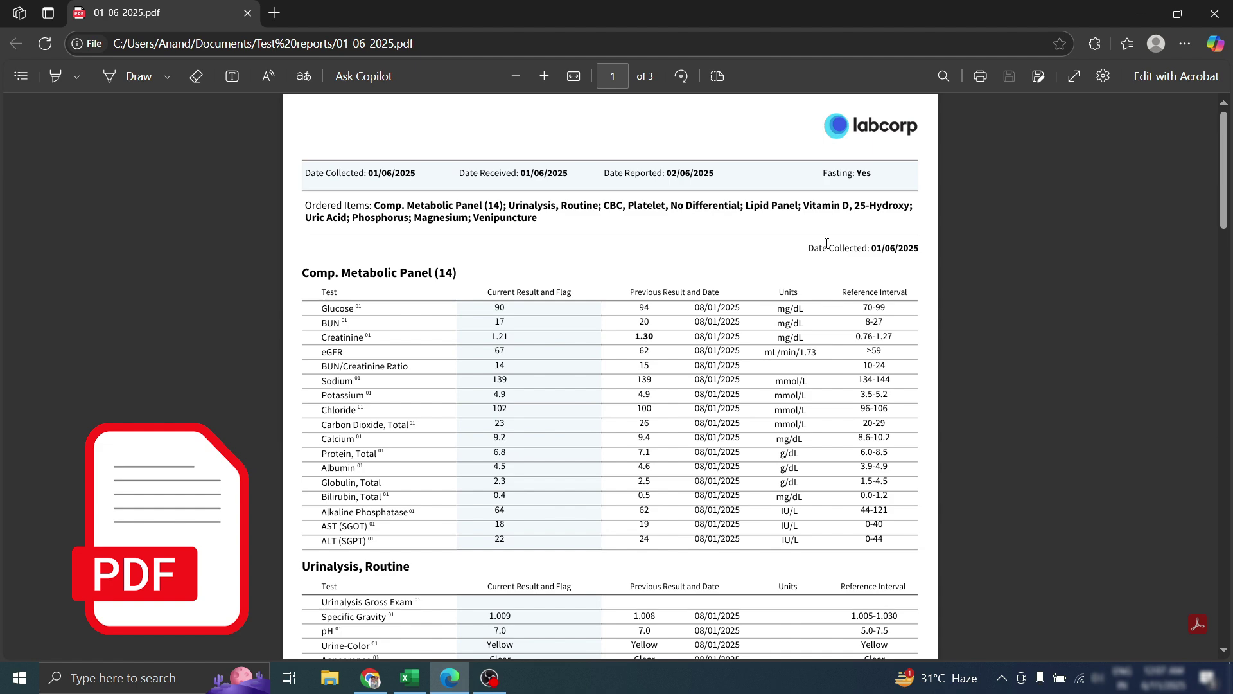
Examine the collection date, Comp. Metabolic Panel and Urinalysis tables in the 01-06-2025 PDF report
{"action": "left_click_drag", "start_coordinate": [874, 250], "coordinate": [925, 250]}
{"action": "scroll", "coordinate": [399, 345], "scroll_direction": "down", "scroll_amount": 6}
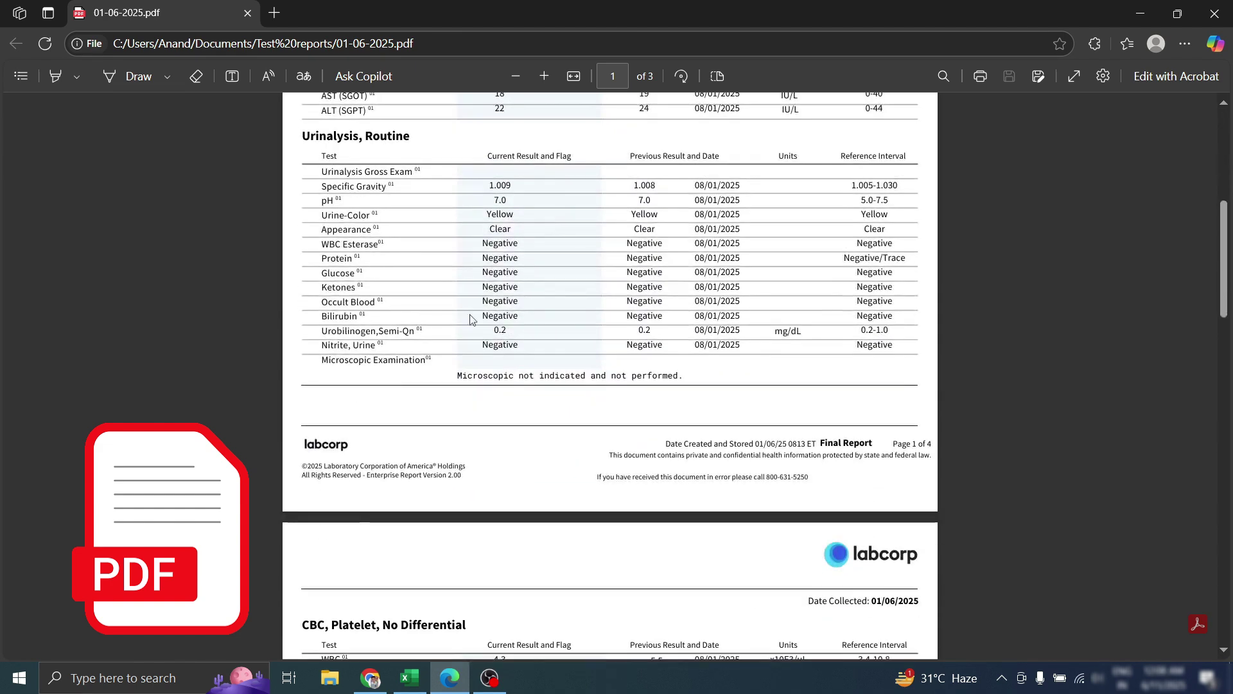
{"action": "scroll", "coordinate": [478, 321], "scroll_direction": "up", "scroll_amount": 3}
{"action": "scroll", "coordinate": [478, 322], "scroll_direction": "up", "scroll_amount": 1}
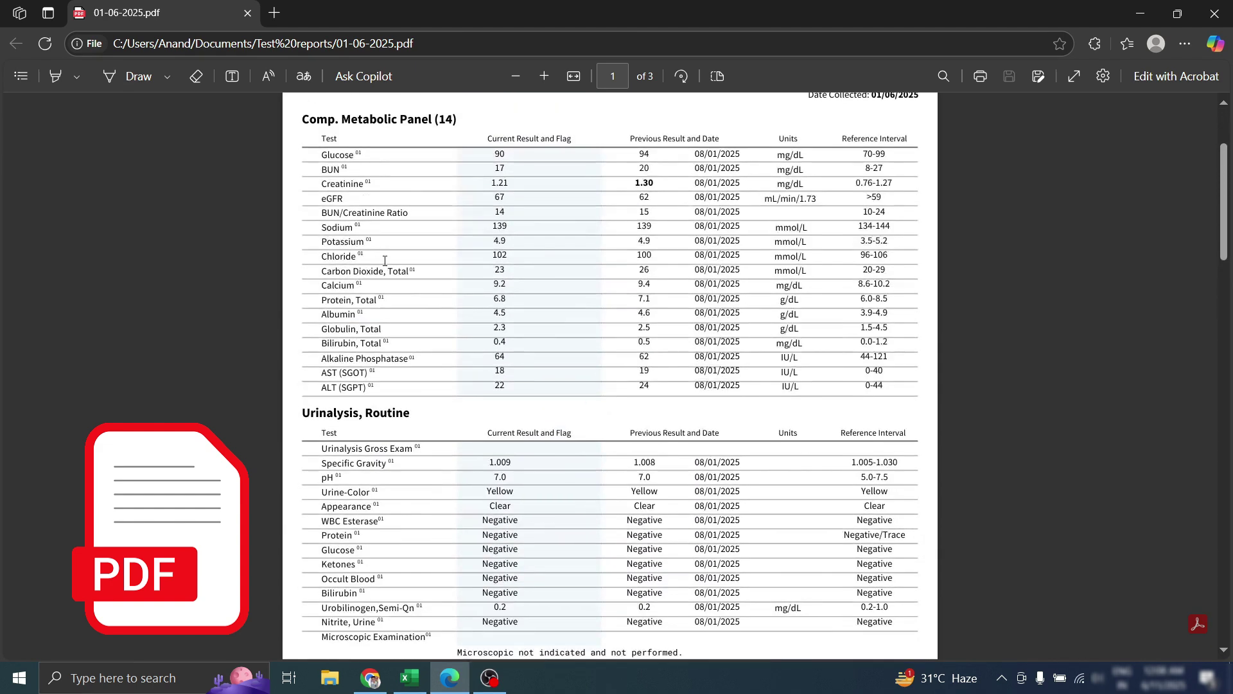
{"action": "scroll", "coordinate": [474, 180], "scroll_direction": "up", "scroll_amount": 1}
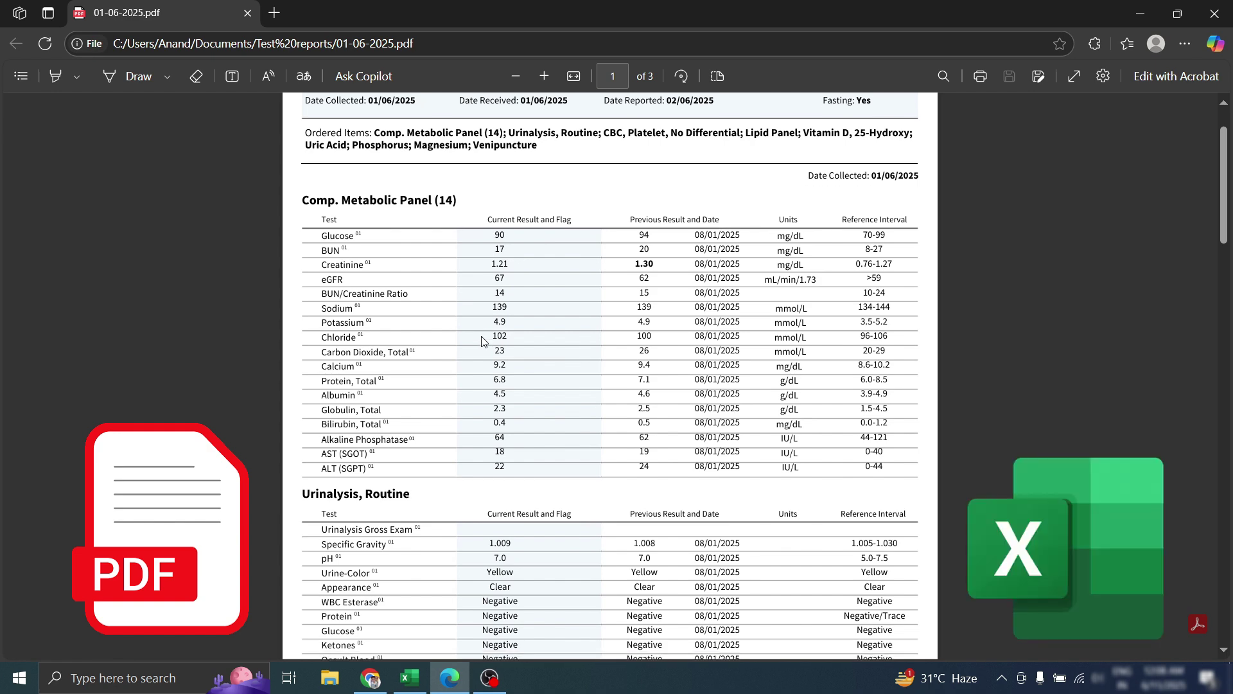
{"action": "scroll", "coordinate": [482, 341], "scroll_direction": "down", "scroll_amount": 1}
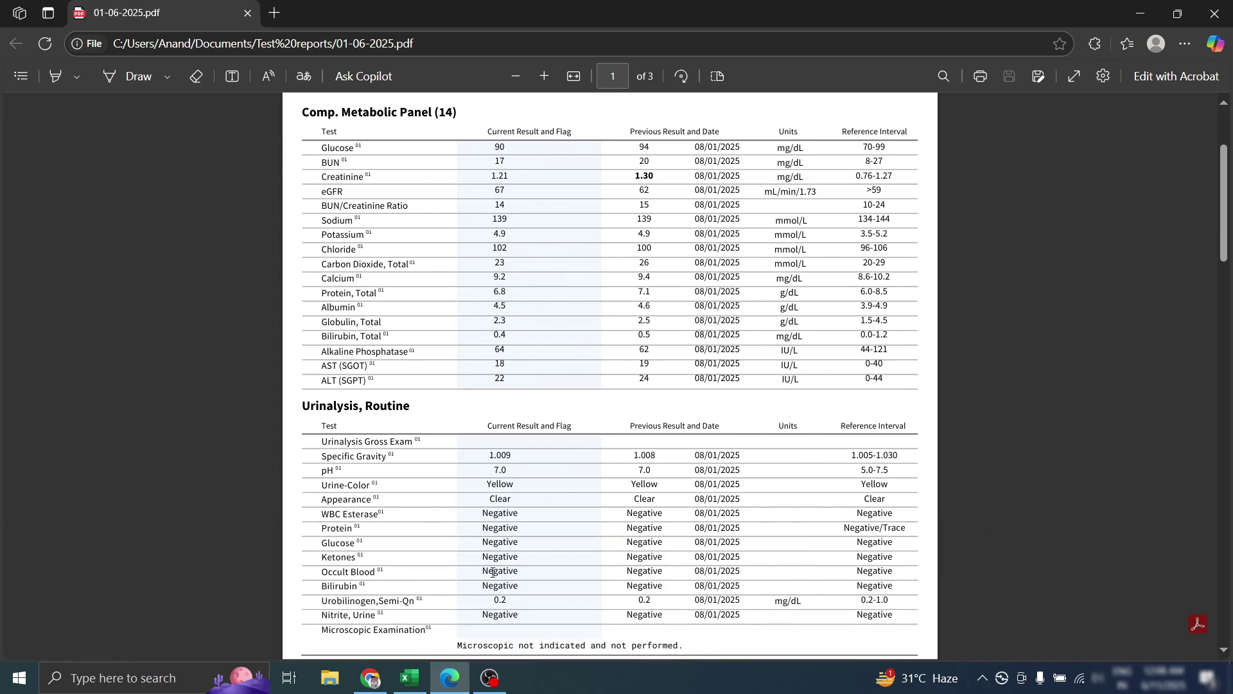
Compare the Excel workbook's Phosphorus trend chart with the PDF report and review the three client requirements
{"action": "left_click", "coordinate": [410, 678]}
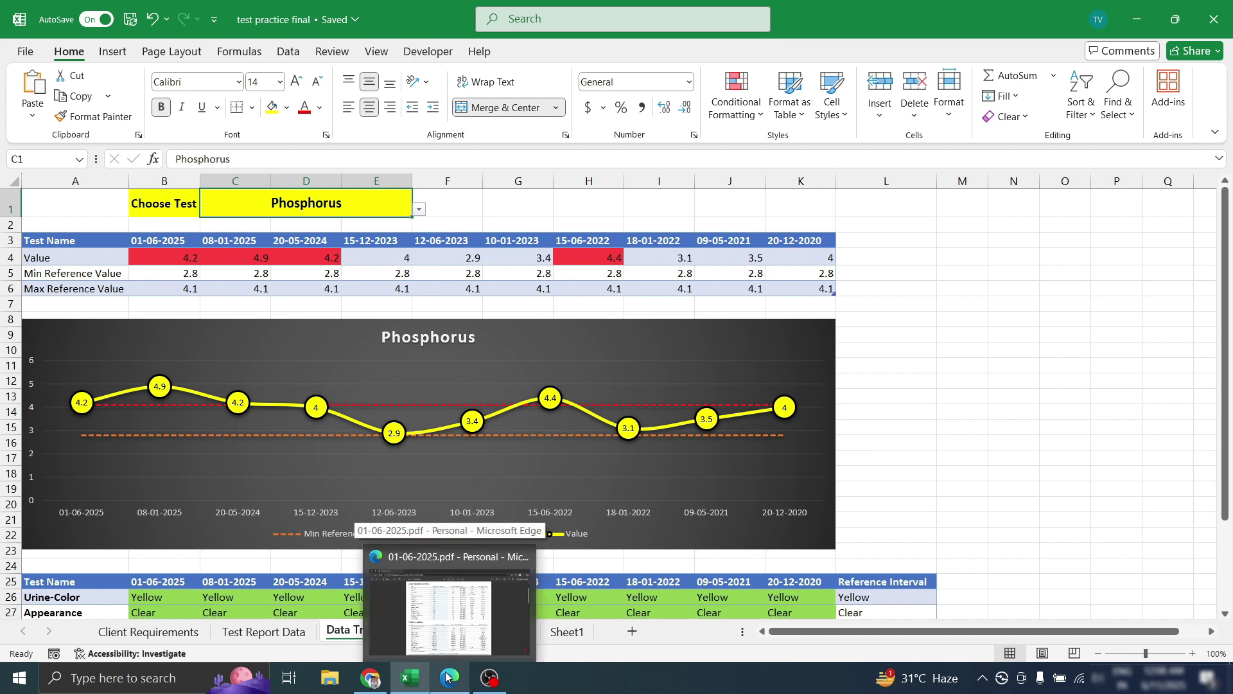
{"action": "left_click", "coordinate": [449, 594]}
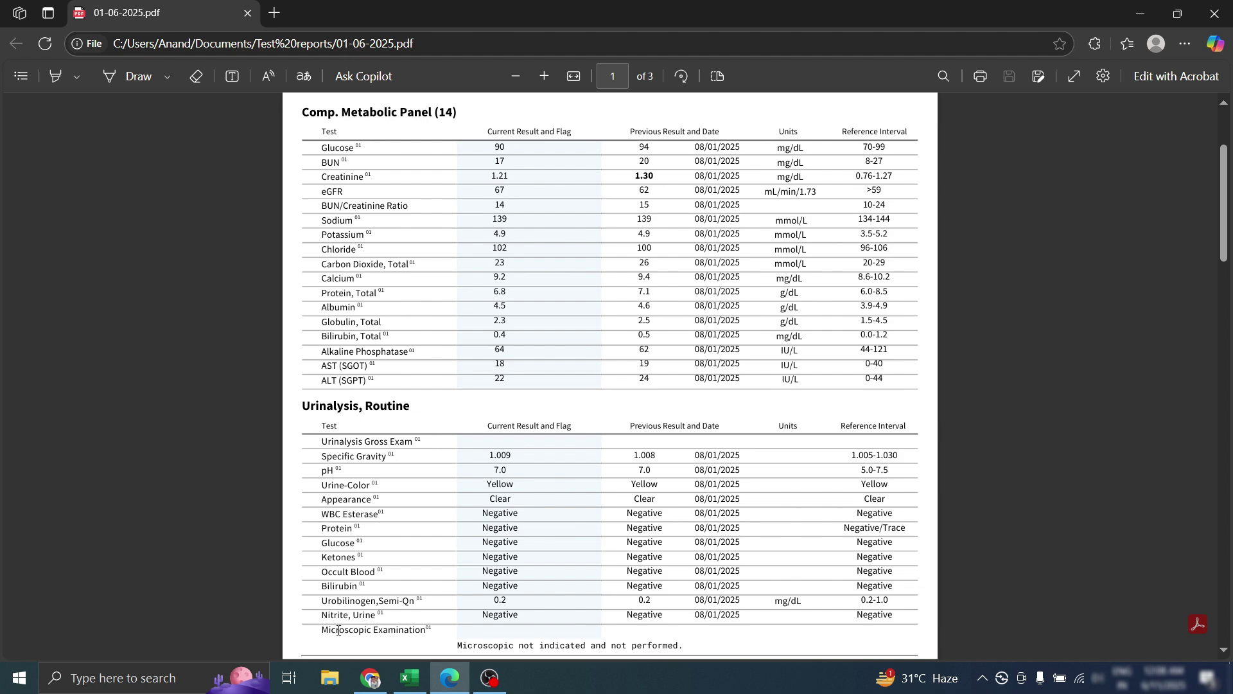
{"action": "left_click", "coordinate": [332, 676]}
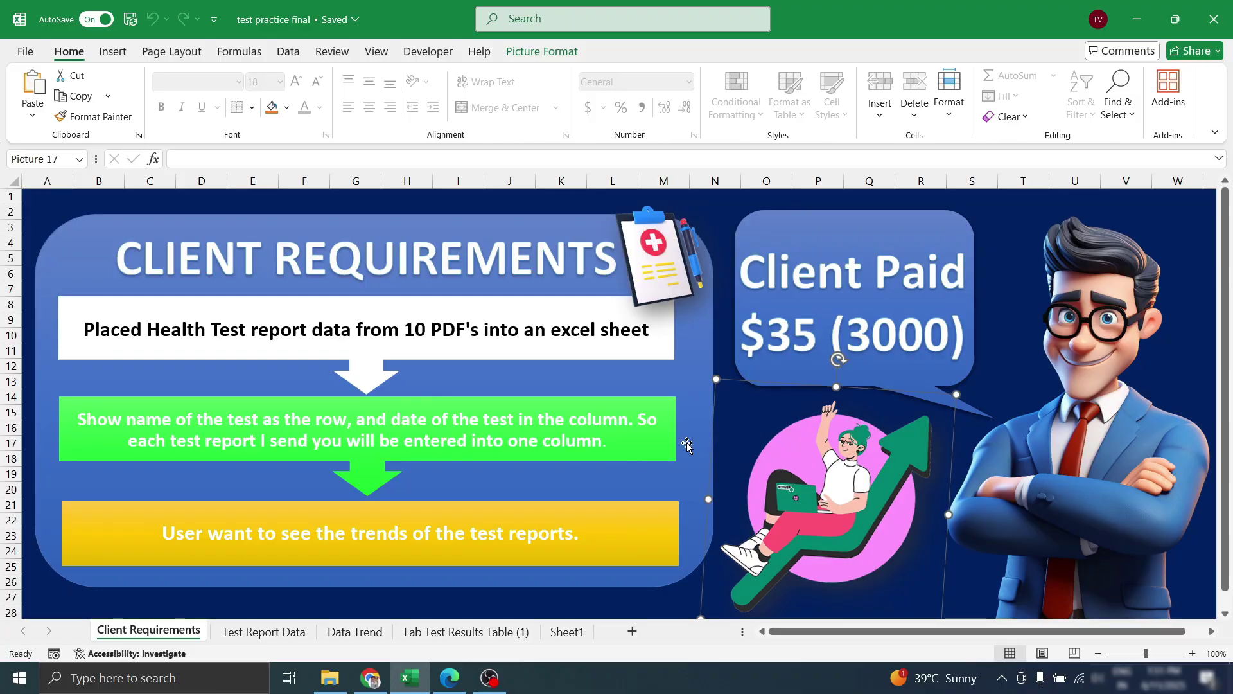
{"action": "left_click", "coordinate": [511, 427]}
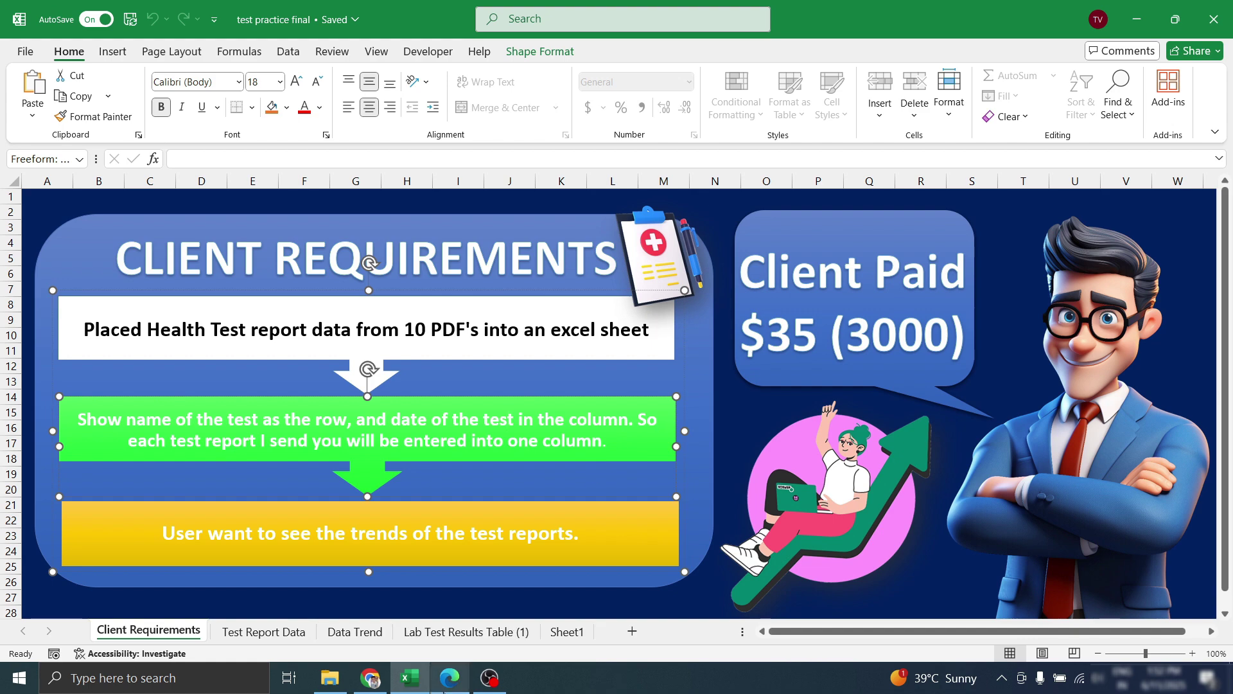
Switch to the PDF in Edge and examine the test names, Current Result and Flag column, and collection date
{"action": "left_click", "coordinate": [449, 678]}
{"action": "scroll", "coordinate": [475, 386], "scroll_direction": "up", "scroll_amount": 15}
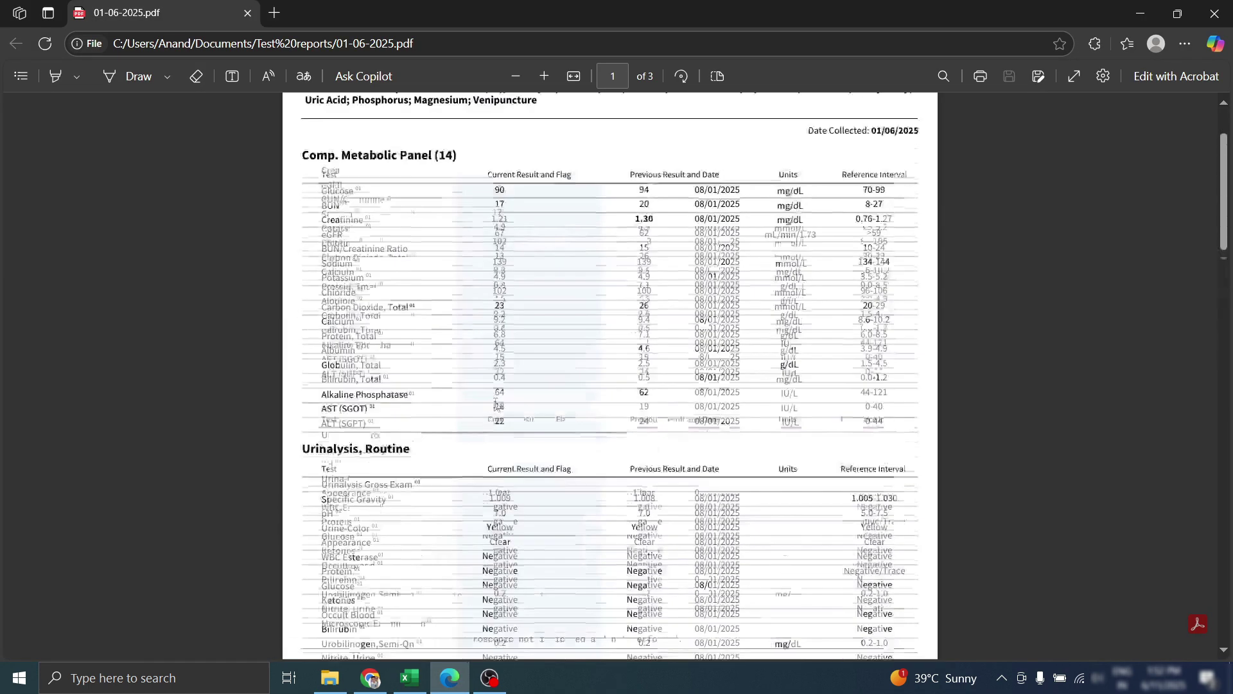
{"action": "left_click_drag", "start_coordinate": [322, 313], "coordinate": [398, 540]}
{"action": "left_click", "coordinate": [486, 324]}
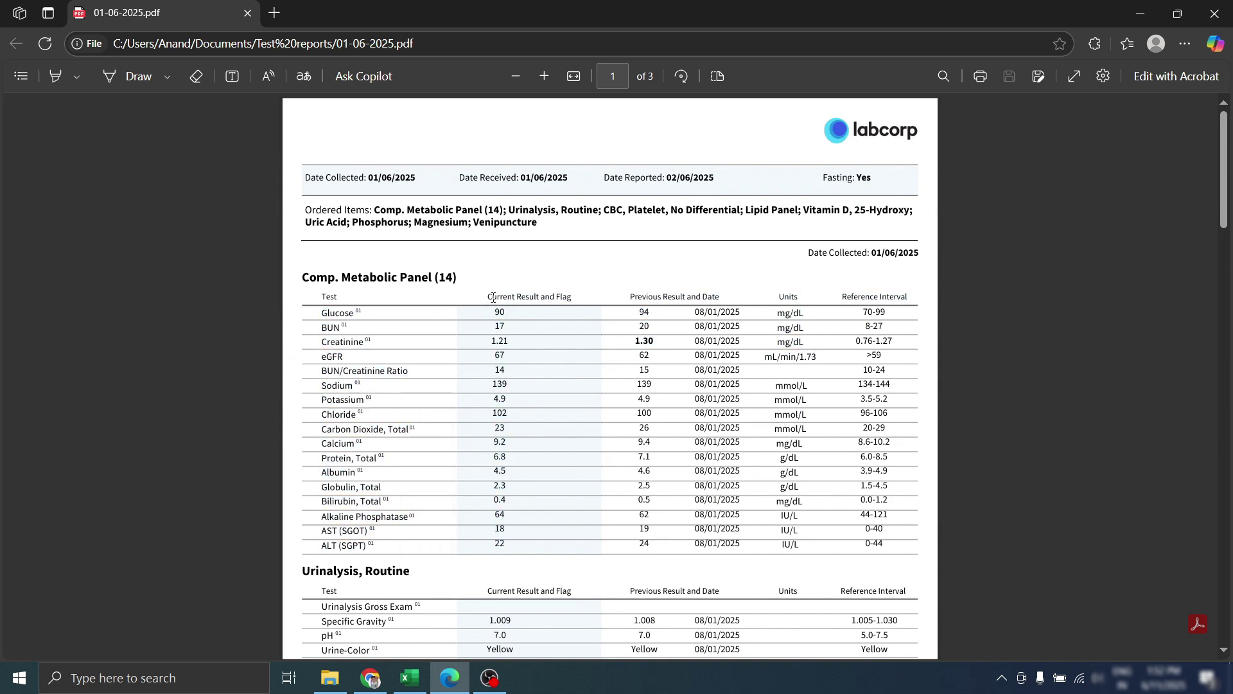
{"action": "left_click_drag", "start_coordinate": [488, 297], "coordinate": [572, 298]}
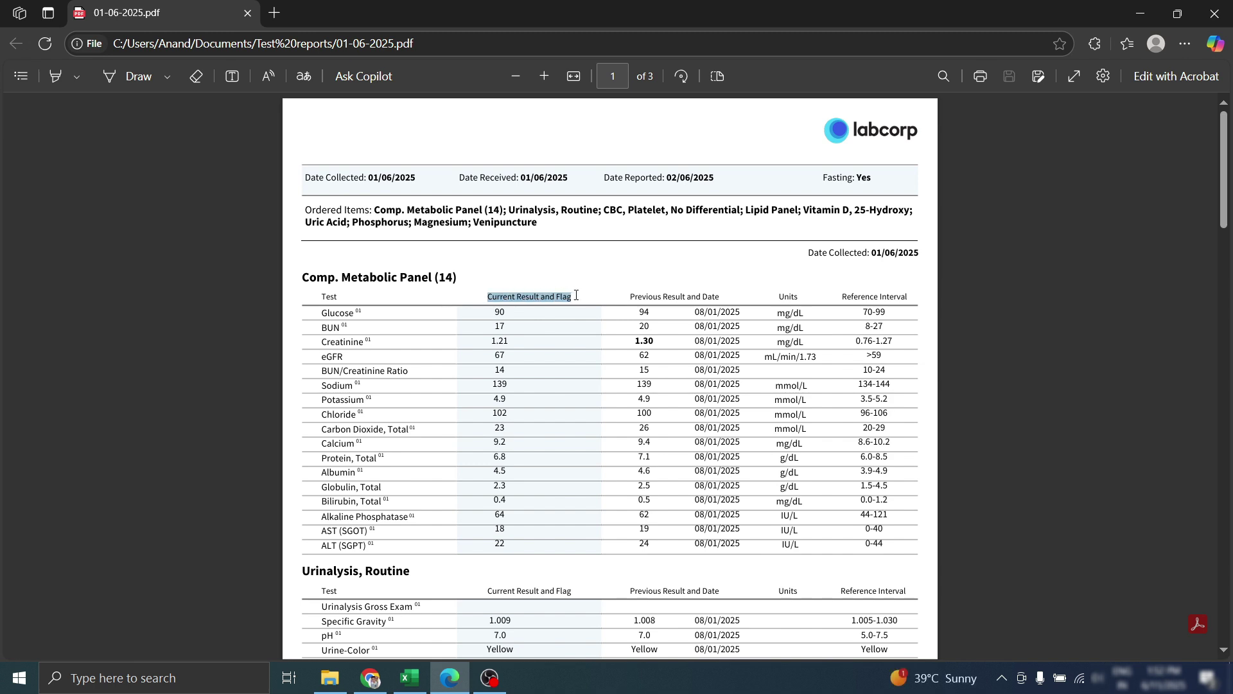
{"action": "left_click_drag", "start_coordinate": [872, 253], "coordinate": [934, 254]}
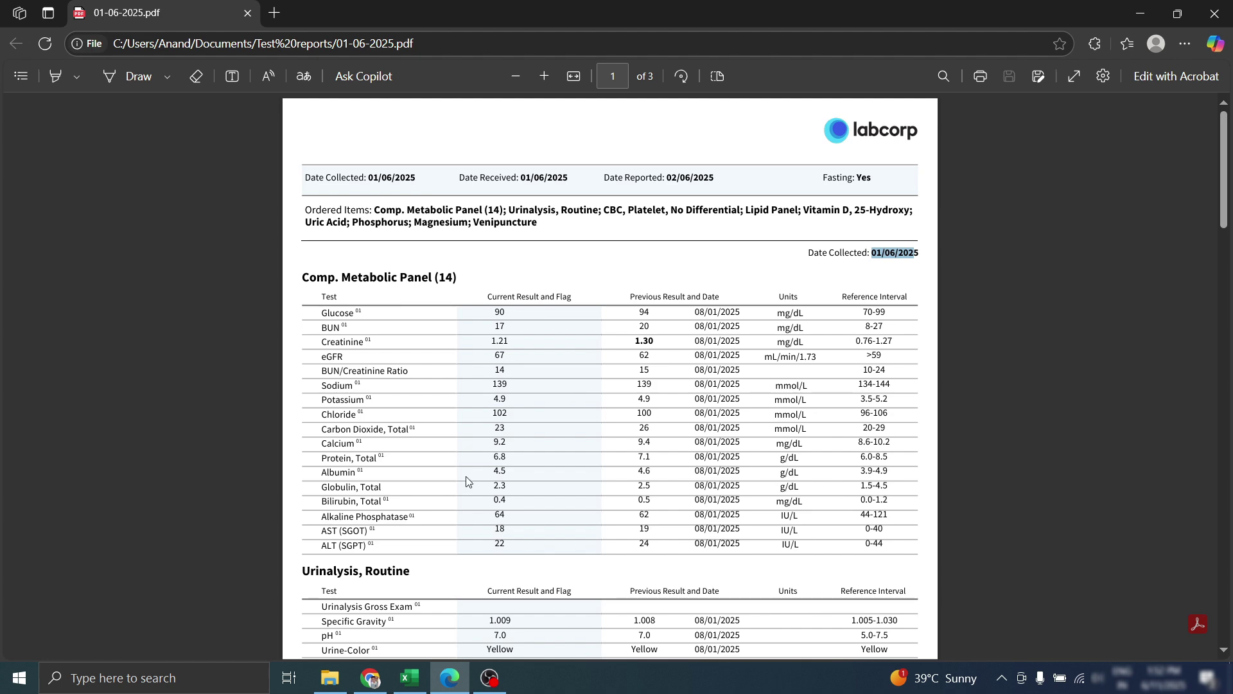
Switch to Excel, create a blank workbook and start a PDF data import from the 01-06-2025 file in Test reports
{"action": "left_click", "coordinate": [410, 678]}
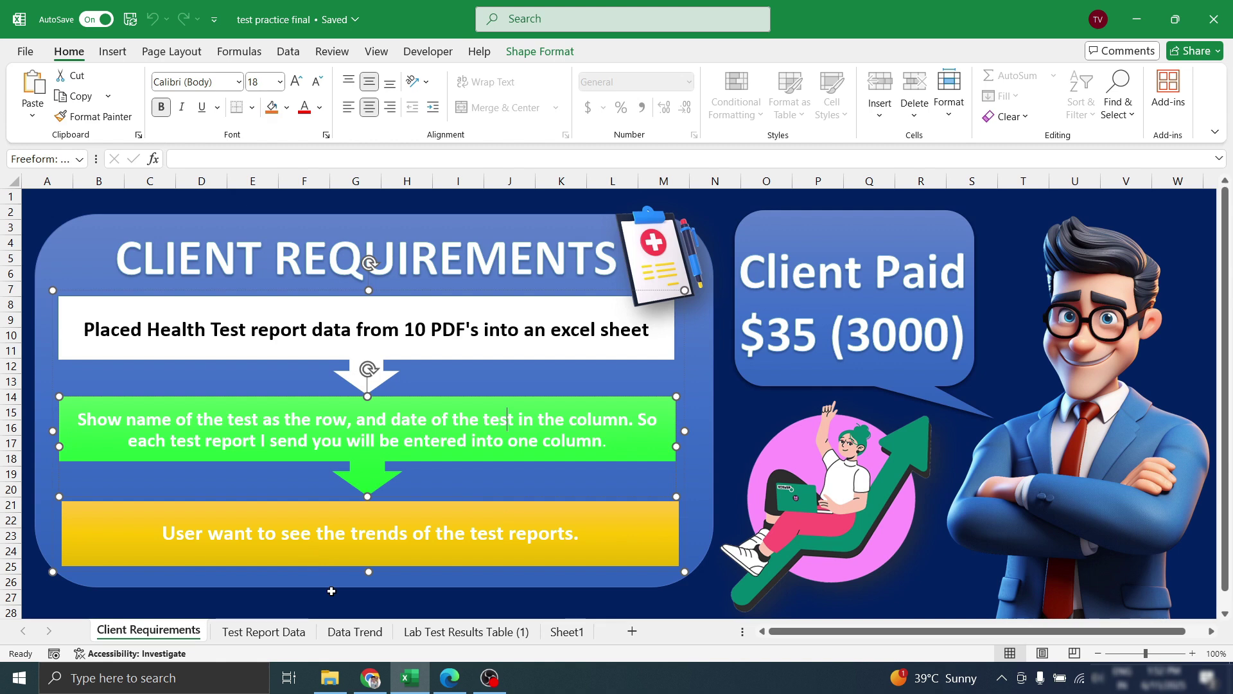
{"action": "key", "text": "ctrl+n"}
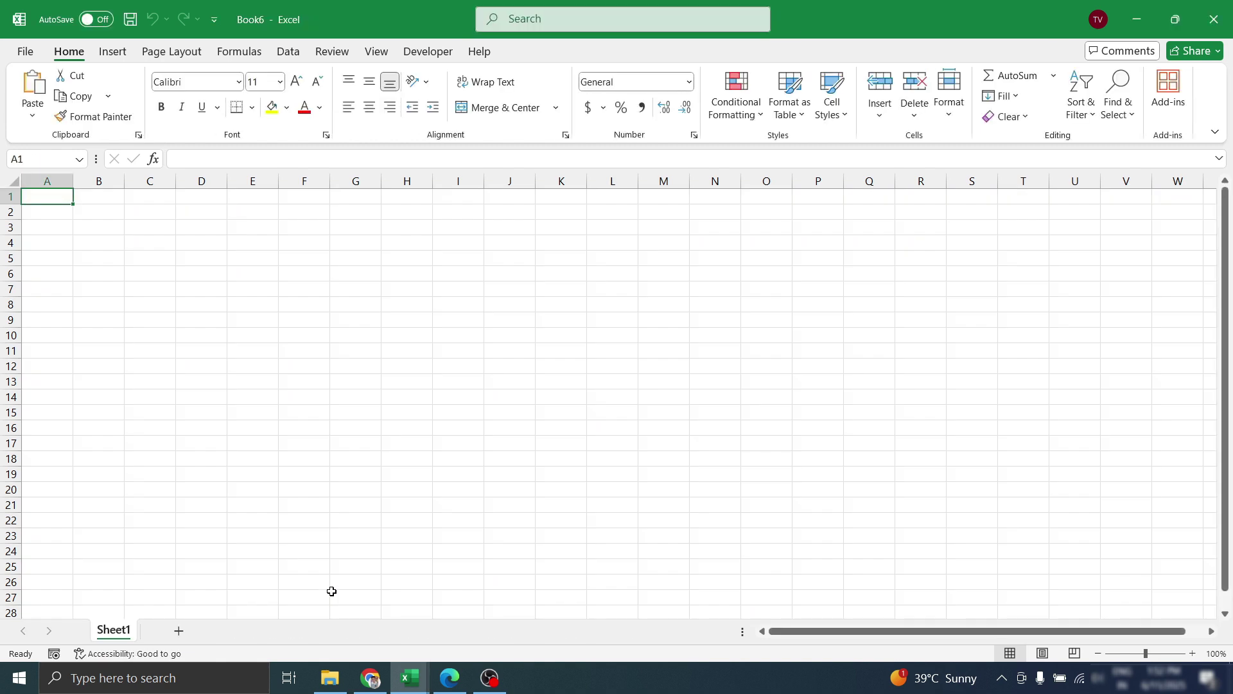
{"action": "left_click", "coordinate": [287, 54]}
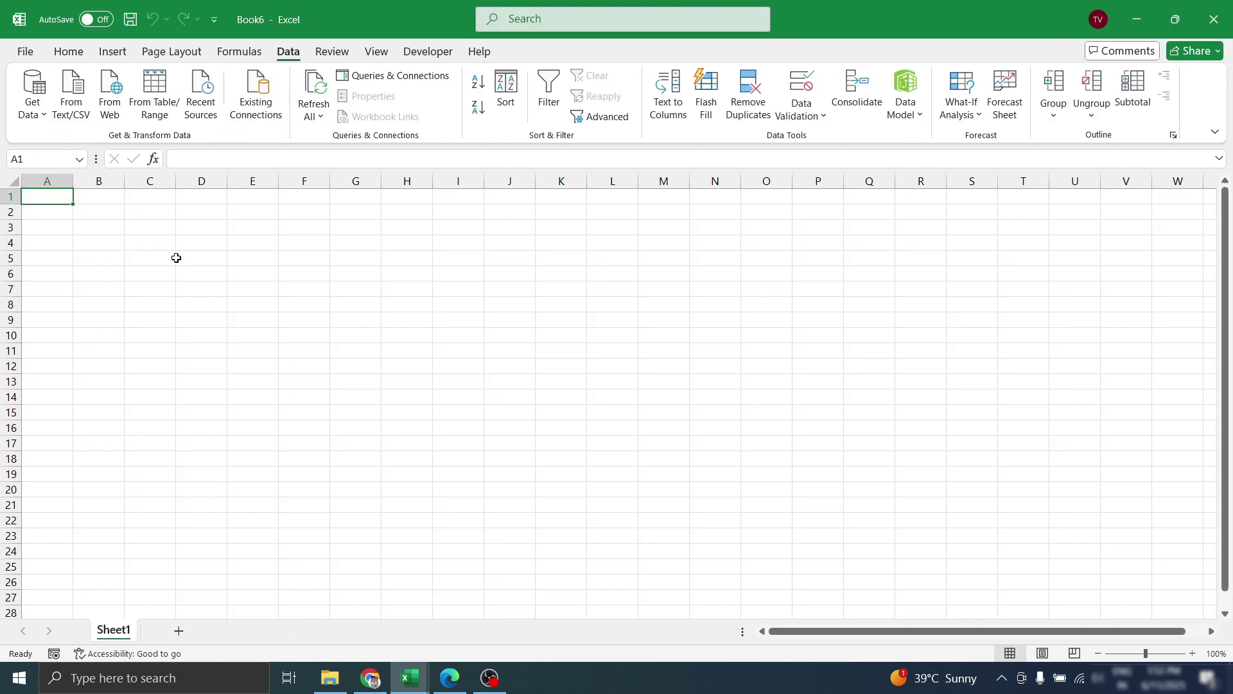
{"action": "left_click", "coordinate": [35, 113]}
{"action": "mouse_move", "coordinate": [98, 139]}
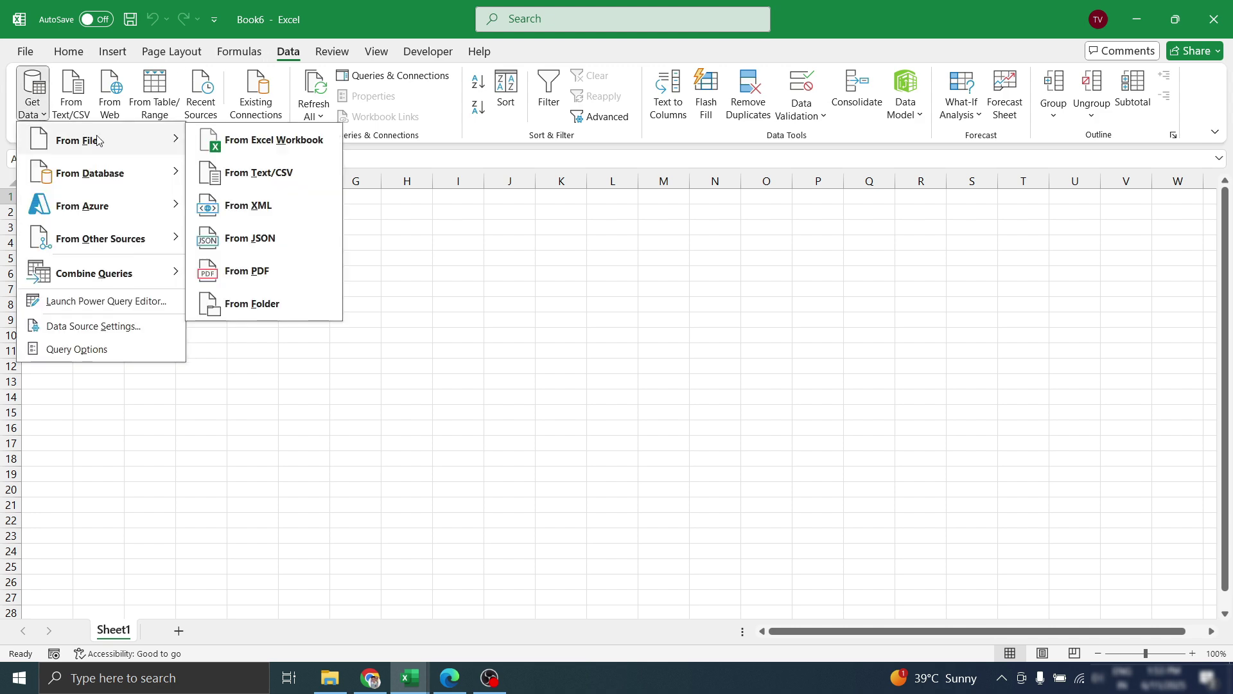
{"action": "left_click", "coordinate": [253, 286]}
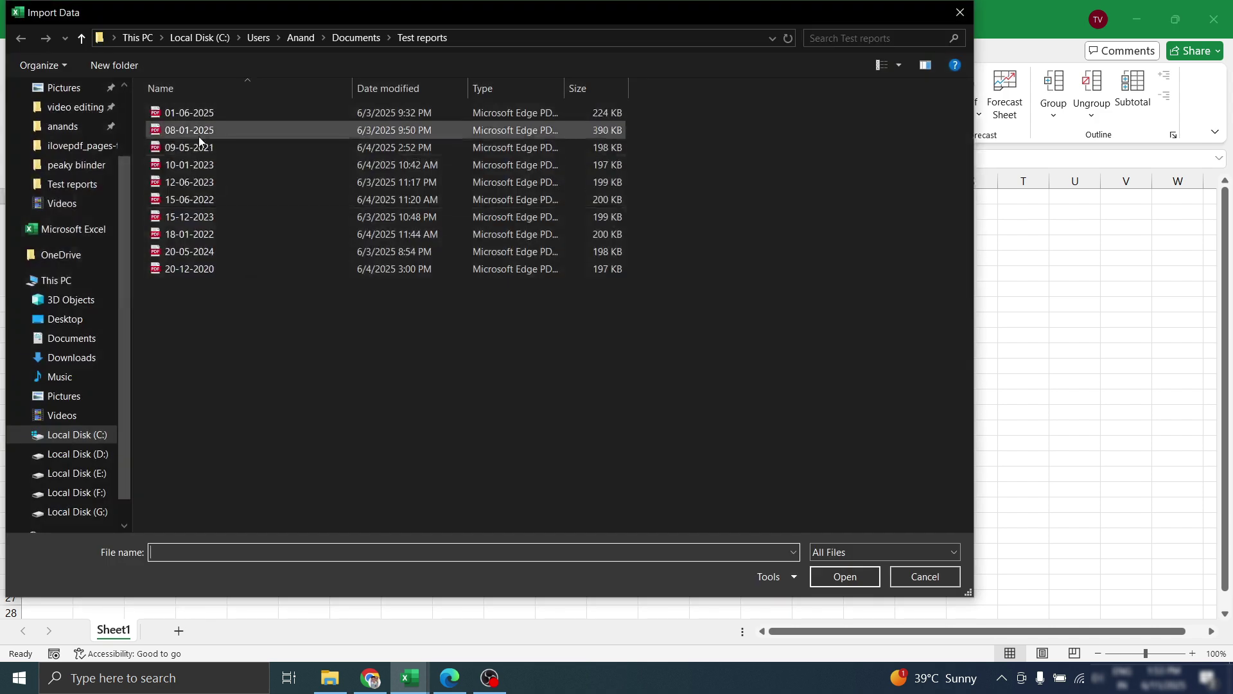
{"action": "left_click", "coordinate": [186, 115]}
{"action": "double_click", "coordinate": [187, 114]}
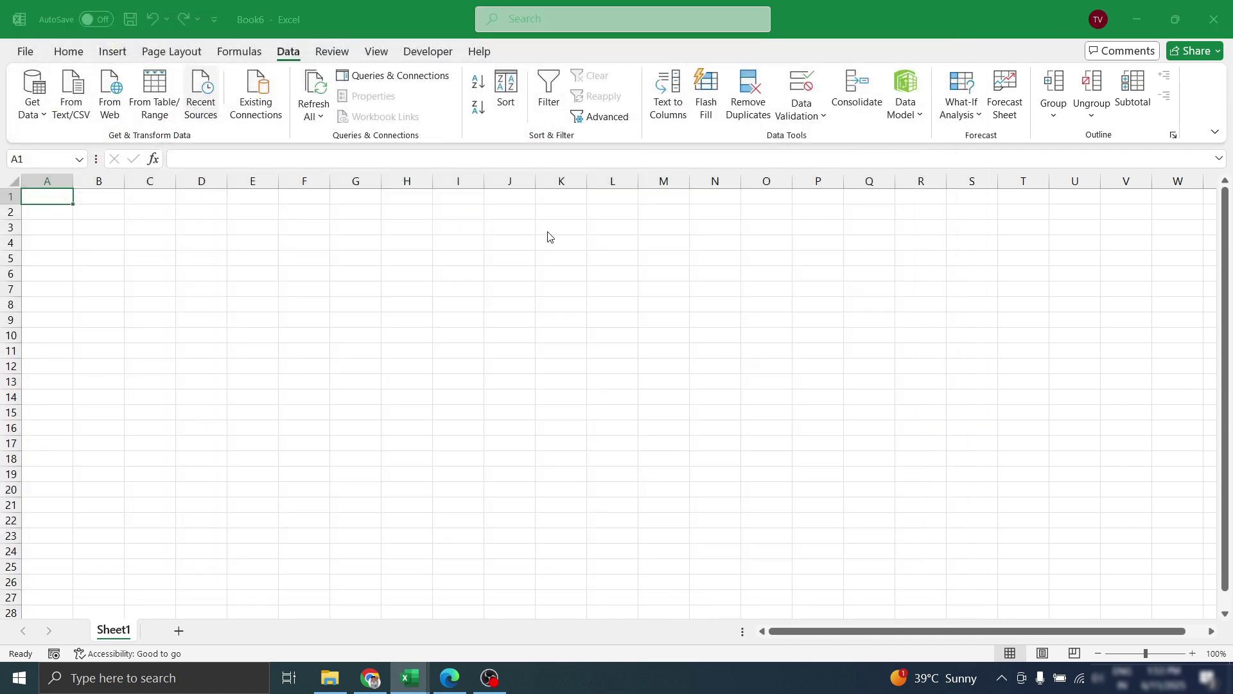
Preview the detected tables and pages of the PDF, and load Table001 (Page 1) into the workbook
{"action": "left_click", "coordinate": [352, 225]}
{"action": "left_click", "coordinate": [344, 204]}
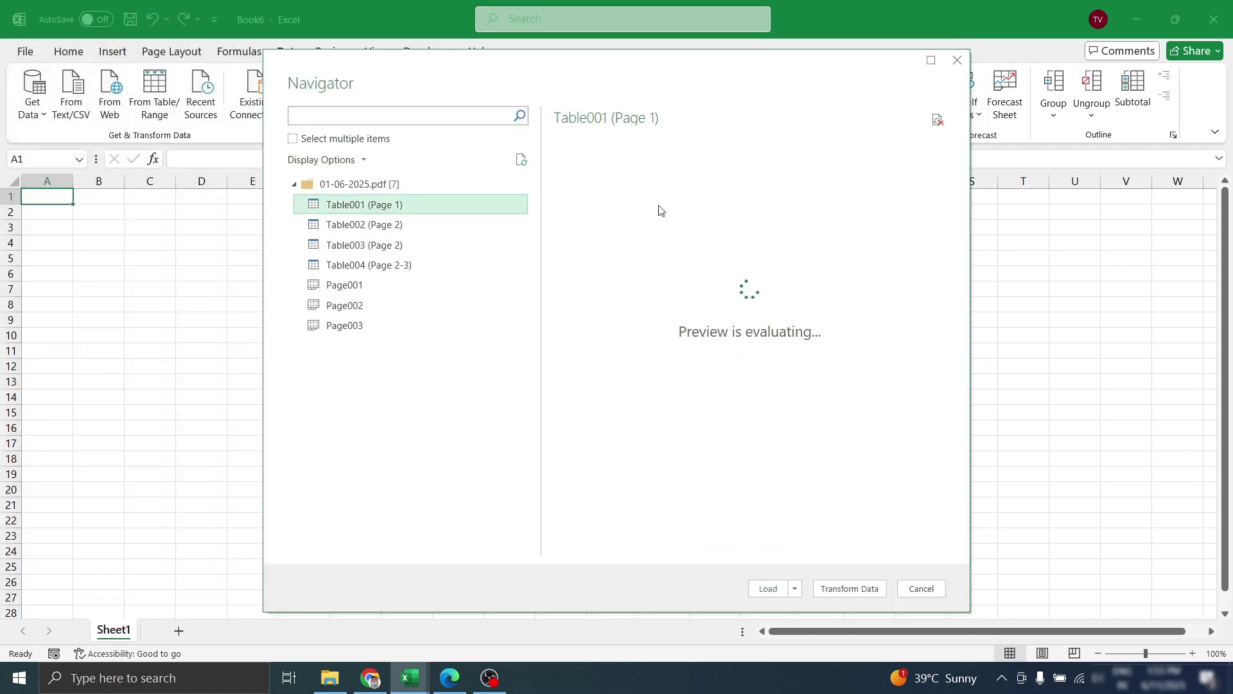
{"action": "scroll", "coordinate": [673, 320], "scroll_direction": "down", "scroll_amount": 3}
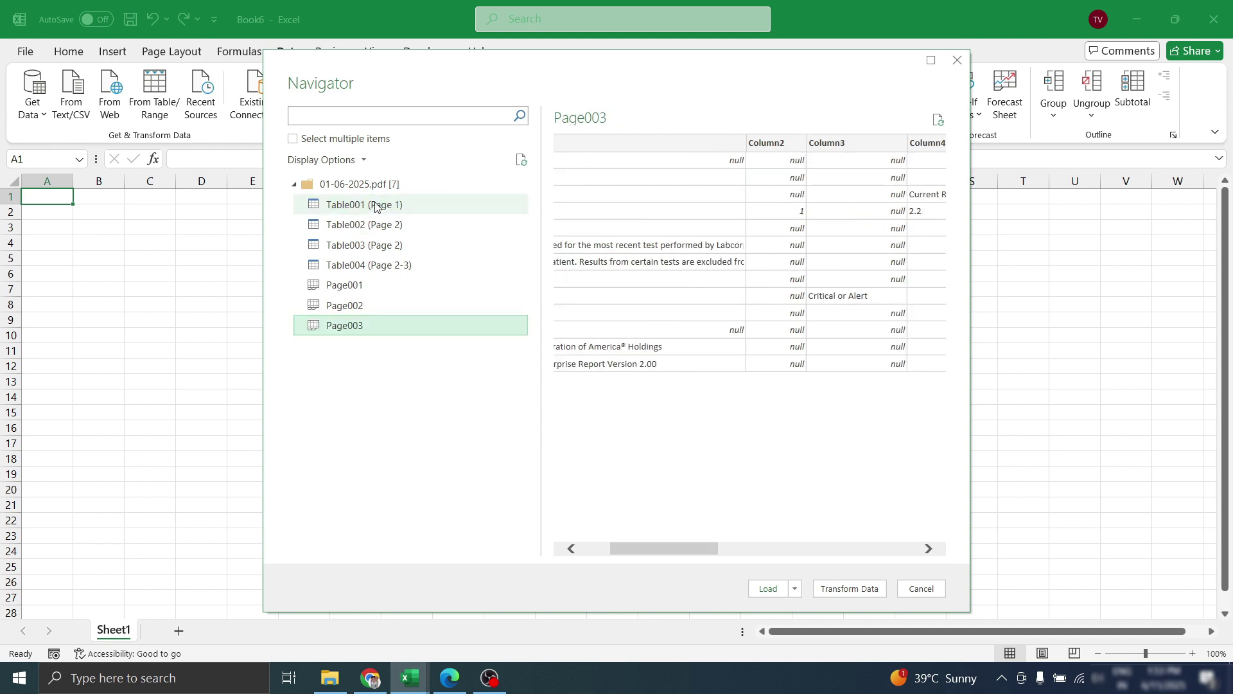
{"action": "left_click", "coordinate": [388, 204]}
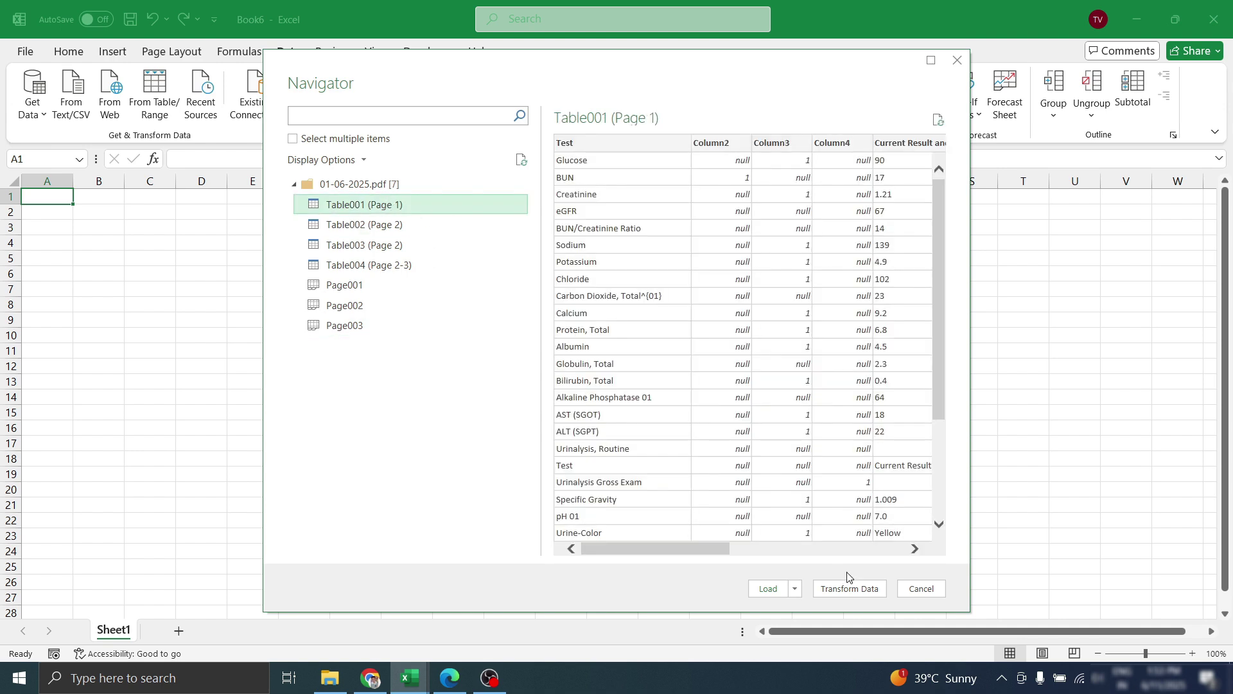
{"action": "left_click", "coordinate": [760, 589]}
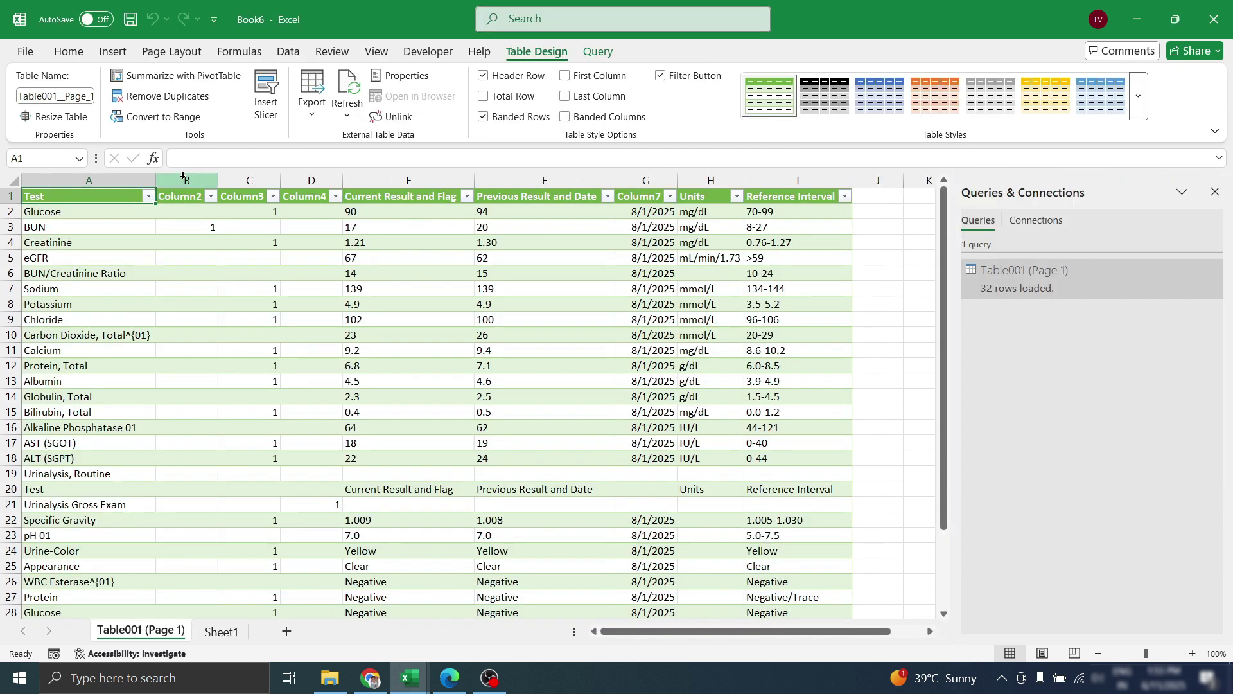
Check the imported table for stray data in Column2 to Column4 and in the previous result column
{"action": "scroll", "coordinate": [250, 385], "scroll_direction": "down", "scroll_amount": 2}
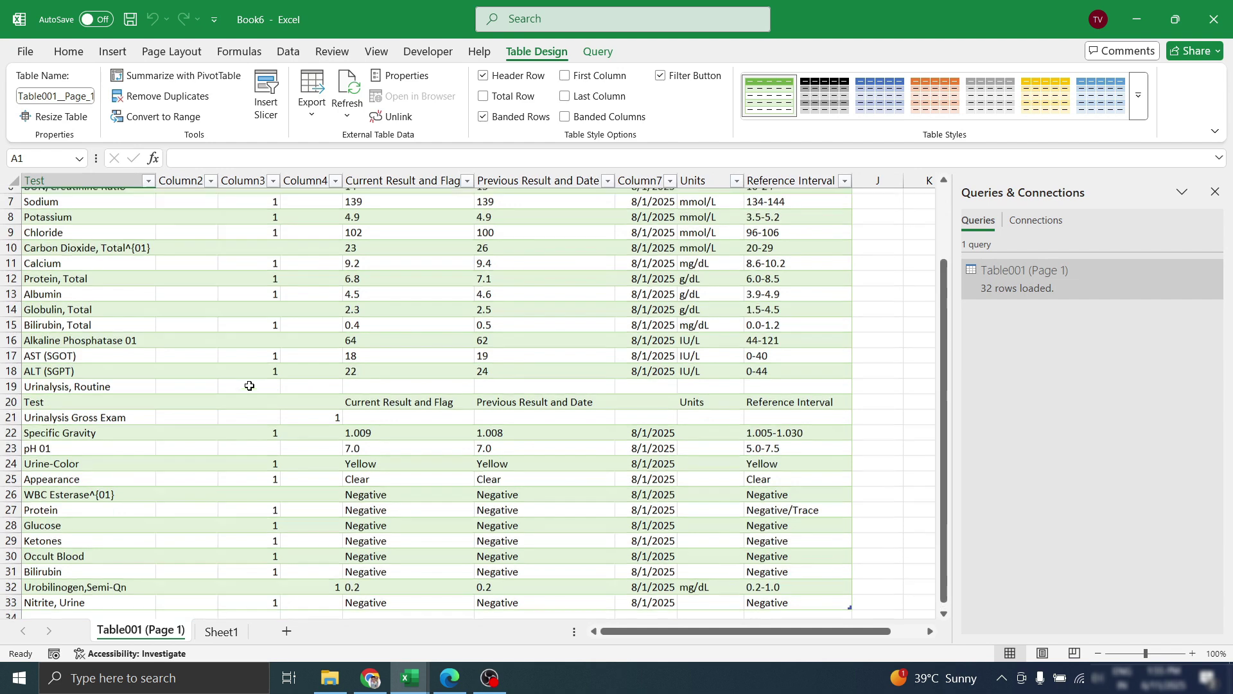
{"action": "scroll", "coordinate": [249, 385], "scroll_direction": "up", "scroll_amount": 2}
{"action": "left_click", "coordinate": [299, 178]}
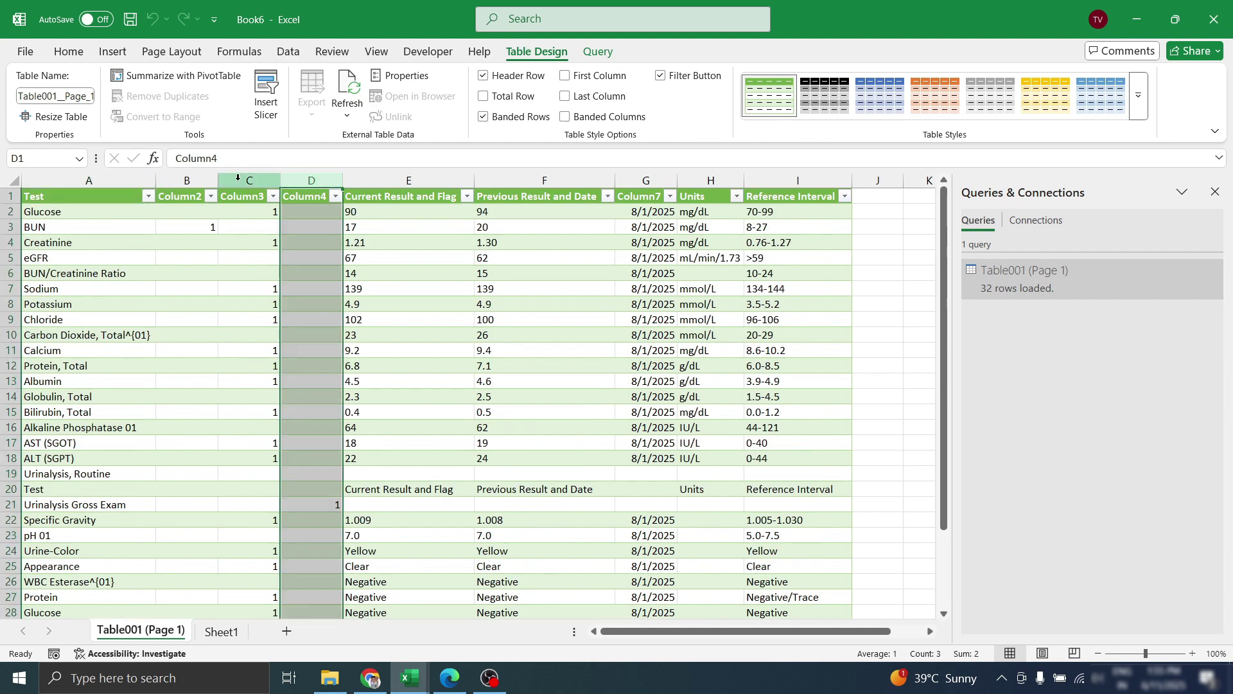
{"action": "left_click_drag", "start_coordinate": [186, 179], "coordinate": [311, 179]}
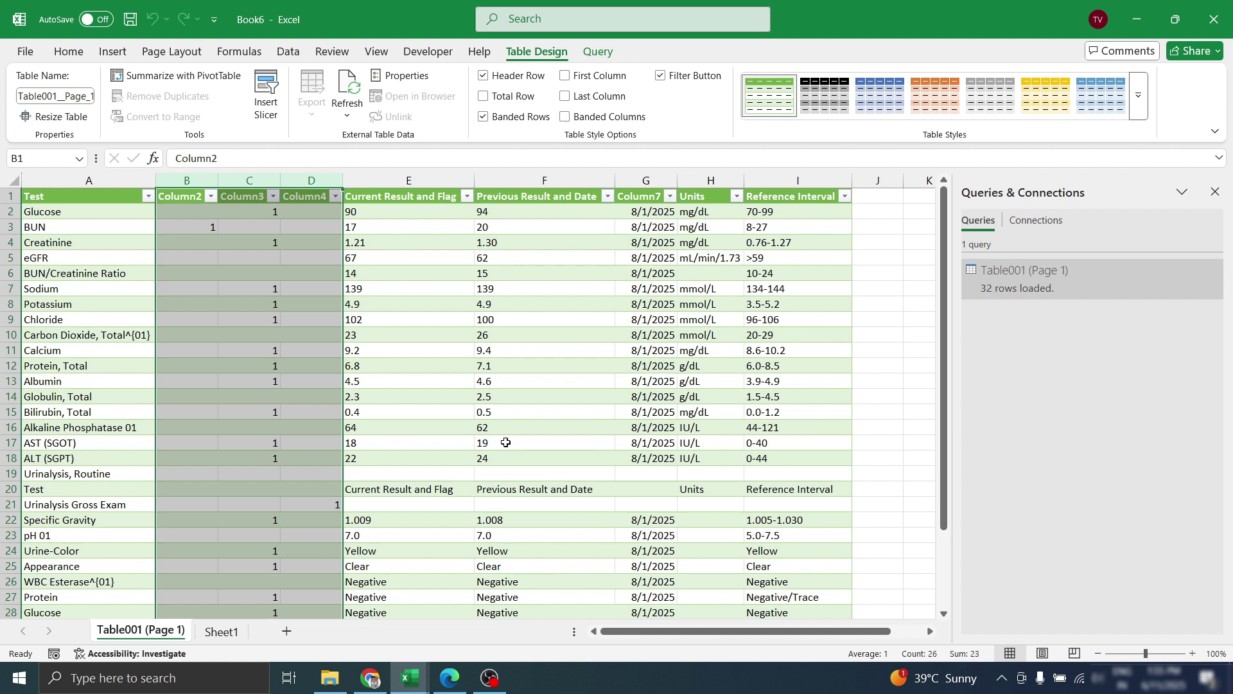
{"action": "left_click", "coordinate": [479, 350]}
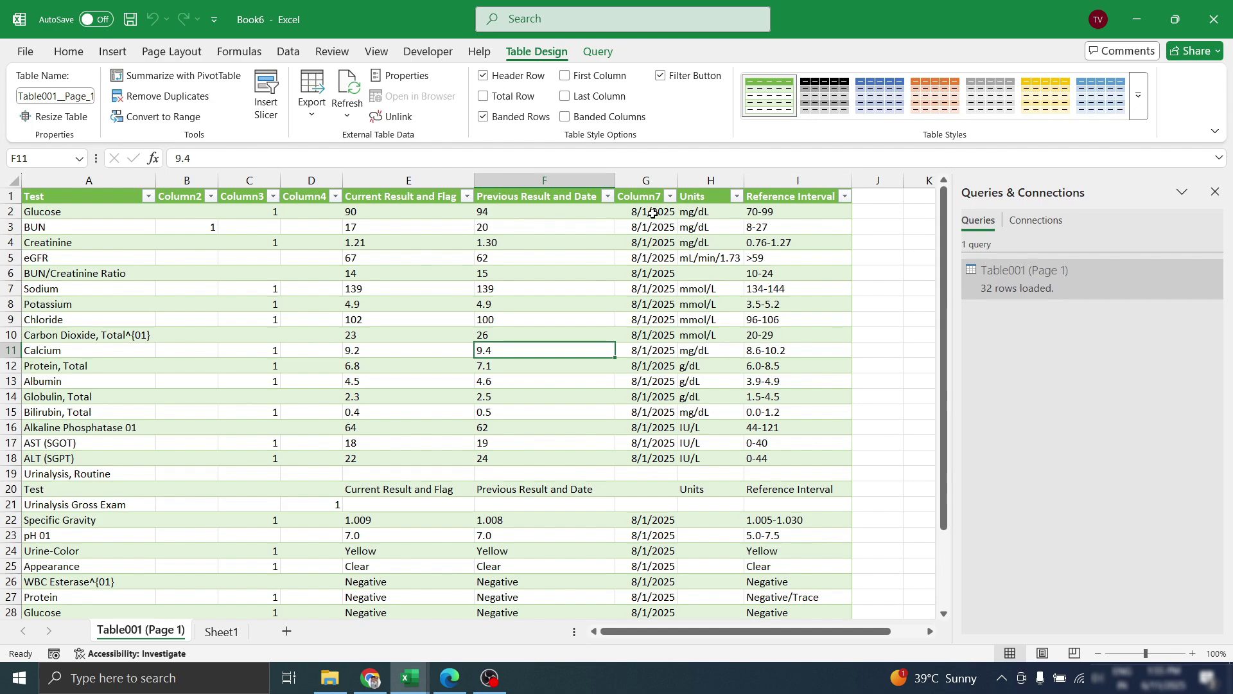
Switch to Chrome and open the Grok website in a new tab
{"action": "left_click", "coordinate": [370, 678]}
{"action": "type", "text": "gr"}
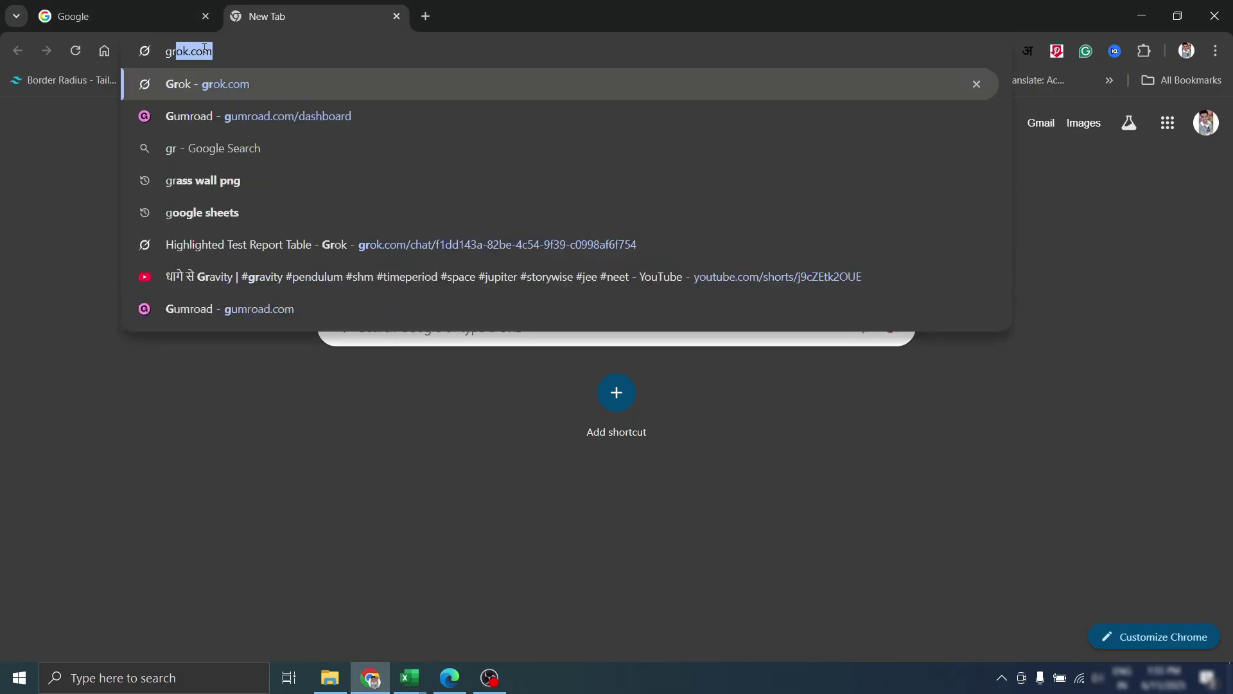
{"action": "type", "text": "ok"}
{"action": "left_click", "coordinate": [256, 84]}
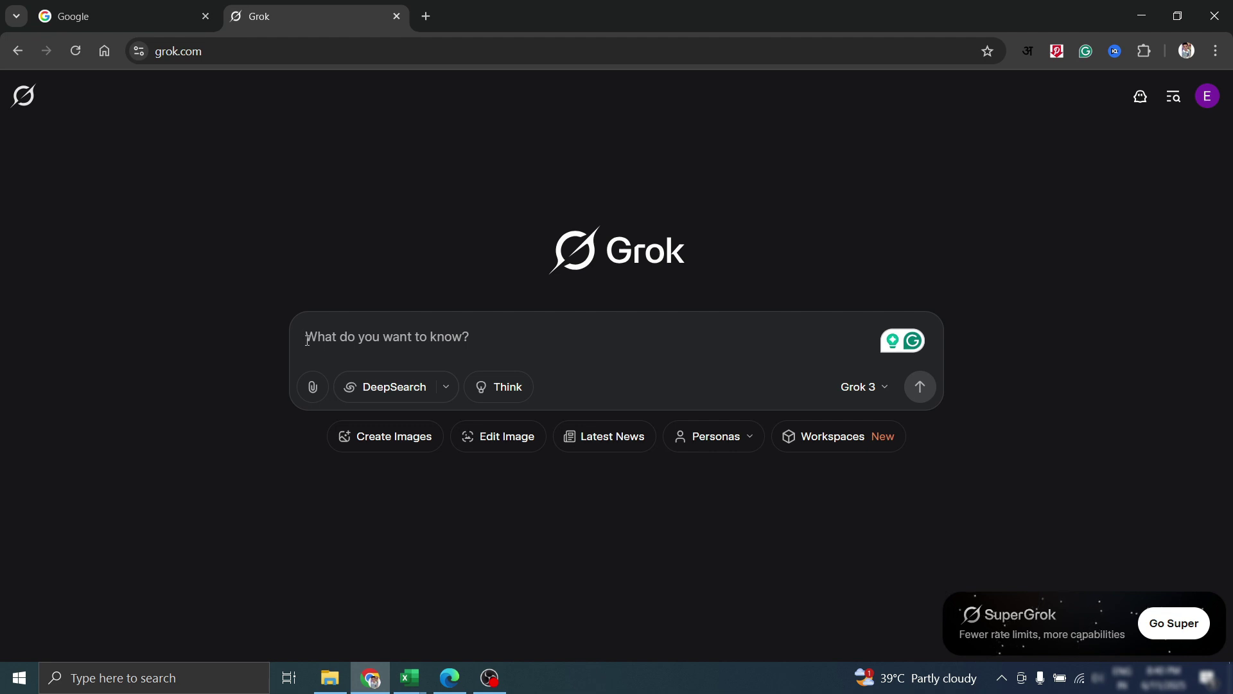
Start the Grok prompt with "mere pass 10 pdf hai jisme health test report ka data hai. Jisme mujhe test name, uski current result"
{"action": "type", "text": "mere"}
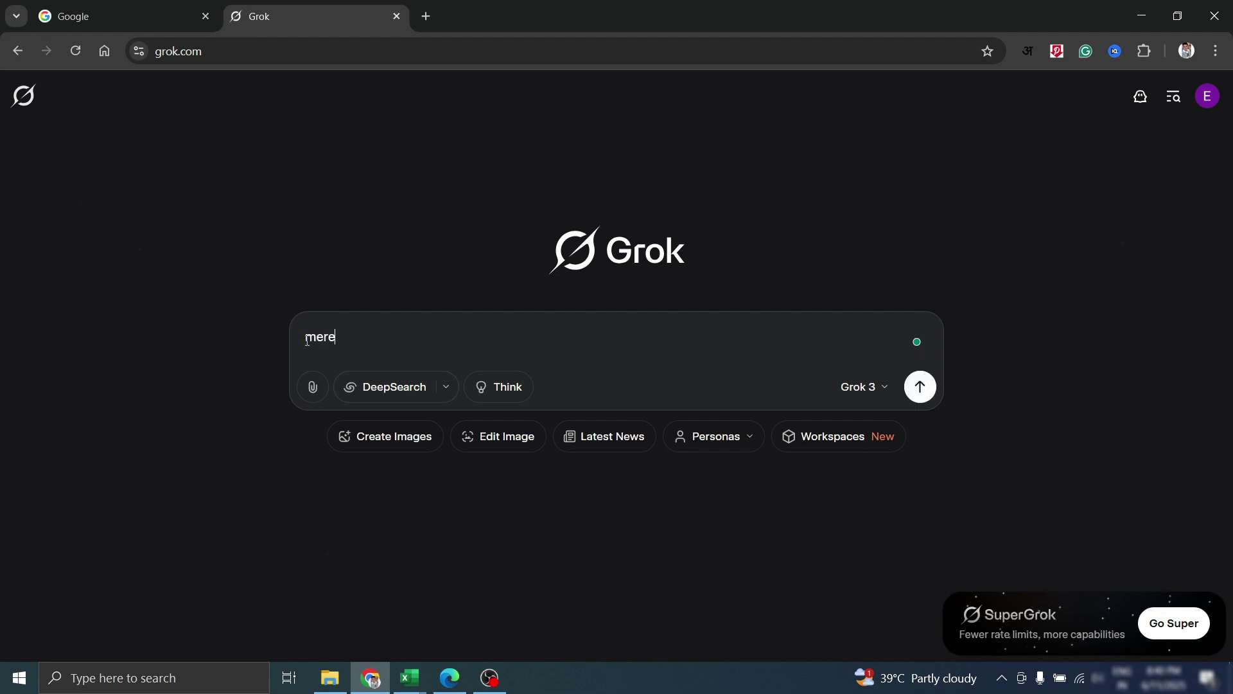
{"action": "type", "text": " pass 10 pdf hai jisme health t"}
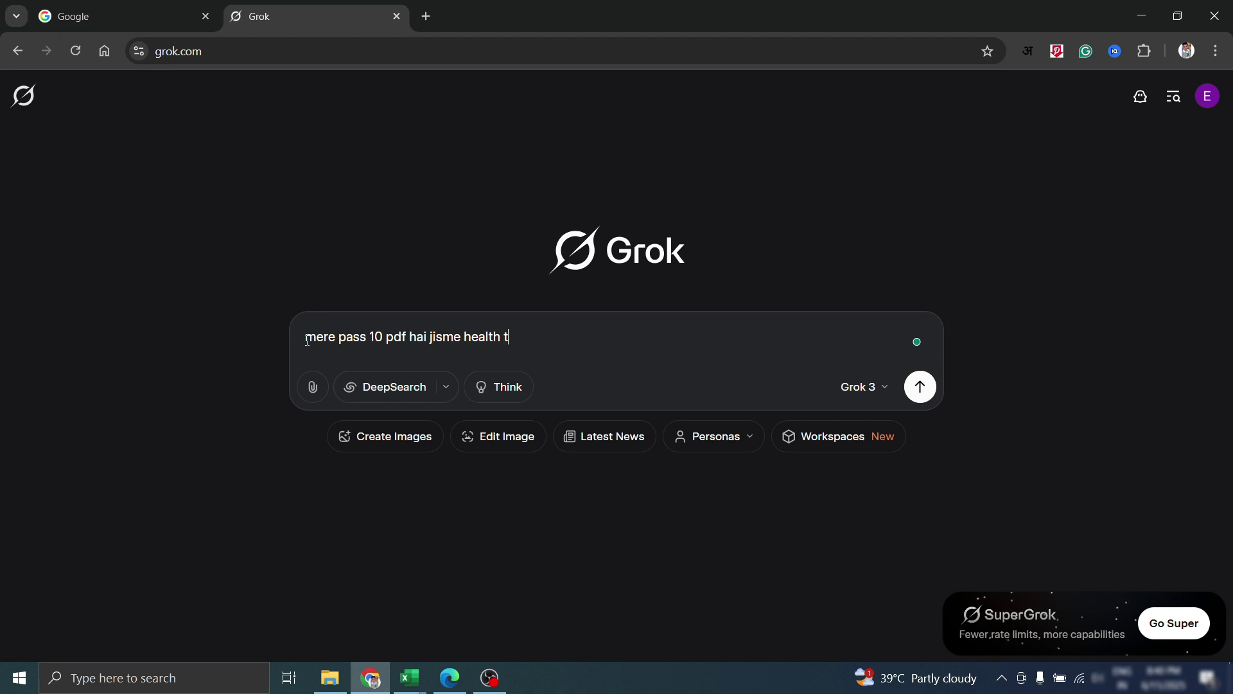
{"action": "type", "text": "est report ka data hai. J"}
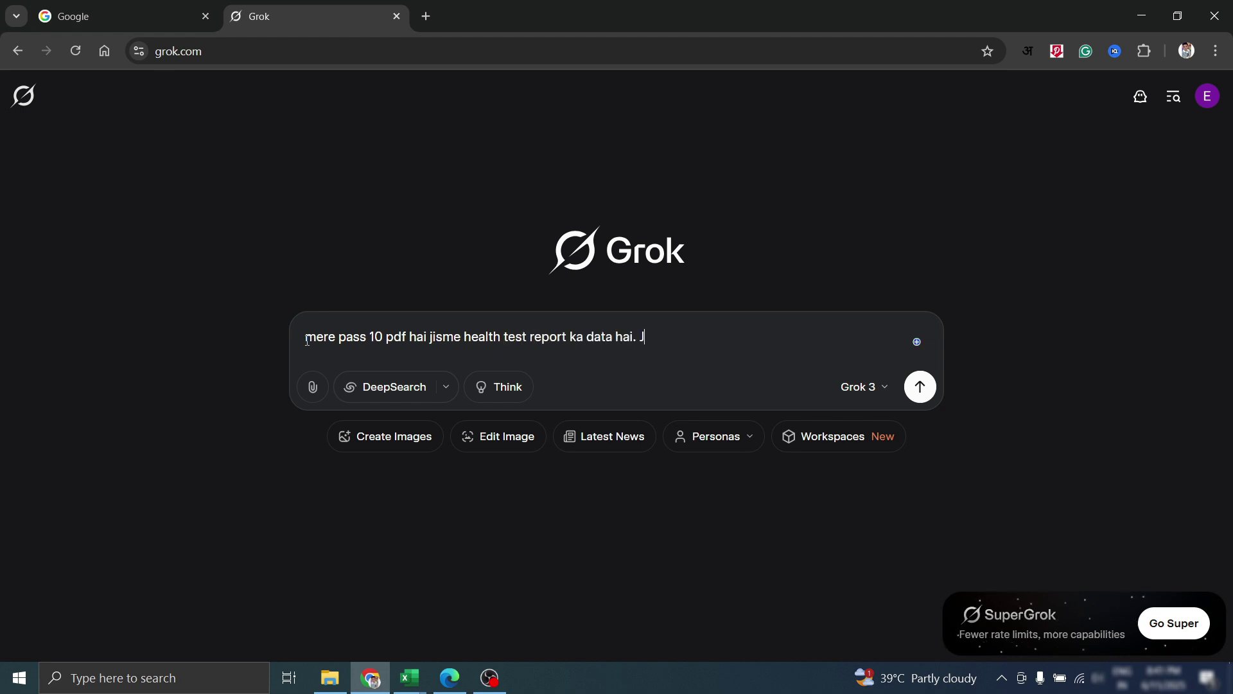
{"action": "type", "text": "isme mujhe "}
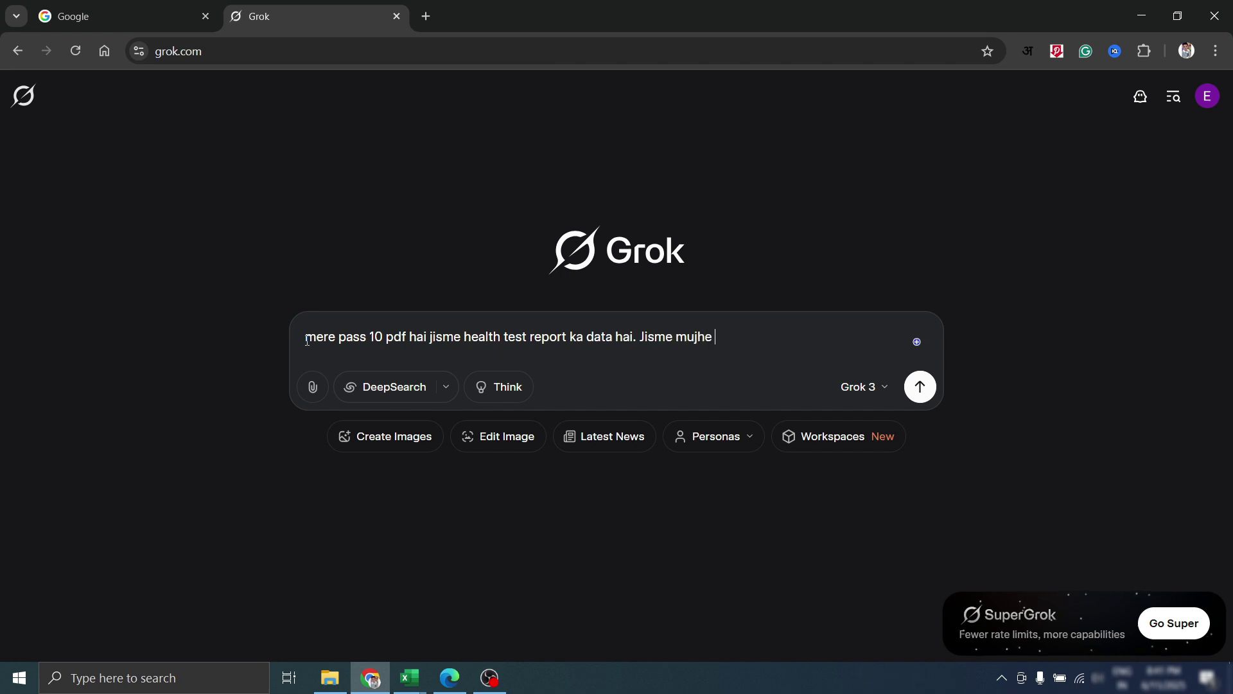
{"action": "type", "text": "test name, uski"}
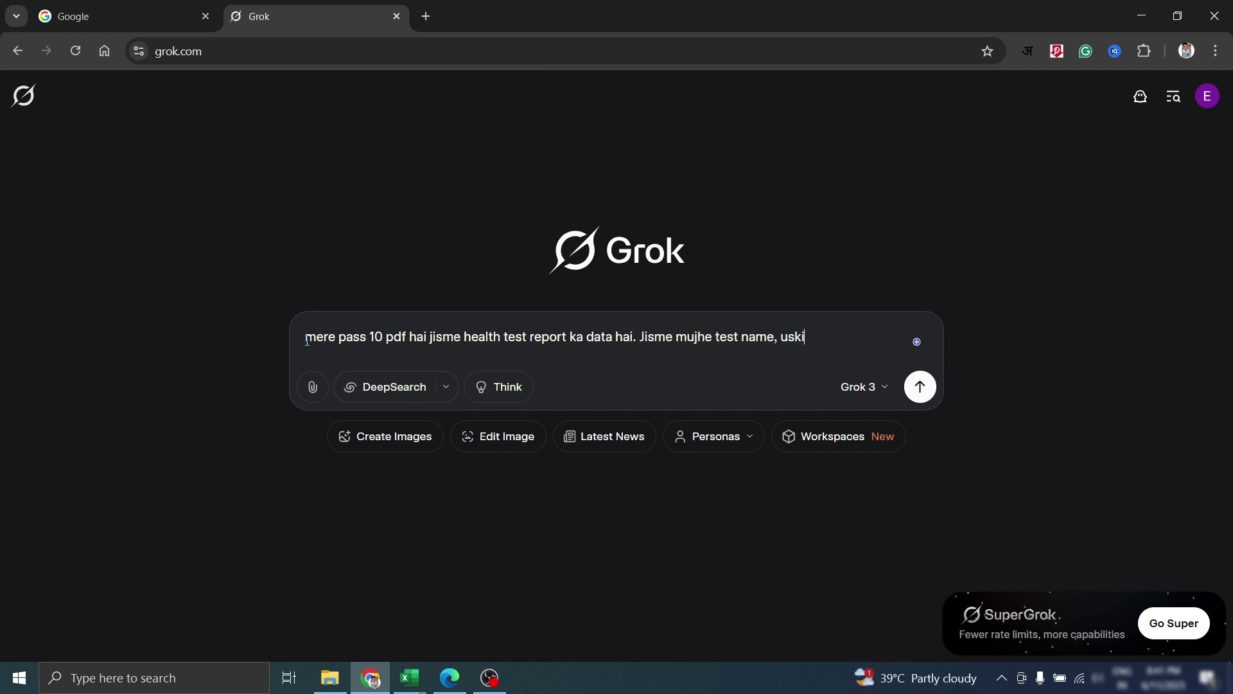
{"action": "type", "text": " current result"}
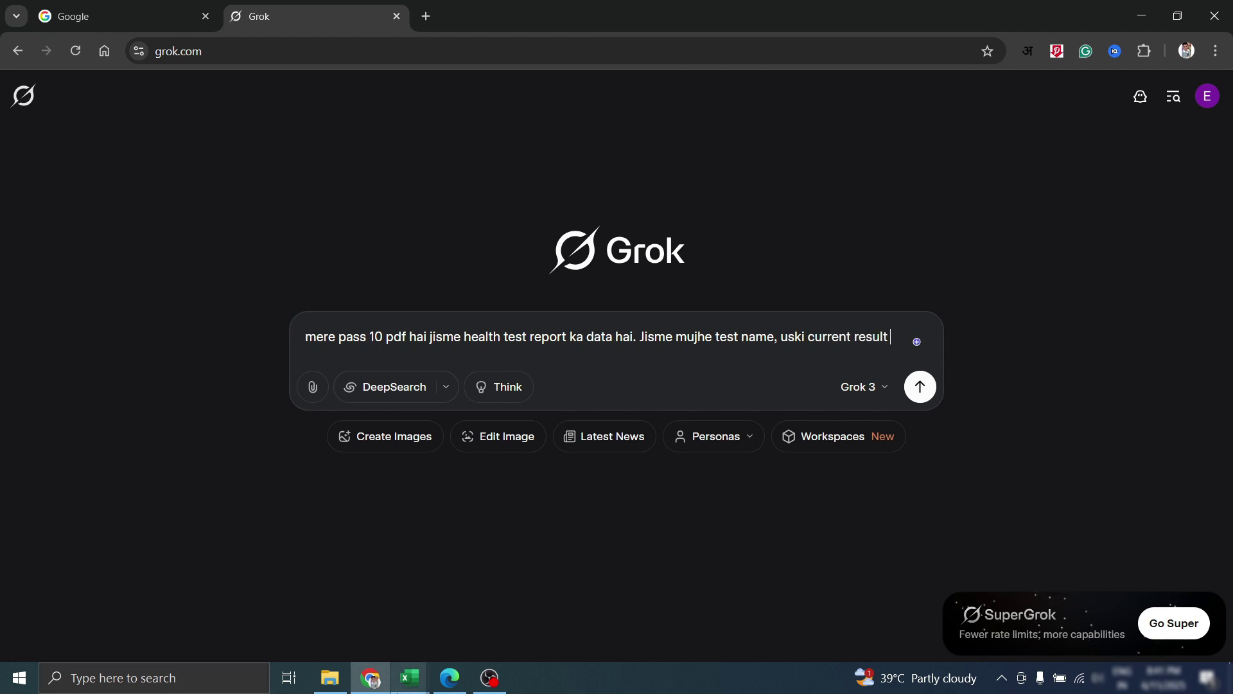
Check the column headings in the PDF report, and continue the Grok prompt with "and reference interval ki values chahiye. date ke according column mein. to"
{"action": "left_click", "coordinate": [450, 677]}
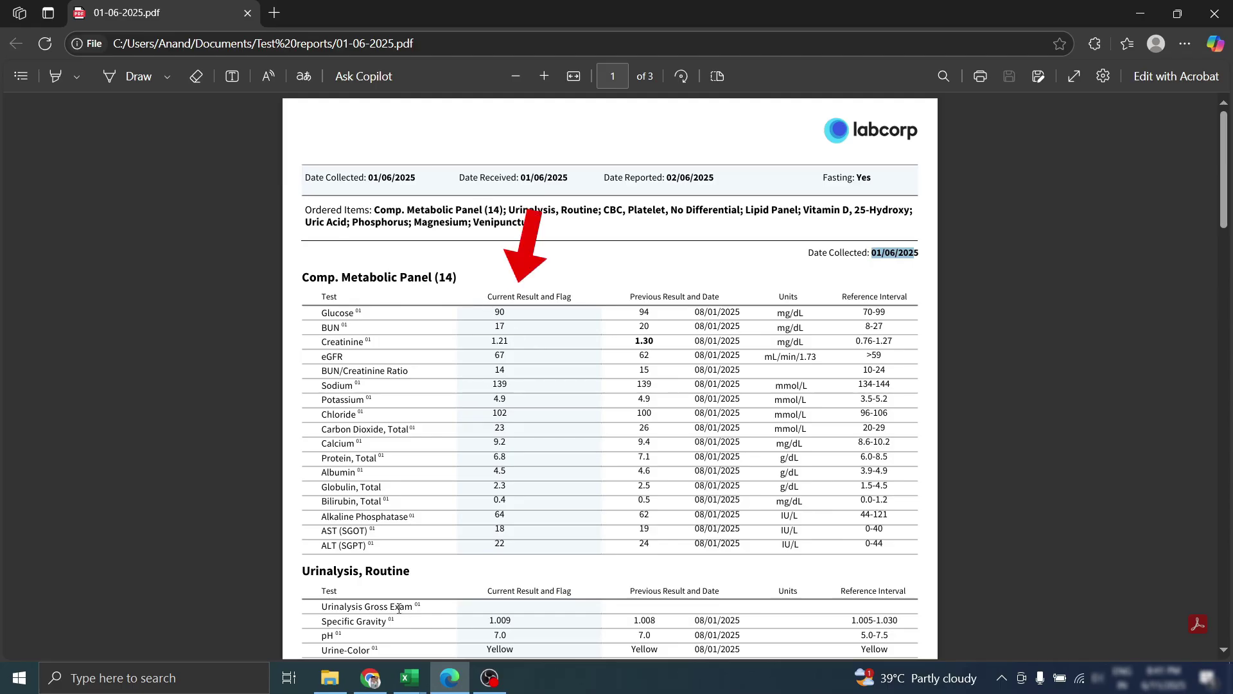
{"action": "left_click", "coordinate": [371, 678]}
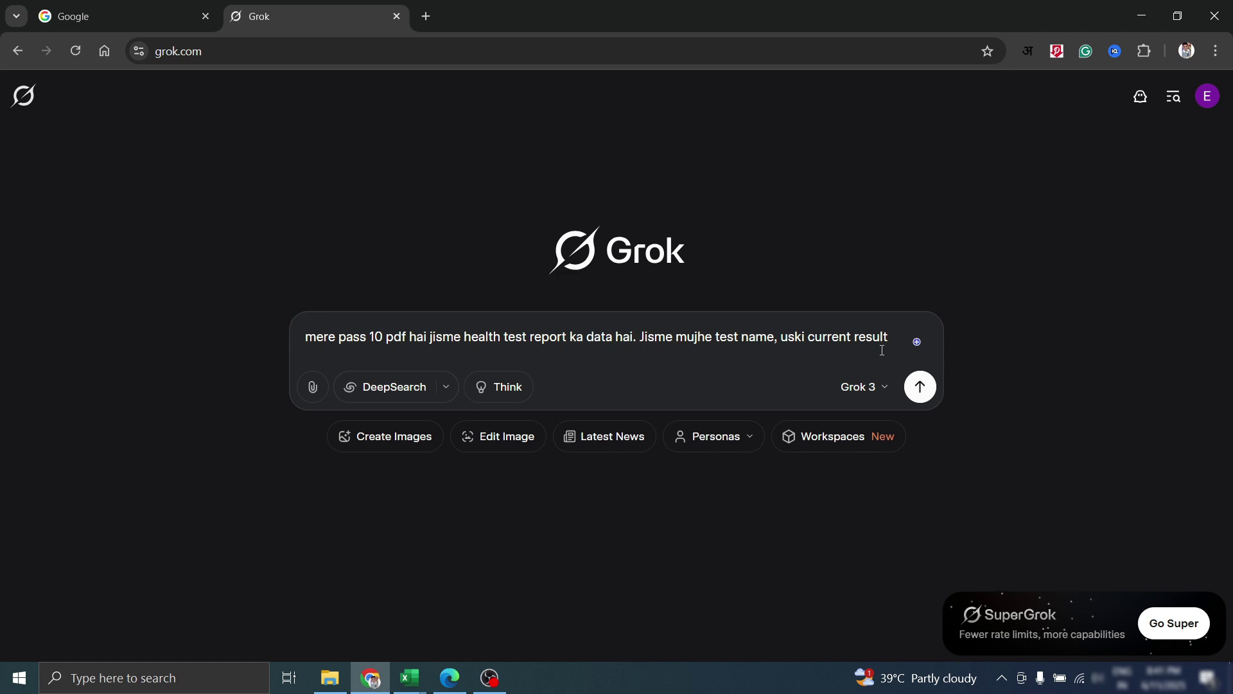
{"action": "type", "text": "and reference inter"}
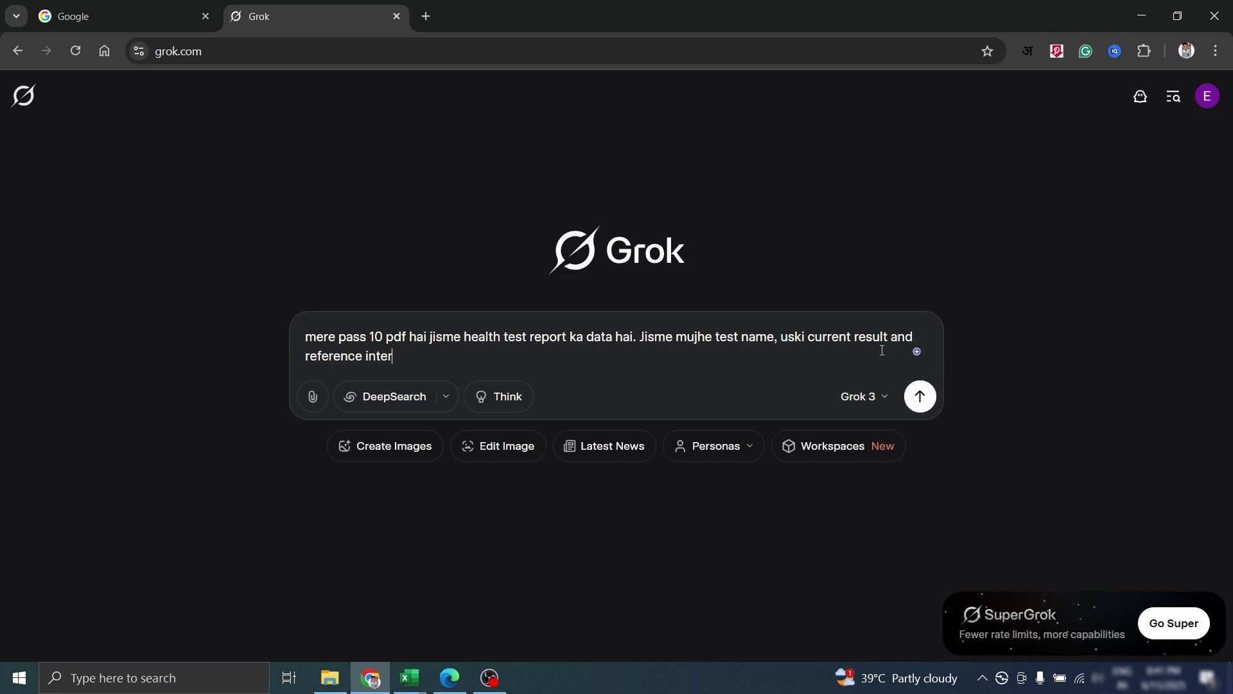
{"action": "type", "text": "val ki values chahiye. date ke "}
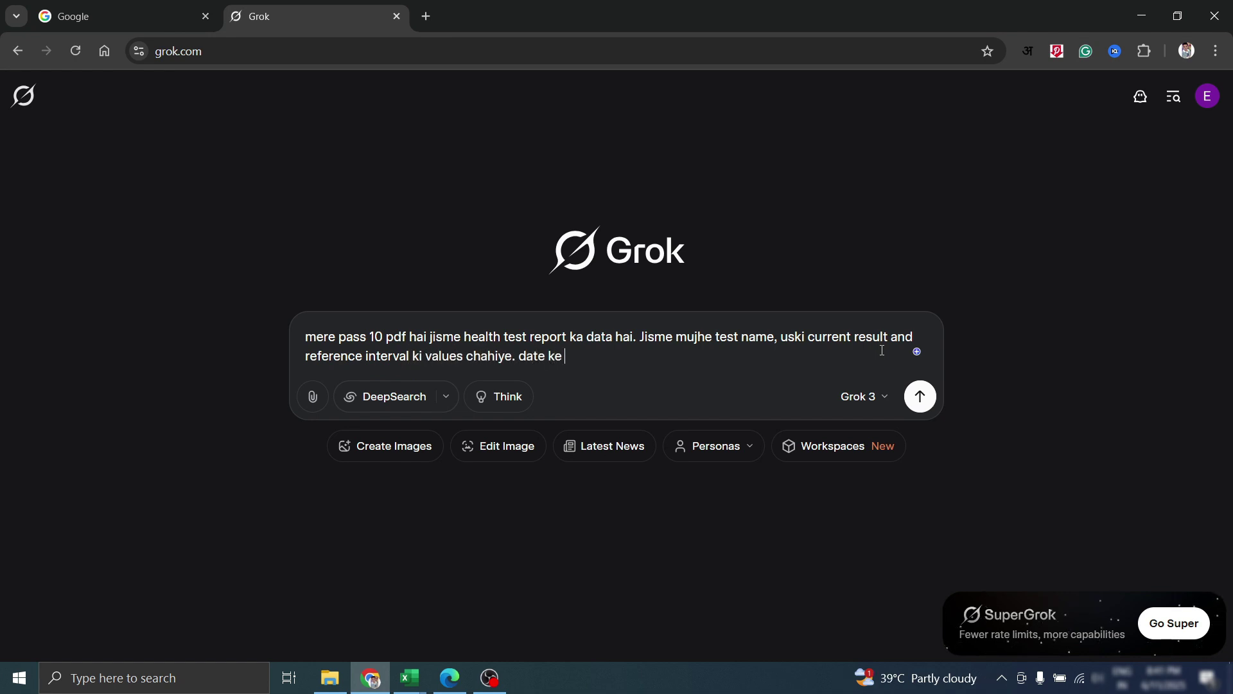
{"action": "type", "text": "according coloumn mein. to "}
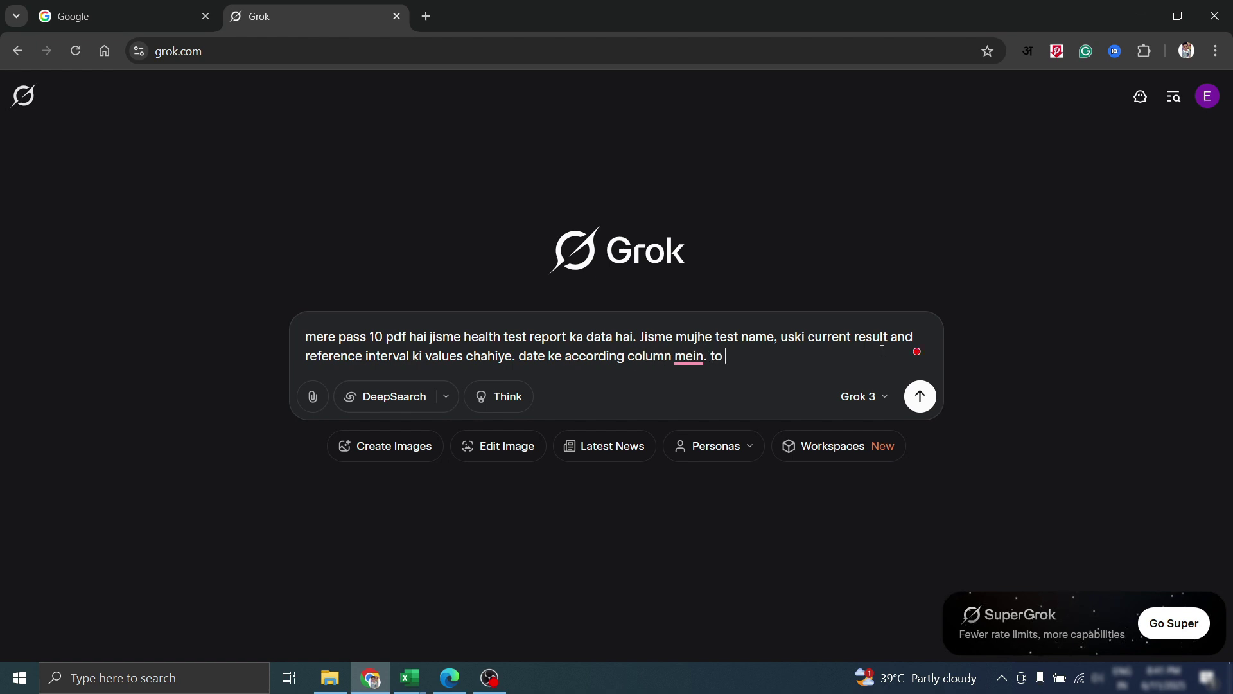
Add the table request to the prompt: "esa table generate karo jisme pehla column ho test name"
{"action": "type", "text": "esa table generate karo "}
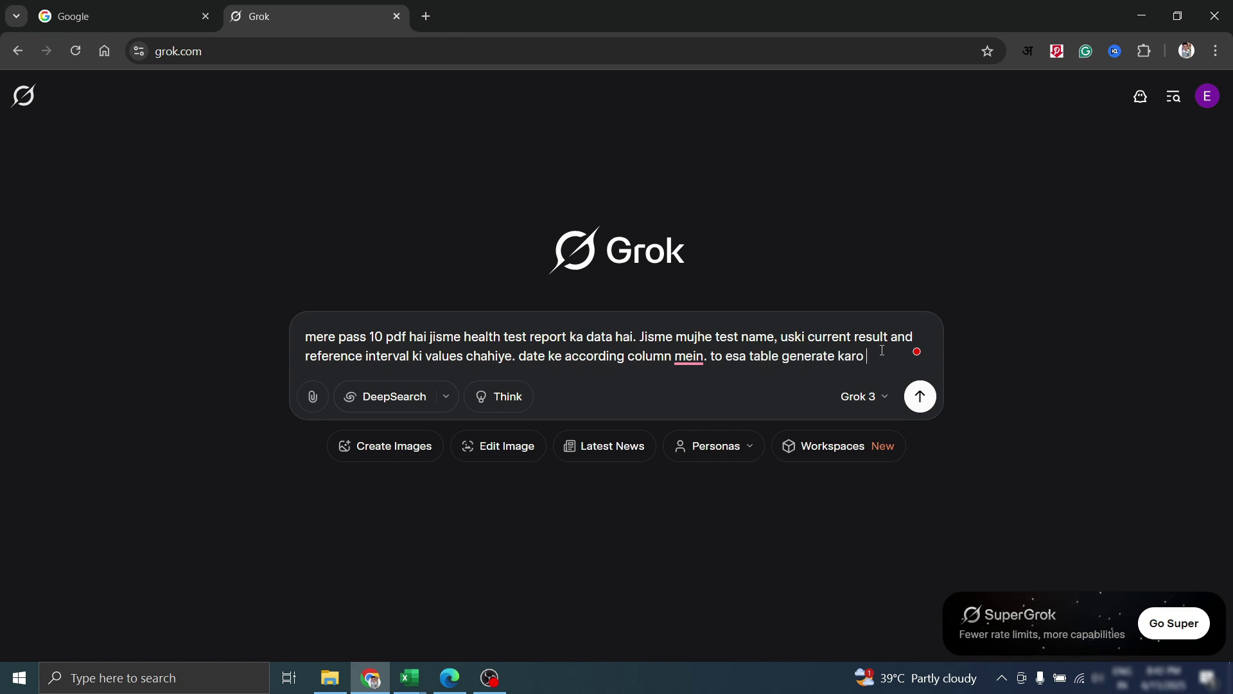
{"action": "type", "text": "jisme p"}
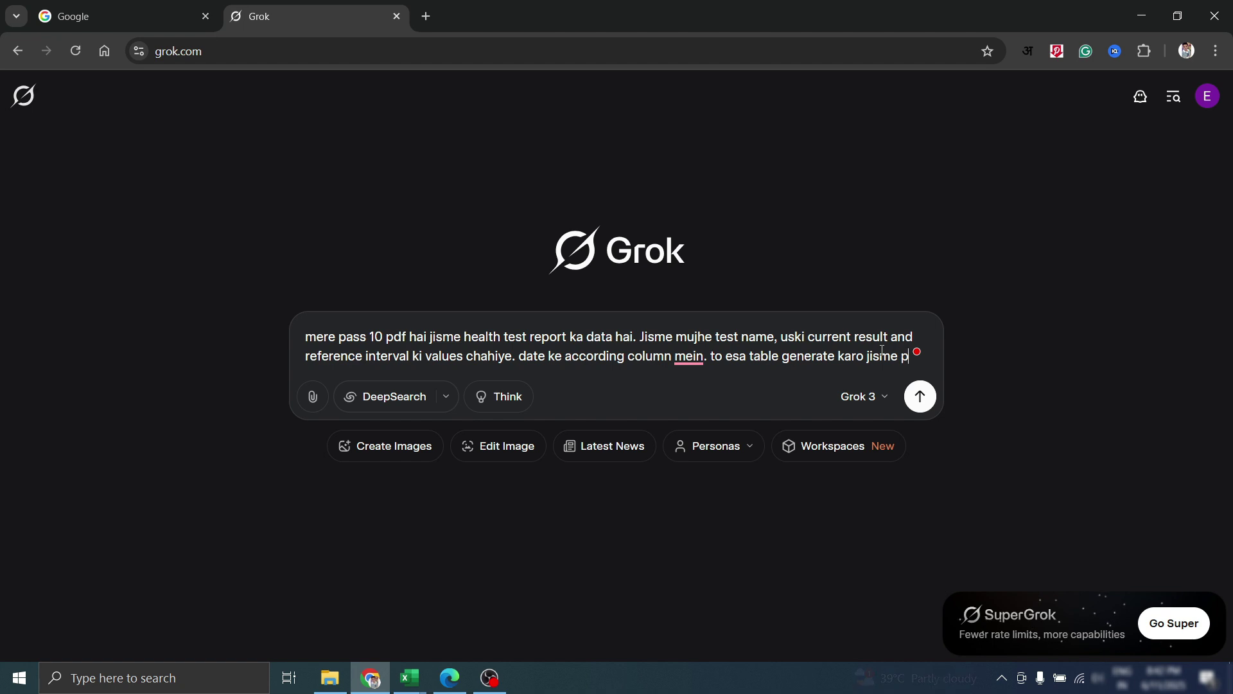
{"action": "type", "text": "ehla col"}
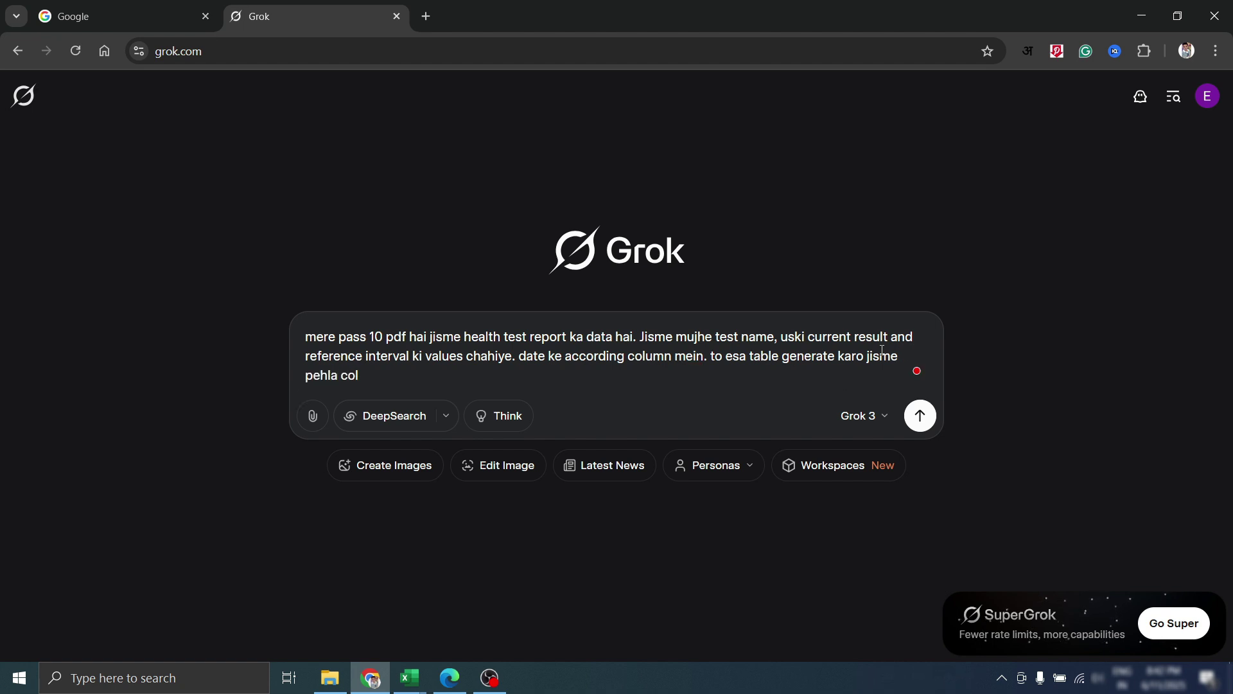
{"action": "type", "text": "umn ho test name"}
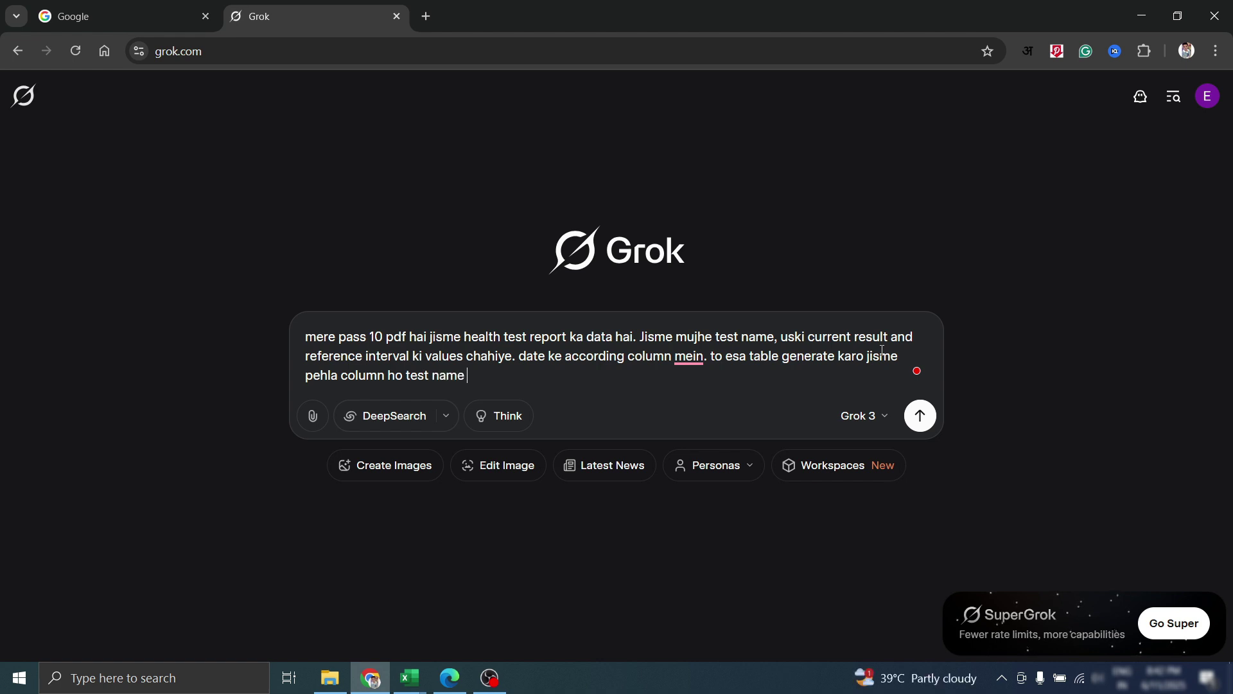
Continue the prompt with "ka, uske baad 10 pdf mein jo test ke current result alag alag column mein rakhna"
{"action": "type", "text": " ka, uuske baad 10 pdf m"}
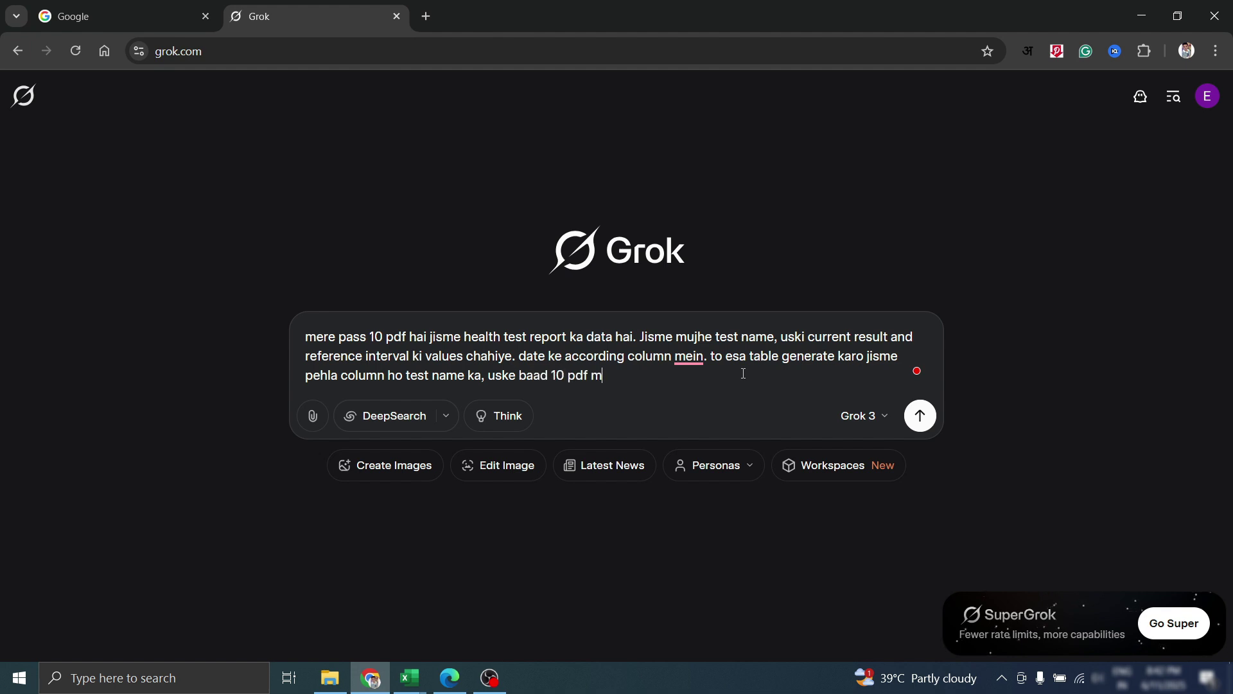
{"action": "type", "text": "ein jo test ke current result alag ala"}
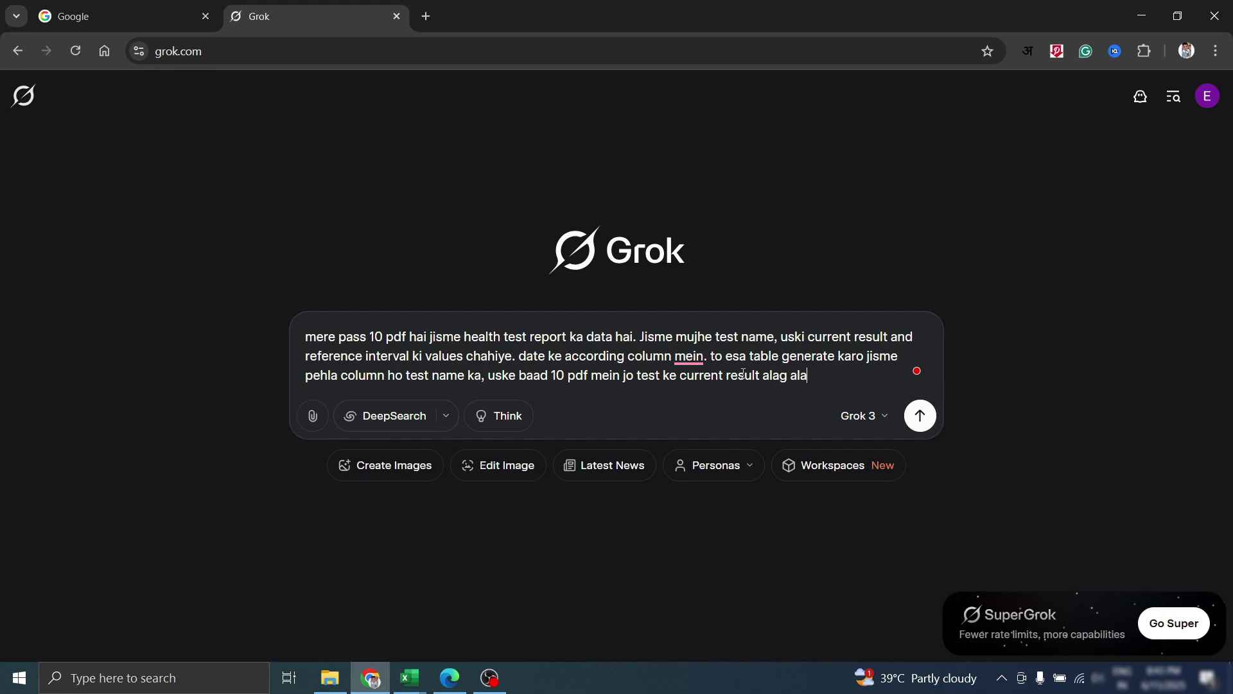
{"action": "type", "text": "g mein"}
{"action": "key", "text": "BackSpace"}
{"action": "key", "text": "BackSpace"}
{"action": "key", "text": "BackSpace"}
{"action": "key", "text": "BackSpace"}
{"action": "key", "text": "BackSpace"}
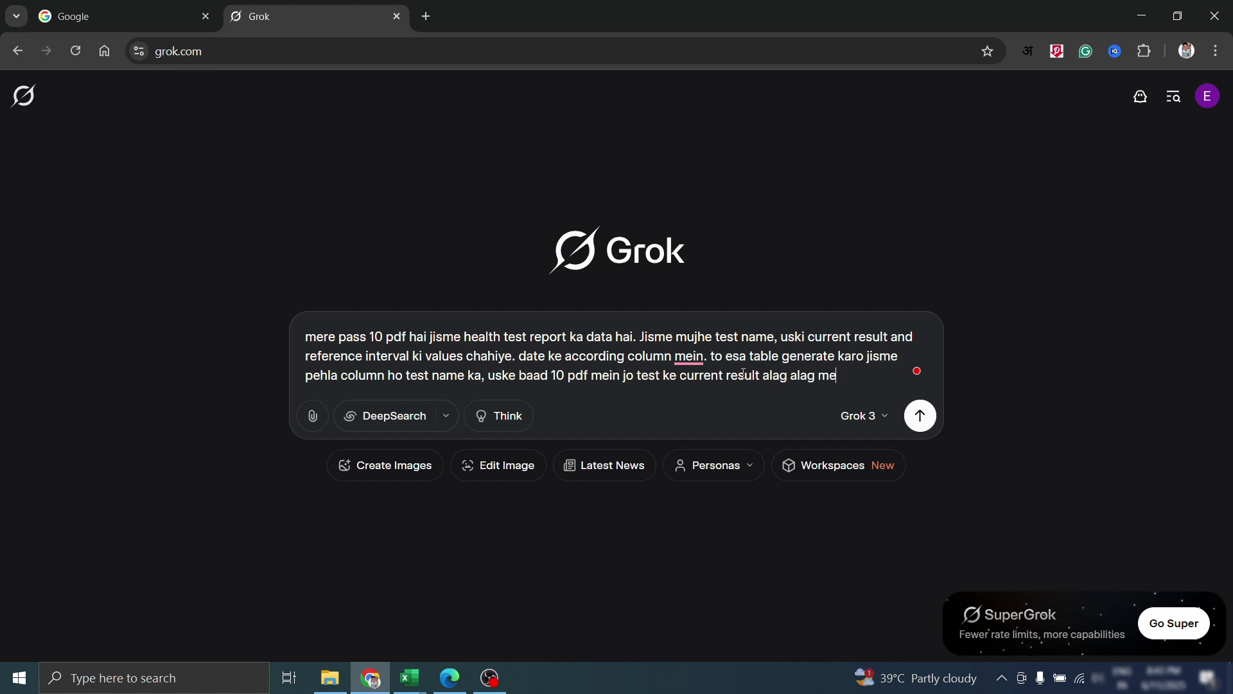
{"action": "type", "text": "colum"}
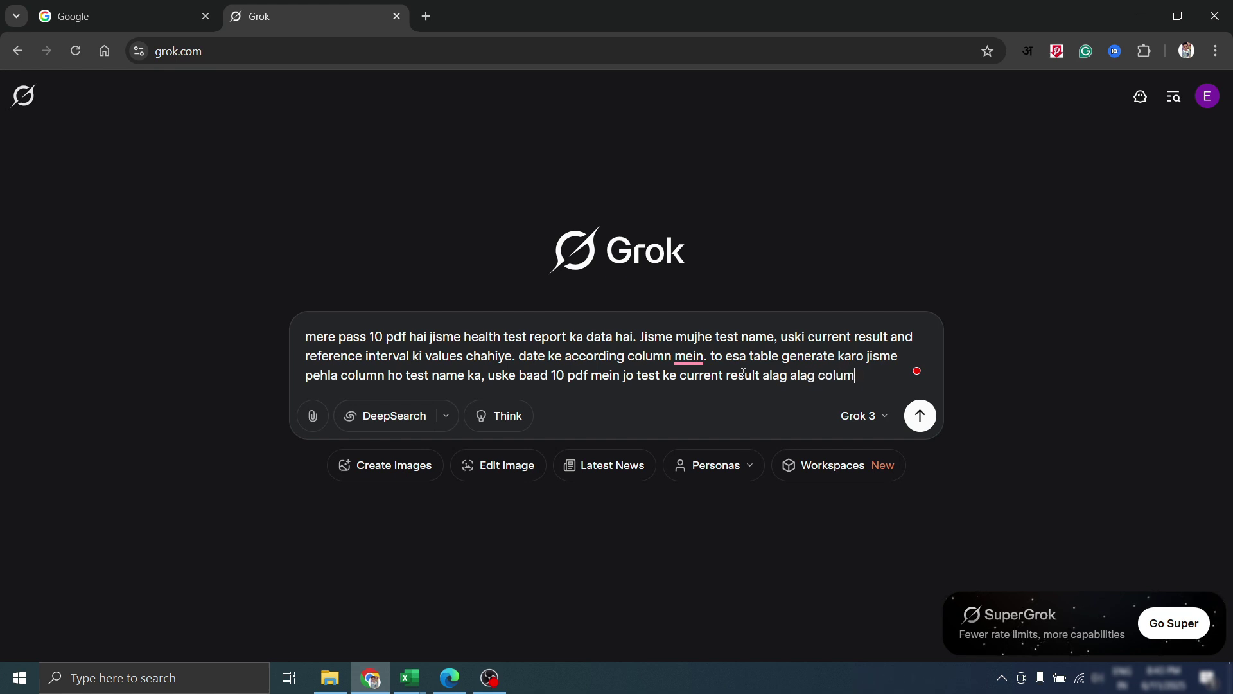
{"action": "type", "text": "n mein rakhna"}
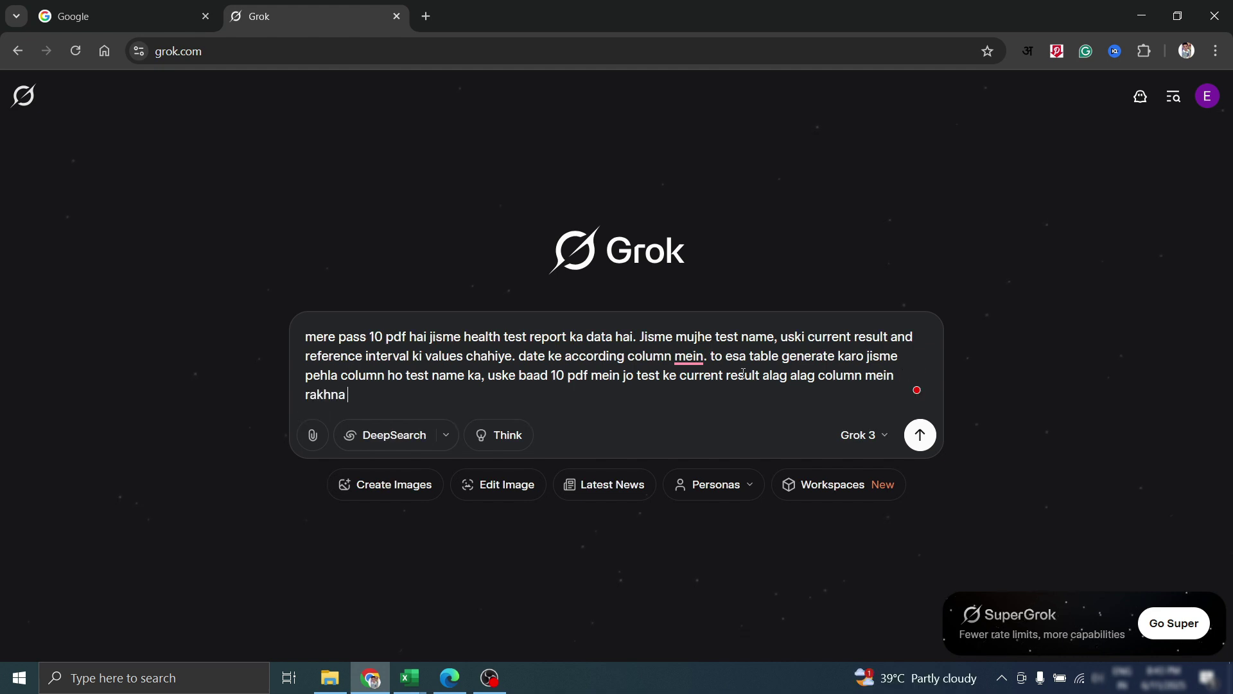
Add the column header rule: "(mean 10 column) aur column ka header us pdf ke date collected ki value honi chahiye."
{"action": "type", "text": " (mean 10 coloum"}
{"action": "key", "text": "BackSpace"}
{"action": "key", "text": "BackSpace"}
{"action": "type", "text": "mn"}
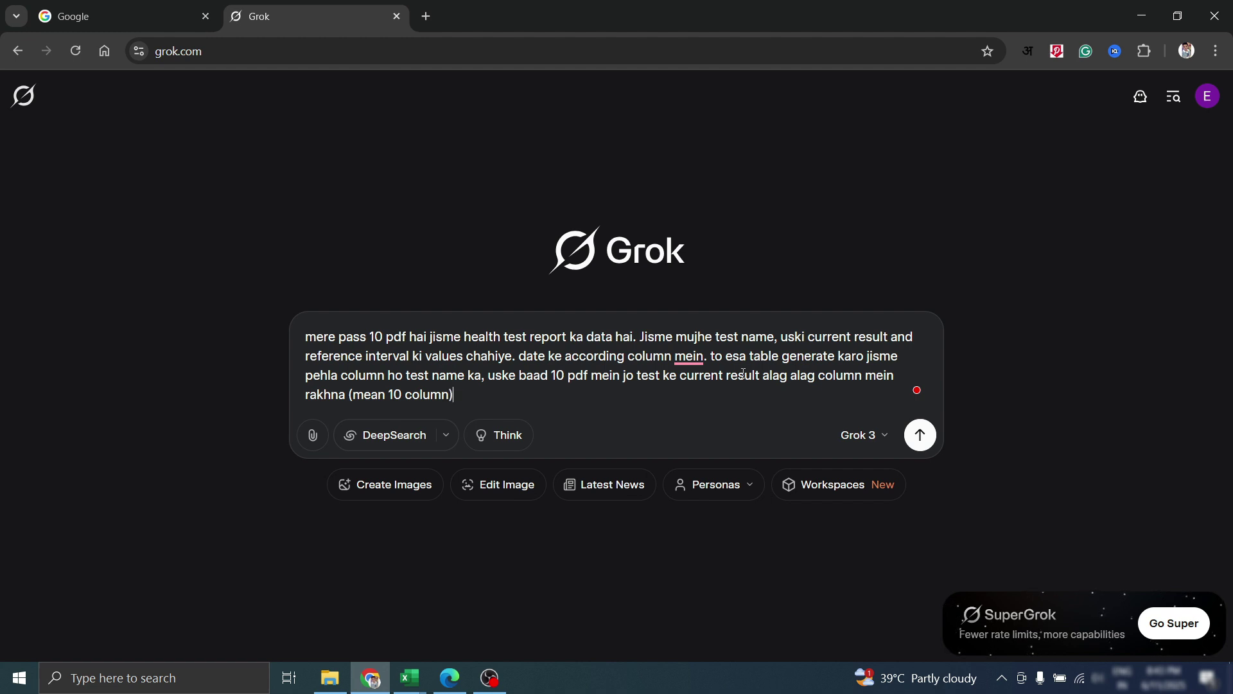
{"action": "type", "text": ") aur colouumn ka header us "}
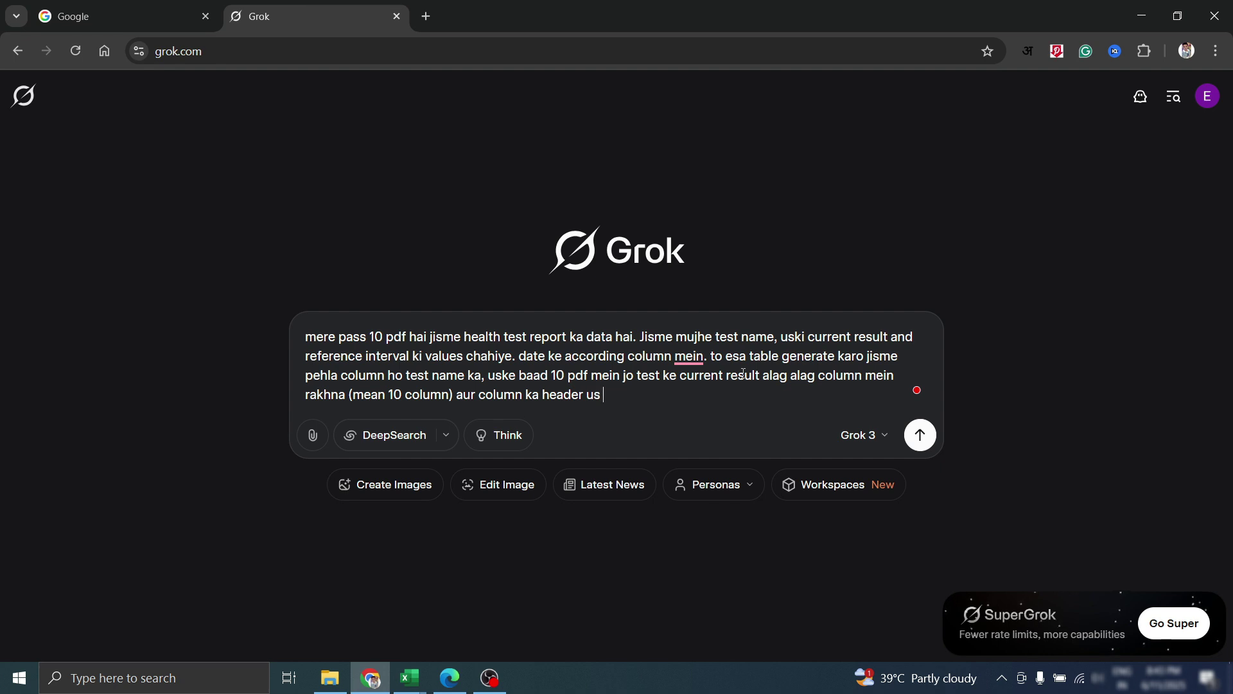
{"action": "type", "text": "pdf ke date collected ki v"}
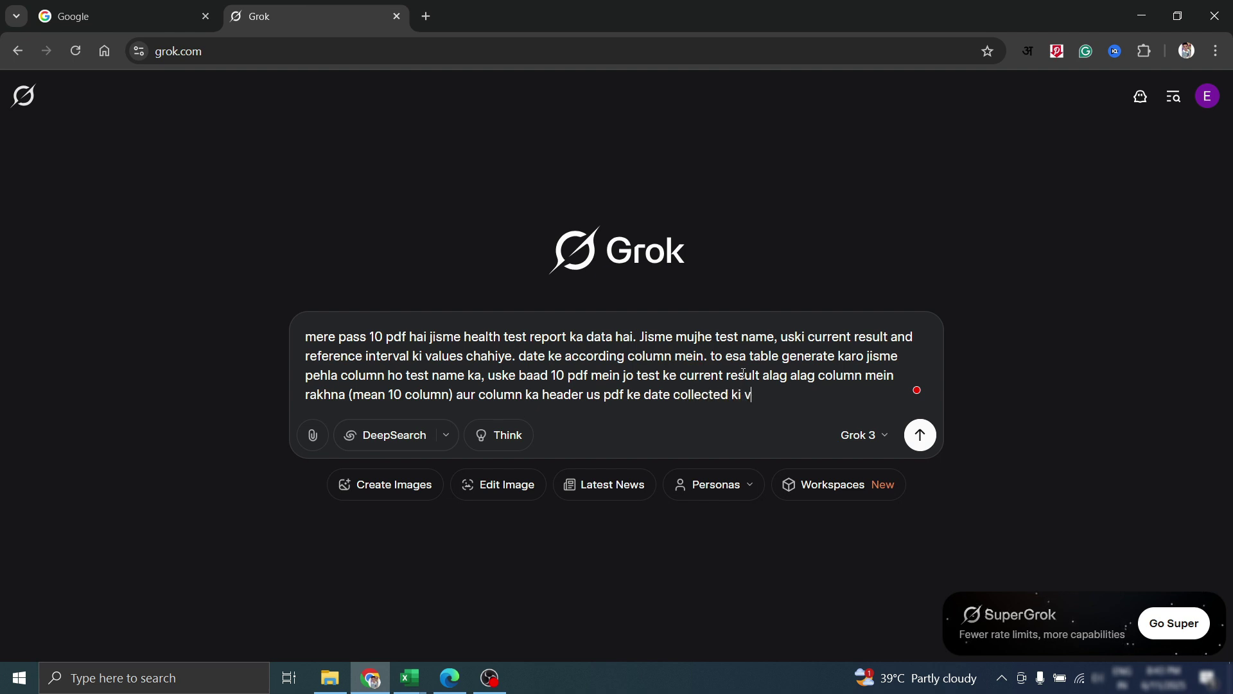
{"action": "type", "text": "alue honi chahiye."}
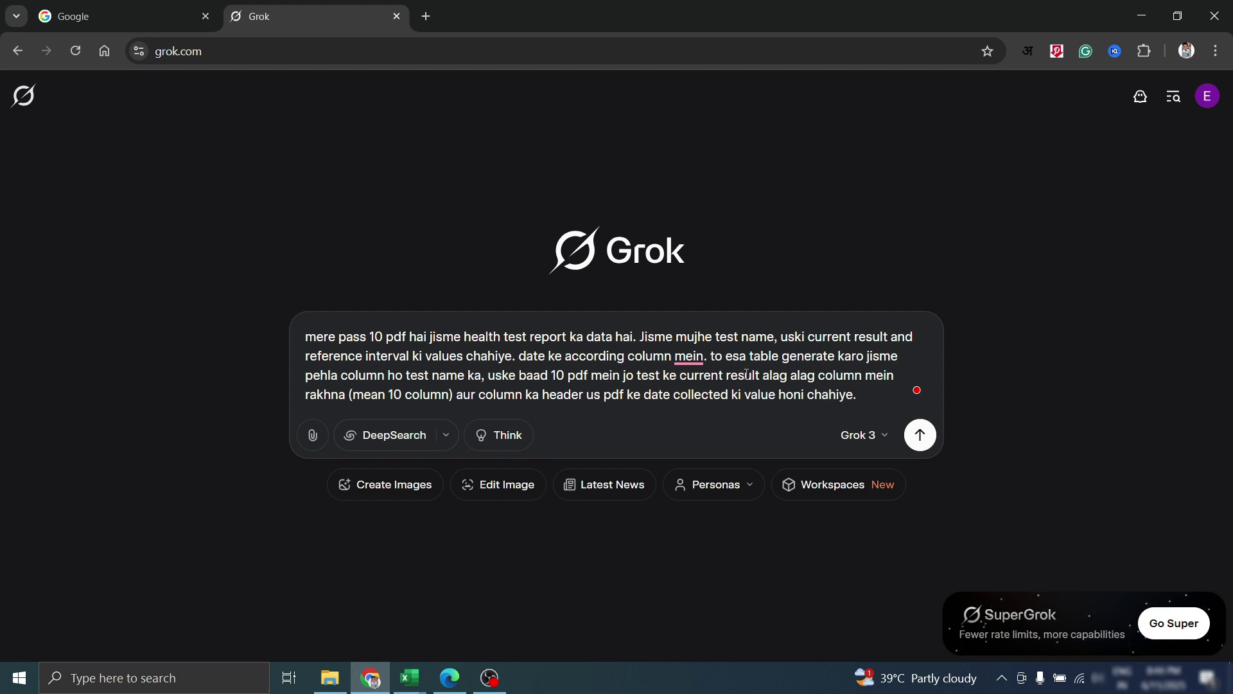
Review the Date Collected value and the Current Result and Flag heading in the 01-06-2025 PDF in Edge, and return to Grok in Chrome
{"action": "key", "text": "alt+Tab"}
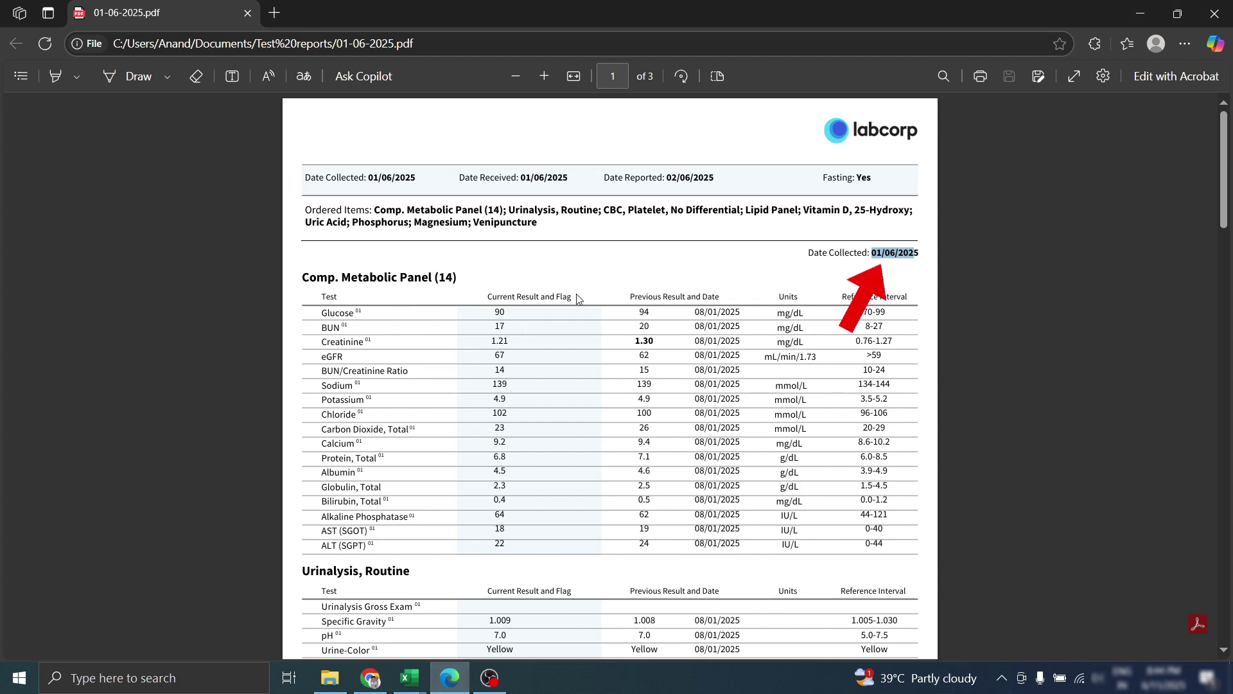
{"action": "left_click", "coordinate": [860, 261]}
{"action": "left_click_drag", "start_coordinate": [872, 253], "coordinate": [927, 254]}
{"action": "left_click_drag", "start_coordinate": [478, 297], "coordinate": [586, 301]}
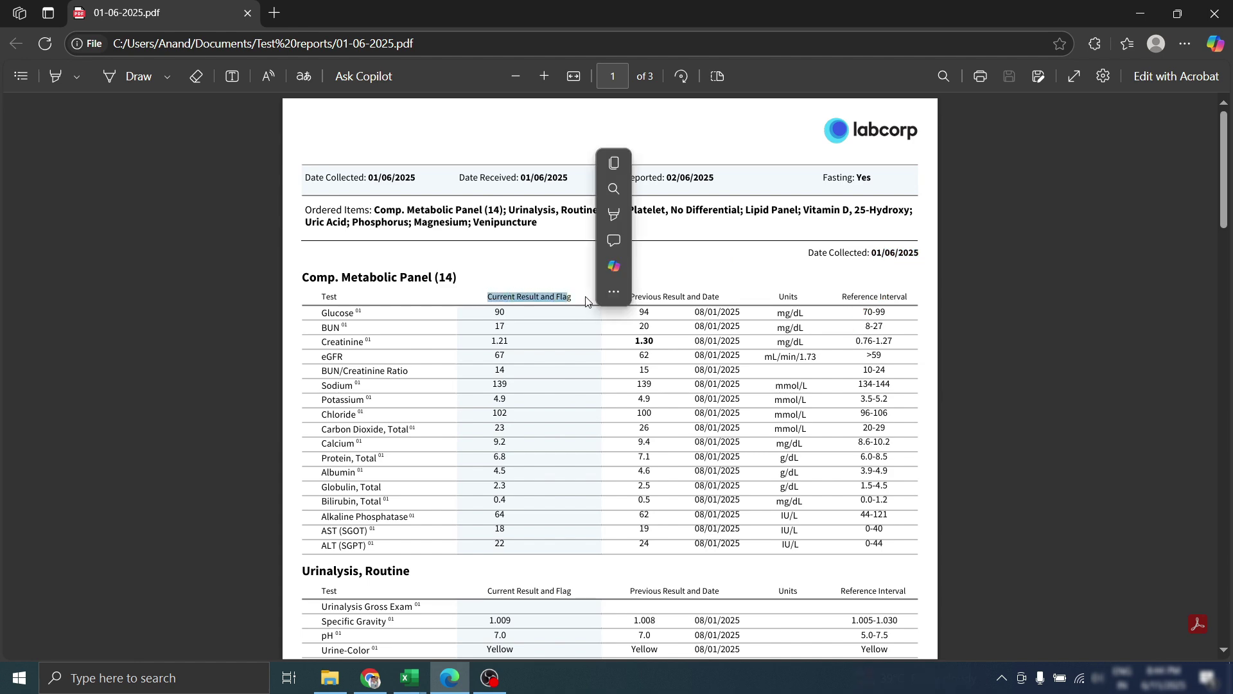
{"action": "key", "text": "alt+Tab"}
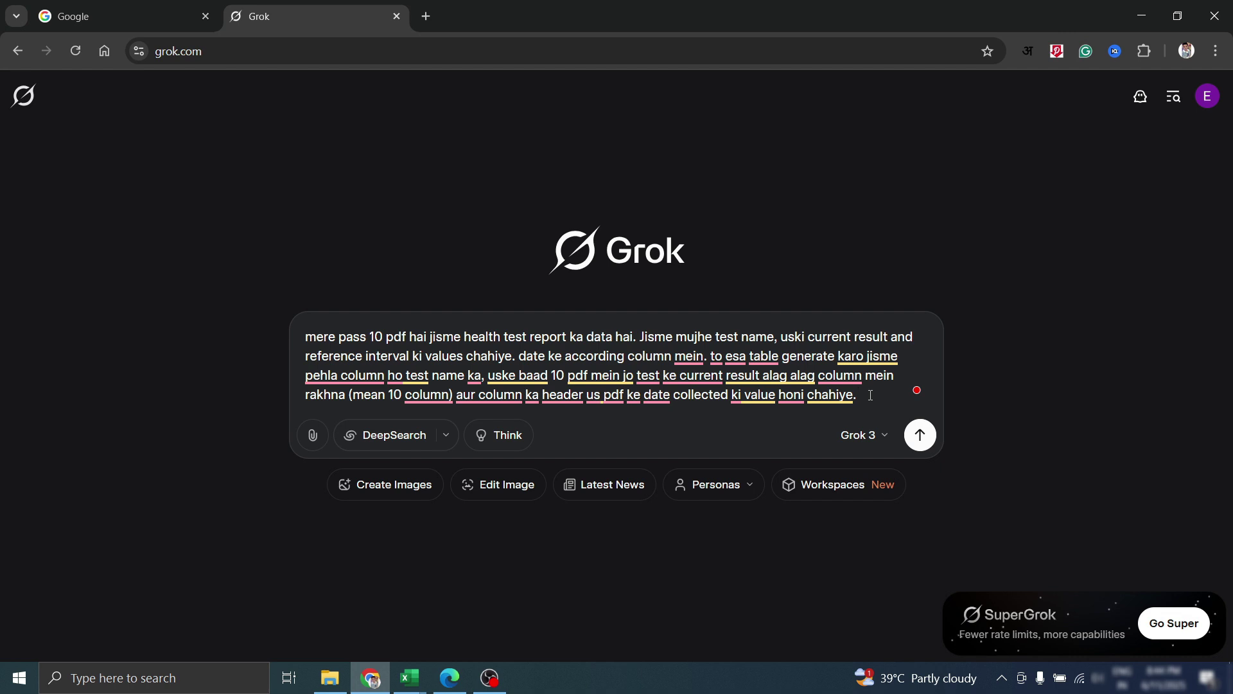
Add the last-column instruction to the prompt: "phir akhiri column mein reference interval ki values honi chahiye."
{"action": "type", "text": "phir akhiri colum"}
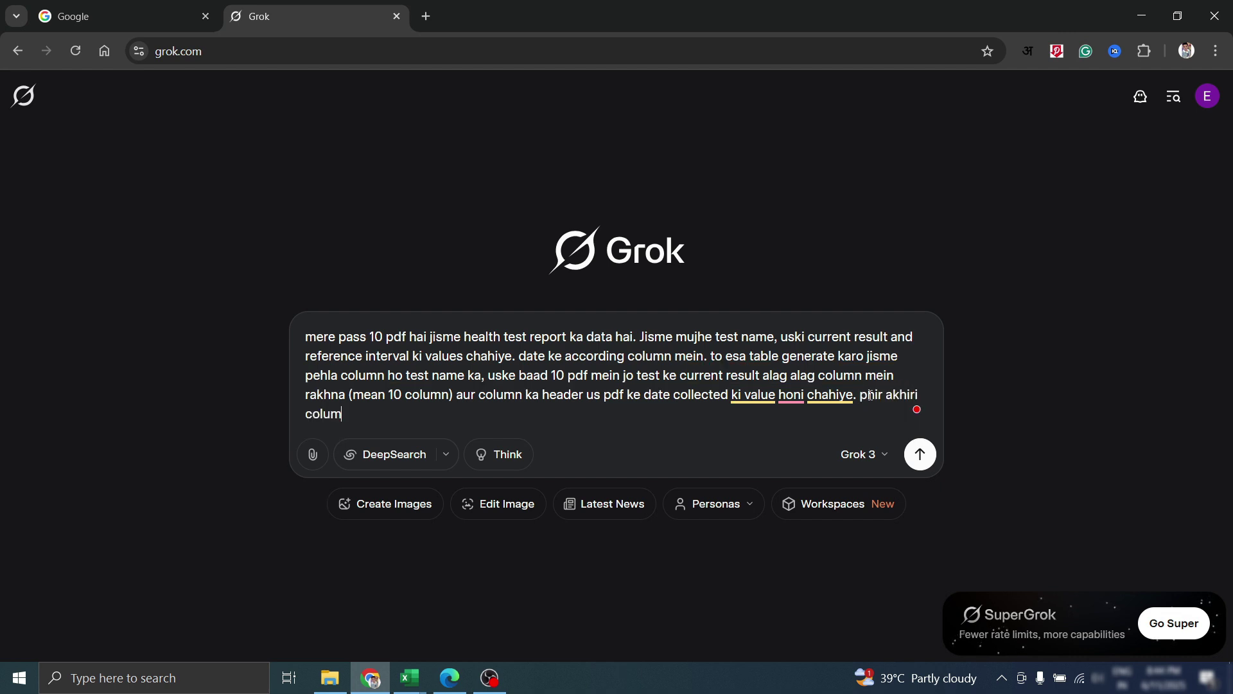
{"action": "type", "text": "n mein referenc"}
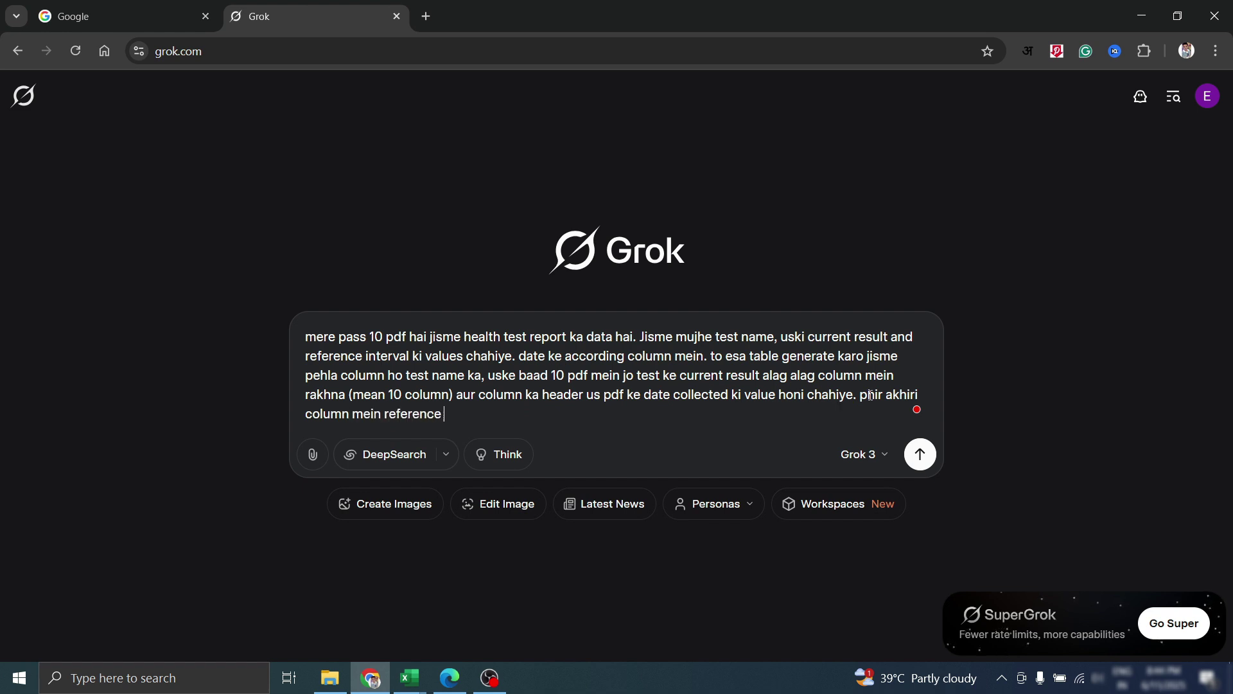
{"action": "type", "text": "e"}
{"action": "type", "text": " interv"}
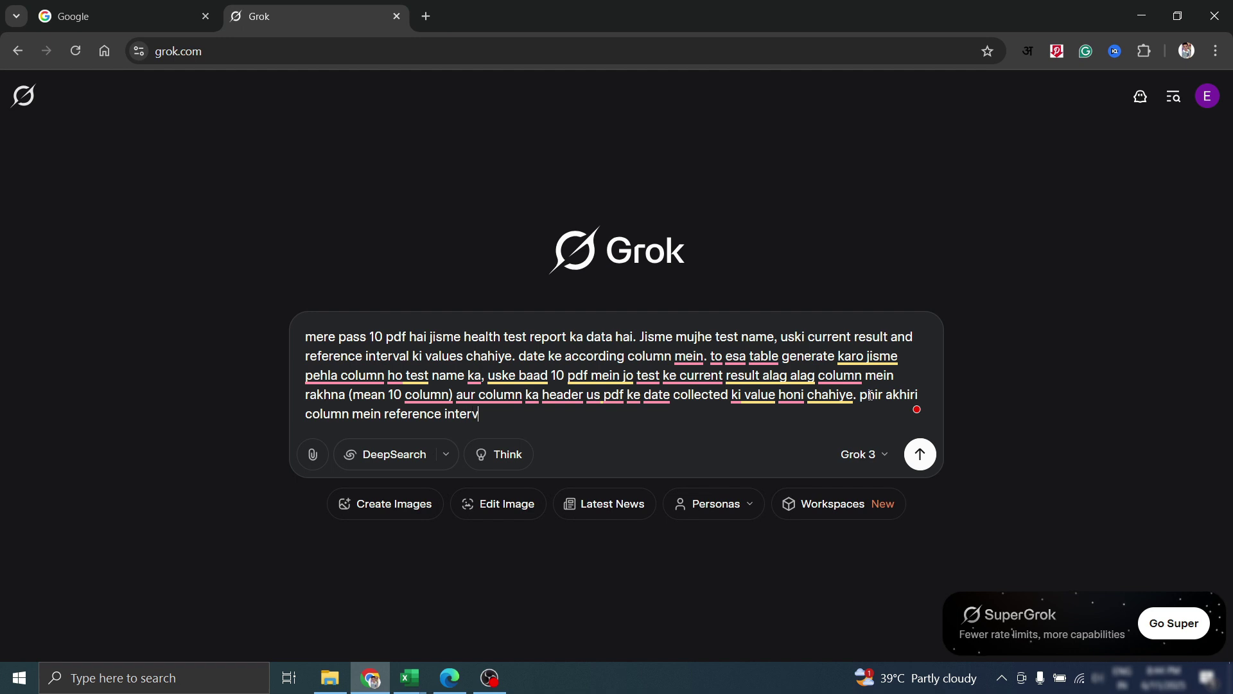
{"action": "type", "text": "al ki values honi "}
{"action": "type", "text": "chah"}
{"action": "type", "text": "i"}
{"action": "key", "text": "BackSpace"}
{"action": "type", "text": "hiye"}
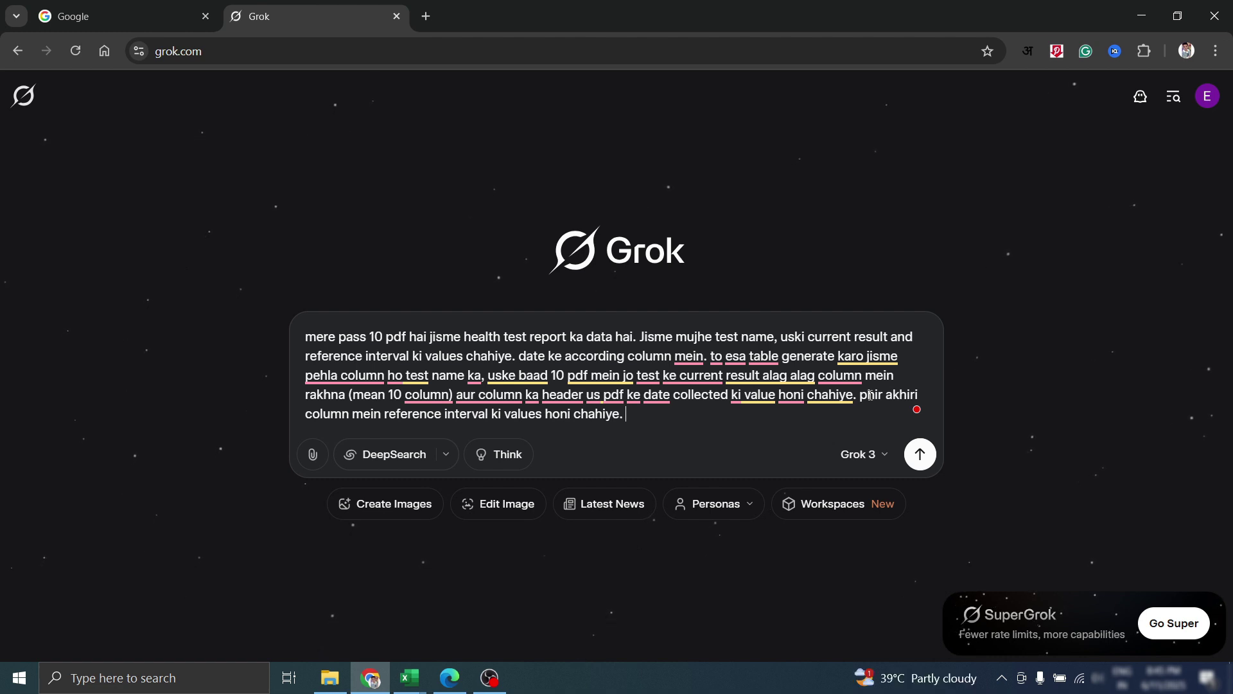
Add the output format request to the prompt: "Mujhe data ese format mein do jo mein excel mein import kar saku."
{"action": "type", "text": "Mujhe data ese"}
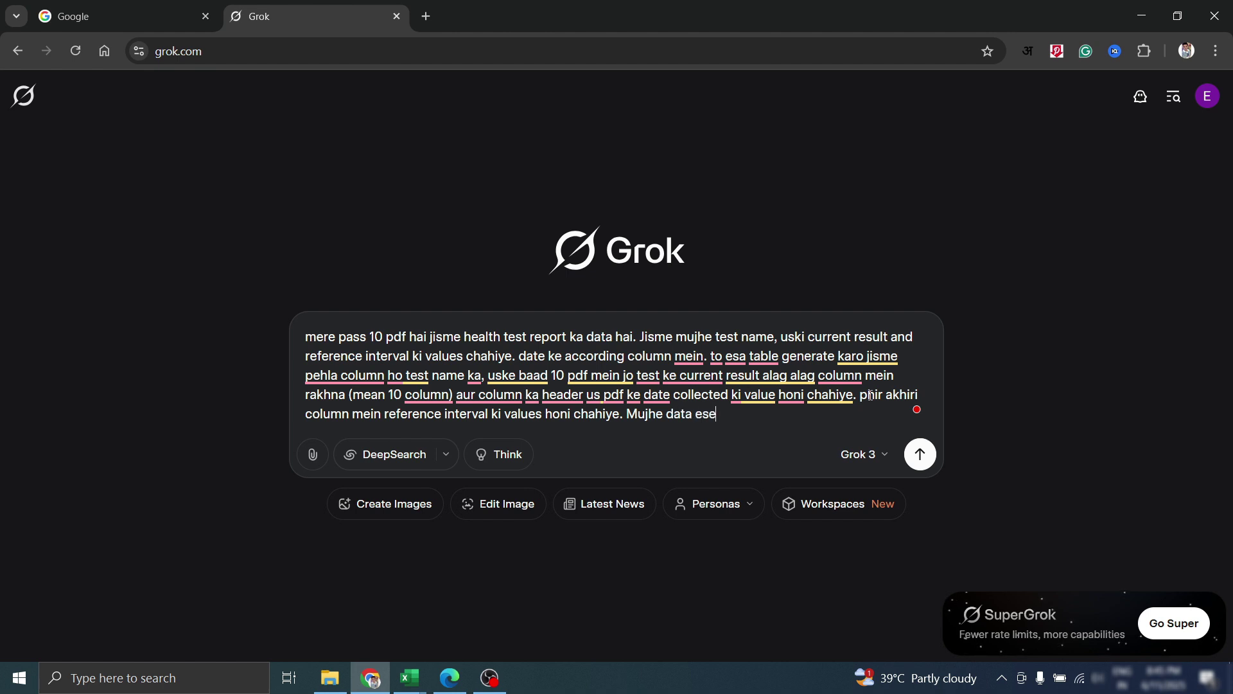
{"action": "type", "text": " forma"}
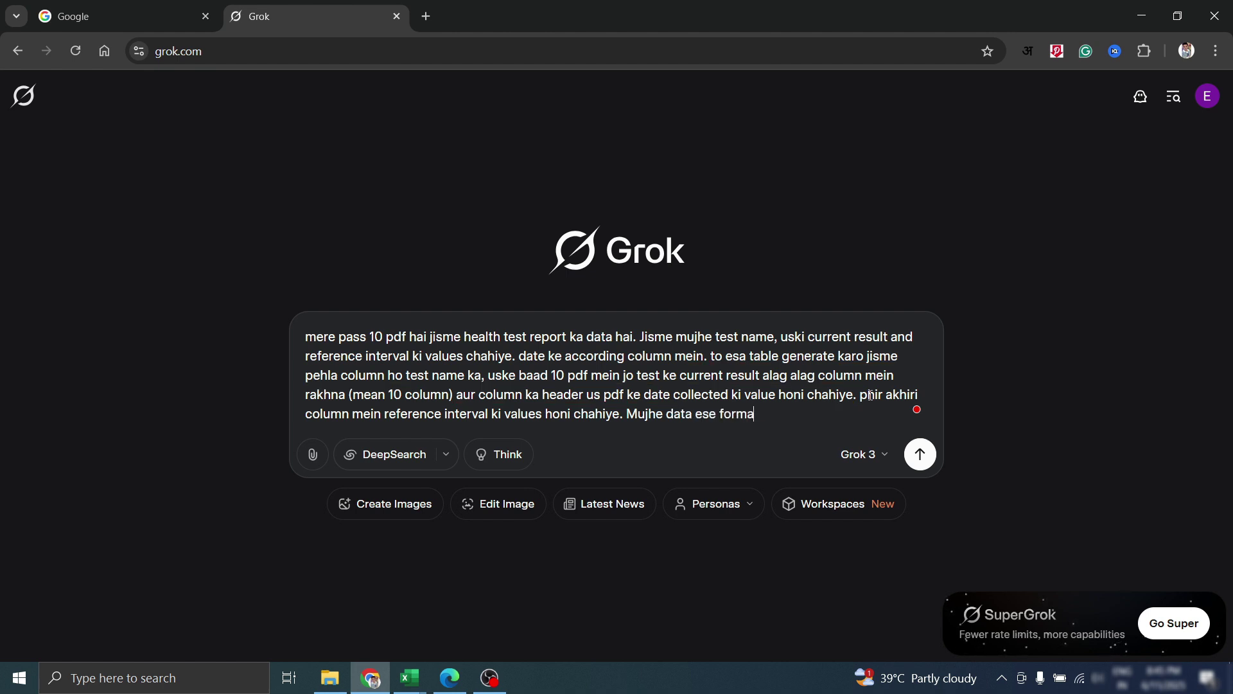
{"action": "type", "text": "t mein do"}
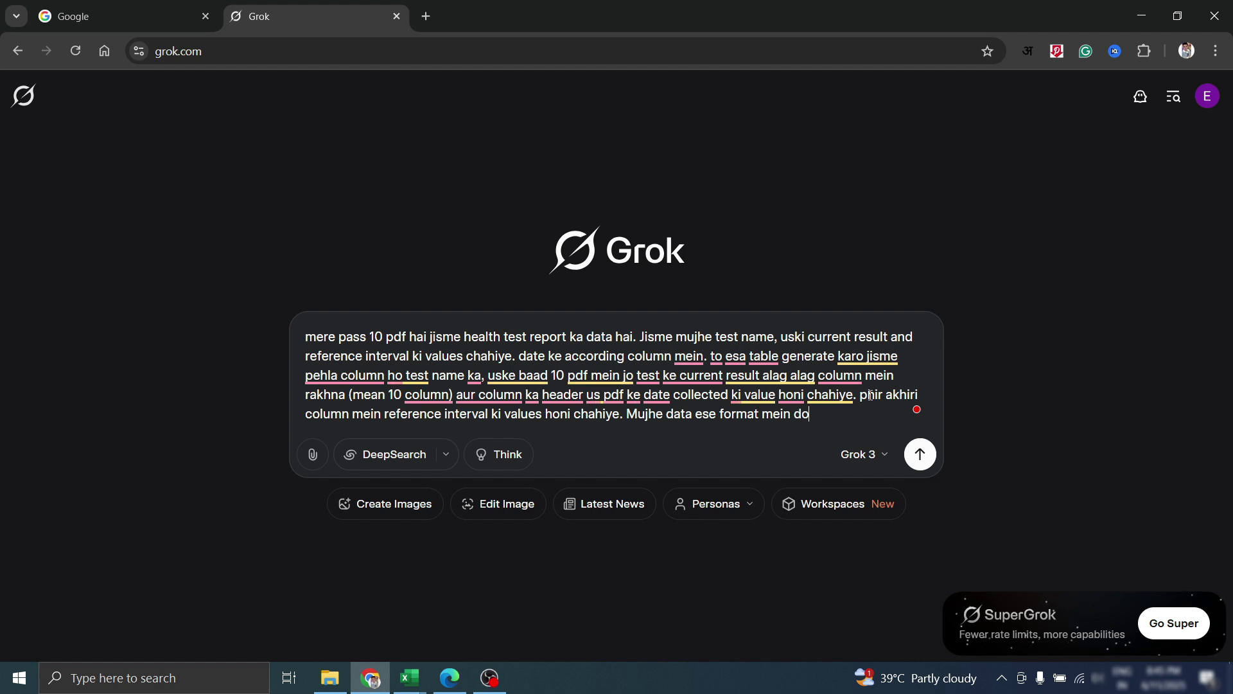
{"action": "type", "text": " jo mein ex"}
{"action": "type", "text": "cel mei"}
{"action": "type", "text": "n import kar sak"}
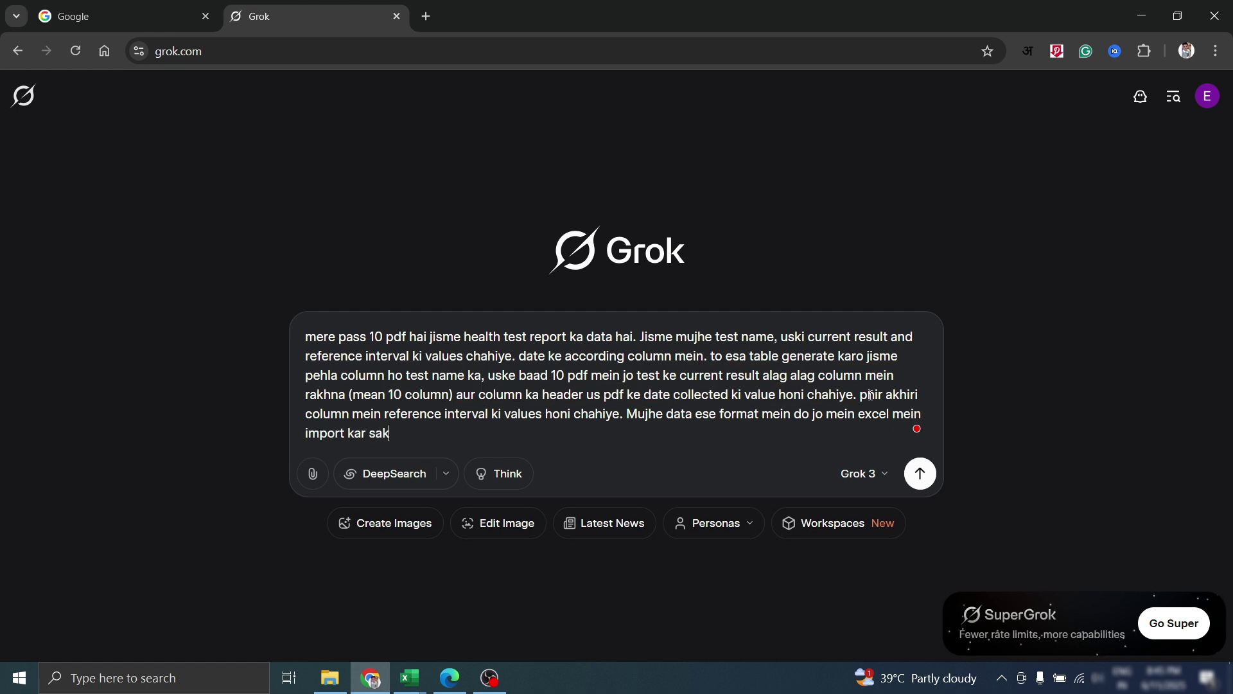
{"action": "type", "text": "u."}
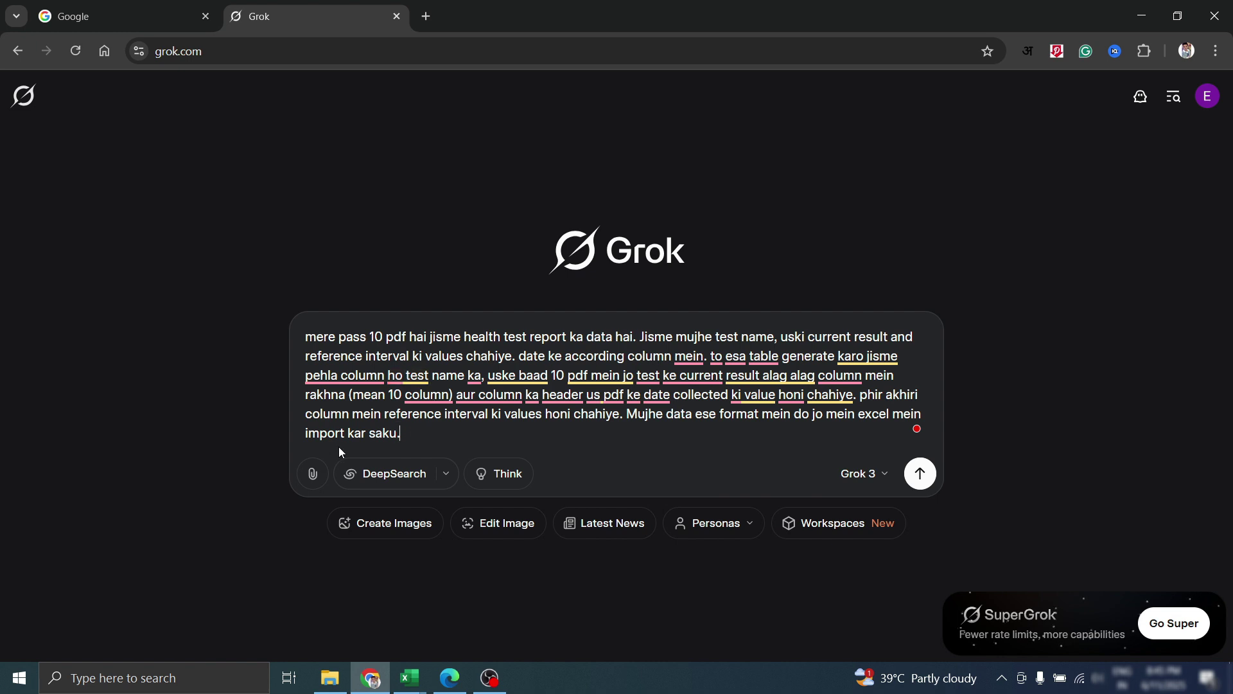
Attach all 10 PDFs from the Test reports folder to the prompt and submit it to Grok
{"action": "left_click", "coordinate": [312, 473]}
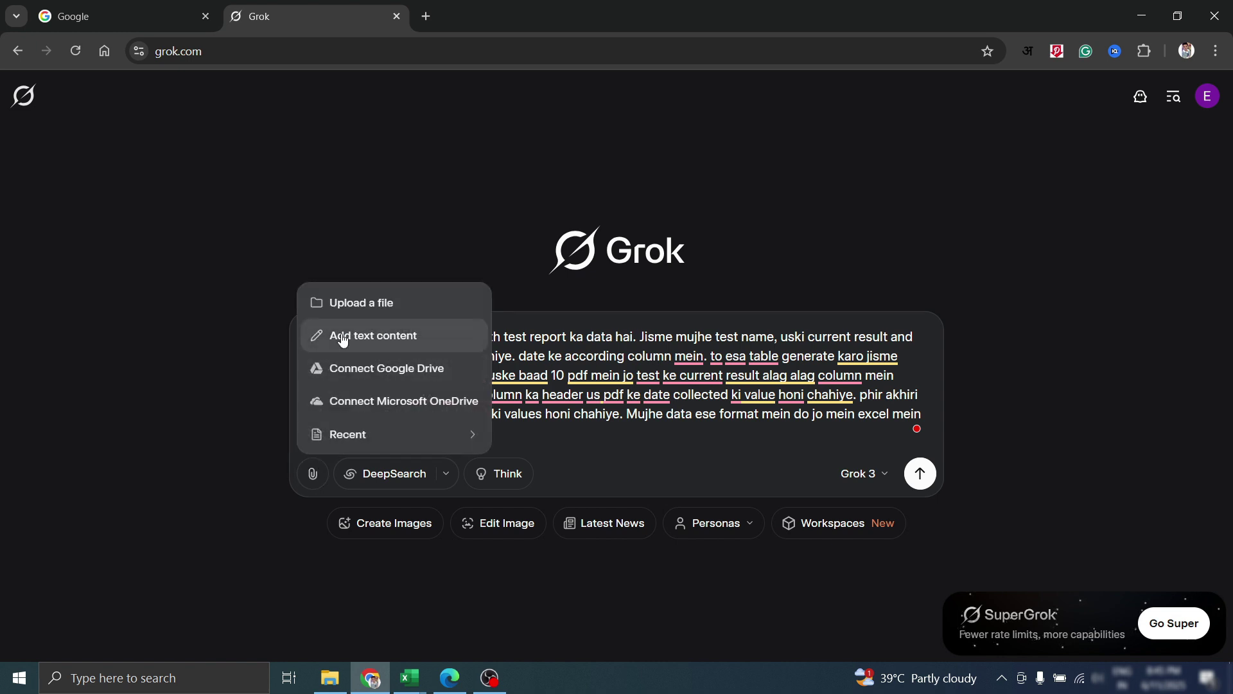
{"action": "left_click", "coordinate": [356, 303]}
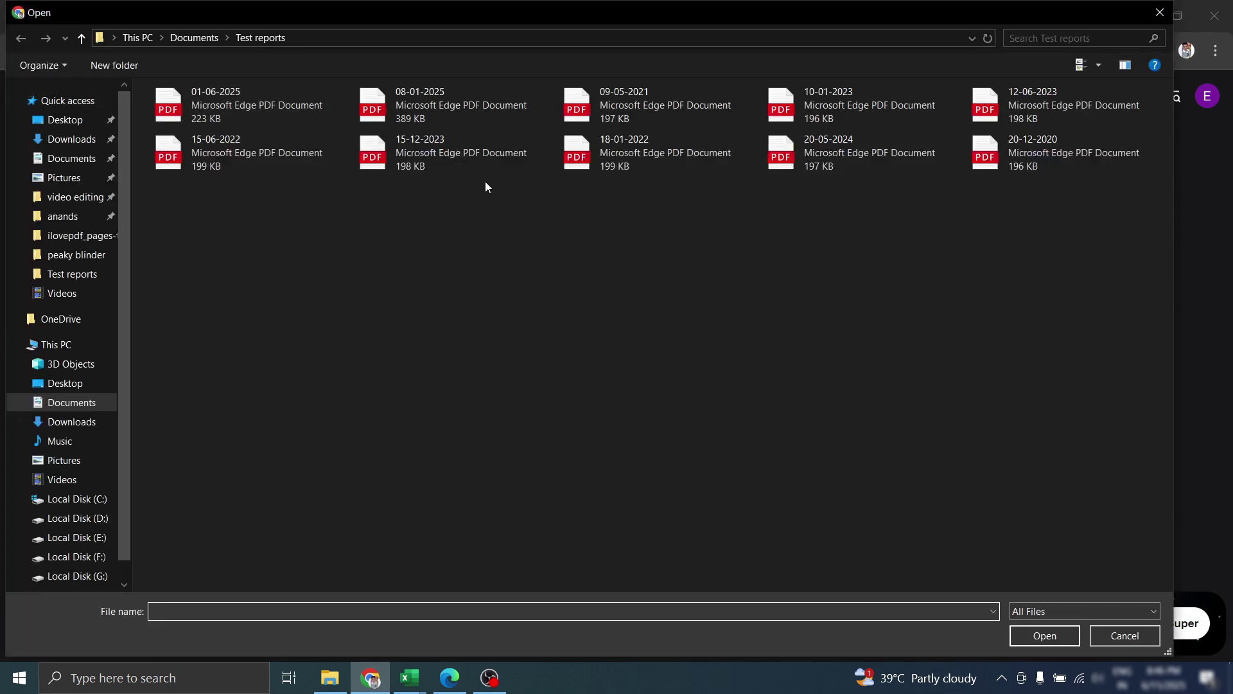
{"action": "key", "text": "ctrl+a"}
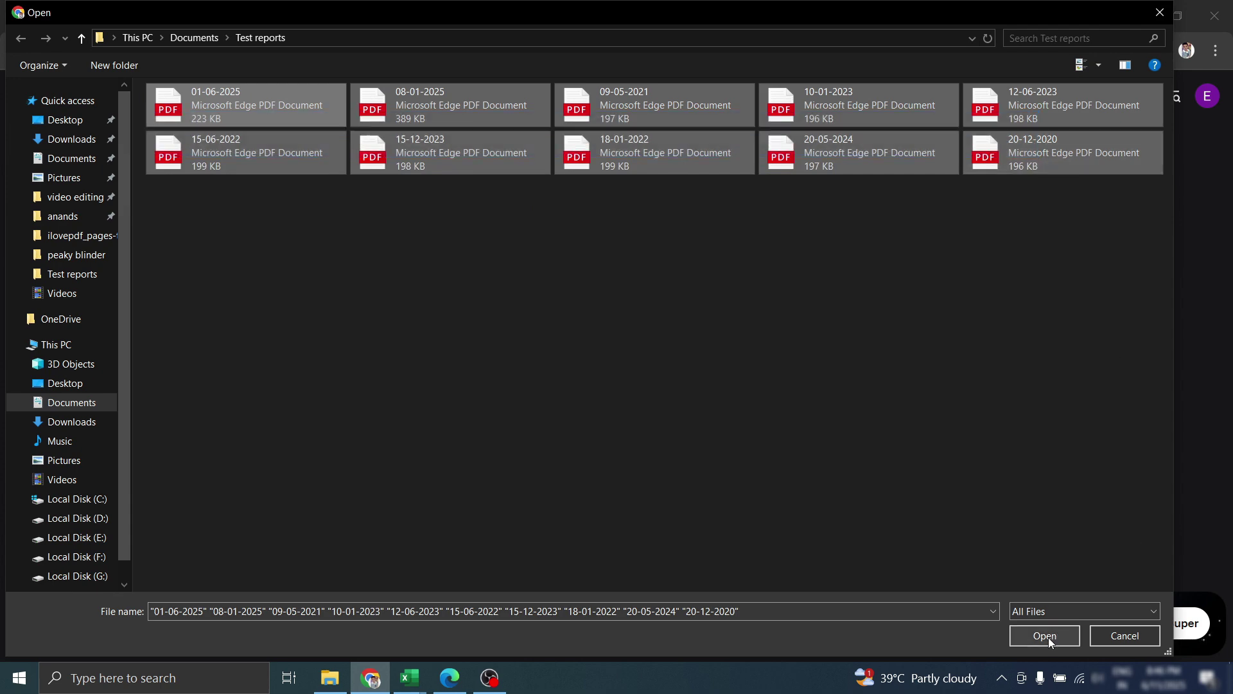
{"action": "left_click", "coordinate": [1046, 636]}
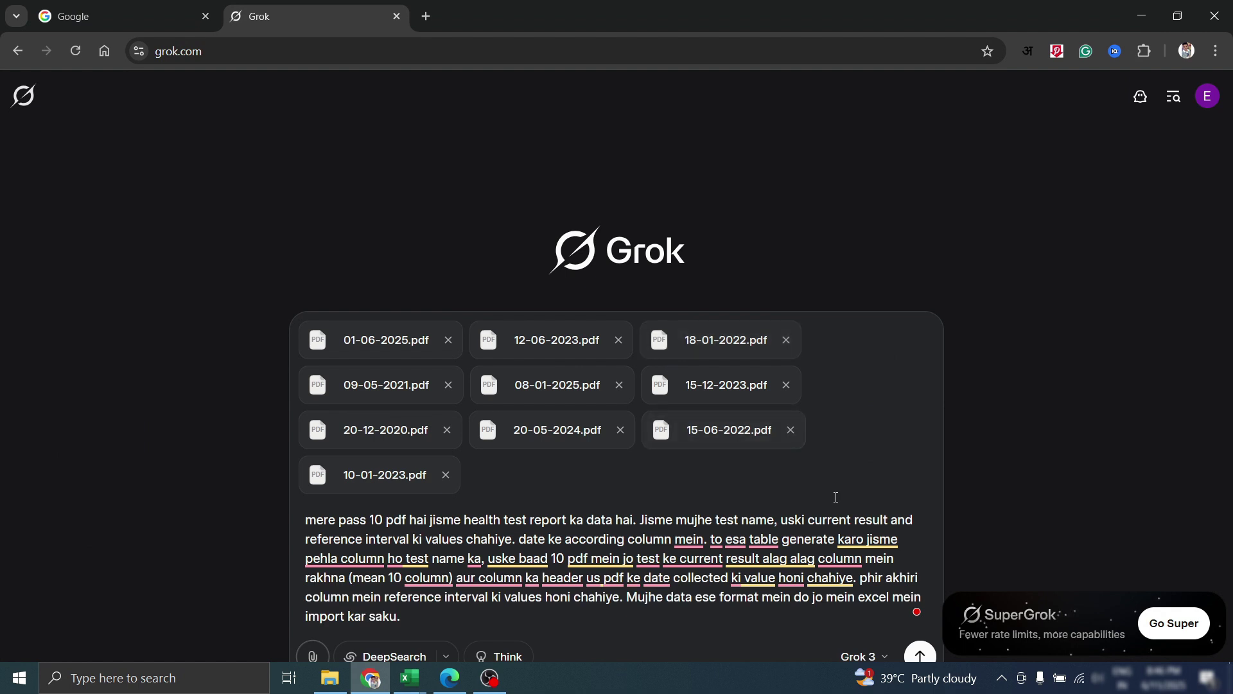
{"action": "left_click", "coordinate": [921, 655]}
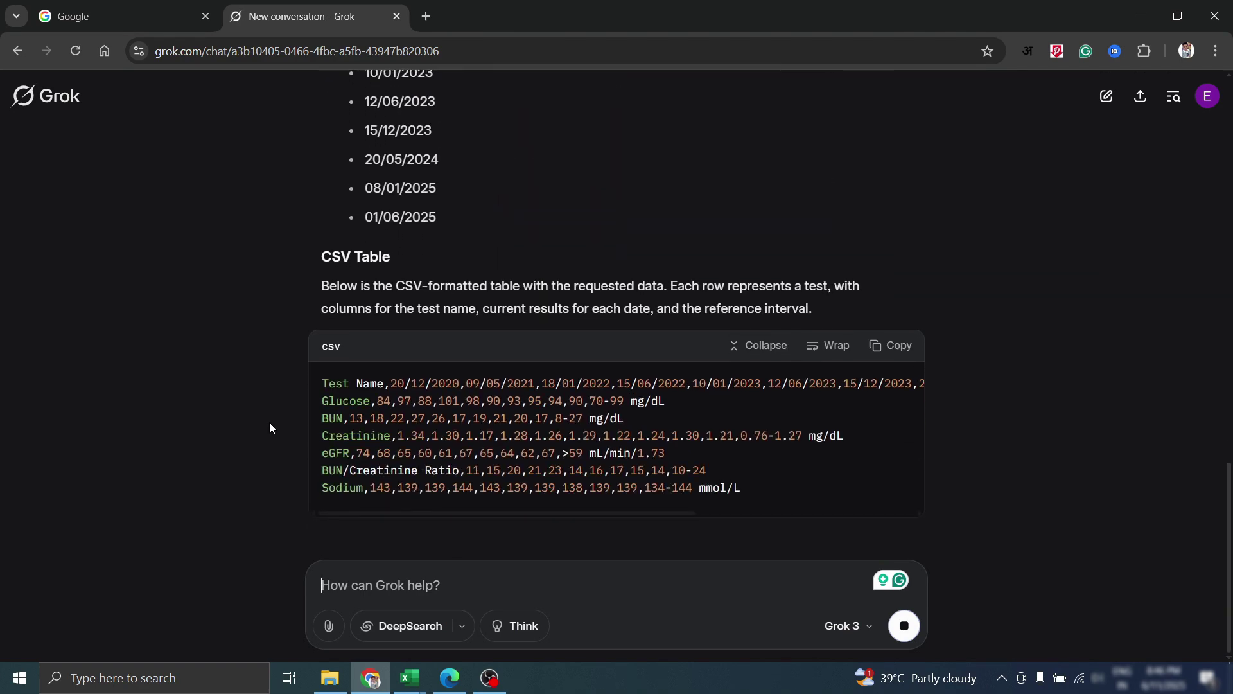
Review the generated CSV table, its explanation and the How to Use instructions for importing into Excel
{"action": "scroll", "coordinate": [636, 255], "scroll_direction": "up", "scroll_amount": 1}
{"action": "scroll", "coordinate": [149, 391], "scroll_direction": "down", "scroll_amount": 4}
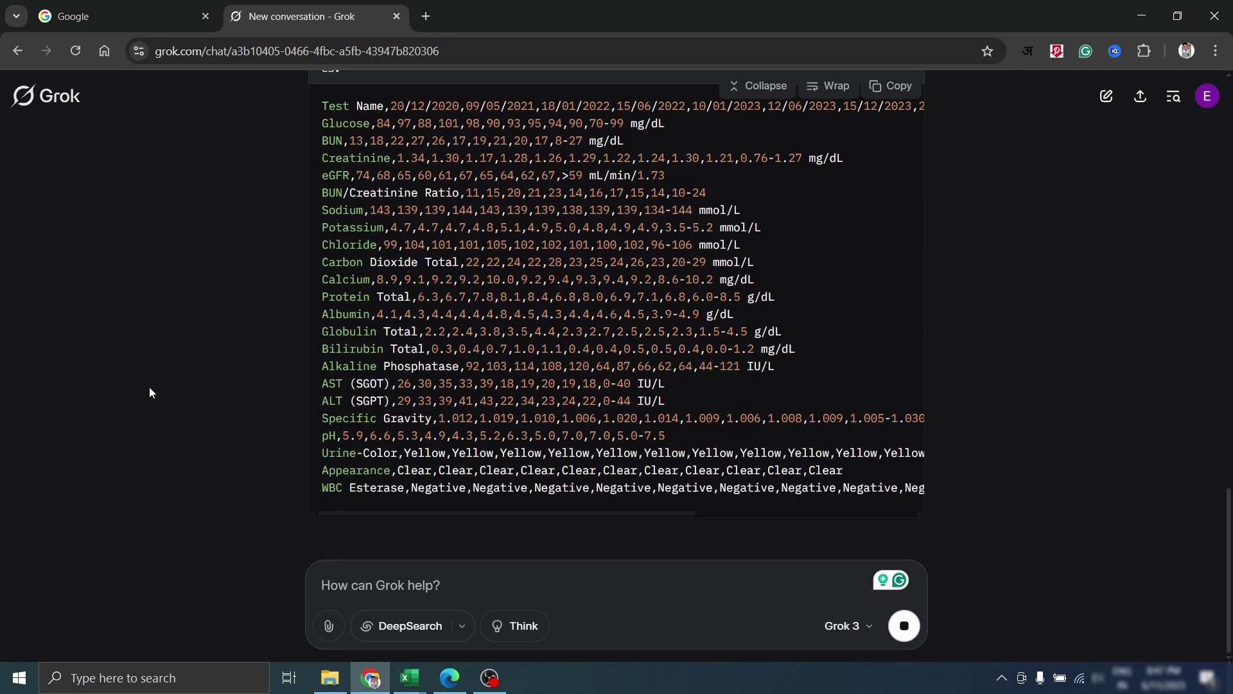
{"action": "scroll", "coordinate": [351, 361], "scroll_direction": "up", "scroll_amount": 5}
{"action": "scroll", "coordinate": [163, 330], "scroll_direction": "down", "scroll_amount": 8}
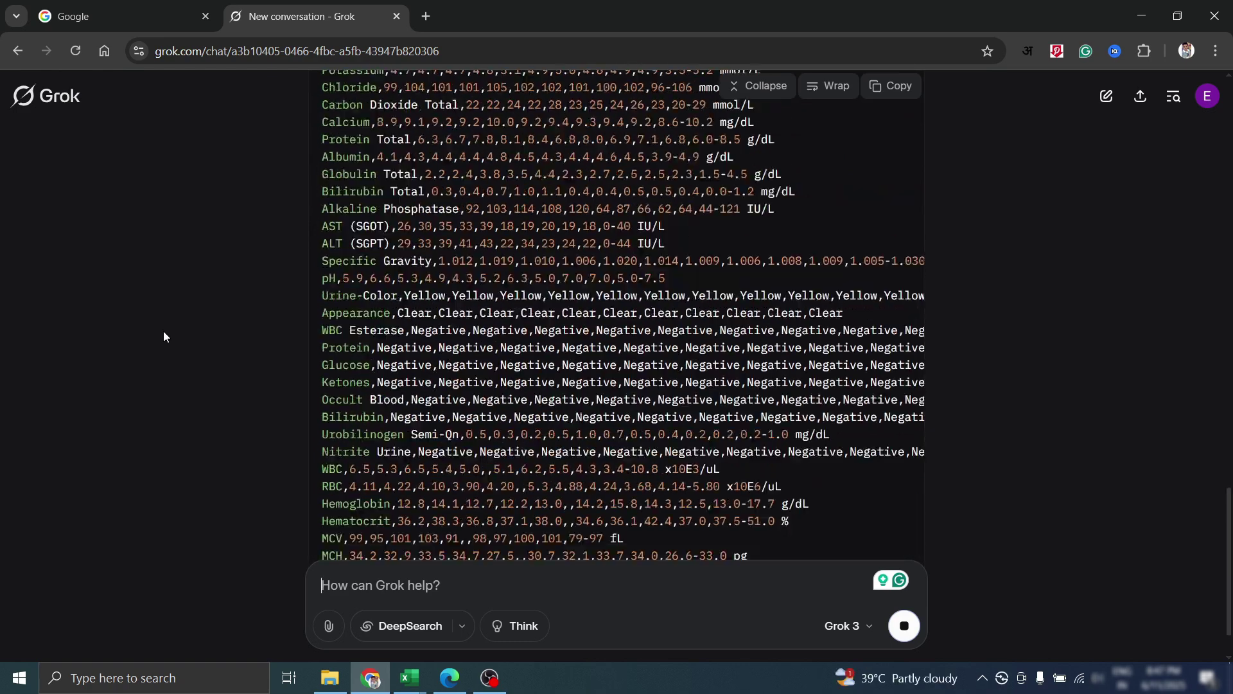
{"action": "scroll", "coordinate": [181, 296], "scroll_direction": "up", "scroll_amount": 8}
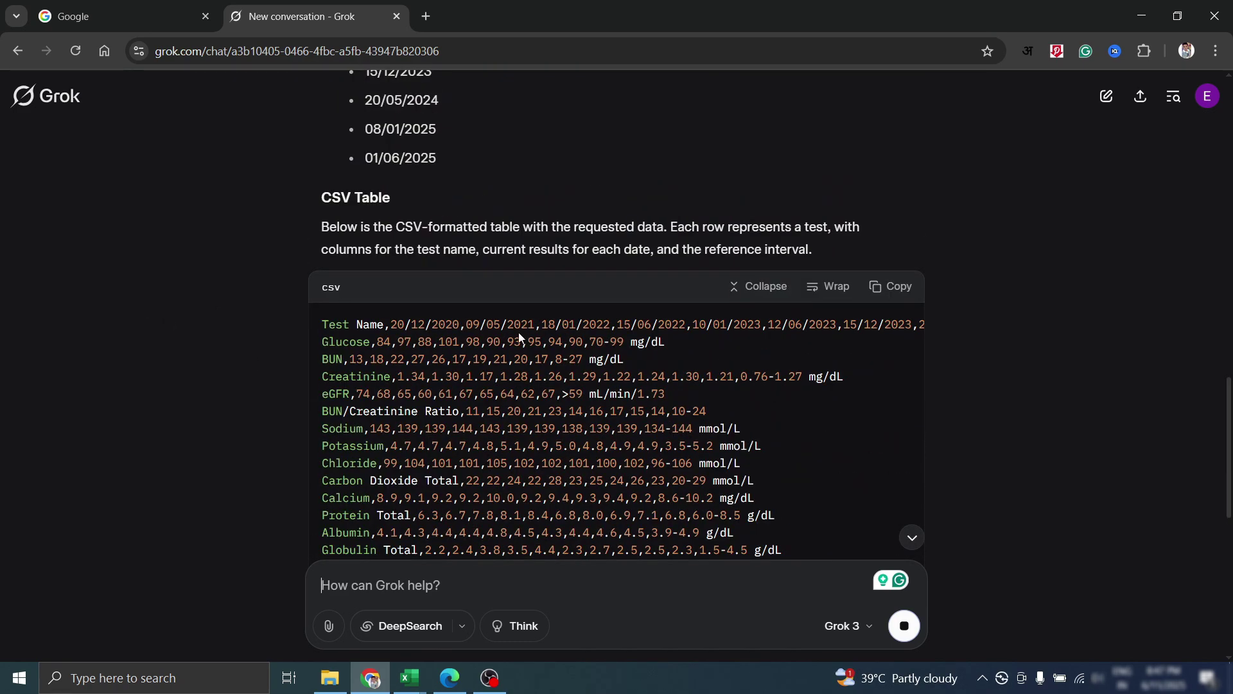
{"action": "scroll", "coordinate": [121, 287], "scroll_direction": "down", "scroll_amount": 7}
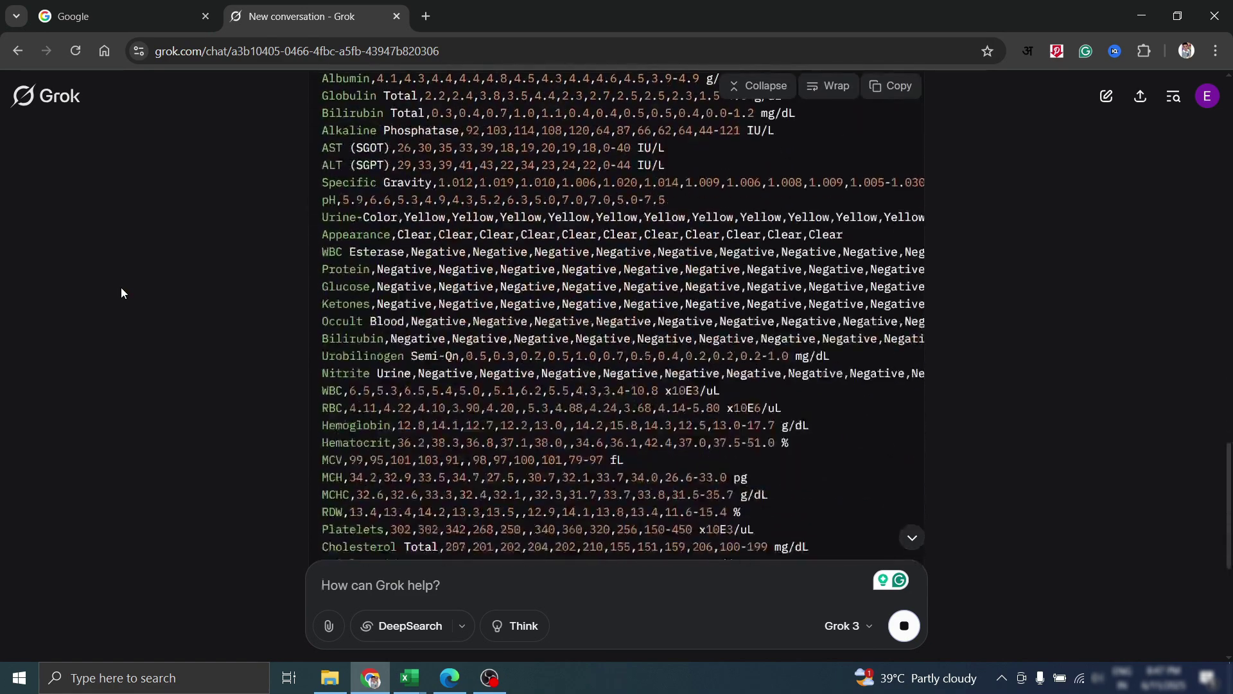
{"action": "scroll", "coordinate": [120, 287], "scroll_direction": "down", "scroll_amount": 3}
{"action": "scroll", "coordinate": [119, 308], "scroll_direction": "down", "scroll_amount": 6}
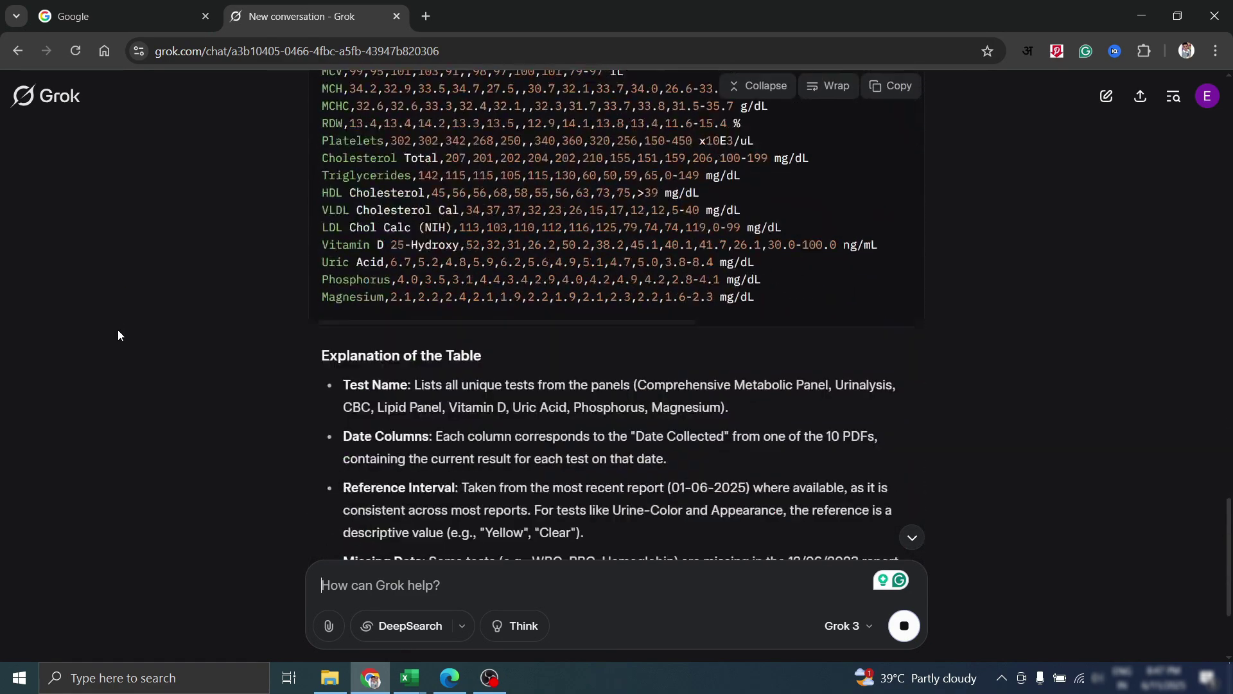
{"action": "scroll", "coordinate": [256, 299], "scroll_direction": "down", "scroll_amount": 3}
{"action": "scroll", "coordinate": [255, 303], "scroll_direction": "down", "scroll_amount": 3}
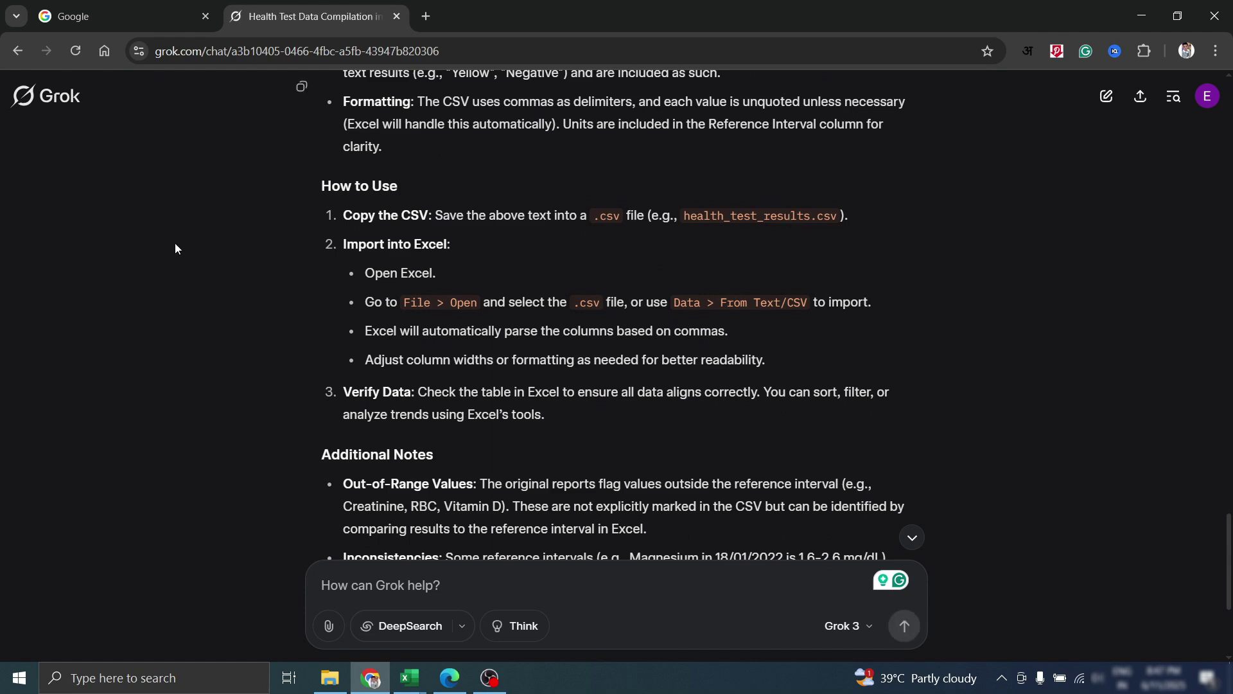
{"action": "scroll", "coordinate": [212, 250], "scroll_direction": "down", "scroll_amount": 1}
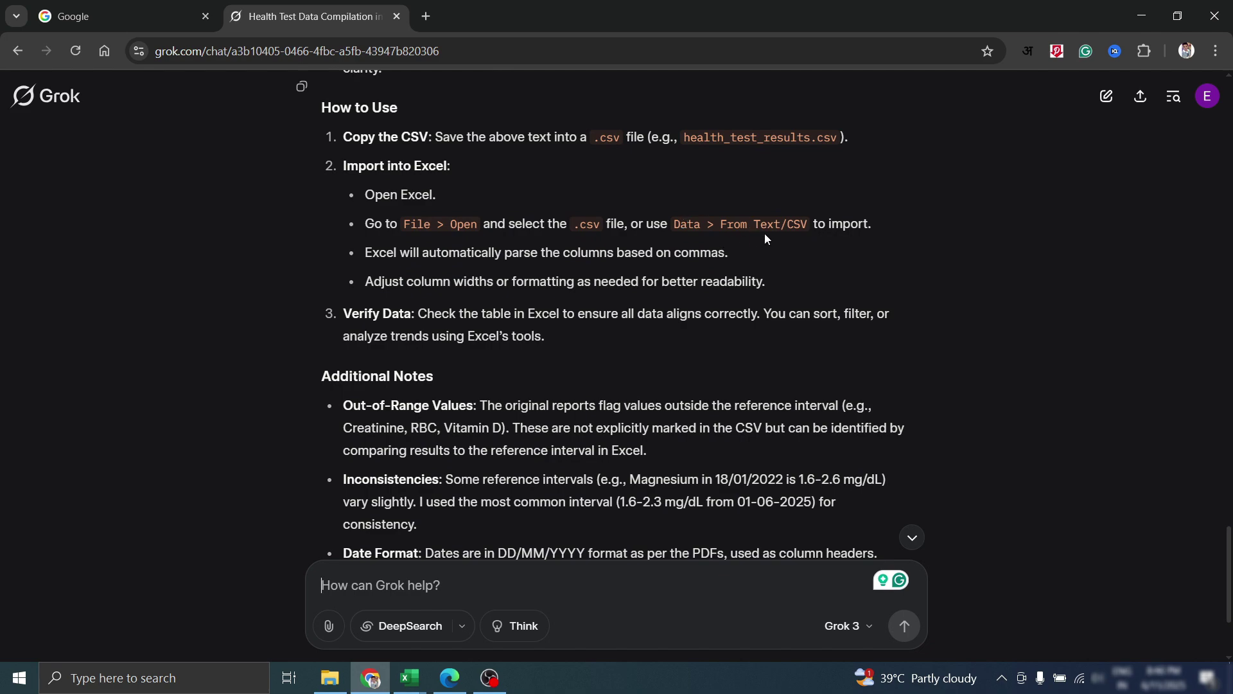
Copy the complete CSV table from Grok's answer
{"action": "scroll", "coordinate": [244, 237], "scroll_direction": "up", "scroll_amount": 15}
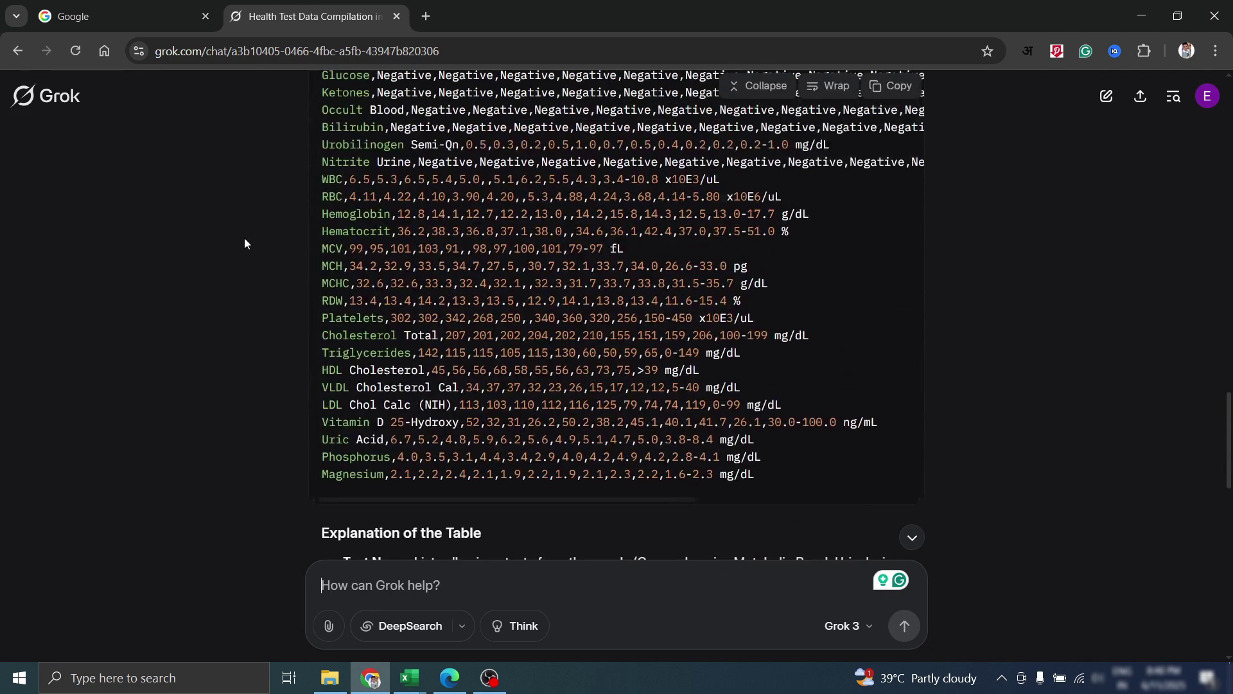
{"action": "scroll", "coordinate": [244, 238], "scroll_direction": "down", "scroll_amount": 3}
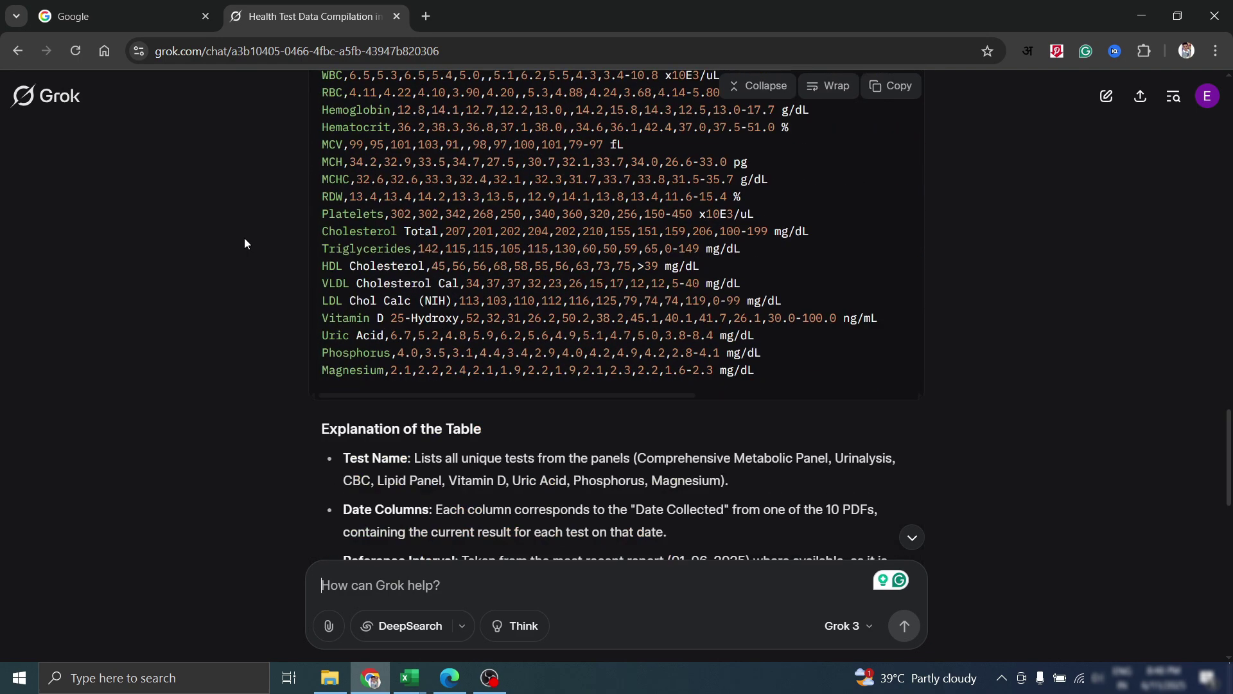
{"action": "scroll", "coordinate": [244, 237], "scroll_direction": "up", "scroll_amount": 3}
{"action": "scroll", "coordinate": [644, 329], "scroll_direction": "right", "scroll_amount": 2}
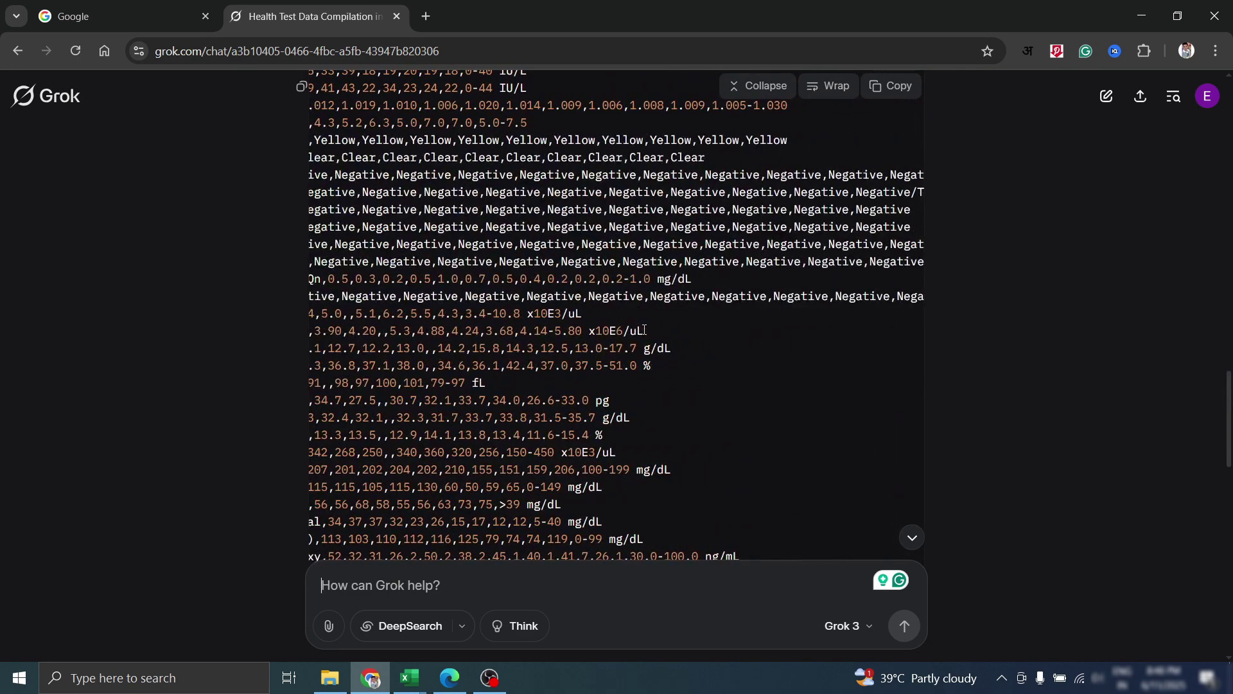
{"action": "scroll", "coordinate": [644, 329], "scroll_direction": "left", "scroll_amount": 2}
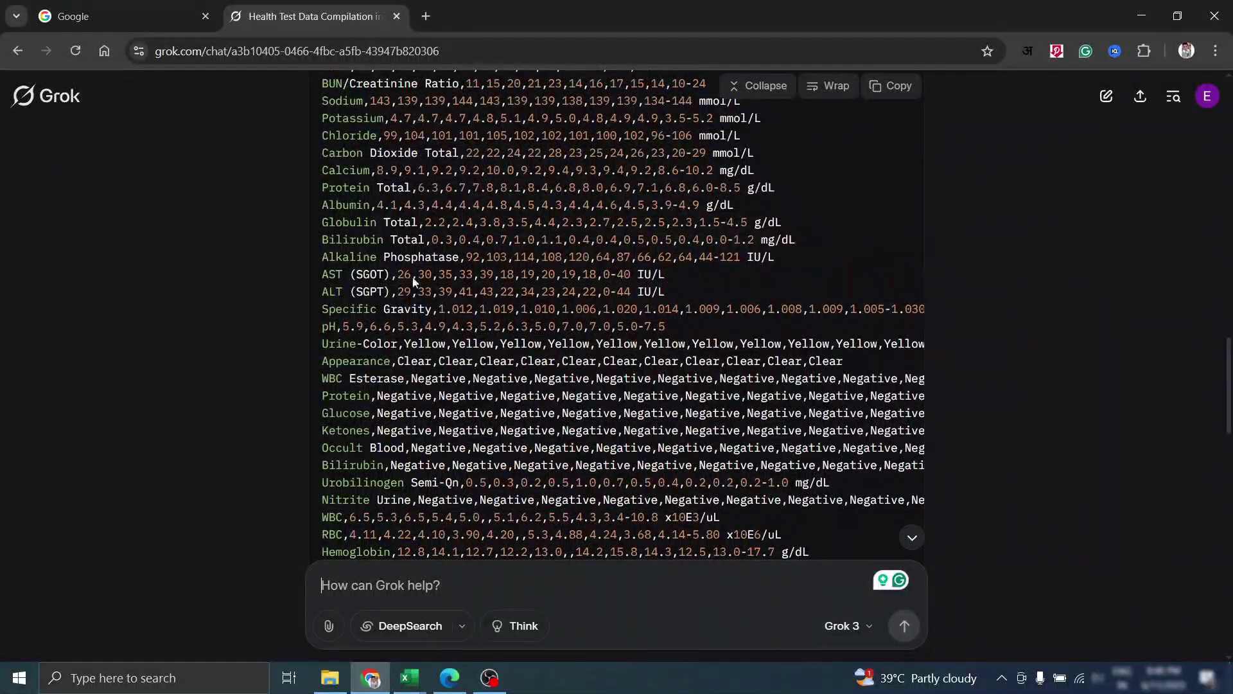
{"action": "scroll", "coordinate": [199, 283], "scroll_direction": "up", "scroll_amount": 4}
{"action": "scroll", "coordinate": [198, 286], "scroll_direction": "up", "scroll_amount": 2}
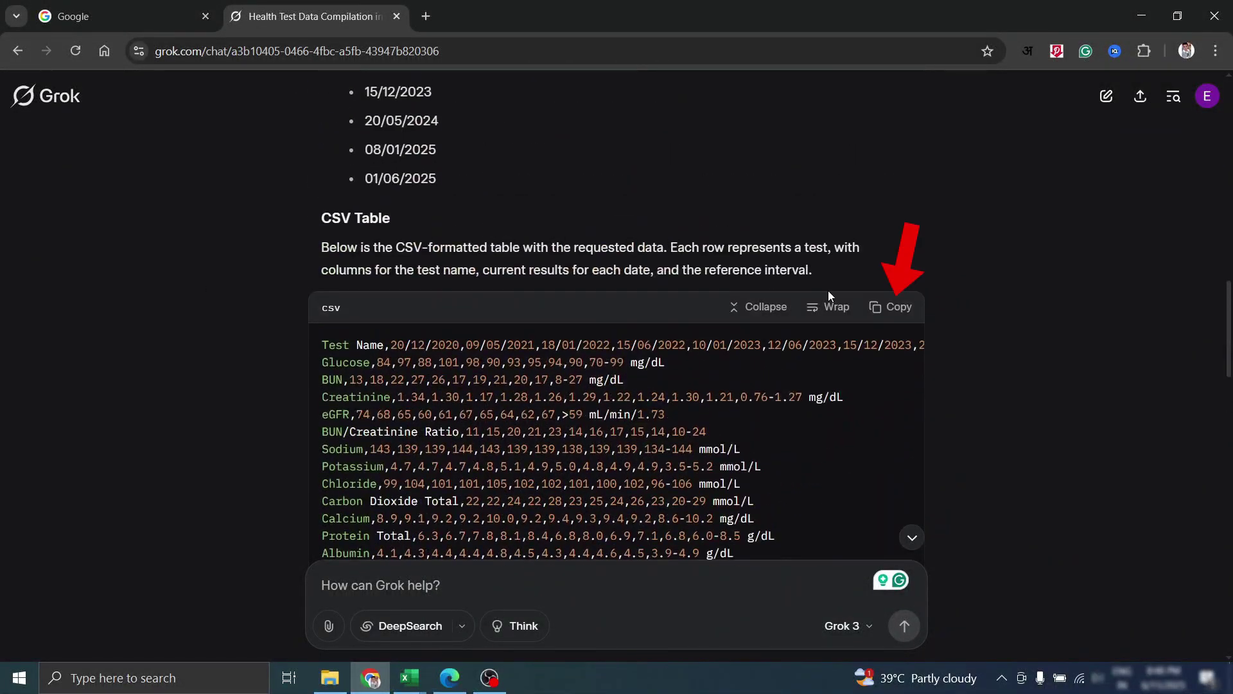
{"action": "left_click", "coordinate": [893, 307]}
Open Notepad, paste the copied CSV table into the blank document and maximize the window
{"action": "left_click", "coordinate": [150, 677]}
{"action": "type", "text": "notepad"}
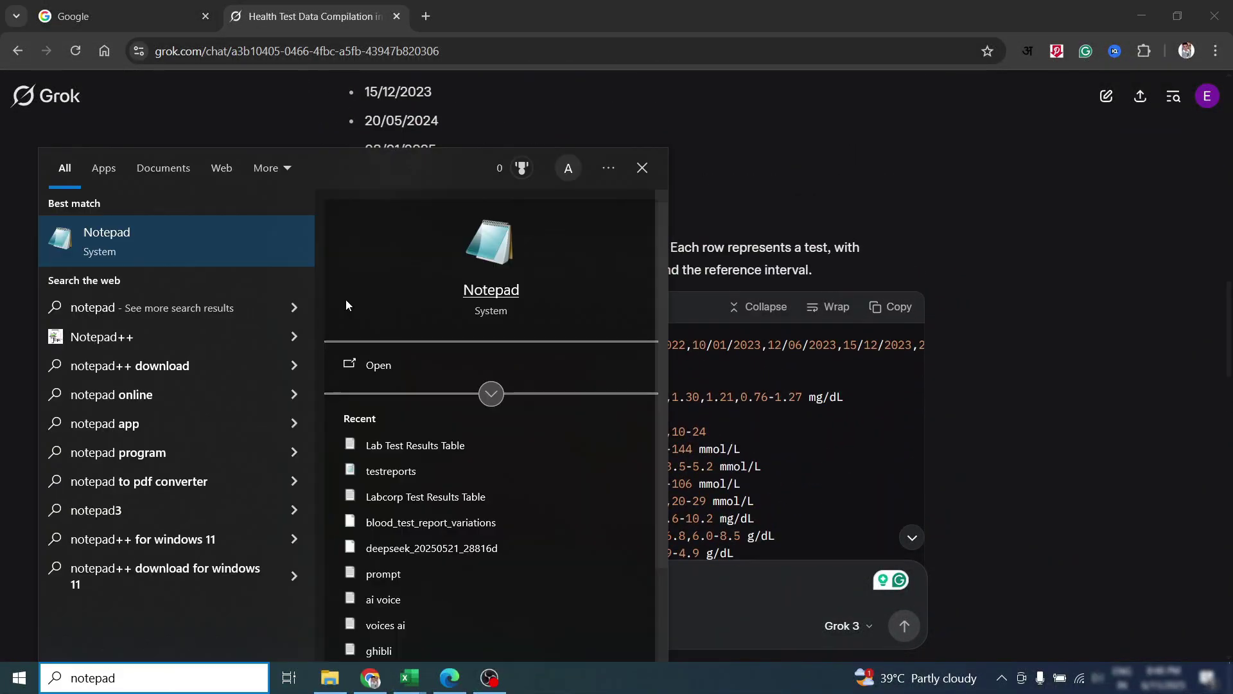
{"action": "left_click", "coordinate": [388, 365]}
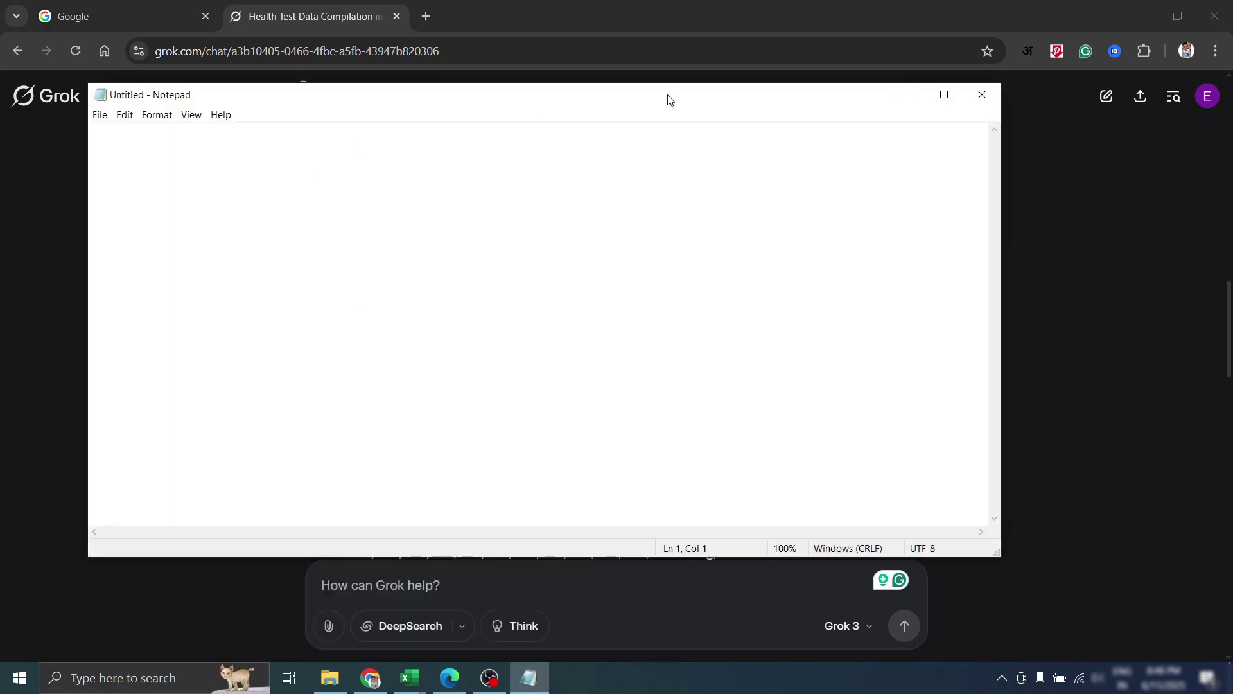
{"action": "key", "text": "ctrl+v"}
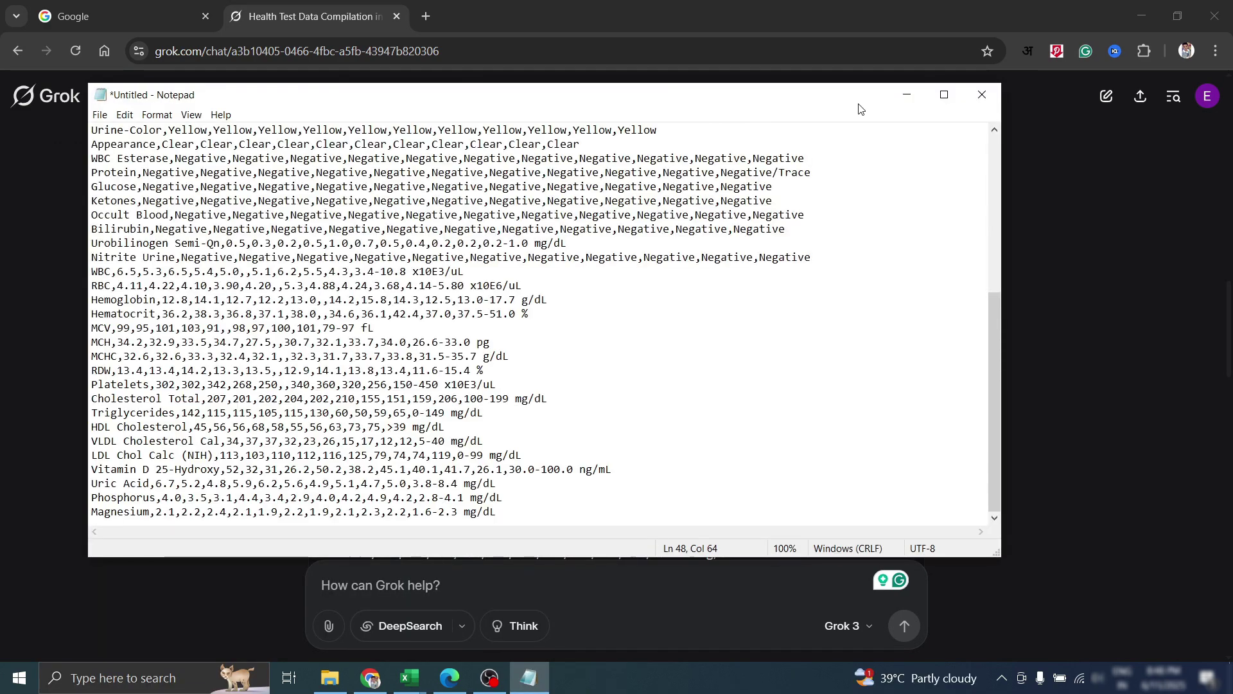
{"action": "left_click", "coordinate": [945, 94]}
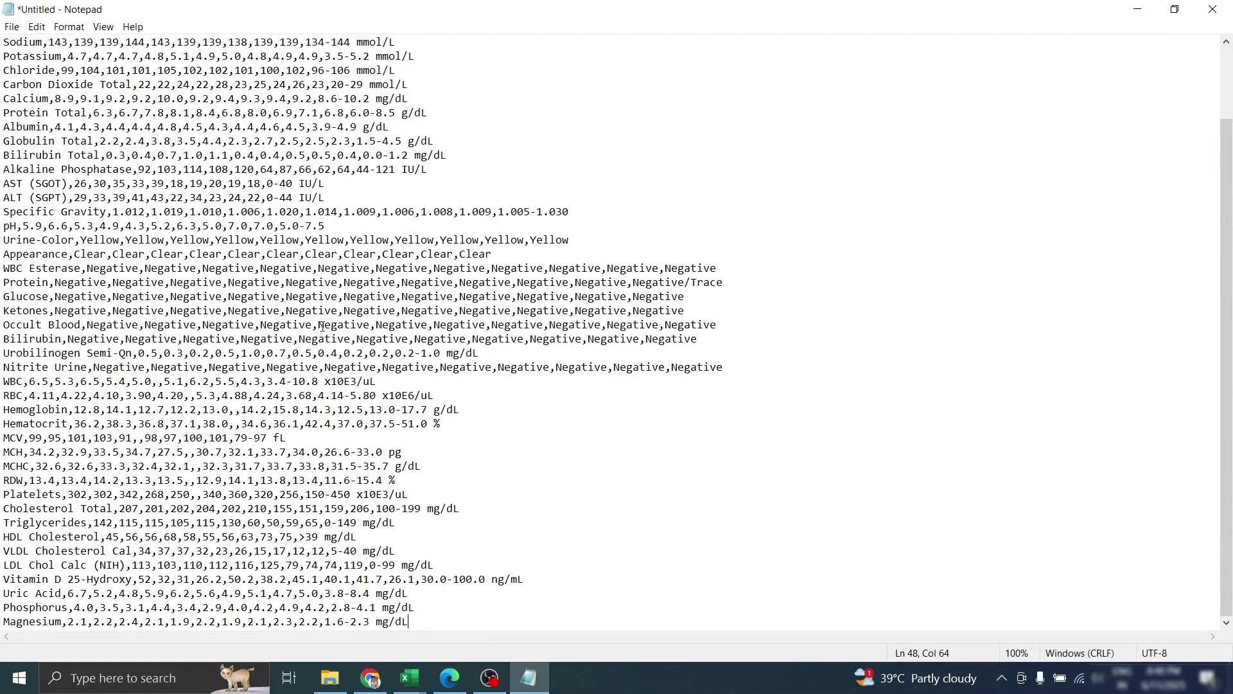
Save the Notepad document in Documents as "test report.csv" with the file type All Files and UTF-8 encoding
{"action": "key", "text": "ctrl+s"}
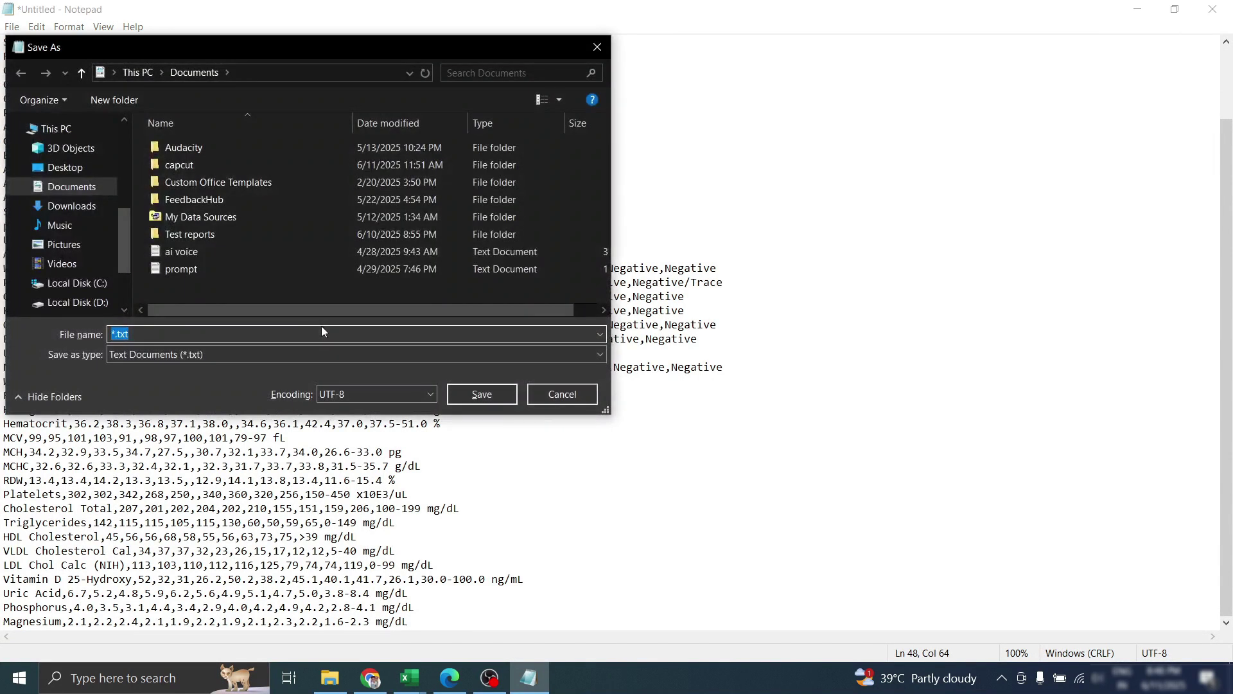
{"action": "key", "text": "BackSpace"}
{"action": "type", "text": "te"}
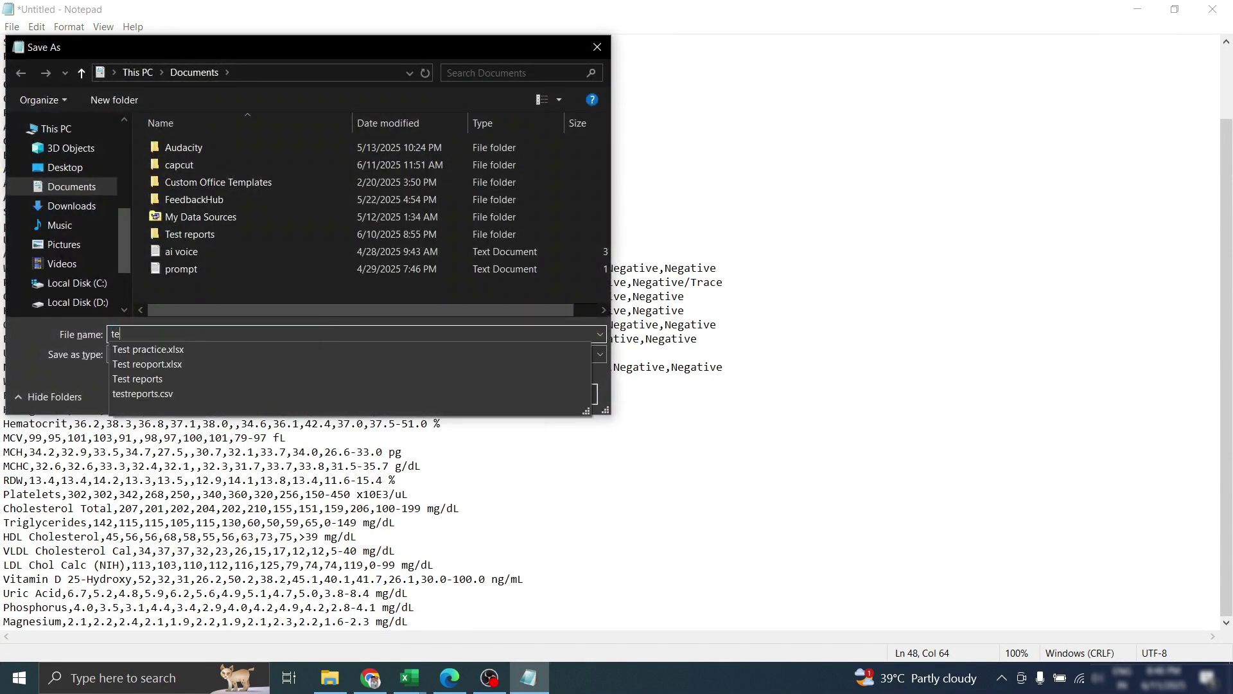
{"action": "type", "text": "st report"}
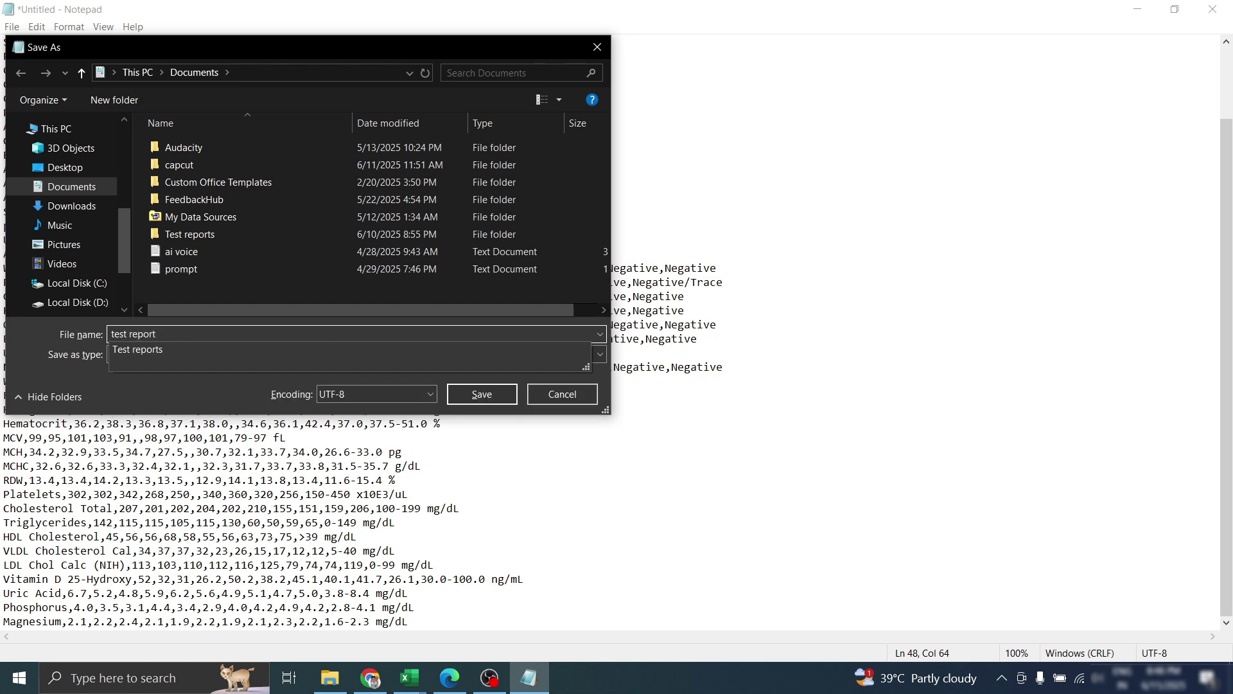
{"action": "left_click", "coordinate": [321, 326]}
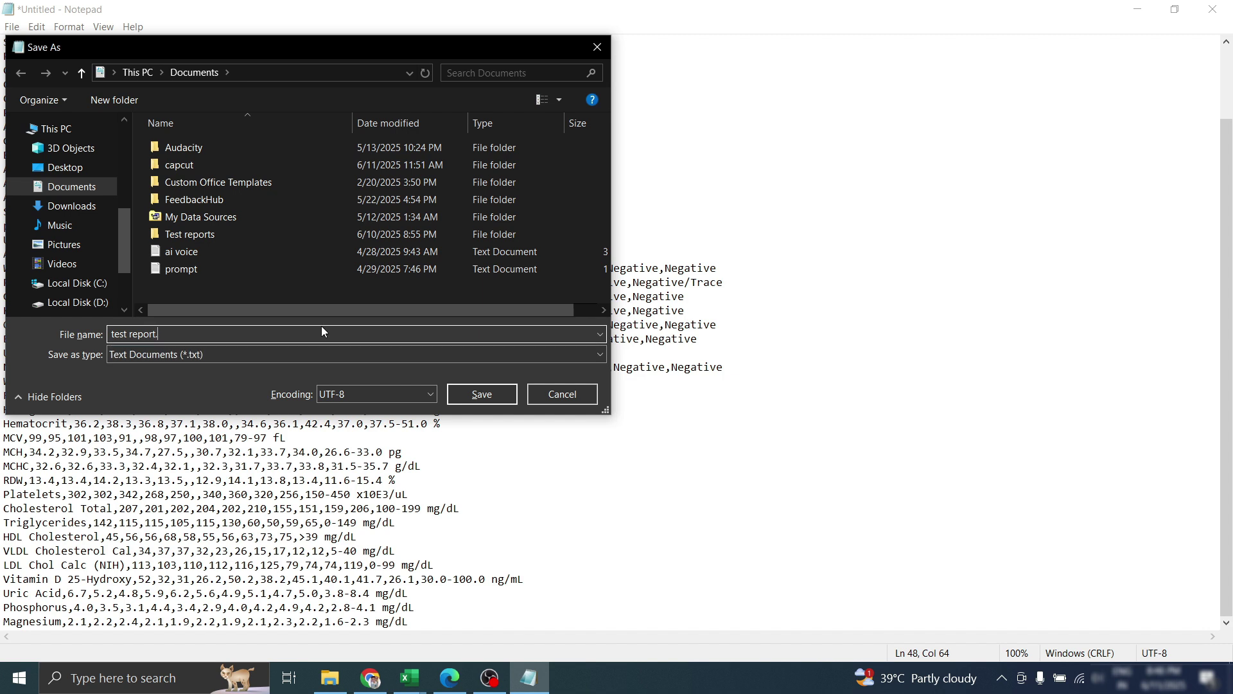
{"action": "type", "text": ".csv"}
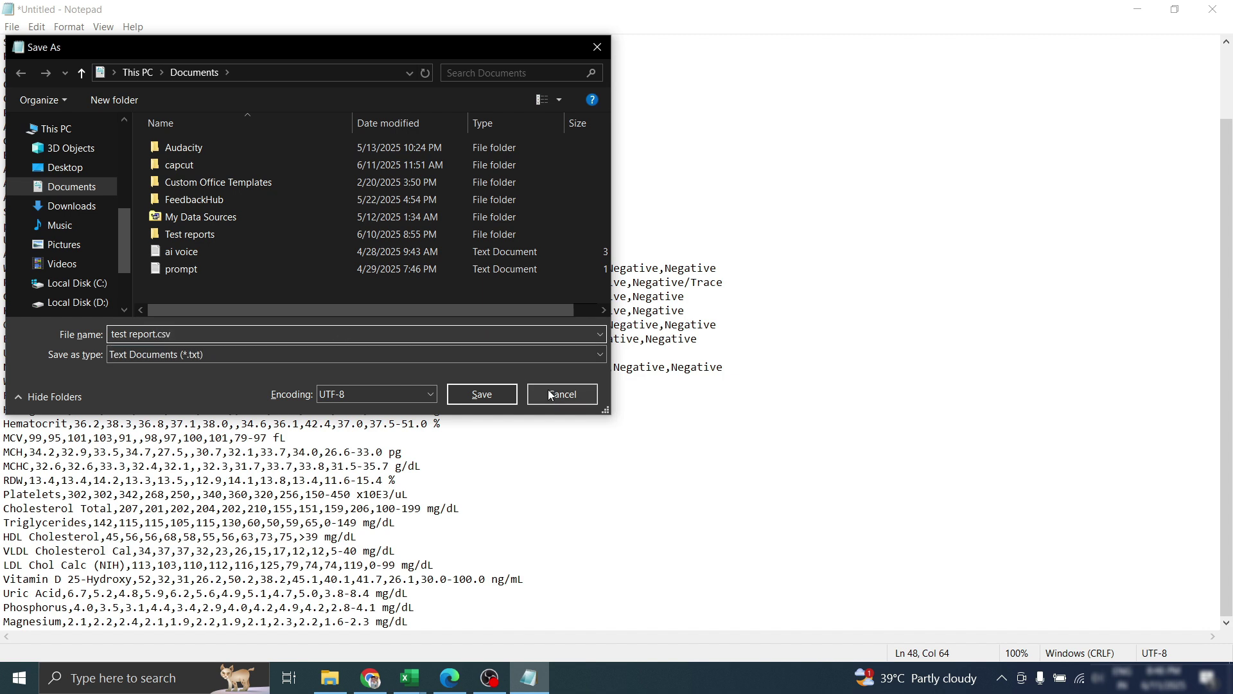
{"action": "left_click", "coordinate": [415, 355]}
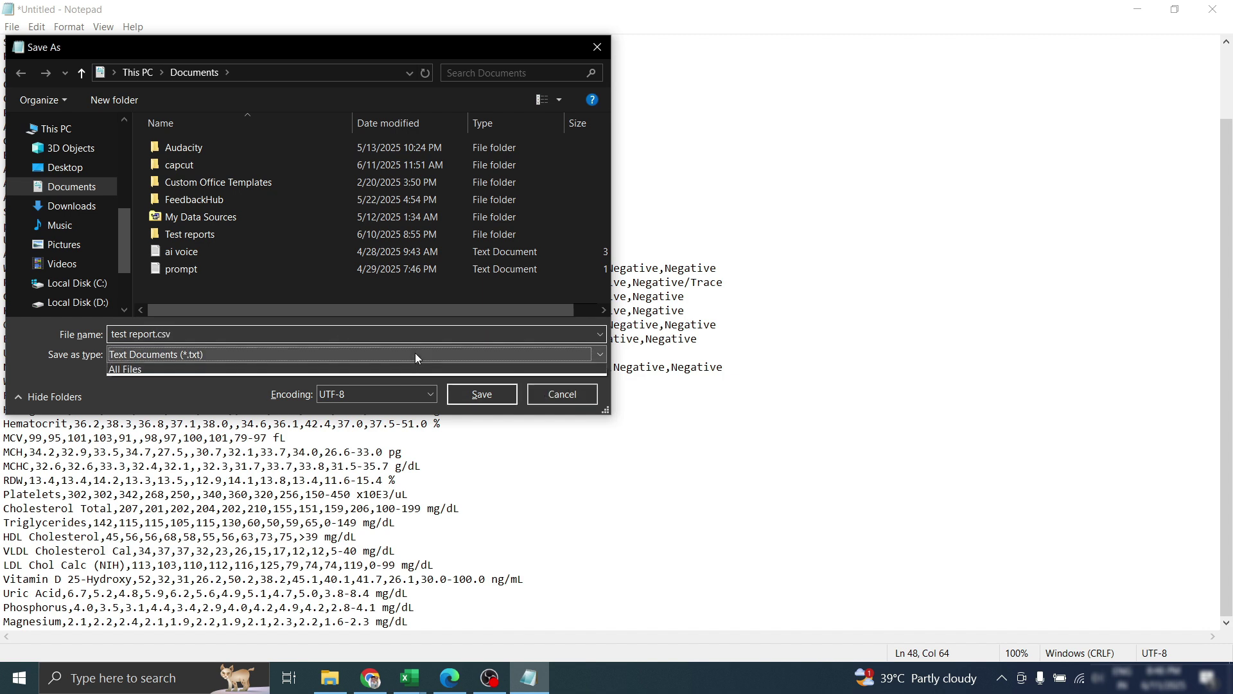
{"action": "left_click", "coordinate": [303, 383]}
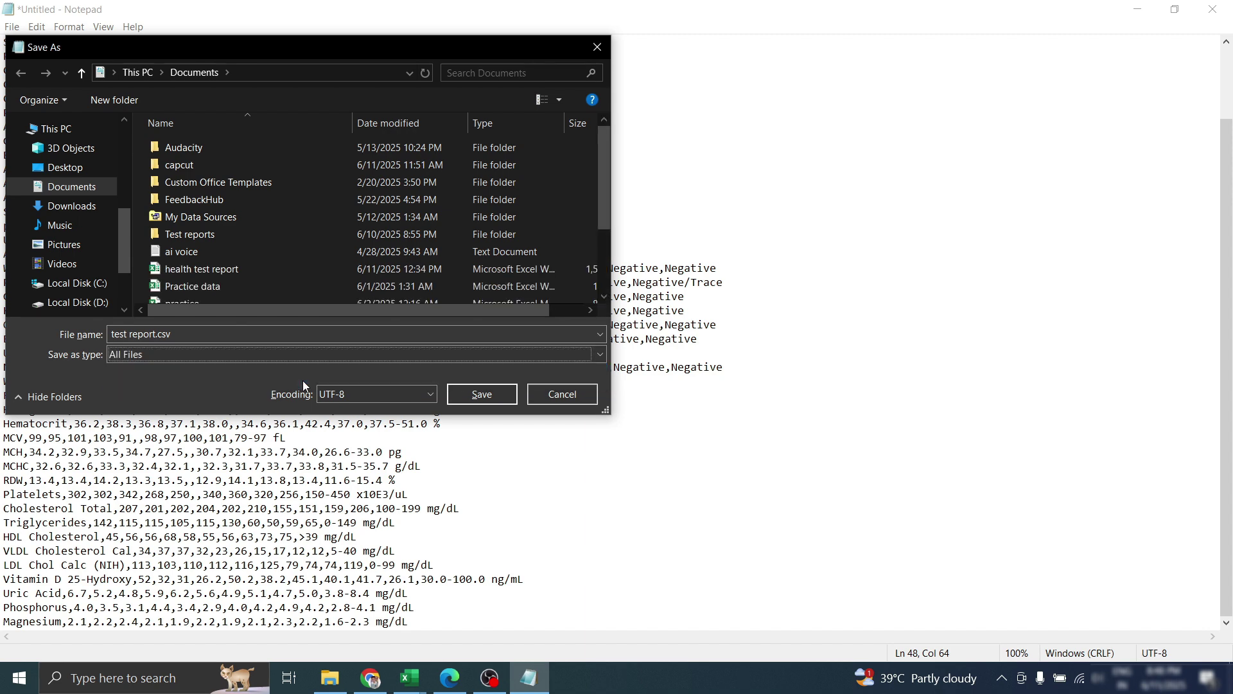
{"action": "left_click", "coordinate": [468, 392]}
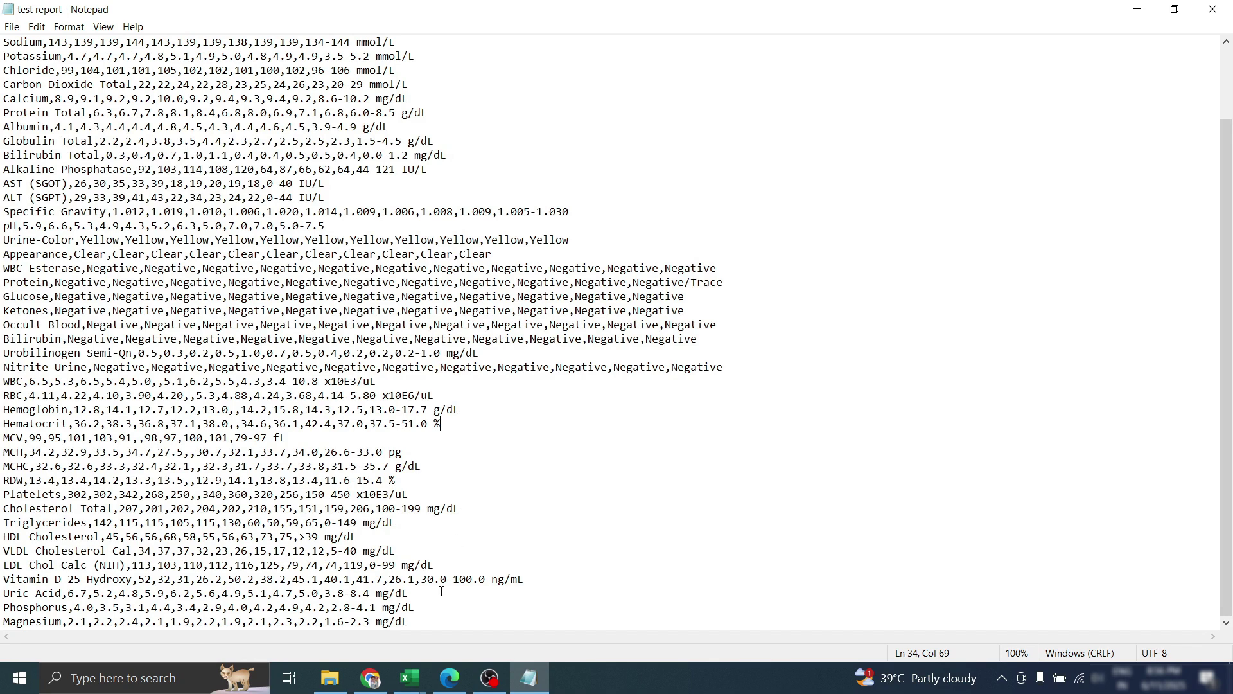
Switch to Excel's Book6 workbook and, from Sheet1, import test report.csv from Documents as a comma-delimited table
{"action": "mouse_move", "coordinate": [409, 678]}
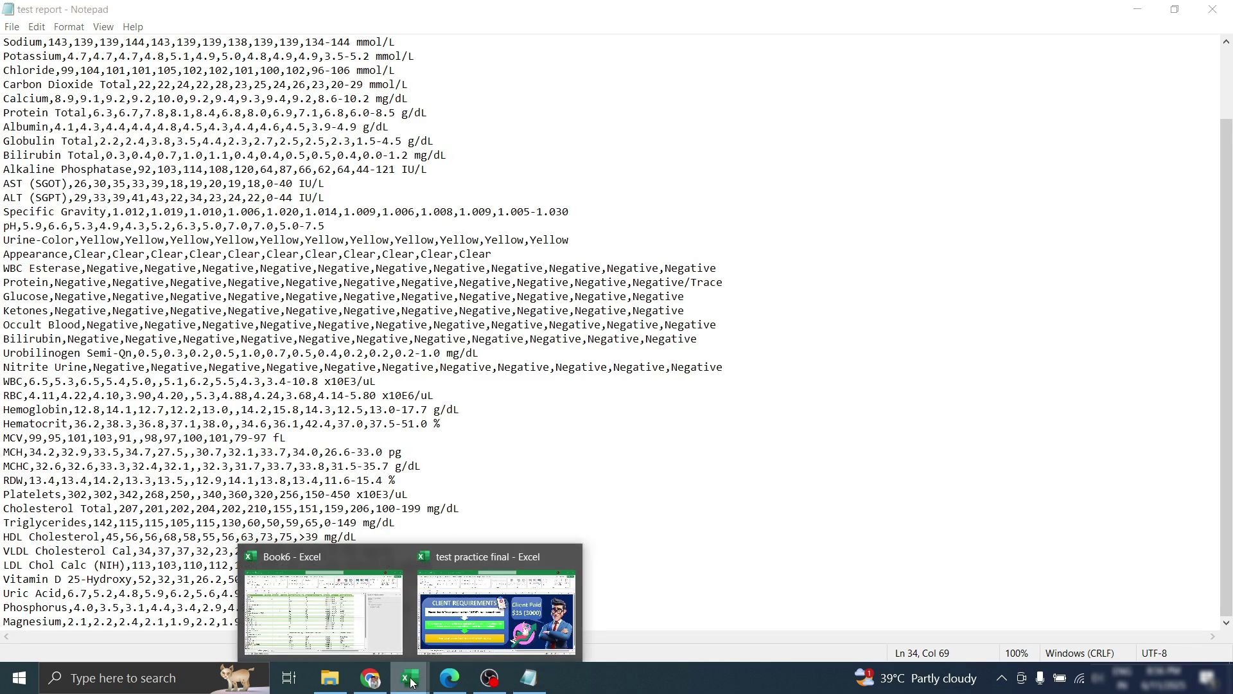
{"action": "left_click", "coordinate": [311, 597]}
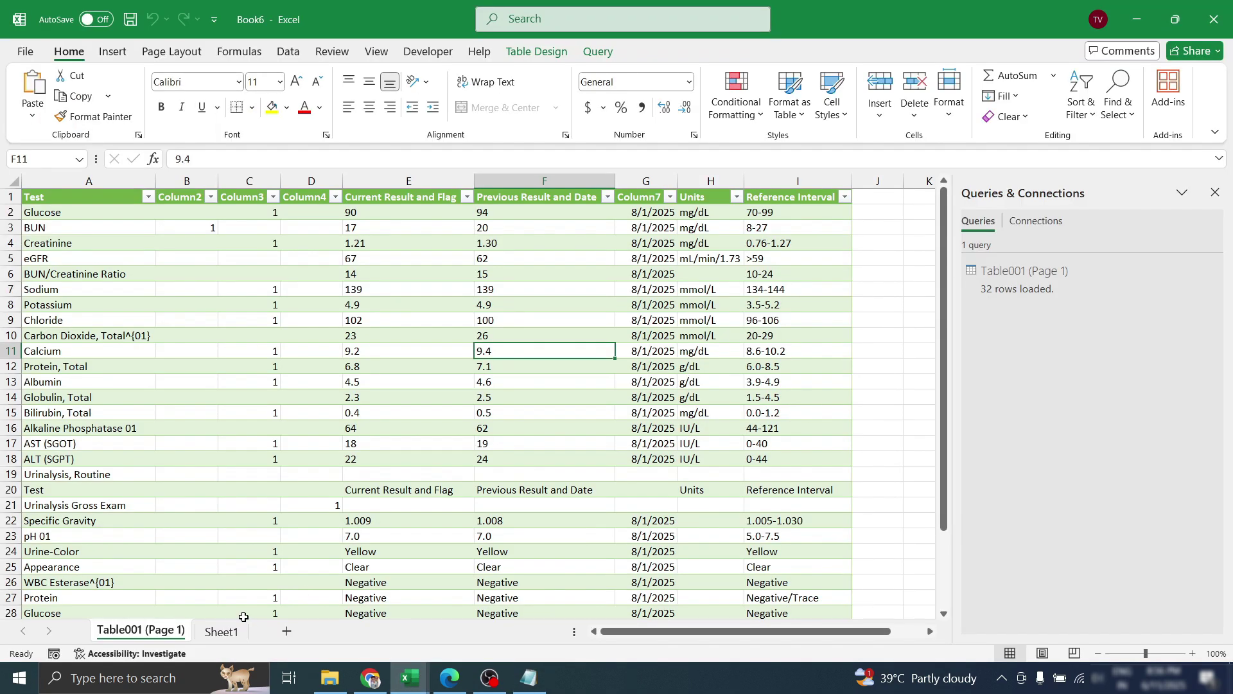
{"action": "left_click", "coordinate": [222, 632]}
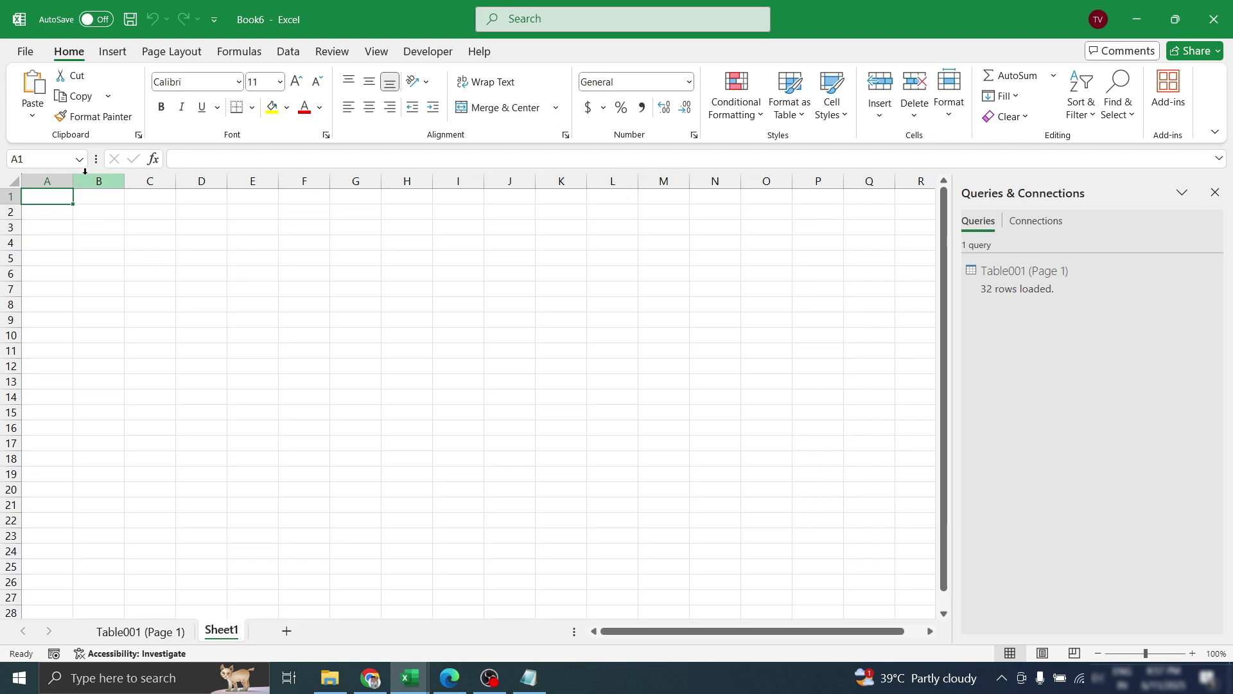
{"action": "left_click", "coordinate": [297, 56]}
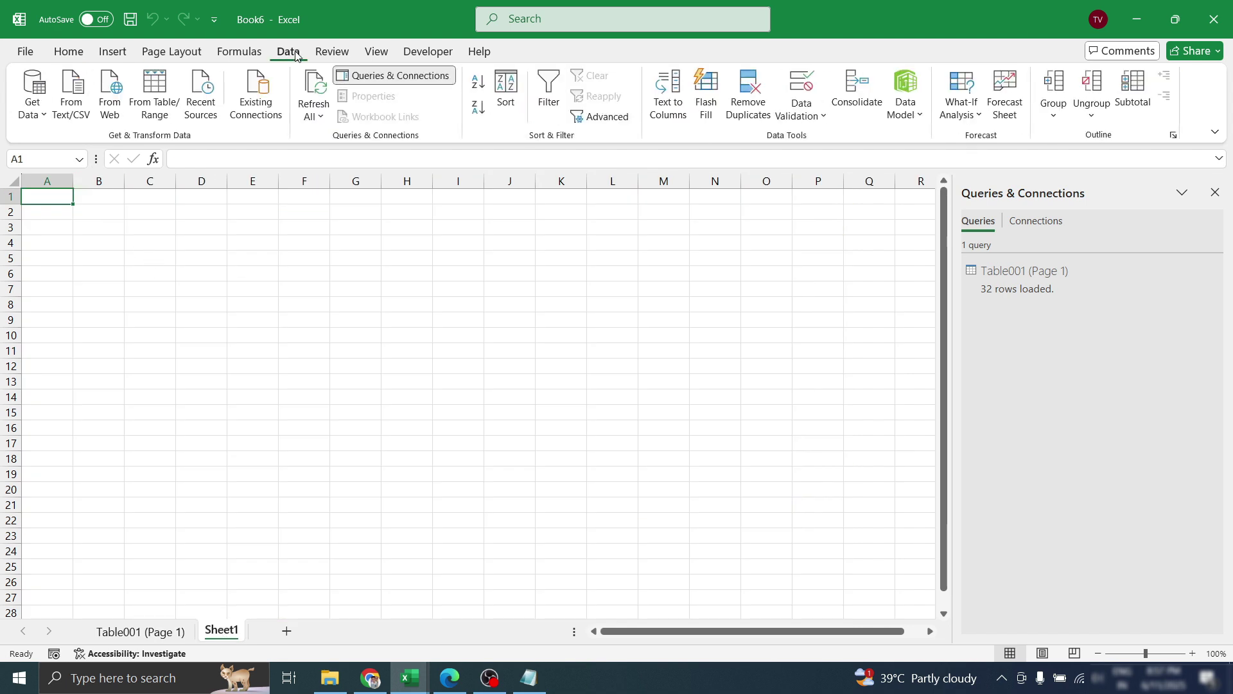
{"action": "left_click", "coordinate": [79, 88]}
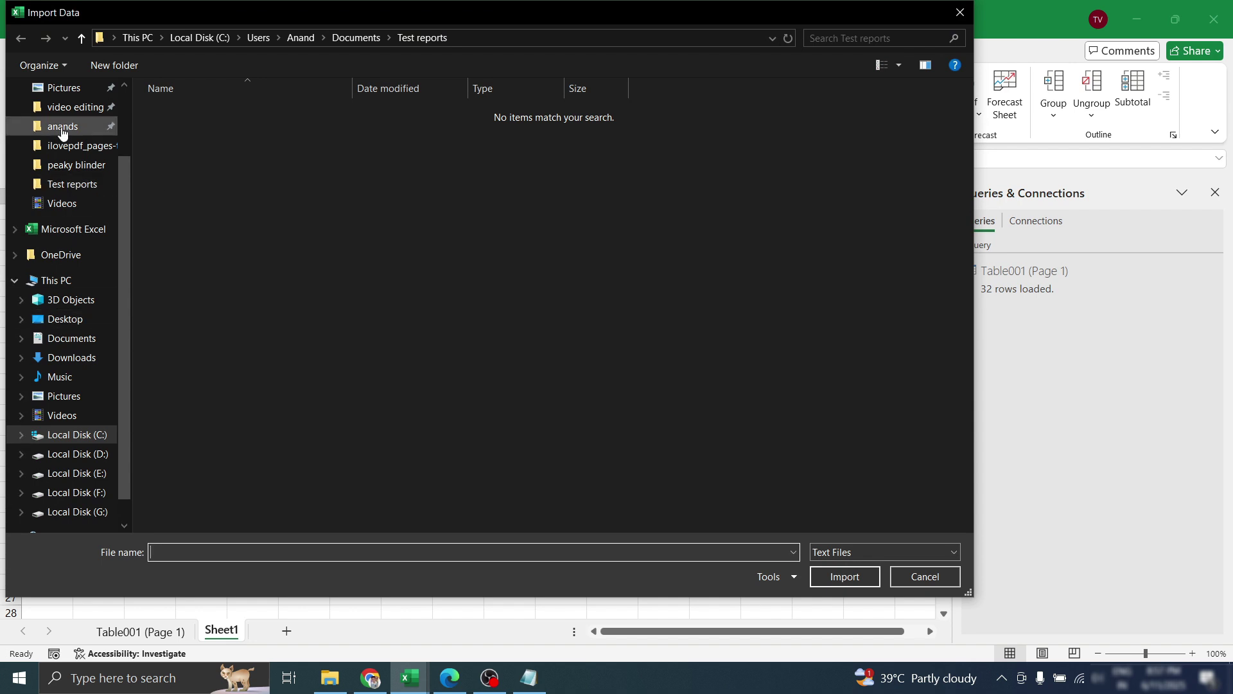
{"action": "left_click", "coordinate": [52, 339]}
{"action": "double_click", "coordinate": [273, 252]}
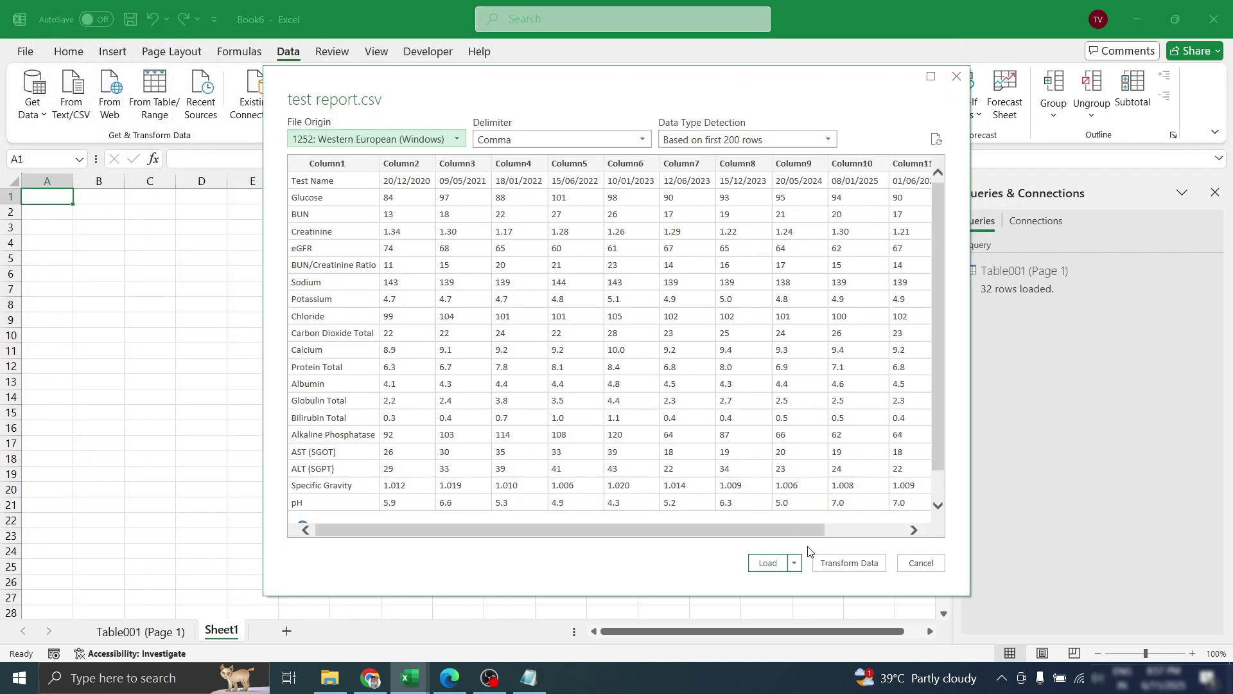
{"action": "left_click", "coordinate": [768, 563]}
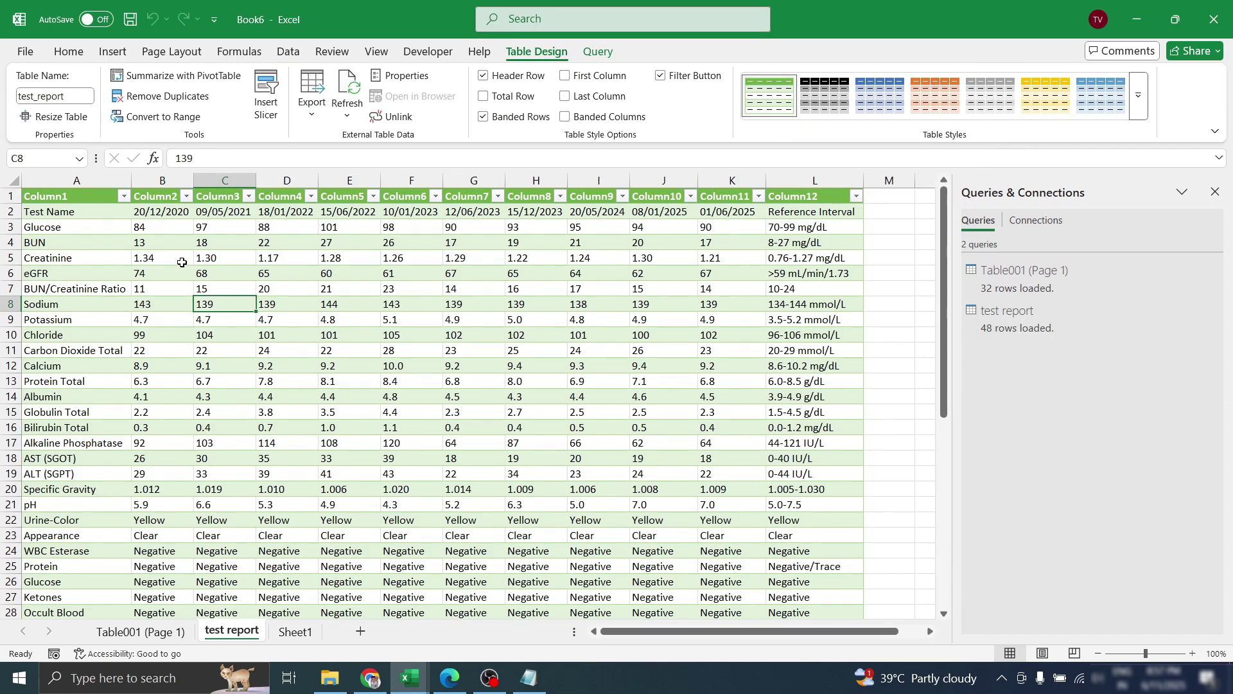
Compare the imported test report table with the earlier single-report table on the Table001 (Page 1) sheet
{"action": "left_click", "coordinate": [299, 278]}
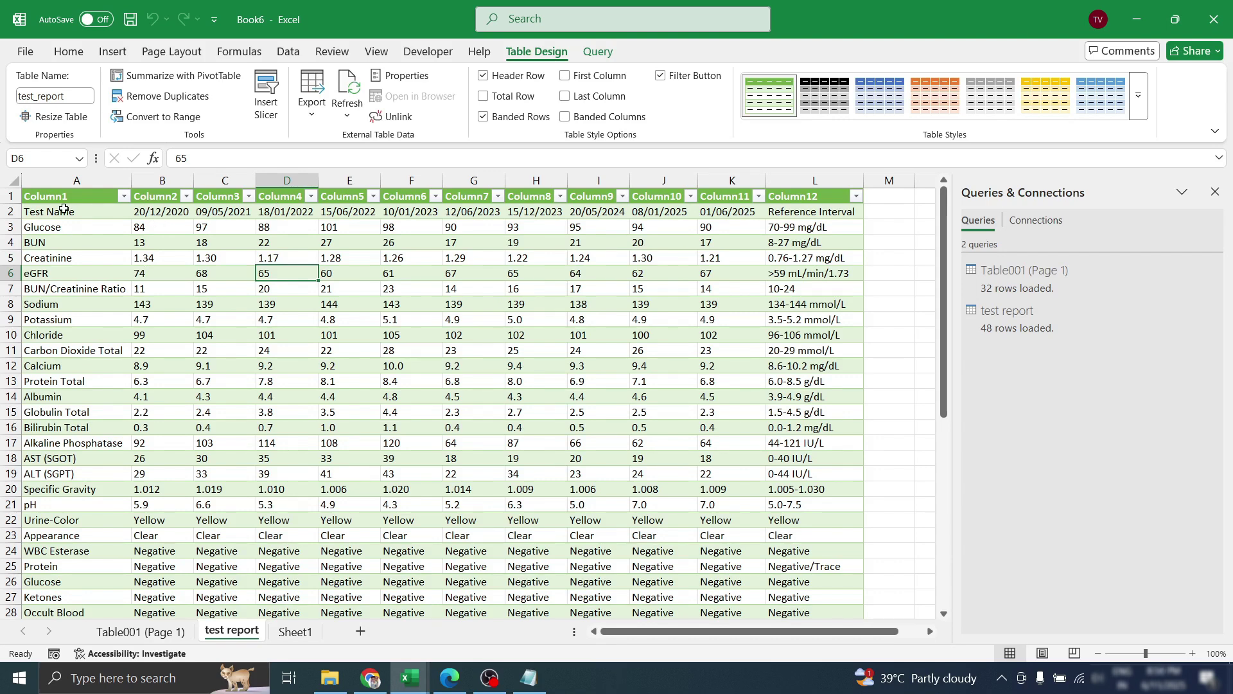
{"action": "scroll", "coordinate": [476, 457], "scroll_direction": "down", "scroll_amount": 2}
{"action": "scroll", "coordinate": [449, 353], "scroll_direction": "up", "scroll_amount": 2}
{"action": "left_click", "coordinate": [164, 633]}
{"action": "scroll", "coordinate": [639, 318], "scroll_direction": "down", "scroll_amount": 3}
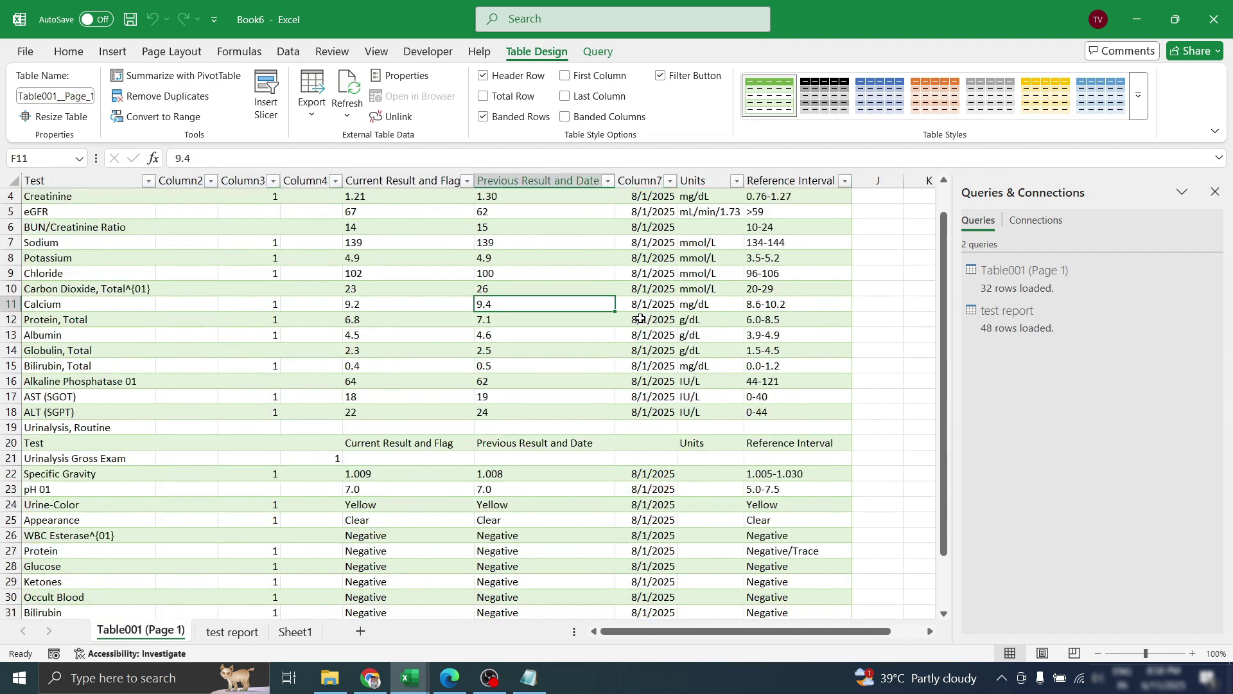
{"action": "scroll", "coordinate": [301, 319], "scroll_direction": "up", "scroll_amount": 3}
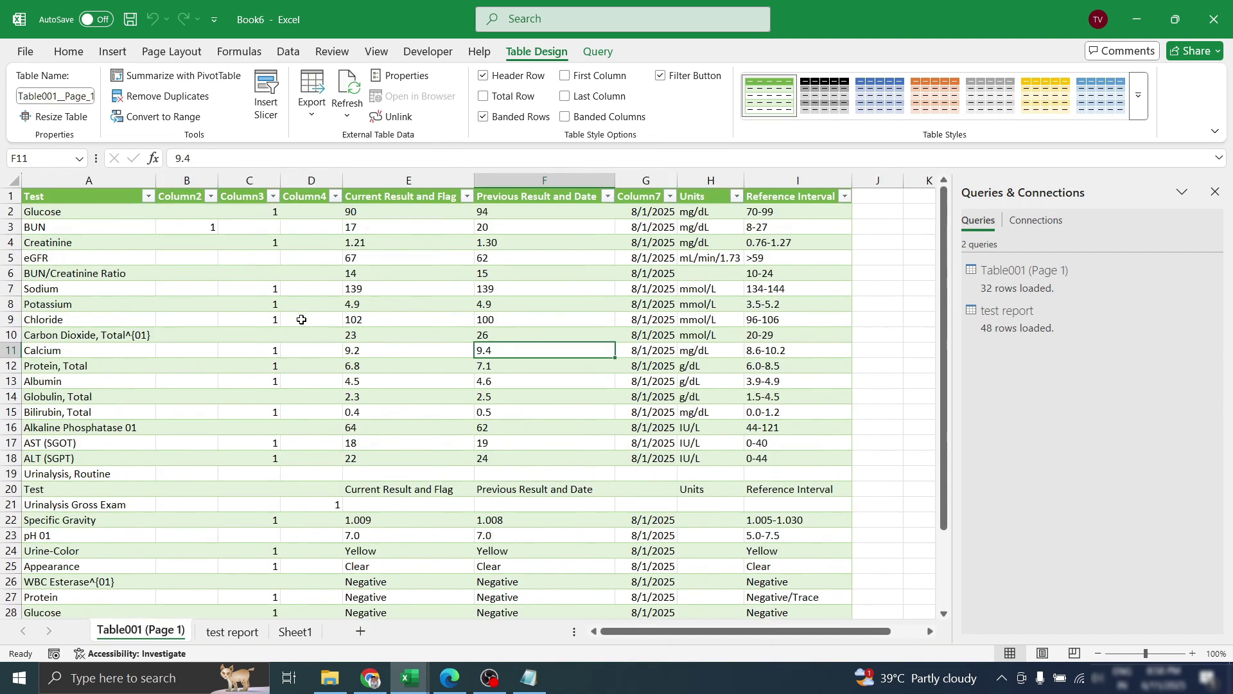
{"action": "left_click", "coordinate": [235, 632]}
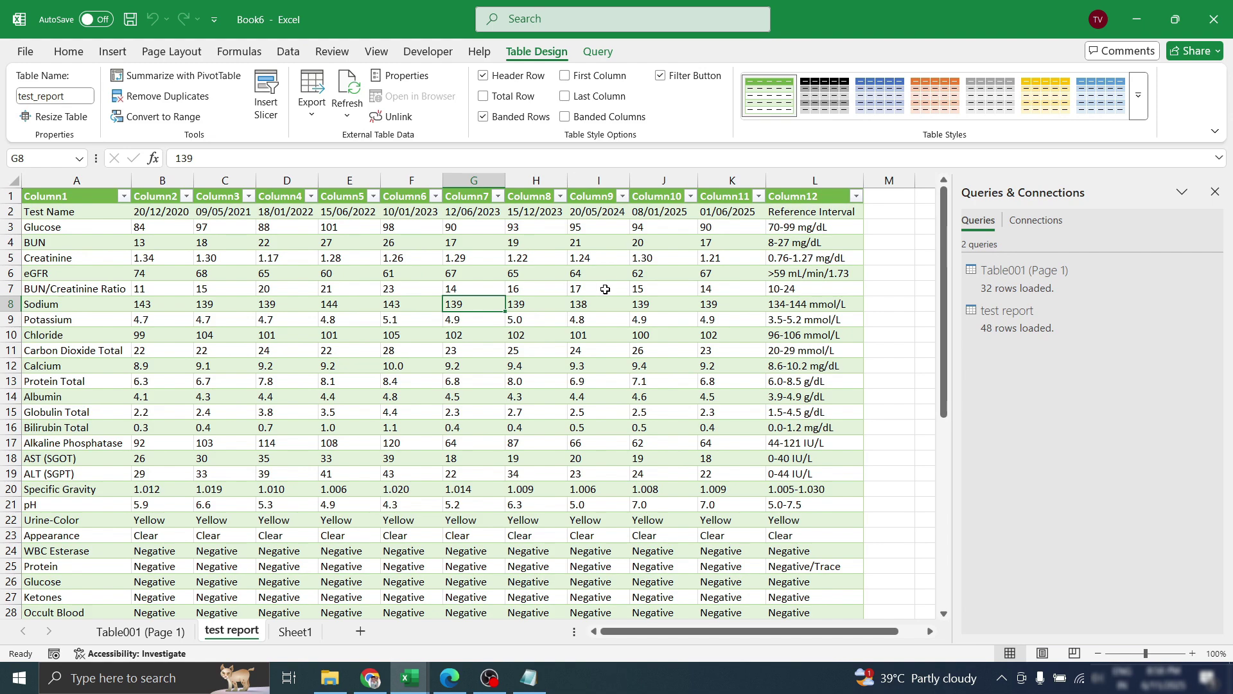
Review all rows of the test report table from Glucose to Magnesium for missing values
{"action": "left_click", "coordinate": [247, 399]}
{"action": "scroll", "coordinate": [248, 402], "scroll_direction": "down", "scroll_amount": 2}
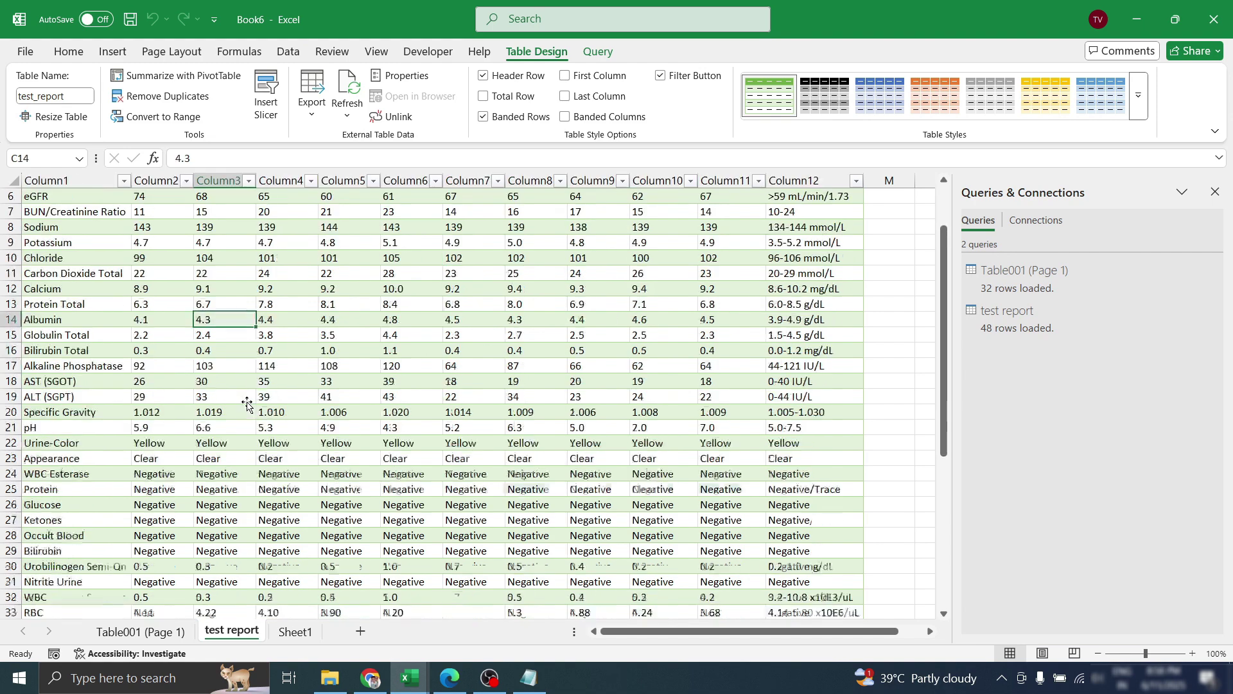
{"action": "scroll", "coordinate": [718, 397], "scroll_direction": "down", "scroll_amount": 1}
{"action": "scroll", "coordinate": [718, 397], "scroll_direction": "down", "scroll_amount": 3}
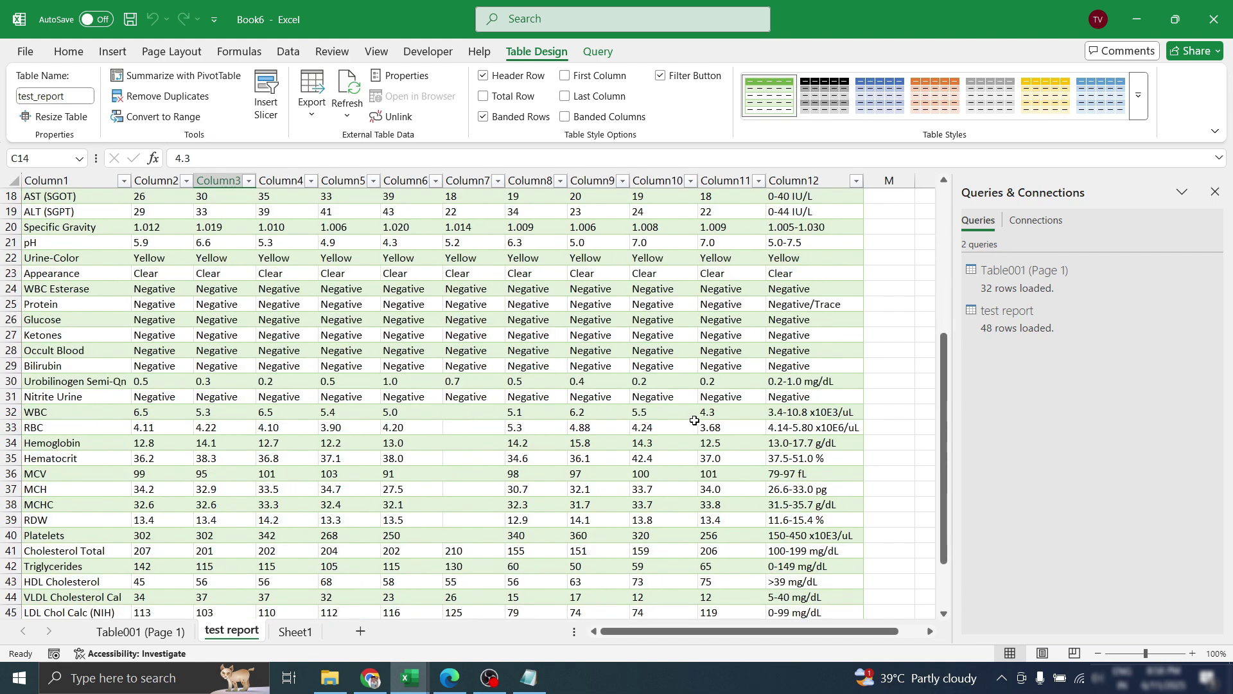
{"action": "scroll", "coordinate": [678, 409], "scroll_direction": "down", "scroll_amount": 3}
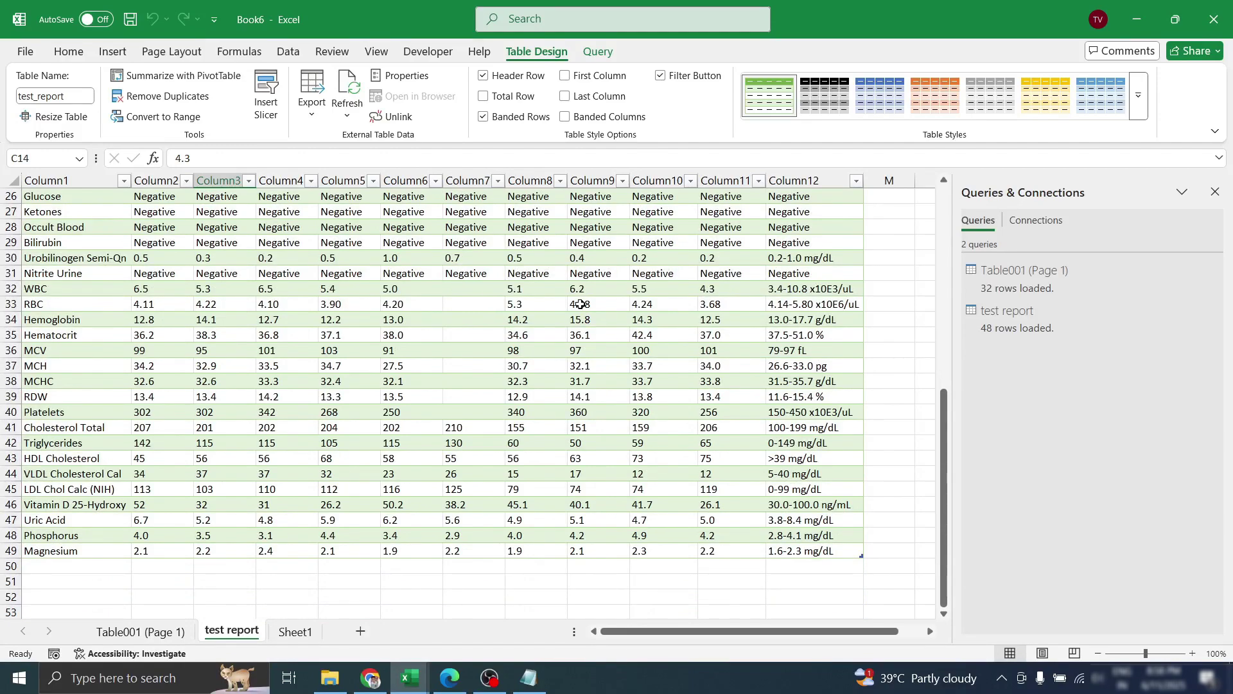
{"action": "scroll", "coordinate": [580, 304], "scroll_direction": "up", "scroll_amount": 8}
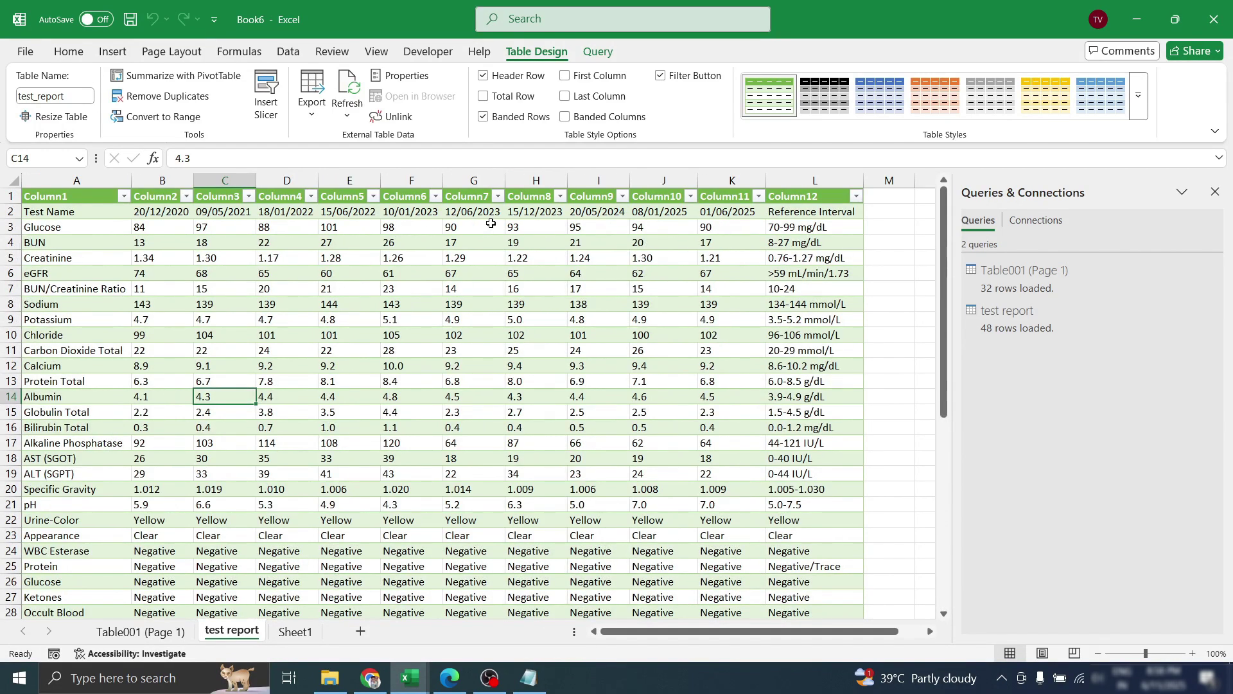
{"action": "scroll", "coordinate": [464, 388], "scroll_direction": "down", "scroll_amount": 7}
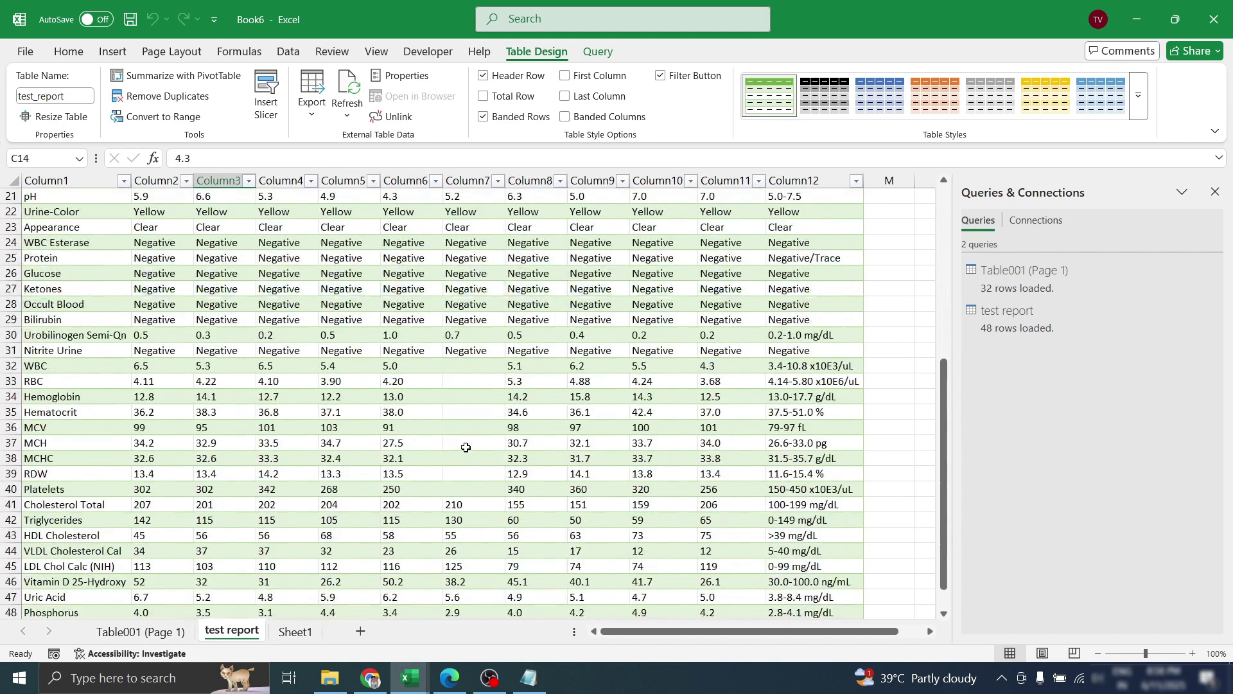
Examine the empty cells from WBC to Platelets in the 12/06/2023 column against the neighbouring dates
{"action": "left_click", "coordinate": [67, 365]}
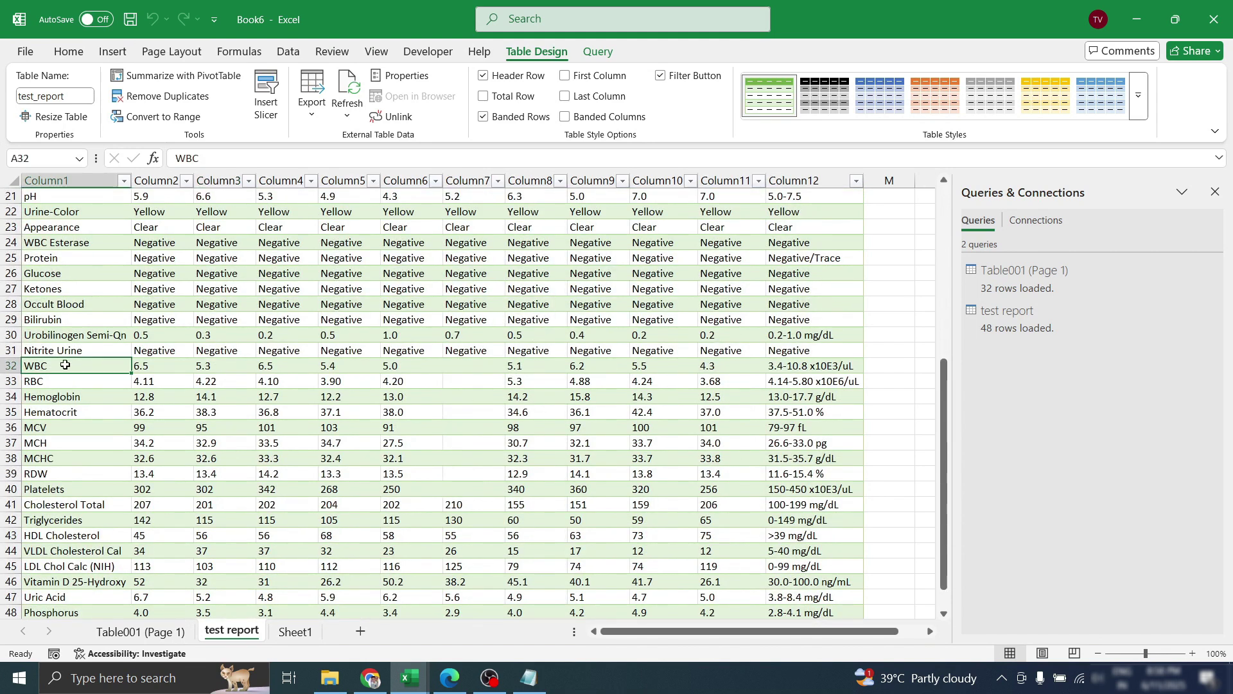
{"action": "left_click", "coordinate": [73, 491]}
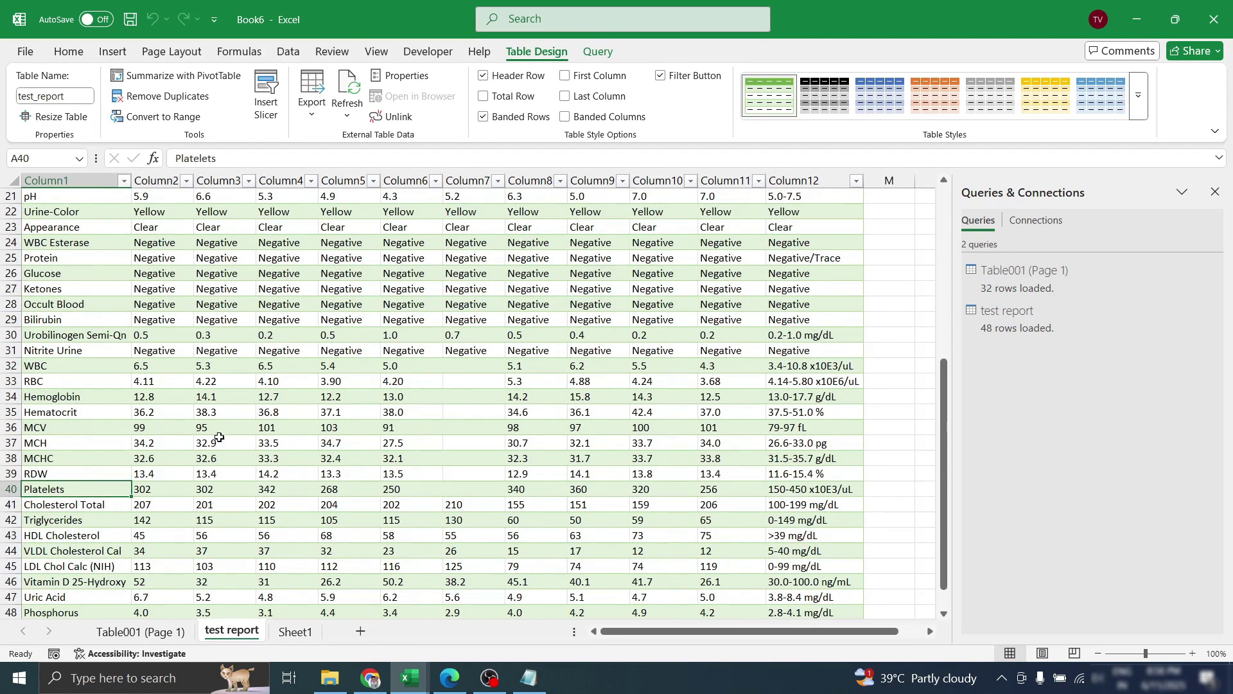
{"action": "left_click_drag", "start_coordinate": [467, 366], "coordinate": [468, 489]}
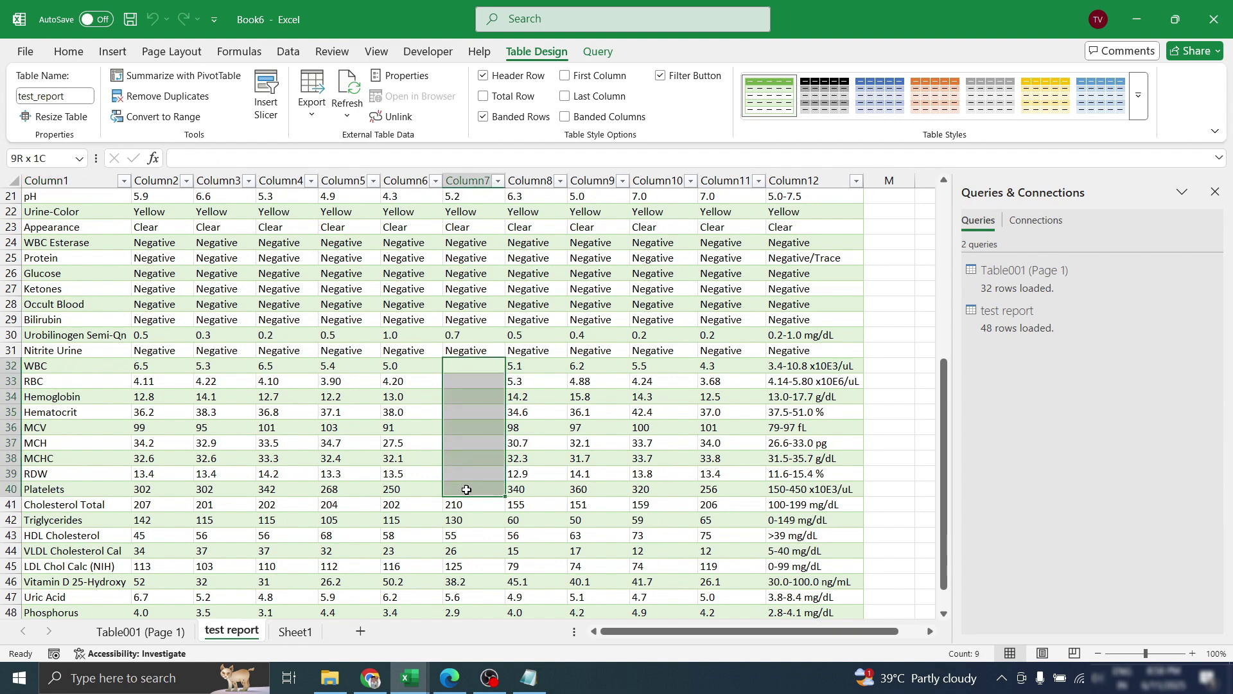
{"action": "left_click", "coordinate": [317, 269]}
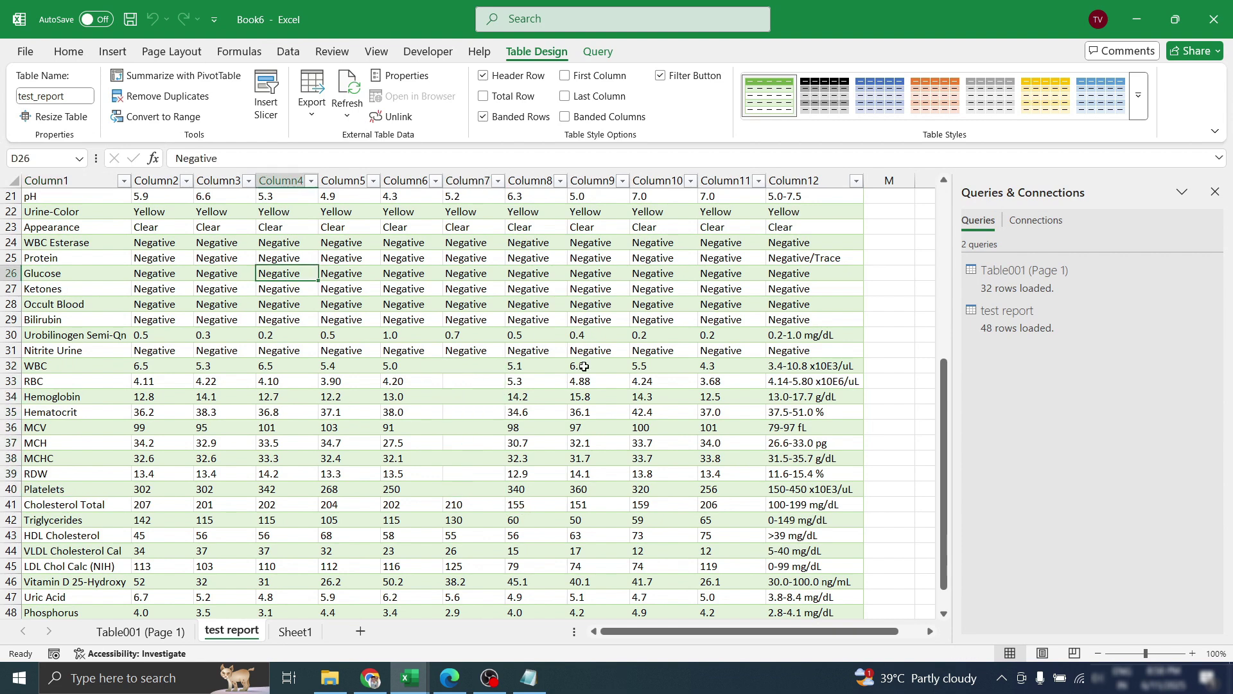
{"action": "left_click", "coordinate": [480, 366]}
{"action": "left_click", "coordinate": [393, 366]}
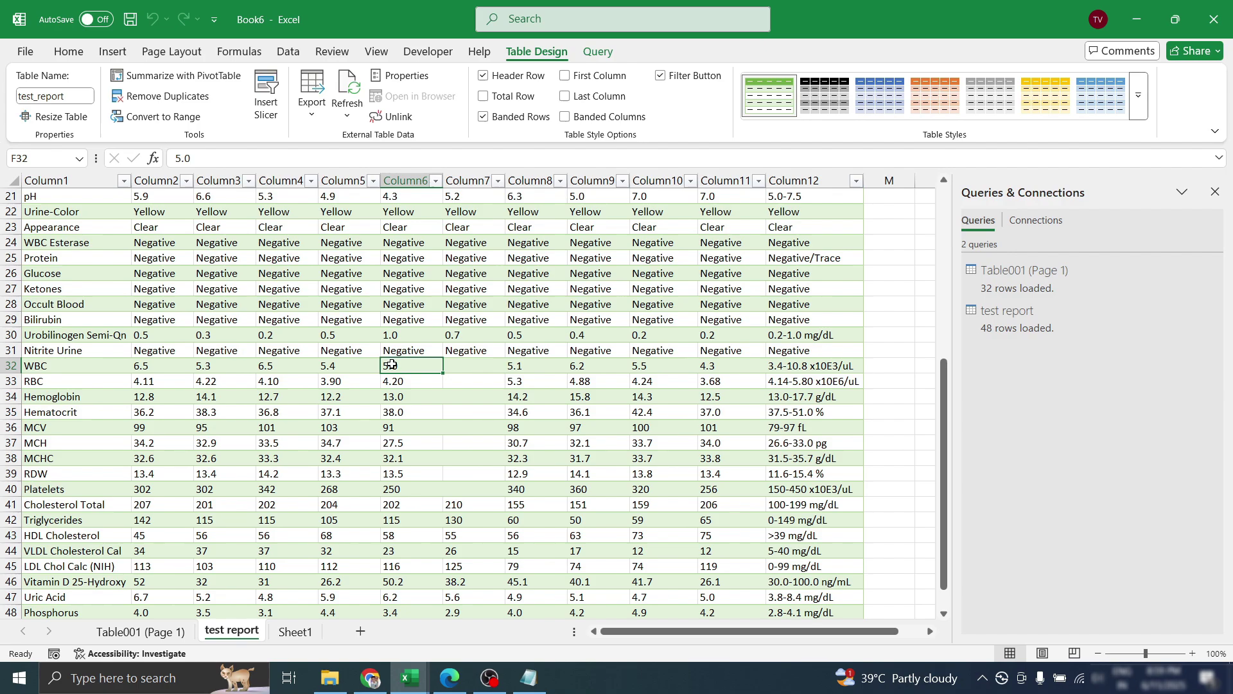
{"action": "left_click", "coordinate": [479, 367]}
Open 12-06-2023.pdf from the Test reports folder and examine its CBC, Platelet, No Differential results
{"action": "key", "text": "alt+Tab"}
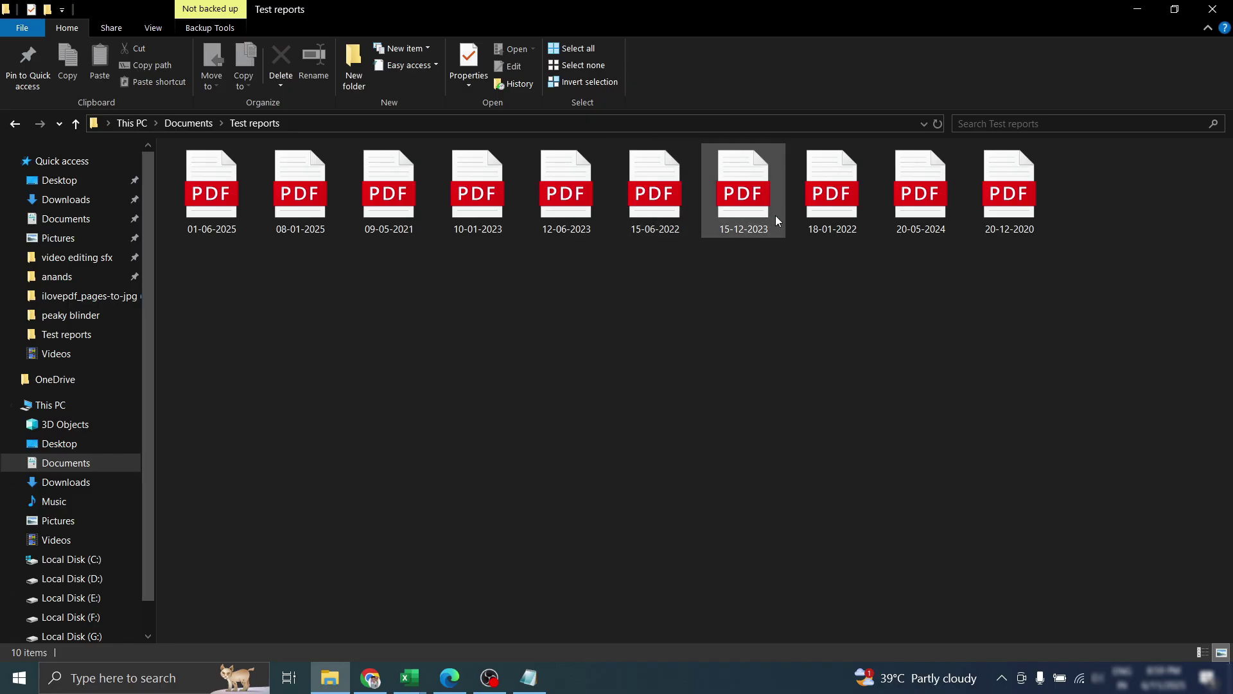
{"action": "left_click", "coordinate": [569, 183]}
{"action": "double_click", "coordinate": [569, 183]}
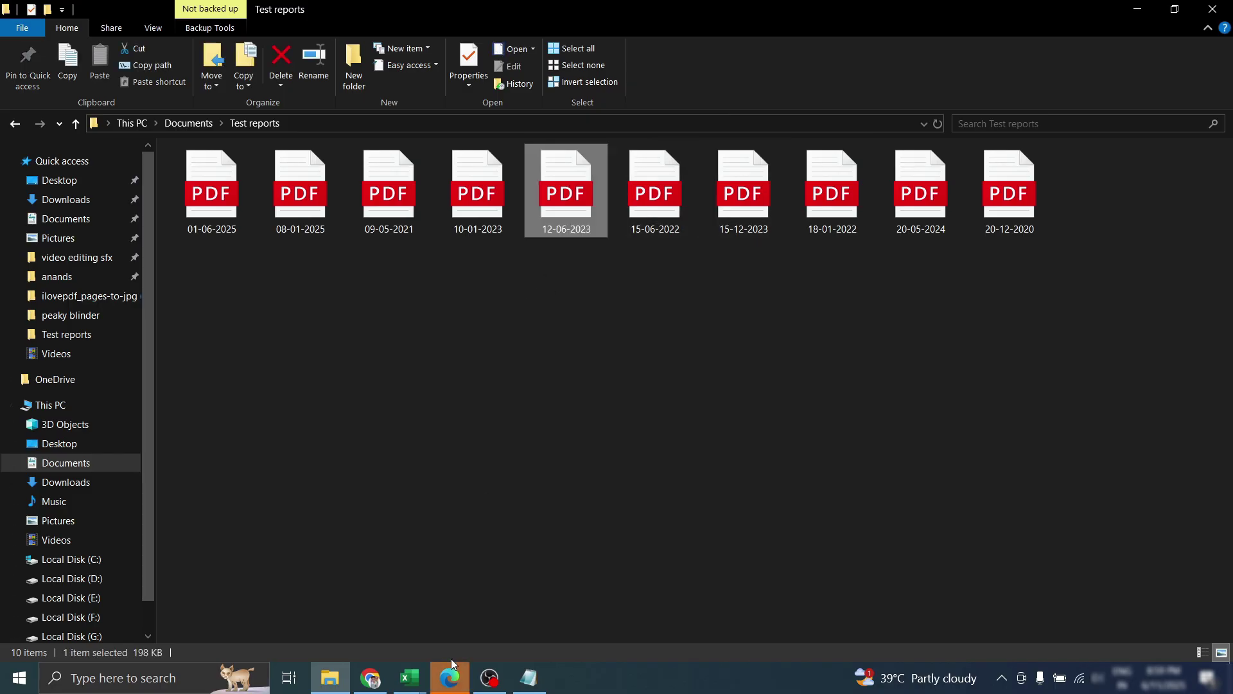
{"action": "scroll", "coordinate": [620, 424], "scroll_direction": "down", "scroll_amount": 10}
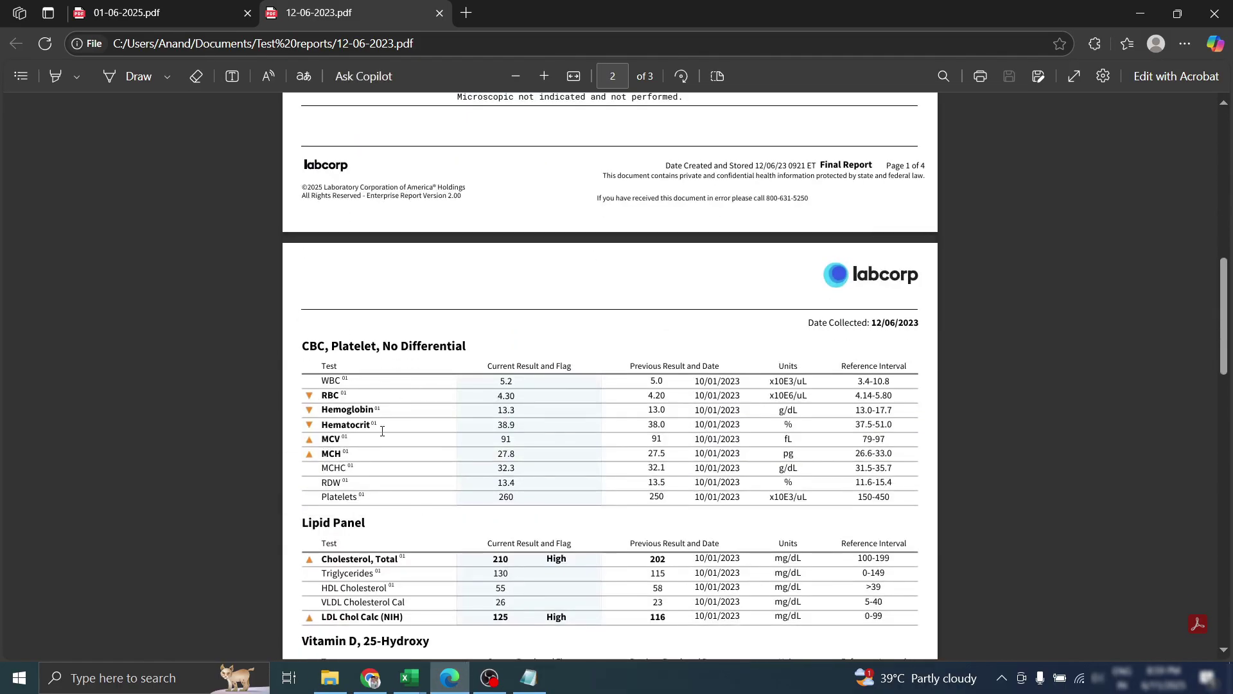
Return to the Excel table and check the WBC to Platelets values in the 12/06/2023 column
{"action": "key", "text": "alt+Tab"}
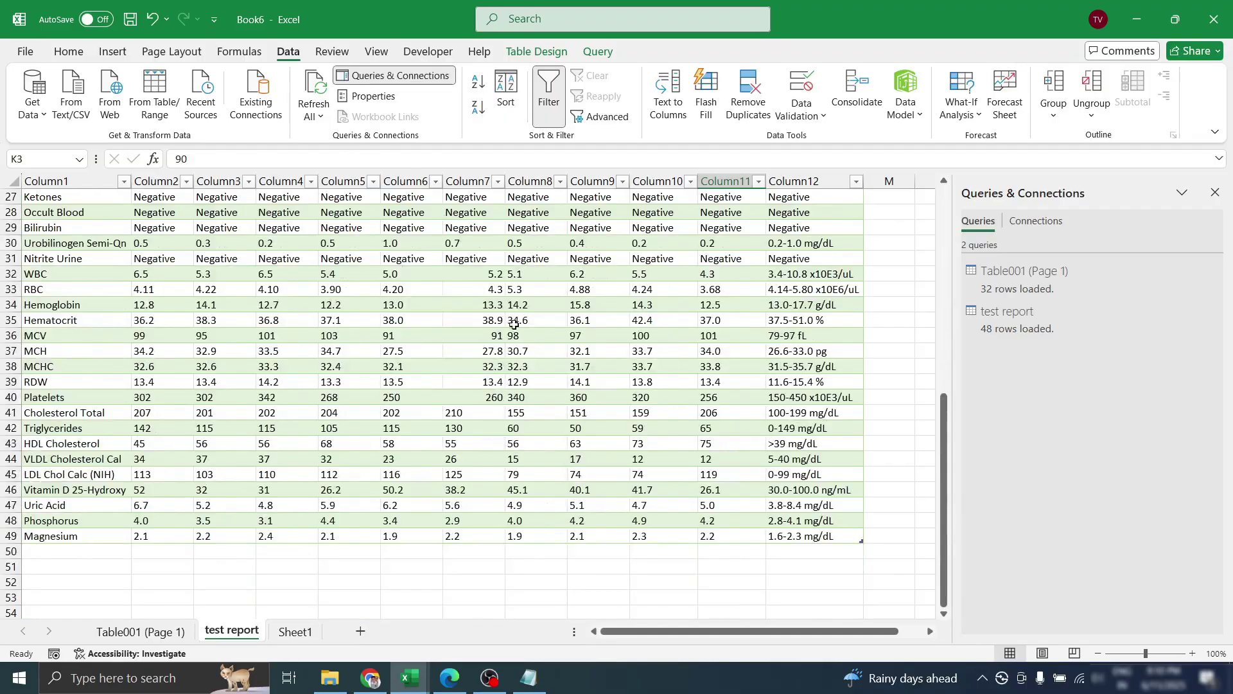
{"action": "left_click", "coordinate": [451, 274]}
{"action": "left_click_drag", "start_coordinate": [453, 283], "coordinate": [475, 401]}
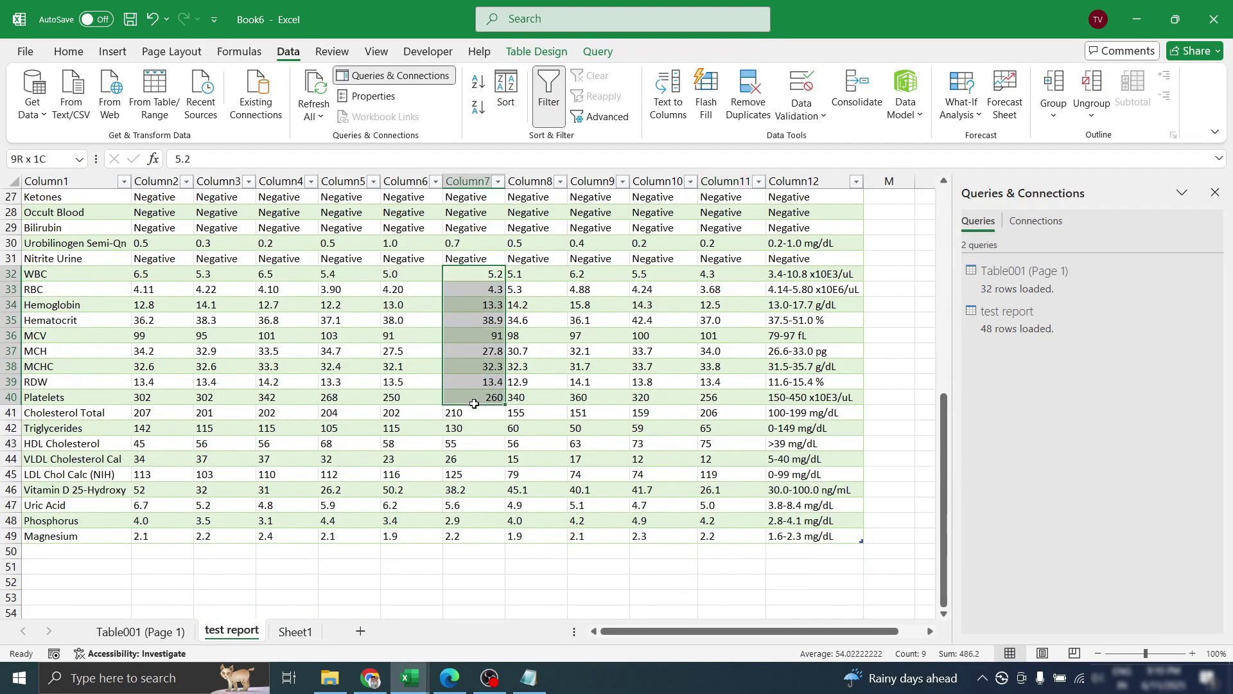
{"action": "left_click", "coordinate": [662, 302]}
Compare the 01/06/2025 glucose and creatinine results in the Excel table with 01-06-2025.pdf in Edge
{"action": "scroll", "coordinate": [662, 301], "scroll_direction": "up", "scroll_amount": 9}
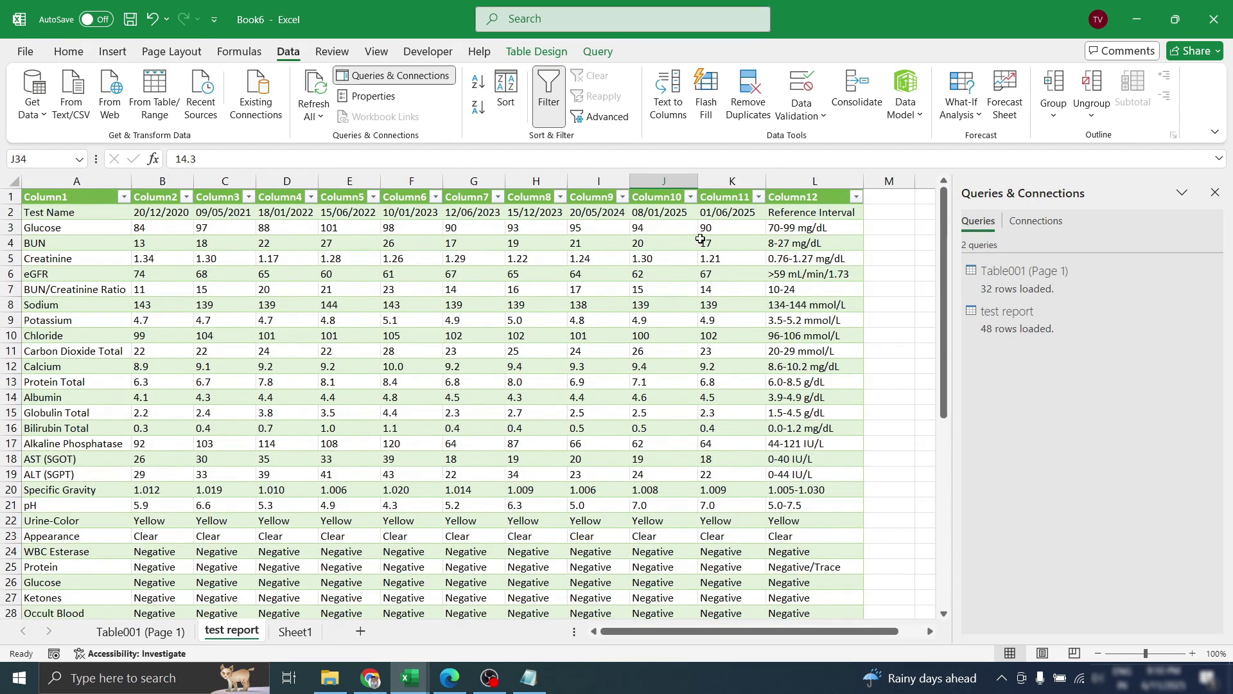
{"action": "left_click", "coordinate": [738, 226]}
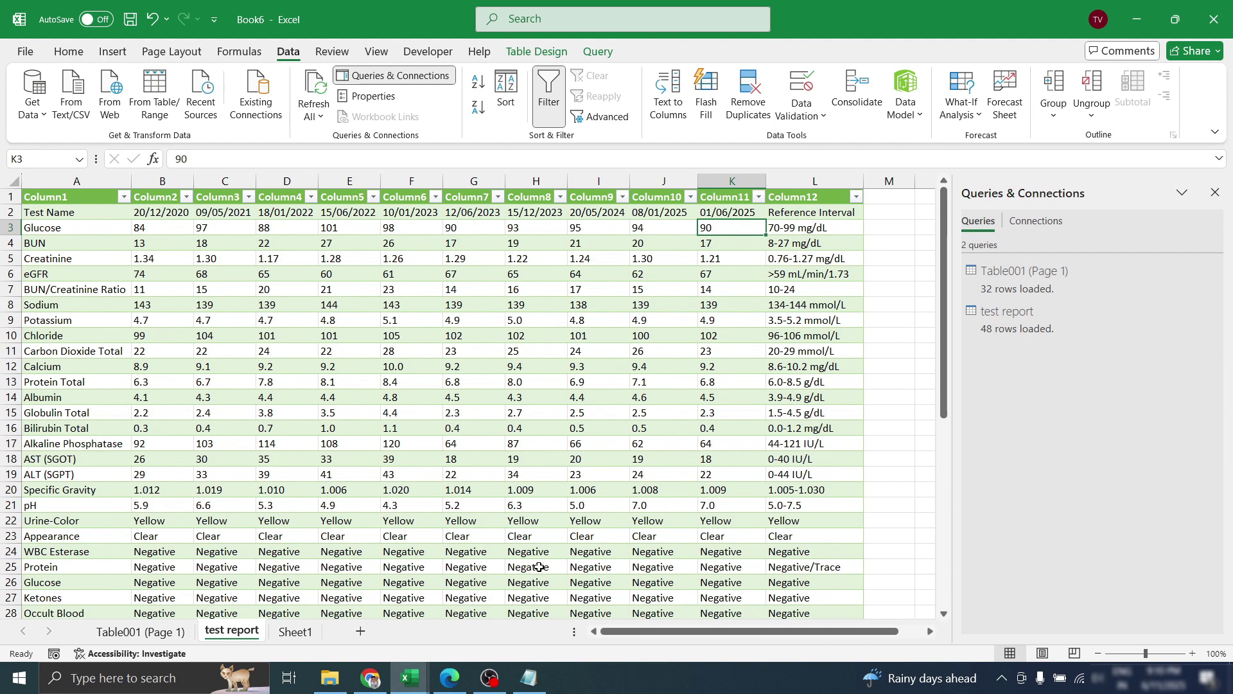
{"action": "left_click", "coordinate": [449, 675]}
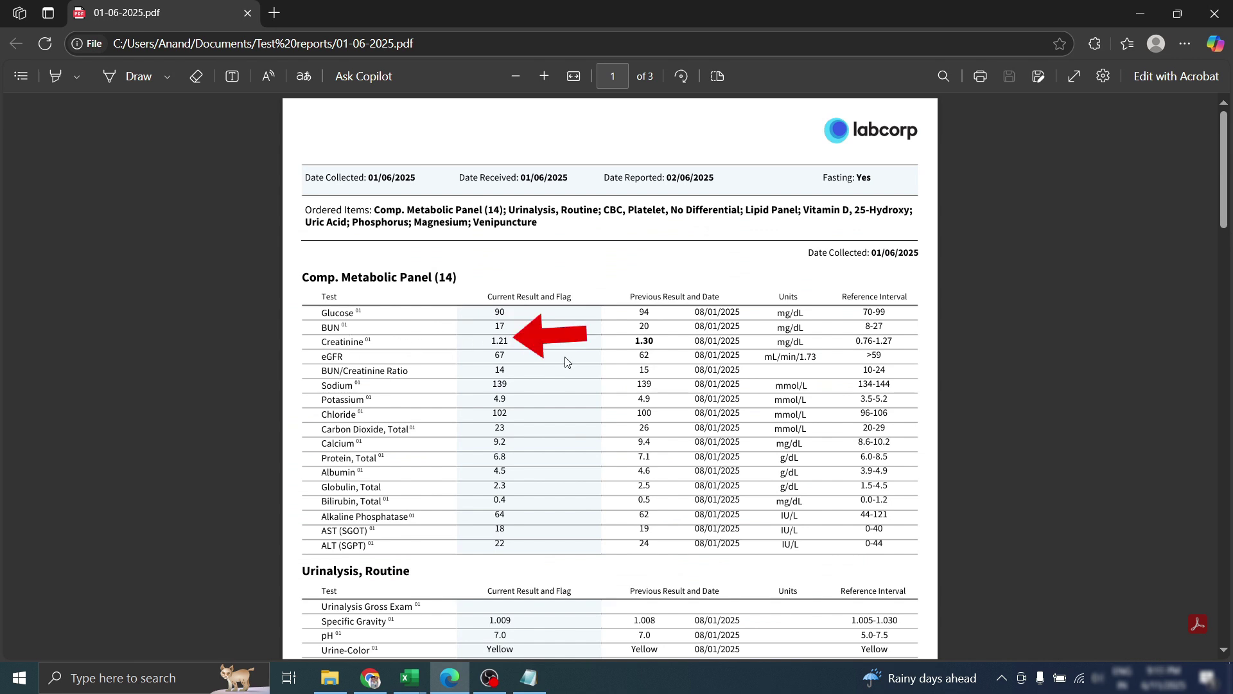
{"action": "left_click", "coordinate": [410, 678]}
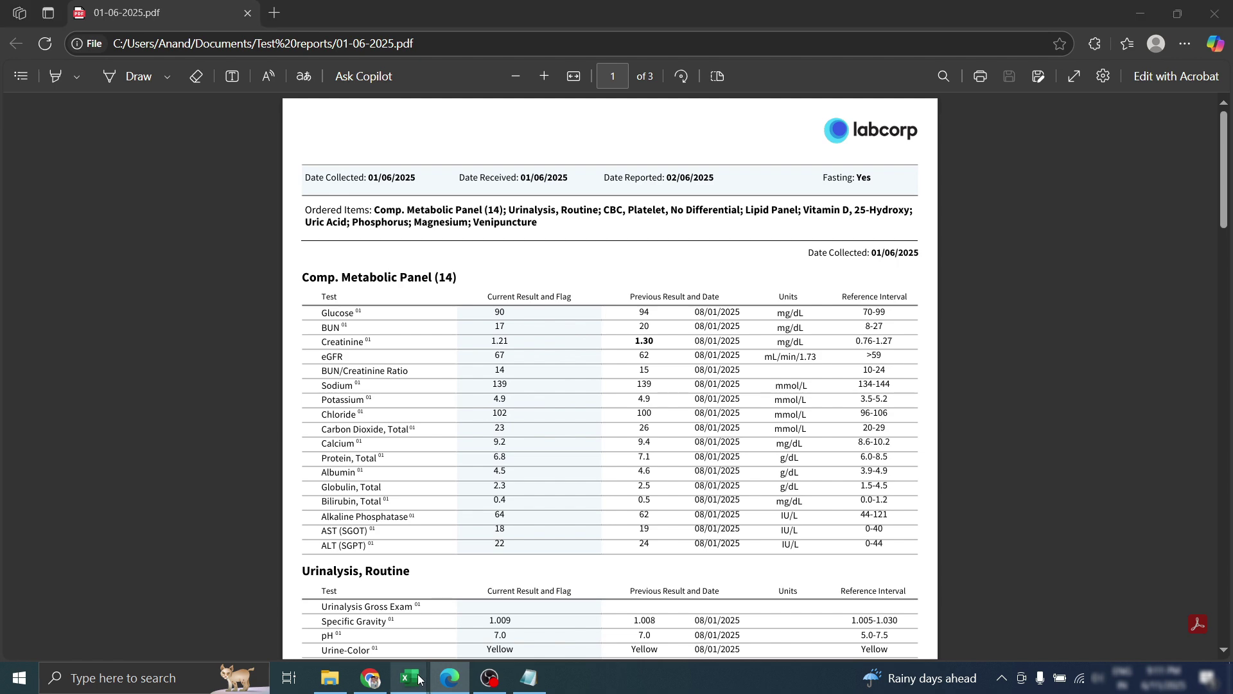
{"action": "left_click", "coordinate": [341, 613]}
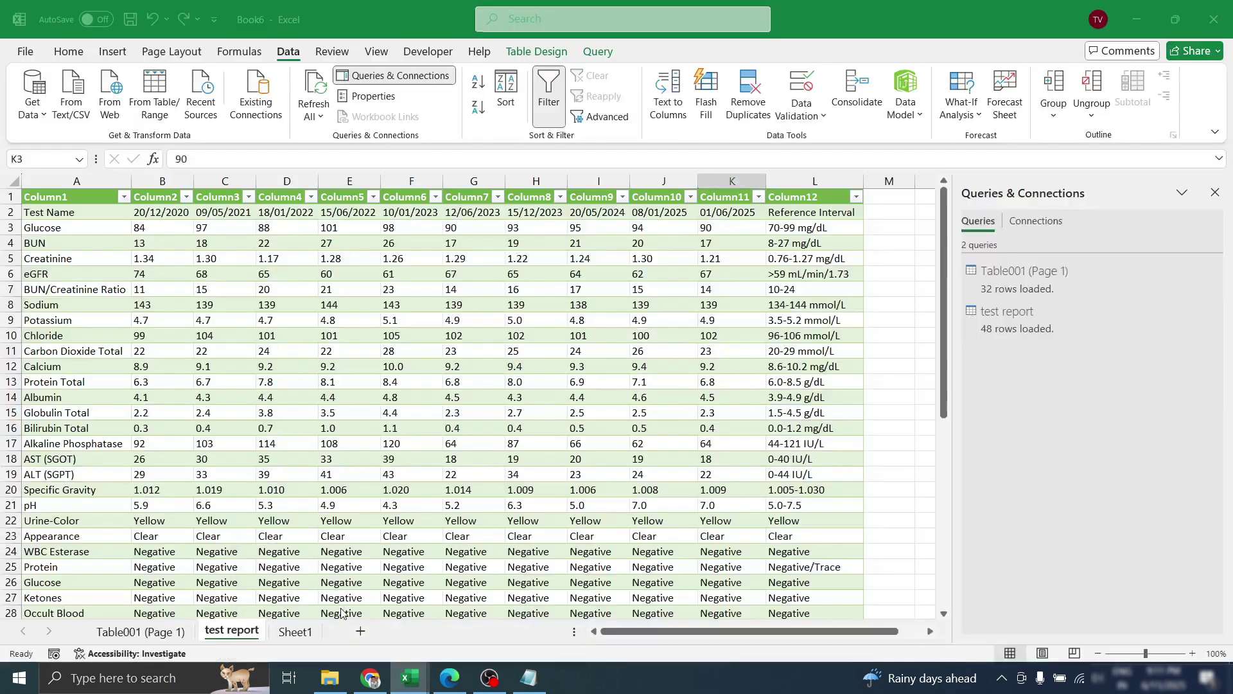
{"action": "left_click", "coordinate": [727, 258]}
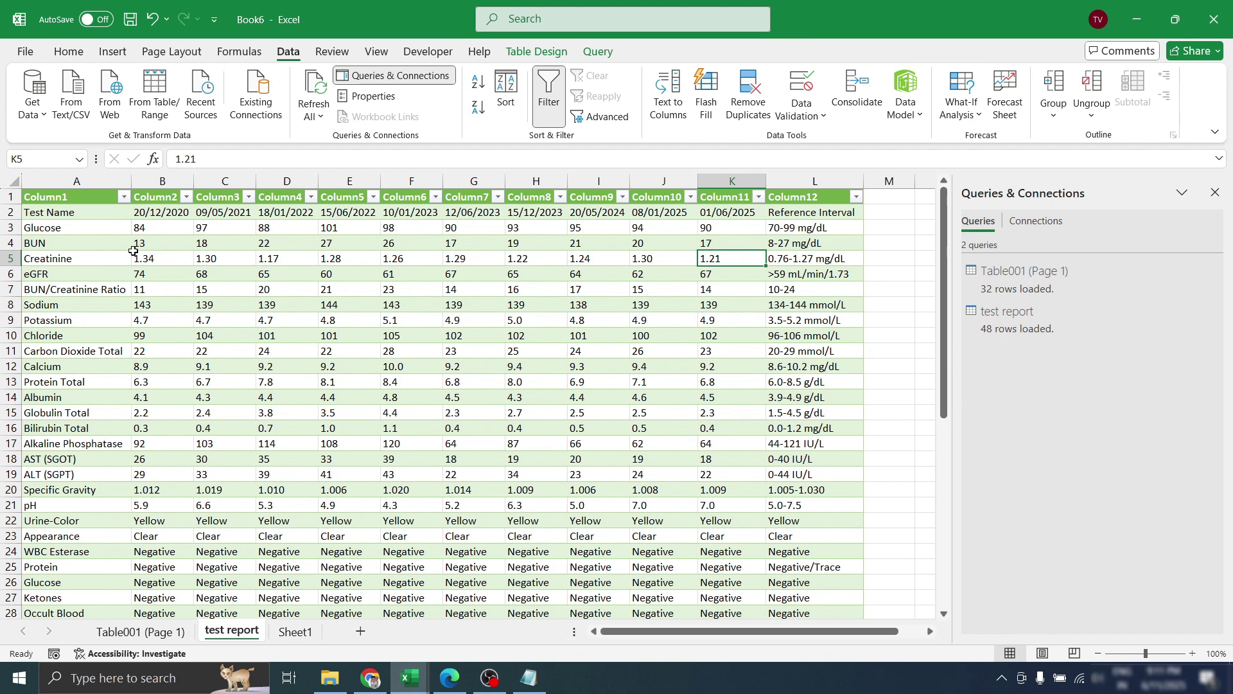
Compare the 15/06/2022 sodium and AST (SGOT) results in the Excel table with 15-06-2022.pdf from the Test reports folder
{"action": "left_click", "coordinate": [350, 306]}
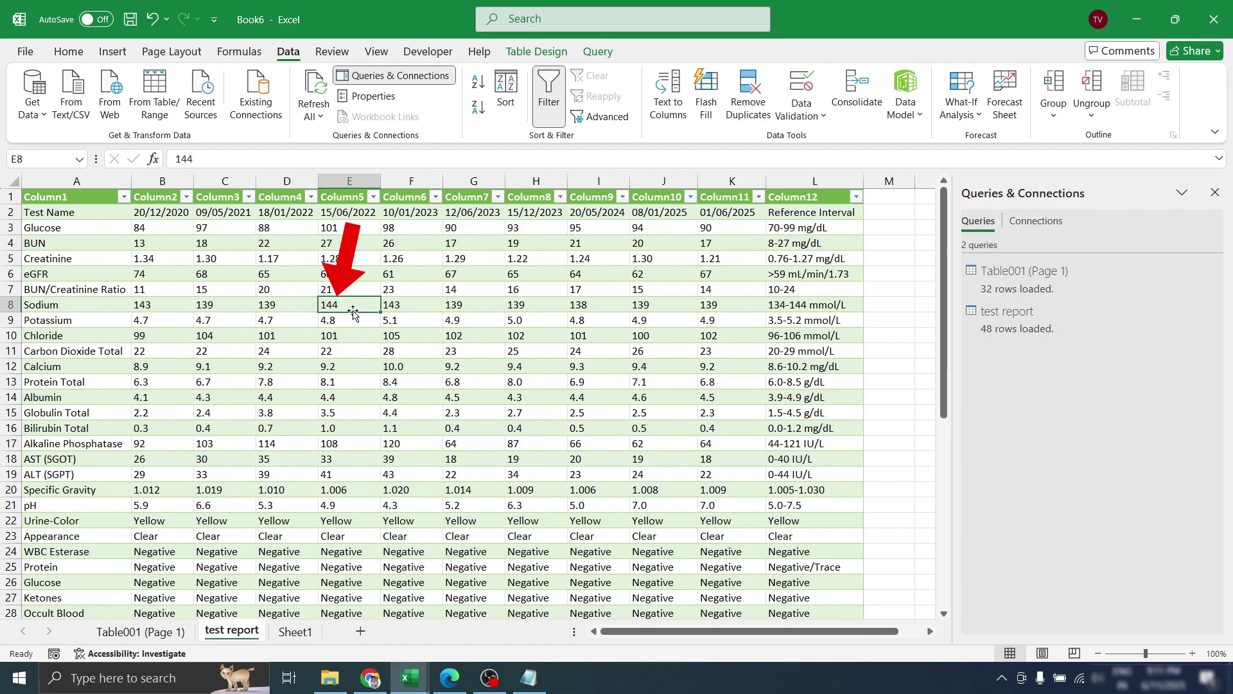
{"action": "left_click", "coordinate": [329, 677]}
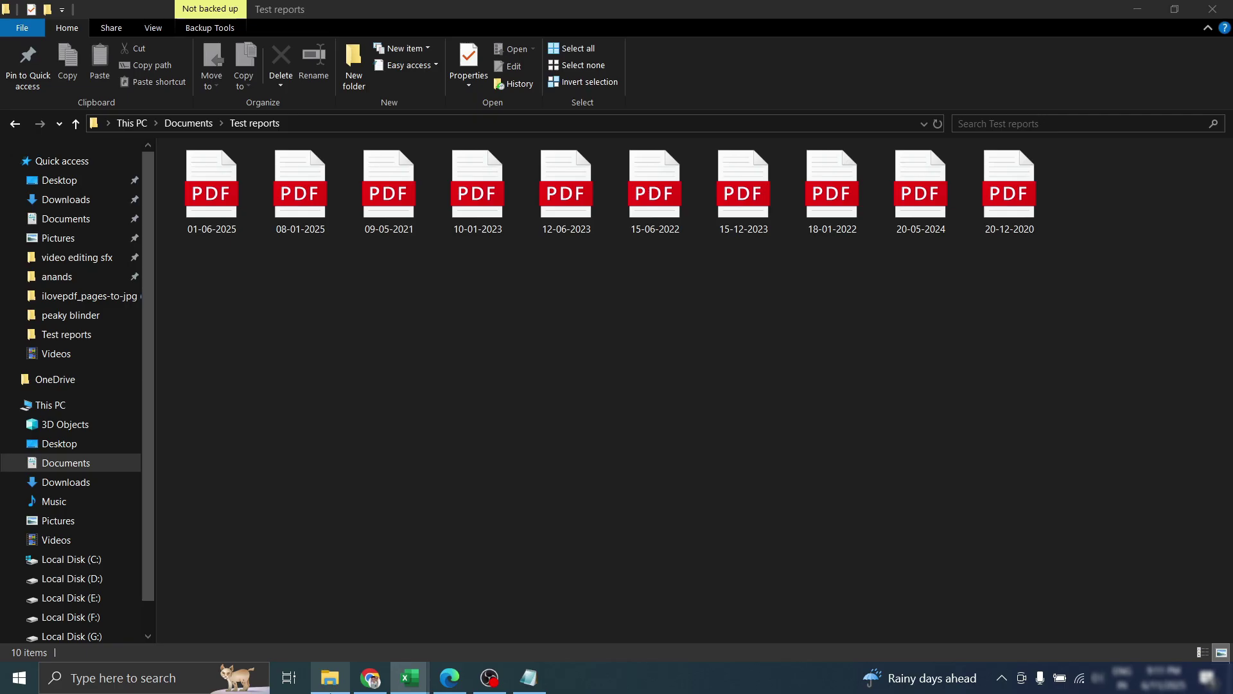
{"action": "left_click", "coordinate": [678, 199]}
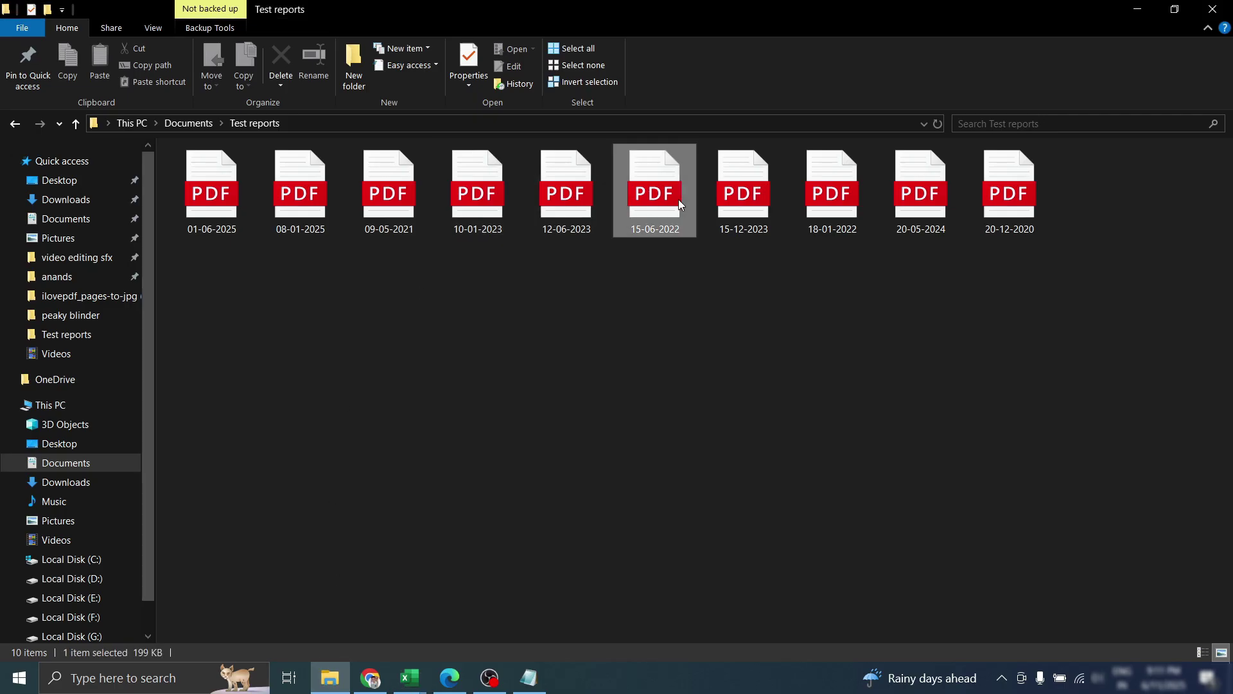
{"action": "key", "text": "Return"}
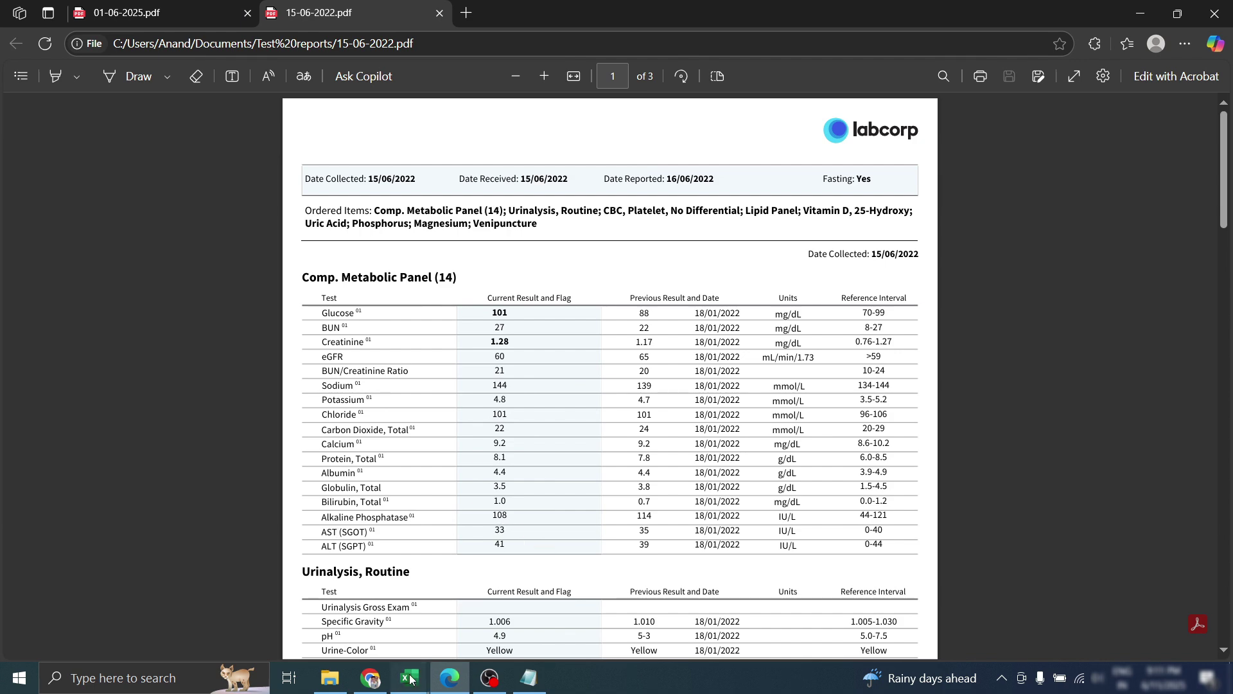
{"action": "mouse_move", "coordinate": [410, 678]}
{"action": "left_click", "coordinate": [327, 626]}
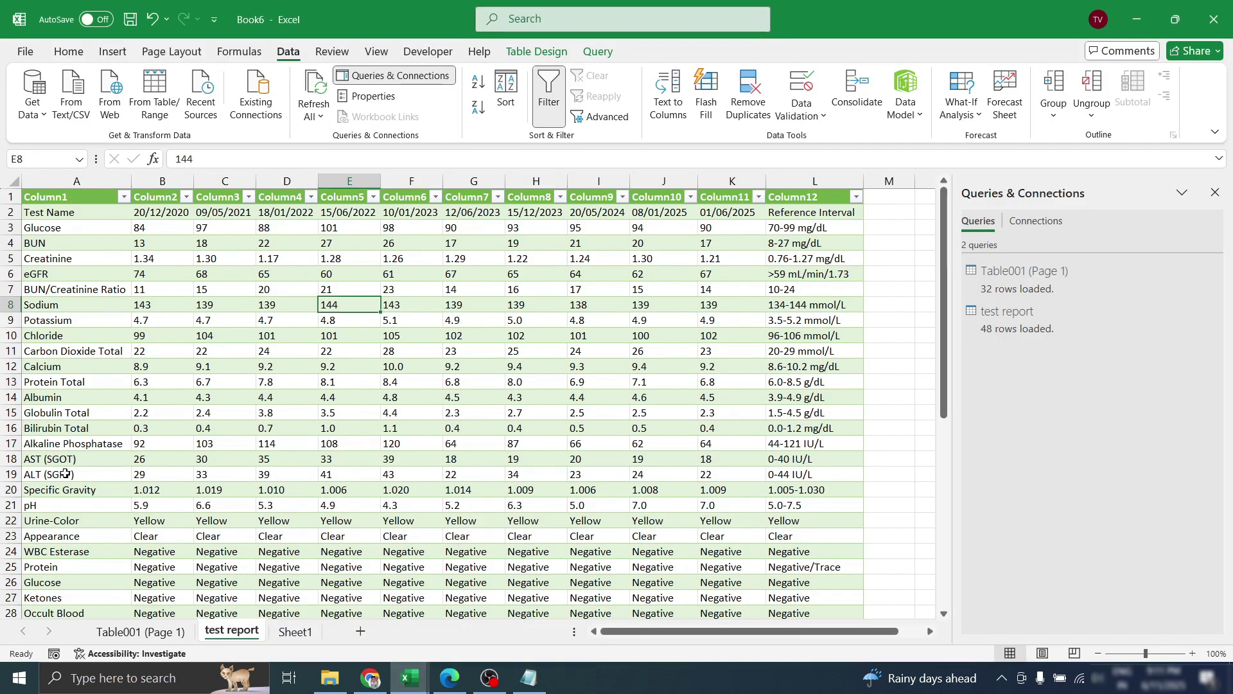
{"action": "left_click", "coordinate": [324, 465]}
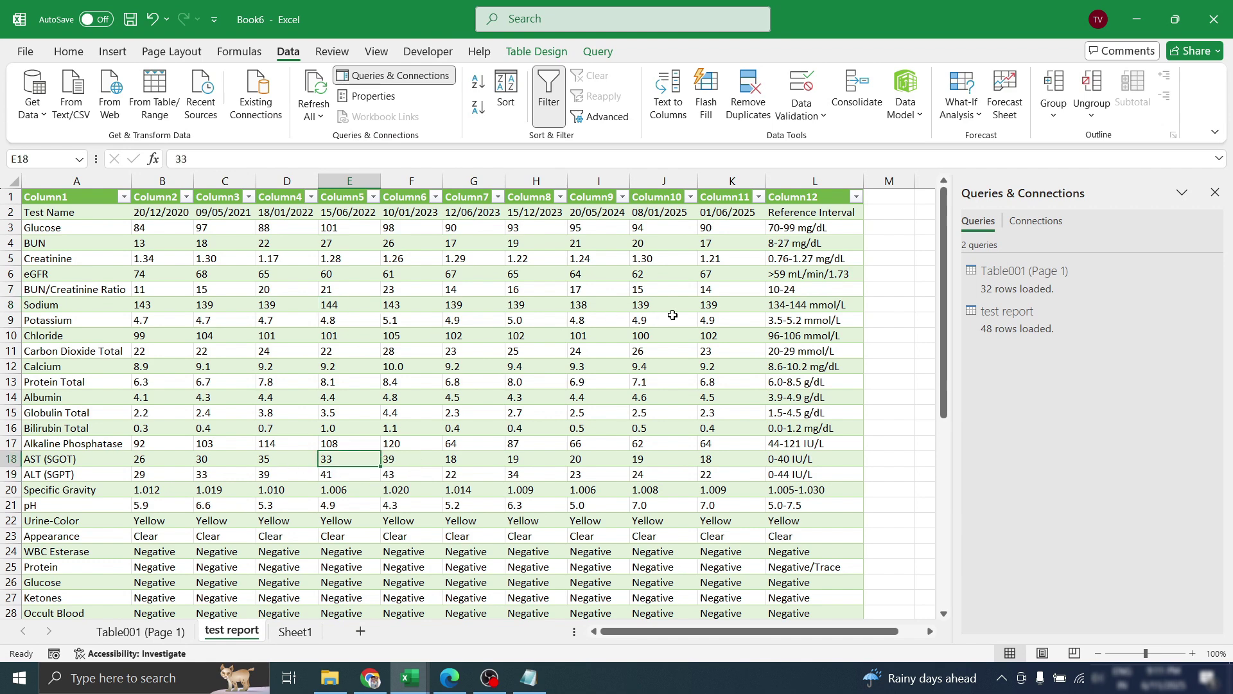
Review the imported results further down the Excel table, including Alkaline Phosphatase for 10/01/2023
{"action": "scroll", "coordinate": [673, 315], "scroll_direction": "down", "scroll_amount": 2}
{"action": "scroll", "coordinate": [666, 296], "scroll_direction": "down", "scroll_amount": 2}
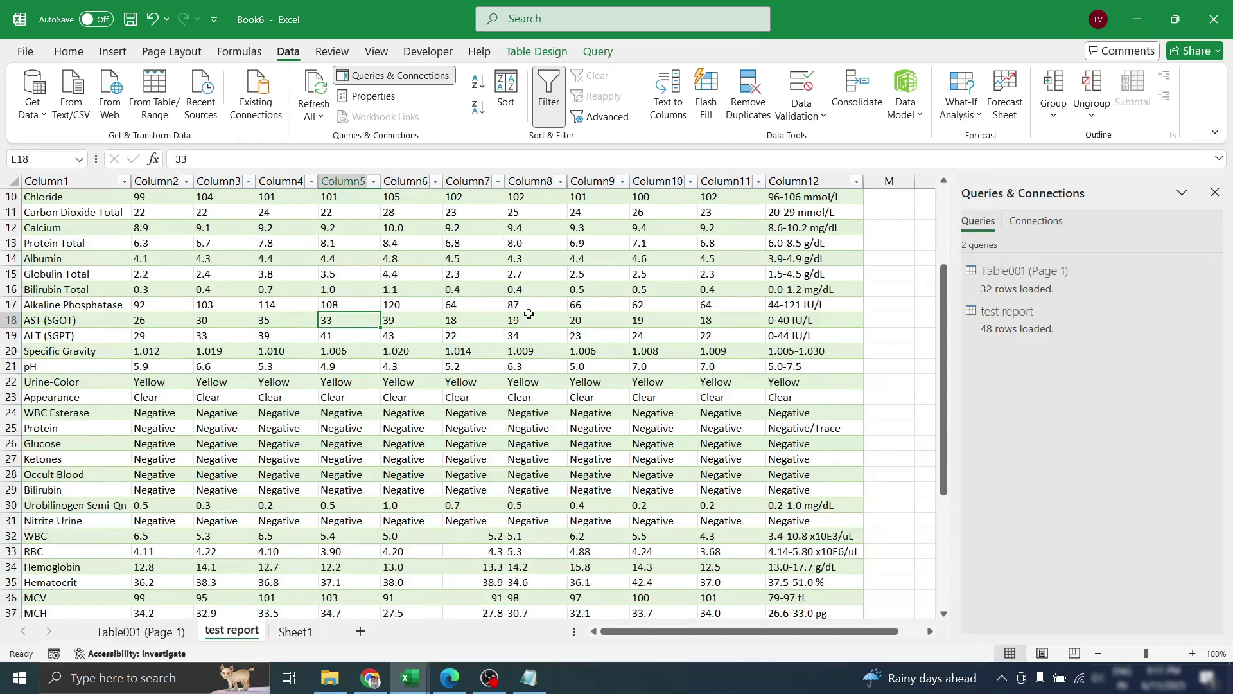
{"action": "scroll", "coordinate": [529, 315], "scroll_direction": "up", "scroll_amount": 3}
{"action": "scroll", "coordinate": [799, 270], "scroll_direction": "down", "scroll_amount": 1}
{"action": "left_click", "coordinate": [407, 377]}
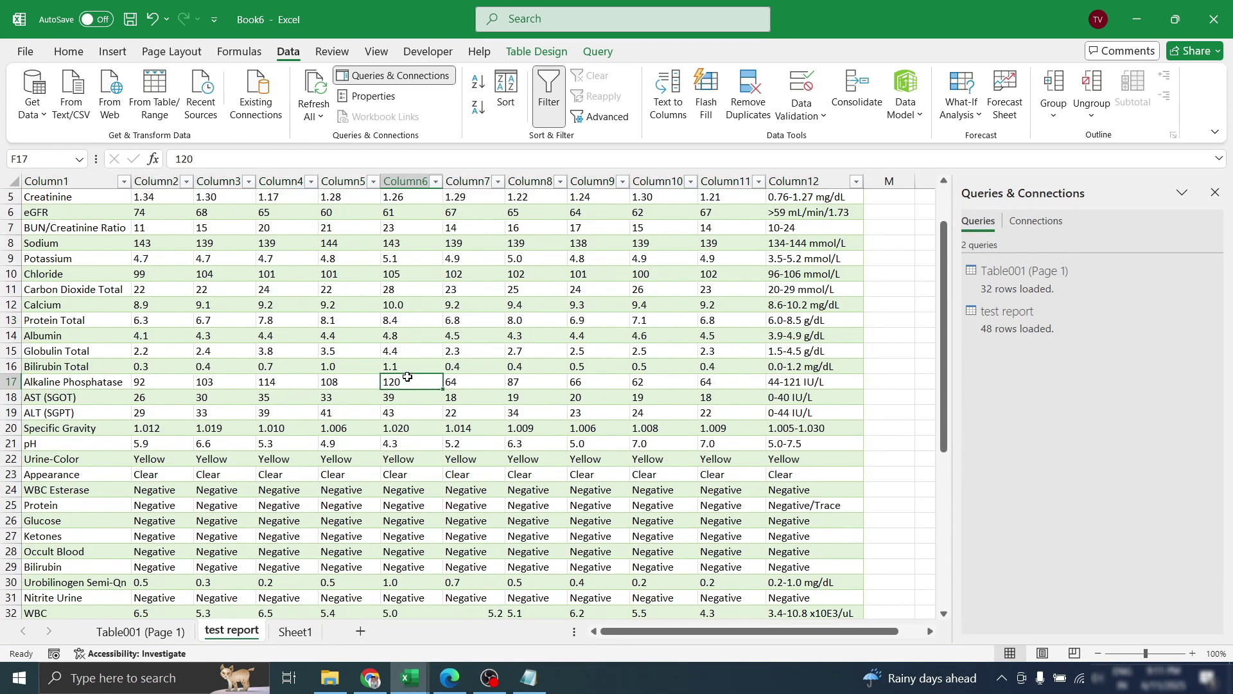
{"action": "scroll", "coordinate": [571, 279], "scroll_direction": "up", "scroll_amount": 2}
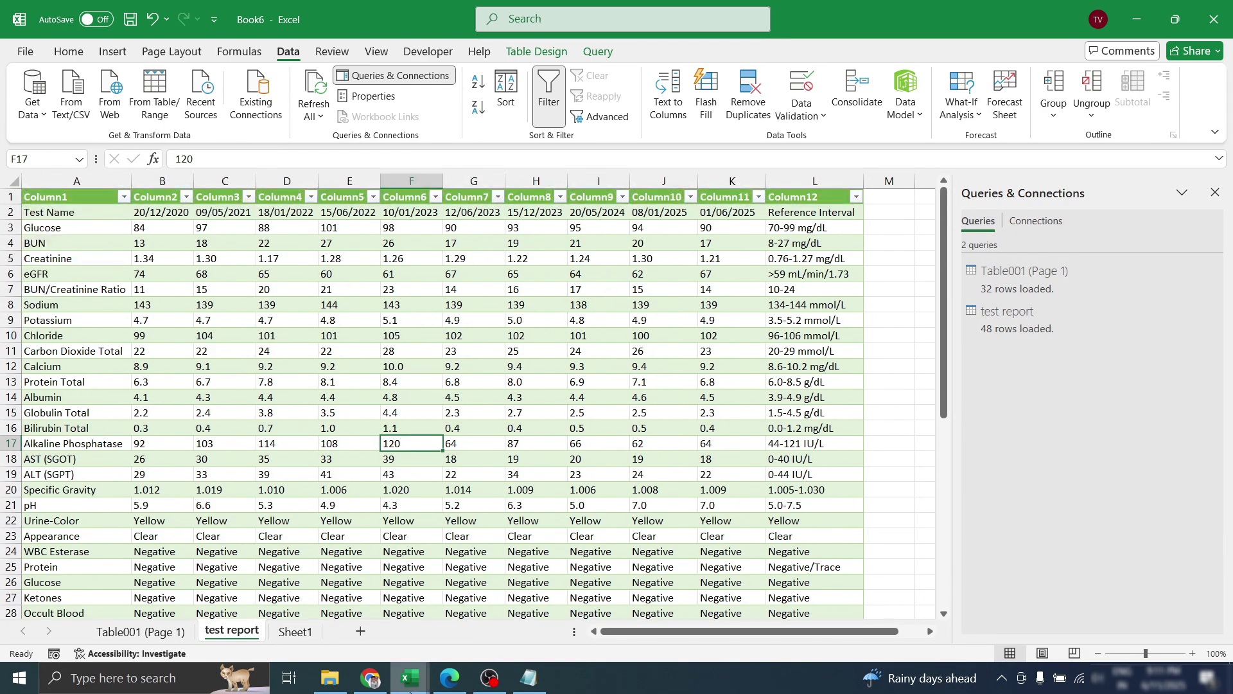
Check the Client Requirements sheet in the test practice final workbook and return to the test report table in Book6
{"action": "mouse_move", "coordinate": [409, 689]}
{"action": "left_click", "coordinate": [492, 603]}
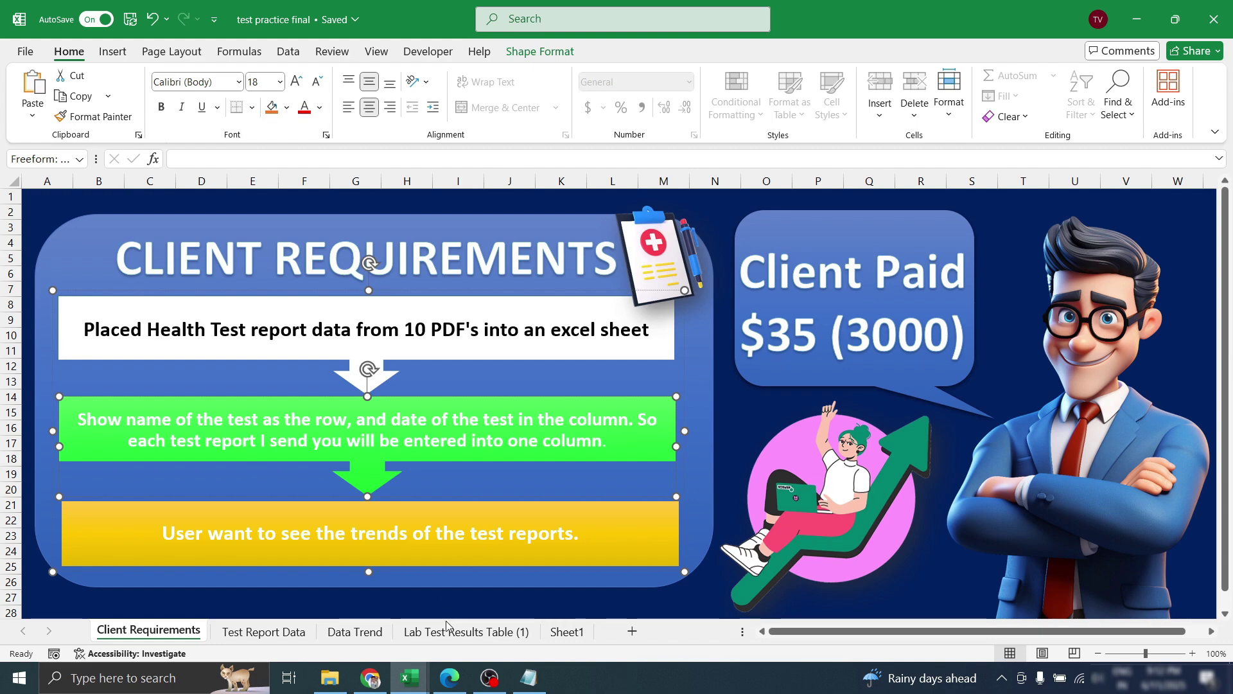
{"action": "left_click", "coordinate": [418, 680]}
{"action": "left_click", "coordinate": [338, 620]}
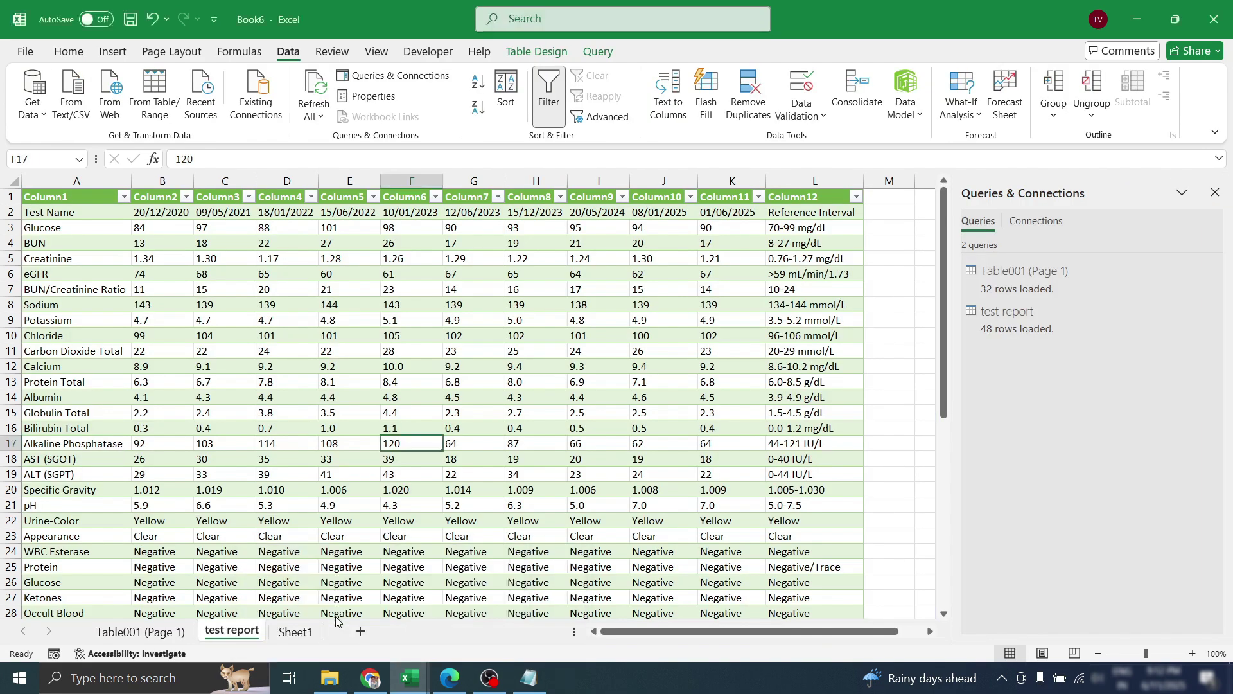
Examine the test values against the Reference Interval column, comparing the 15/06/2022 glucose result with its reference range
{"action": "left_click", "coordinate": [345, 265]}
{"action": "left_click", "coordinate": [556, 274]}
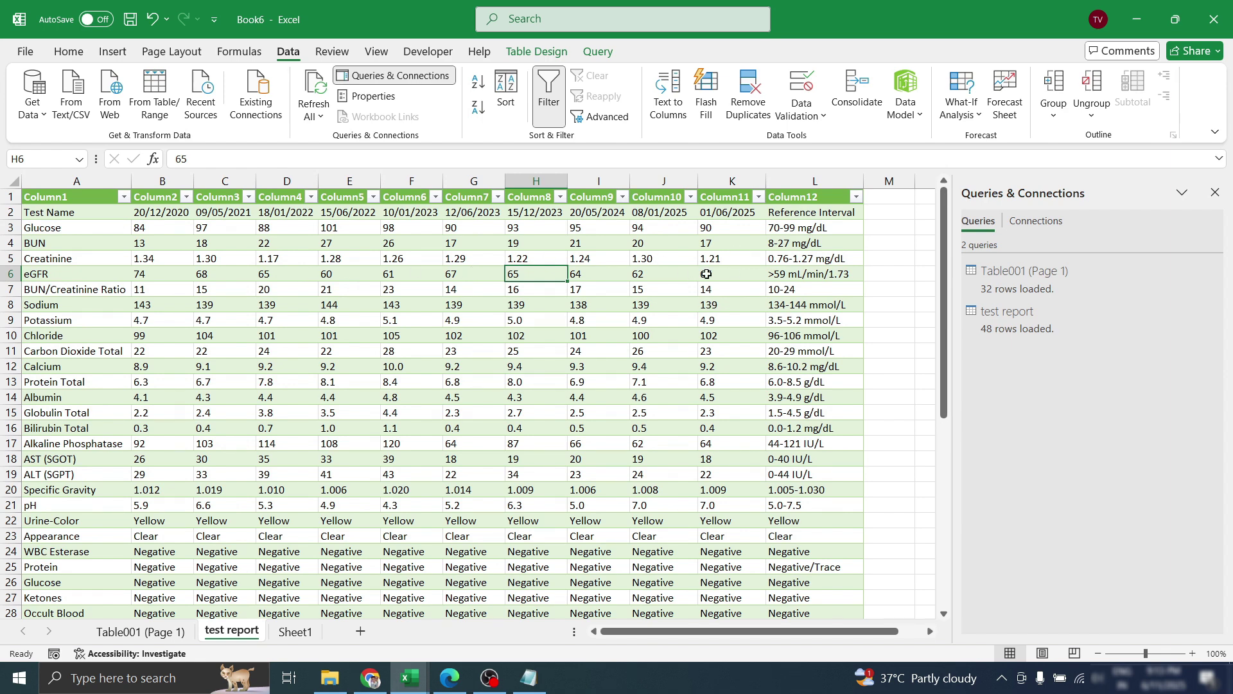
{"action": "left_click", "coordinate": [803, 213]}
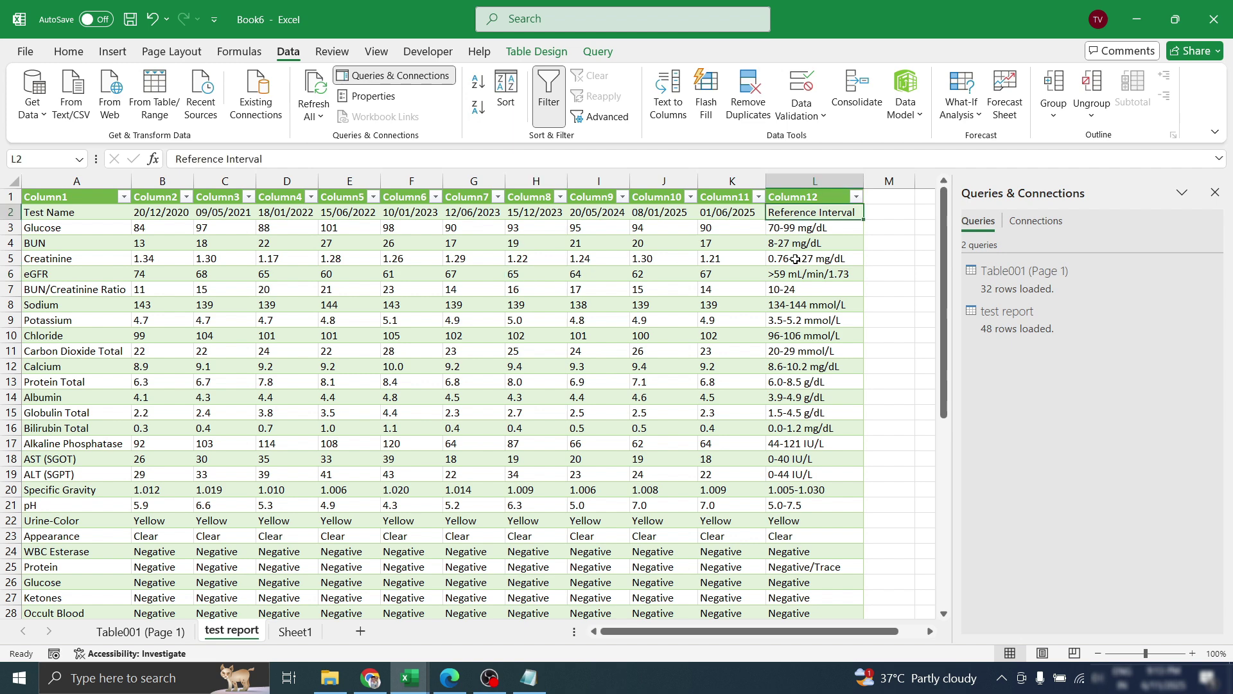
{"action": "left_click", "coordinate": [773, 227]}
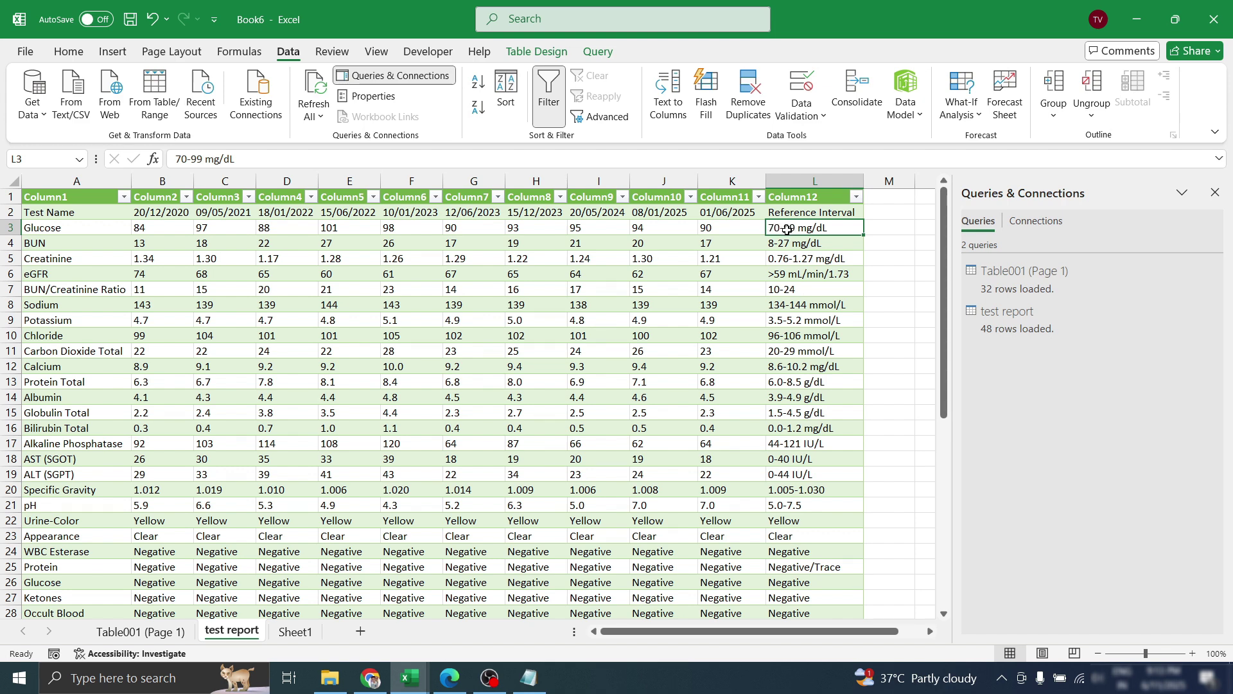
{"action": "left_click", "coordinate": [345, 229]}
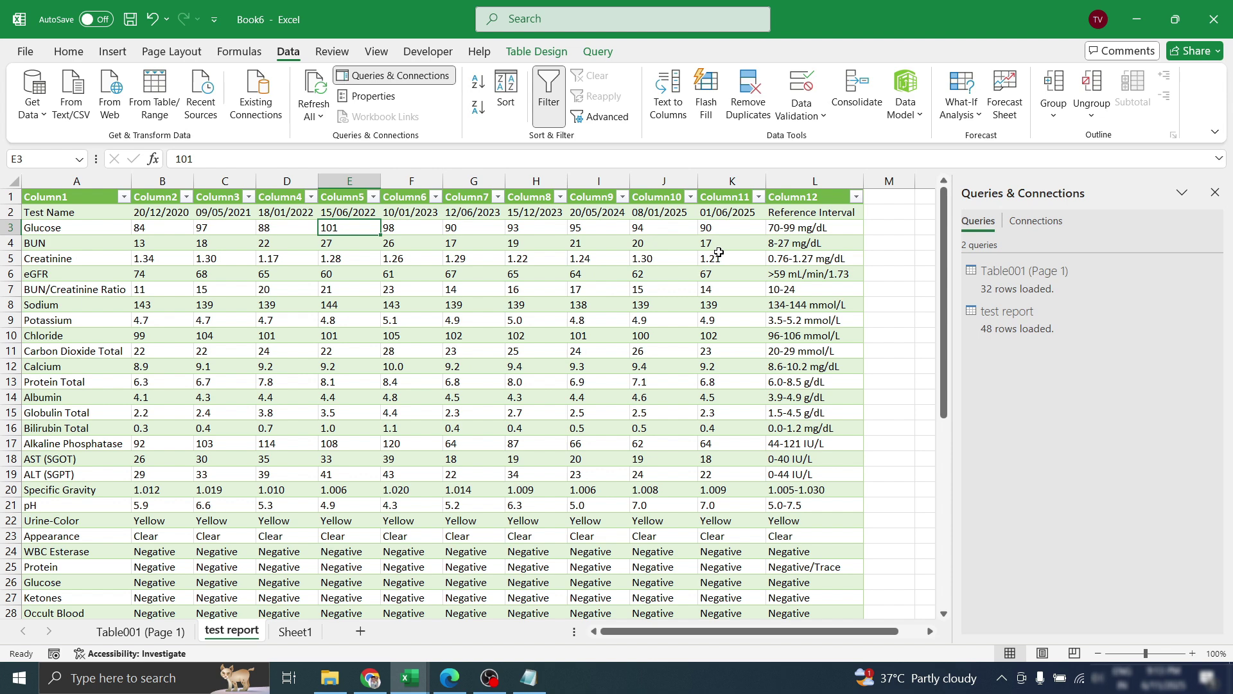
{"action": "left_click", "coordinate": [774, 230]}
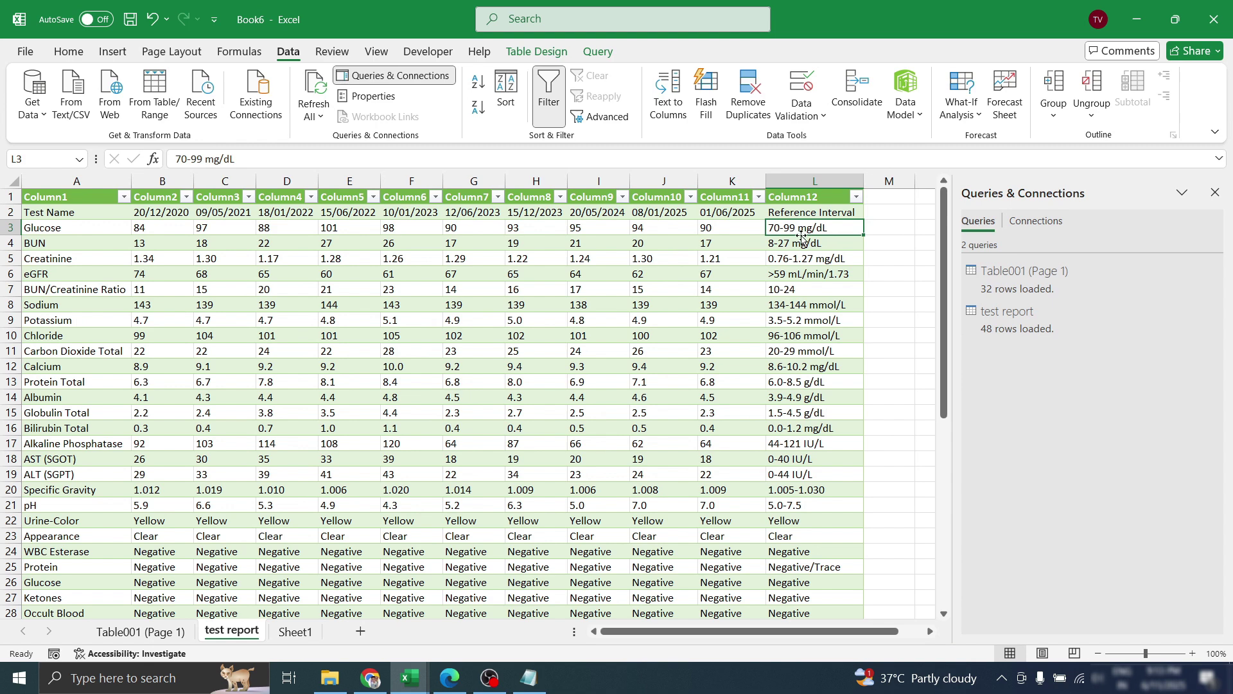
Load the test report table into Power Query Editor and promote its first row to column headers
{"action": "left_click", "coordinate": [144, 94]}
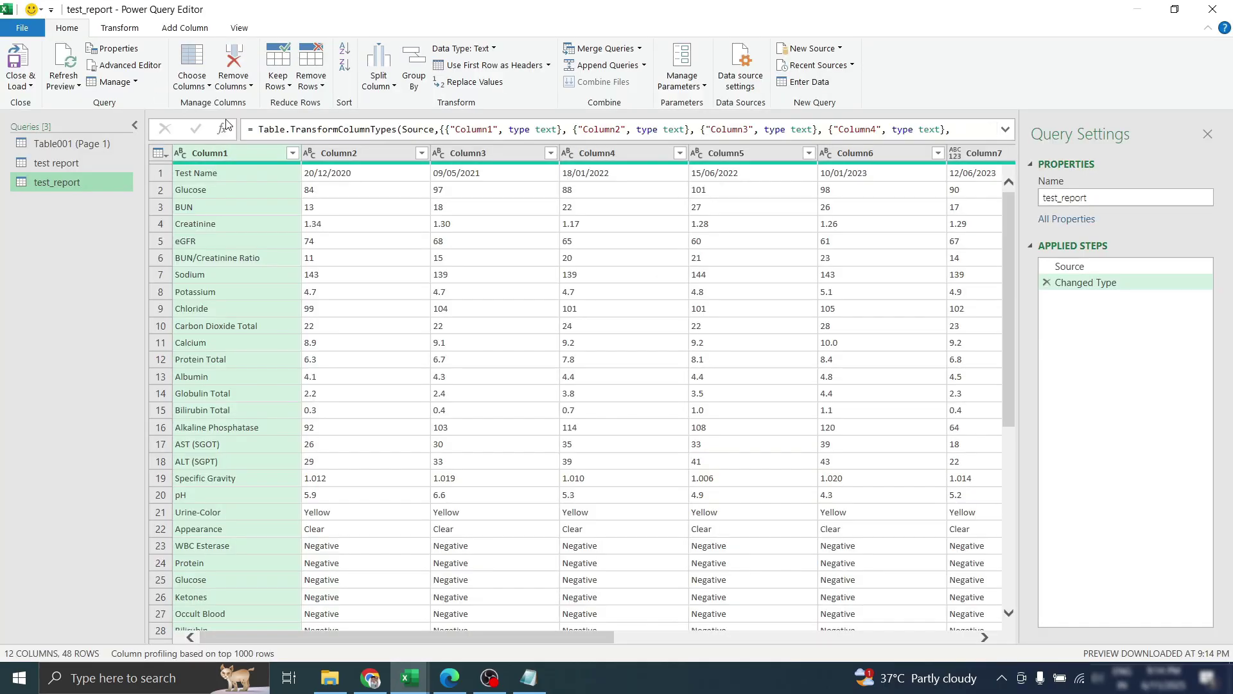
{"action": "left_click", "coordinate": [345, 174]}
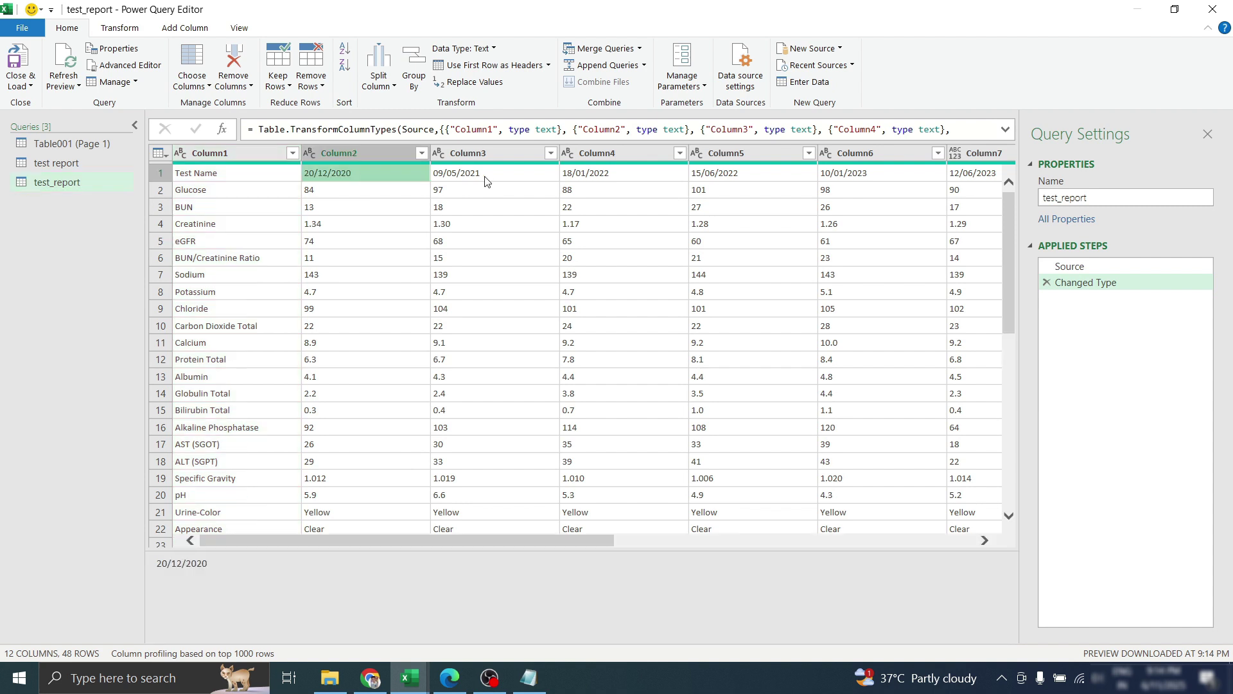
{"action": "left_click", "coordinate": [524, 180]}
{"action": "left_click", "coordinate": [244, 173]}
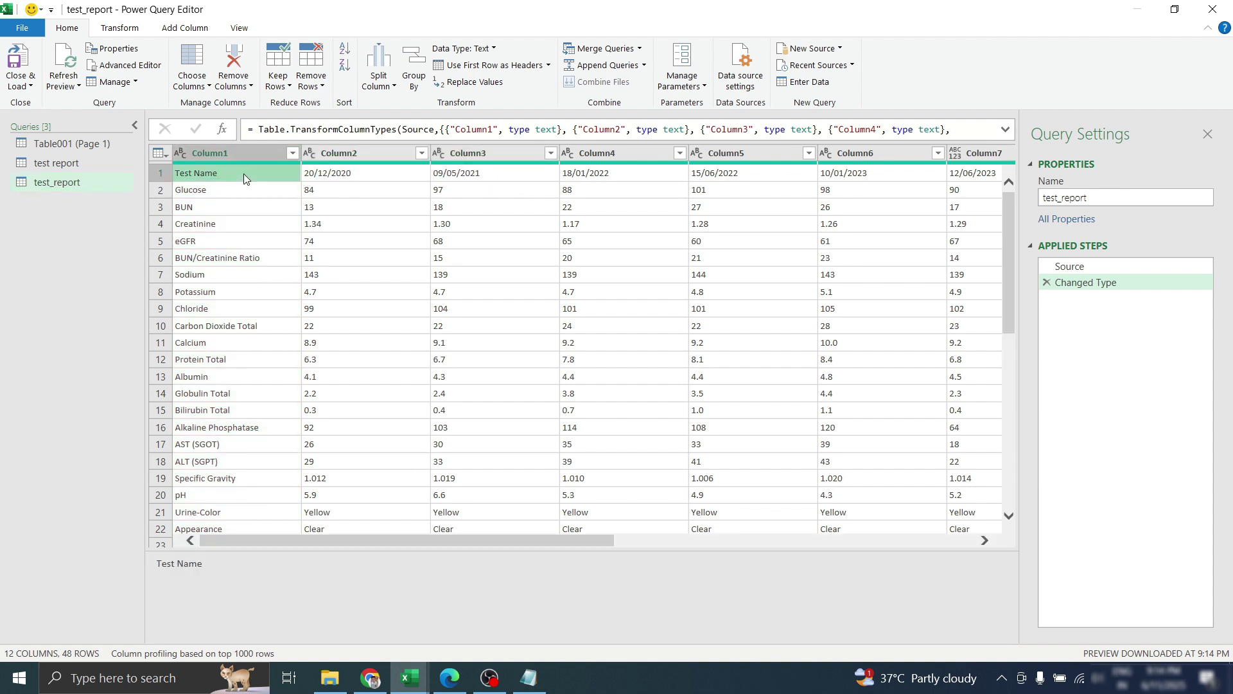
{"action": "left_click", "coordinate": [471, 66]}
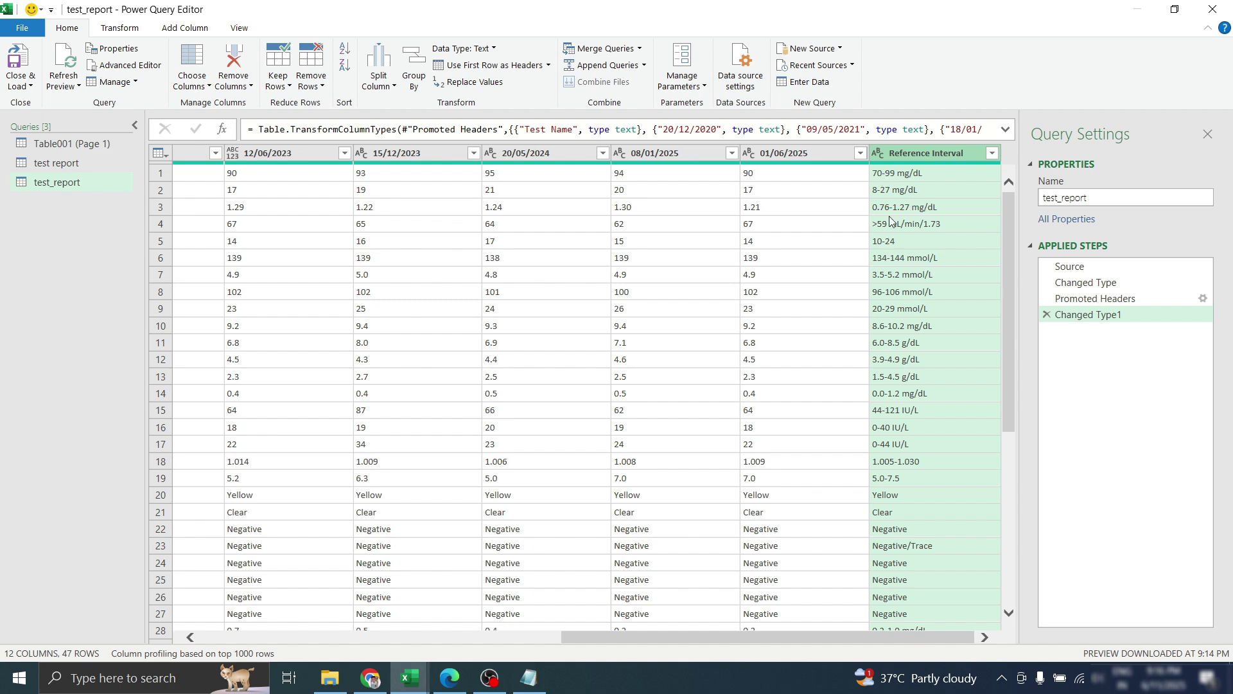
Add a column extracting the text before the "-" delimiter from Reference Interval, and check its values through the last row
{"action": "left_click", "coordinate": [898, 180]}
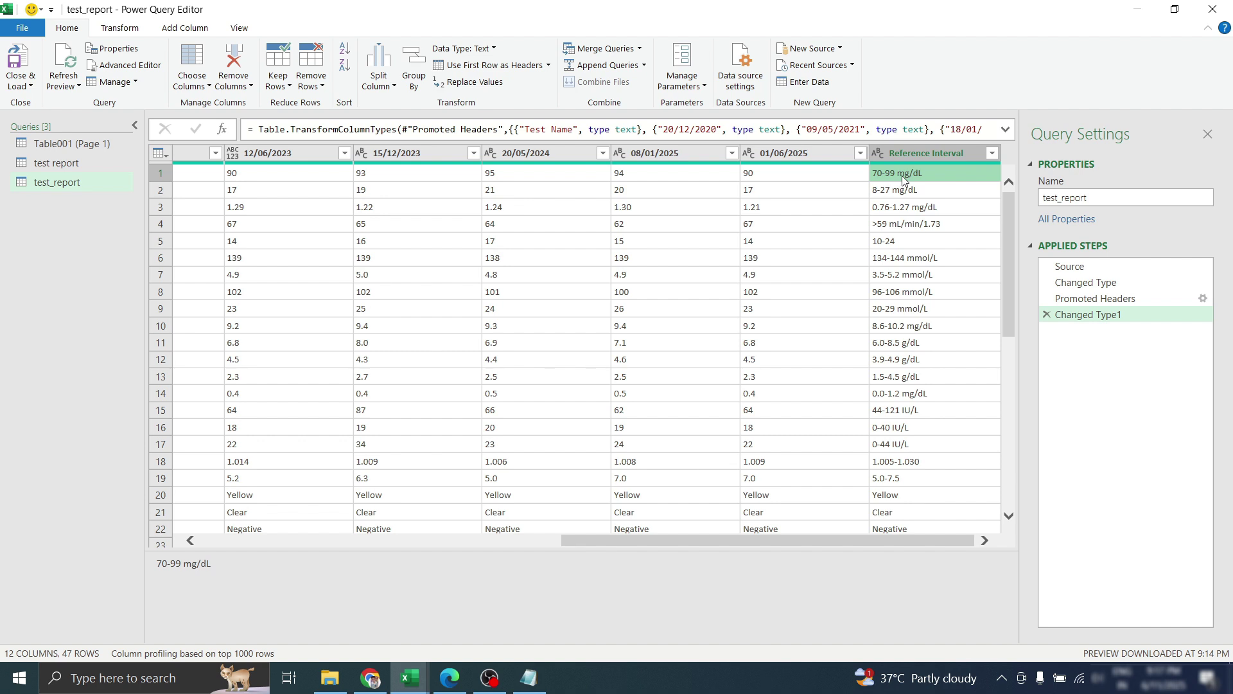
{"action": "left_click", "coordinate": [915, 155]}
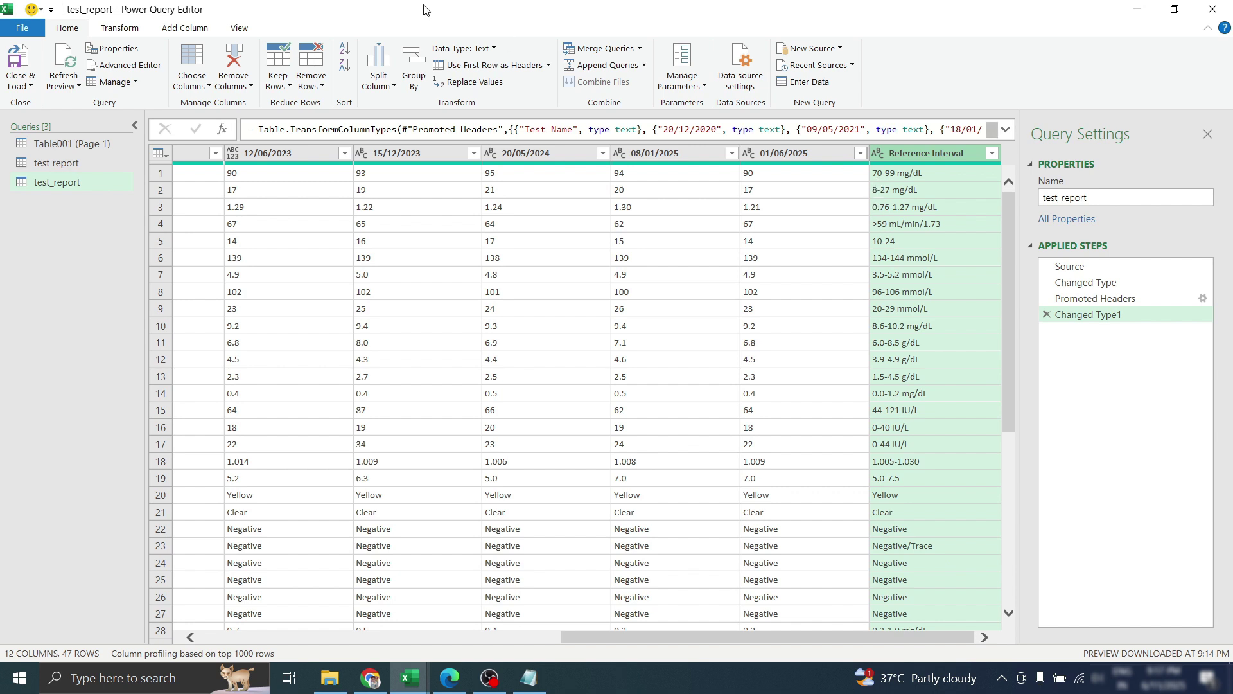
{"action": "left_click", "coordinate": [181, 29]}
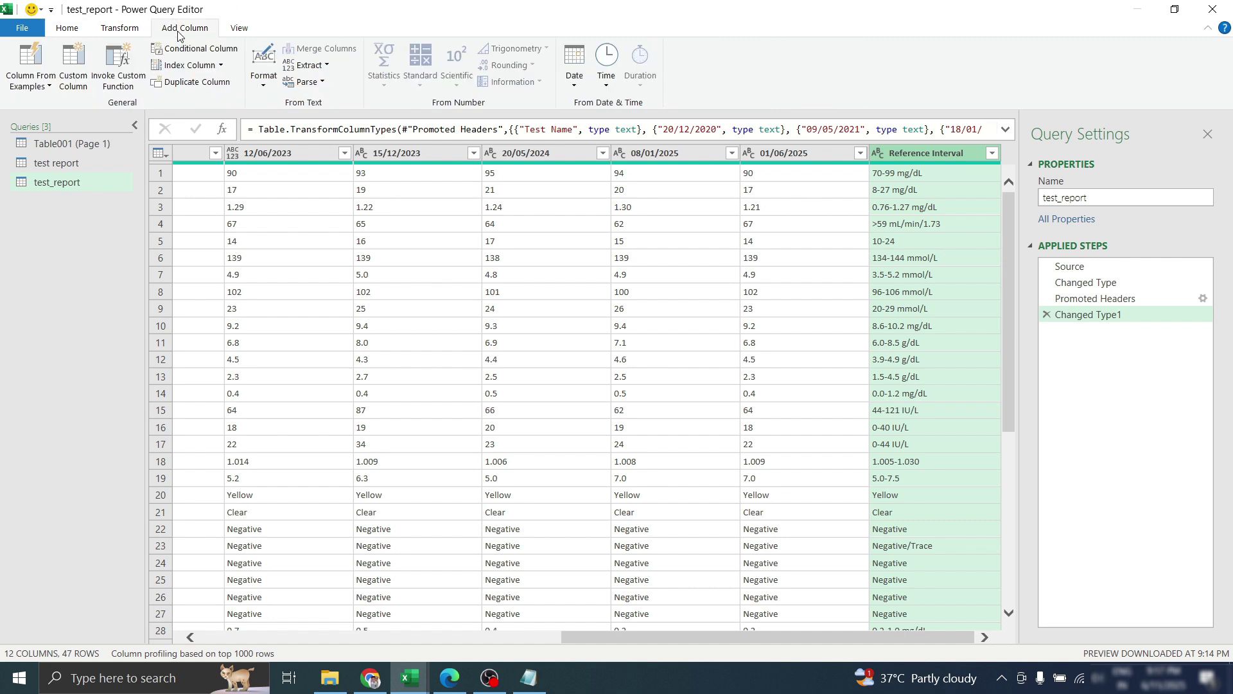
{"action": "left_click", "coordinate": [315, 68]}
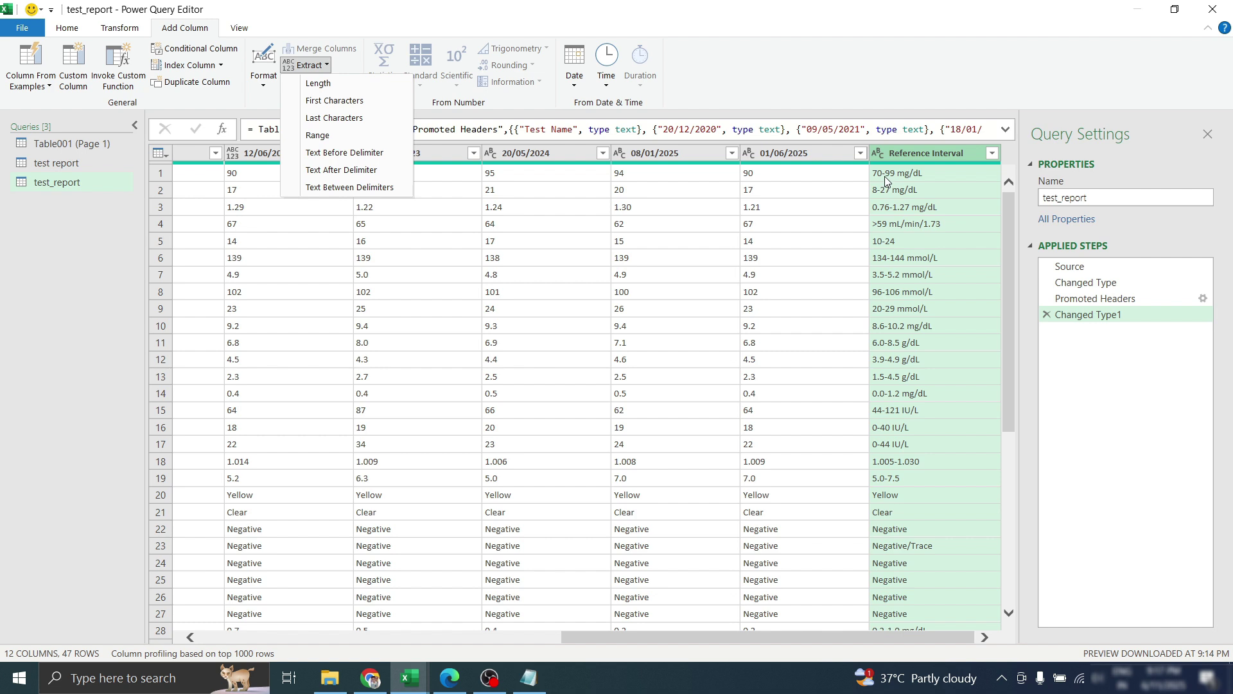
{"action": "left_click", "coordinate": [327, 154]}
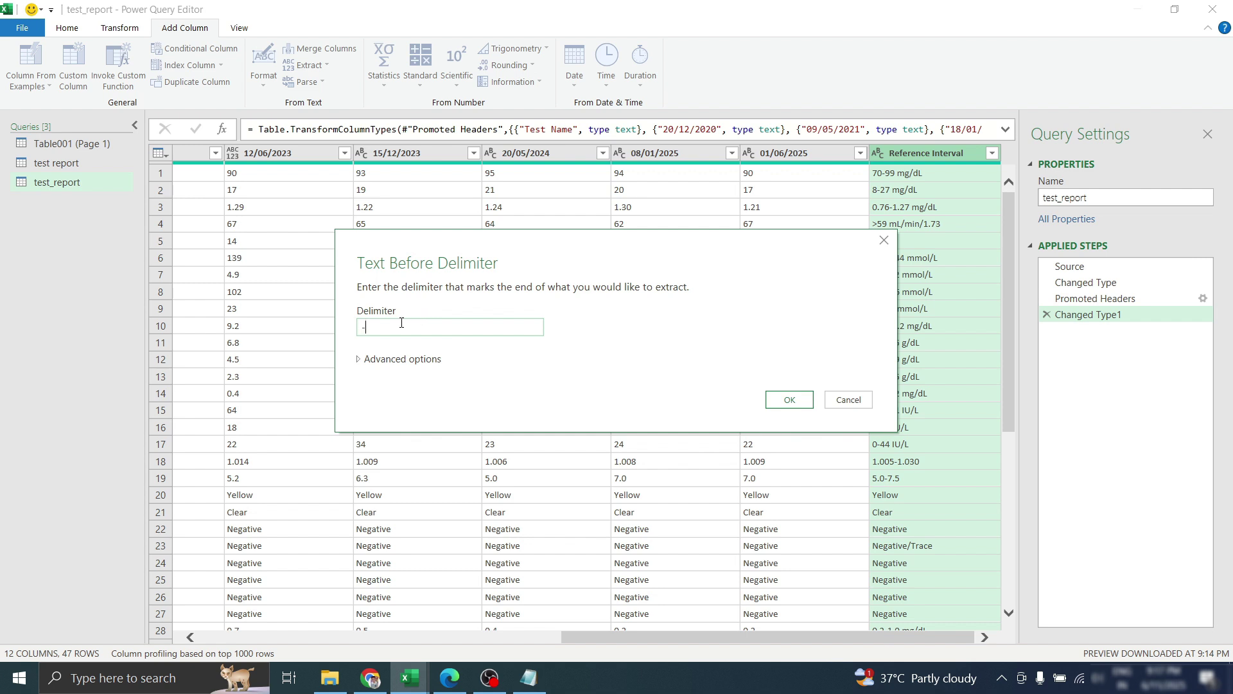
{"action": "left_click", "coordinate": [790, 400]}
{"action": "scroll", "coordinate": [925, 398], "scroll_direction": "down", "scroll_amount": 8}
{"action": "left_click", "coordinate": [925, 390]}
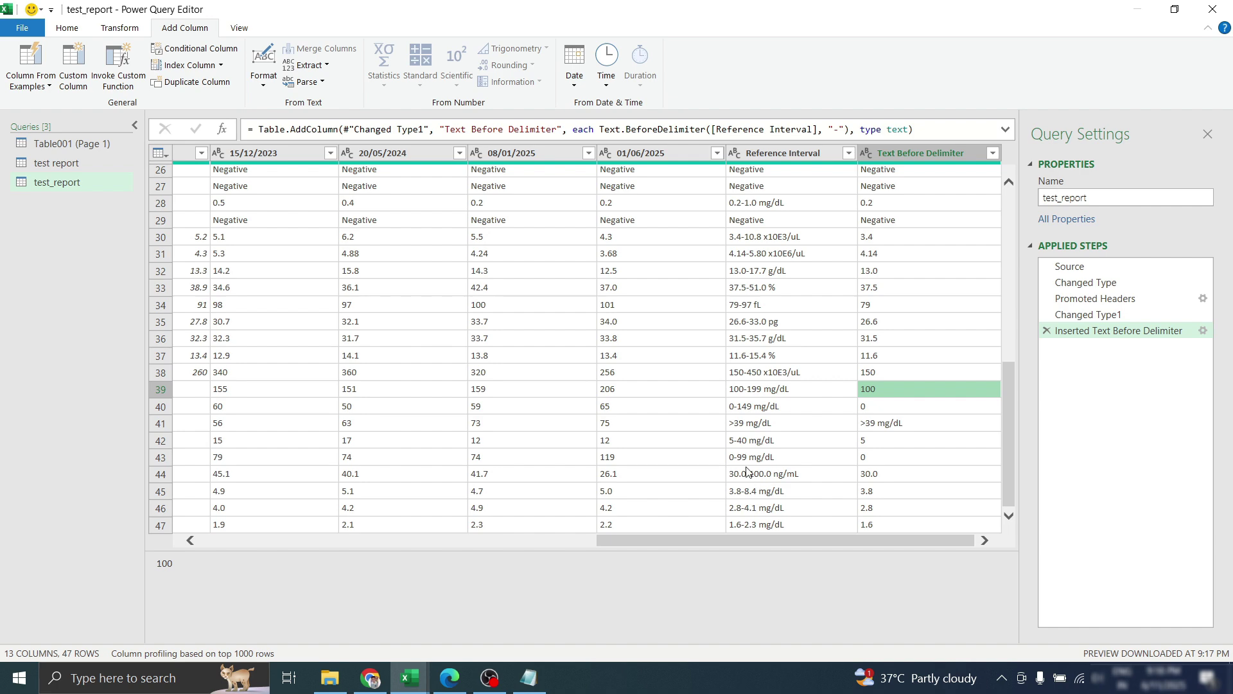
{"action": "scroll", "coordinate": [890, 499], "scroll_direction": "up", "scroll_amount": 8}
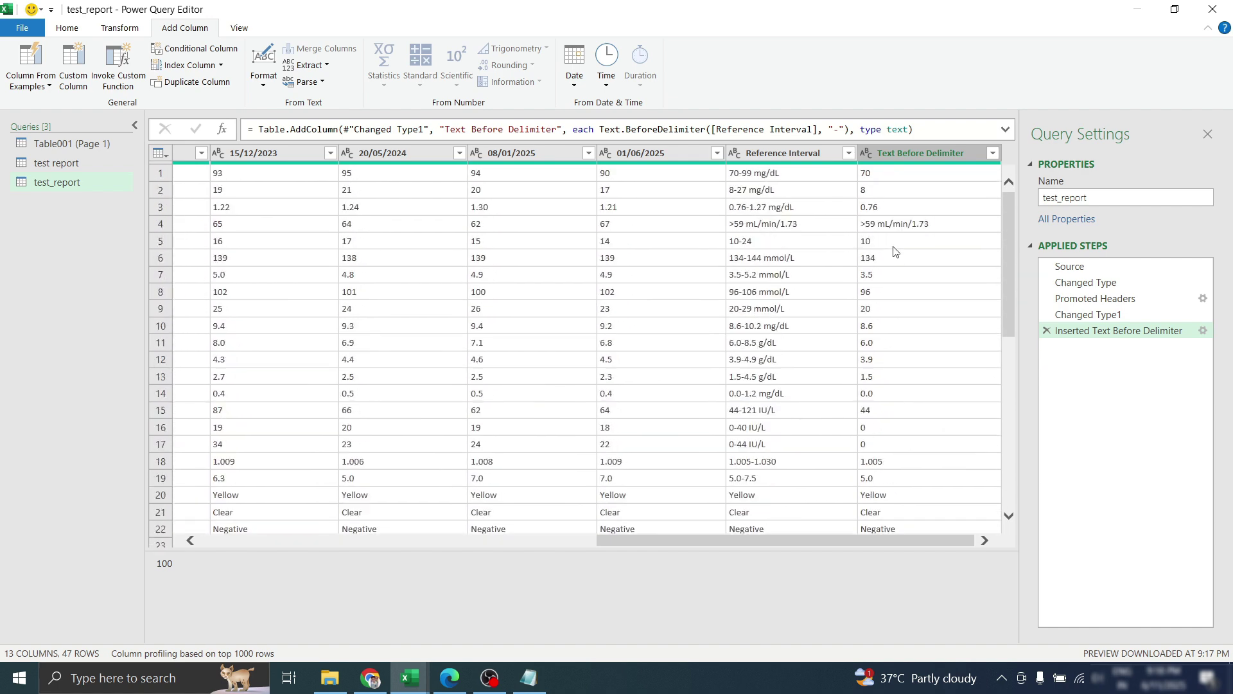
Rename the Text Before Delimiter column to "Min reference value"
{"action": "double_click", "coordinate": [905, 154]}
{"action": "left_click", "coordinate": [904, 155]}
{"action": "double_click", "coordinate": [904, 155]}
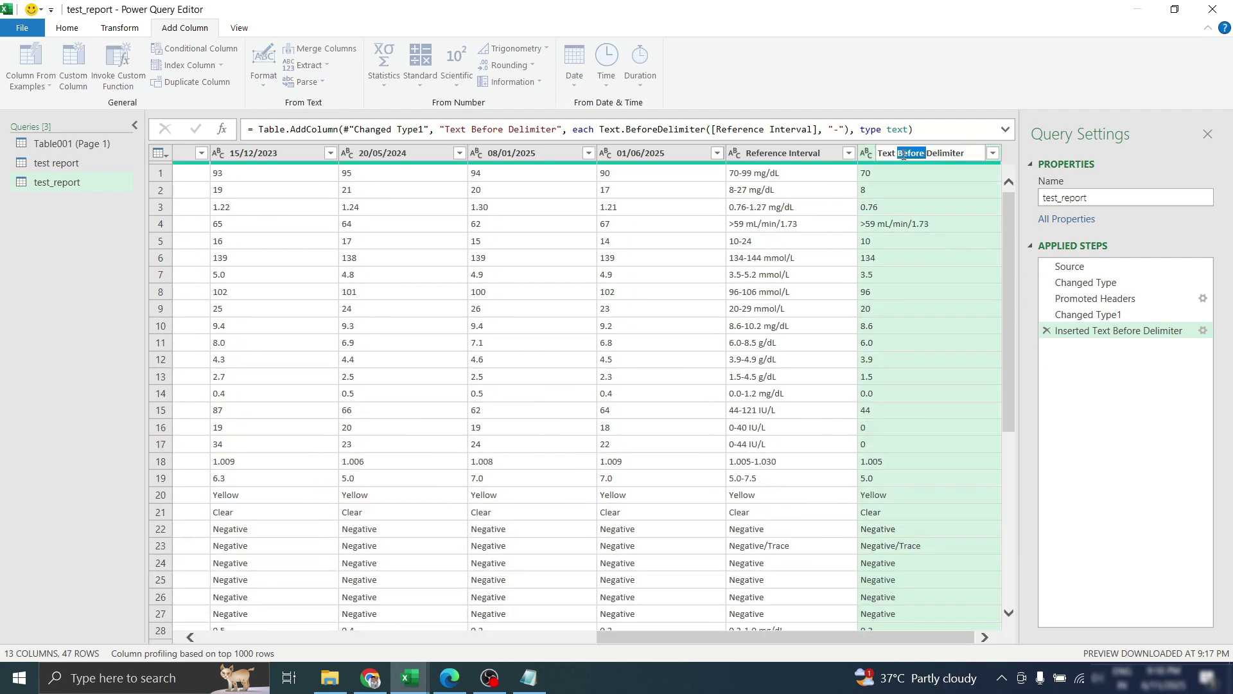
{"action": "key", "text": "ctrl+a"}
{"action": "type", "text": "Min reference value"}
{"action": "left_click", "coordinate": [754, 206]}
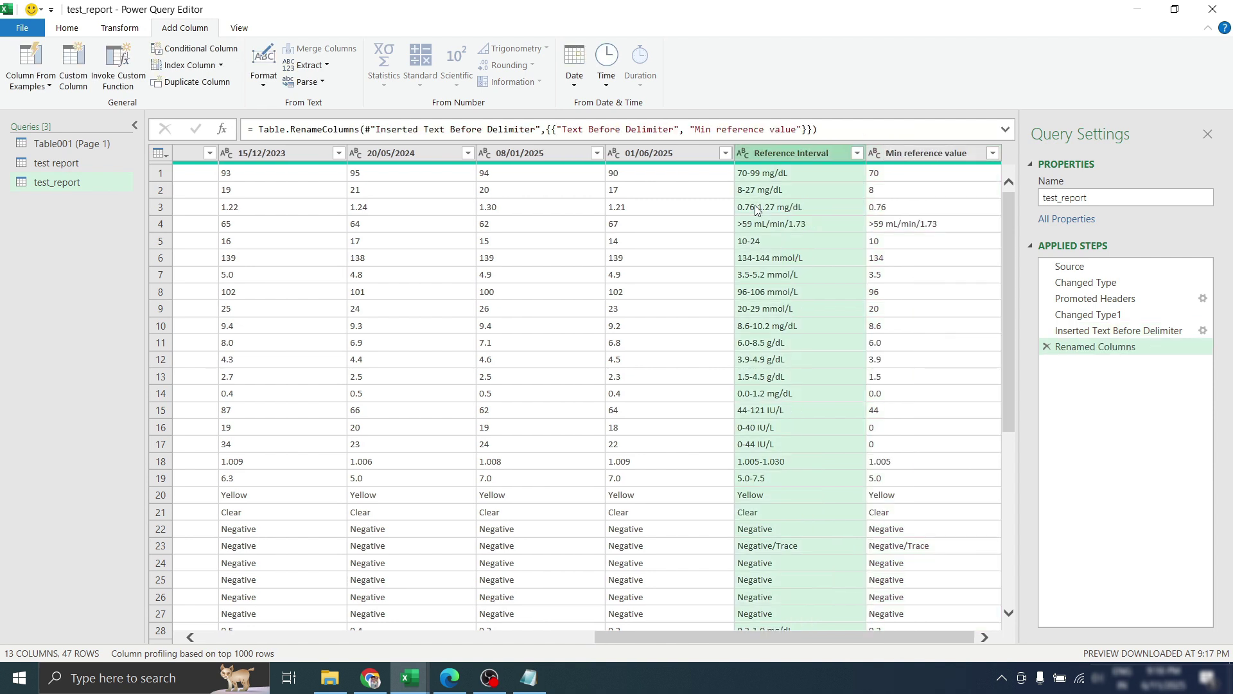
Add a column extracting the text between a "-" start delimiter and a space end delimiter from Reference Interval
{"action": "left_click", "coordinate": [915, 149]}
{"action": "left_click", "coordinate": [792, 150]}
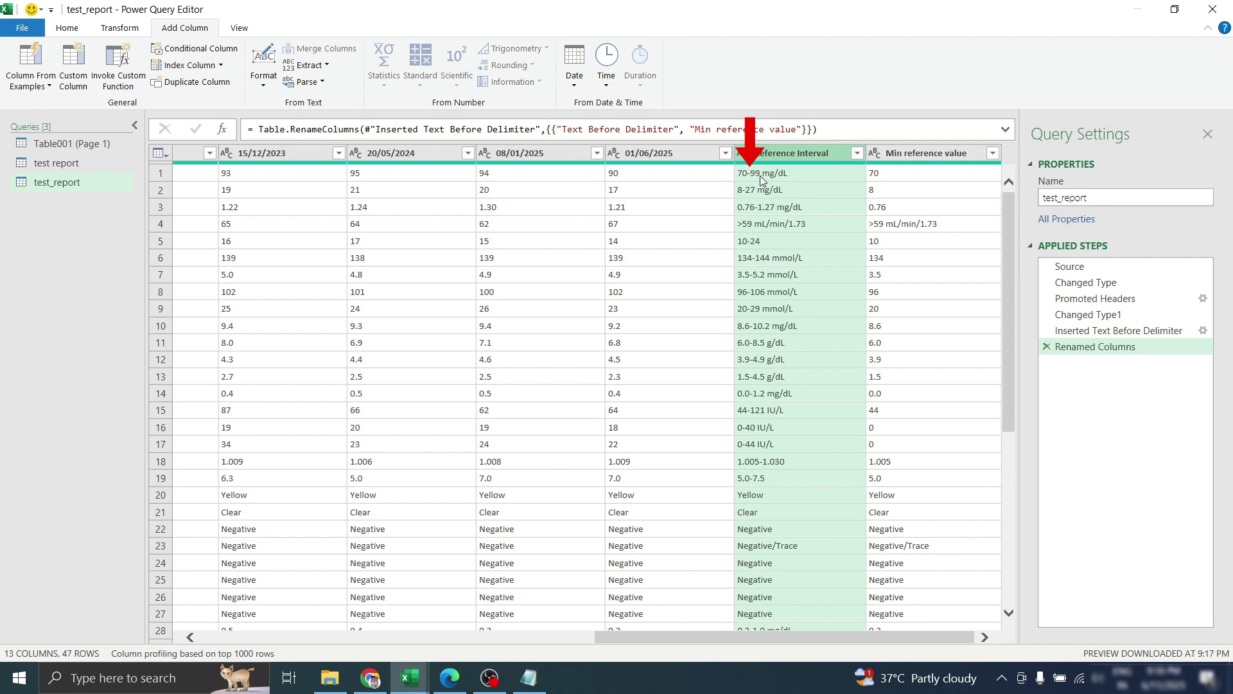
{"action": "left_click", "coordinate": [308, 65]}
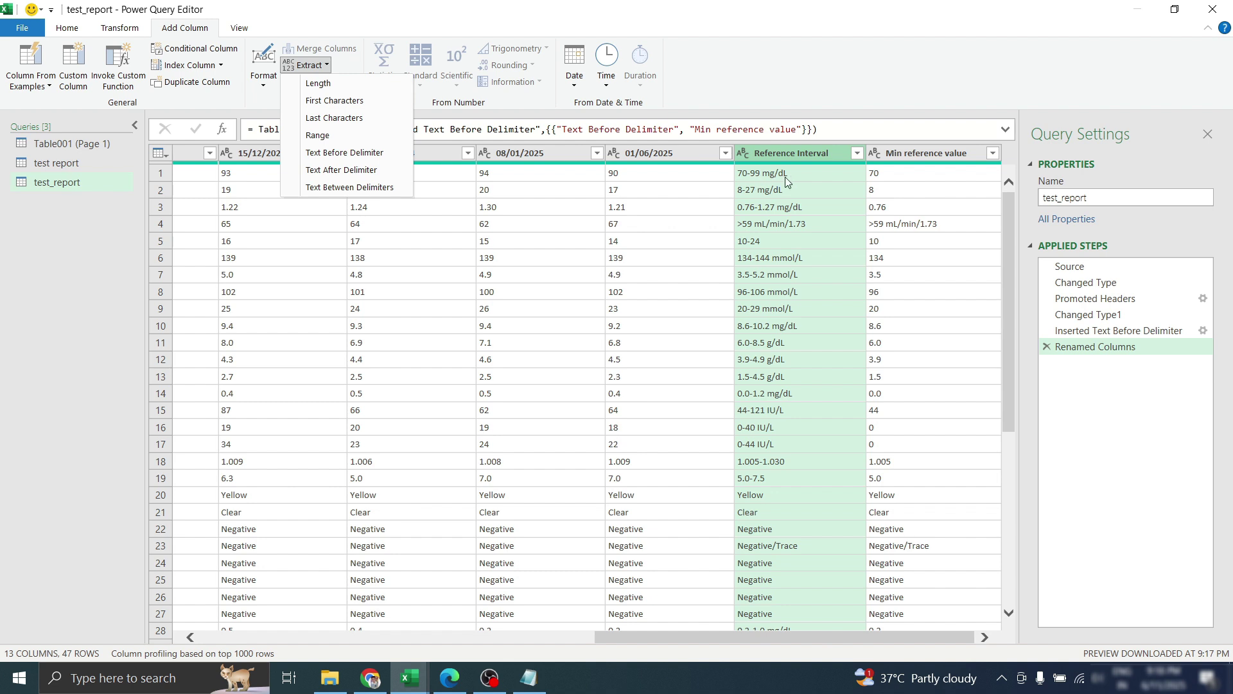
{"action": "left_click", "coordinate": [750, 174]}
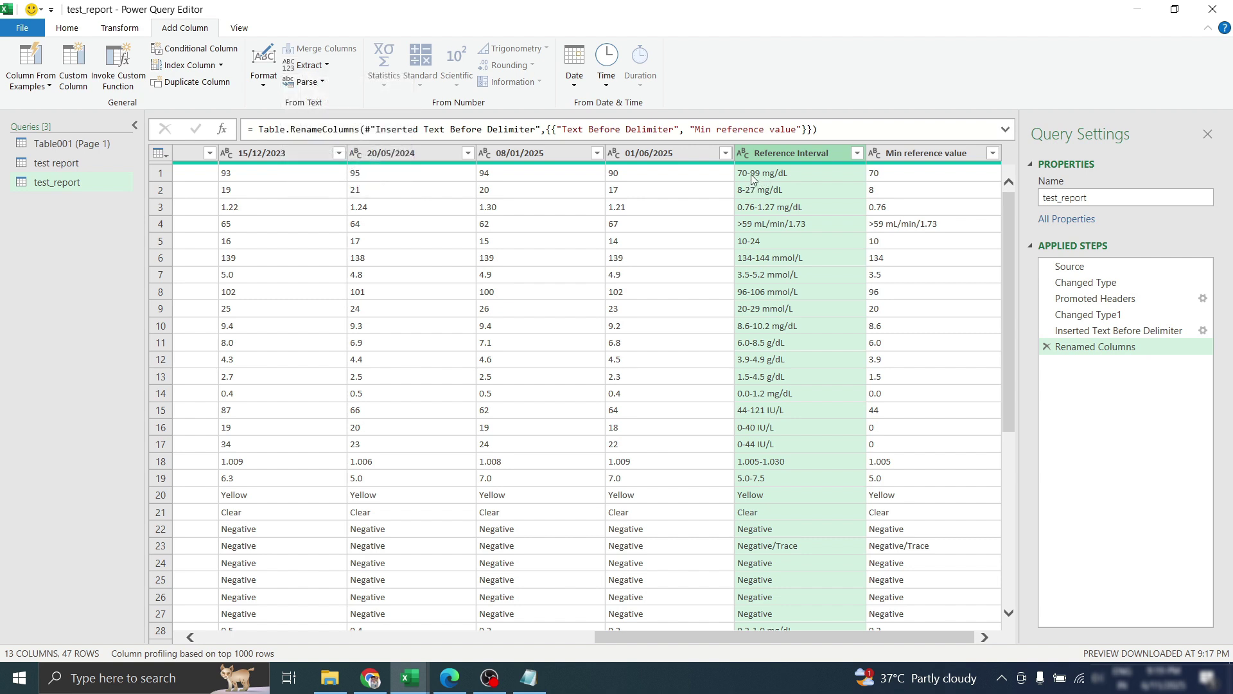
{"action": "left_click", "coordinate": [770, 188]}
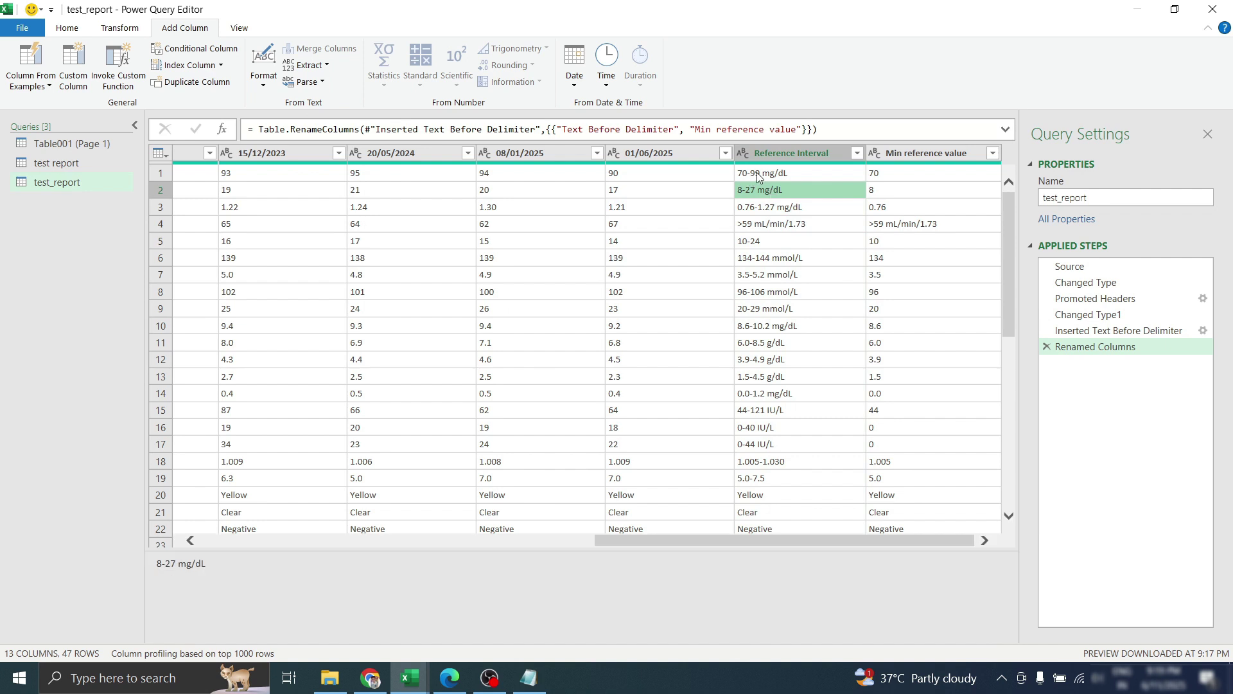
{"action": "left_click", "coordinate": [761, 173]}
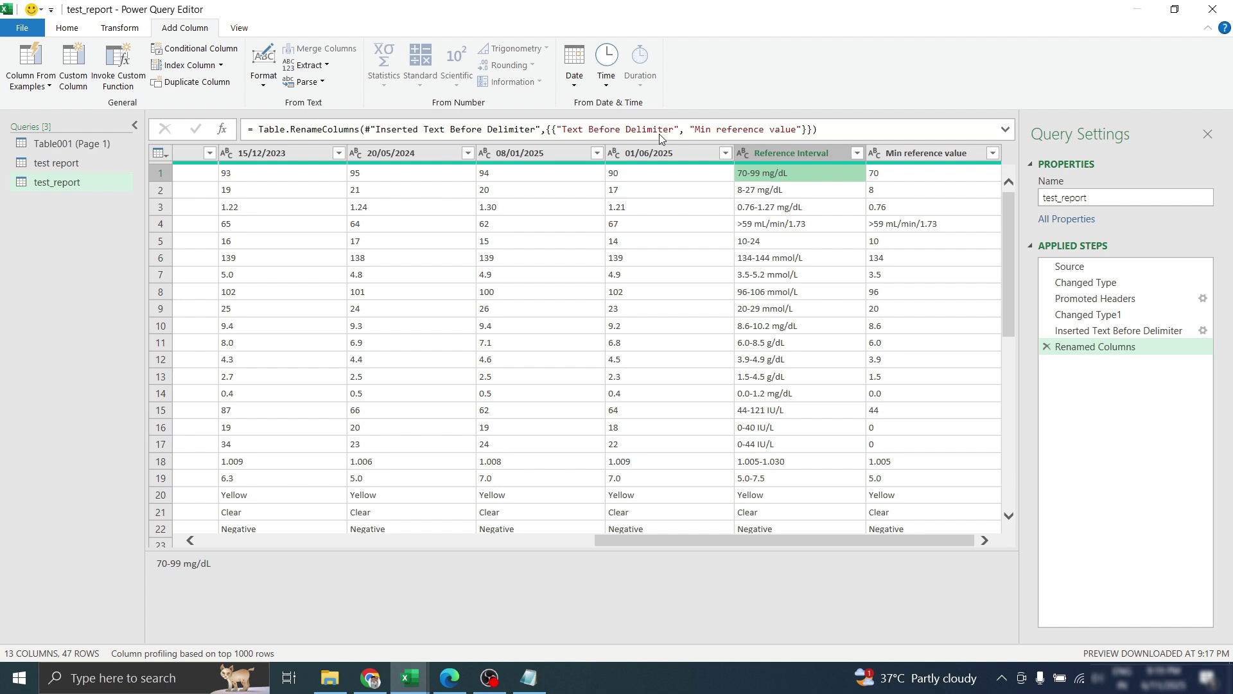
{"action": "left_click", "coordinate": [322, 67]}
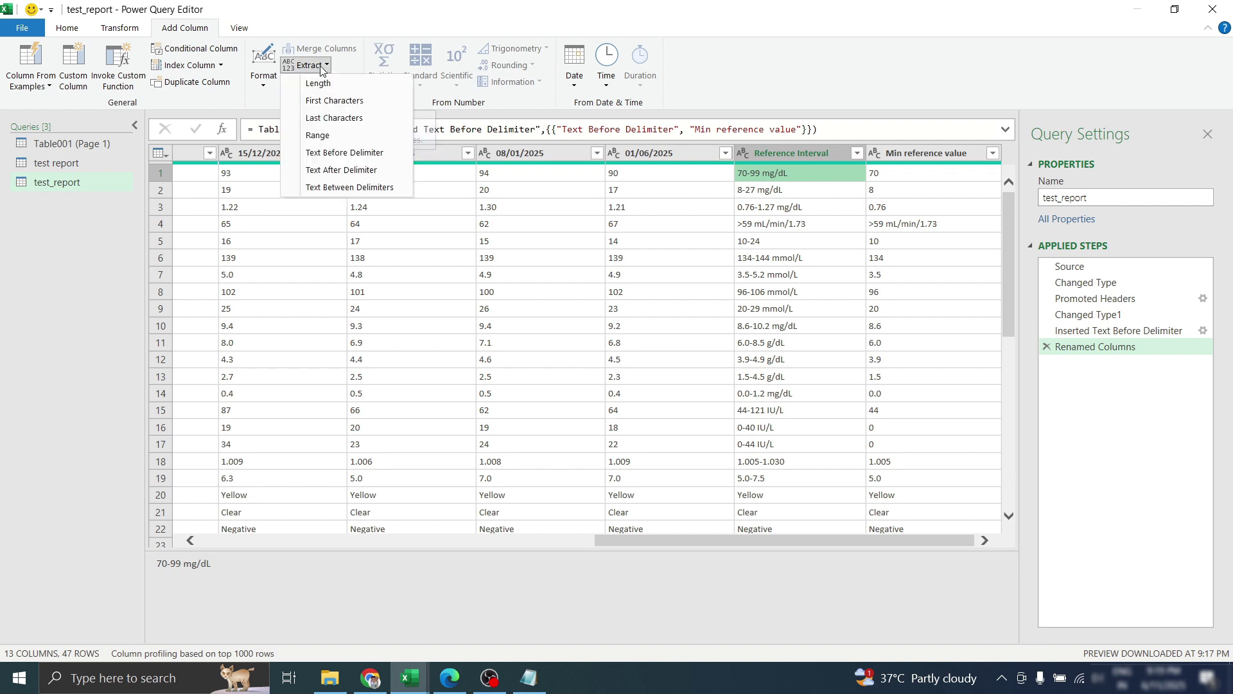
{"action": "left_click", "coordinate": [311, 187]}
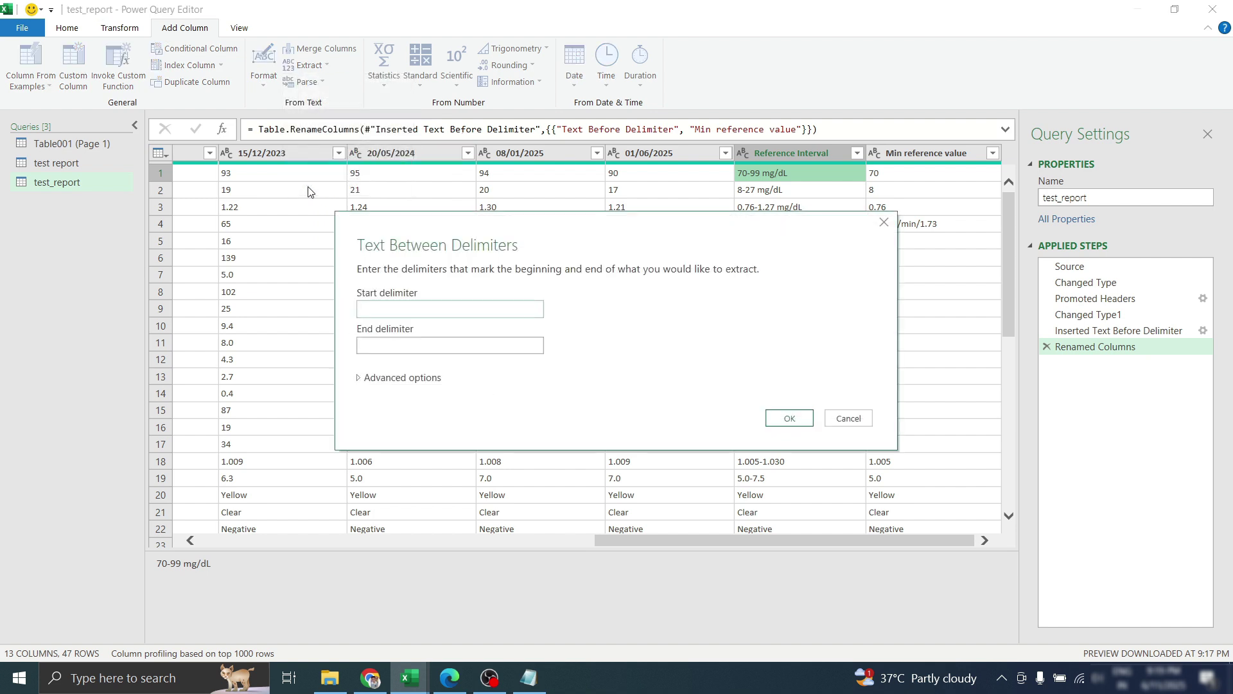
{"action": "left_click", "coordinate": [427, 308]}
{"action": "left_click", "coordinate": [382, 343]}
{"action": "left_click", "coordinate": [787, 417]}
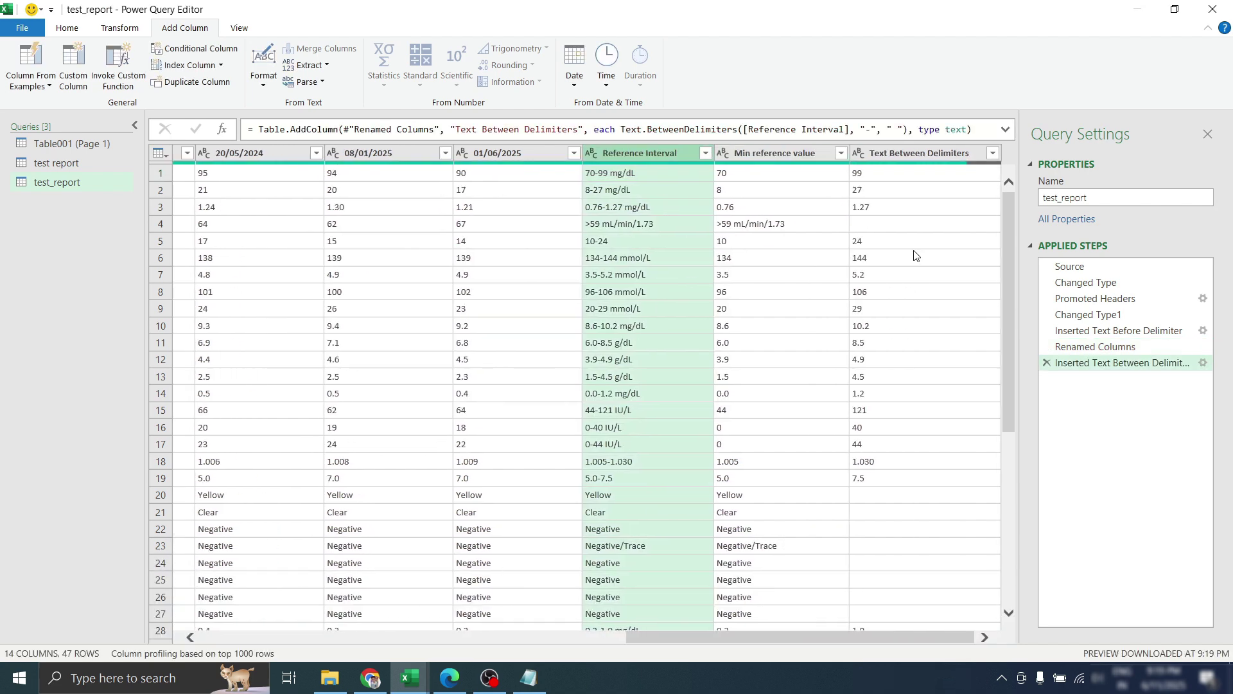
Check the Text Between Delimiters values against Reference Interval, and rename the column to "max reference interval"
{"action": "left_click", "coordinate": [897, 173]}
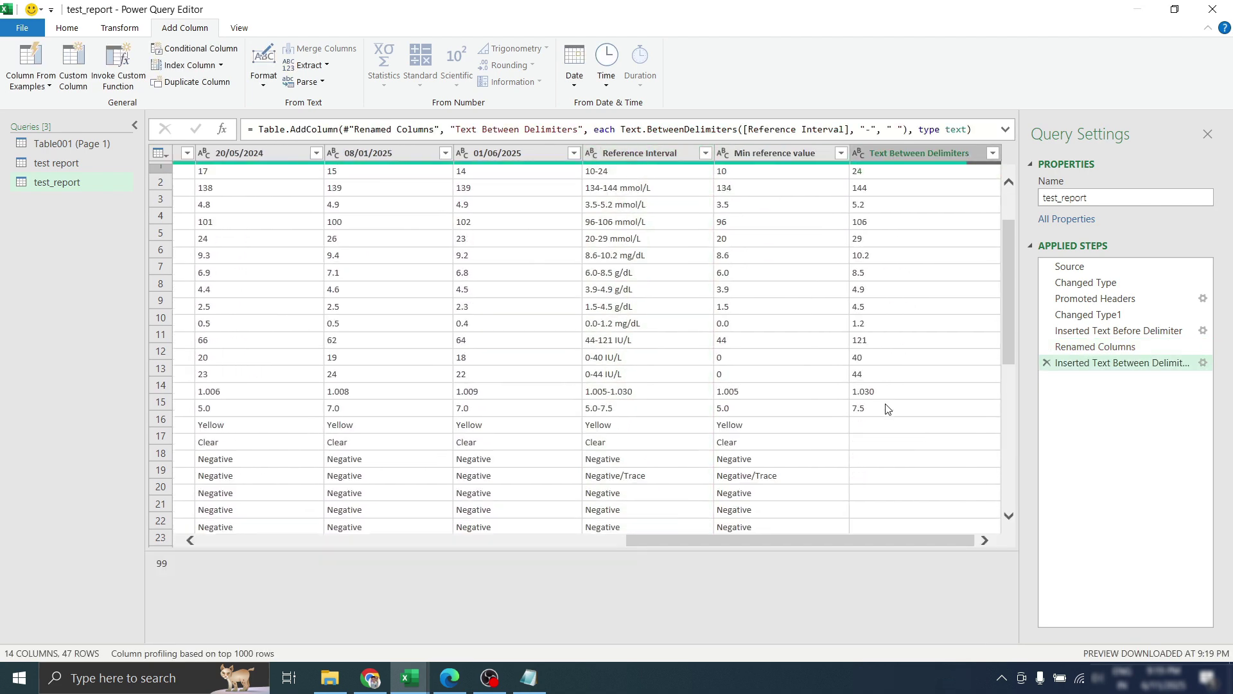
{"action": "scroll", "coordinate": [887, 409], "scroll_direction": "down", "scroll_amount": 6}
{"action": "left_click", "coordinate": [868, 403]}
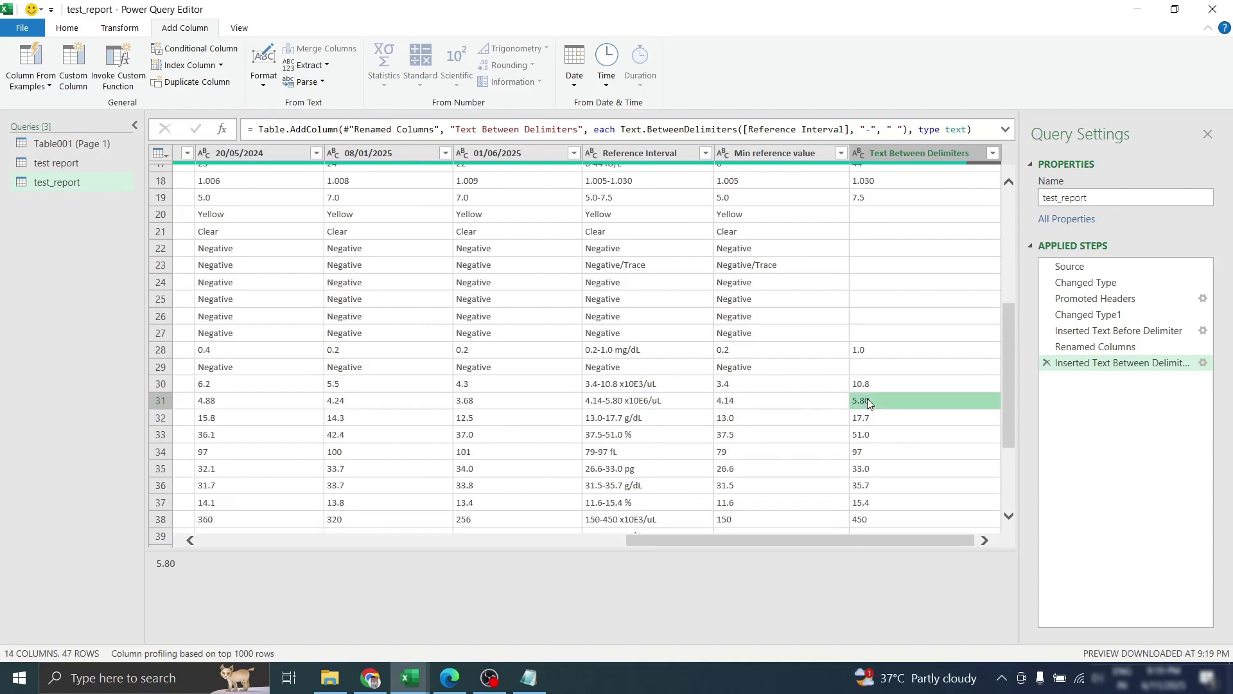
{"action": "left_click", "coordinate": [615, 404]}
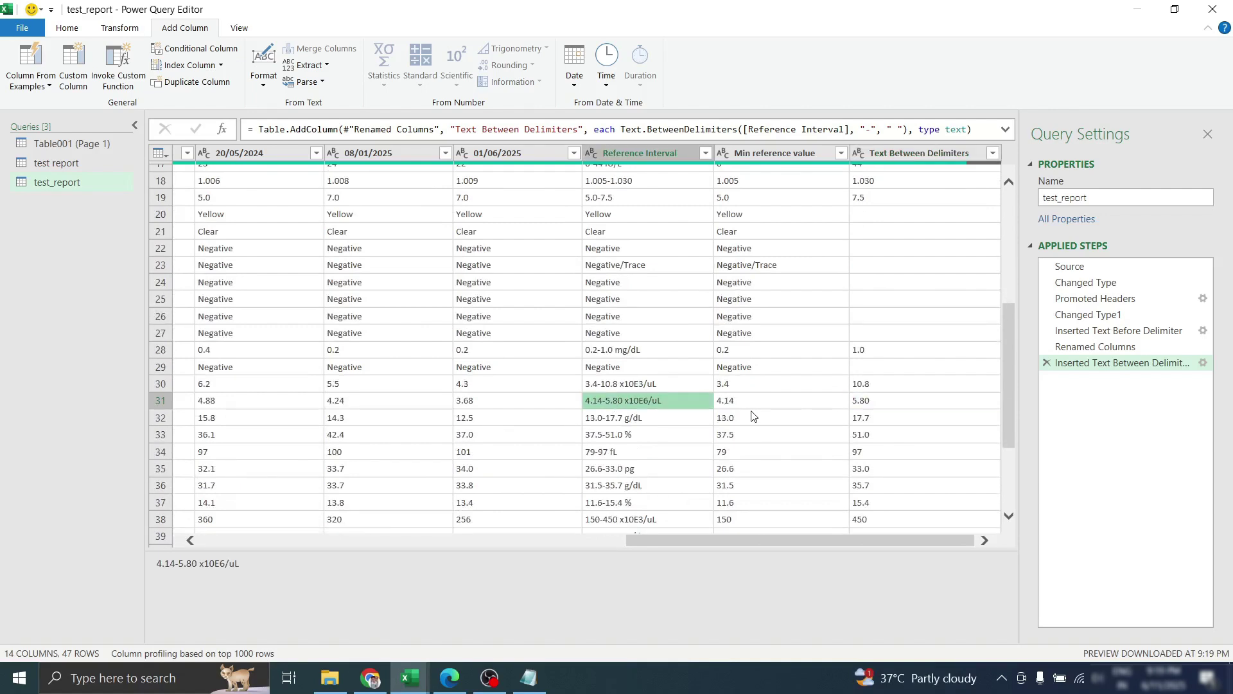
{"action": "left_click", "coordinate": [861, 421]}
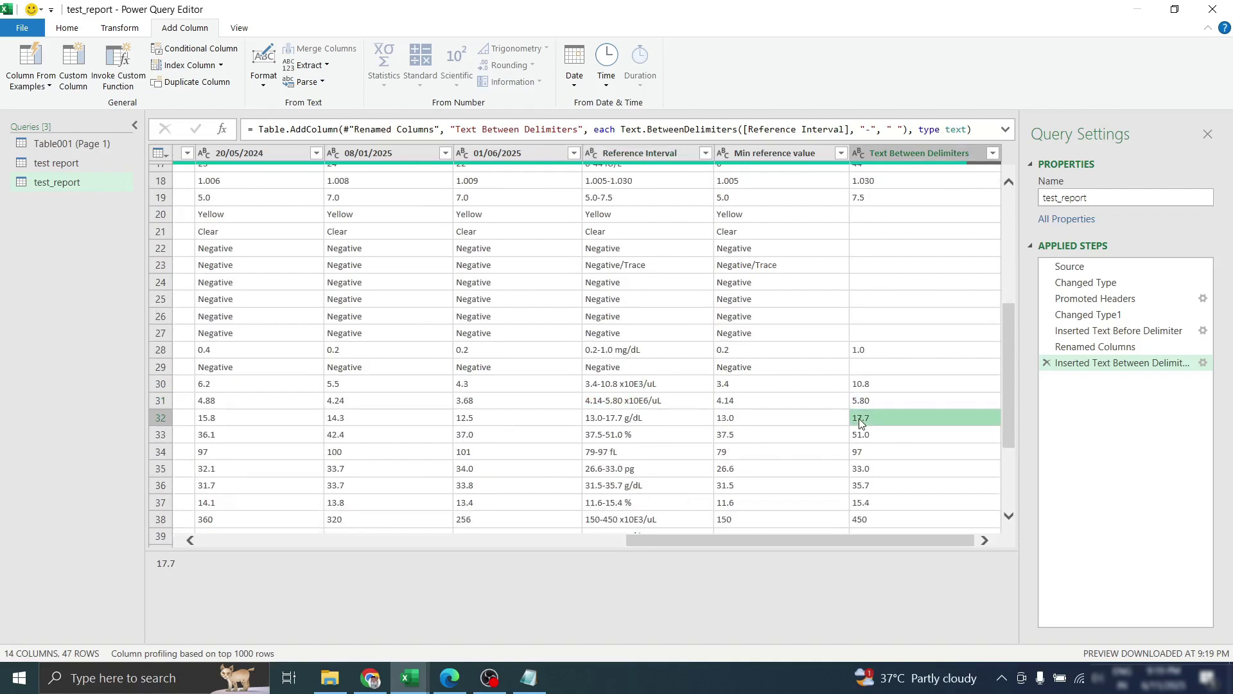
{"action": "left_click", "coordinate": [610, 420]}
{"action": "scroll", "coordinate": [898, 355], "scroll_direction": "up", "scroll_amount": 6}
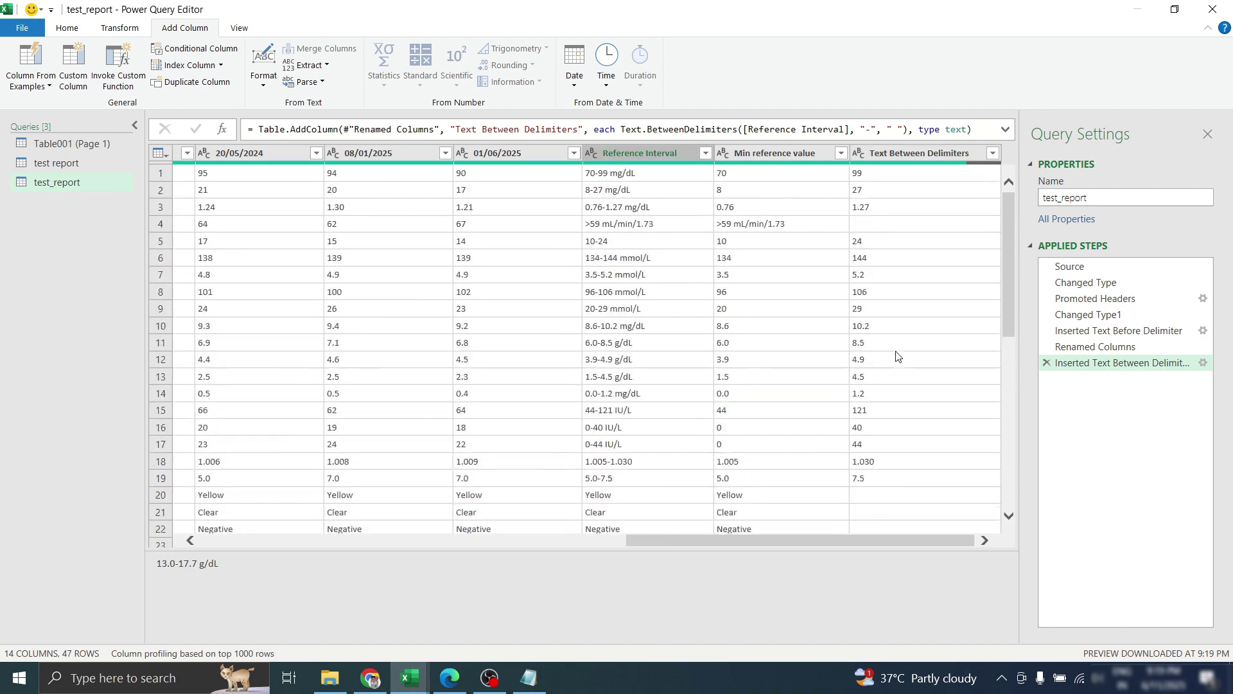
{"action": "double_click", "coordinate": [900, 157]}
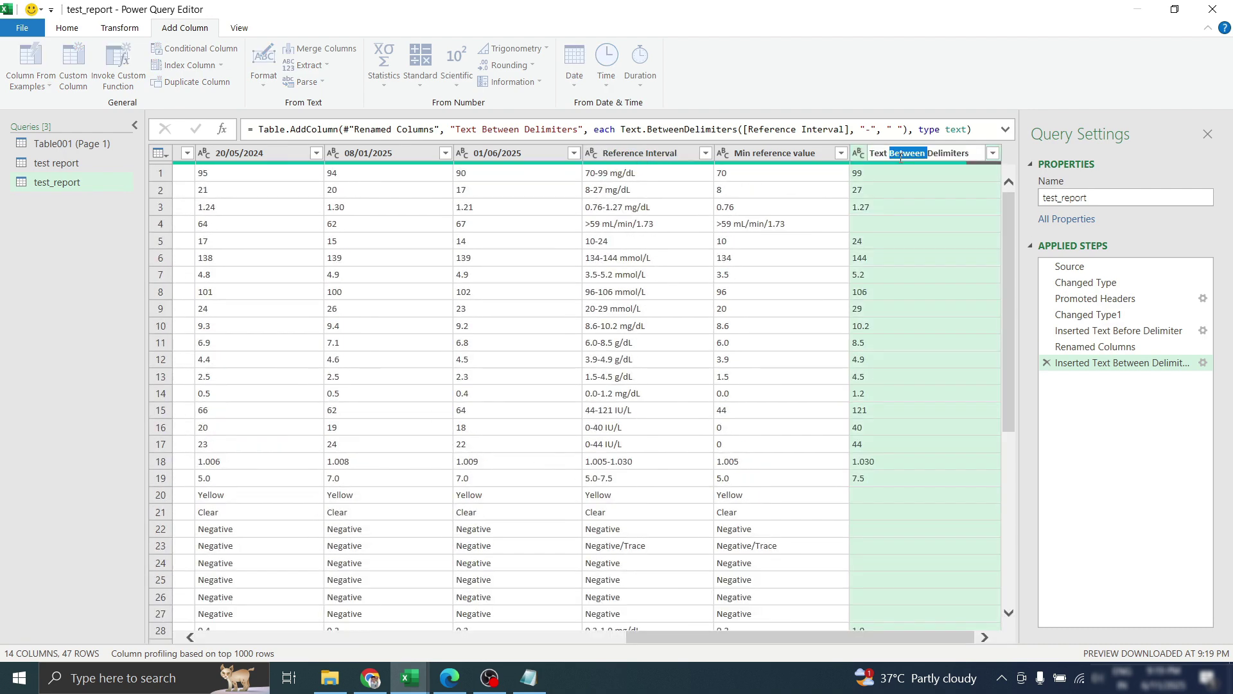
{"action": "type", "text": "max reference interval"}
{"action": "key", "text": "Return"}
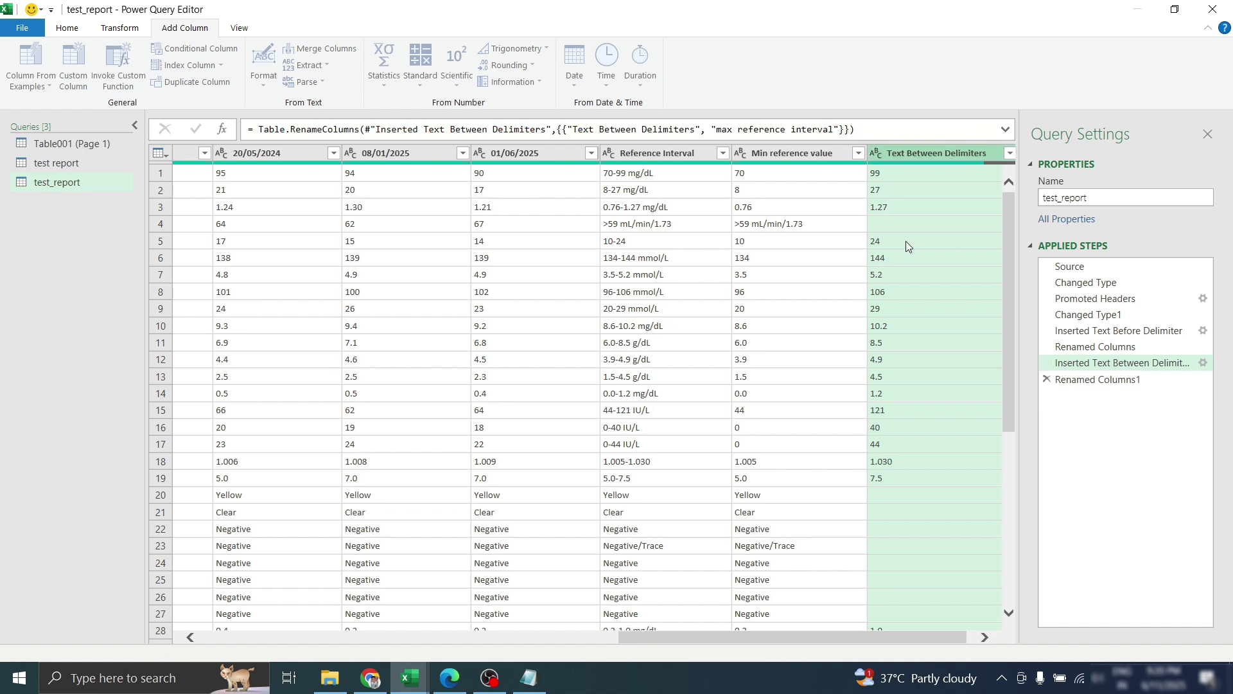
Compare the Reference Interval entries with the Min reference value and max reference interval columns, looking at the units that follow the ranges
{"action": "left_click", "coordinate": [852, 187]}
{"action": "left_click", "coordinate": [641, 153]}
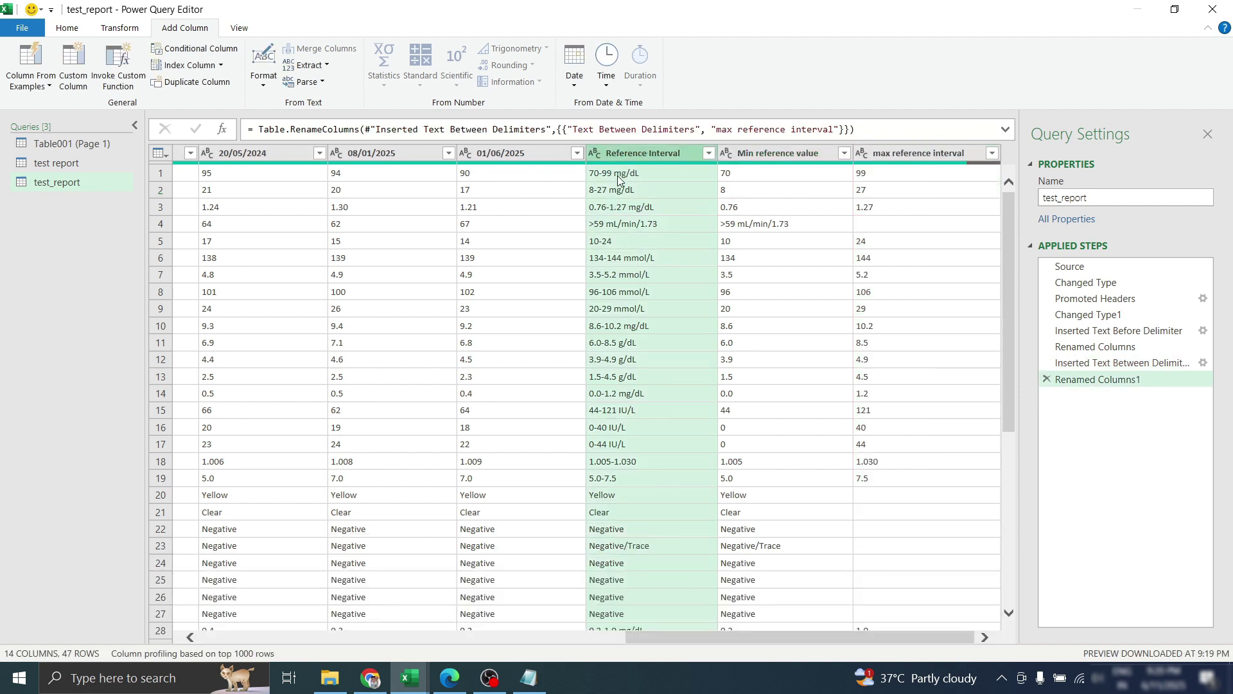
{"action": "left_click", "coordinate": [785, 153]}
{"action": "left_click", "coordinate": [904, 150]}
{"action": "left_click", "coordinate": [626, 157]}
{"action": "left_click", "coordinate": [619, 208]}
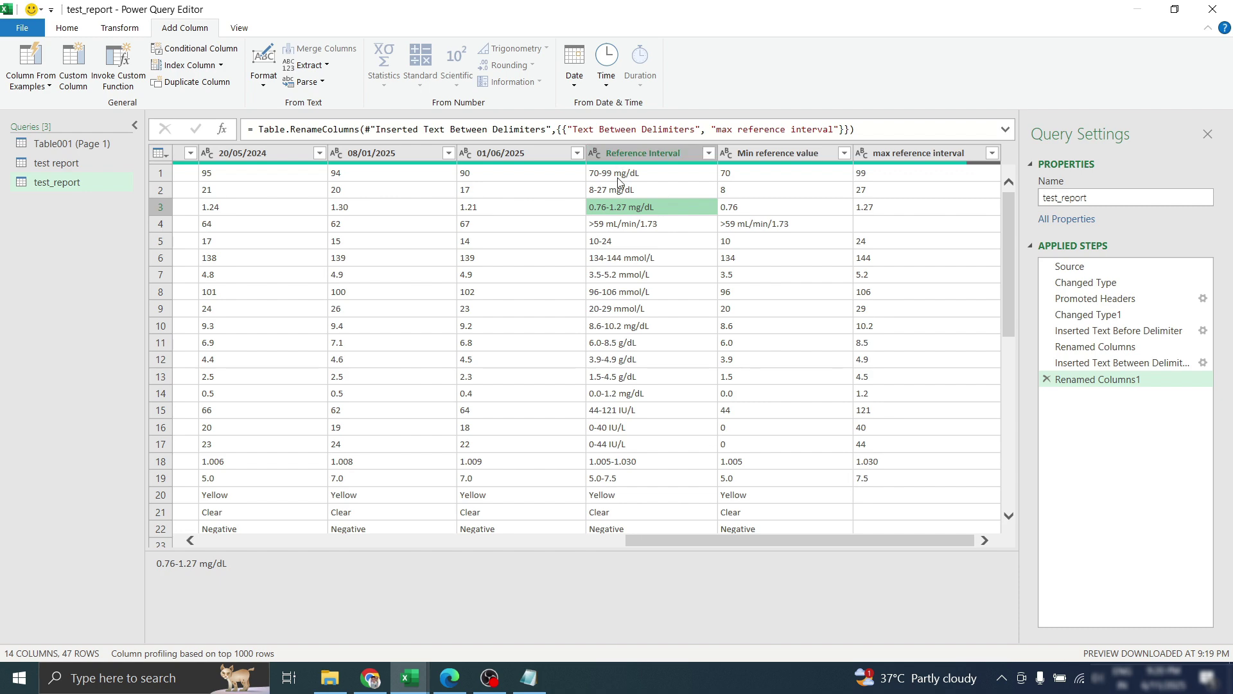
{"action": "left_click", "coordinate": [618, 178]}
{"action": "scroll", "coordinate": [628, 347], "scroll_direction": "down", "scroll_amount": 4}
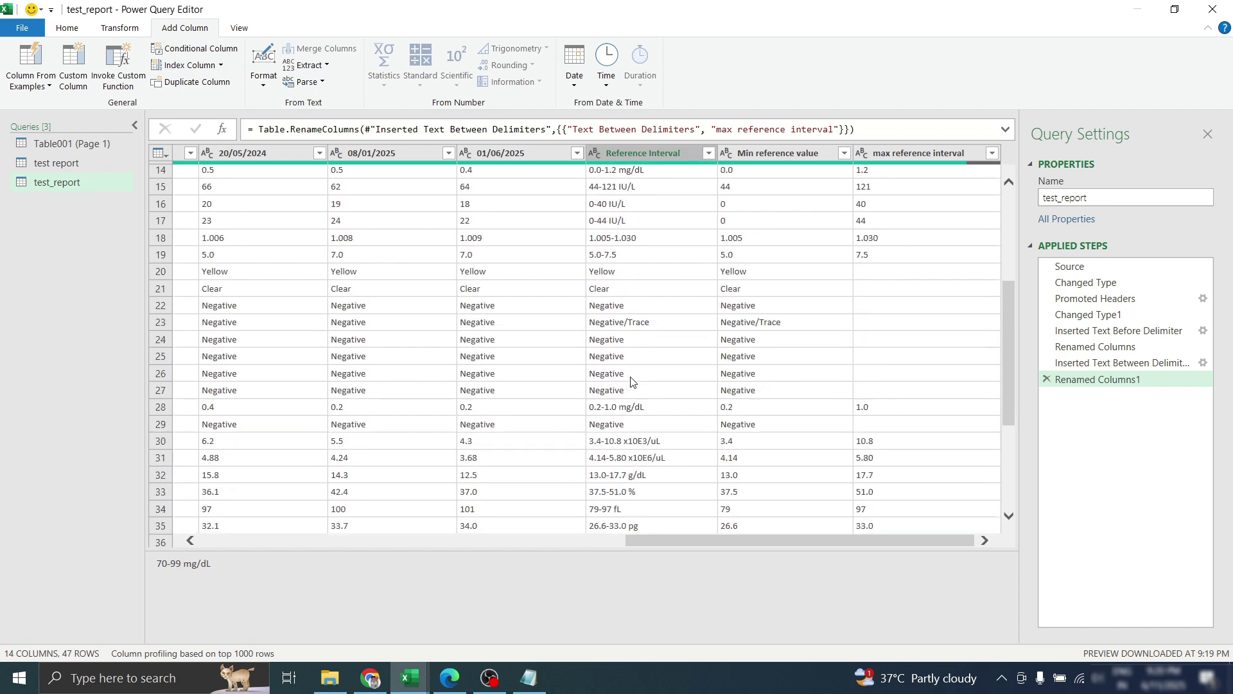
{"action": "scroll", "coordinate": [623, 308], "scroll_direction": "up", "scroll_amount": 4}
{"action": "left_click", "coordinate": [619, 261]}
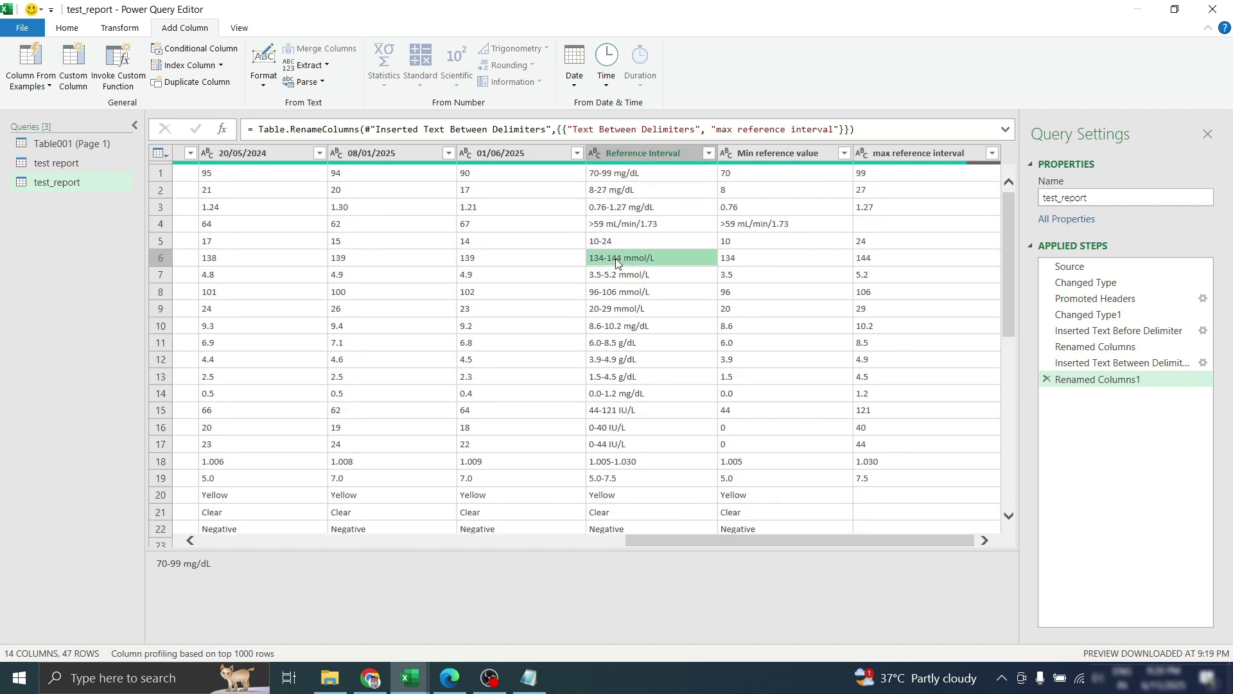
{"action": "left_click", "coordinate": [610, 197]}
{"action": "left_click", "coordinate": [612, 174]}
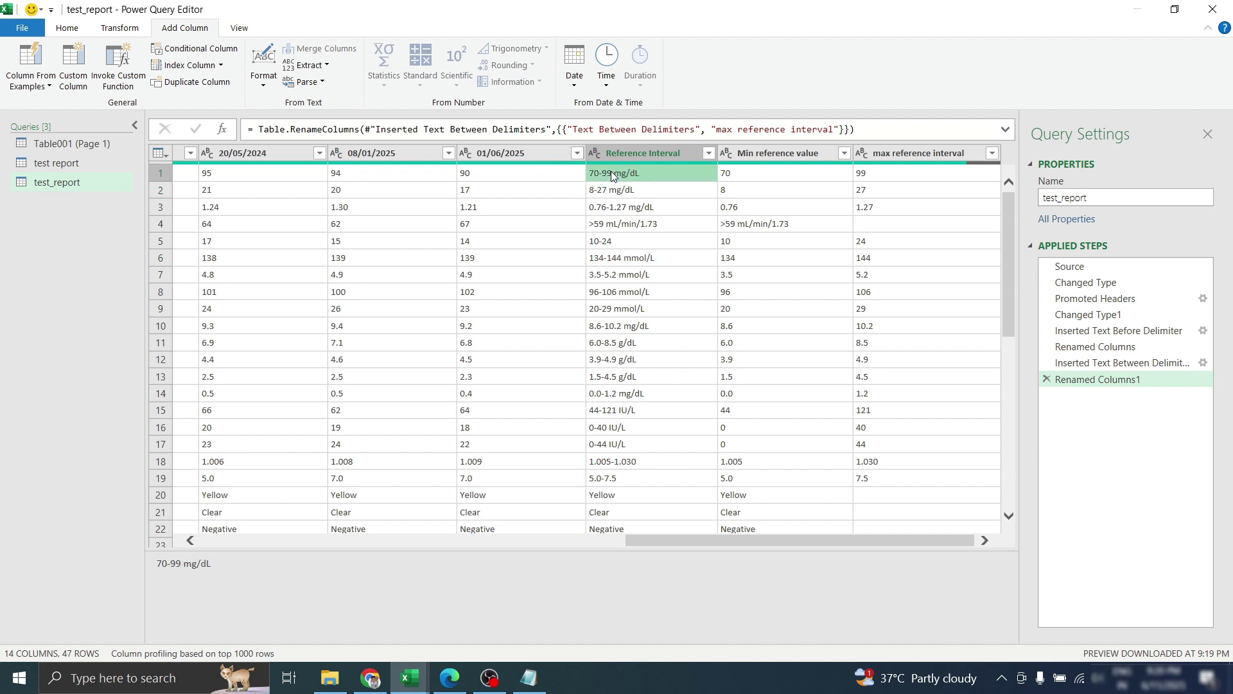
Add a column extracting the text after the space delimiter from Reference Interval, and rename it to "Unit"
{"action": "left_click", "coordinate": [623, 154]}
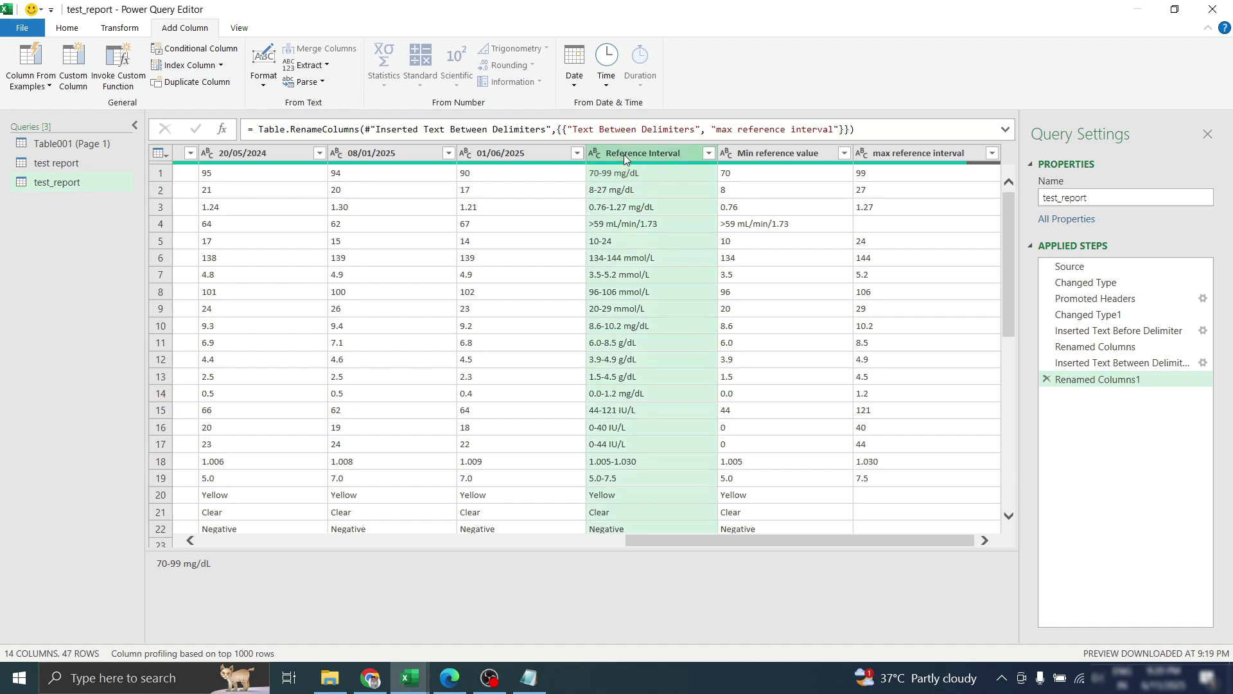
{"action": "left_click", "coordinate": [312, 66]}
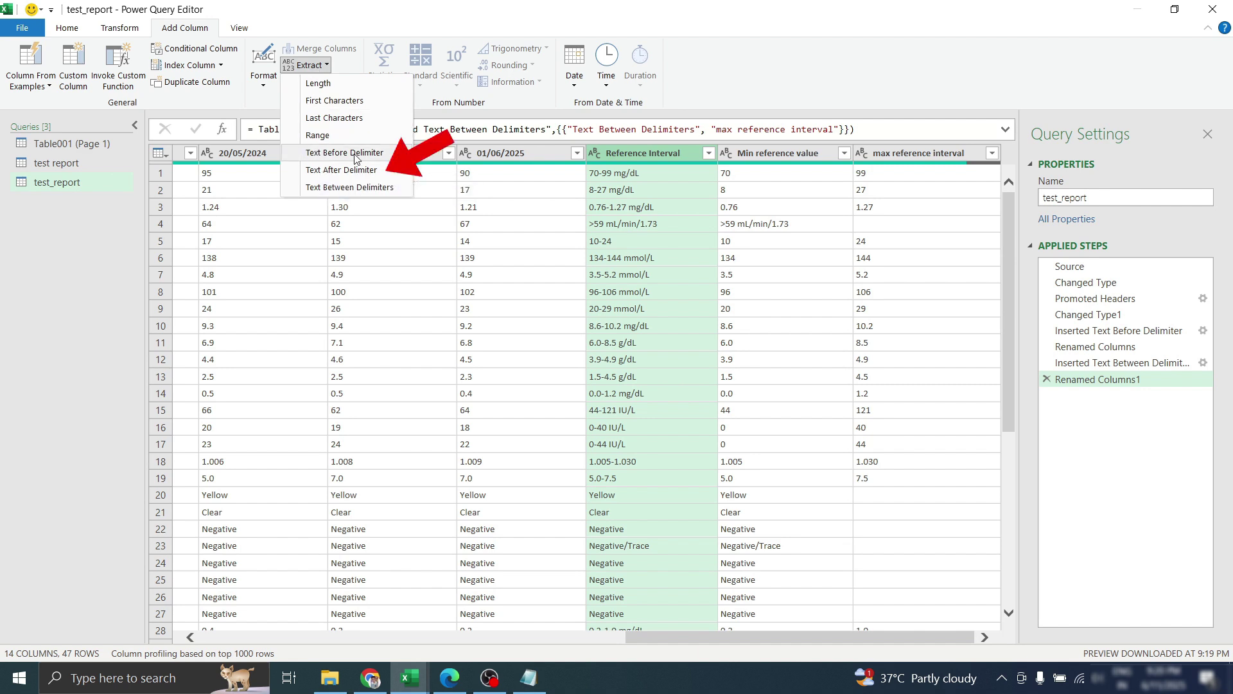
{"action": "left_click", "coordinate": [329, 171]}
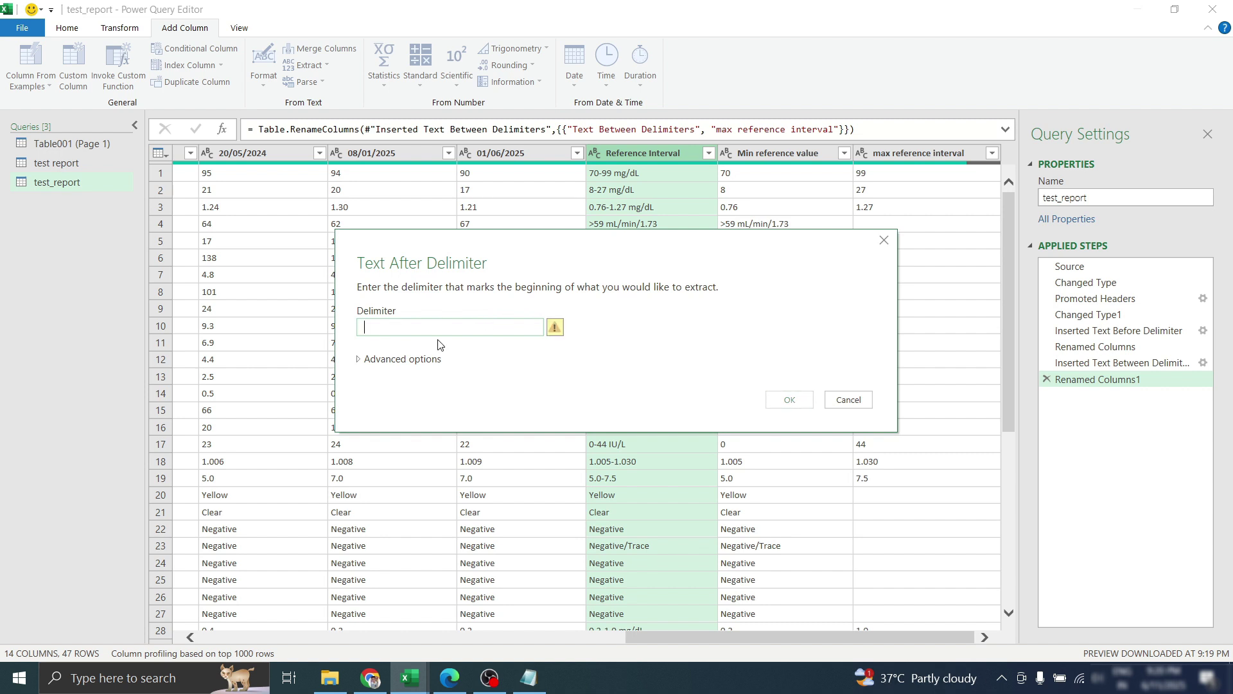
{"action": "left_click", "coordinate": [789, 399]}
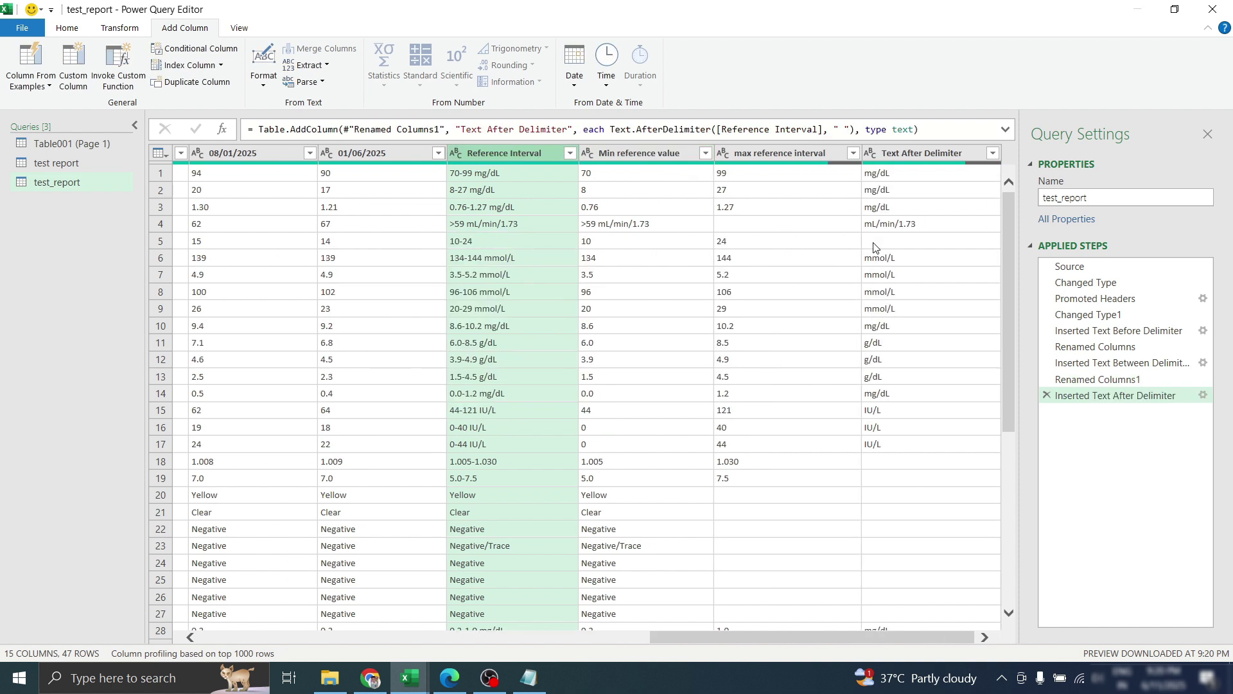
{"action": "left_click", "coordinate": [915, 157]}
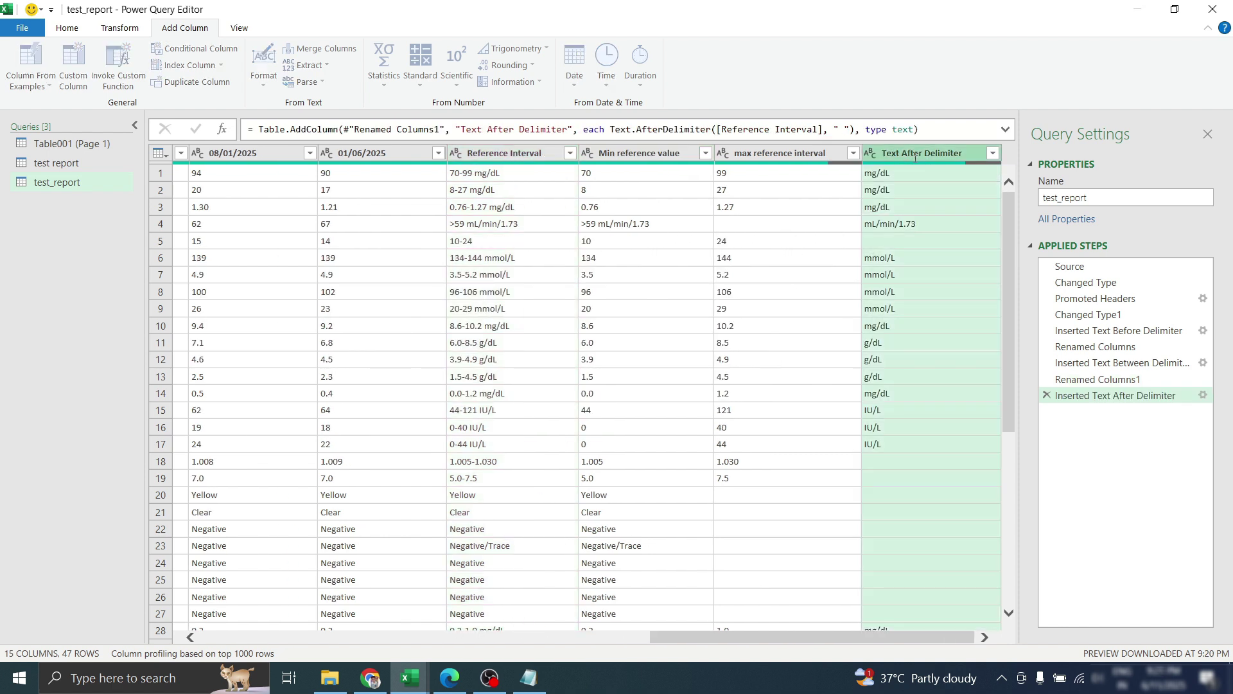
{"action": "type", "text": "Unit"}
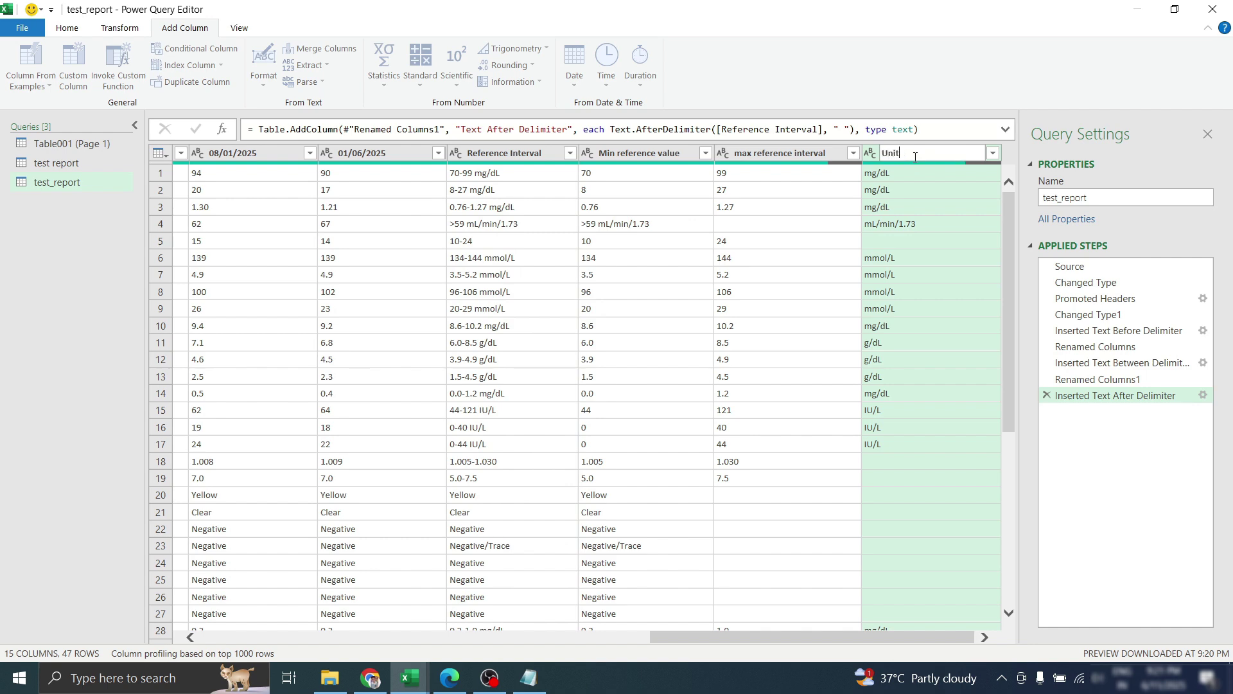
{"action": "key", "text": "Return"}
Remove the Reference Interval column, and check the Min reference value, max reference interval and Unit columns through the last row
{"action": "right_click", "coordinate": [503, 157]}
{"action": "left_click", "coordinate": [485, 156]}
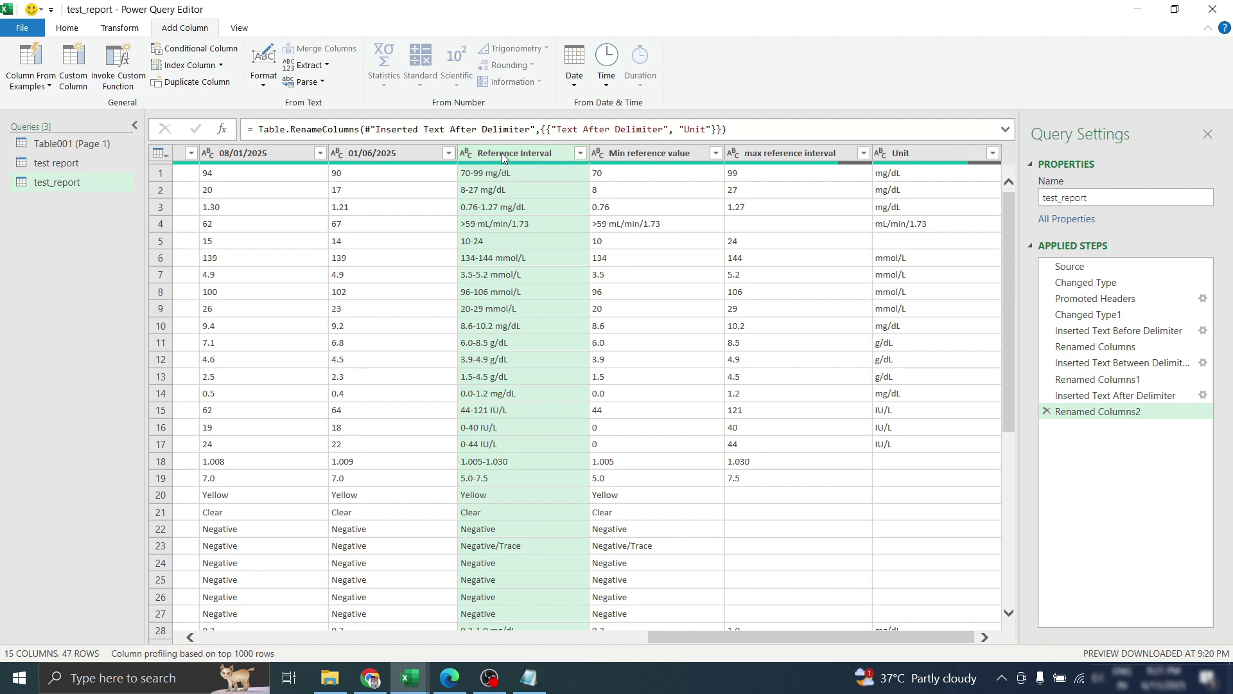
{"action": "right_click", "coordinate": [503, 157]}
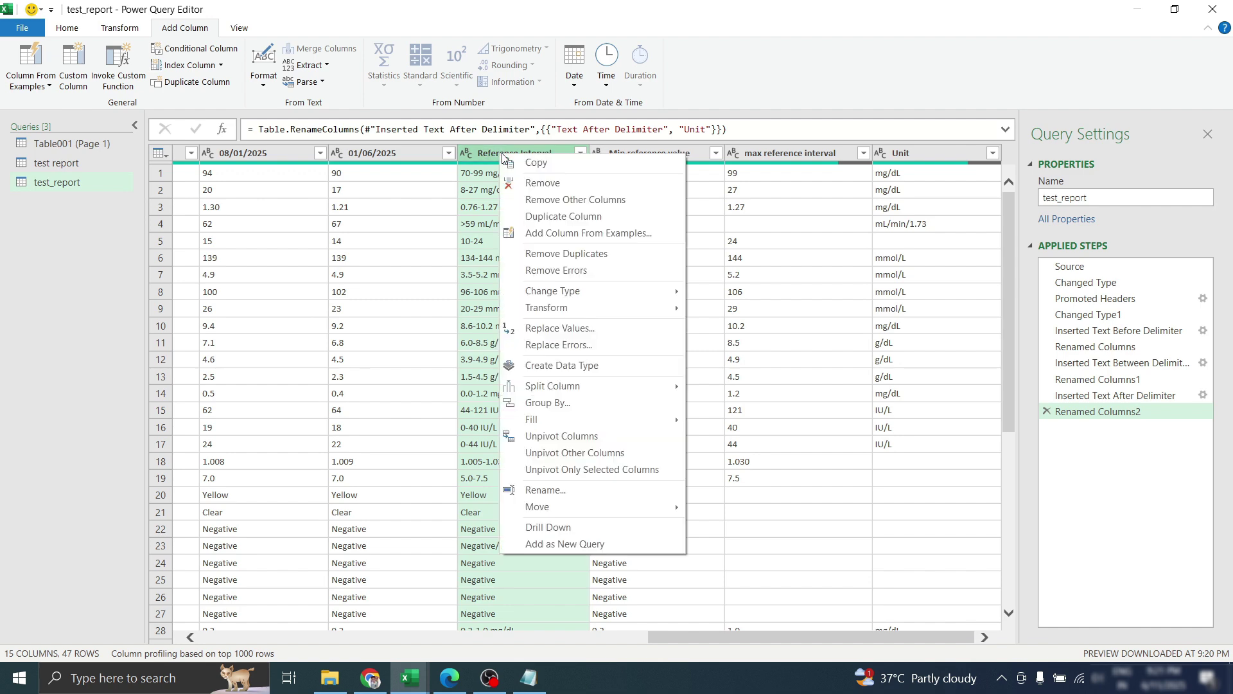
{"action": "left_click", "coordinate": [543, 183]}
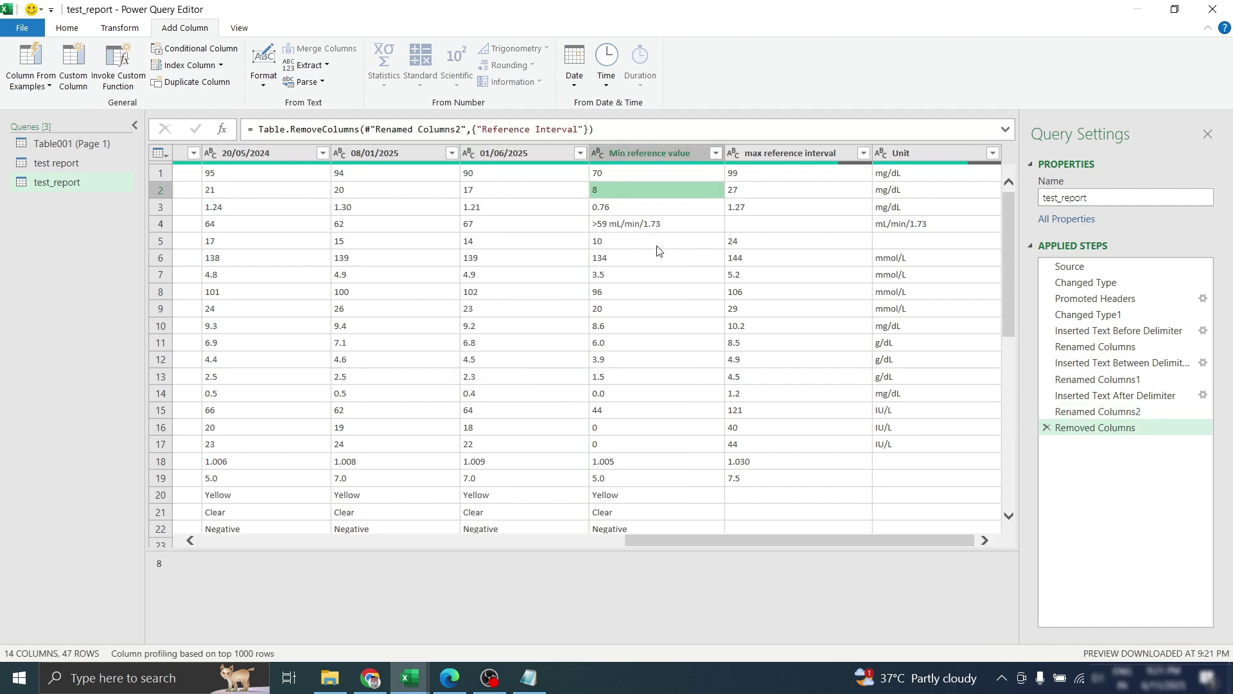
{"action": "left_click", "coordinate": [656, 246]}
{"action": "left_click", "coordinate": [650, 153]}
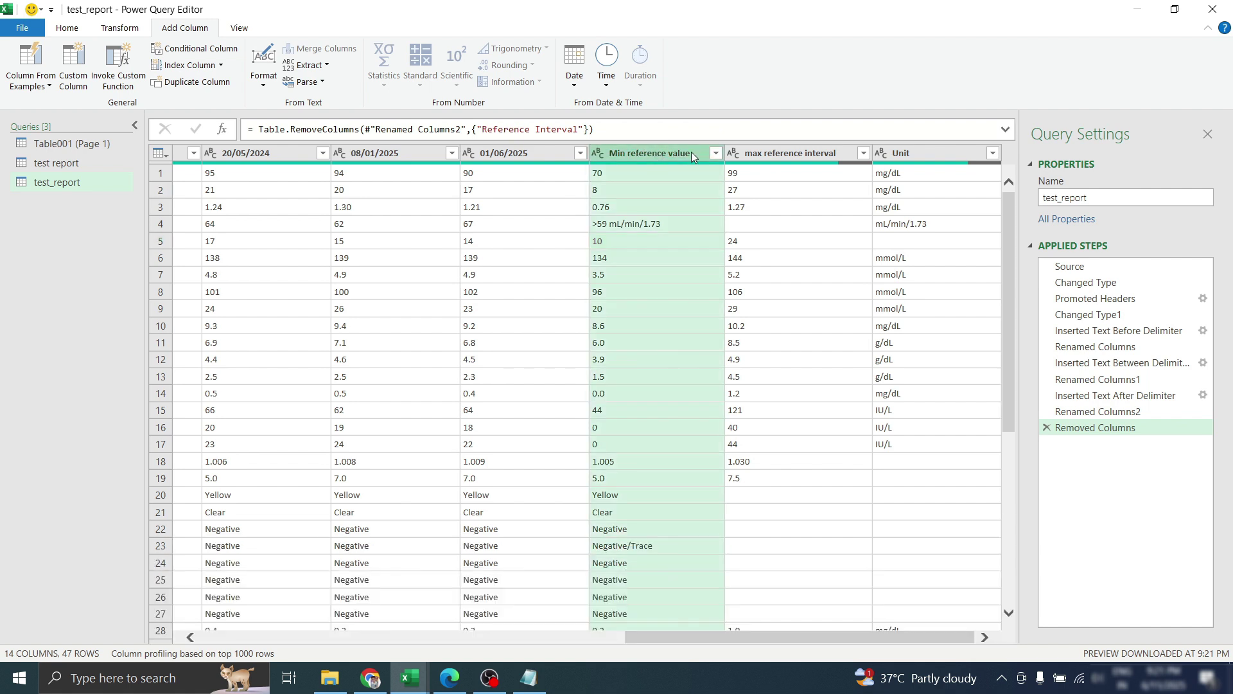
{"action": "left_click", "coordinate": [788, 154]}
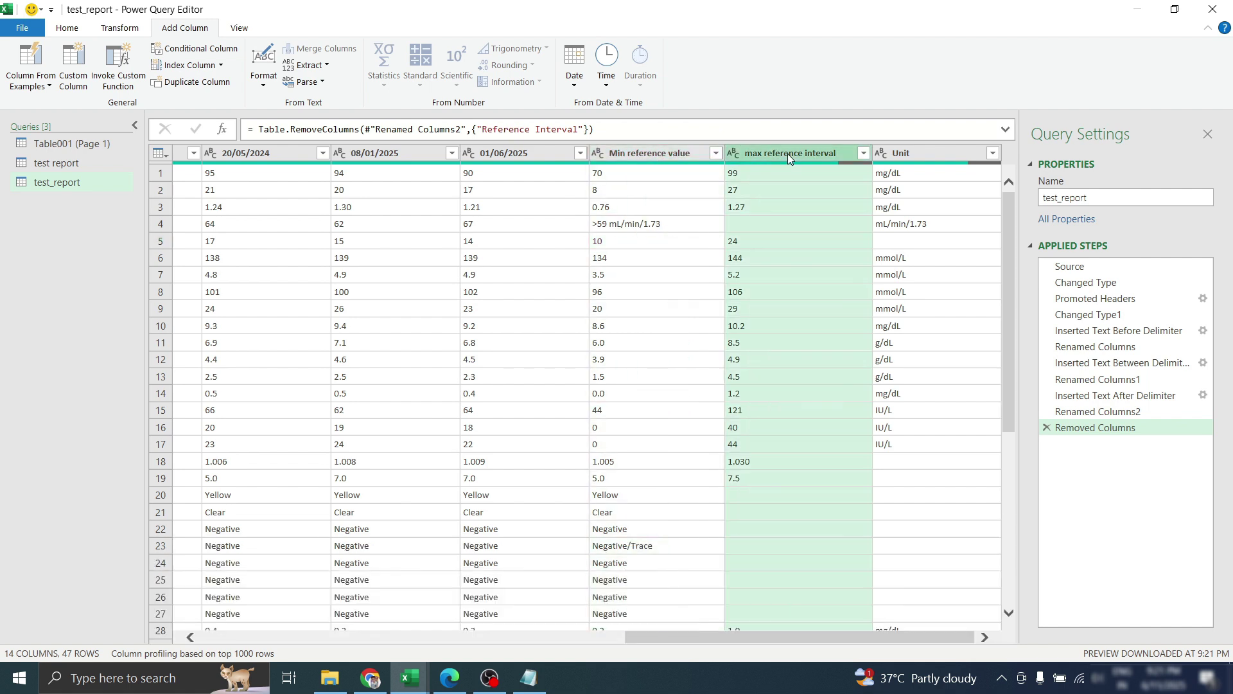
{"action": "left_click", "coordinate": [912, 154]}
{"action": "scroll", "coordinate": [668, 321], "scroll_direction": "down", "scroll_amount": 5}
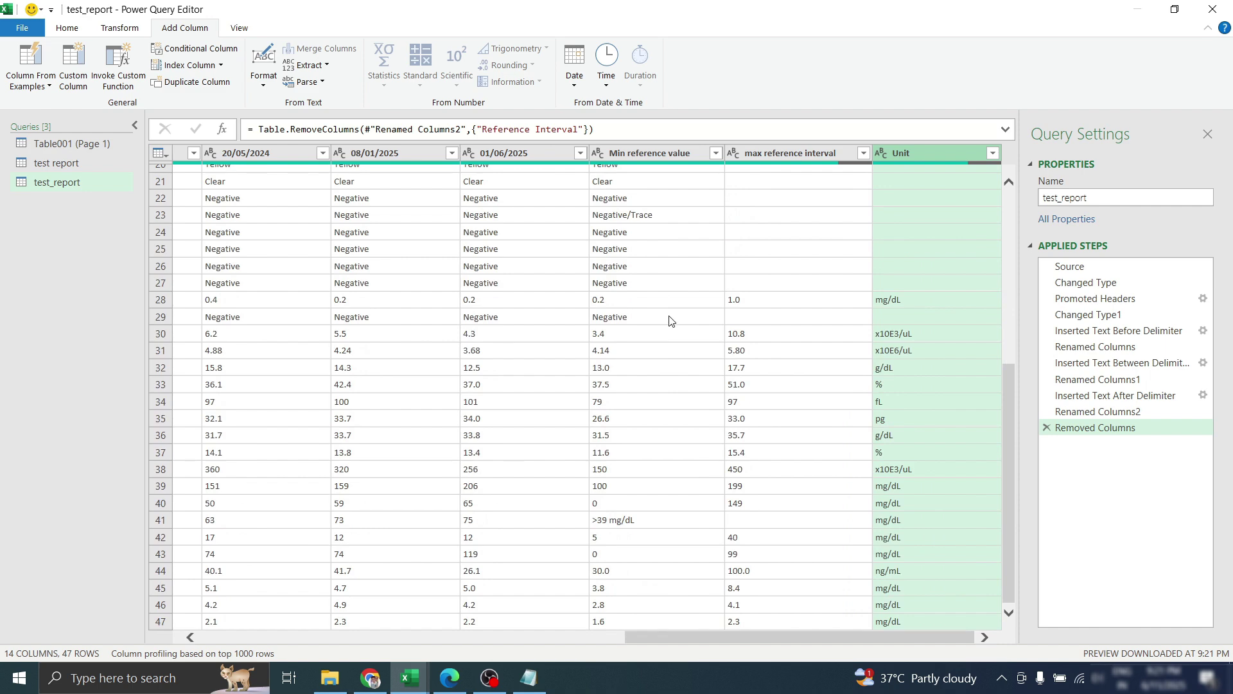
{"action": "scroll", "coordinate": [669, 322], "scroll_direction": "up", "scroll_amount": 5}
Close Power Query Editor, loading the transformed test_report query into the workbook, and look over the resulting table
{"action": "left_click", "coordinate": [66, 28]}
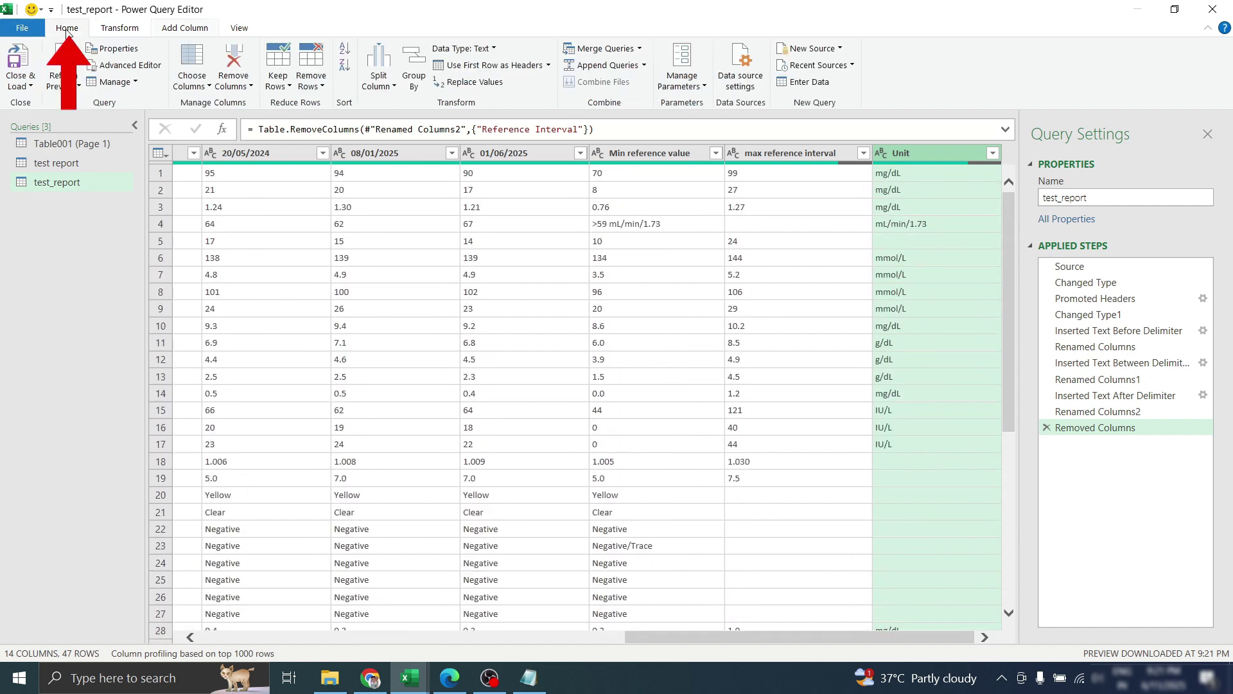
{"action": "left_click", "coordinate": [19, 61]}
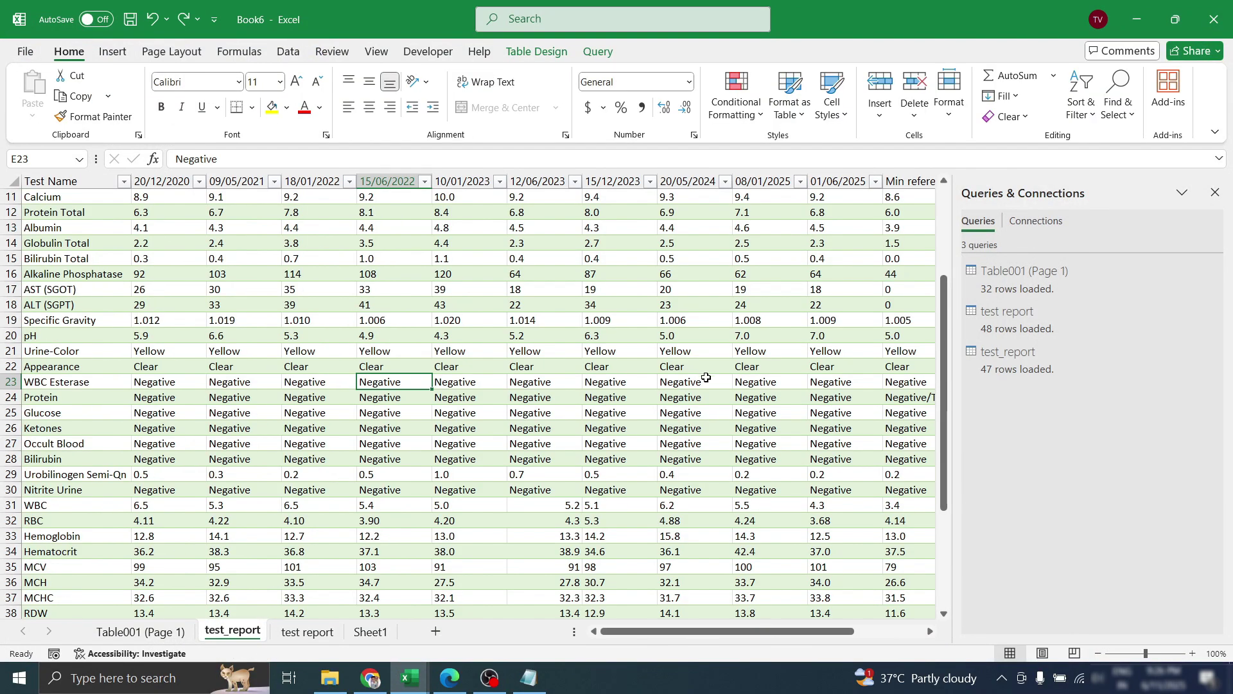
{"action": "scroll", "coordinate": [559, 415], "scroll_direction": "down", "scroll_amount": 2}
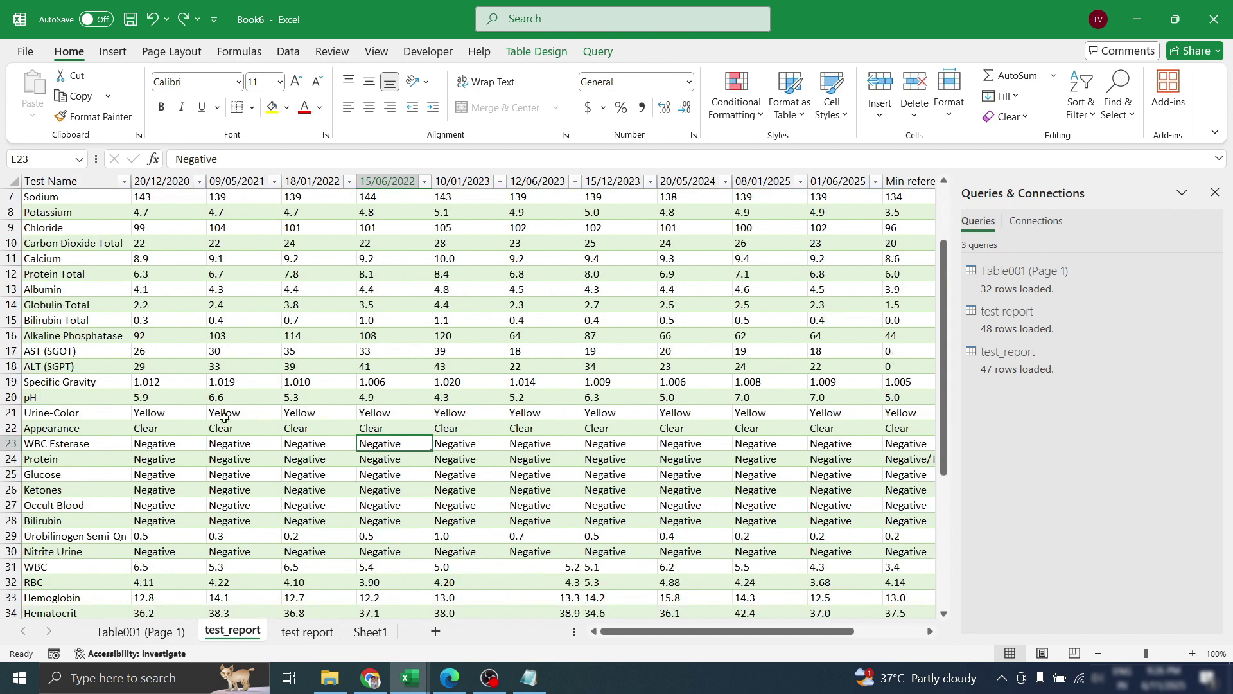
{"action": "key", "text": "Down"}
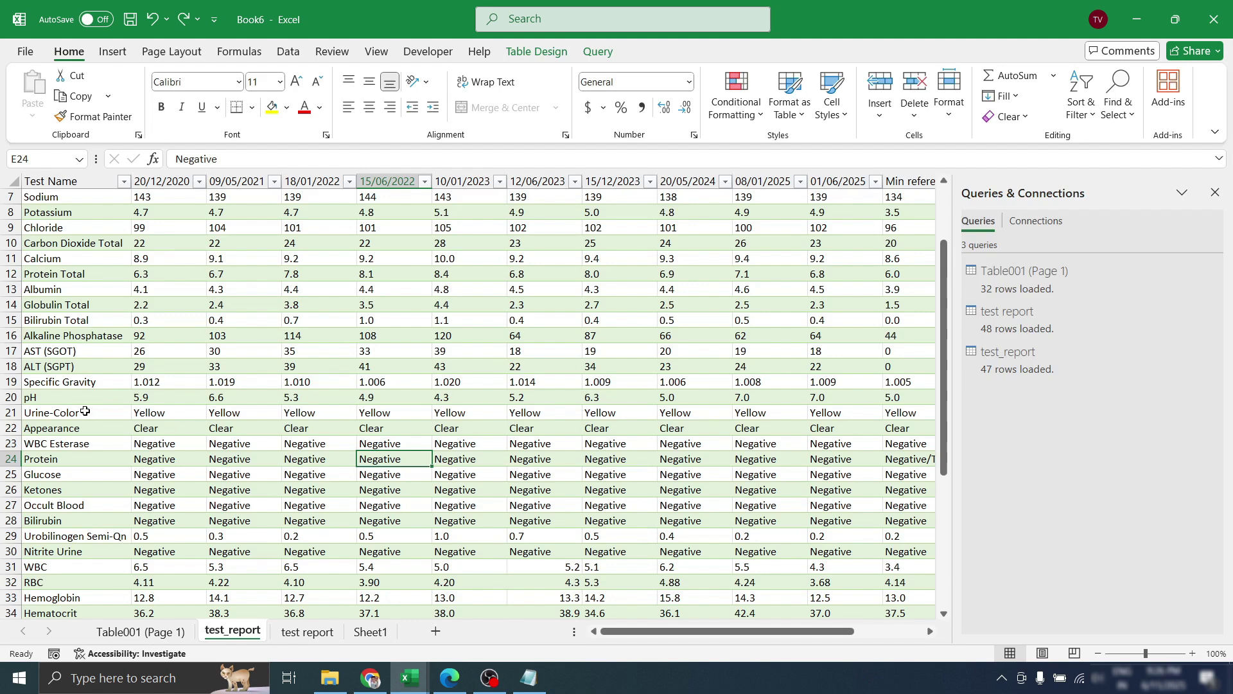
{"action": "left_click", "coordinate": [412, 445]}
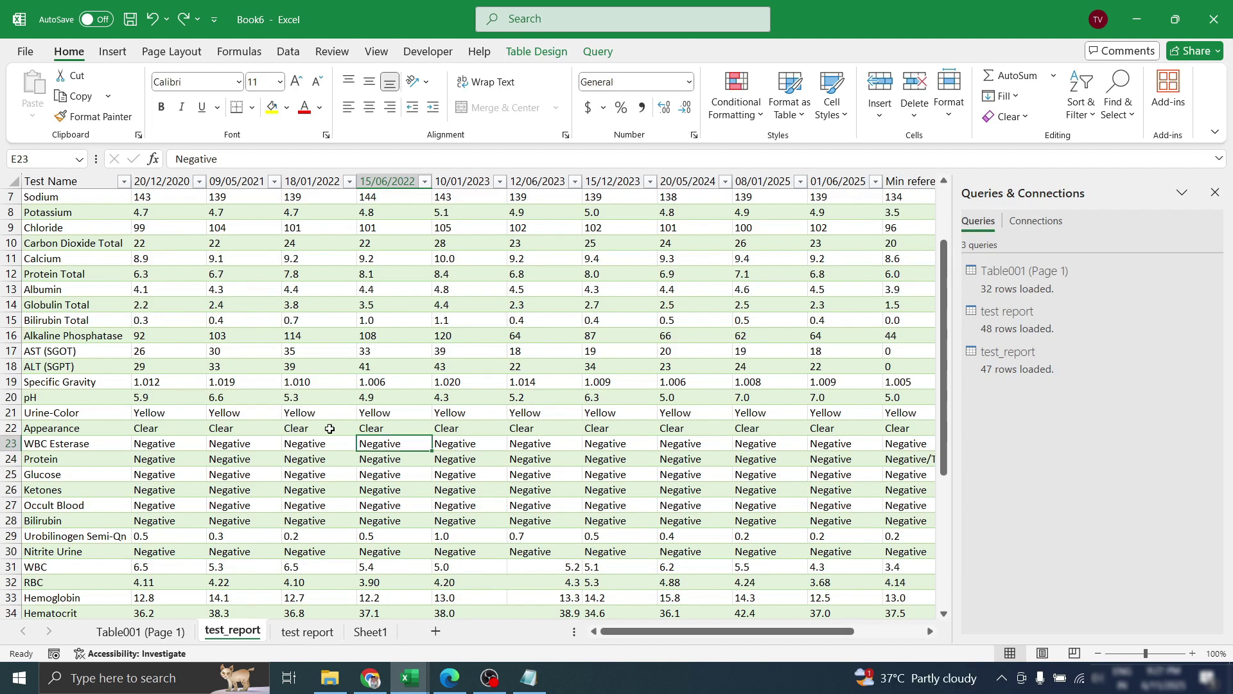
{"action": "left_click", "coordinate": [322, 459]}
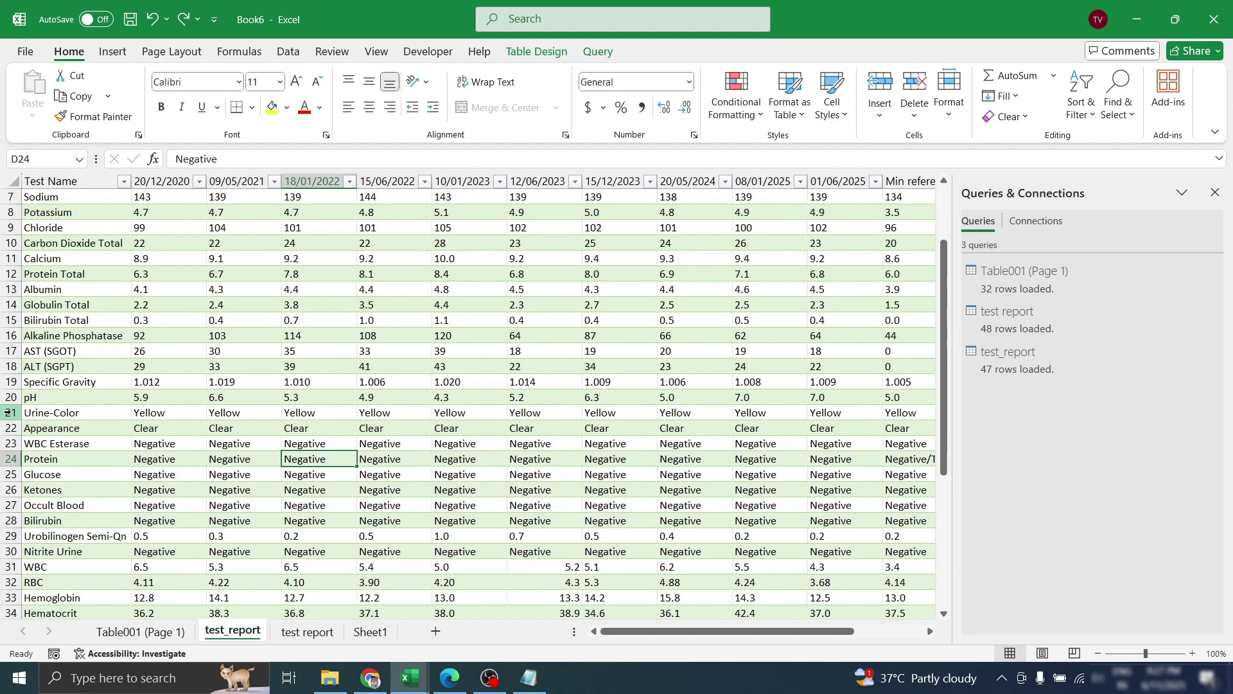
Copy the header row and the rows from Urine-Color to Nitrite Urine, except Urobilinogen Semi-Qn, from test_report into Sheet1 starting at A1
{"action": "left_click_drag", "start_coordinate": [9, 412], "coordinate": [9, 551]}
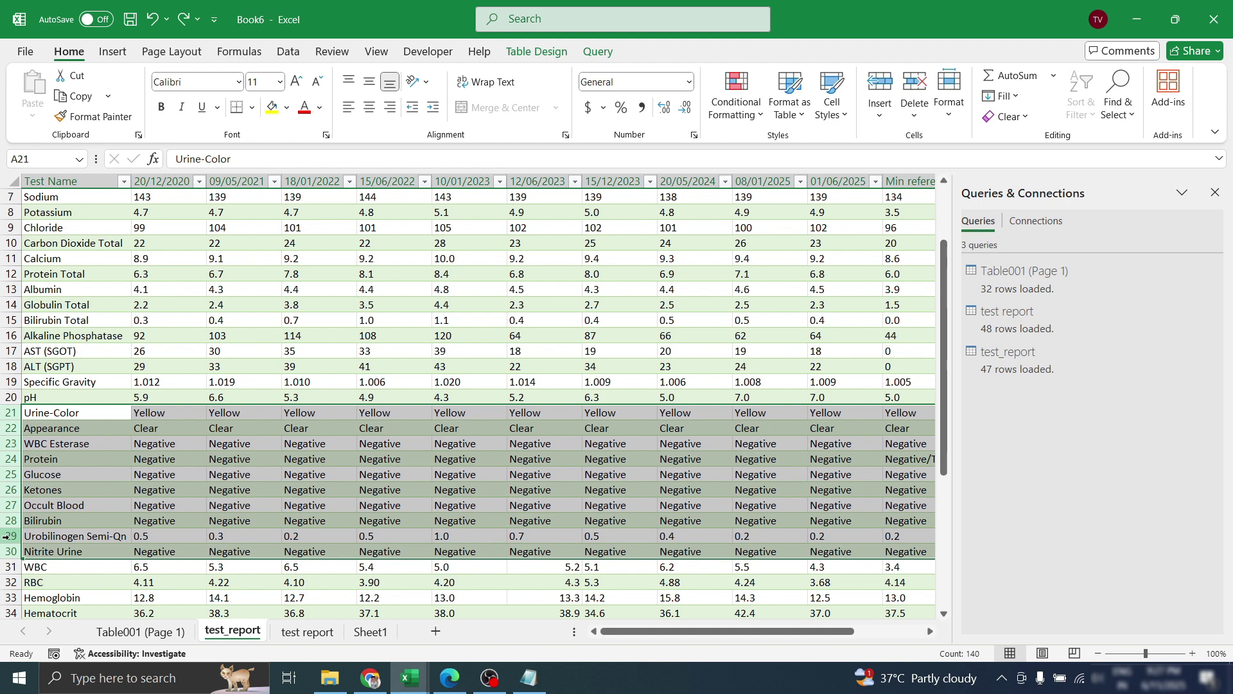
{"action": "left_click", "coordinate": [7, 535], "text": "ctrl"}
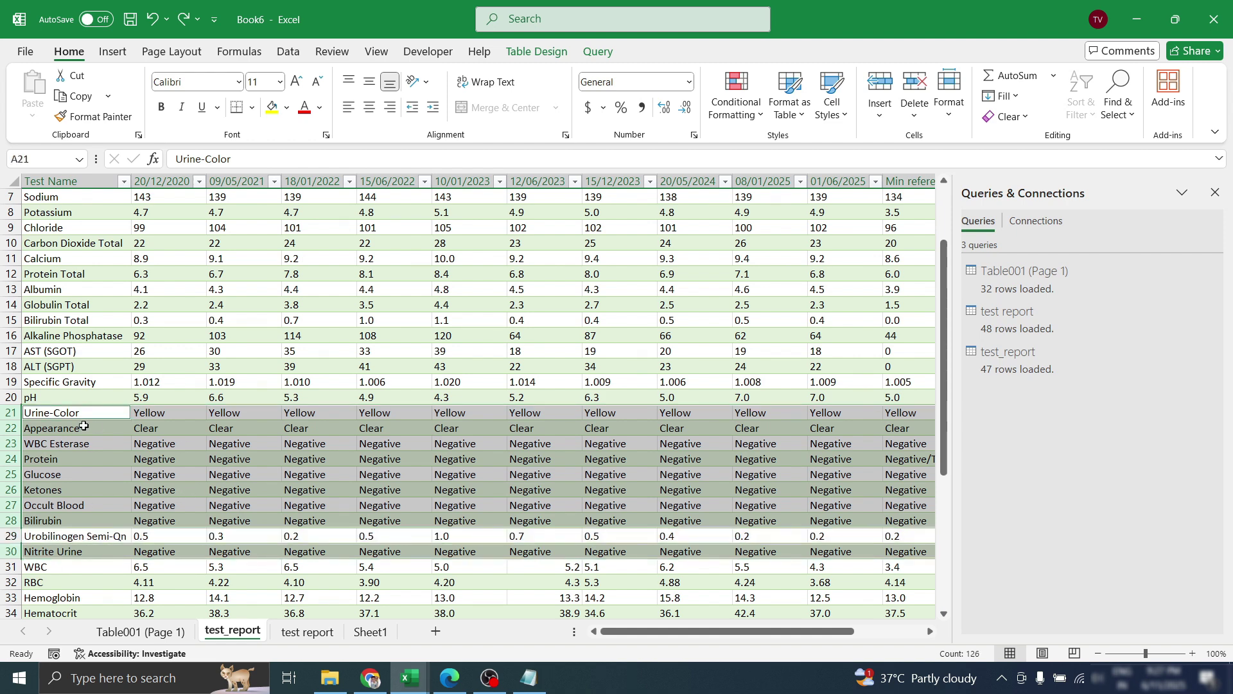
{"action": "scroll", "coordinate": [83, 426], "scroll_direction": "up", "scroll_amount": 2}
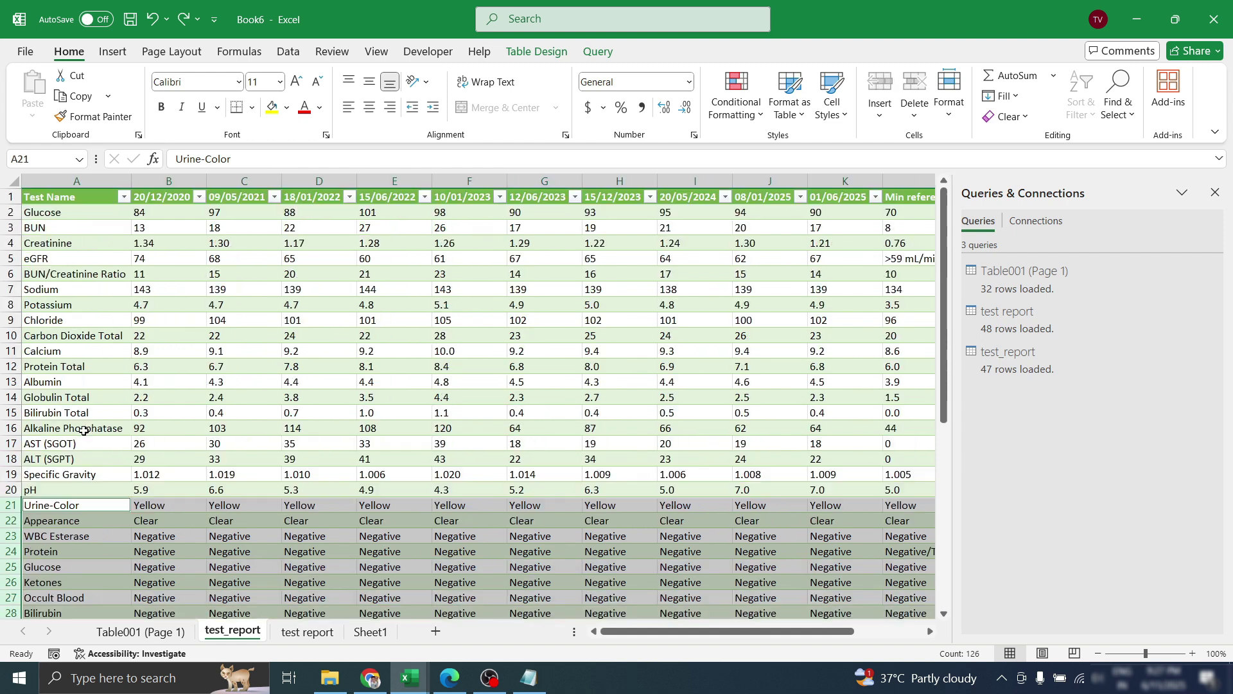
{"action": "left_click", "coordinate": [10, 196], "text": "ctrl"}
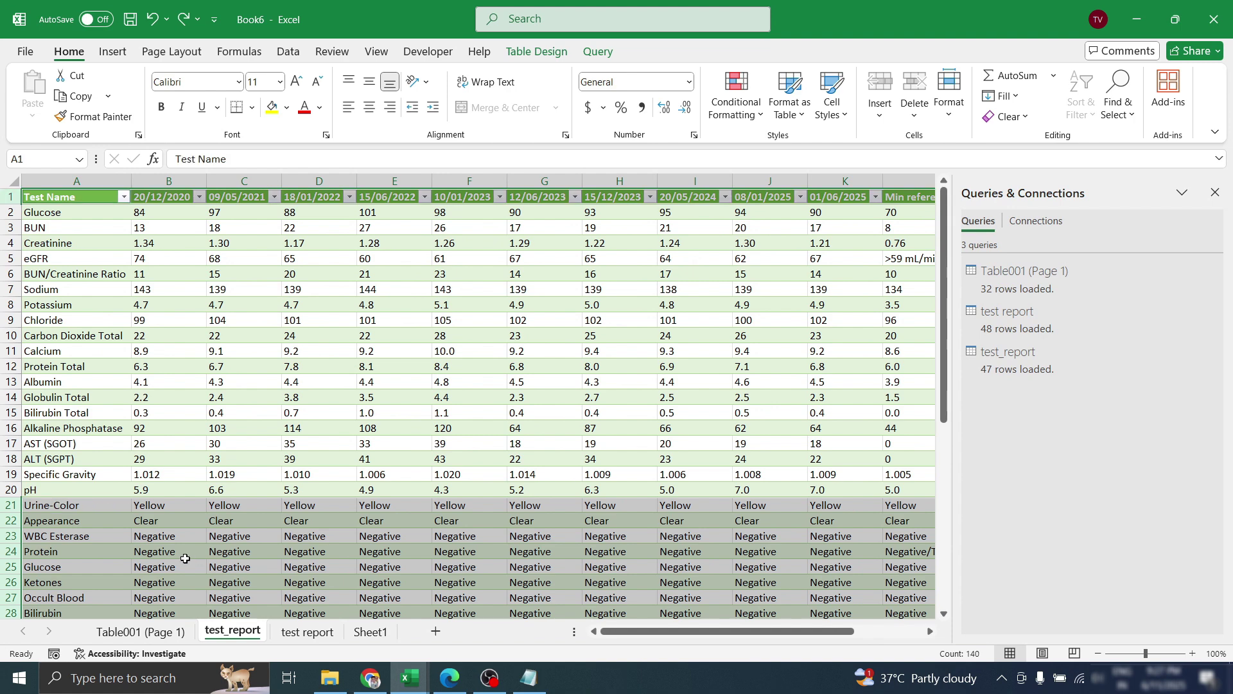
{"action": "key", "text": "ctrl+c"}
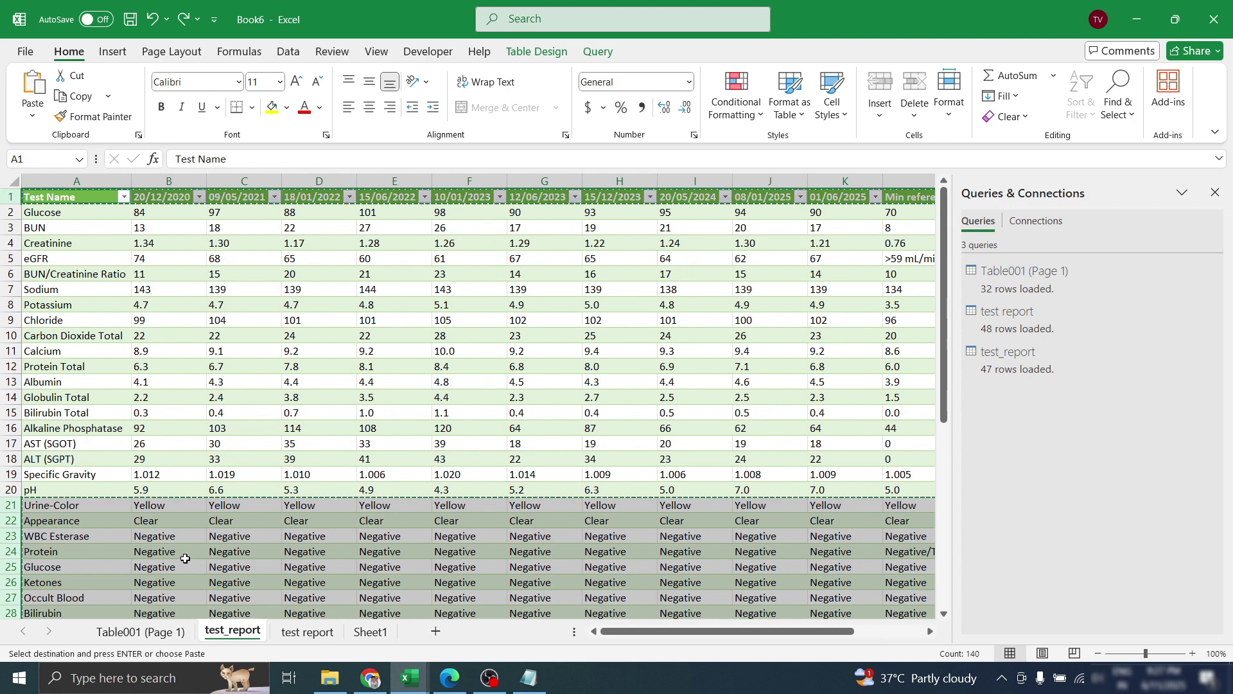
{"action": "left_click", "coordinate": [372, 632]}
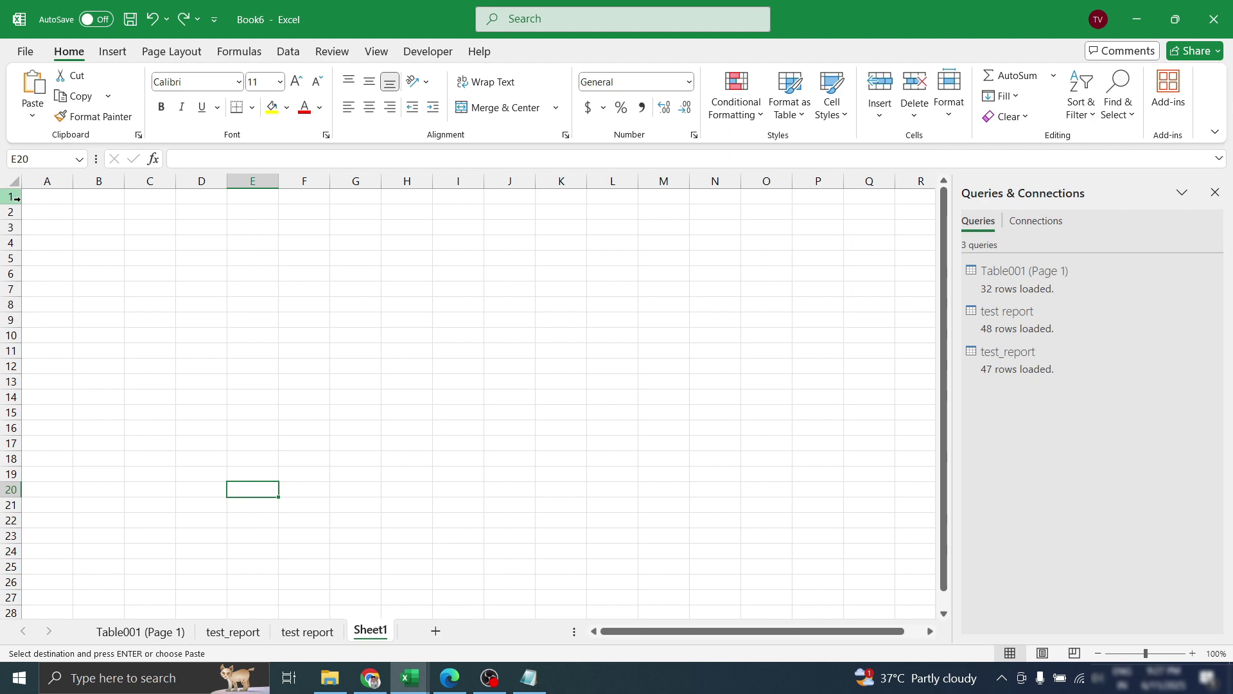
{"action": "left_click", "coordinate": [44, 197]}
{"action": "key", "text": "ctrl+v"}
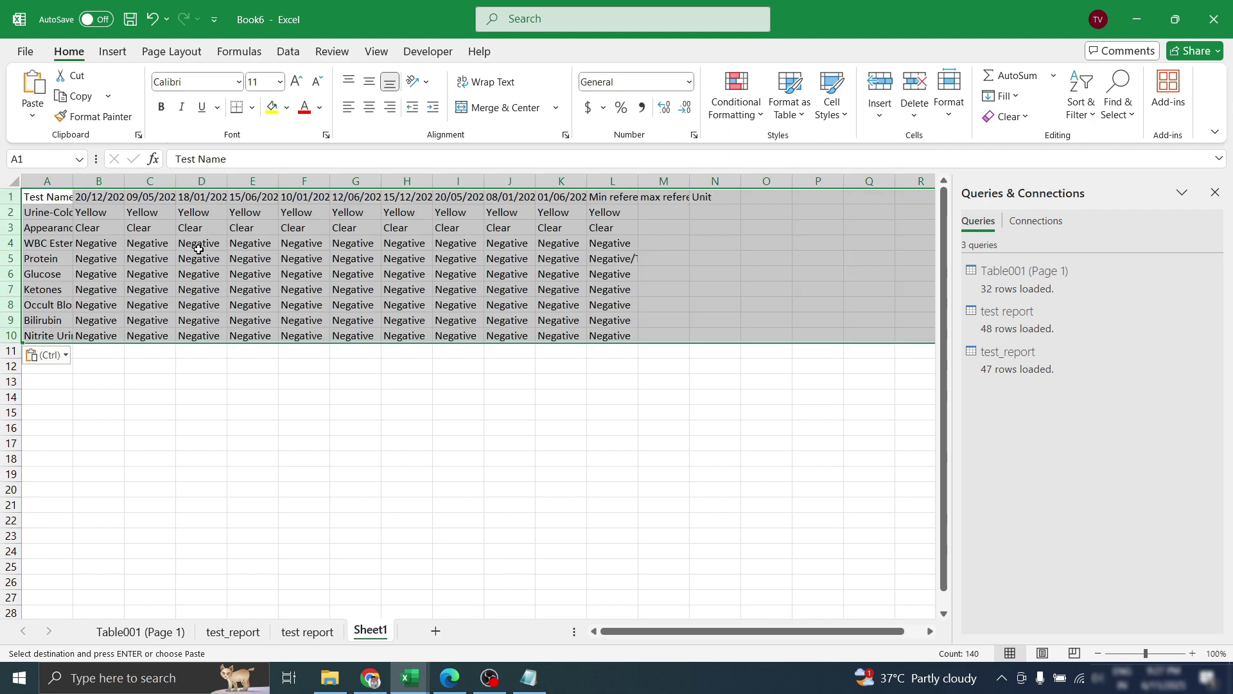
{"action": "left_click", "coordinate": [533, 284]}
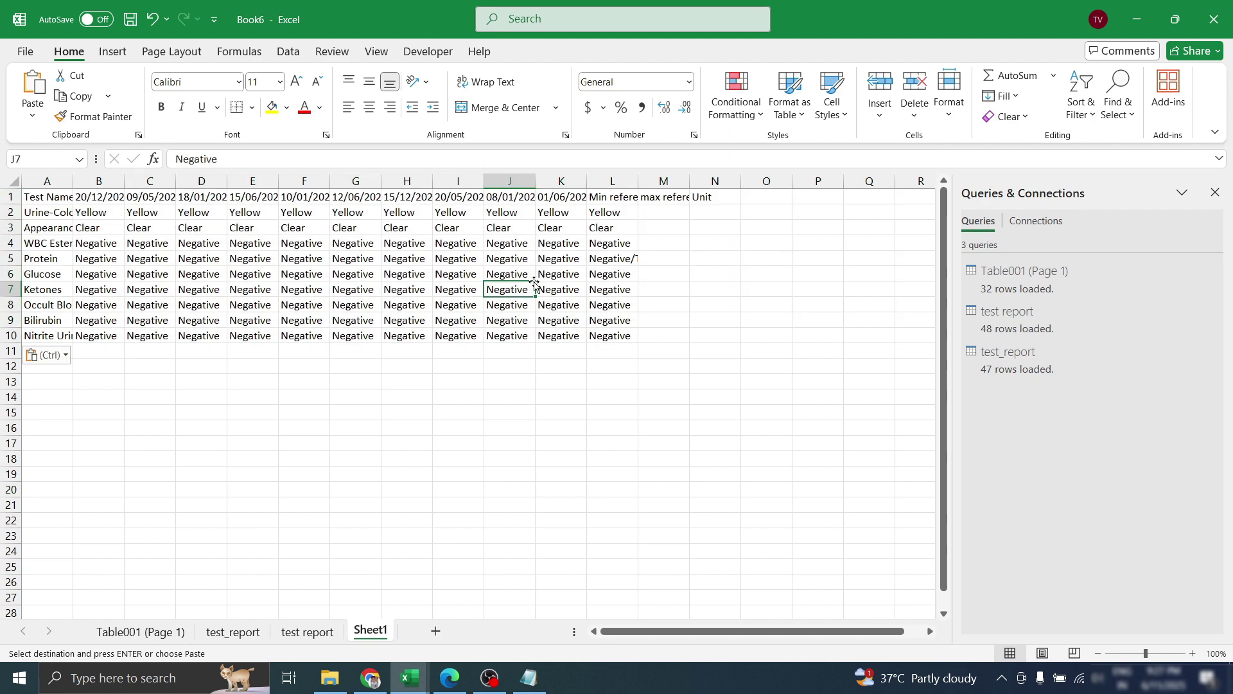
Delete the "Table001 (Page 1)" and "test report" sheets from the workbook
{"action": "left_click", "coordinate": [310, 633]}
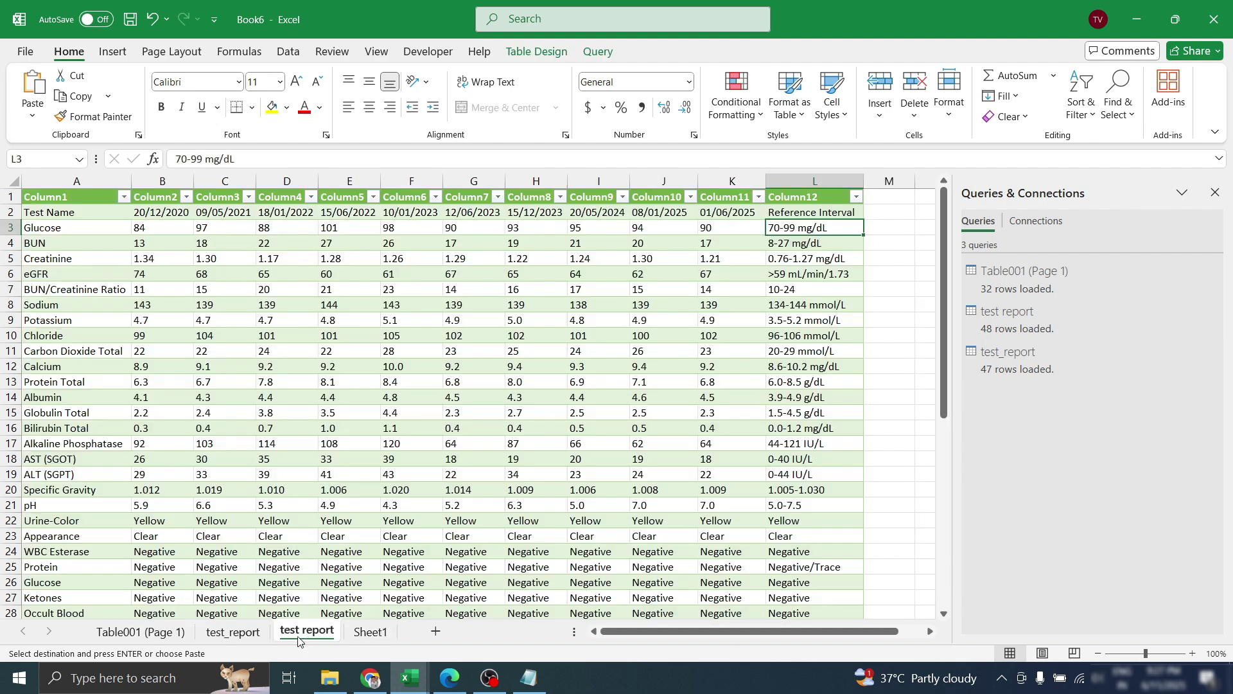
{"action": "left_click", "coordinate": [126, 635]}
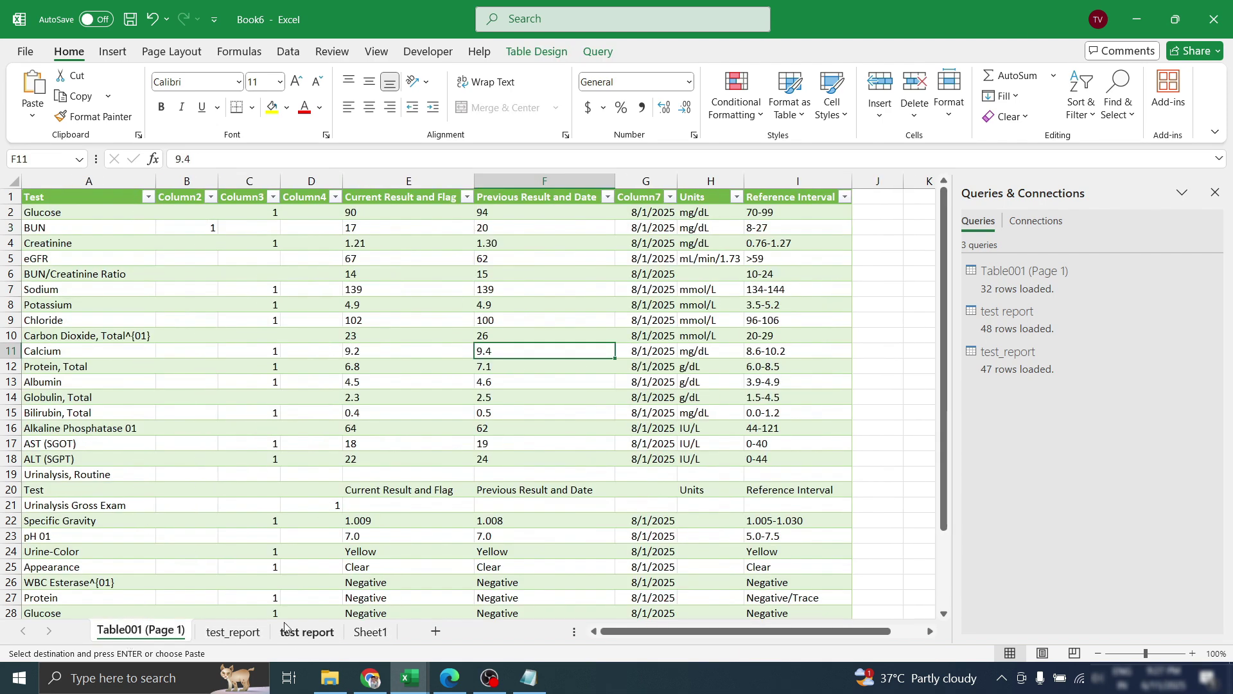
{"action": "right_click", "coordinate": [125, 633]}
{"action": "left_click", "coordinate": [165, 427]}
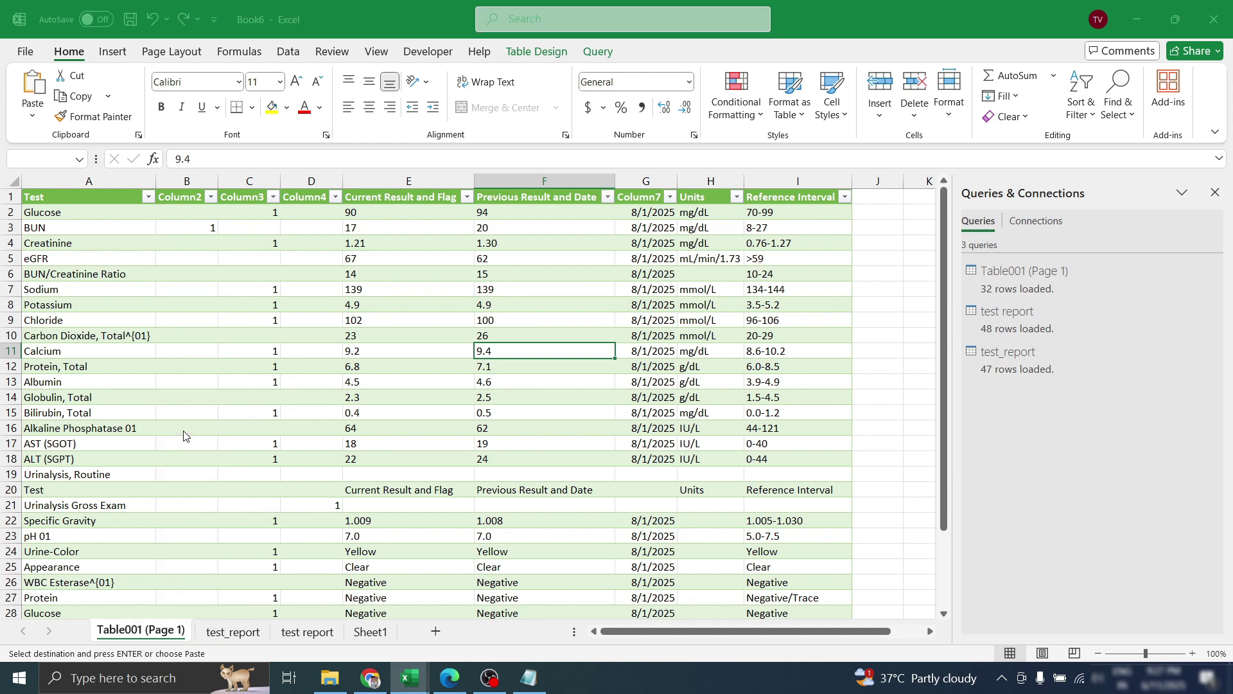
{"action": "left_click", "coordinate": [608, 388]}
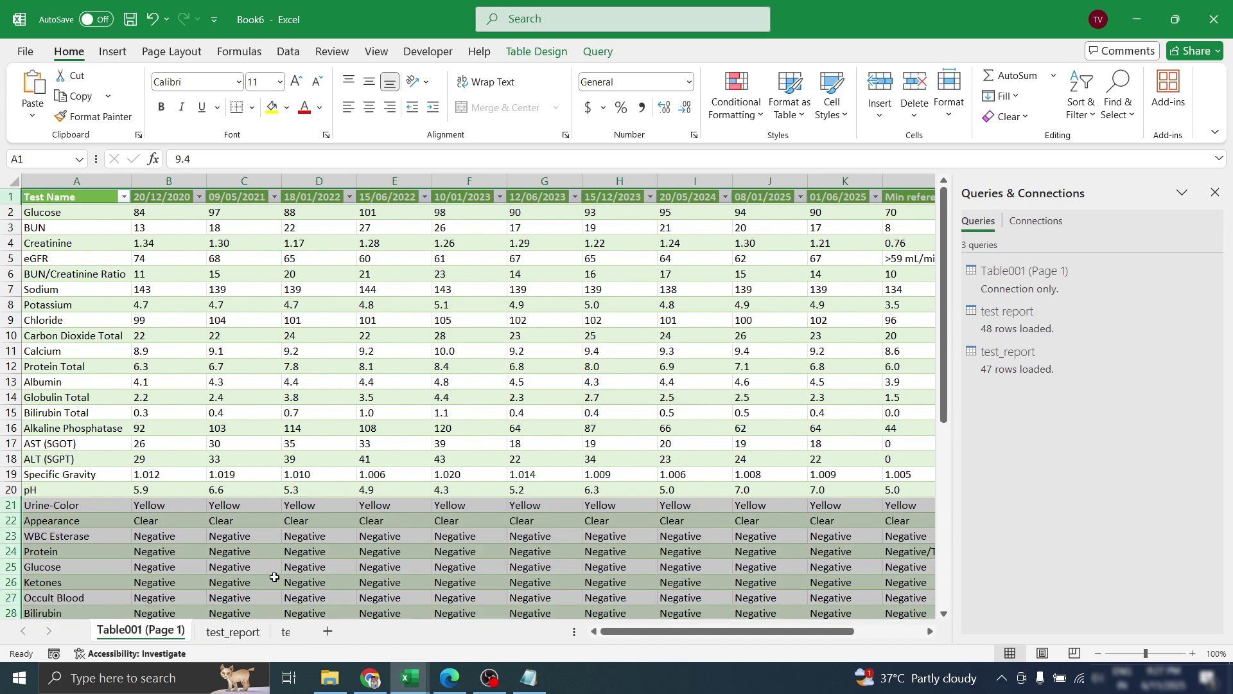
{"action": "left_click", "coordinate": [209, 637]}
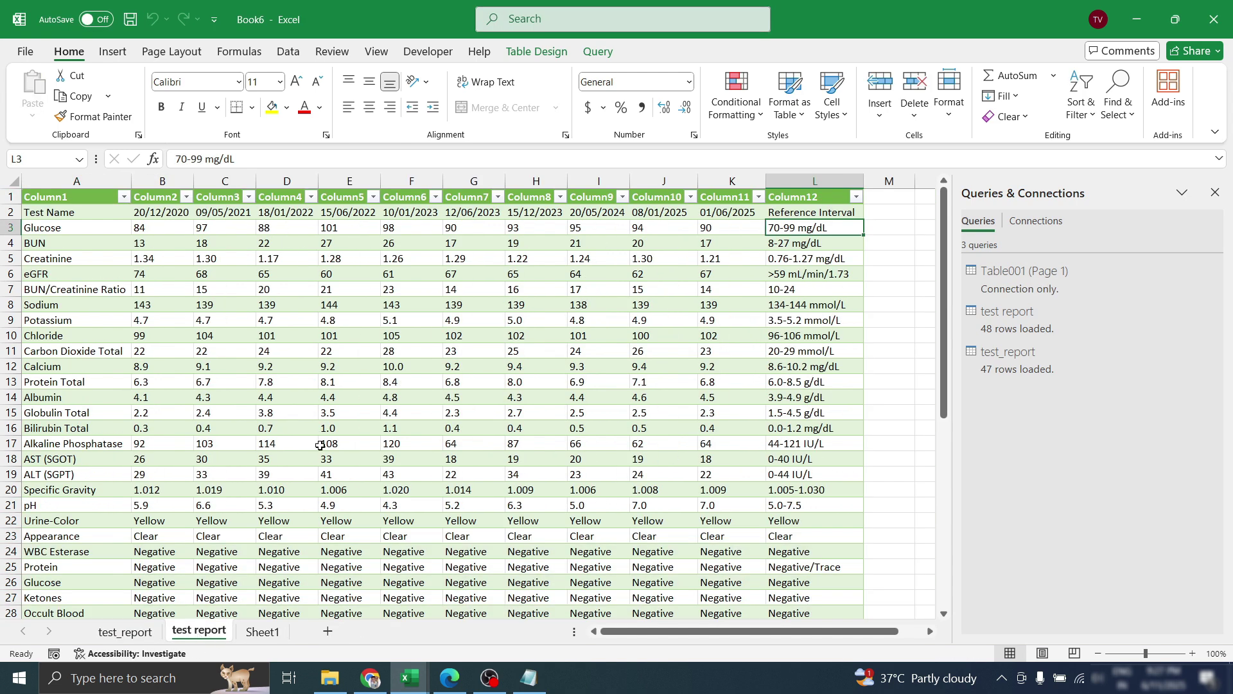
{"action": "right_click", "coordinate": [194, 636]}
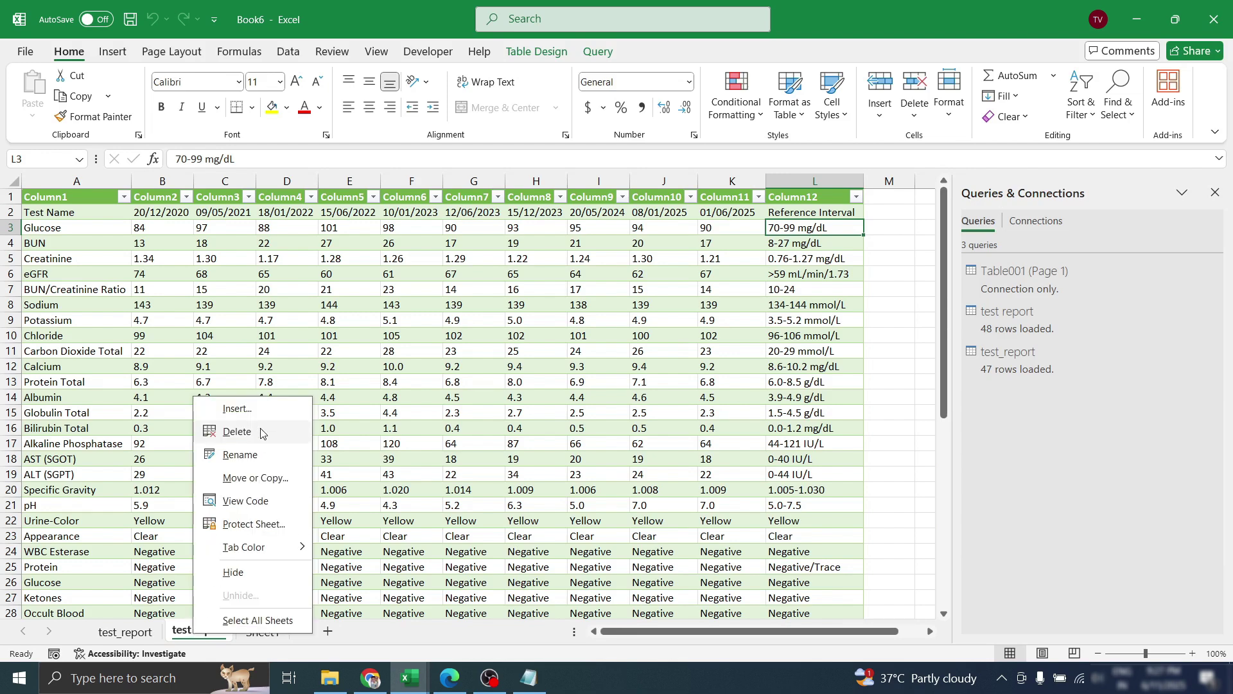
{"action": "left_click", "coordinate": [237, 431]}
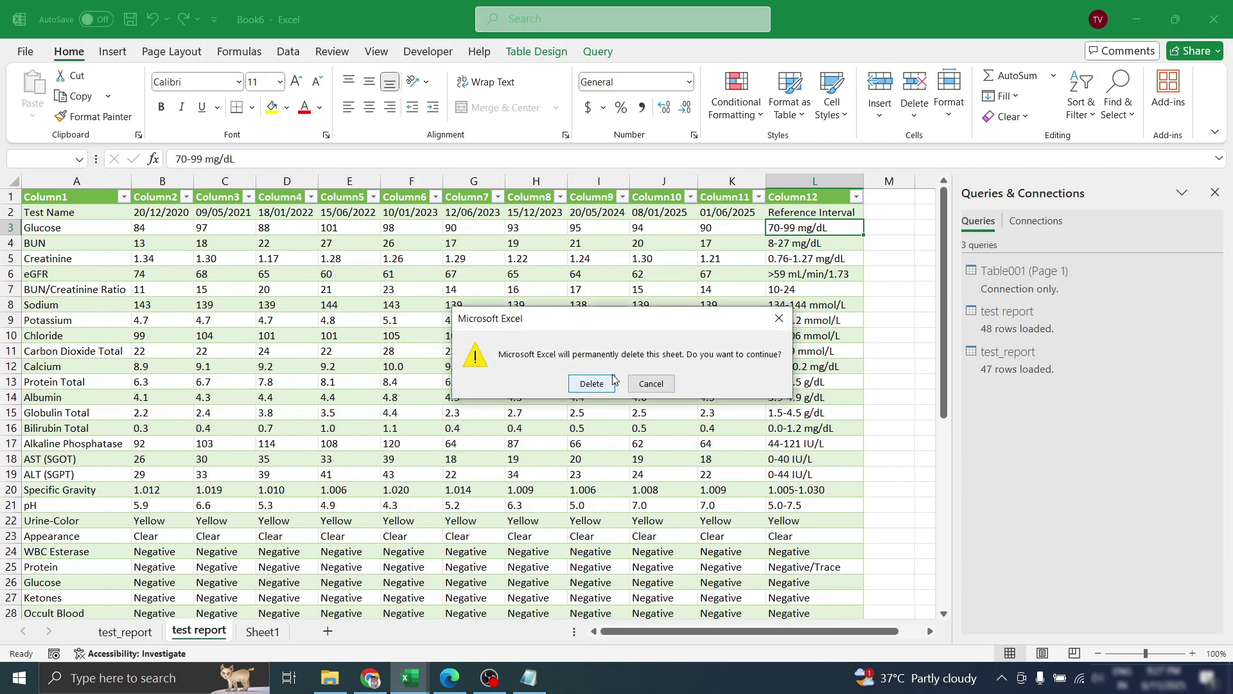
{"action": "left_click", "coordinate": [592, 384]}
Delete the Urine-Color through Bilirubin rows and the Nitrite Urine row from the test_report sheet, keeping Urobilinogen Semi-Qn
{"action": "left_click", "coordinate": [132, 631]}
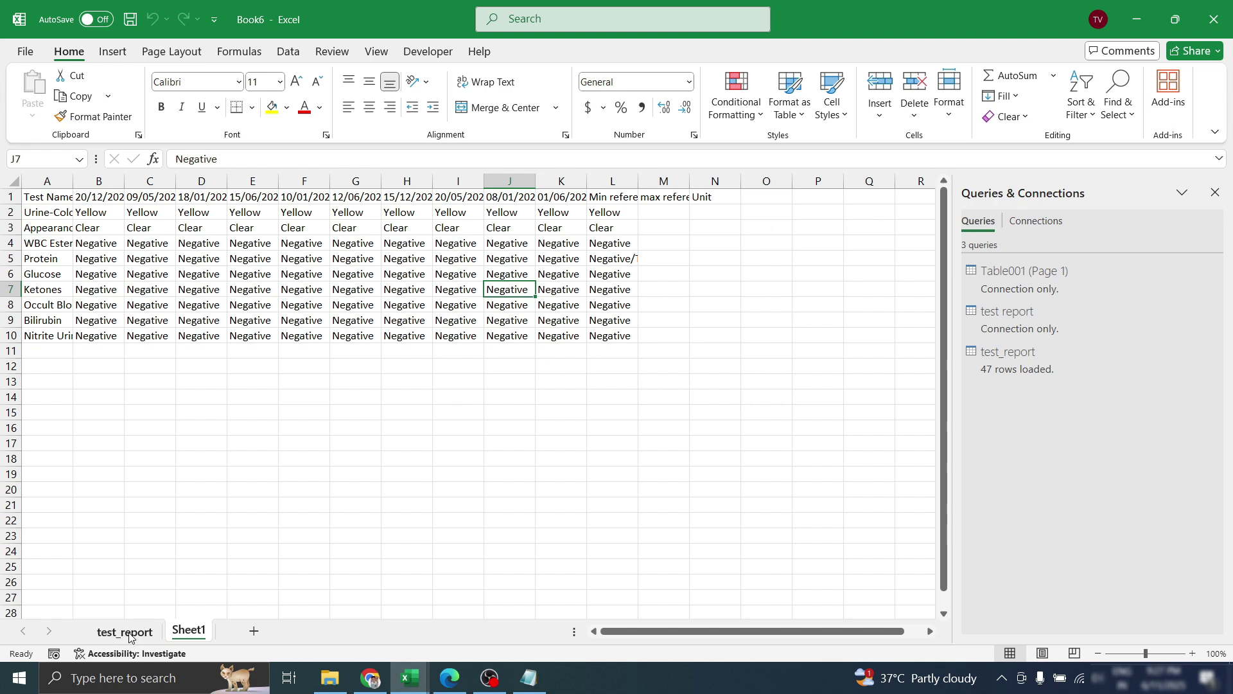
{"action": "scroll", "coordinate": [473, 344], "scroll_direction": "down", "scroll_amount": 3}
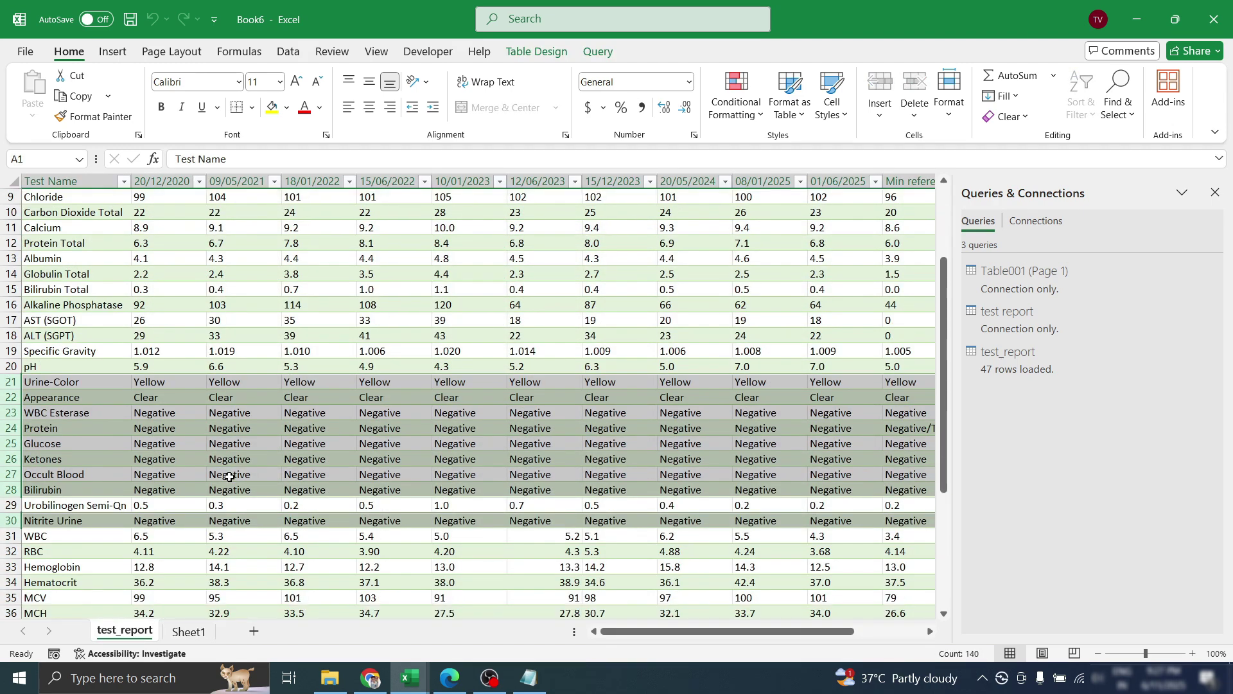
{"action": "left_click", "coordinate": [11, 381]}
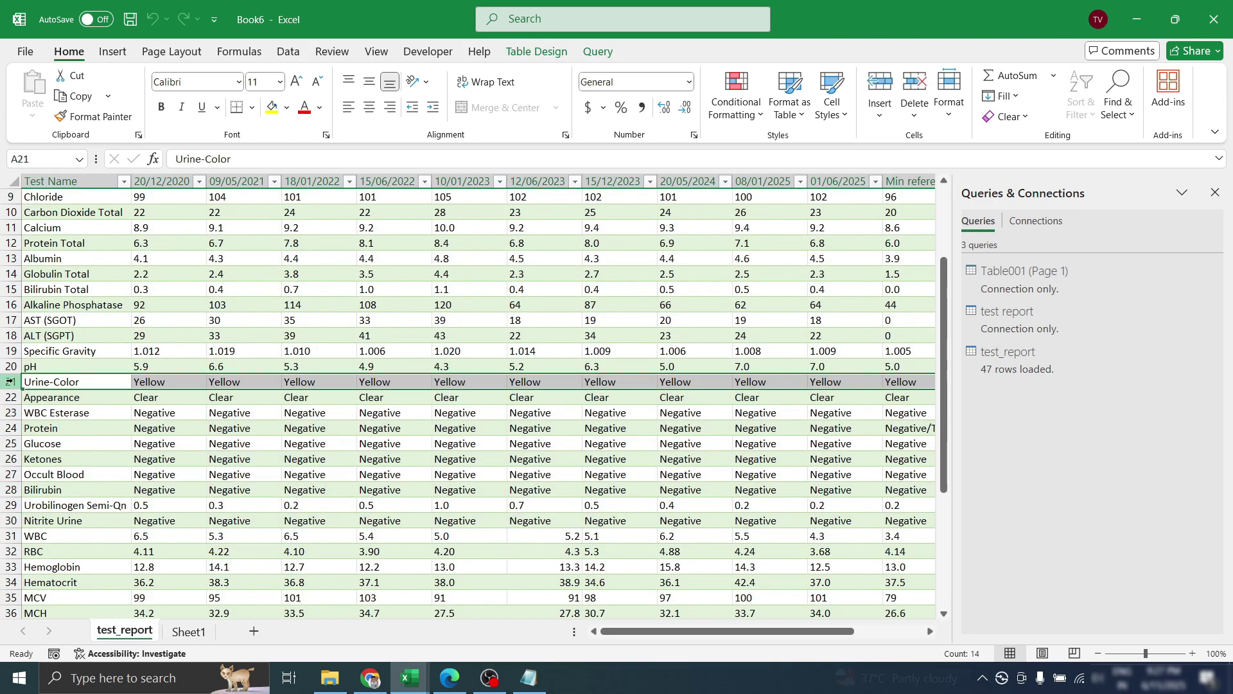
{"action": "left_click_drag", "start_coordinate": [14, 456], "coordinate": [11, 491]}
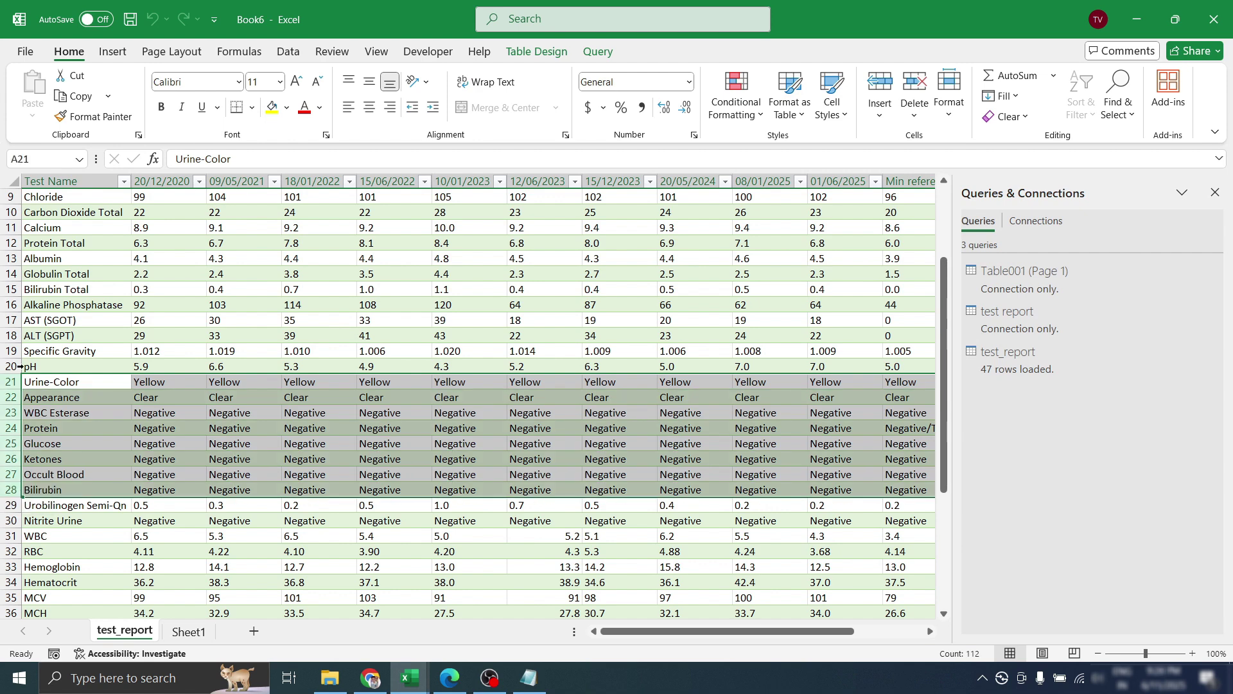
{"action": "key", "text": "ctrl+minus"}
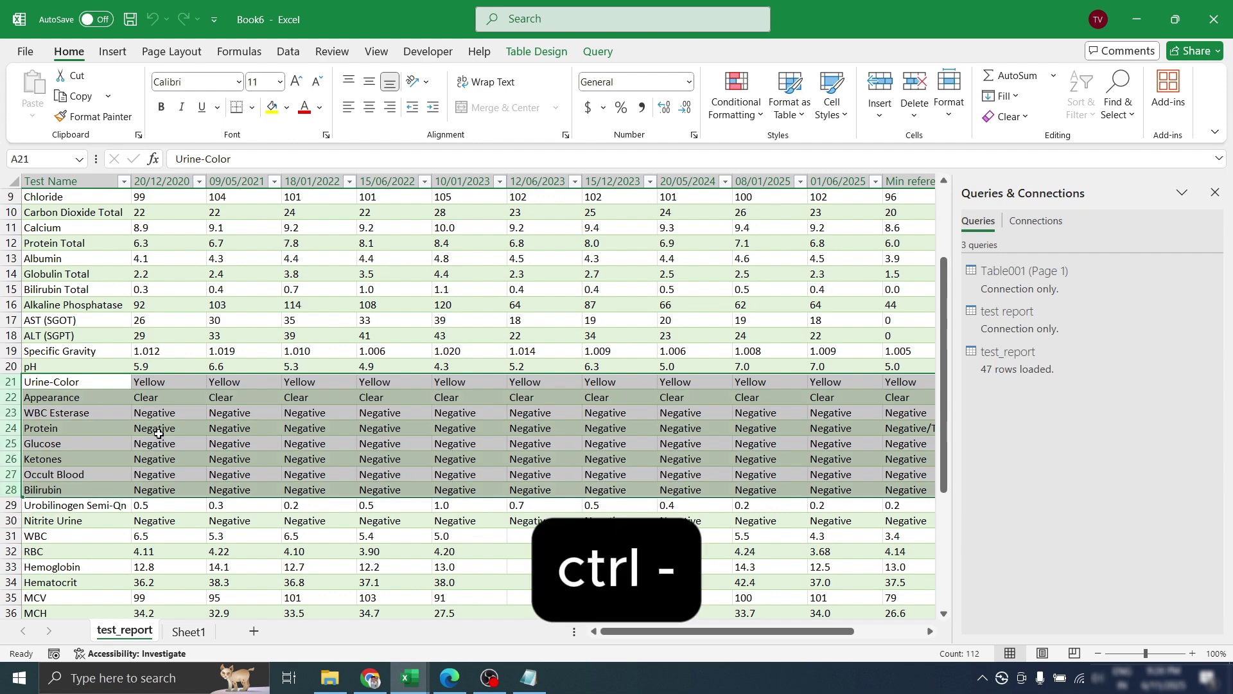
{"action": "left_click", "coordinate": [3, 397]}
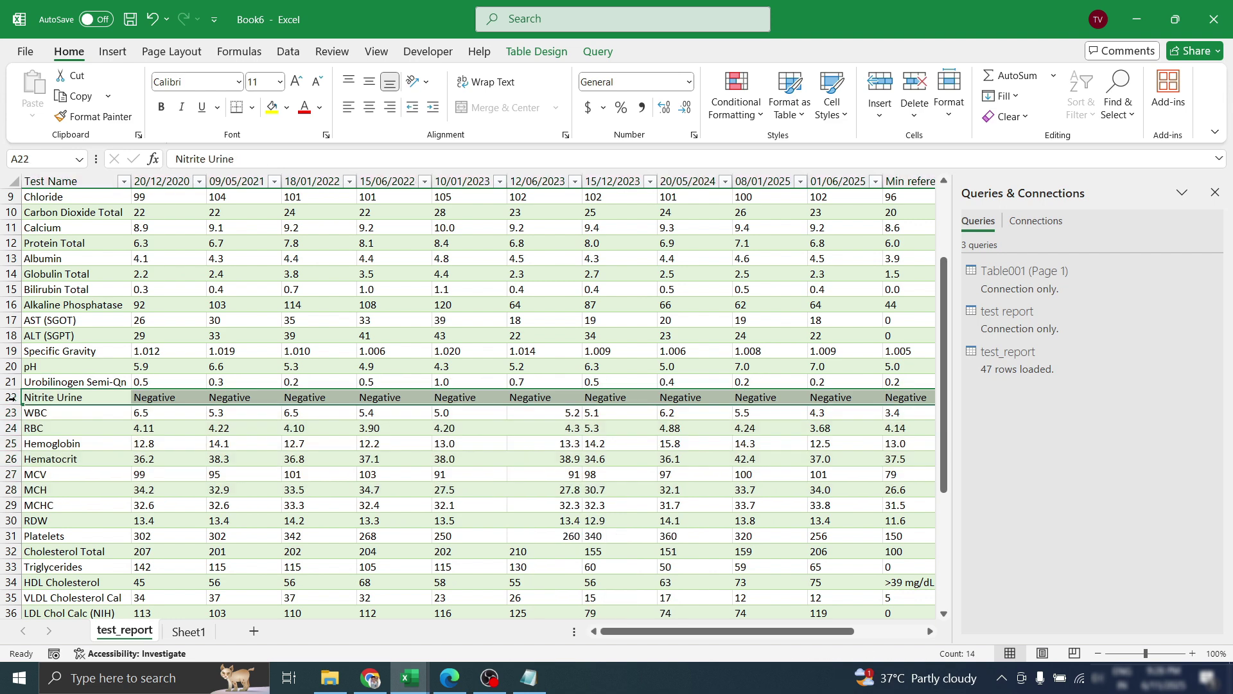
{"action": "key", "text": "ctrl+minus"}
{"action": "left_click", "coordinate": [524, 394]}
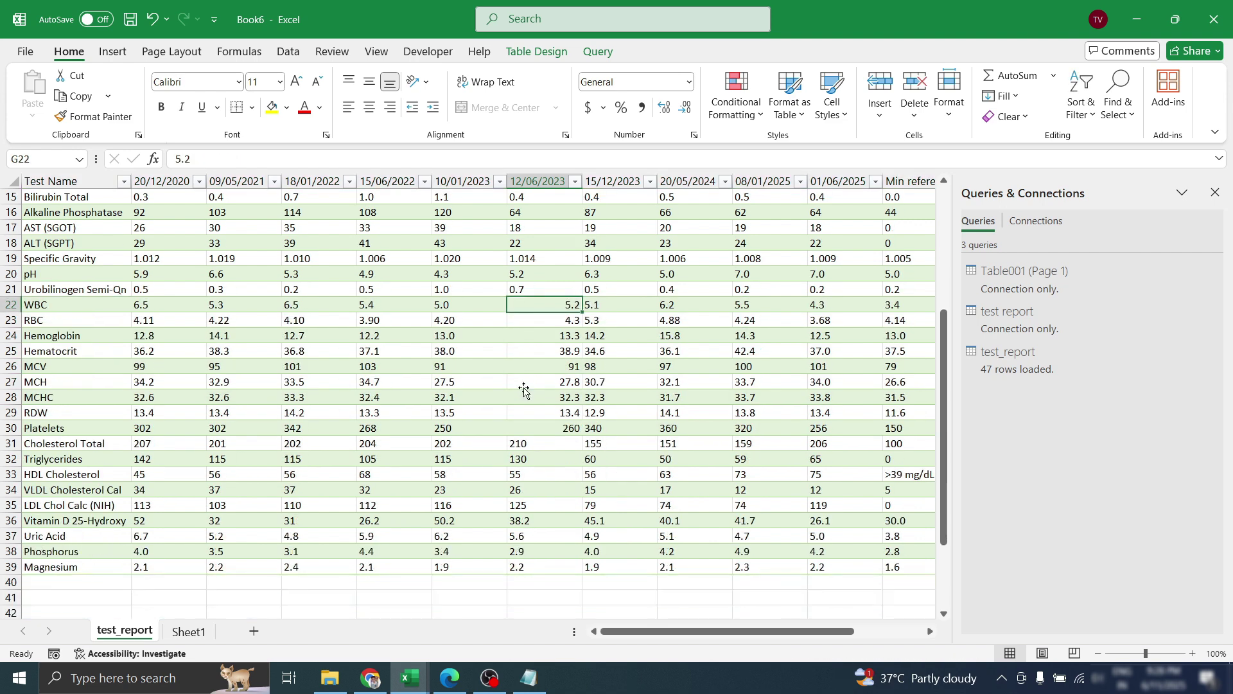
Review the remaining test_report rows, comparing the alignment of the 12/06/2023 values from WBC onwards with the values in other columns
{"action": "scroll", "coordinate": [596, 452], "scroll_direction": "up", "scroll_amount": 3}
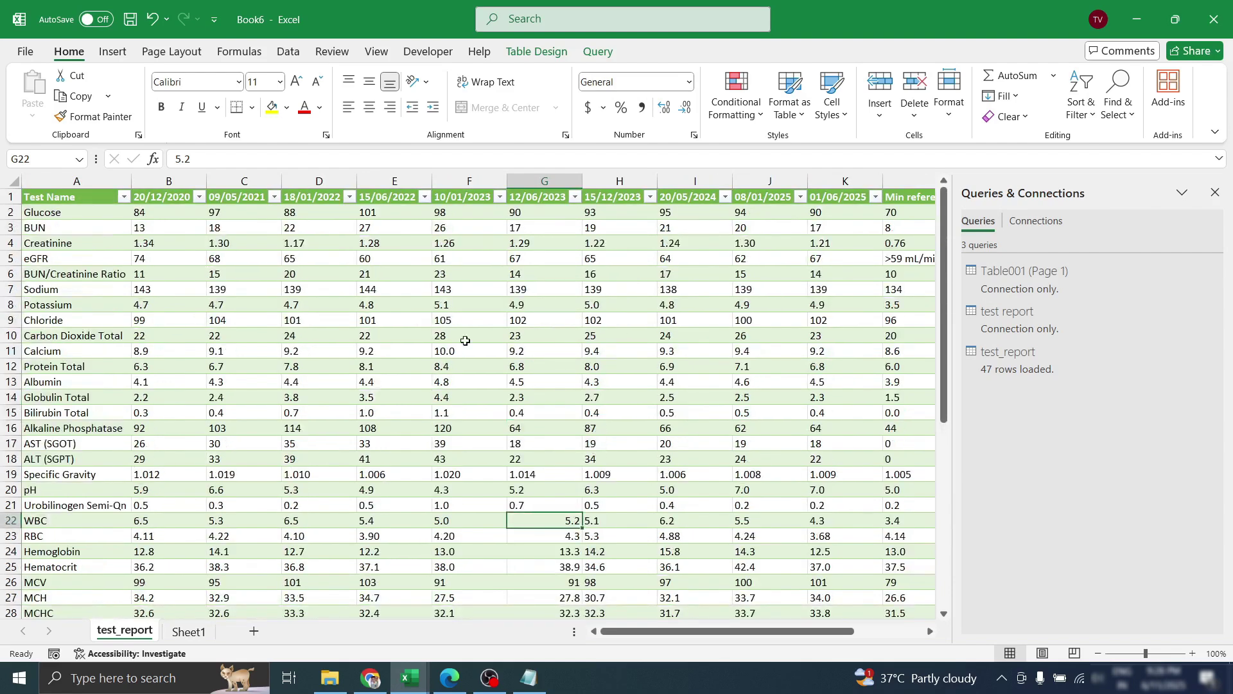
{"action": "left_click", "coordinate": [749, 306]}
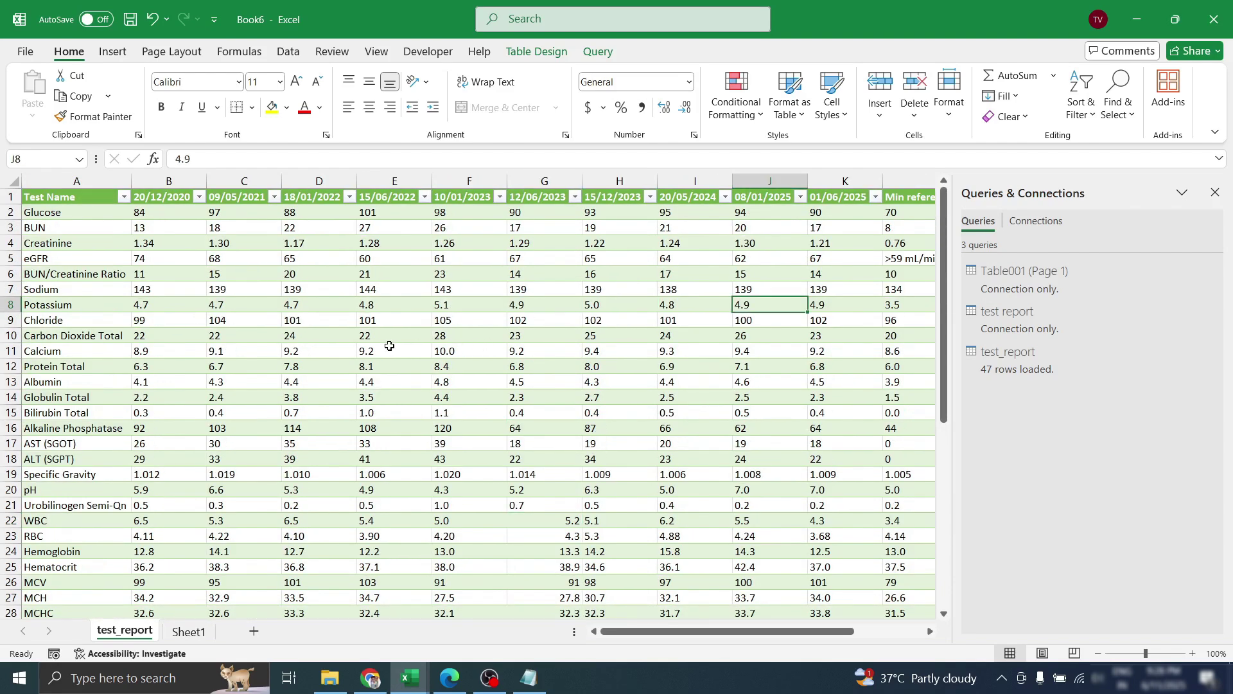
{"action": "scroll", "coordinate": [389, 346], "scroll_direction": "down", "scroll_amount": 3}
{"action": "left_click", "coordinate": [546, 441]}
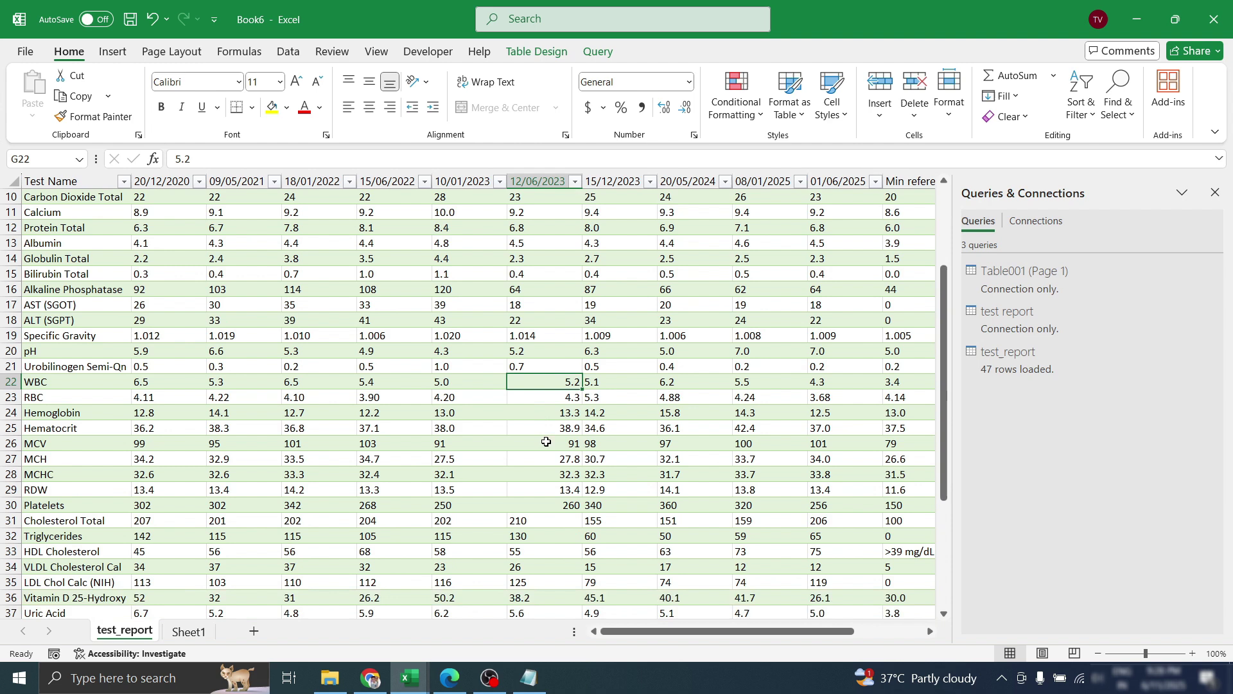
{"action": "left_click", "coordinate": [551, 401]}
{"action": "left_click", "coordinate": [536, 383]}
{"action": "left_click", "coordinate": [539, 441]}
{"action": "scroll", "coordinate": [418, 283], "scroll_direction": "up", "scroll_amount": 3}
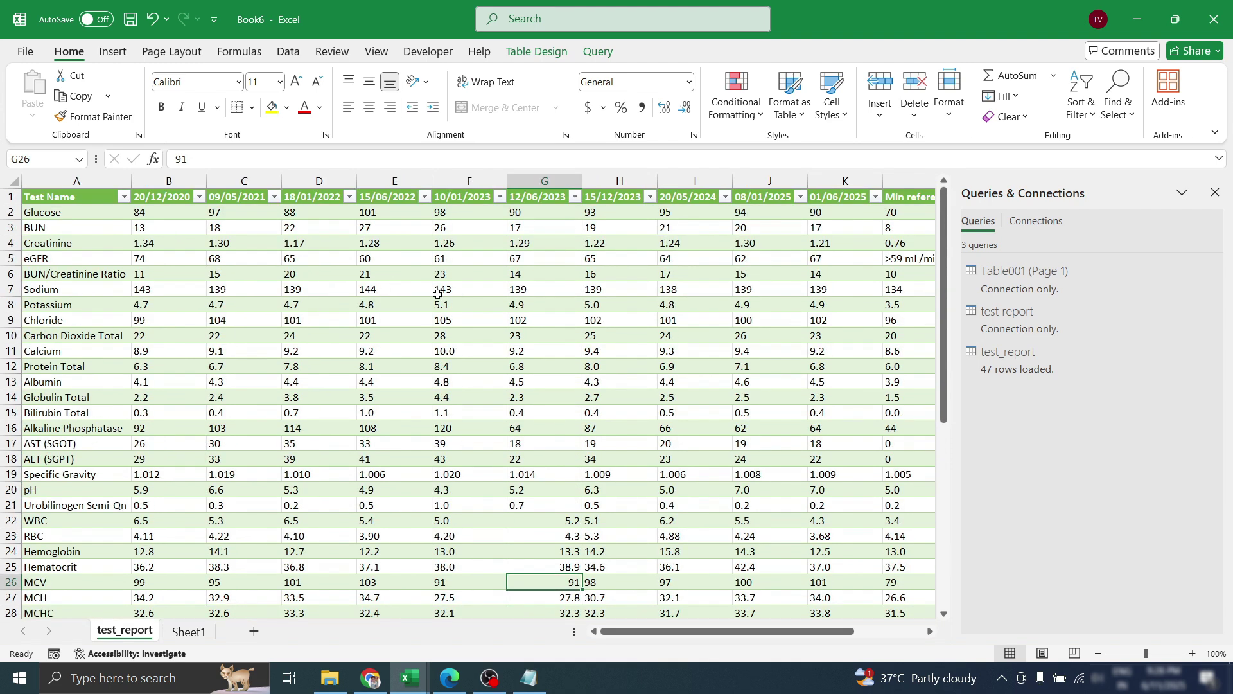
Enter the helper value 1 in empty cell P6 beside the test_report table and copy that cell
{"action": "scroll", "coordinate": [713, 287], "scroll_direction": "right", "scroll_amount": 10}
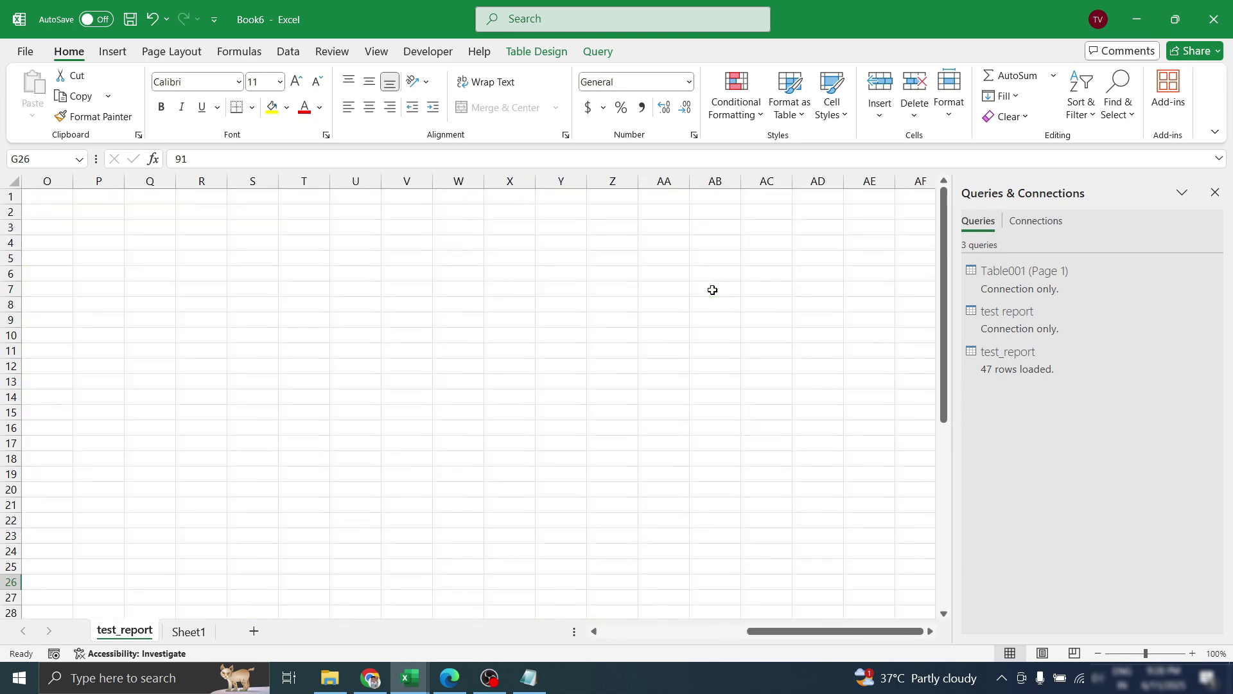
{"action": "scroll", "coordinate": [517, 291], "scroll_direction": "left", "scroll_amount": 5}
{"action": "scroll", "coordinate": [517, 292], "scroll_direction": "left", "scroll_amount": 2}
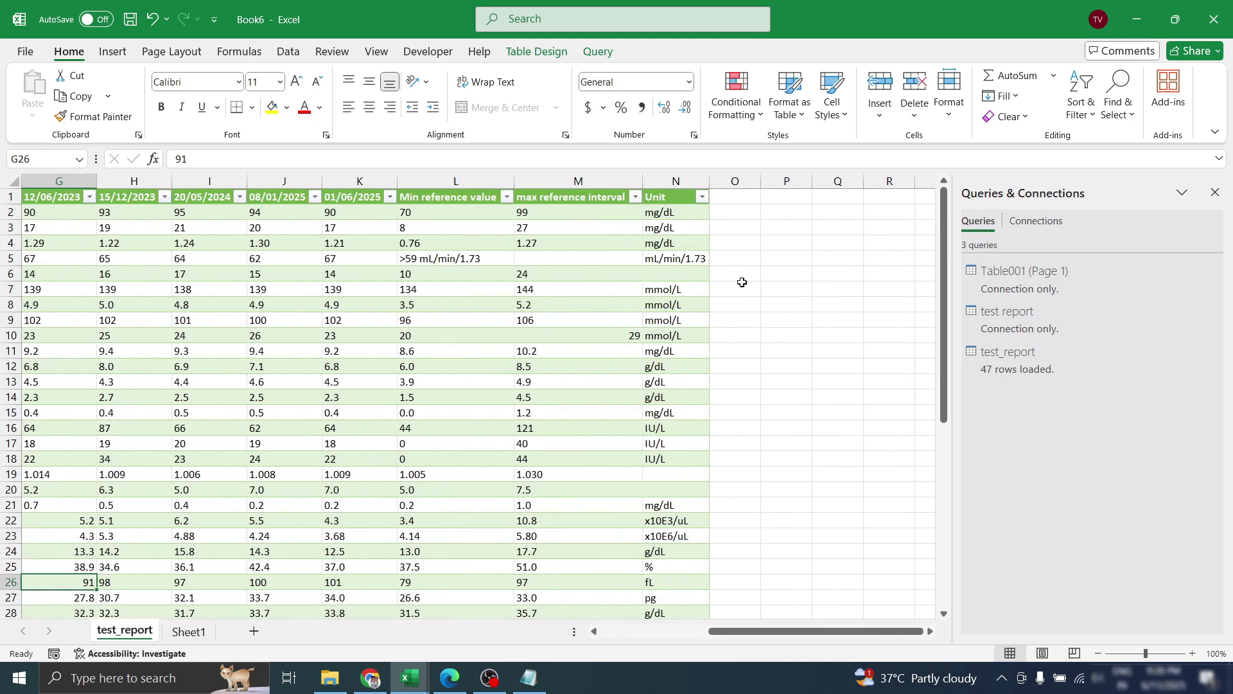
{"action": "left_click", "coordinate": [790, 274]}
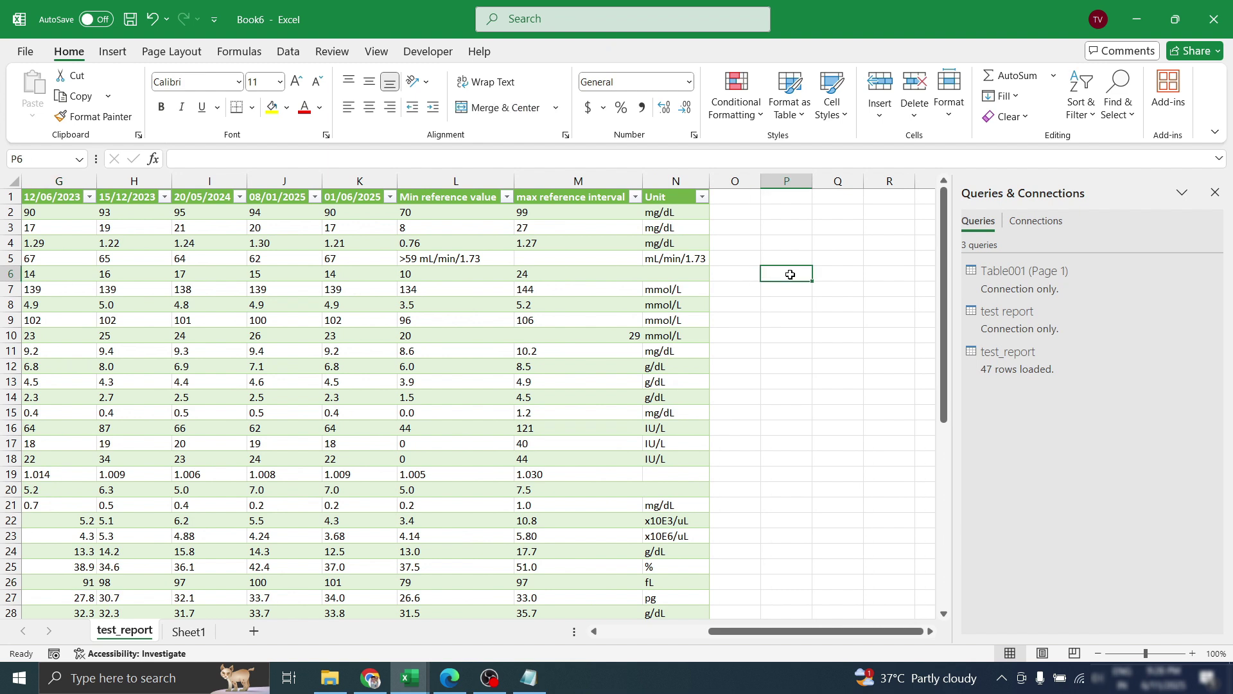
{"action": "type", "text": "1"}
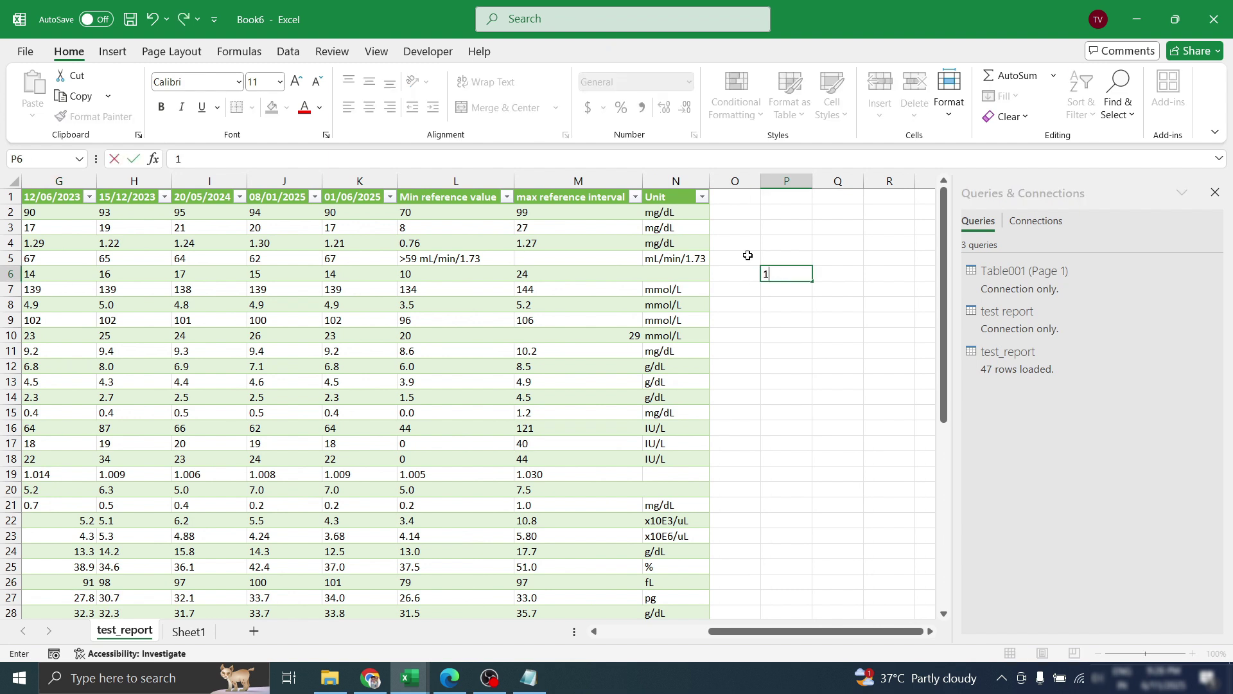
{"action": "left_click", "coordinate": [776, 324]}
{"action": "left_click", "coordinate": [784, 270]}
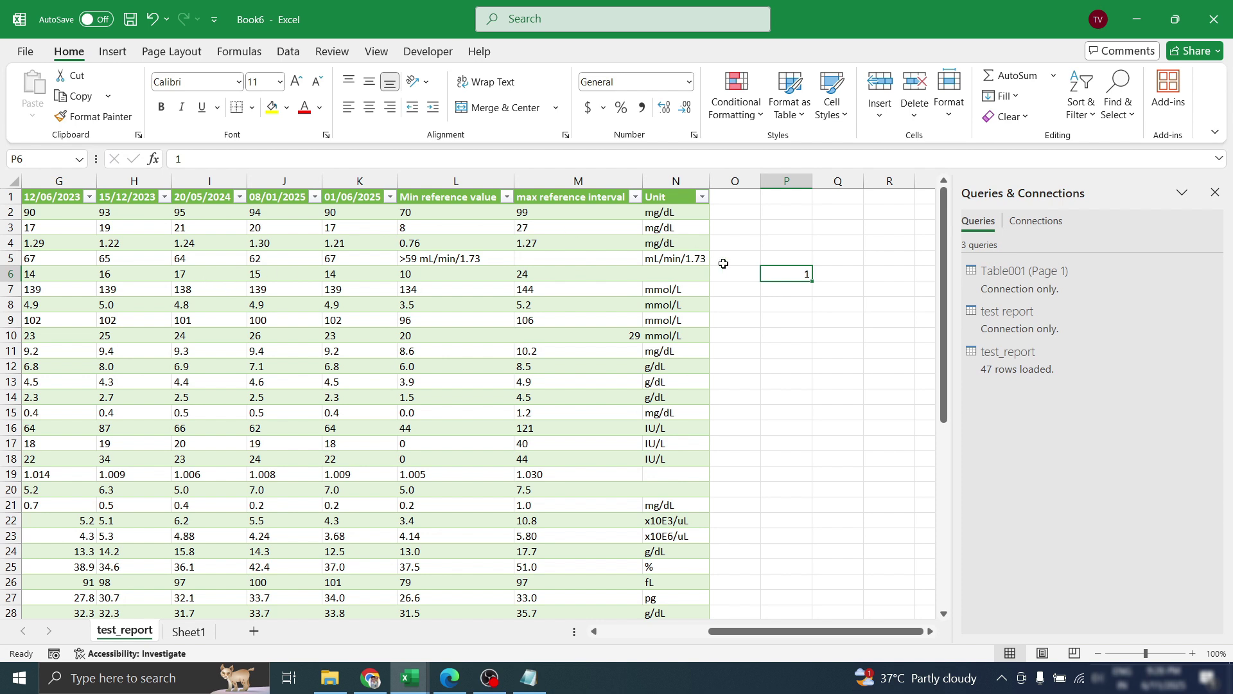
{"action": "key", "text": "ctrl+c"}
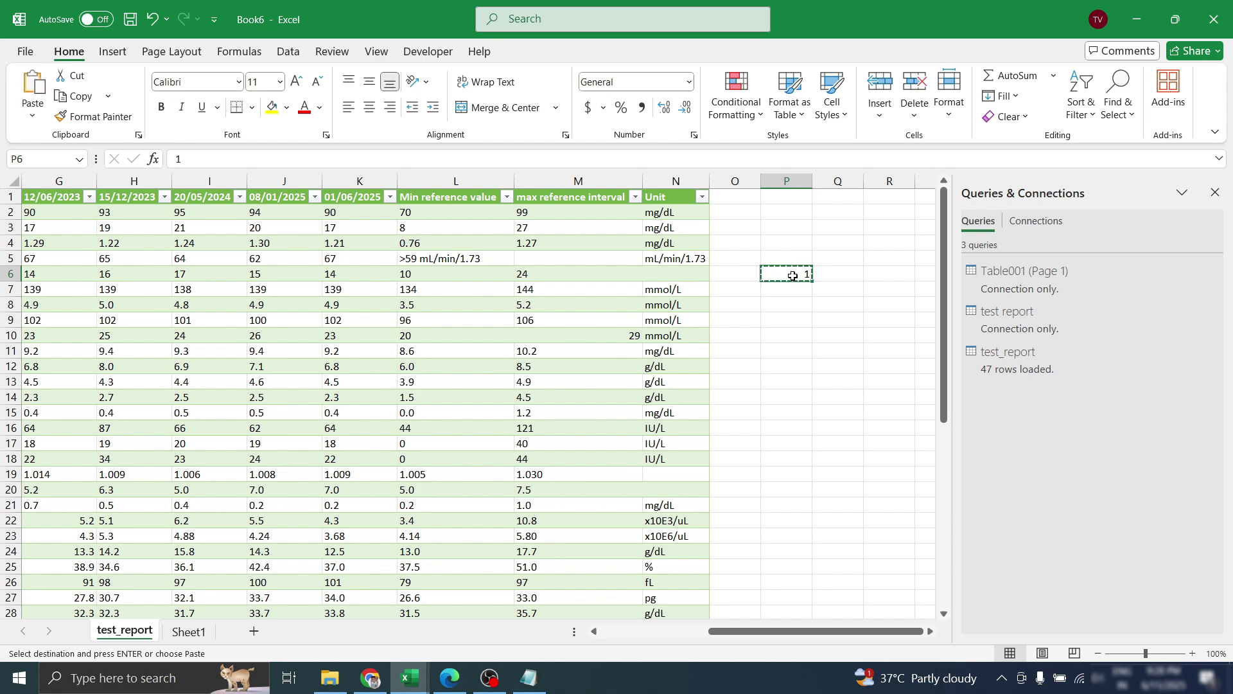
Paste Special the copied 1 onto the table data from B2 to N39, using Values with the Multiply operation
{"action": "scroll", "coordinate": [466, 316], "scroll_direction": "left", "scroll_amount": 3}
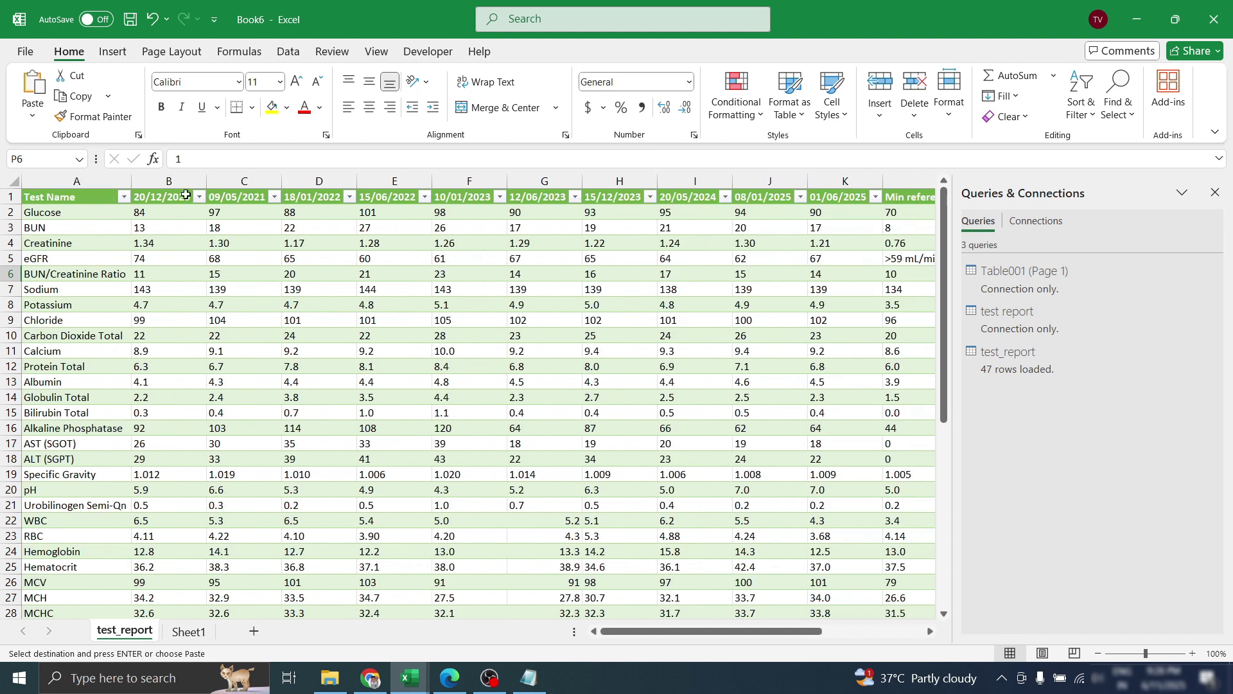
{"action": "left_click", "coordinate": [147, 212]}
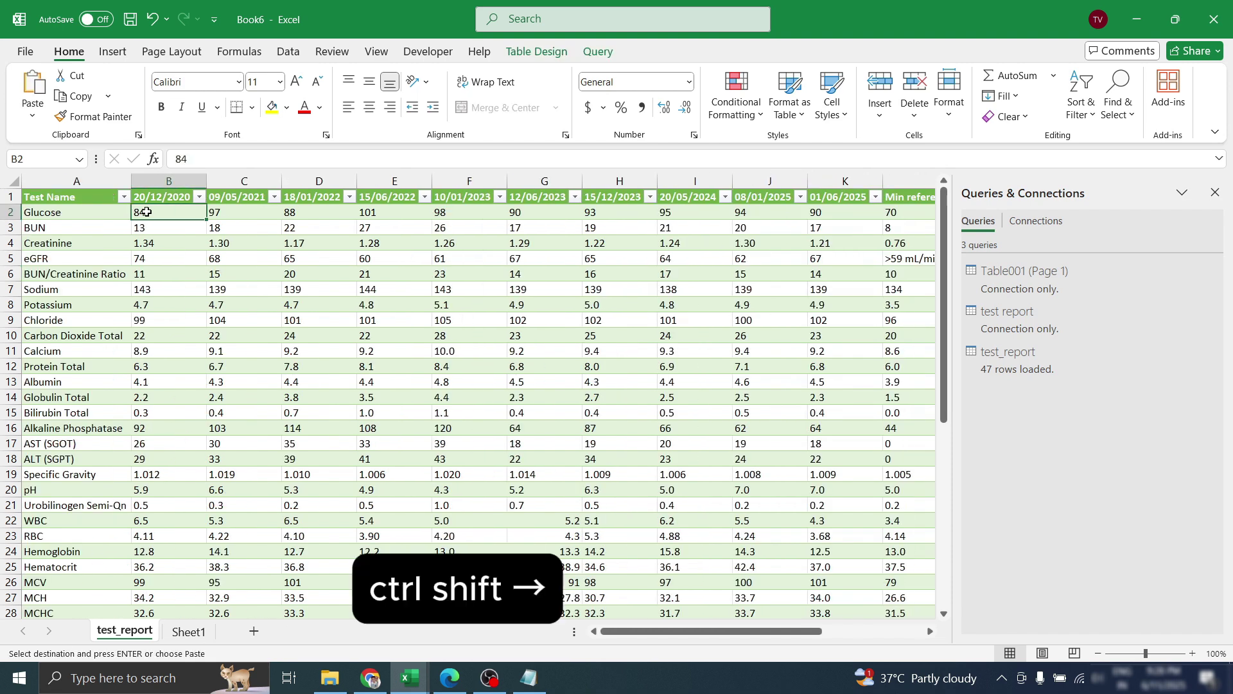
{"action": "key", "text": "ctrl+shift+Right"}
{"action": "key", "text": "ctrl+shift+Down"}
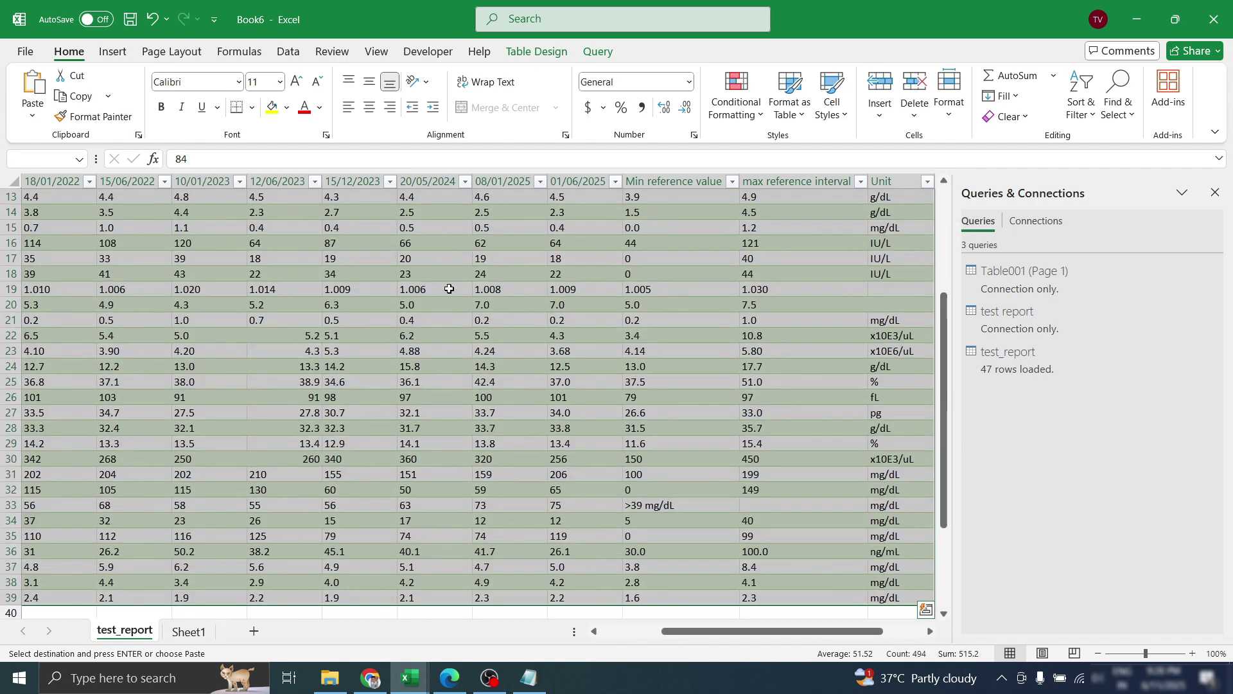
{"action": "right_click", "coordinate": [276, 270]}
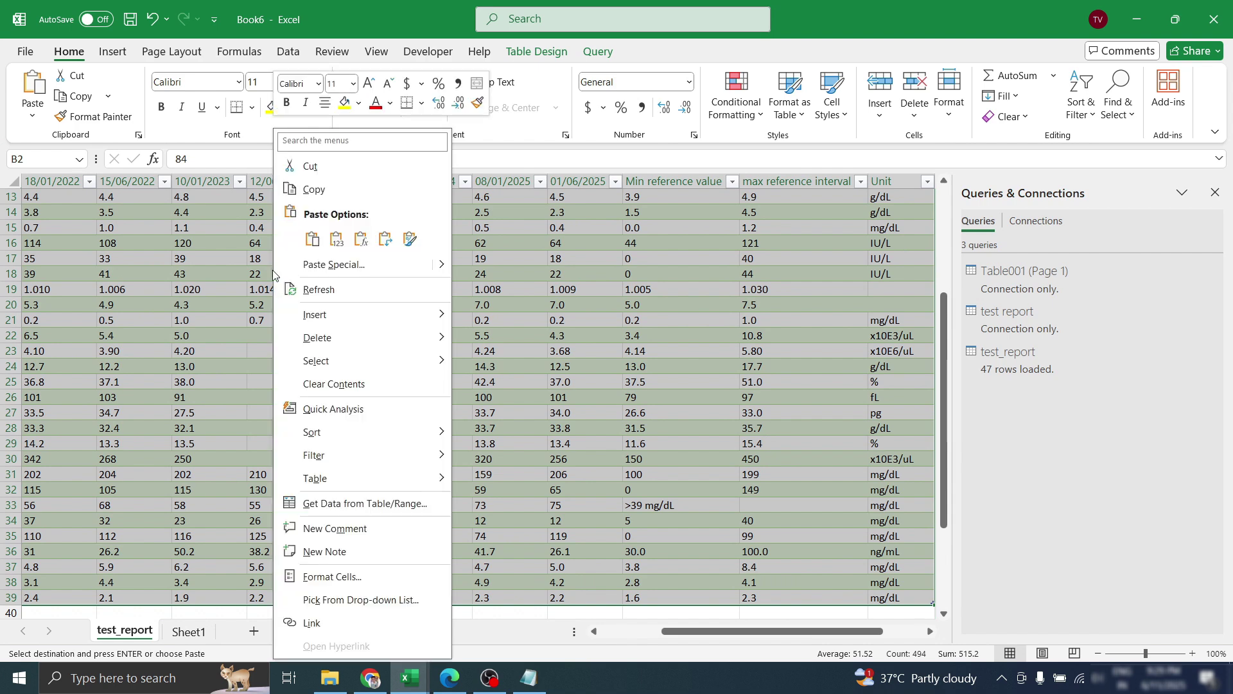
{"action": "left_click", "coordinate": [378, 265]}
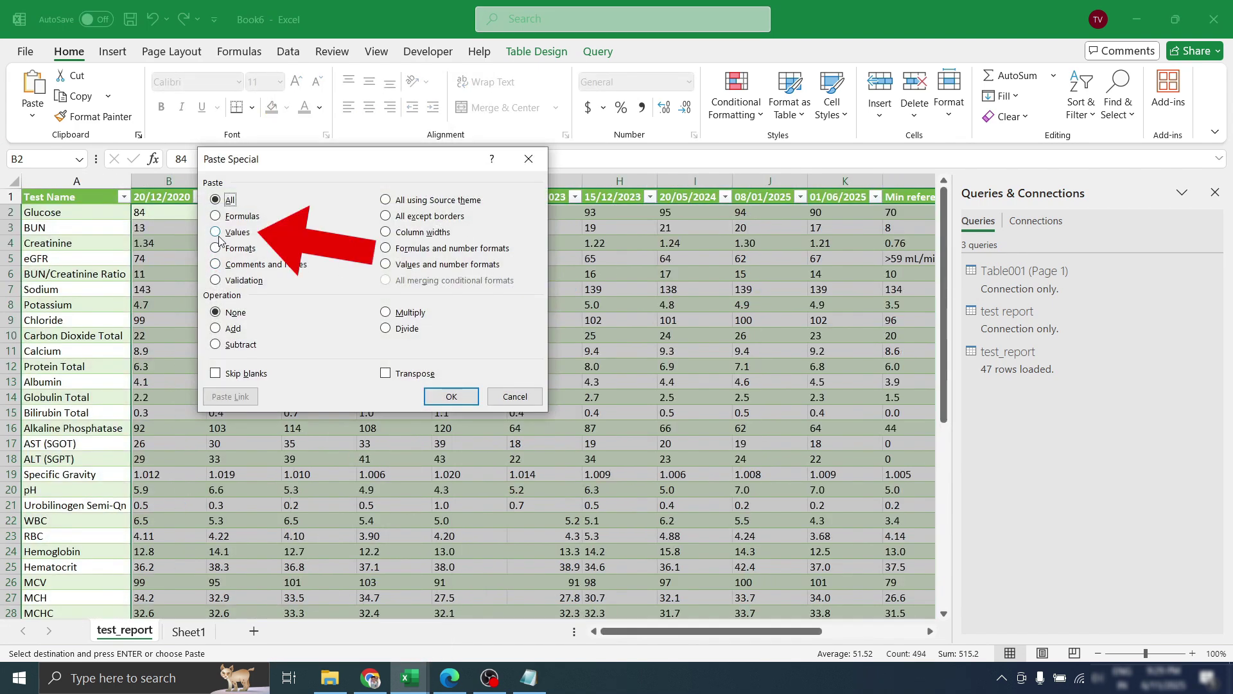
{"action": "left_click", "coordinate": [215, 232]}
{"action": "left_click", "coordinate": [386, 314]}
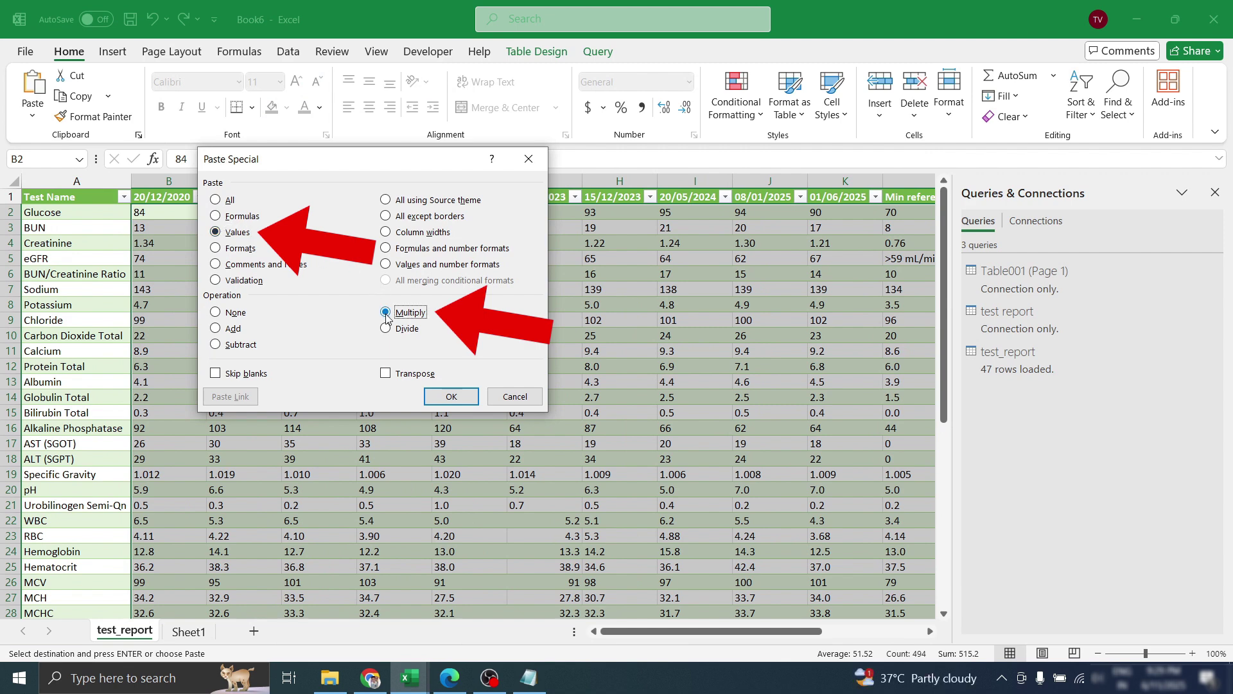
{"action": "left_click", "coordinate": [452, 397]}
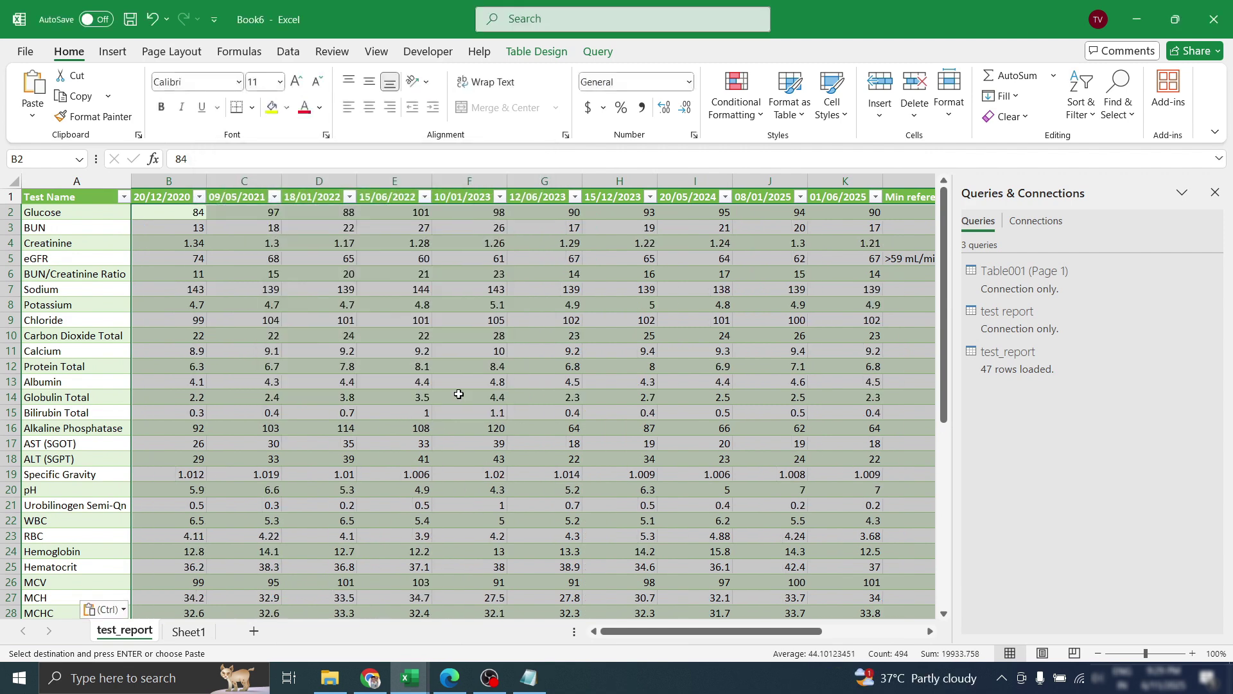
Check the number alignment of the results and the minimum and maximum reference columns throughout the test_report table
{"action": "left_click", "coordinate": [553, 318]}
{"action": "scroll", "coordinate": [675, 310], "scroll_direction": "right", "scroll_amount": 5}
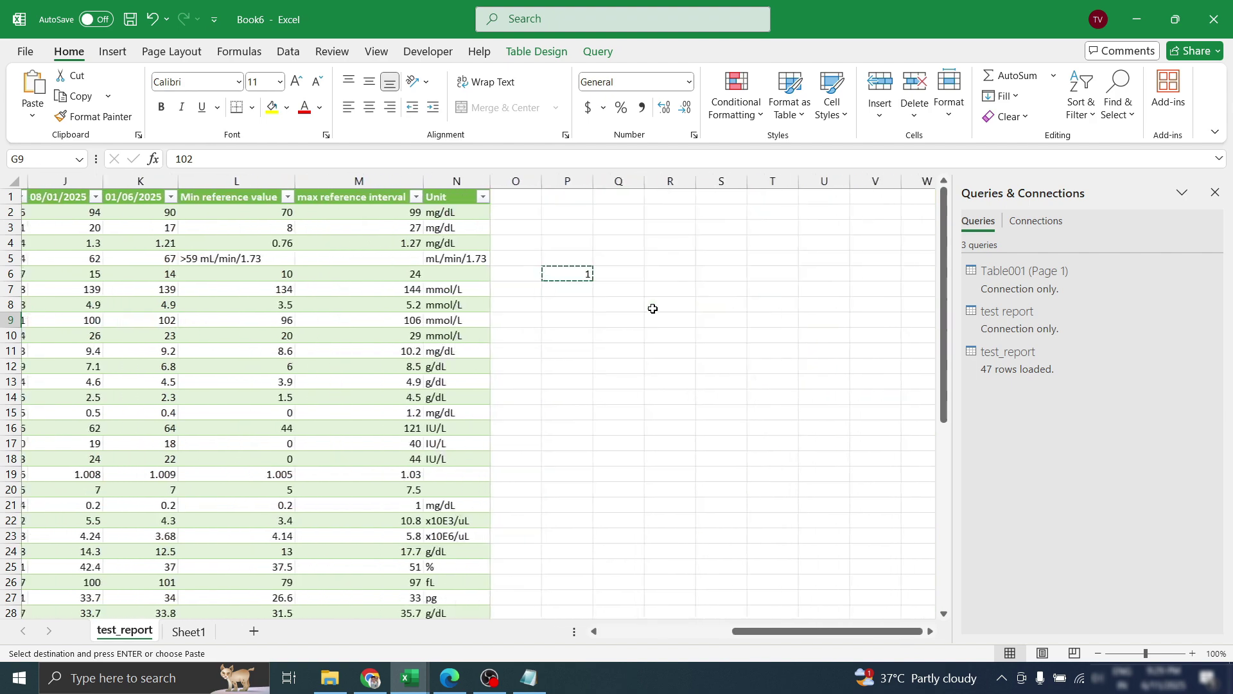
{"action": "scroll", "coordinate": [298, 311], "scroll_direction": "left", "scroll_amount": 5}
{"action": "left_click", "coordinate": [470, 307]}
{"action": "scroll", "coordinate": [662, 394], "scroll_direction": "down", "scroll_amount": 2}
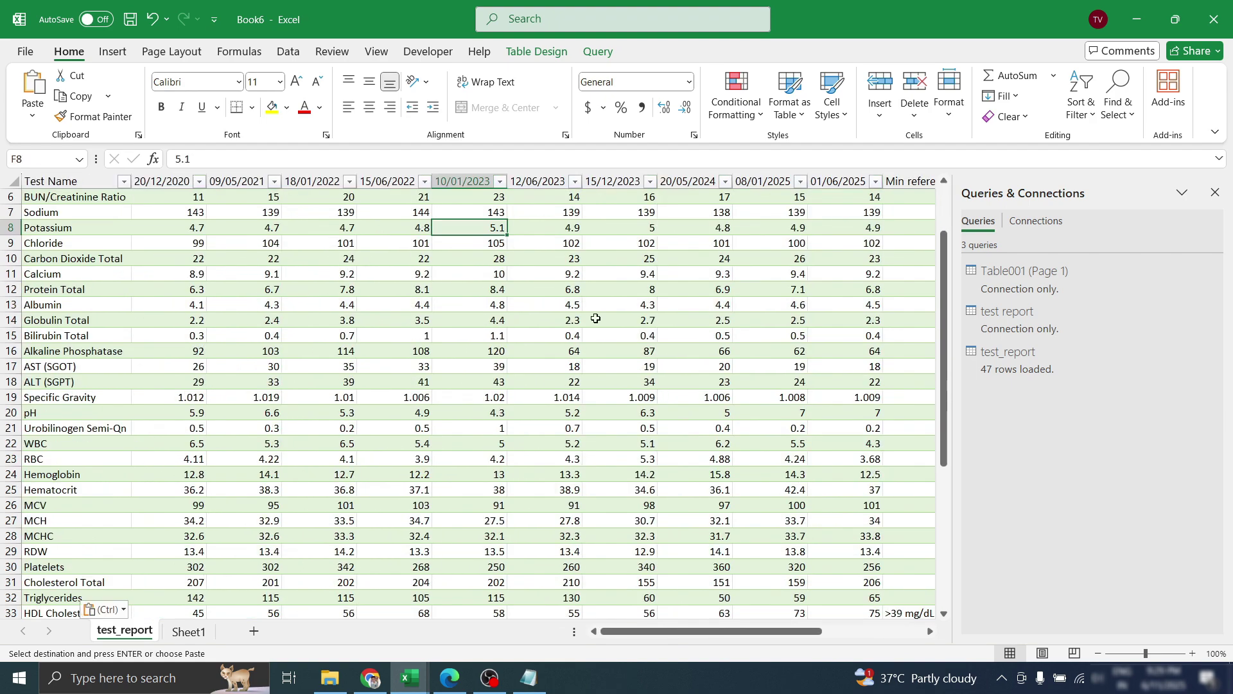
{"action": "left_click", "coordinate": [686, 397]}
{"action": "scroll", "coordinate": [686, 395], "scroll_direction": "down", "scroll_amount": 2}
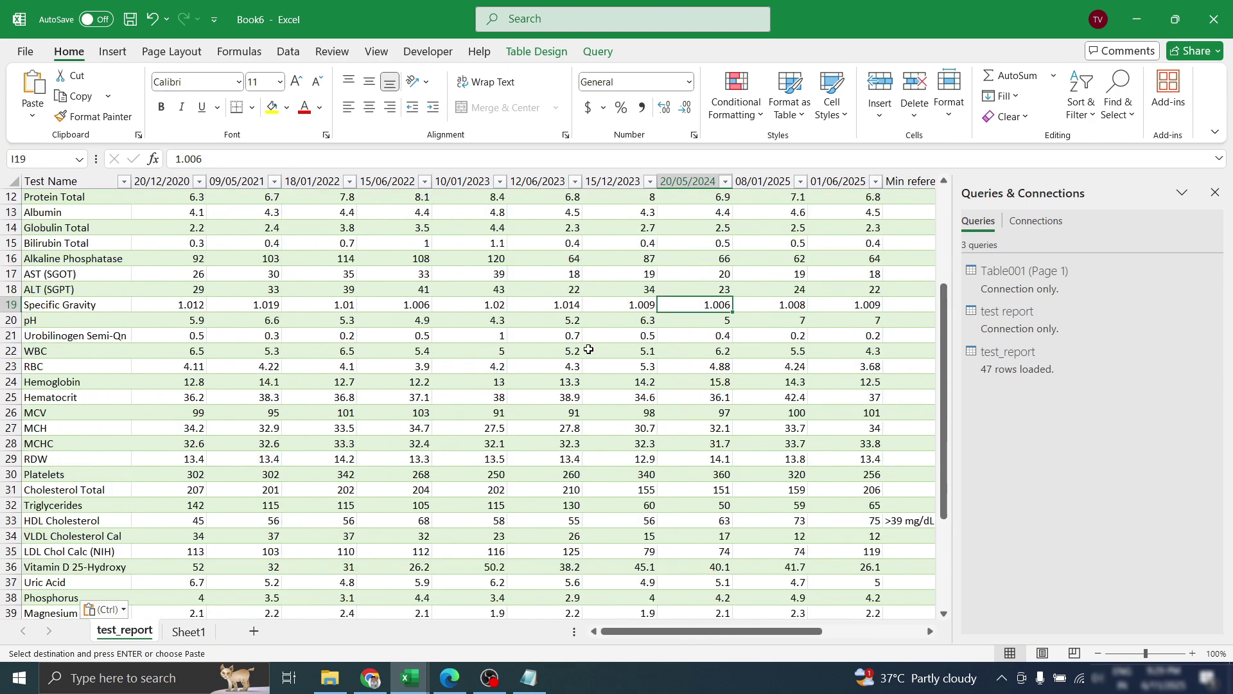
{"action": "scroll", "coordinate": [586, 350], "scroll_direction": "right", "scroll_amount": 5}
{"action": "scroll", "coordinate": [586, 349], "scroll_direction": "up", "scroll_amount": 4}
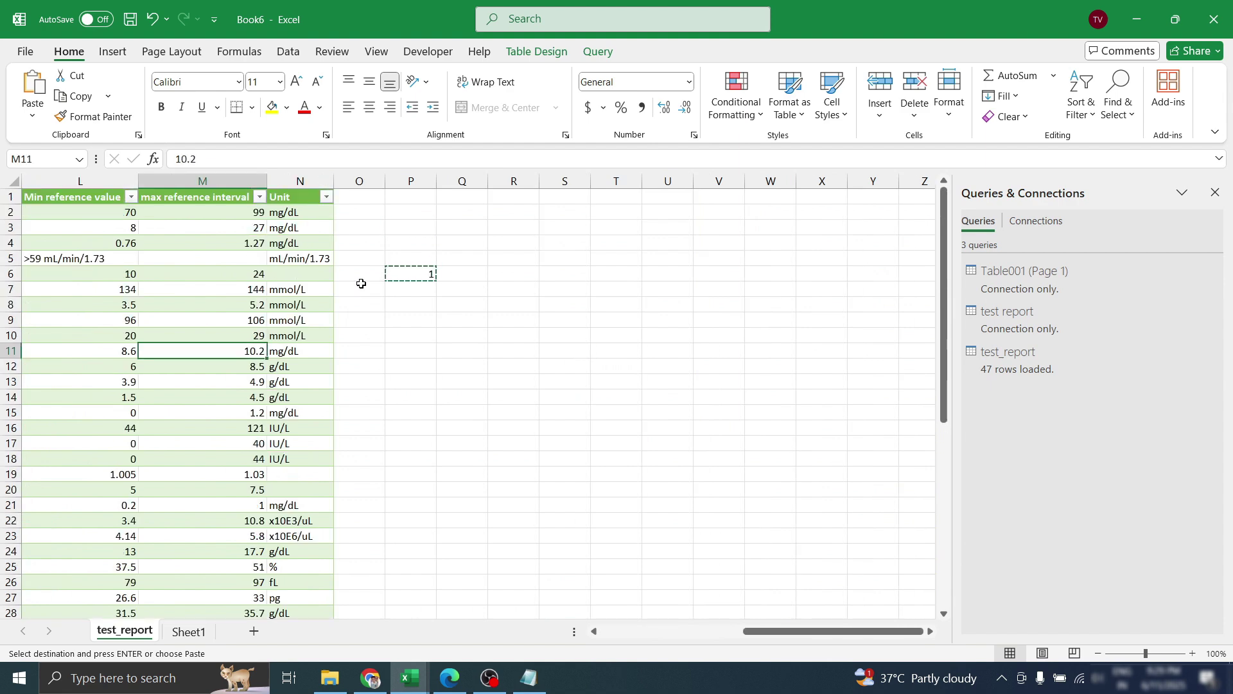
Clear the helper value from cell P6
{"action": "left_click", "coordinate": [413, 302]}
{"action": "left_click", "coordinate": [413, 273]}
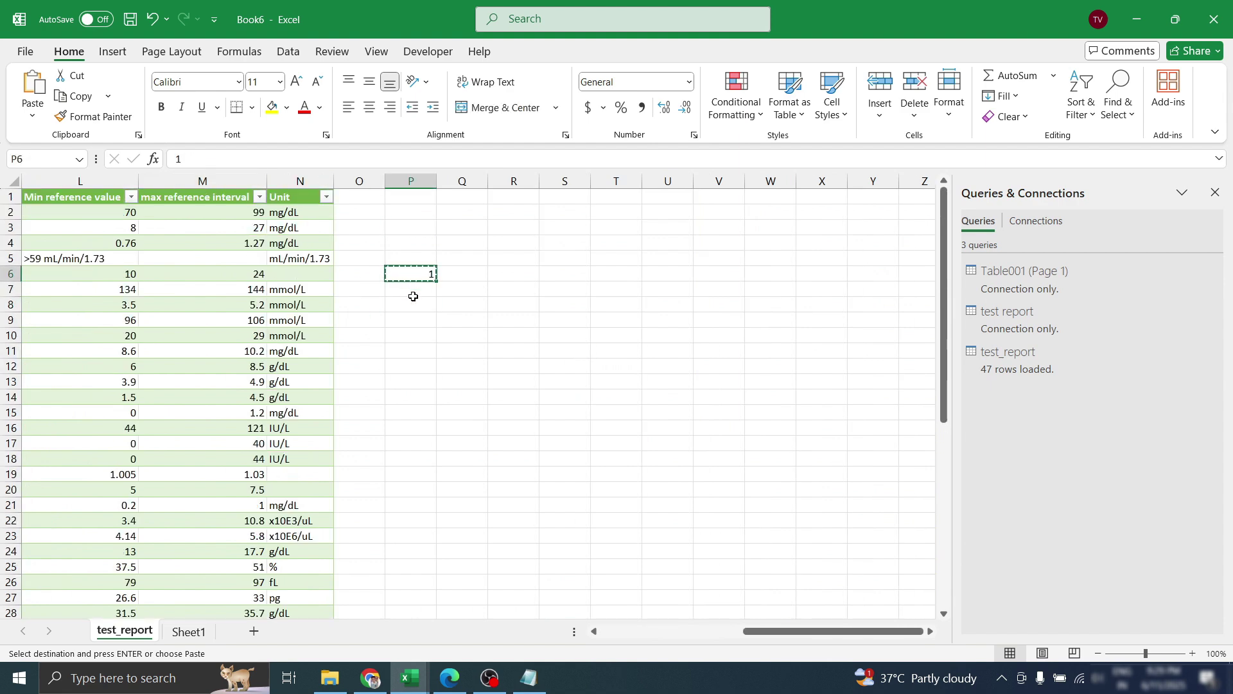
{"action": "left_click", "coordinate": [413, 295]}
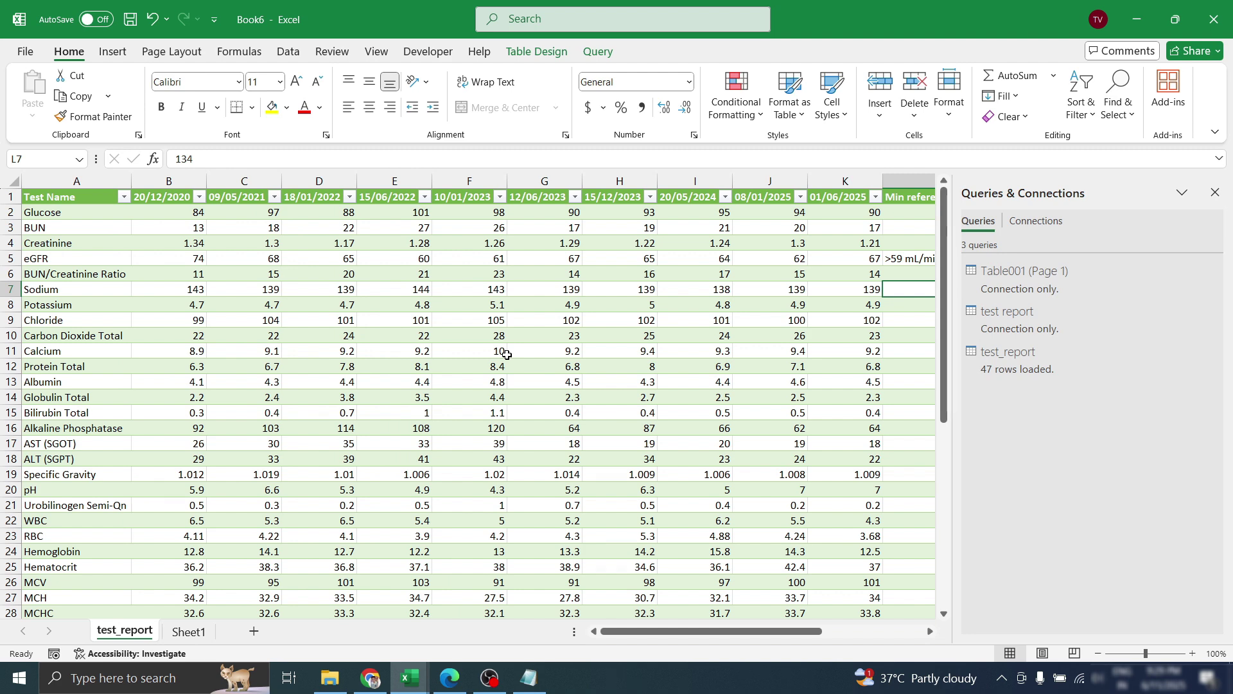
Examine the reference limits of the eGFR and HDL Cholesterol rows, including their text minimums and maximum reference interval cells
{"action": "scroll", "coordinate": [506, 354], "scroll_direction": "right", "scroll_amount": 3}
{"action": "left_click", "coordinate": [530, 258]}
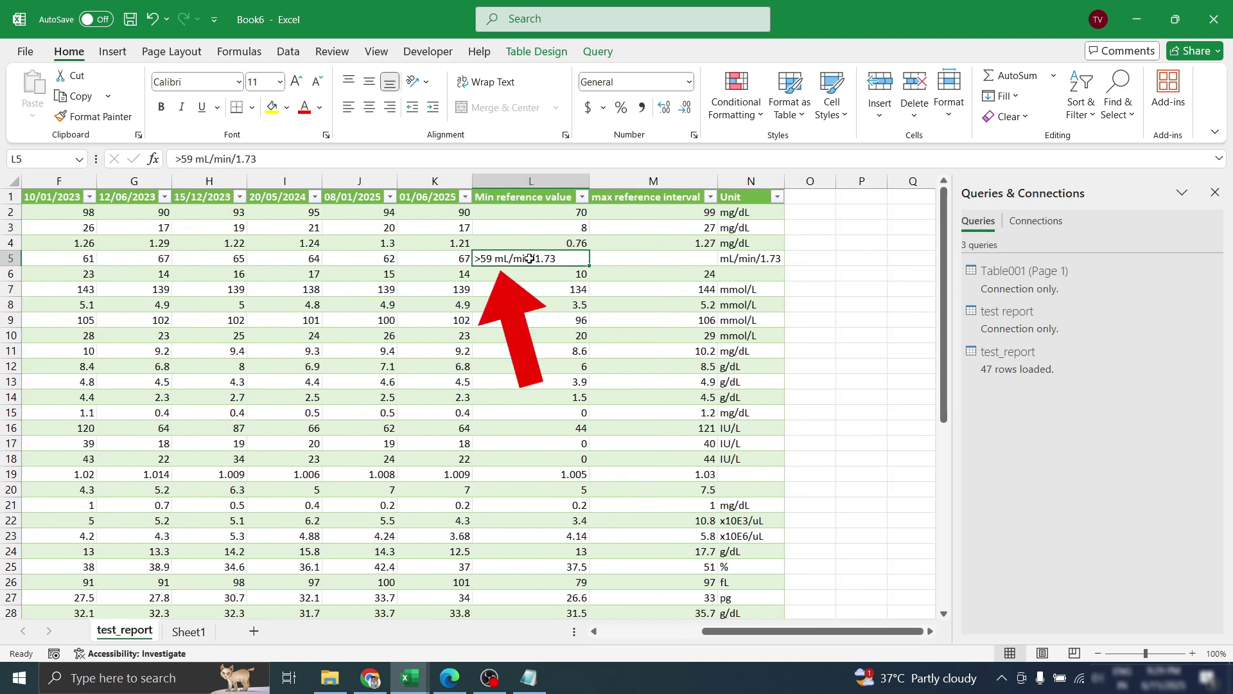
{"action": "scroll", "coordinate": [512, 387], "scroll_direction": "down", "scroll_amount": 4}
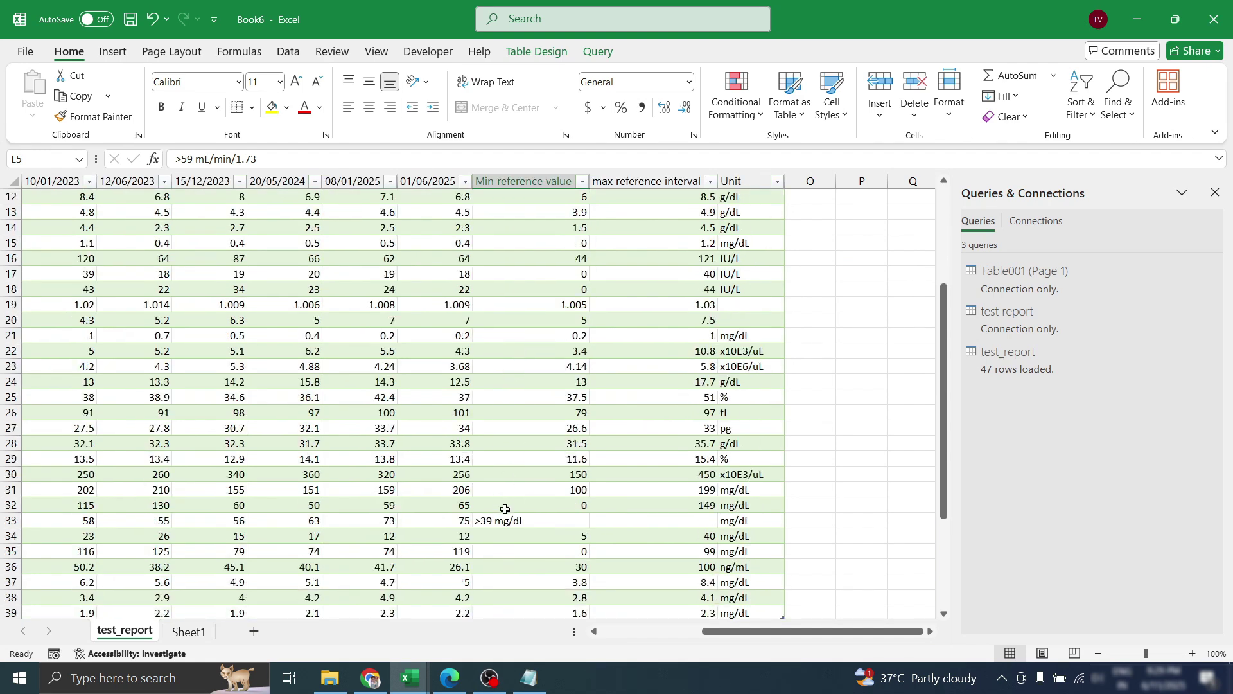
{"action": "left_click", "coordinate": [505, 519]}
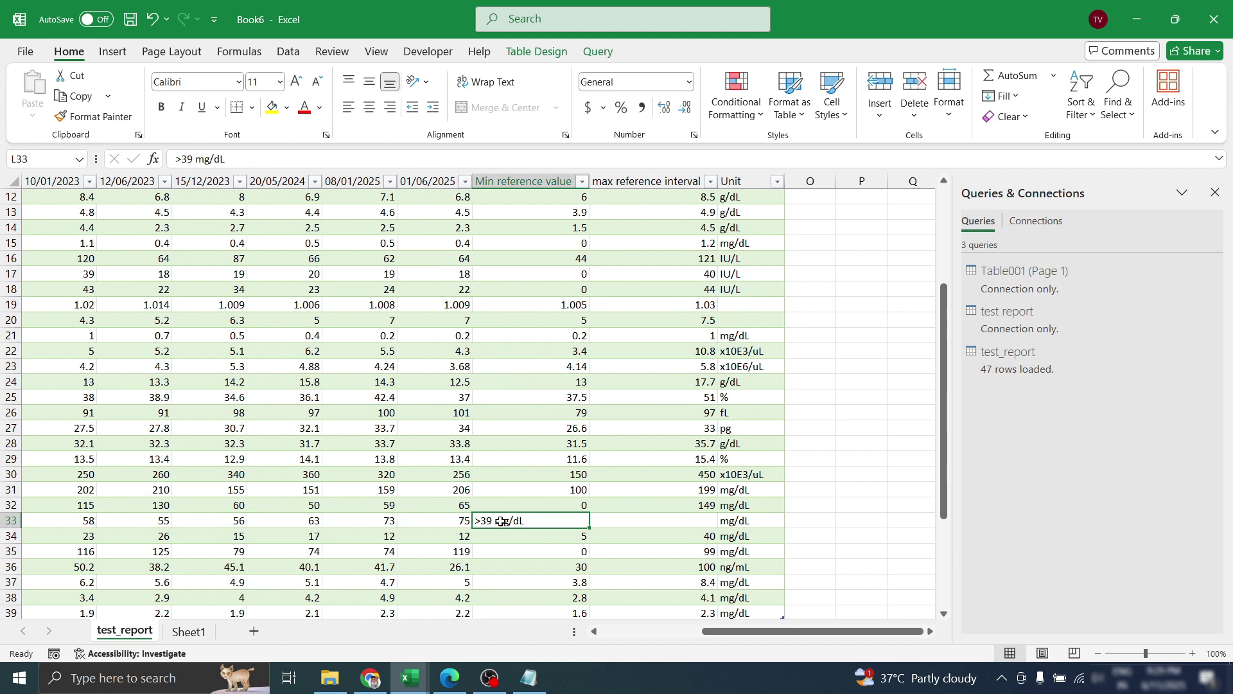
{"action": "scroll", "coordinate": [500, 522], "scroll_direction": "up", "scroll_amount": 4}
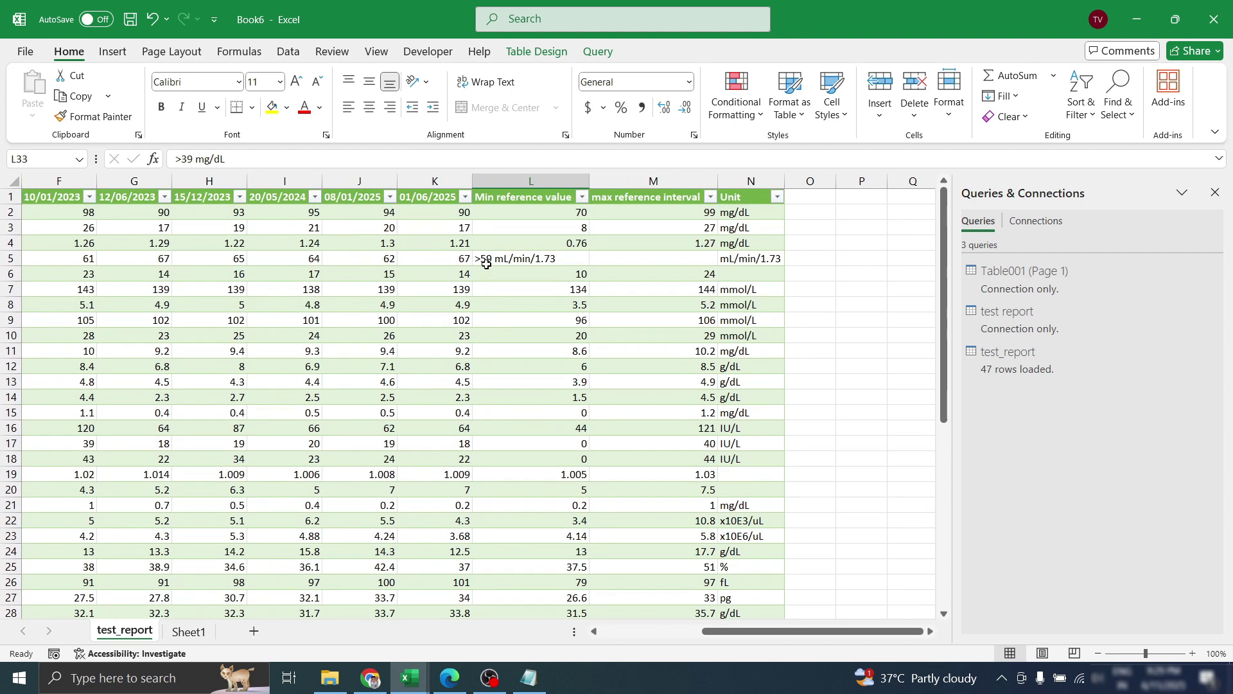
{"action": "scroll", "coordinate": [316, 255], "scroll_direction": "left", "scroll_amount": 3}
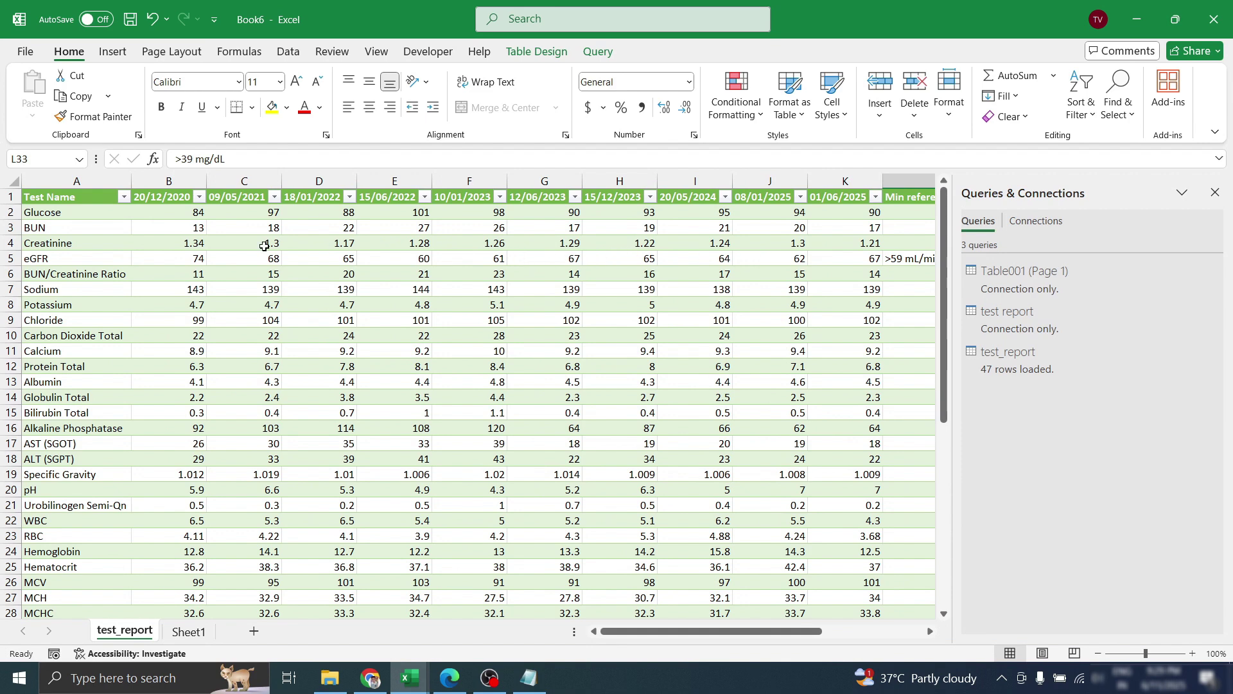
{"action": "scroll", "coordinate": [656, 250], "scroll_direction": "right", "scroll_amount": 4}
{"action": "scroll", "coordinate": [656, 250], "scroll_direction": "right", "scroll_amount": 1}
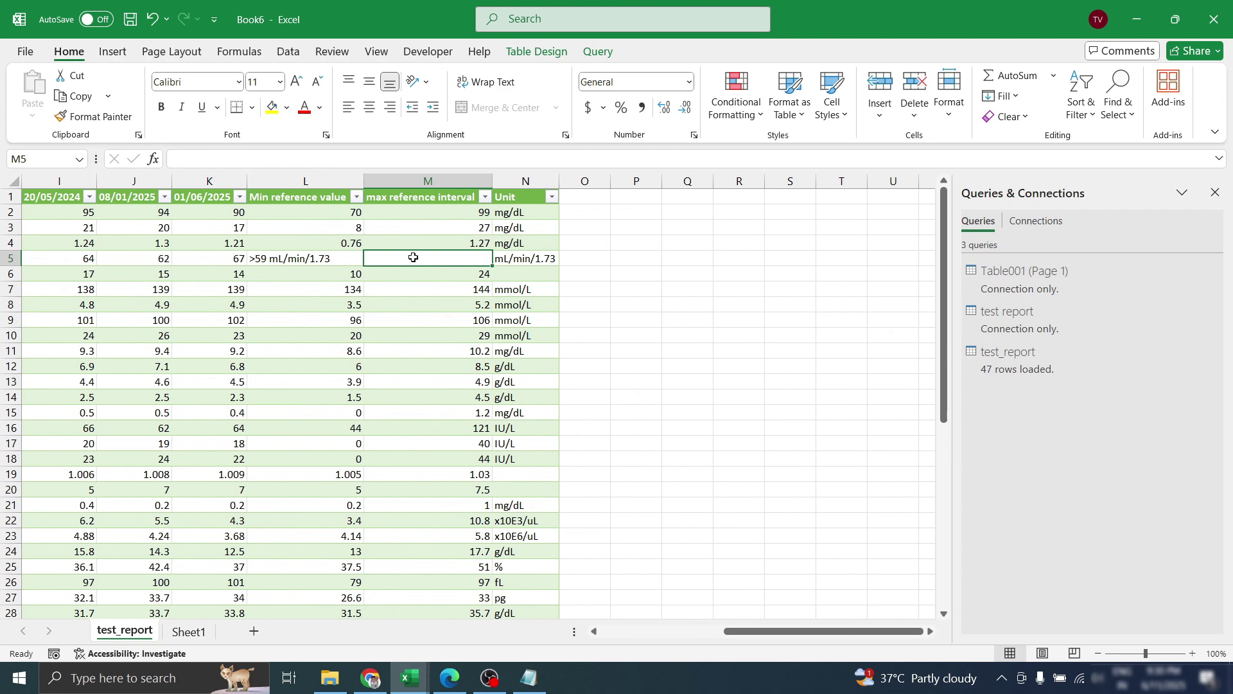
{"action": "scroll", "coordinate": [325, 261], "scroll_direction": "left", "scroll_amount": 5}
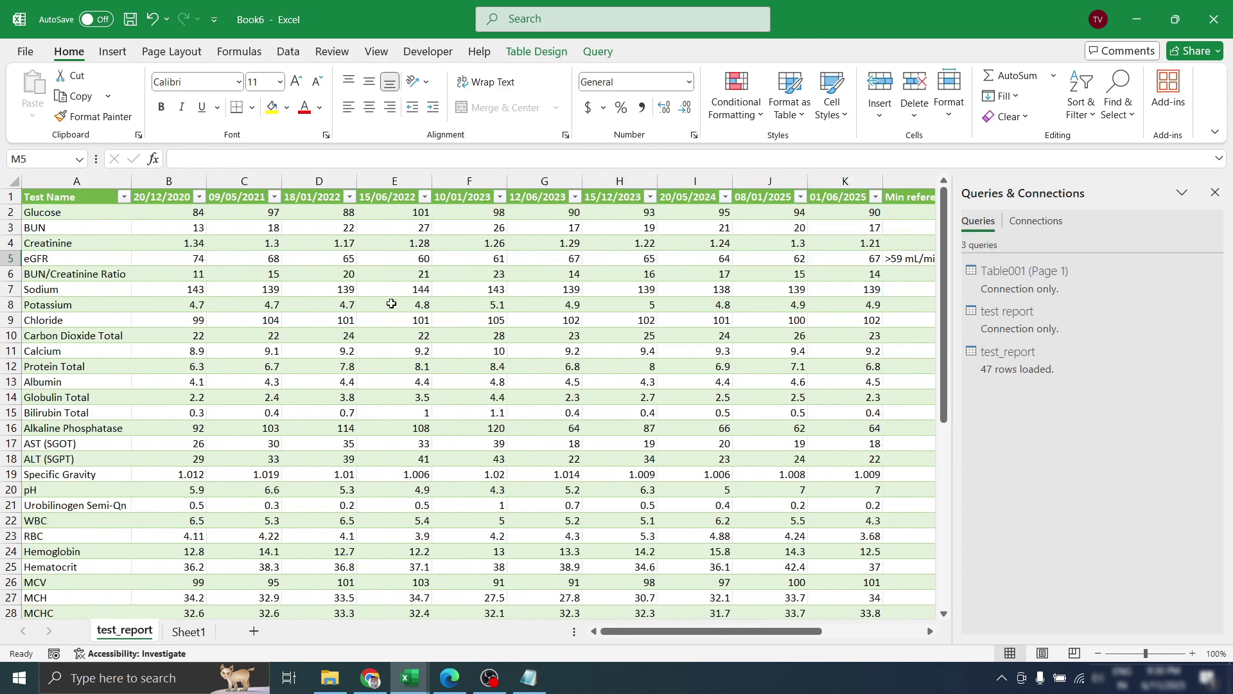
{"action": "left_click", "coordinate": [12, 259]}
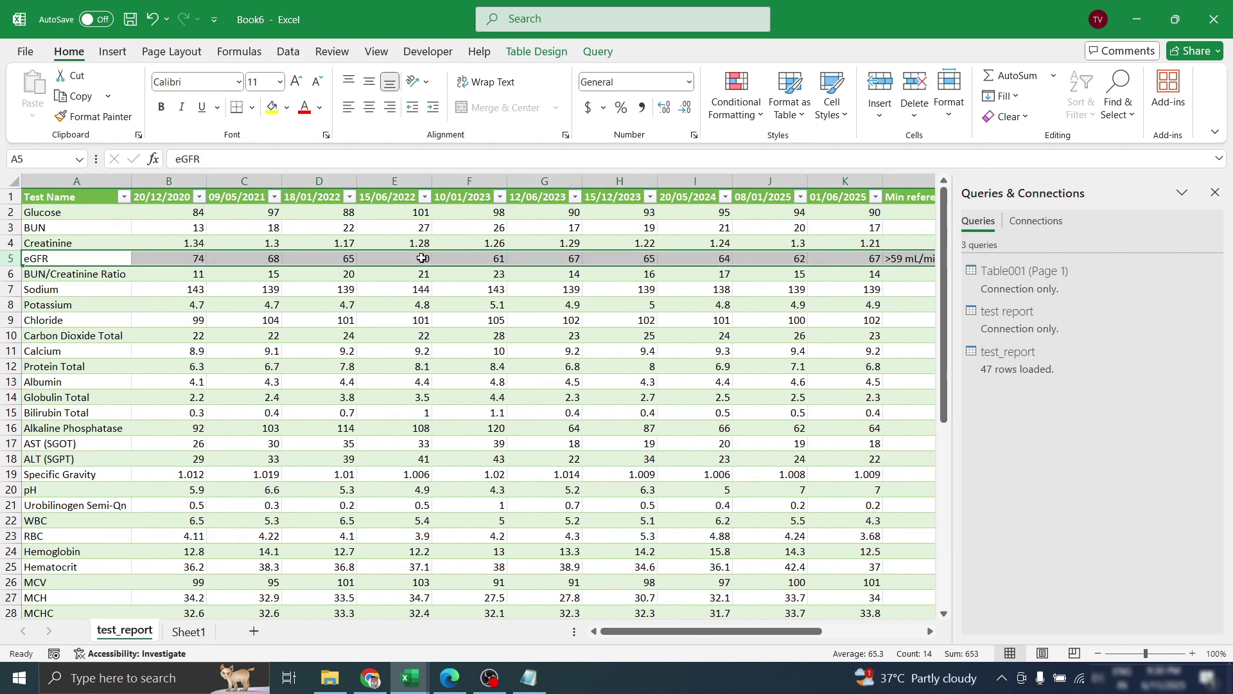
{"action": "scroll", "coordinate": [663, 289], "scroll_direction": "right", "scroll_amount": 4}
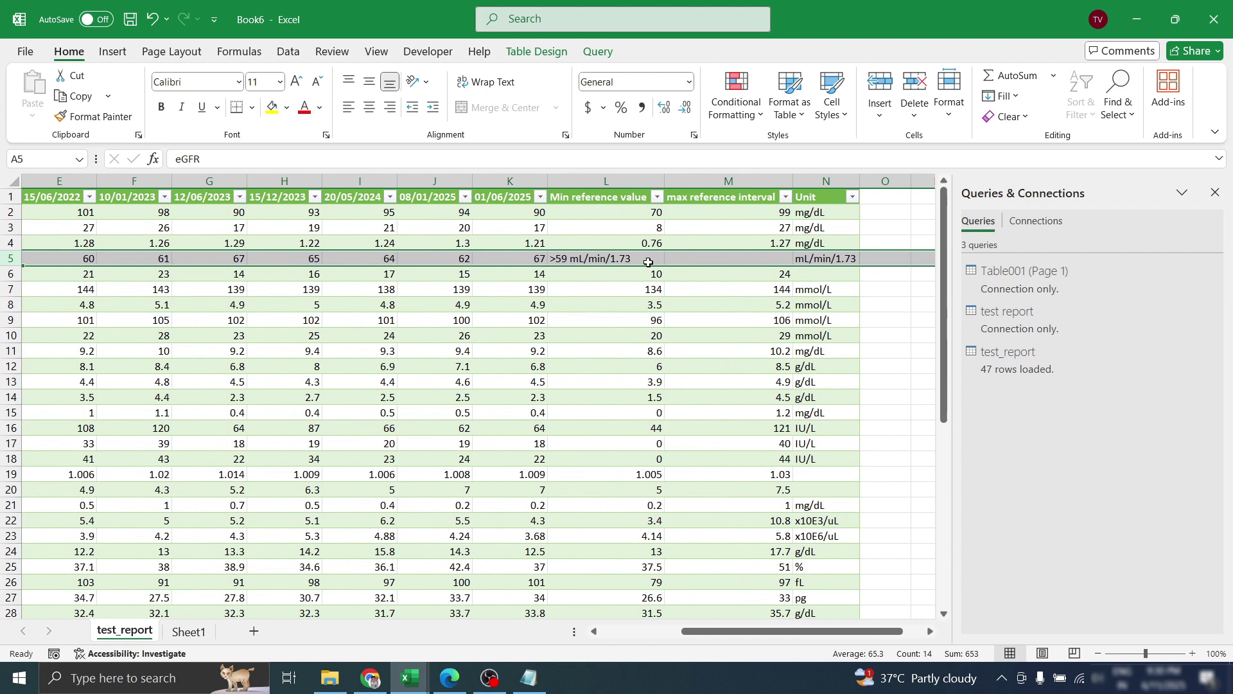
{"action": "left_click", "coordinate": [711, 257]}
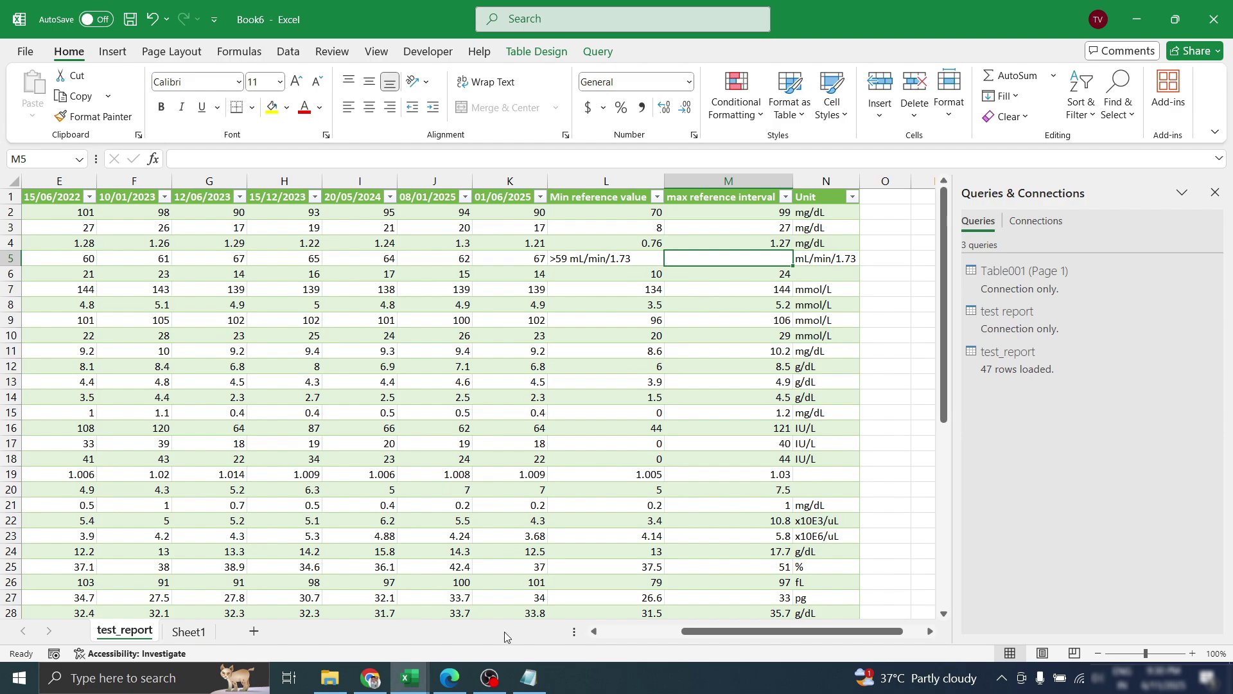
Switch to the Grok chat and ask "what is the maximum reference interval of egfr value"
{"action": "mouse_move", "coordinate": [385, 688]}
{"action": "left_click", "coordinate": [457, 607]}
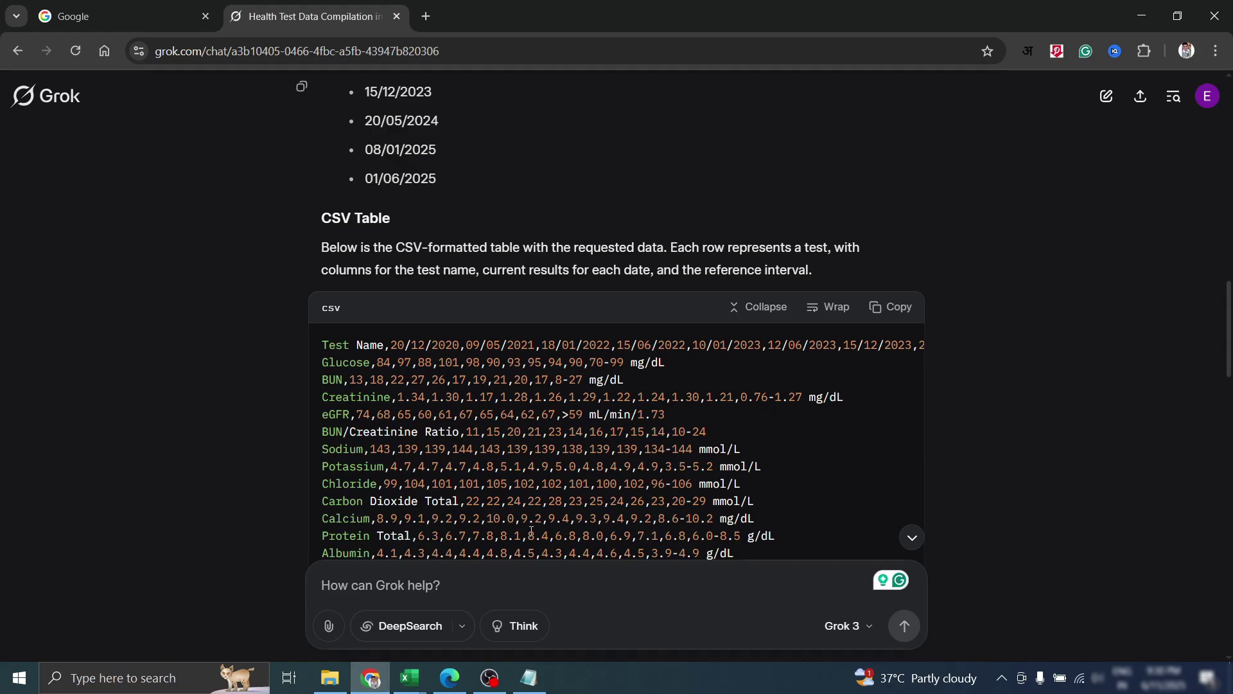
{"action": "mouse_move", "coordinate": [410, 679]}
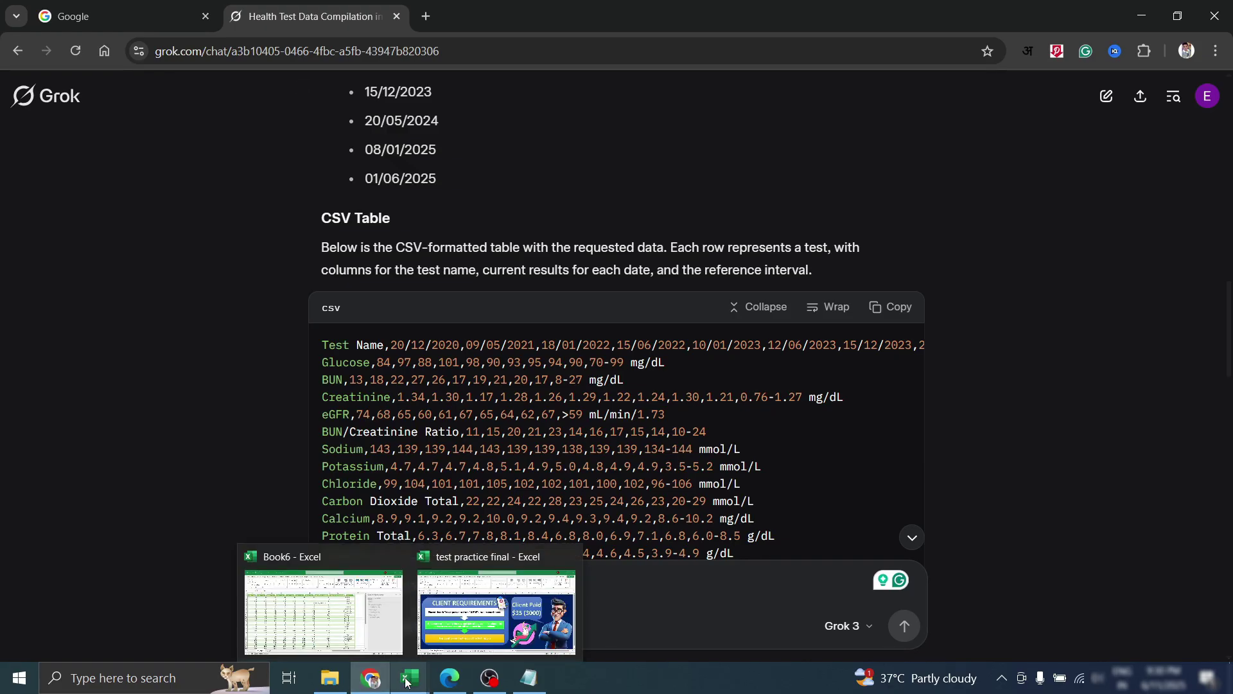
{"action": "left_click", "coordinate": [370, 607]}
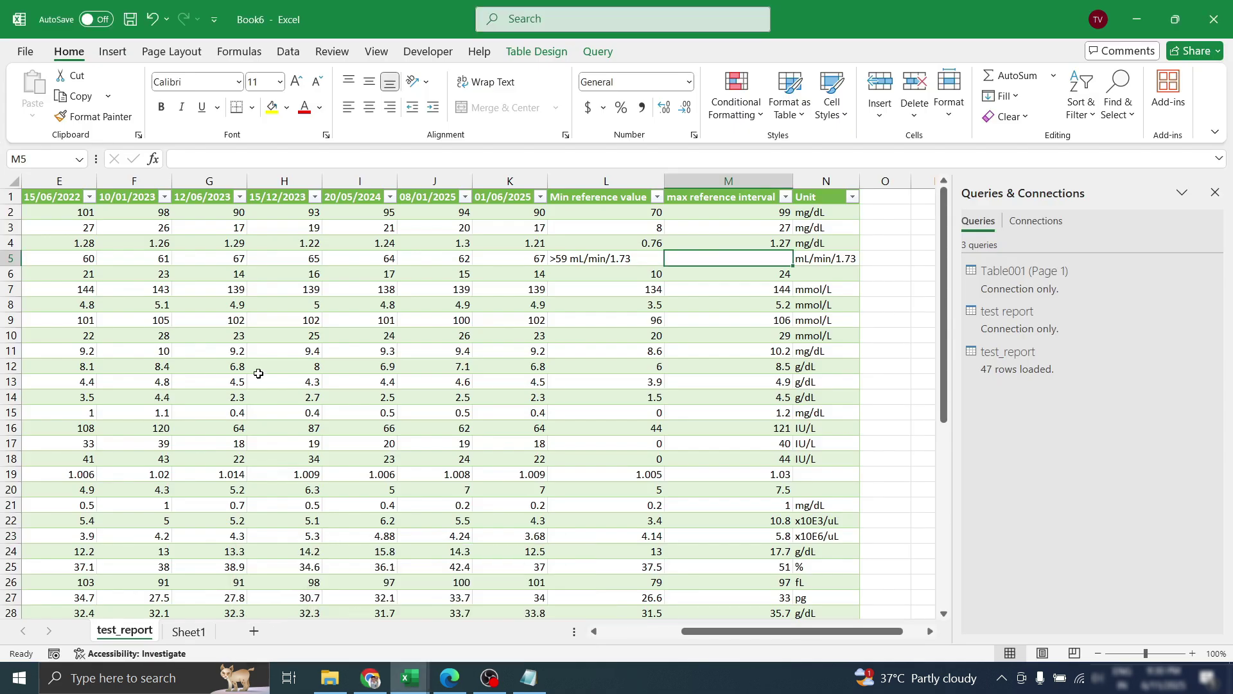
{"action": "scroll", "coordinate": [21, 287], "scroll_direction": "left", "scroll_amount": 4}
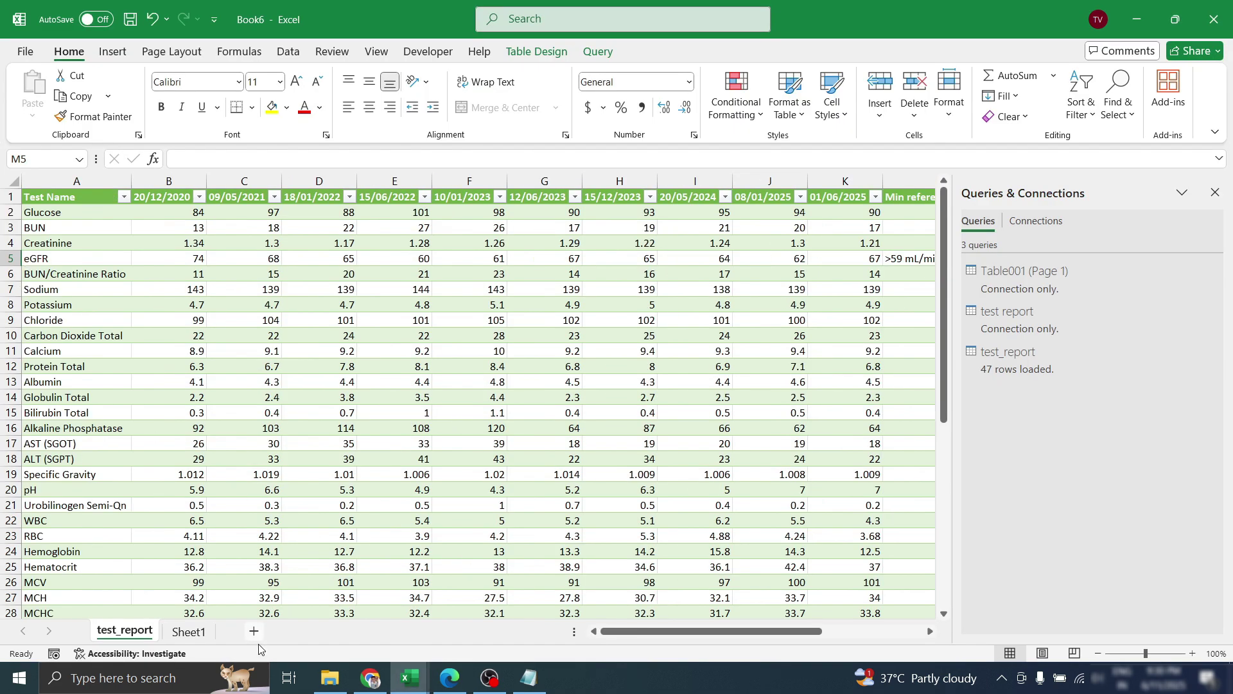
{"action": "left_click", "coordinate": [371, 678]}
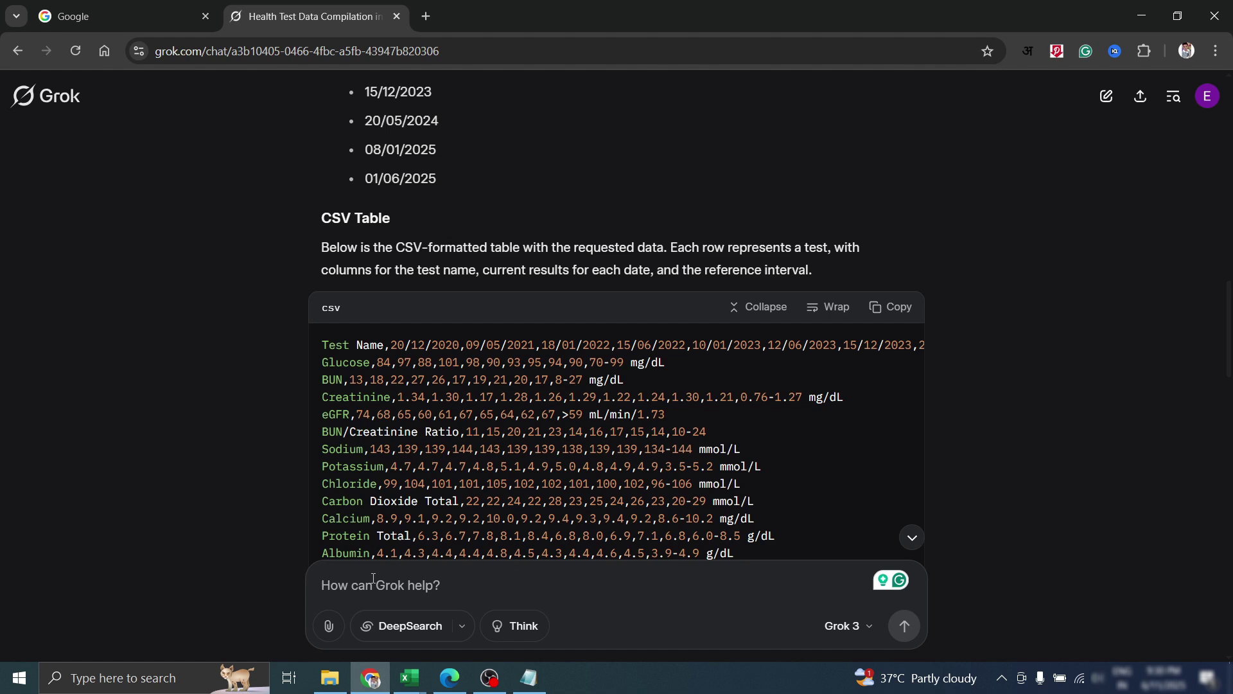
{"action": "type", "text": "what is the"}
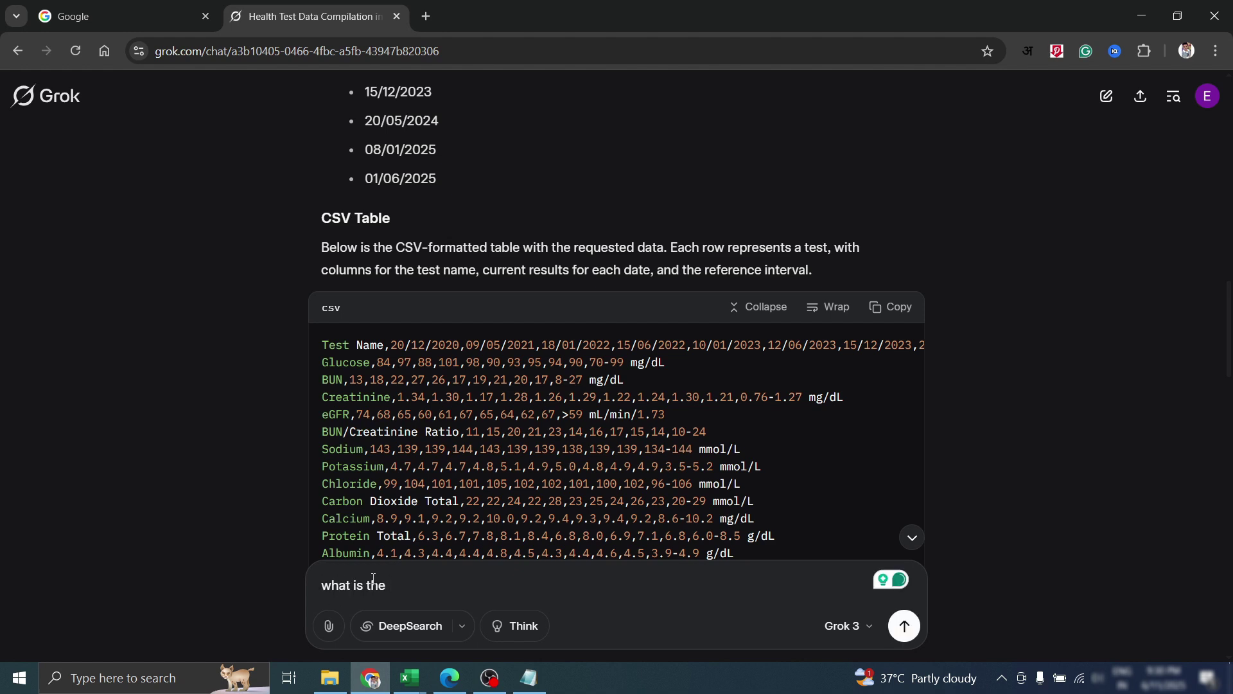
{"action": "type", "text": " maximum reference"}
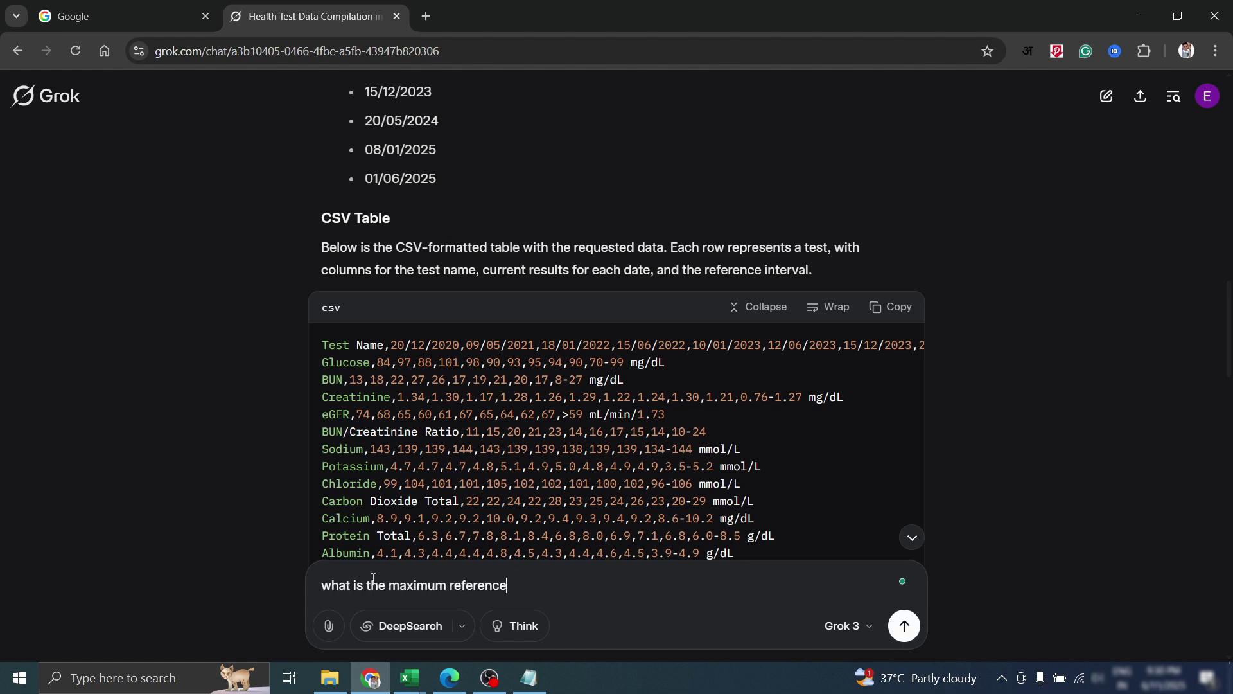
{"action": "type", "text": " interval of egfr value"}
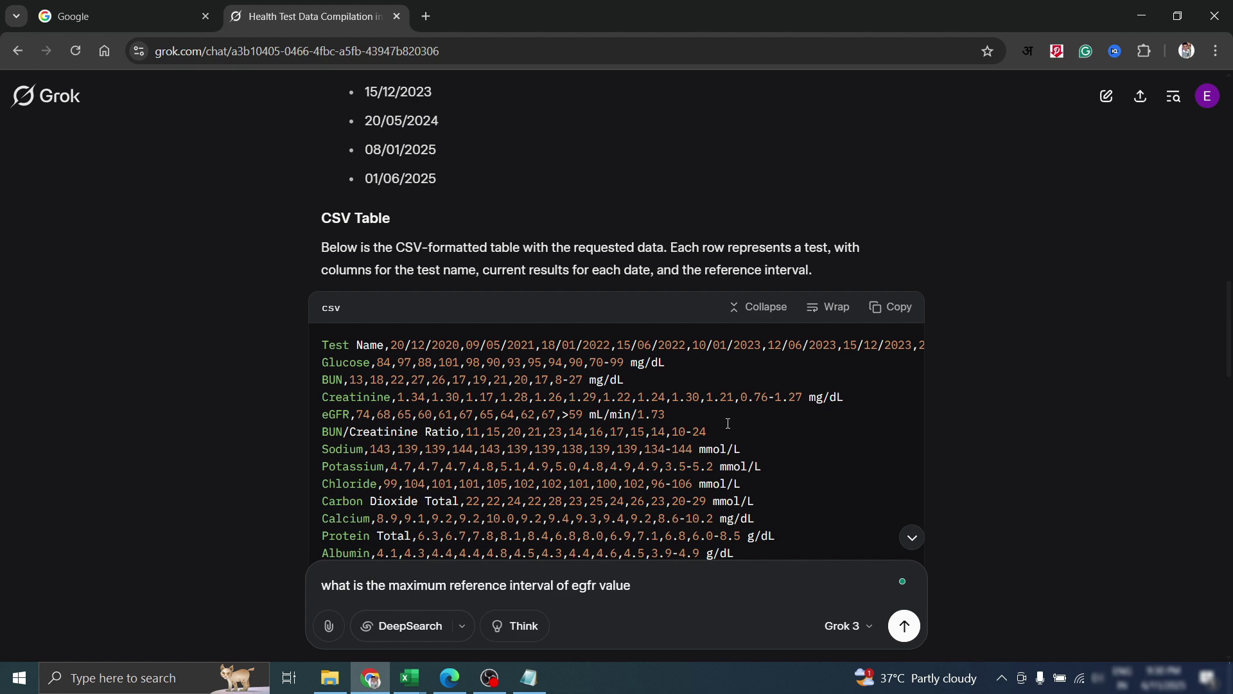
{"action": "key", "text": "Return"}
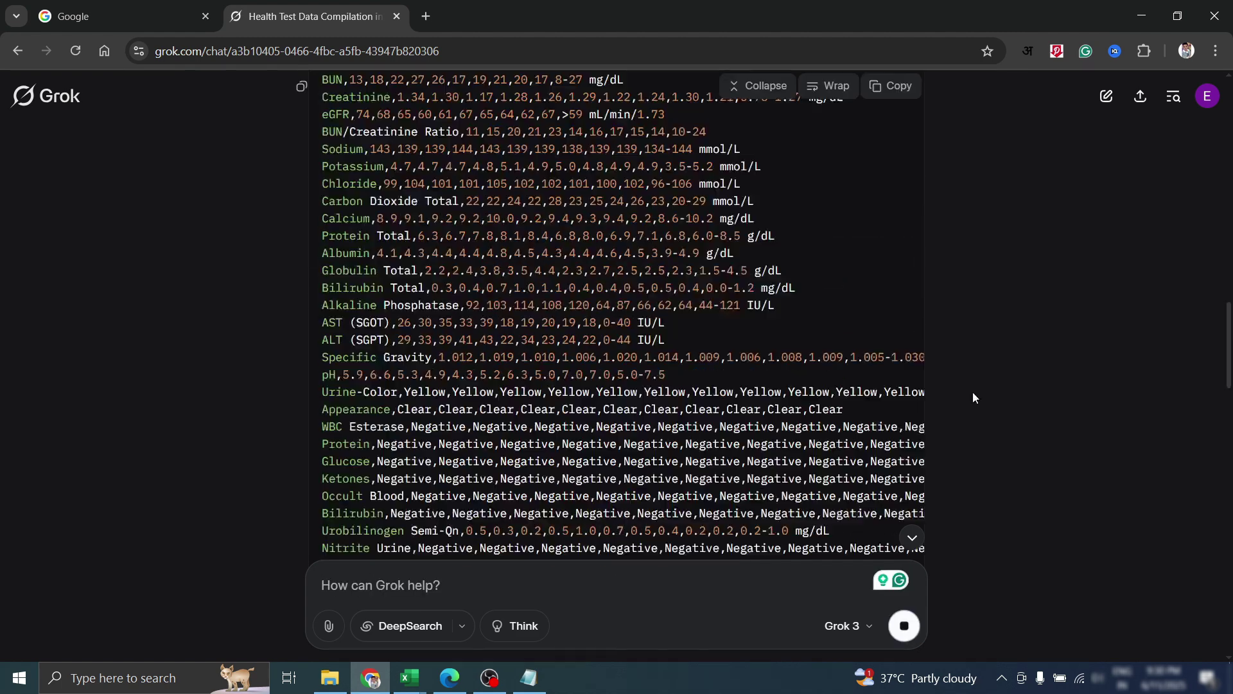
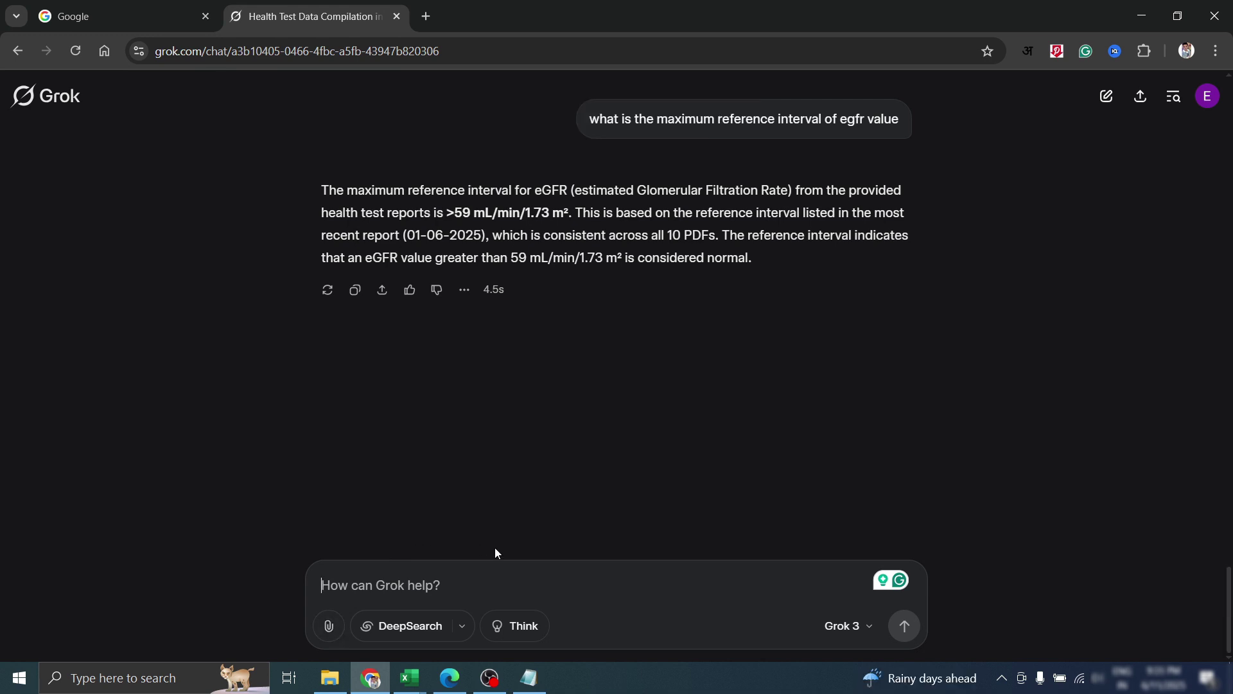
Ask Grok the follow-up "according to you egfr ki maximum value kya honi chaiye" and read its reply
{"action": "type", "text": "accc"}
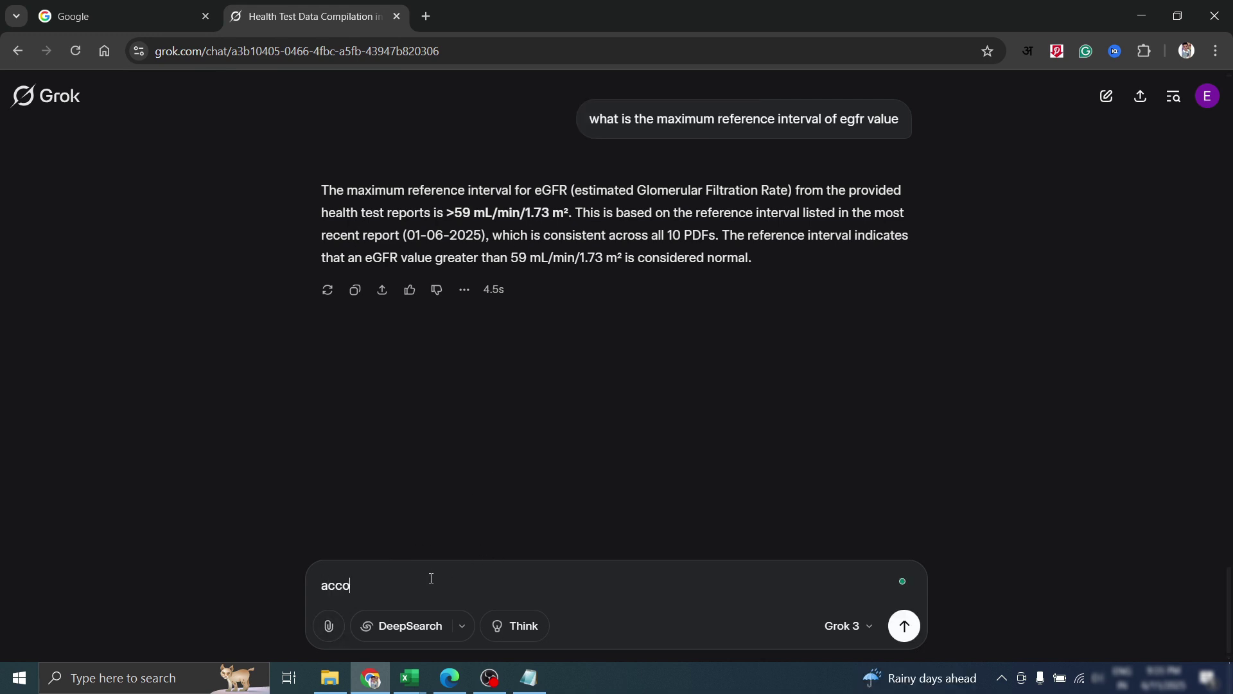
{"action": "key", "text": "BackSpace"}
{"action": "type", "text": "ording to you "}
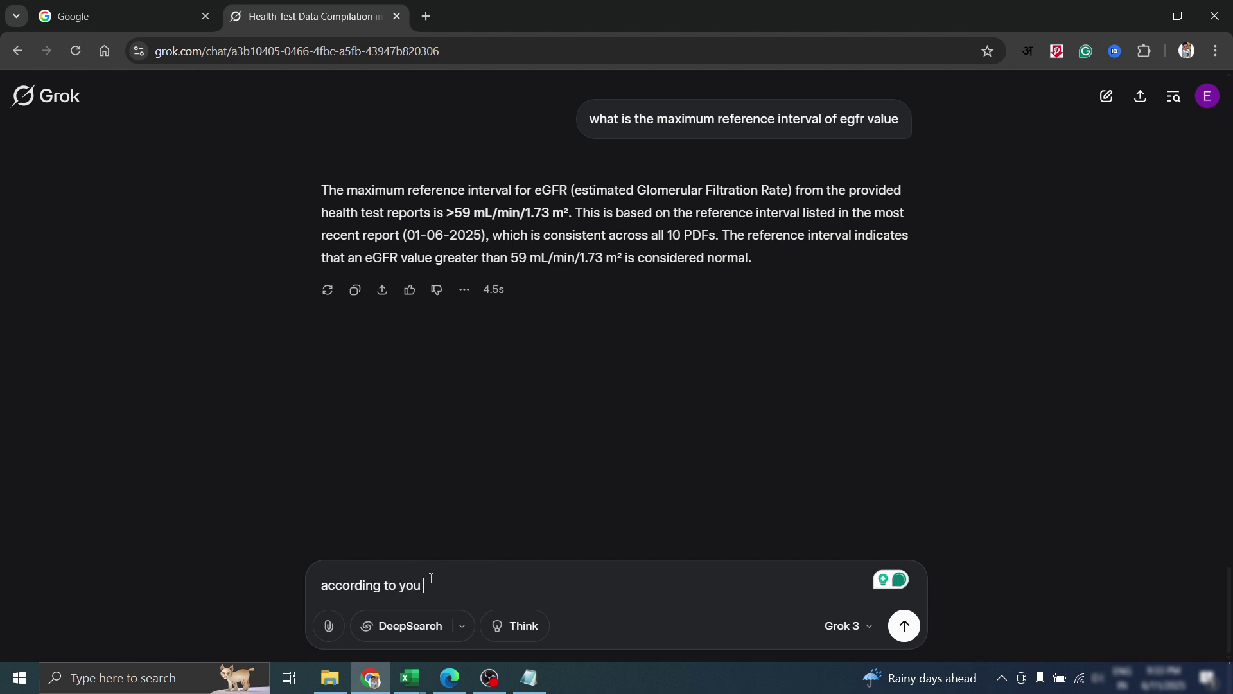
{"action": "type", "text": "egfr ki maximum value kya h"}
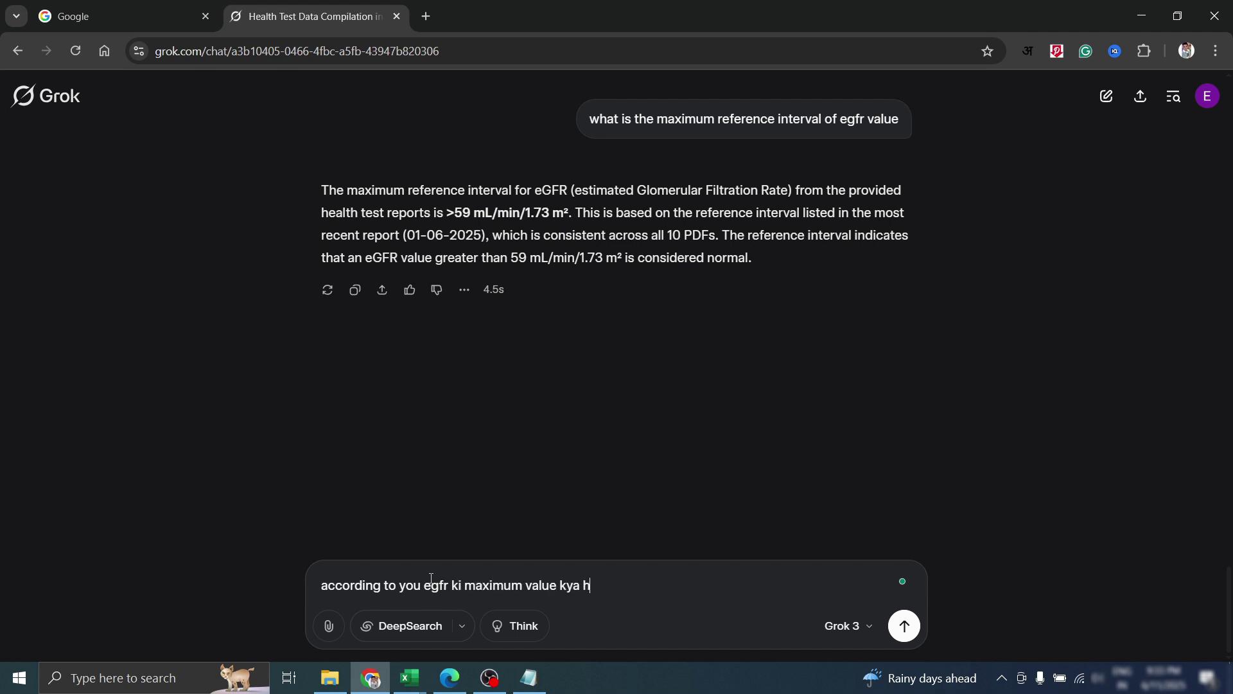
{"action": "type", "text": "oni chaiye"}
{"action": "key", "text": "Return"}
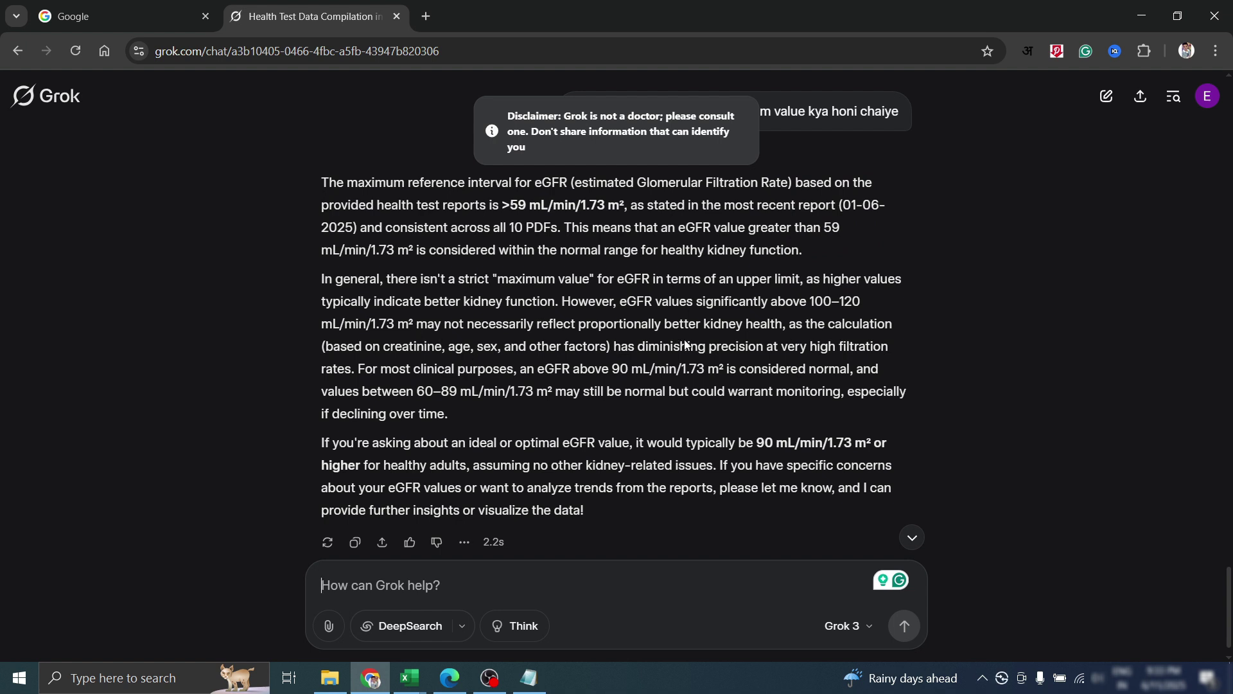
{"action": "scroll", "coordinate": [759, 369], "scroll_direction": "down", "scroll_amount": 1}
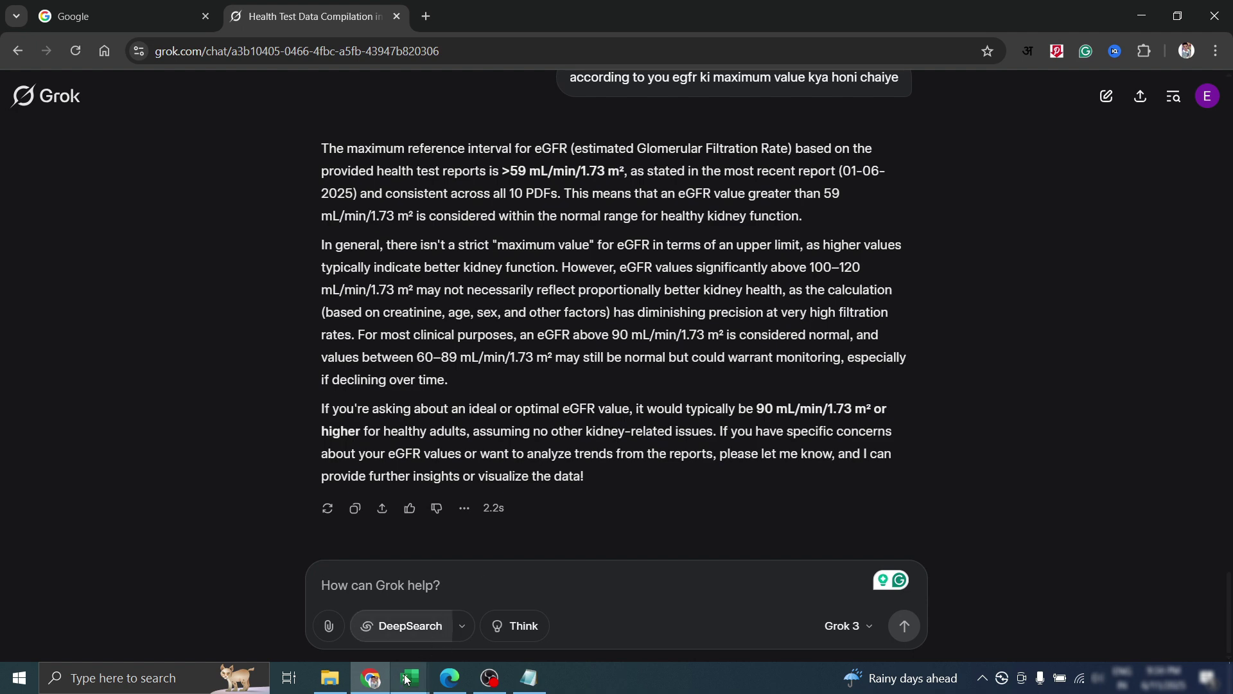
Switch to the Book6 workbook in Excel and enter 120 as the eGFR row's max reference interval in M5
{"action": "mouse_move", "coordinate": [410, 675]}
{"action": "left_click", "coordinate": [325, 618]}
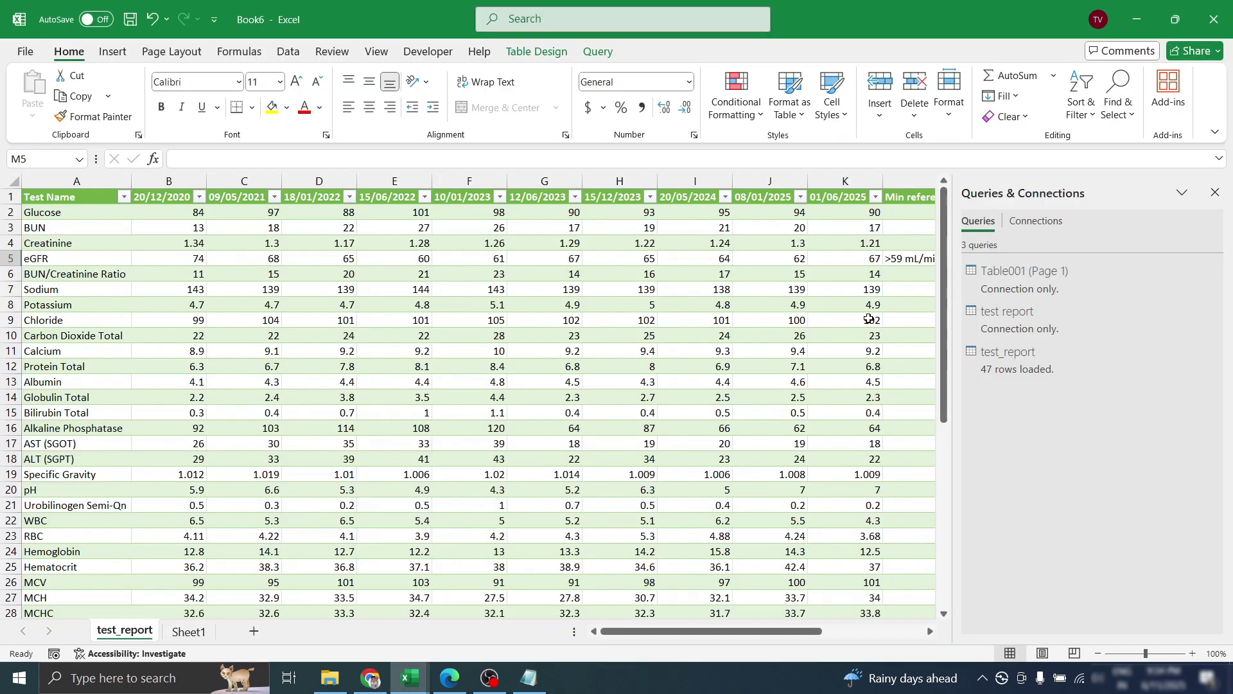
{"action": "scroll", "coordinate": [869, 318], "scroll_direction": "right", "scroll_amount": 3}
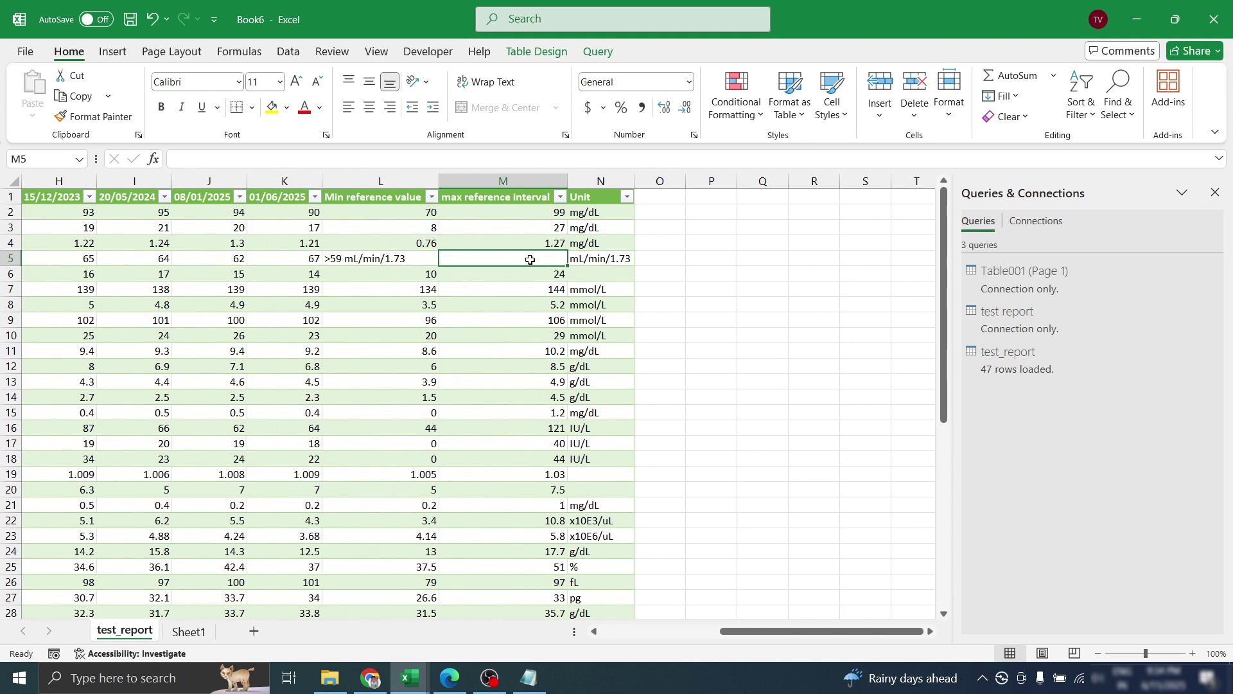
{"action": "type", "text": "120"}
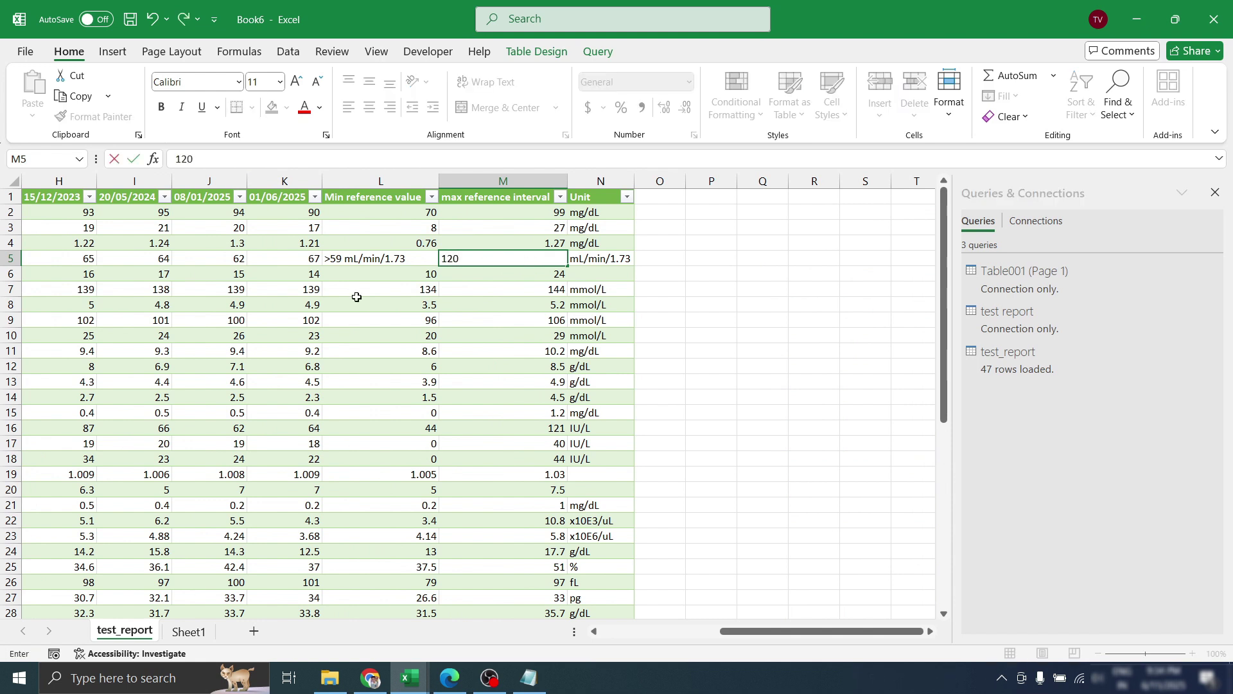
Remove the unit text mL/min/1.73 from the eGFR row's minimum reference value in L5
{"action": "double_click", "coordinate": [399, 259]}
{"action": "left_click_drag", "start_coordinate": [405, 258], "coordinate": [348, 270]}
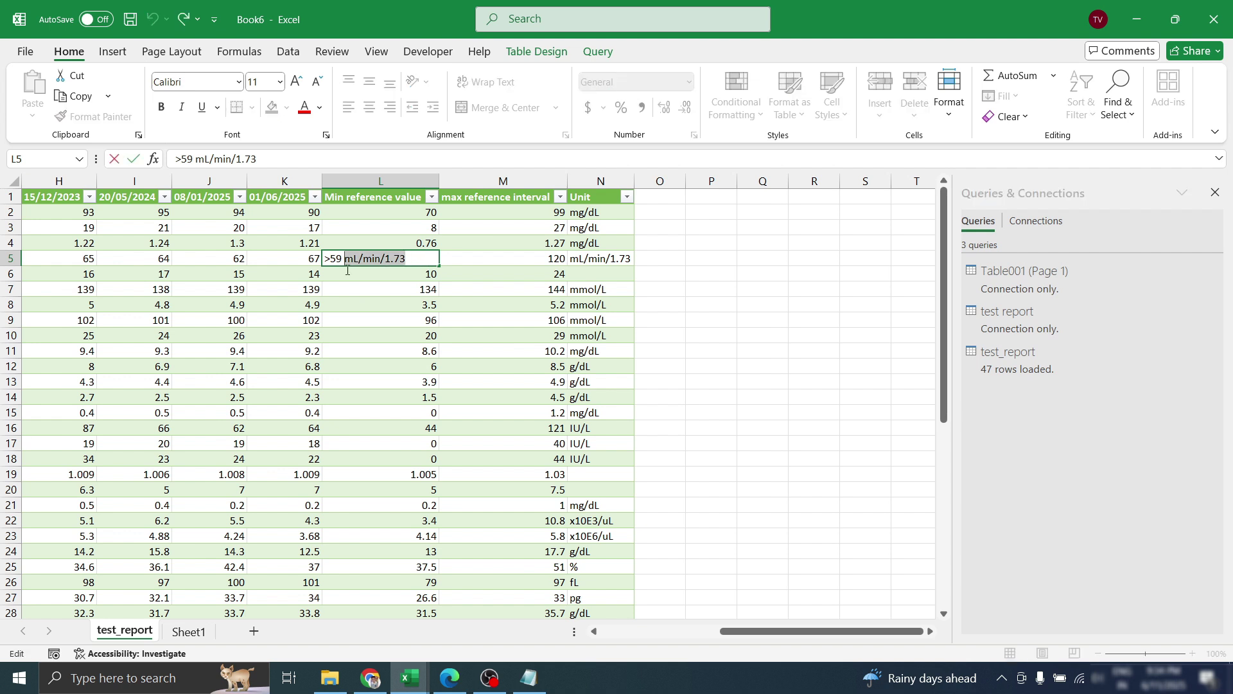
{"action": "key", "text": "BackSpace"}
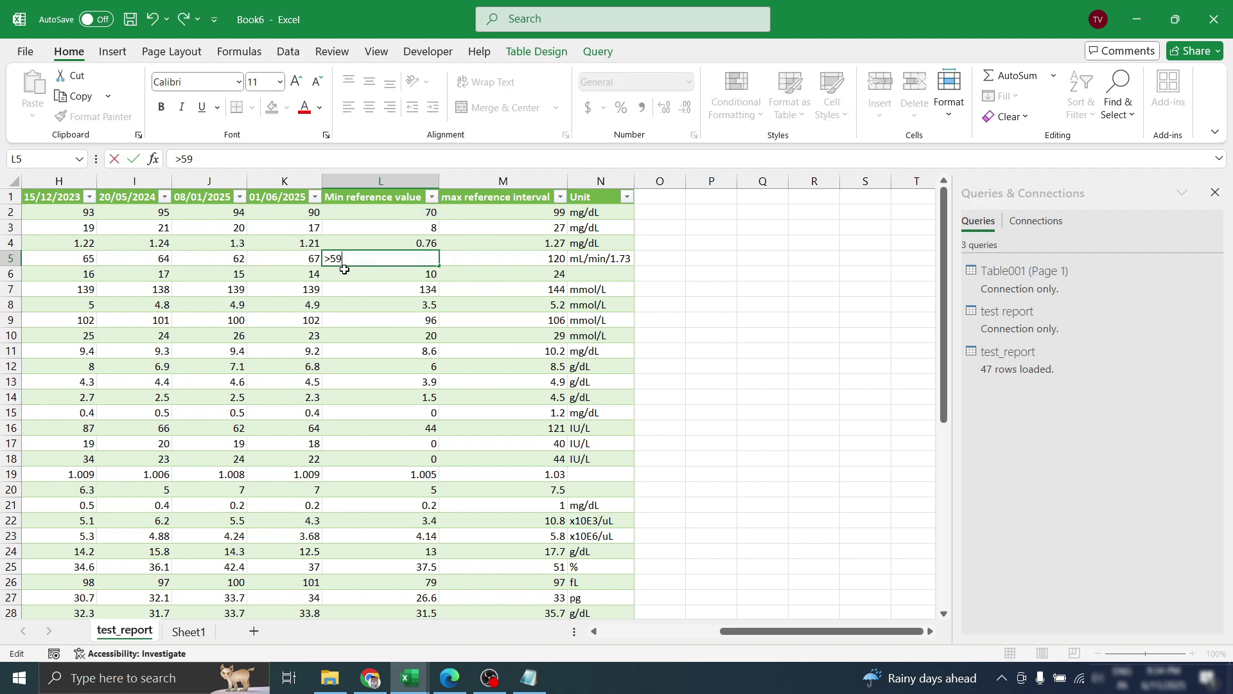
{"action": "key", "text": "BackSpace"}
{"action": "left_click", "coordinate": [411, 396]}
Identify the test in row 33 with a text minimum, then ask Grok "HDF cholestrol ki maximum reference interval kitna hona chahiye"
{"action": "scroll", "coordinate": [398, 396], "scroll_direction": "down", "scroll_amount": 3}
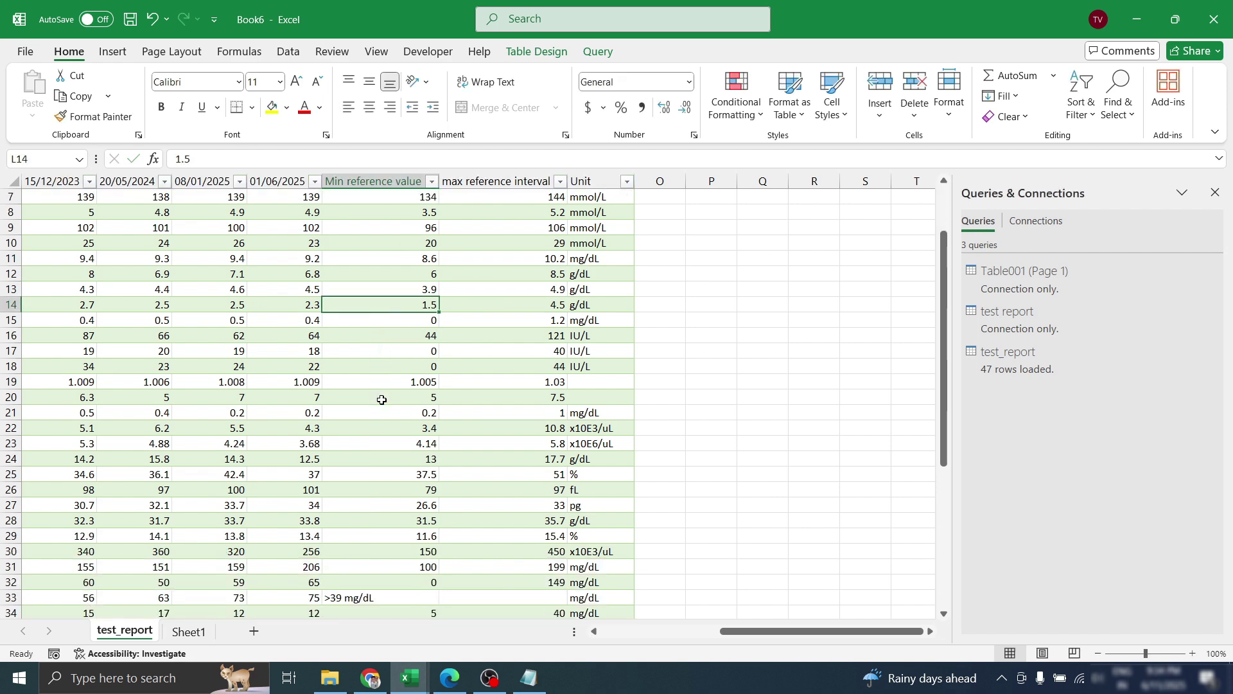
{"action": "scroll", "coordinate": [358, 510], "scroll_direction": "left", "scroll_amount": 2}
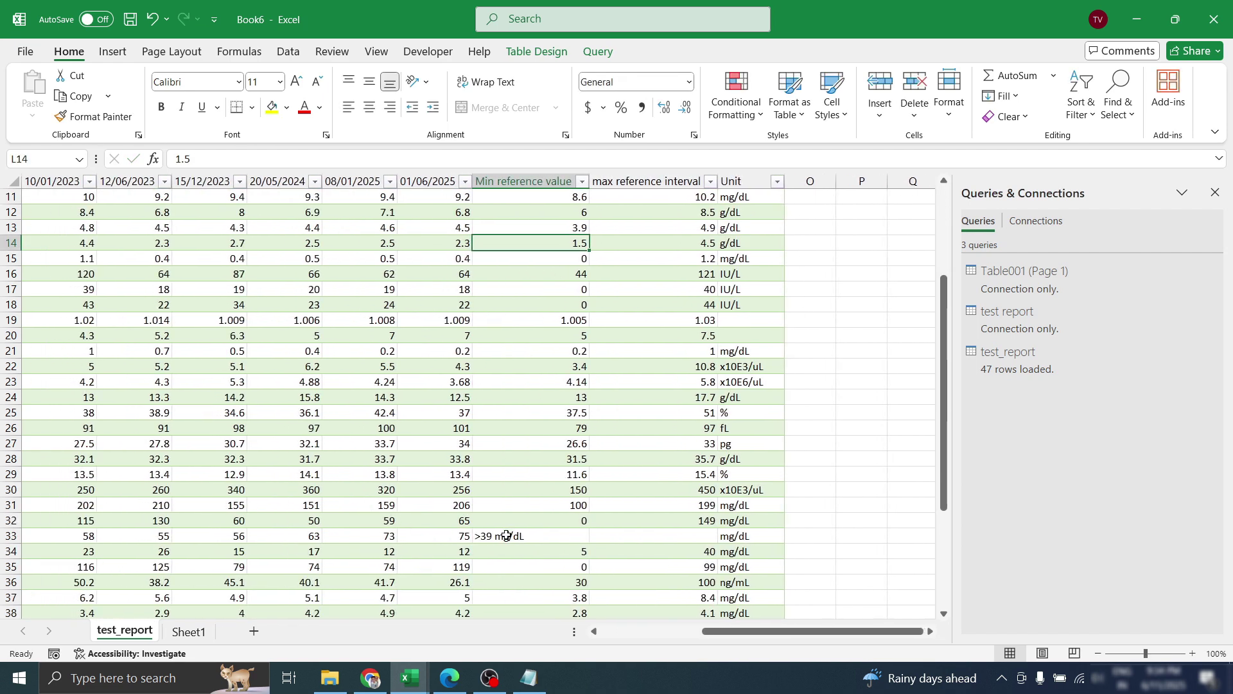
{"action": "left_click", "coordinate": [506, 535]}
{"action": "scroll", "coordinate": [506, 535], "scroll_direction": "left", "scroll_amount": 5}
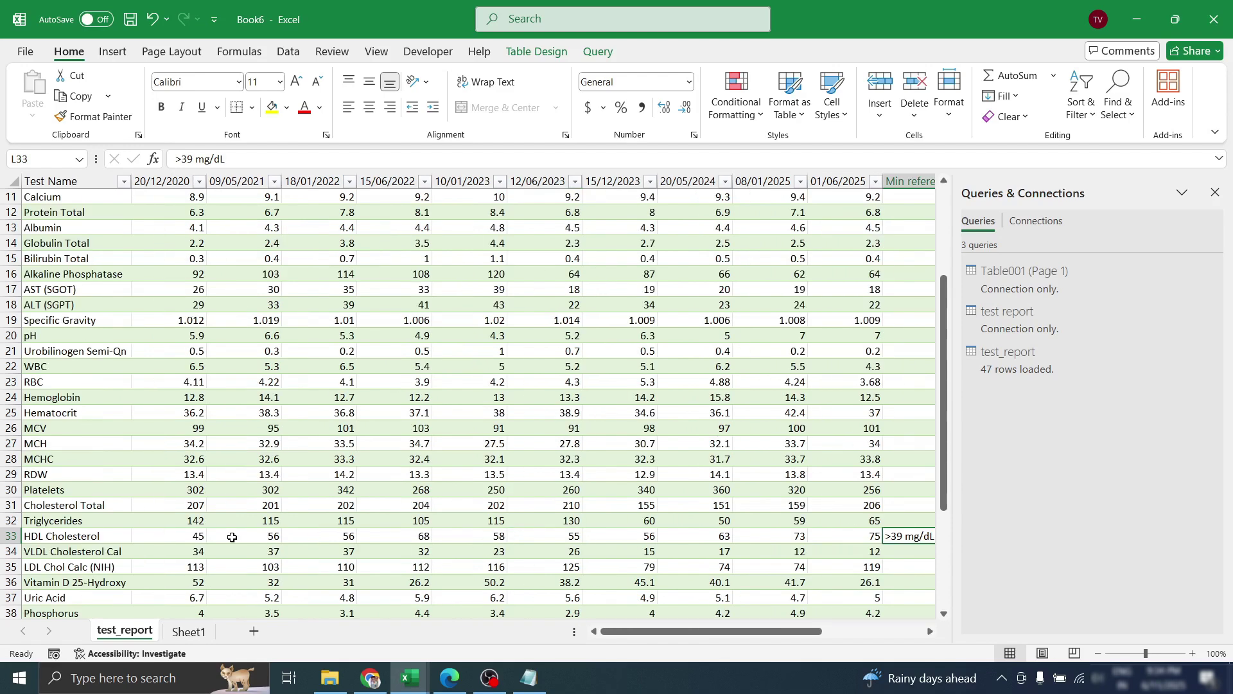
{"action": "left_click", "coordinate": [112, 537]}
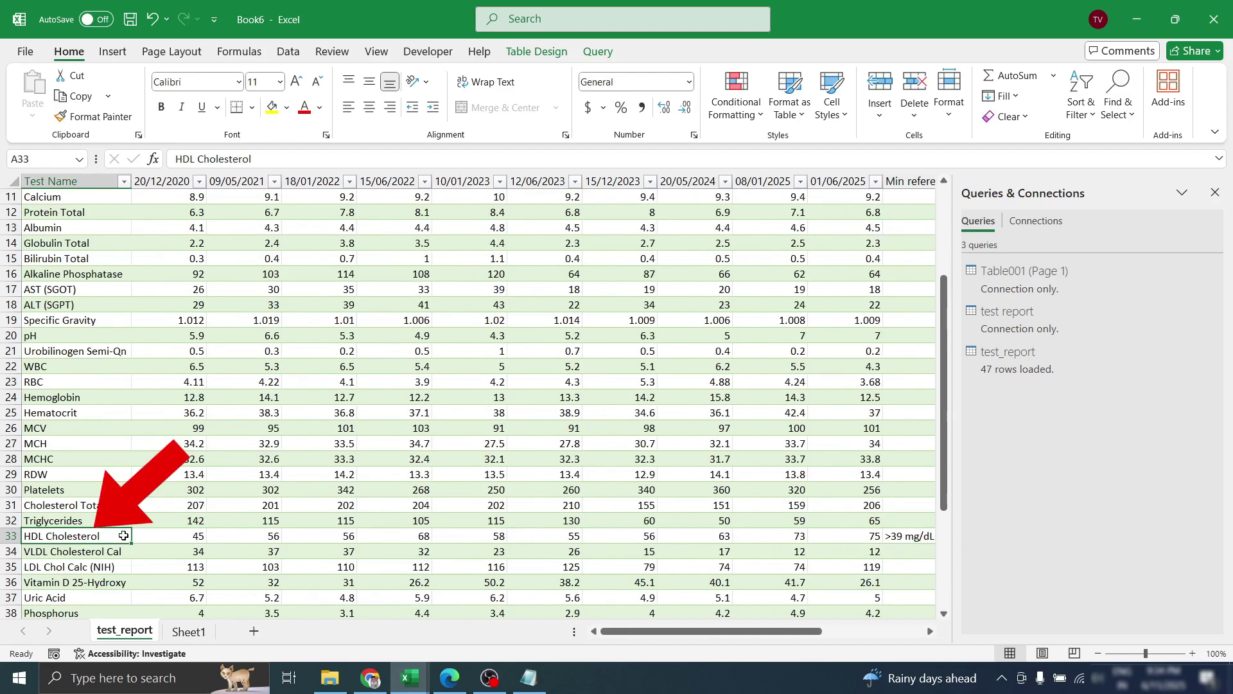
{"action": "scroll", "coordinate": [523, 530], "scroll_direction": "right", "scroll_amount": 9}
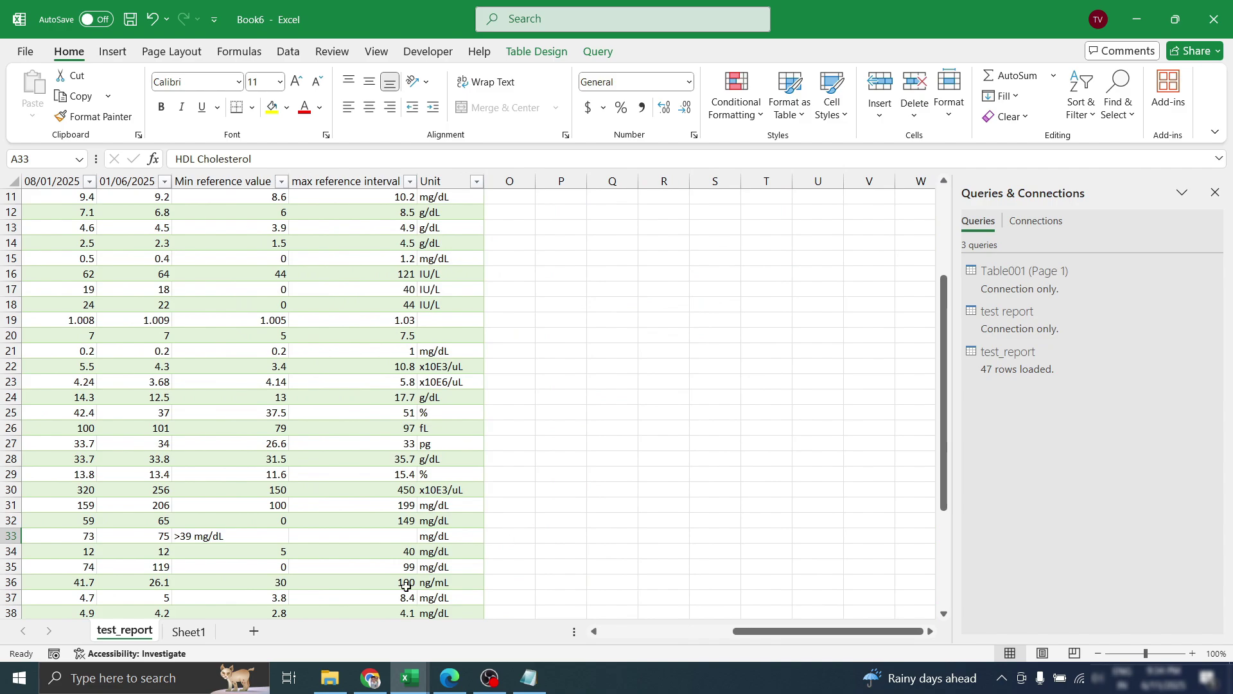
{"action": "left_click", "coordinate": [369, 668]}
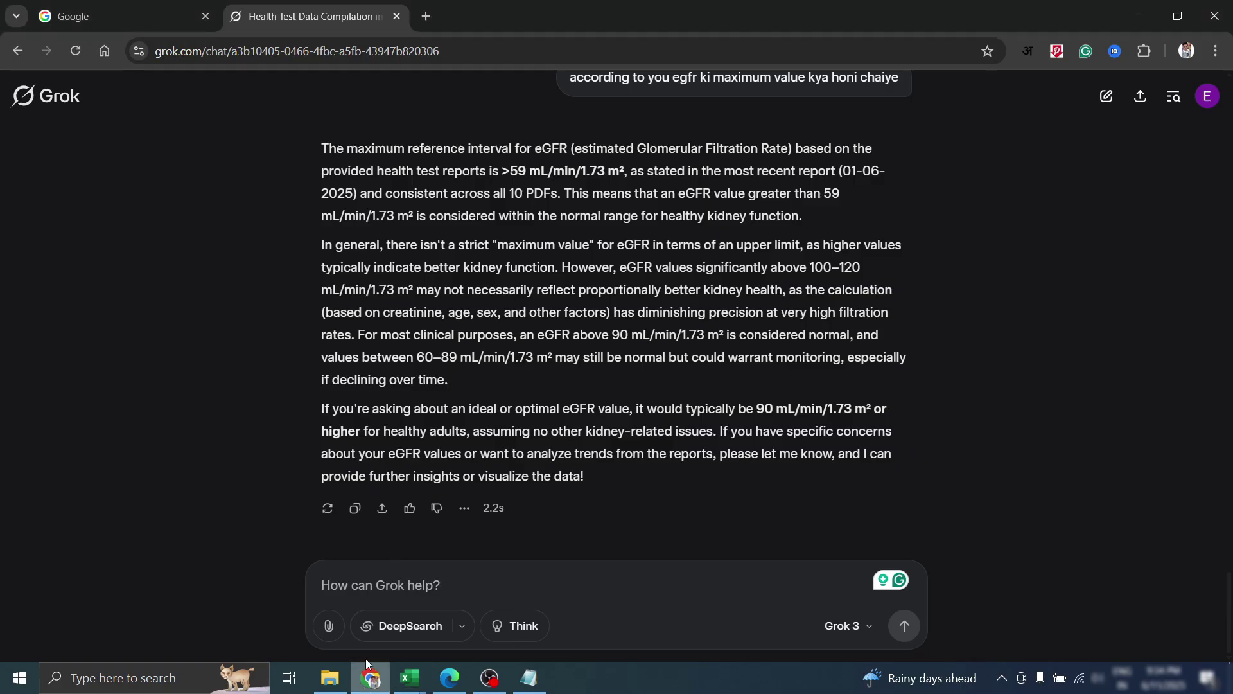
{"action": "left_click", "coordinate": [381, 582]}
{"action": "type", "text": "HDF chole"}
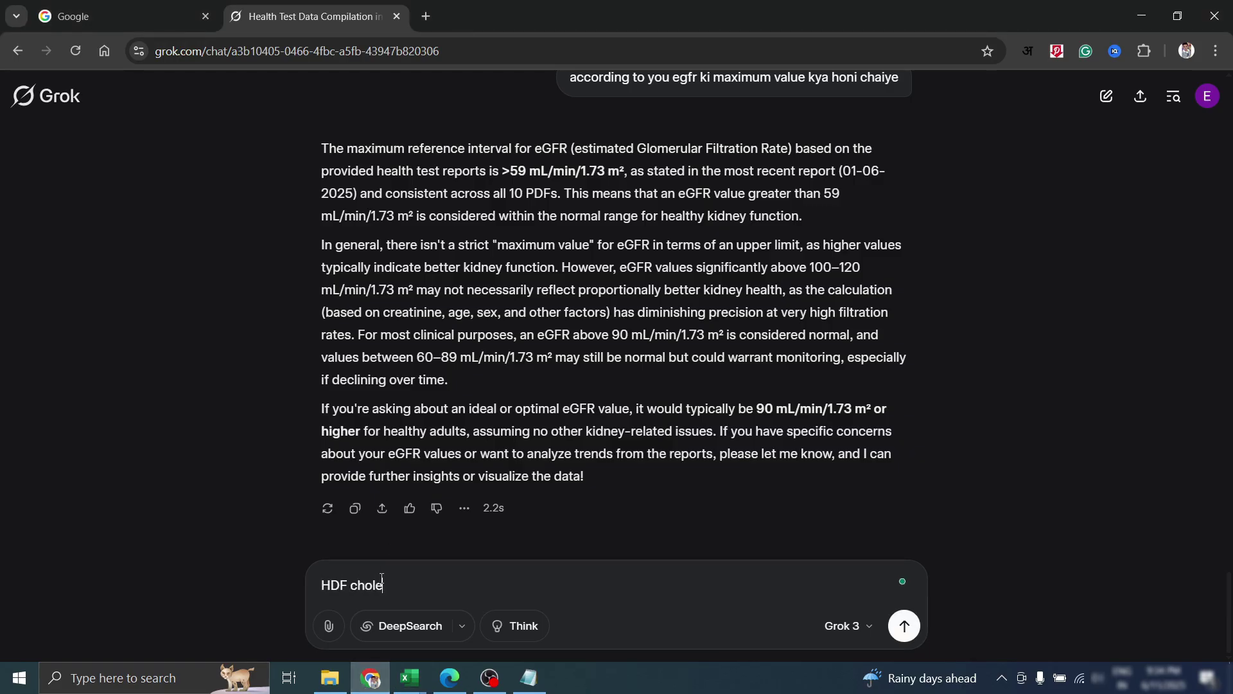
{"action": "type", "text": "strol ki maximum reference inte"}
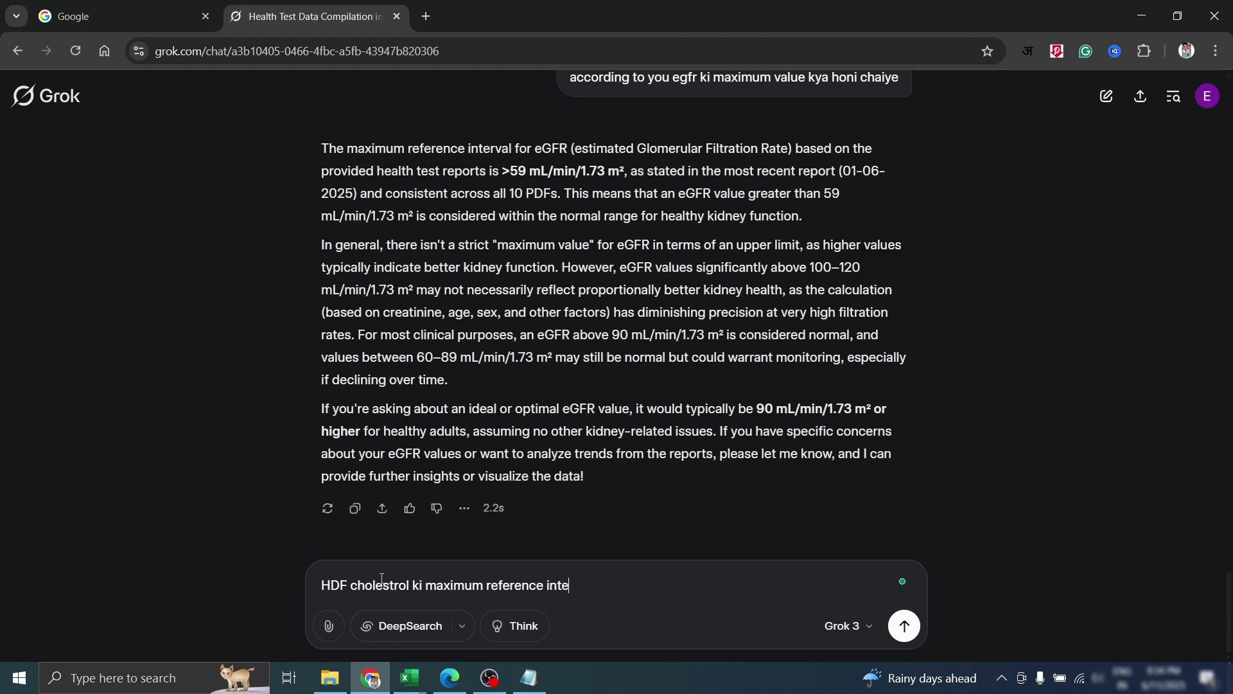
{"action": "type", "text": "rval kitna hona chahiye"}
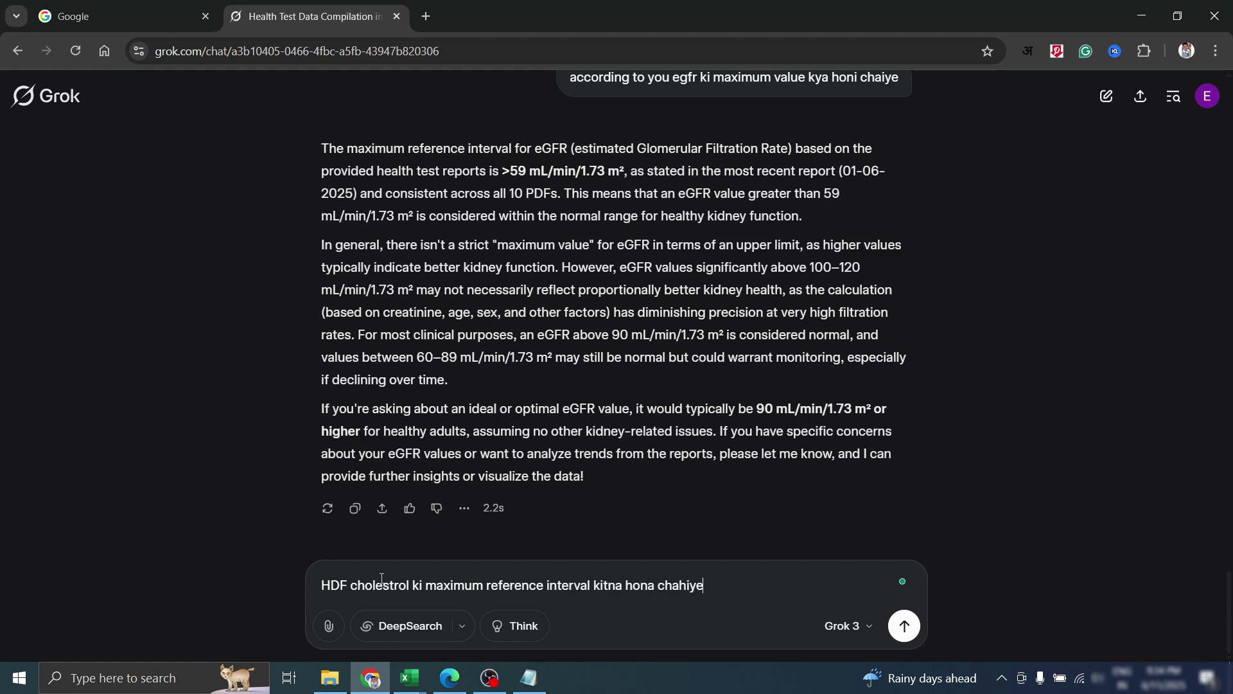
{"action": "key", "text": "Return"}
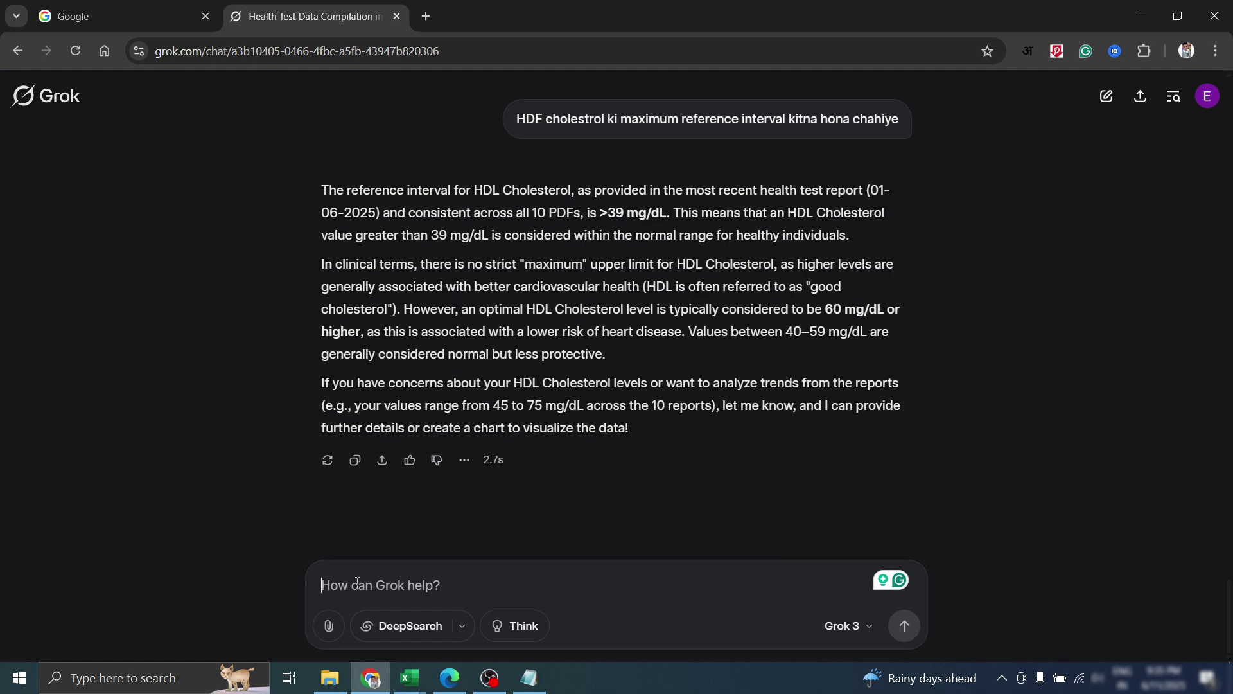
Begin a follow-up message to Grok about the HDL Cholesterol limit, starting with "In"
{"action": "type", "text": "In"}
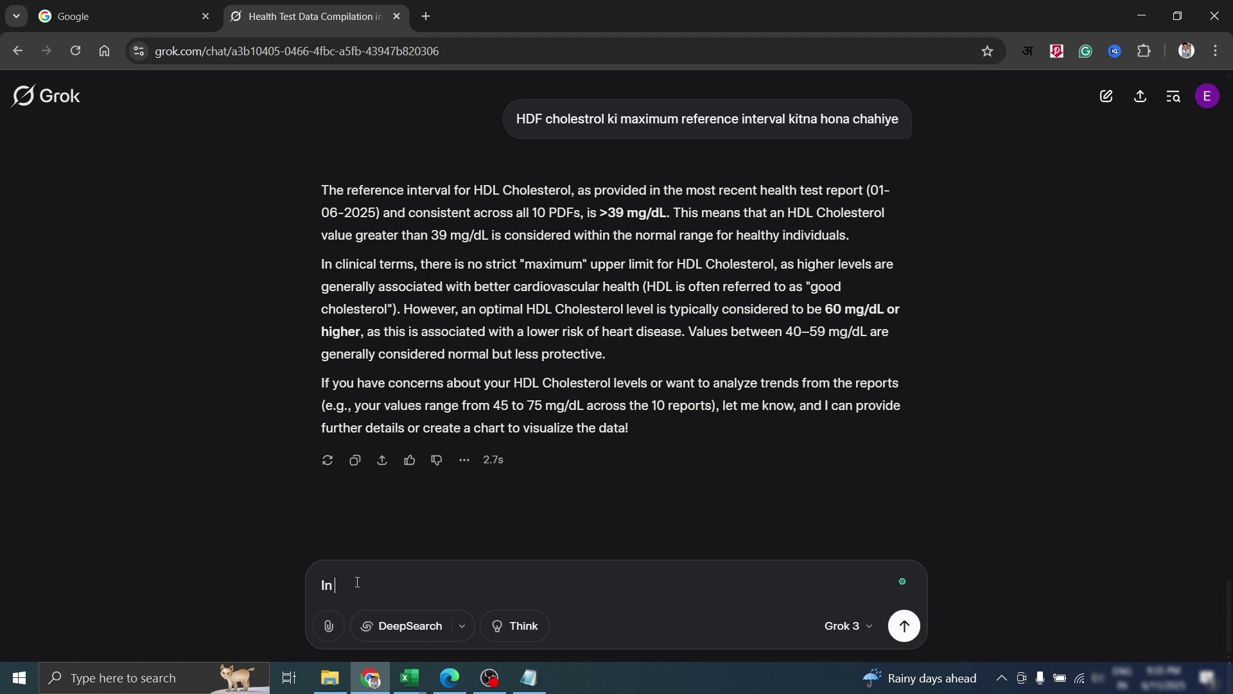
Ask Grok "In real life hdl cholestrol ki value kaha tak gayi hai" and read through the answer
{"action": "type", "text": " real life hdf cholest"}
{"action": "key", "text": "BackSpace"}
{"action": "key", "text": "BackSpace"}
{"action": "key", "text": "BackSpace"}
{"action": "key", "text": "BackSpace"}
{"action": "type", "text": "l cholestrol ki value ka"}
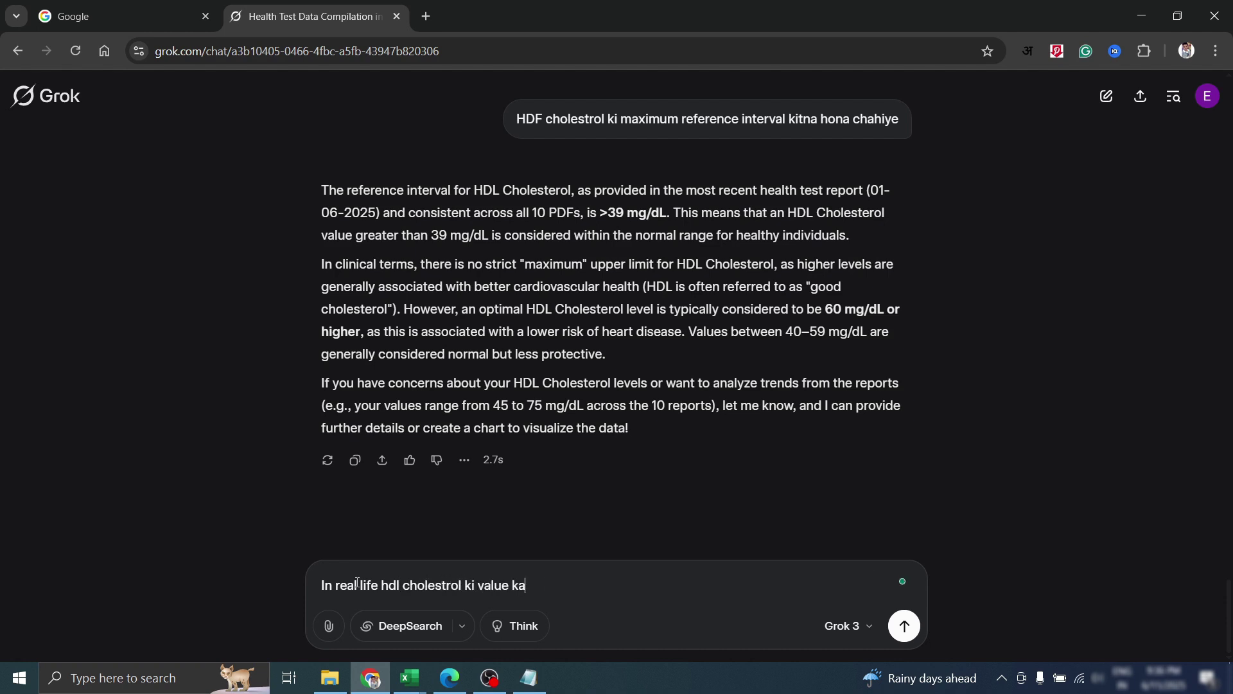
{"action": "type", "text": "ha tak gayi hai"}
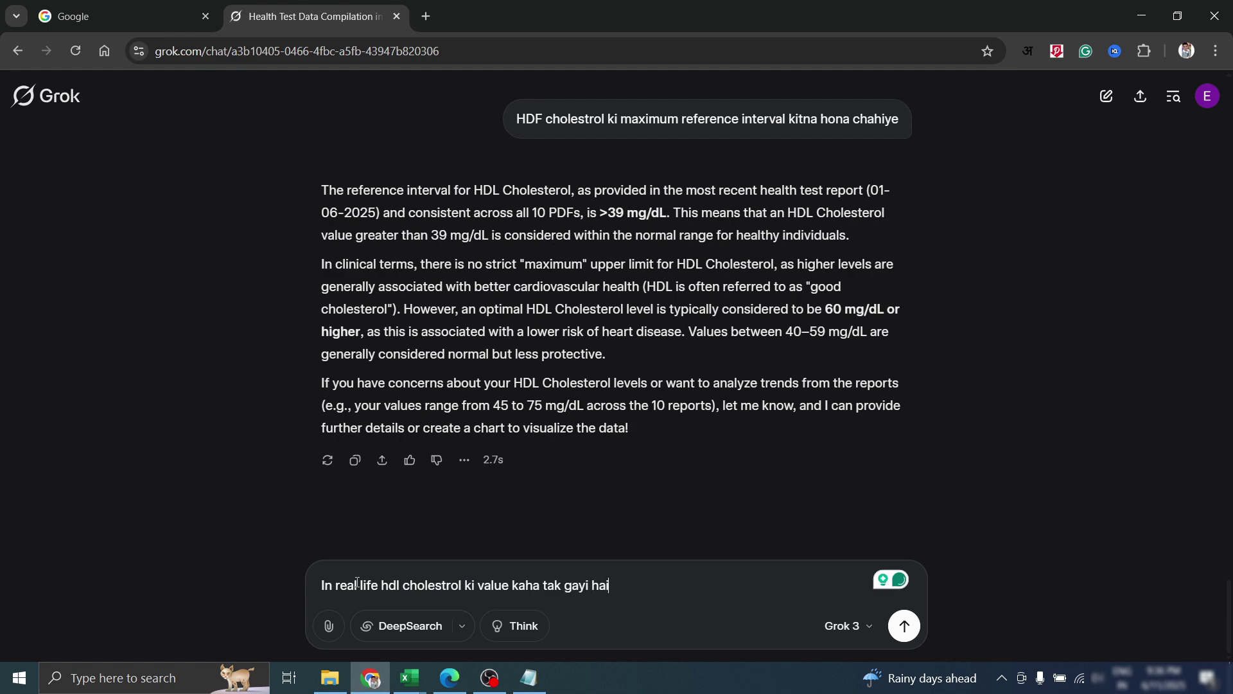
{"action": "key", "text": "Return"}
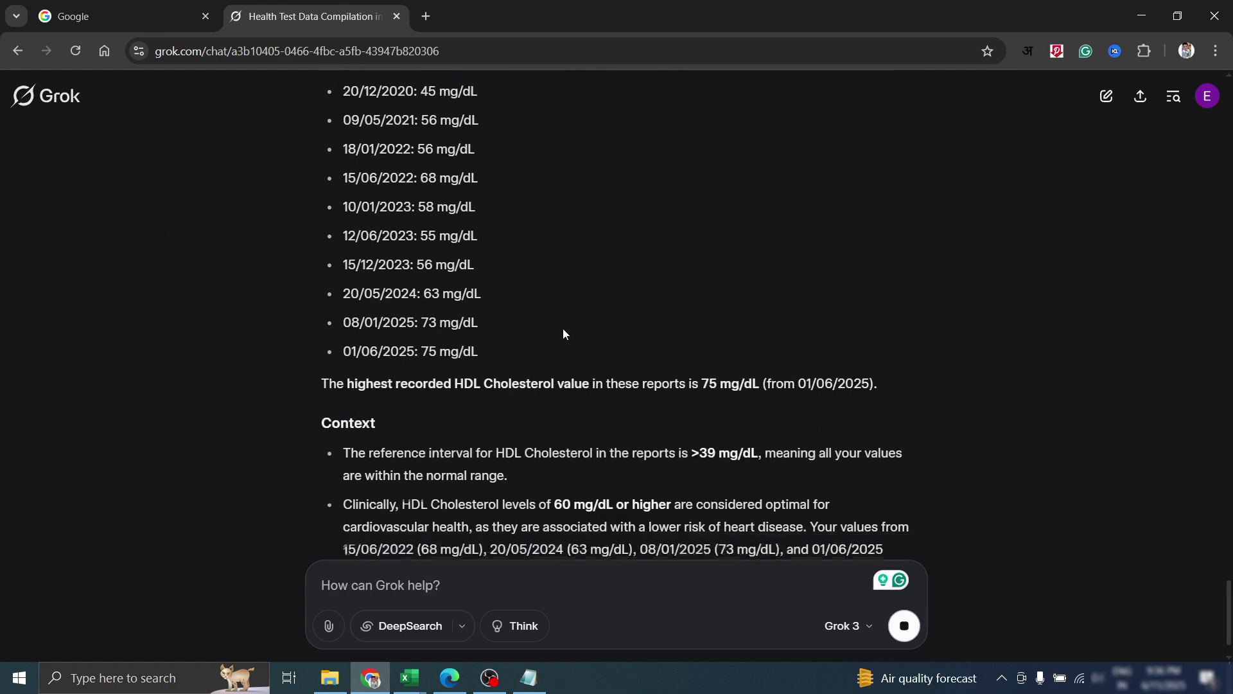
{"action": "scroll", "coordinate": [404, 318], "scroll_direction": "up", "scroll_amount": 2}
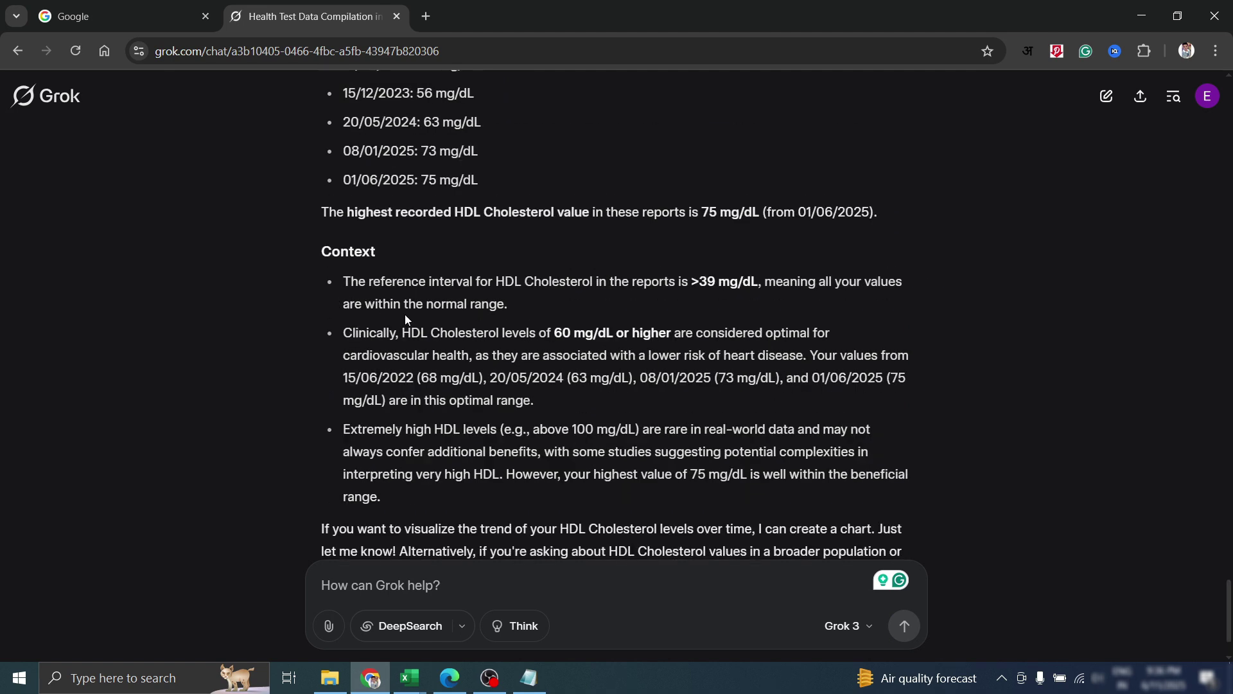
{"action": "scroll", "coordinate": [353, 358], "scroll_direction": "down", "scroll_amount": 2}
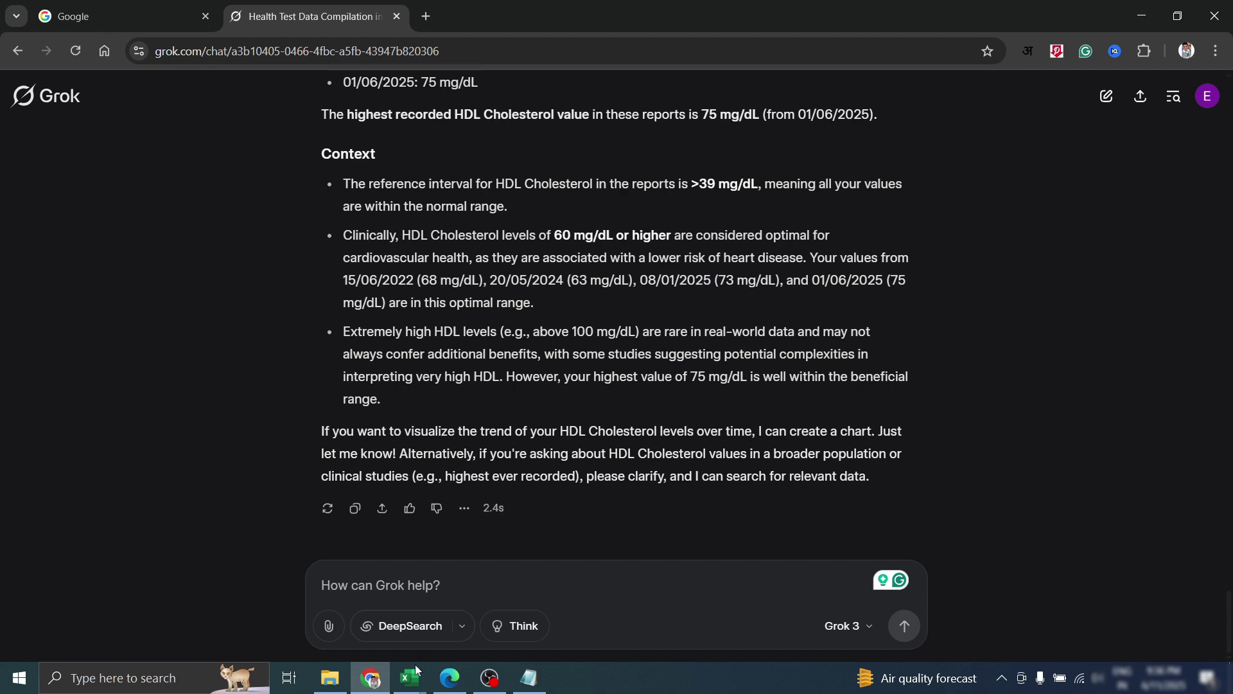
Switch to the Excel workbook and set HDL Cholesterol's max reference interval to 100 and its min reference value to 39
{"action": "mouse_move", "coordinate": [409, 677]}
{"action": "mouse_move", "coordinate": [304, 597]}
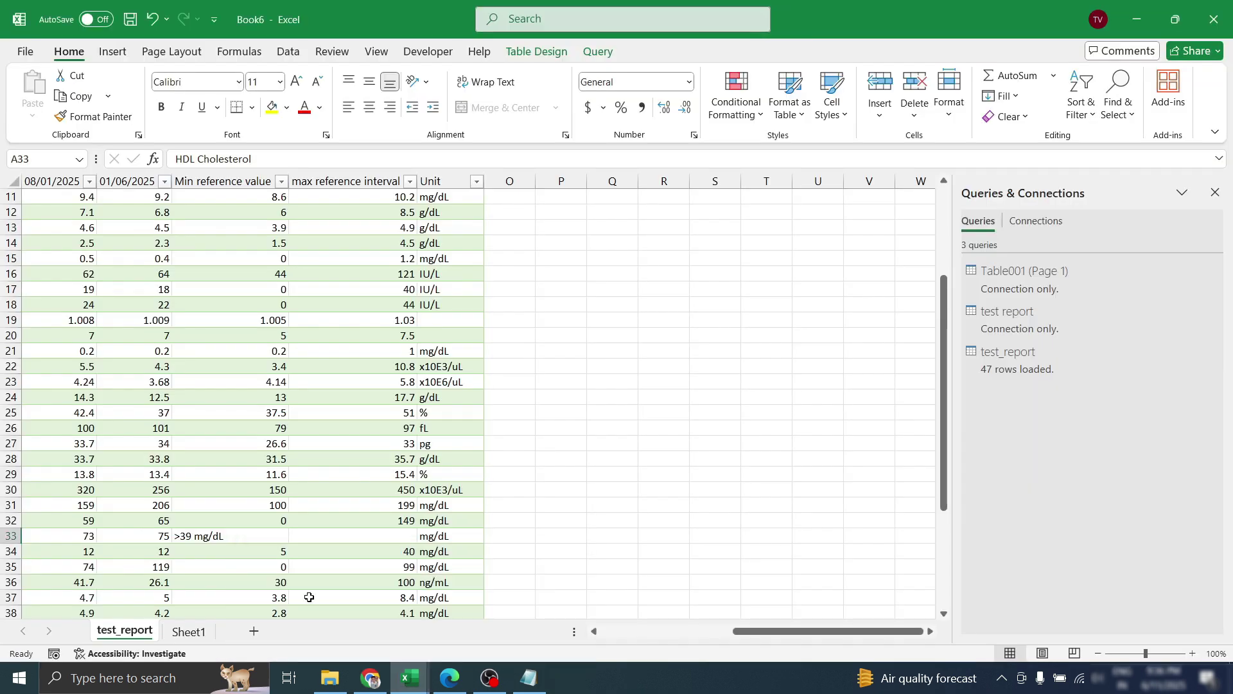
{"action": "left_click", "coordinate": [379, 535]}
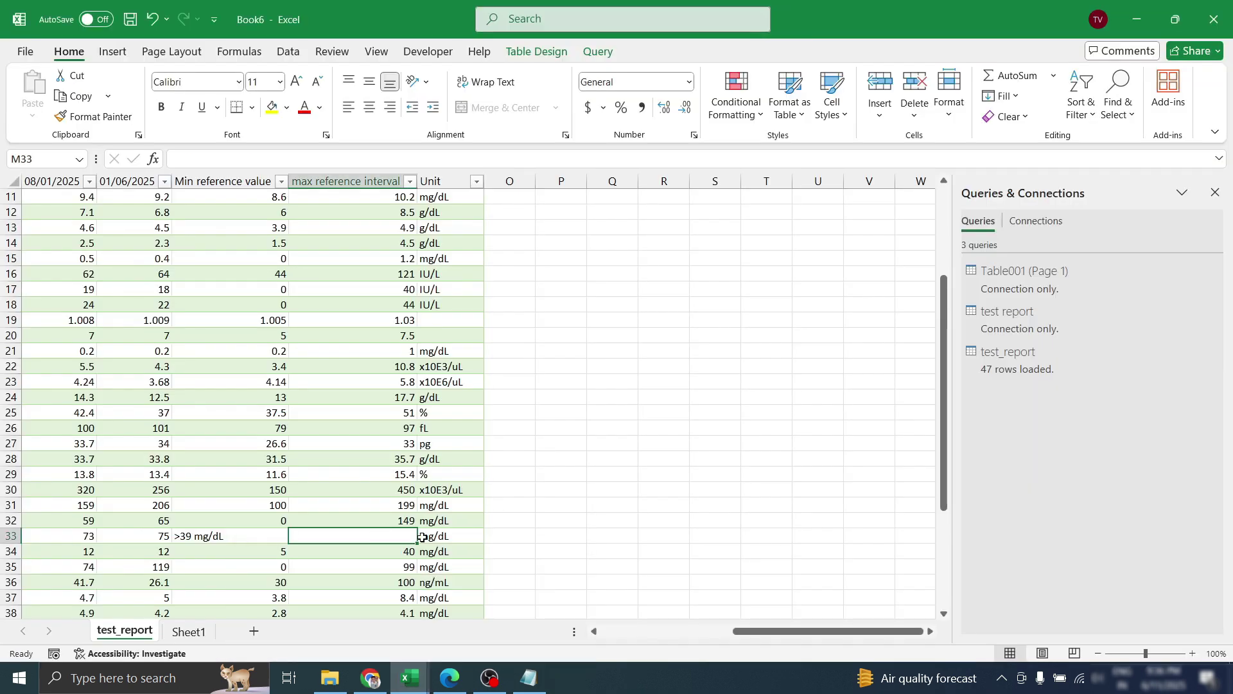
{"action": "type", "text": "100"}
{"action": "double_click", "coordinate": [250, 537]}
{"action": "left_click_drag", "start_coordinate": [251, 537], "coordinate": [193, 537]}
{"action": "key", "text": "BackSpace"}
{"action": "key", "text": "Home"}
{"action": "key", "text": "Delete"}
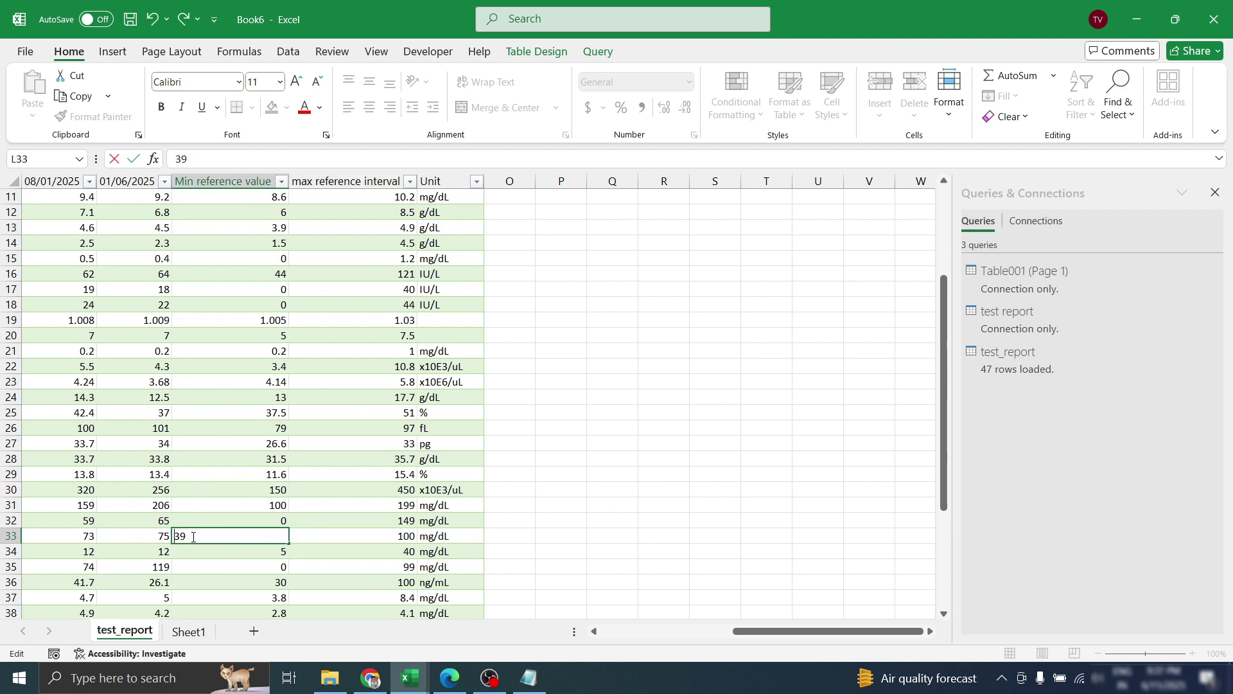
{"action": "left_click", "coordinate": [237, 446]}
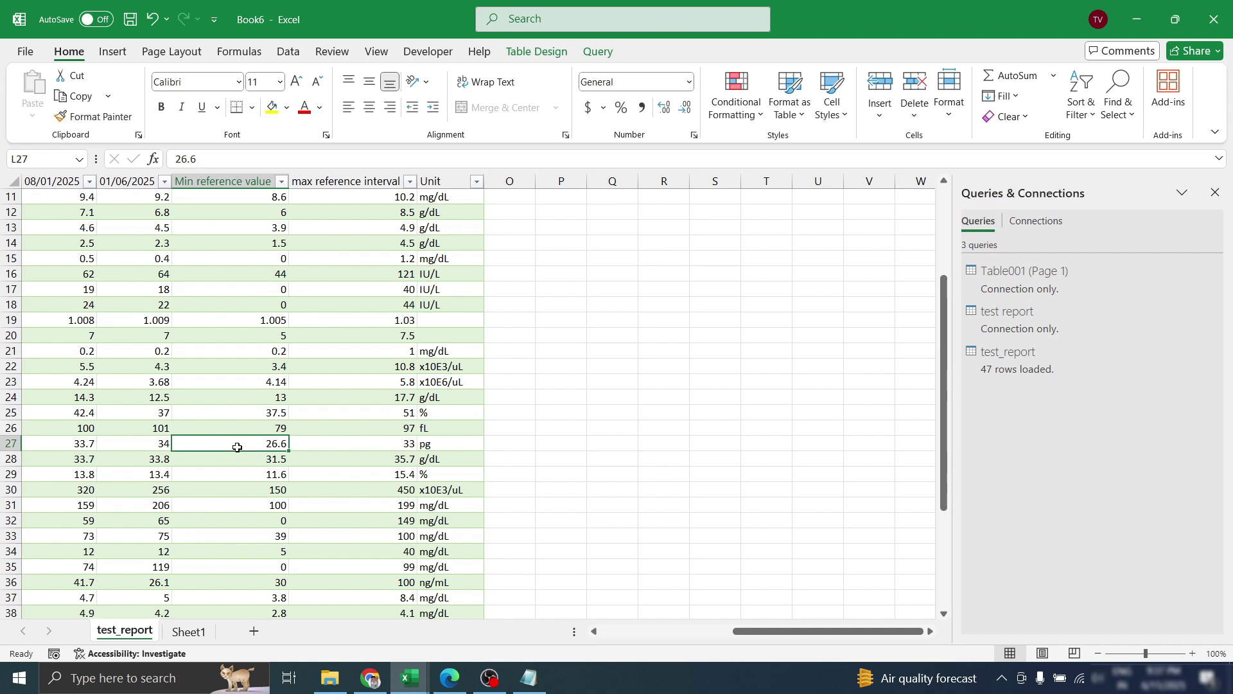
{"action": "left_click", "coordinate": [241, 536]}
Hide the filter buttons of the test_report table and turn on its First Column style option
{"action": "scroll", "coordinate": [332, 389], "scroll_direction": "left", "scroll_amount": 3}
{"action": "scroll", "coordinate": [559, 337], "scroll_direction": "up", "scroll_amount": 4}
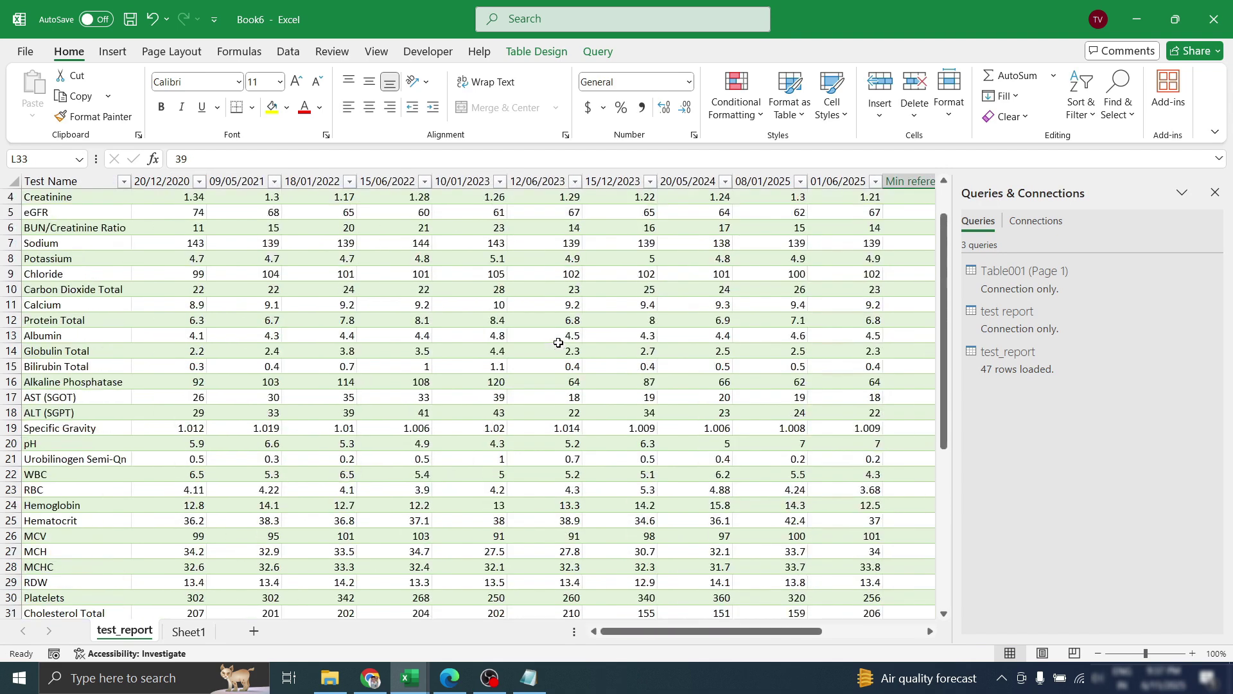
{"action": "left_click", "coordinate": [517, 305]}
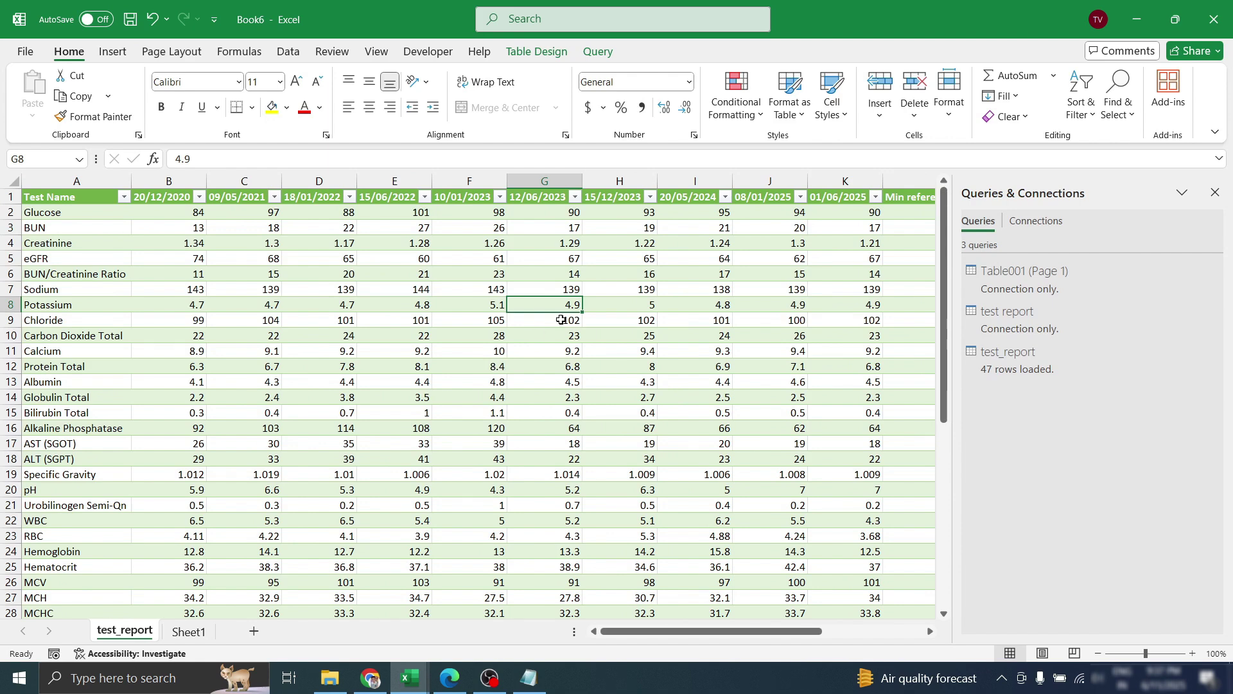
{"action": "left_click", "coordinate": [378, 293]}
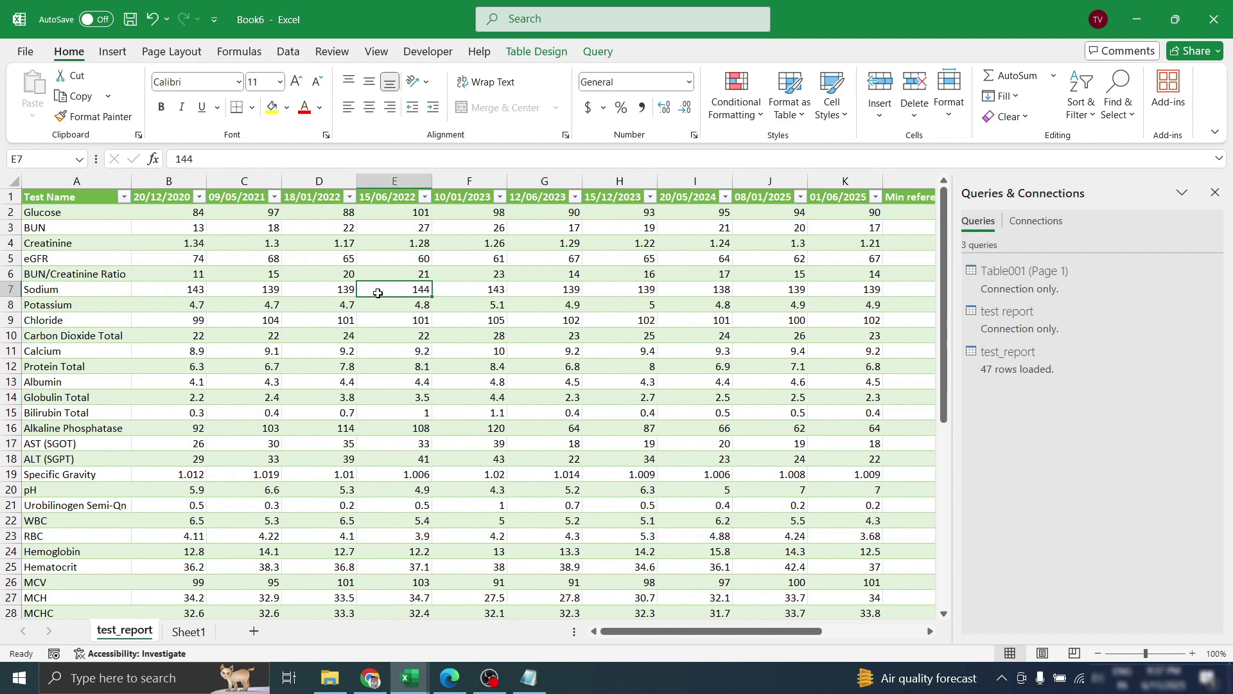
{"action": "left_click", "coordinate": [538, 54]}
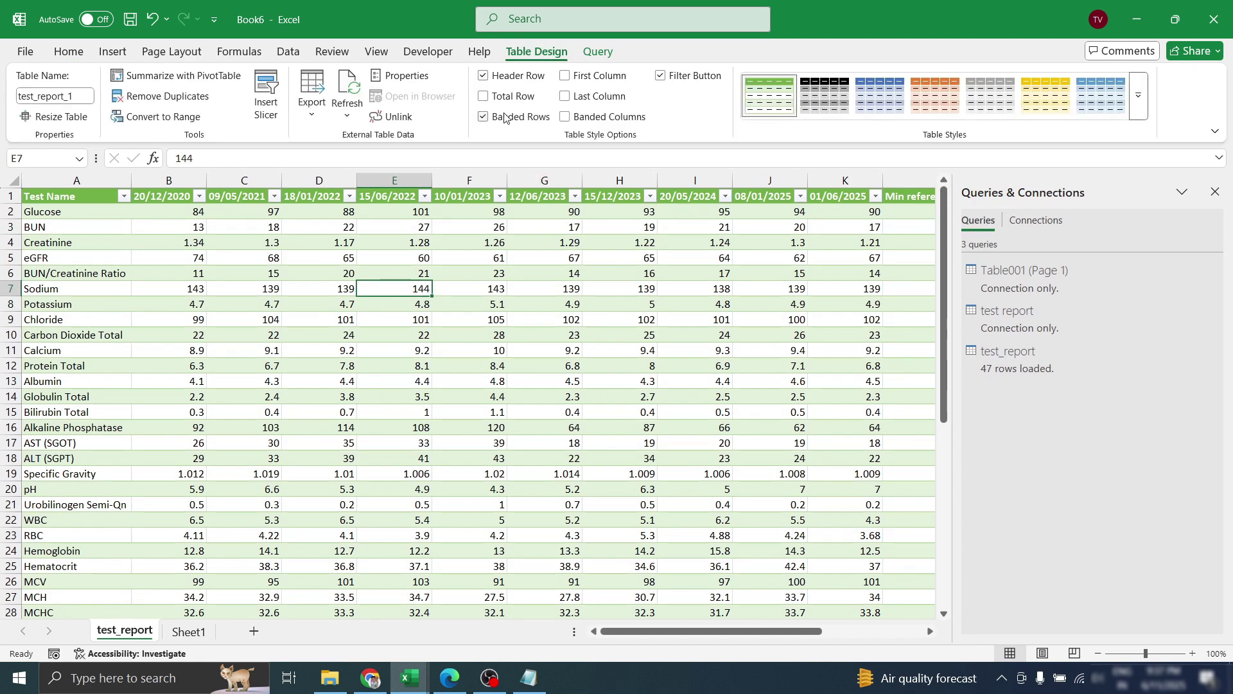
{"action": "left_click", "coordinate": [660, 77]}
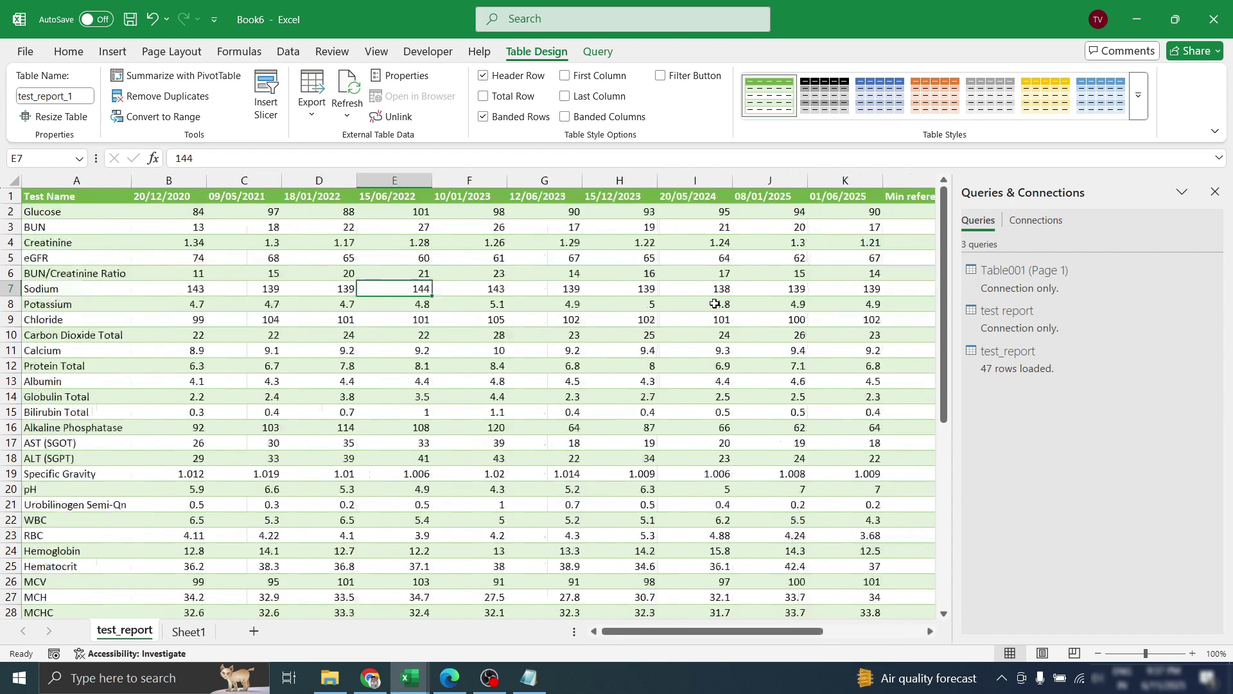
{"action": "left_click", "coordinate": [569, 77]}
{"action": "scroll", "coordinate": [339, 320], "scroll_direction": "down", "scroll_amount": 1}
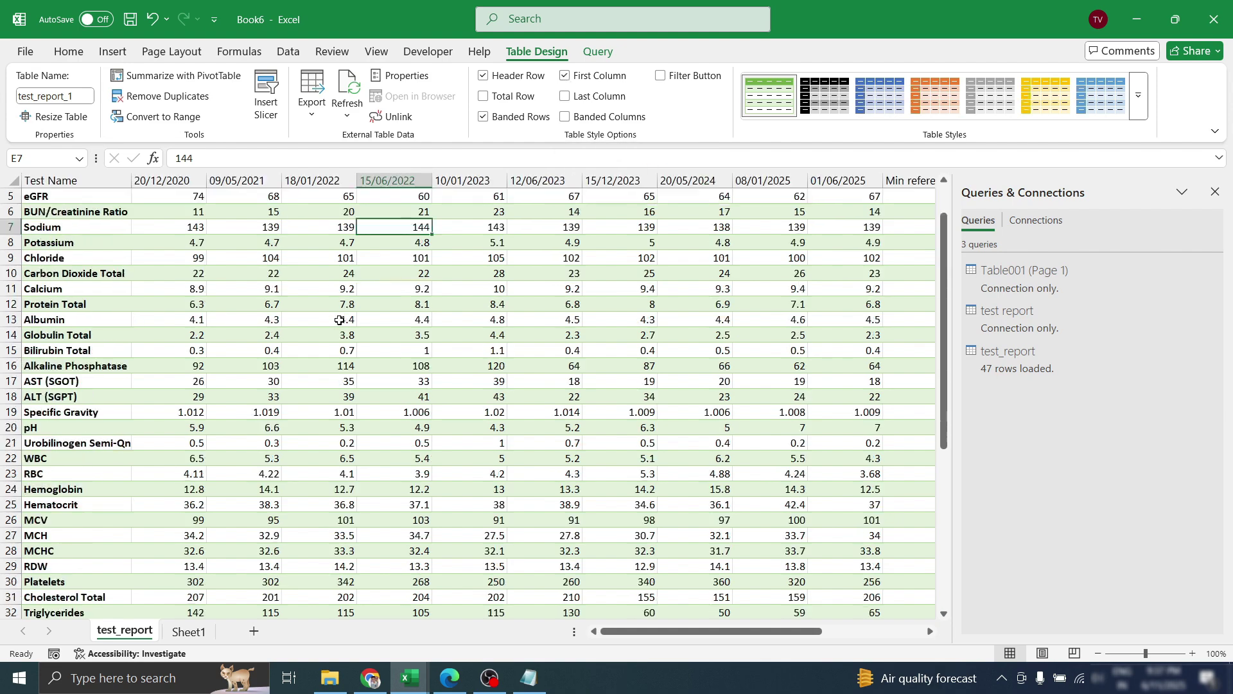
{"action": "scroll", "coordinate": [339, 320], "scroll_direction": "down", "scroll_amount": 5}
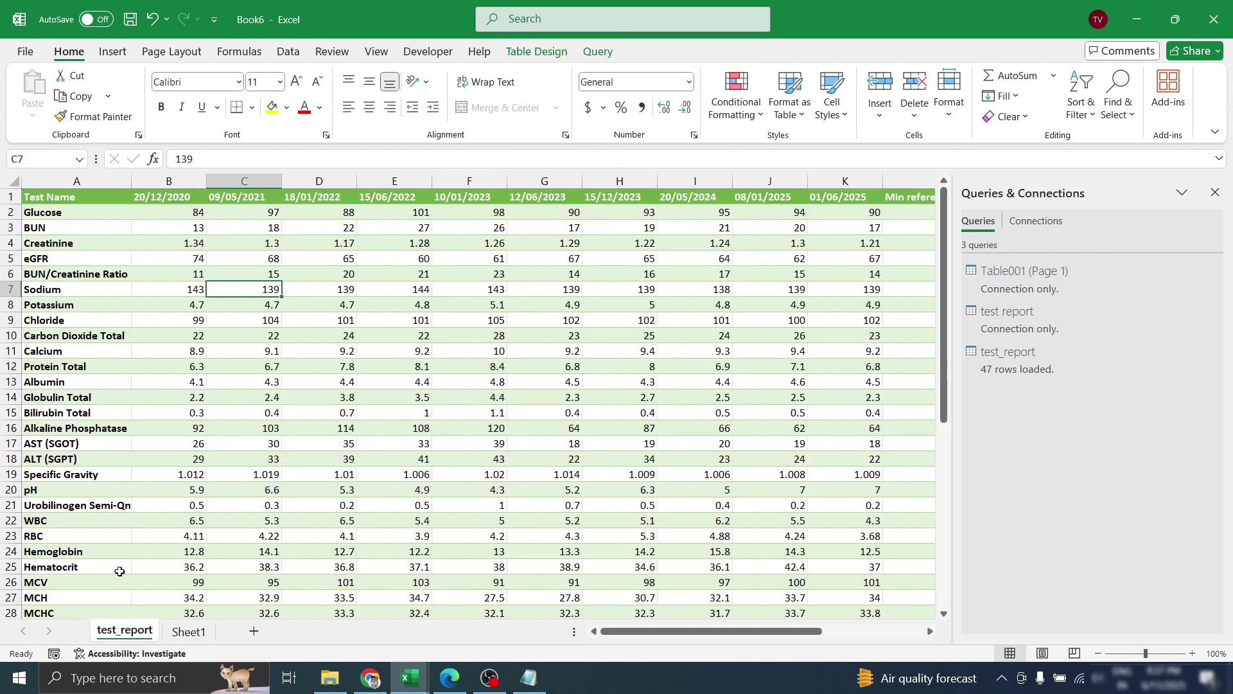
On Sheet1, clear the contents of the max reference interval and Unit columns, M and N
{"action": "left_click", "coordinate": [184, 632]}
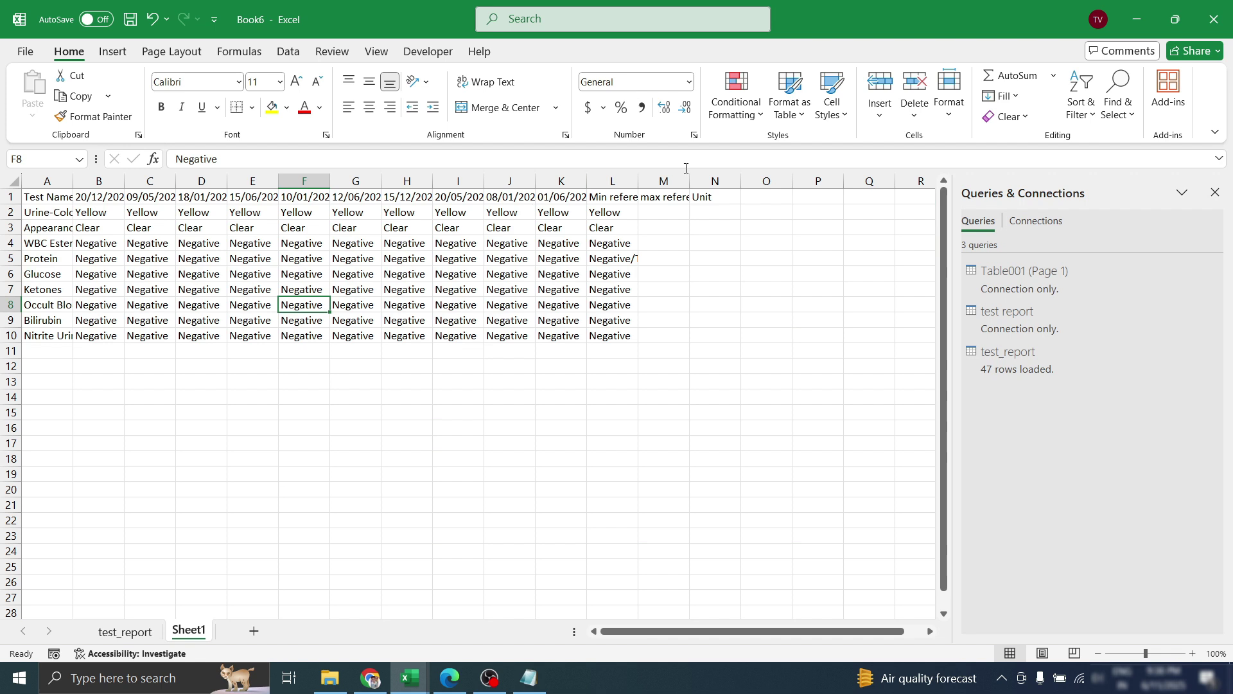
{"action": "left_click", "coordinate": [662, 182]}
{"action": "key", "text": "Delete"}
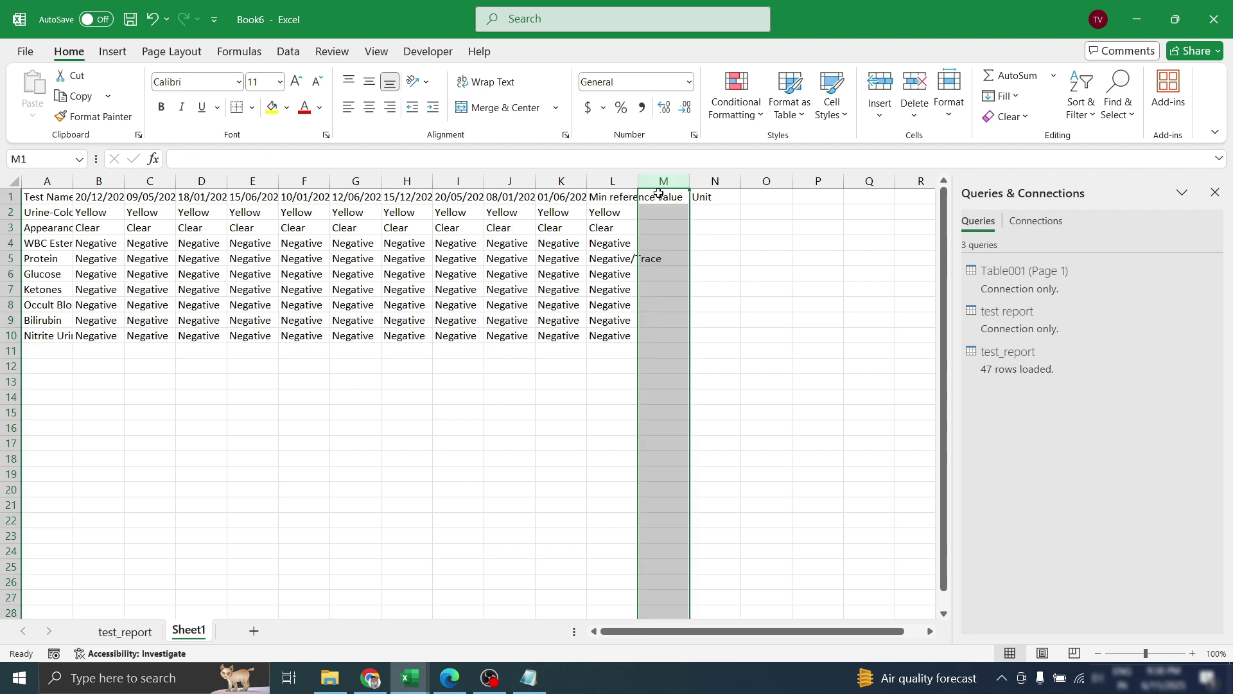
{"action": "left_click", "coordinate": [709, 182]}
{"action": "key", "text": "Delete"}
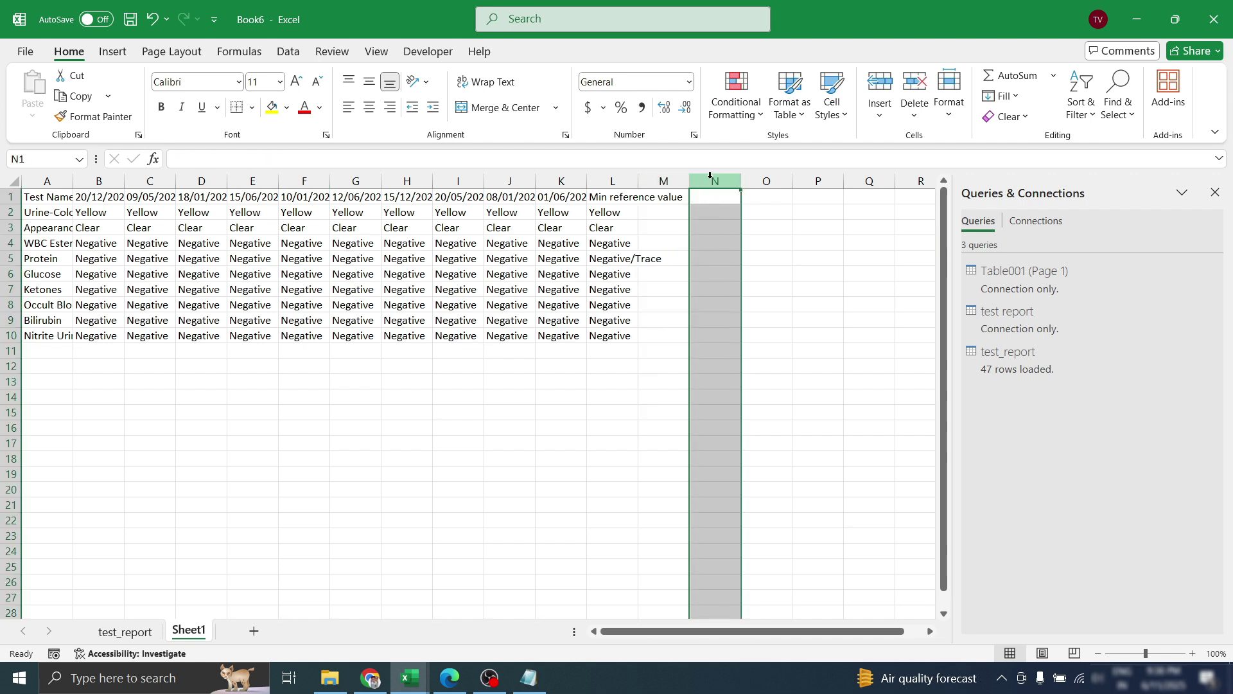
{"action": "left_click", "coordinate": [334, 283]}
{"action": "key", "text": "ctrl+a"}
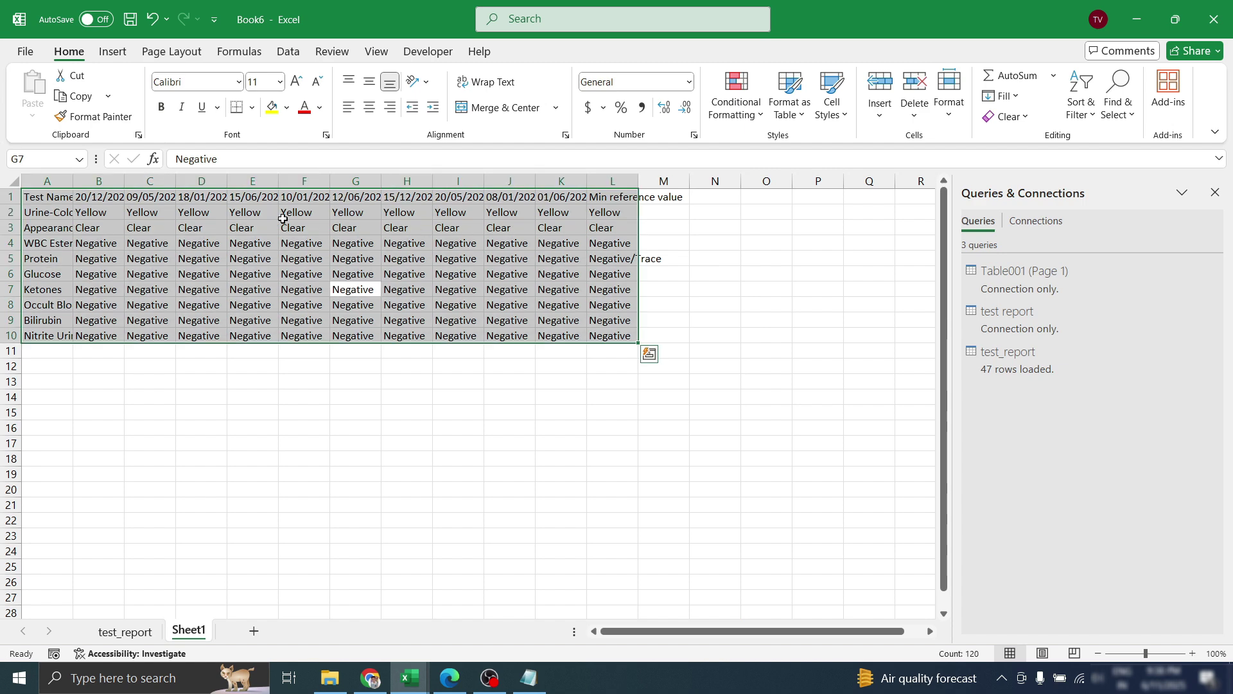
{"action": "key", "text": "ctrl+t"}
{"action": "key", "text": "Return"}
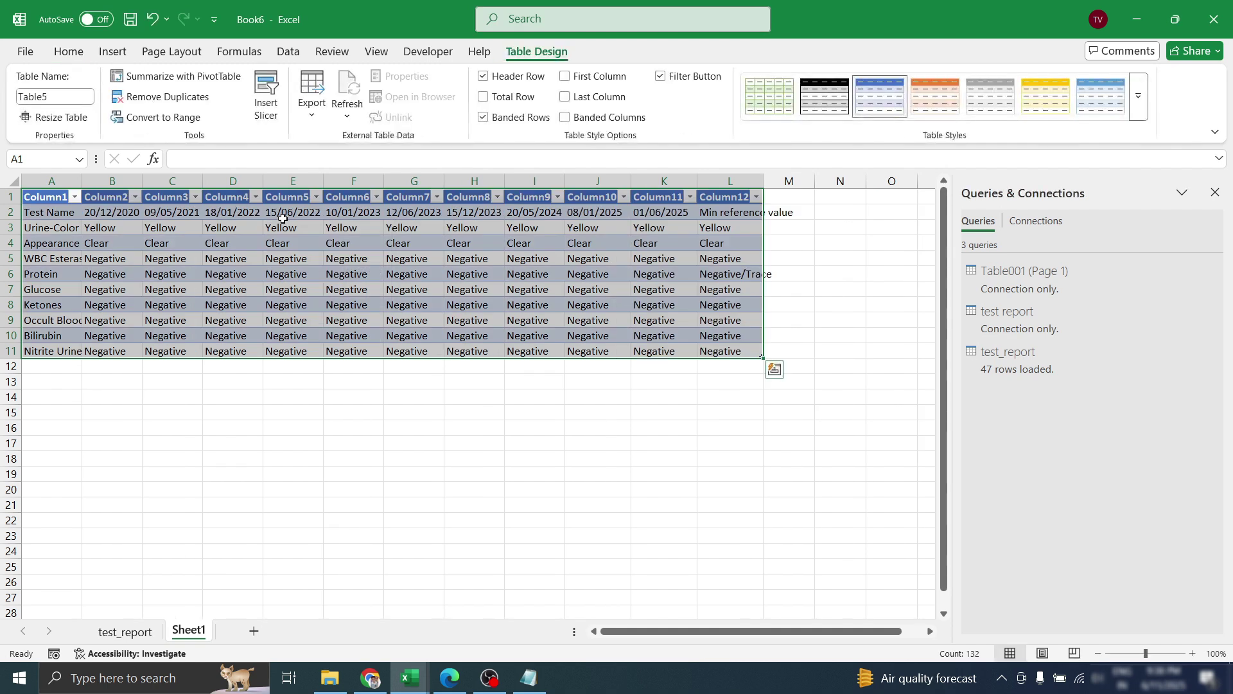
{"action": "key", "text": "ctrl+q"}
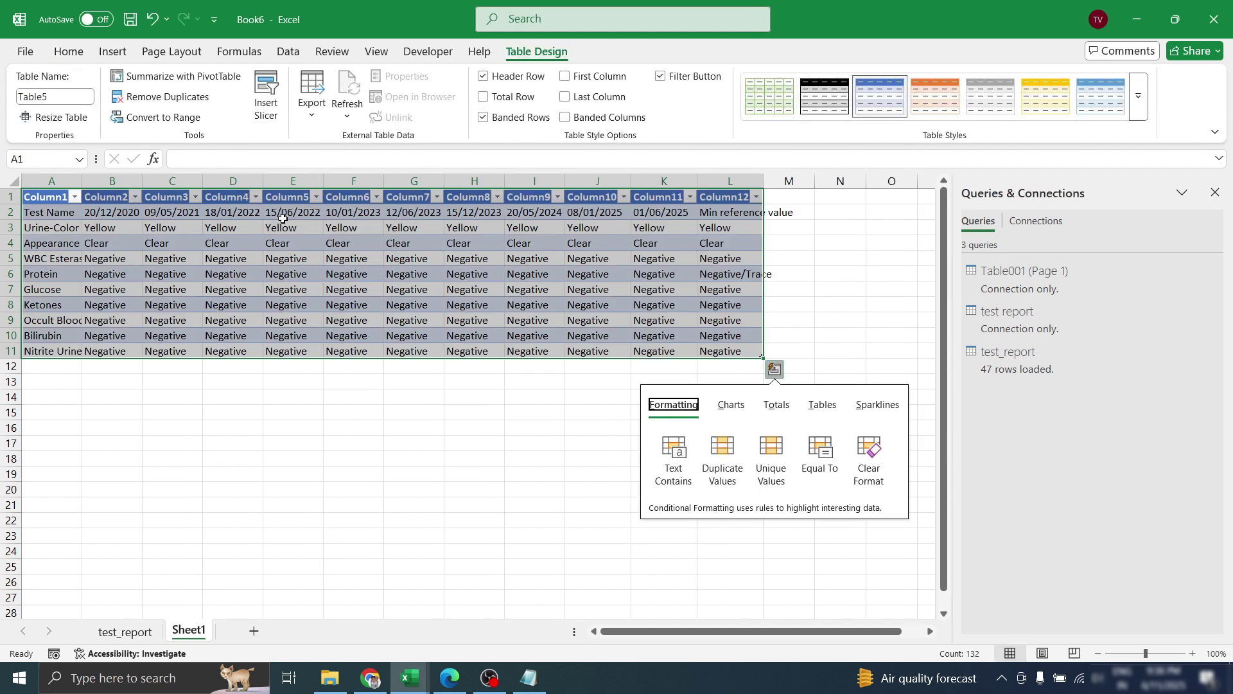
{"action": "left_click", "coordinate": [360, 287]}
{"action": "key", "text": "ctrl+z"}
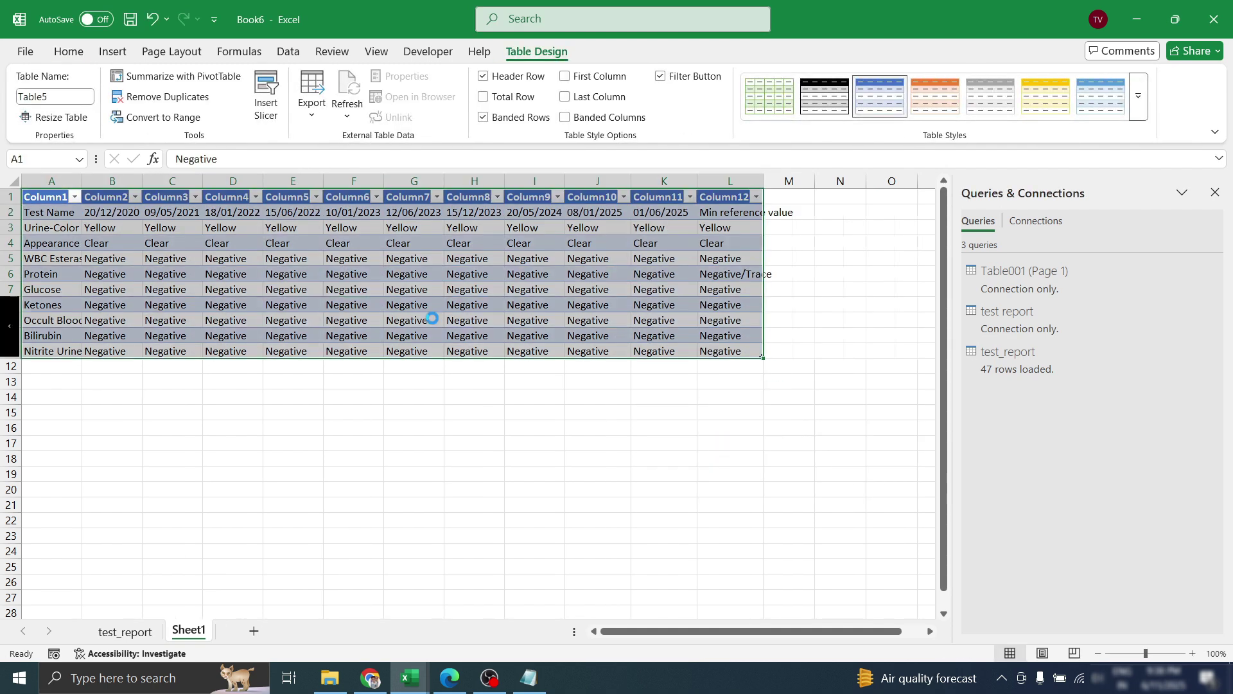
Convert the Sheet1 data range A1:L10 into a table that uses its first row as headers
{"action": "left_click", "coordinate": [232, 284]}
{"action": "key", "text": "ctrl+z"}
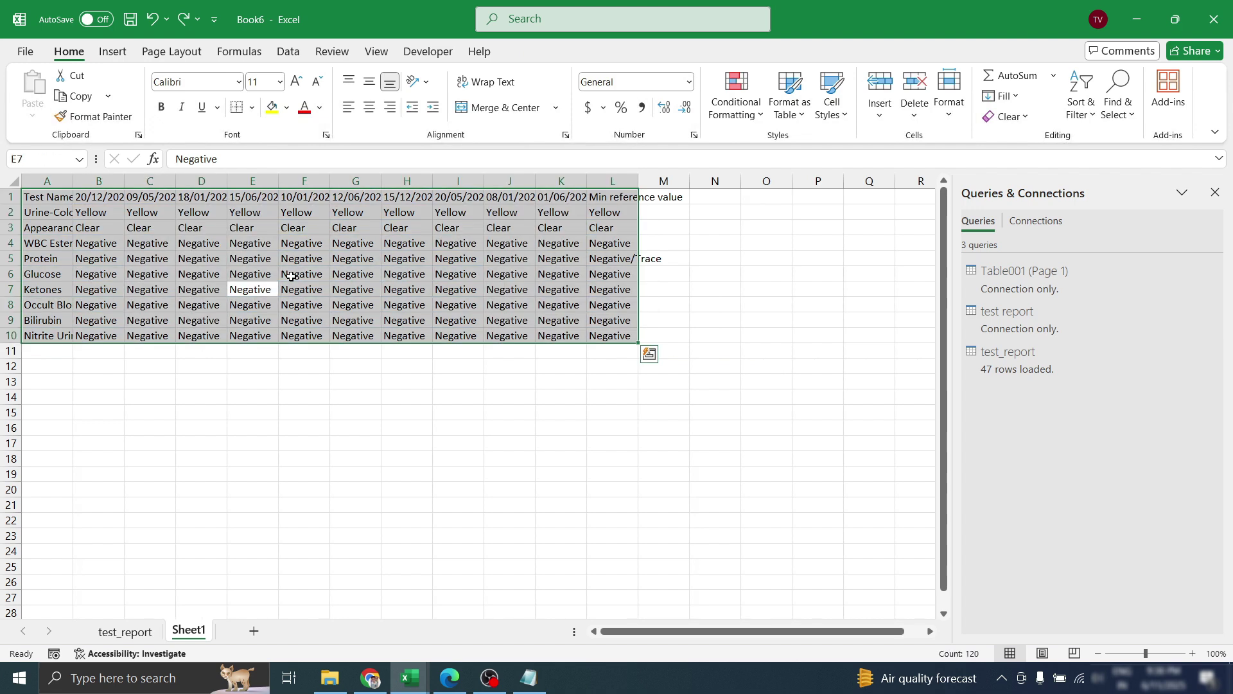
{"action": "key", "text": "ctrl+t"}
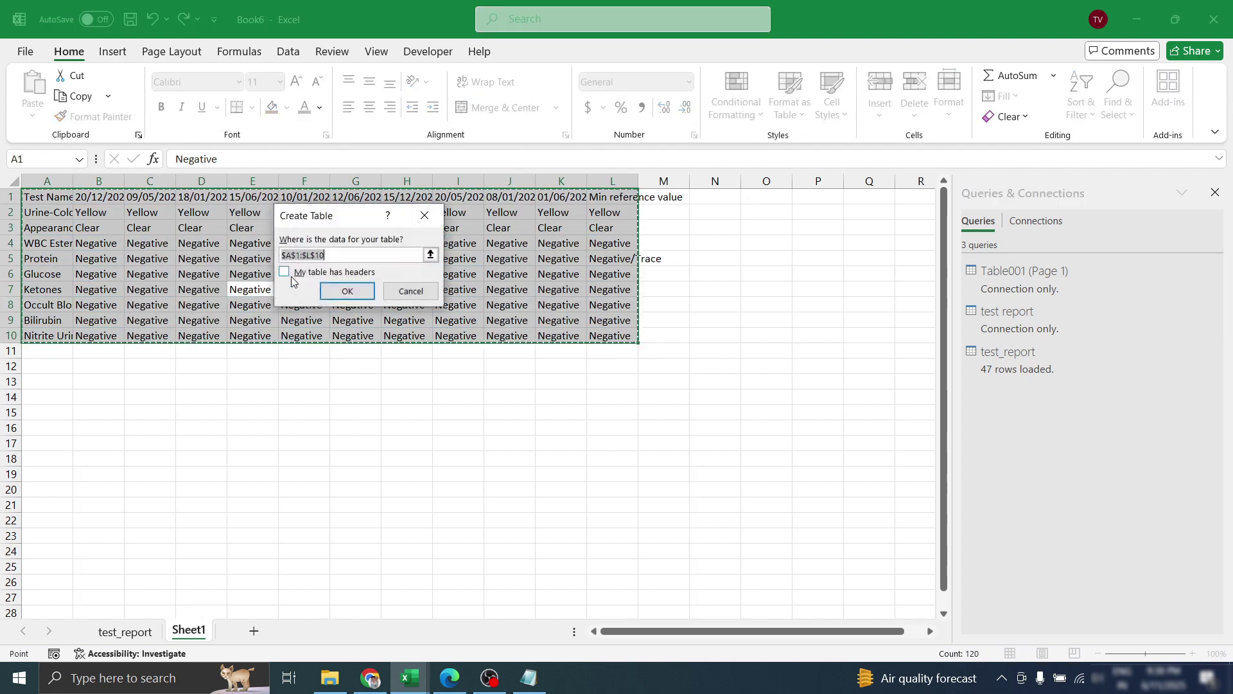
{"action": "left_click", "coordinate": [285, 272]}
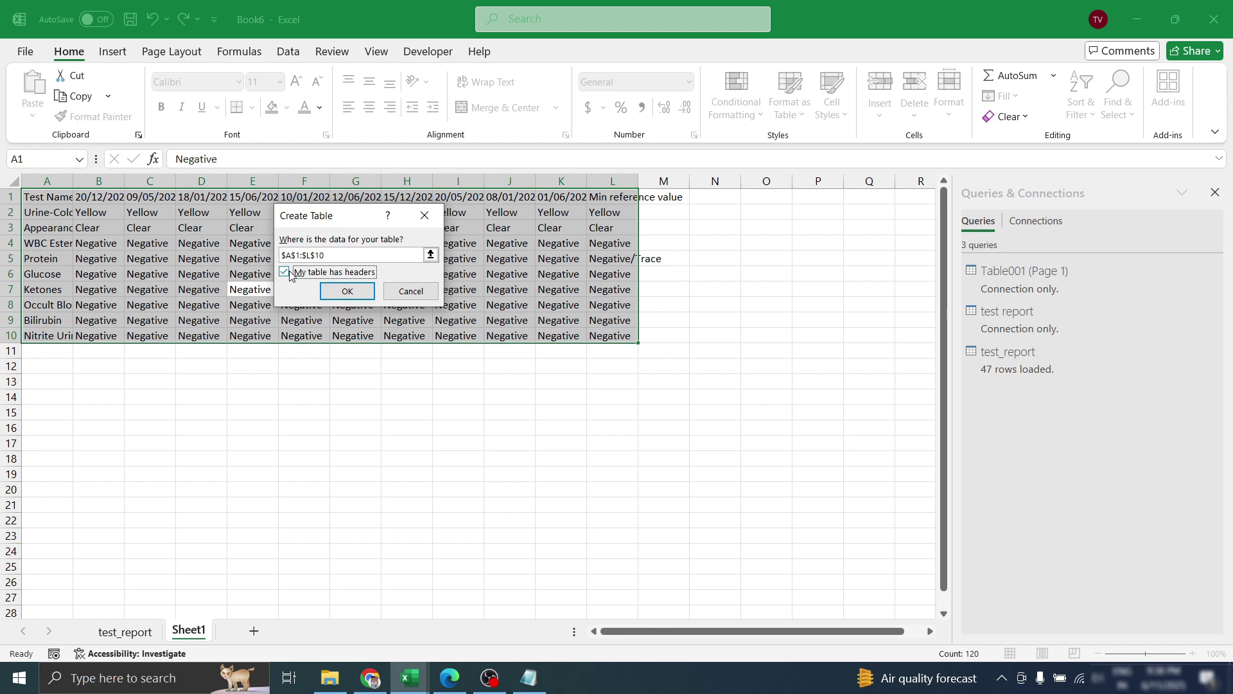
{"action": "left_click", "coordinate": [347, 290]}
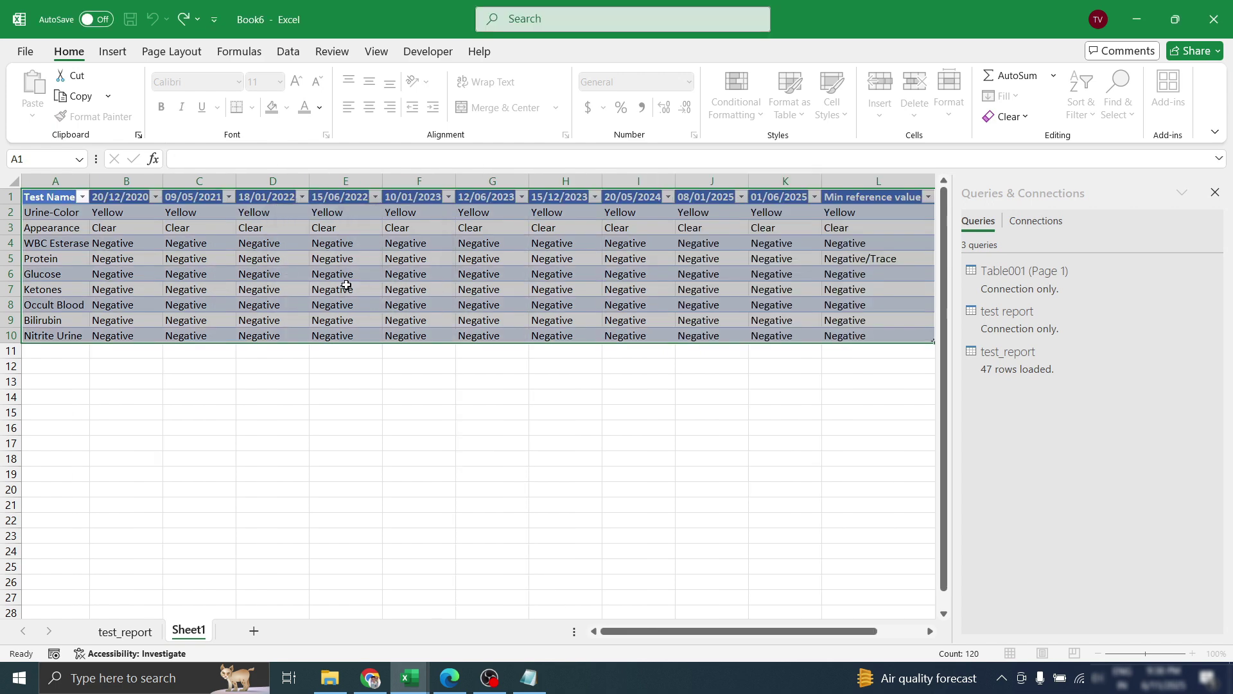
{"action": "left_click", "coordinate": [434, 257]}
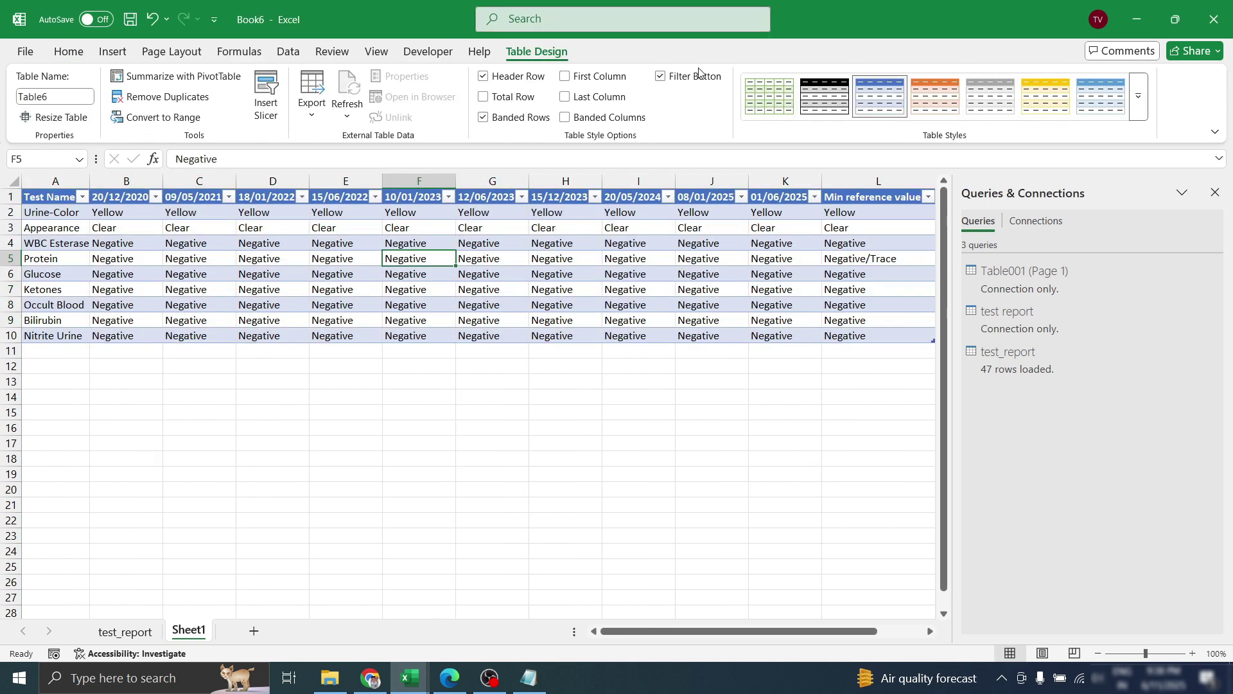
Hide the filter buttons of the Sheet1 table and turn on its First Column style option
{"action": "left_click", "coordinate": [658, 78]}
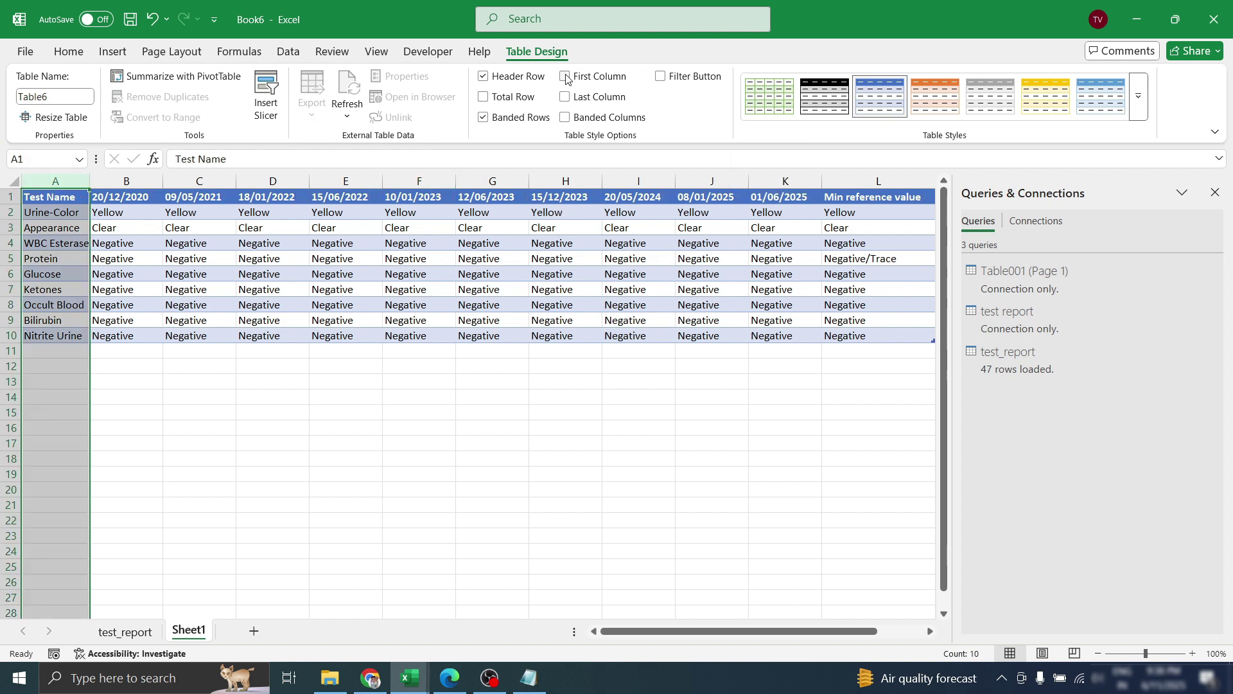
{"action": "left_click", "coordinate": [565, 76]}
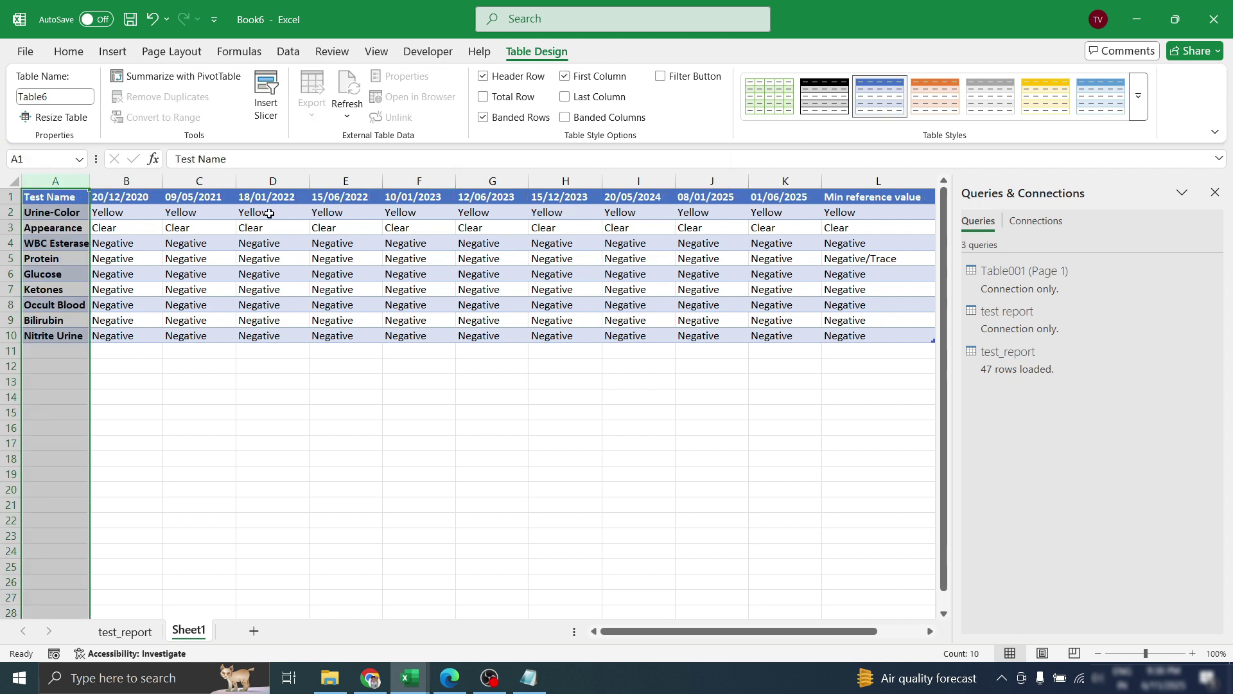
{"action": "left_click", "coordinate": [299, 254]}
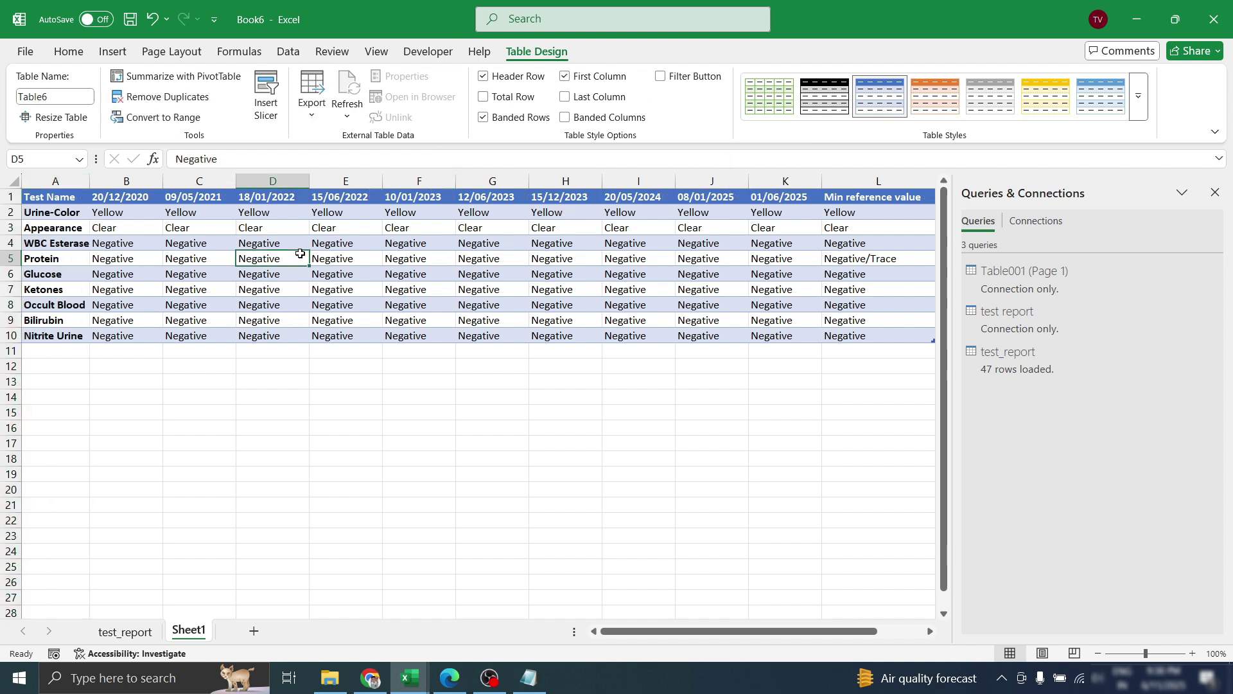
Close the Queries & Connections pane and return to the test_report sheet
{"action": "left_click", "coordinate": [1214, 193]}
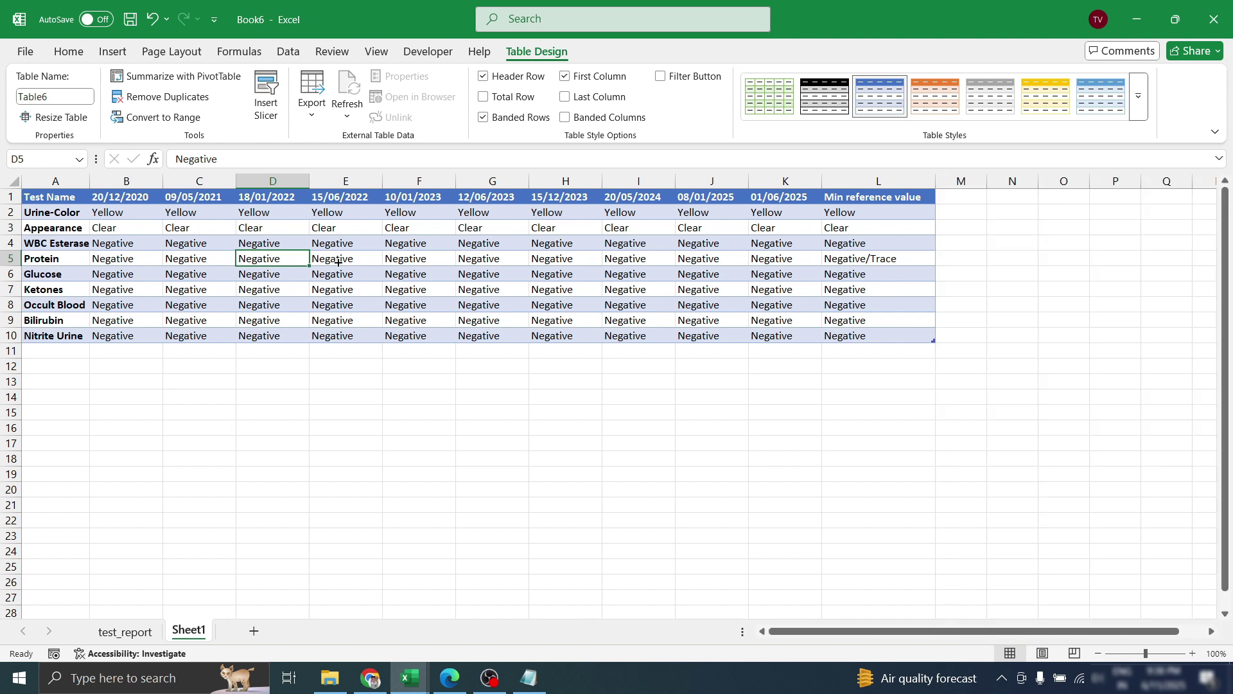
{"action": "left_click", "coordinate": [125, 632]}
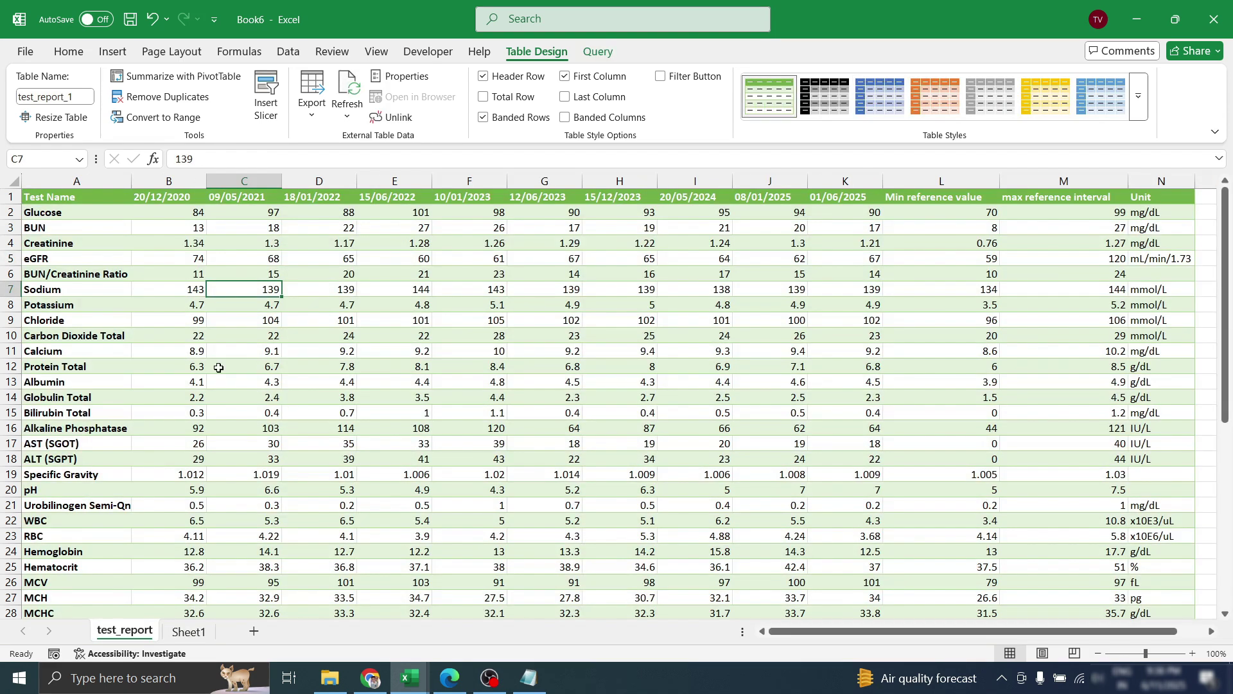
{"action": "left_click", "coordinate": [550, 378]}
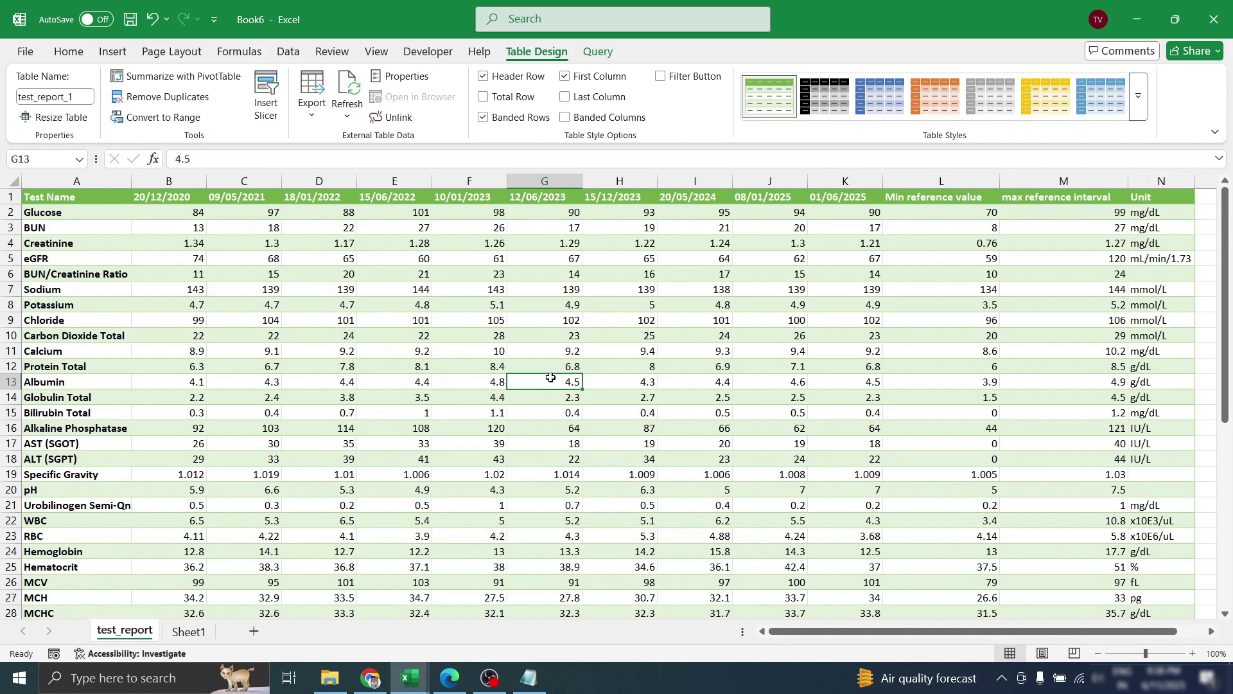
{"action": "left_click", "coordinate": [446, 331]}
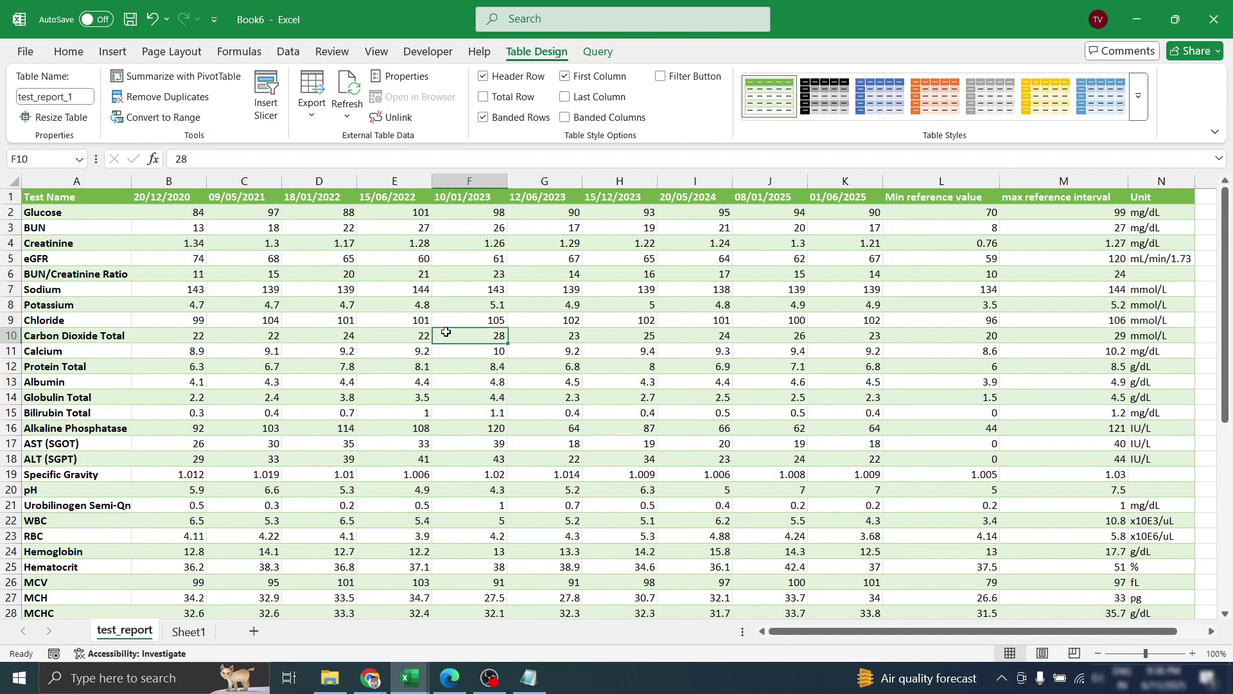
Add a new worksheet after test_report and rename it "Test report trend"
{"action": "left_click", "coordinate": [254, 633]}
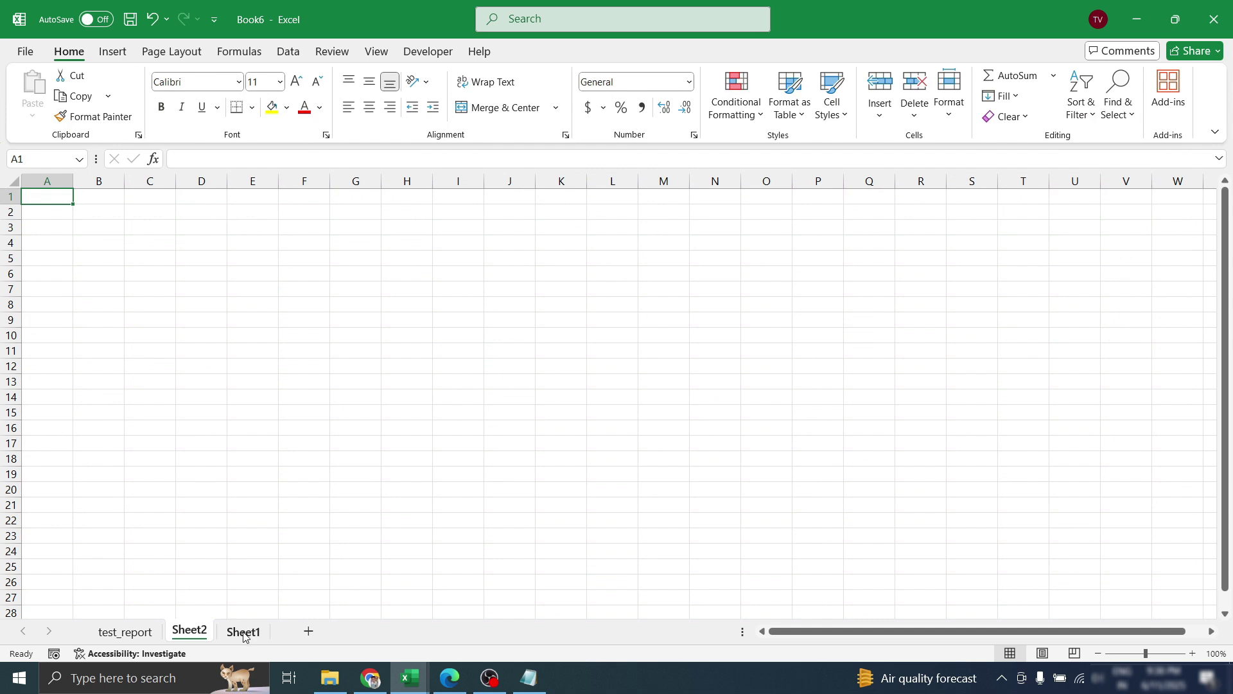
{"action": "double_click", "coordinate": [195, 632]}
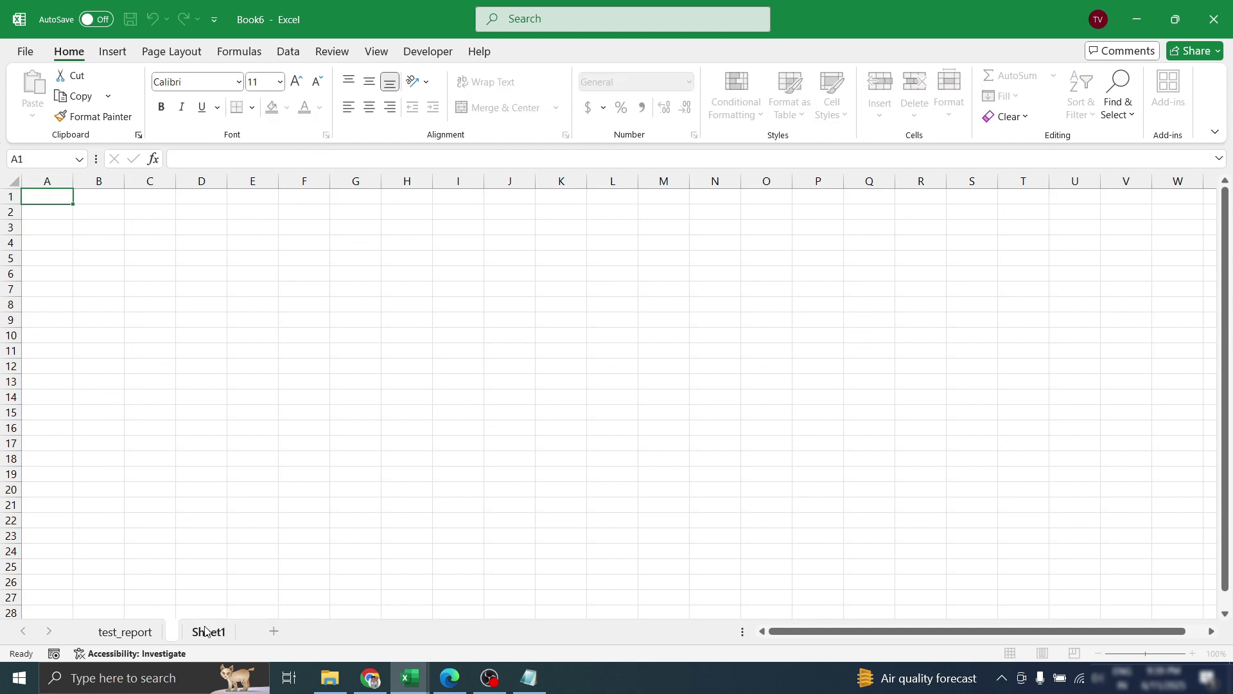
{"action": "type", "text": "Test report tre"}
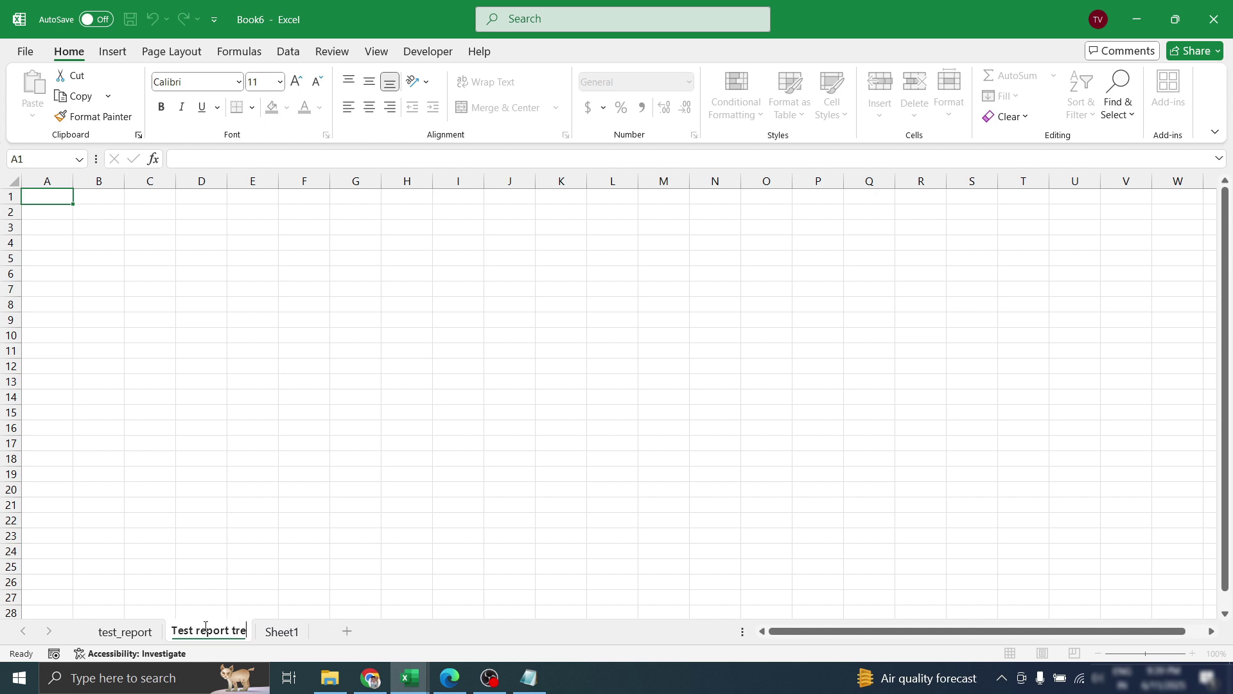
{"action": "type", "text": "nd"}
{"action": "left_click", "coordinate": [237, 371]}
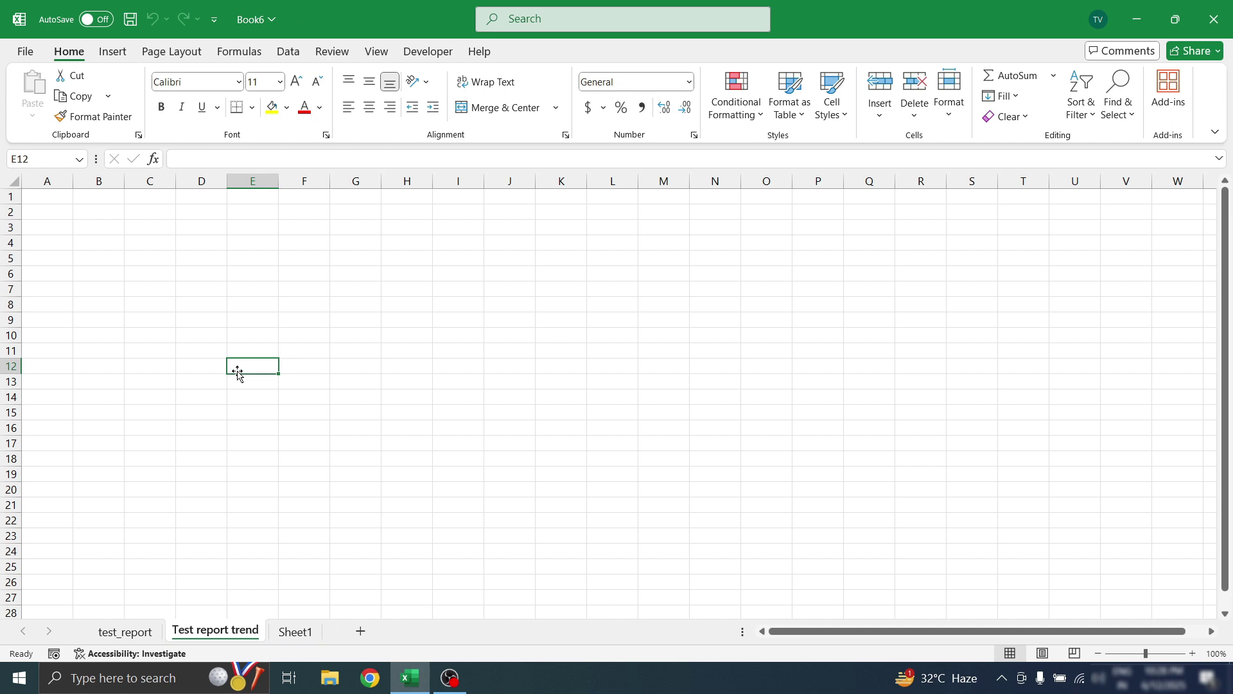
{"action": "left_click_drag", "start_coordinate": [201, 195], "coordinate": [370, 218]}
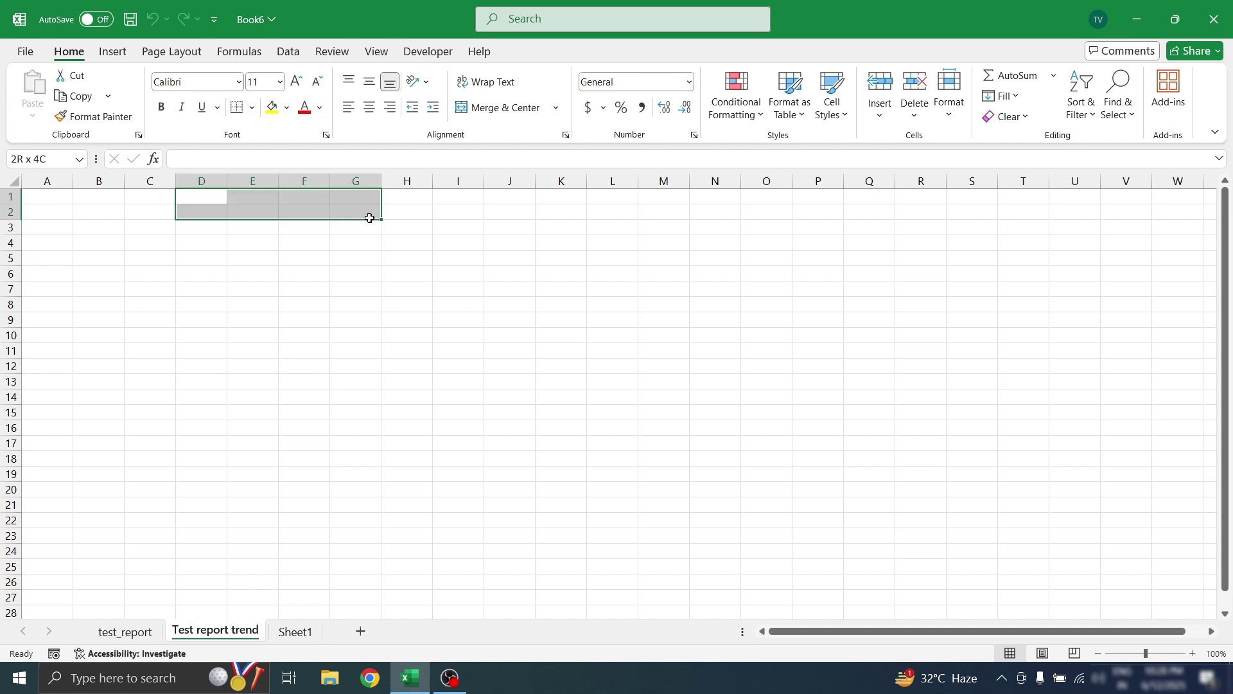
{"action": "left_click_drag", "start_coordinate": [47, 412], "coordinate": [713, 593]}
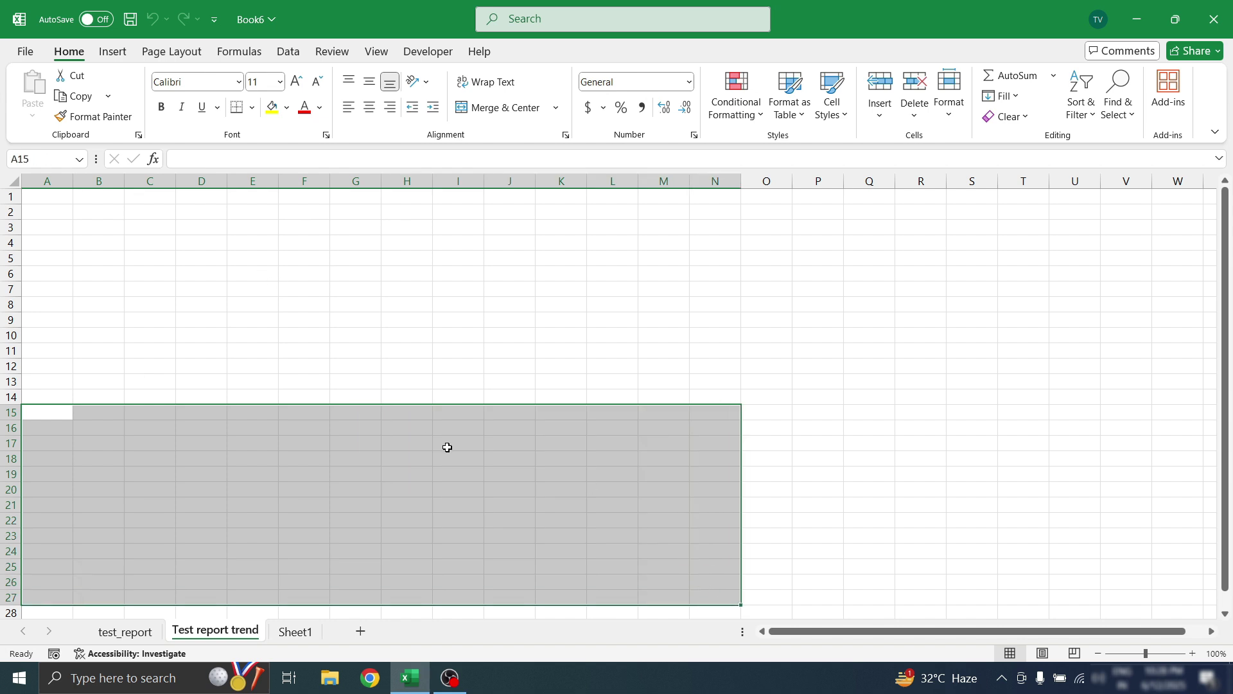
{"action": "left_click", "coordinate": [198, 238]}
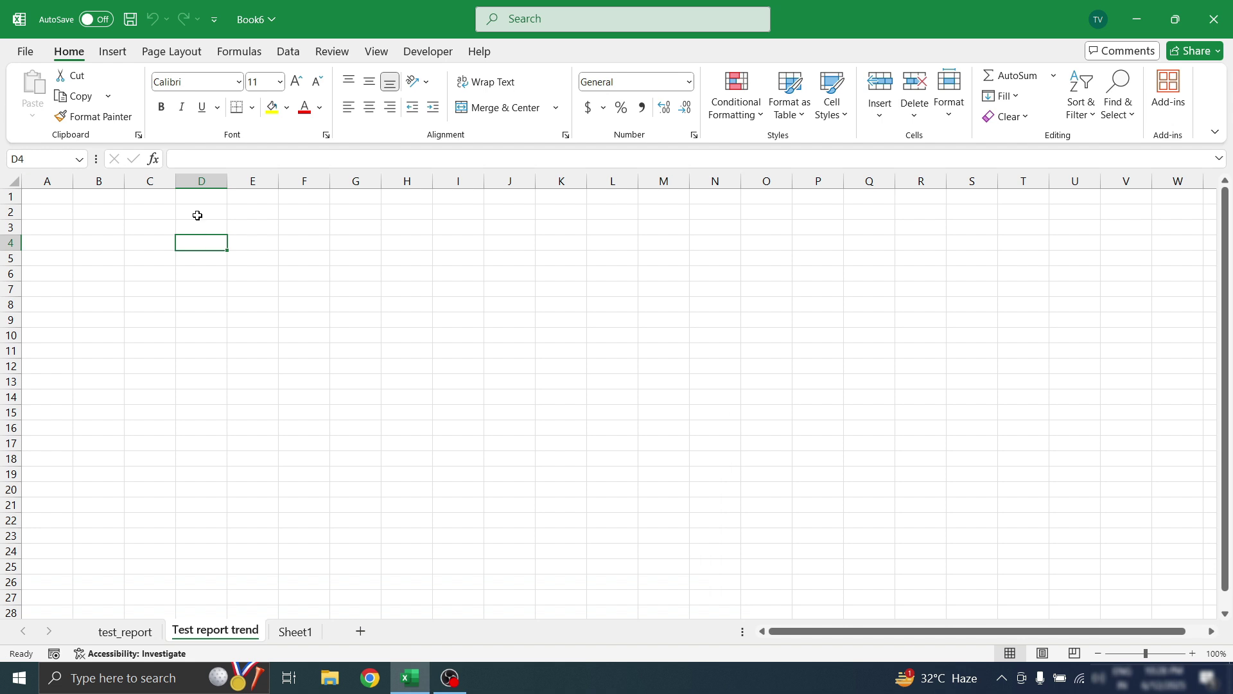
{"action": "left_click_drag", "start_coordinate": [198, 196], "coordinate": [358, 222]}
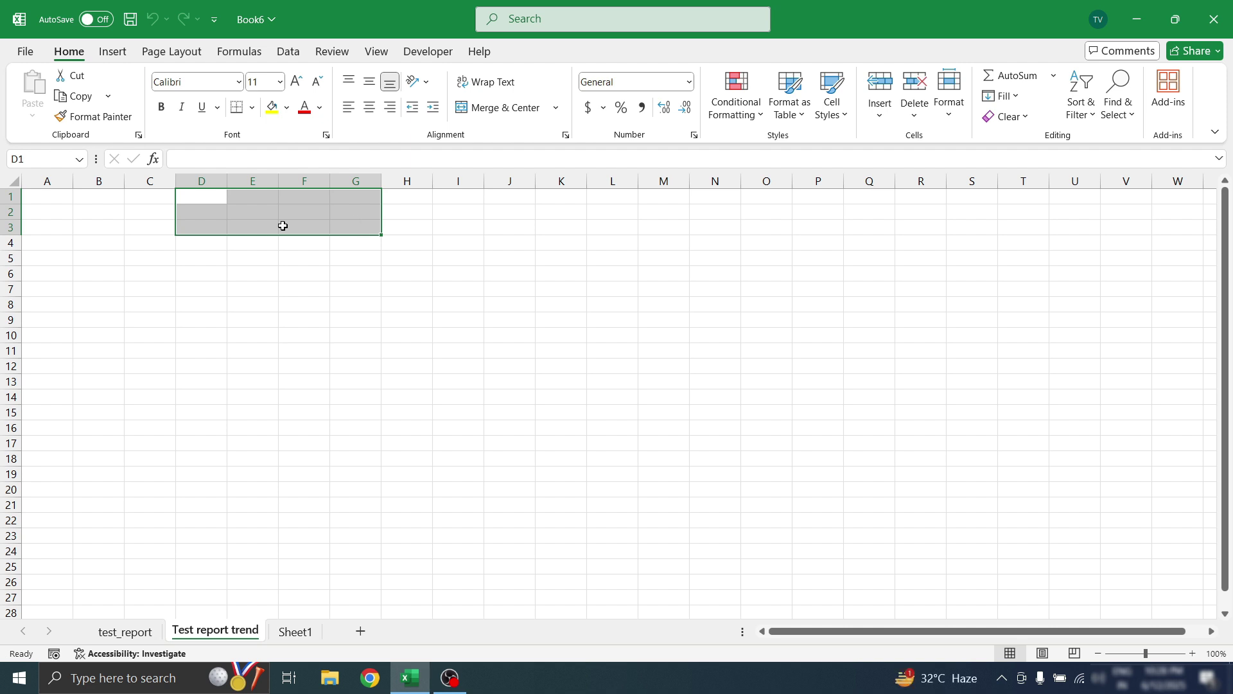
{"action": "left_click_drag", "start_coordinate": [88, 275], "coordinate": [587, 328]}
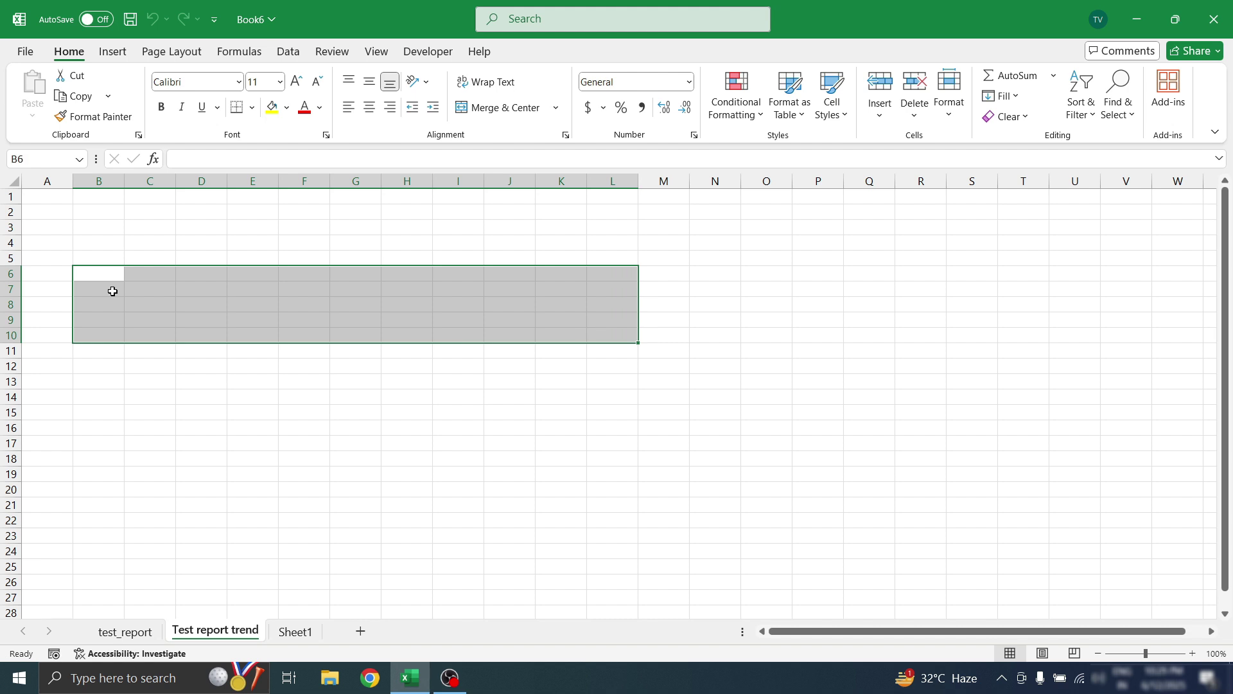
{"action": "left_click_drag", "start_coordinate": [34, 410], "coordinate": [760, 597]}
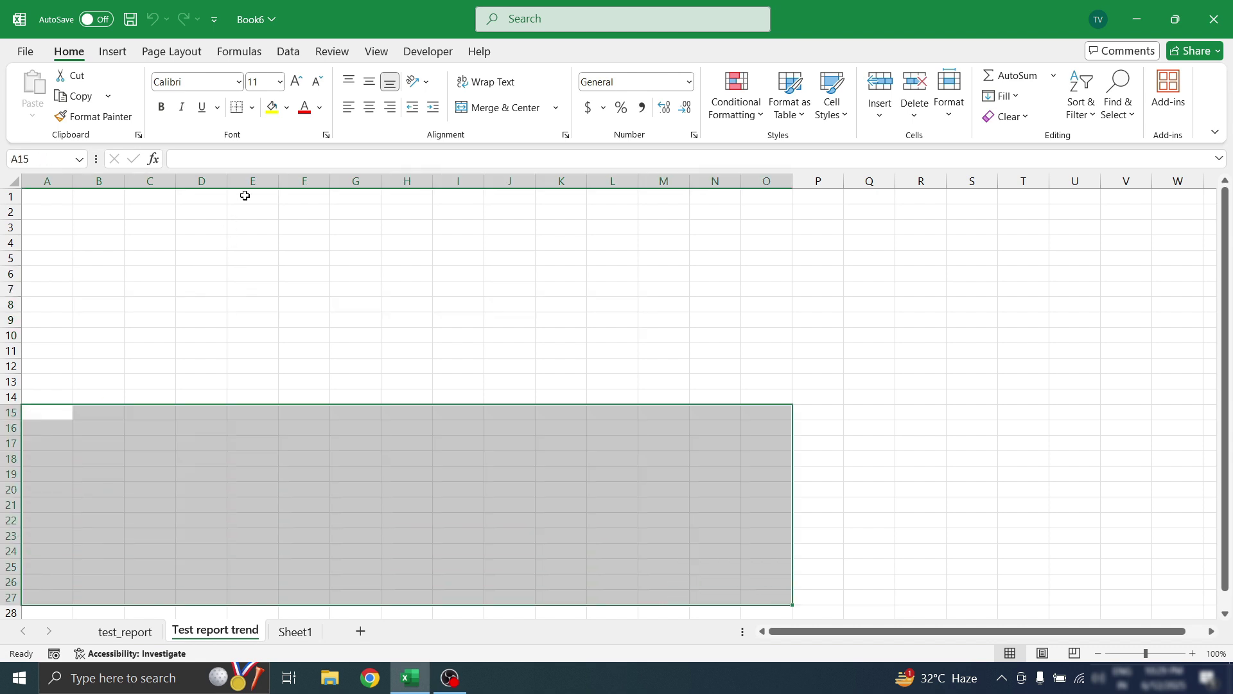
{"action": "left_click_drag", "start_coordinate": [246, 195], "coordinate": [417, 228]}
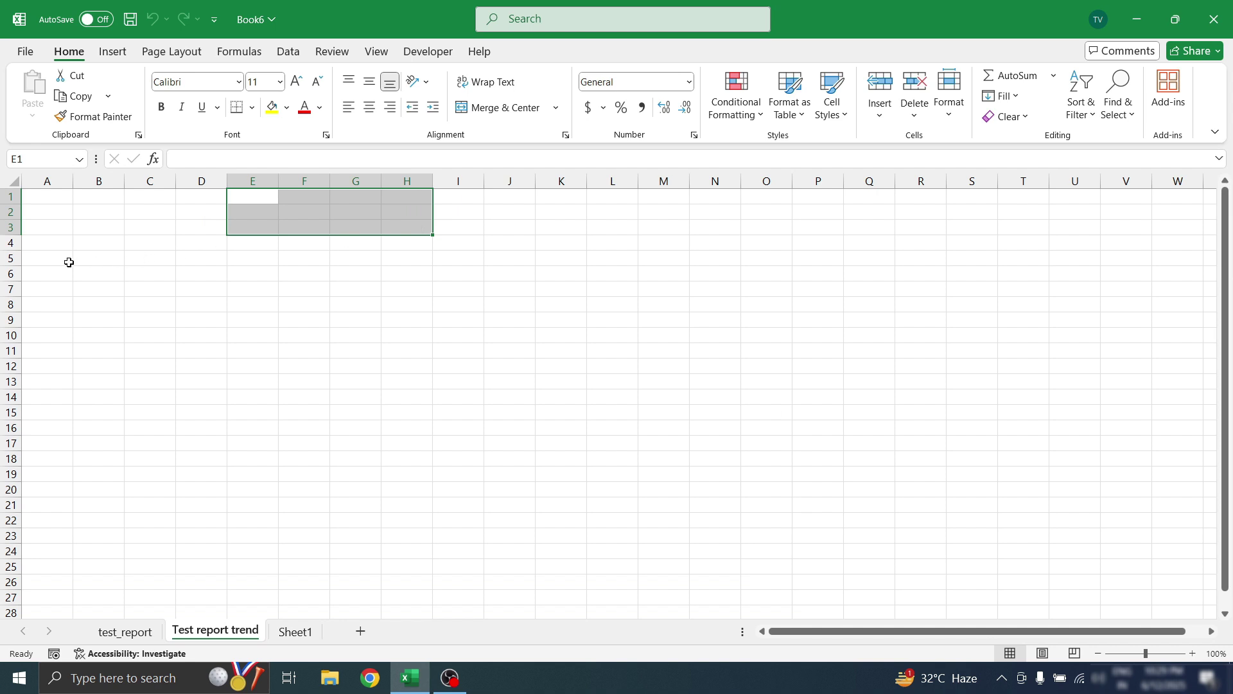
{"action": "left_click_drag", "start_coordinate": [54, 262], "coordinate": [698, 384]}
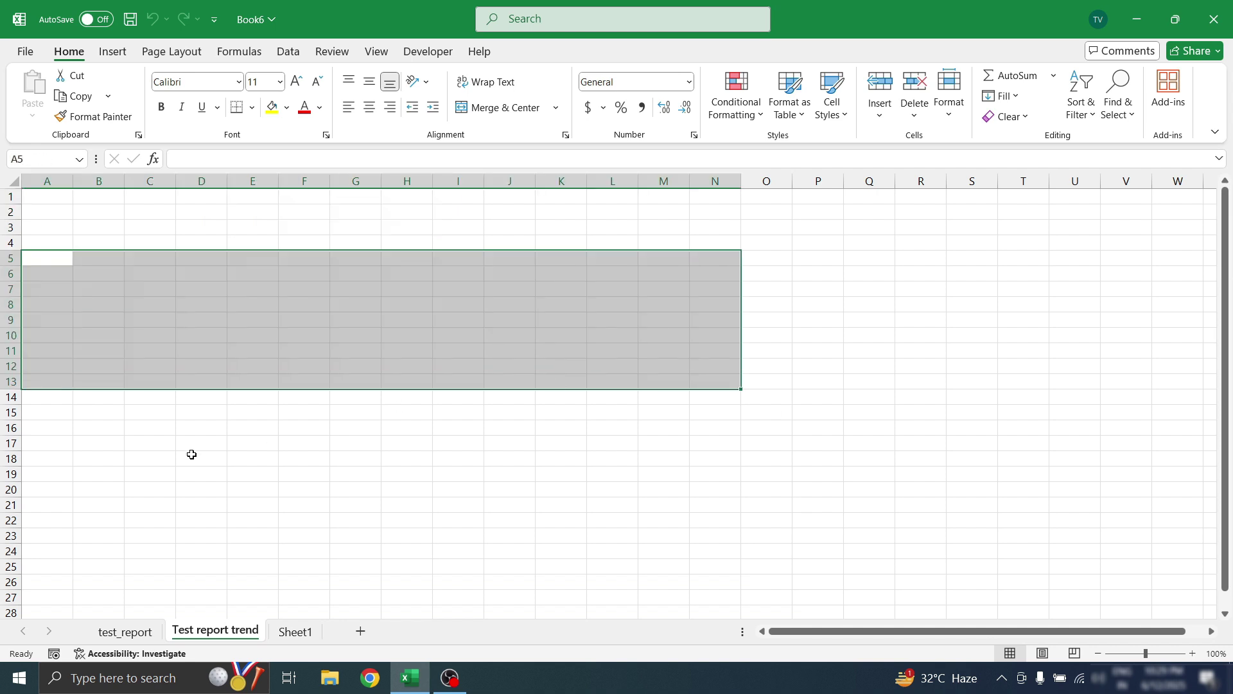
{"action": "left_click_drag", "start_coordinate": [45, 418], "coordinate": [710, 575]}
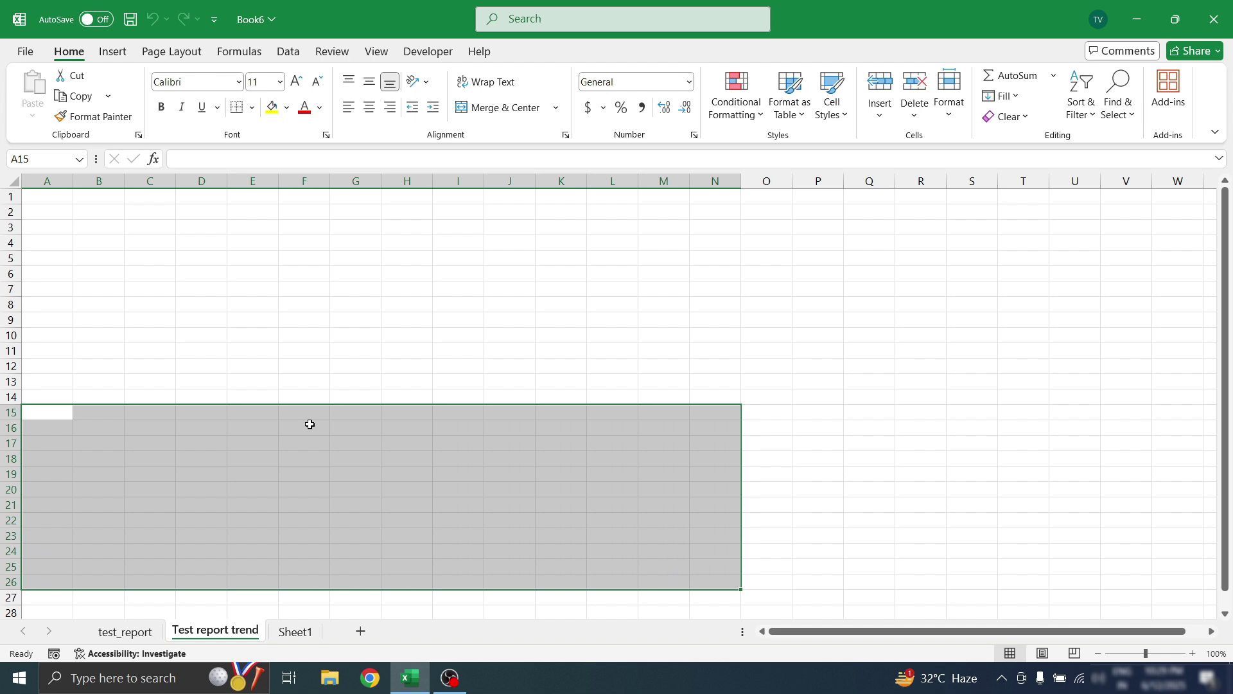
{"action": "left_click_drag", "start_coordinate": [47, 258], "coordinate": [713, 351]}
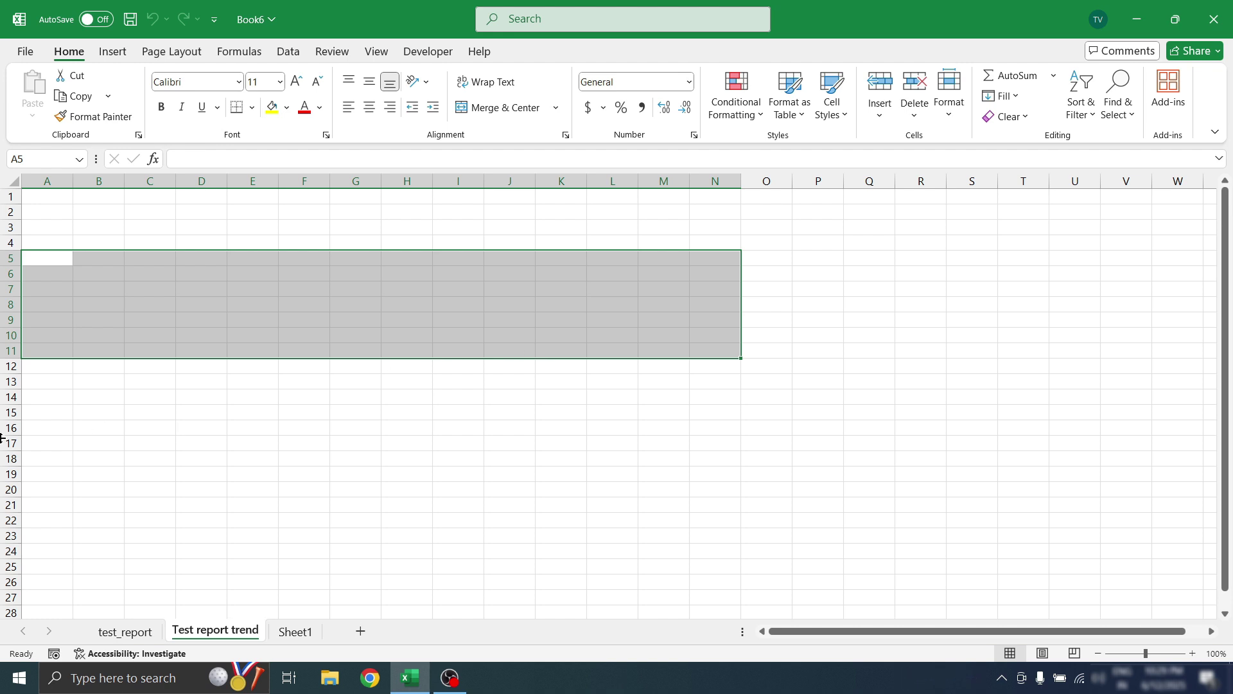
{"action": "left_click", "coordinate": [69, 432]}
{"action": "key", "text": "ctrl+z"}
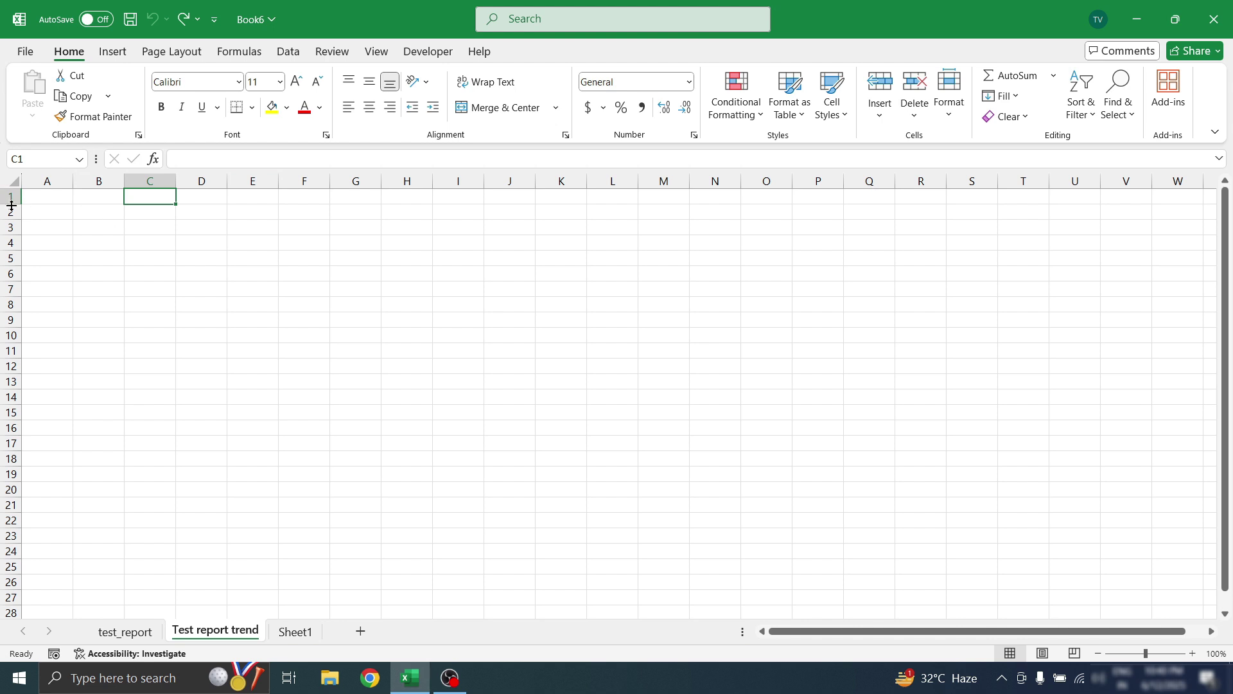
Make row 1 nearly three times its default height, and merge and center cells B1:D1
{"action": "left_click_drag", "start_coordinate": [11, 204], "coordinate": [12, 232]}
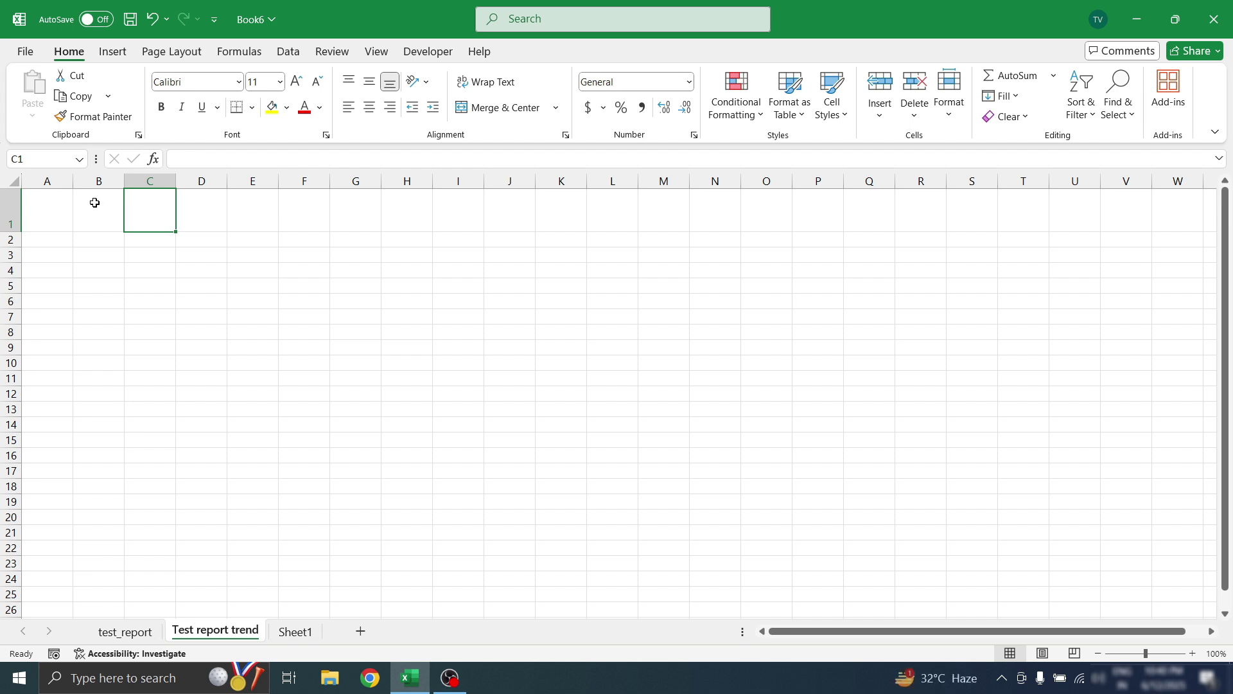
{"action": "left_click_drag", "start_coordinate": [94, 201], "coordinate": [196, 216]}
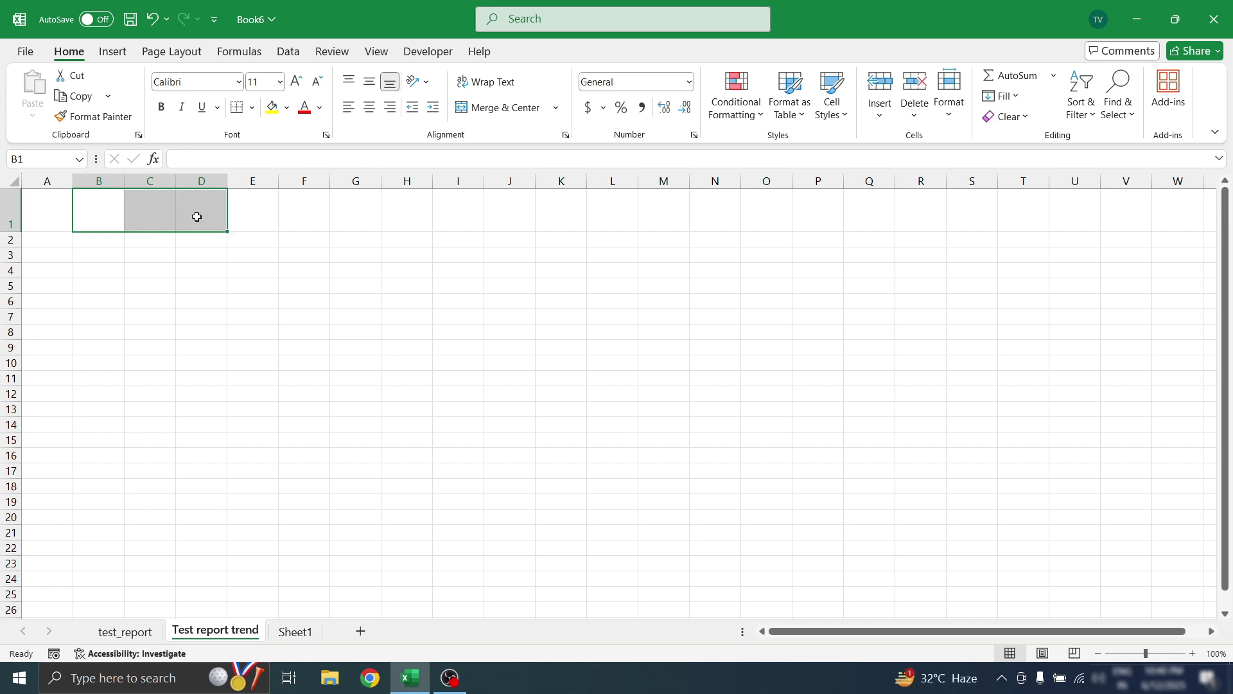
{"action": "left_click", "coordinate": [517, 107]}
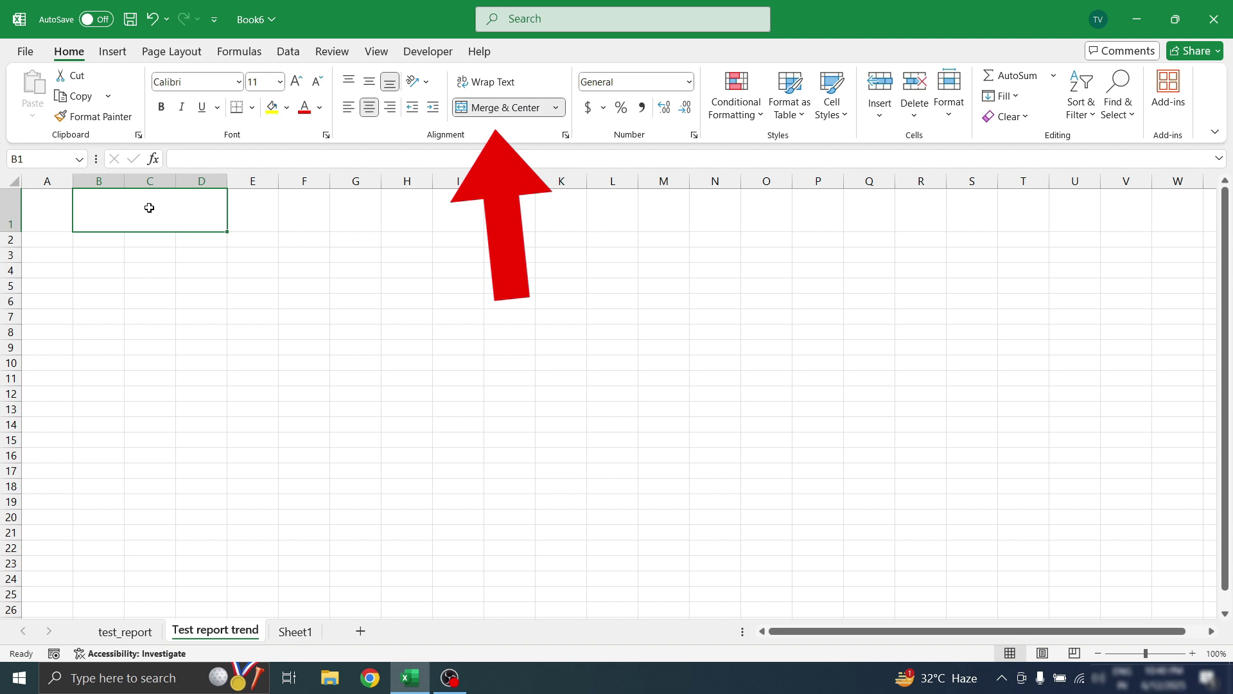
Enter CHOOSE TEST in the merged B1 cell, aligned vertically to the middle at font size 16
{"action": "type", "text": "CHOOSE TEST"}
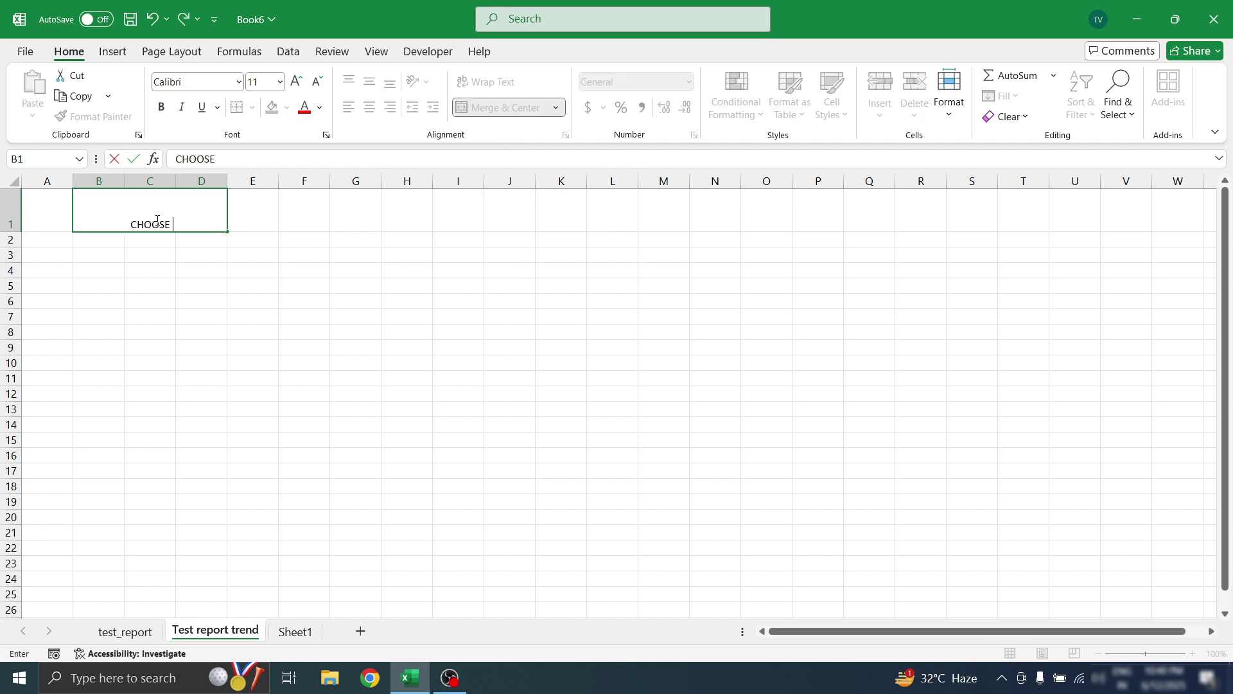
{"action": "left_click", "coordinate": [220, 289]}
{"action": "left_click", "coordinate": [110, 195]}
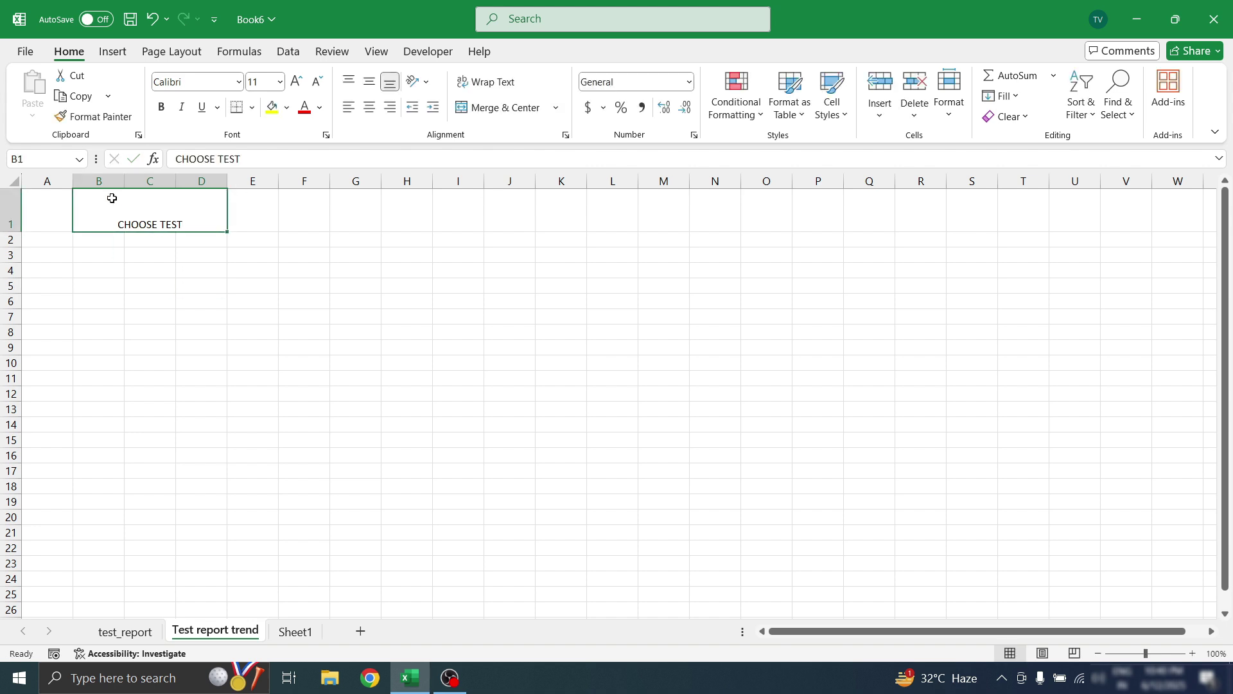
{"action": "left_click", "coordinate": [369, 81]}
{"action": "left_click", "coordinate": [296, 82]}
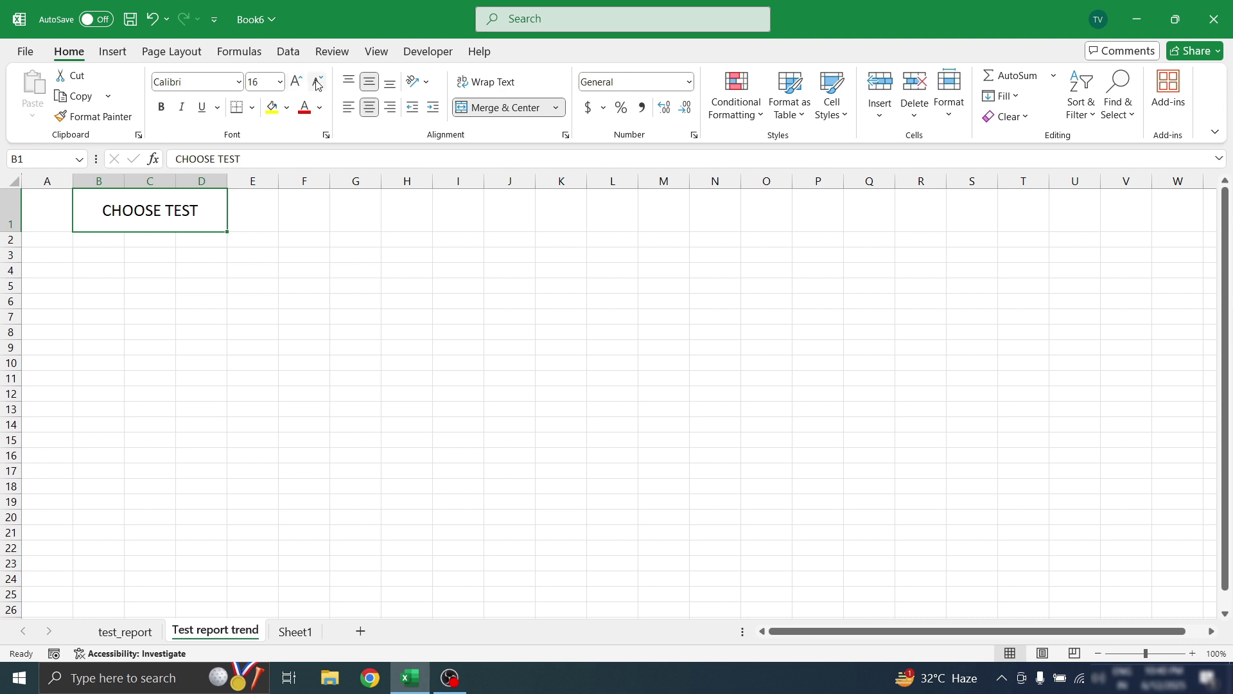
Merge and center E1:H1 and add a List data validation to it with the source =test_report!$A$2:$A$39
{"action": "left_click_drag", "start_coordinate": [248, 206], "coordinate": [418, 212]}
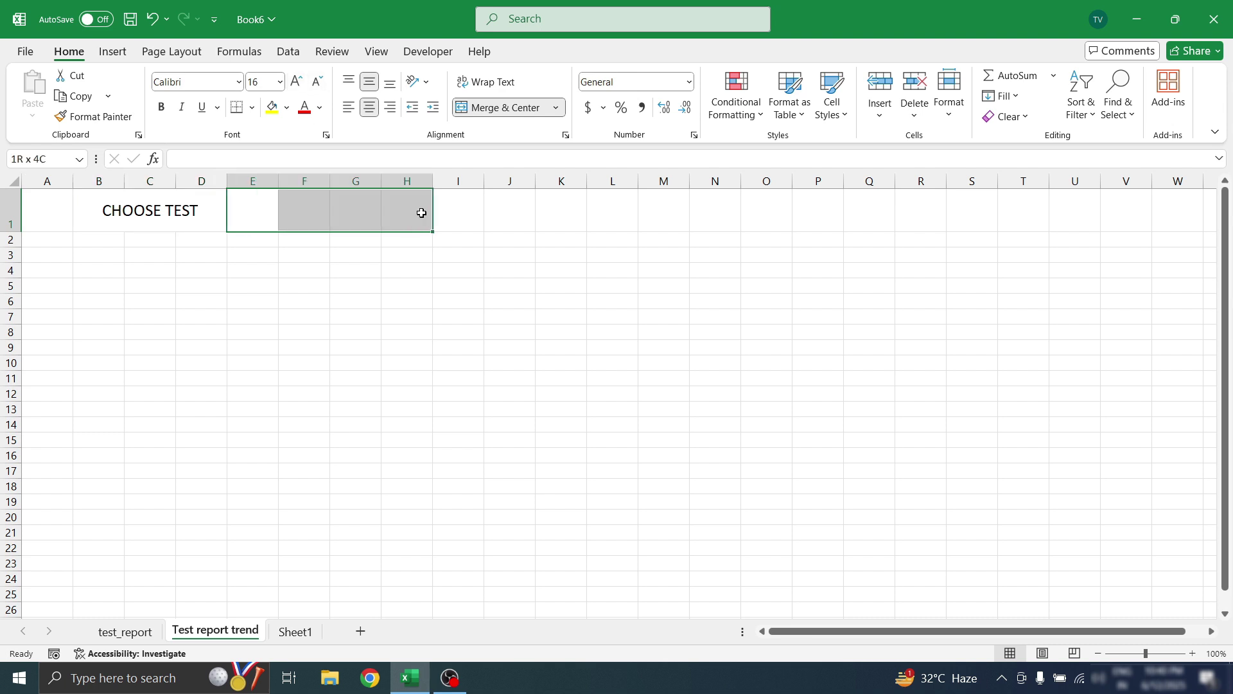
{"action": "left_click", "coordinate": [500, 103]}
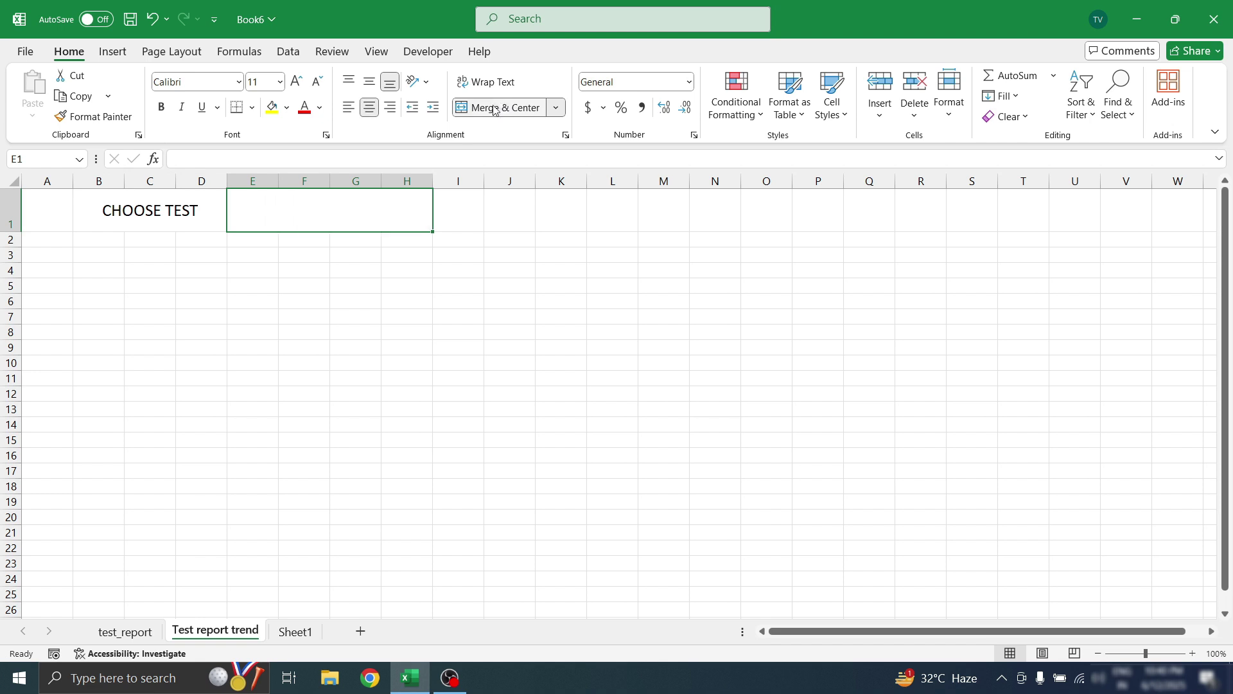
{"action": "left_click", "coordinate": [283, 53]}
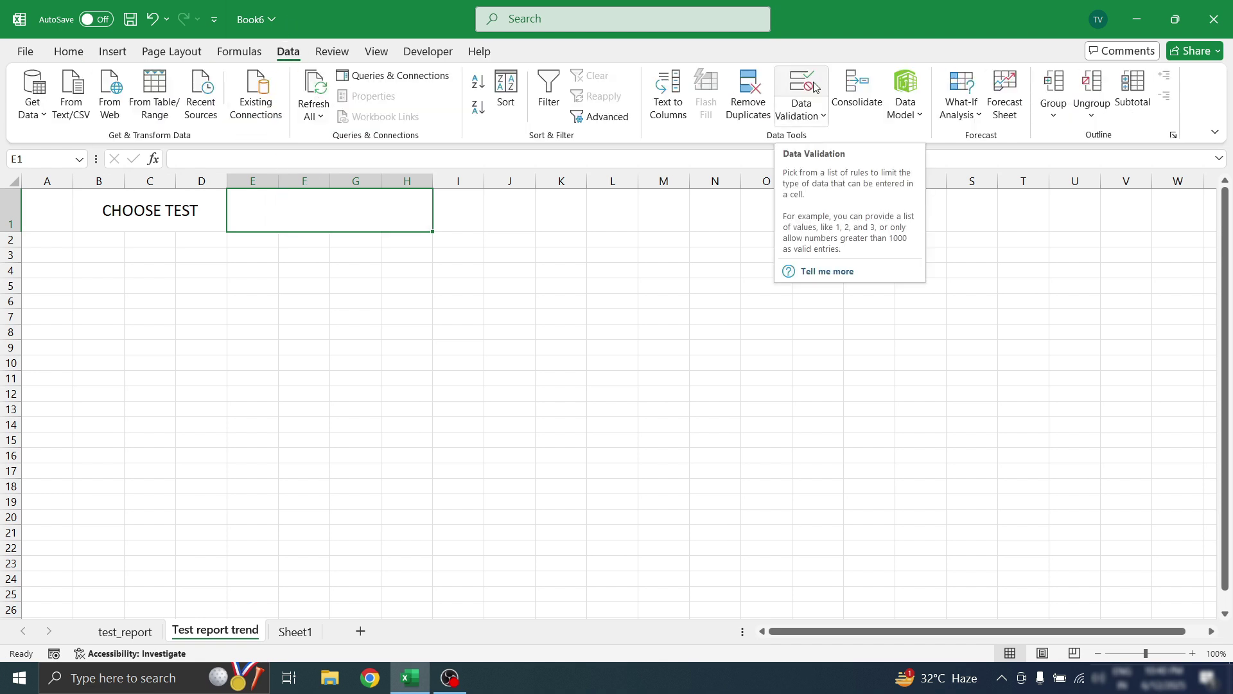
{"action": "left_click", "coordinate": [796, 88]}
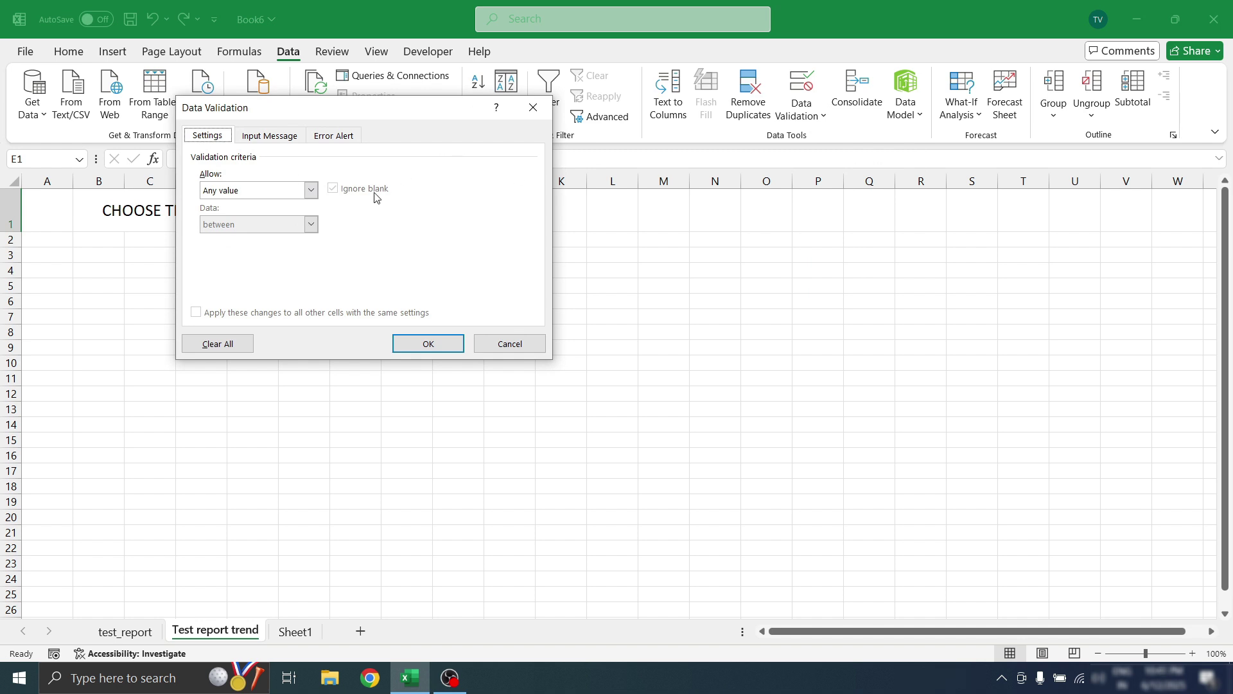
{"action": "left_click", "coordinate": [311, 191]}
{"action": "left_click", "coordinate": [248, 238]}
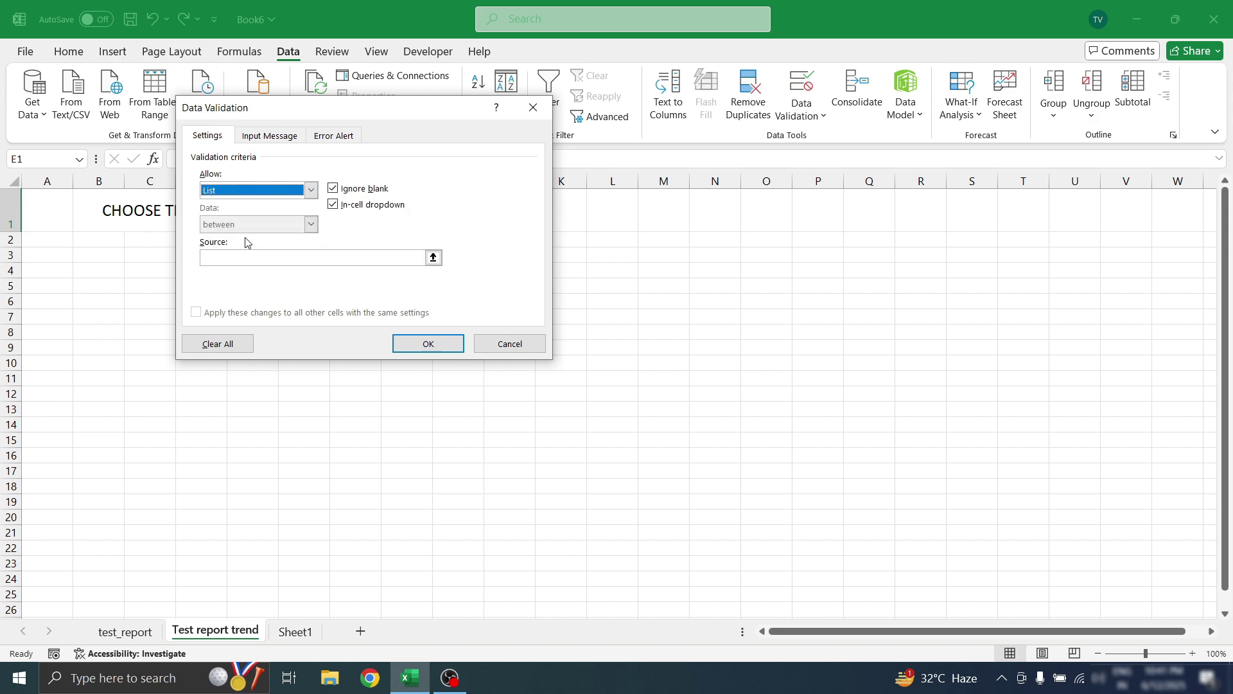
{"action": "left_click", "coordinate": [288, 258]}
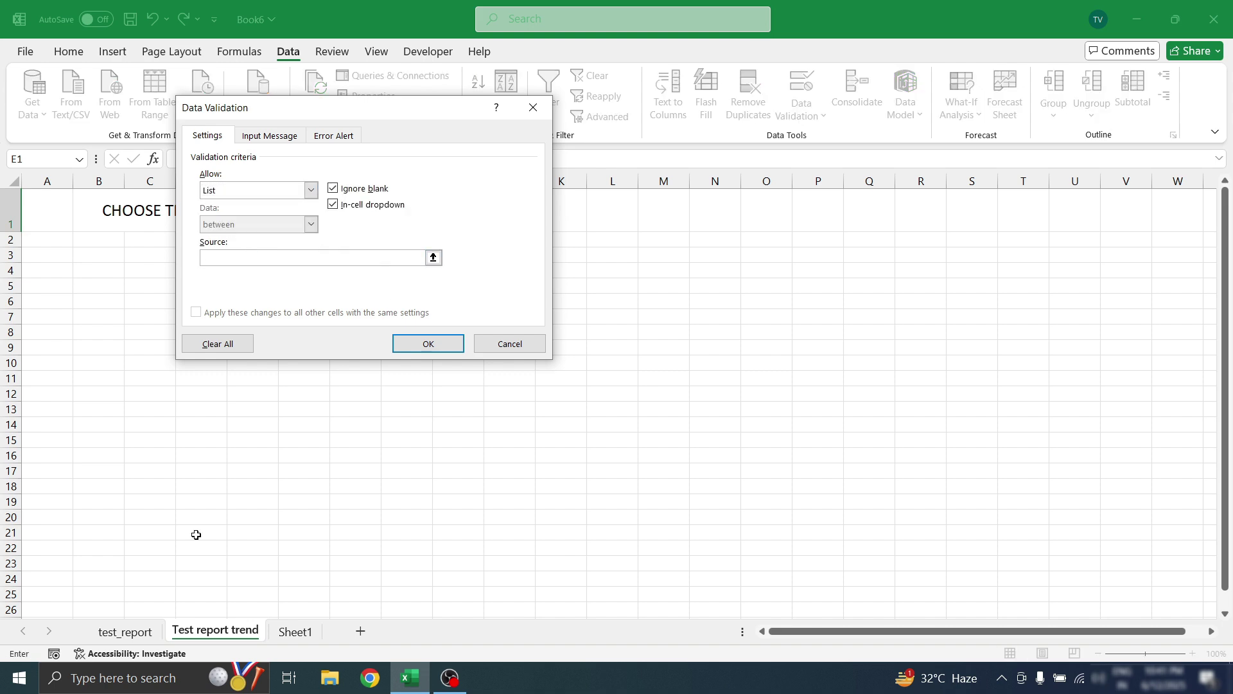
{"action": "left_click", "coordinate": [124, 632]}
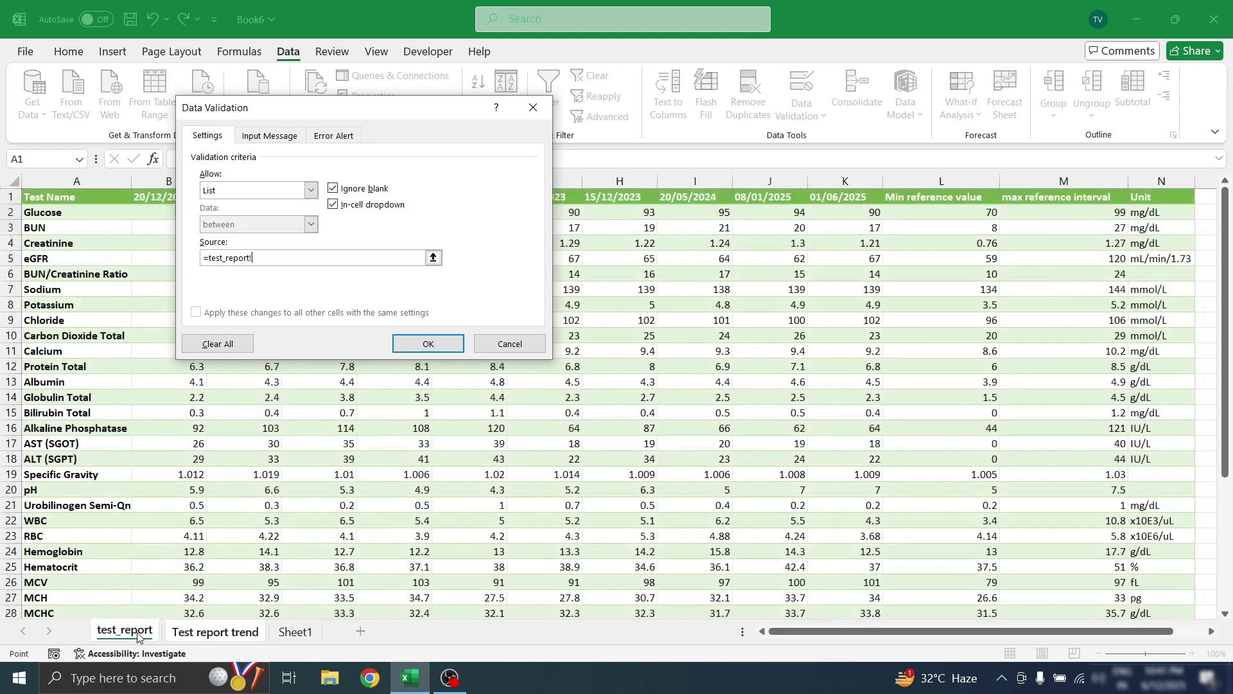
{"action": "left_click", "coordinate": [49, 216]}
{"action": "key", "text": "ctrl+shift+Down"}
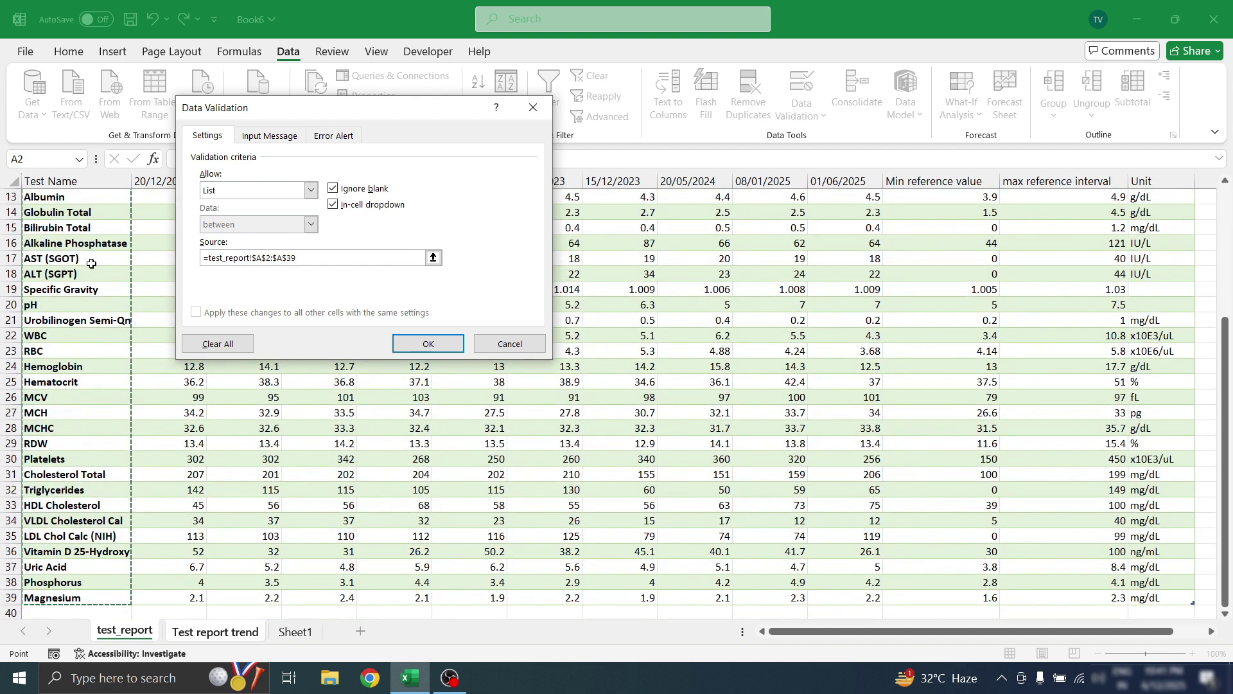
{"action": "left_click", "coordinate": [429, 344]}
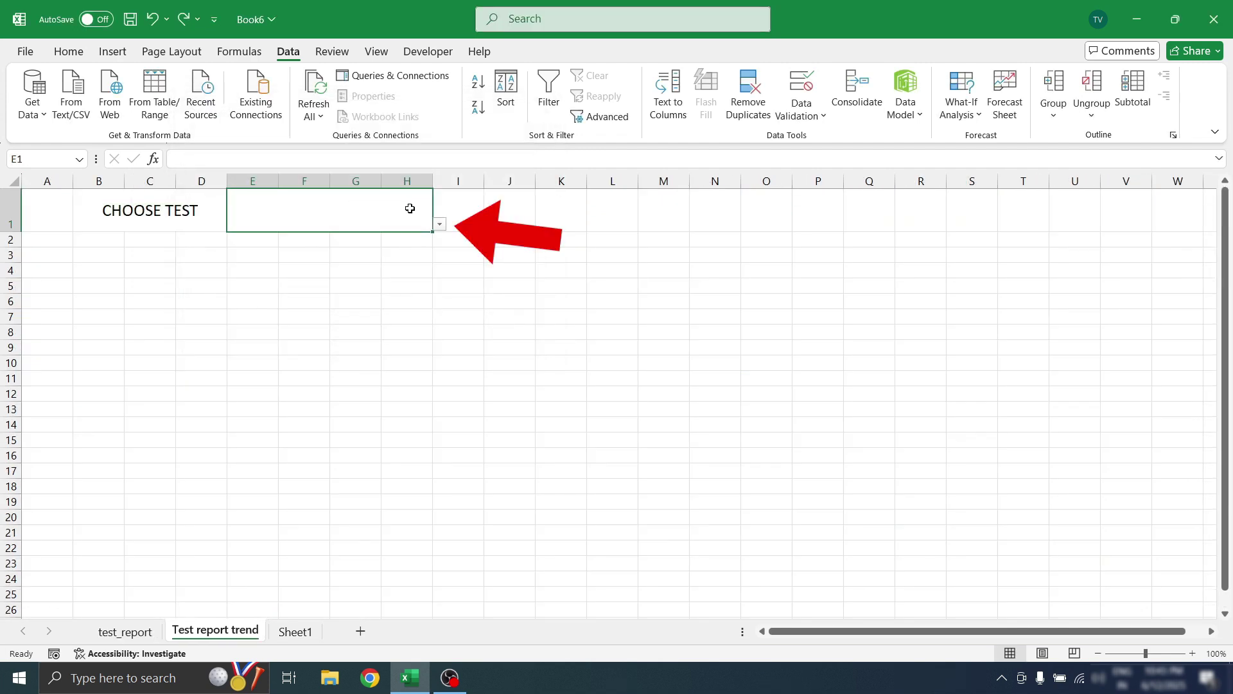
Choose Sodium from the test dropdown in merged cell E1
{"action": "left_click", "coordinate": [440, 225]}
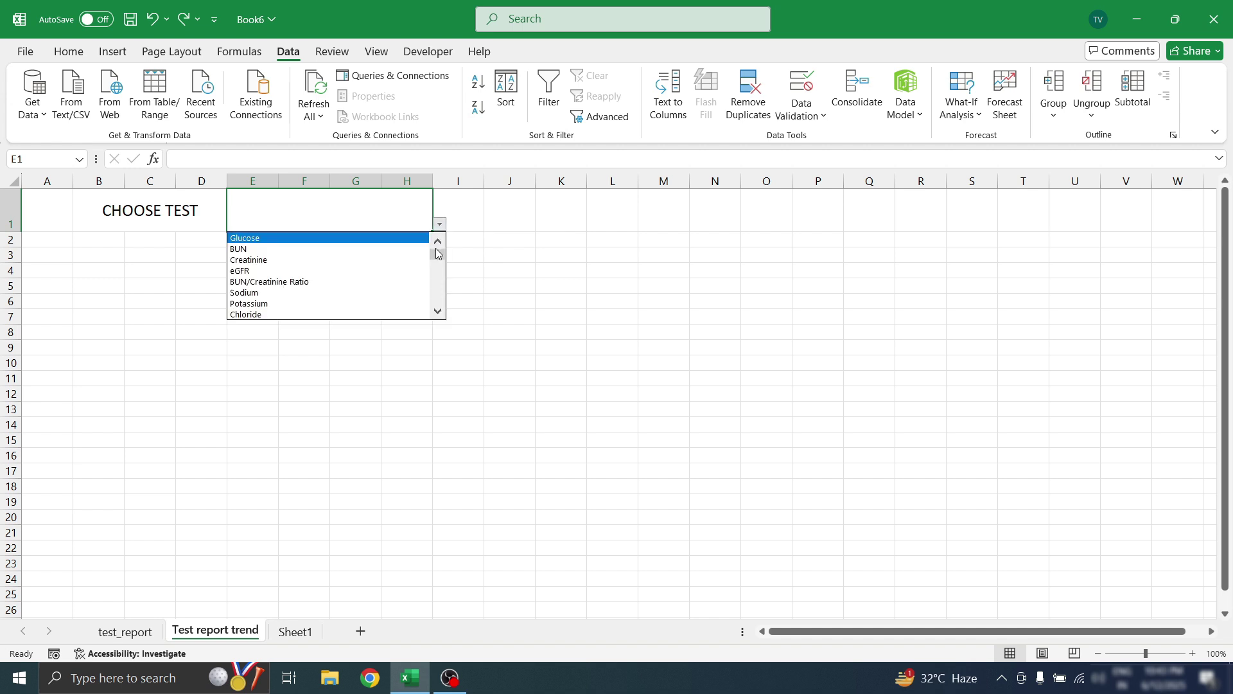
{"action": "mouse_move", "coordinate": [437, 256]}
{"action": "left_mouse_down"}
{"action": "mouse_move", "coordinate": [436, 294]}
{"action": "mouse_move", "coordinate": [436, 260]}
{"action": "left_mouse_up"}
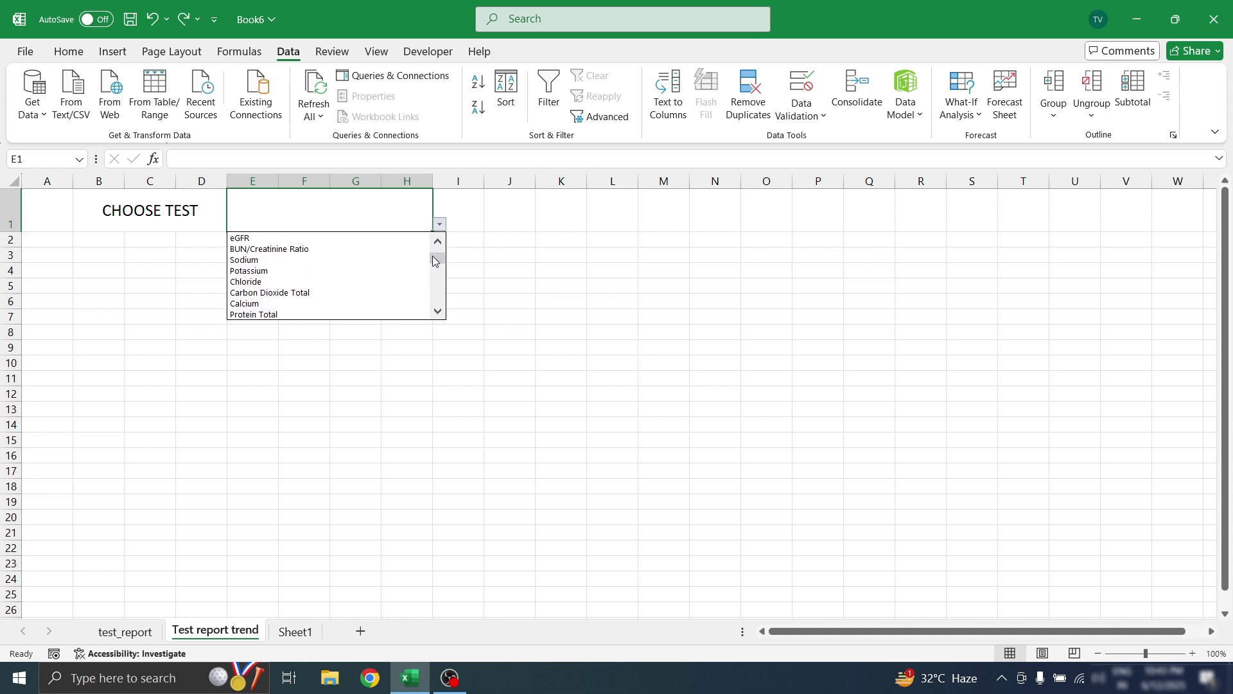
{"action": "left_click", "coordinate": [289, 260]}
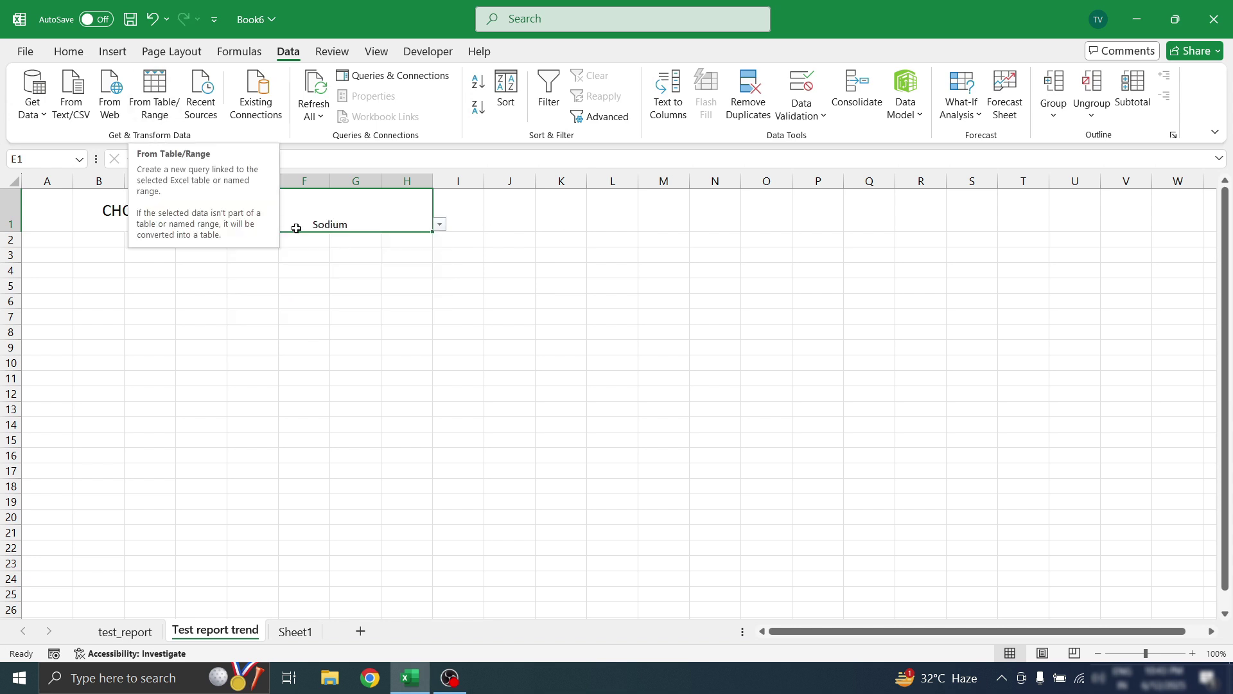
Align the selected test name in E1 vertically to the middle and set its font size to 16
{"action": "left_click", "coordinate": [68, 52]}
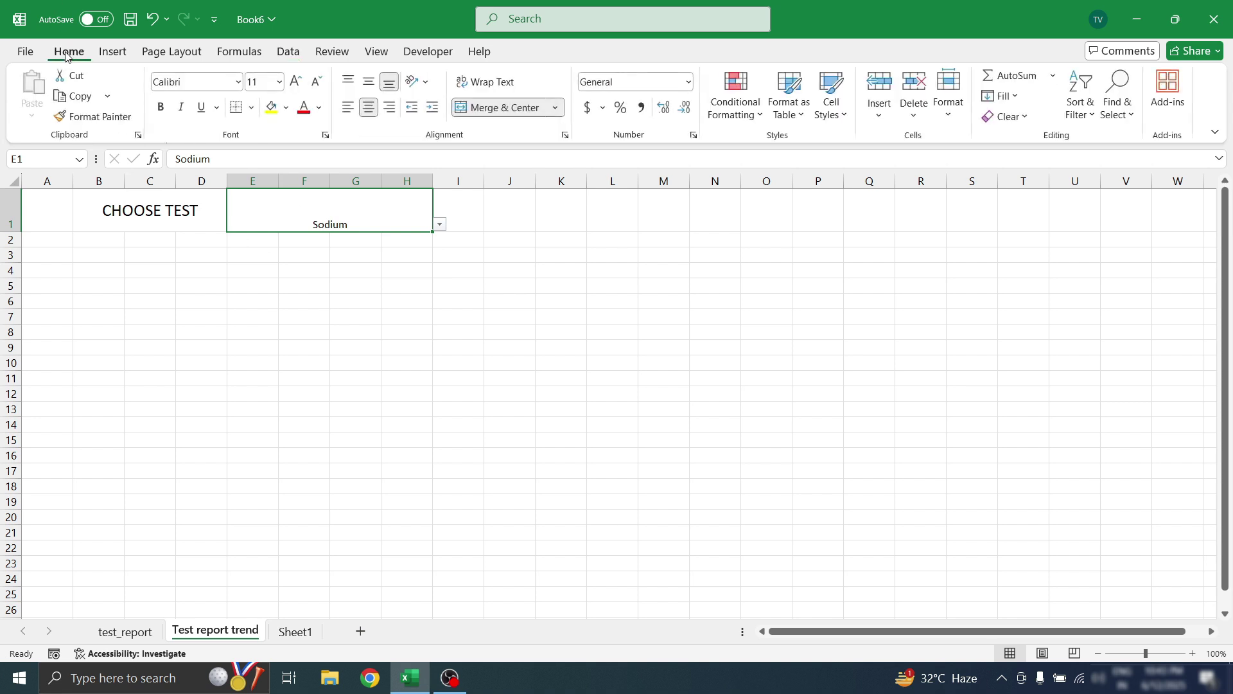
{"action": "left_click", "coordinate": [368, 84]}
{"action": "left_click", "coordinate": [296, 82]}
{"action": "left_click", "coordinate": [296, 82]}
{"action": "left_click", "coordinate": [297, 82]}
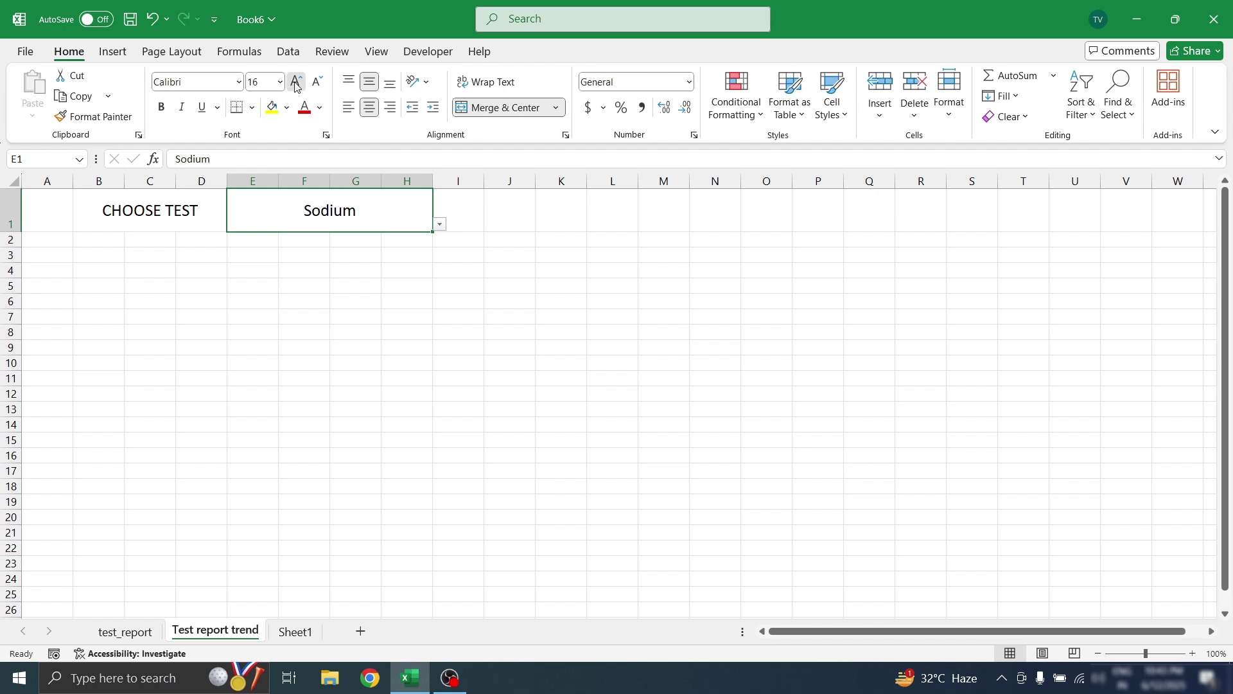
Set the selected test name's font size to 24 and fill both it and the CHOOSE TEST cell yellow
{"action": "left_click", "coordinate": [297, 82]}
{"action": "left_click", "coordinate": [296, 82]}
{"action": "left_click", "coordinate": [296, 82]}
{"action": "left_click", "coordinate": [296, 82]}
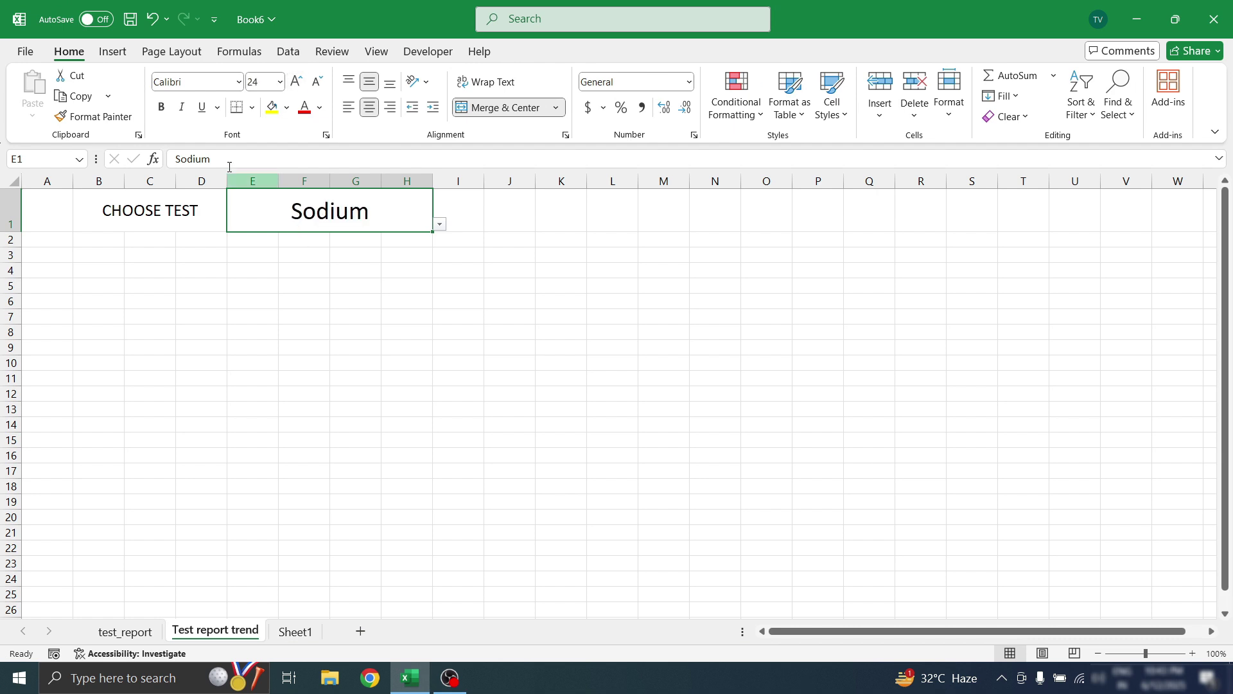
{"action": "left_click", "coordinate": [272, 108]}
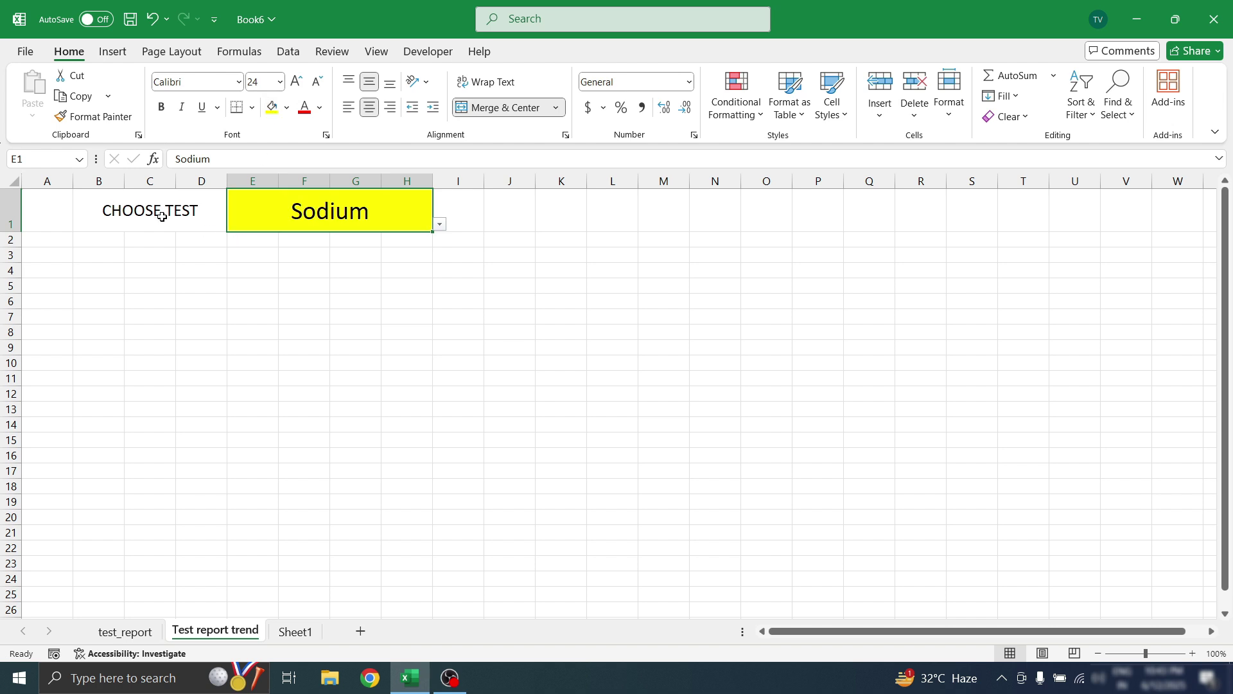
{"action": "left_click", "coordinate": [162, 217]}
{"action": "left_click", "coordinate": [273, 108]}
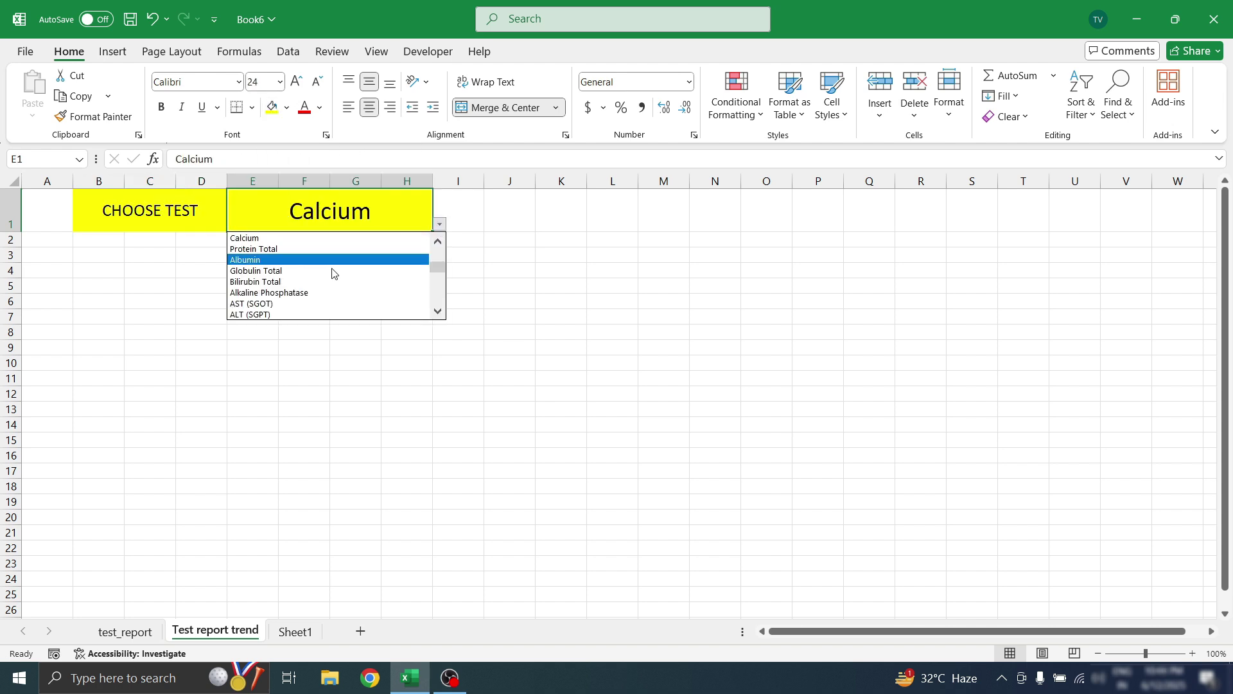
Try out the test dropdown in E1 by choosing Bilirubin Total and Specific Gravity
{"action": "left_click", "coordinate": [315, 282]}
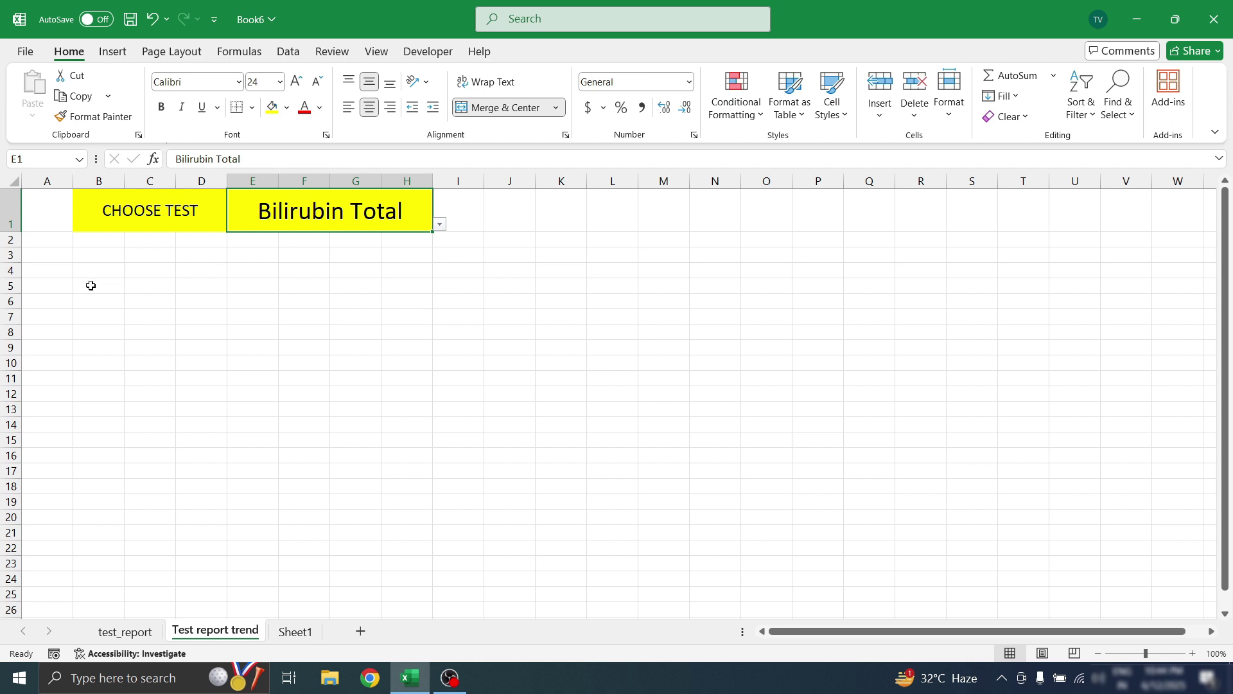
{"action": "left_click", "coordinate": [440, 225]}
{"action": "left_click", "coordinate": [323, 279]}
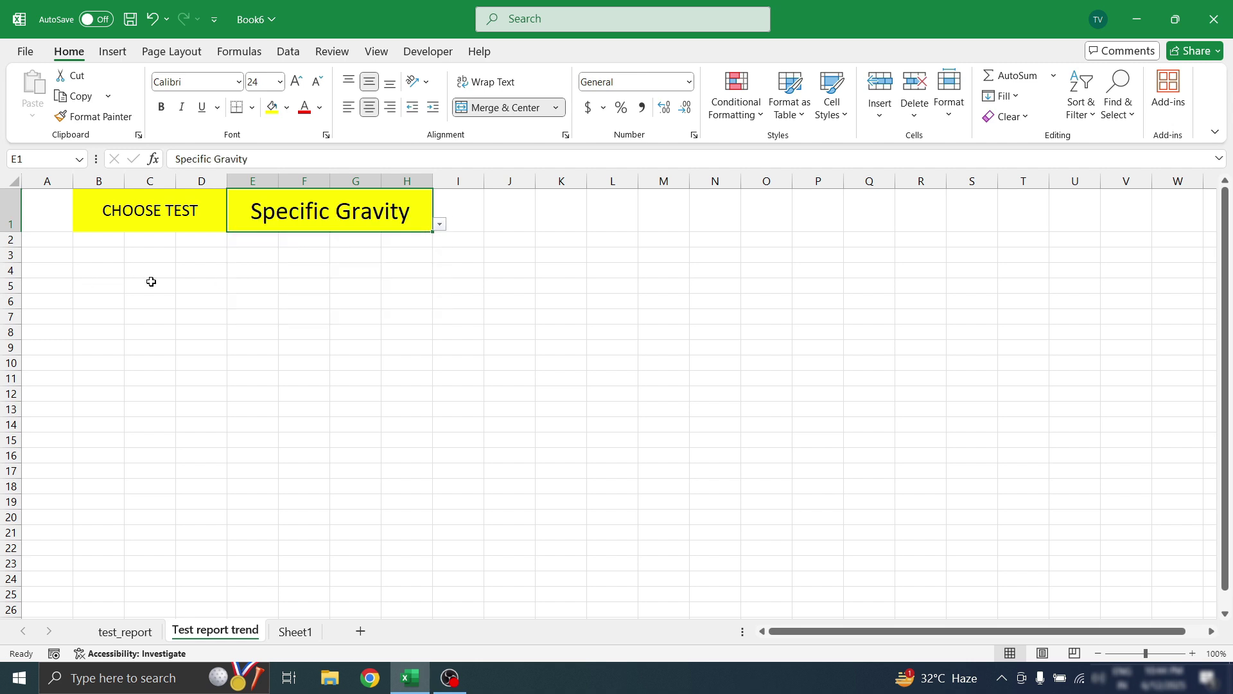
Copy the header row of the test_report sheet and paste it at A4 of the Test report trend sheet
{"action": "left_click_drag", "start_coordinate": [79, 286], "coordinate": [535, 295]}
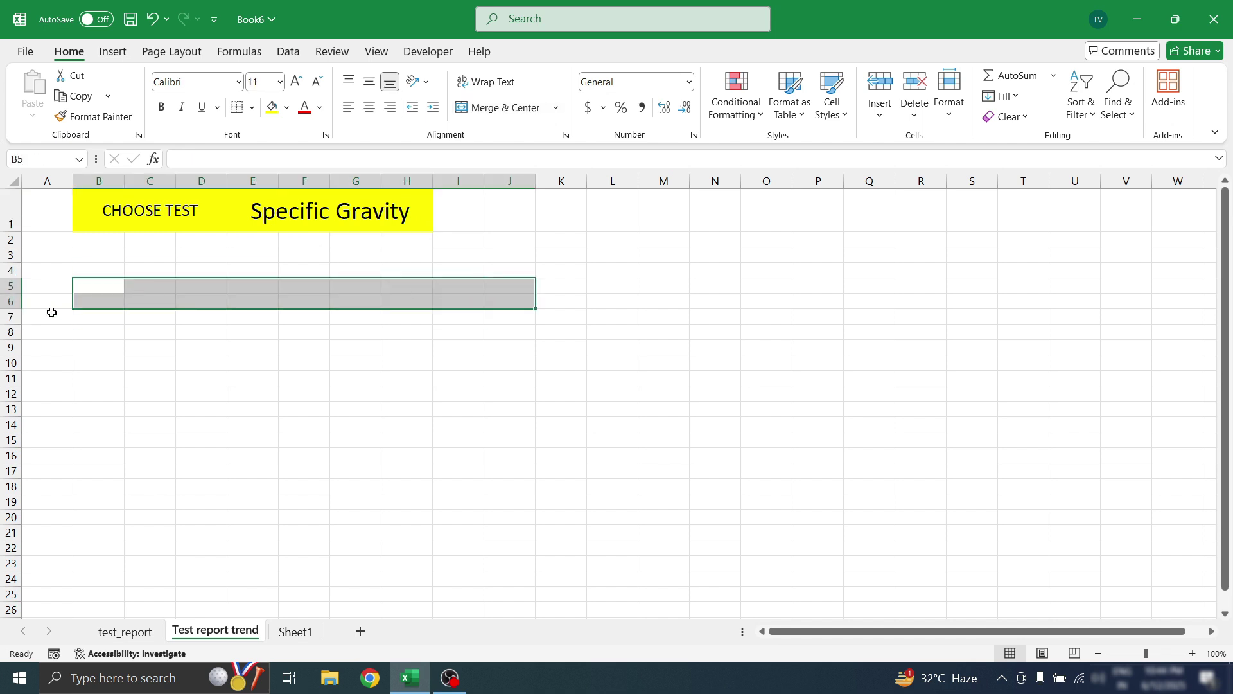
{"action": "left_click", "coordinate": [90, 286]}
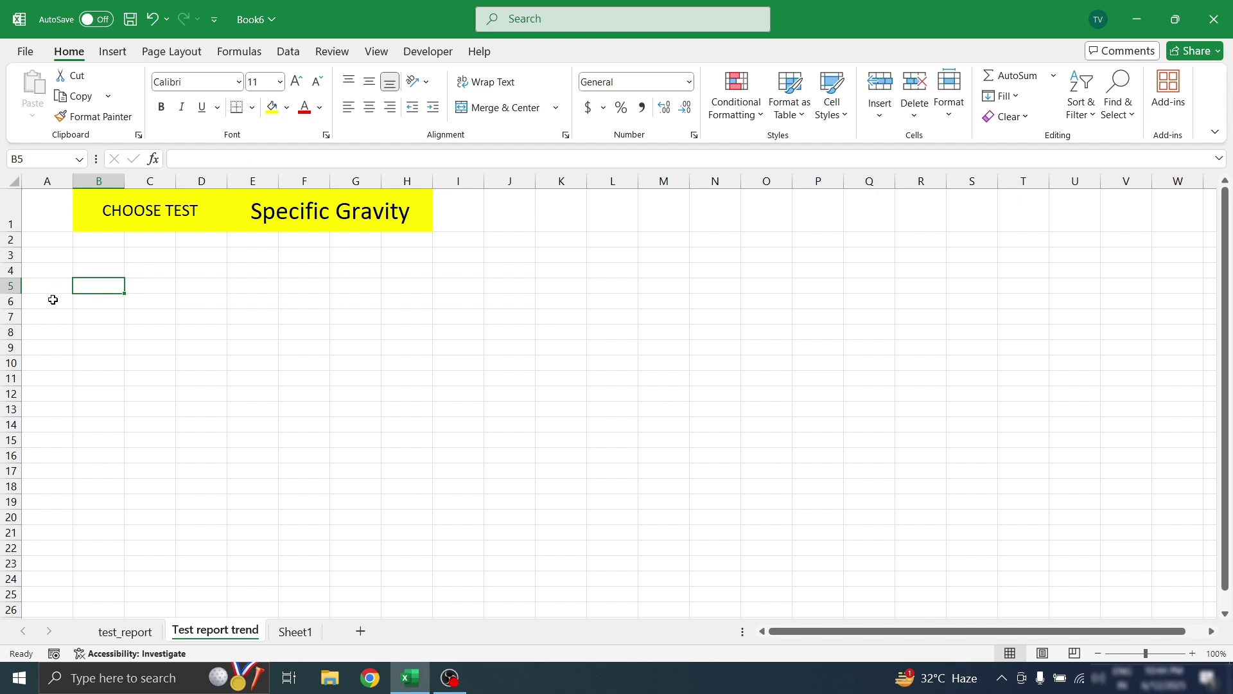
{"action": "key", "text": "Up"}
{"action": "key", "text": "Left"}
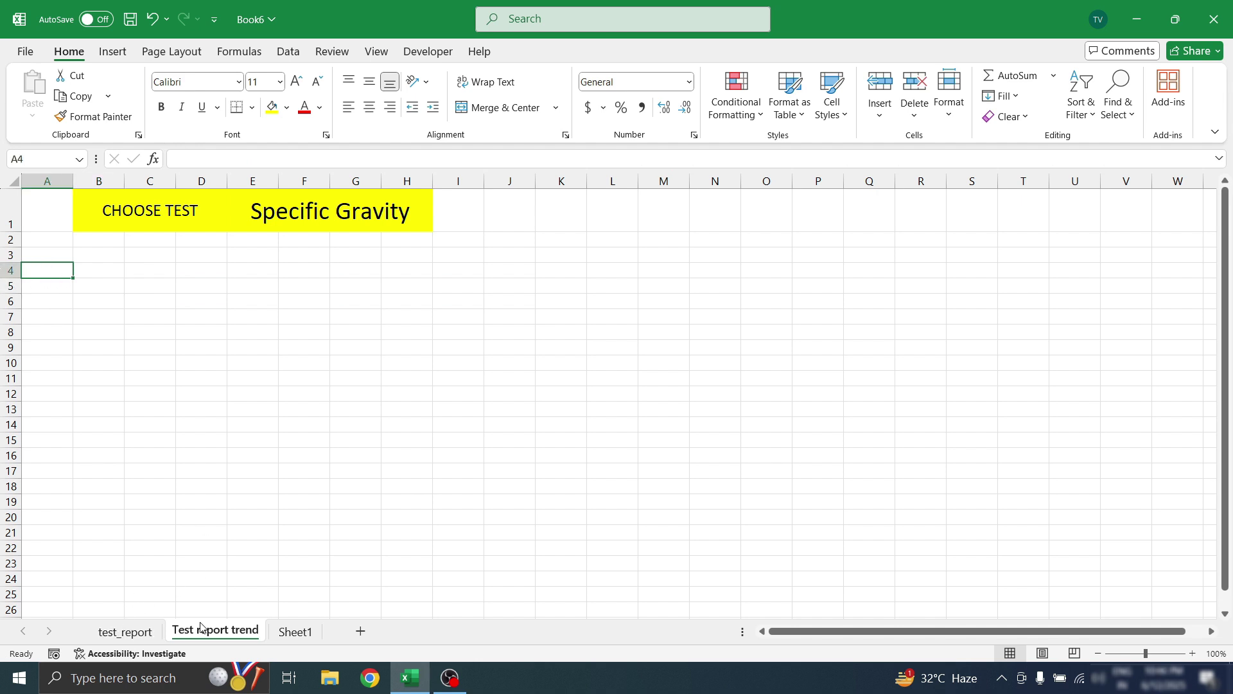
{"action": "left_click", "coordinate": [124, 633]}
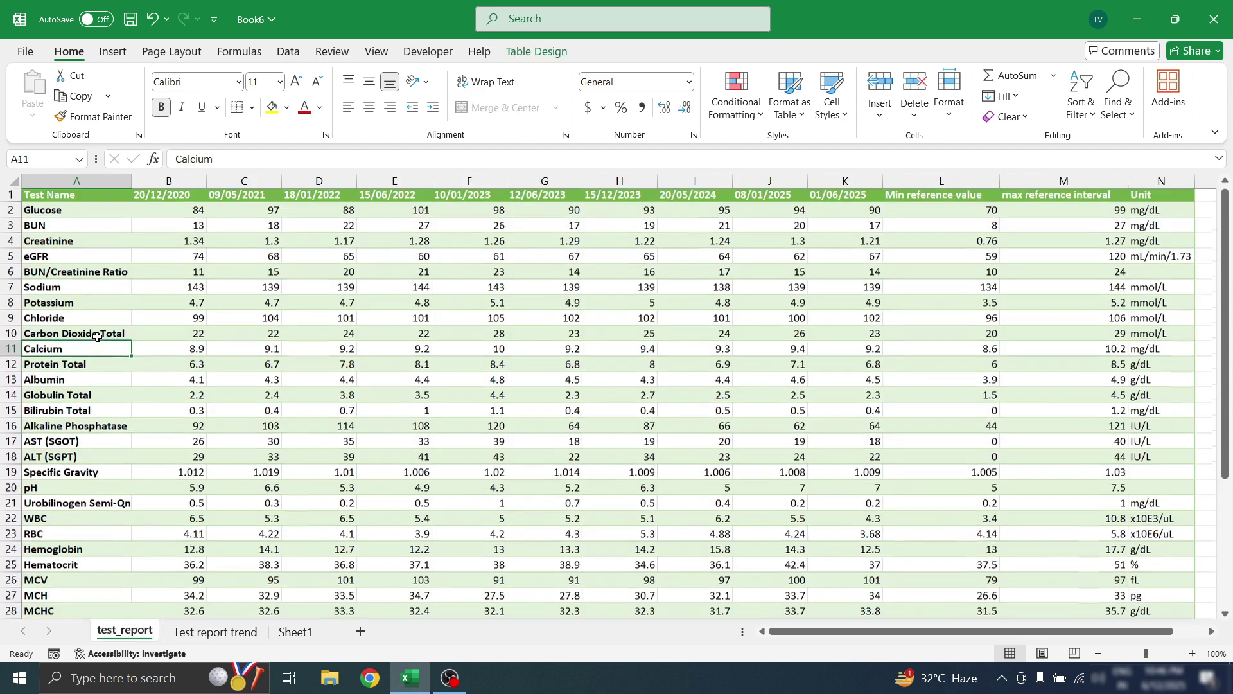
{"action": "scroll", "coordinate": [96, 341], "scroll_direction": "up", "scroll_amount": 1}
{"action": "left_click", "coordinate": [2, 196]}
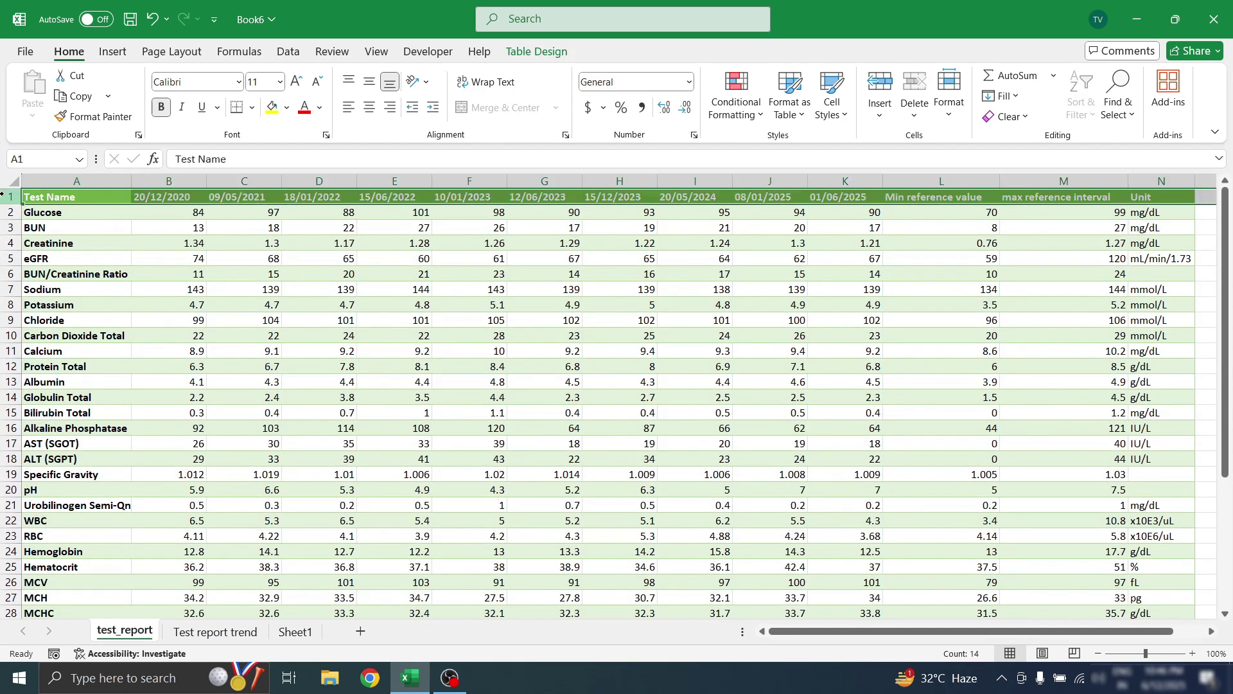
{"action": "key", "text": "ctrl+c"}
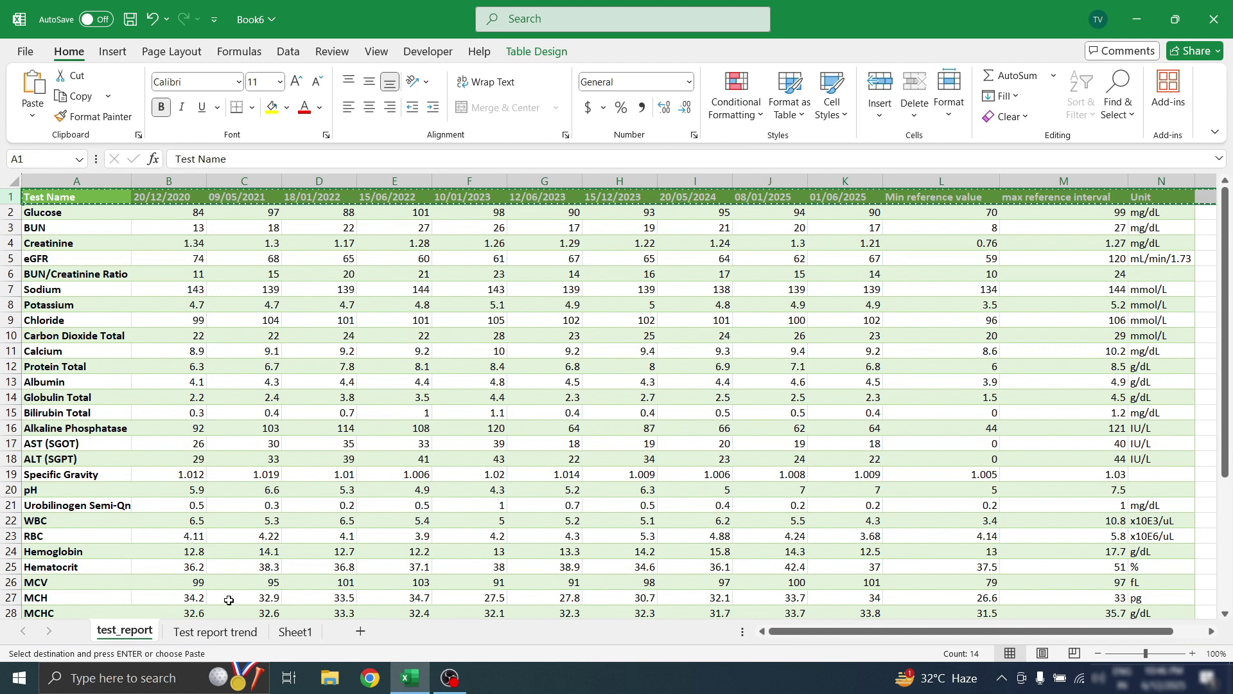
{"action": "left_click", "coordinate": [215, 632]}
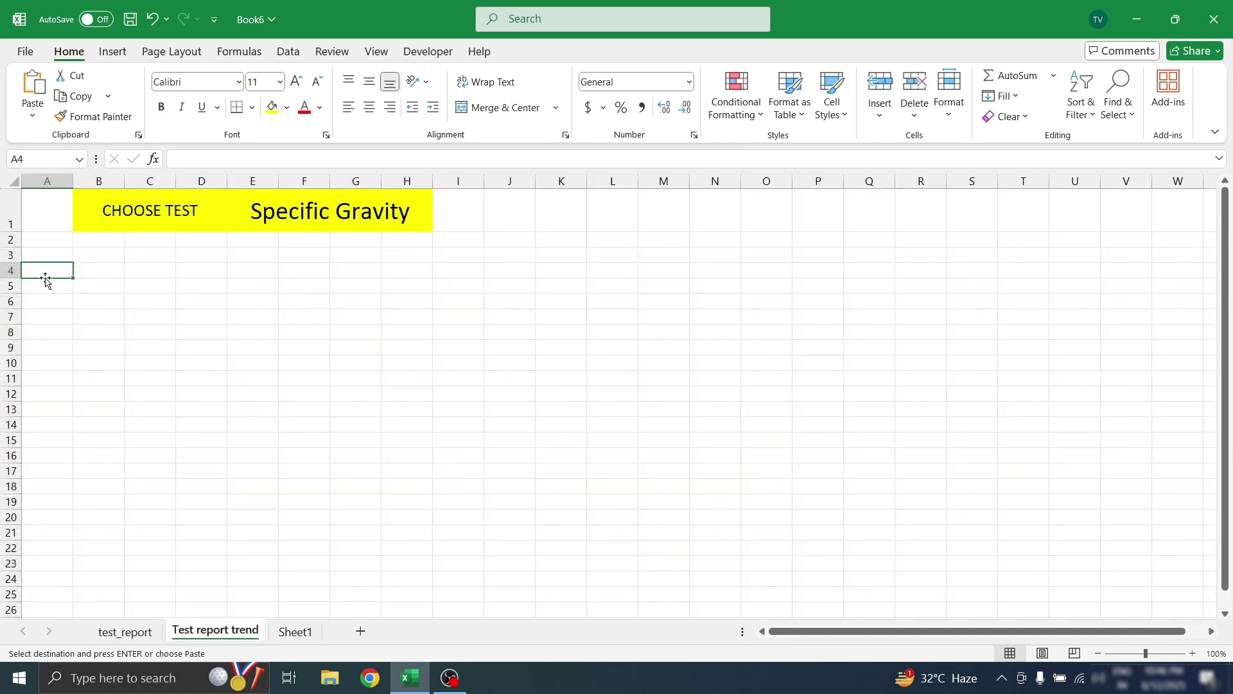
{"action": "key", "text": "ctrl+v"}
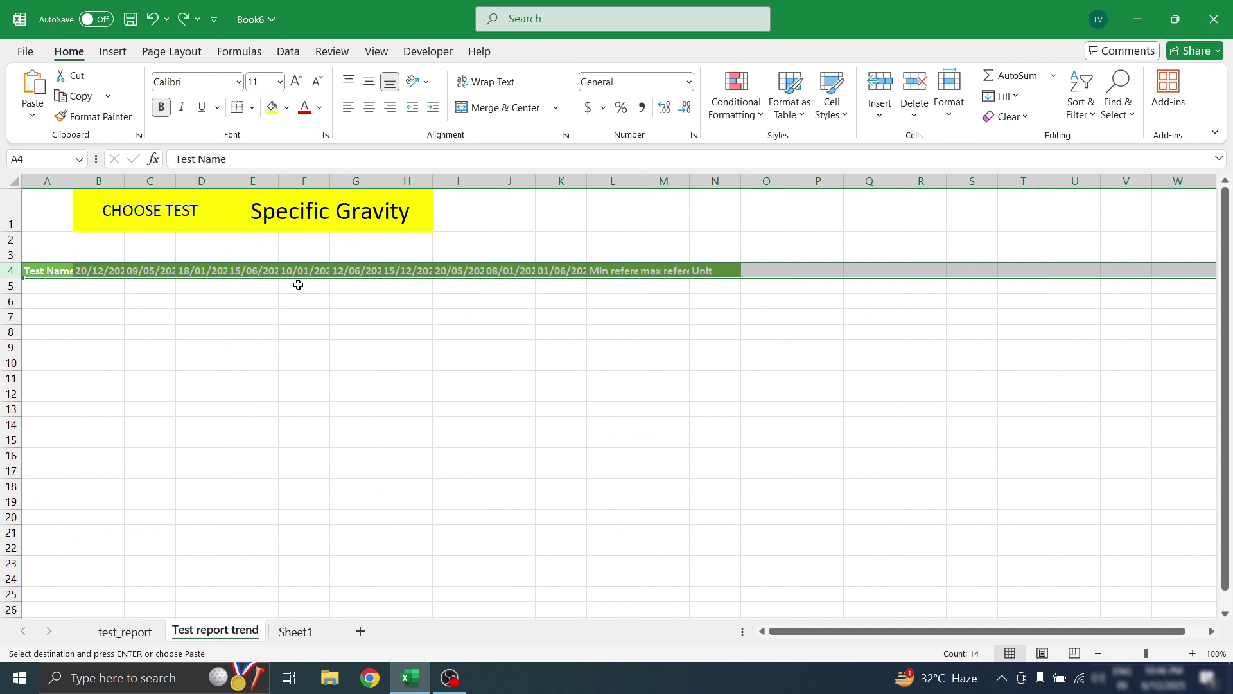
AutoFit the column widths to the pasted row 4 headers
{"action": "key", "text": "alt+h"}
{"action": "key", "text": "o"}
{"action": "key", "text": "i"}
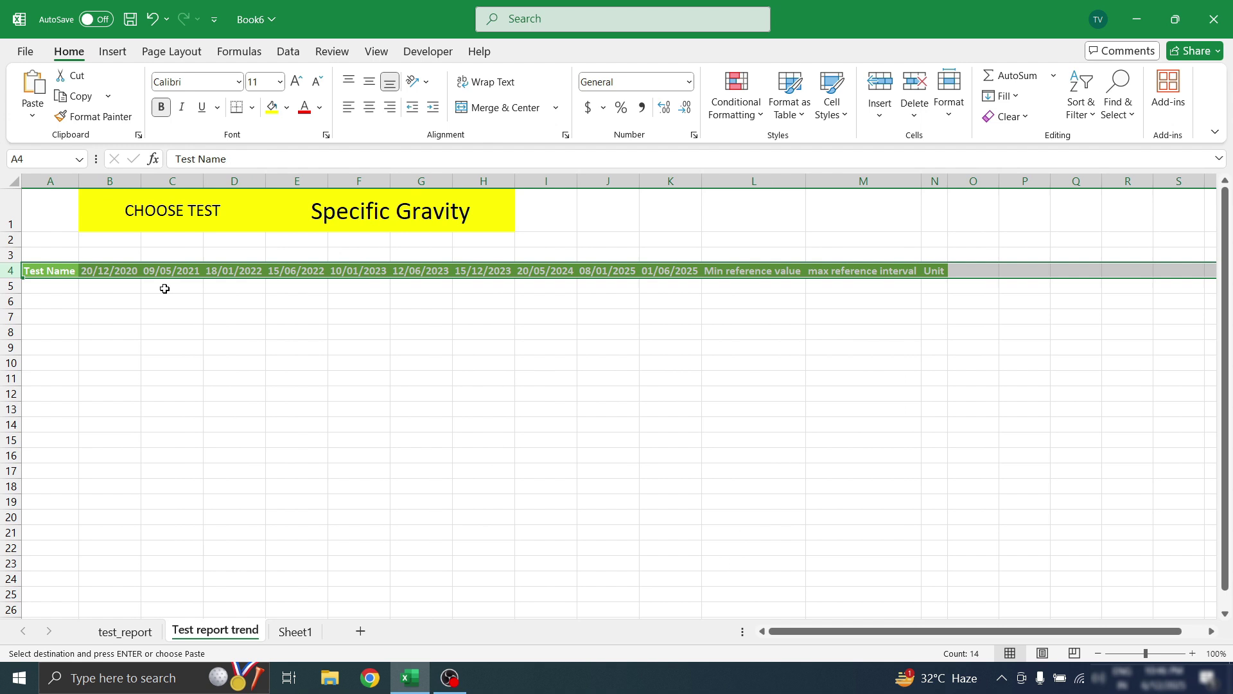
{"action": "key", "text": "Escape"}
Enter the row labels Values, Min Reference Interval and Max reference Interval in A5:A7 and widen column A to fit them
{"action": "left_click", "coordinate": [32, 285]}
{"action": "type", "text": "V"}
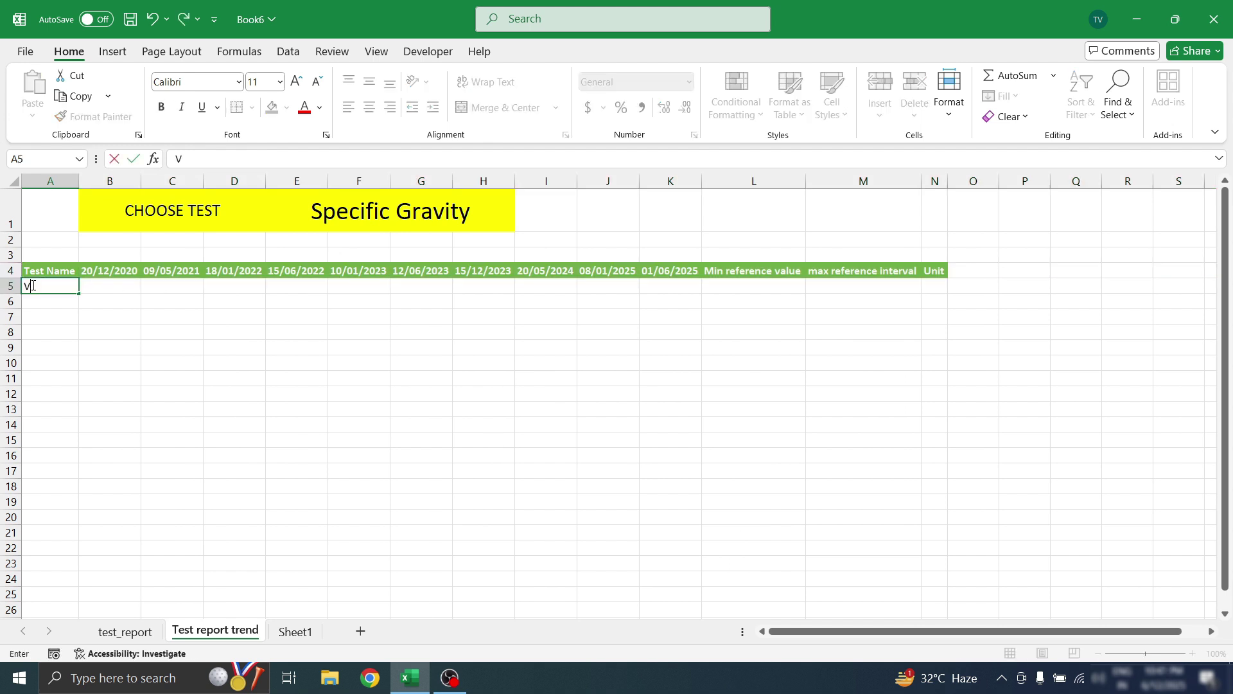
{"action": "type", "text": "alues"}
{"action": "key", "text": "Return"}
{"action": "type", "text": "Min"}
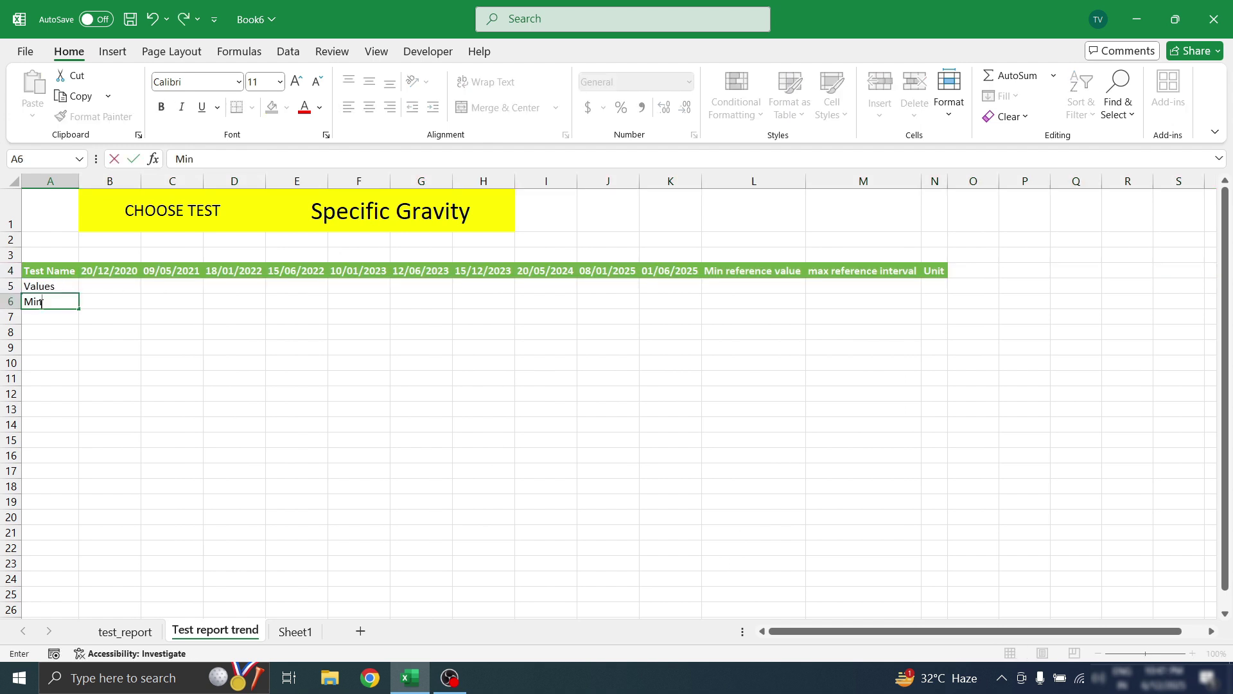
{"action": "type", "text": " Reference Interval"}
{"action": "key", "text": "Return"}
{"action": "type", "text": "Max reference Interva"}
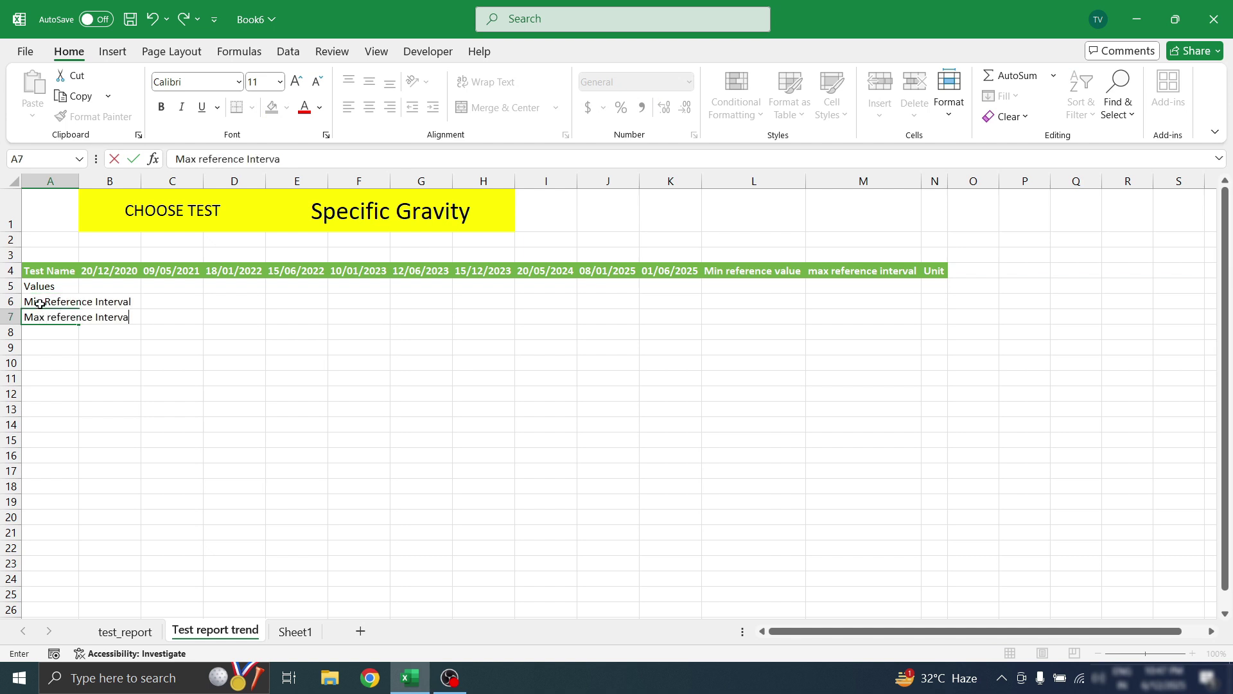
{"action": "type", "text": "l"}
{"action": "left_click", "coordinate": [39, 287]}
{"action": "left_click_drag", "start_coordinate": [78, 181], "coordinate": [156, 186]}
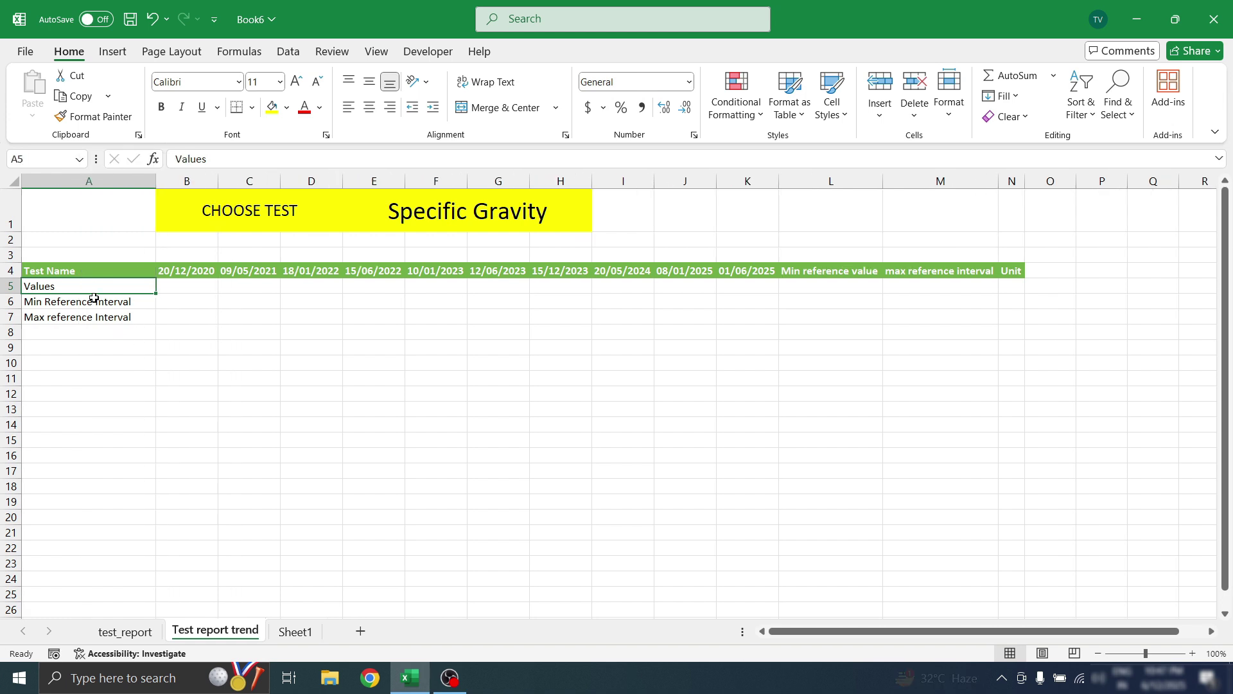
Delete the Min reference value, max reference interval and Unit columns from the Test report trend sheet
{"action": "left_click", "coordinate": [180, 286]}
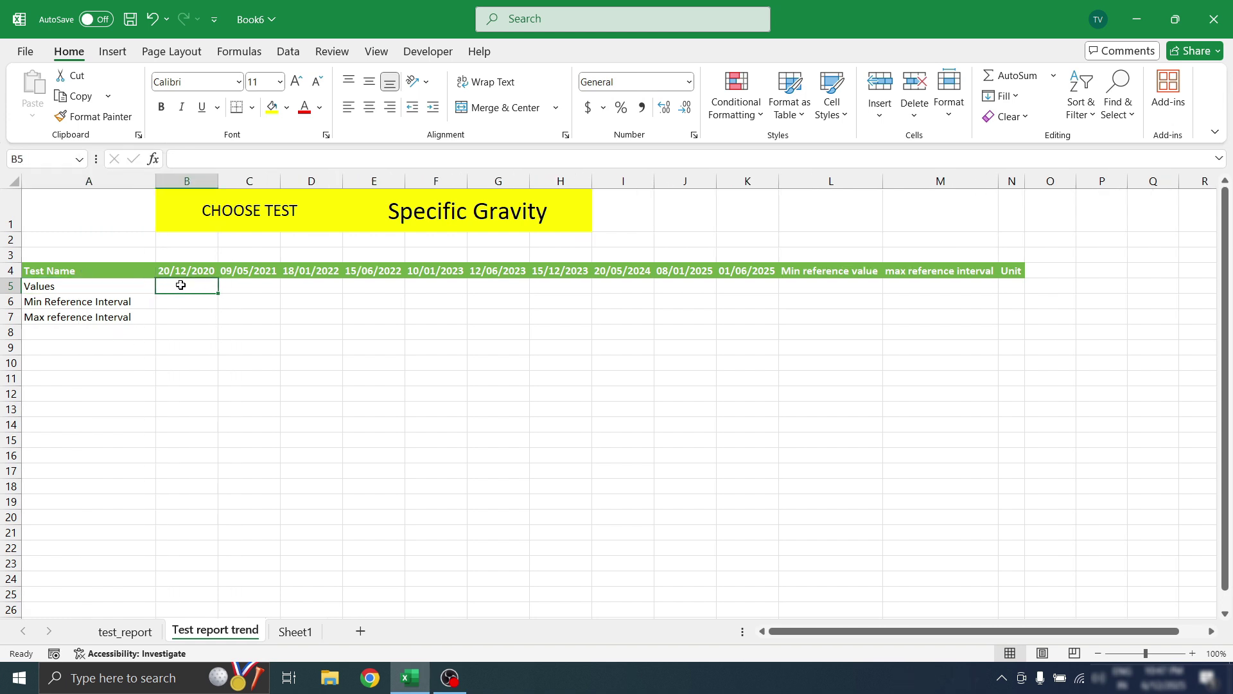
{"action": "left_click_drag", "start_coordinate": [180, 286], "coordinate": [739, 294]}
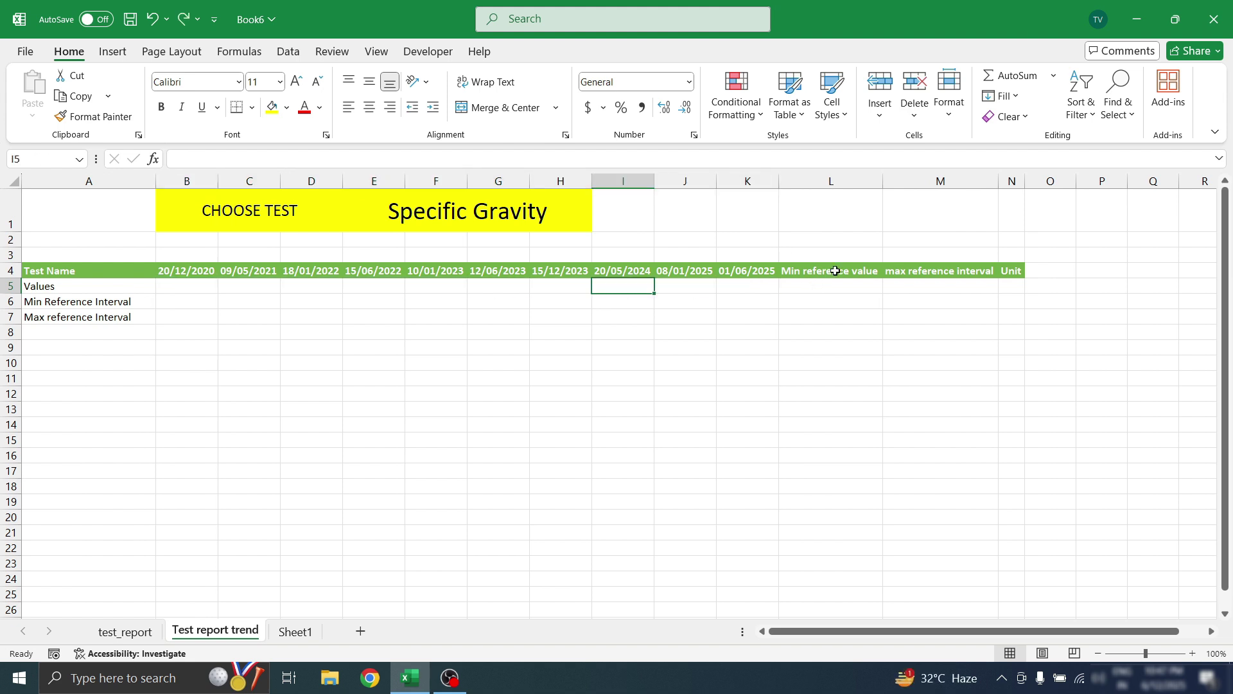
{"action": "left_click", "coordinate": [825, 172]}
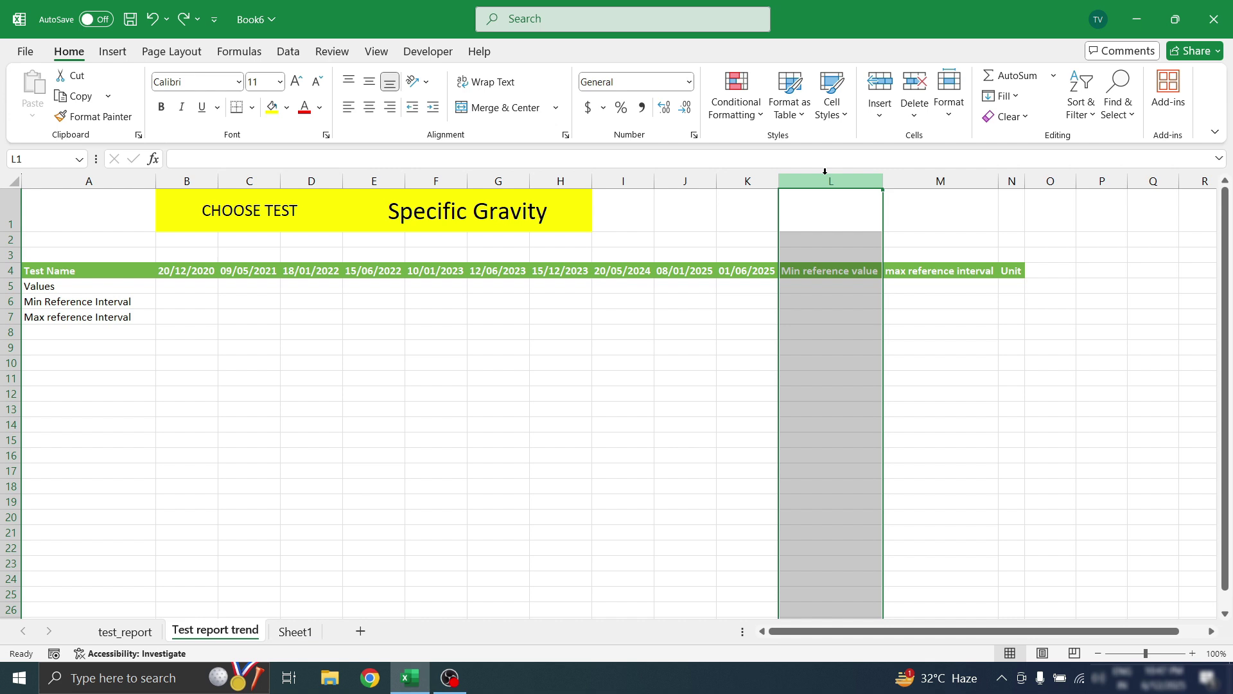
{"action": "key", "text": "ctrl+minus"}
{"action": "key", "text": "ctrl+minus"}
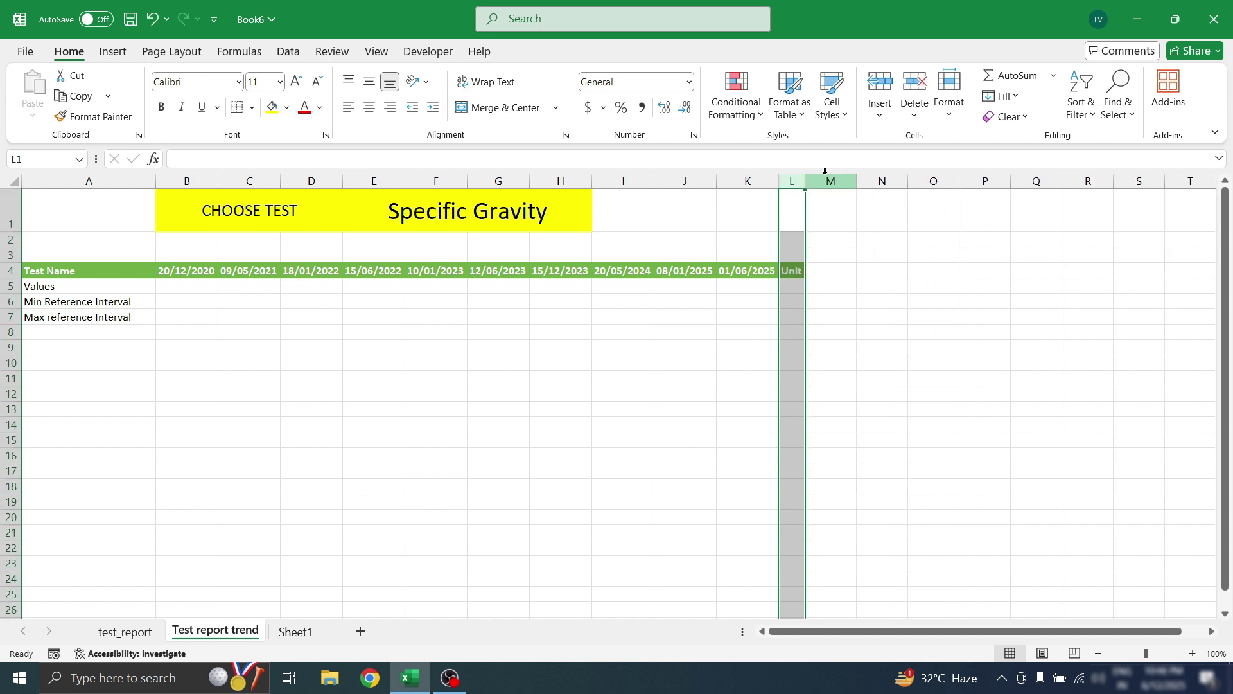
{"action": "key", "text": "ctrl+minus"}
{"action": "left_click", "coordinate": [207, 290]}
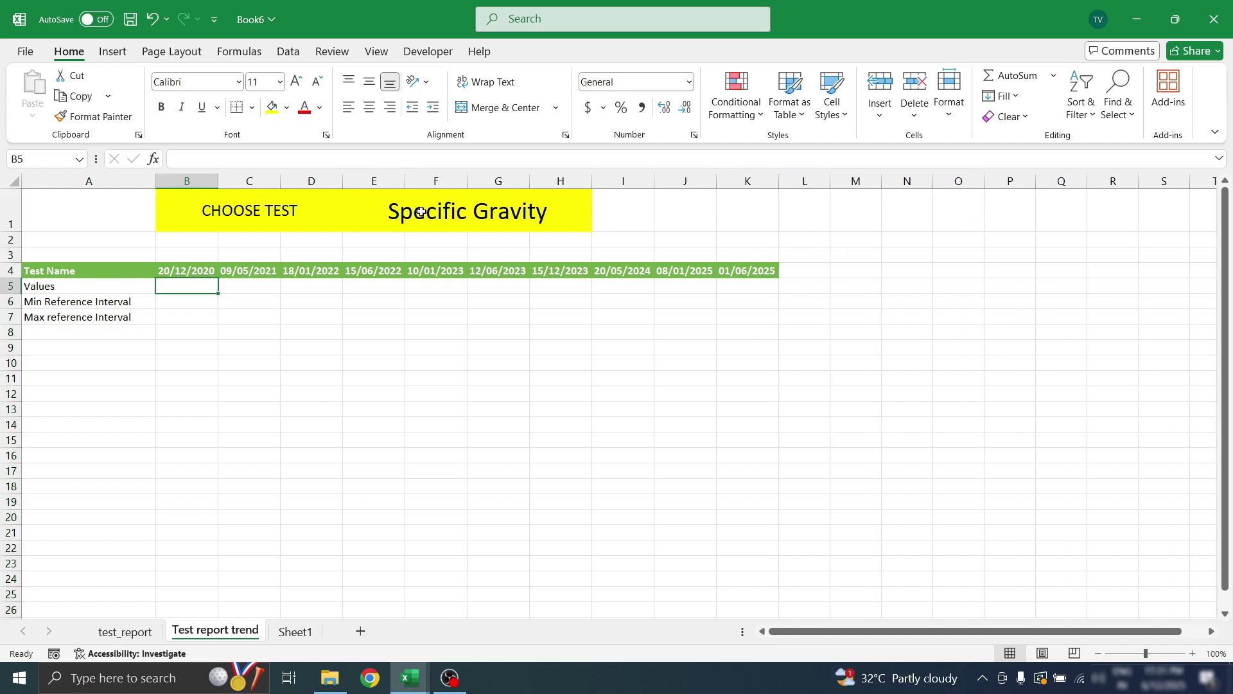
{"action": "left_click", "coordinate": [412, 215]}
{"action": "left_click", "coordinate": [189, 289]}
{"action": "left_click", "coordinate": [140, 633]}
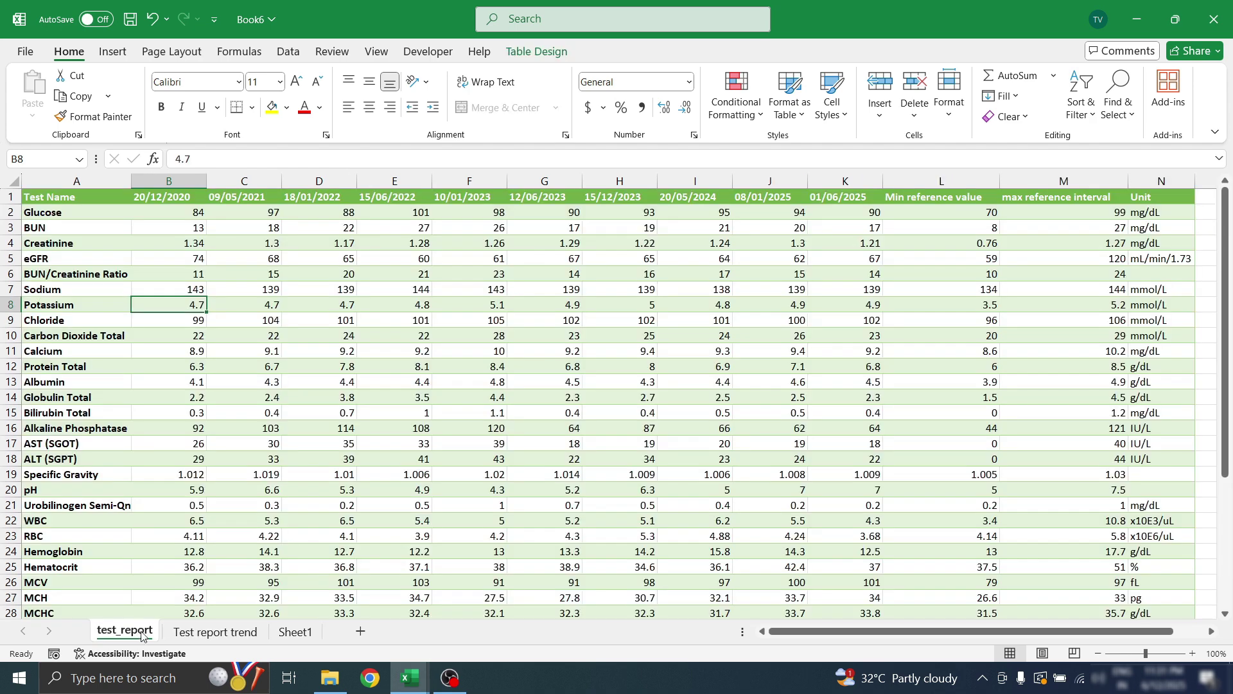
{"action": "left_click", "coordinate": [212, 632]}
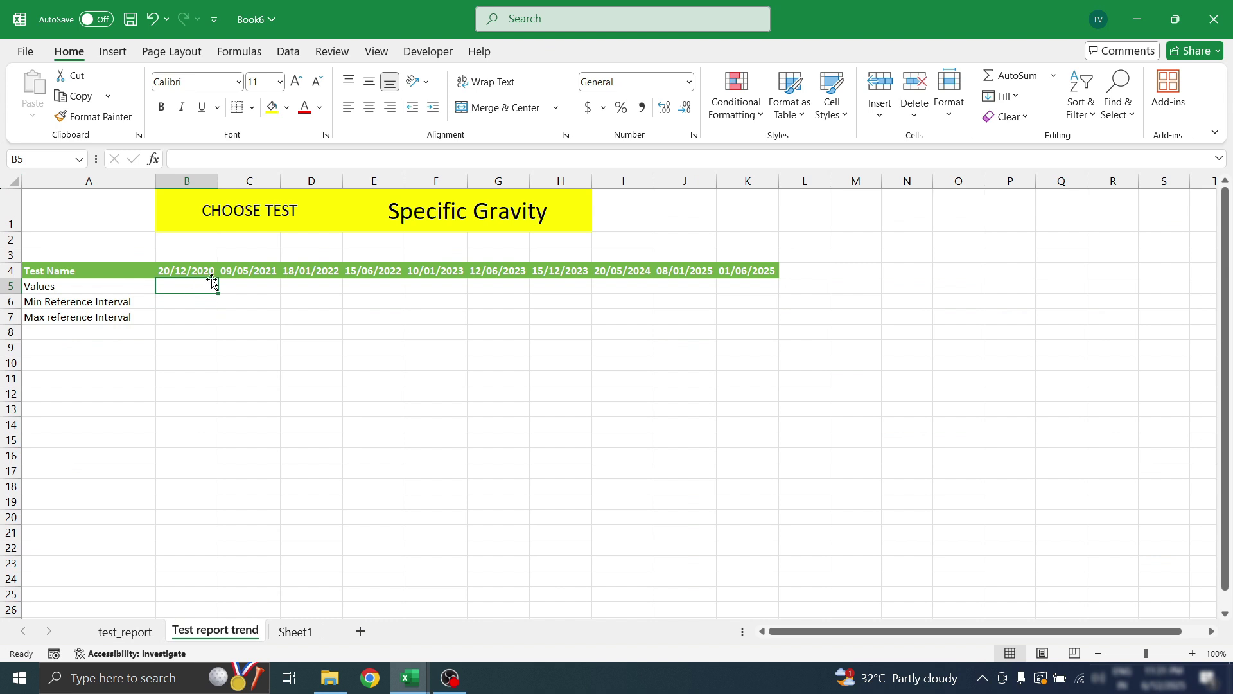
Try out the test dropdown in E1 by choosing RBC and MCH
{"action": "left_click", "coordinate": [412, 212]}
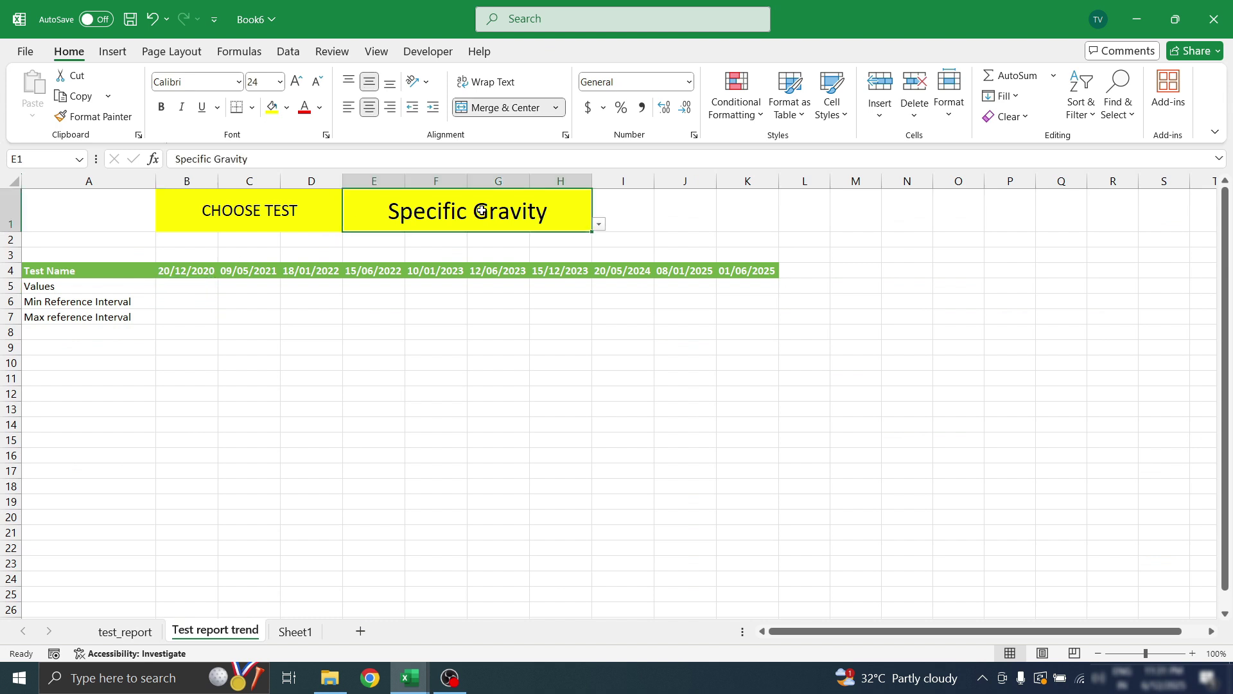
{"action": "left_click", "coordinate": [599, 223]}
{"action": "left_click", "coordinate": [446, 282]}
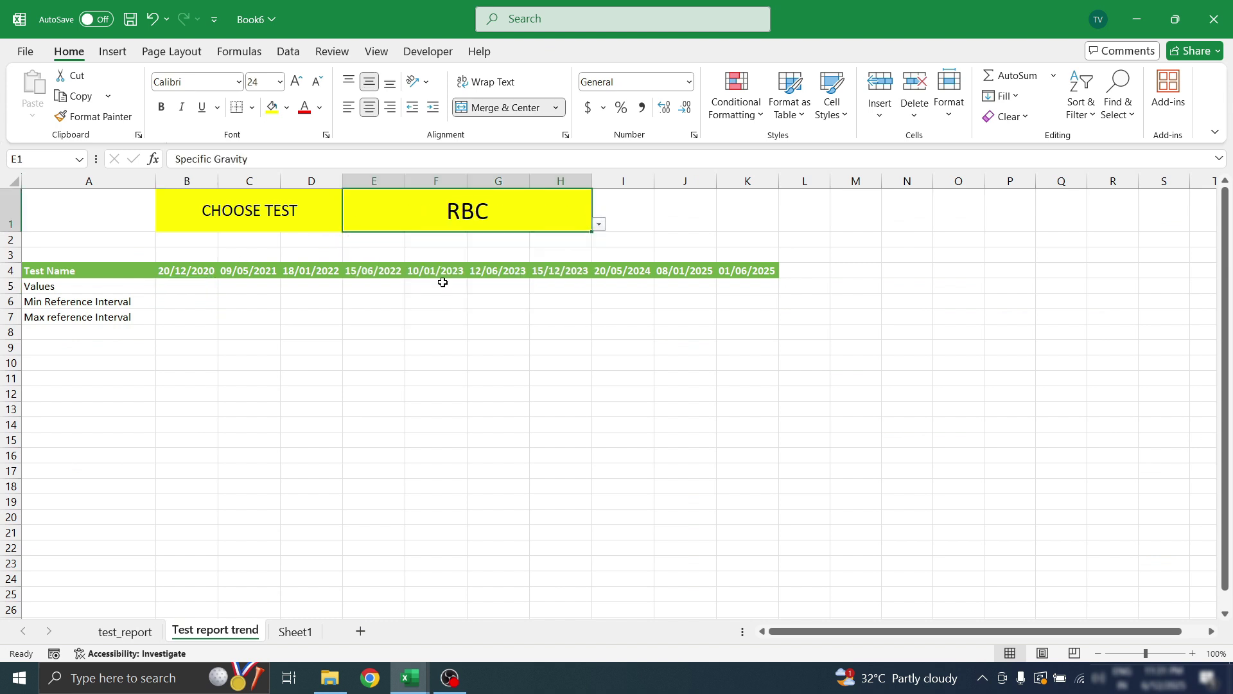
{"action": "left_click", "coordinate": [600, 224]}
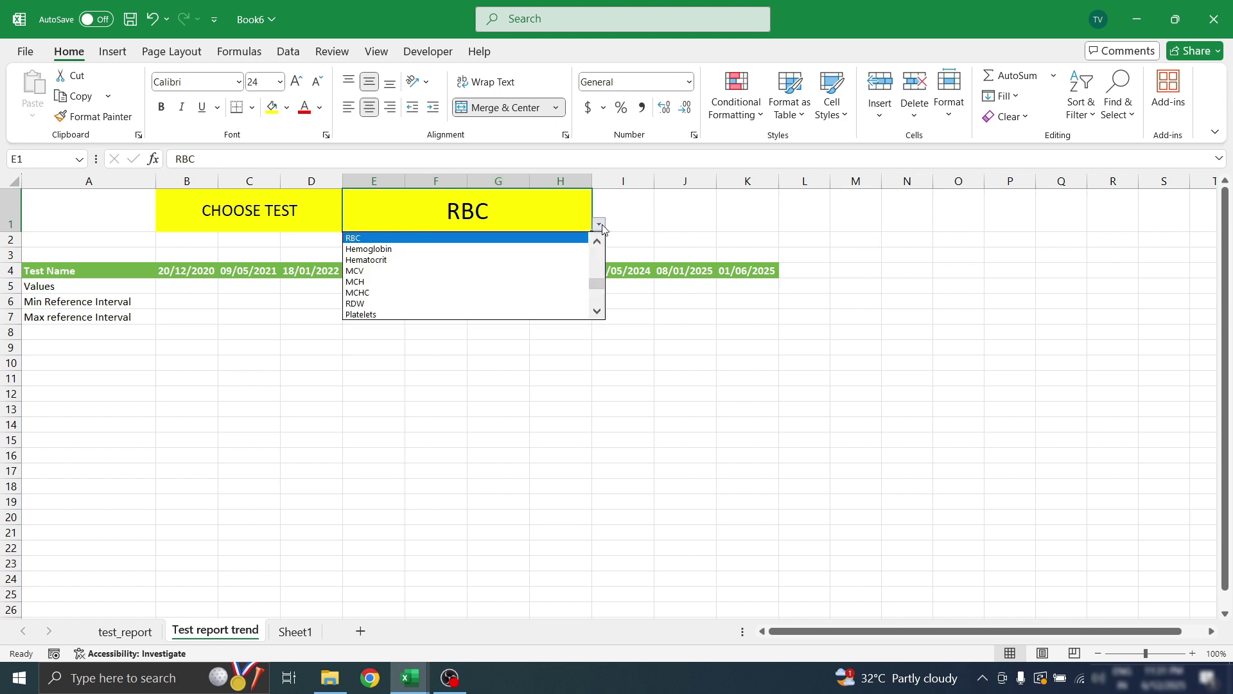
{"action": "left_click", "coordinate": [457, 282]}
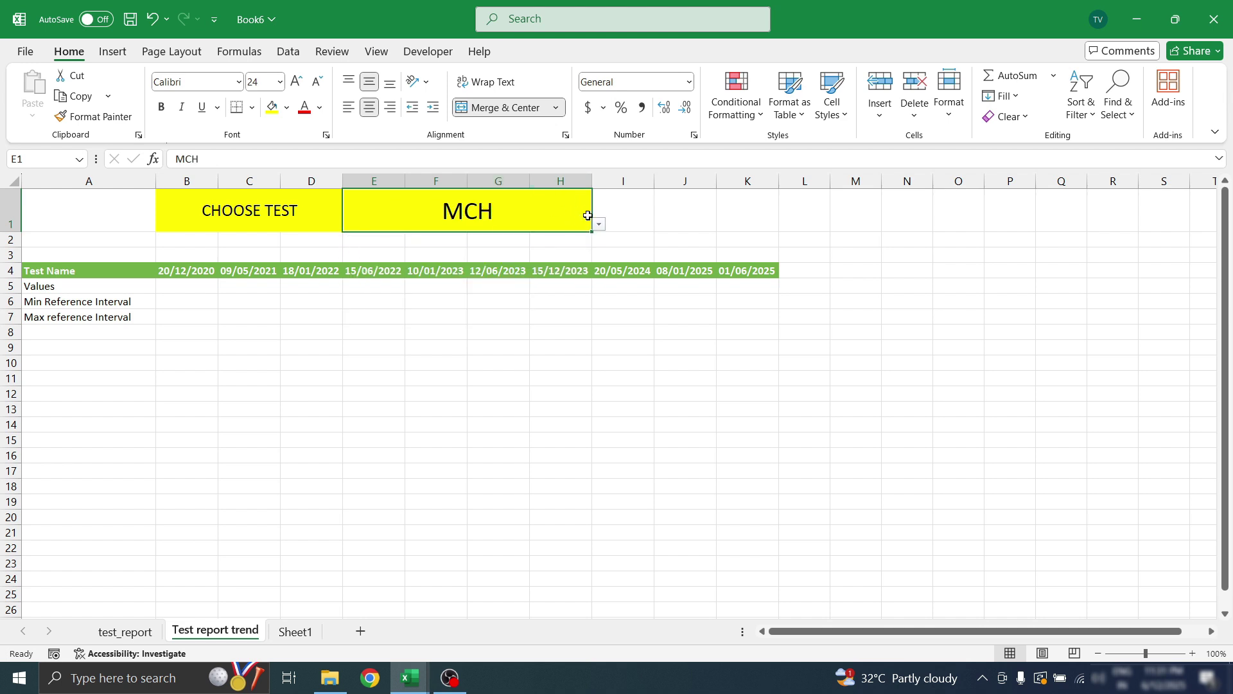
Choose Glucose from the test dropdown in E1
{"action": "left_click", "coordinate": [598, 224]}
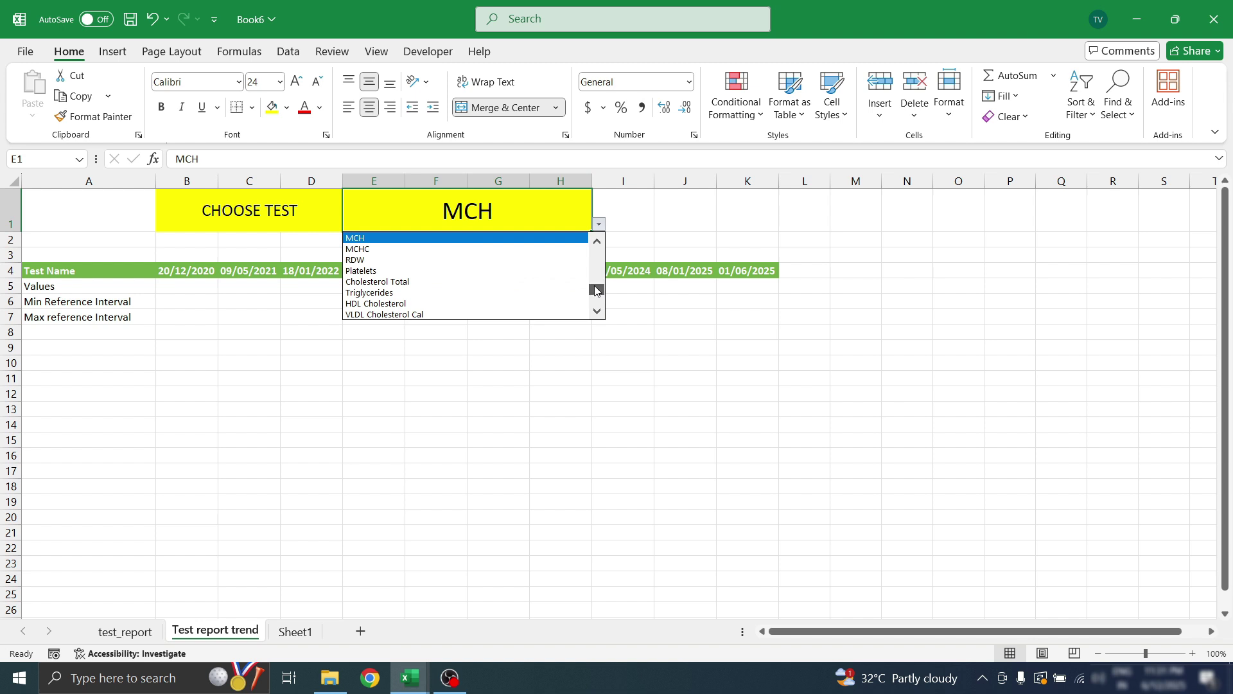
{"action": "left_click_drag", "start_coordinate": [592, 299], "coordinate": [598, 228]}
{"action": "left_click", "coordinate": [460, 238]}
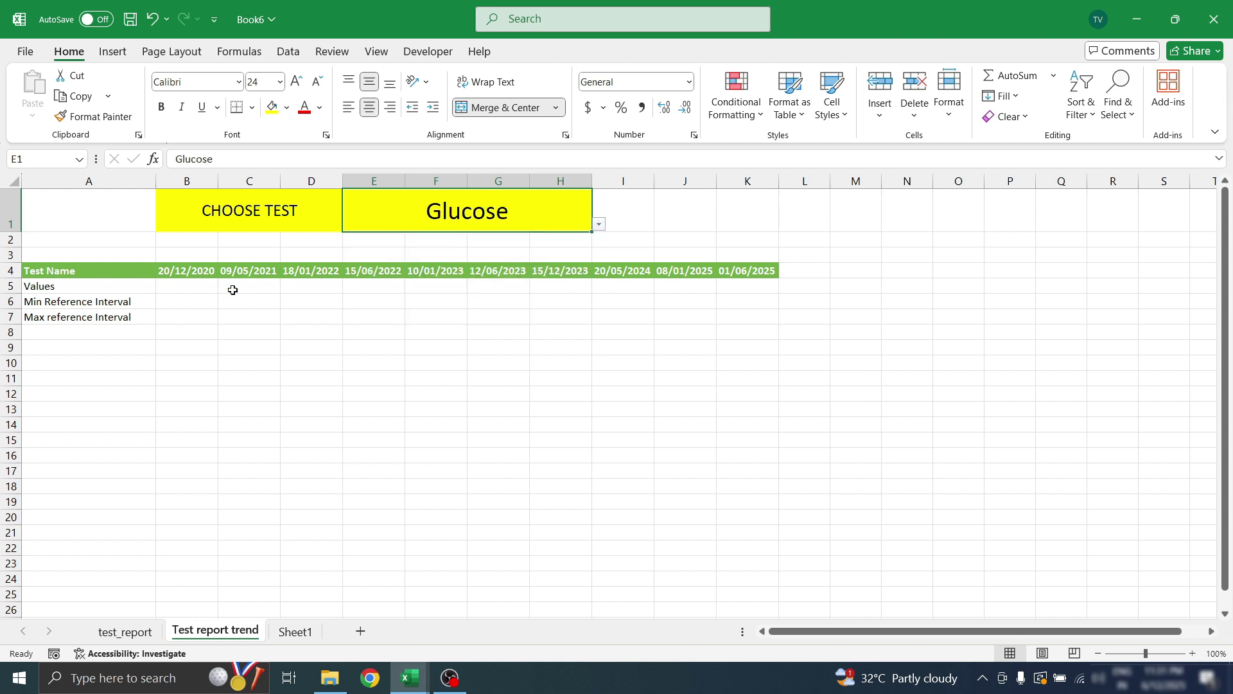
Locate the Glucose row on the test_report sheet and select its value for 20/12/2020
{"action": "left_click", "coordinate": [183, 288]}
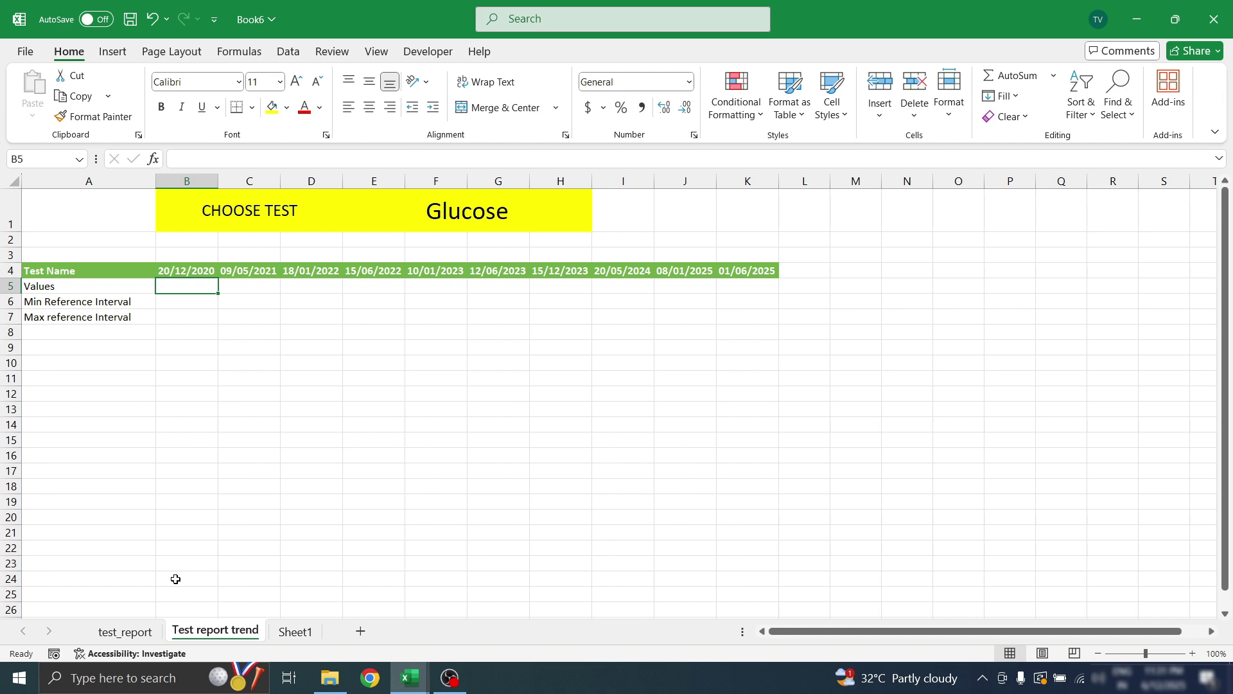
{"action": "key", "text": "ctrl+Page_Up"}
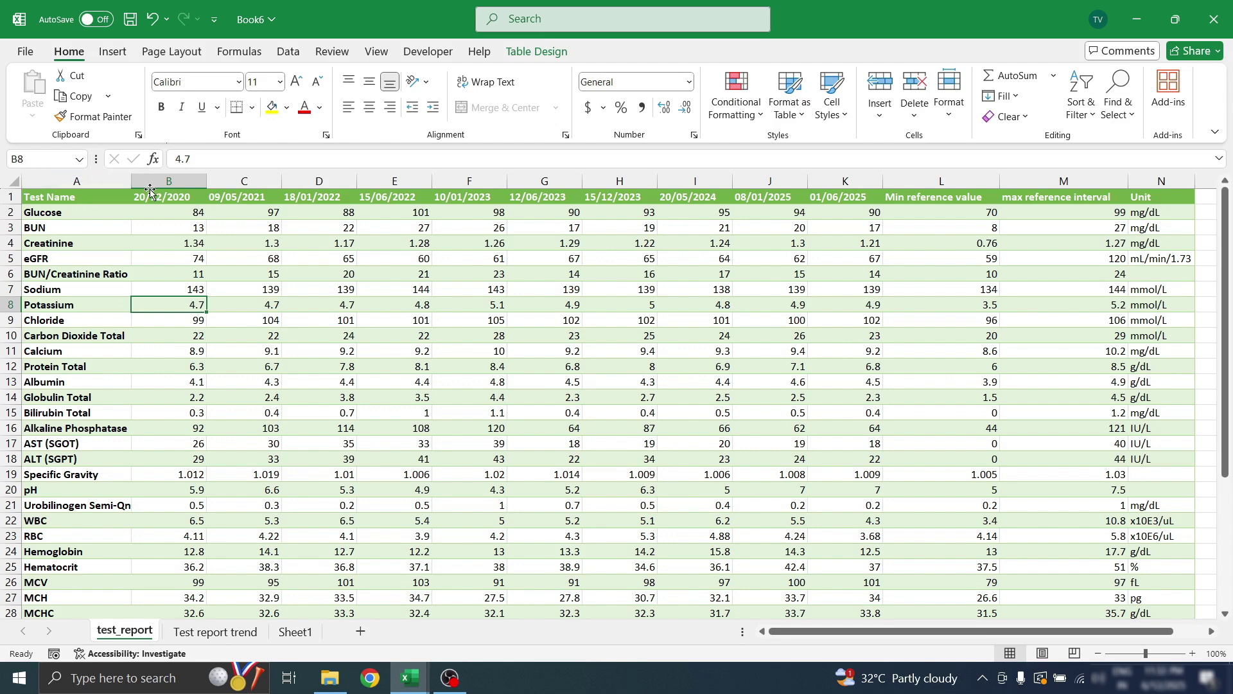
{"action": "left_click", "coordinate": [60, 212]}
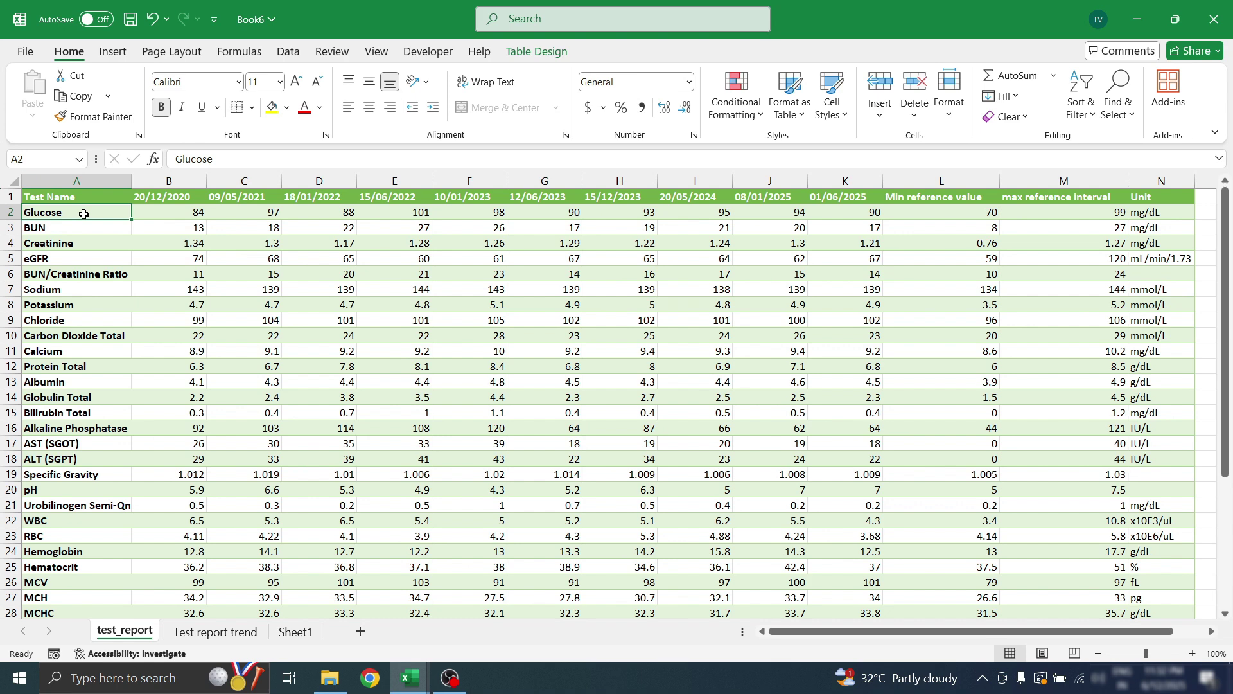
{"action": "left_click", "coordinate": [164, 213]}
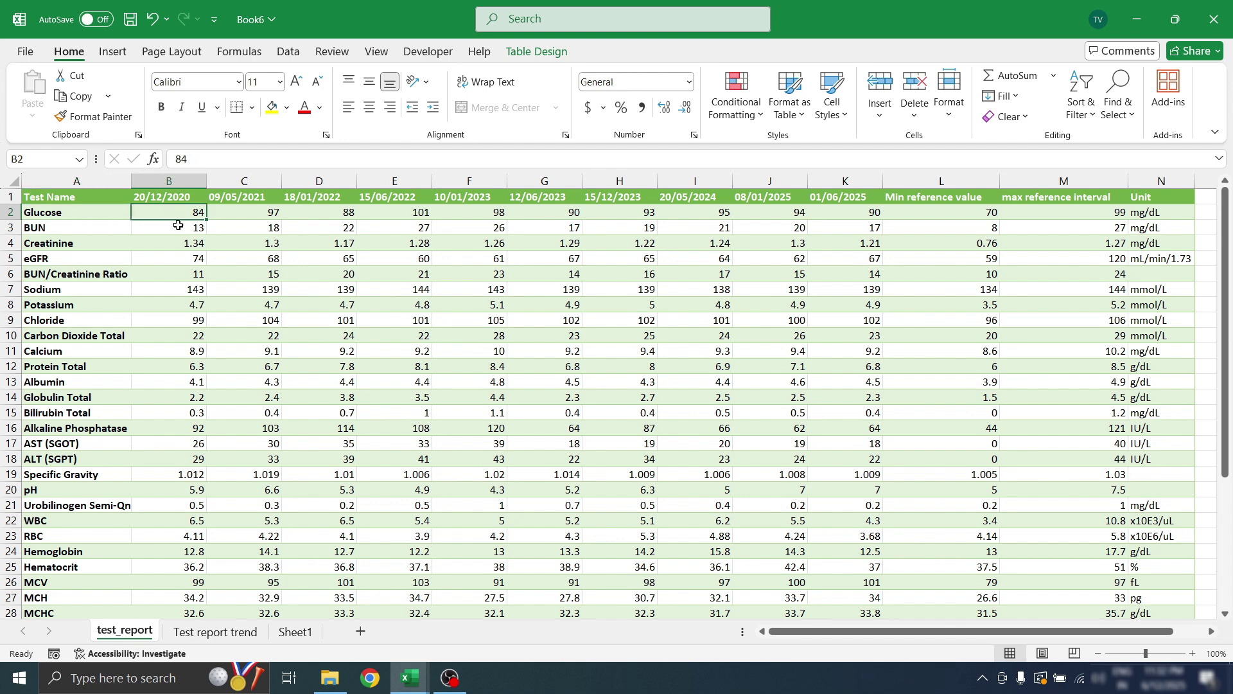
Review the test names from Glucose to Magnesium and the 20/12/2020 values in B2:B39 on the test_report sheet
{"action": "left_click", "coordinate": [222, 632]}
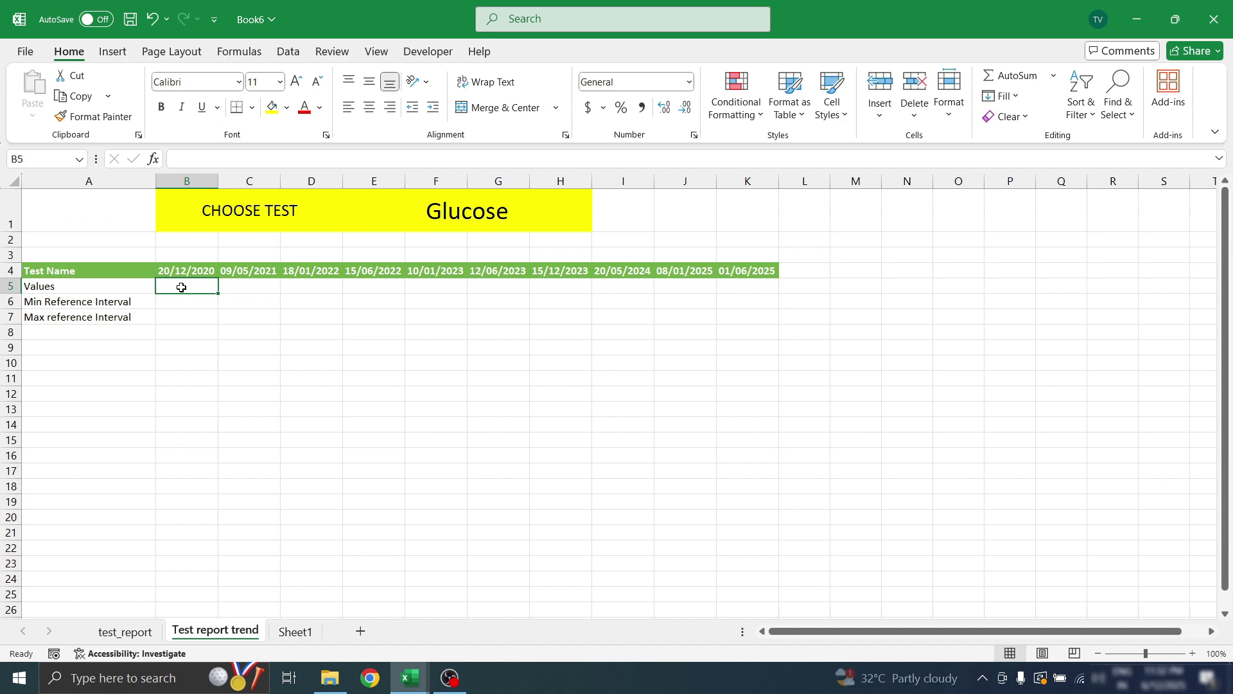
{"action": "key", "text": "ctrl+Page_Up"}
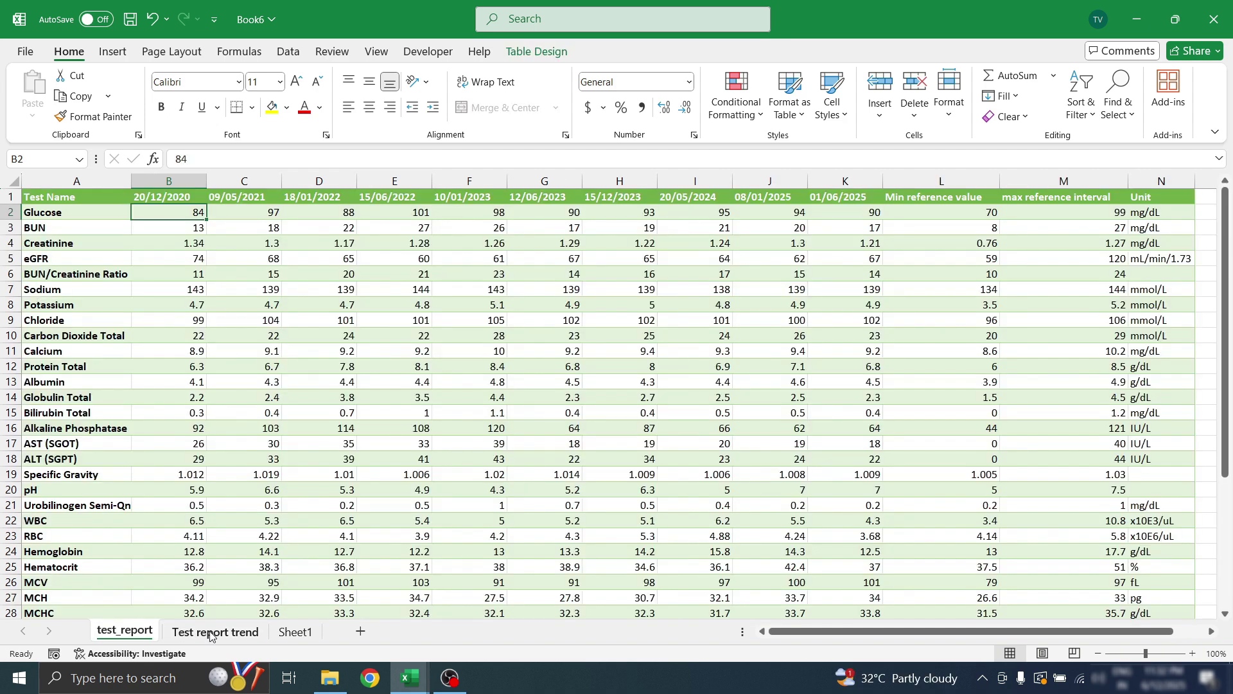
{"action": "left_click", "coordinate": [60, 214]}
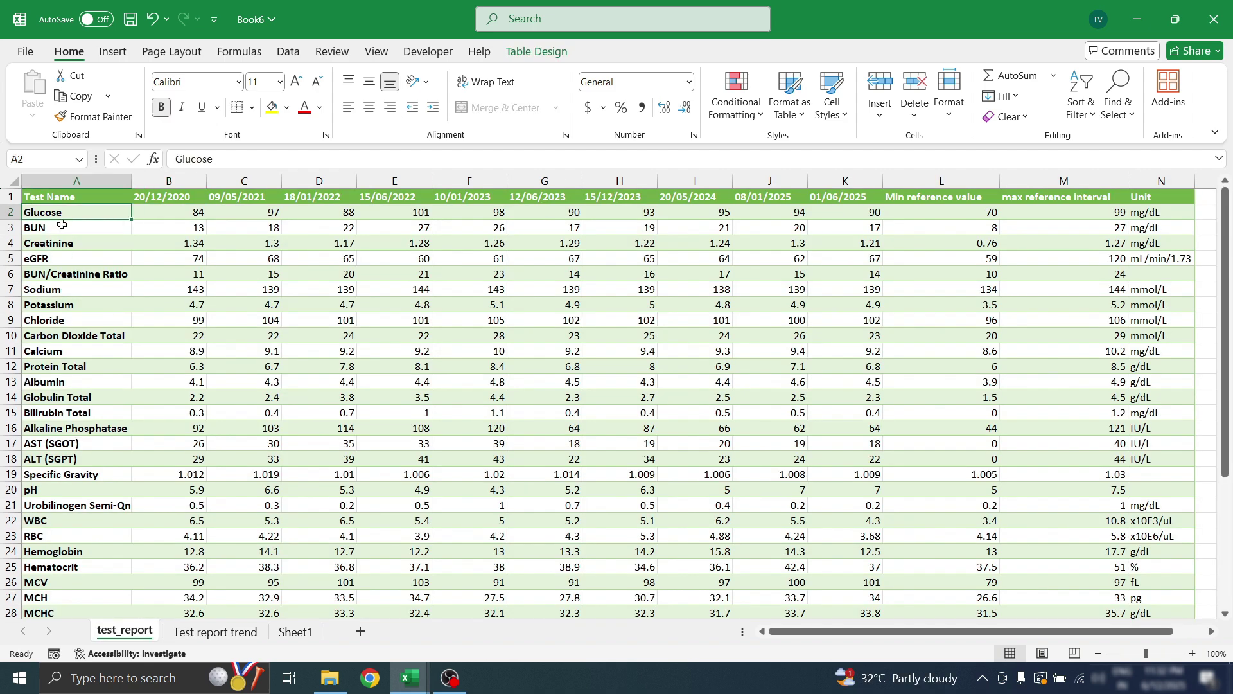
{"action": "scroll", "coordinate": [104, 551], "scroll_direction": "down", "scroll_amount": 2}
{"action": "scroll", "coordinate": [104, 550], "scroll_direction": "down", "scroll_amount": 6}
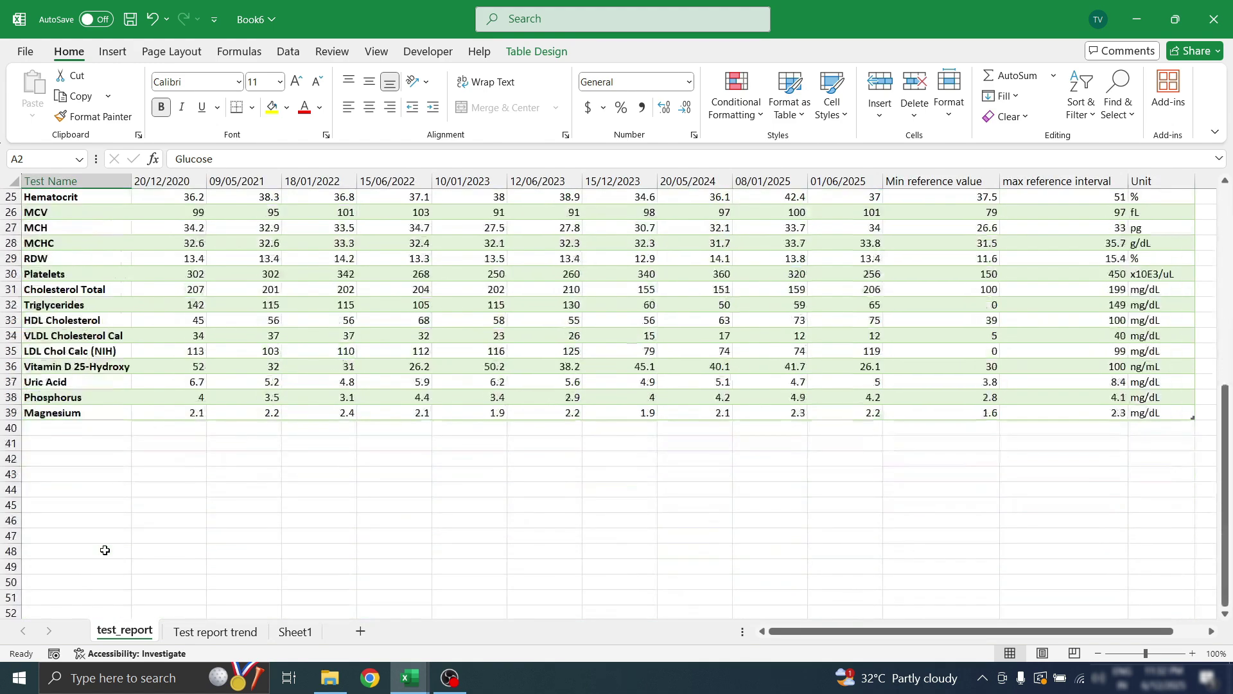
{"action": "left_click", "coordinate": [96, 413]}
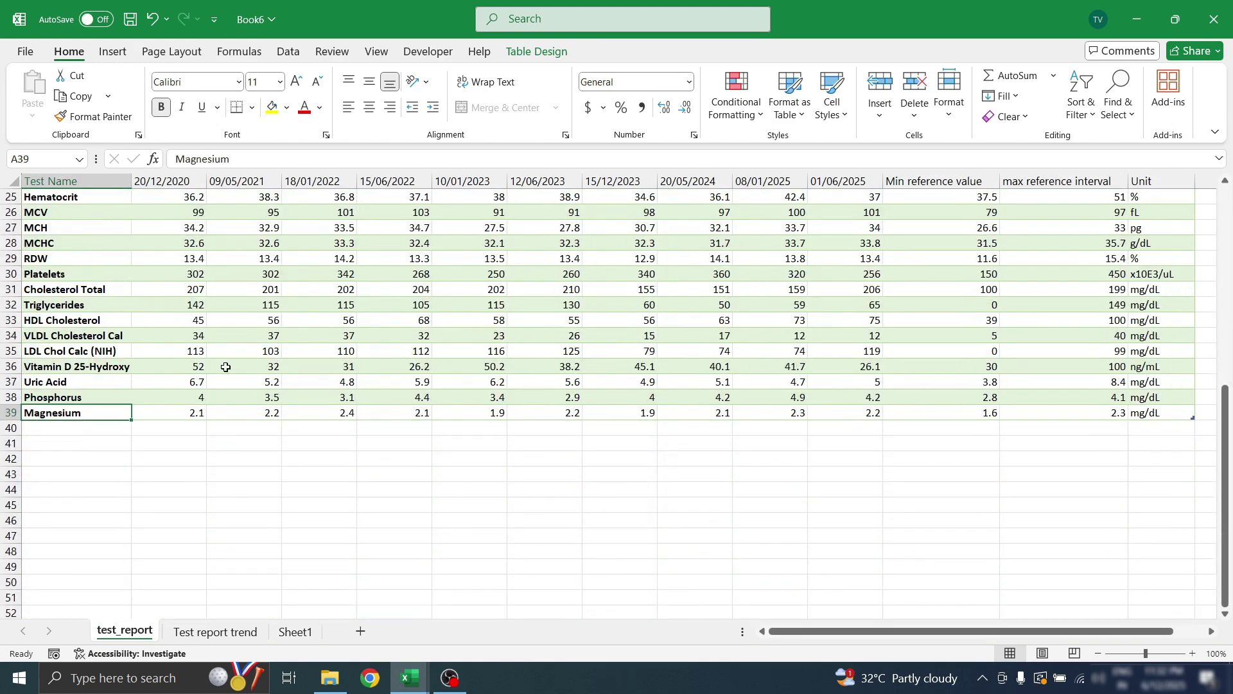
{"action": "scroll", "coordinate": [225, 369], "scroll_direction": "up", "scroll_amount": 8}
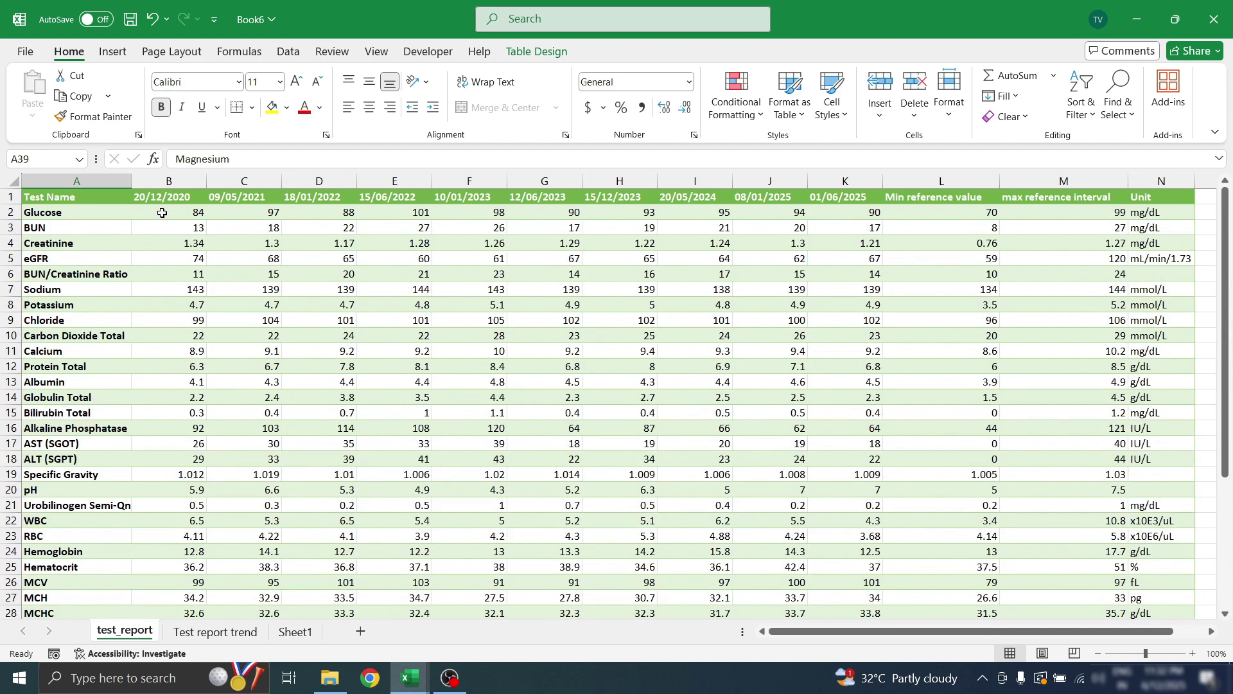
{"action": "left_click", "coordinate": [163, 213]}
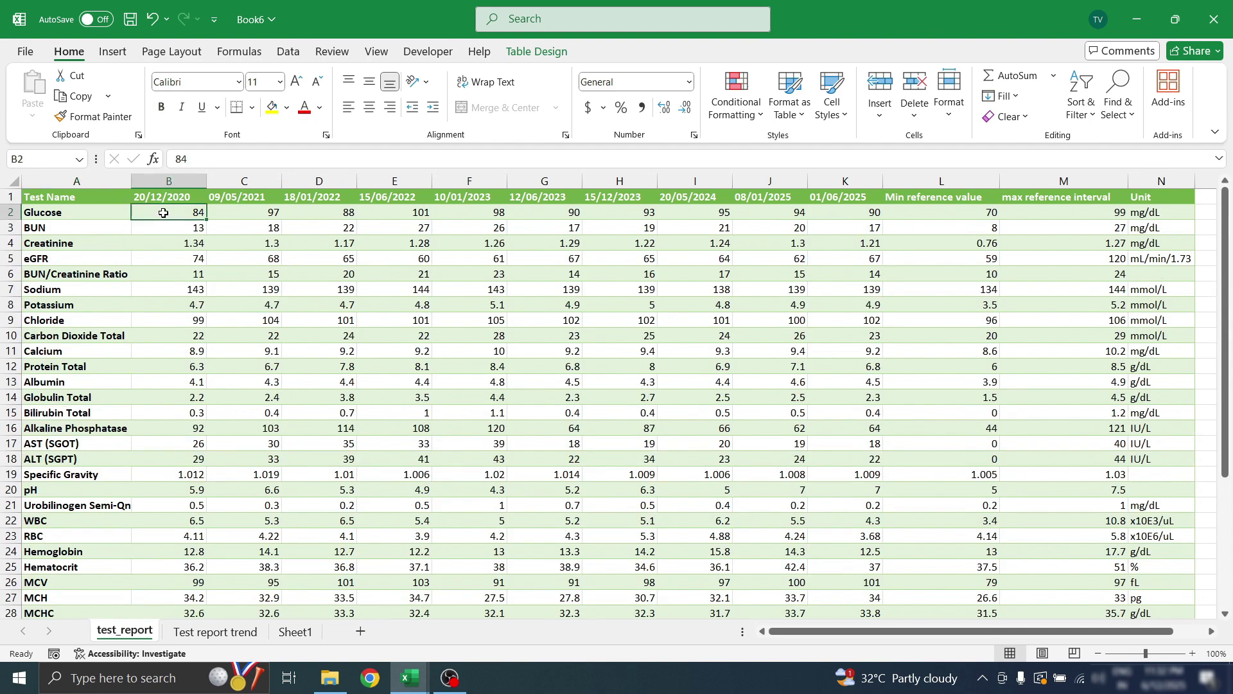
{"action": "key", "text": "ctrl+shift+Down"}
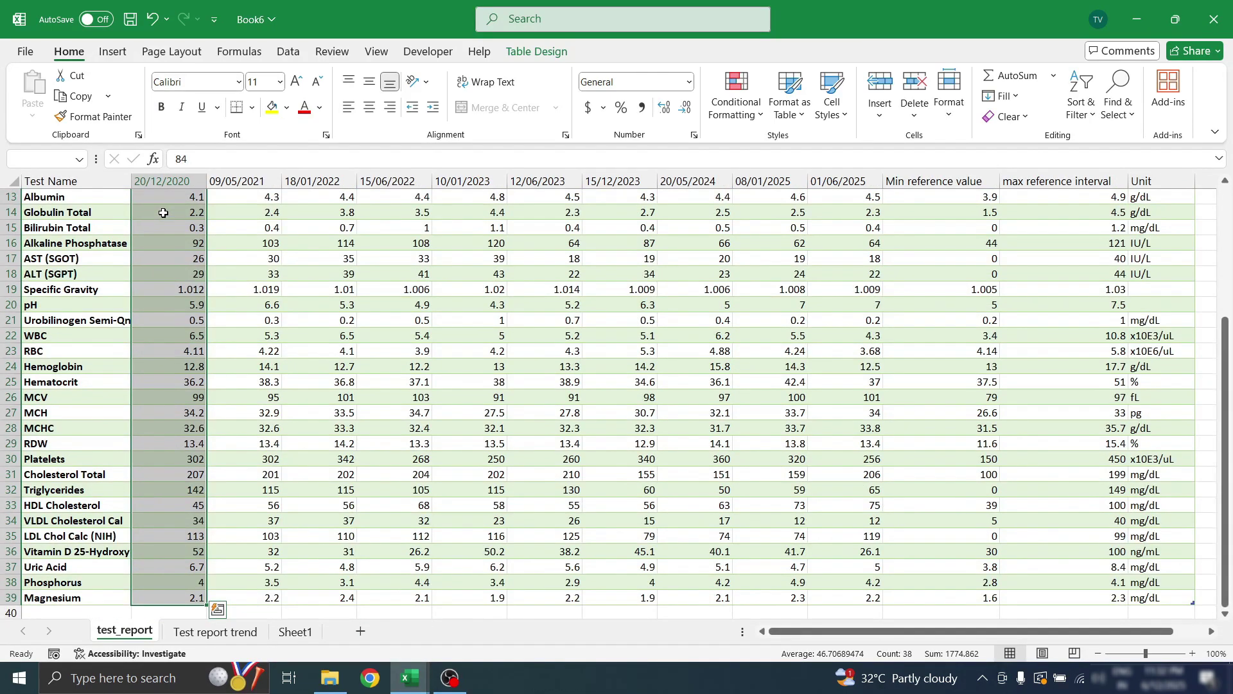
{"action": "scroll", "coordinate": [169, 280], "scroll_direction": "up", "scroll_amount": 4}
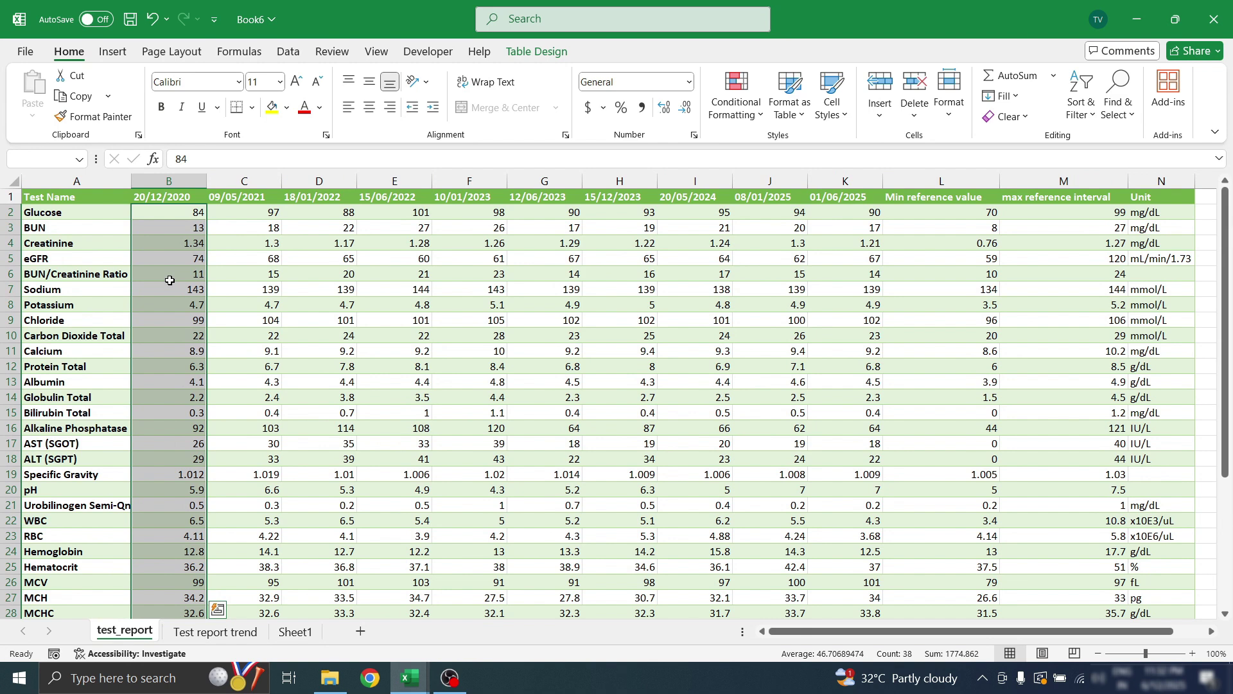
Start an INDEX formula in B5 of the Test report trend sheet with test_report!B2:B39 as its array
{"action": "left_click", "coordinate": [215, 631]}
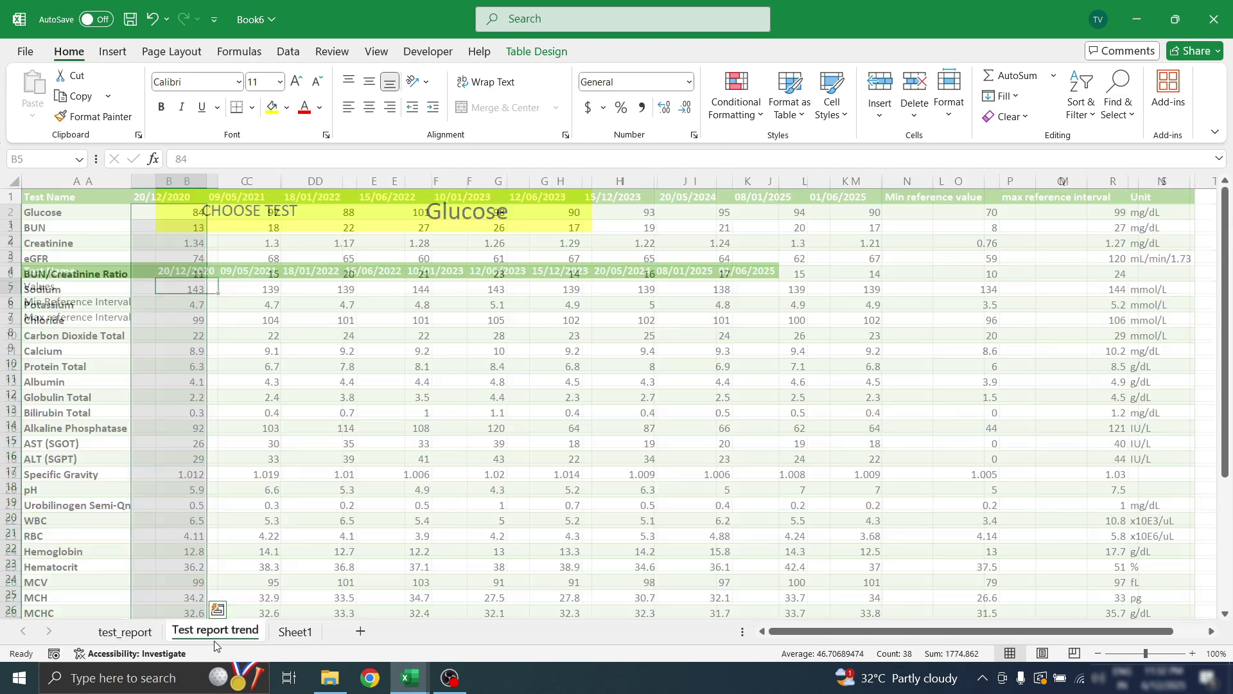
{"action": "left_click", "coordinate": [206, 151]}
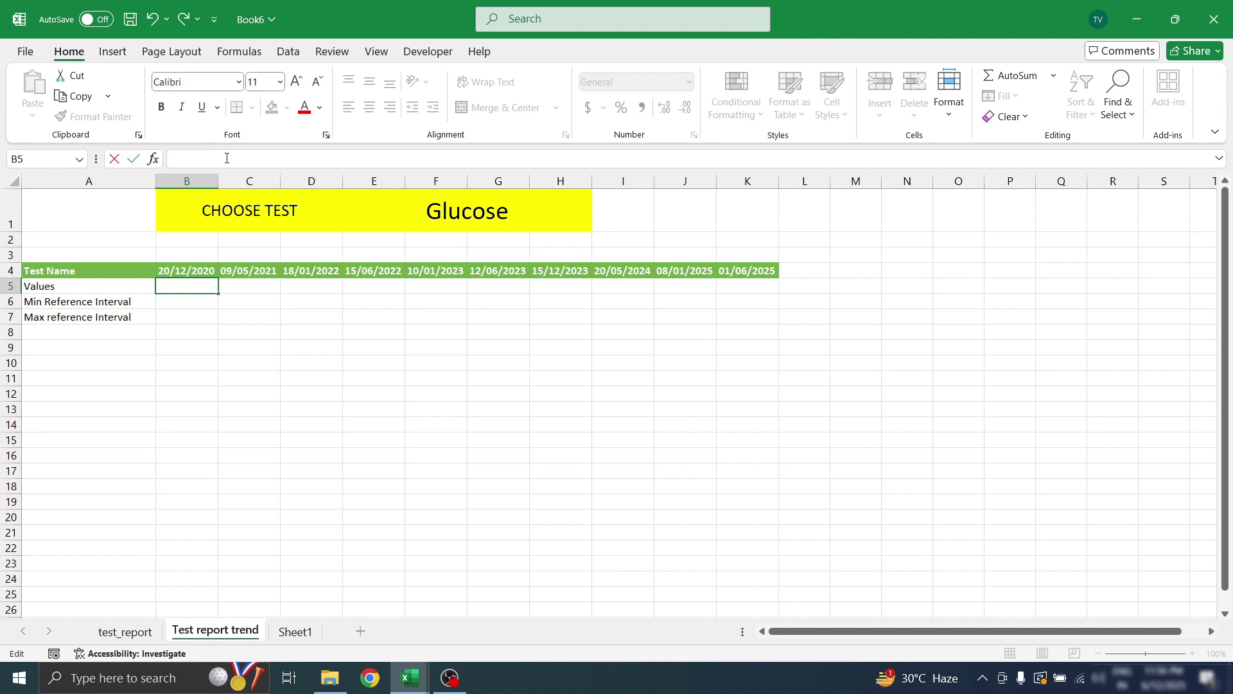
{"action": "type", "text": "=IN"}
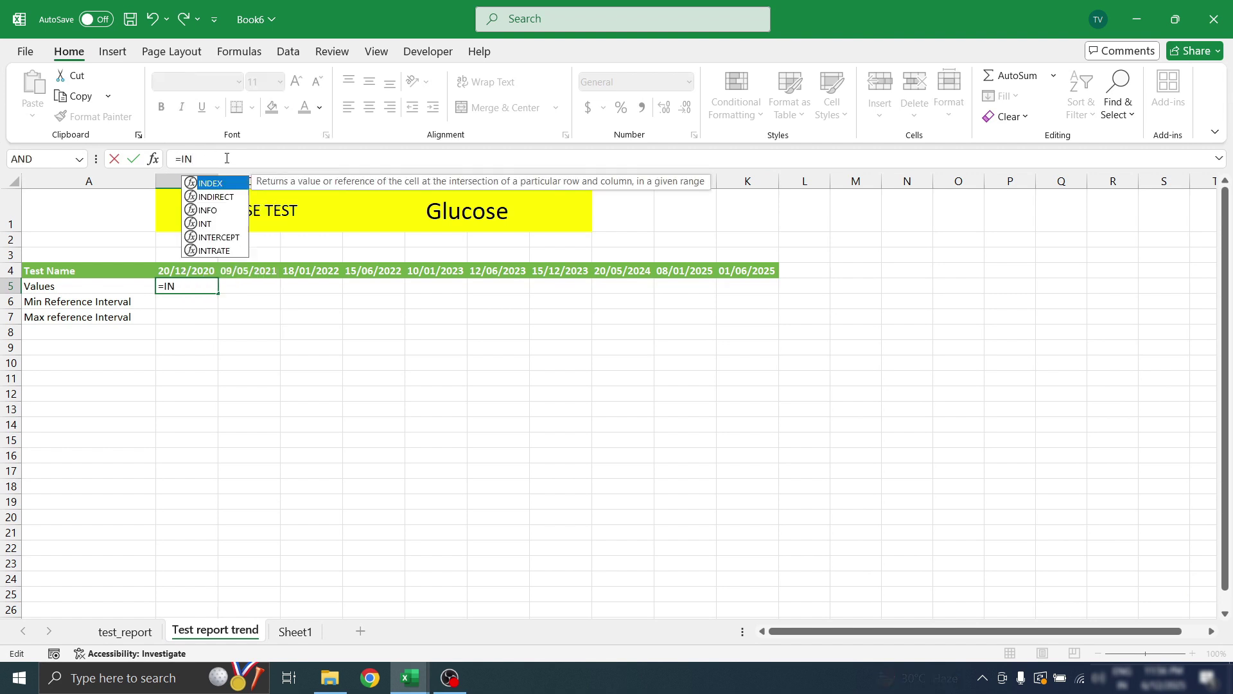
{"action": "type", "text": "DEX("}
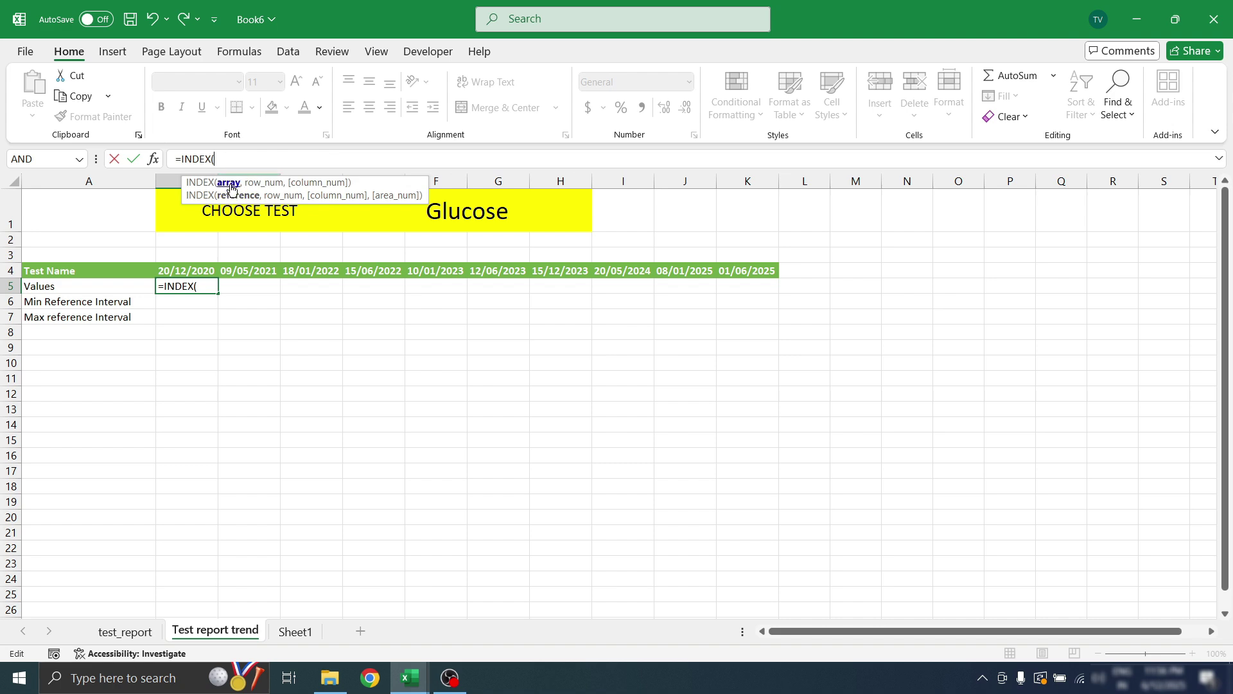
{"action": "left_click", "coordinate": [125, 632]}
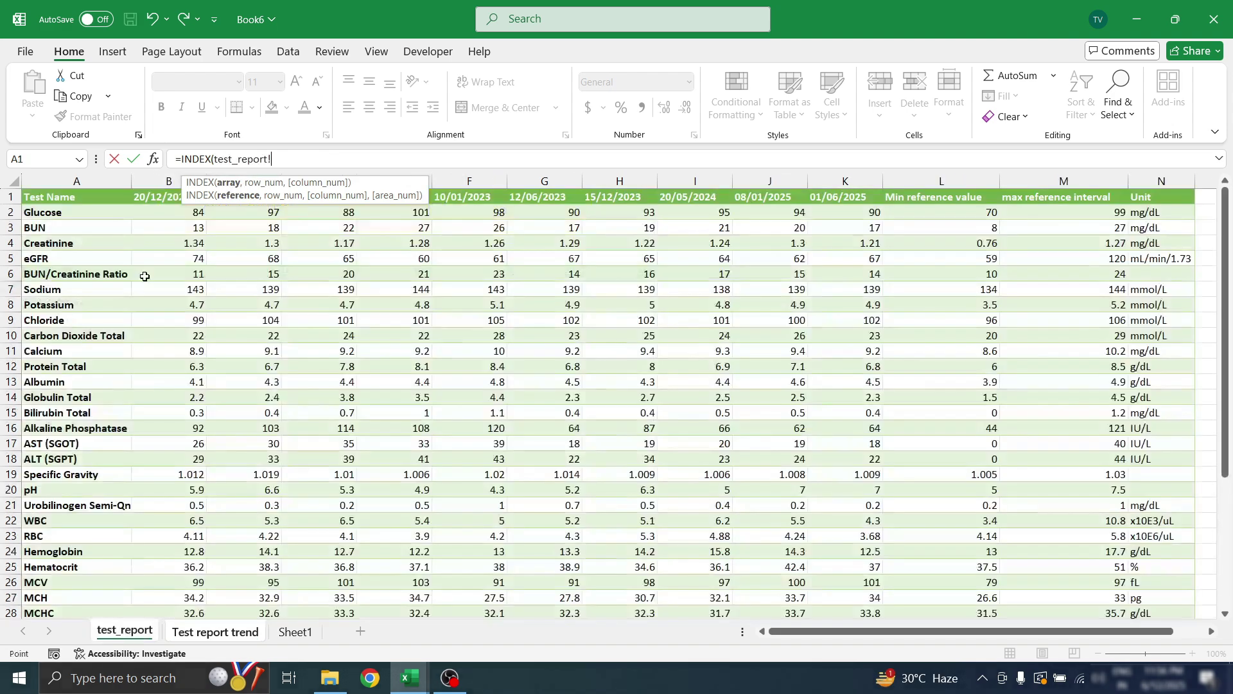
{"action": "left_click", "coordinate": [164, 213]}
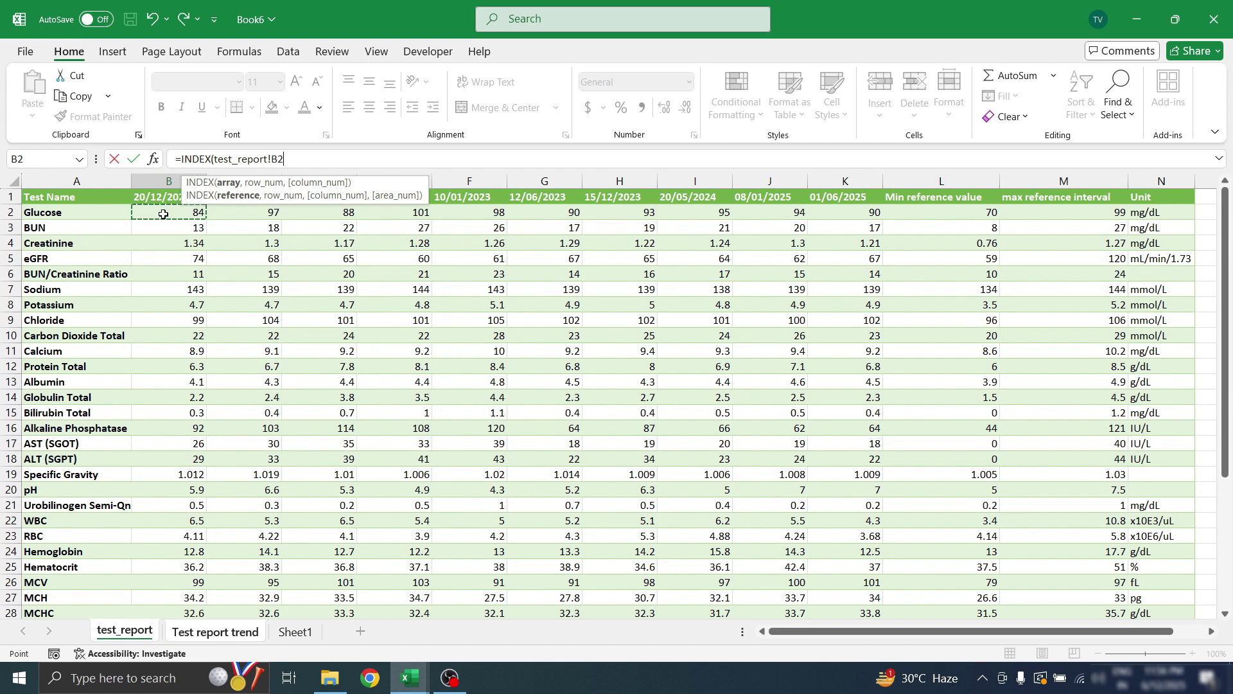
{"action": "key", "text": "ctrl+shift+Down"}
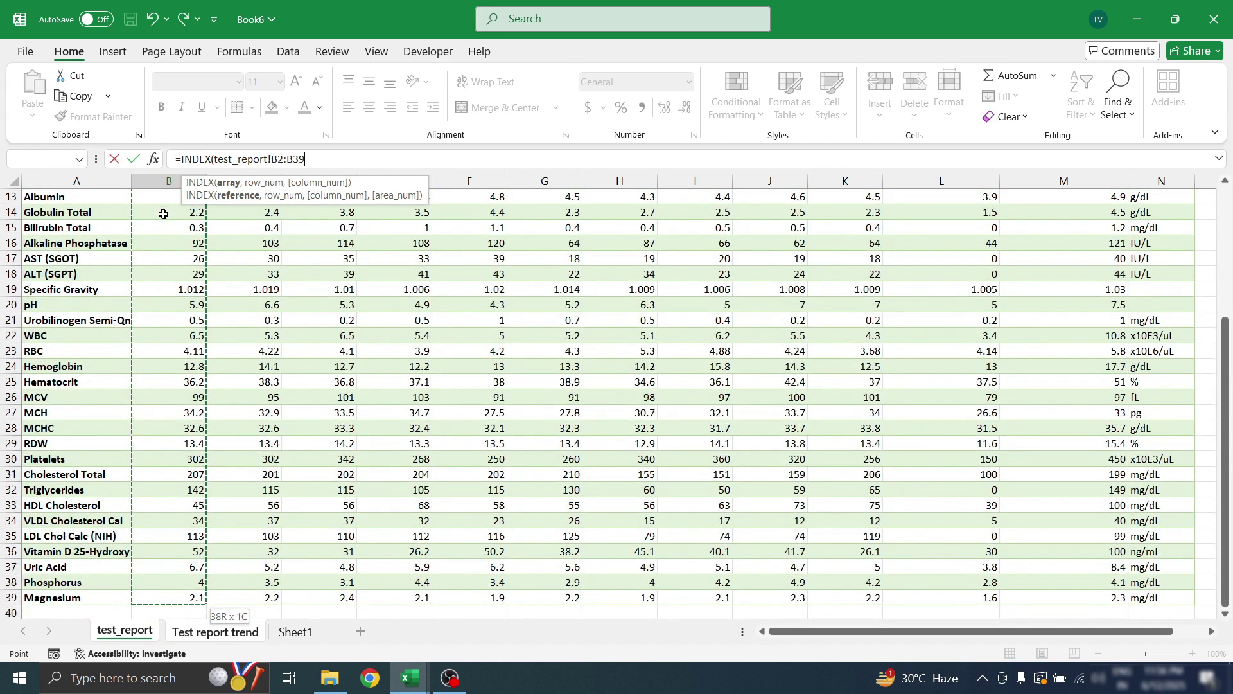
{"action": "type", "text": ", "}
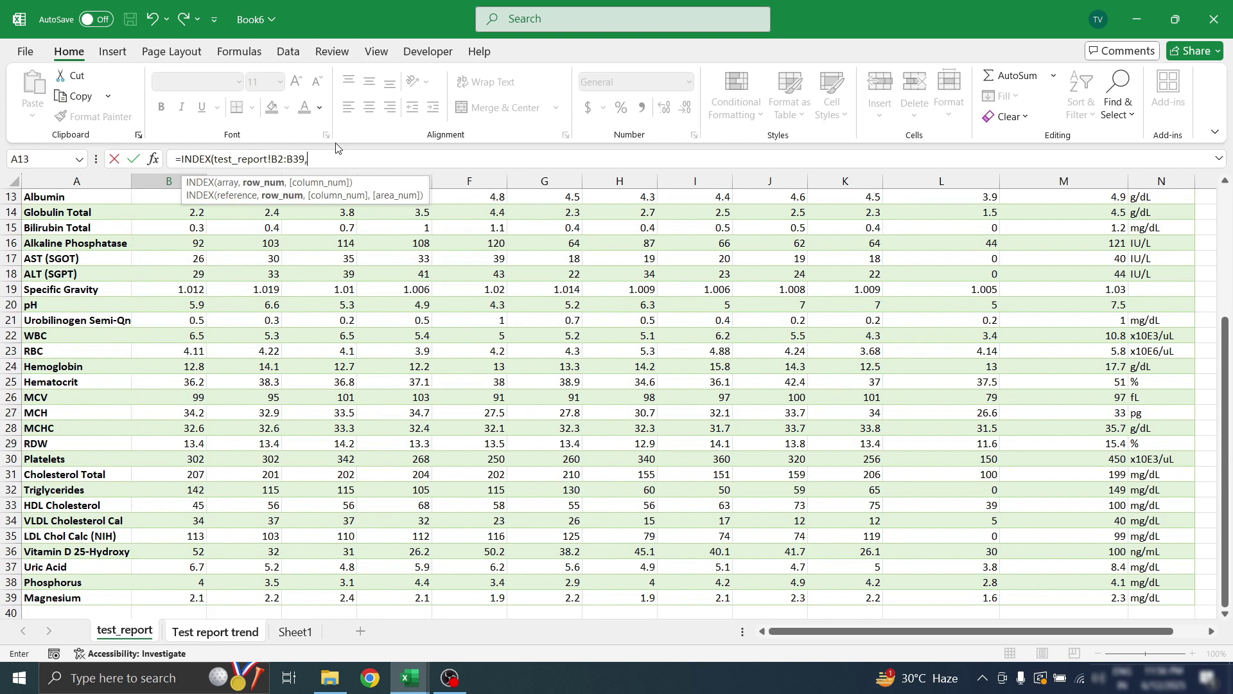
Add MATCH as the INDEX row number, with the chosen test in 'Test report trend'!E1:H1 as its lookup value
{"action": "type", "text": "MA"}
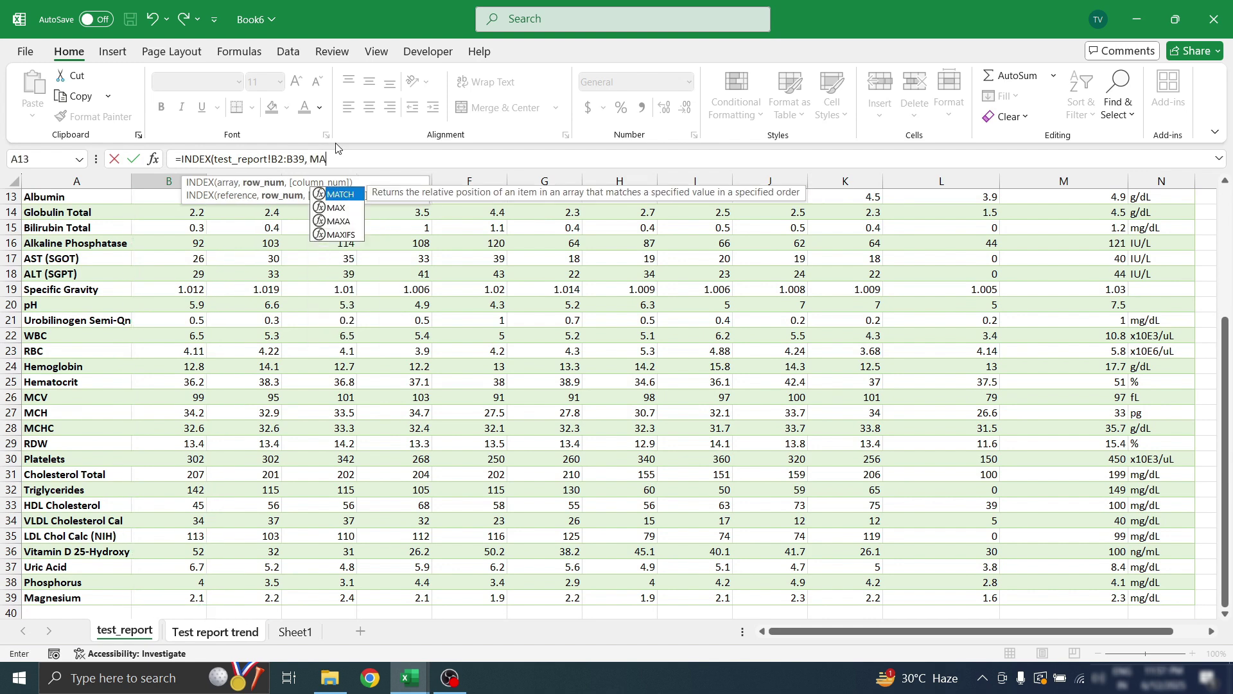
{"action": "type", "text": "TC"}
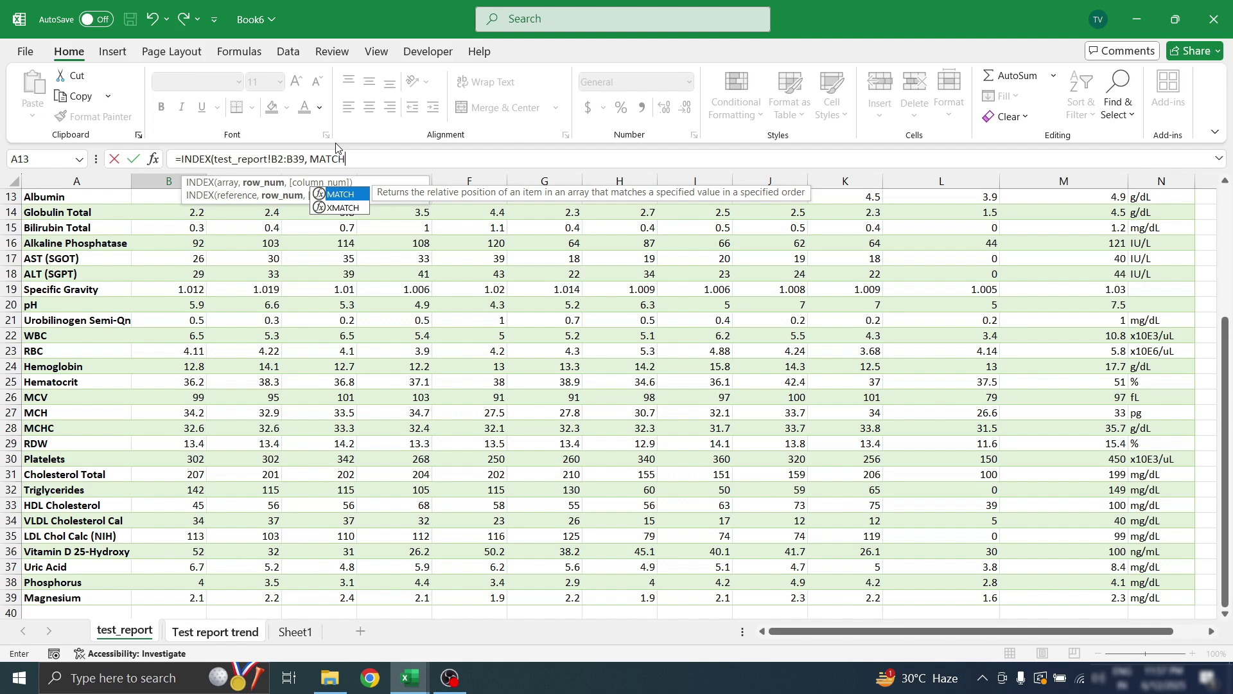
{"action": "type", "text": "H("}
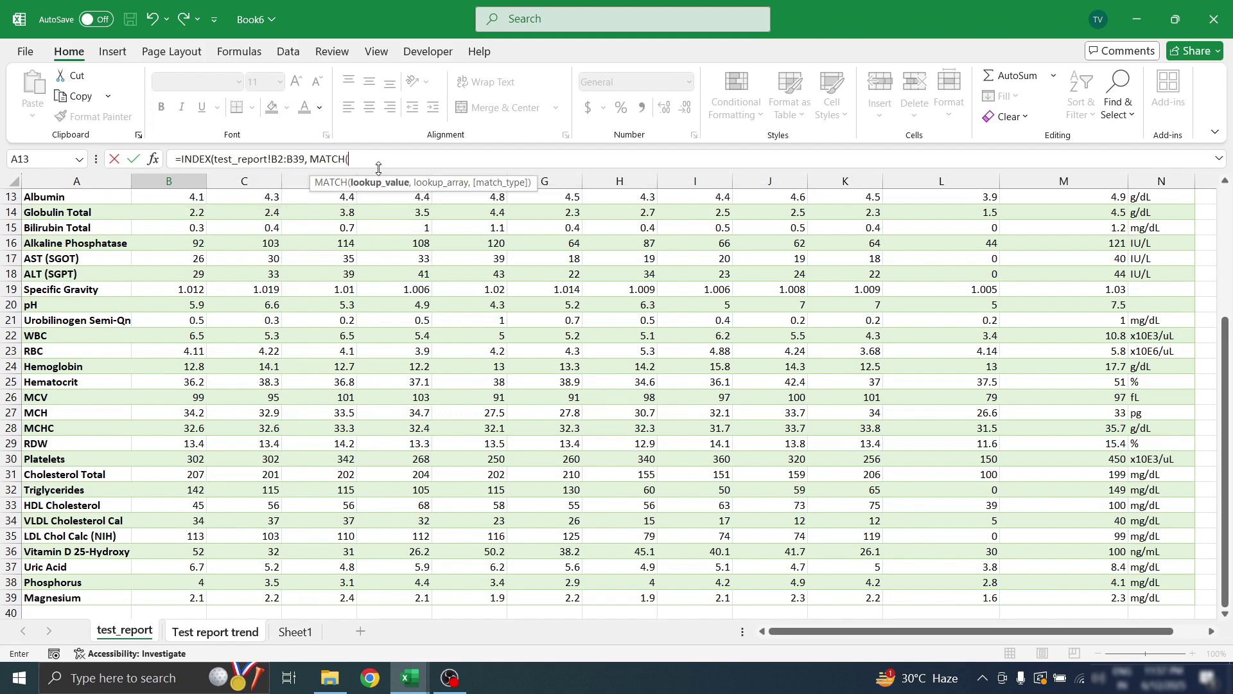
{"action": "left_click", "coordinate": [215, 631]}
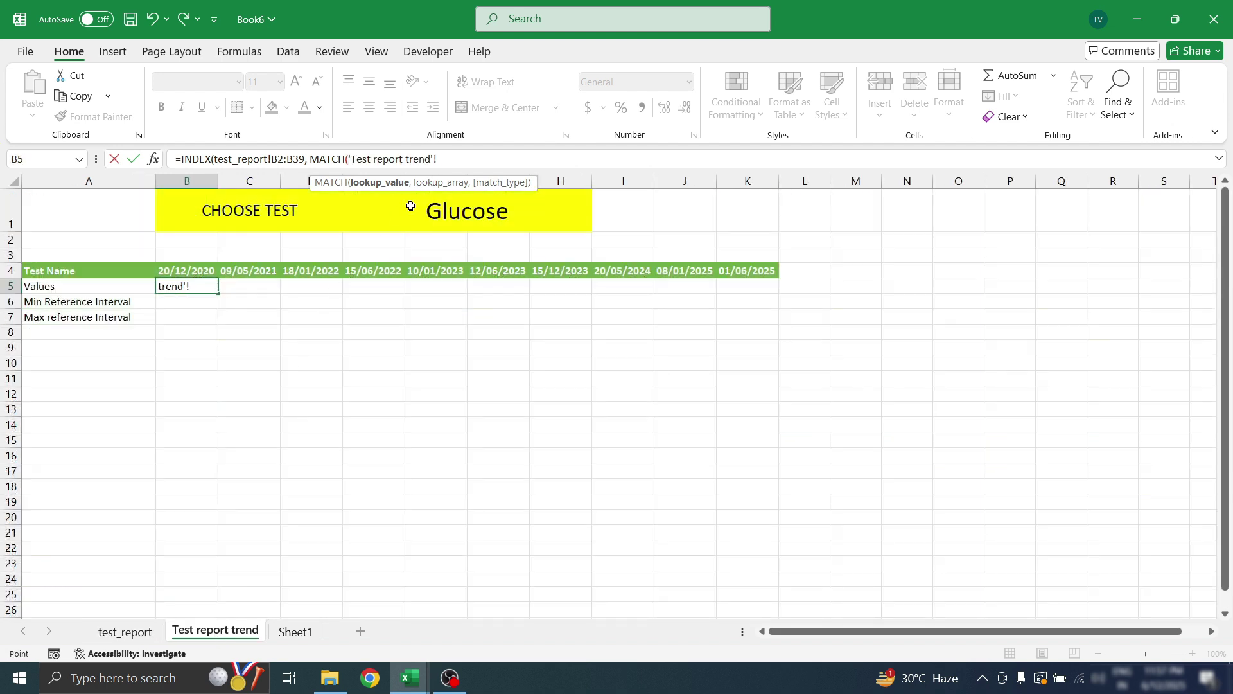
{"action": "left_click", "coordinate": [387, 220]}
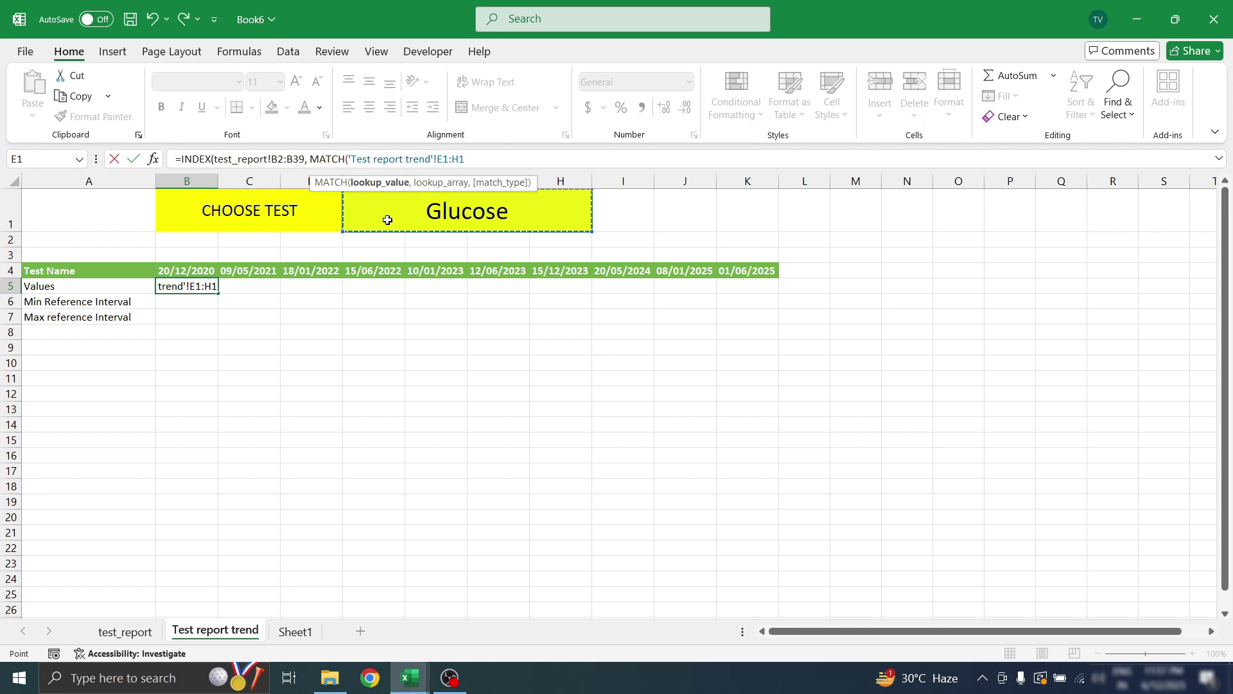
{"action": "type", "text": ","}
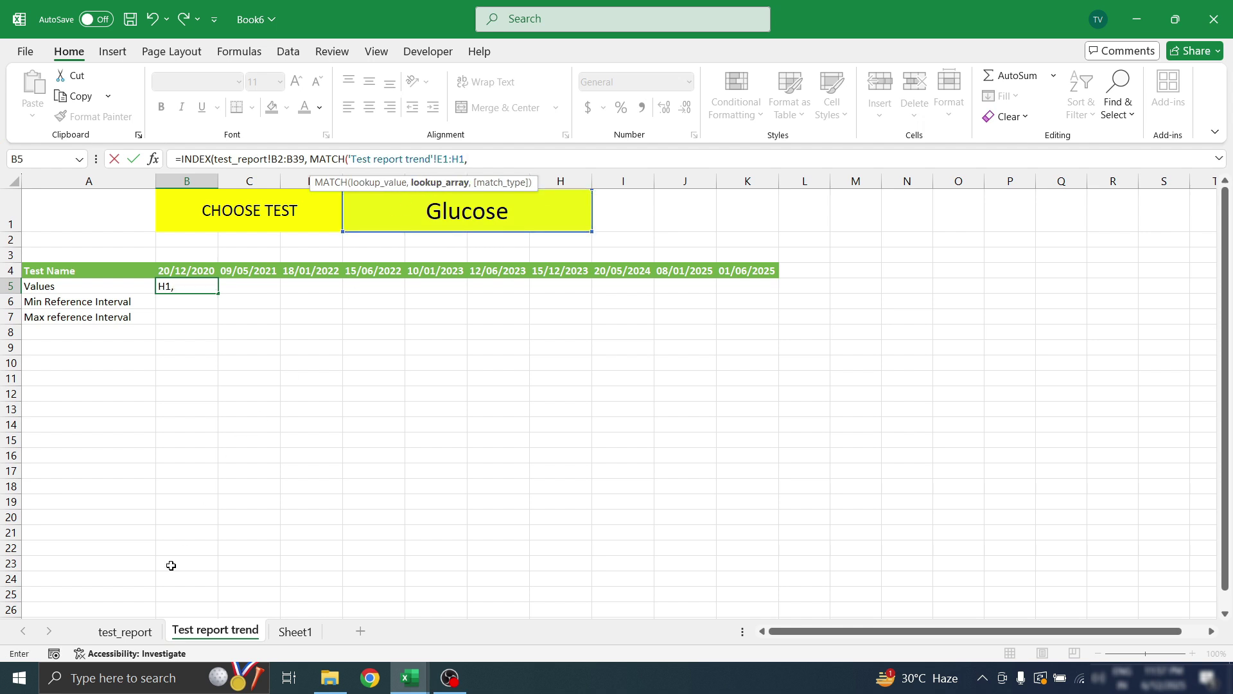
Complete the MATCH with lookup array test_report!A2:A39 and exact match type 0, and enter the formula in B5
{"action": "left_click", "coordinate": [125, 632]}
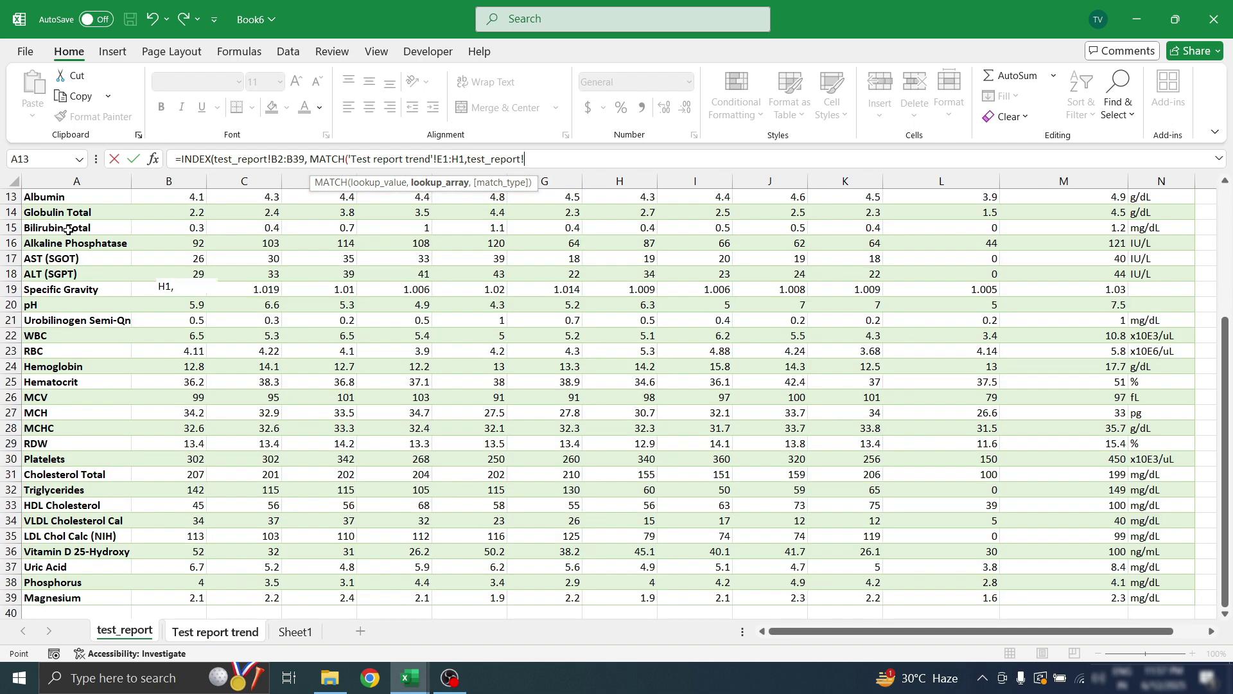
{"action": "scroll", "coordinate": [69, 229], "scroll_direction": "up", "scroll_amount": 4}
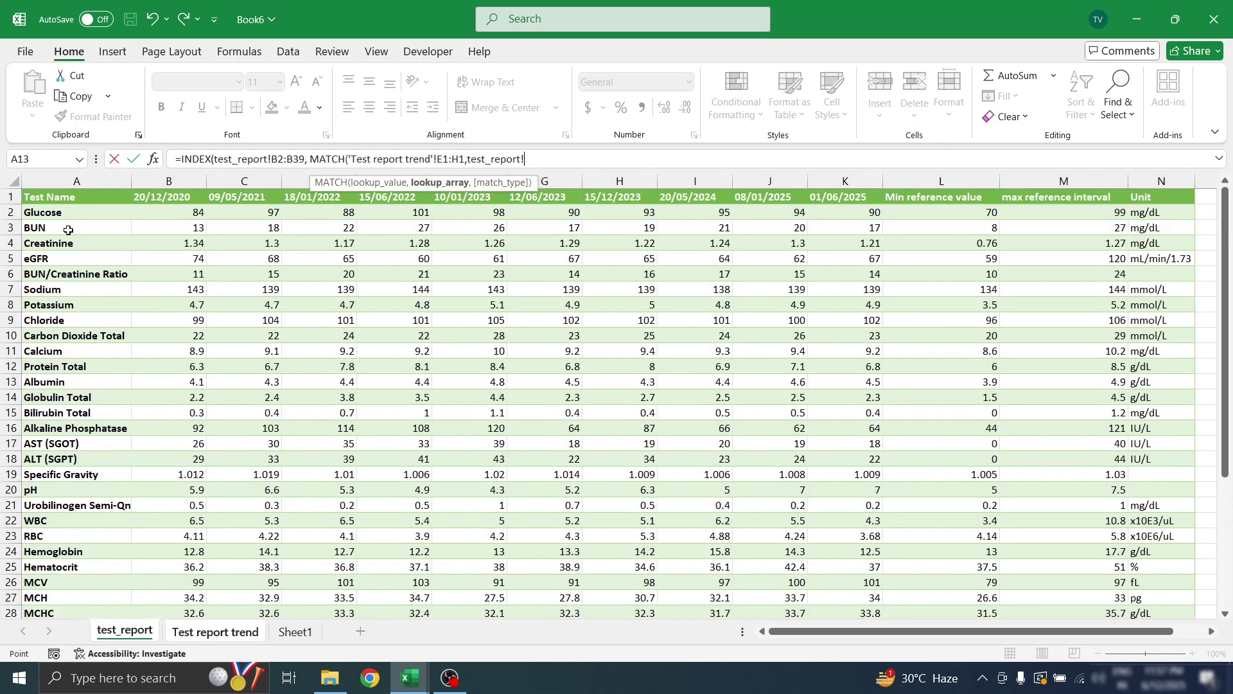
{"action": "left_click", "coordinate": [44, 215]}
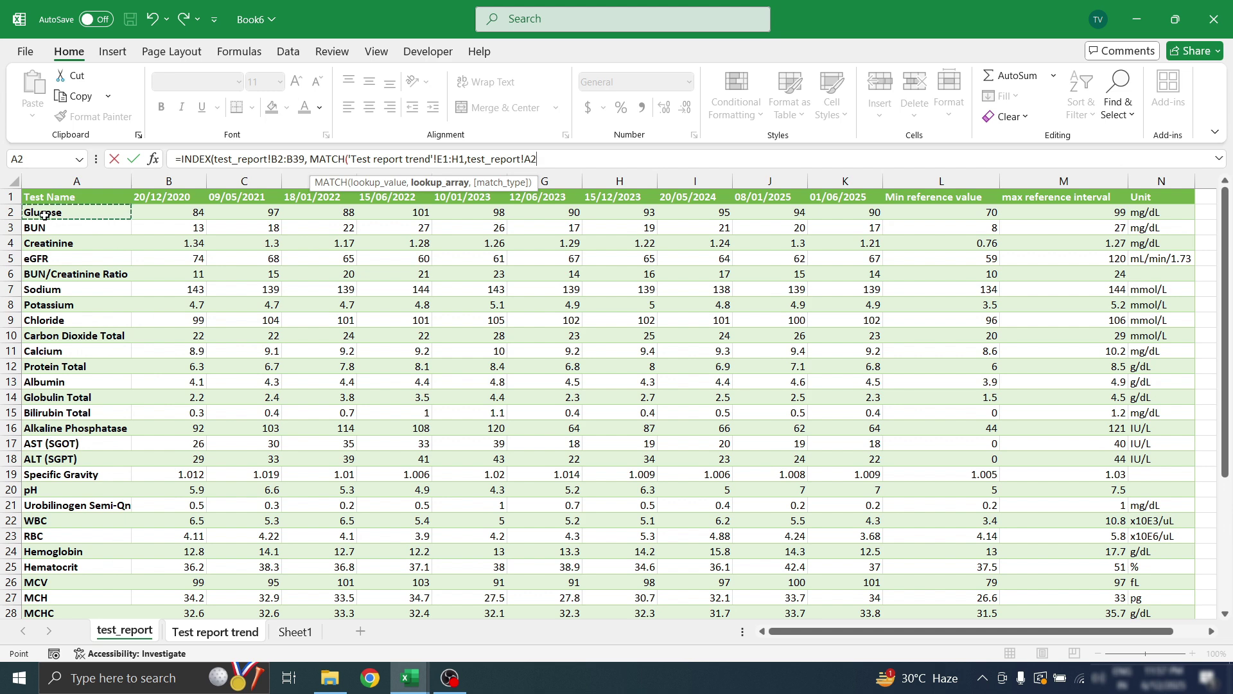
{"action": "key", "text": "ctrl+shift+Down"}
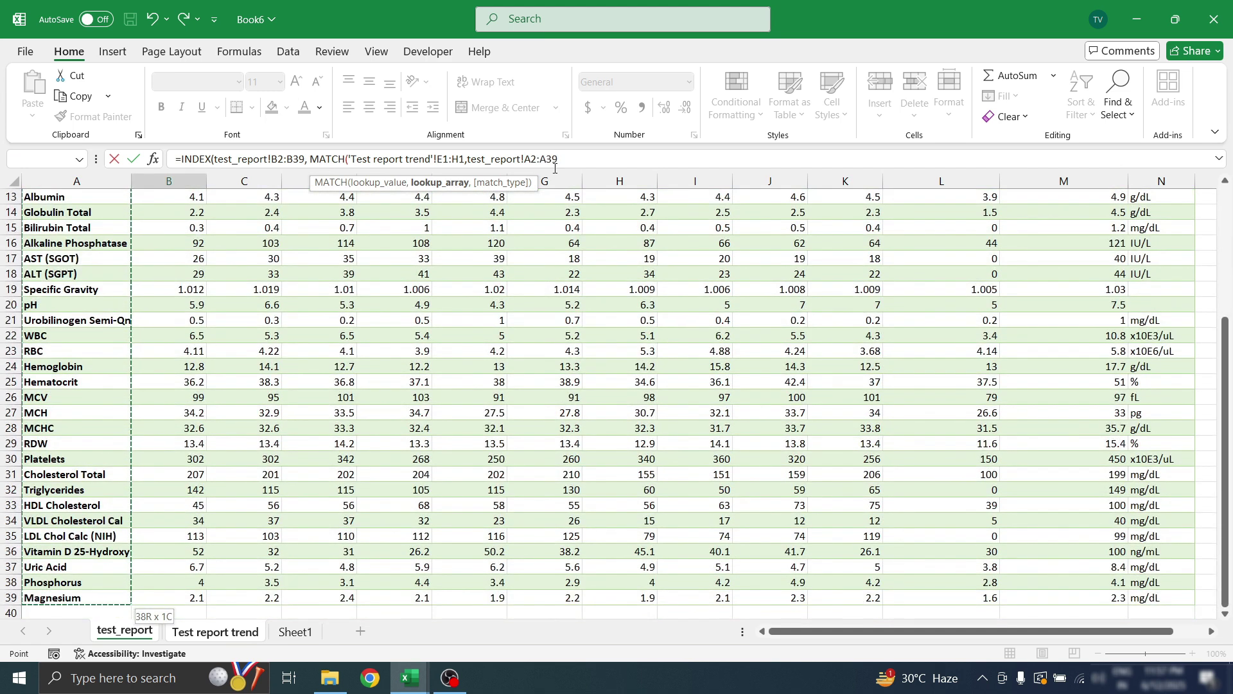
{"action": "type", "text": ","}
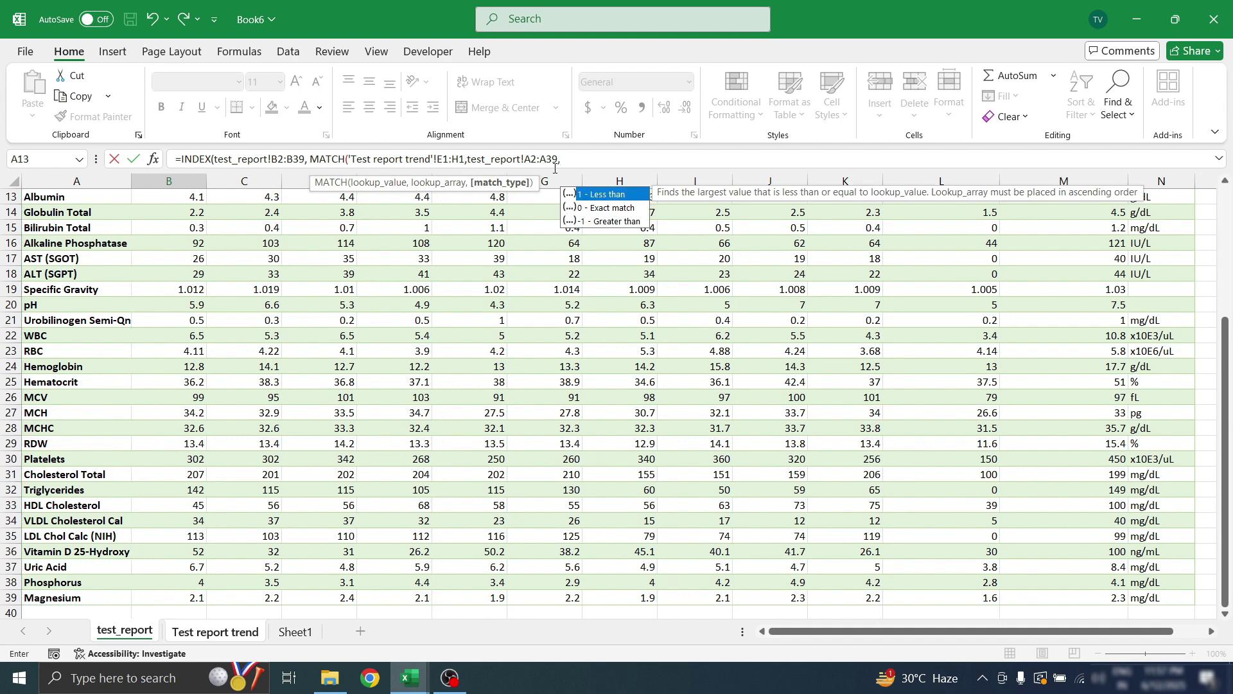
{"action": "type", "text": "0"}
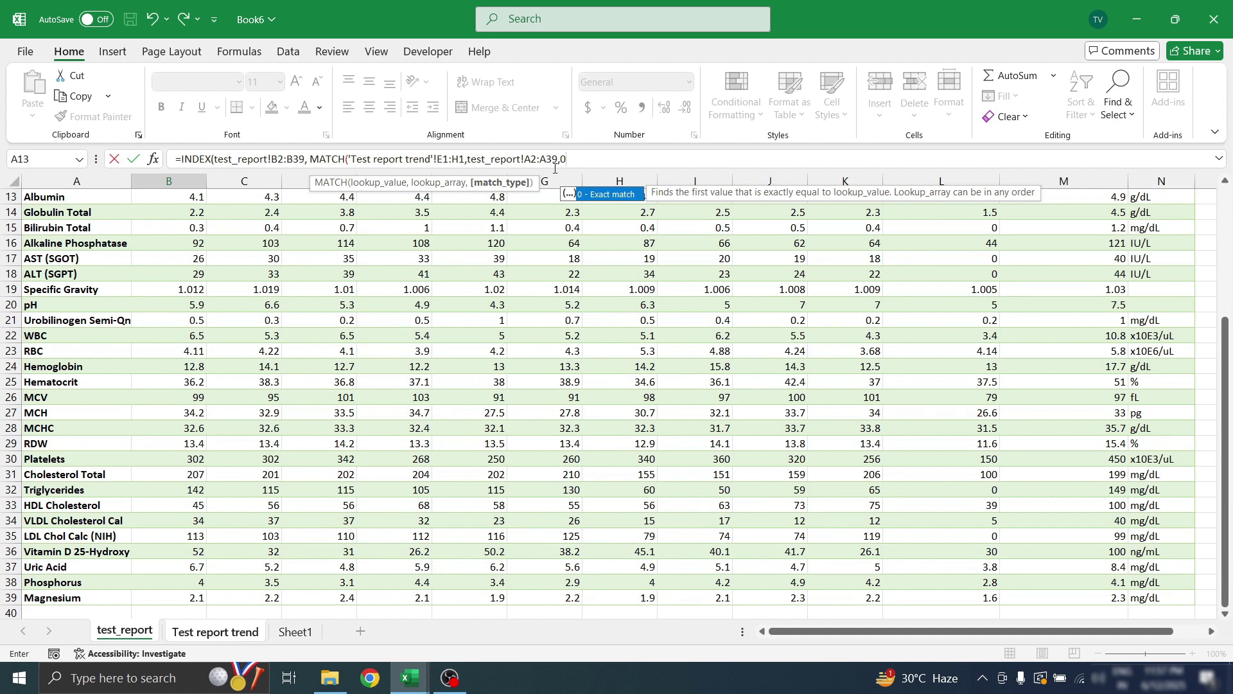
{"action": "type", "text": ")"}
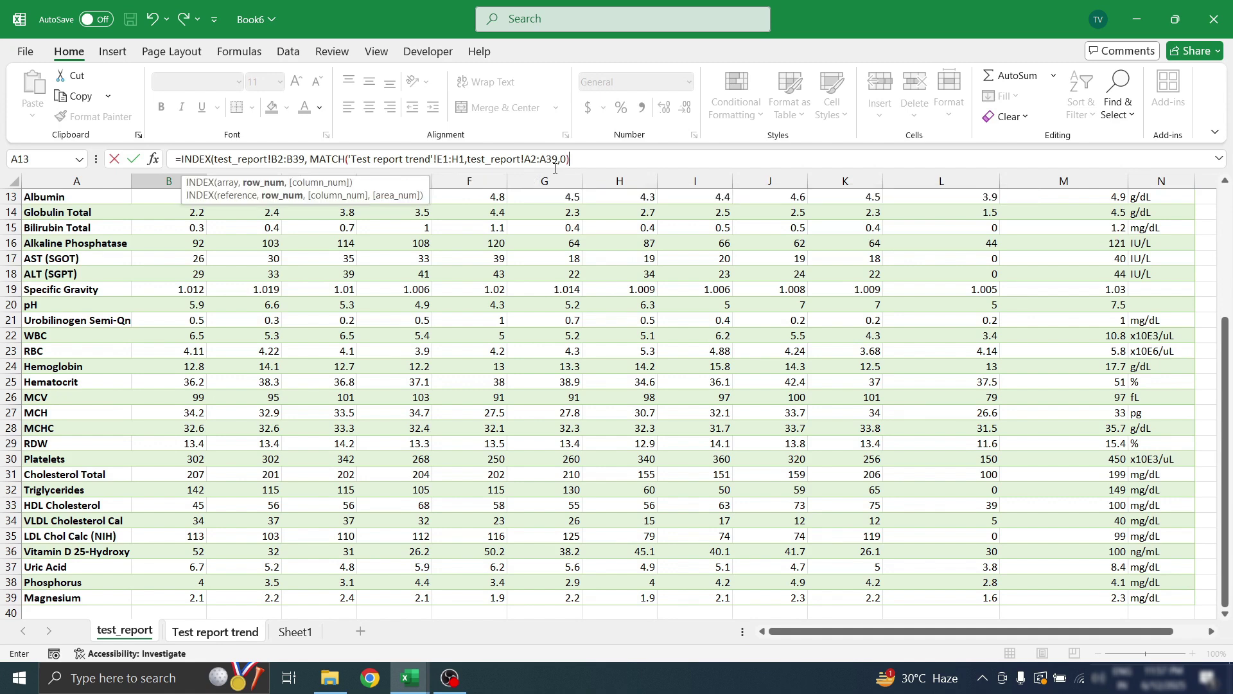
{"action": "type", "text": ")"}
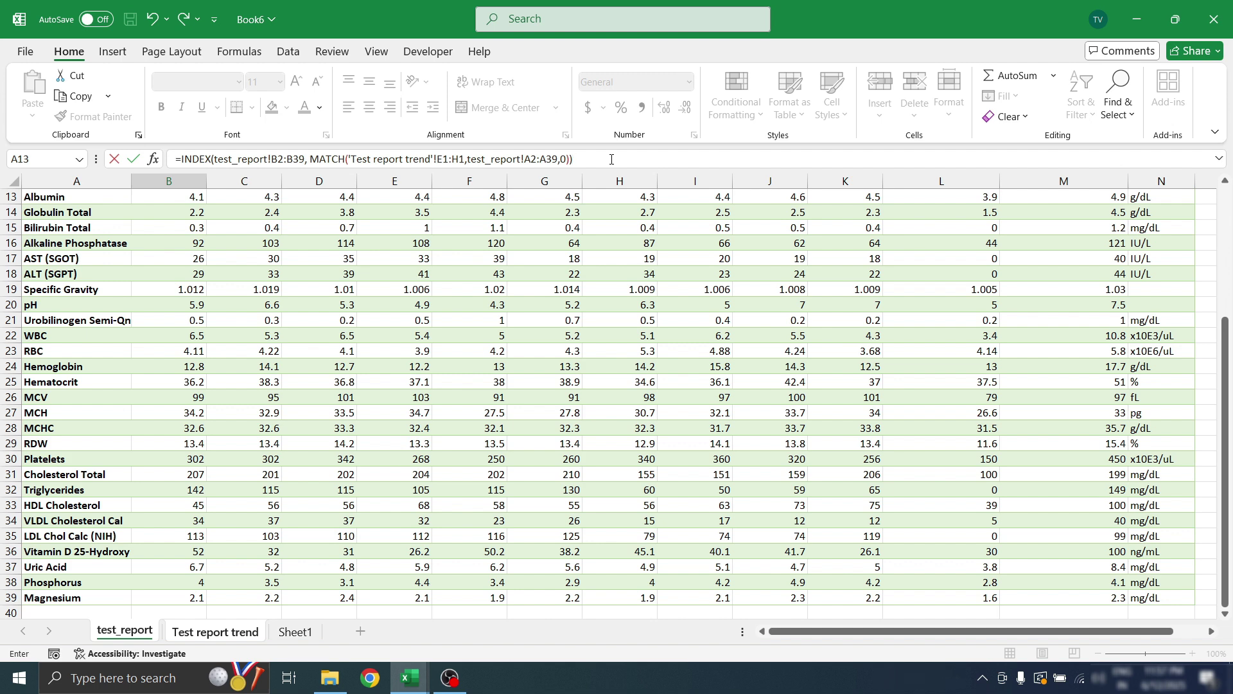
{"action": "key", "text": "Return"}
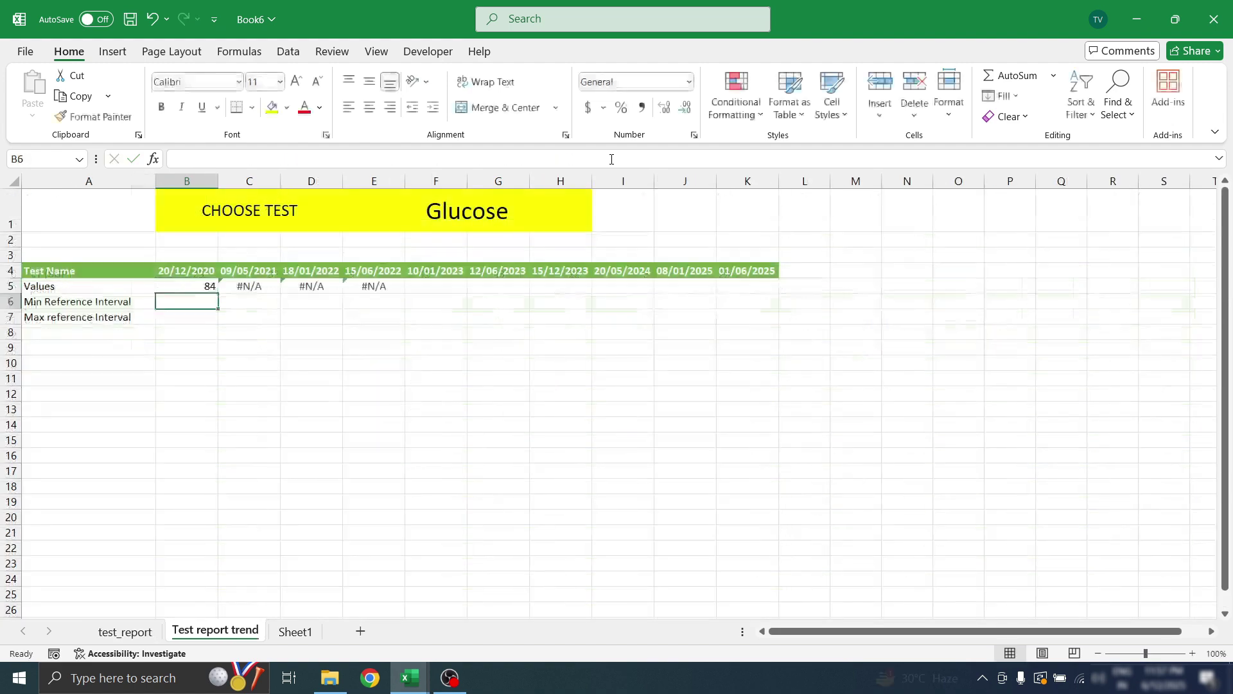
Check the B5 result against the Glucose value for 20/12/2020 on the test_report sheet and return to Test report trend
{"action": "left_click", "coordinate": [189, 285]}
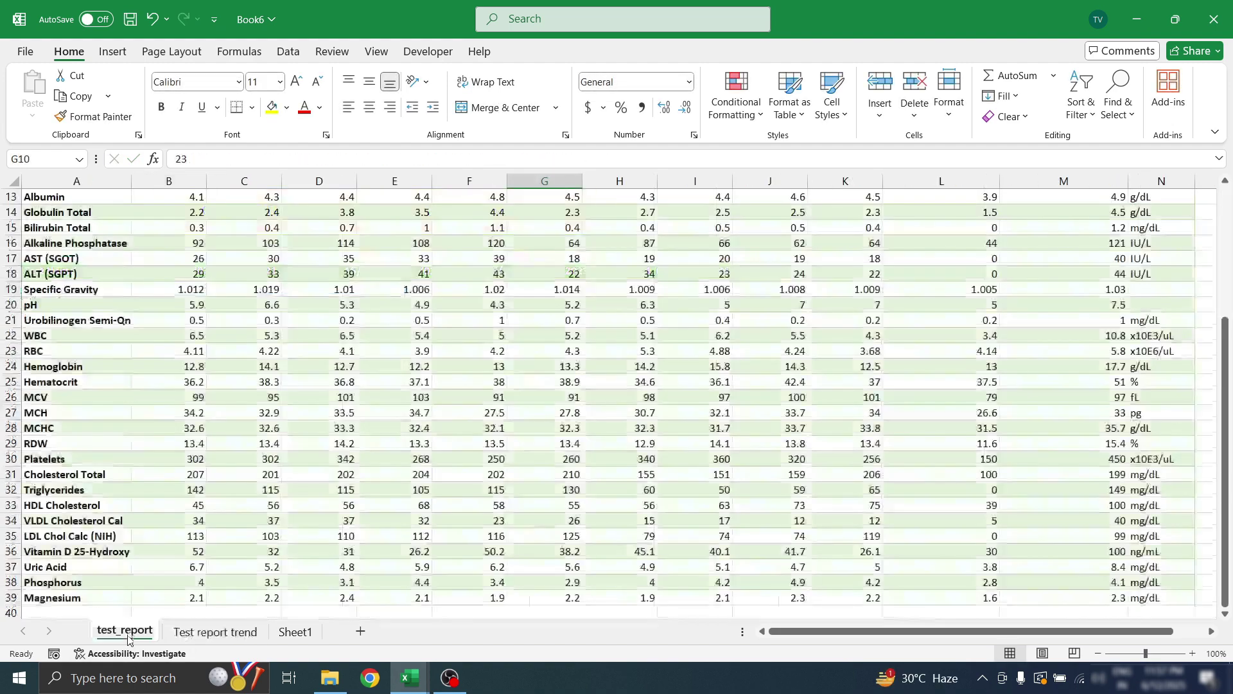
{"action": "left_click", "coordinate": [125, 631]}
{"action": "scroll", "coordinate": [162, 245], "scroll_direction": "up", "scroll_amount": 4}
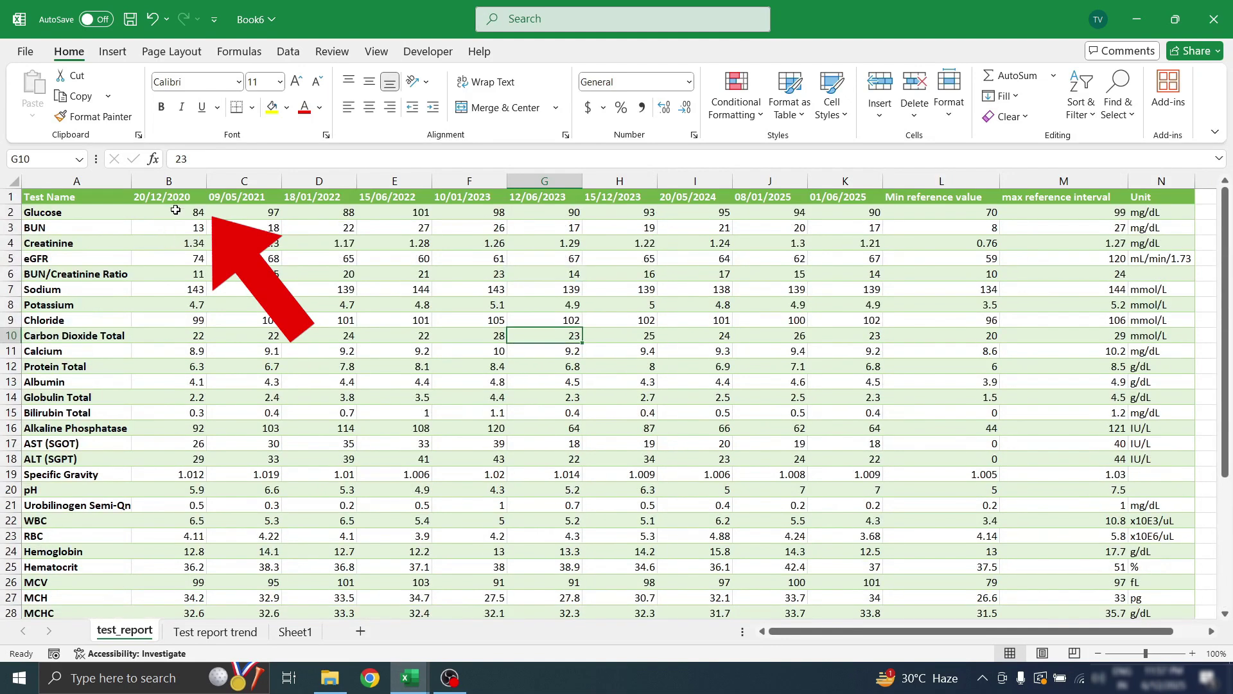
{"action": "left_click", "coordinate": [215, 632]}
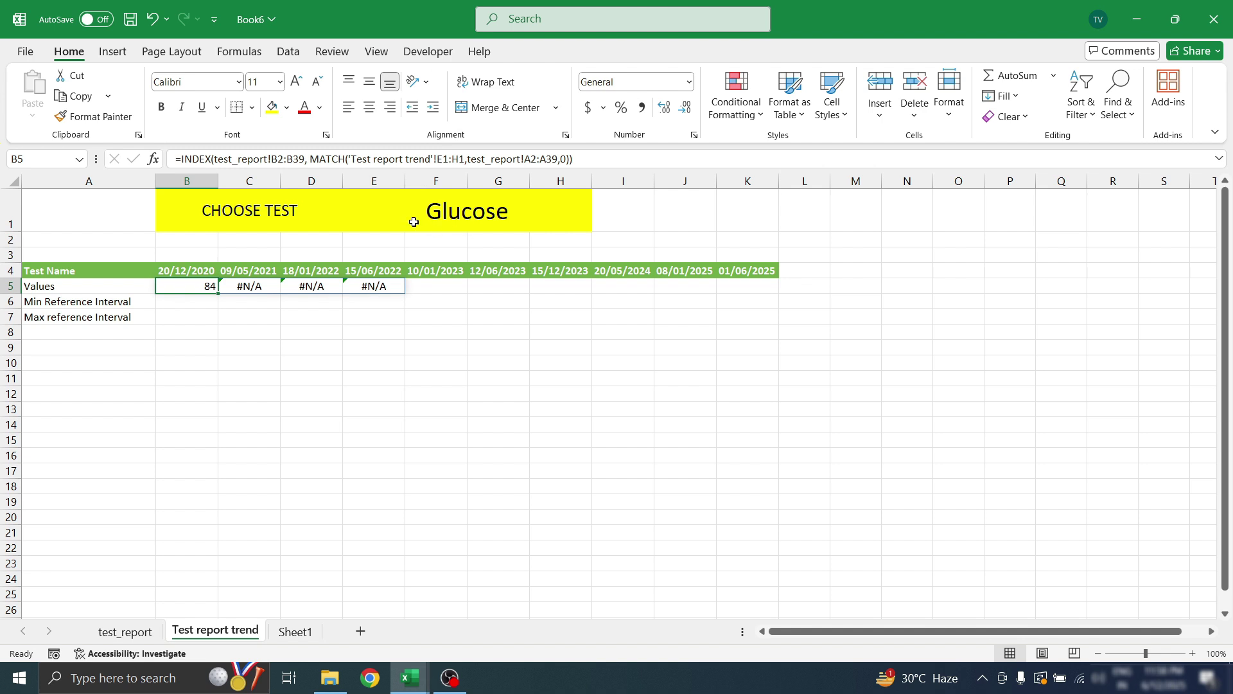
Replace the MATCH lookup value E1:H1 in the B5 formula with the single cell 'Test report trend'!E1 and enter the formula
{"action": "left_click", "coordinate": [380, 210]}
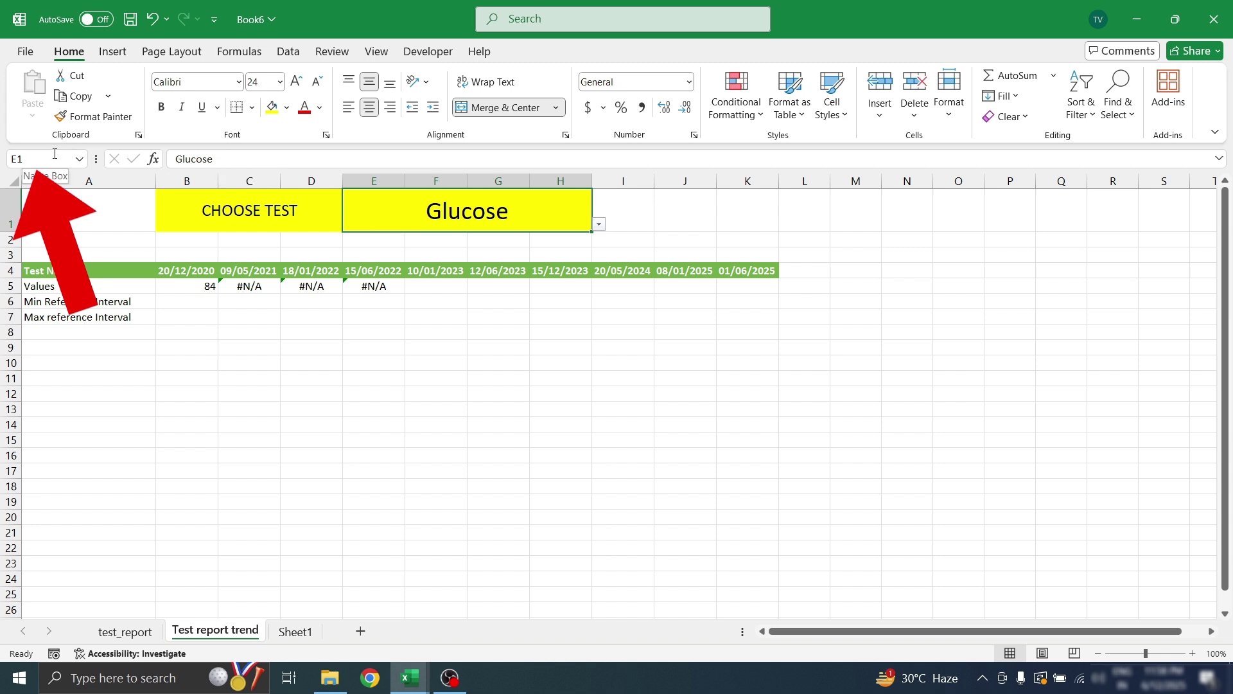
{"action": "left_click", "coordinate": [256, 287]}
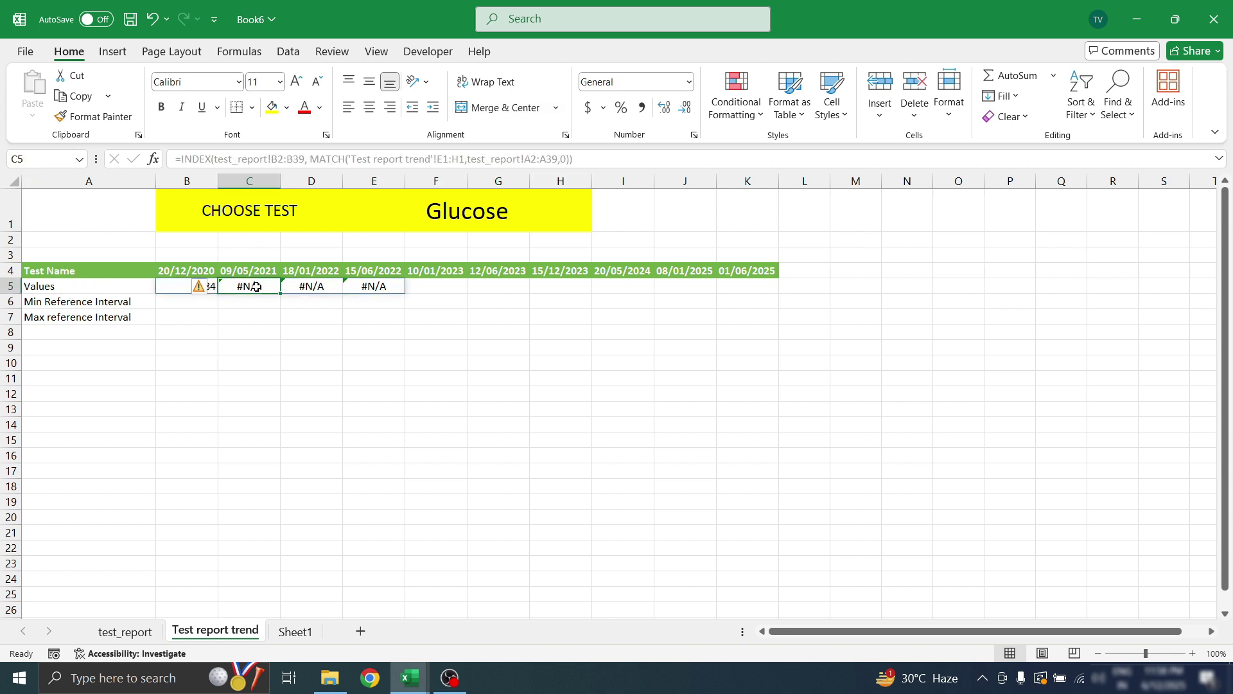
{"action": "left_click", "coordinate": [184, 289]}
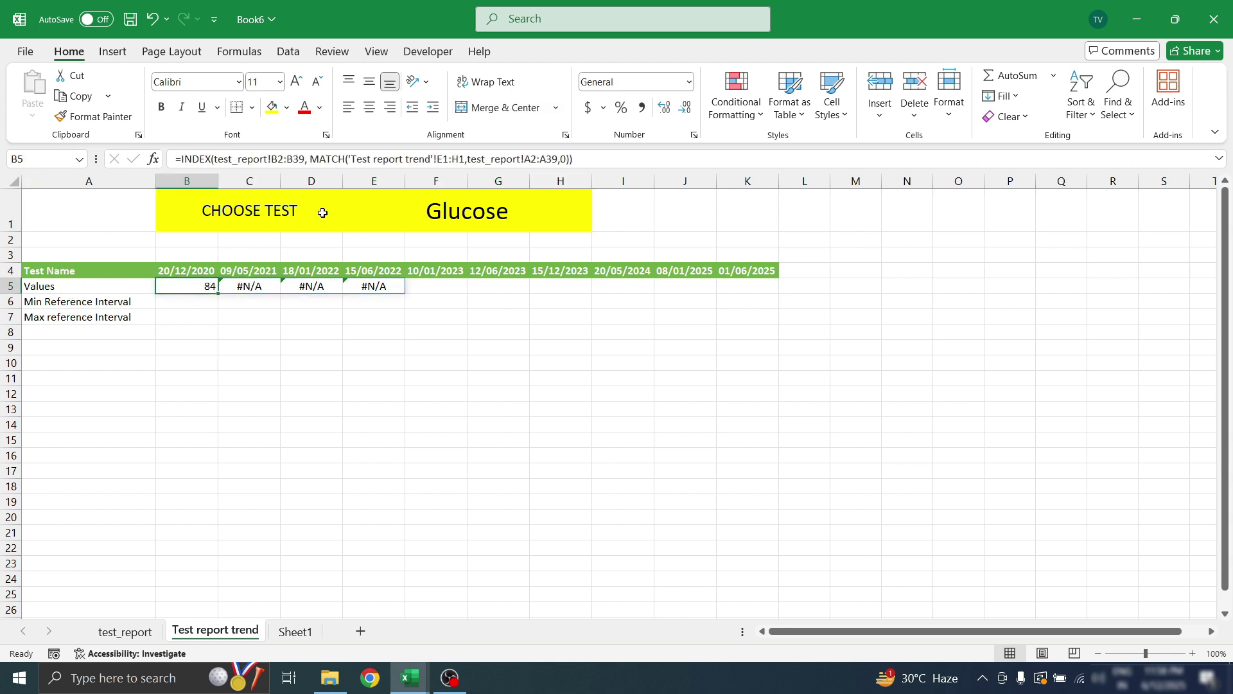
{"action": "left_click", "coordinate": [464, 160]}
{"action": "left_click_drag", "start_coordinate": [464, 160], "coordinate": [438, 159]}
{"action": "key", "text": "BackSpace"}
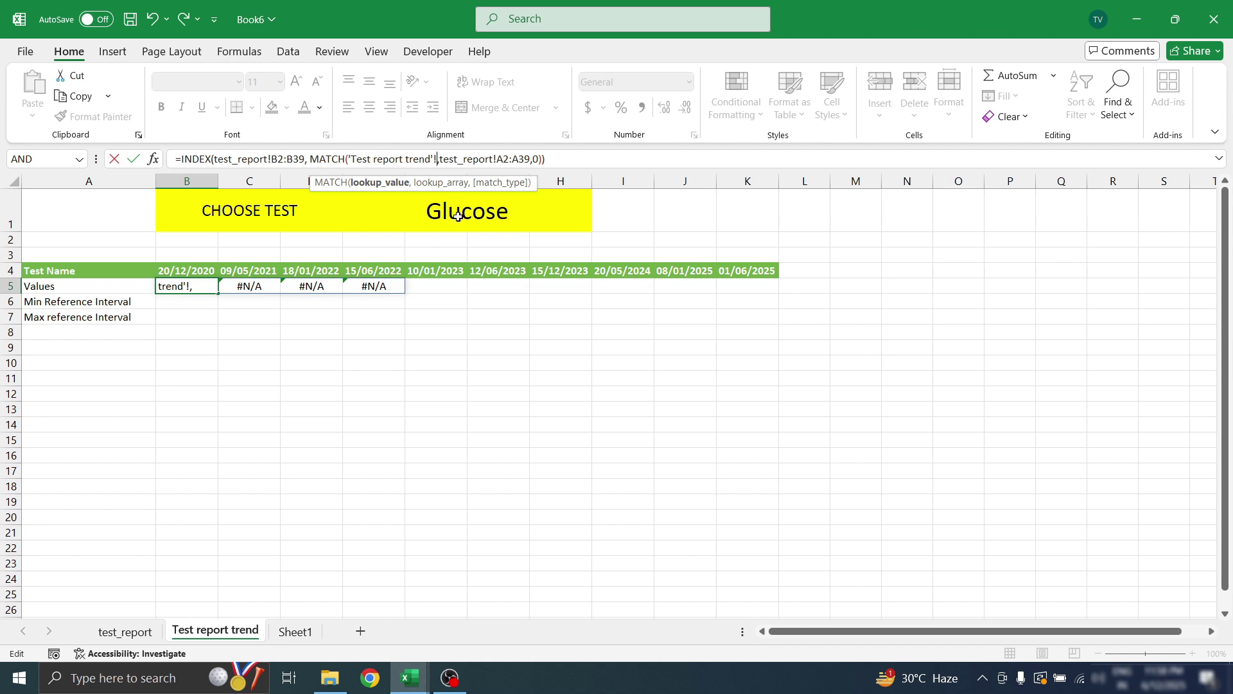
{"action": "left_click", "coordinate": [398, 214]}
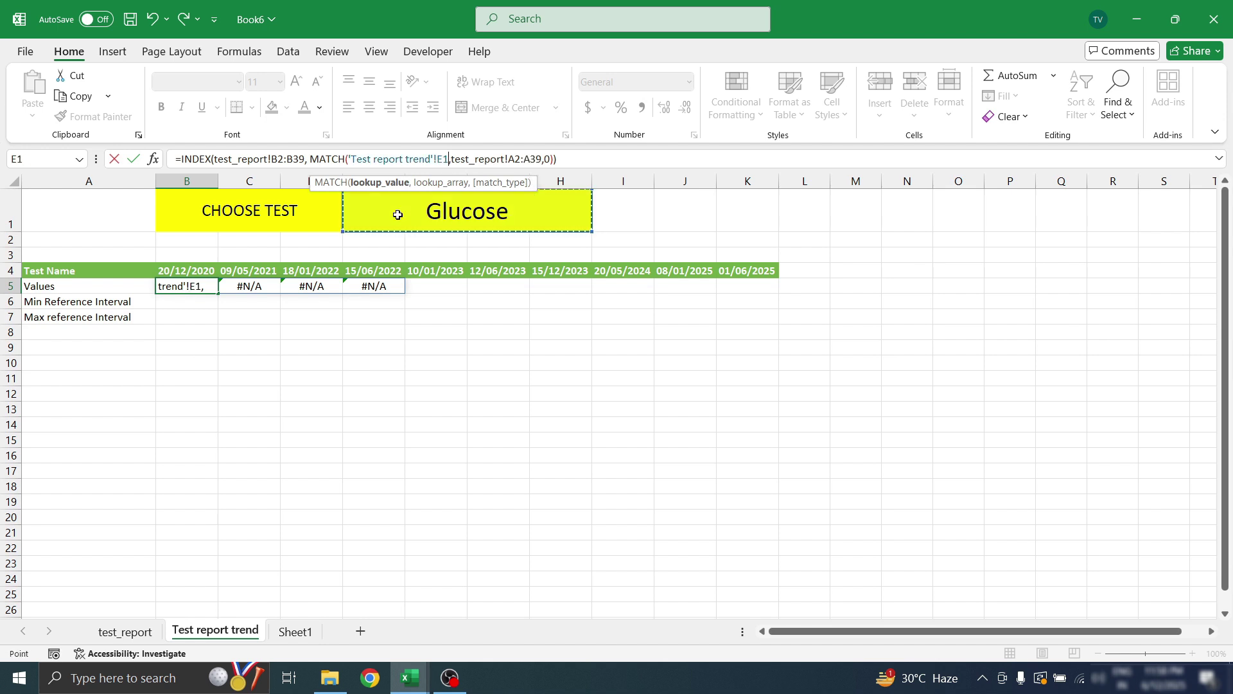
{"action": "left_click", "coordinate": [574, 158]}
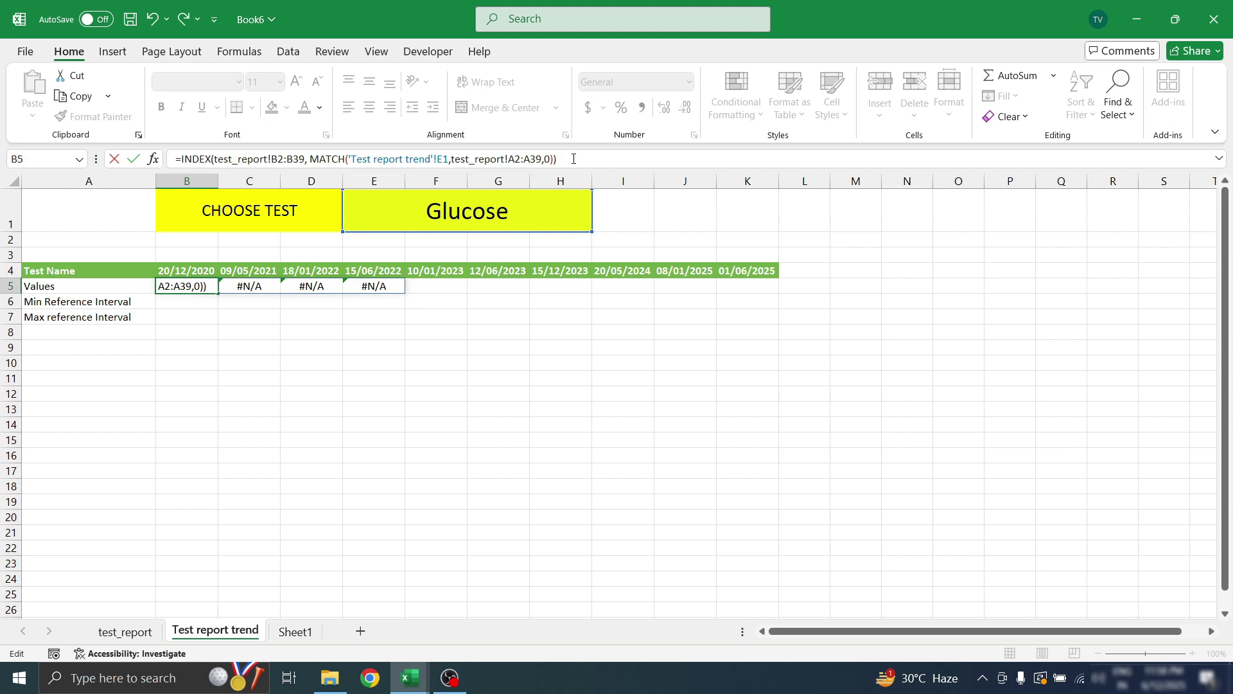
{"action": "key", "text": "Return"}
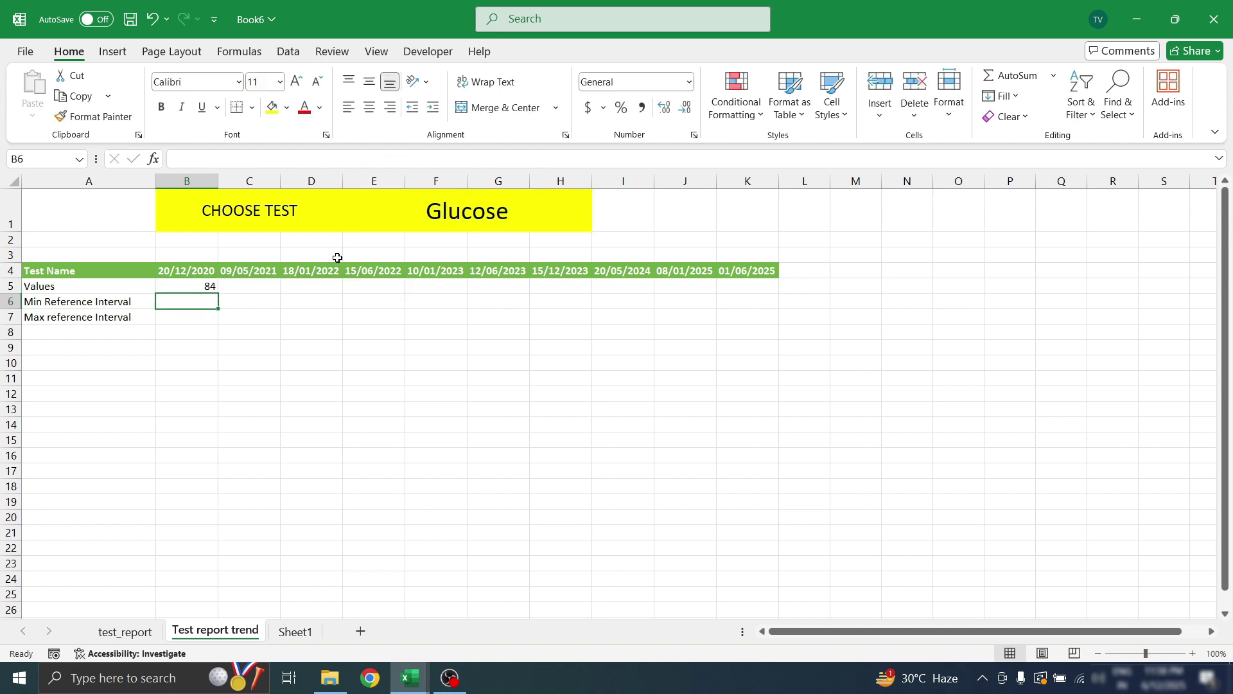
Fill the B5 formula across to K5 and inspect how the lookup value reference shifts in the copied formulas
{"action": "left_click", "coordinate": [176, 288]}
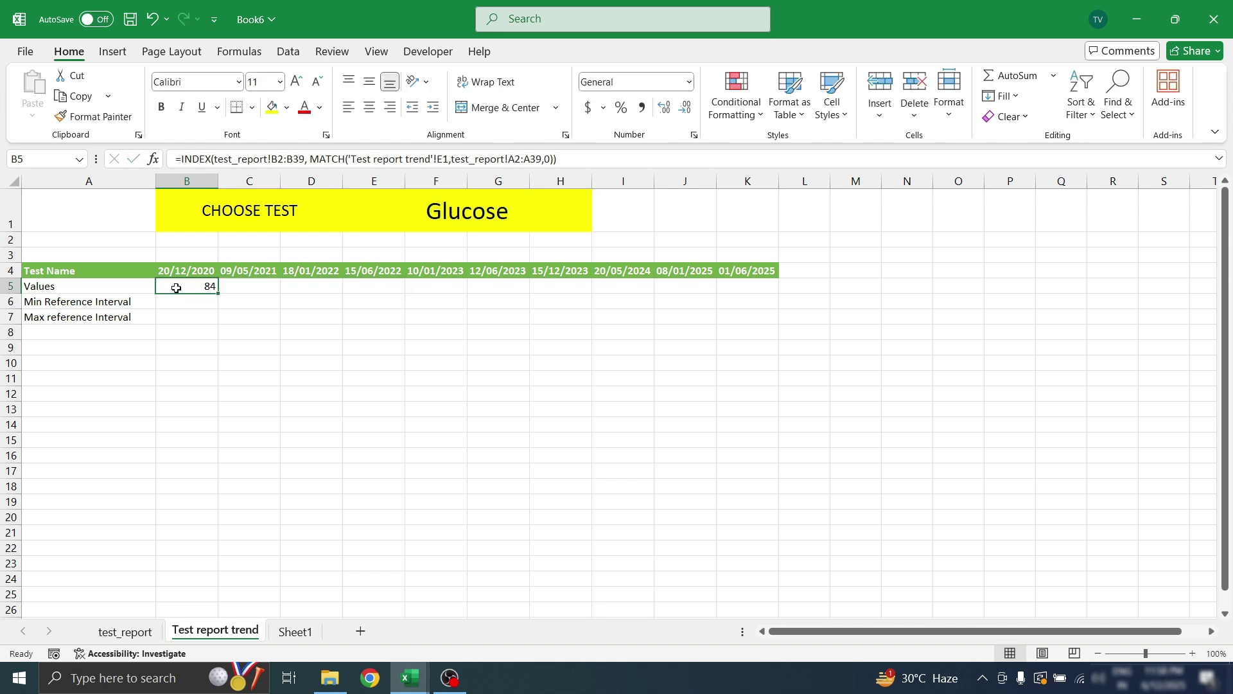
{"action": "left_click_drag", "start_coordinate": [219, 293], "coordinate": [761, 290]}
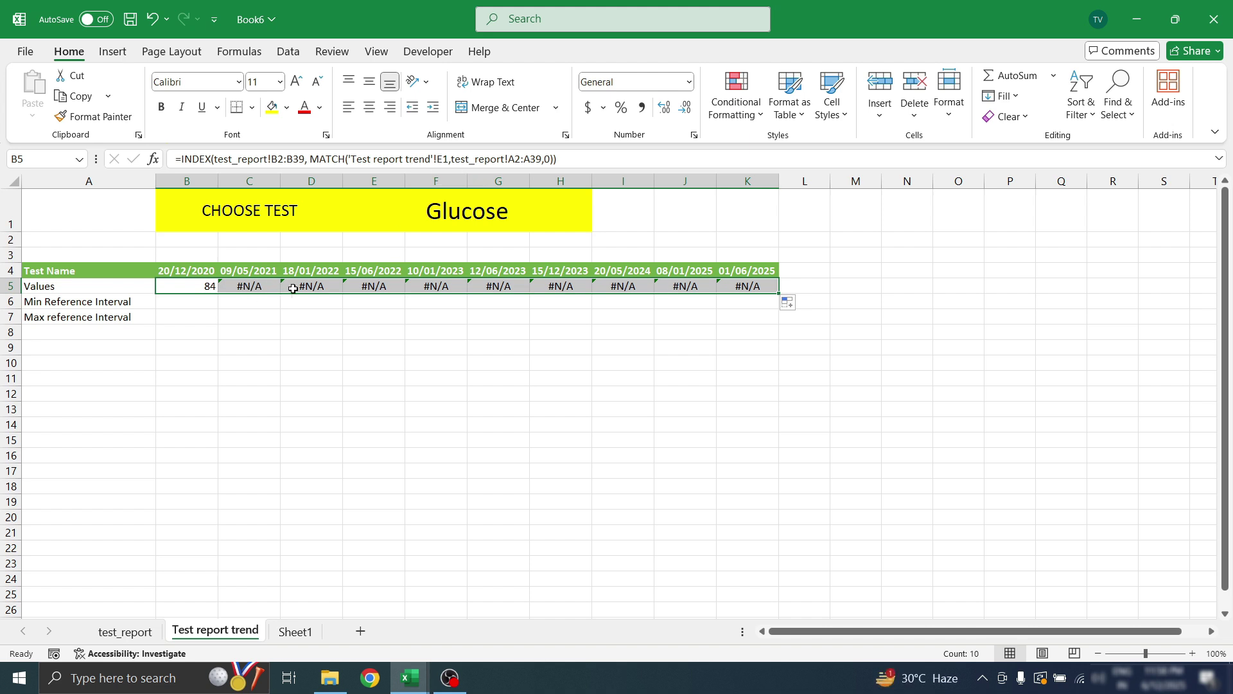
{"action": "left_click", "coordinate": [323, 288]}
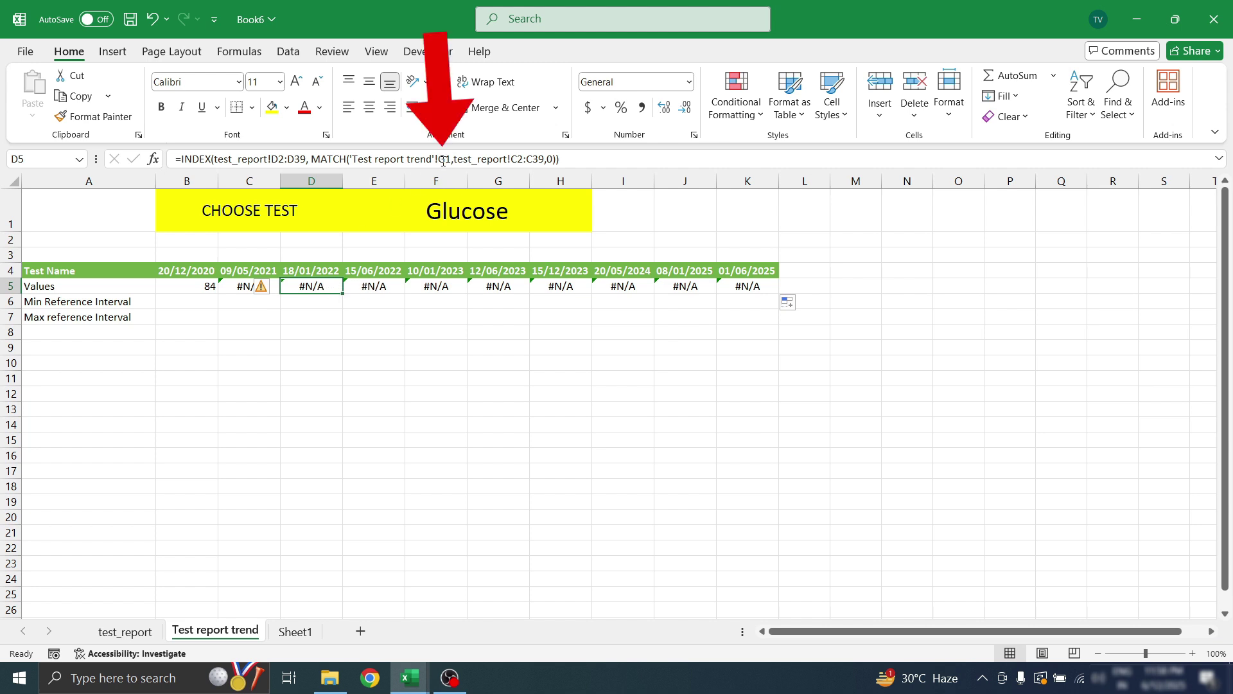
{"action": "left_click", "coordinate": [497, 288]}
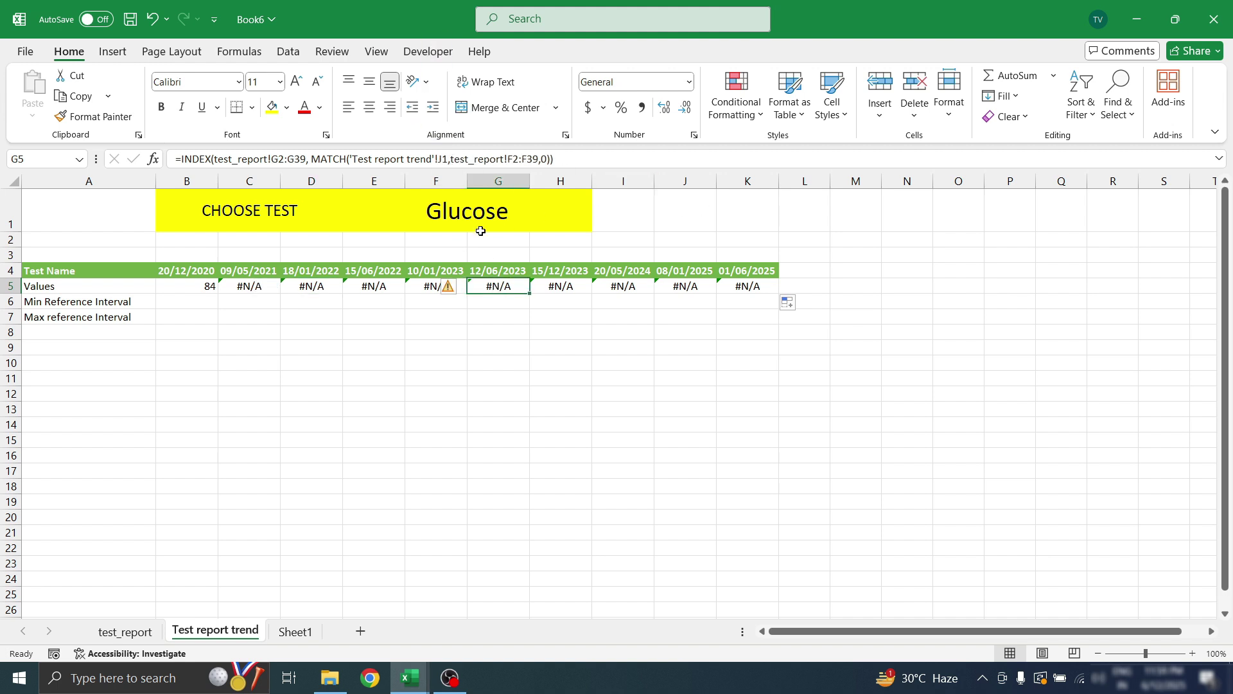
{"action": "left_click", "coordinate": [385, 208]}
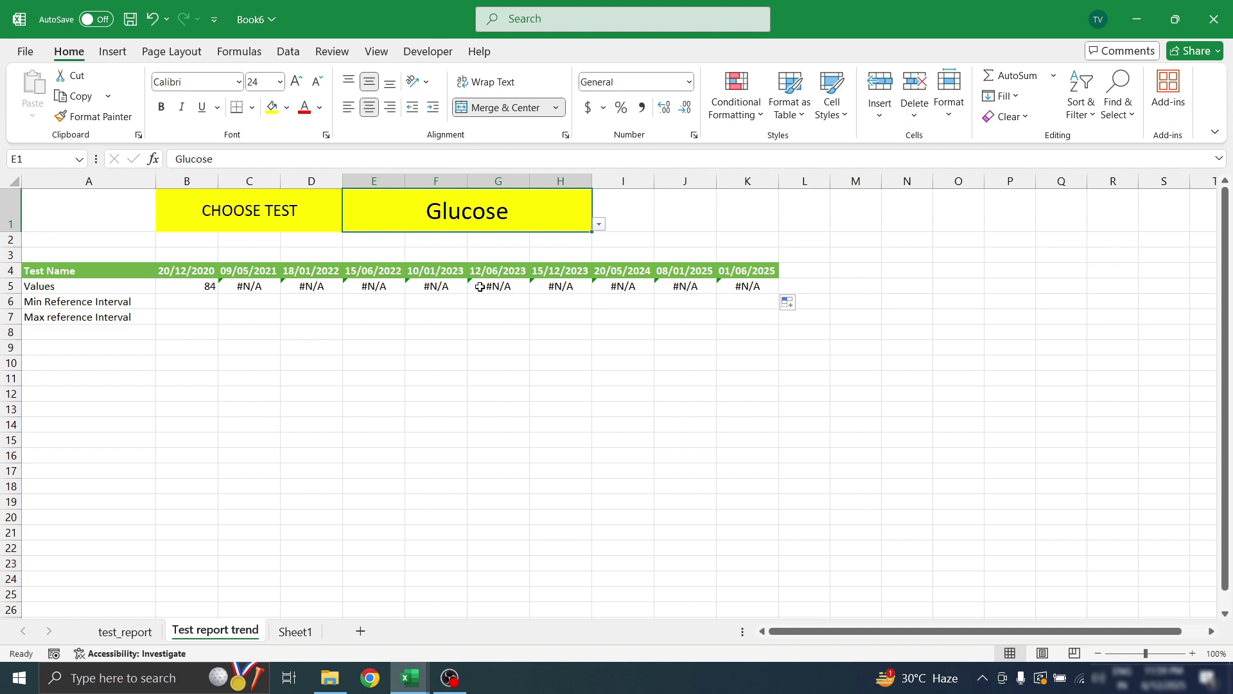
Make the MATCH lookup value in the B5 formula absolute as 'Test report trend'!$E$1 and enter the formula
{"action": "left_click", "coordinate": [202, 286]}
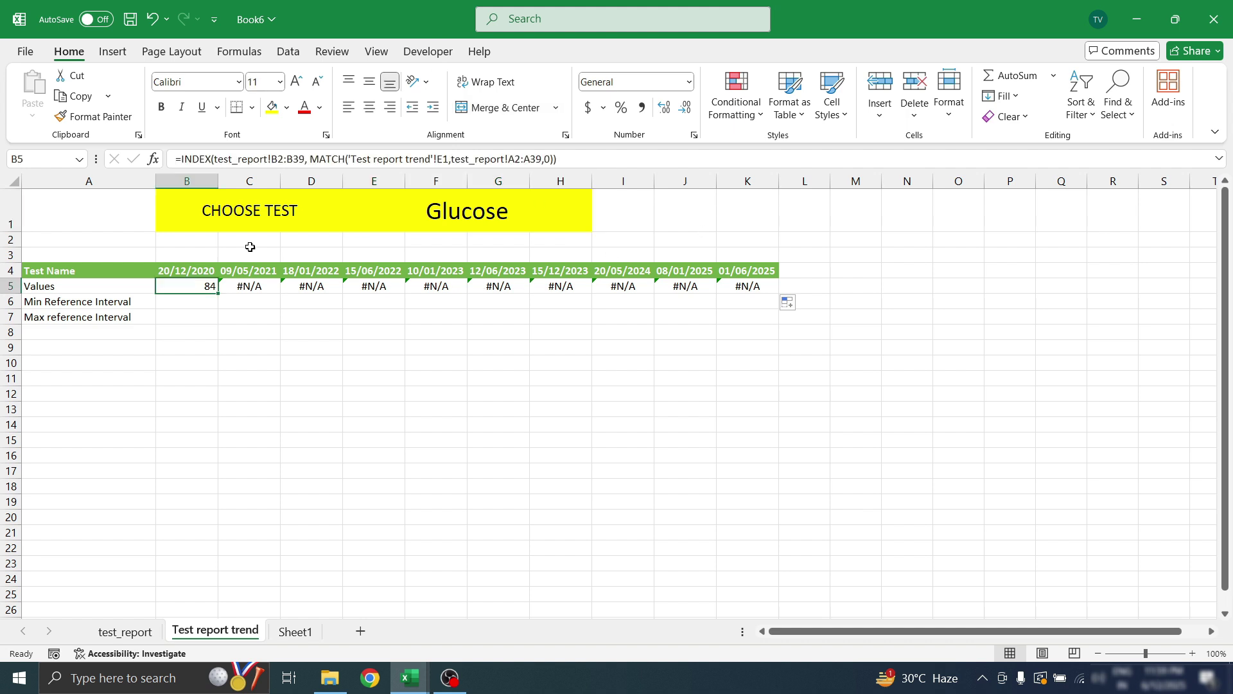
{"action": "left_click", "coordinate": [439, 159]}
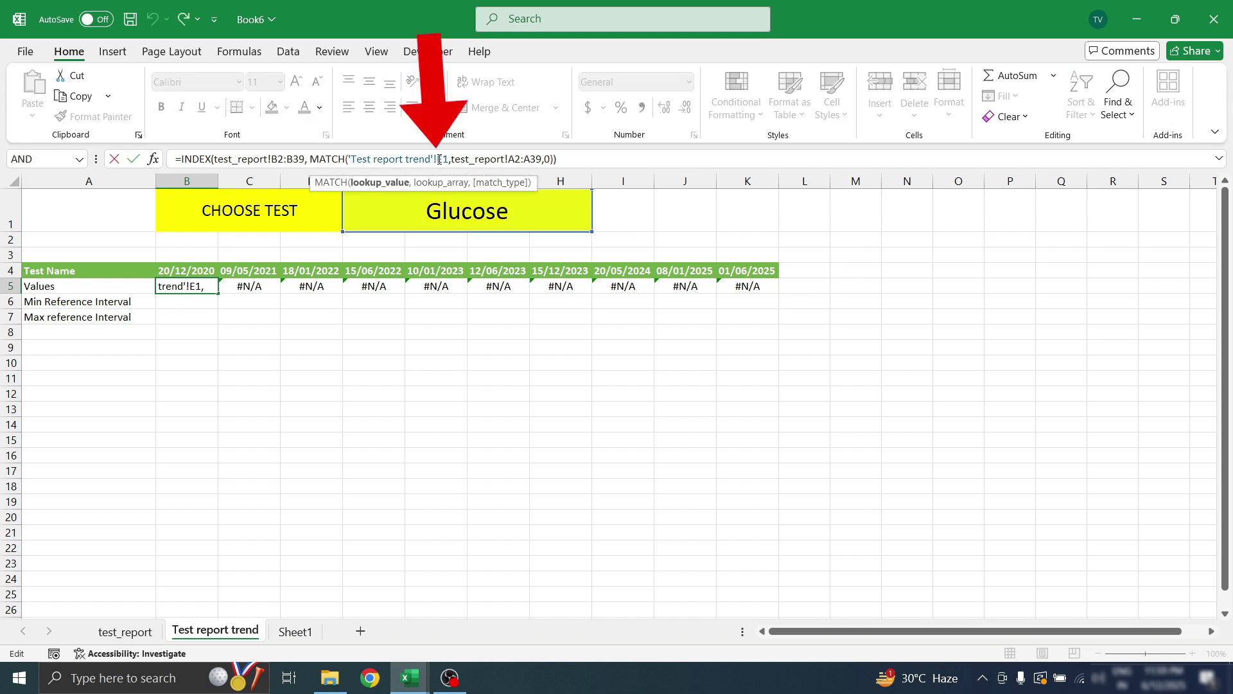
{"action": "type", "text": "$E"}
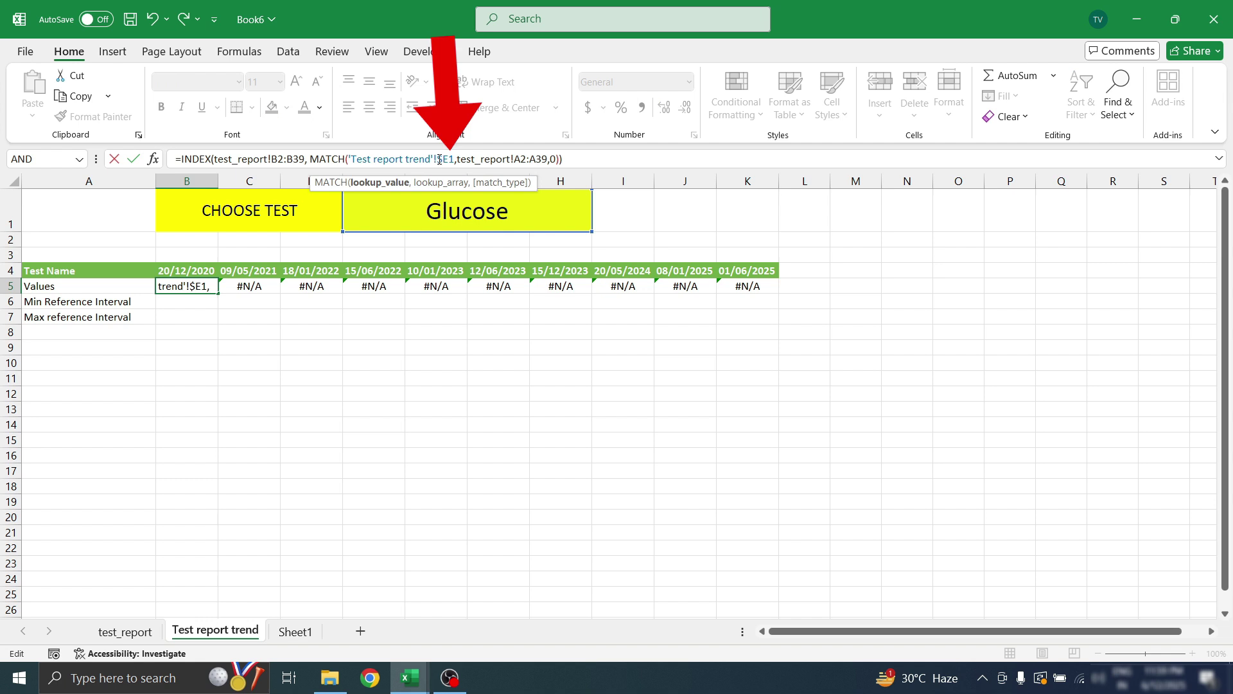
{"action": "type", "text": "$"}
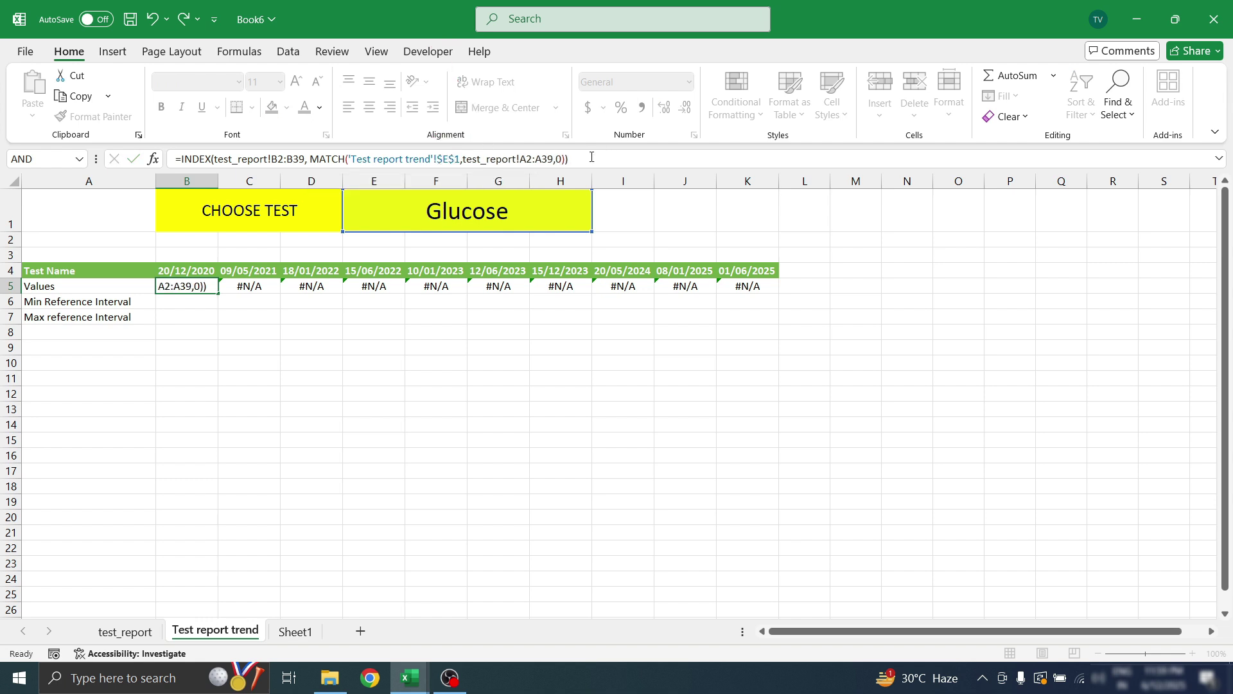
{"action": "key", "text": "Return"}
Refill C5:K5 from B5 with the anchored lookup value and inspect the lookup array references in the E5 and H5 copies
{"action": "left_click", "coordinate": [186, 287]}
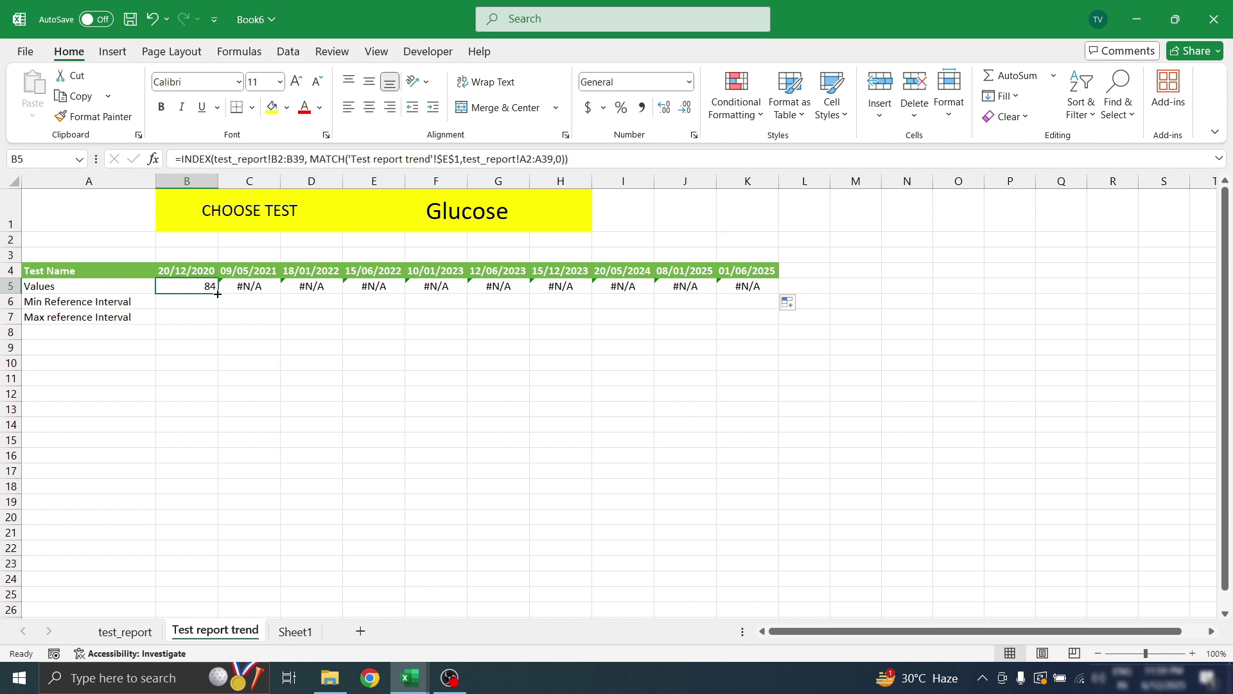
{"action": "left_click_drag", "start_coordinate": [220, 293], "coordinate": [748, 292]}
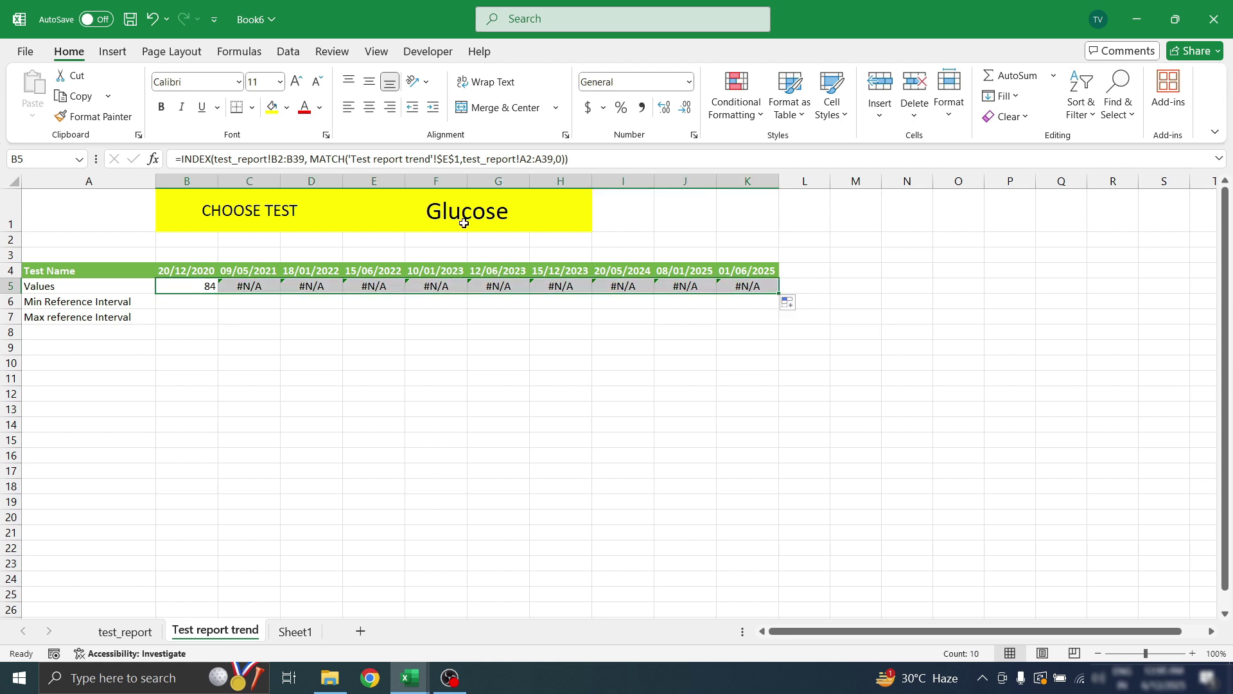
{"action": "left_click", "coordinate": [367, 287]}
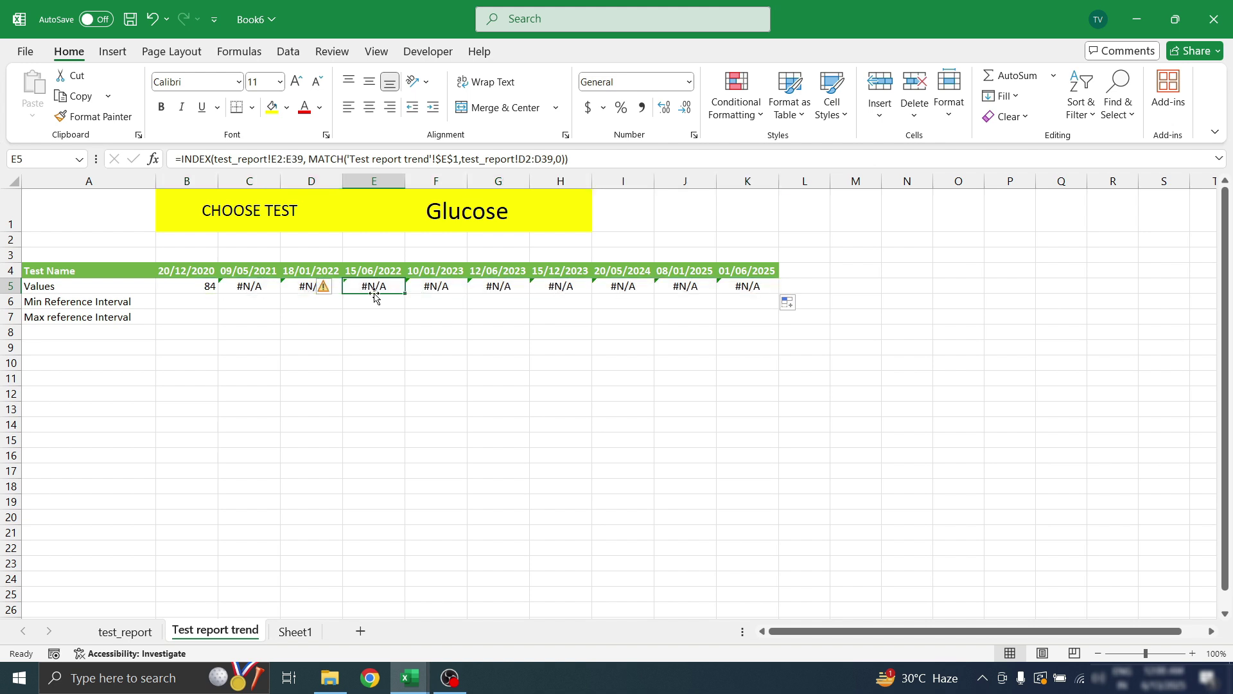
{"action": "left_click", "coordinate": [525, 159]}
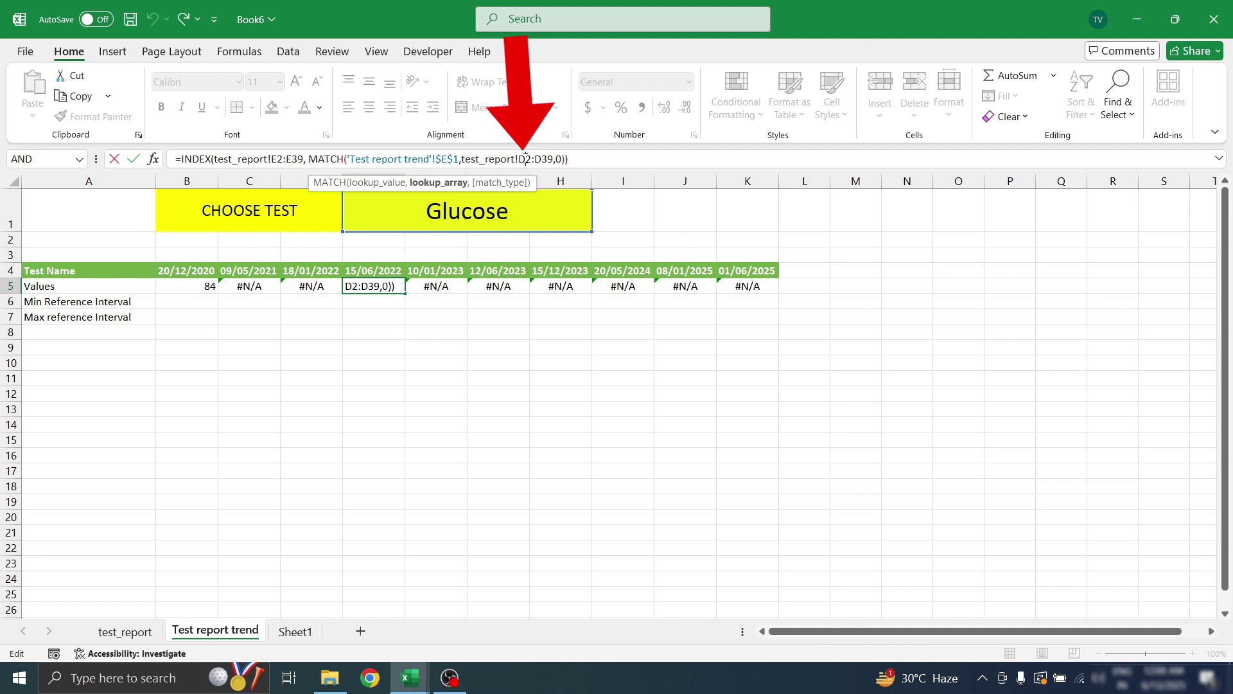
{"action": "left_click", "coordinate": [561, 290]}
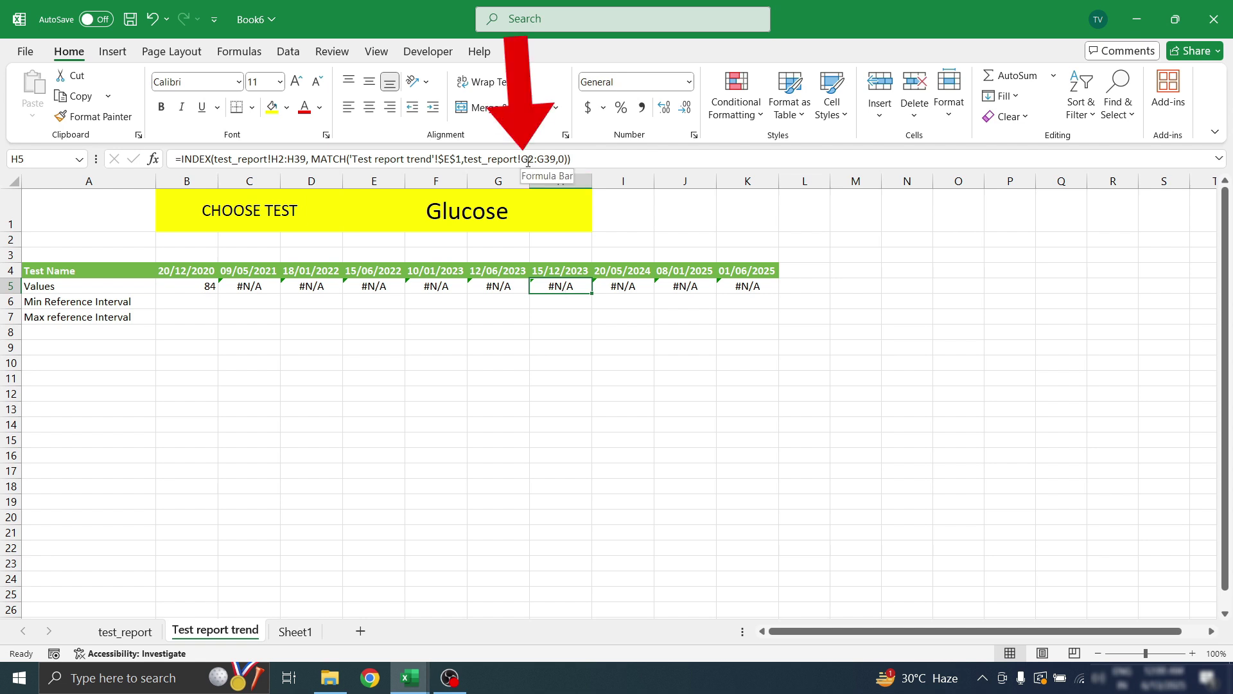
Make the MATCH lookup array in the B5 formula absolute as test_report!$A$2:$A$39 and enter the formula
{"action": "left_click", "coordinate": [203, 286]}
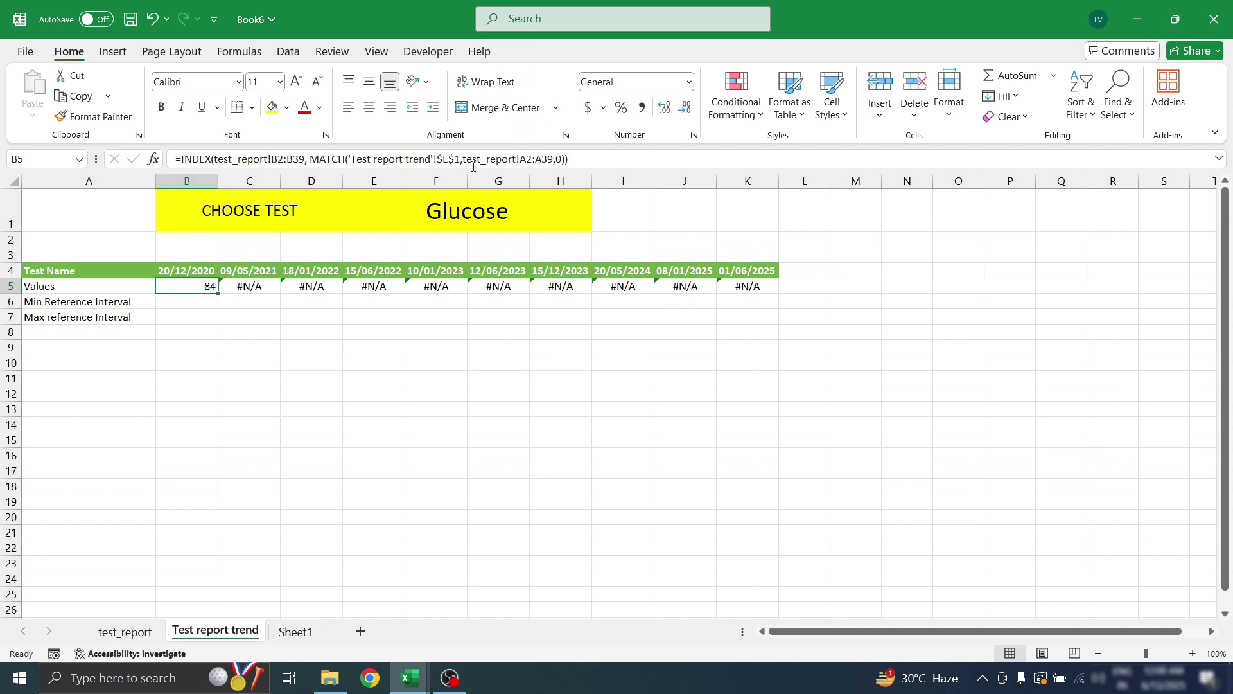
{"action": "left_click", "coordinate": [500, 161]}
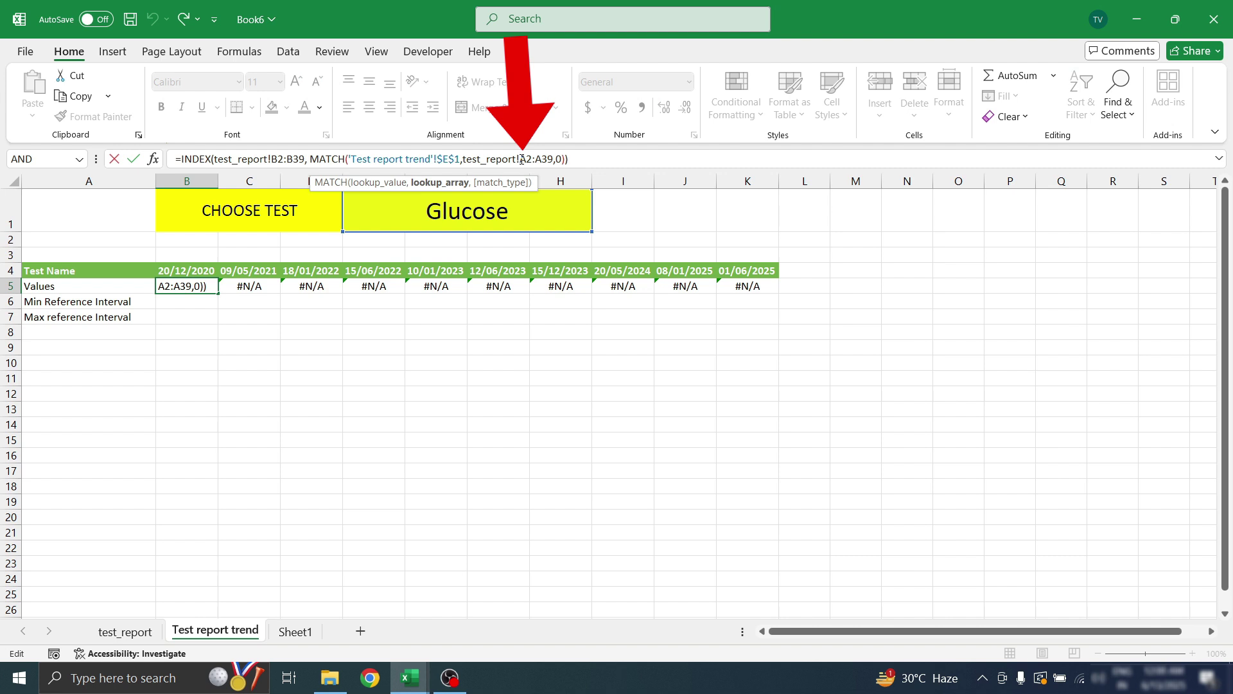
{"action": "type", "text": "$E"}
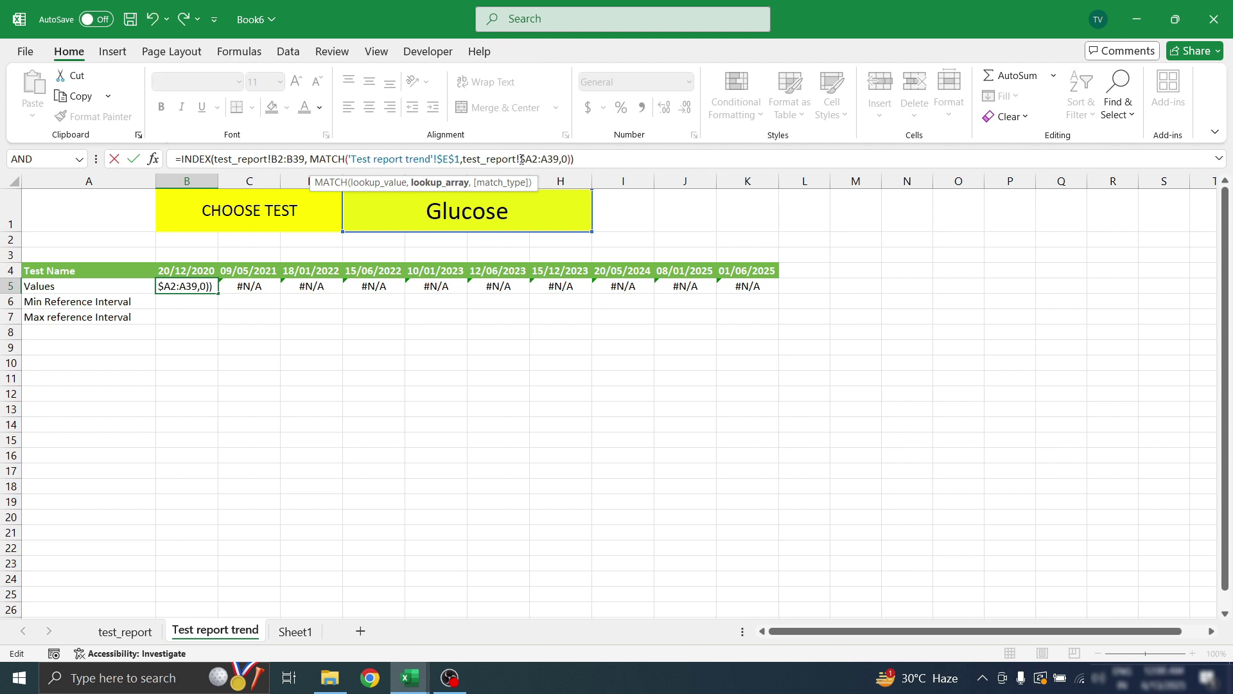
{"action": "type", "text": "$"}
{"action": "key", "text": "Right"}
{"action": "key", "text": "Right"}
{"action": "type", "text": "$E$"}
{"action": "key", "text": "Return"}
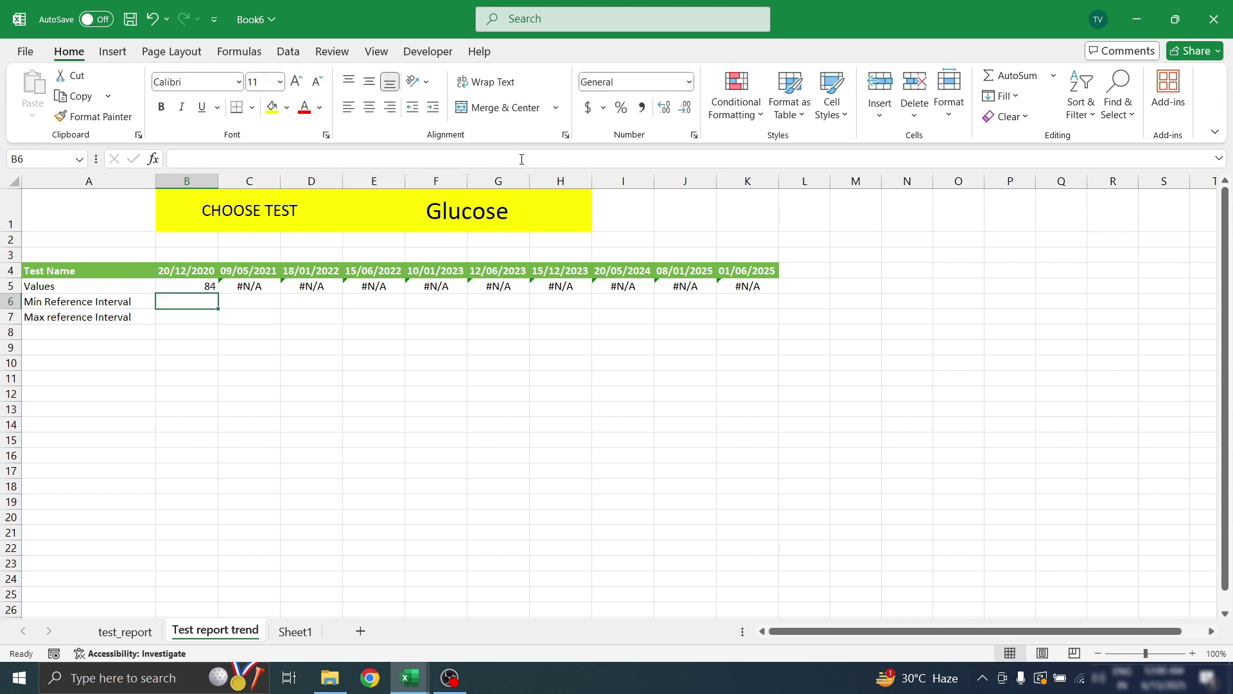
Fill the fully anchored MATCH formula from B5 across to K5 and check the INDEX arrays of several copied cells
{"action": "left_click", "coordinate": [180, 285]}
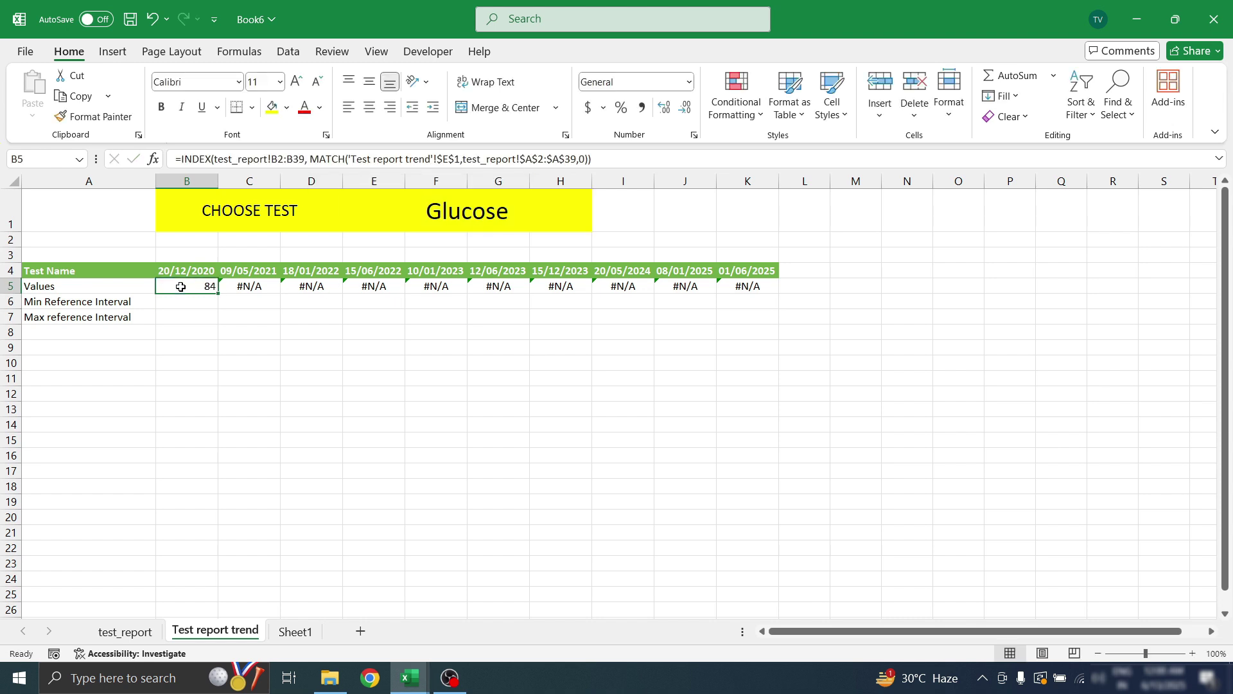
{"action": "left_click_drag", "start_coordinate": [217, 294], "coordinate": [758, 294]}
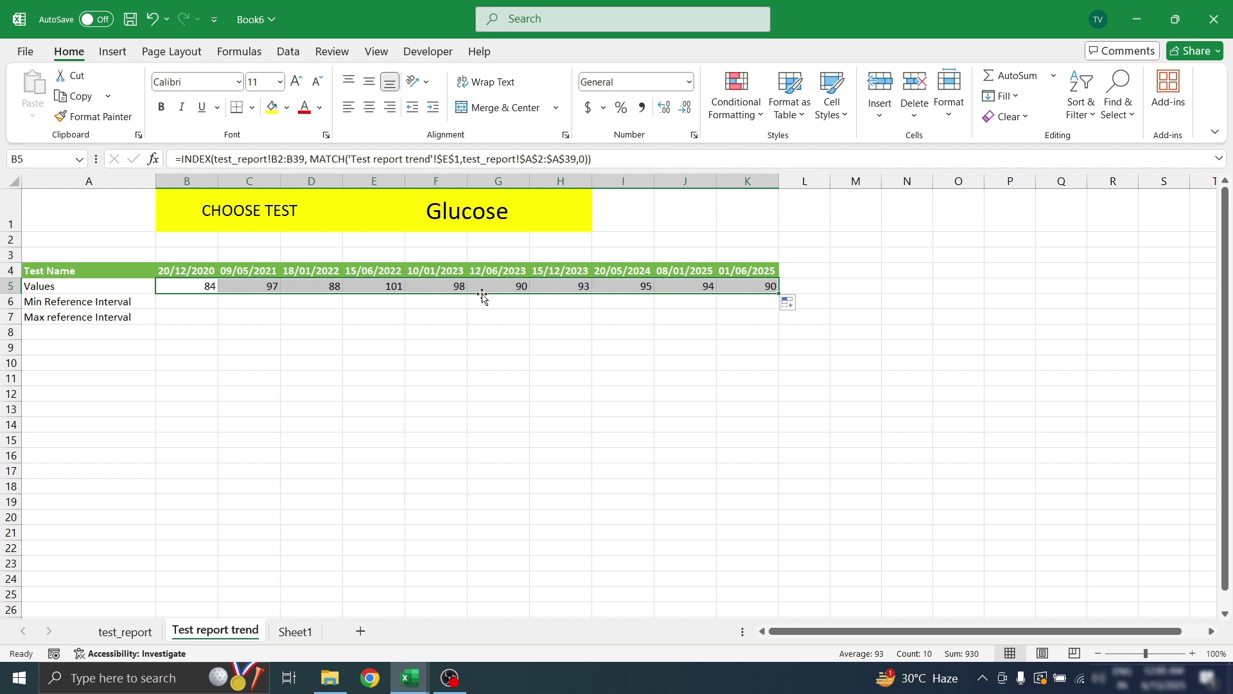
{"action": "left_click", "coordinate": [382, 286]}
{"action": "left_click", "coordinate": [254, 291]}
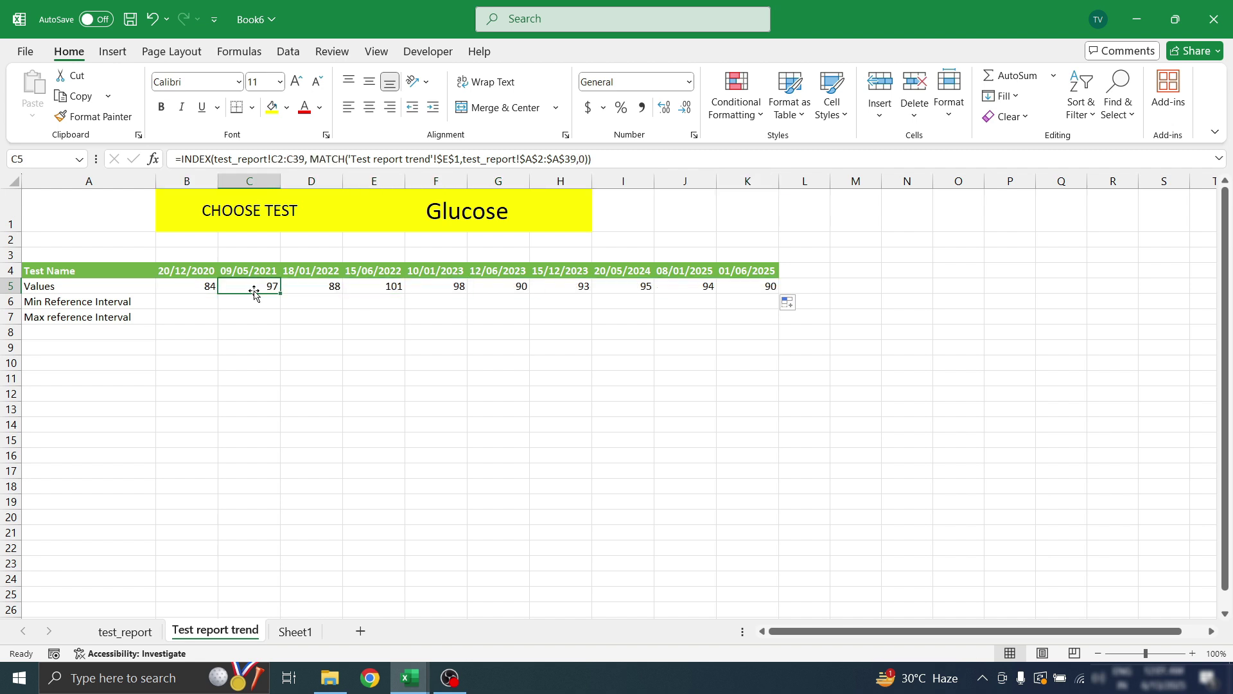
{"action": "left_click", "coordinate": [452, 290]}
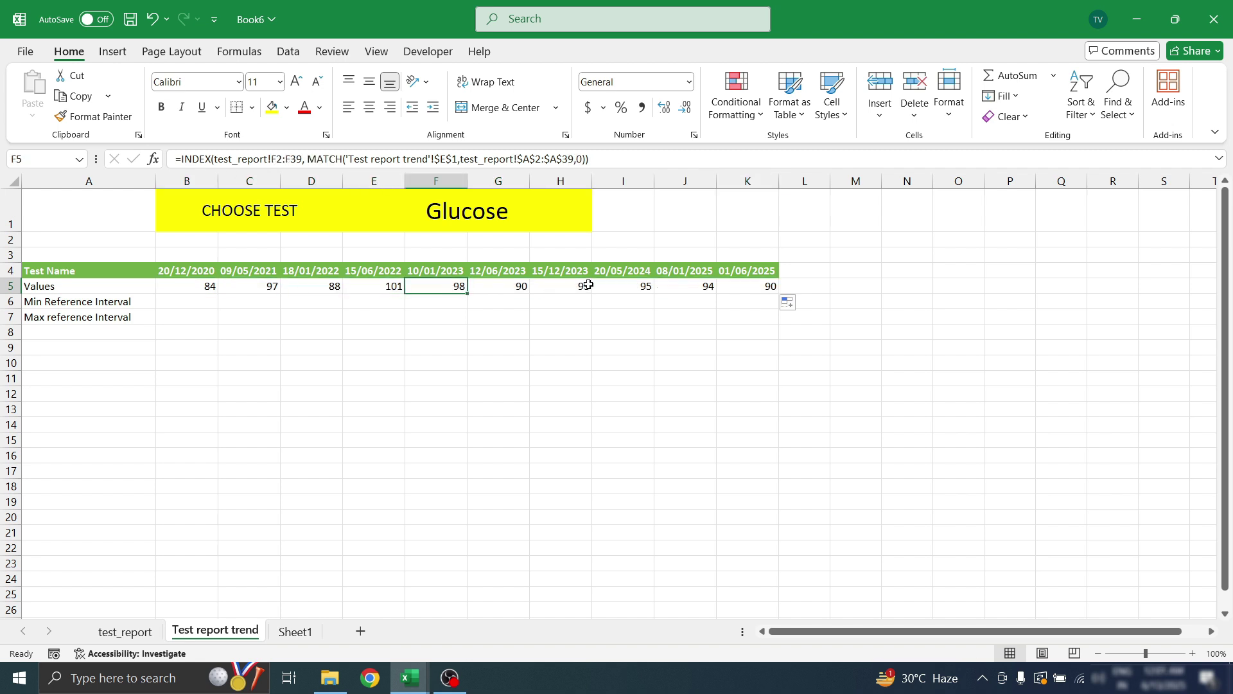
{"action": "left_click", "coordinate": [563, 287]}
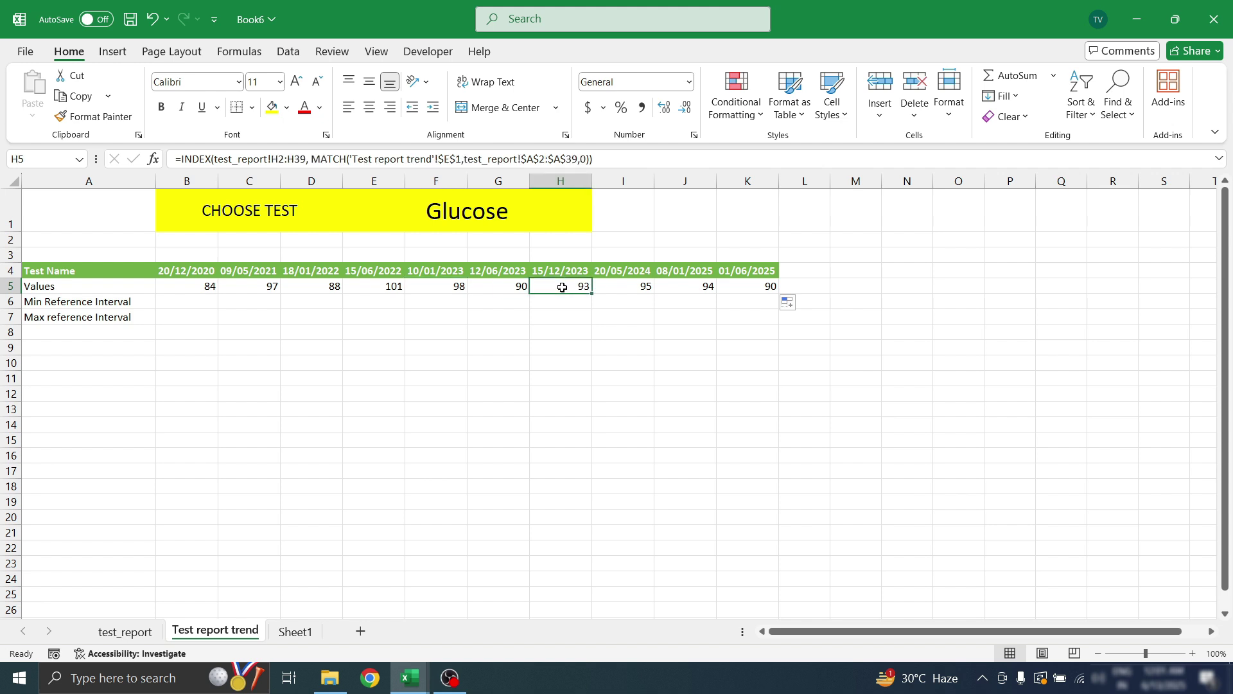
Anchor the columns of the INDEX array in the B5 formula as test_report!$B2:$B39 and enter the formula
{"action": "left_click", "coordinate": [187, 287]}
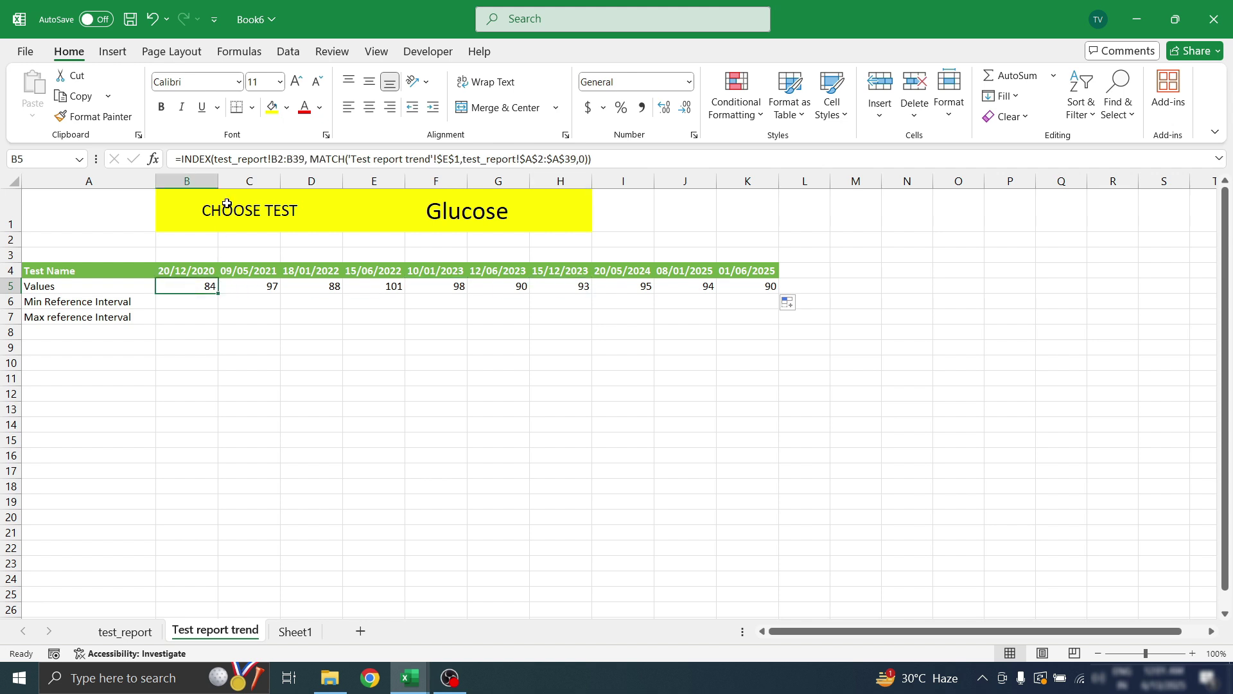
{"action": "left_click", "coordinate": [365, 288]}
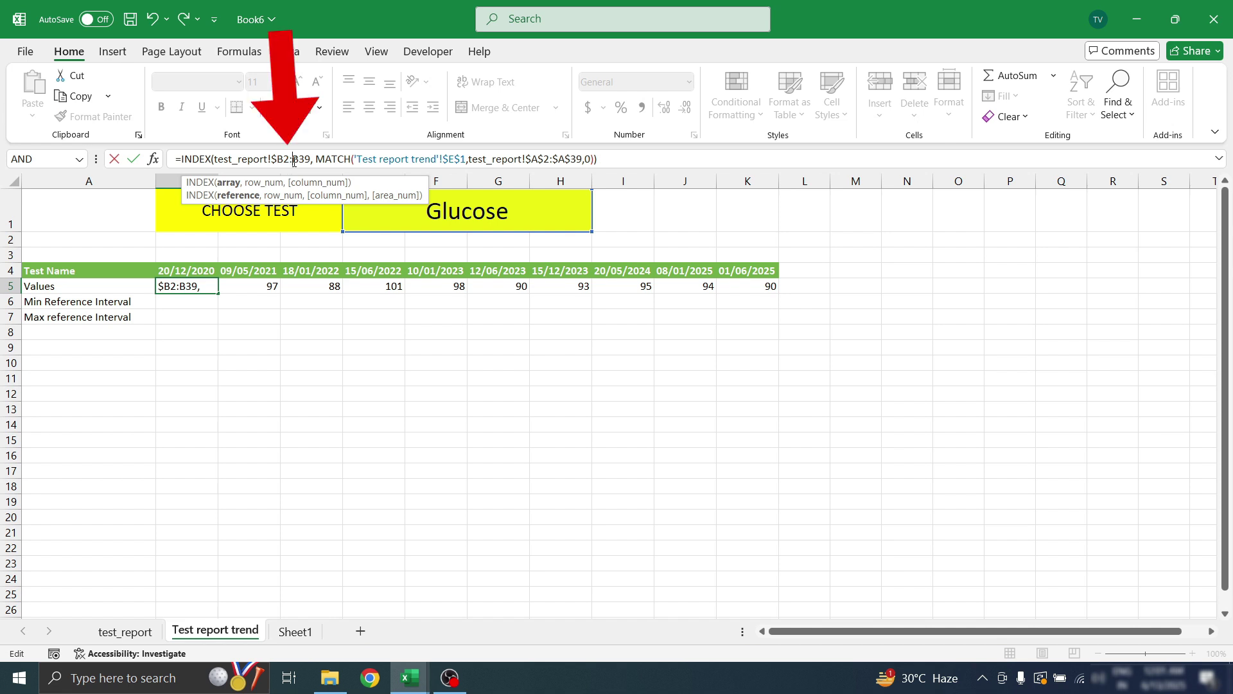
{"action": "left_click", "coordinate": [295, 160]}
{"action": "type", "text": "$"}
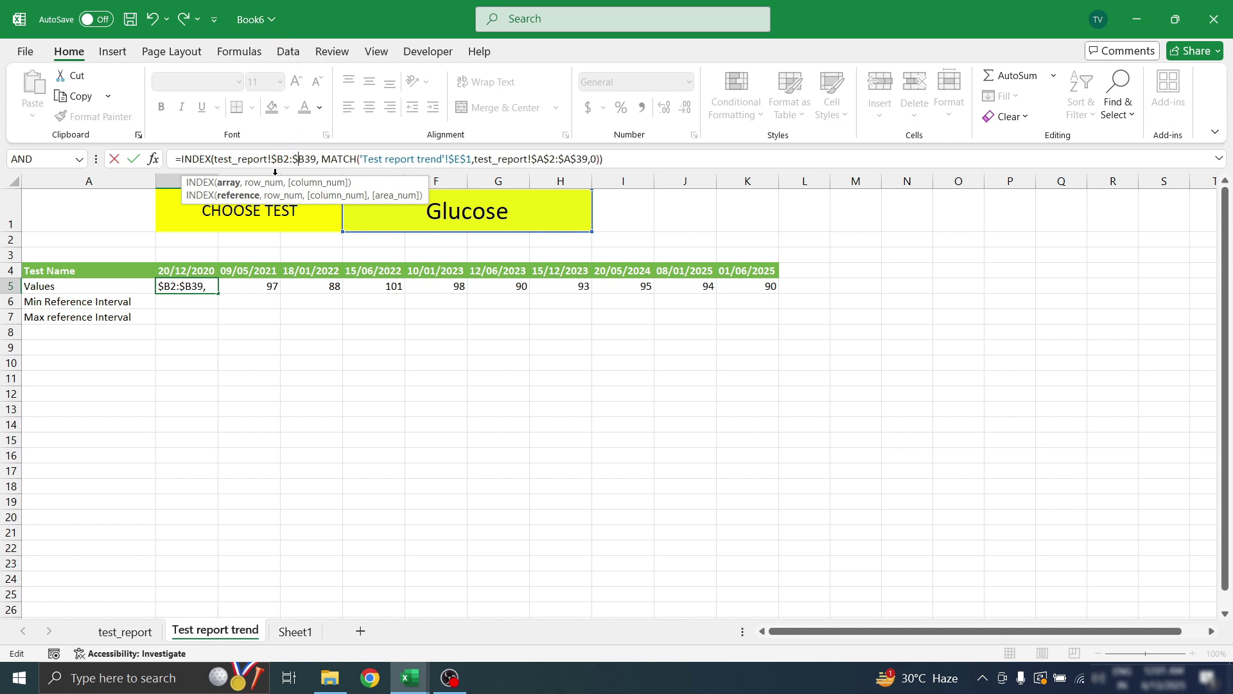
{"action": "key", "text": "Return"}
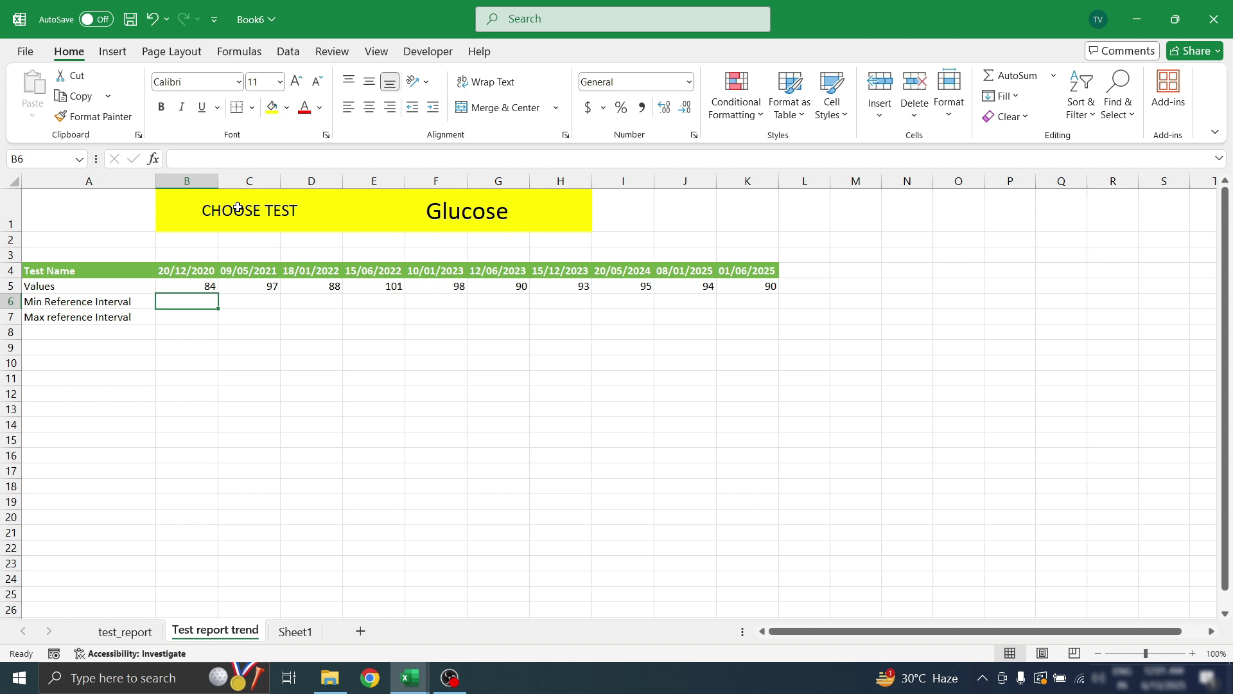
{"action": "left_click", "coordinate": [185, 284]}
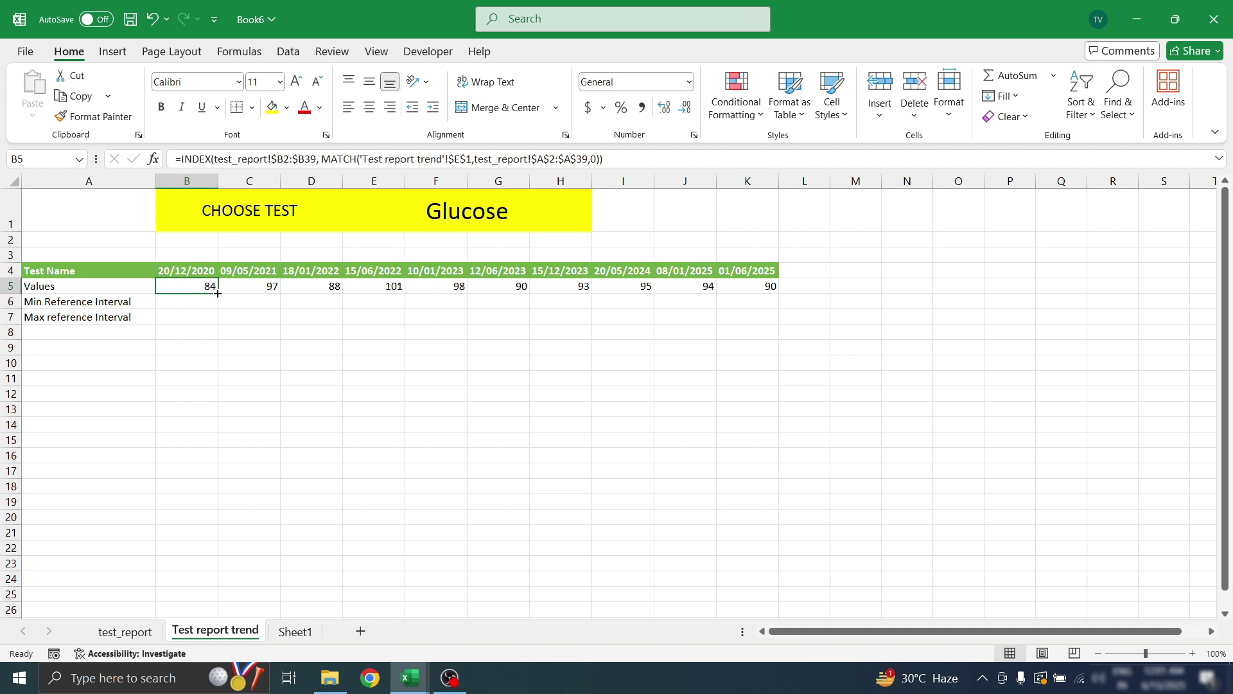
Fill the column-anchored formula from B5 across to K5 and check the INDEX array in the H5 and C5 copies
{"action": "left_click_drag", "start_coordinate": [214, 294], "coordinate": [777, 280]}
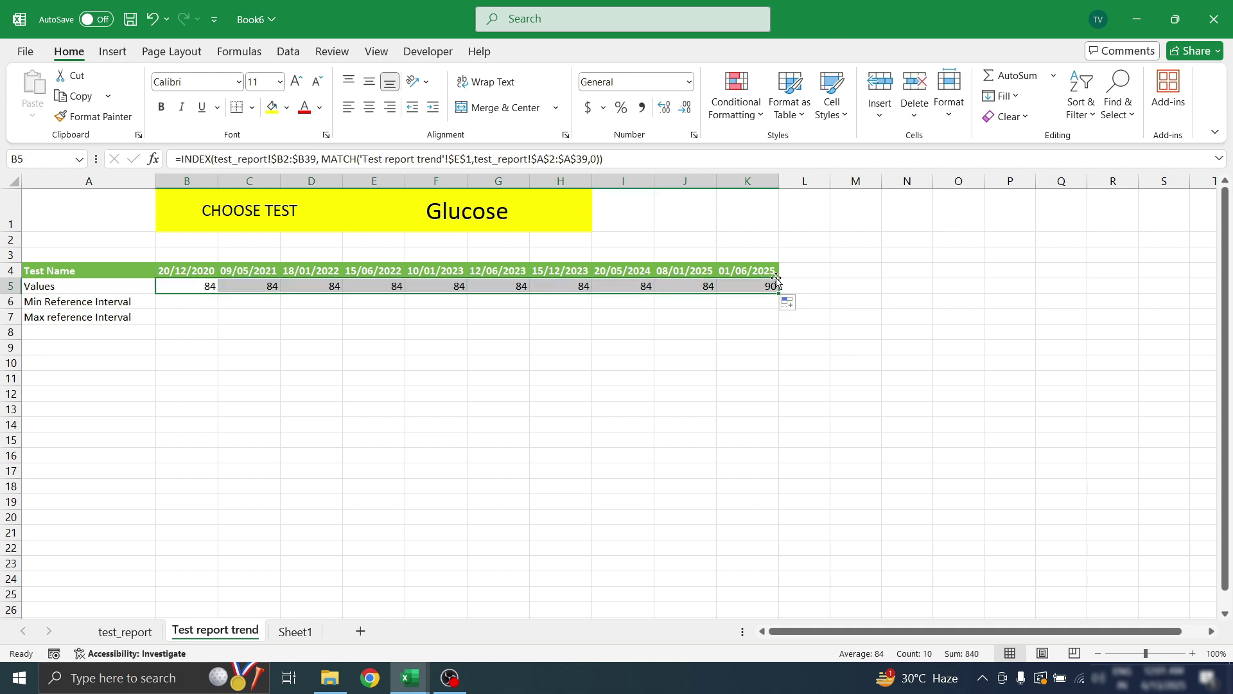
{"action": "left_click", "coordinate": [556, 286]}
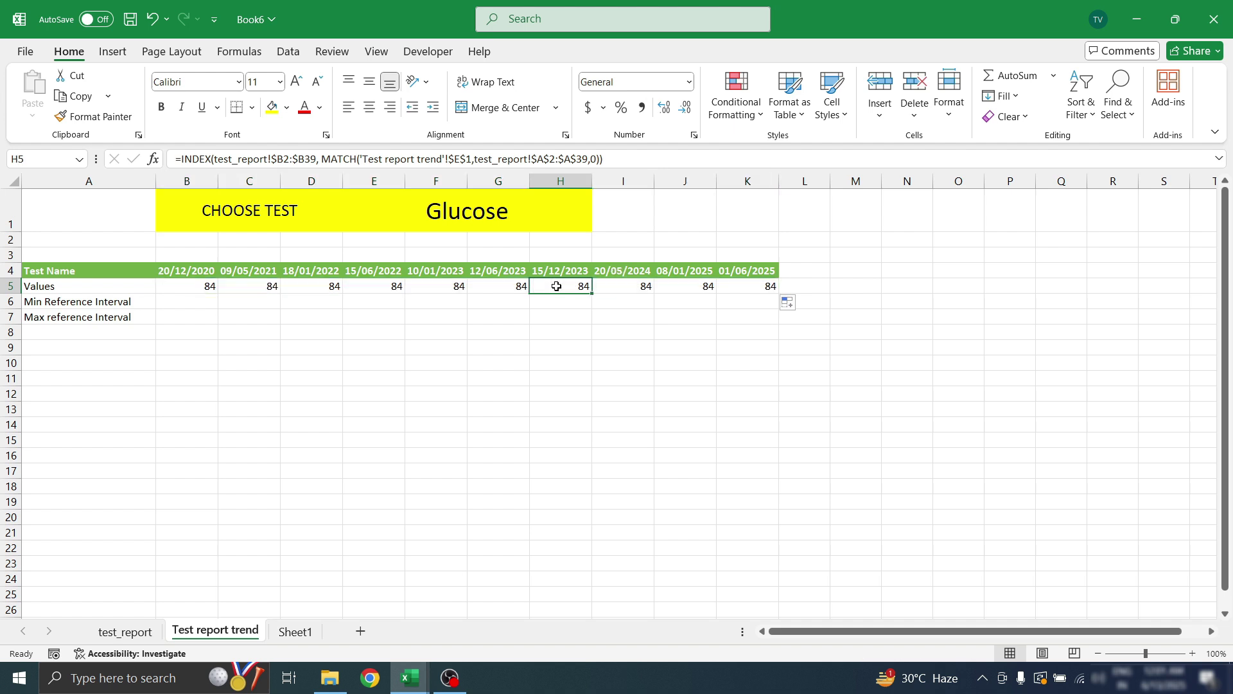
{"action": "left_click", "coordinate": [269, 287]}
{"action": "left_click", "coordinate": [212, 285]}
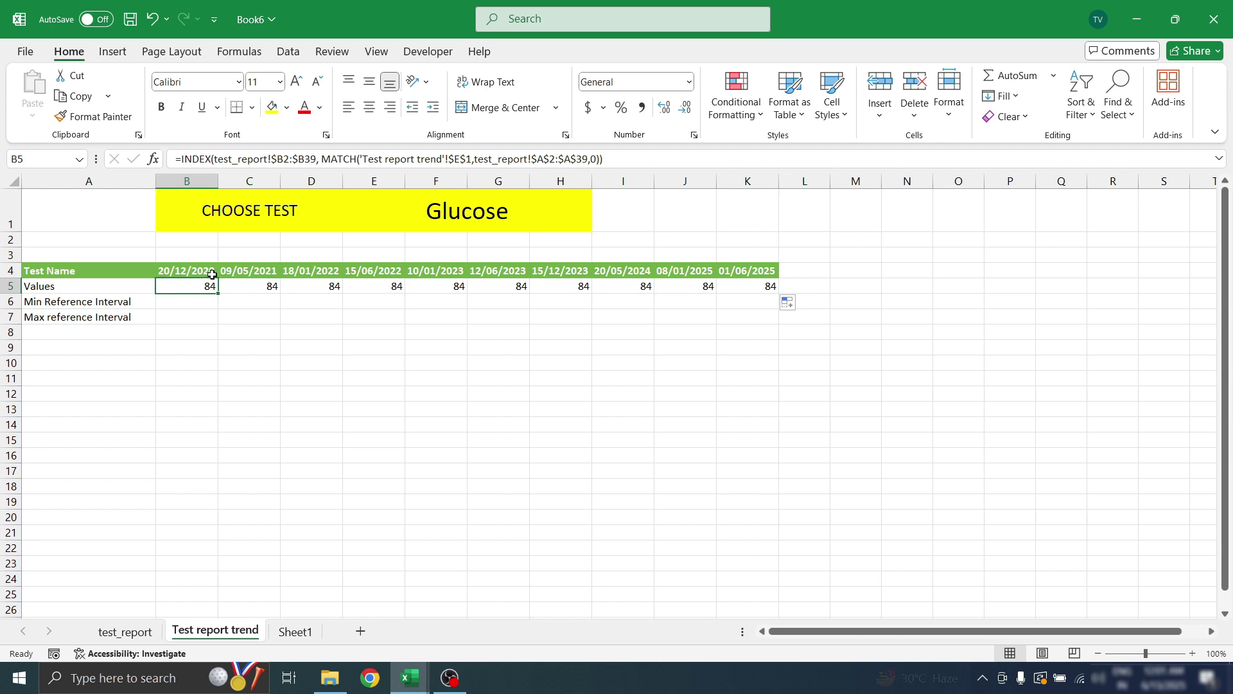
Anchor only the rows of the INDEX array in the B5 formula as test_report!B$2:B$39 and enter the formula
{"action": "left_click", "coordinate": [277, 159]}
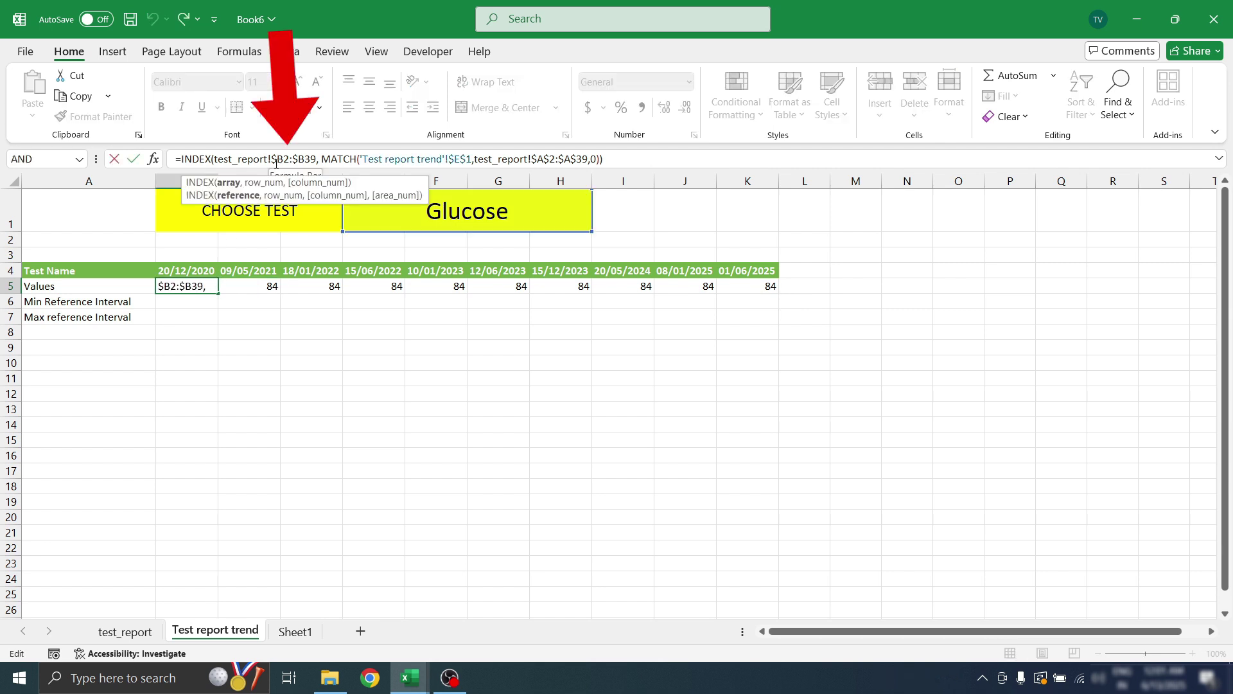
{"action": "key", "text": "BackSpace"}
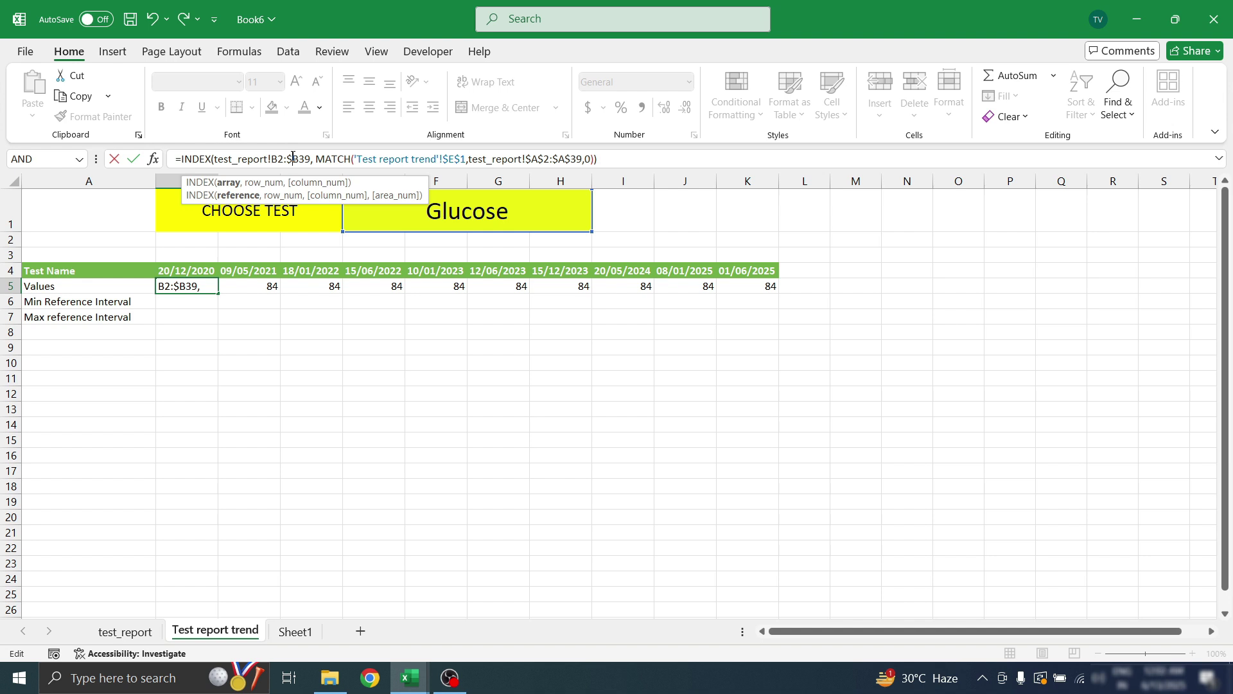
{"action": "left_click", "coordinate": [293, 157]}
{"action": "key", "text": "BackSpace"}
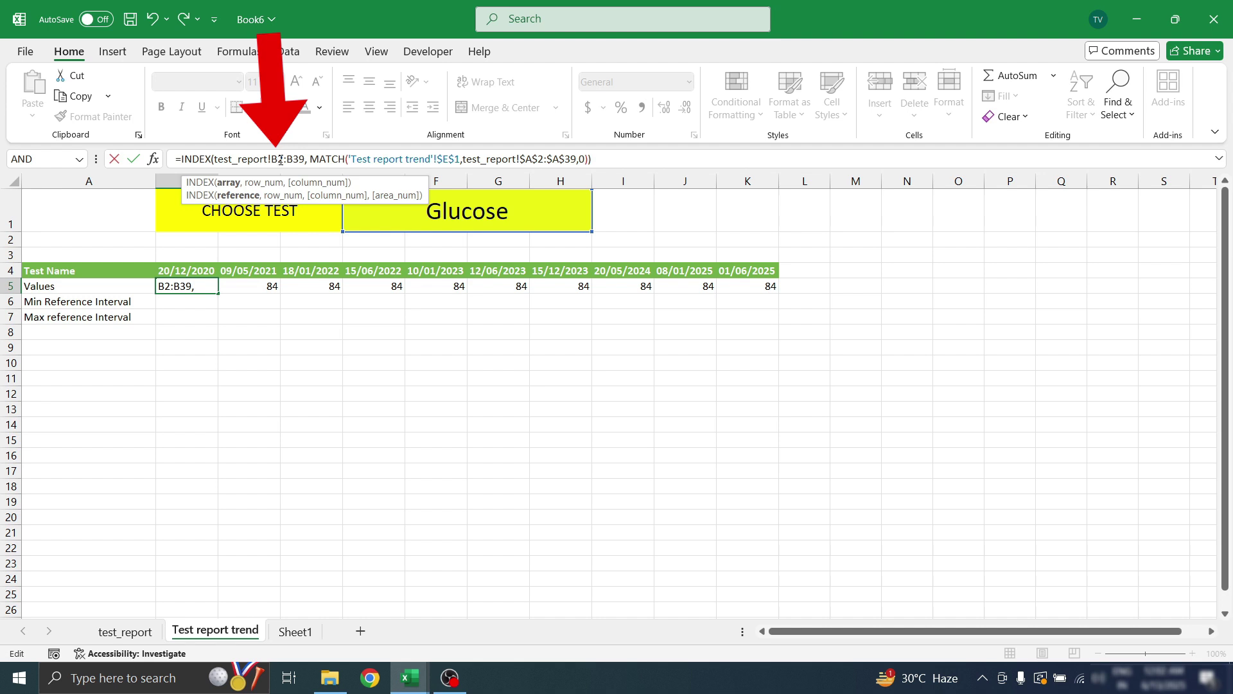
{"action": "left_click", "coordinate": [281, 158]}
{"action": "type", "text": "$"}
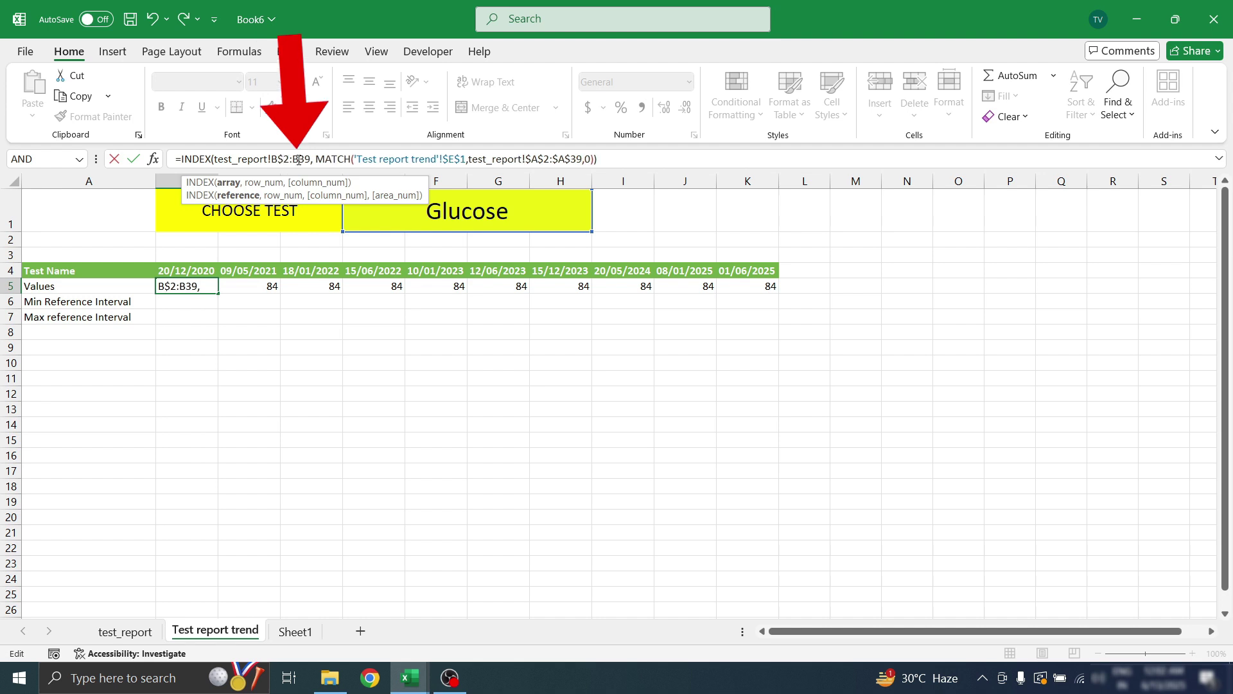
{"action": "left_click", "coordinate": [299, 159]}
{"action": "type", "text": "$"}
{"action": "key", "text": "Return"}
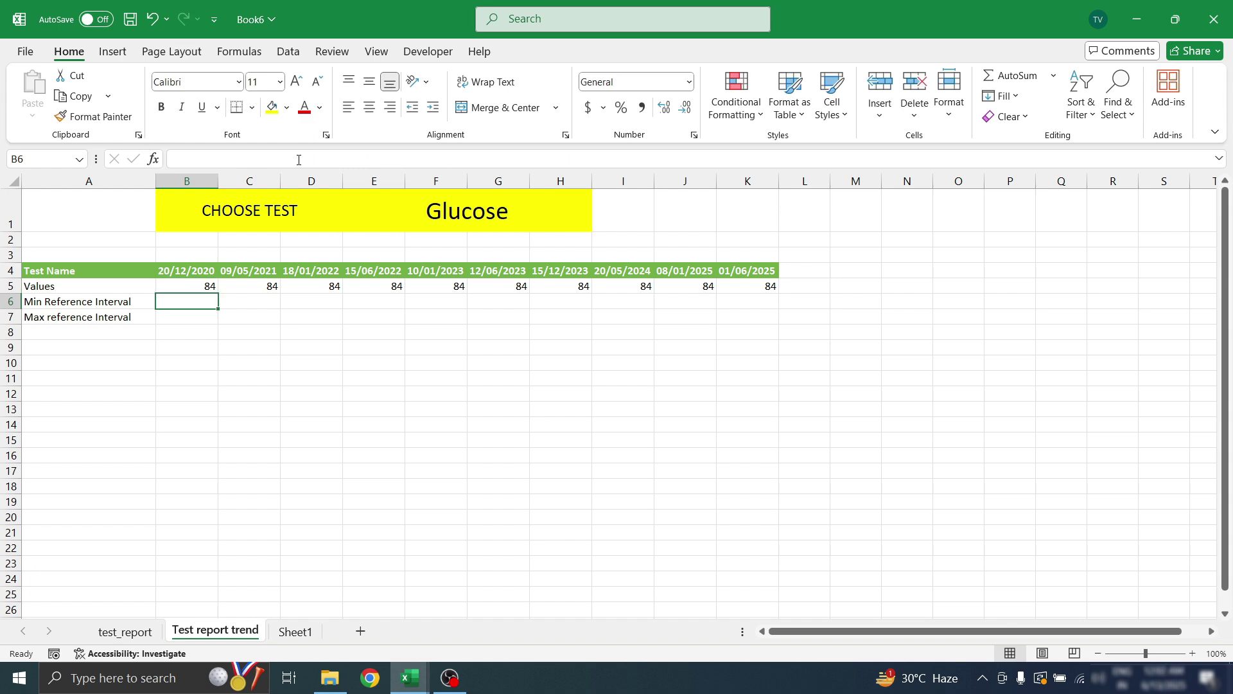
Fill the row-anchored INDEX/MATCH formula from B5 across to K5 and check the K5 copy
{"action": "left_click", "coordinate": [181, 283]}
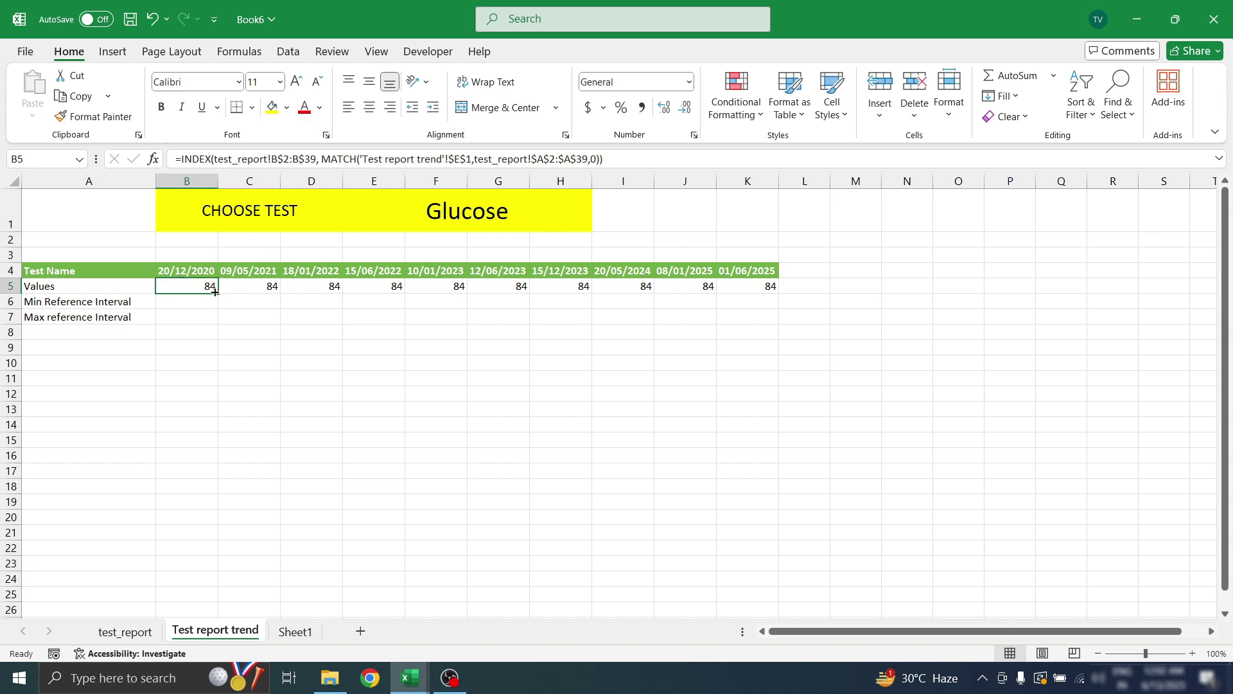
{"action": "left_click_drag", "start_coordinate": [217, 293], "coordinate": [759, 292]}
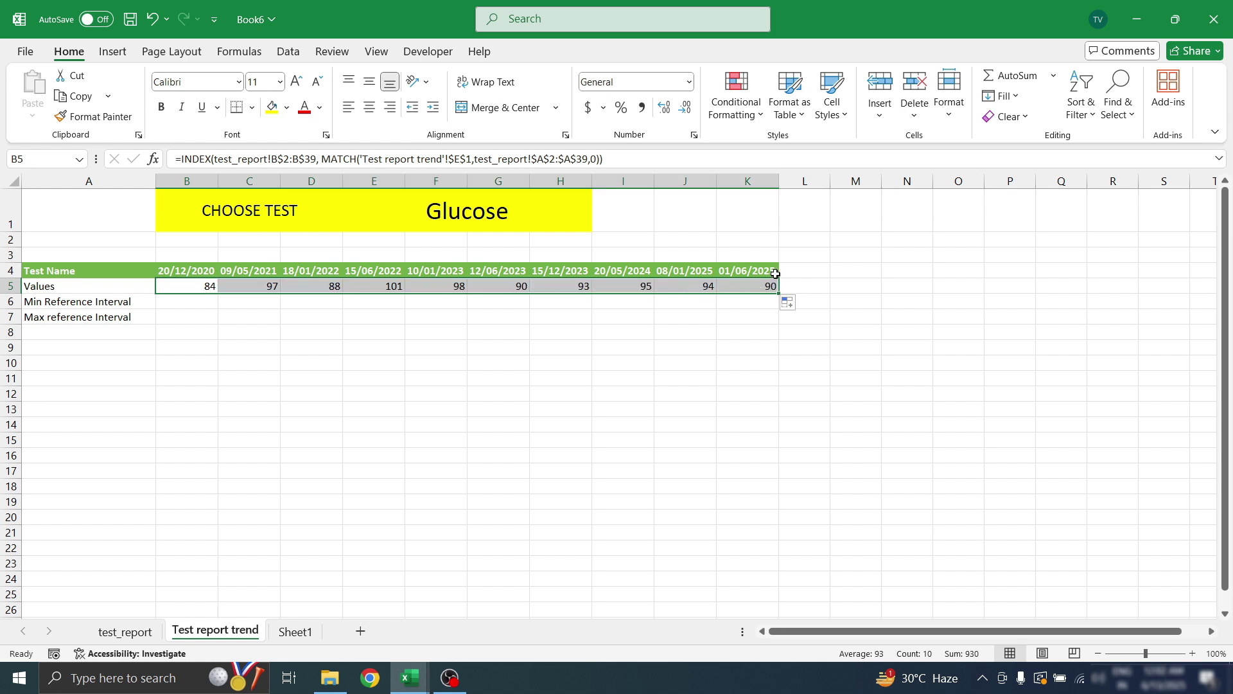
{"action": "left_click", "coordinate": [752, 287]}
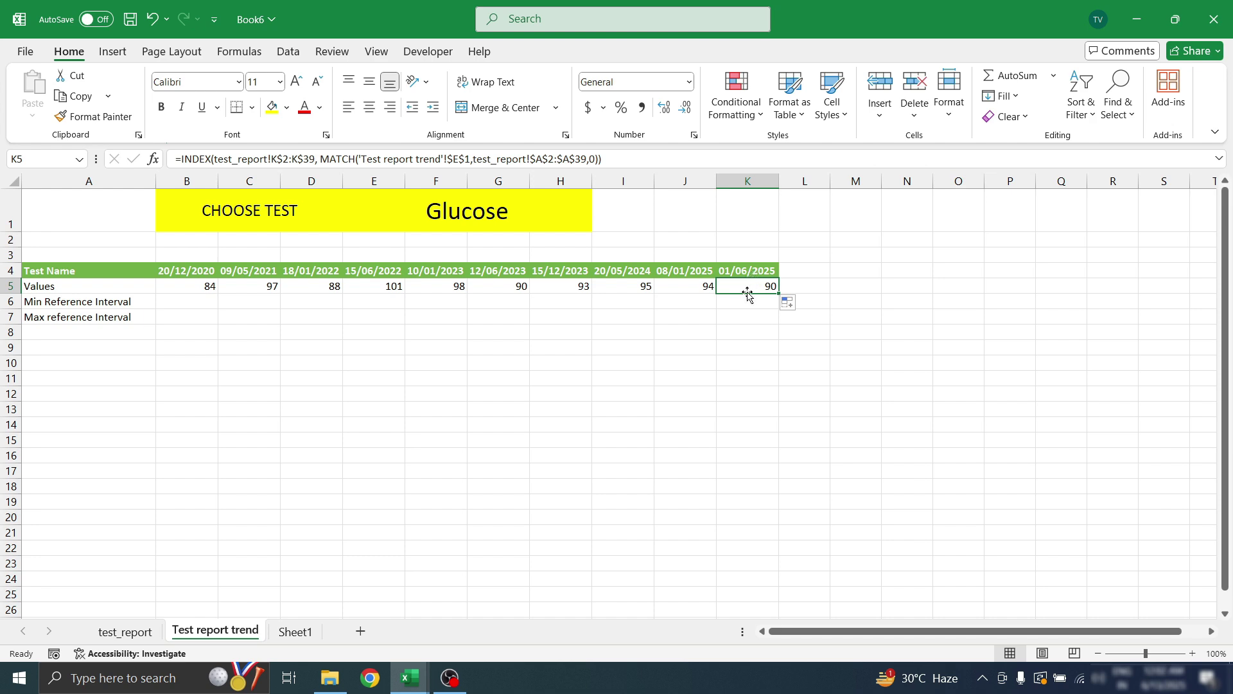
Compare the Glucose results in K2 and F2 of the test_report sheet with the values on Test report trend
{"action": "left_click", "coordinate": [114, 636]}
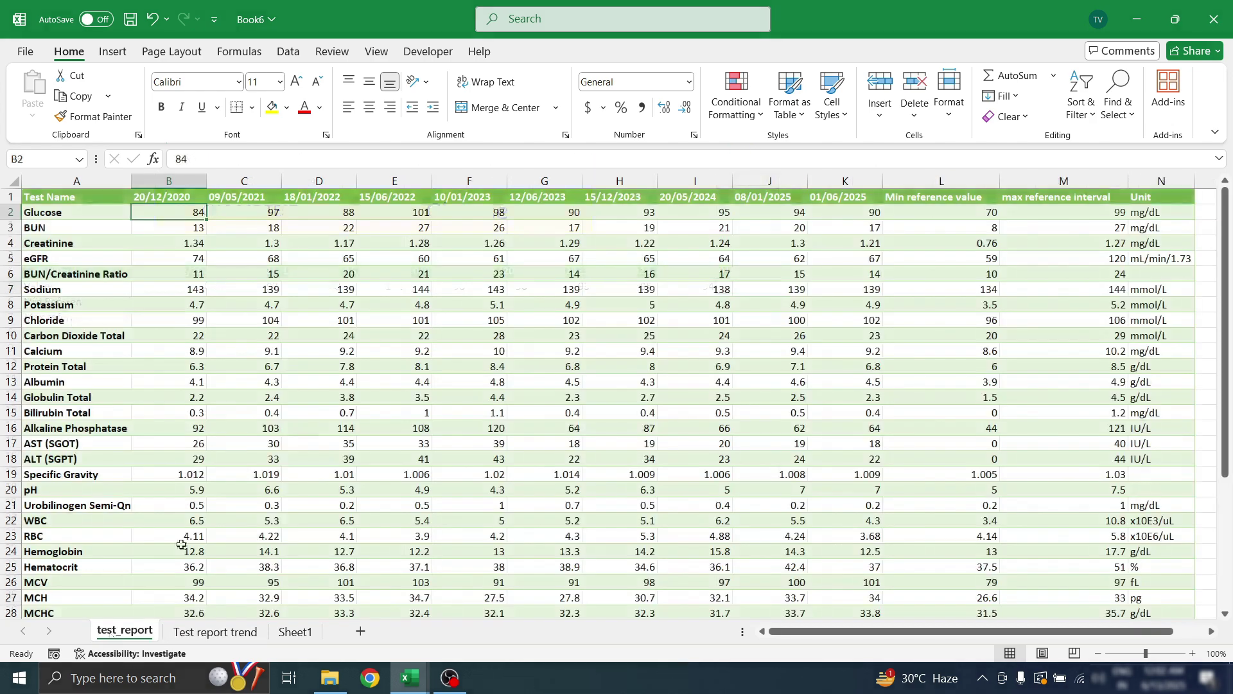
{"action": "left_click", "coordinate": [848, 212]}
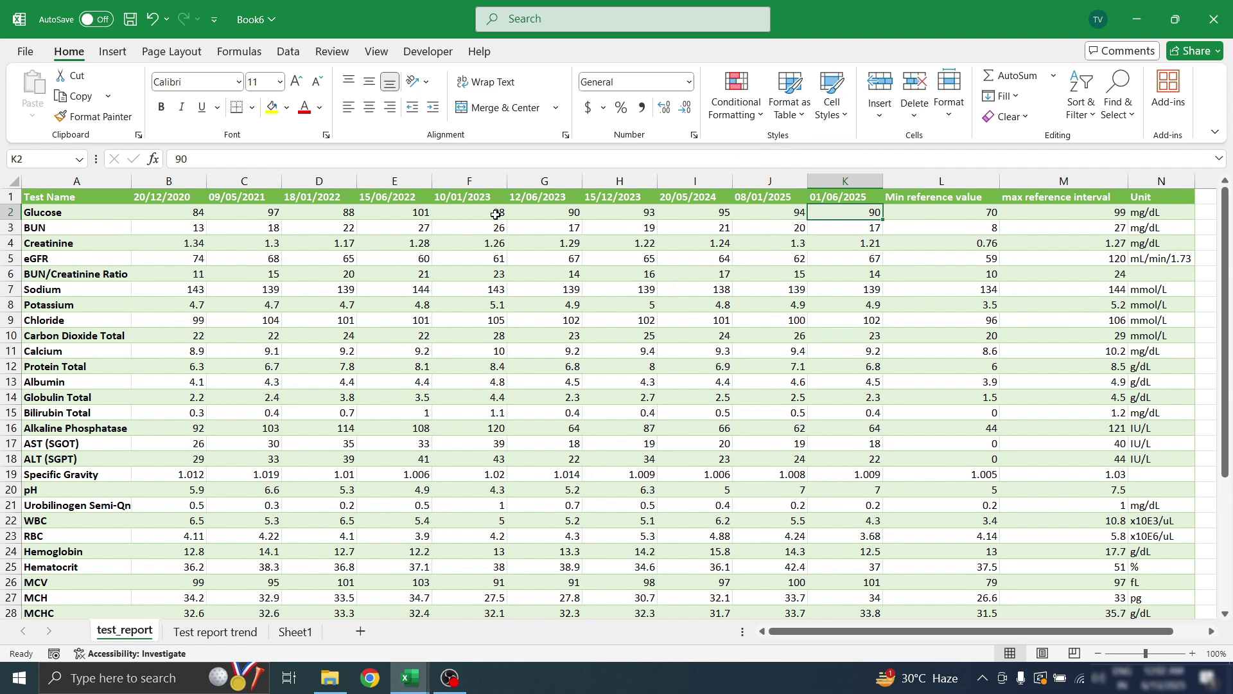
{"action": "left_click", "coordinate": [454, 218]}
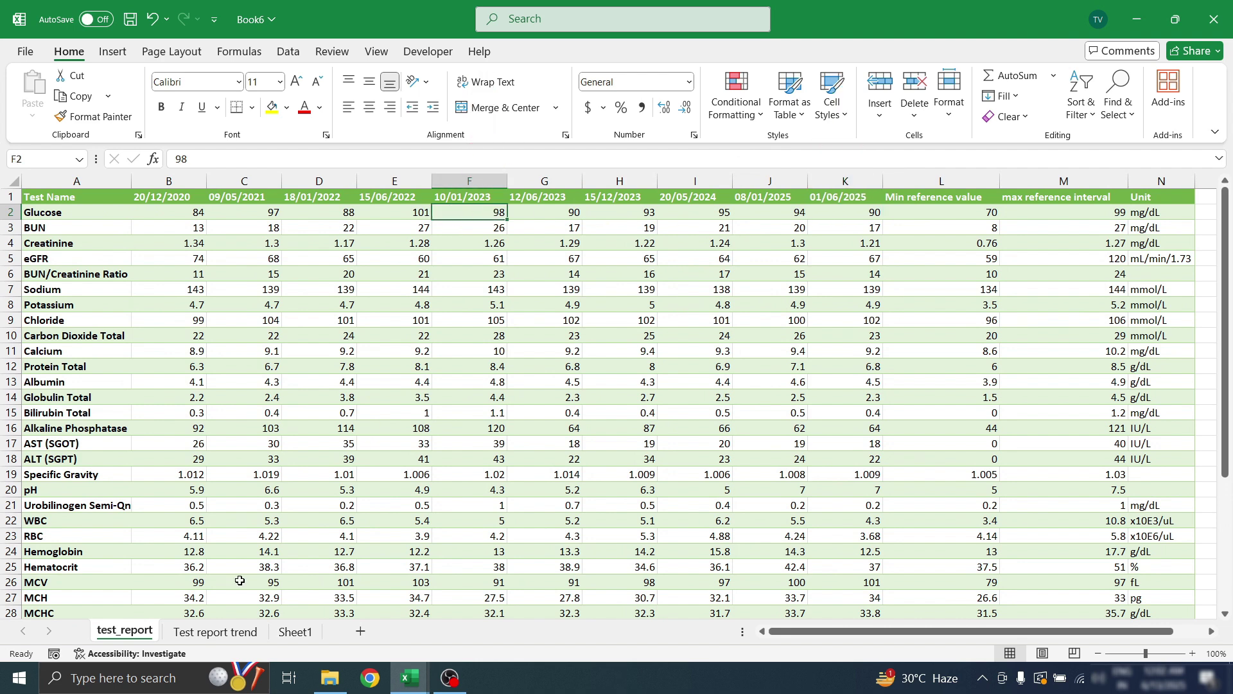
{"action": "left_click", "coordinate": [216, 632]}
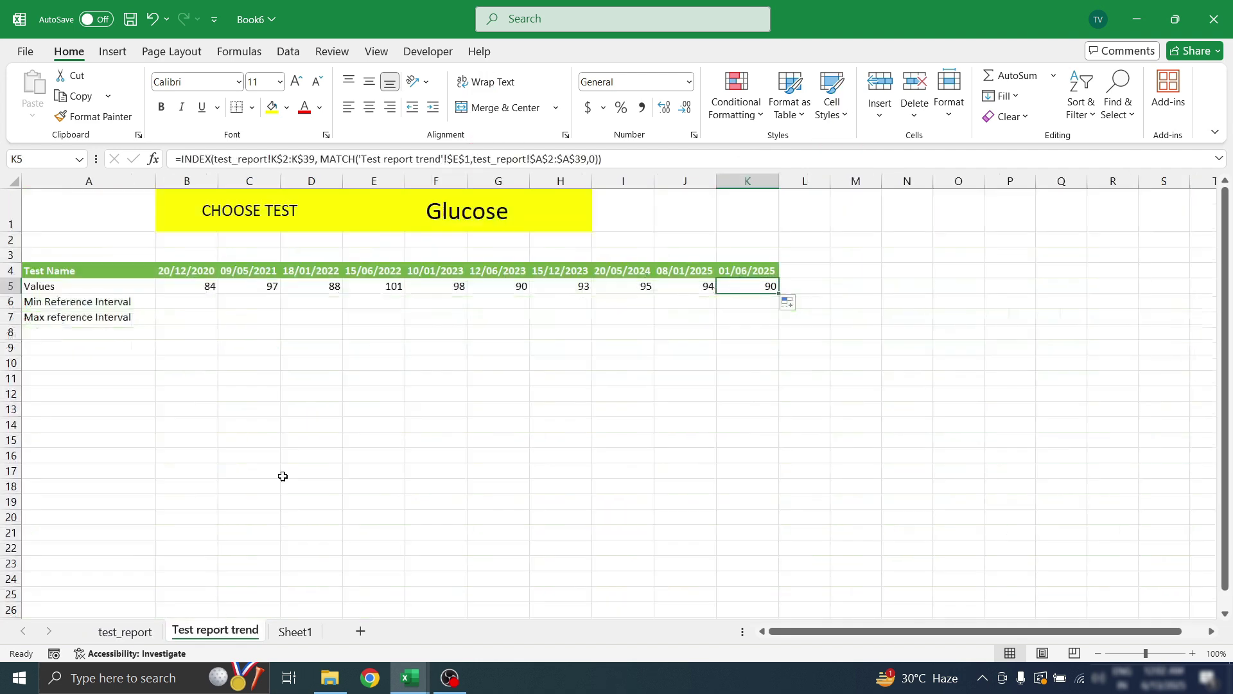
{"action": "left_click", "coordinate": [443, 289]}
Test the E1 test selector by choosing Creatinine, Sodium and finally Calcium
{"action": "left_click", "coordinate": [486, 202]}
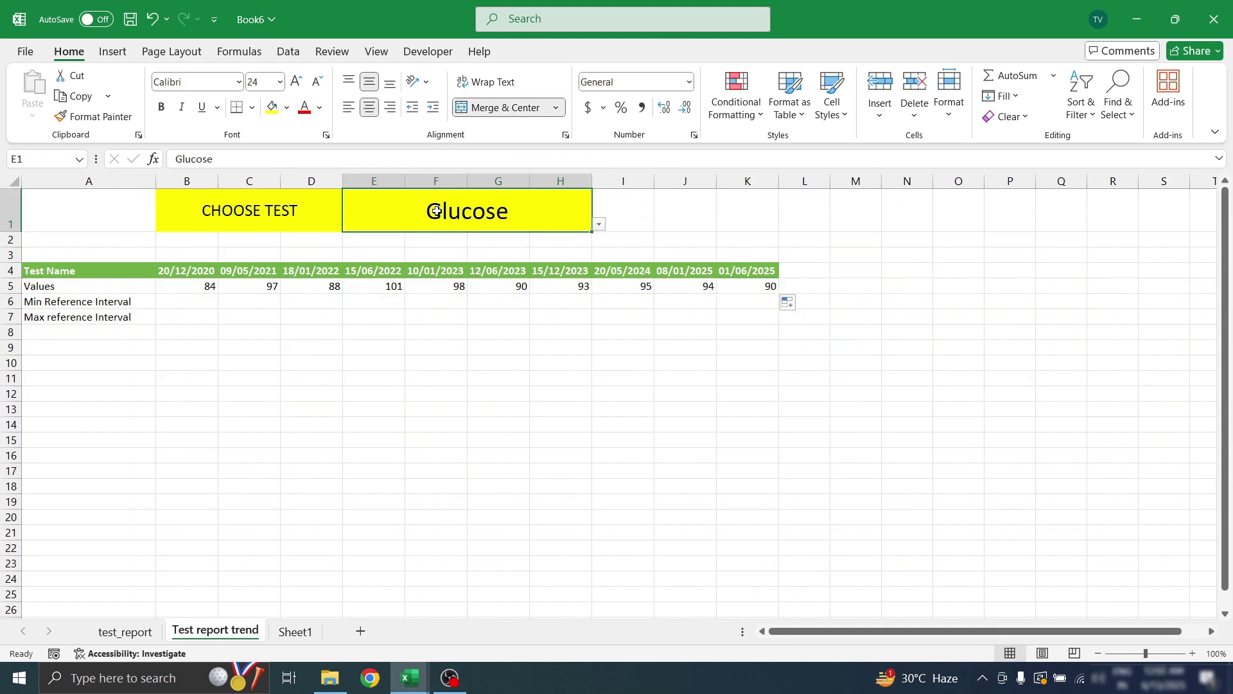
{"action": "left_click", "coordinate": [599, 225]}
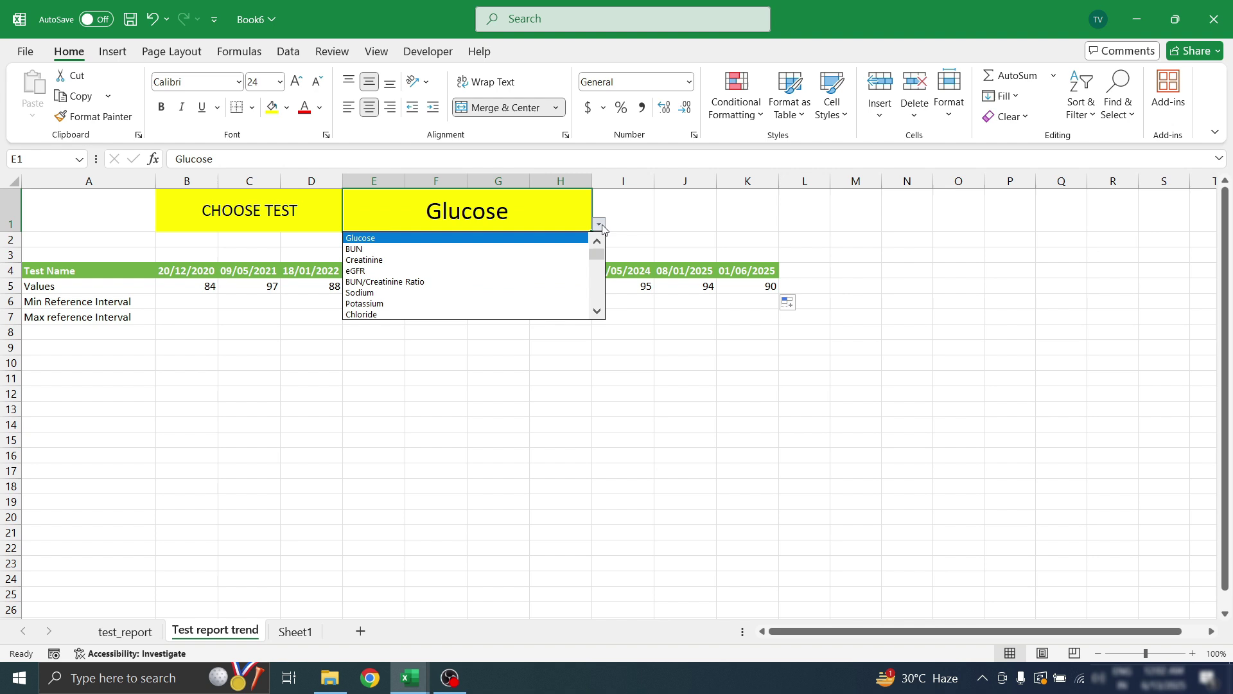
{"action": "left_click", "coordinate": [424, 260]}
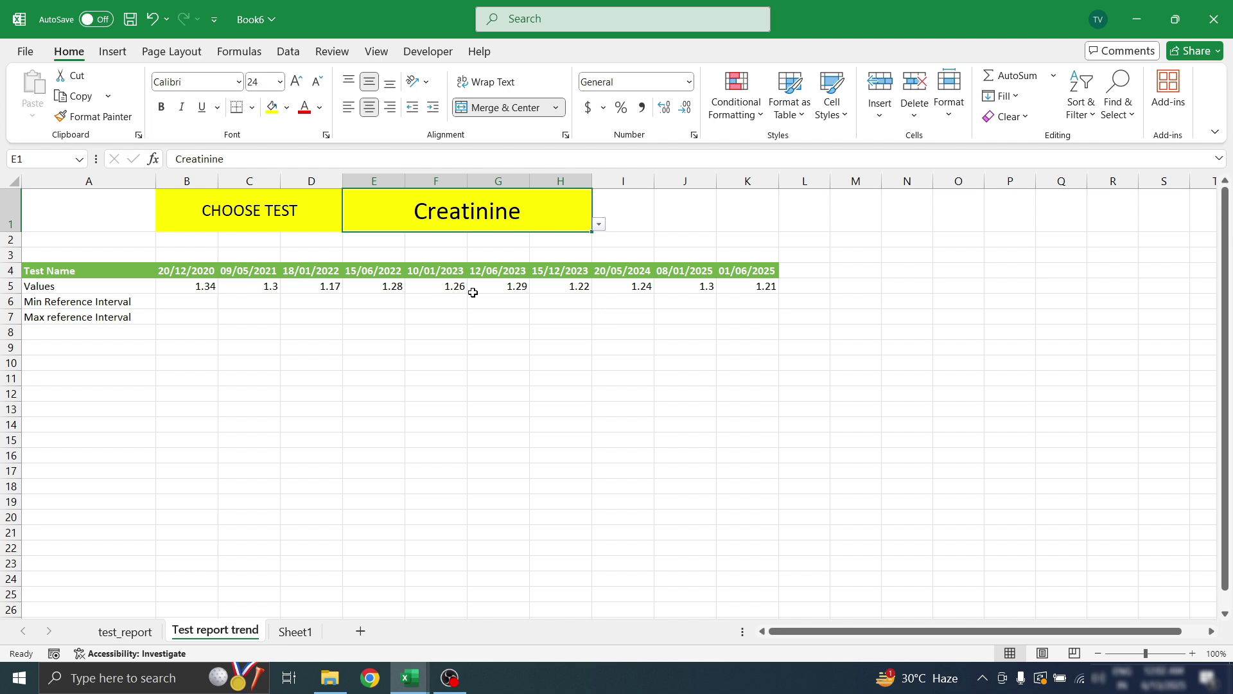
{"action": "left_click", "coordinate": [599, 223]}
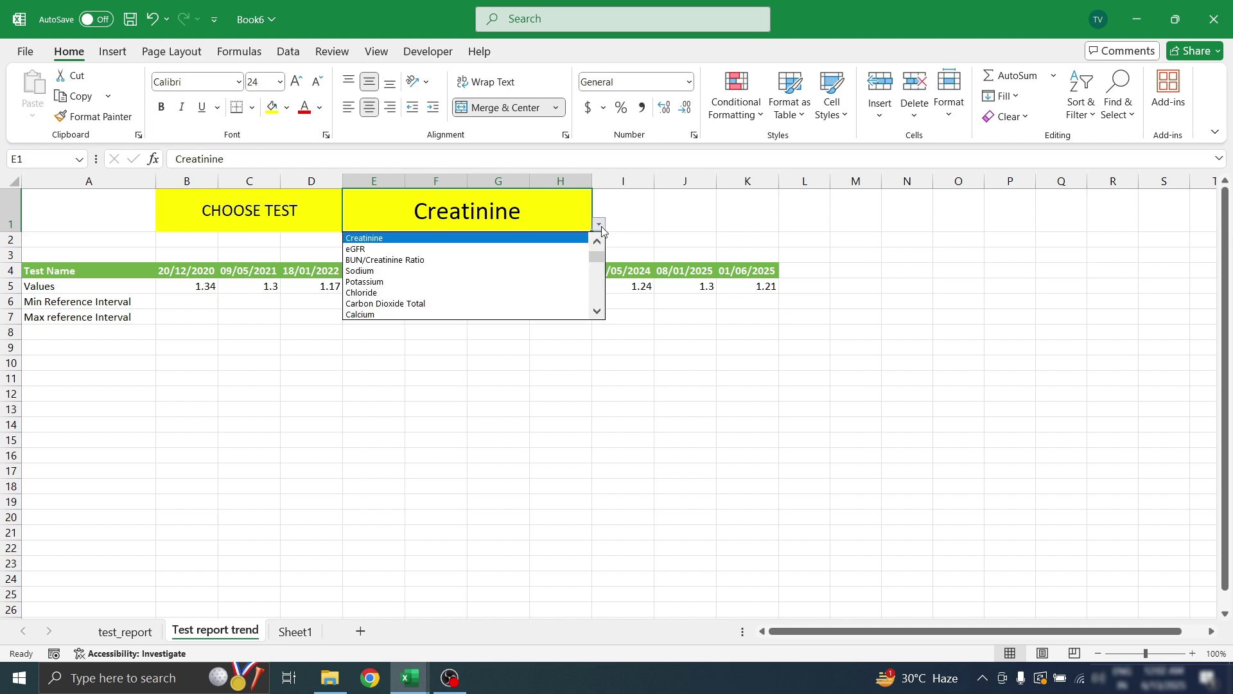
{"action": "left_click", "coordinate": [363, 270]}
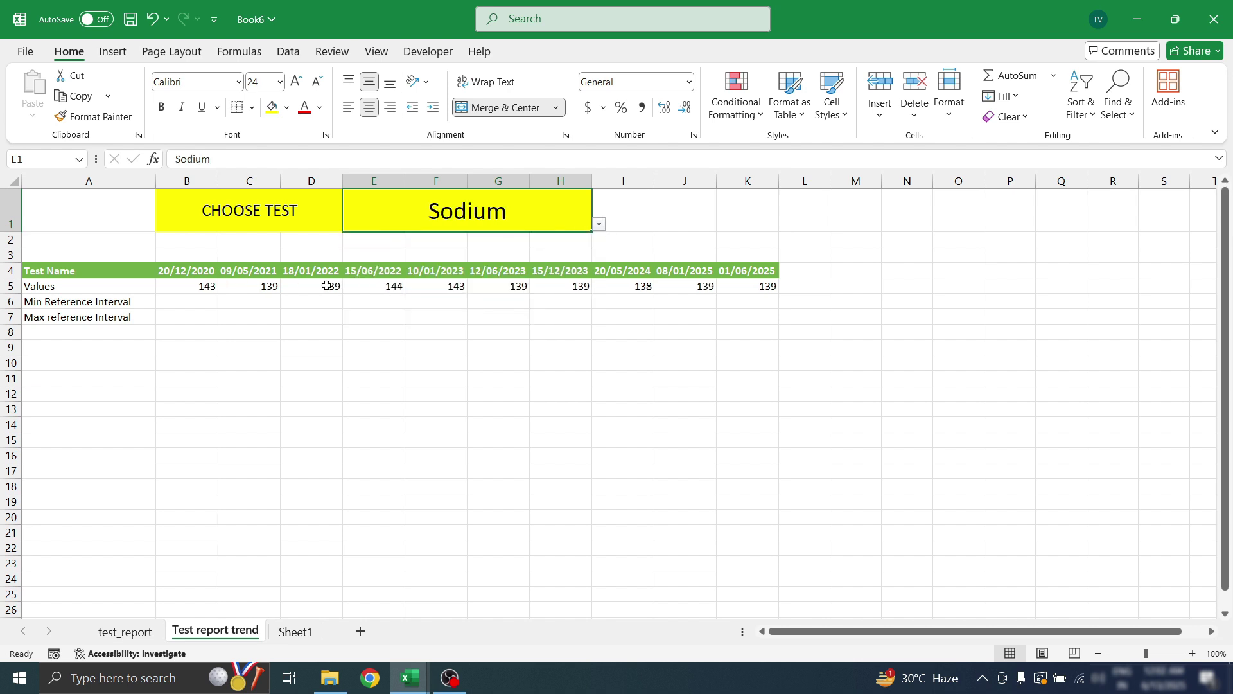
{"action": "left_click", "coordinate": [600, 224]}
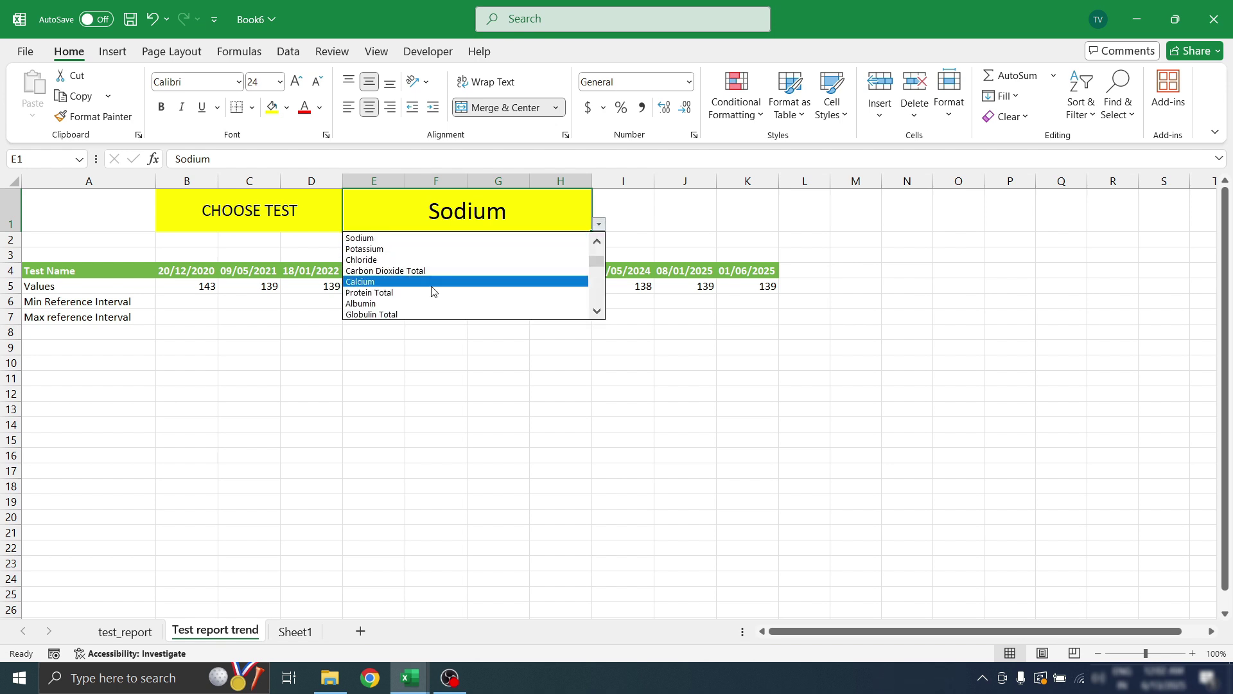
{"action": "left_click", "coordinate": [449, 282]}
Copy the full formula text from B5 into B6 for the Min Reference Interval row, leaving B5 unchanged
{"action": "left_click", "coordinate": [187, 302]}
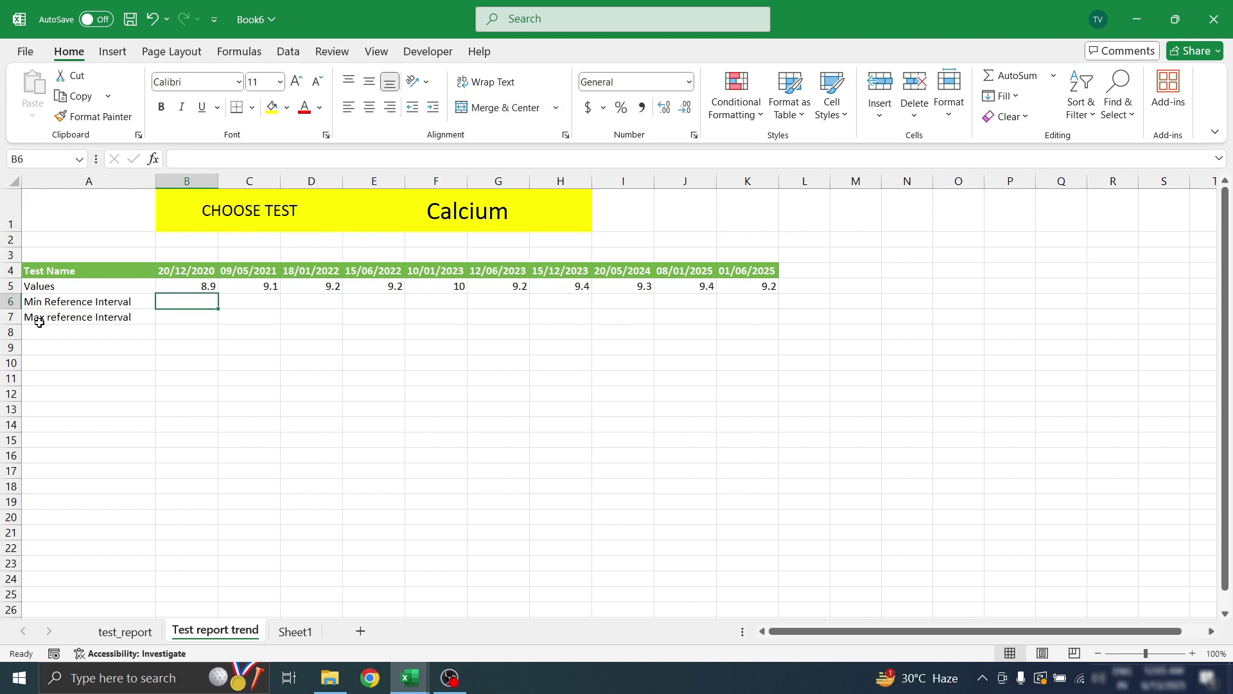
{"action": "left_click", "coordinate": [181, 286]}
{"action": "left_click", "coordinate": [672, 152]}
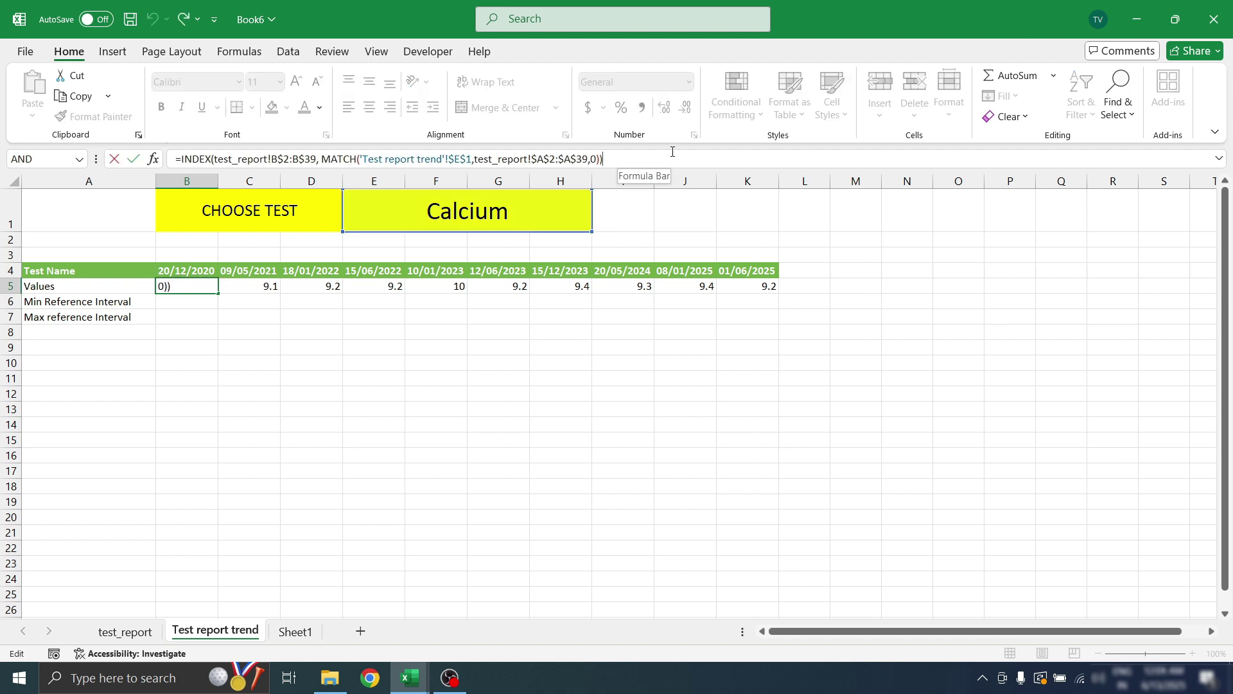
{"action": "key", "text": "ctrl+a"}
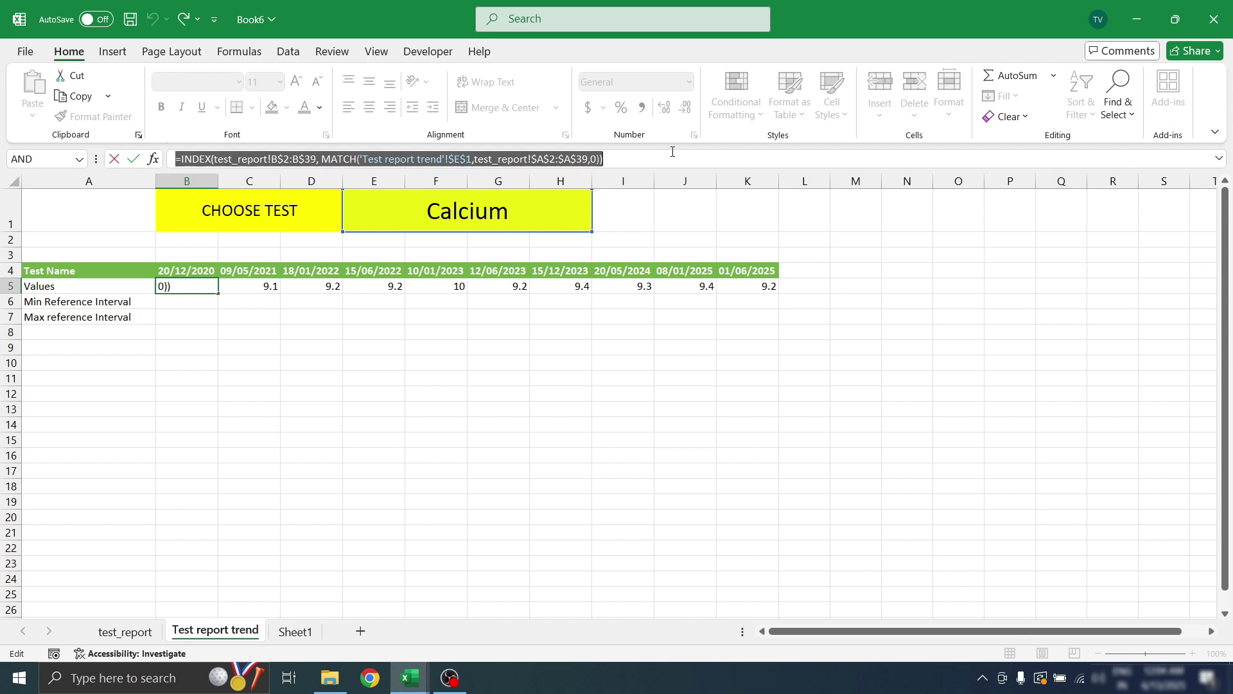
{"action": "key", "text": "ctrl+c"}
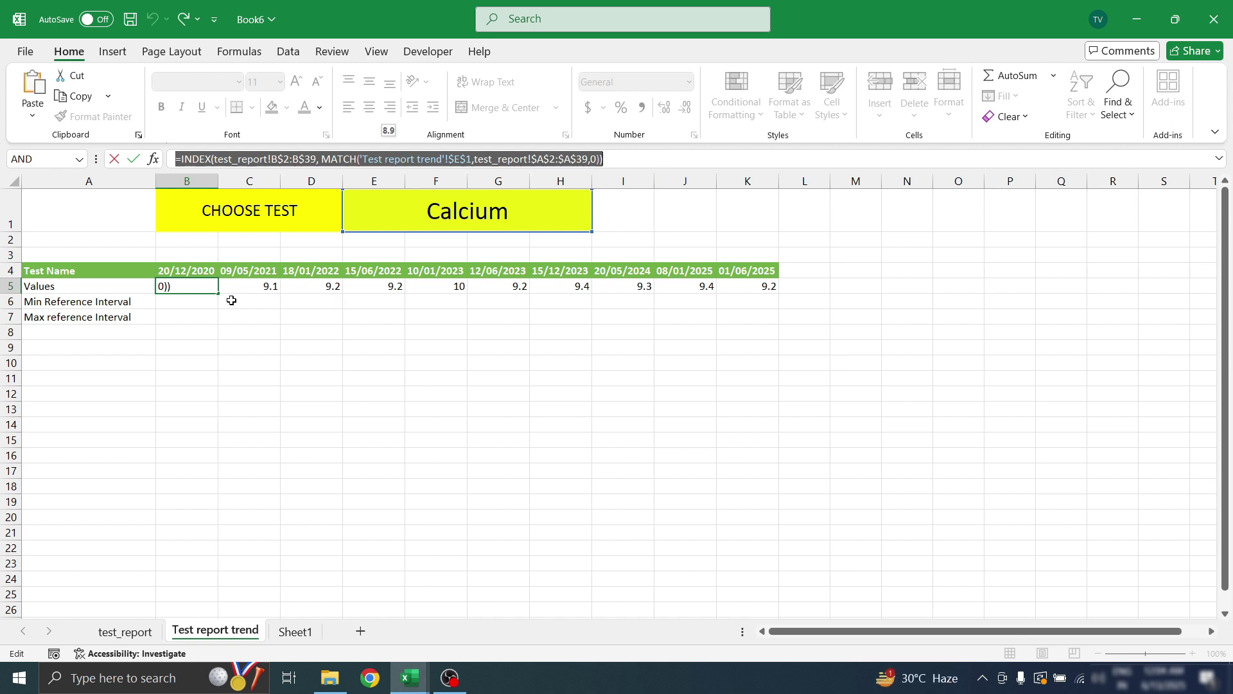
{"action": "left_click", "coordinate": [197, 300]}
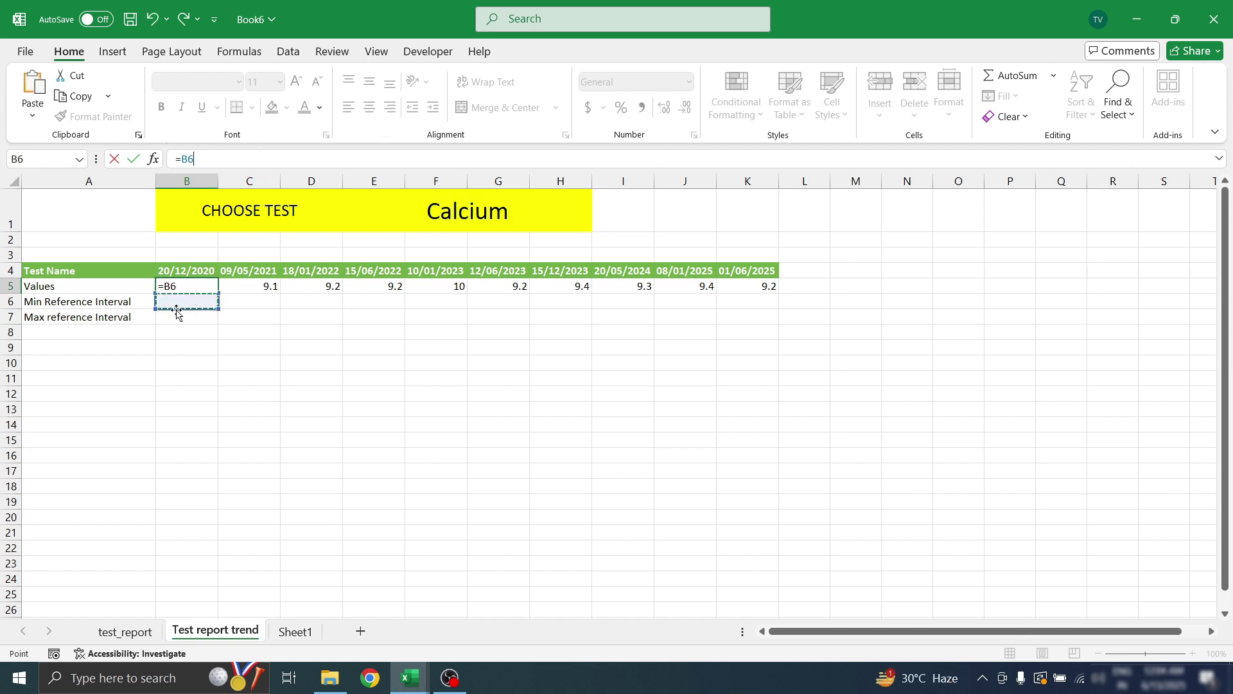
{"action": "key", "text": "ctrl+z"}
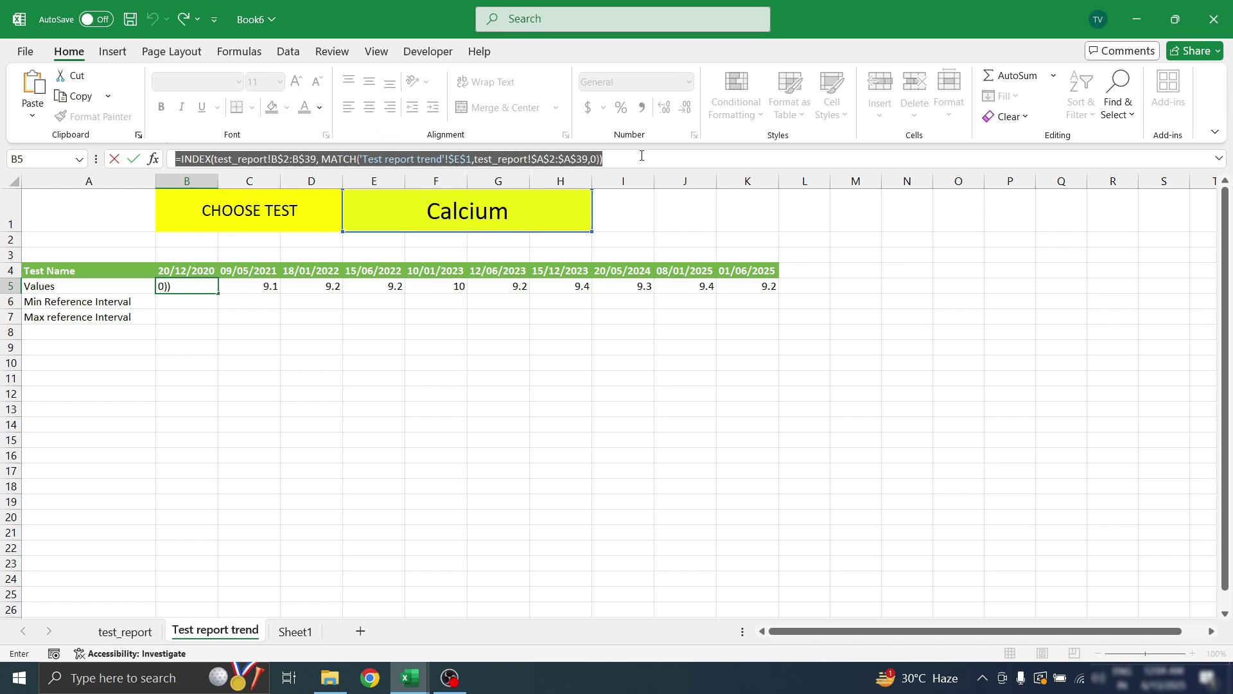
{"action": "left_click", "coordinate": [642, 156]}
{"action": "key", "text": "Return"}
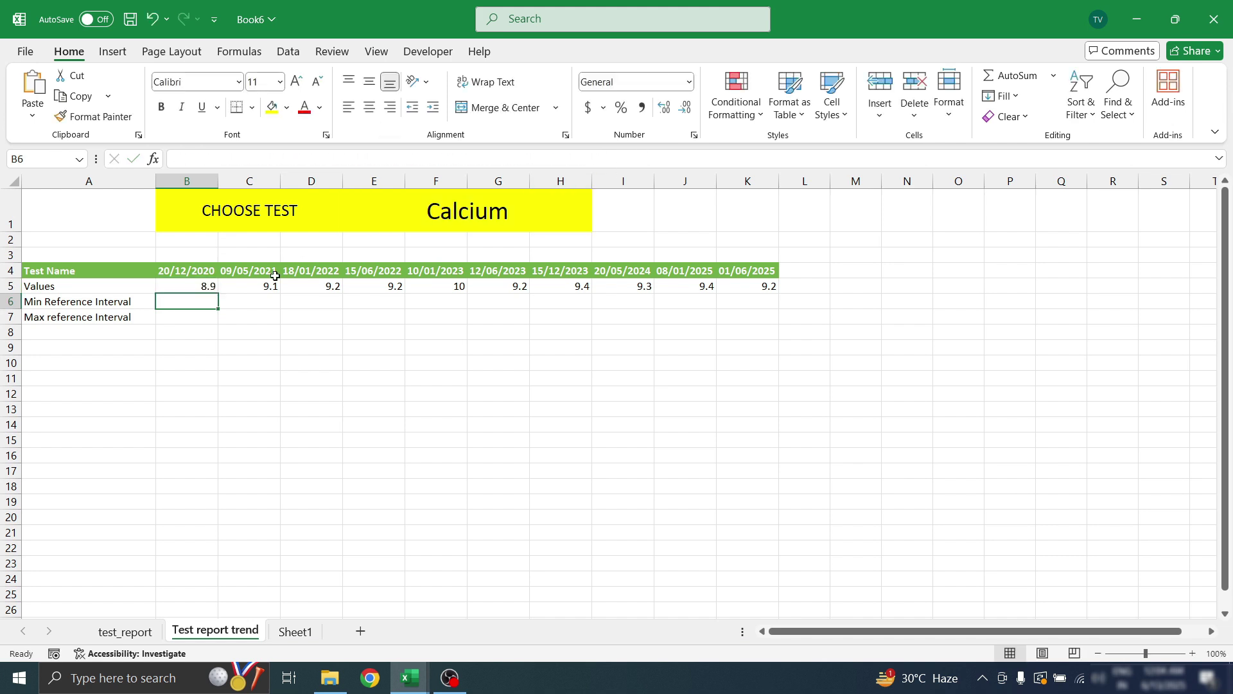
{"action": "left_click", "coordinate": [235, 157]}
{"action": "key", "text": "ctrl+v"}
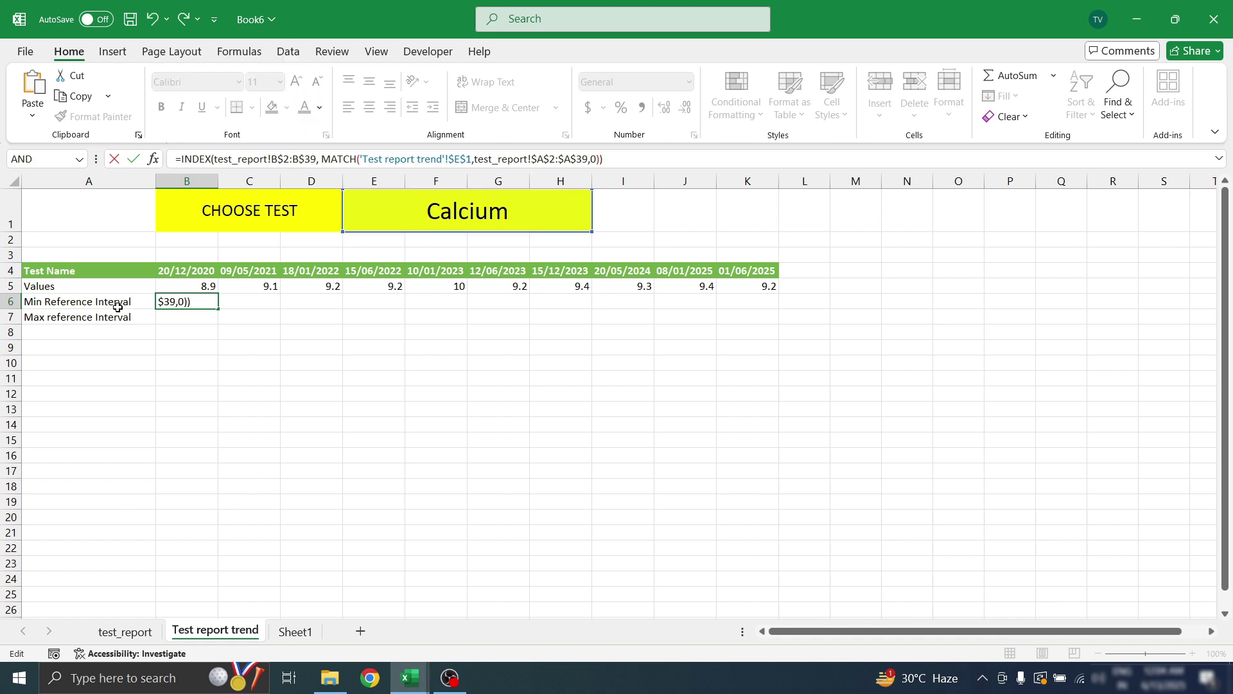
Reword the minimum reference header in L1 of test_report to match the wording of the "max reference interval" header
{"action": "left_click", "coordinate": [122, 636]}
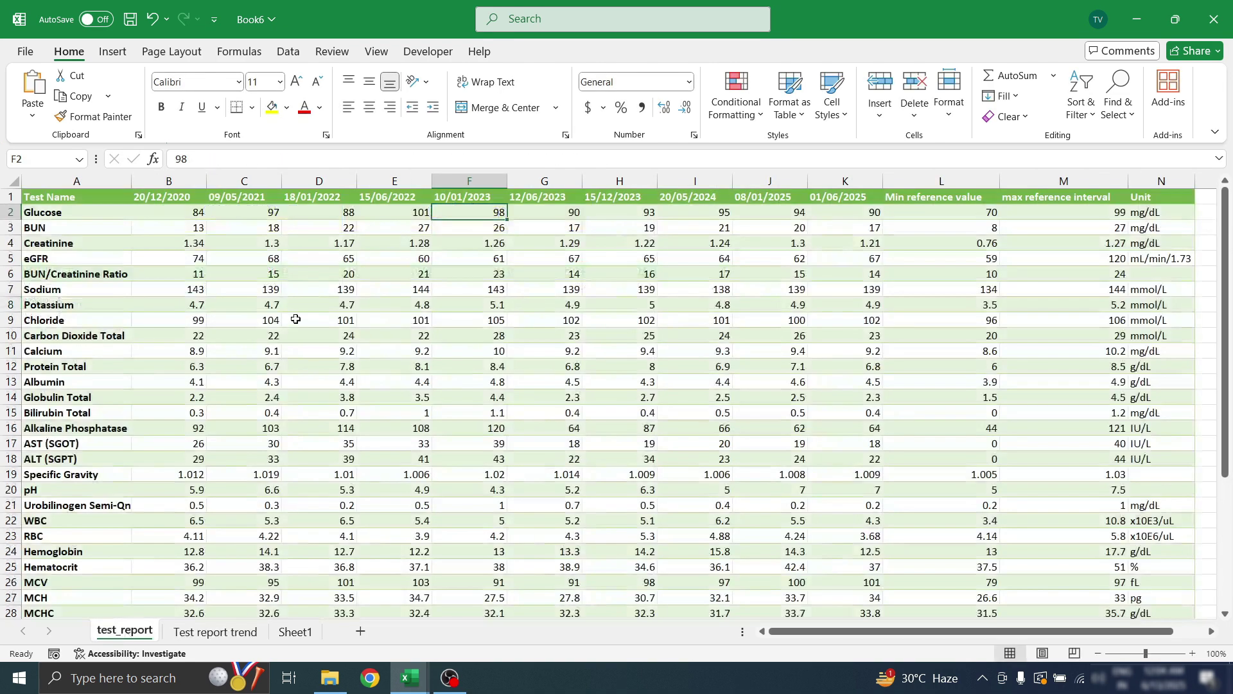
{"action": "left_click", "coordinate": [934, 180]}
{"action": "left_click", "coordinate": [970, 199]}
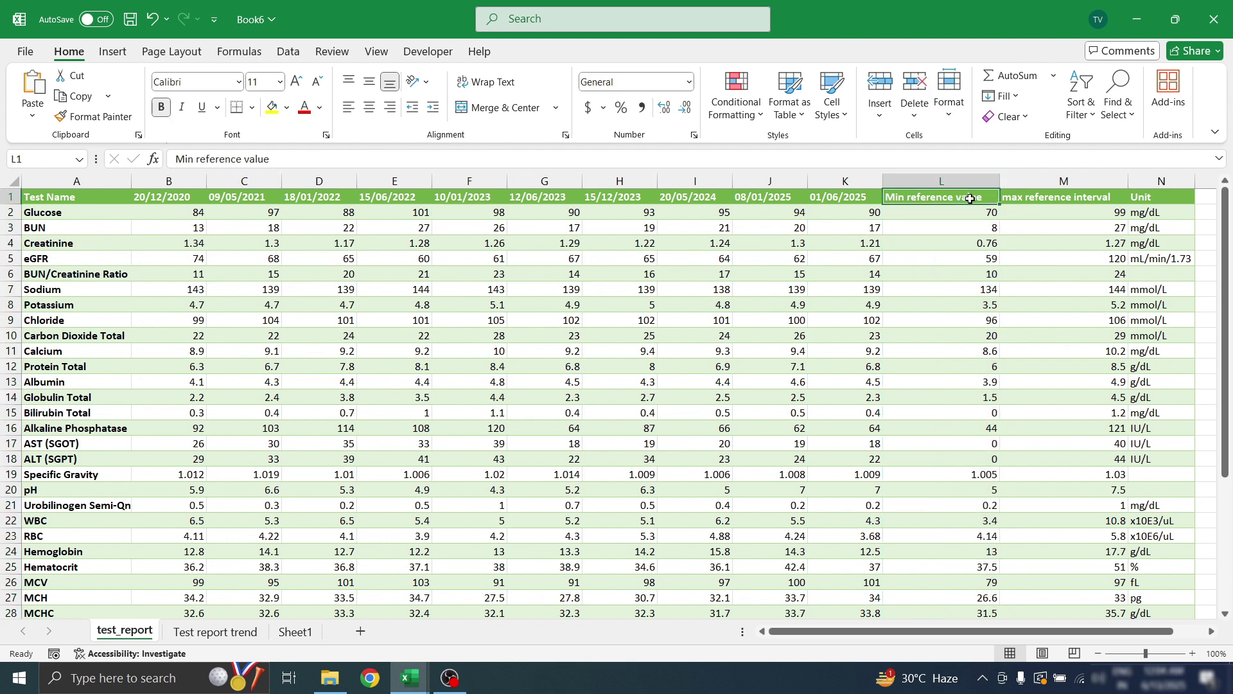
{"action": "double_click", "coordinate": [970, 198]}
{"action": "double_click", "coordinate": [970, 198]}
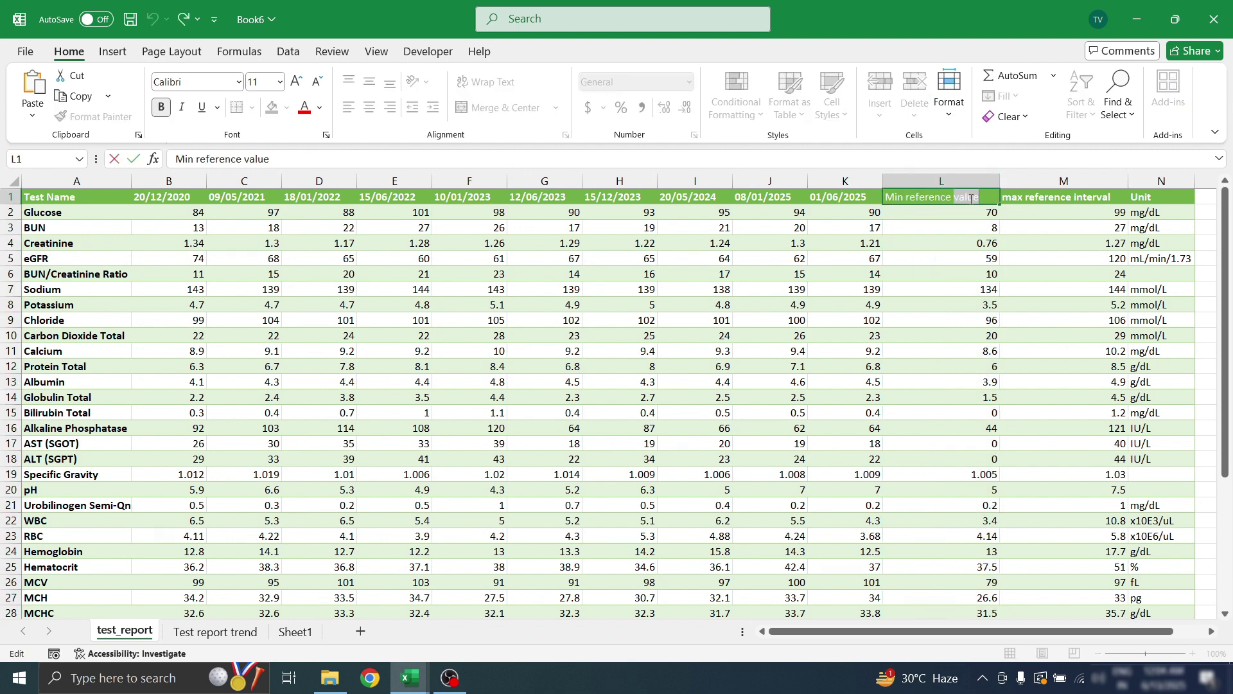
{"action": "type", "text": "inter"}
On Test report trend, change the INDEX range in B6 to test_report!L$2:L$39 for the Min Reference Interval
{"action": "left_click", "coordinate": [215, 631]}
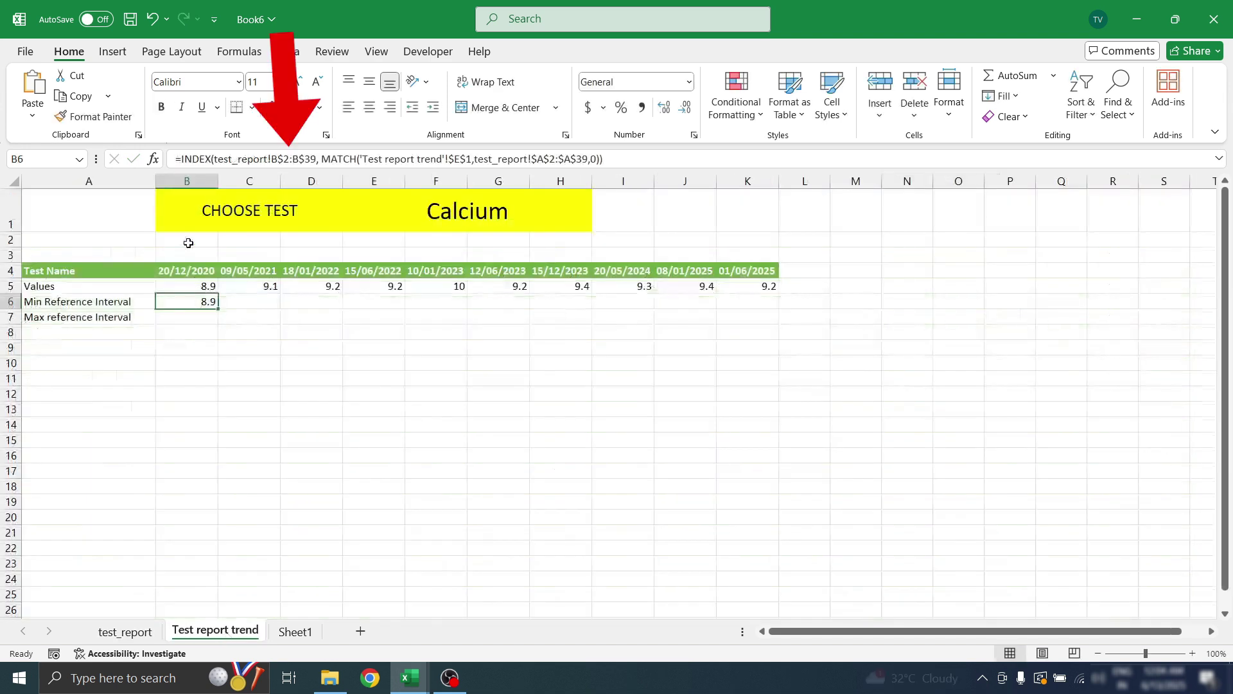
{"action": "left_click", "coordinate": [277, 158]}
{"action": "key", "text": "BackSpace"}
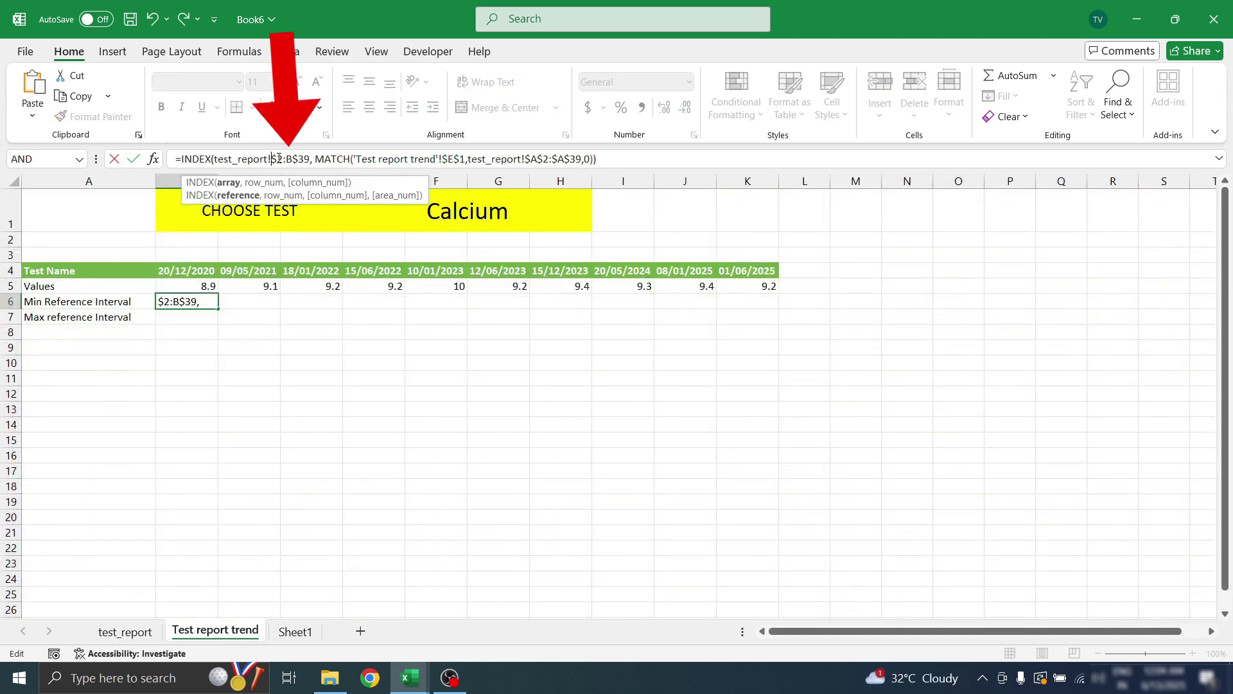
{"action": "type", "text": "L"}
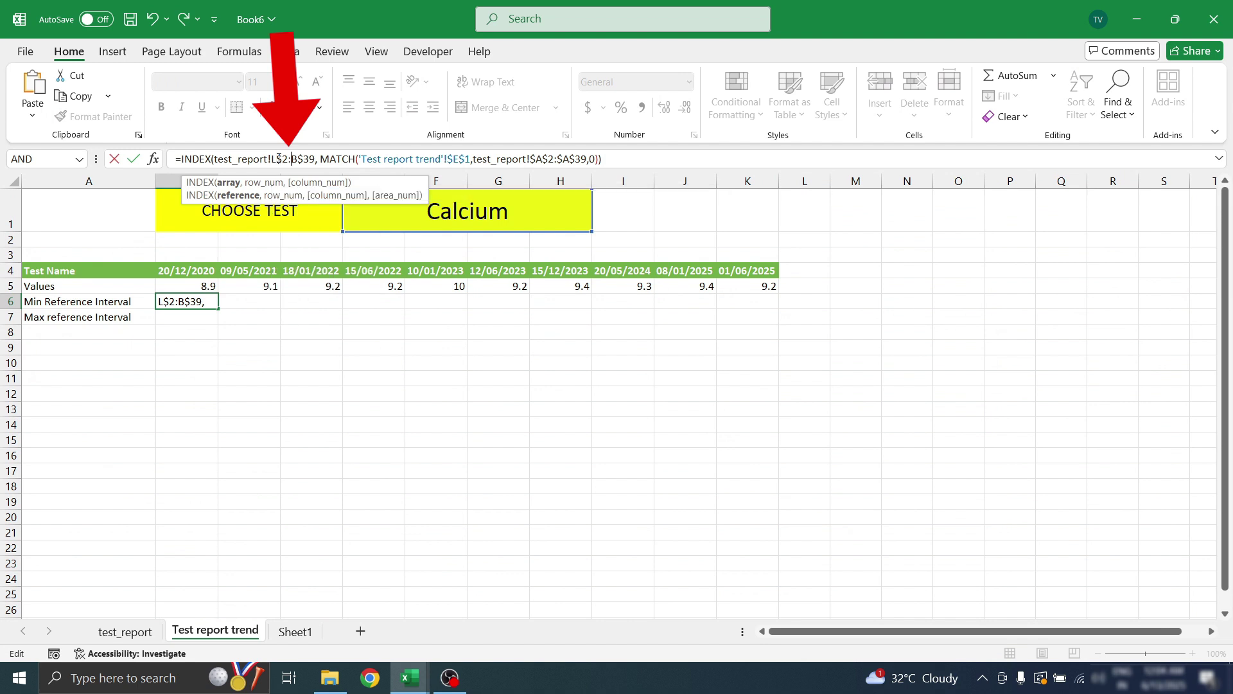
{"action": "left_click", "coordinate": [297, 159]}
{"action": "key", "text": "BackSpace"}
{"action": "type", "text": "L"}
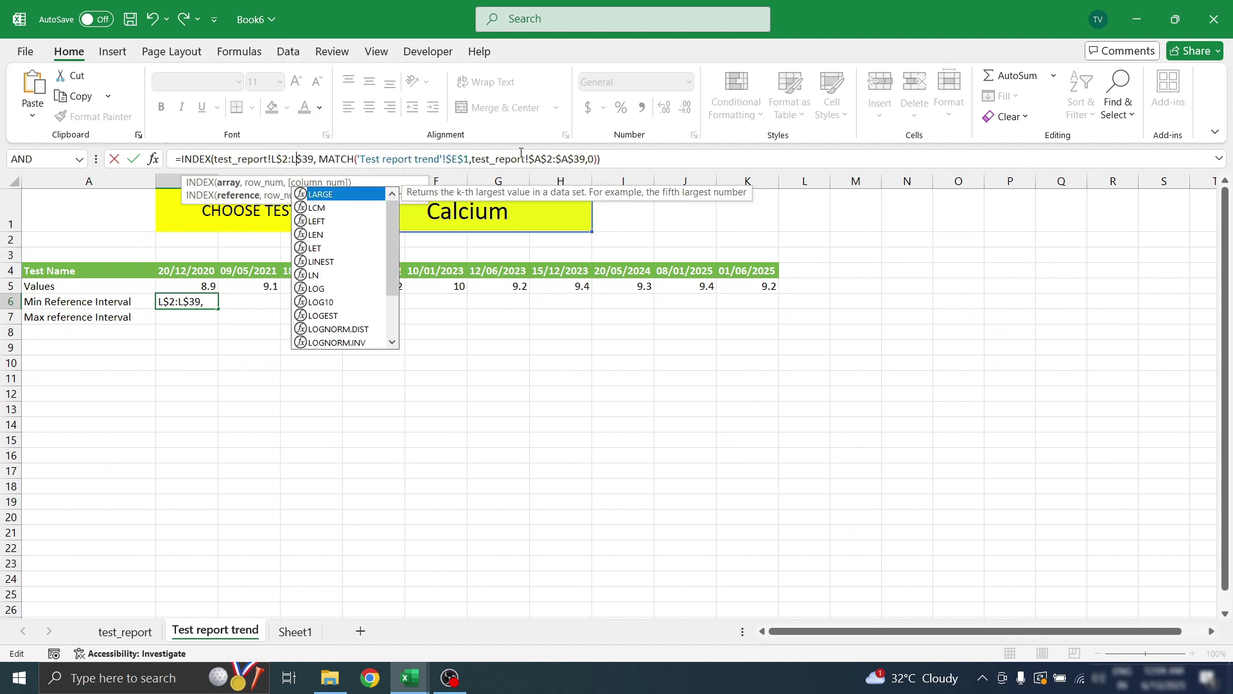
{"action": "left_click", "coordinate": [622, 158]}
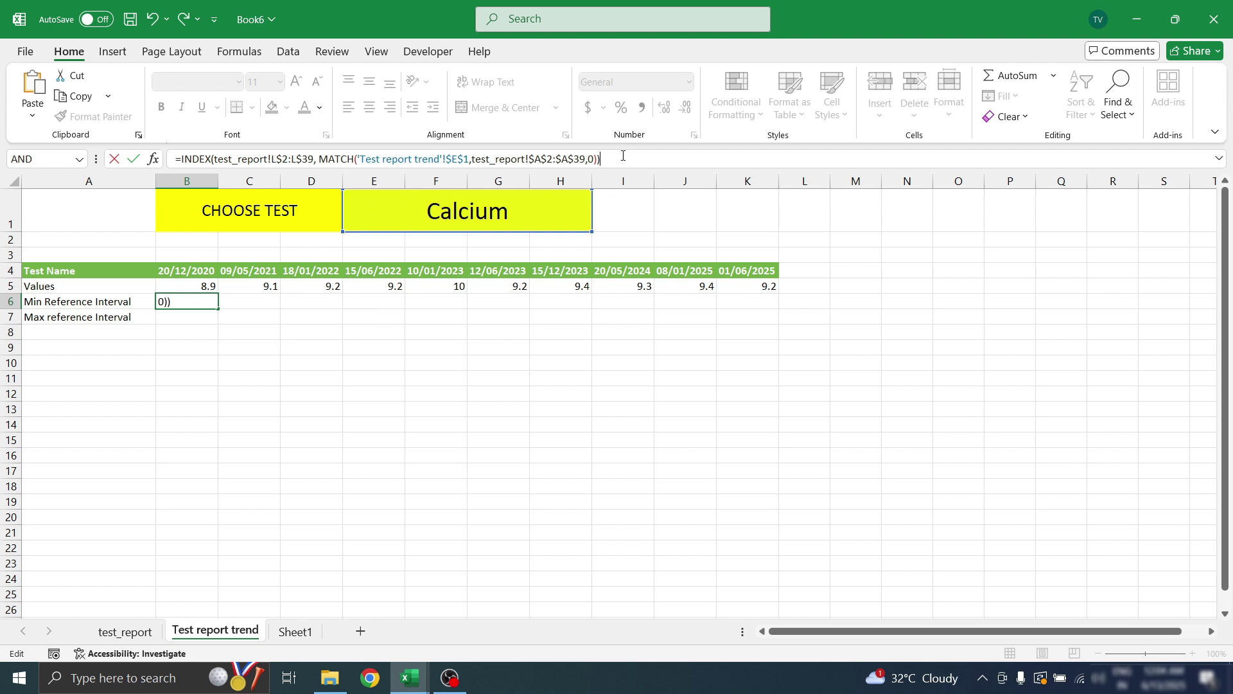
{"action": "key", "text": "Return"}
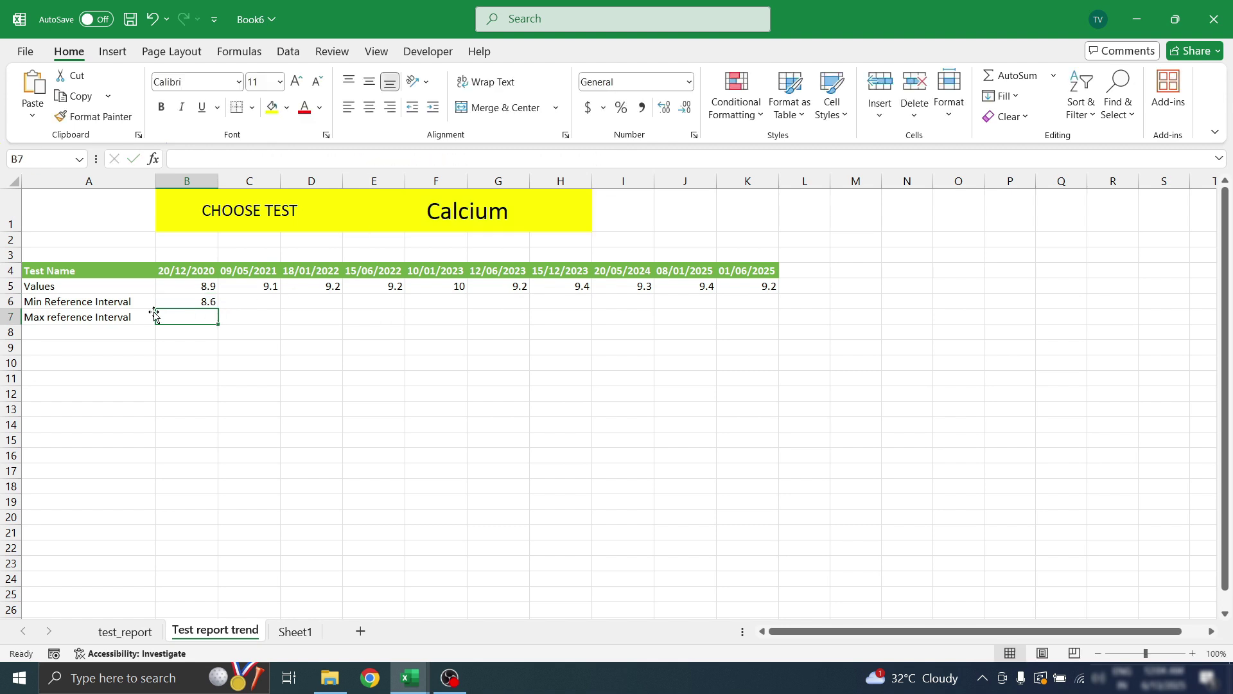
Compare the B6 result with Calcium's minimum reference interval in L11 of the test_report sheet
{"action": "left_click", "coordinate": [175, 304]}
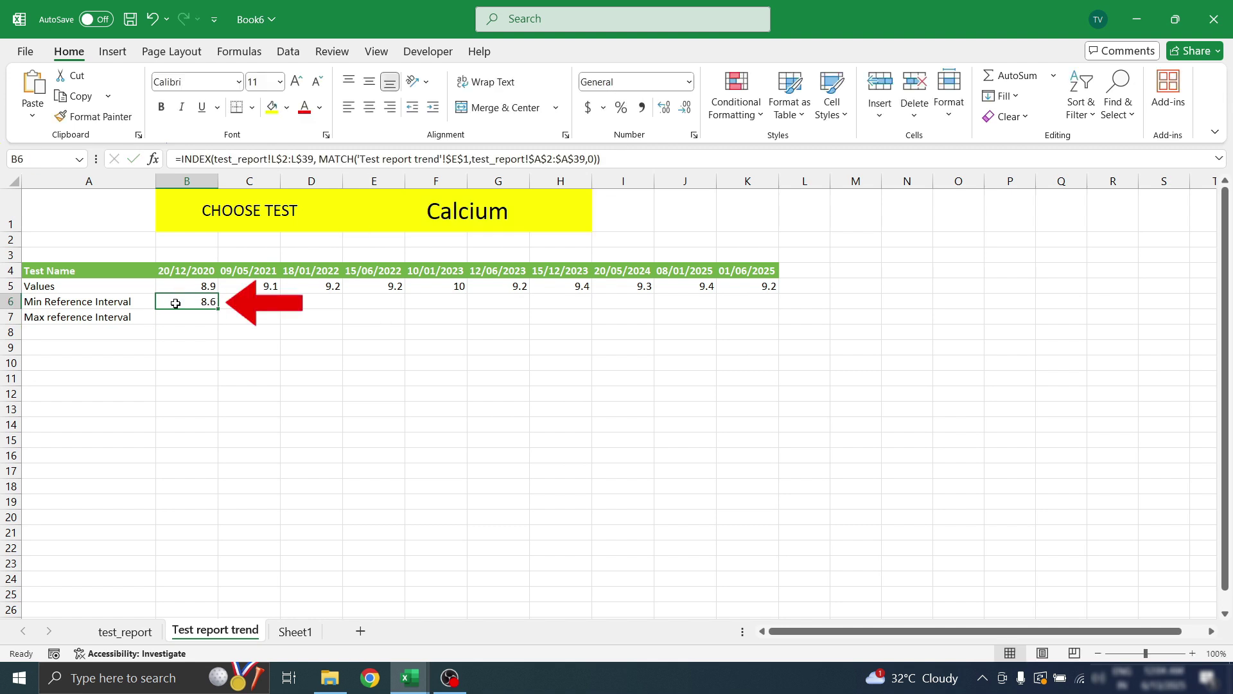
{"action": "left_click", "coordinate": [125, 631]}
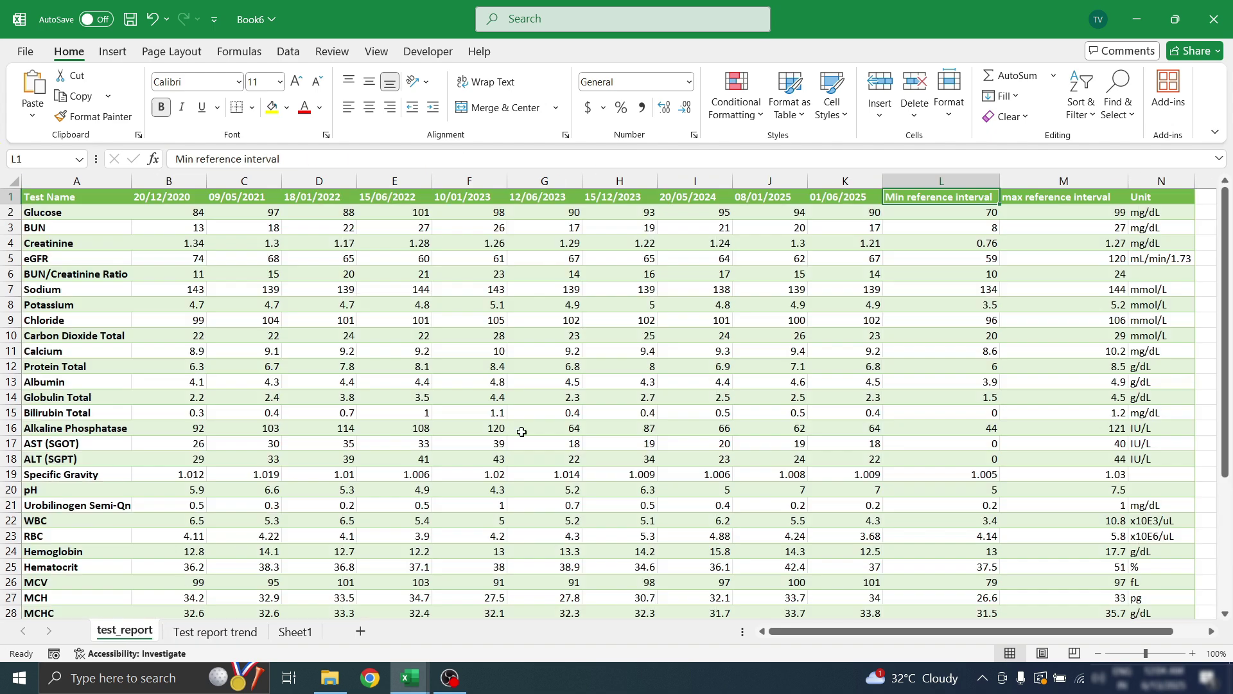
{"action": "left_click", "coordinate": [218, 633]}
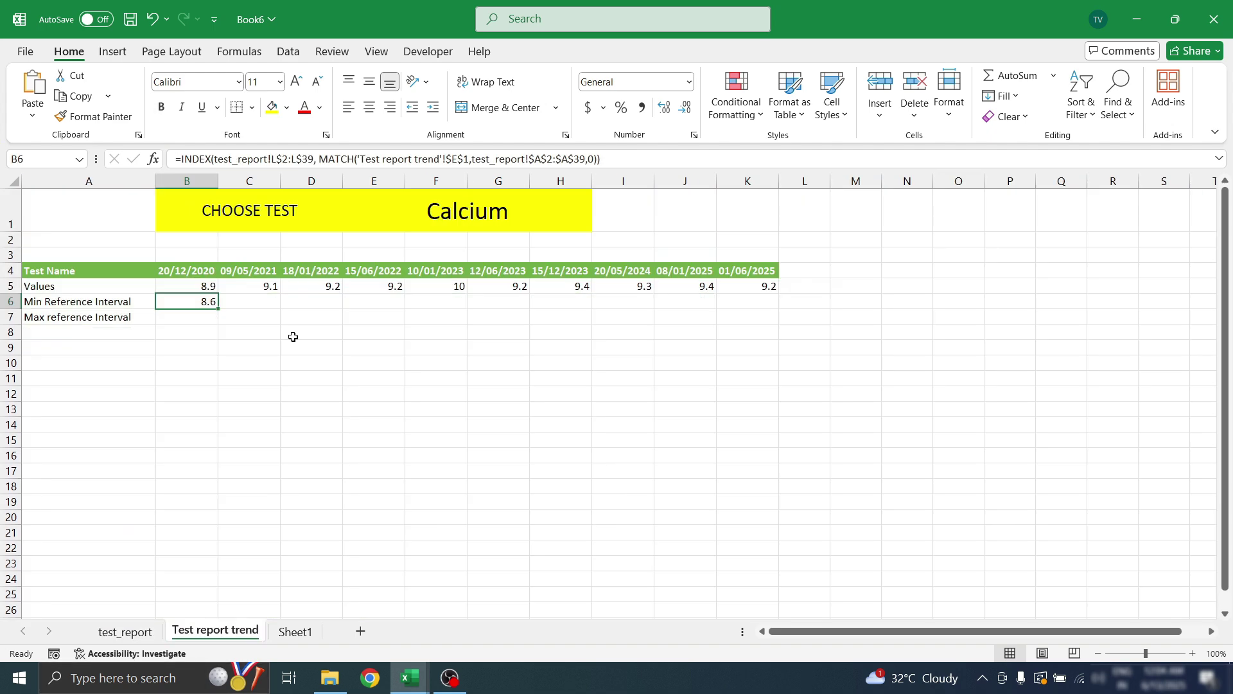
{"action": "left_click", "coordinate": [125, 631]}
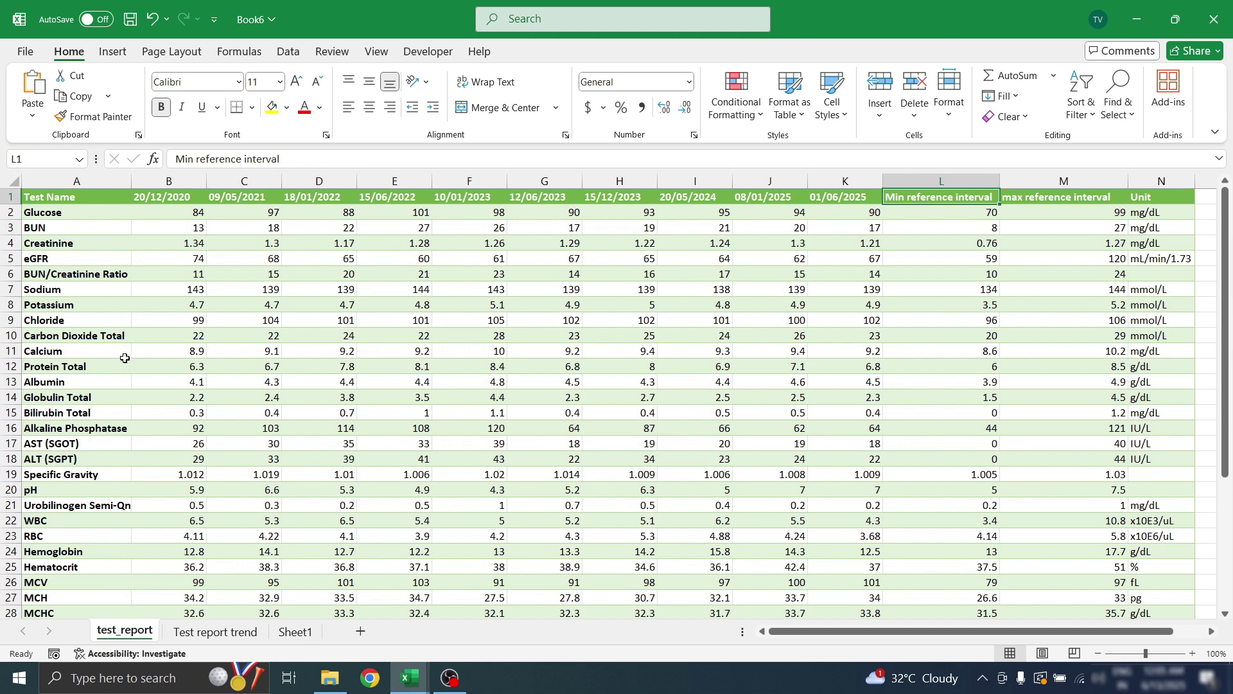
{"action": "left_click", "coordinate": [965, 354]}
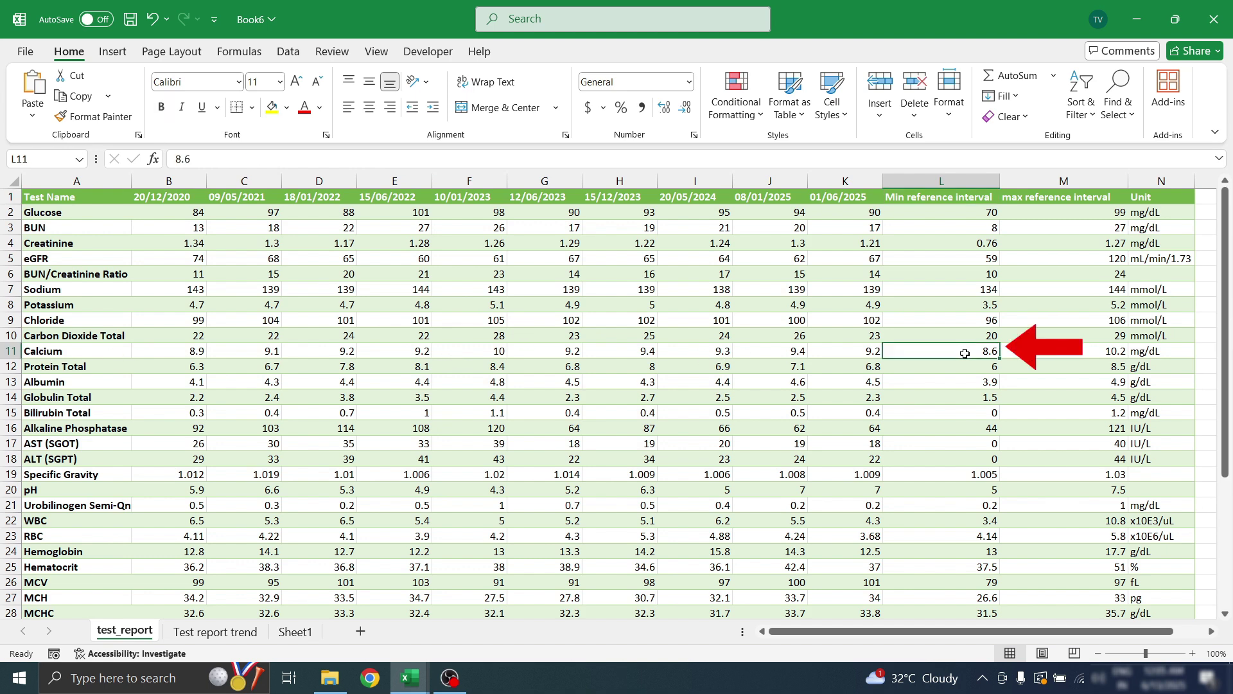
{"action": "left_click", "coordinate": [216, 632]}
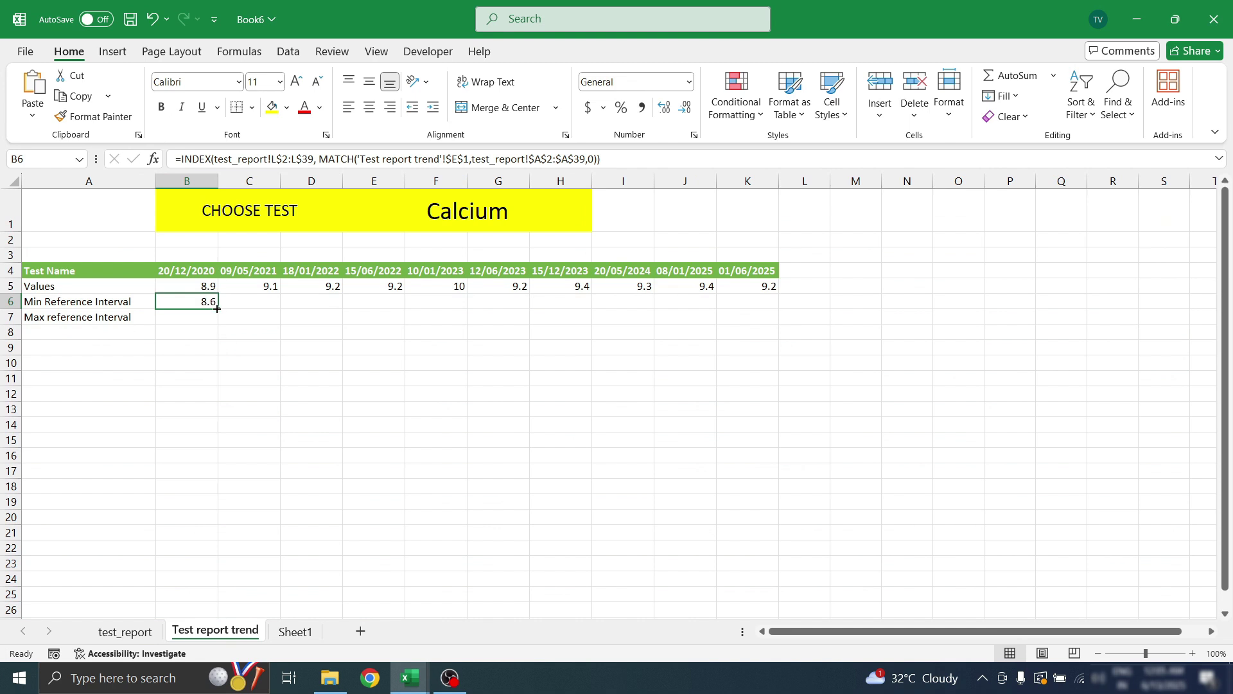
Try filling the B6 formula across to J6, comparing the copied formulas in C6 and D6 before undoing the fill
{"action": "left_click_drag", "start_coordinate": [217, 309], "coordinate": [736, 303]}
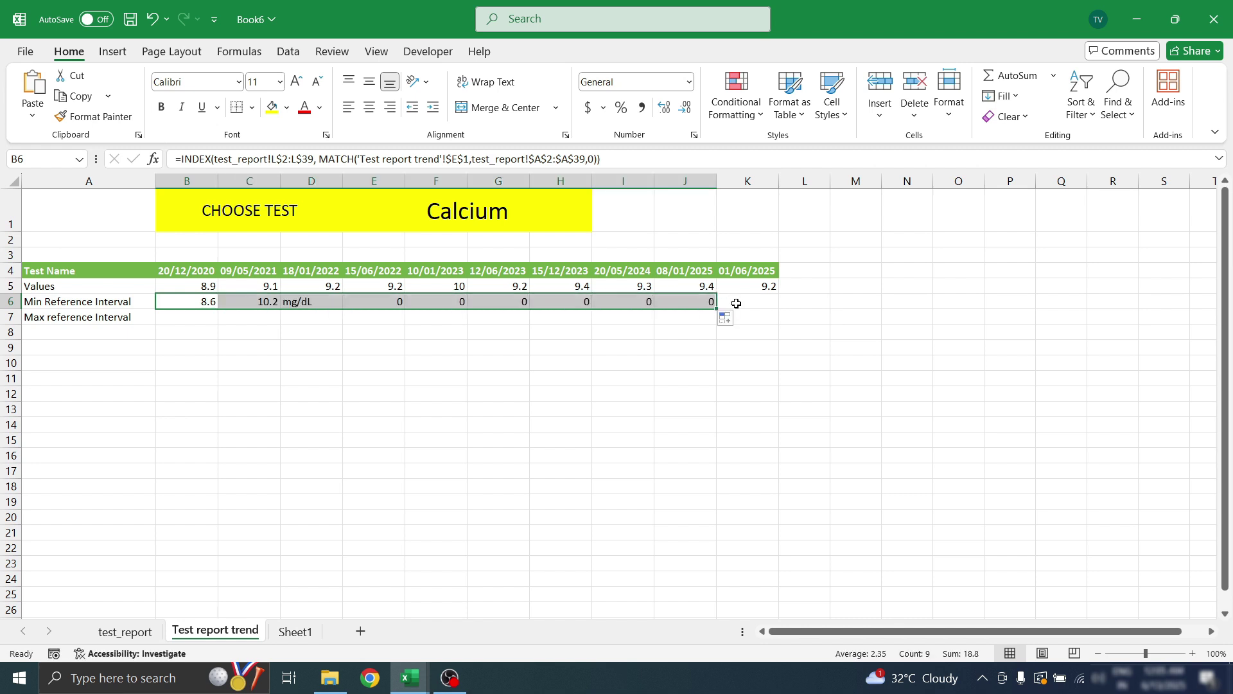
{"action": "left_click", "coordinate": [258, 304]}
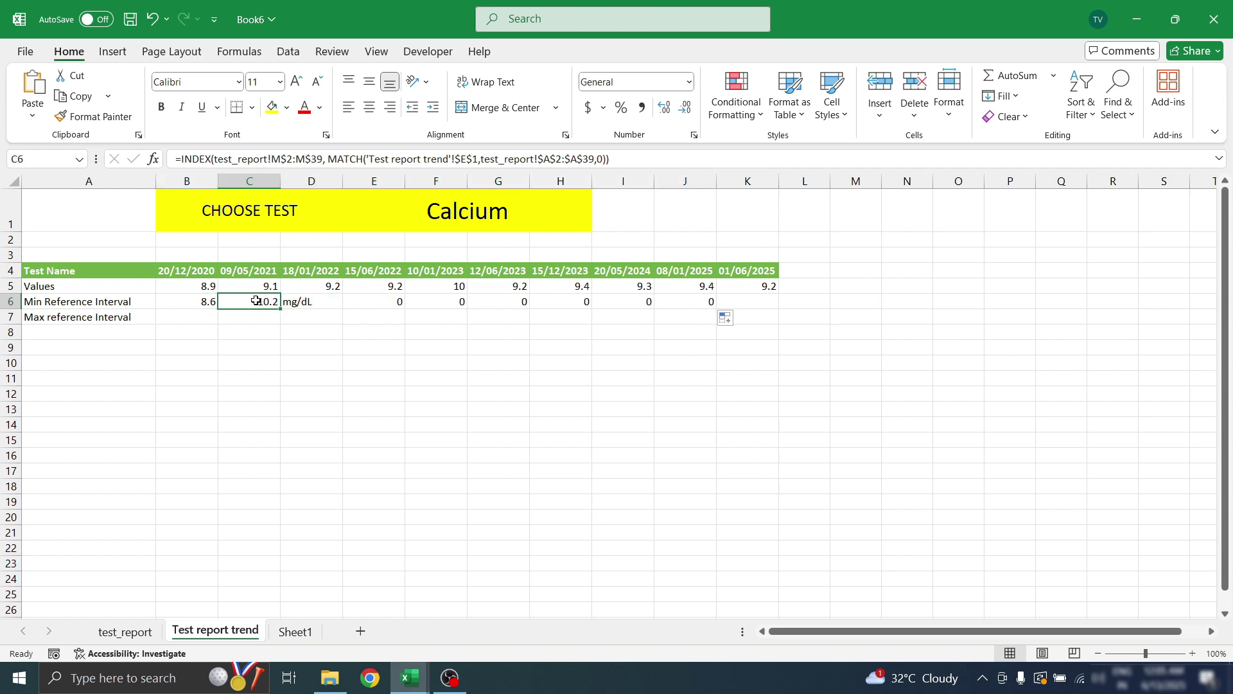
{"action": "left_click", "coordinate": [189, 300]}
{"action": "left_click", "coordinate": [248, 302]}
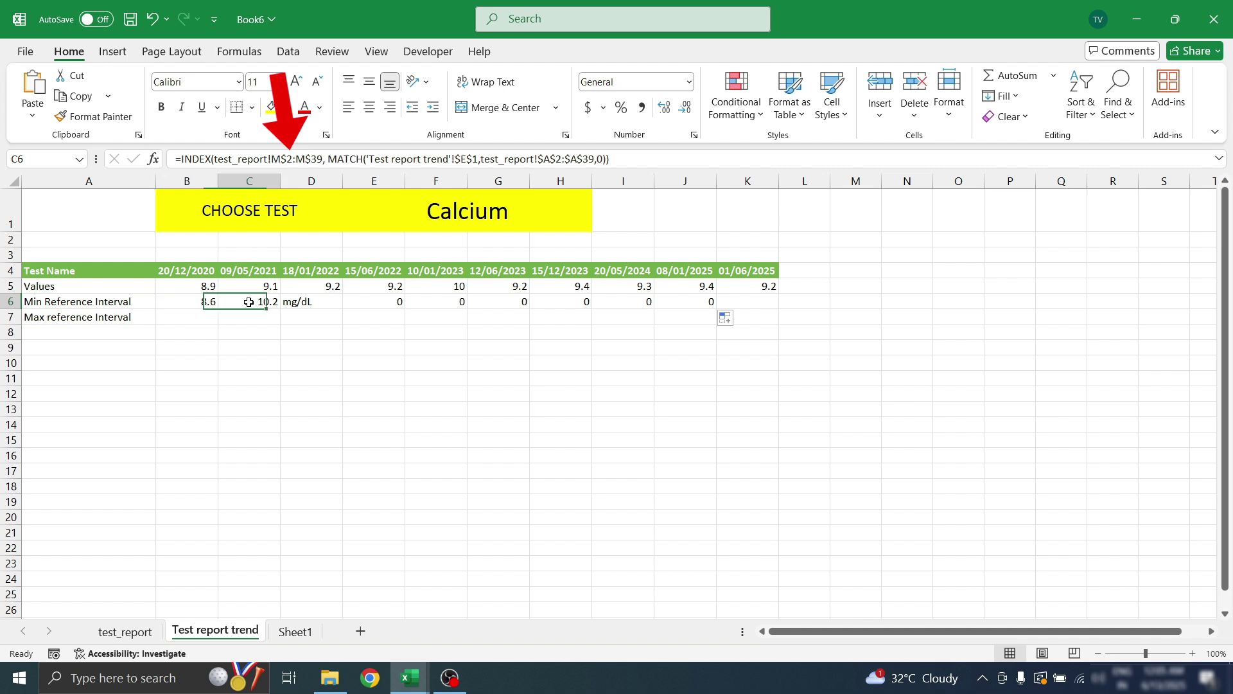
{"action": "left_click", "coordinate": [291, 303]}
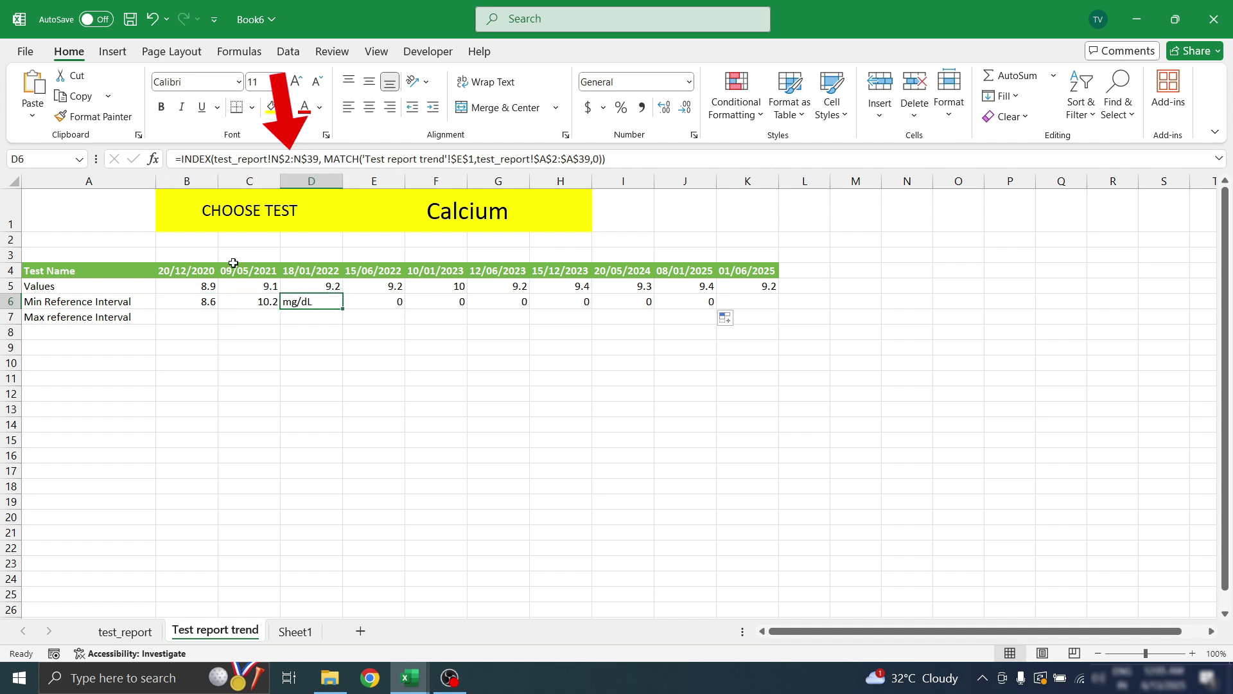
{"action": "left_click", "coordinate": [173, 301]}
{"action": "left_click", "coordinate": [182, 286]}
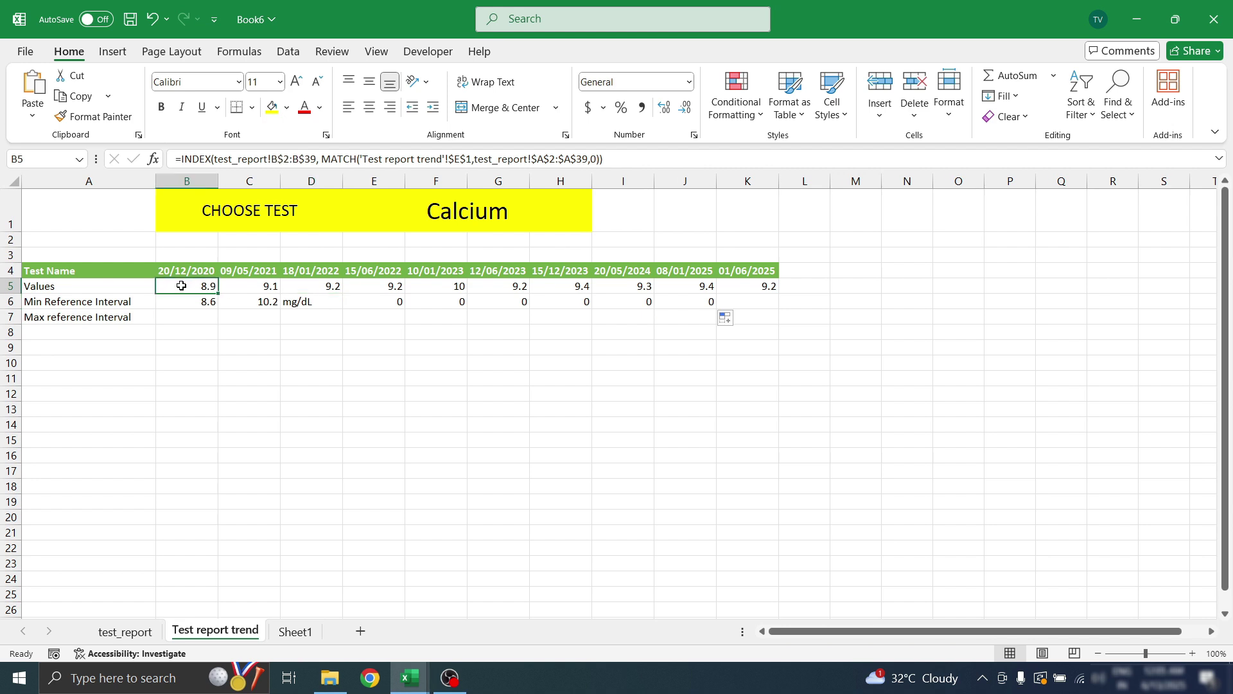
{"action": "left_click", "coordinate": [182, 303]}
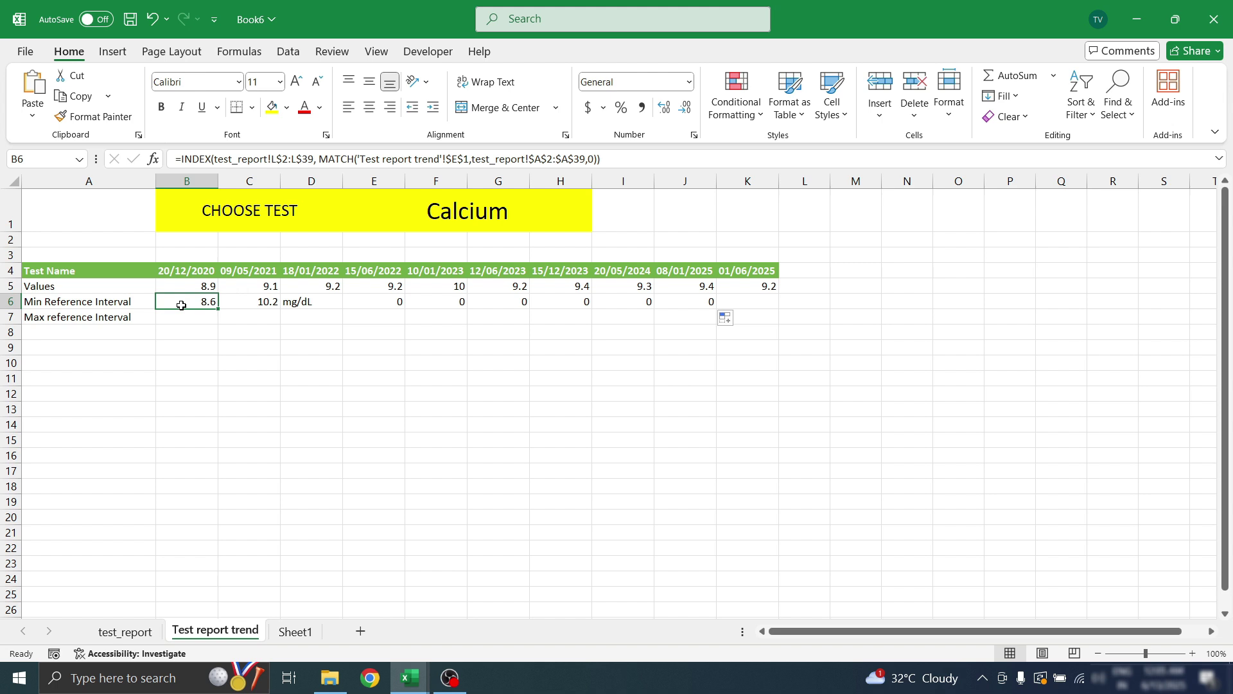
{"action": "key", "text": "ctrl+z"}
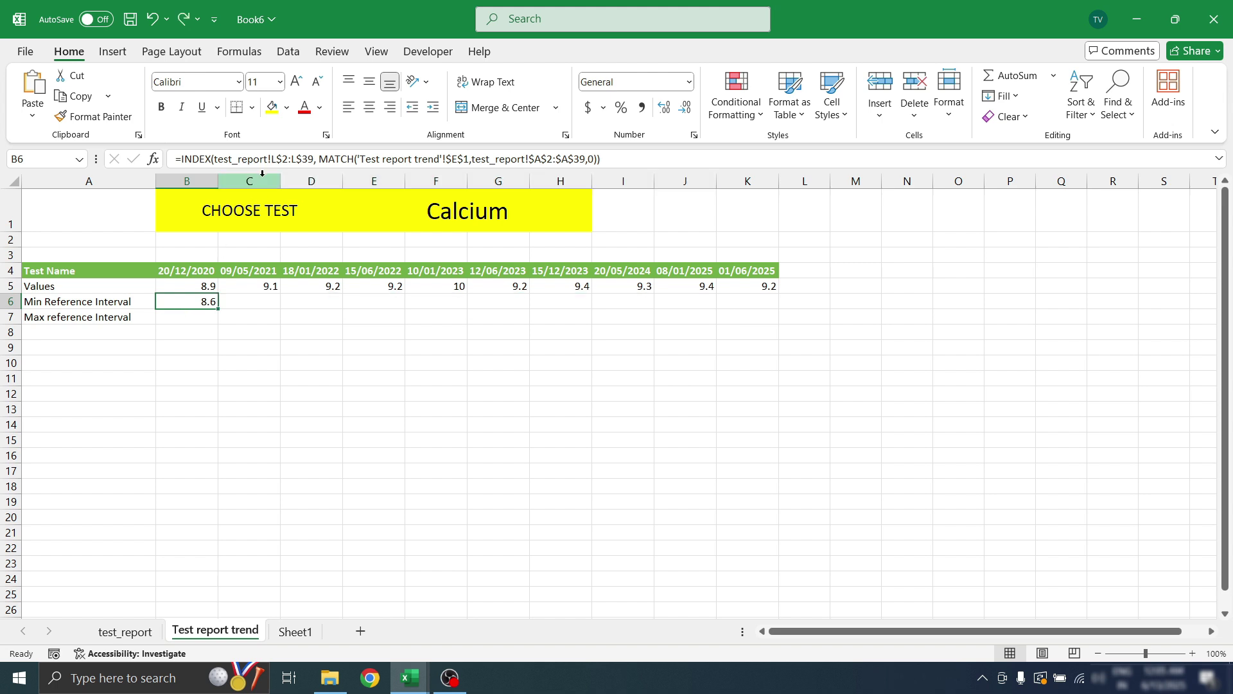
Anchor the INDEX range in B6 as test_report!$L$2:$L$39 and fill the formula across to K6
{"action": "left_click", "coordinate": [272, 159]}
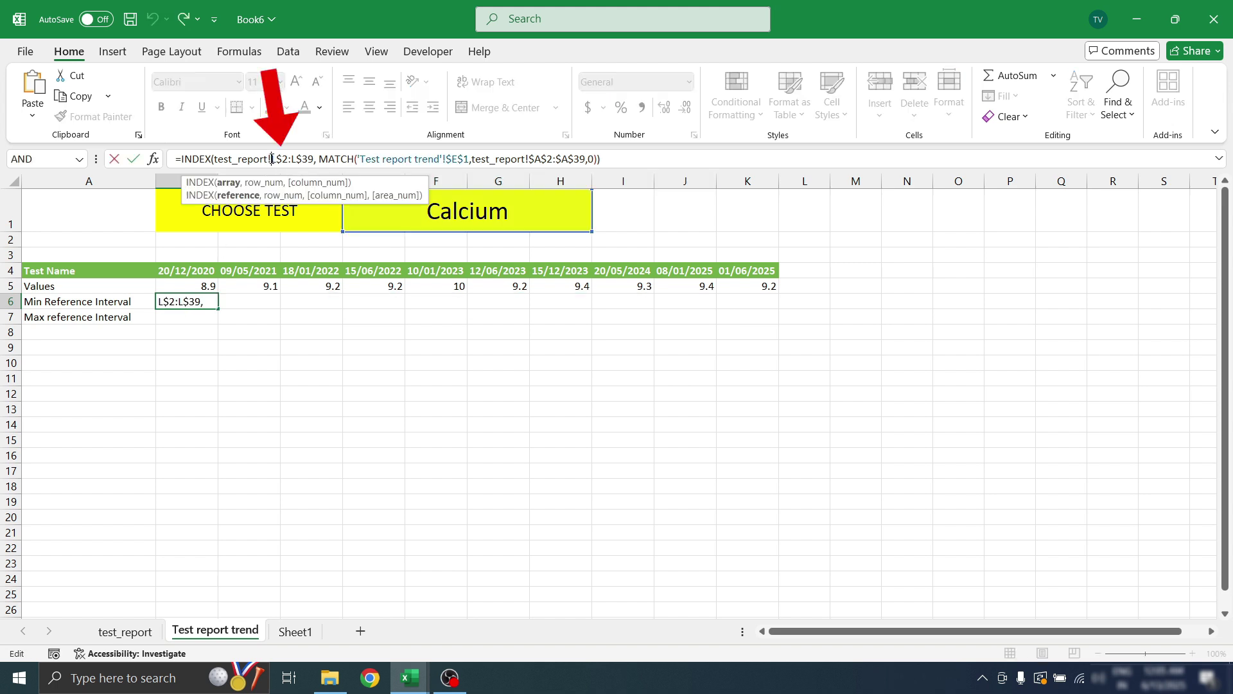
{"action": "type", "text": "$L"}
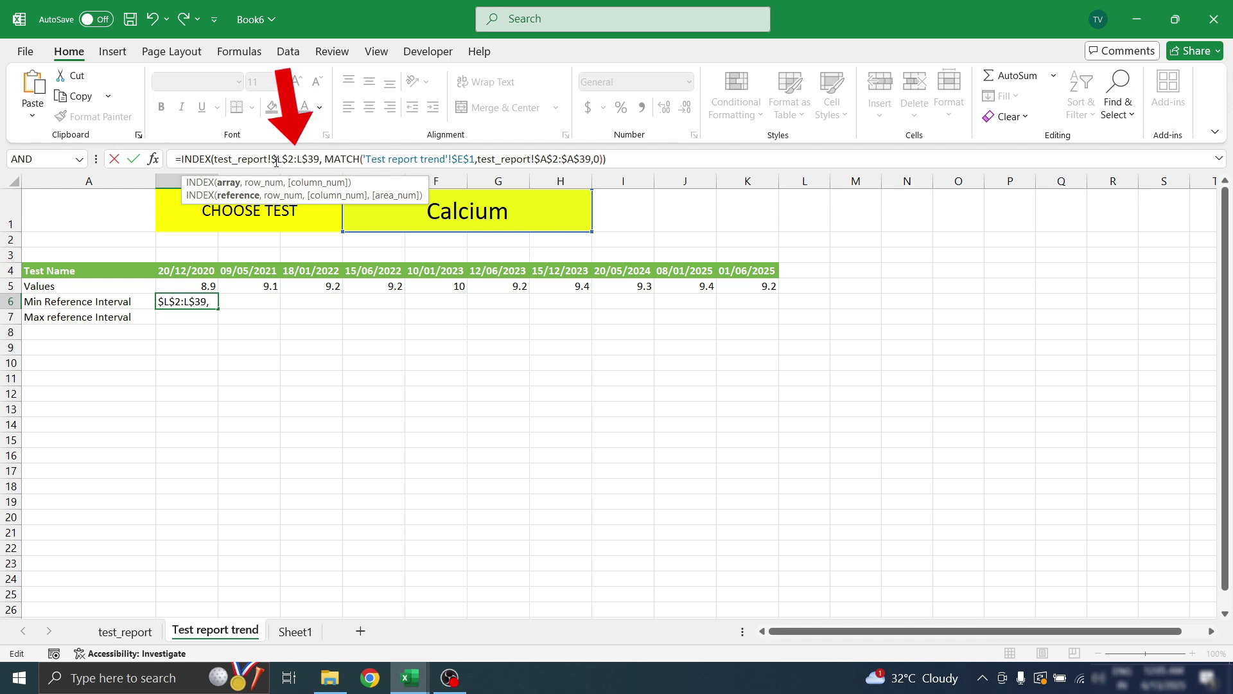
{"action": "type", "text": "$"}
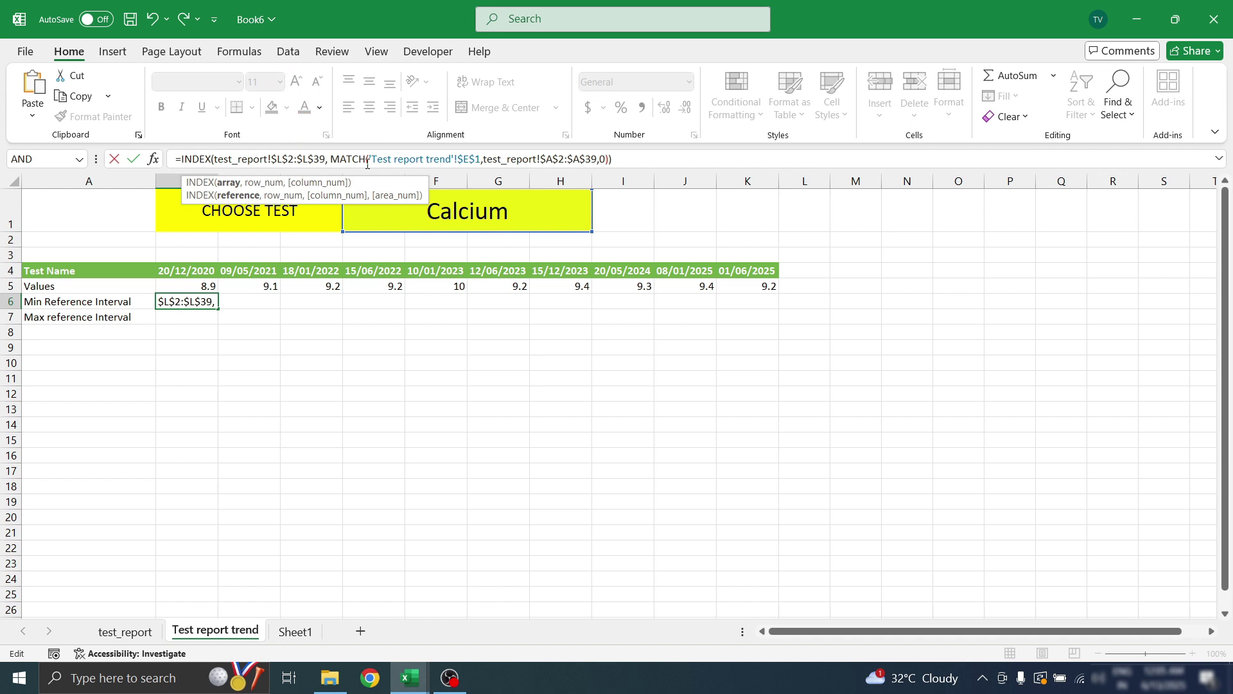
{"action": "key", "text": "Return"}
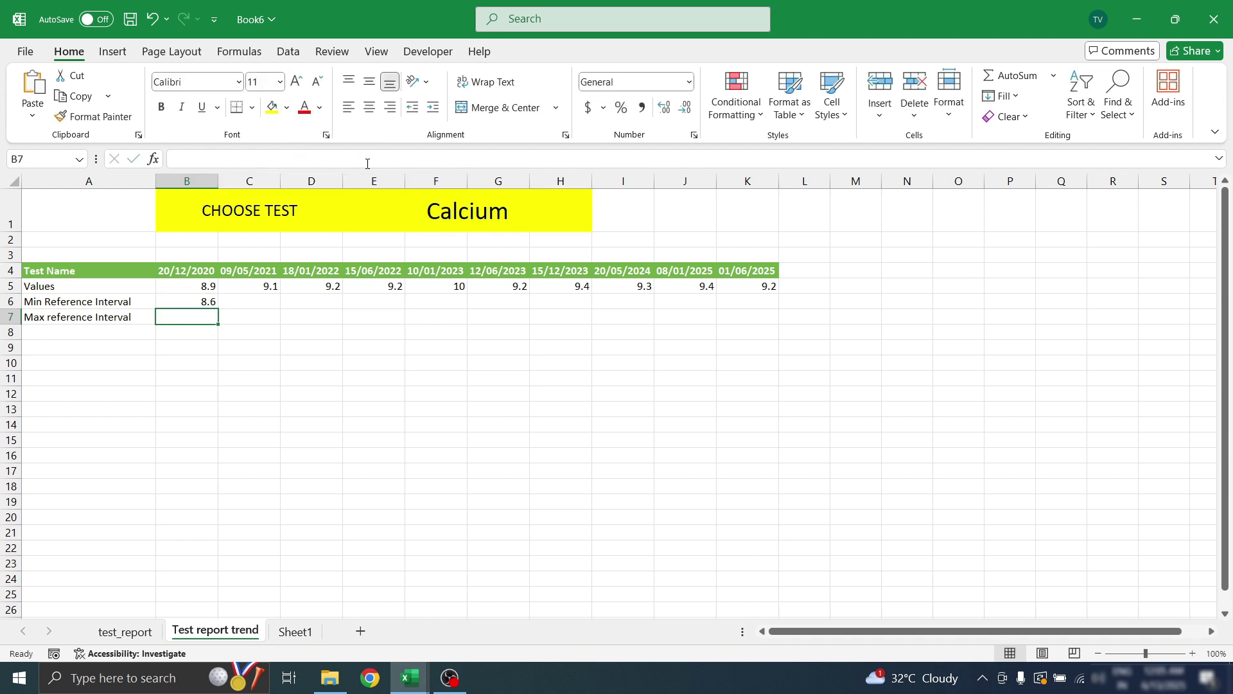
{"action": "left_click", "coordinate": [185, 302]}
{"action": "left_click_drag", "start_coordinate": [219, 307], "coordinate": [758, 309]}
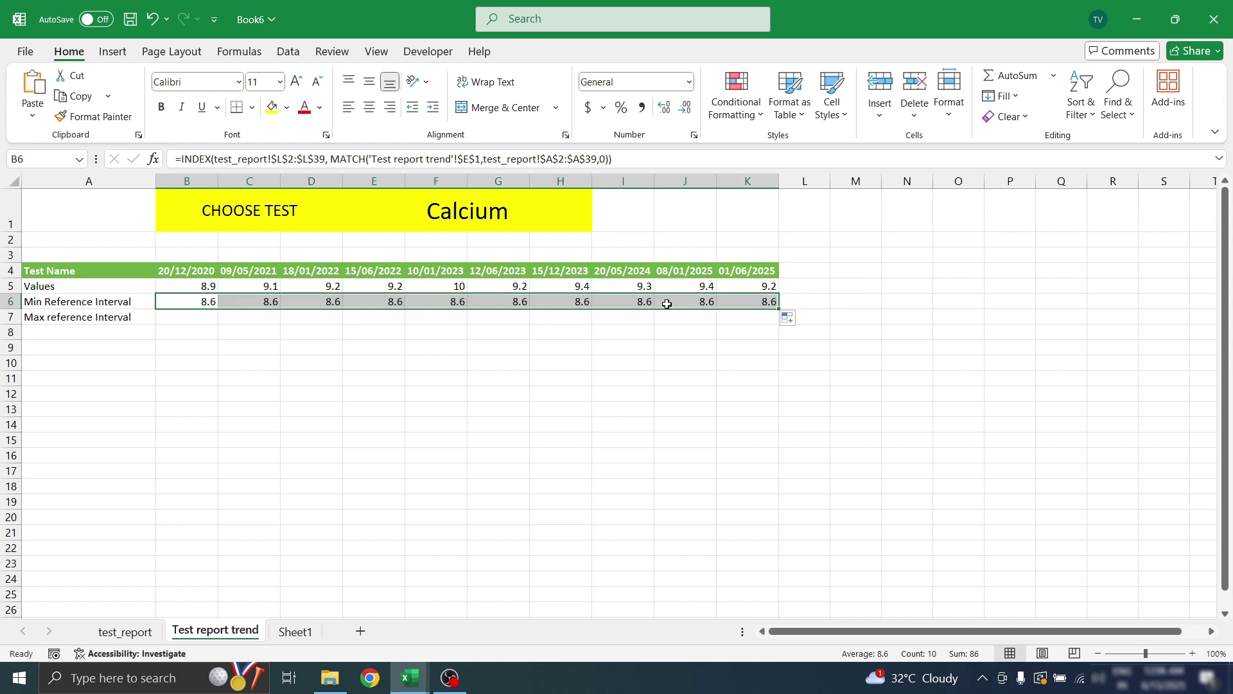
Enter the Min Reference Interval formula in B7 for the Max reference Interval, with its INDEX range changed to test_report!$M$2:$M$39
{"action": "key", "text": "Down"}
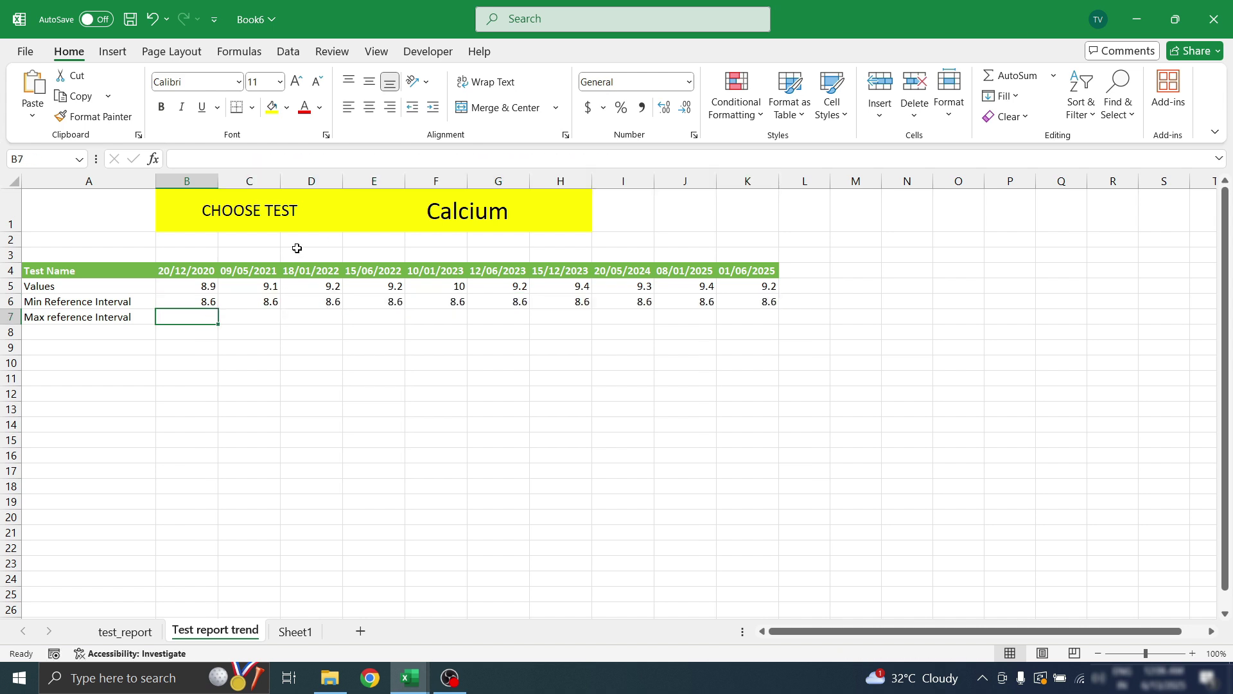
{"action": "left_click", "coordinate": [217, 161]}
{"action": "type", "text": "=INDEX(test_report!$L$2:$L$39, MATCH('Test report trend'!$E$1,test_report!$A$2:$A$39,0))"}
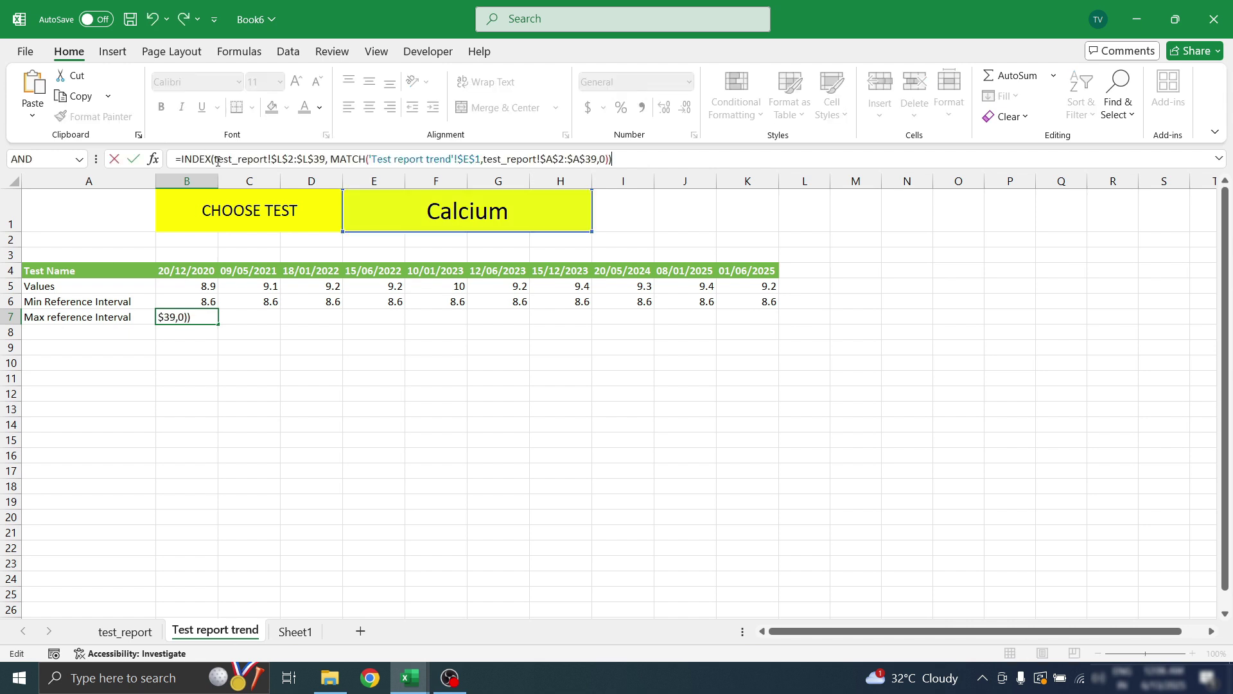
{"action": "left_click", "coordinate": [284, 160]}
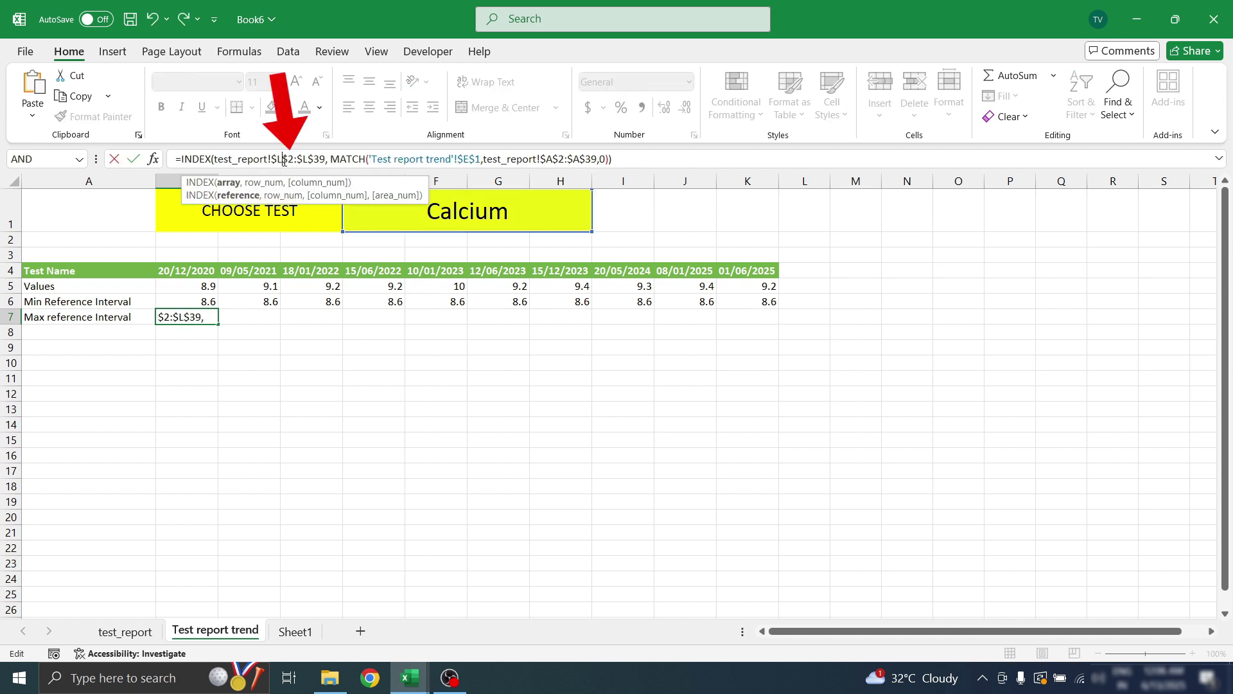
{"action": "key", "text": "BackSpace"}
{"action": "type", "text": "M"}
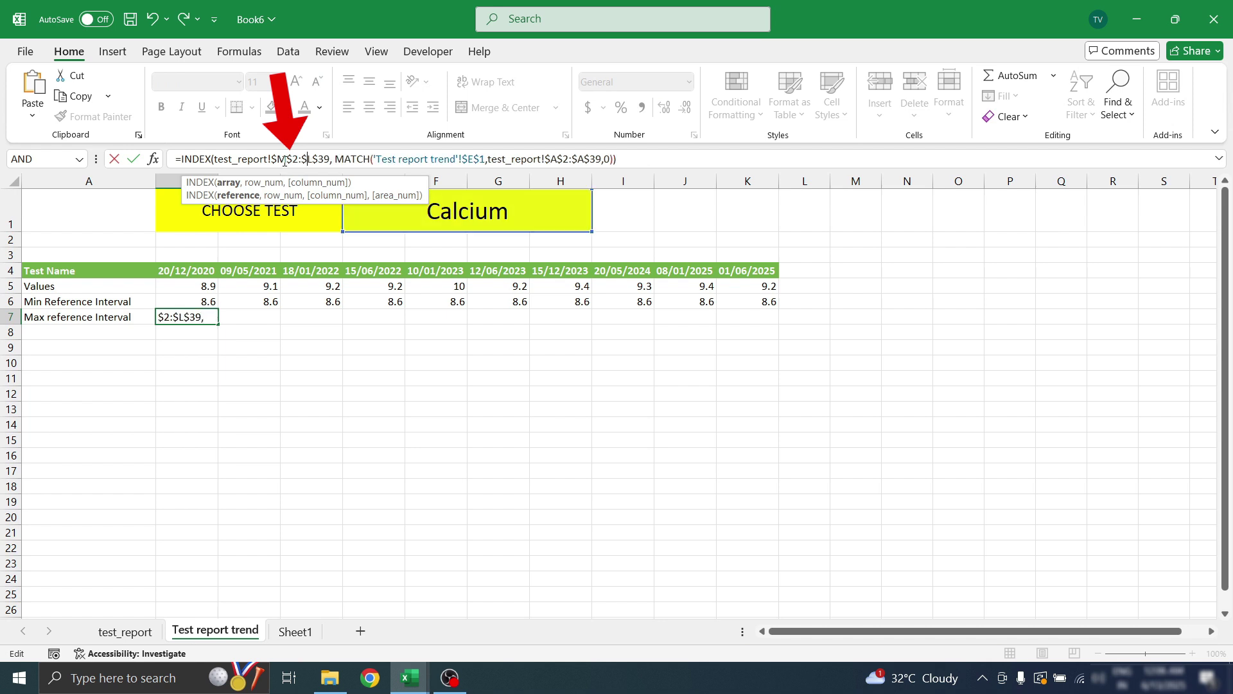
{"action": "key", "text": "BackSpace"}
{"action": "type", "text": "M"}
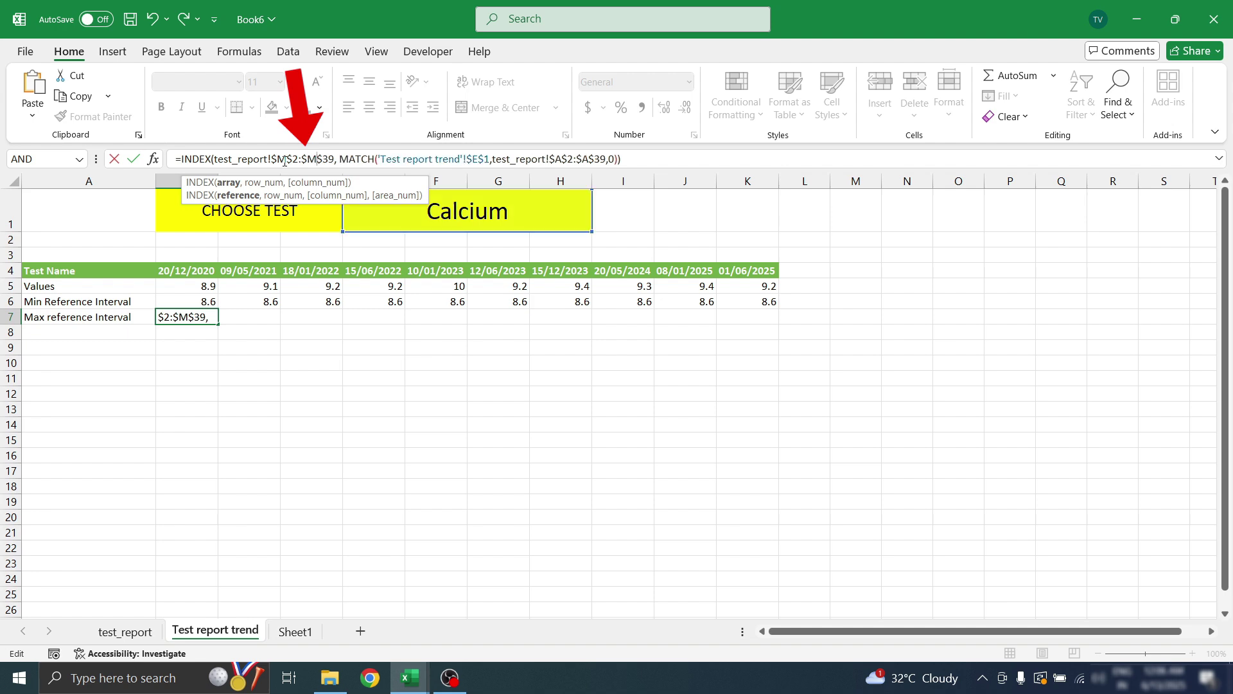
{"action": "key", "text": "Return"}
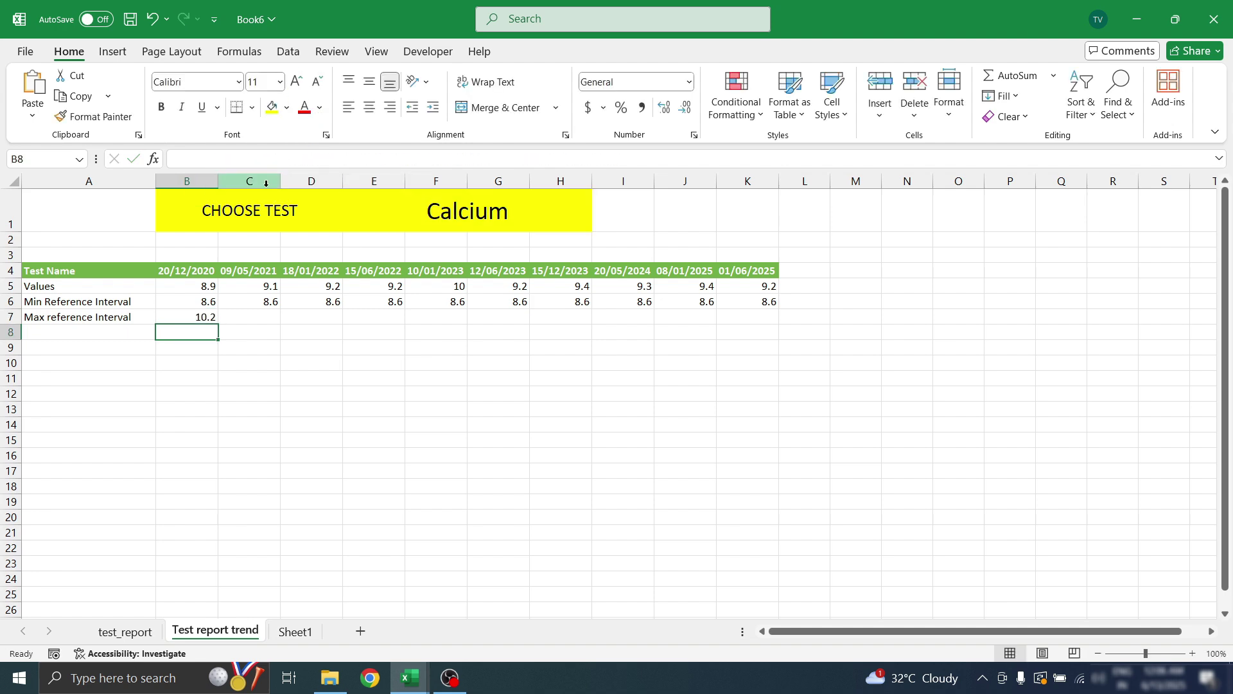
Compare B7 with Calcium's maximum reference interval in M11 of test_report, and fill the B7 formula across to K7
{"action": "left_click", "coordinate": [176, 317]}
{"action": "left_click", "coordinate": [124, 633]}
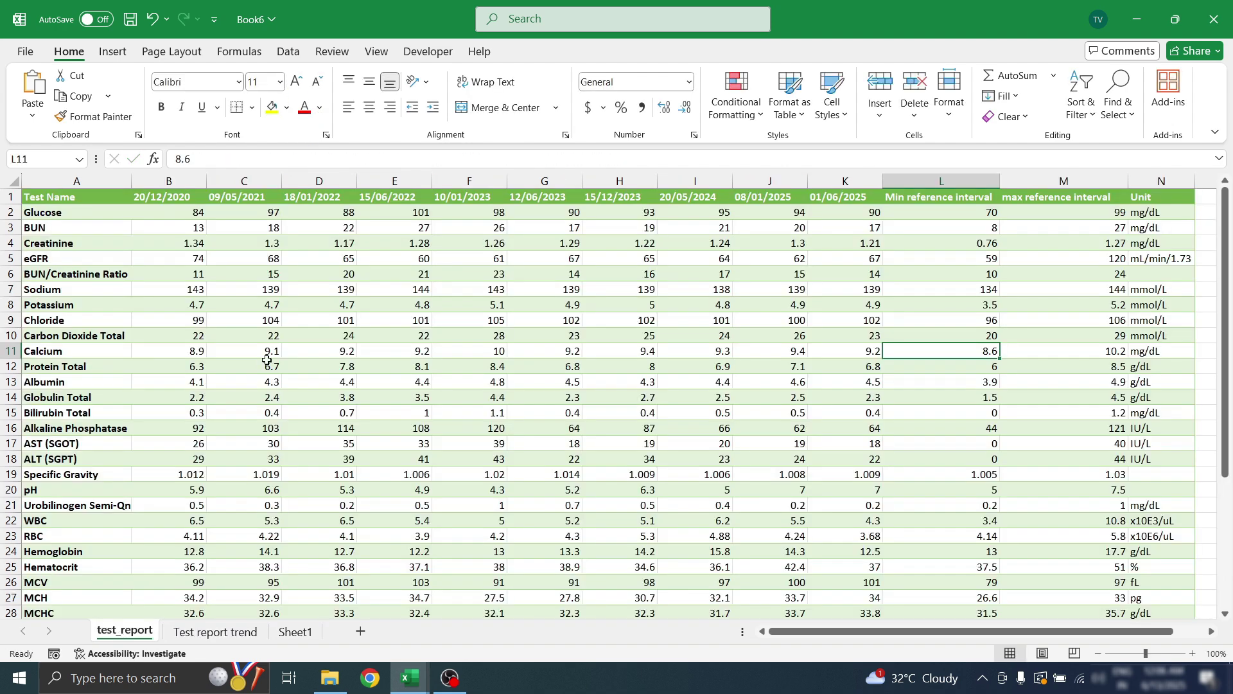
{"action": "left_click", "coordinate": [1088, 351]}
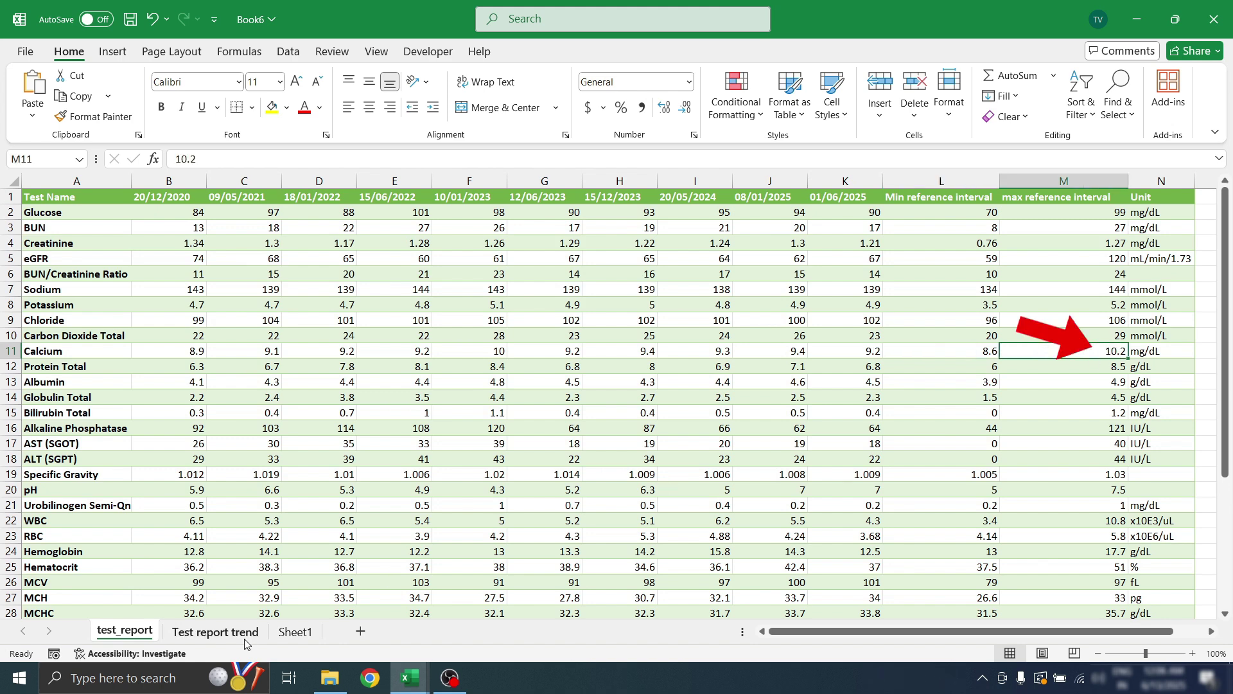
{"action": "left_click", "coordinate": [215, 631]}
{"action": "left_click_drag", "start_coordinate": [220, 323], "coordinate": [757, 325]}
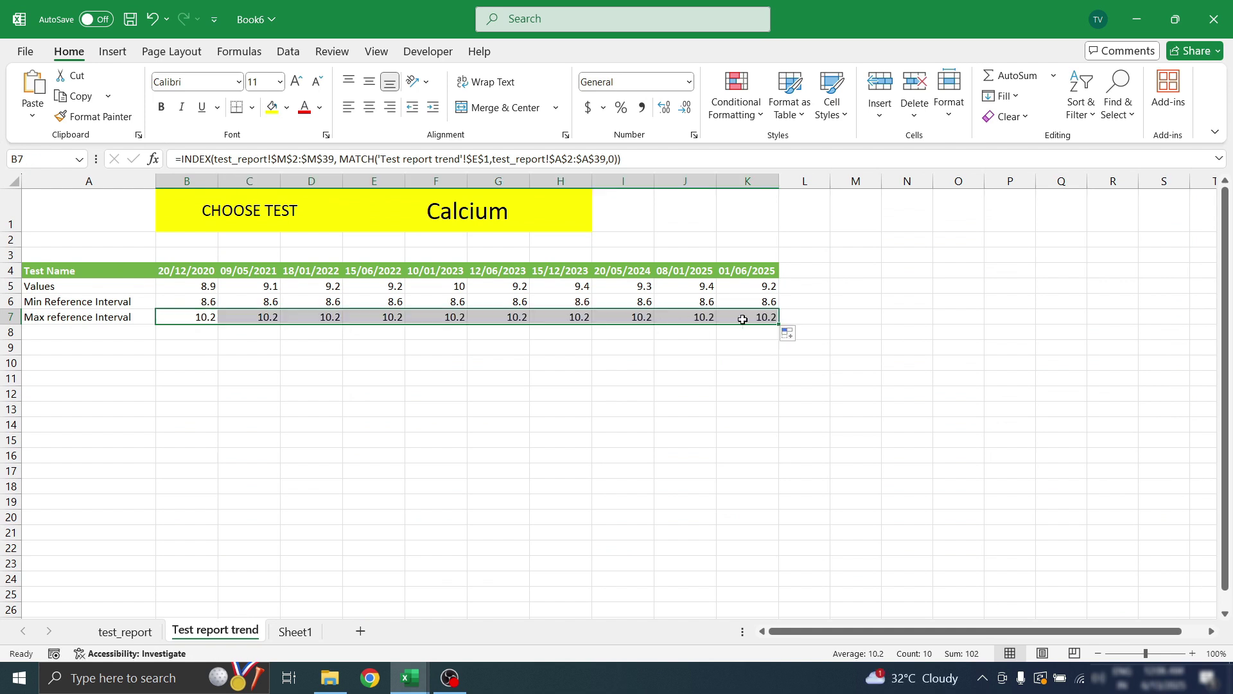
Convert the test trend data in A4:K7 into a table with headers
{"action": "left_click", "coordinate": [249, 270]}
{"action": "left_click", "coordinate": [189, 291]}
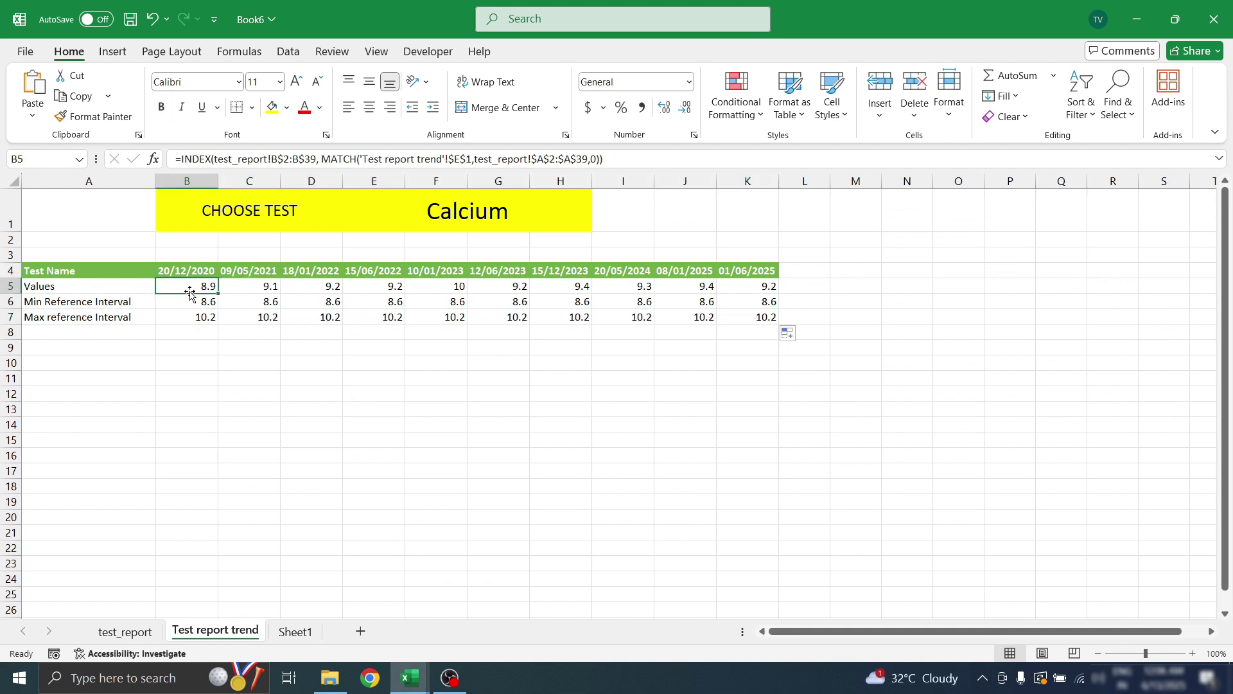
{"action": "key", "text": "ctrl+a"}
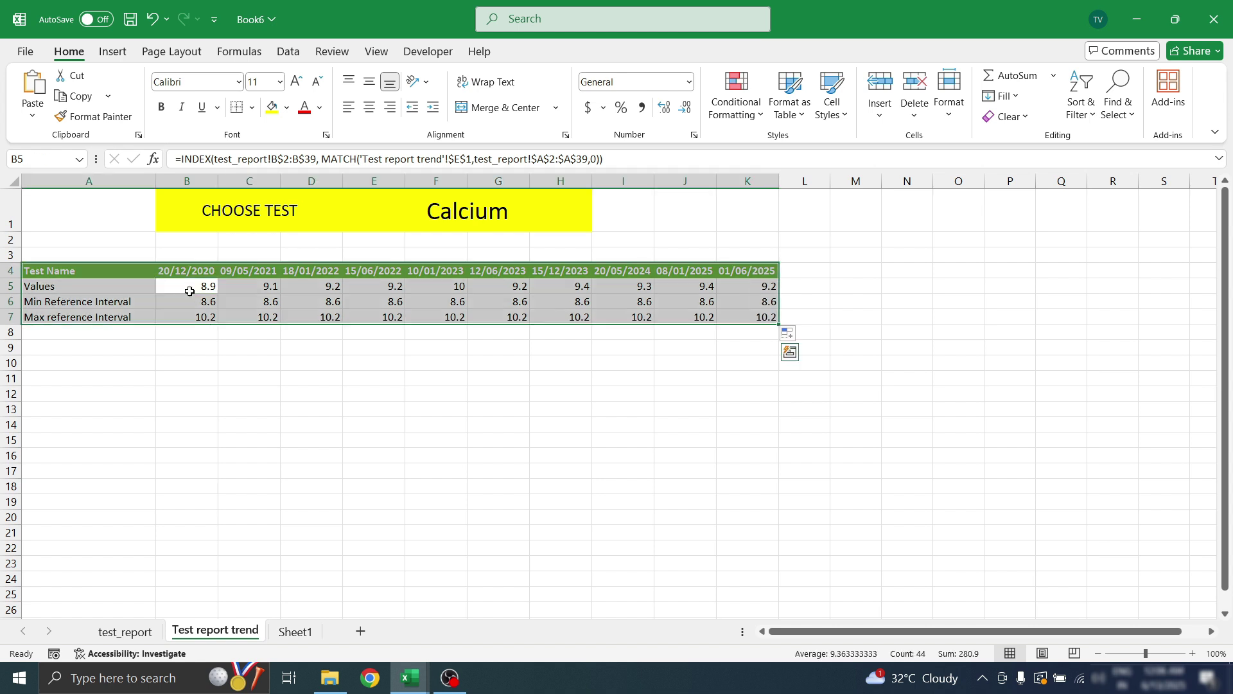
{"action": "key", "text": "ctrl+t"}
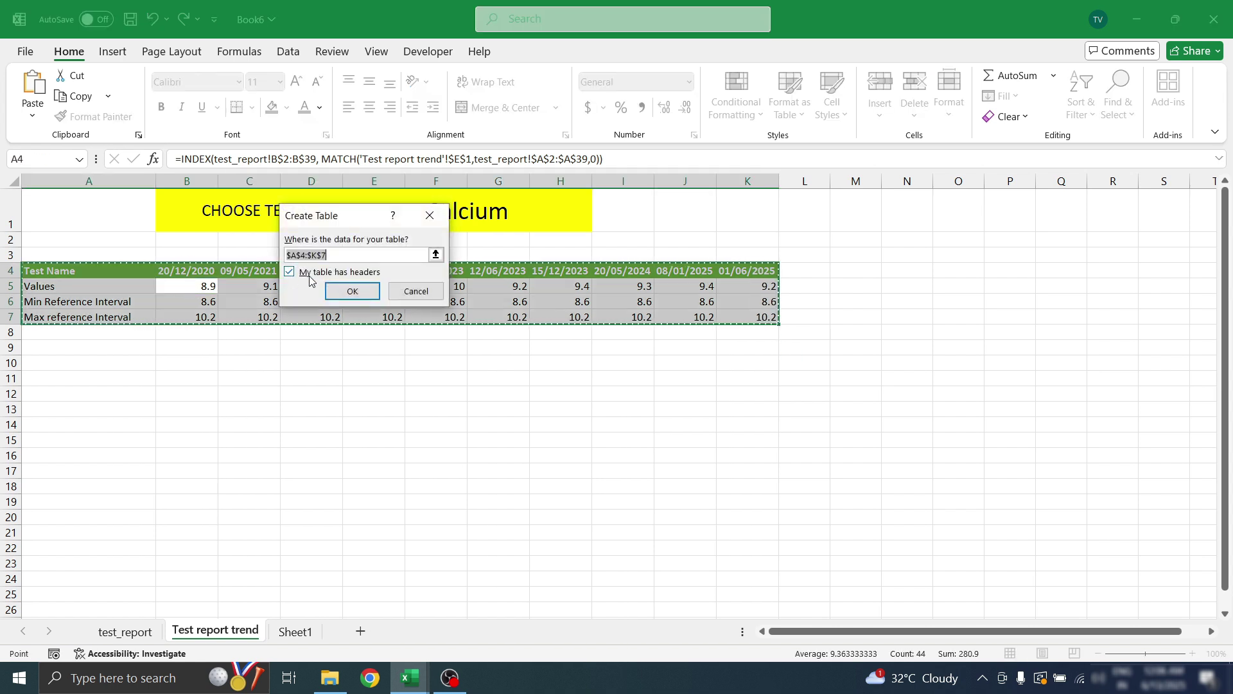
{"action": "left_click", "coordinate": [345, 292]}
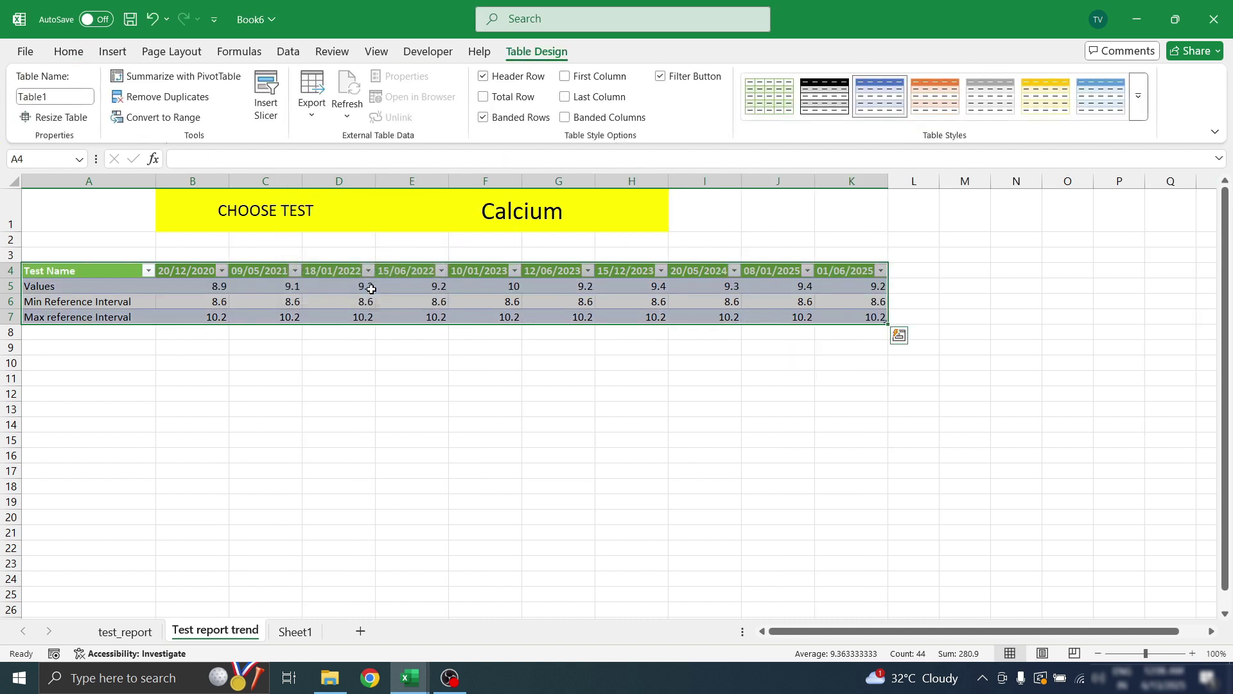
Hide the table's filter buttons and turn on First Column emphasis
{"action": "left_click", "coordinate": [661, 78]}
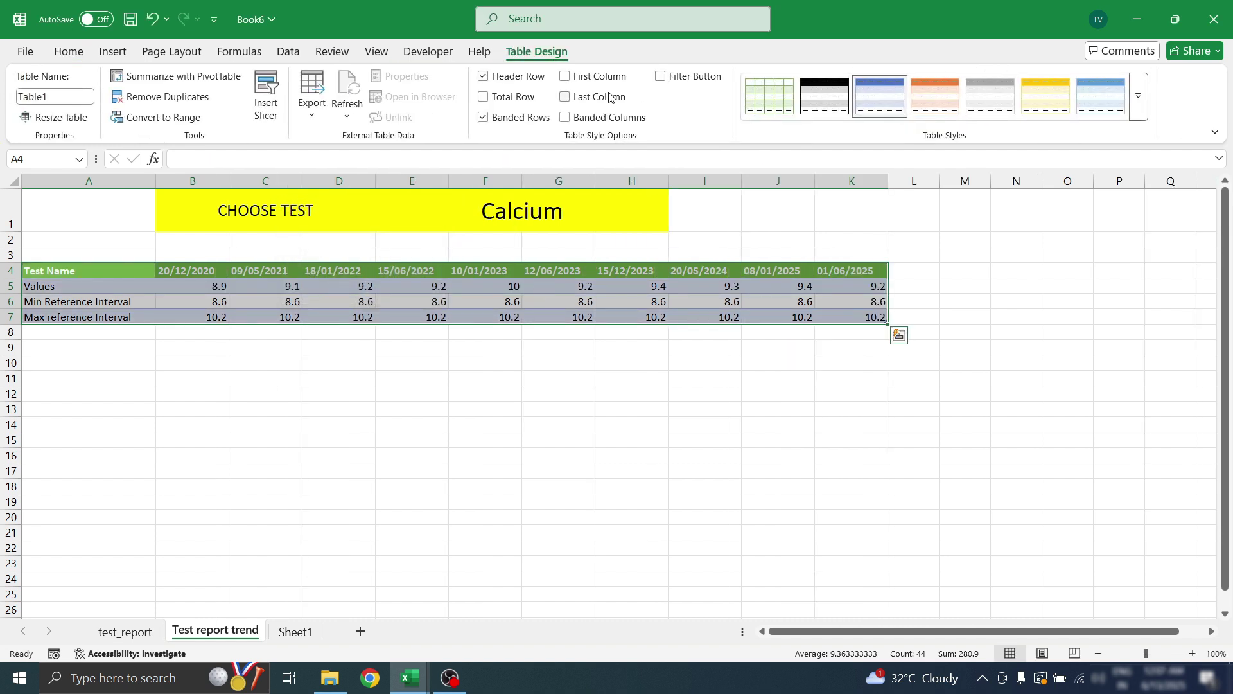
{"action": "left_click", "coordinate": [564, 77]}
{"action": "left_click", "coordinate": [505, 302]}
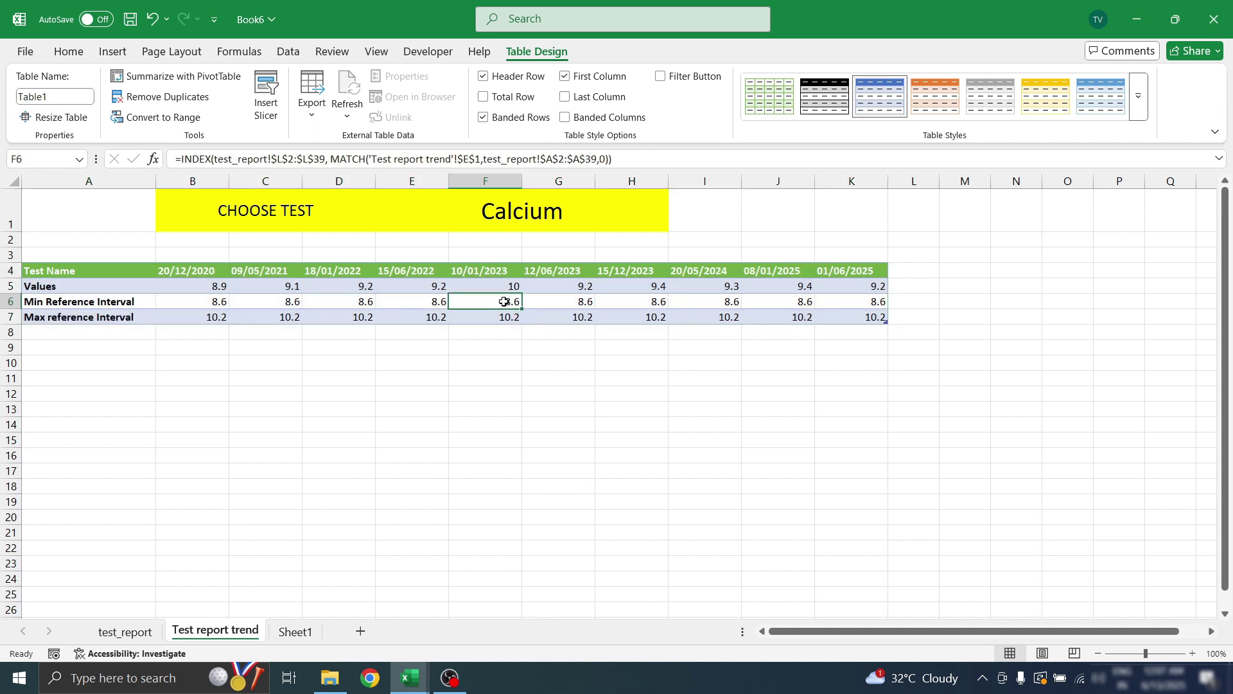
Check the table's values and reference intervals by choosing Glucose, BUN/Creatinine Ratio, Protein Total and AST (SGOT) in the E1 dropdown
{"action": "left_click", "coordinate": [562, 202]}
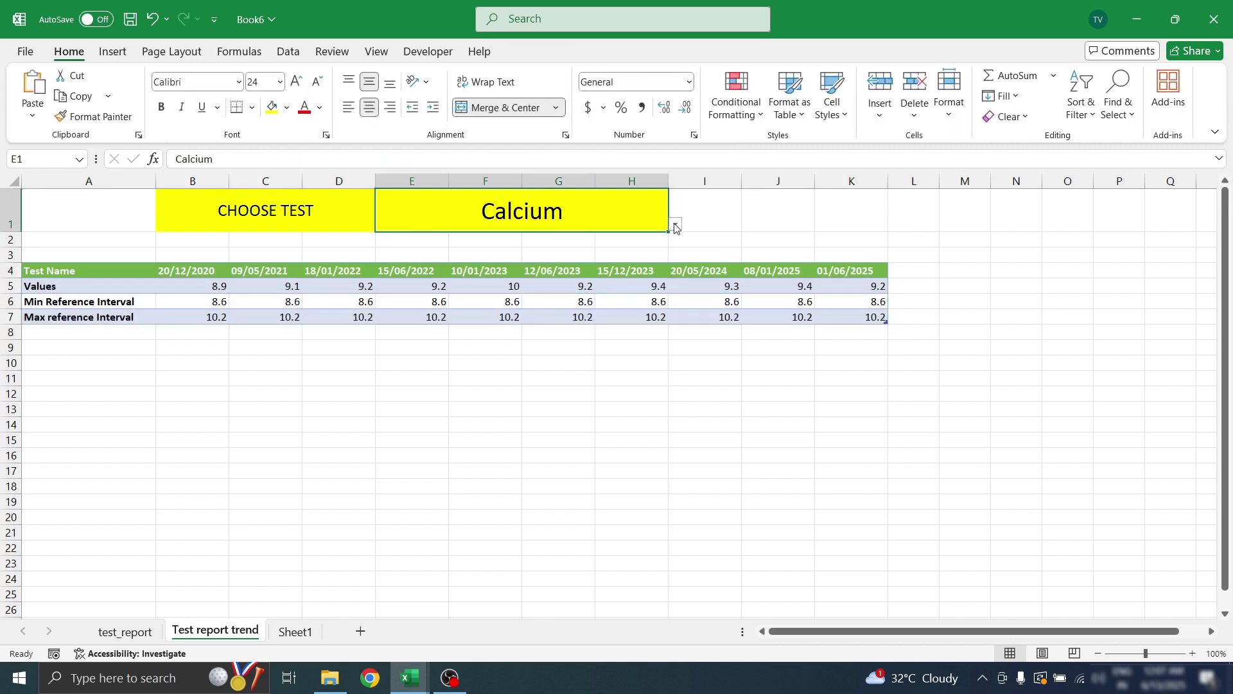
{"action": "left_click", "coordinate": [675, 225]}
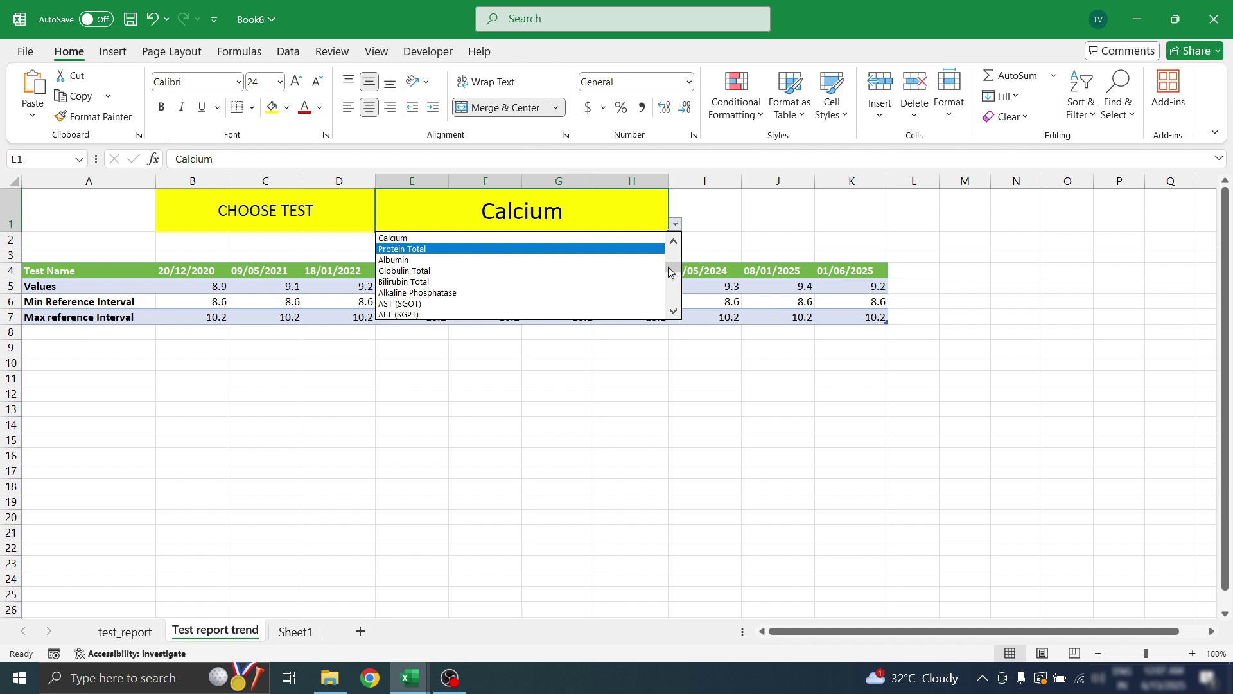
{"action": "left_click_drag", "start_coordinate": [670, 272], "coordinate": [671, 241]}
{"action": "left_click", "coordinate": [530, 239]}
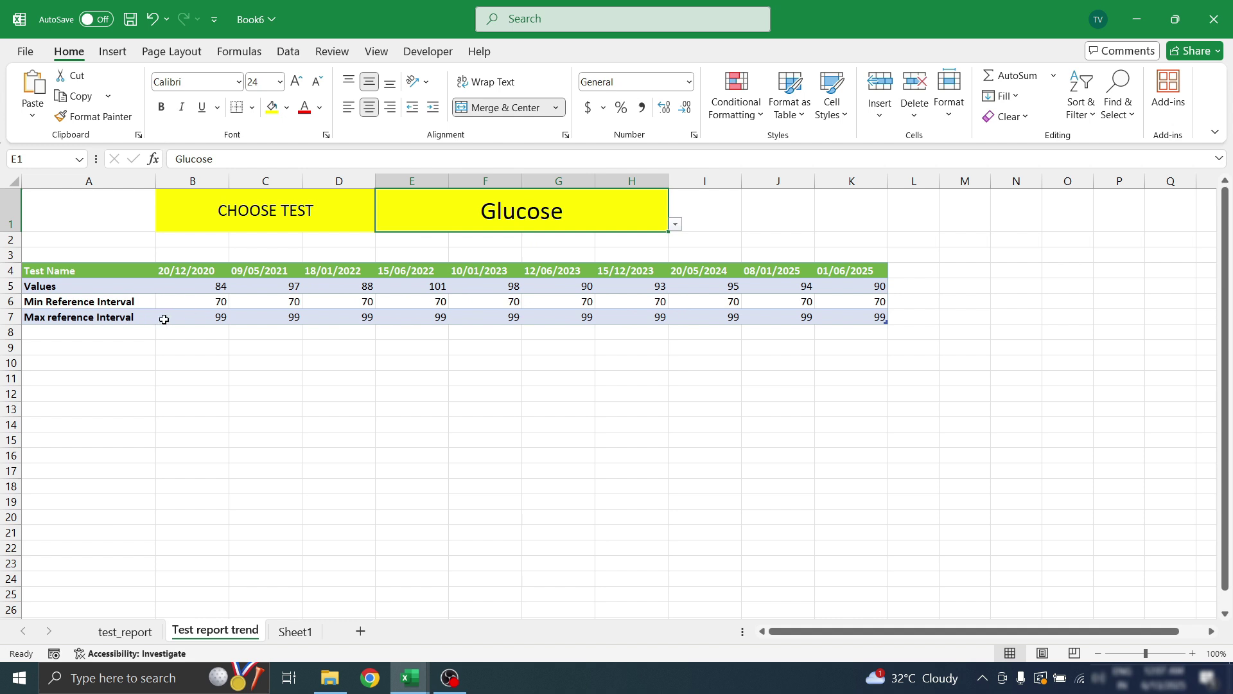
{"action": "left_click", "coordinate": [675, 223]}
{"action": "left_click", "coordinate": [537, 283]}
{"action": "left_click", "coordinate": [675, 224]}
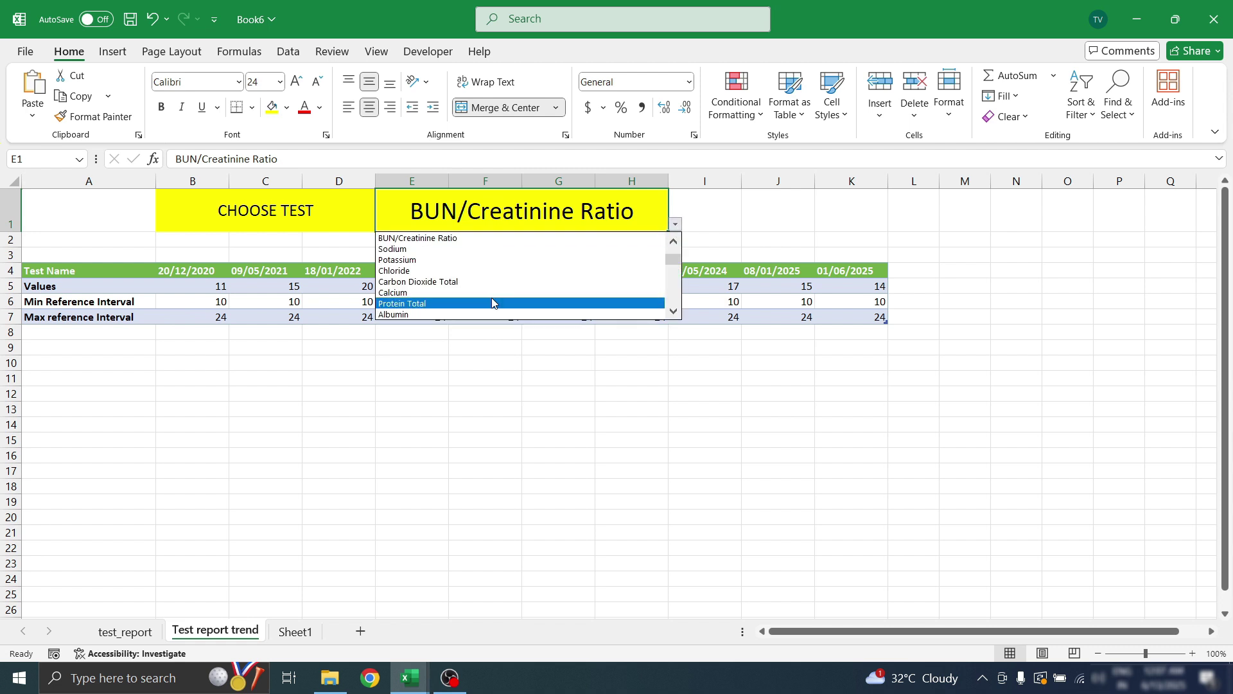
{"action": "left_click", "coordinate": [490, 300]}
{"action": "left_click", "coordinate": [675, 223]}
{"action": "left_click", "coordinate": [469, 289]}
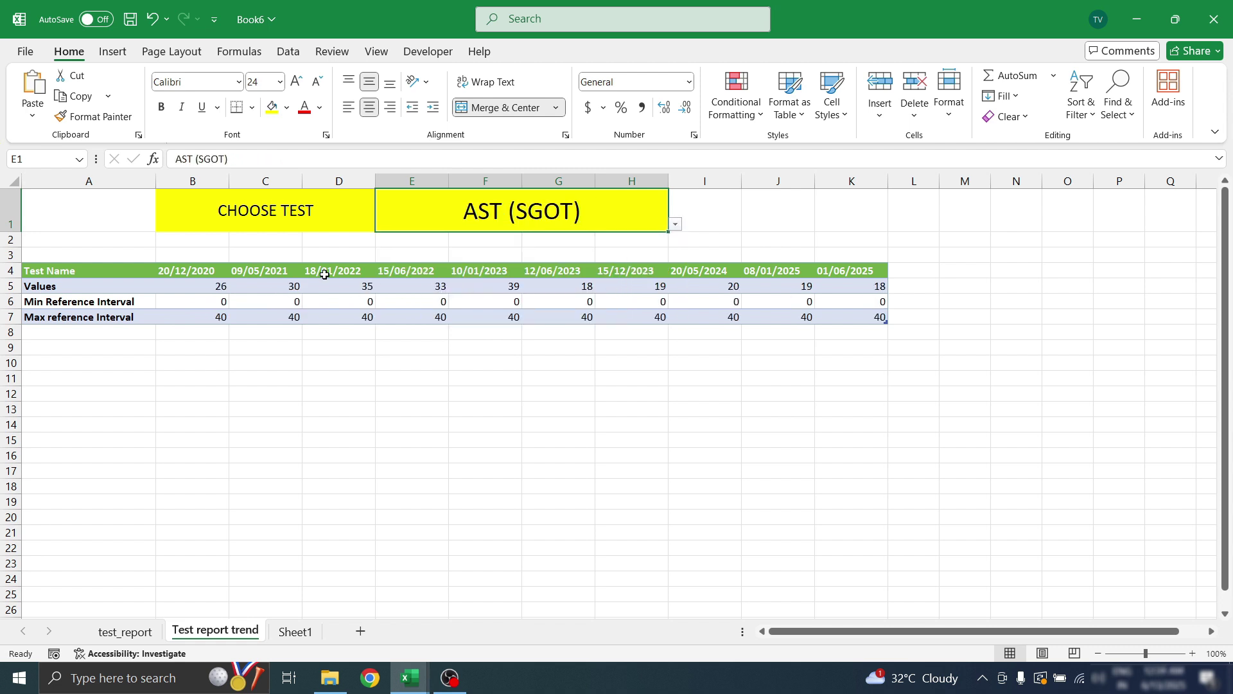
Insert a 2-D line chart from the trend table, place it below the table and widen it to the edge of column K
{"action": "left_click", "coordinate": [168, 301]}
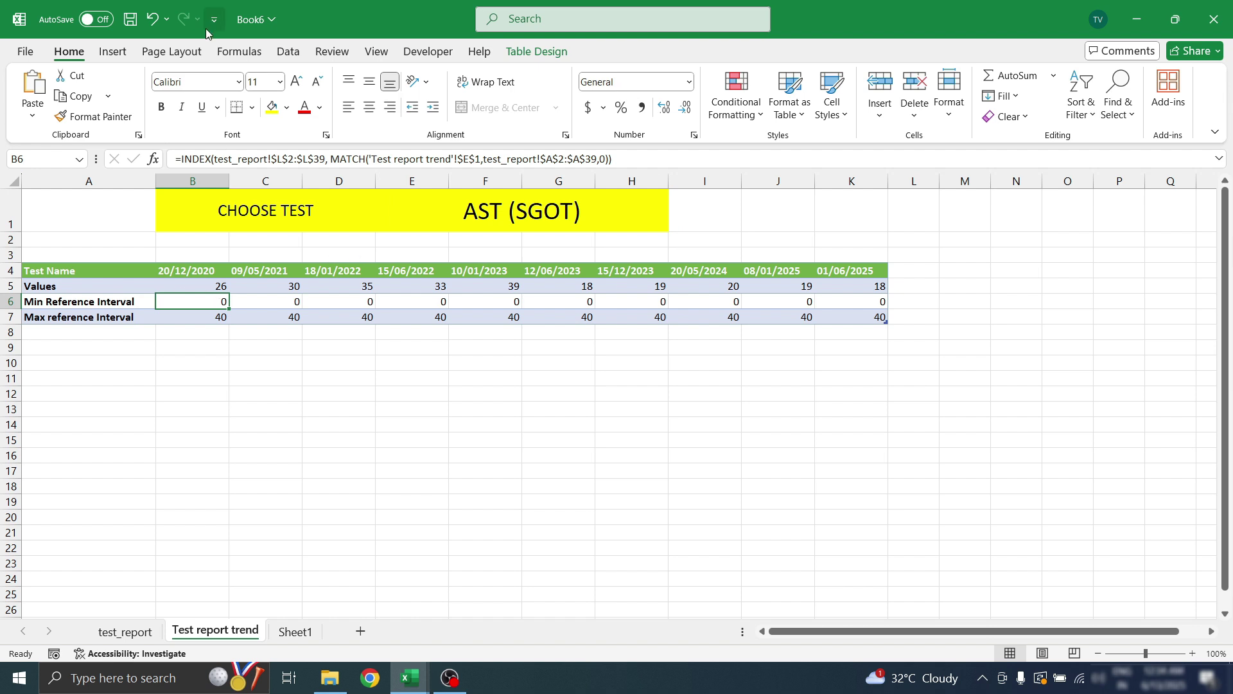
{"action": "left_click", "coordinate": [113, 51]}
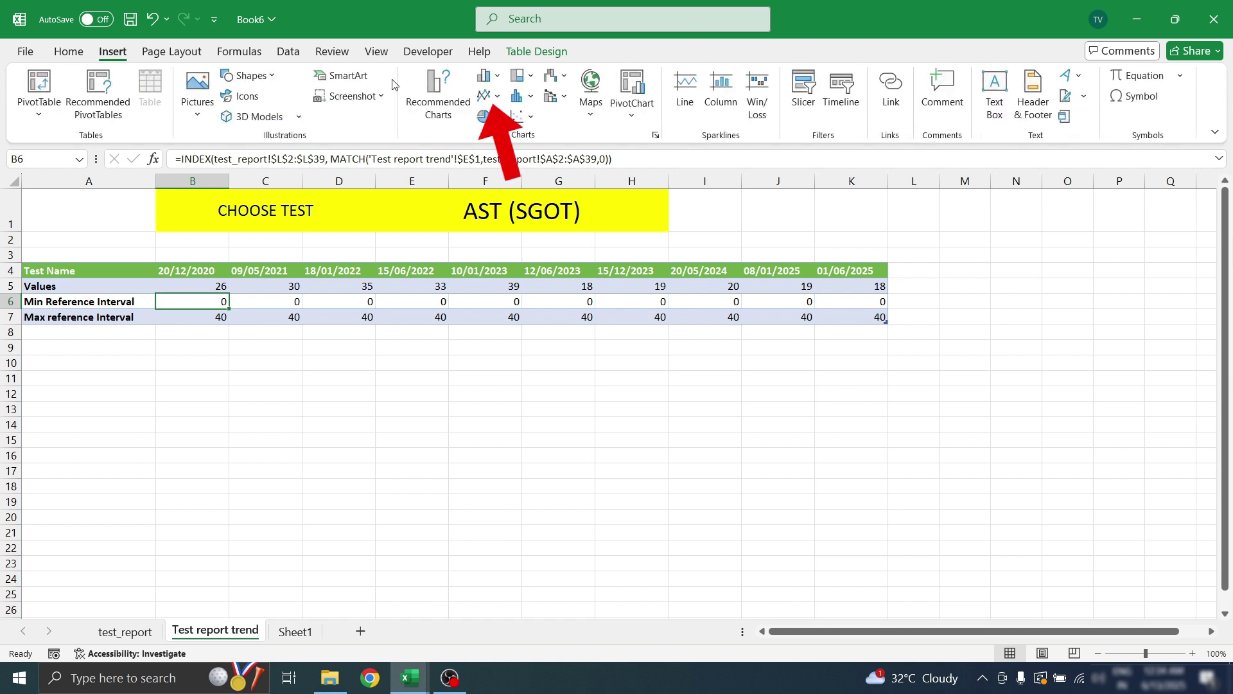
{"action": "left_click", "coordinate": [487, 96]}
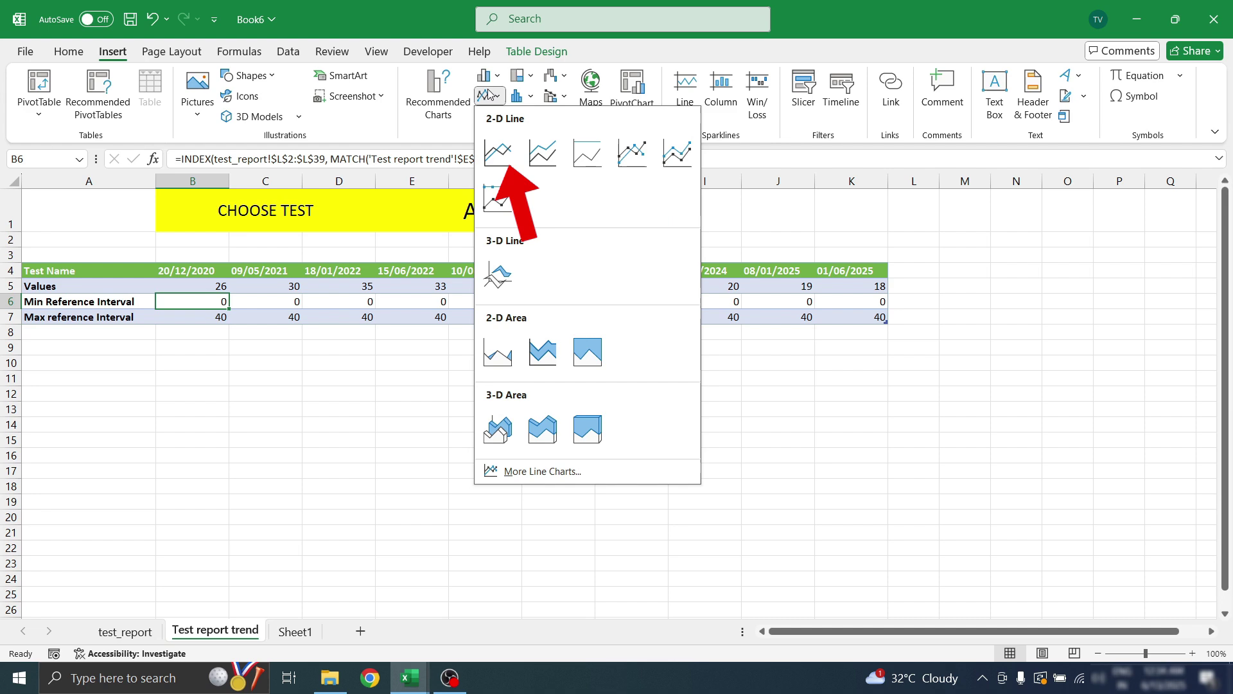
{"action": "left_click", "coordinate": [485, 163]}
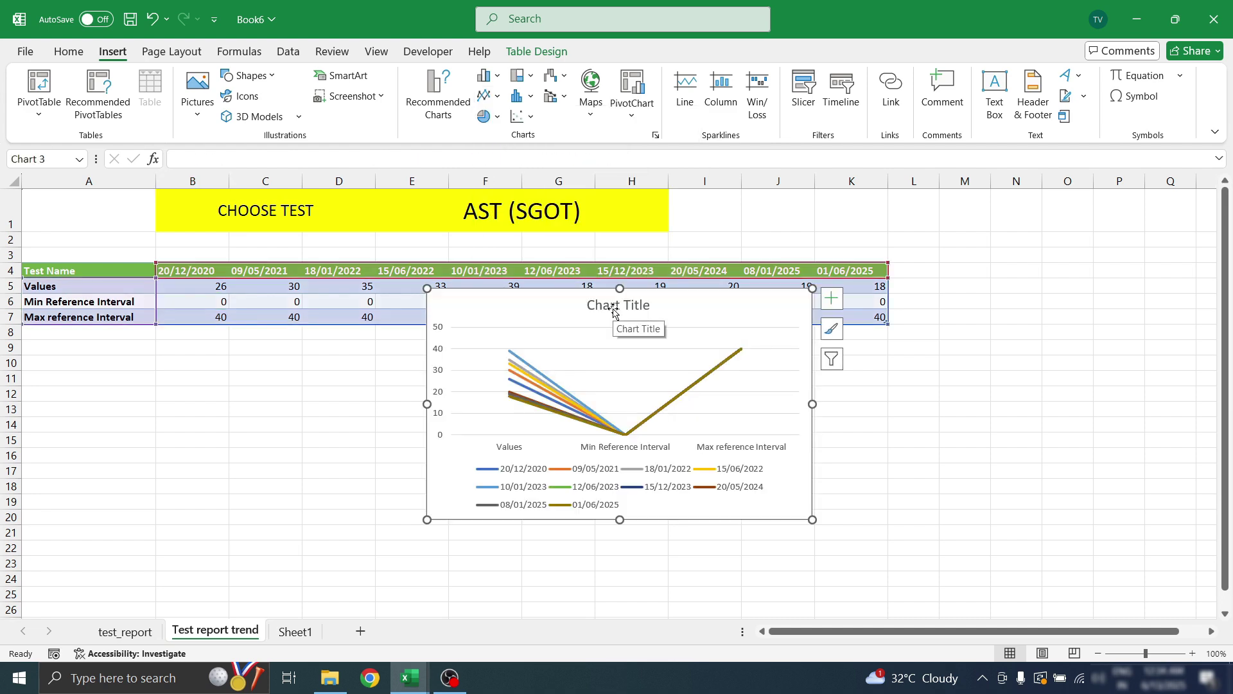
{"action": "left_click_drag", "start_coordinate": [515, 314], "coordinate": [112, 378]}
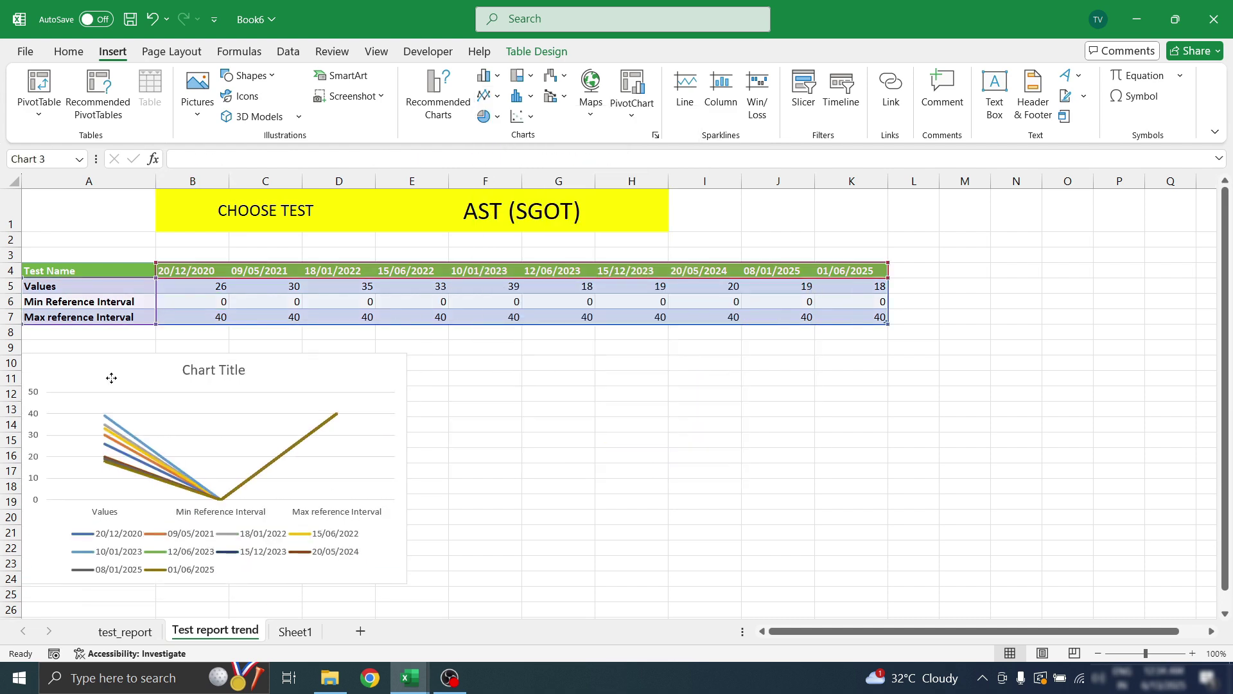
{"action": "left_click_drag", "start_coordinate": [408, 468], "coordinate": [887, 445]}
Change the chart to the line variant plotting Values, Min Reference Interval and Max reference Interval as series across the dates
{"action": "left_click", "coordinate": [887, 91]}
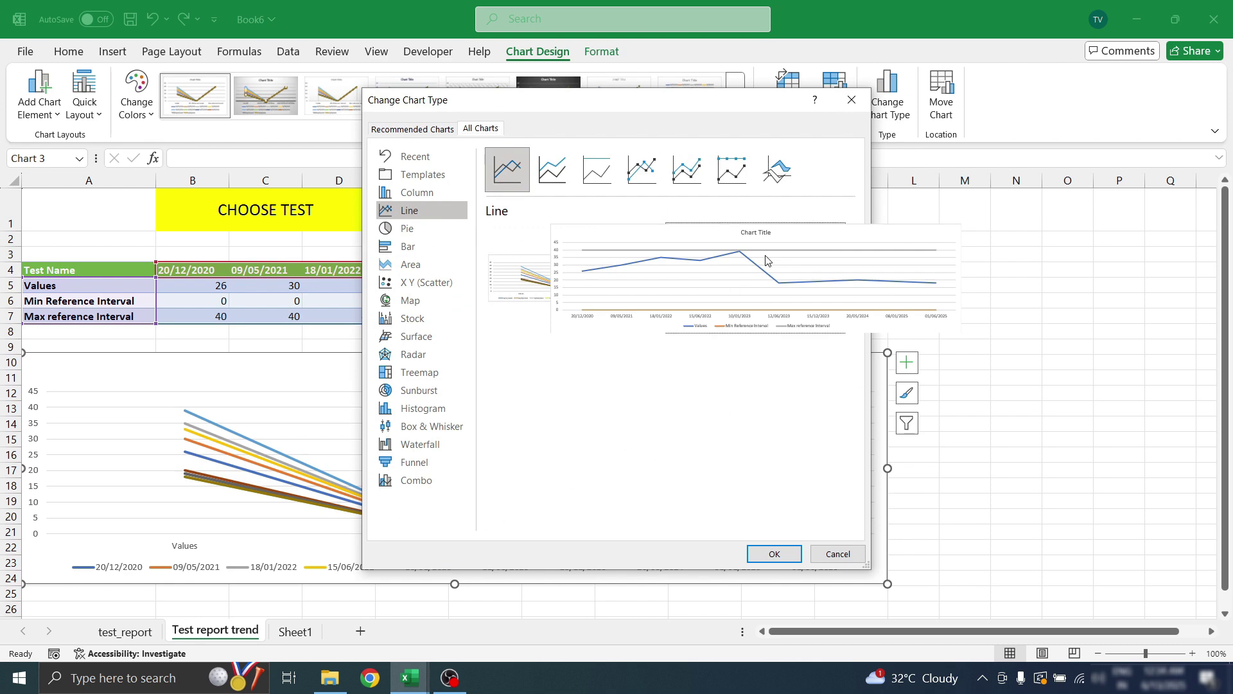
{"action": "left_click", "coordinate": [775, 554]}
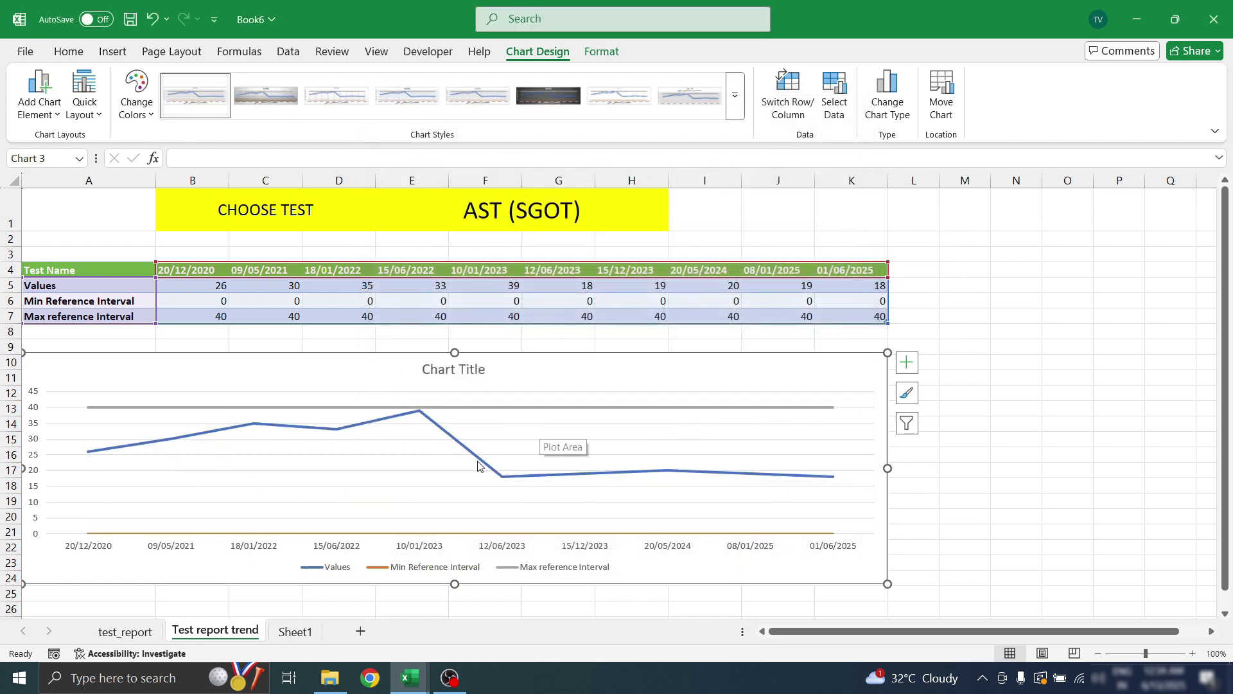
{"action": "left_click", "coordinate": [334, 569]}
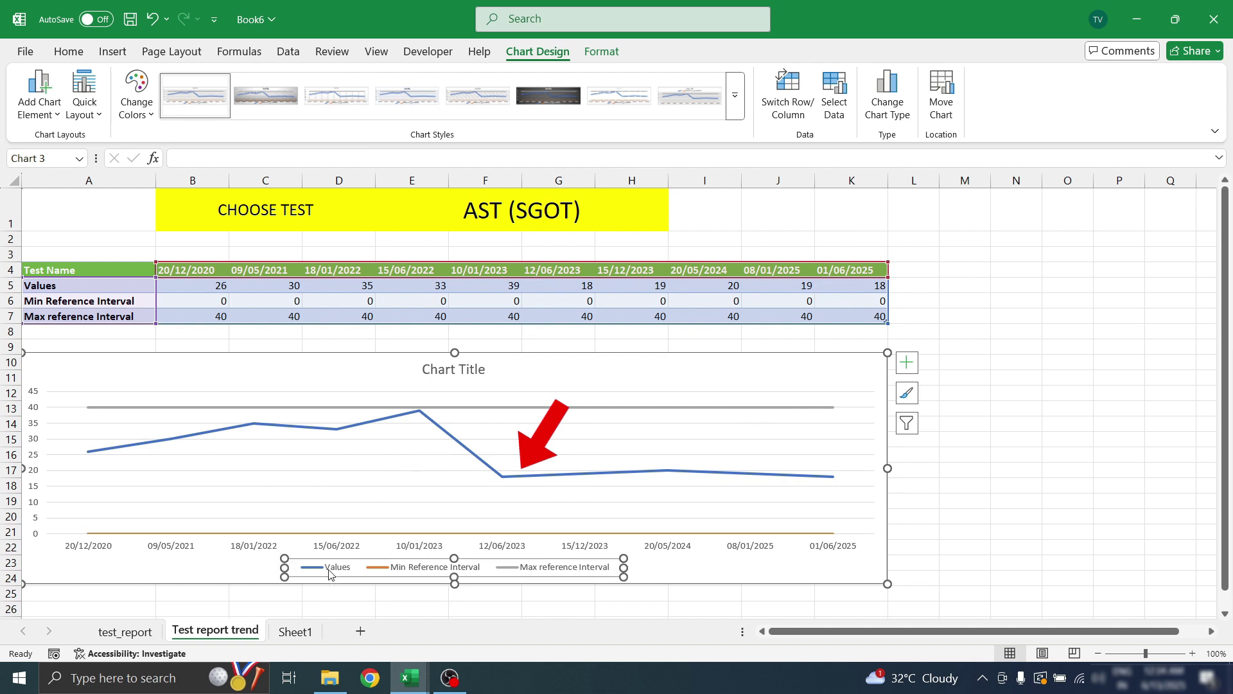
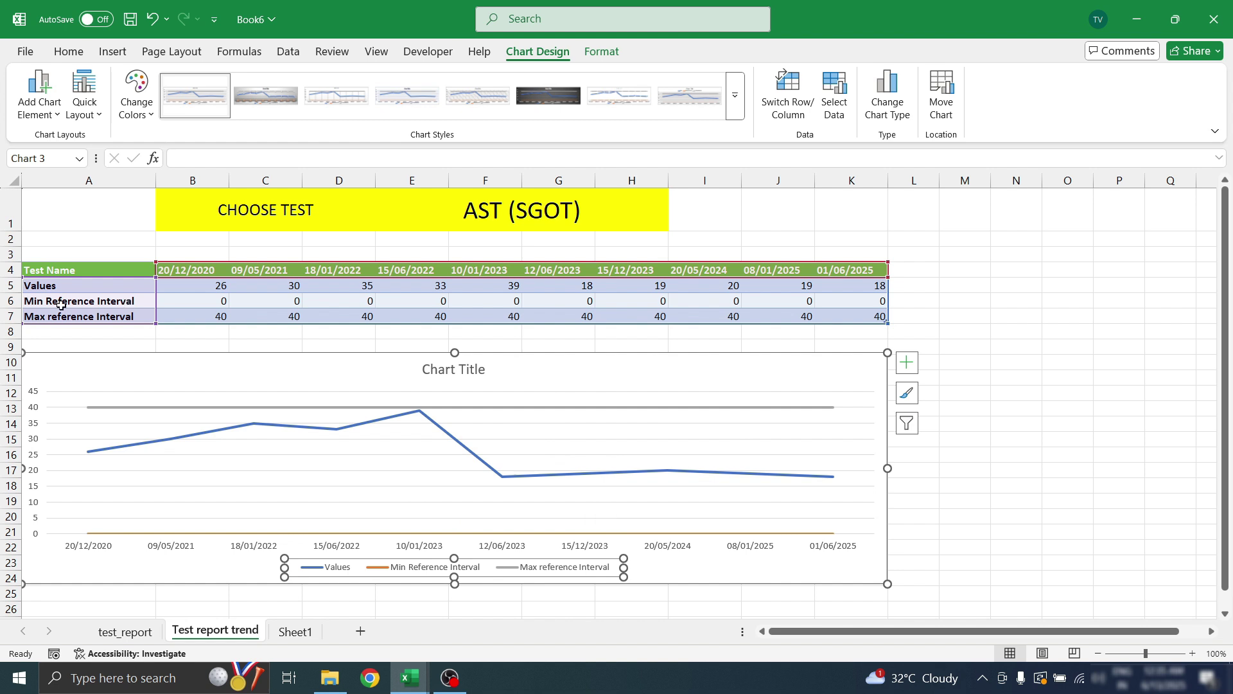
{"action": "left_click", "coordinate": [480, 471]}
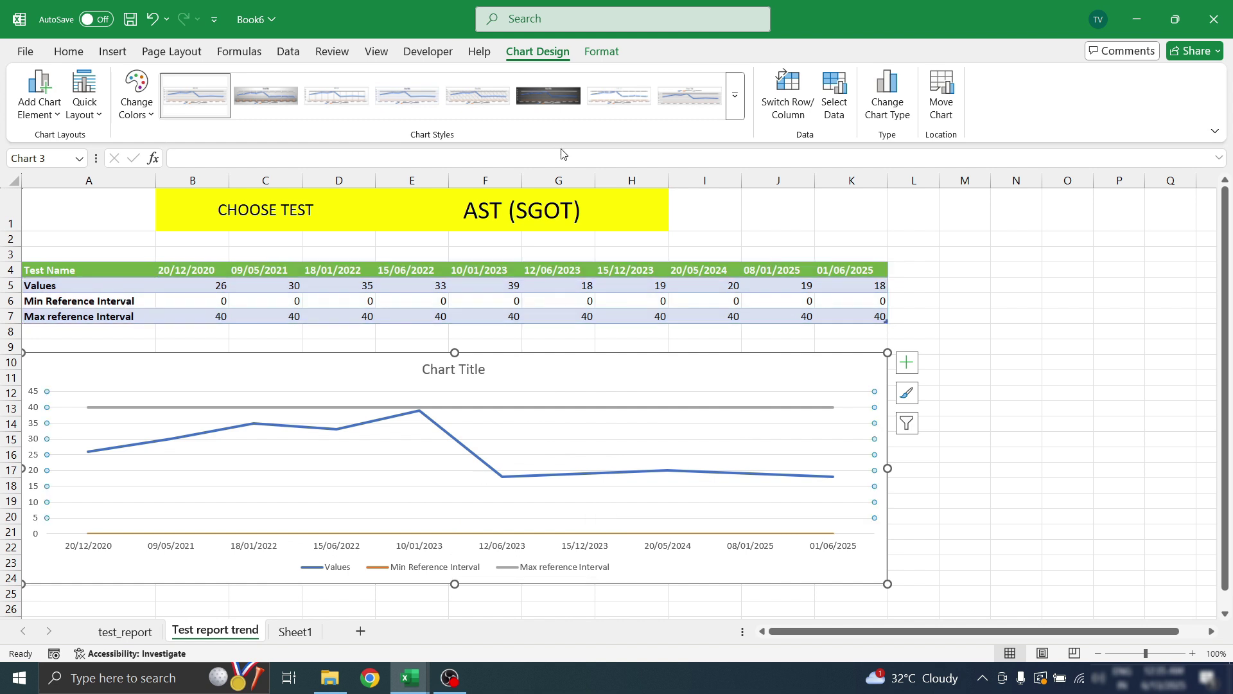
Choose pH, Hemoglobin and finally RDW in the E1 test dropdown, examining the chart for each test
{"action": "left_click", "coordinate": [572, 210]}
{"action": "left_click", "coordinate": [676, 224]}
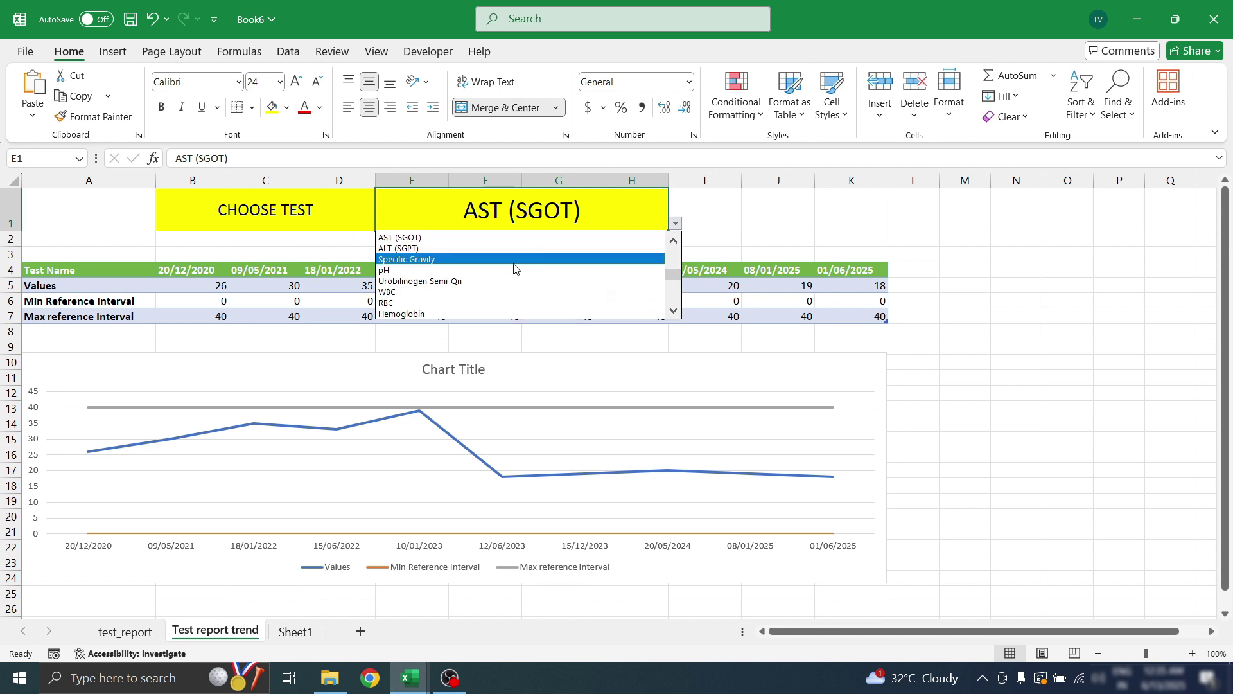
{"action": "left_click", "coordinate": [512, 267]}
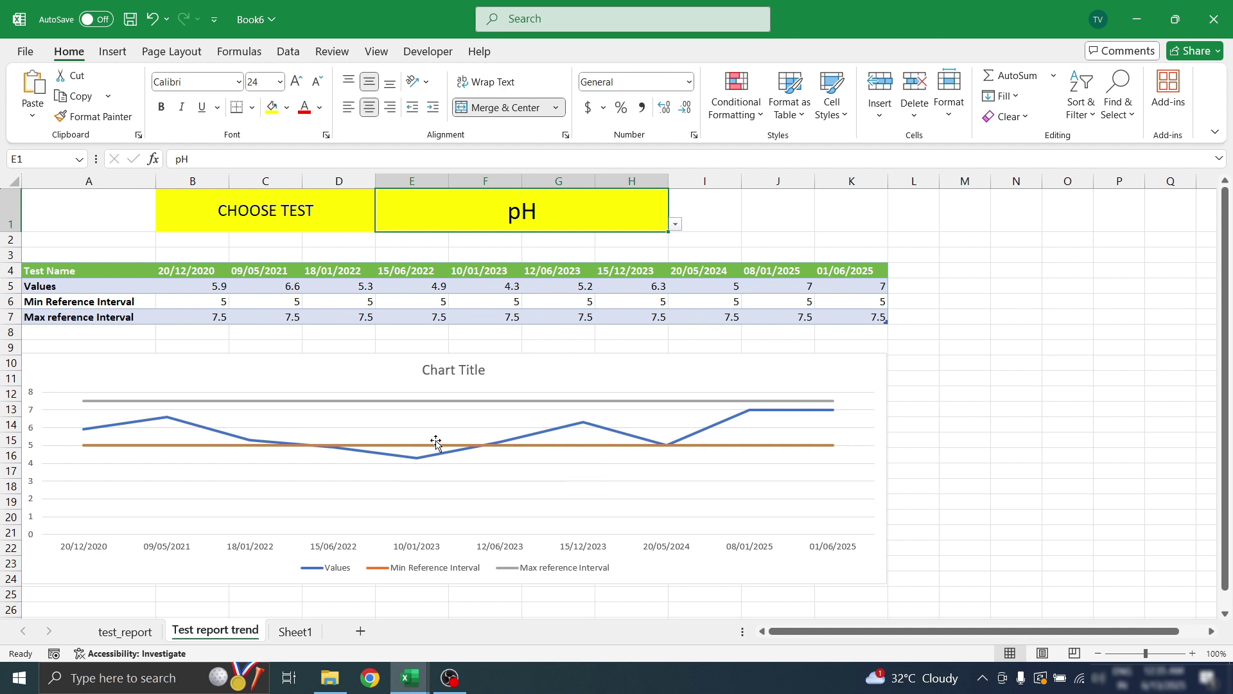
{"action": "mouse_move", "coordinate": [410, 458]}
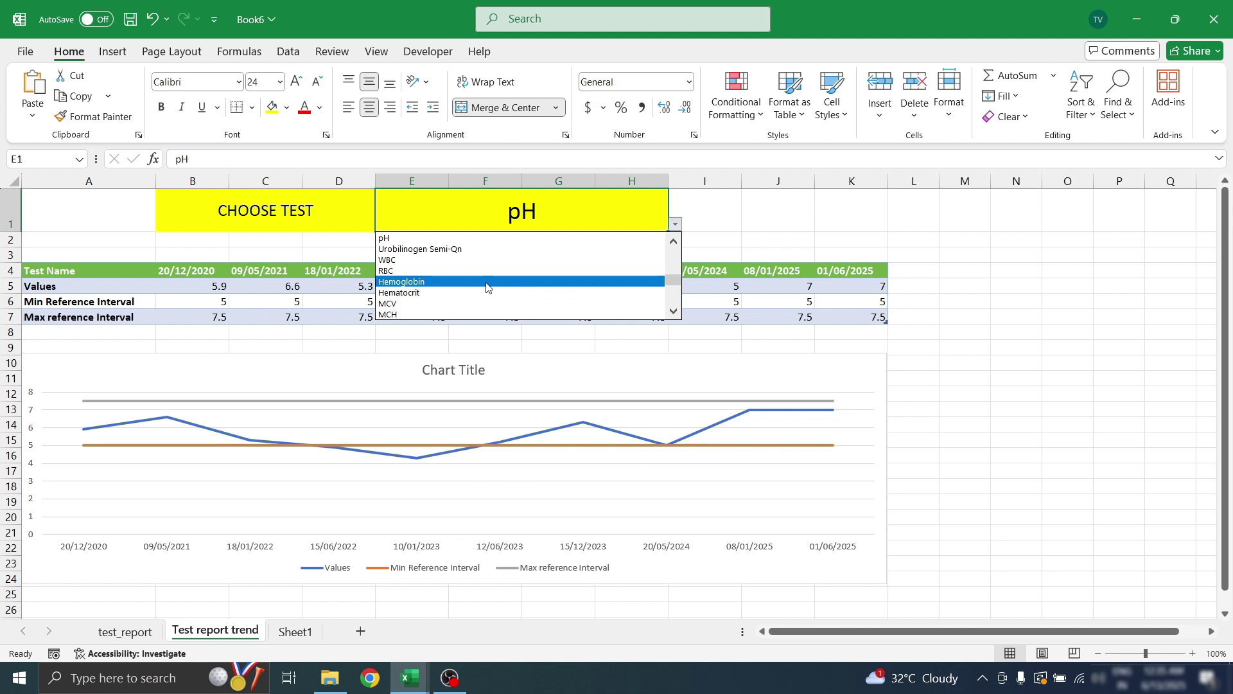
{"action": "left_click", "coordinate": [512, 286]}
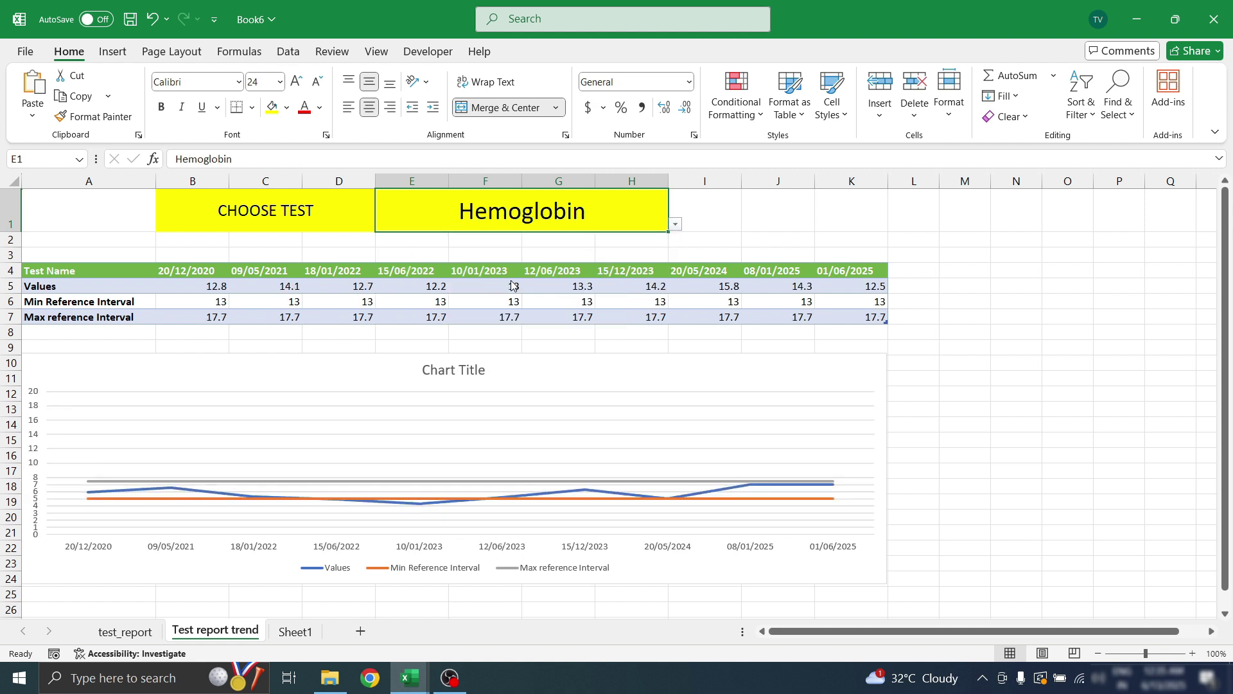
{"action": "left_click", "coordinate": [675, 223]}
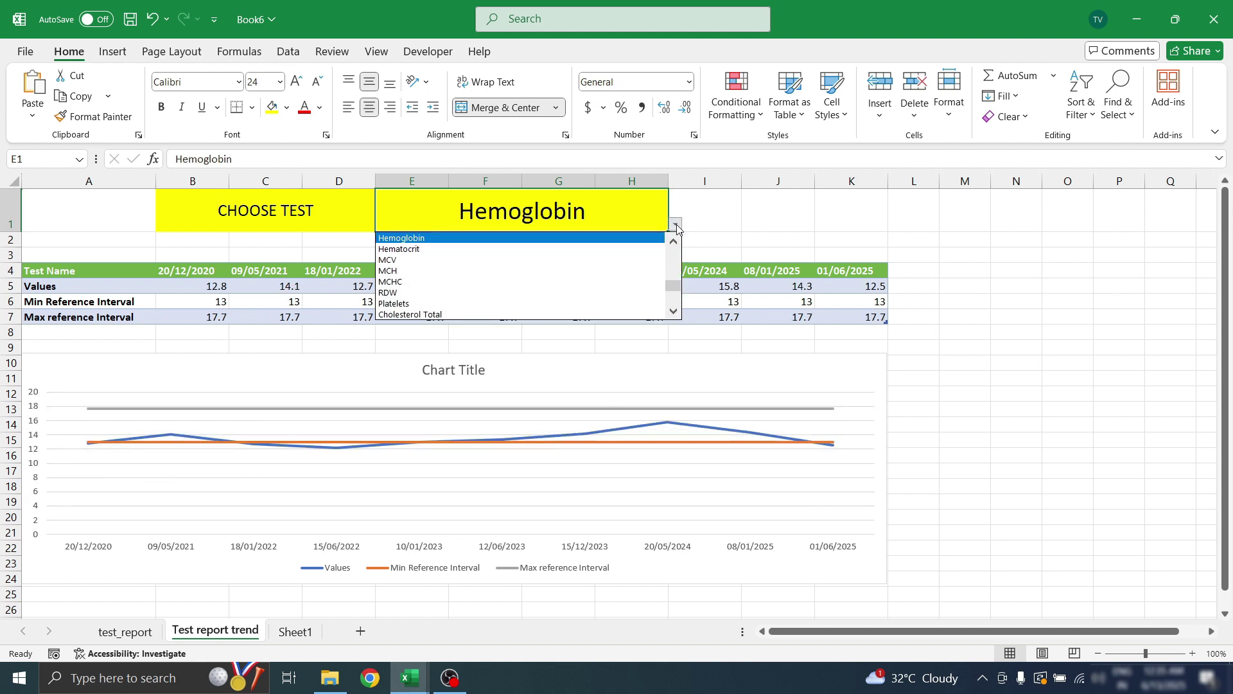
{"action": "left_click", "coordinate": [488, 290]}
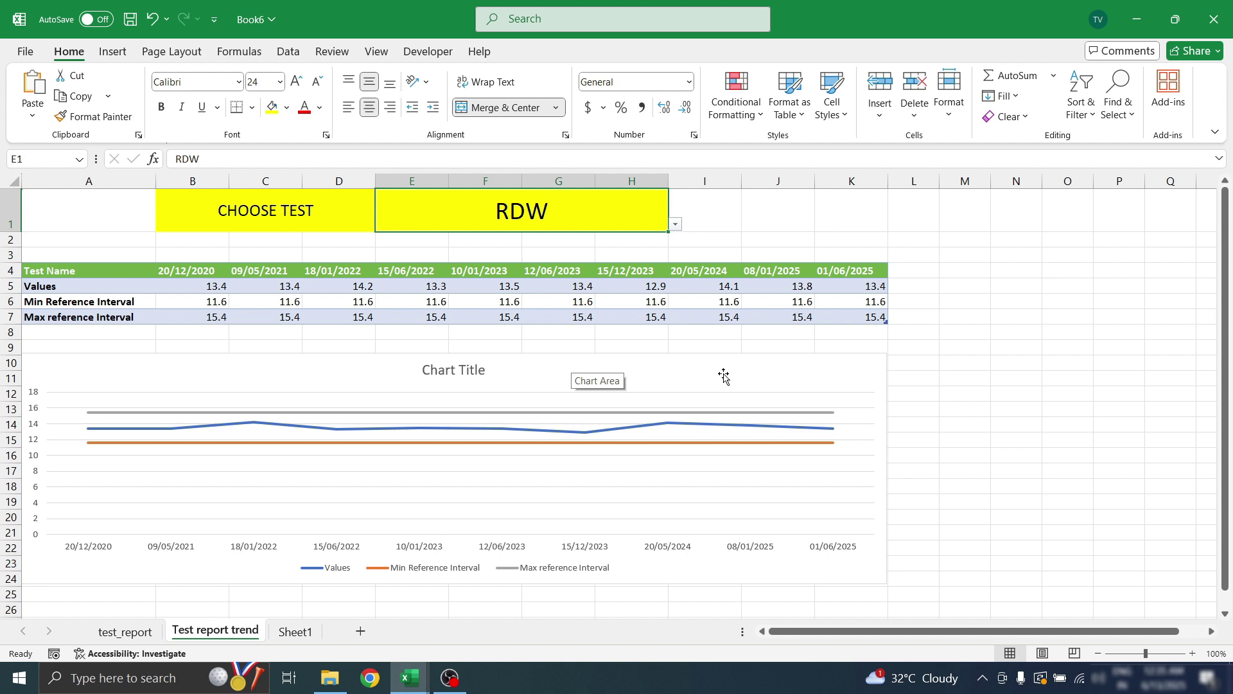
Apply the dark gradient-background chart style to the trend chart and examine the Values line against the reference lines
{"action": "left_click", "coordinate": [769, 361]}
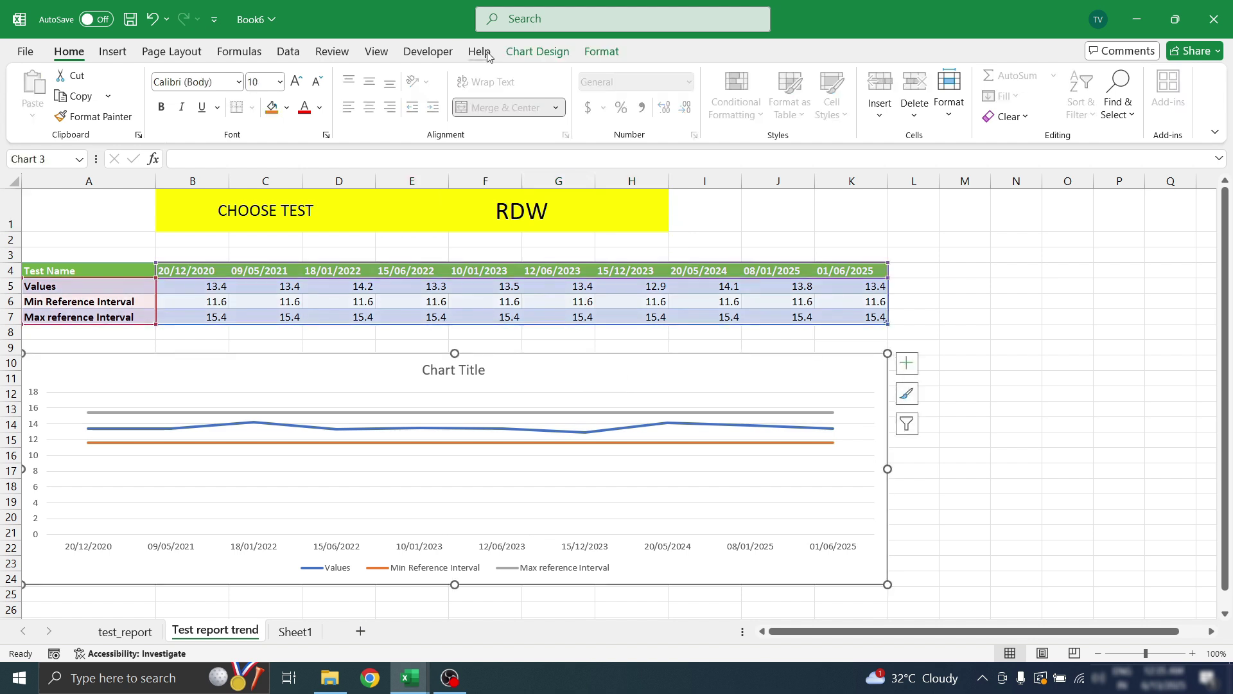
{"action": "left_click", "coordinate": [537, 52]}
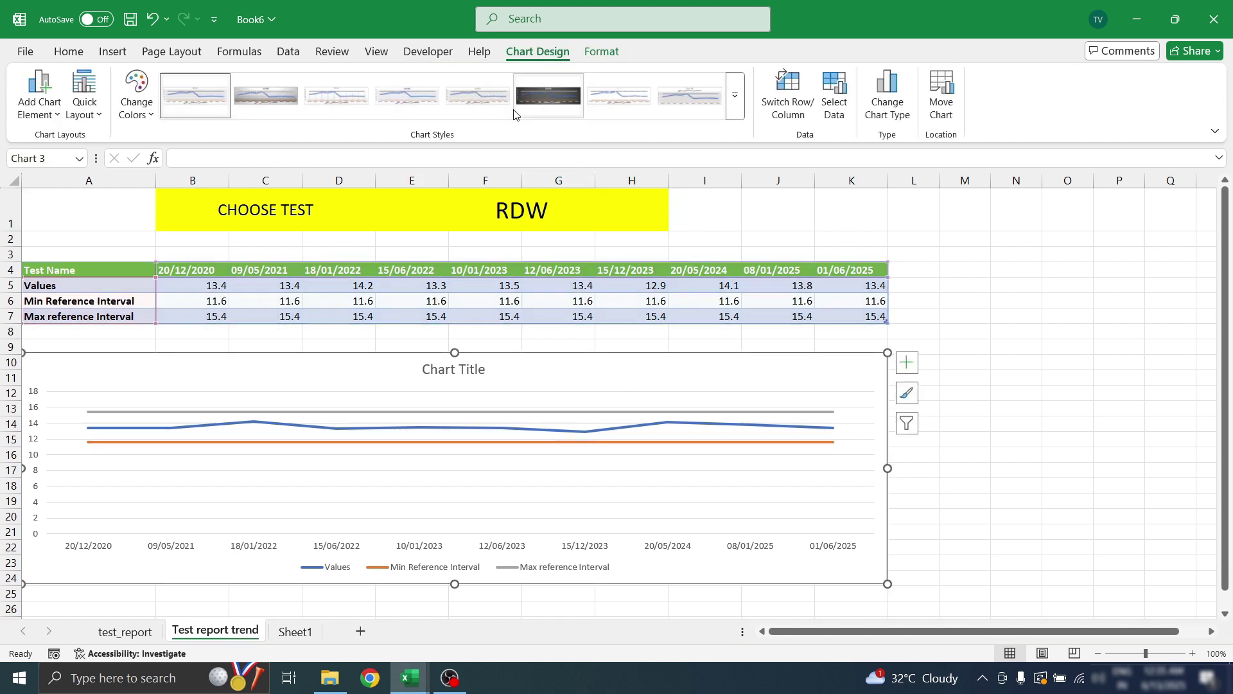
{"action": "left_click", "coordinate": [549, 95]}
{"action": "left_click", "coordinate": [591, 467]}
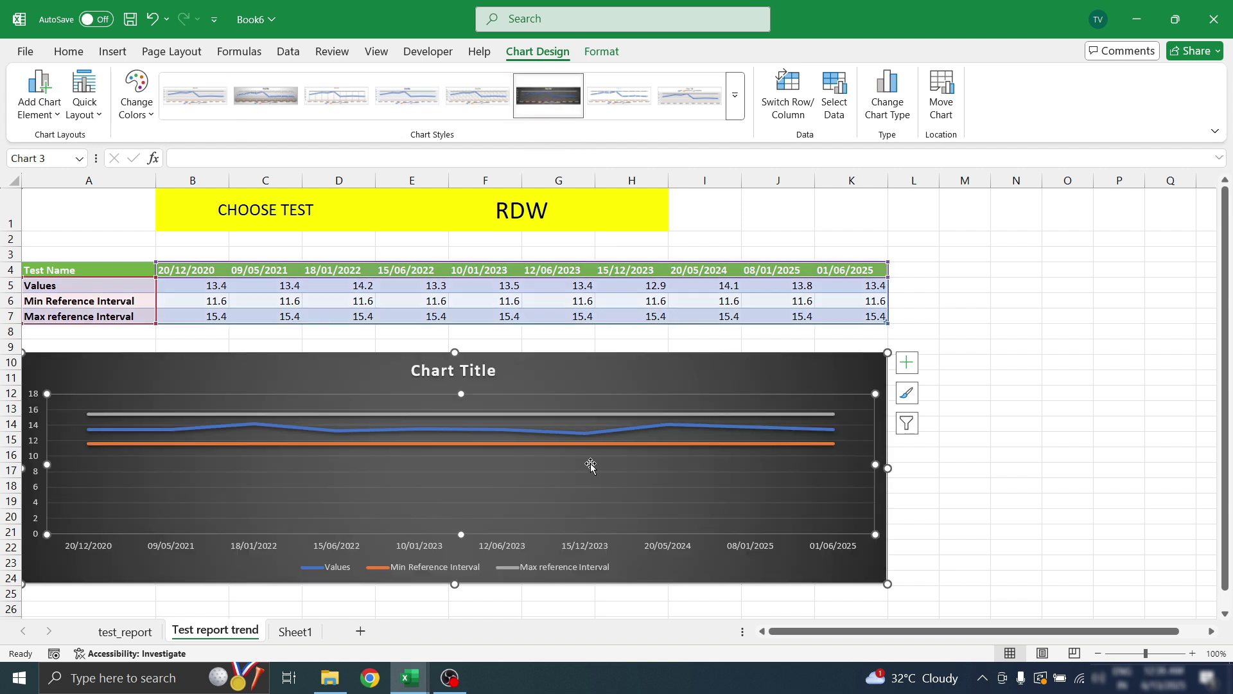
{"action": "left_click", "coordinate": [486, 434]}
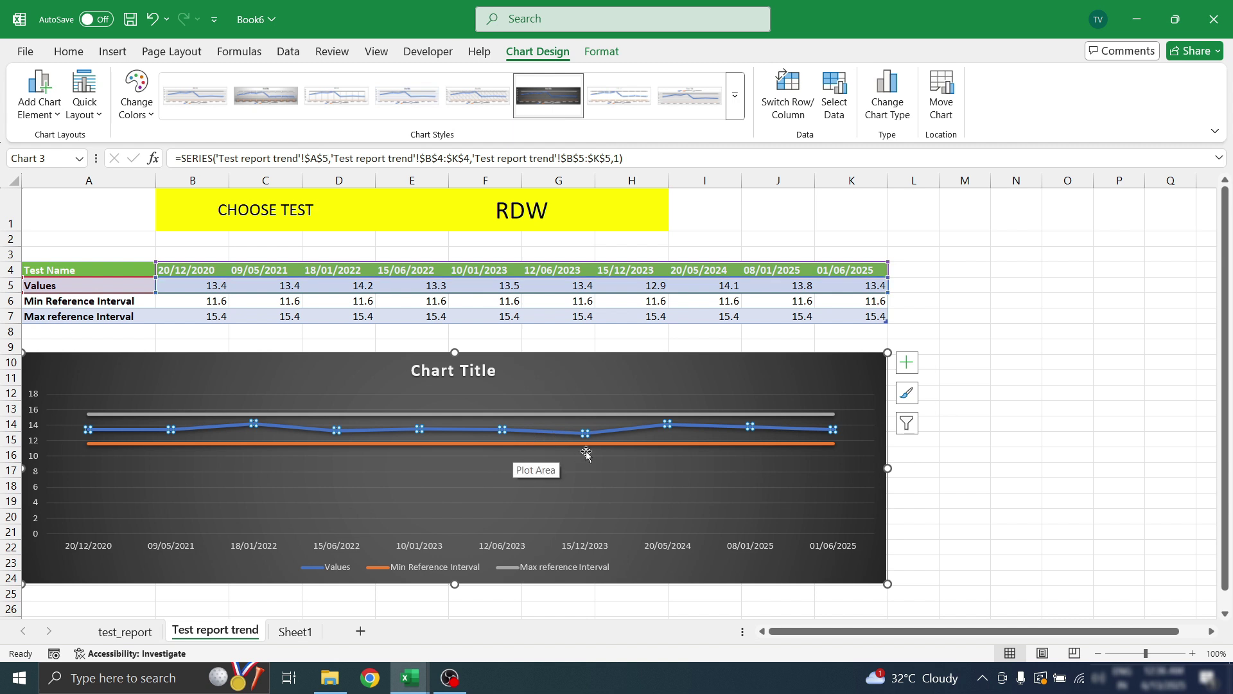
{"action": "left_click", "coordinate": [615, 480]}
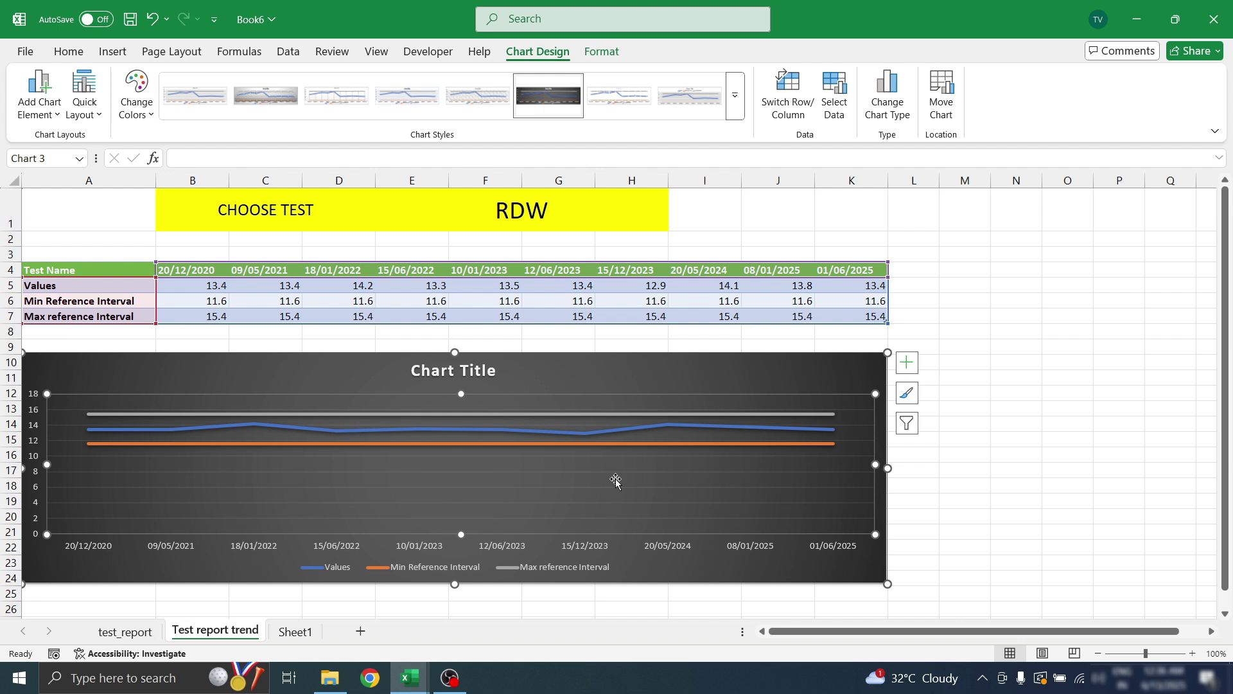
Set the Min Reference Interval line to 2 pt width and 20% transparency, and open its dash type choices
{"action": "double_click", "coordinate": [504, 489]}
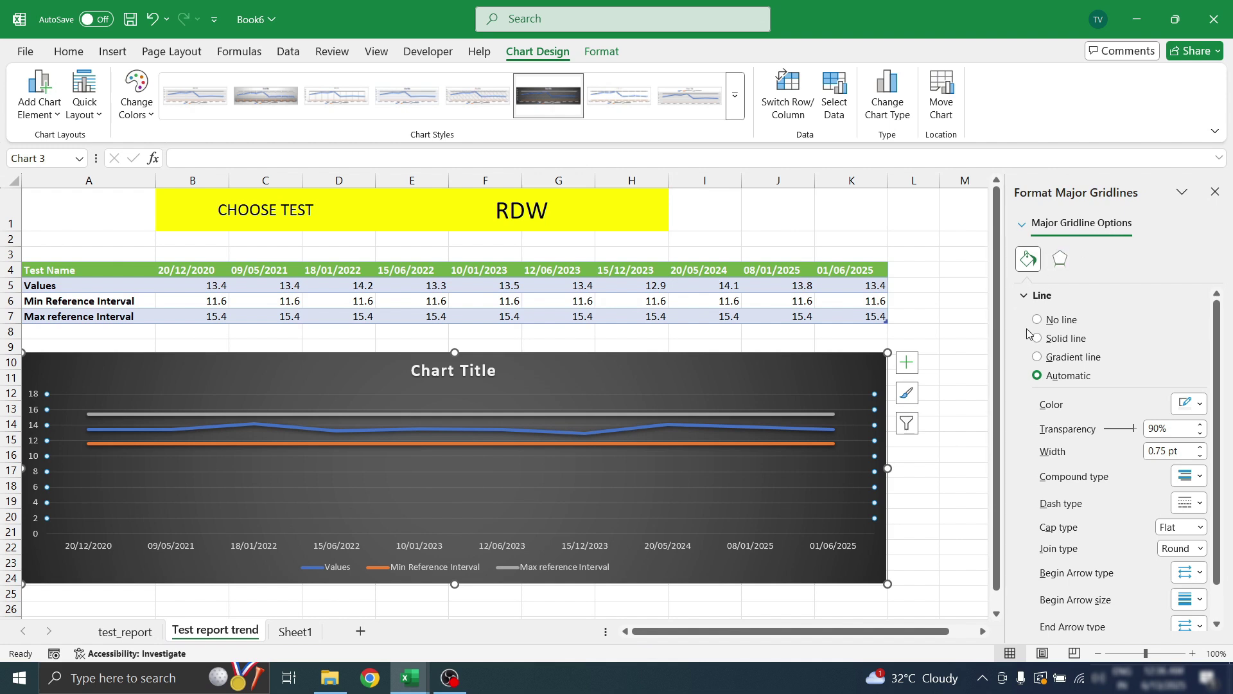
{"action": "left_click", "coordinate": [496, 443]}
{"action": "left_click", "coordinate": [1199, 479]}
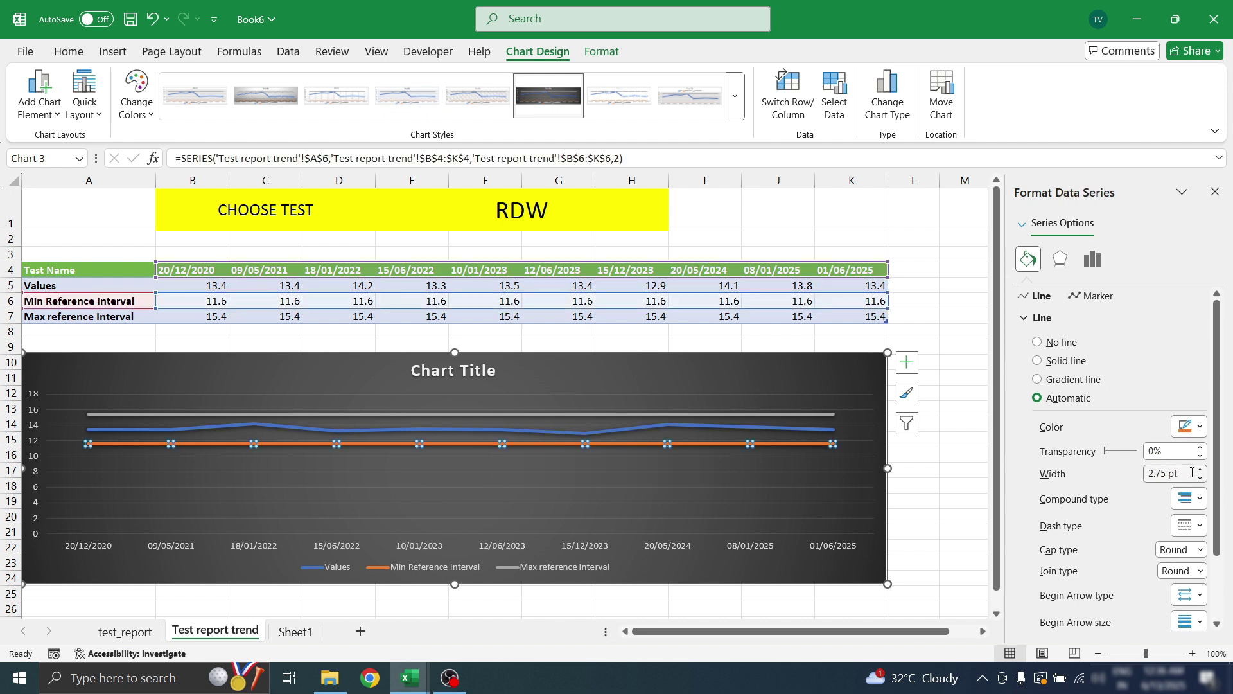
{"action": "left_click", "coordinate": [1199, 478]}
{"action": "left_click", "coordinate": [1199, 479]}
{"action": "left_click", "coordinate": [1200, 478]}
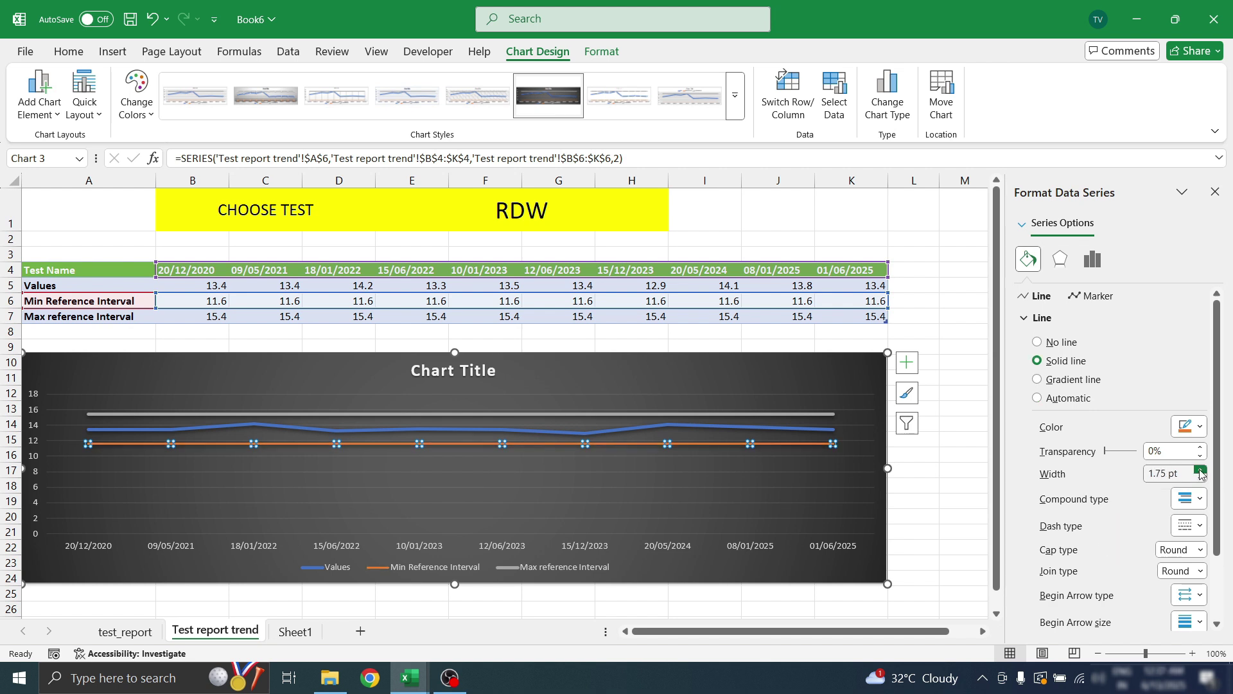
{"action": "left_click", "coordinate": [1200, 469]}
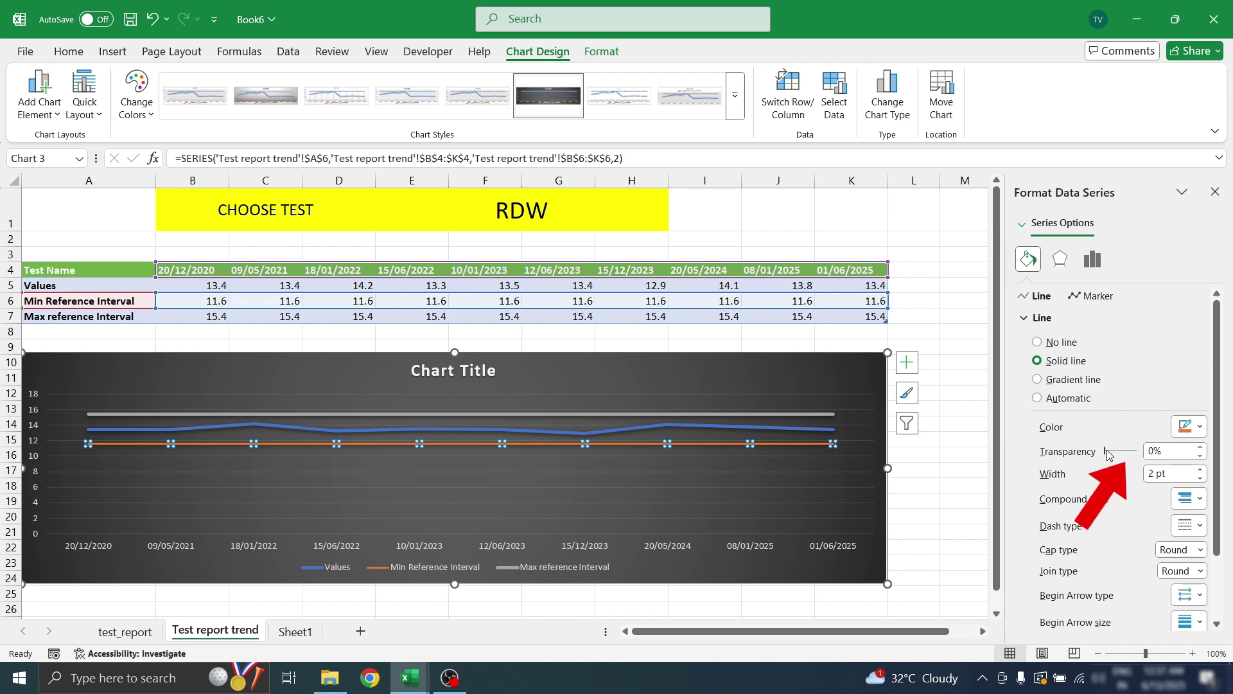
{"action": "left_click_drag", "start_coordinate": [1106, 452], "coordinate": [1111, 451]}
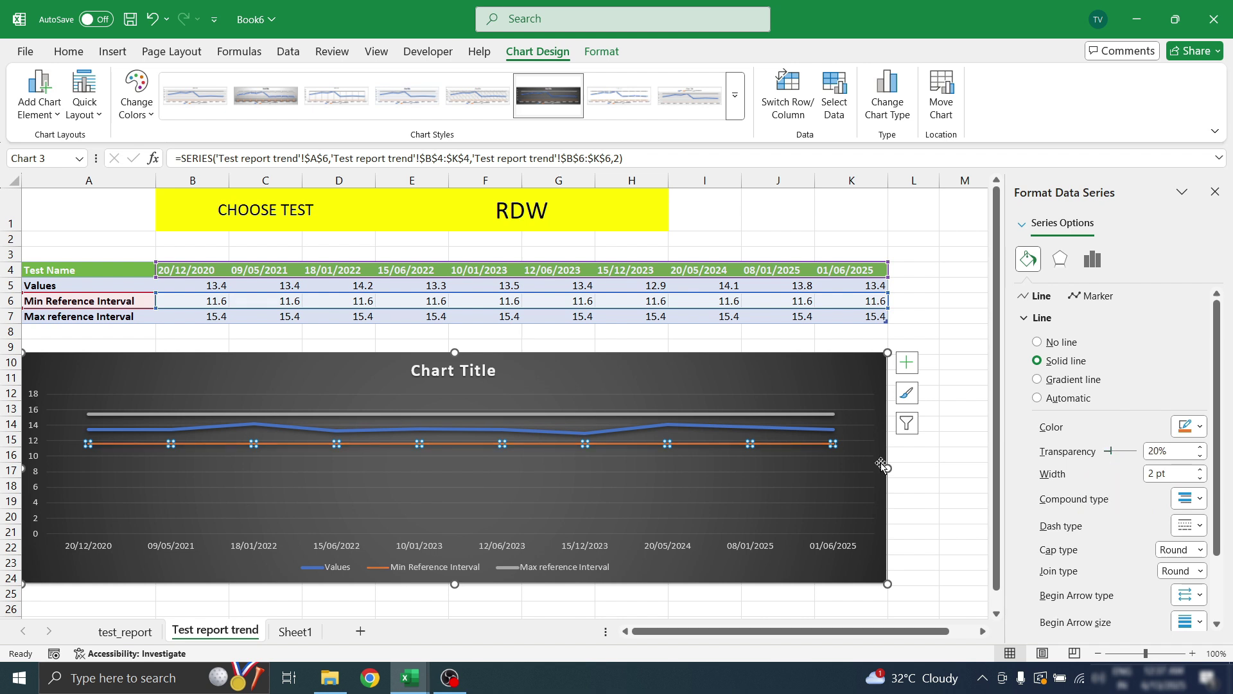
{"action": "left_click", "coordinate": [1189, 525]}
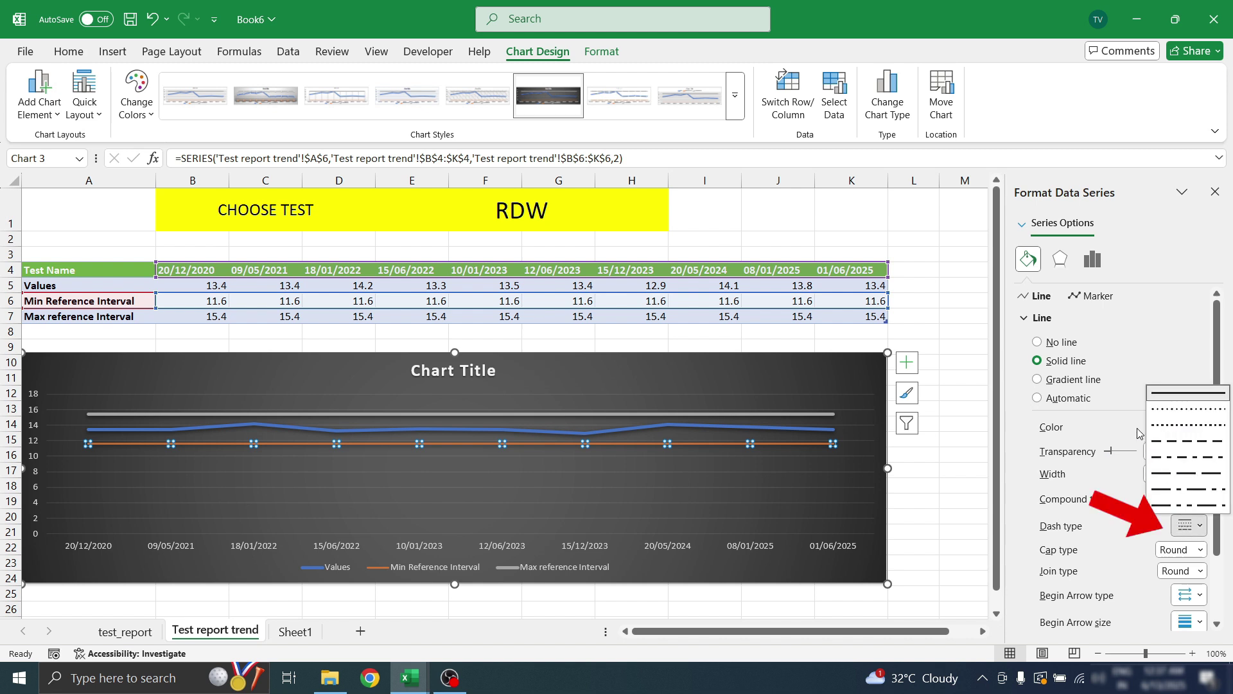
Apply a dashed line style to the Min Reference Interval series in the chart
{"action": "left_click", "coordinate": [1187, 441]}
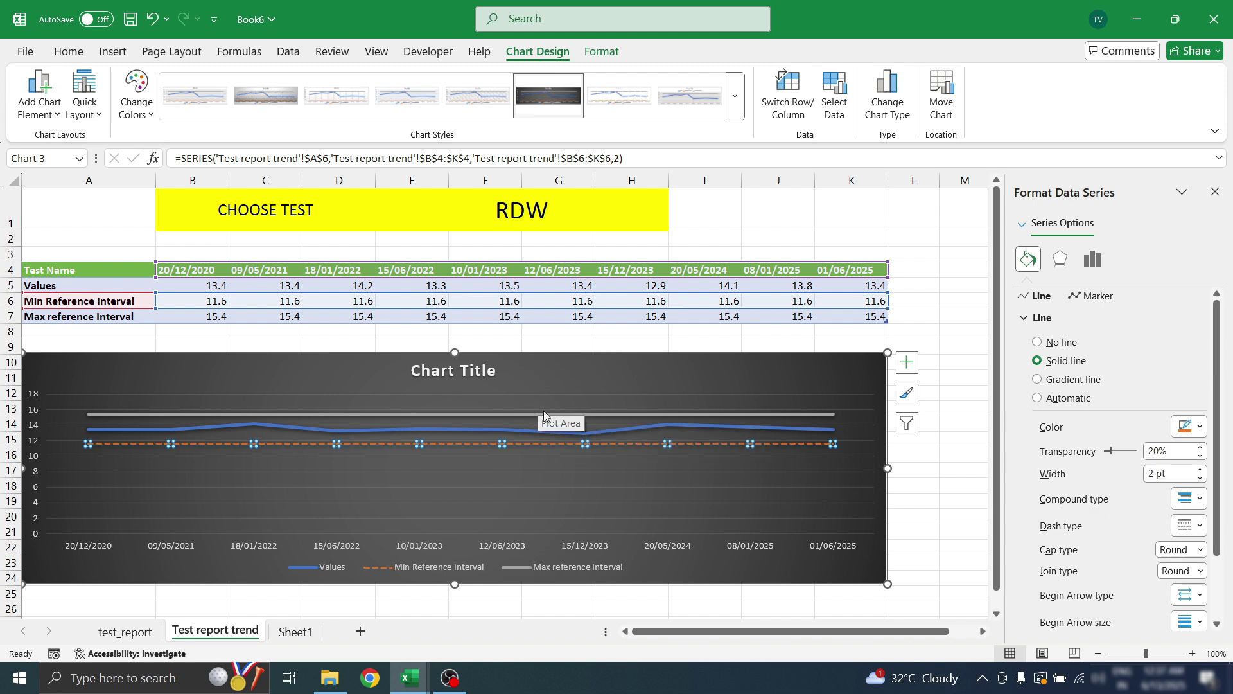
Set the Max reference Interval line's width to 2 pt and its transparency to 20%
{"action": "left_click", "coordinate": [515, 414]}
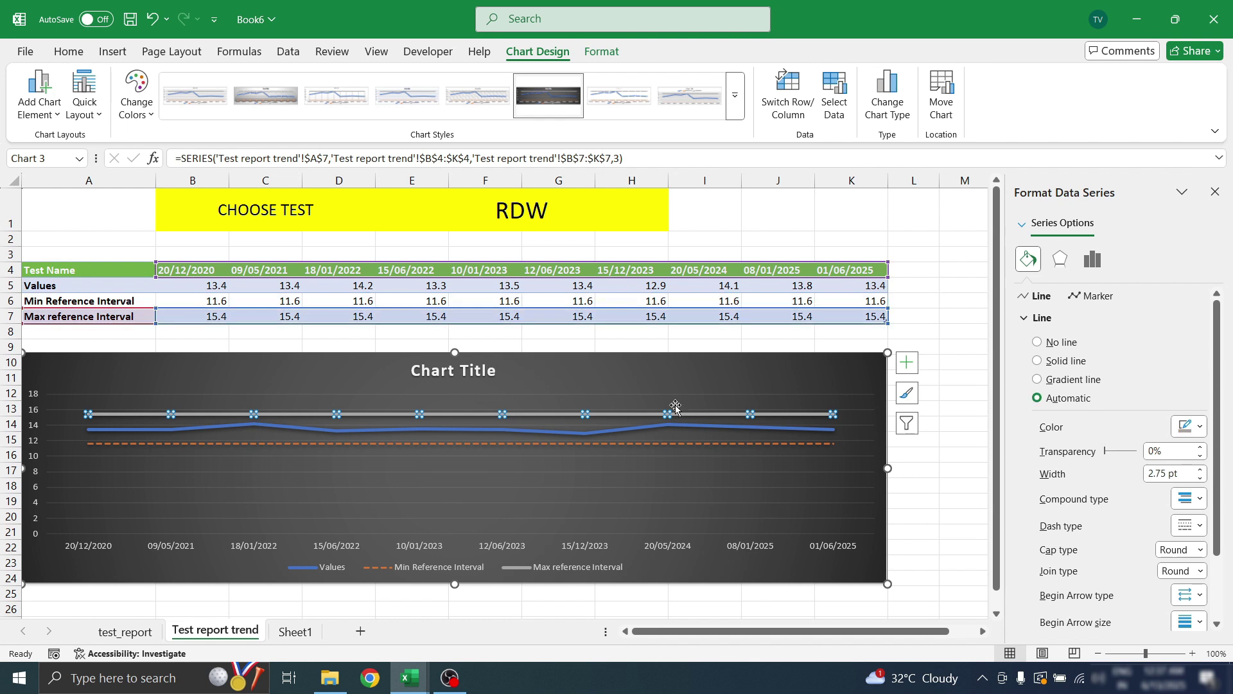
{"action": "left_click", "coordinate": [1200, 478]}
{"action": "left_click", "coordinate": [1199, 479]}
{"action": "left_click", "coordinate": [1200, 479]}
{"action": "left_click", "coordinate": [1201, 479]}
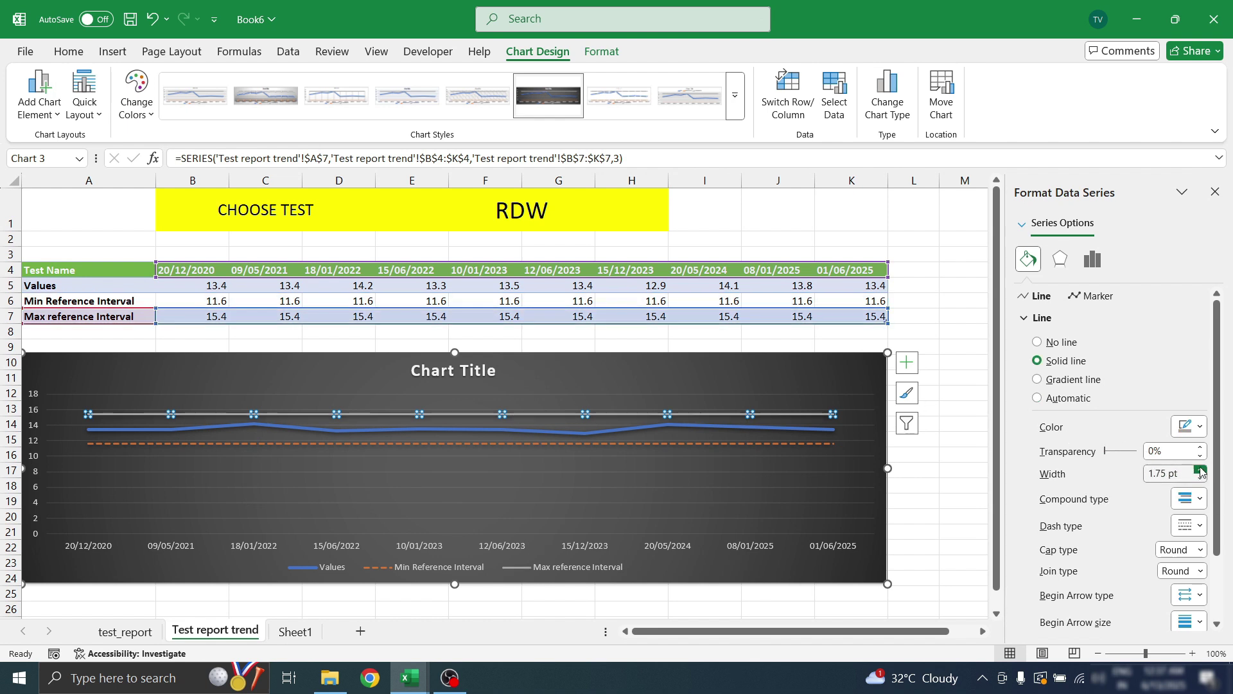
{"action": "left_click", "coordinate": [1199, 471]}
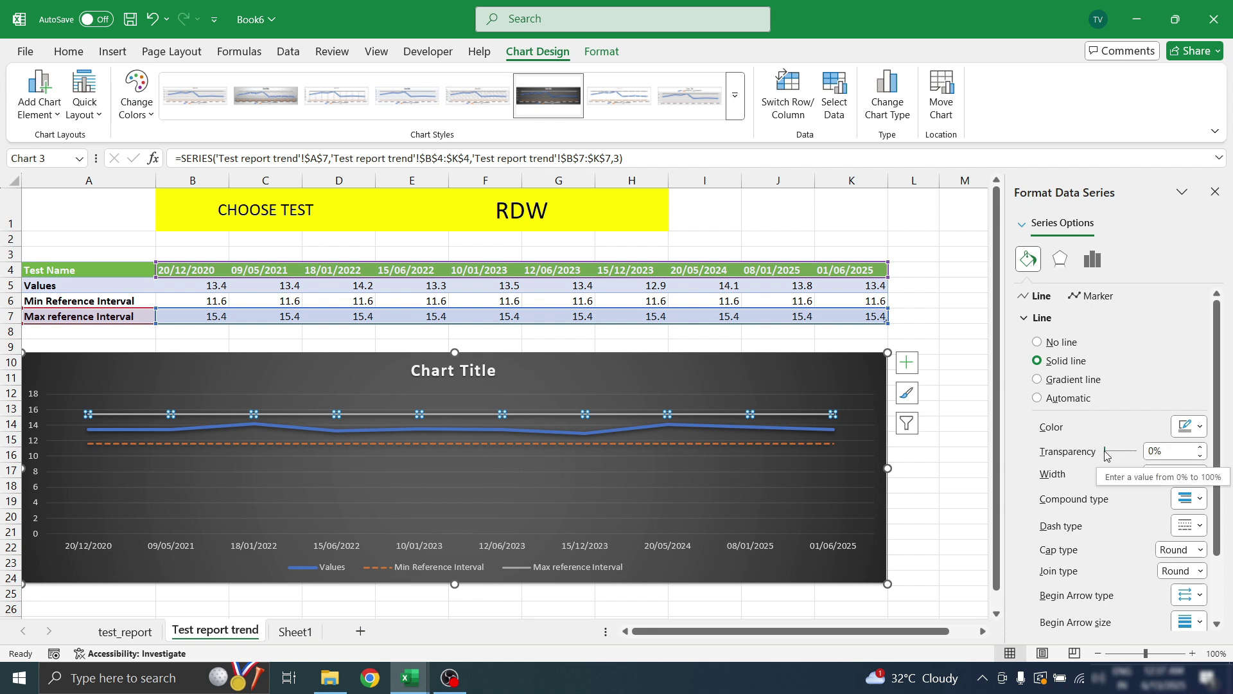
{"action": "left_click_drag", "start_coordinate": [1105, 452], "coordinate": [1111, 455]}
{"action": "left_click", "coordinate": [1200, 456]}
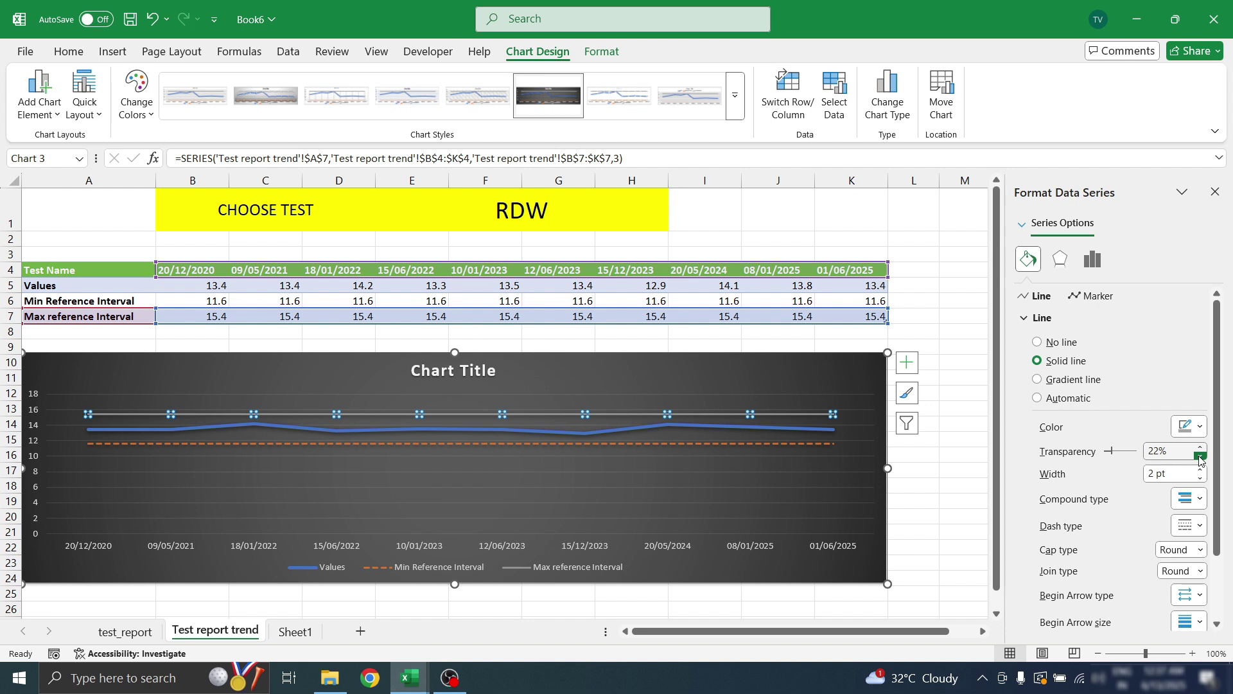
{"action": "left_click", "coordinate": [1199, 456]}
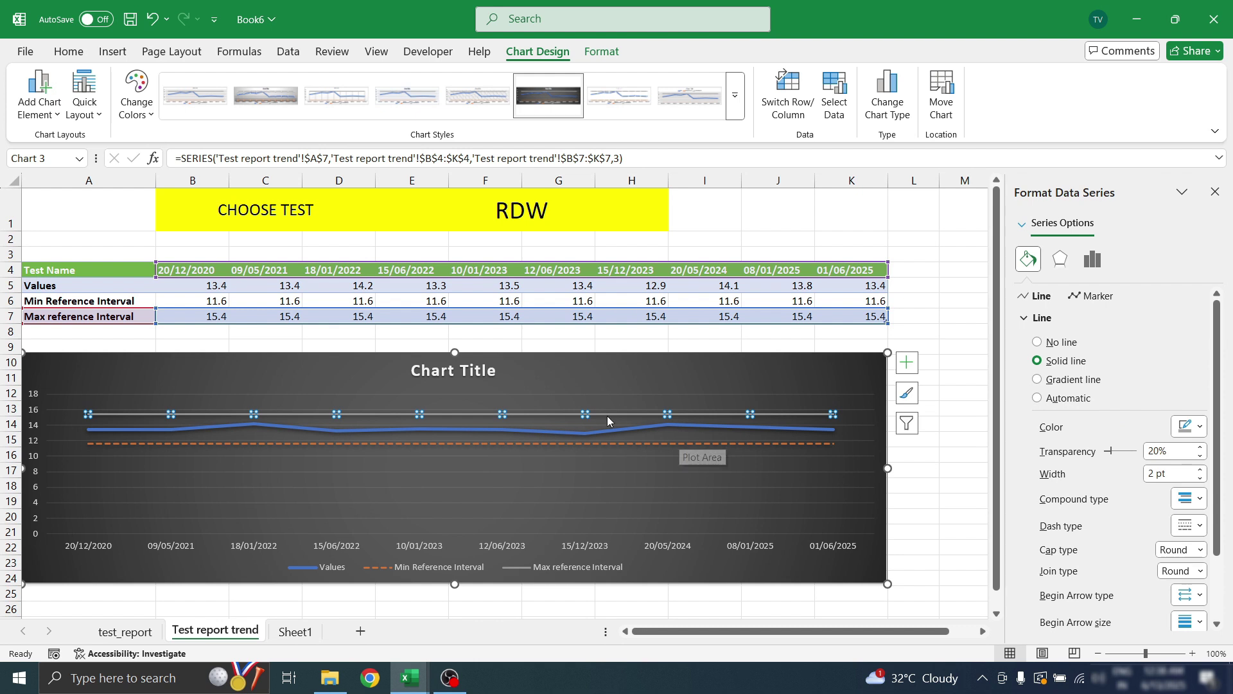
Color the Max reference Interval line red and give it a dashed style
{"action": "left_click", "coordinate": [1201, 430]}
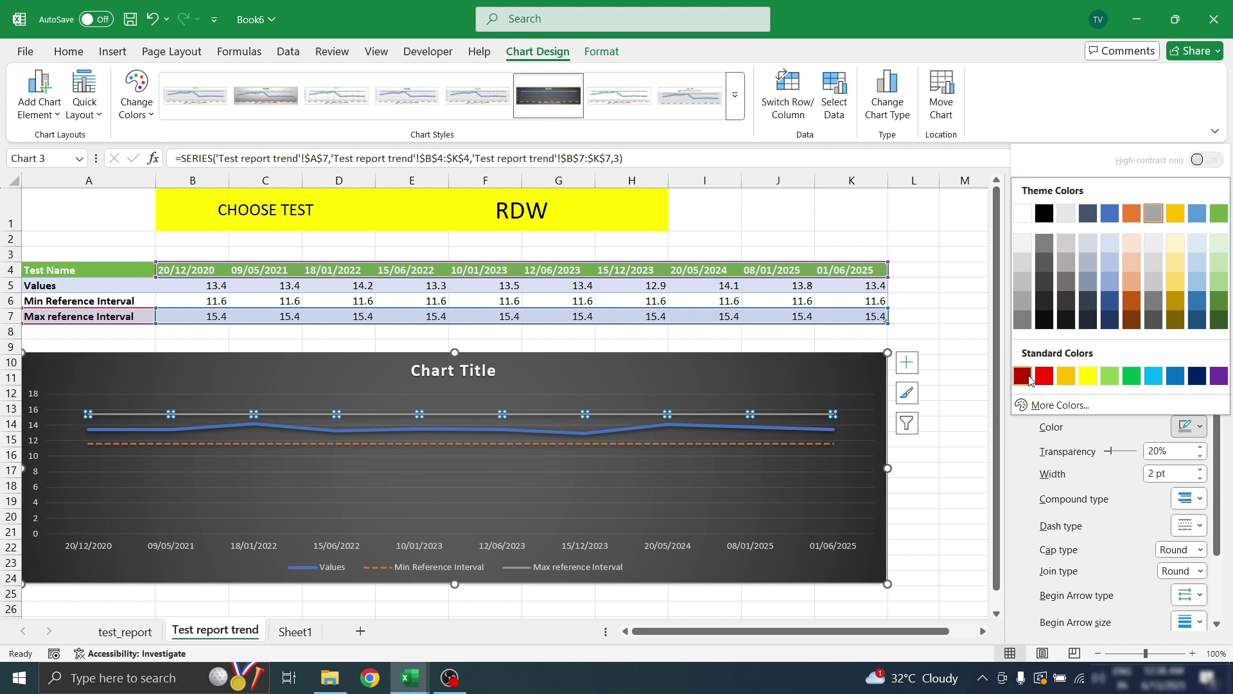
{"action": "left_click", "coordinate": [1044, 376]}
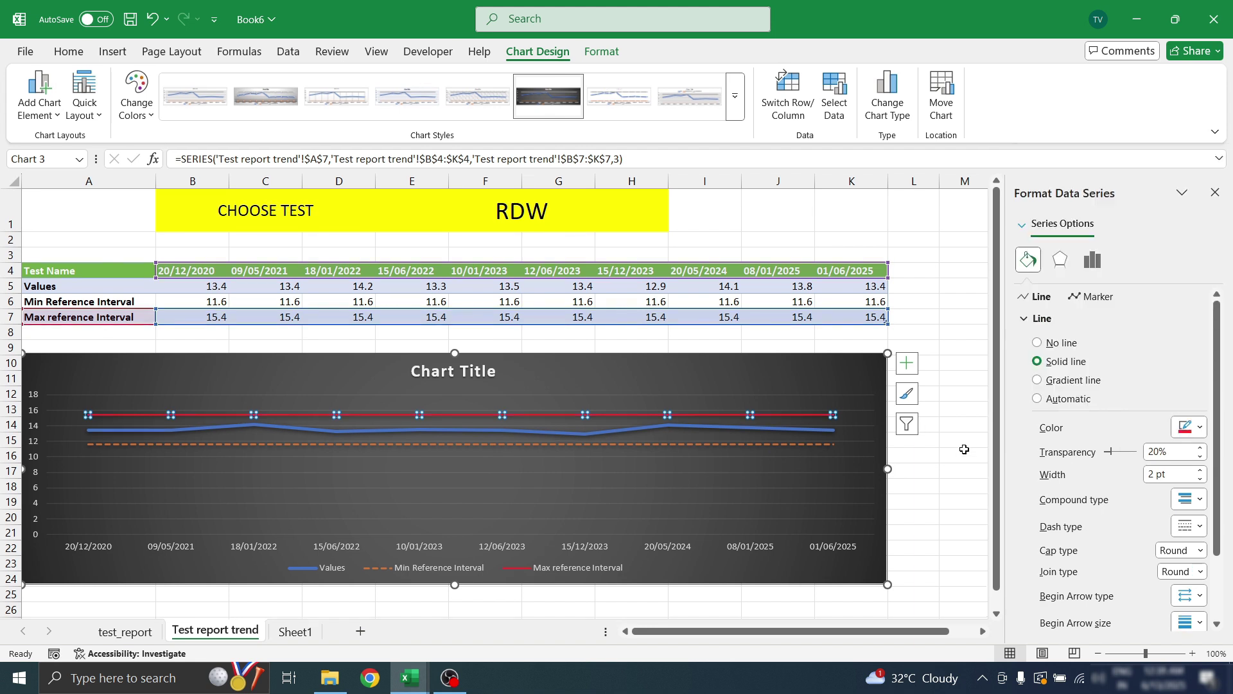
{"action": "left_click", "coordinate": [1187, 528]}
{"action": "left_click", "coordinate": [1170, 430]}
Change the Values line's color in the chart to standard yellow
{"action": "left_click", "coordinate": [467, 432]}
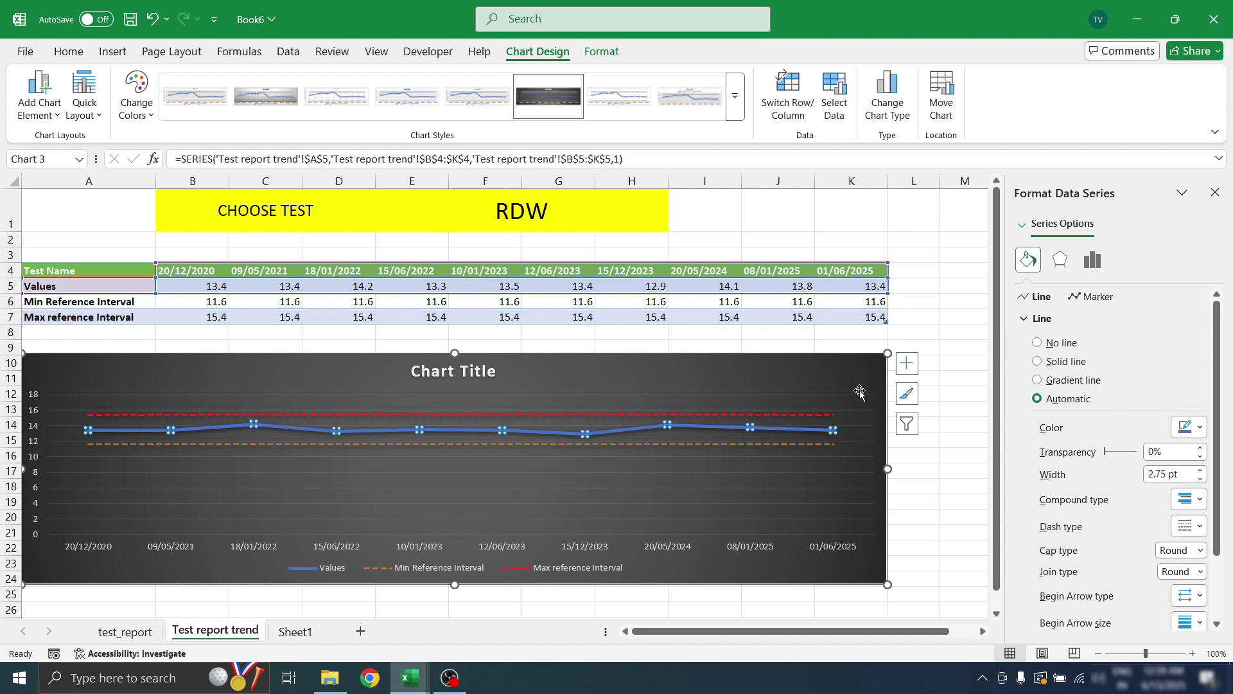
{"action": "left_click", "coordinate": [1199, 429]}
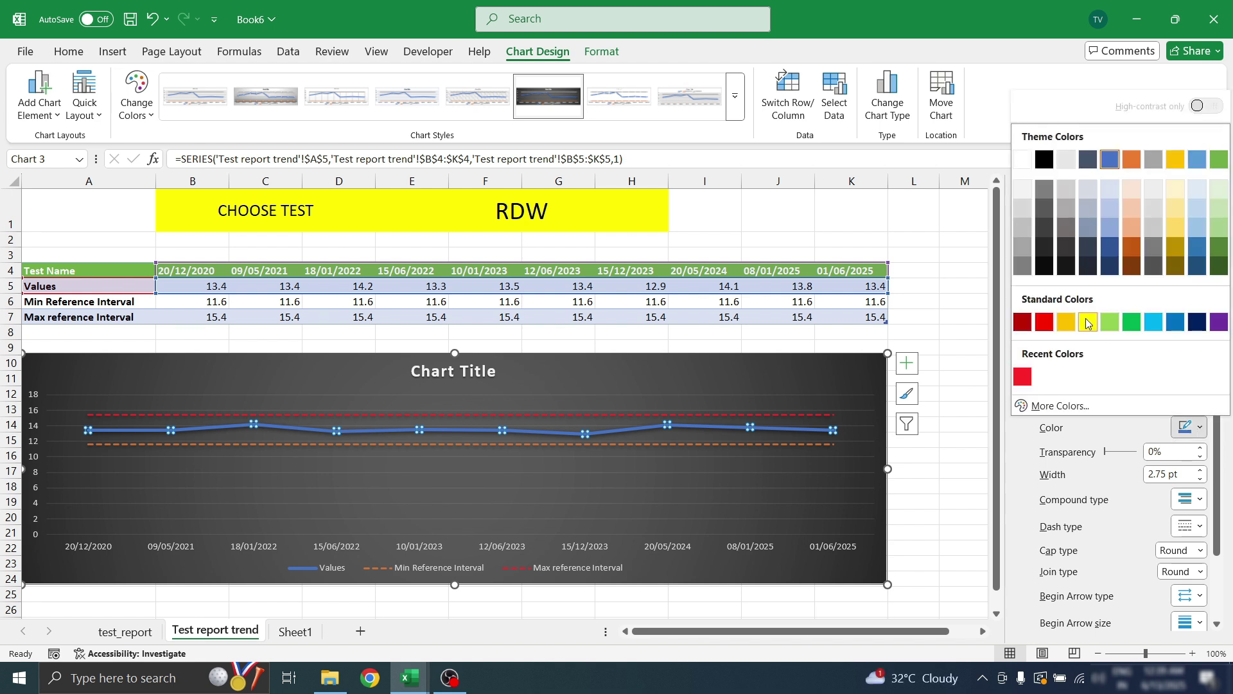
{"action": "left_click", "coordinate": [1087, 323]}
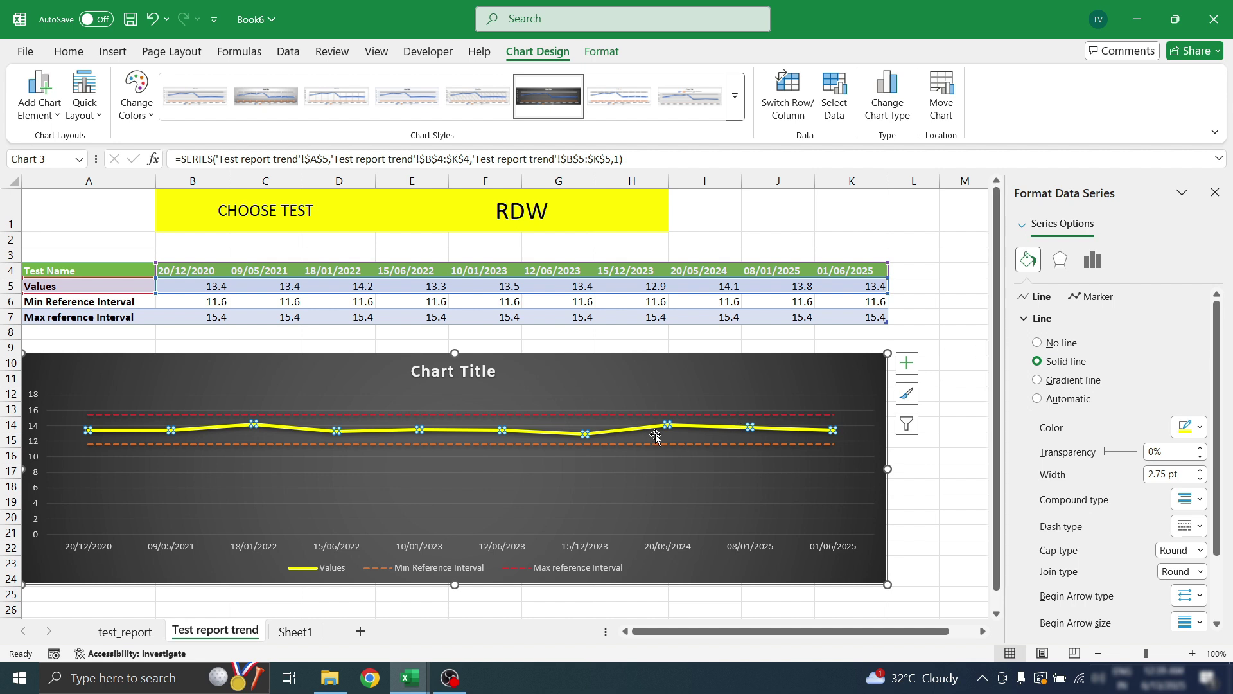
Add built-in circular markers to the data points of the Values series
{"action": "mouse_move", "coordinate": [643, 433]}
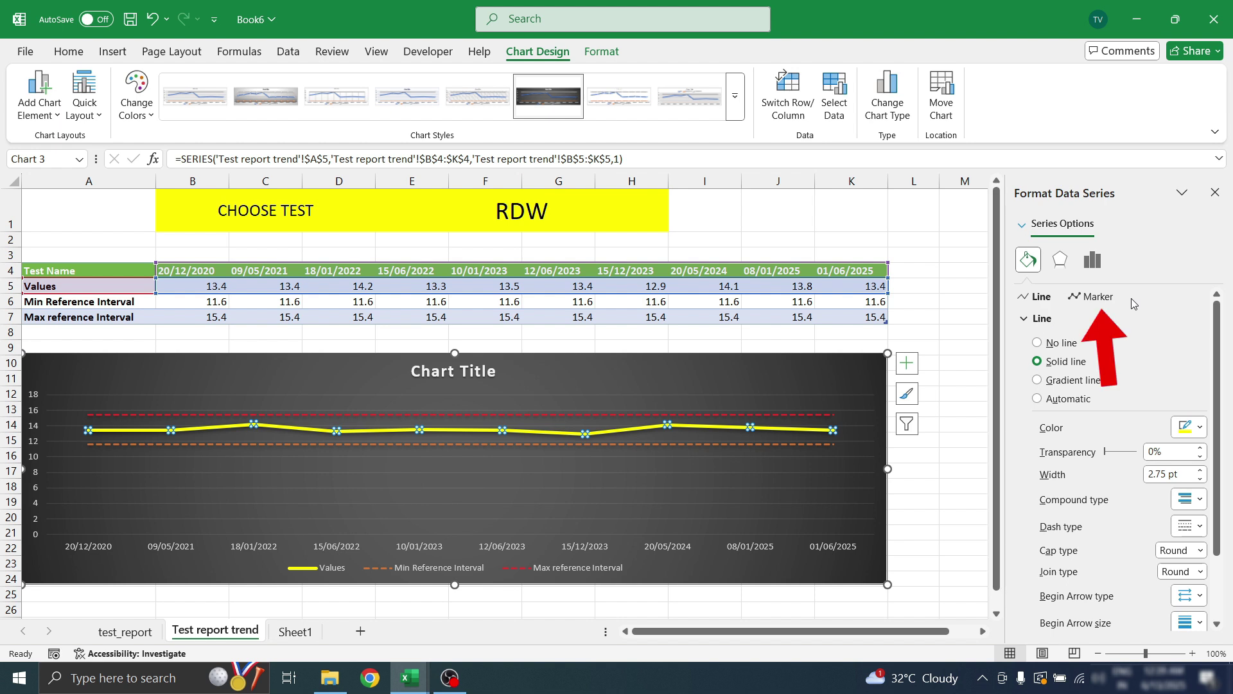
{"action": "left_click", "coordinate": [1097, 298]}
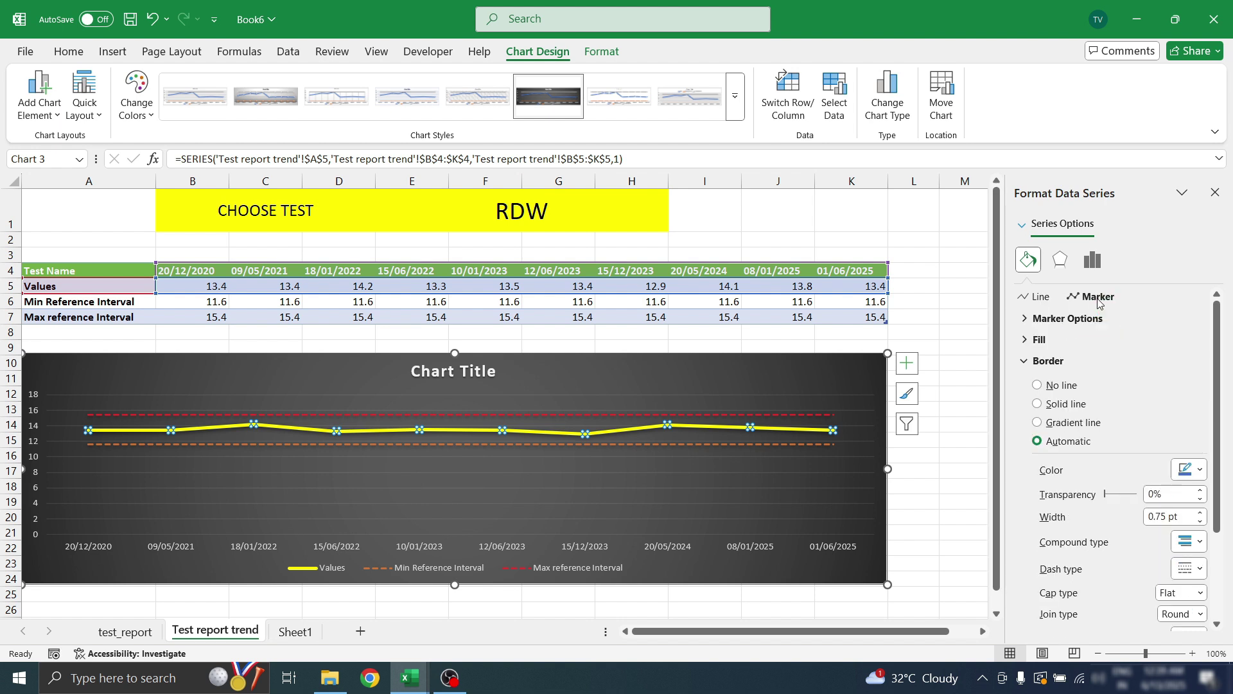
{"action": "left_click", "coordinate": [1036, 319]}
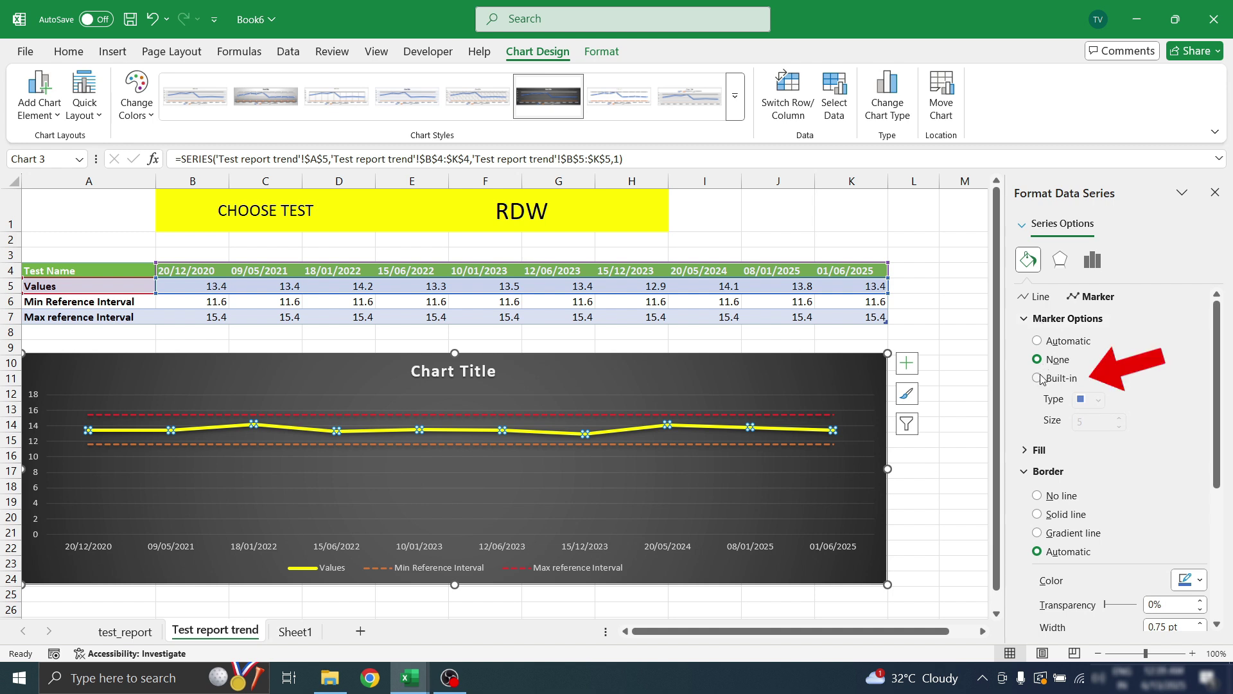
{"action": "left_click", "coordinate": [1039, 378]}
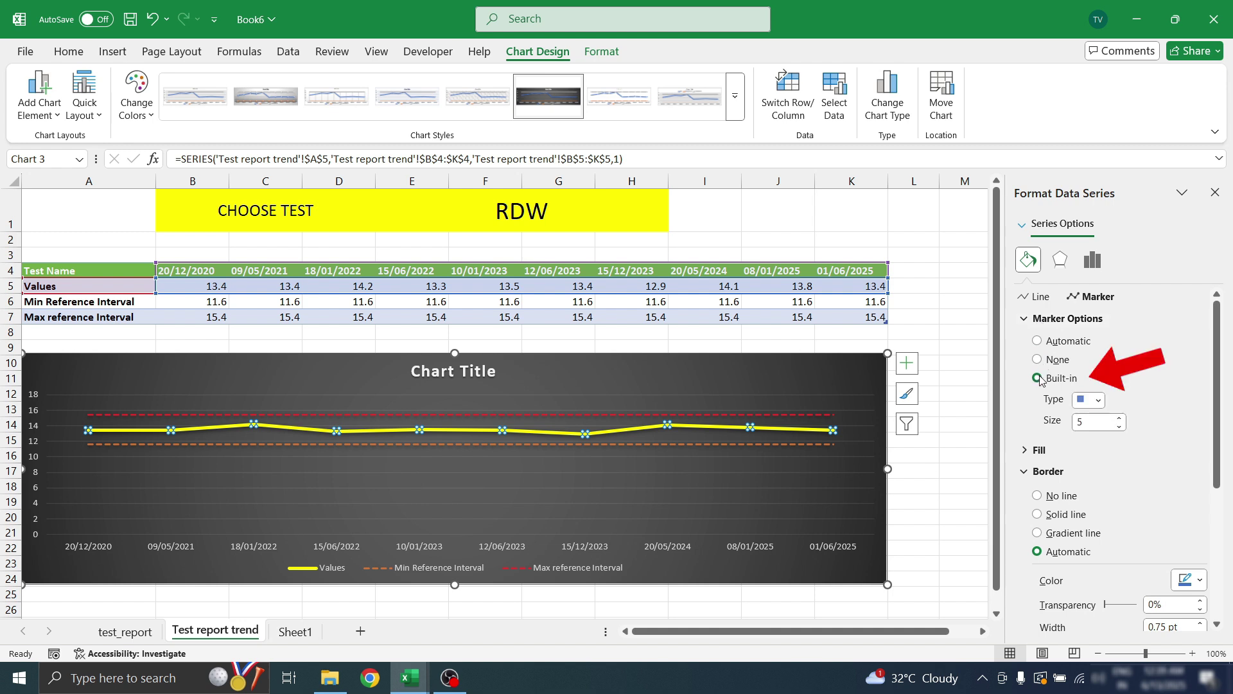
{"action": "left_click", "coordinate": [1099, 401]}
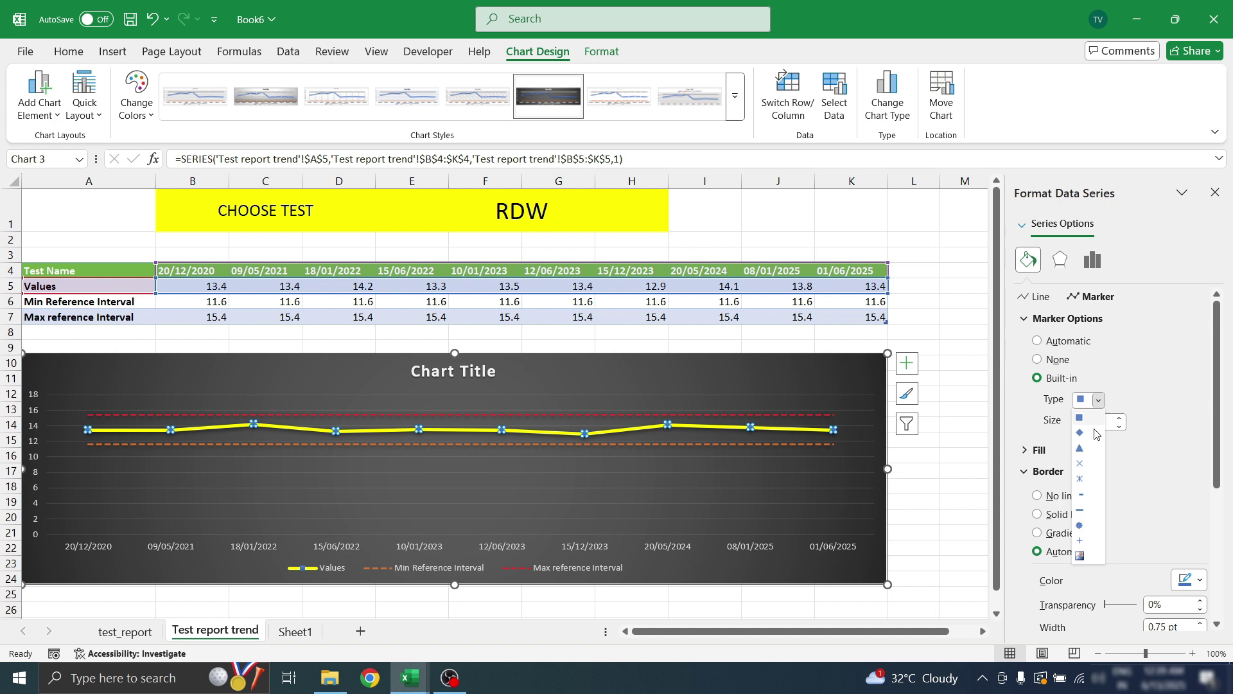
{"action": "left_click", "coordinate": [1081, 526]}
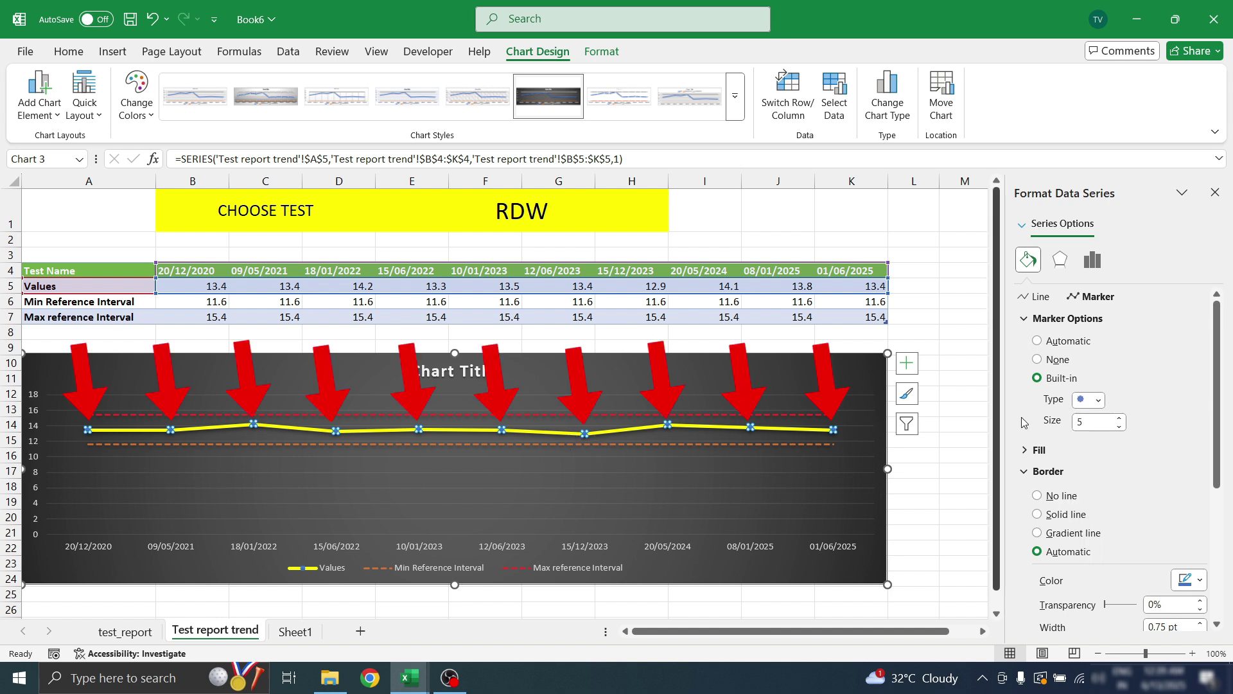
Increase the marker size of the Values series to 22
{"action": "left_click", "coordinate": [1119, 418]}
{"action": "left_click", "coordinate": [1119, 417]}
{"action": "left_click", "coordinate": [1119, 418]}
{"action": "left_click", "coordinate": [1119, 418]}
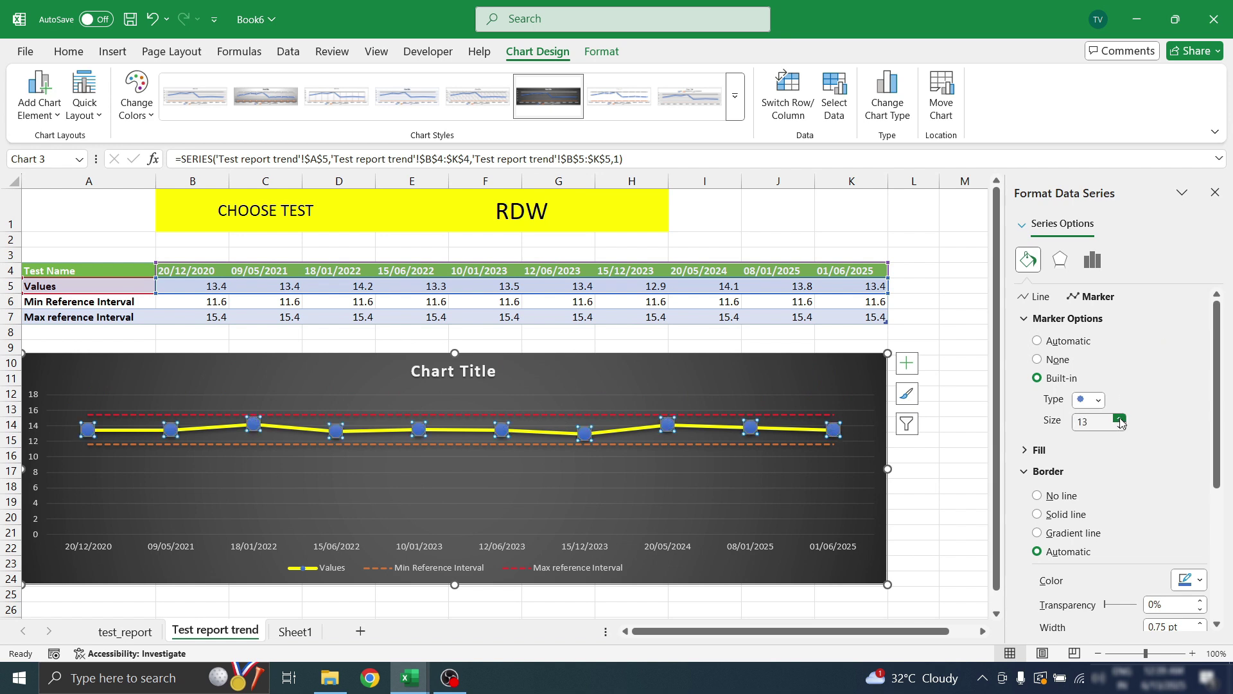
{"action": "left_click", "coordinate": [1119, 418]}
{"action": "left_click", "coordinate": [1120, 418]}
{"action": "left_click", "coordinate": [1120, 418]}
{"action": "left_click", "coordinate": [1119, 418]}
{"action": "left_click", "coordinate": [1120, 418]}
{"action": "left_click", "coordinate": [1120, 418]}
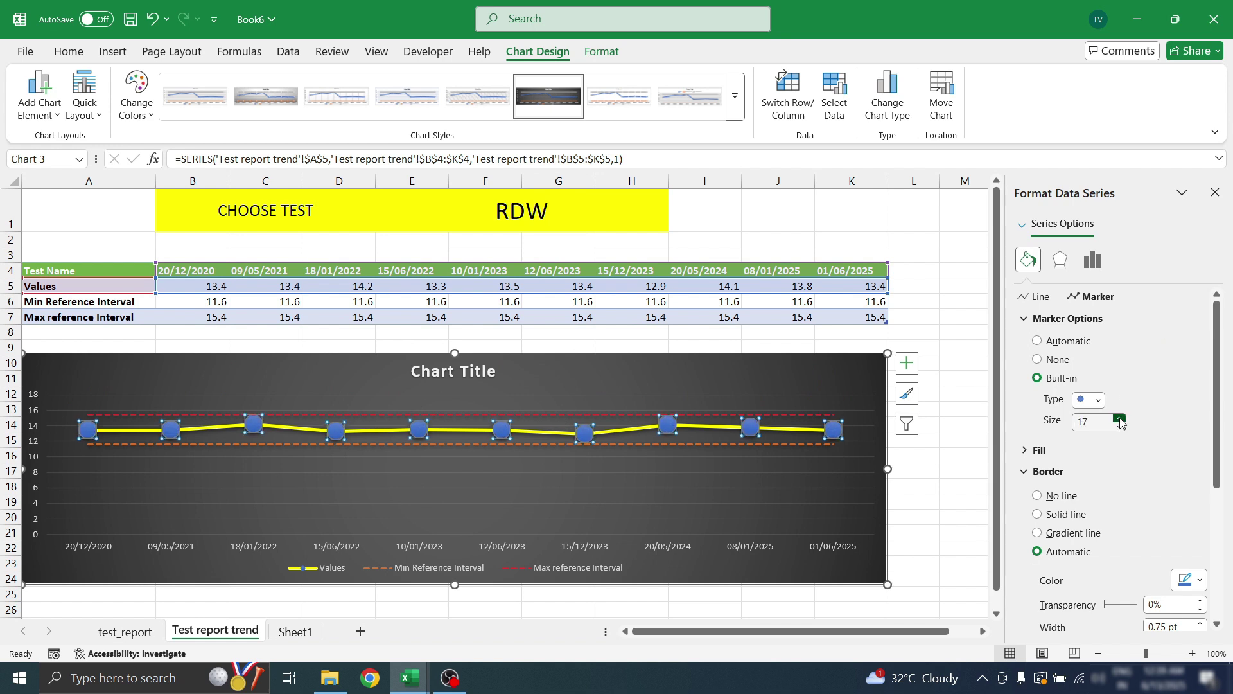
{"action": "left_click", "coordinate": [1120, 418]}
{"action": "left_click", "coordinate": [1119, 418]}
{"action": "left_click", "coordinate": [1119, 418]}
{"action": "left_click", "coordinate": [1119, 418]}
{"action": "left_click", "coordinate": [1120, 418]}
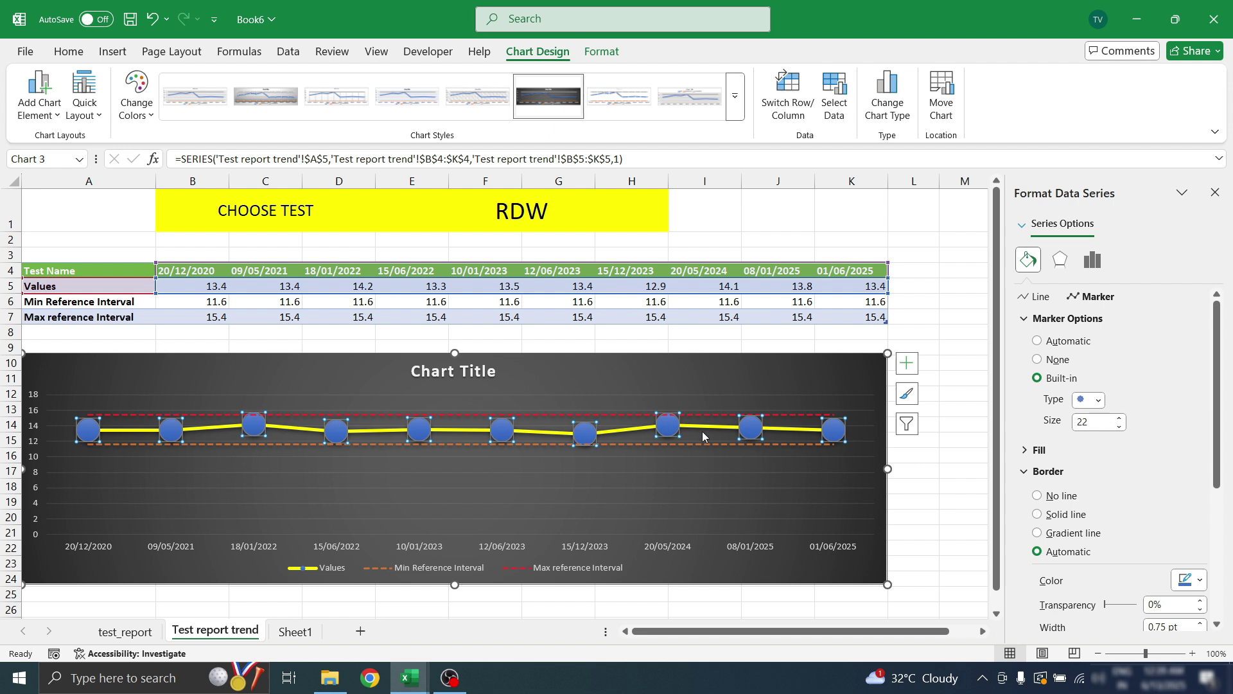
Give the Values markers a solid black border and a standard yellow fill
{"action": "left_click", "coordinate": [1196, 582]}
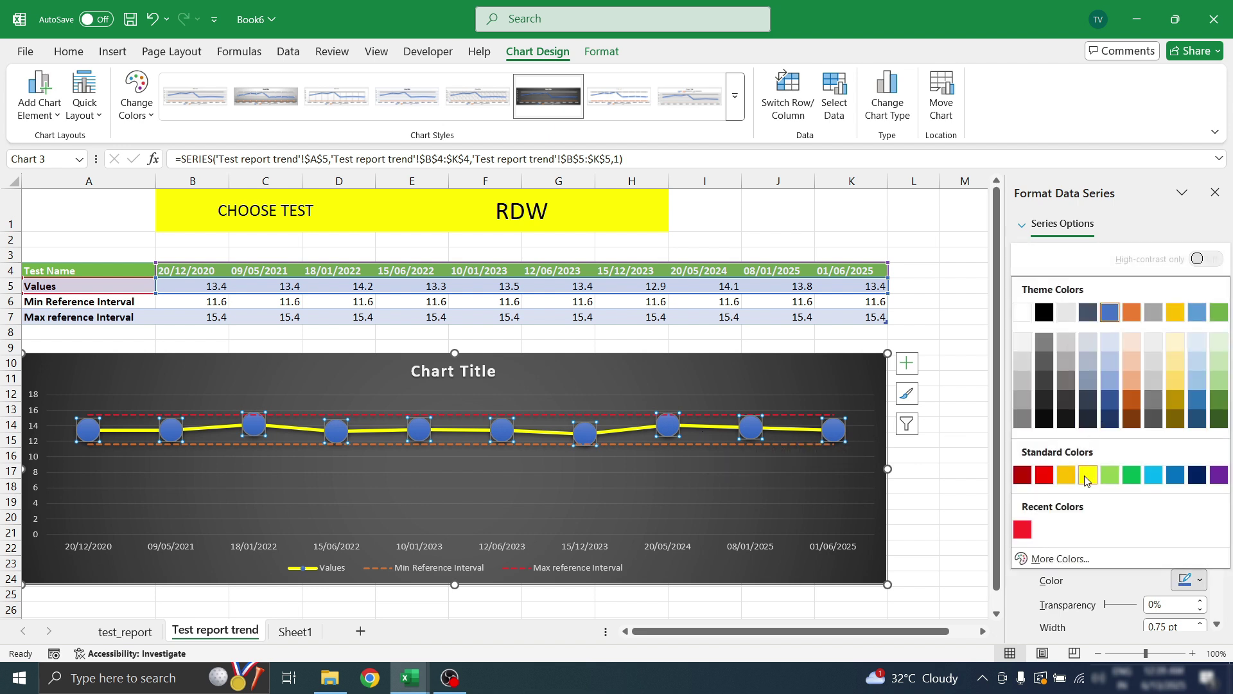
{"action": "left_click", "coordinate": [1085, 475]}
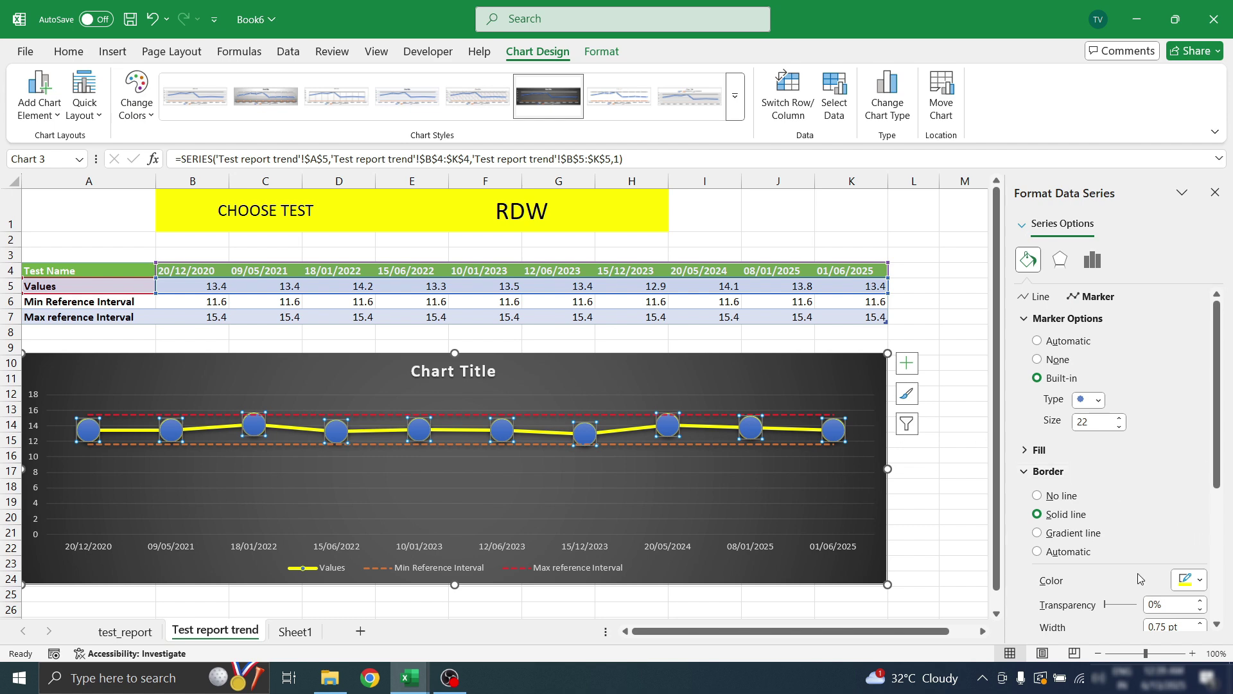
{"action": "left_click", "coordinate": [1201, 582]}
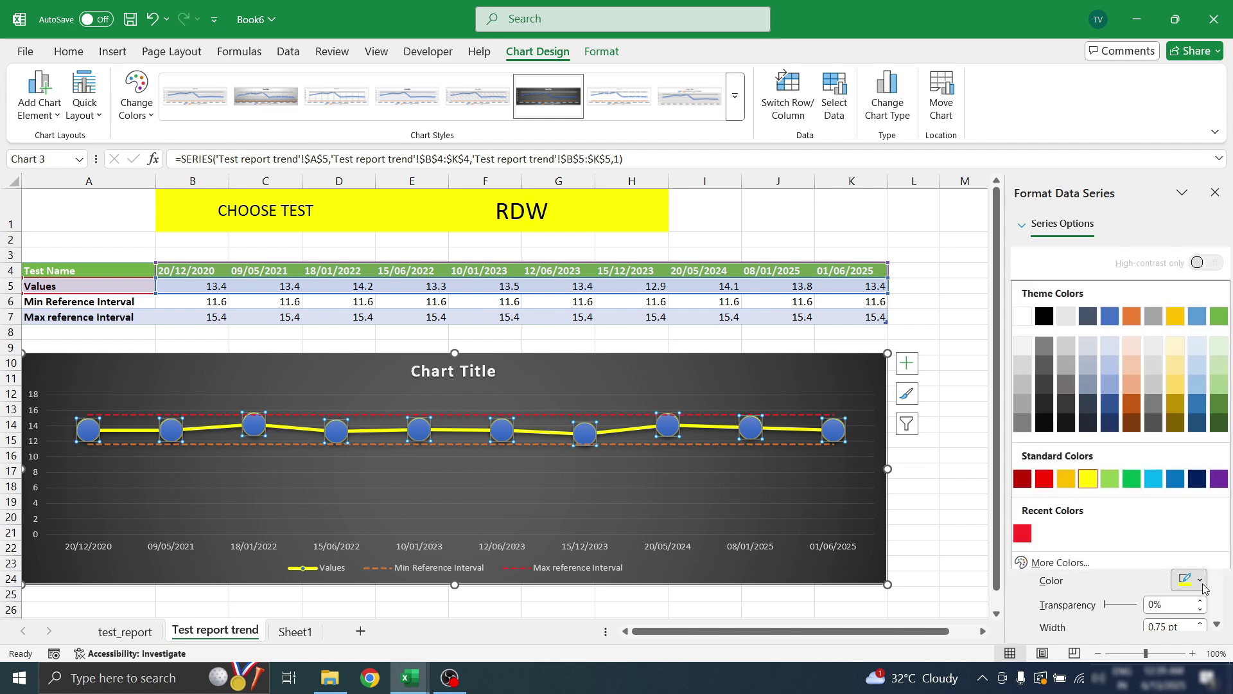
{"action": "left_click", "coordinate": [1044, 316]}
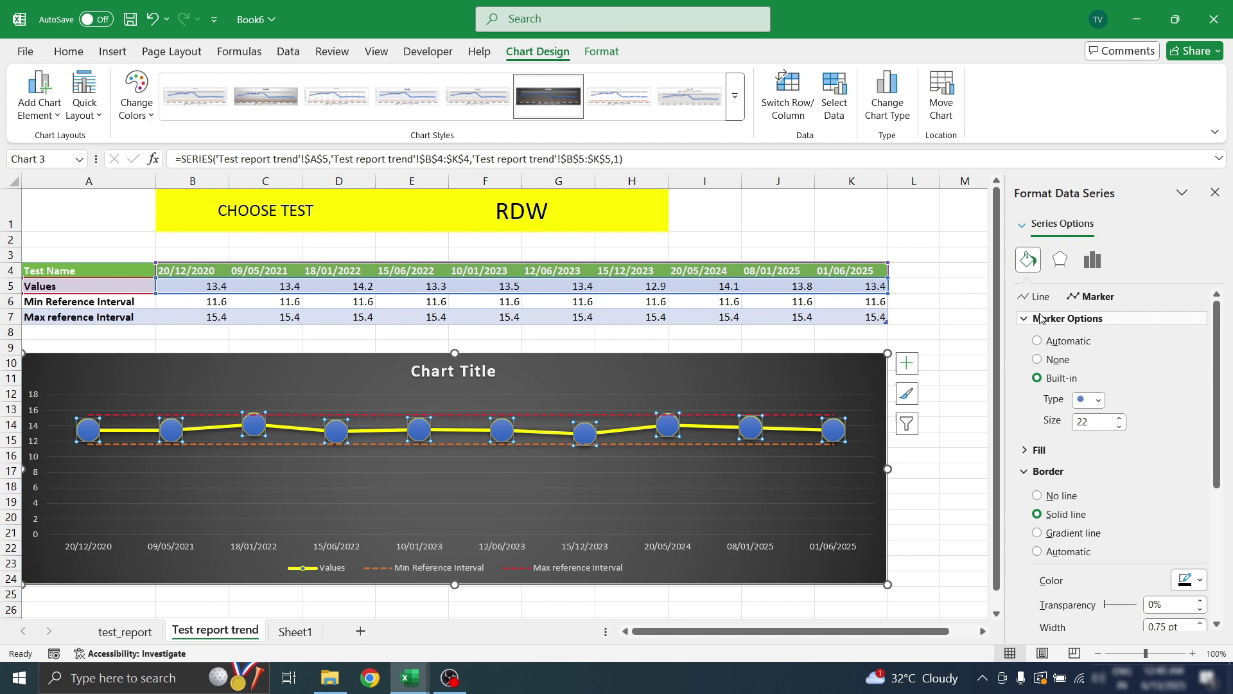
{"action": "left_click", "coordinate": [1051, 449]}
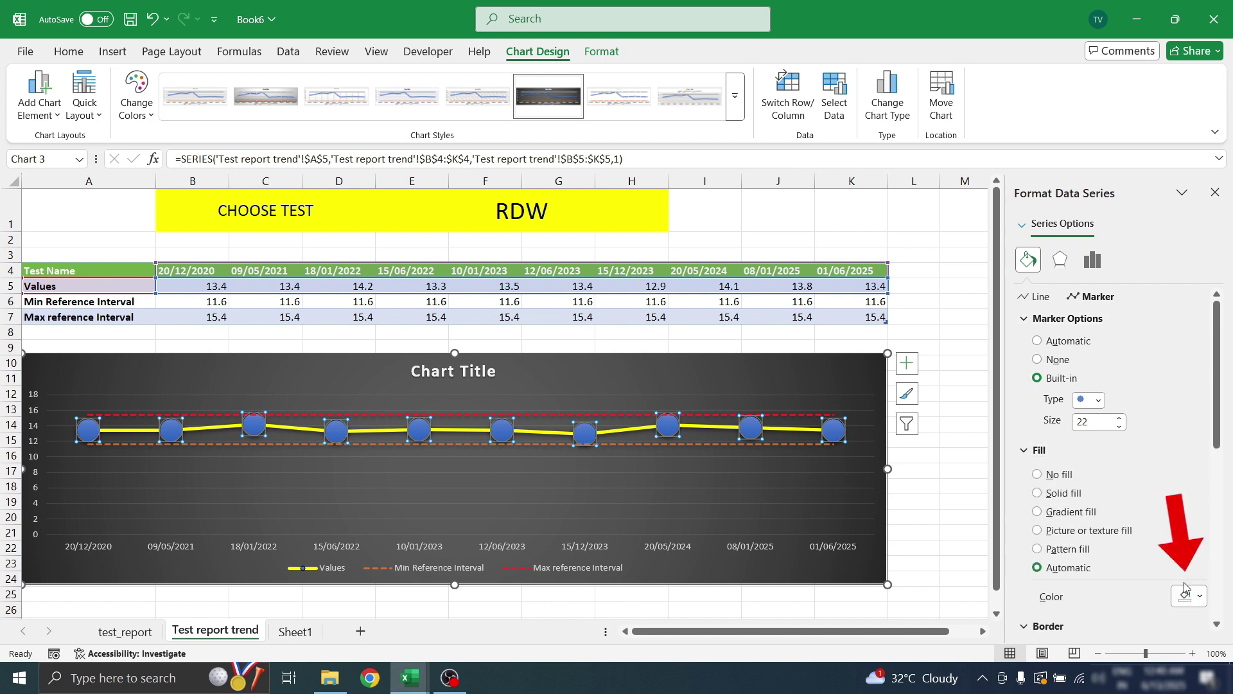
{"action": "left_click", "coordinate": [1187, 594]}
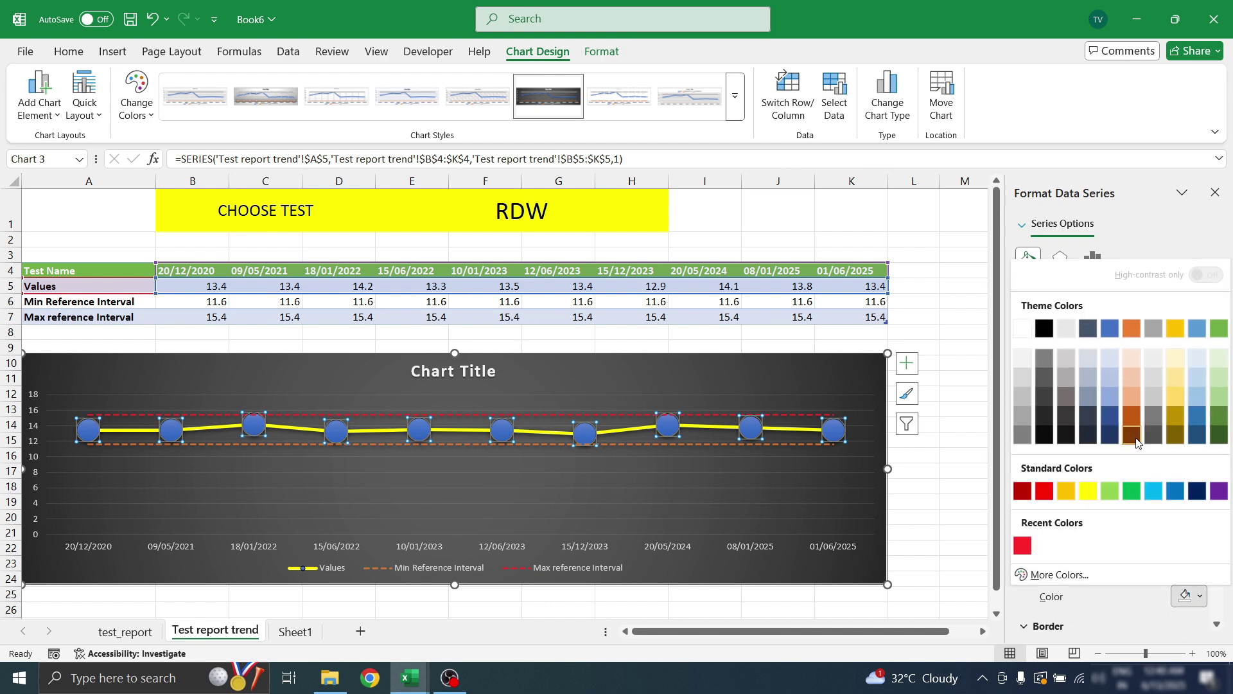
{"action": "left_click", "coordinate": [1085, 492]}
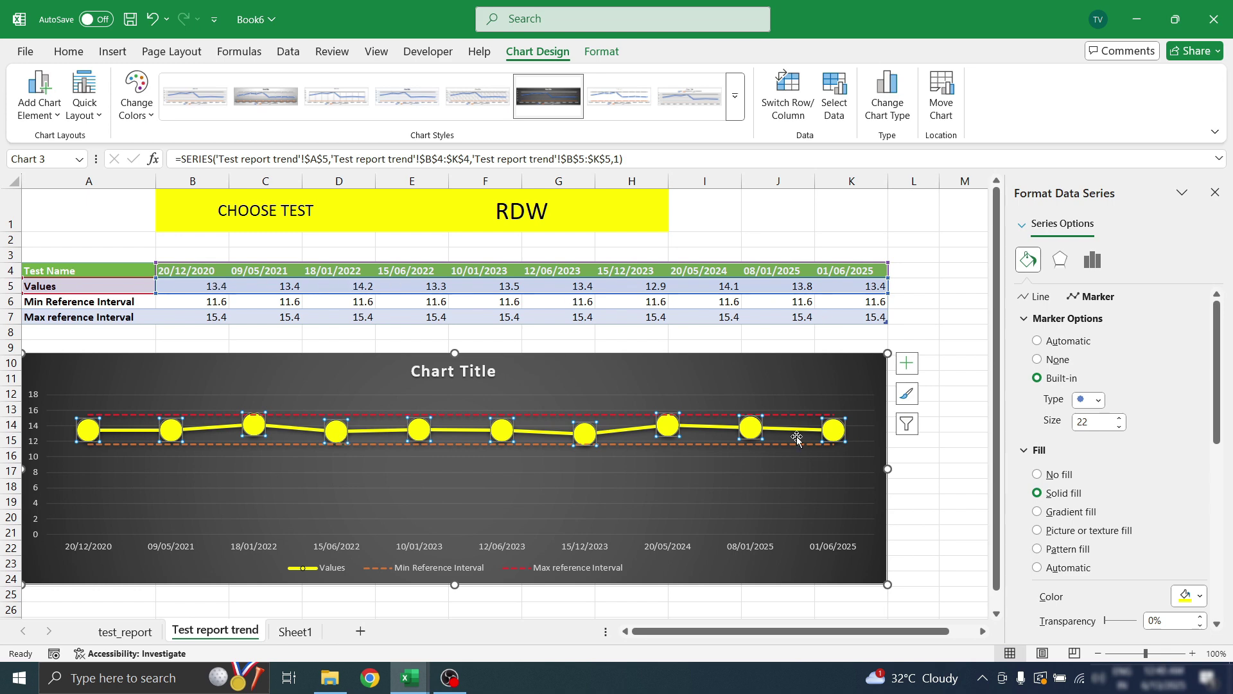
Add data labels to the Values series and center them on the markers
{"action": "left_click", "coordinate": [905, 365]}
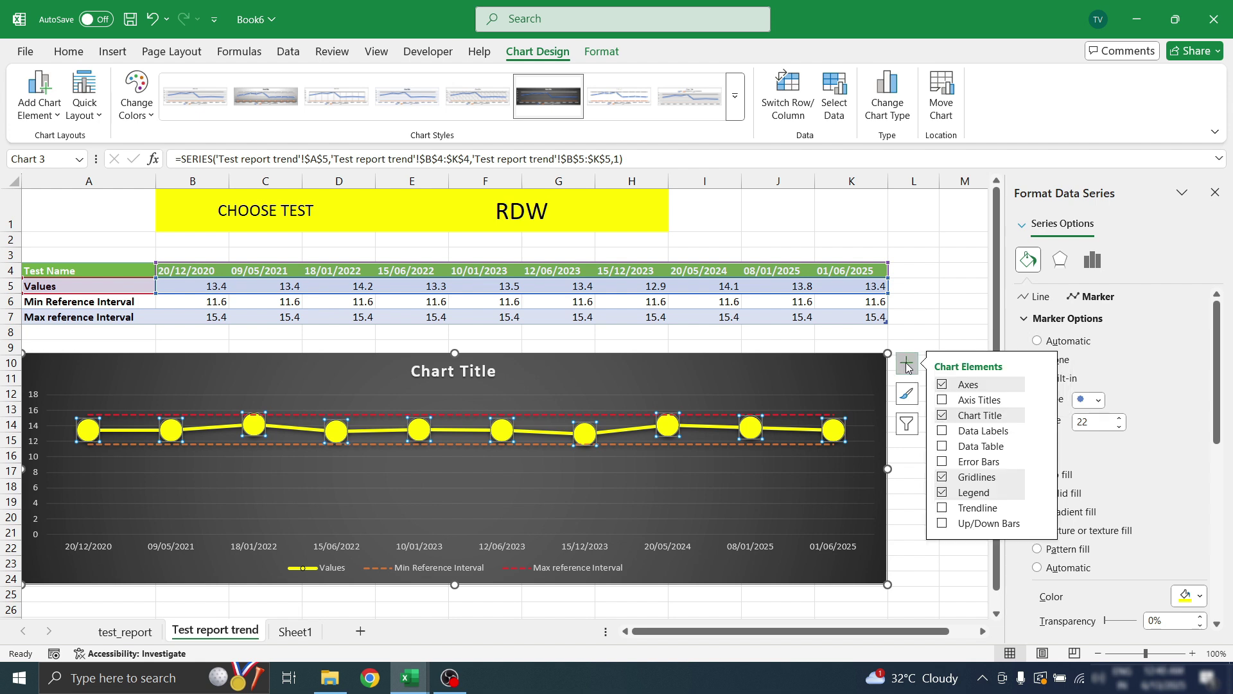
{"action": "left_click", "coordinate": [942, 431]}
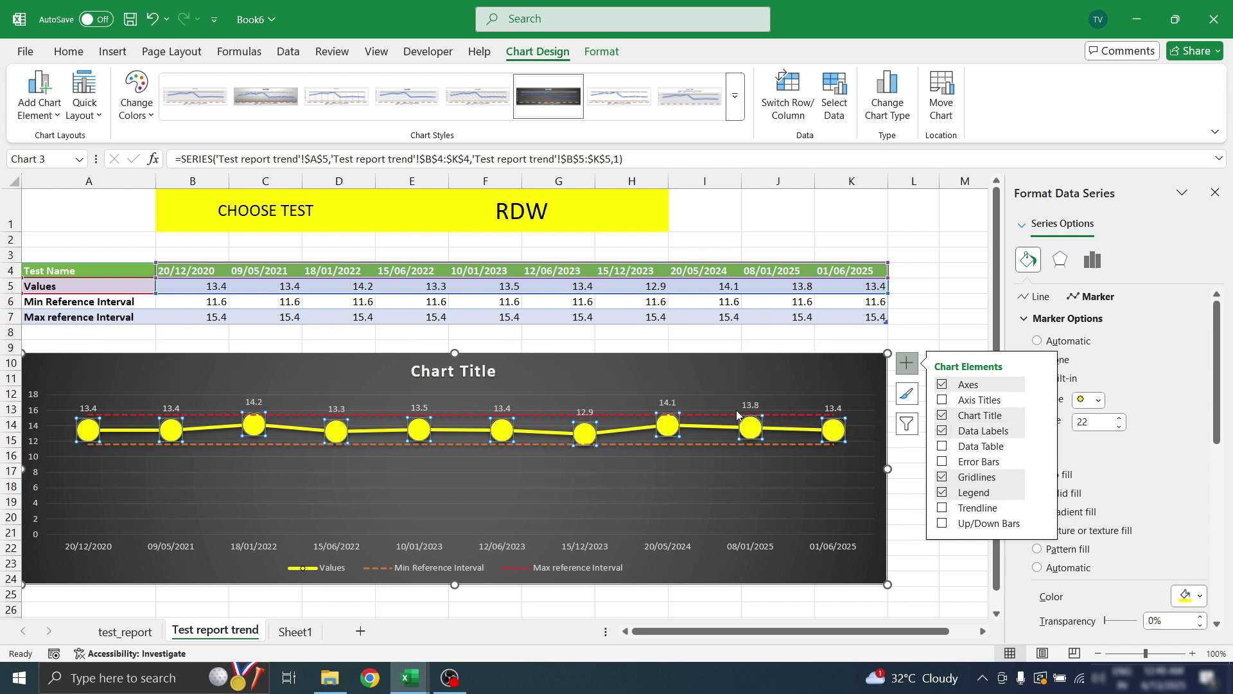
{"action": "left_click", "coordinate": [1042, 431]}
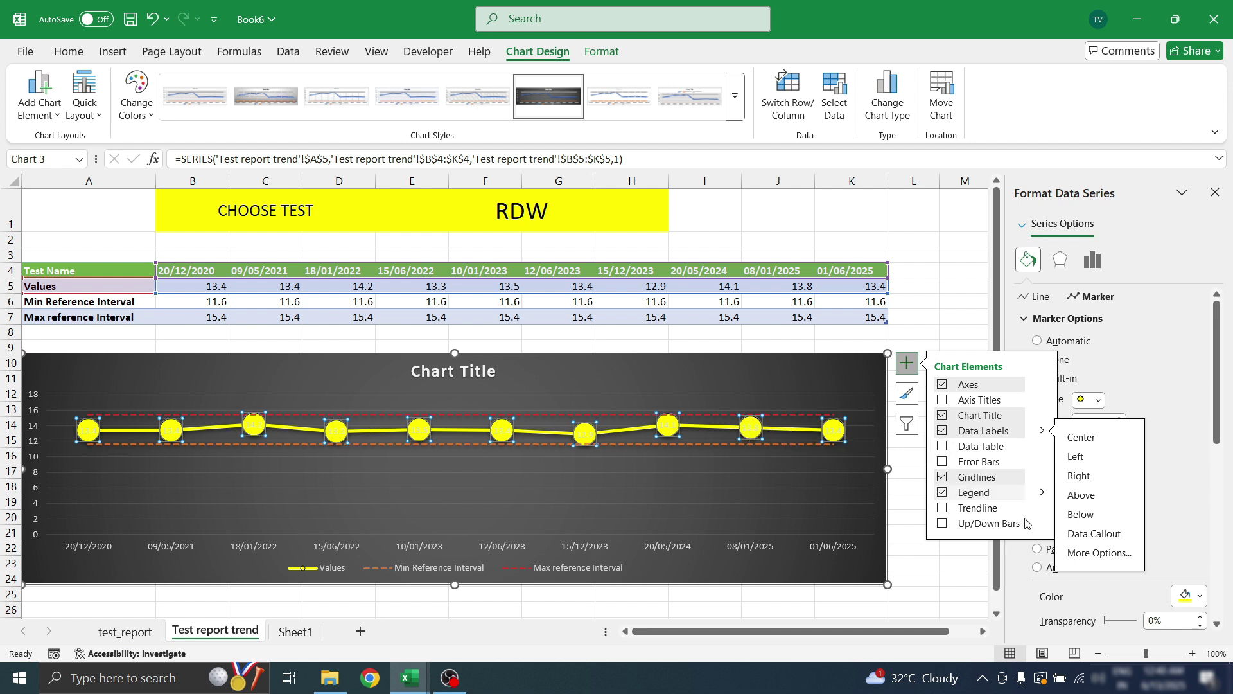
Change the text fill of the Values data labels to black and close the formatting options
{"action": "left_click", "coordinate": [1092, 554]}
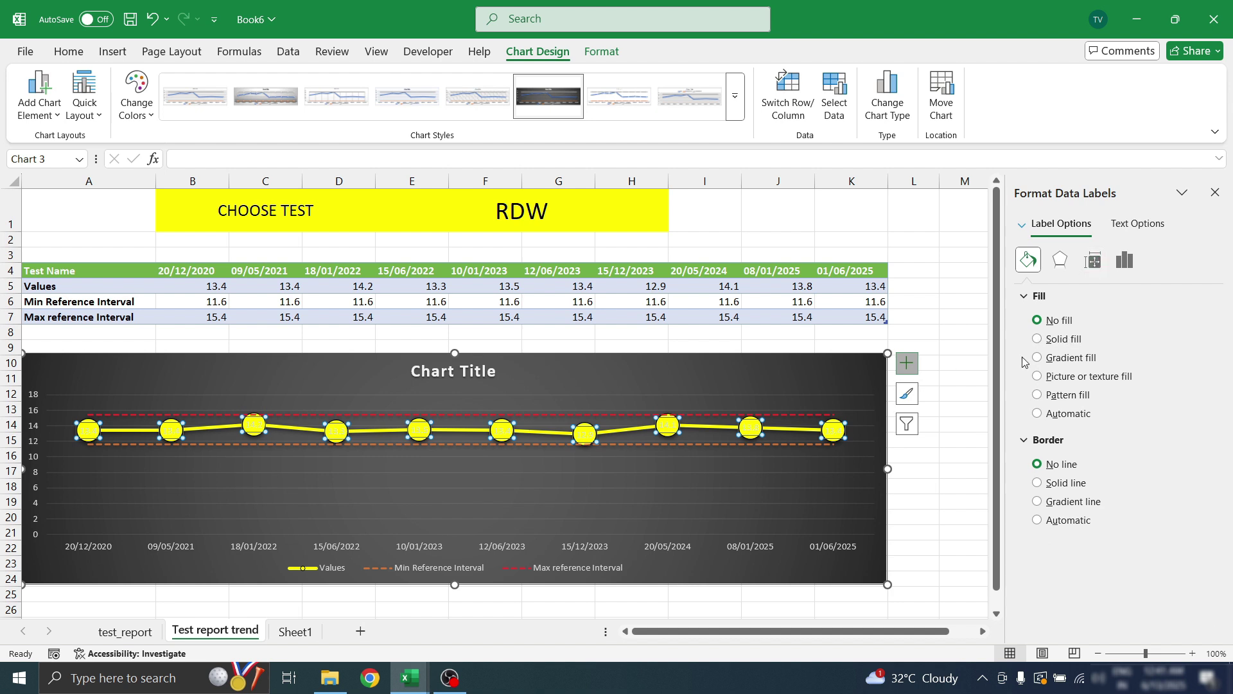
{"action": "left_click", "coordinate": [1136, 225]}
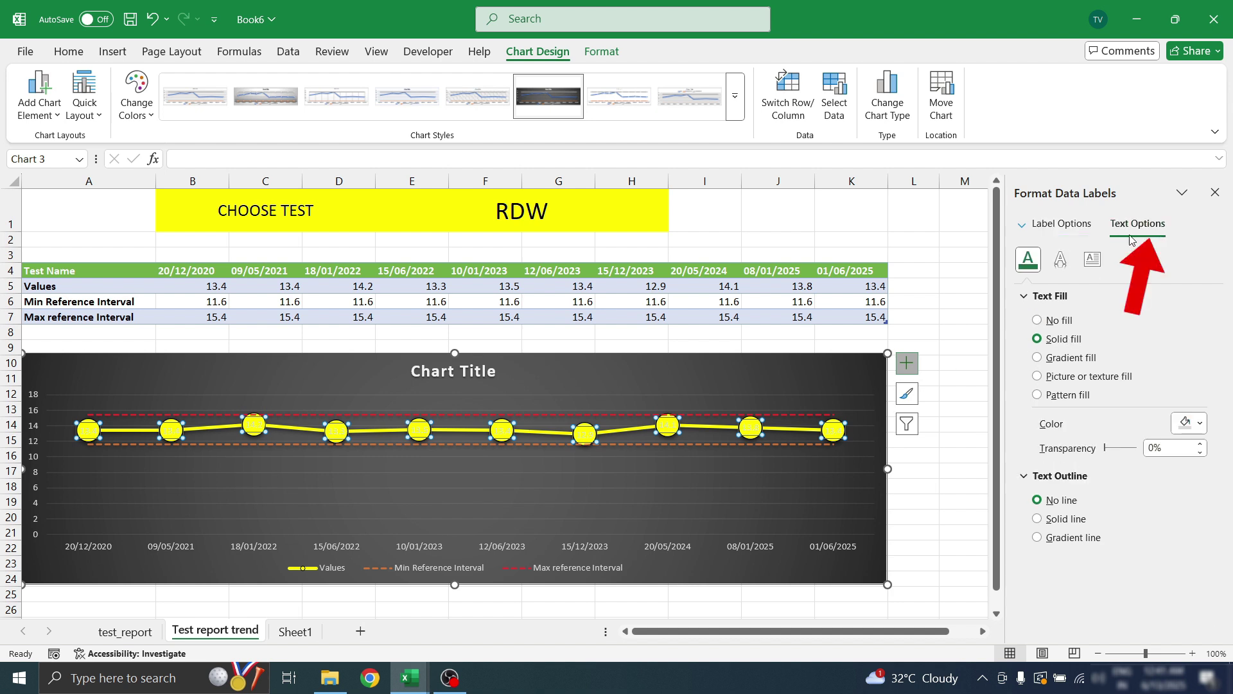
{"action": "left_click", "coordinate": [1187, 423]}
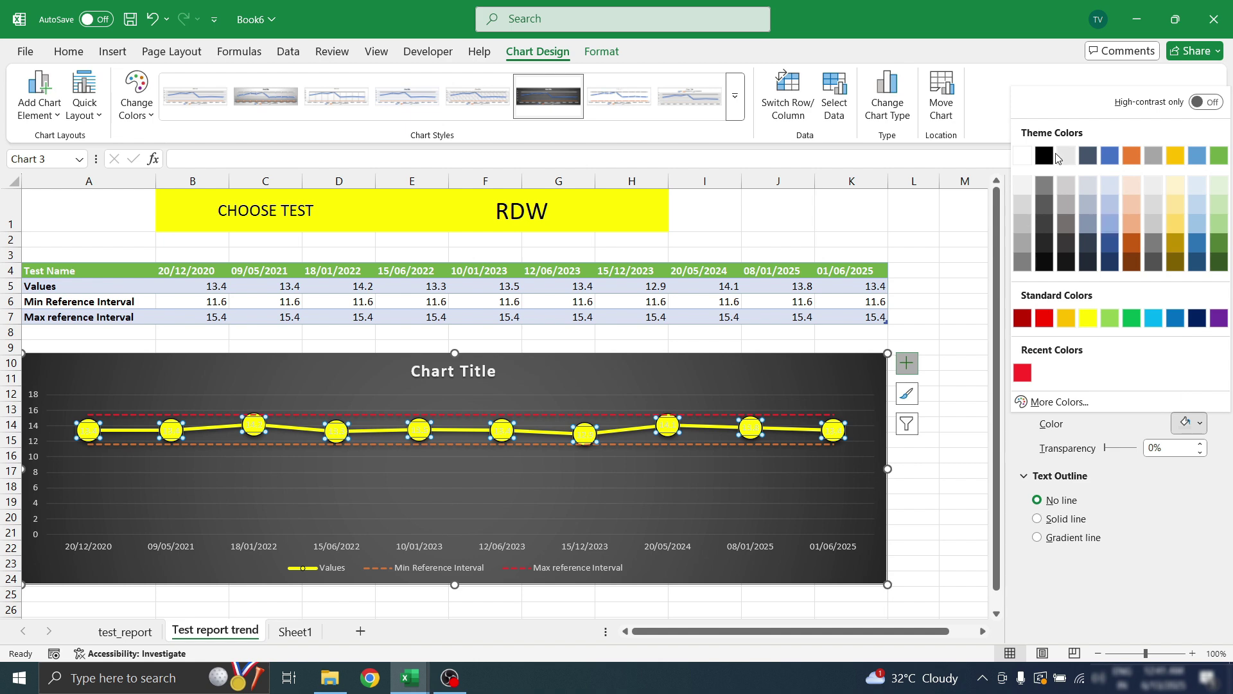
{"action": "left_click", "coordinate": [1043, 156]}
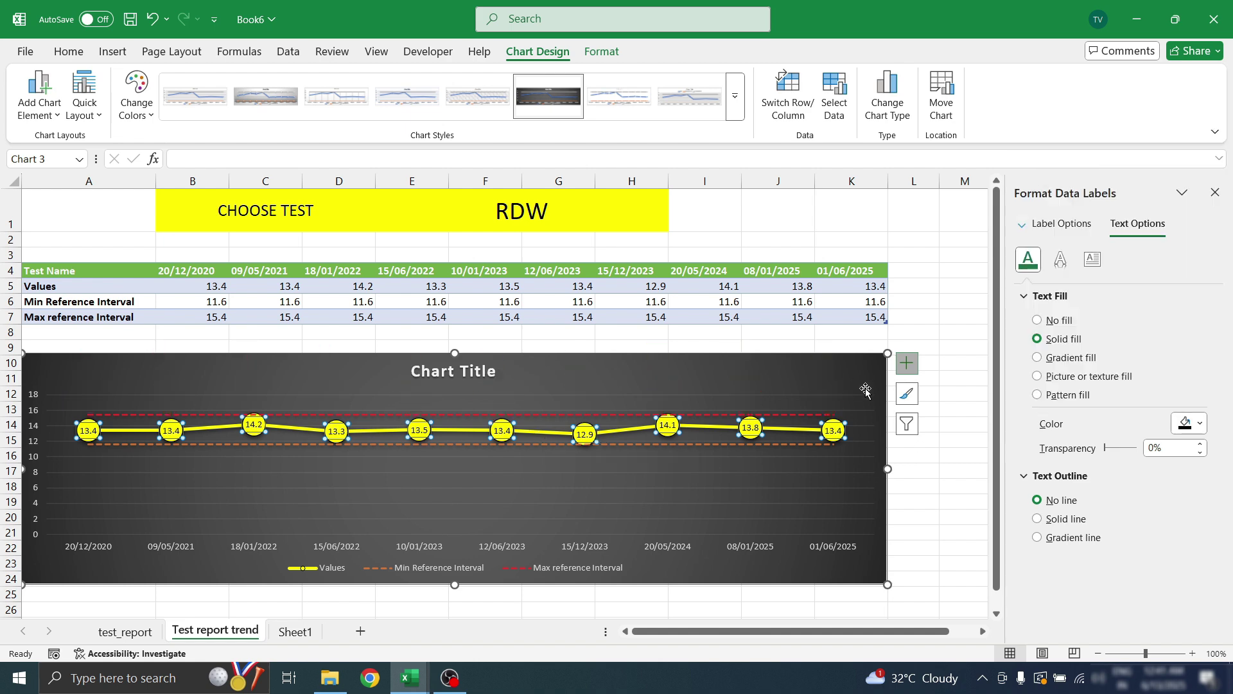
{"action": "left_click", "coordinate": [1216, 194]}
Choose HDL Cholesterol, Uric Acid and Magnesium in turn in the test selector cell E1 to check how the chart updates
{"action": "left_click", "coordinate": [634, 488]}
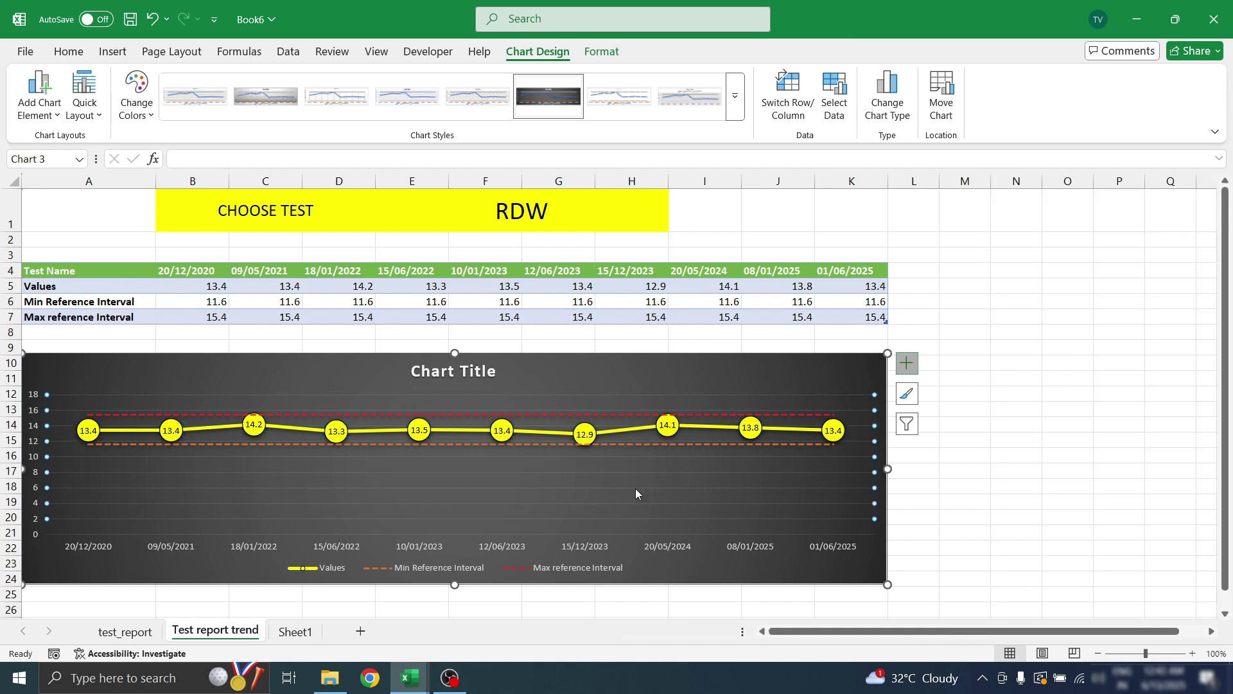
{"action": "left_click", "coordinate": [544, 399]}
{"action": "left_click", "coordinate": [580, 226]}
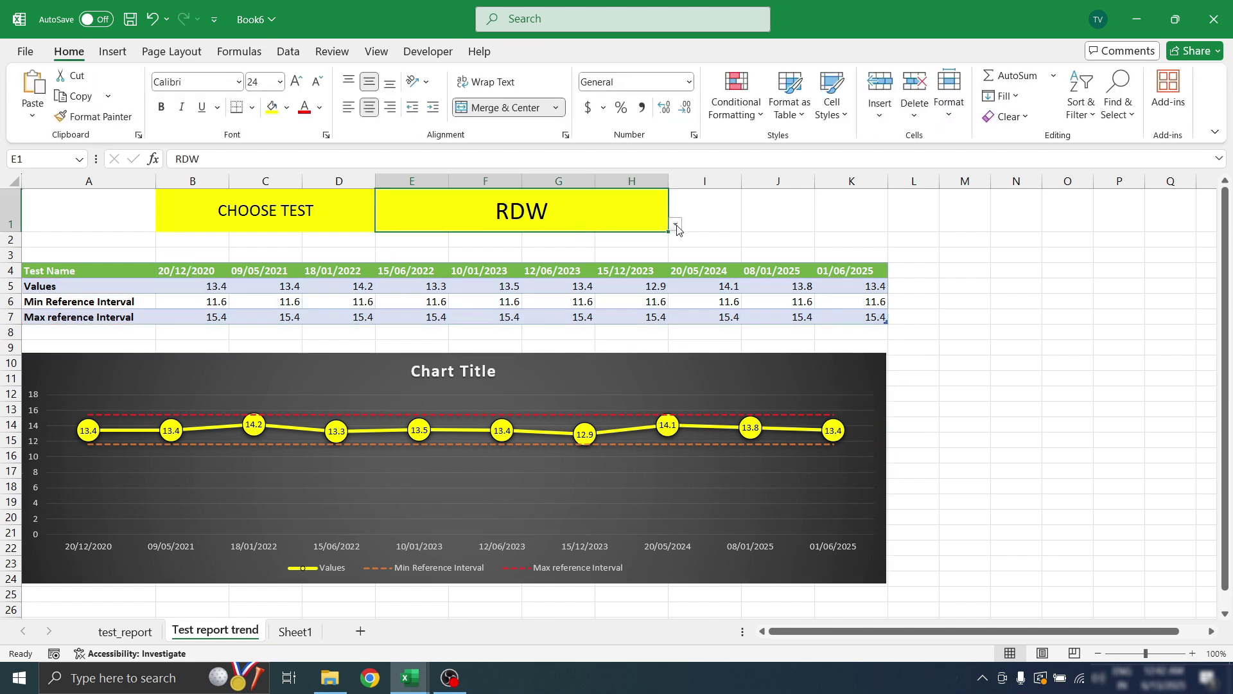
{"action": "left_click", "coordinate": [676, 225]}
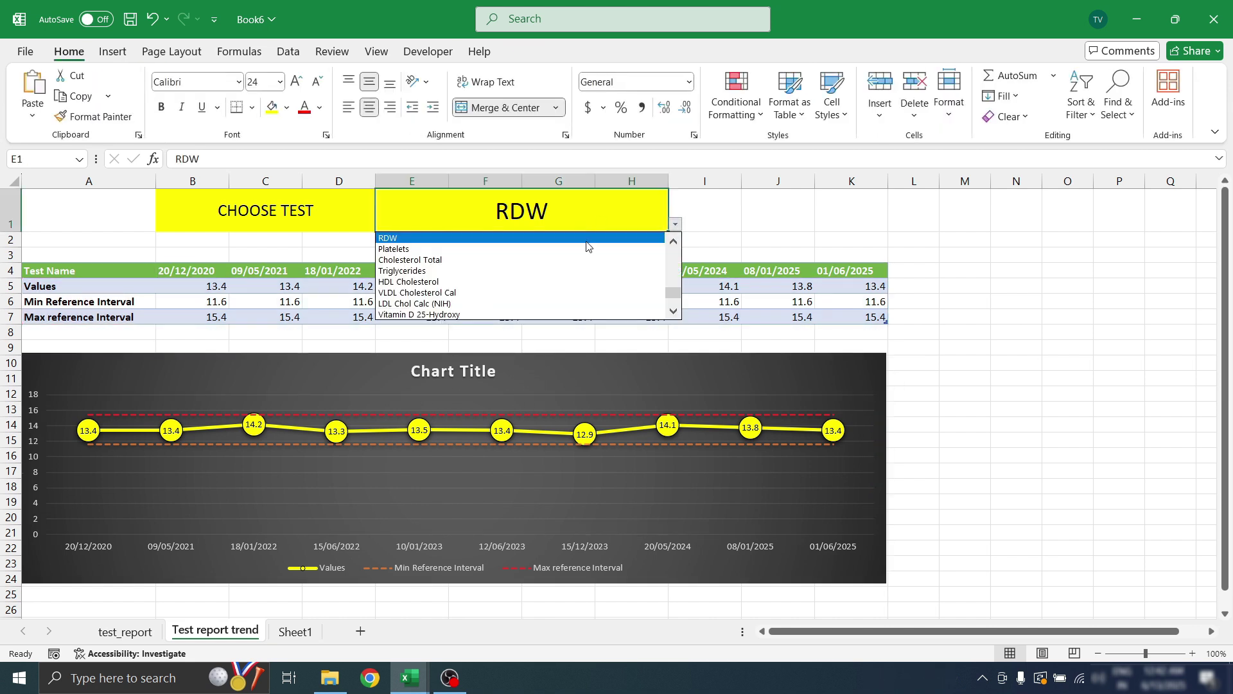
{"action": "left_click", "coordinate": [491, 282]}
{"action": "left_click", "coordinate": [677, 225]}
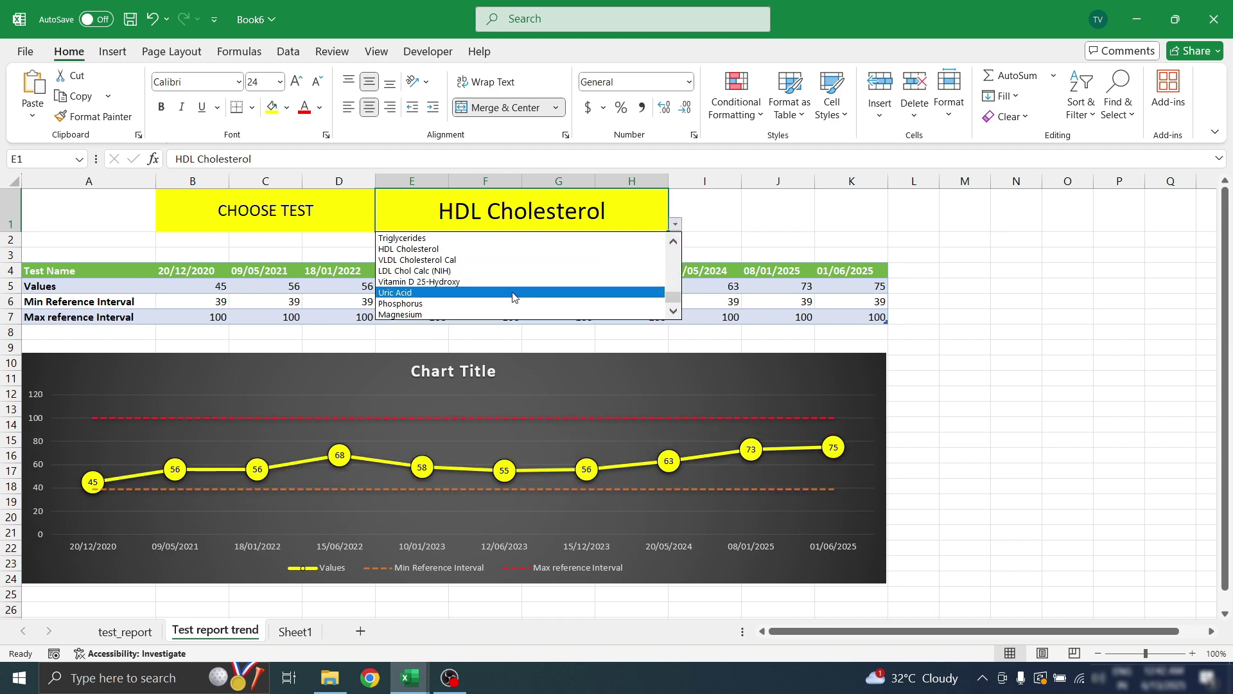
{"action": "left_click", "coordinate": [419, 295]}
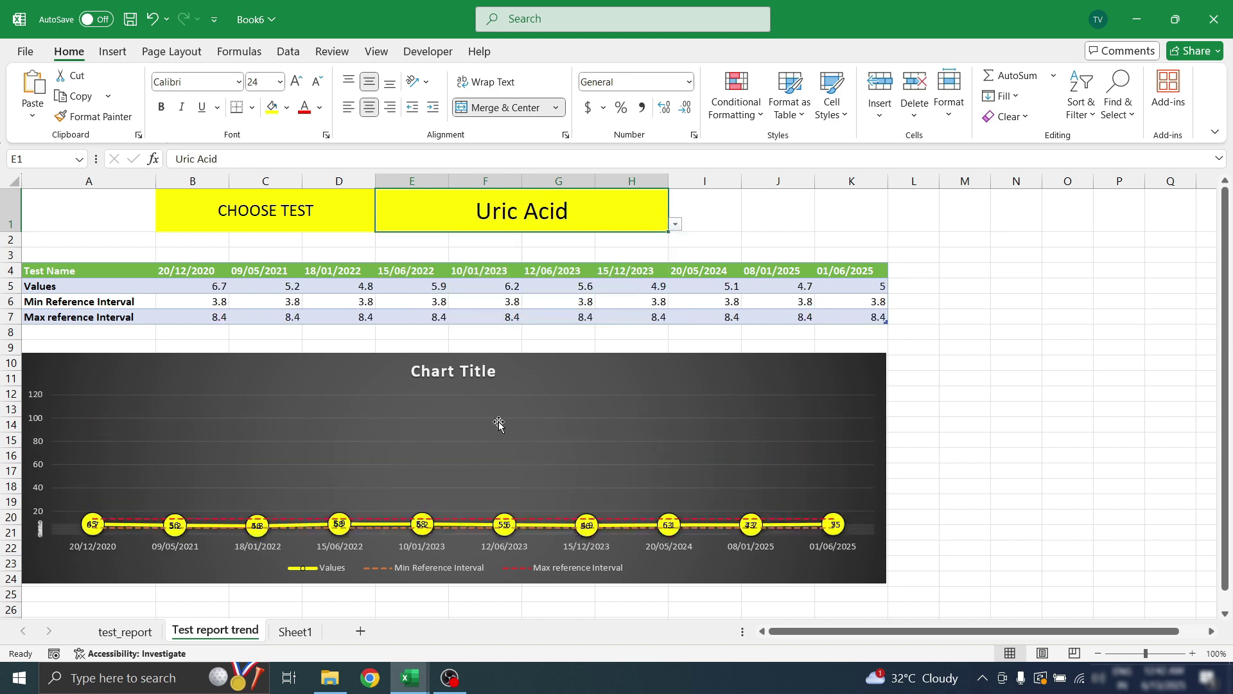
{"action": "left_click", "coordinate": [677, 225]}
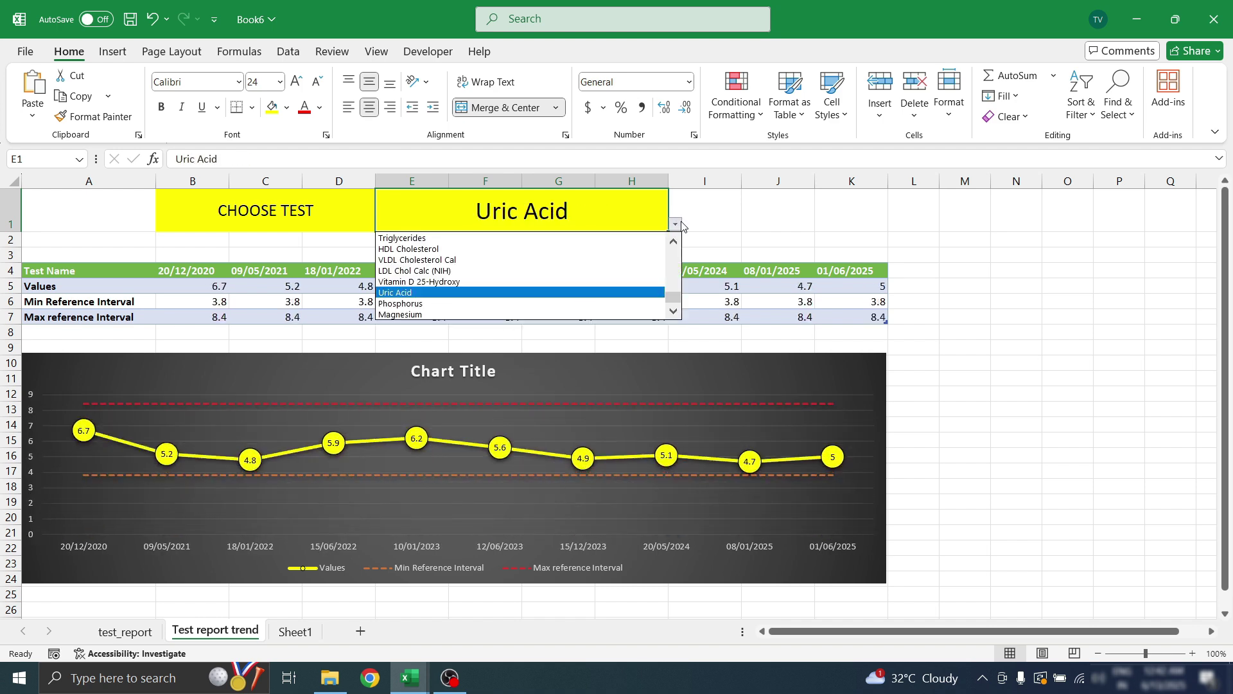
{"action": "left_click", "coordinate": [460, 313]}
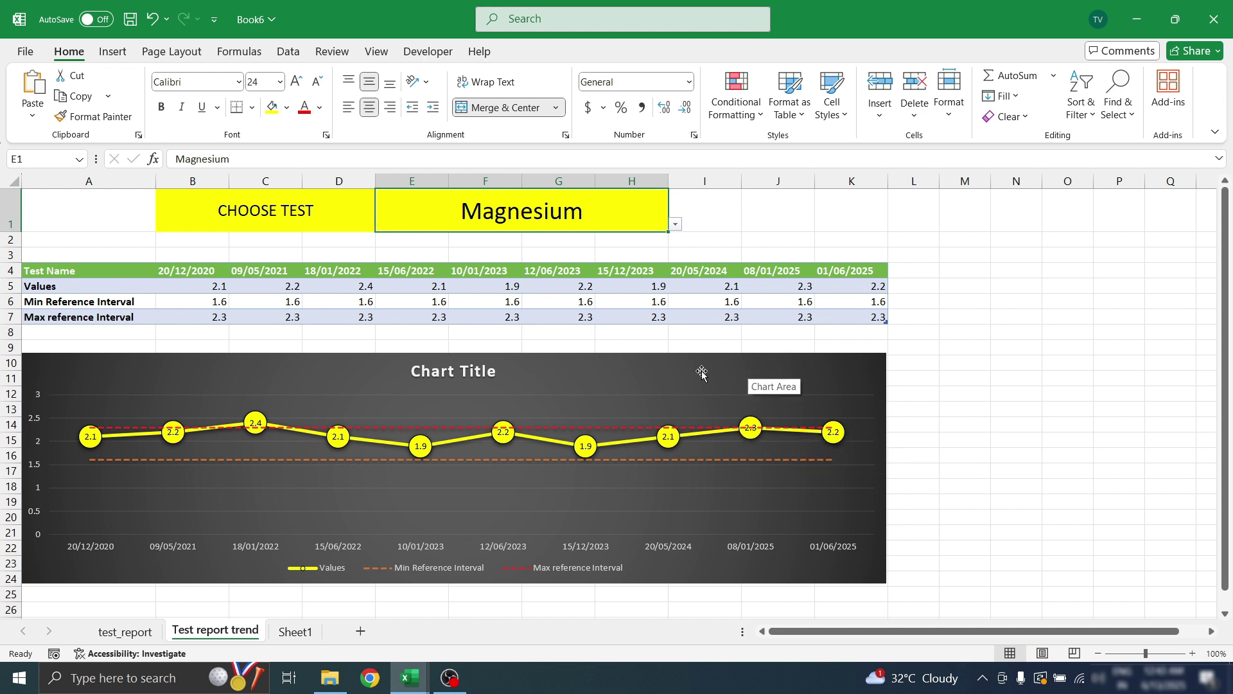
Reorder the chart's data source so the Values series comes last, below Min Reference Interval and Max reference Interval
{"action": "left_click", "coordinate": [629, 375]}
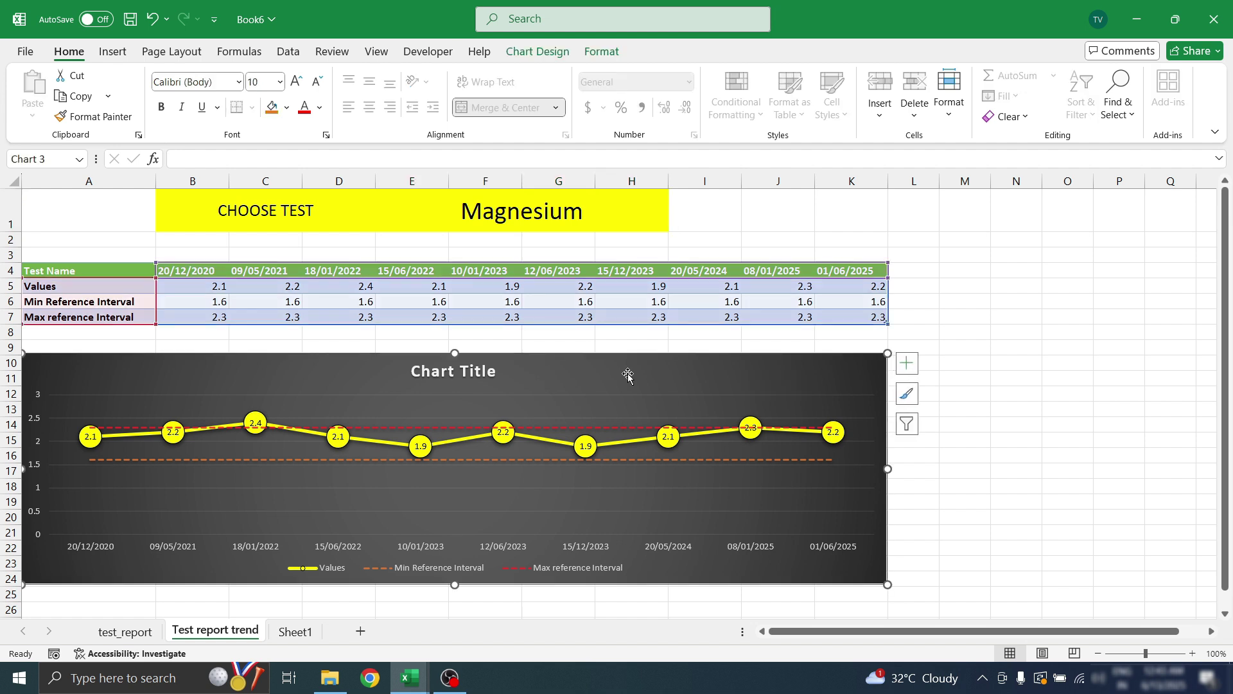
{"action": "right_click", "coordinate": [629, 373]}
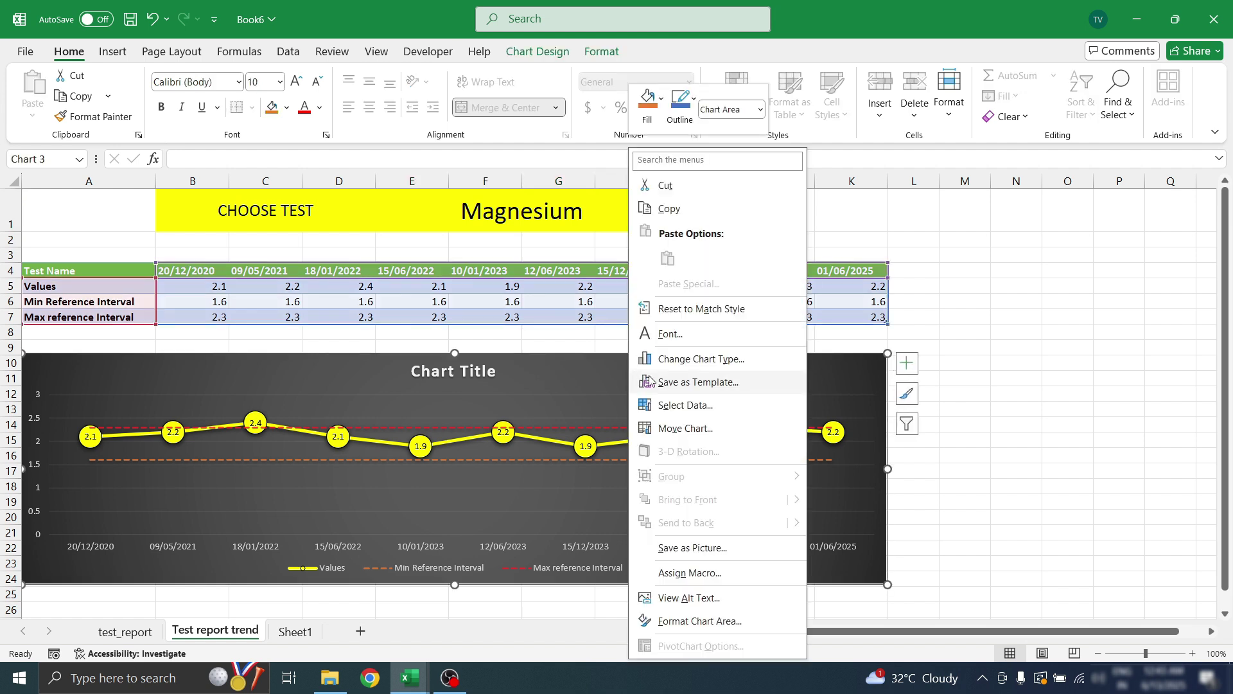
{"action": "left_click", "coordinate": [668, 404]}
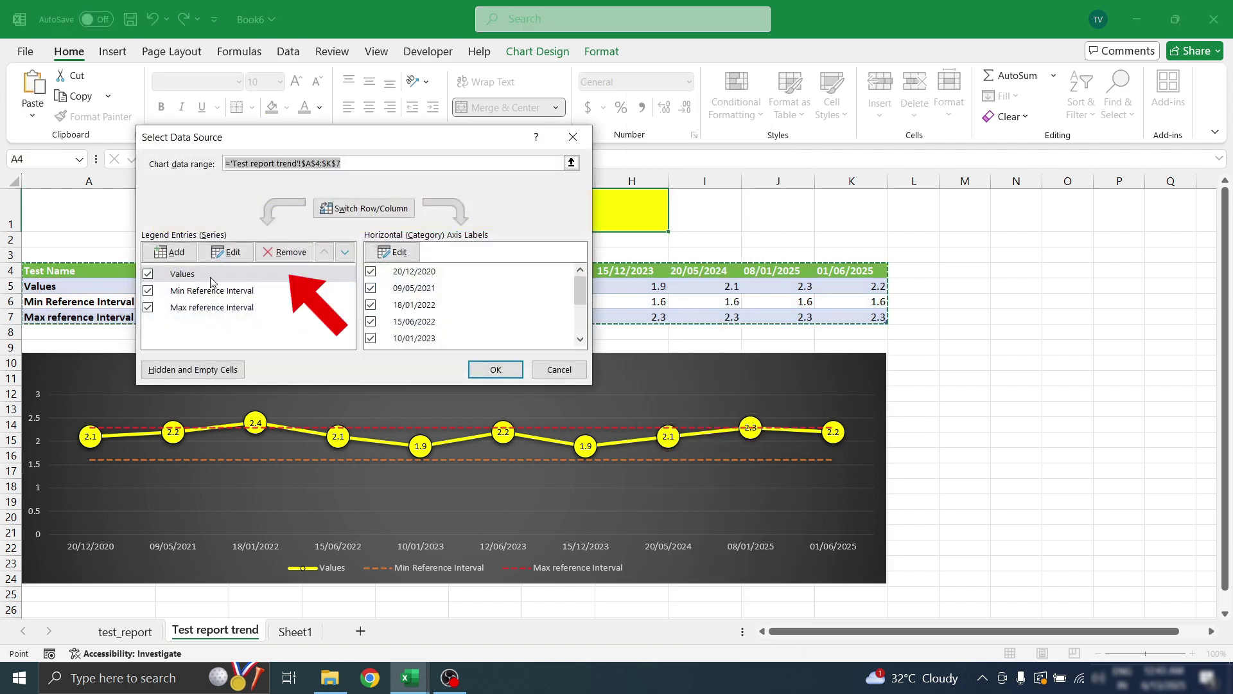
{"action": "left_click", "coordinate": [279, 274]}
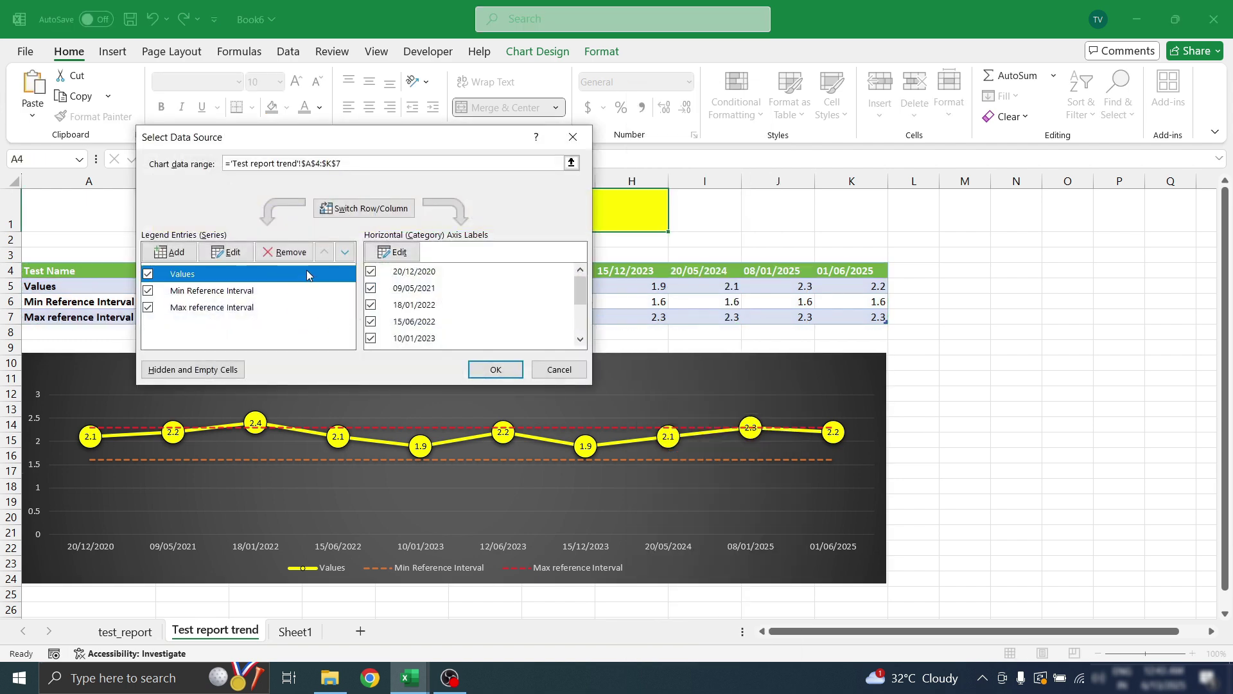
{"action": "left_click", "coordinate": [346, 255]}
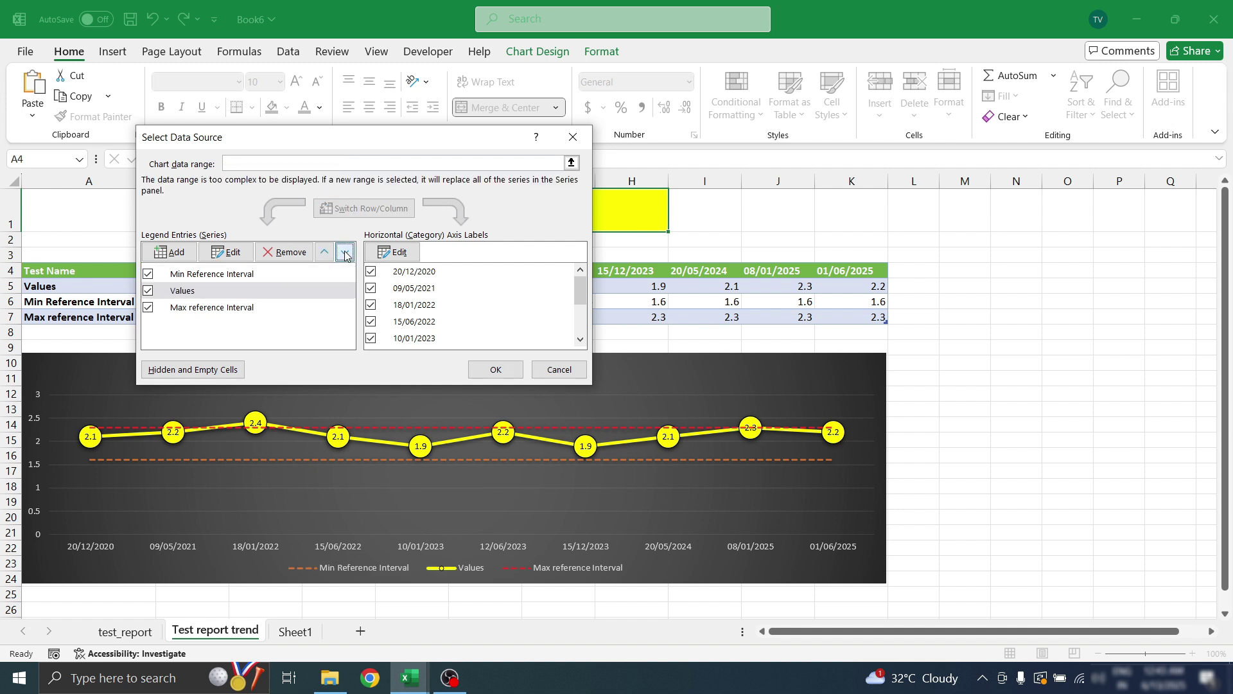
{"action": "left_click", "coordinate": [346, 255]}
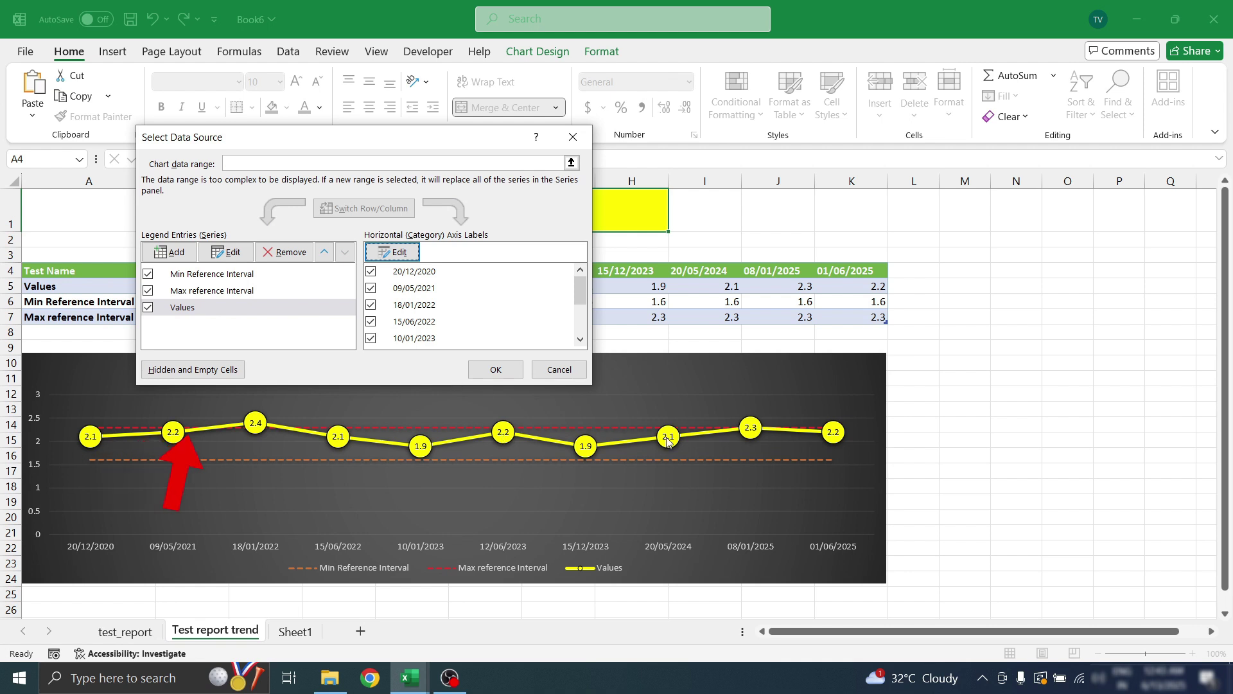
{"action": "left_click", "coordinate": [496, 369]}
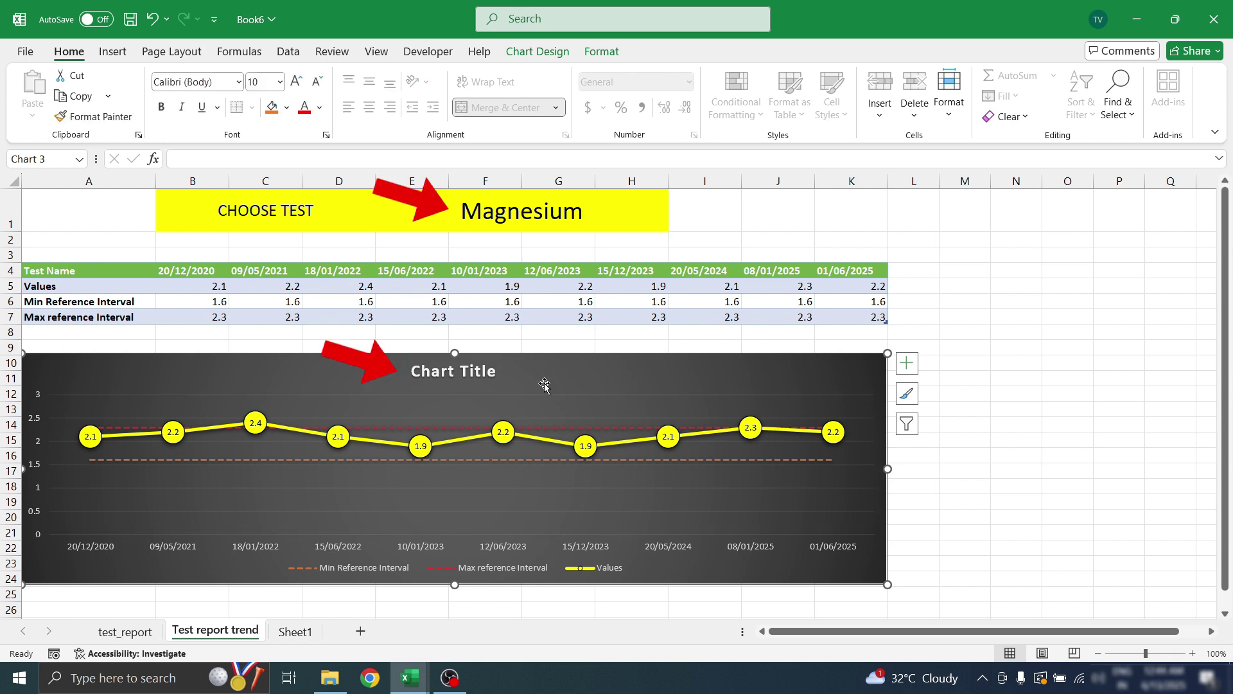
Choose LDL Chol Calc (NIH) as the test in cell E1
{"action": "left_click", "coordinate": [441, 375]}
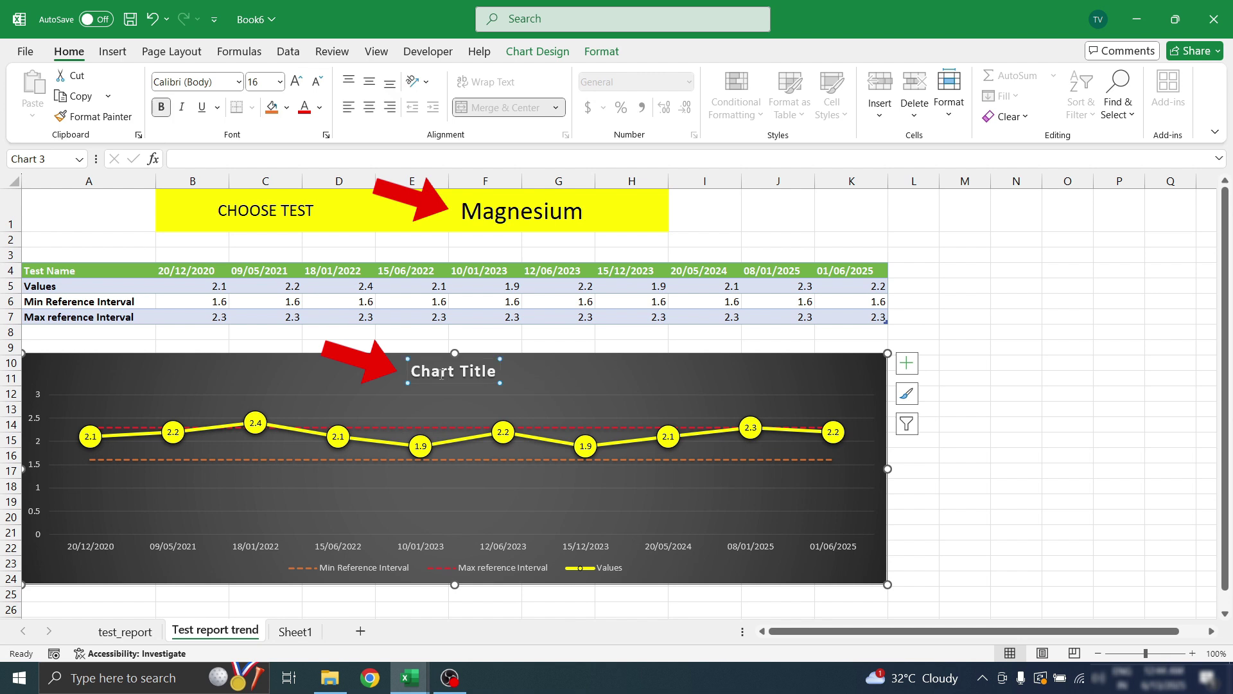
{"action": "left_click", "coordinate": [454, 224]}
{"action": "left_click", "coordinate": [675, 224]}
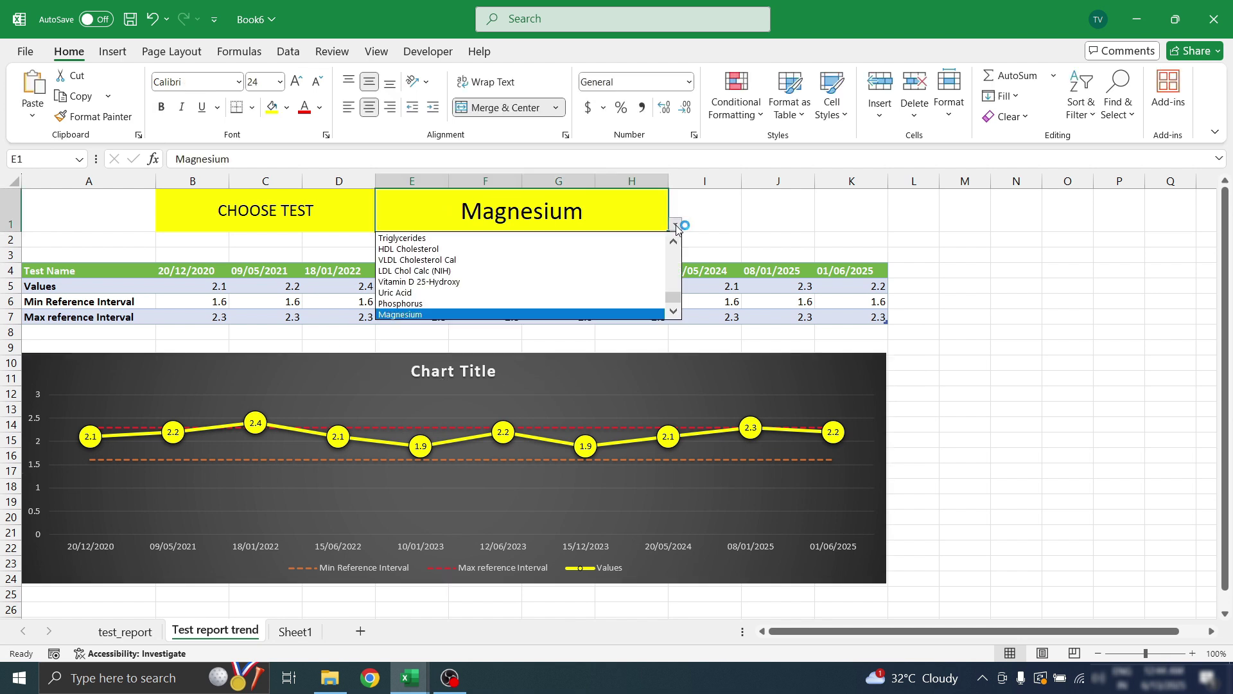
{"action": "left_click", "coordinate": [453, 270]}
Link the chart title to the chosen test cell with the formula ='Test report trend'!$E$1:$H$1
{"action": "left_click", "coordinate": [453, 373]}
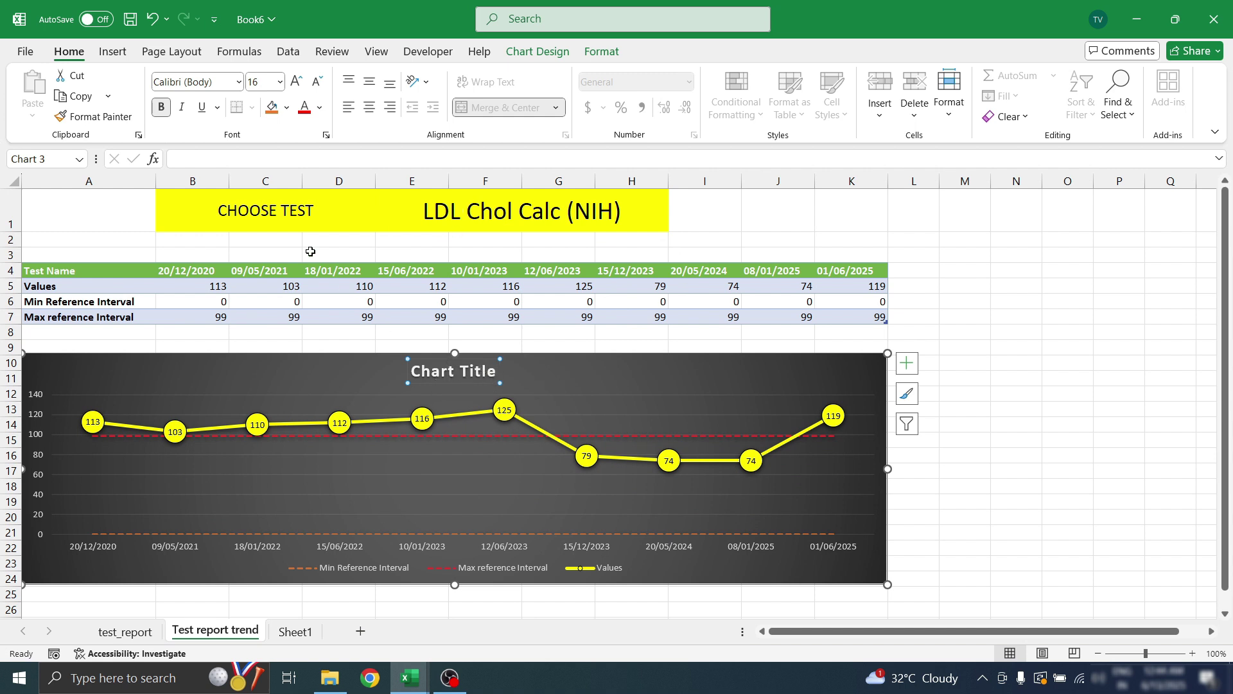
{"action": "left_click", "coordinate": [229, 156]}
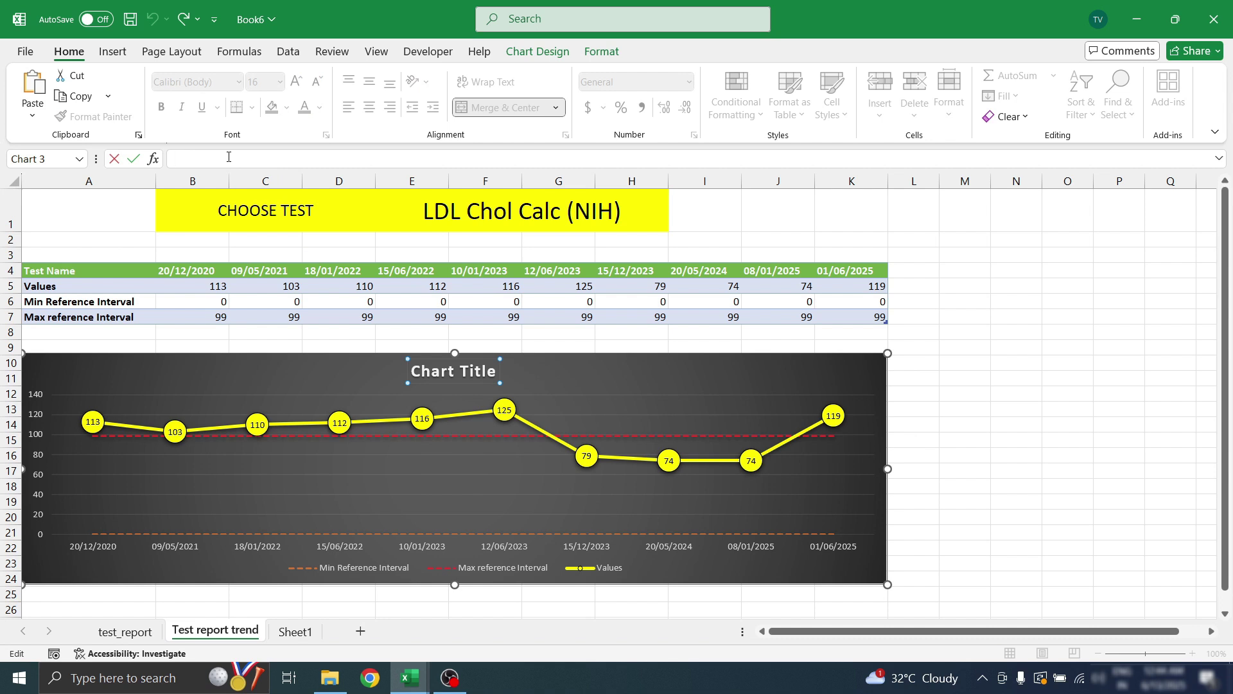
{"action": "type", "text": "="}
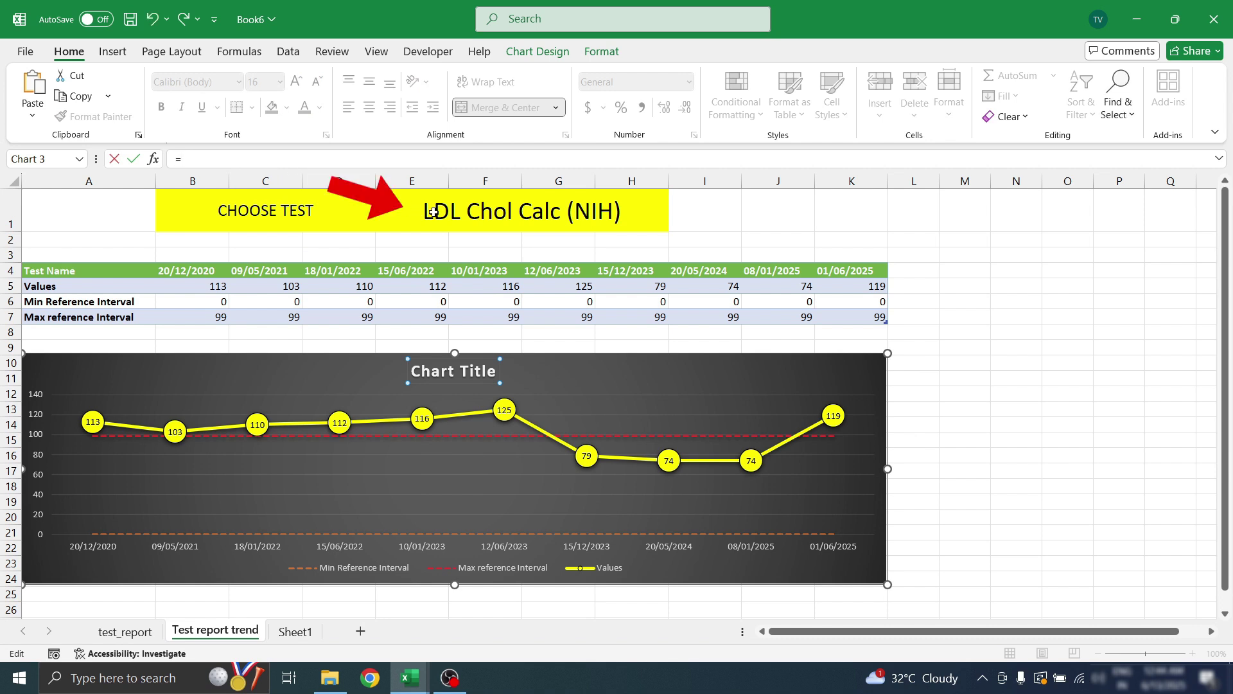
{"action": "left_click", "coordinate": [474, 213]}
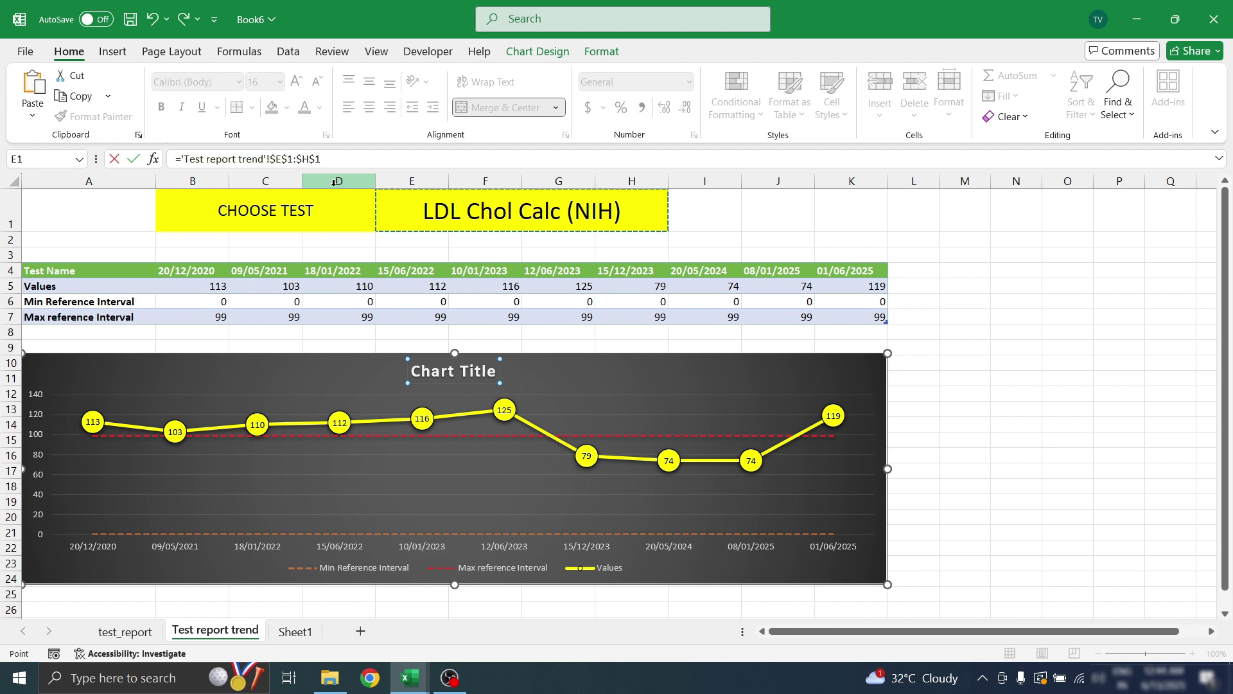
{"action": "key", "text": "Return"}
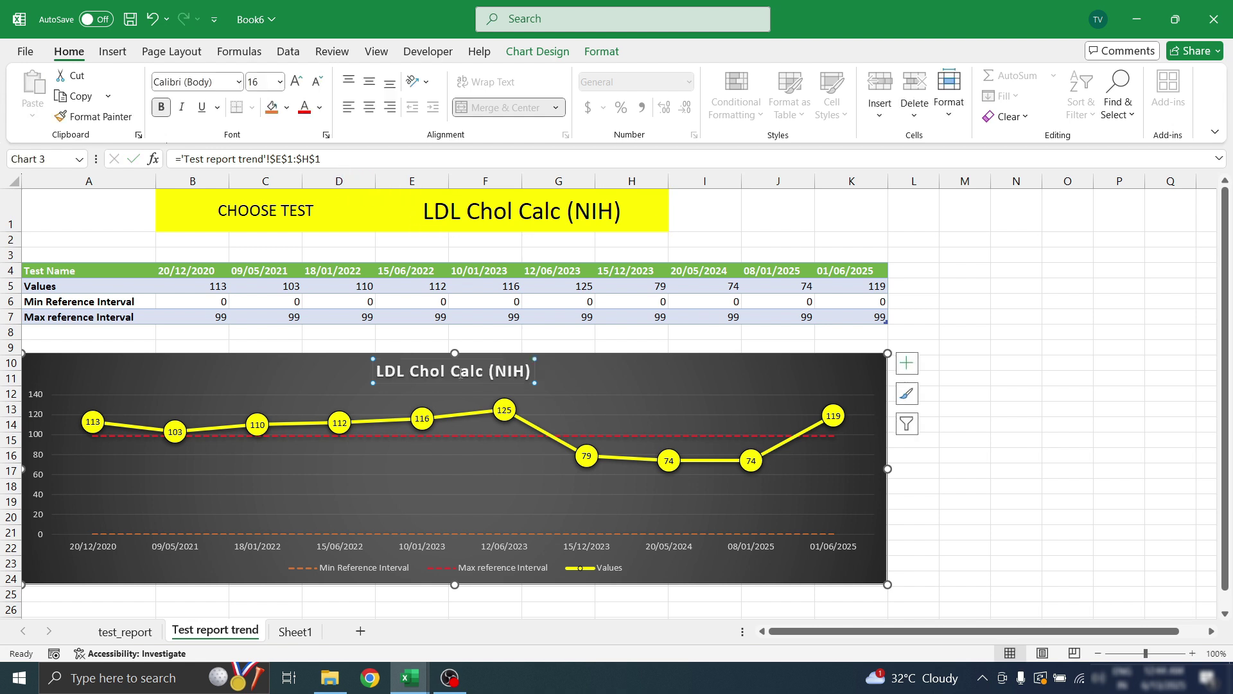
Test the linked chart title by choosing Uric Acid, Magnesium and finally Potassium in cell E1
{"action": "left_click", "coordinate": [521, 215]}
{"action": "left_click", "coordinate": [675, 224]}
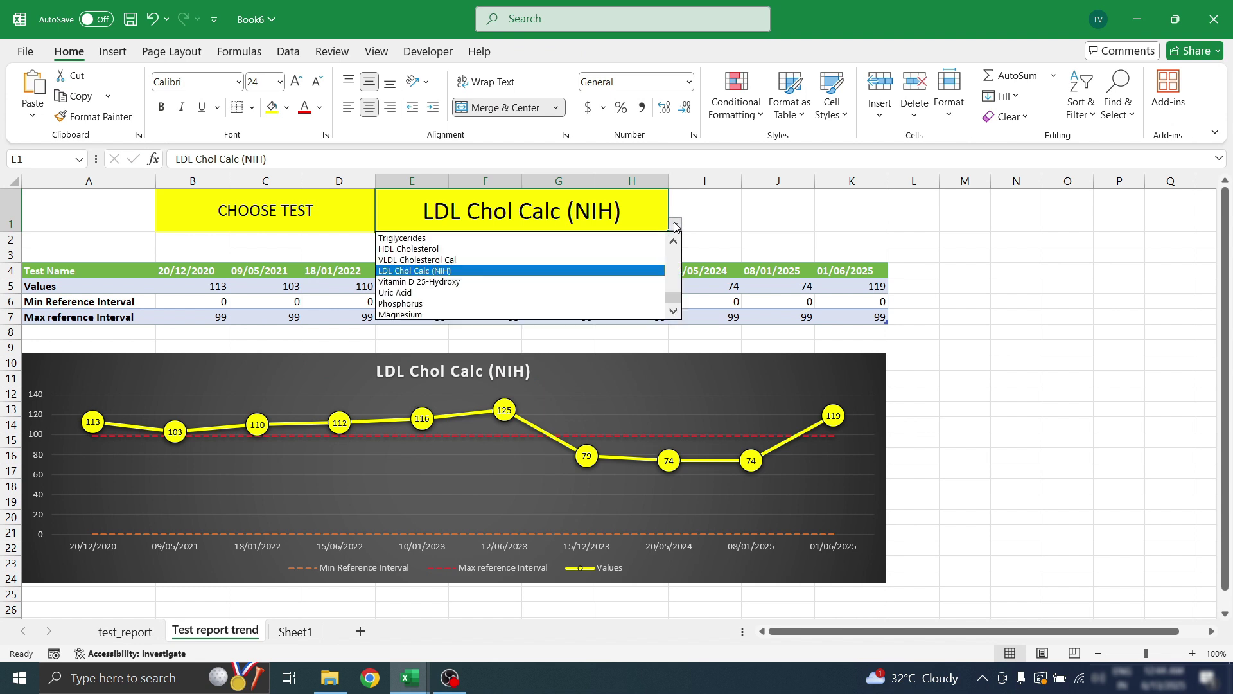
{"action": "left_click", "coordinate": [428, 293]}
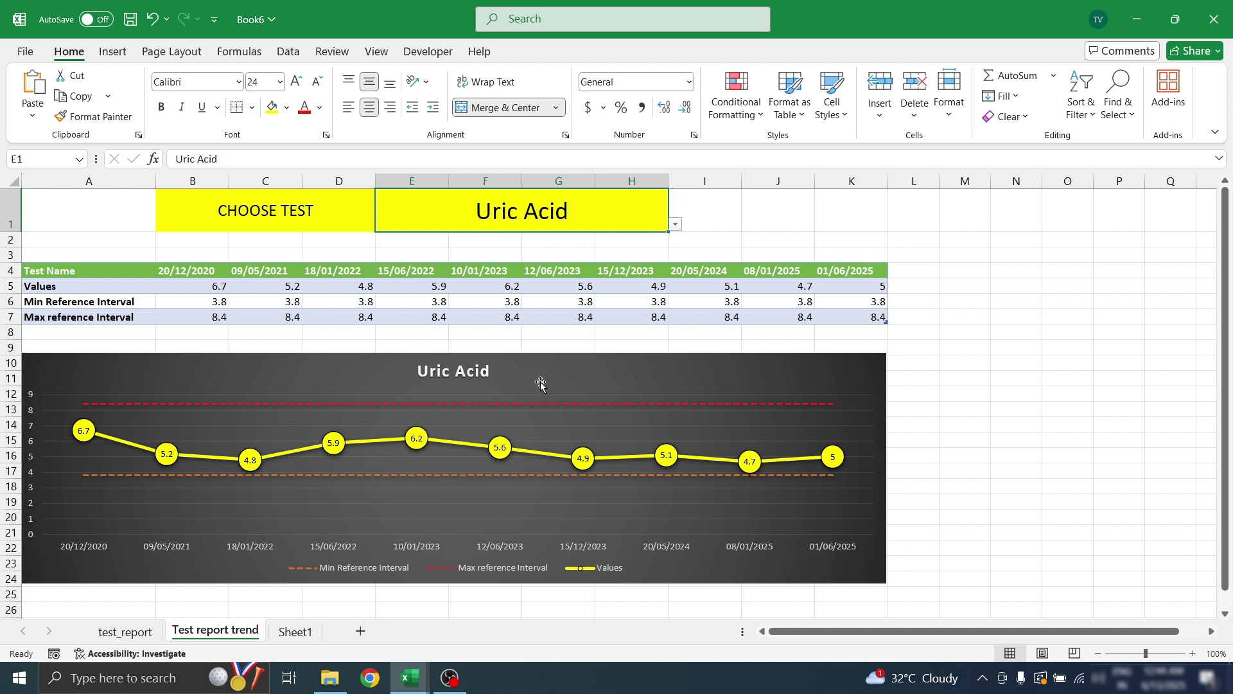
{"action": "left_click", "coordinate": [676, 224]}
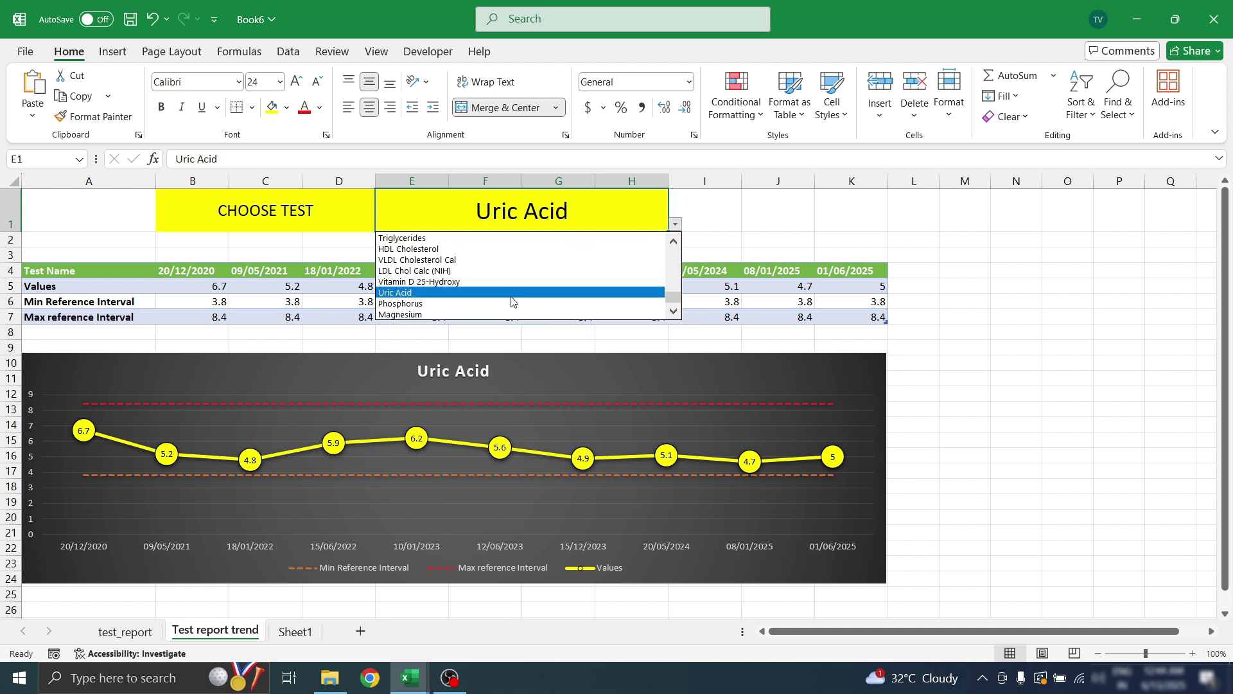
{"action": "left_click", "coordinate": [587, 313]}
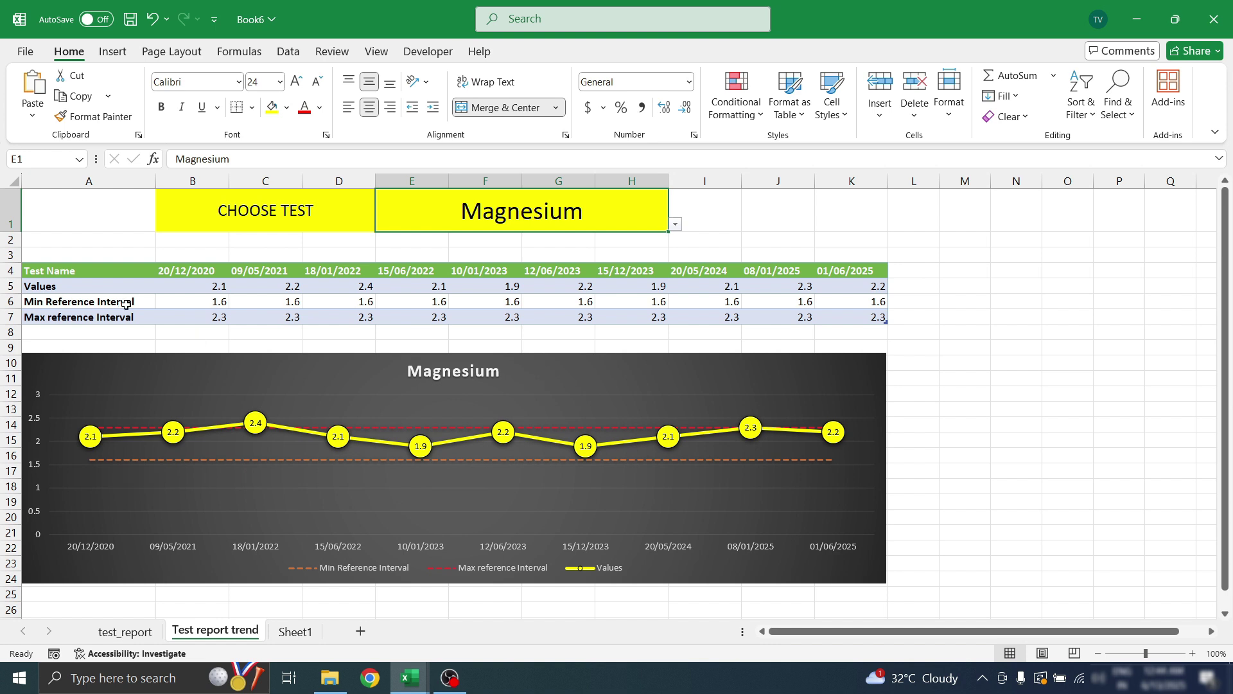
{"action": "left_click", "coordinate": [675, 224]}
{"action": "left_click", "coordinate": [641, 234]}
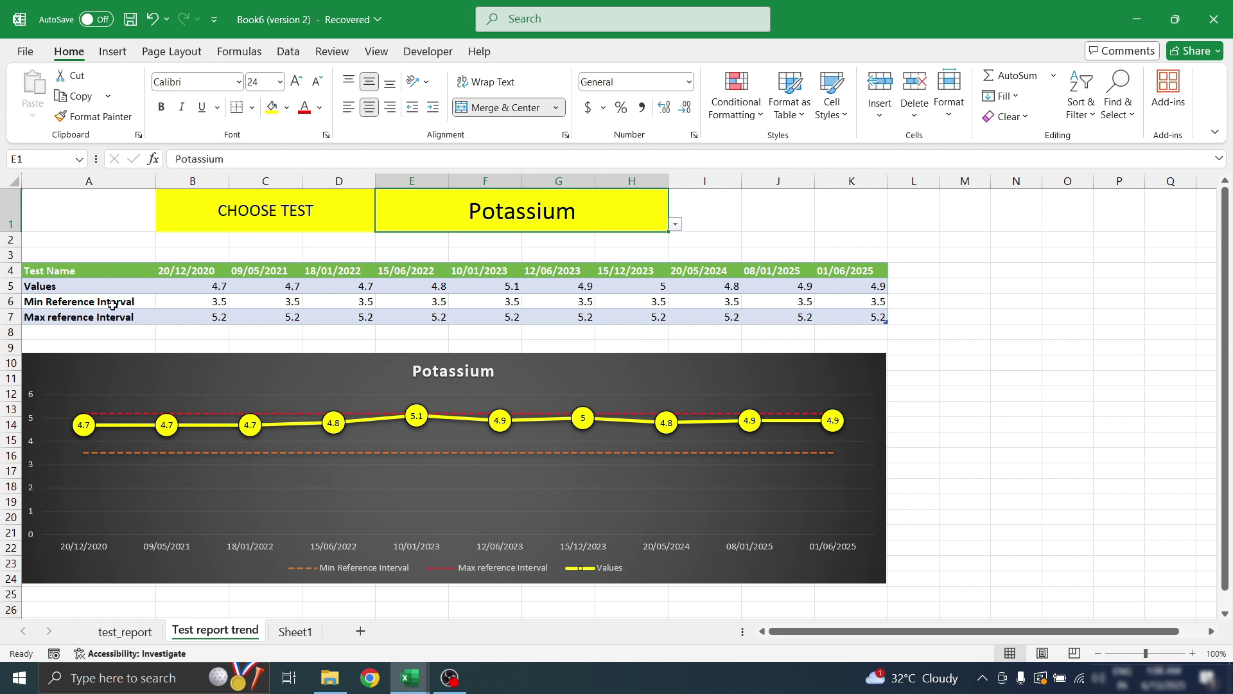
{"action": "left_click", "coordinate": [315, 286]}
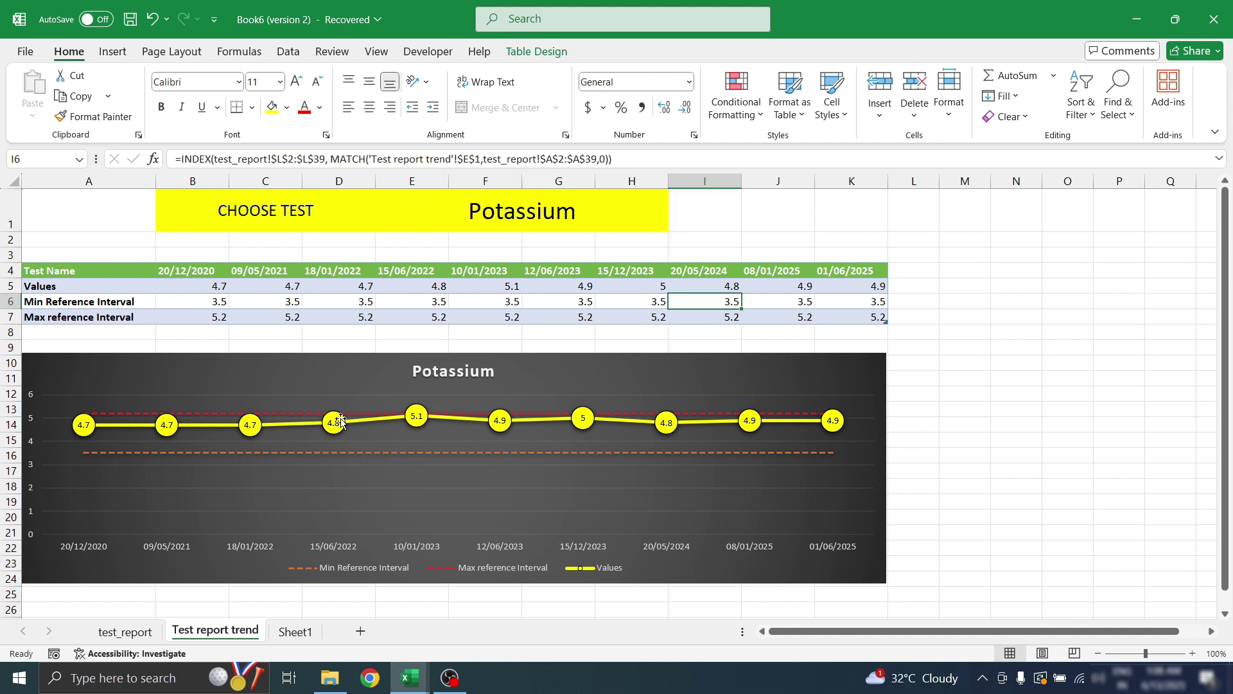
Open the 01-06-2025 PDF from the Test reports folder and examine how out-of-range results are marked against their reference intervals
{"action": "left_click", "coordinate": [331, 679]}
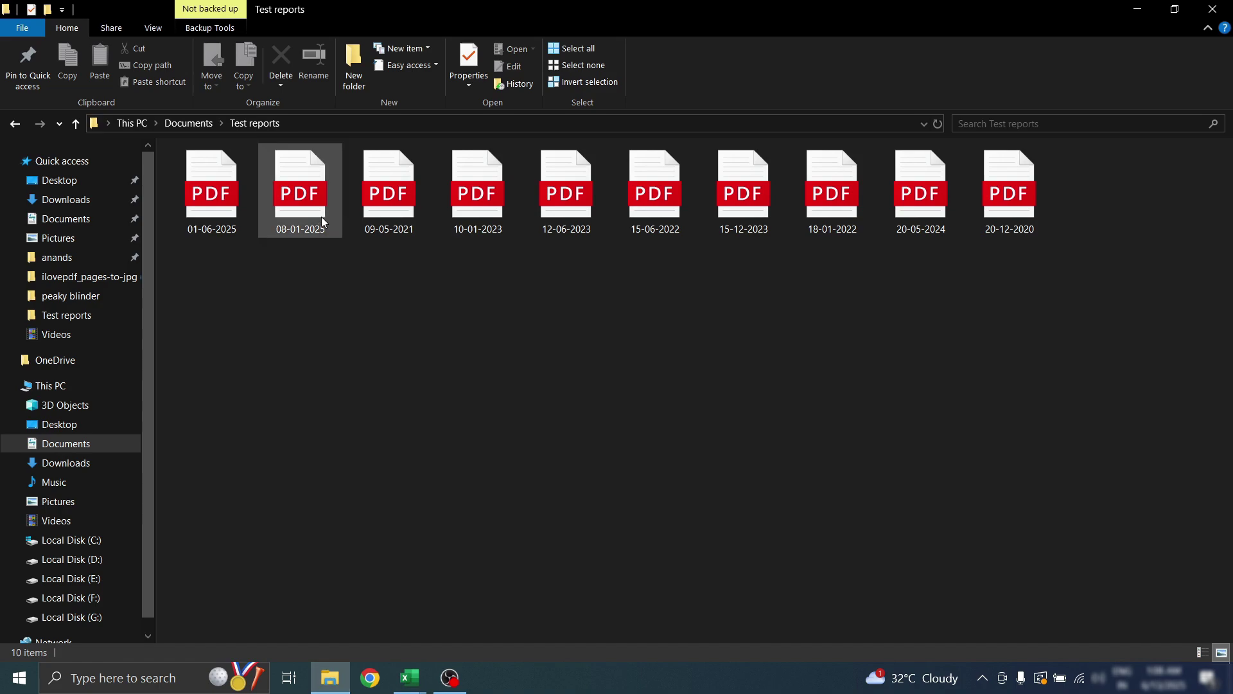
{"action": "double_click", "coordinate": [190, 192]}
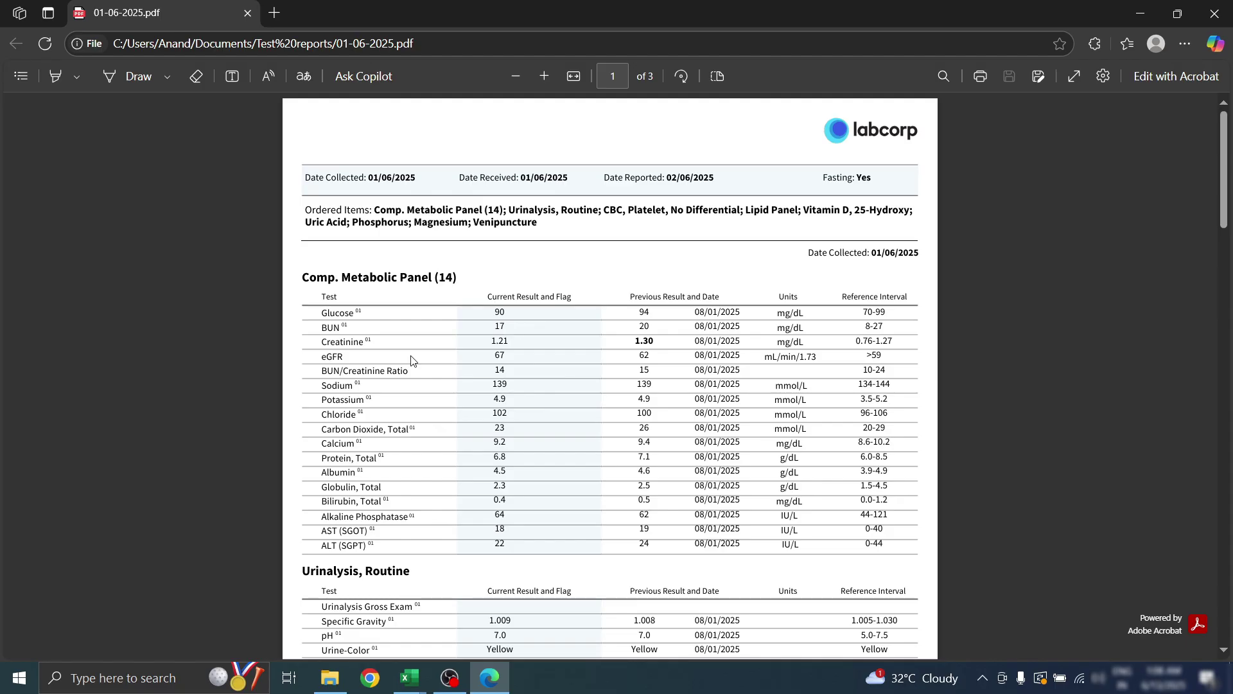
{"action": "scroll", "coordinate": [632, 314], "scroll_direction": "down", "scroll_amount": 1}
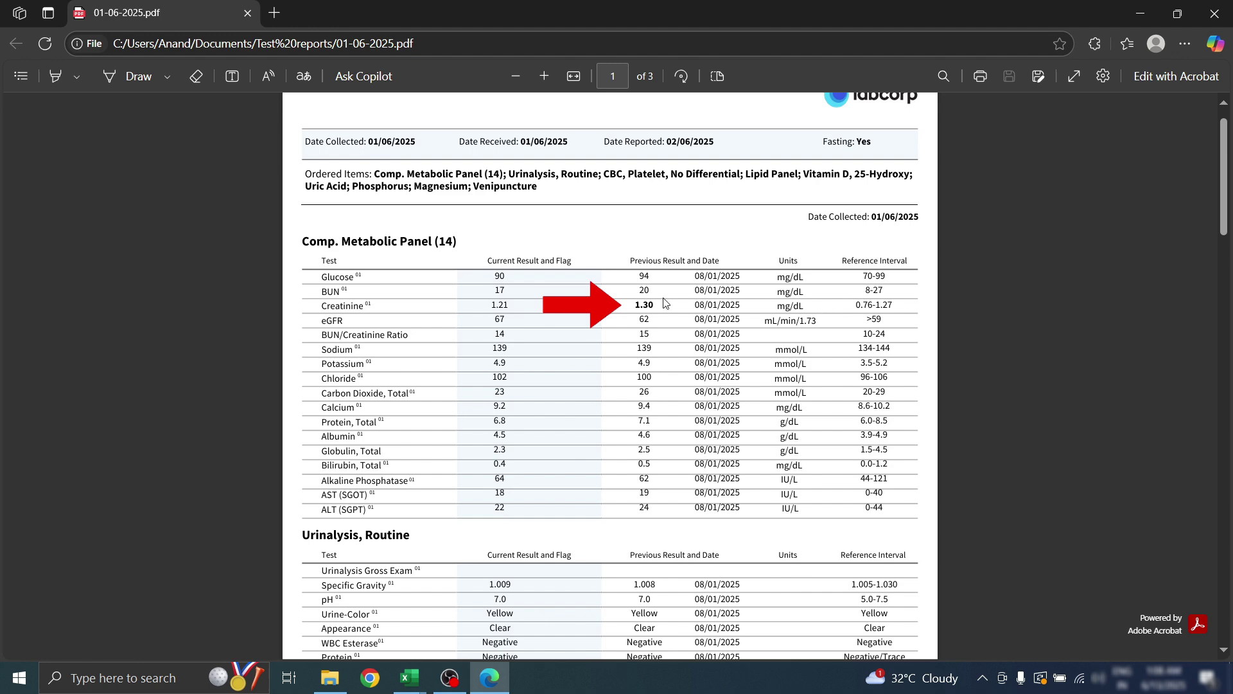
{"action": "scroll", "coordinate": [578, 358], "scroll_direction": "down", "scroll_amount": 10}
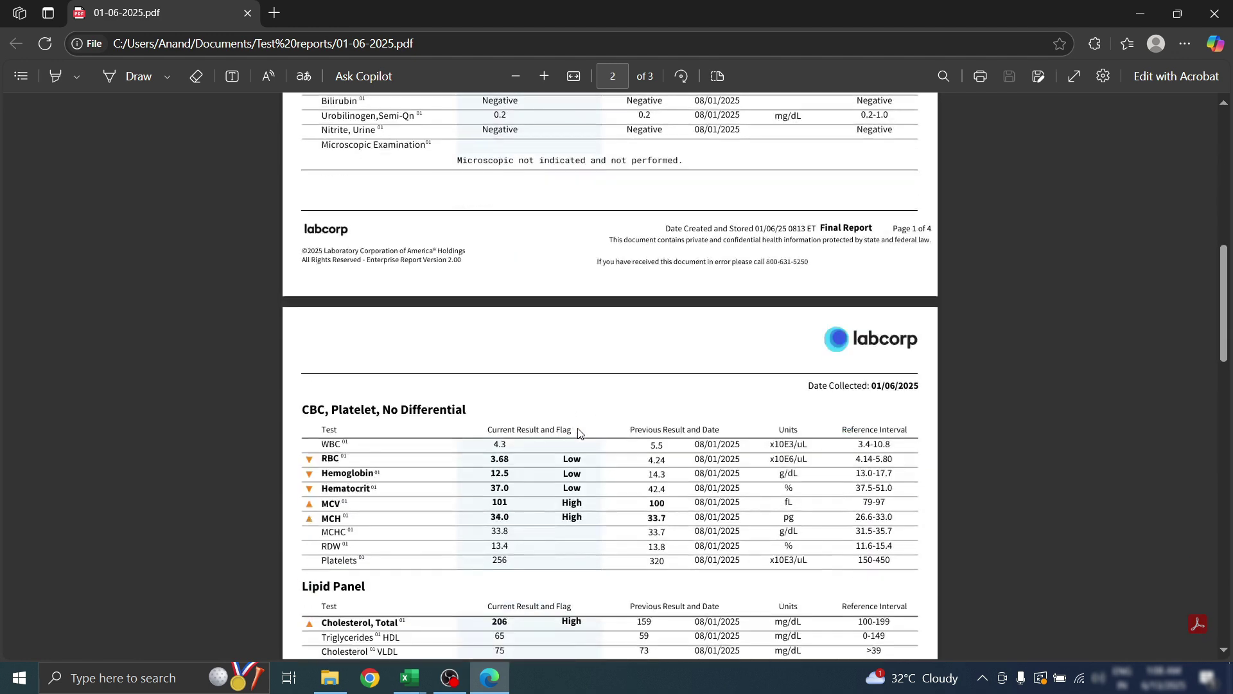
{"action": "scroll", "coordinate": [546, 418], "scroll_direction": "down", "scroll_amount": 2}
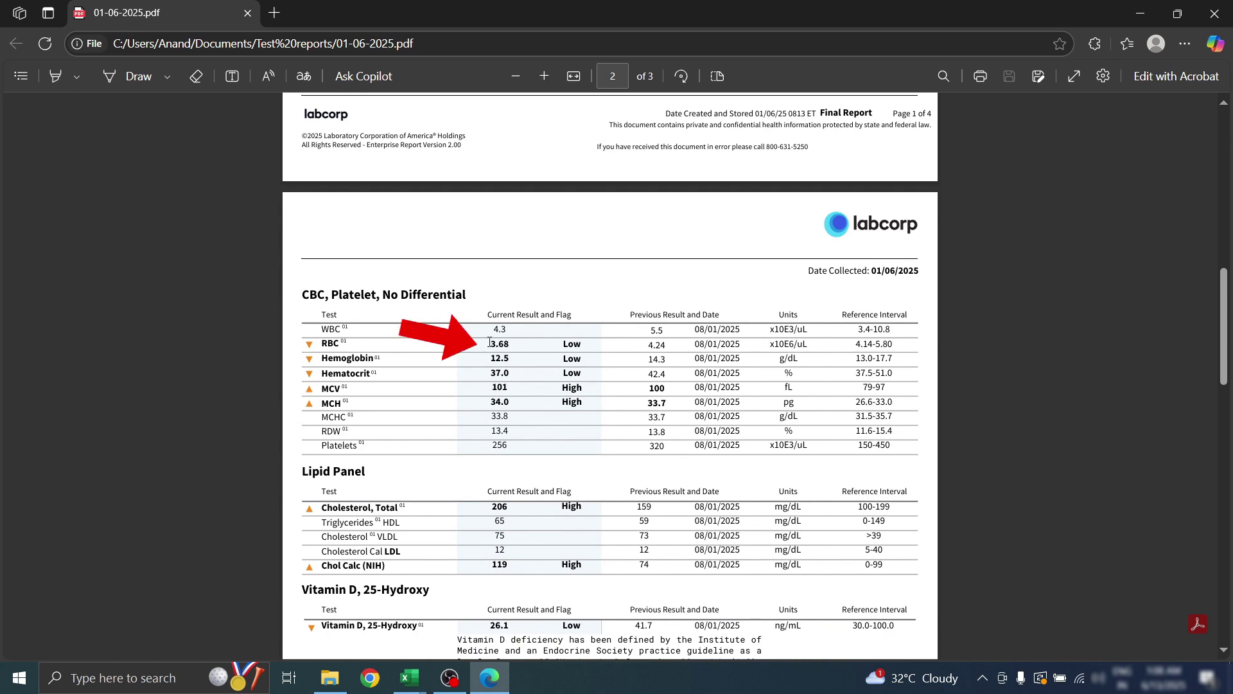
{"action": "left_click_drag", "start_coordinate": [490, 342], "coordinate": [509, 345]}
{"action": "left_click", "coordinate": [855, 346]}
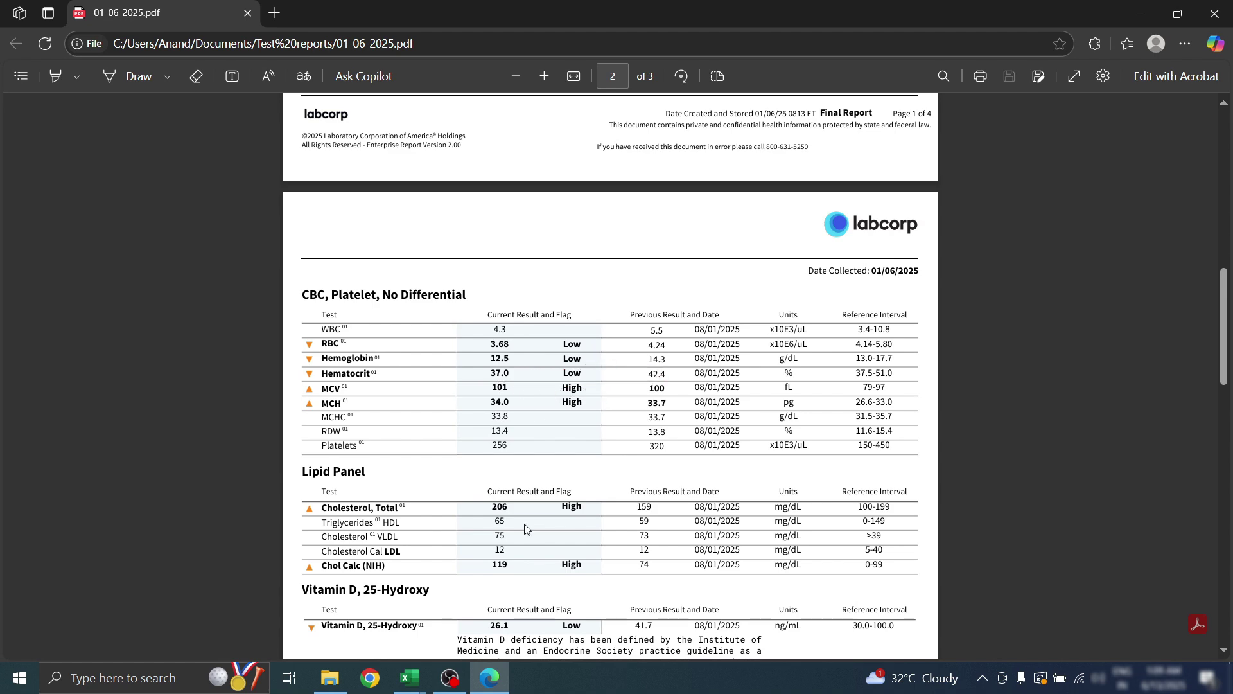
Switch back to the Excel workbook and start a formula-based conditional formatting rule for Values B5:K5 with =$B$5<$B$6
{"action": "key", "text": "alt+Tab"}
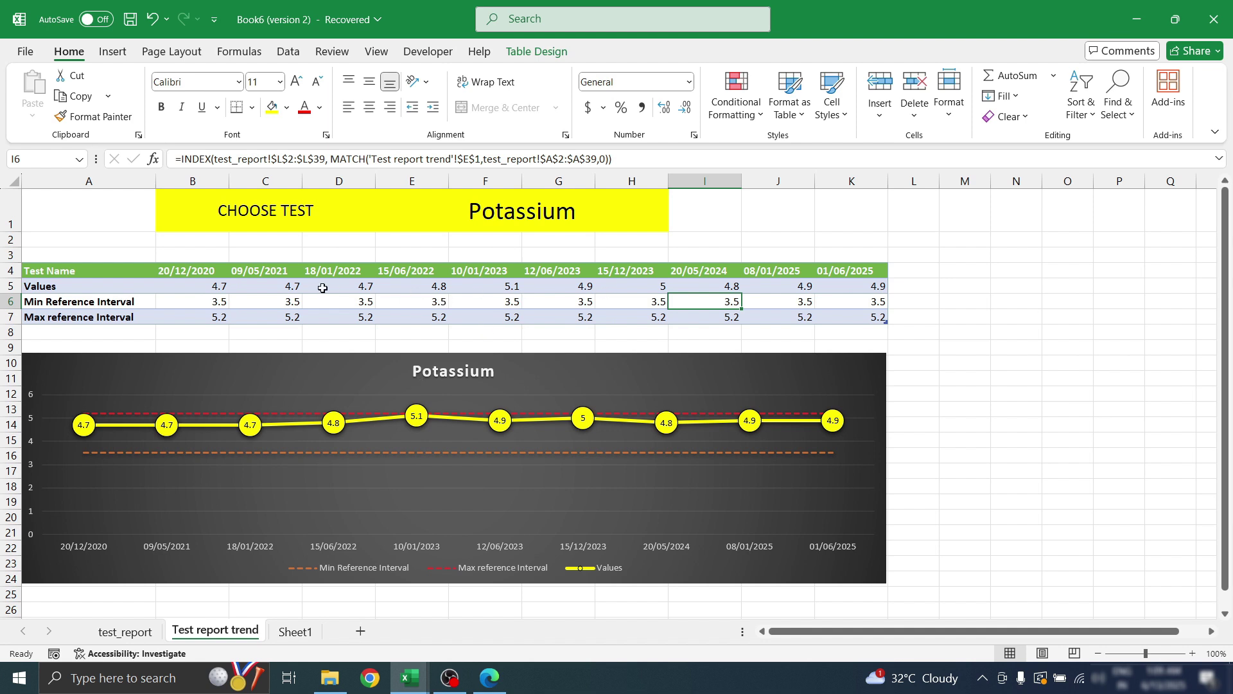
{"action": "left_click", "coordinate": [184, 285]}
{"action": "left_click_drag", "start_coordinate": [184, 285], "coordinate": [836, 288]}
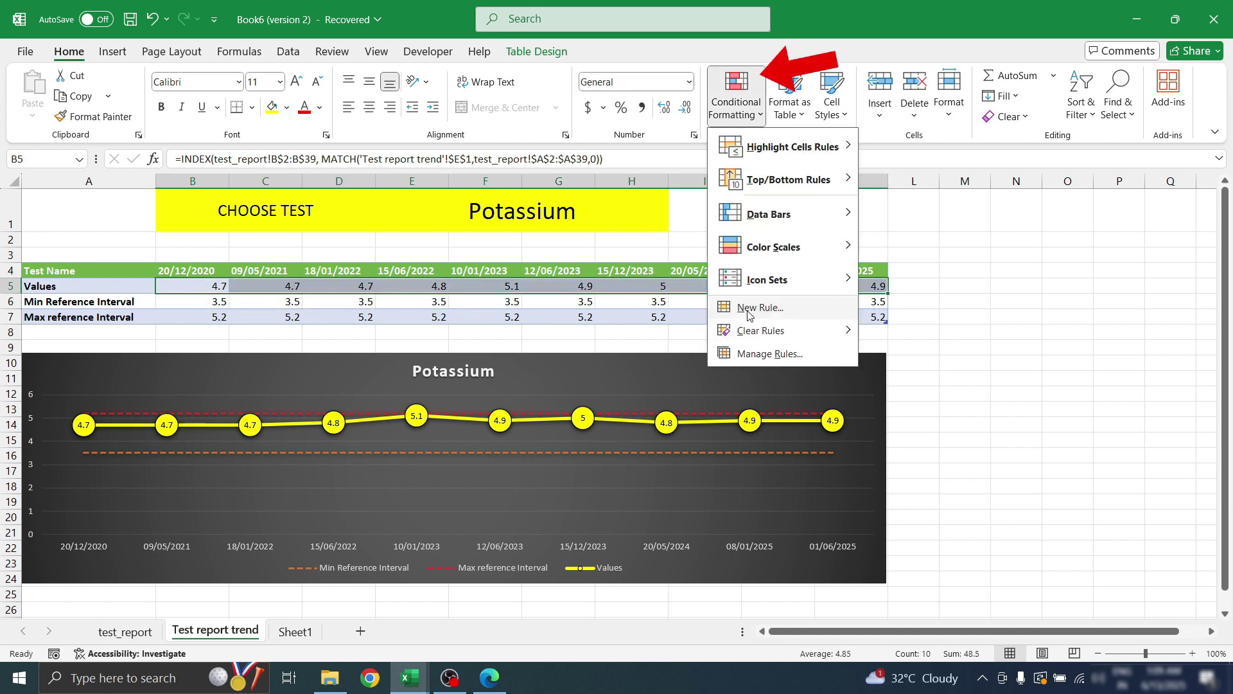
{"action": "left_click", "coordinate": [760, 306]}
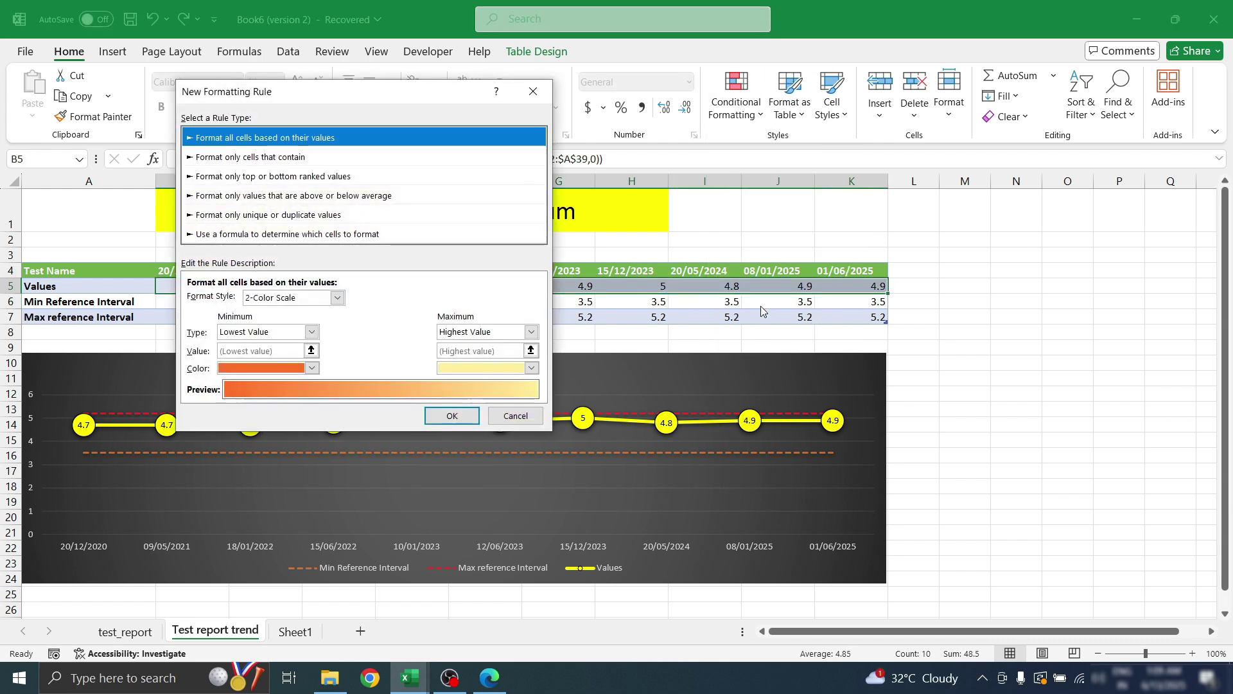
{"action": "left_click", "coordinate": [268, 237]}
{"action": "left_click_drag", "start_coordinate": [262, 94], "coordinate": [881, 273]}
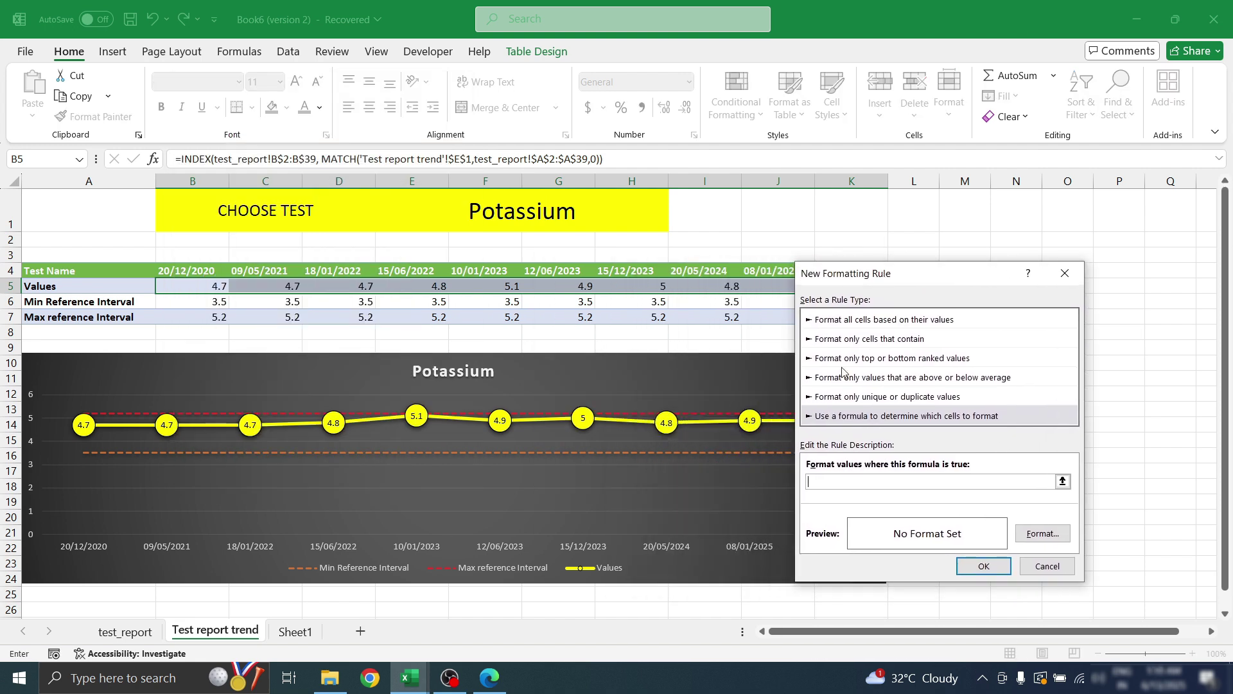
{"action": "left_click", "coordinate": [833, 478]}
{"action": "left_click", "coordinate": [185, 290]}
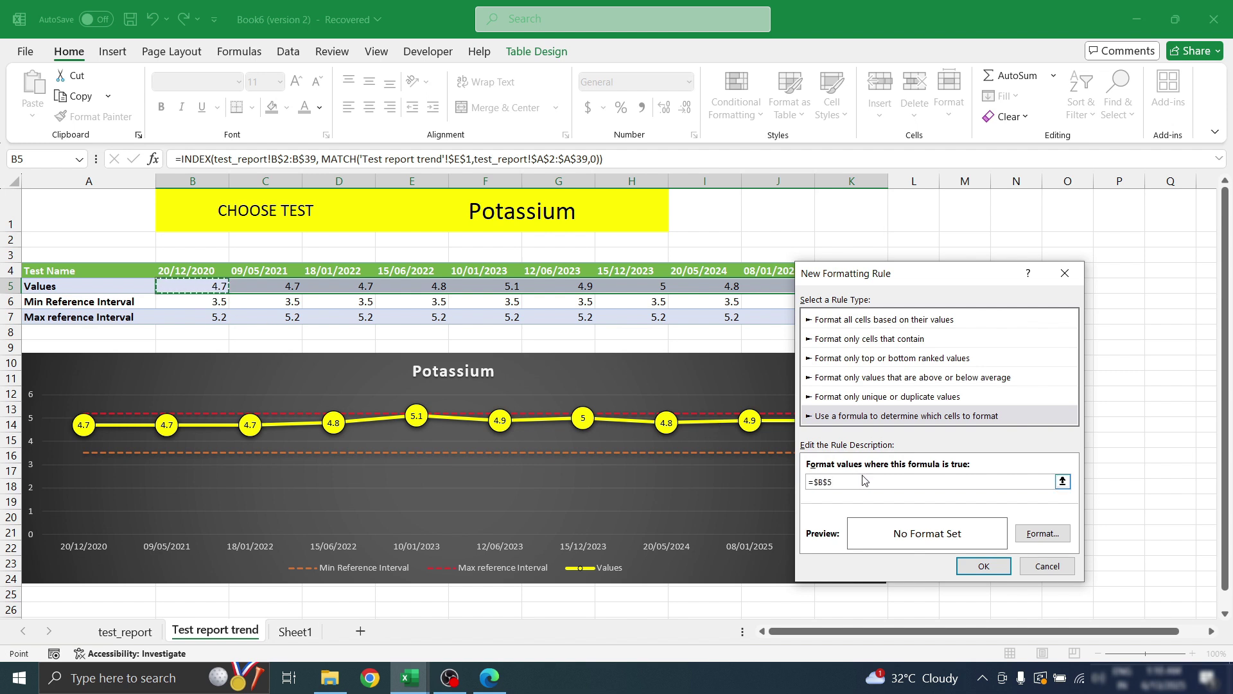
{"action": "left_click", "coordinate": [892, 479]}
{"action": "left_click", "coordinate": [199, 302]}
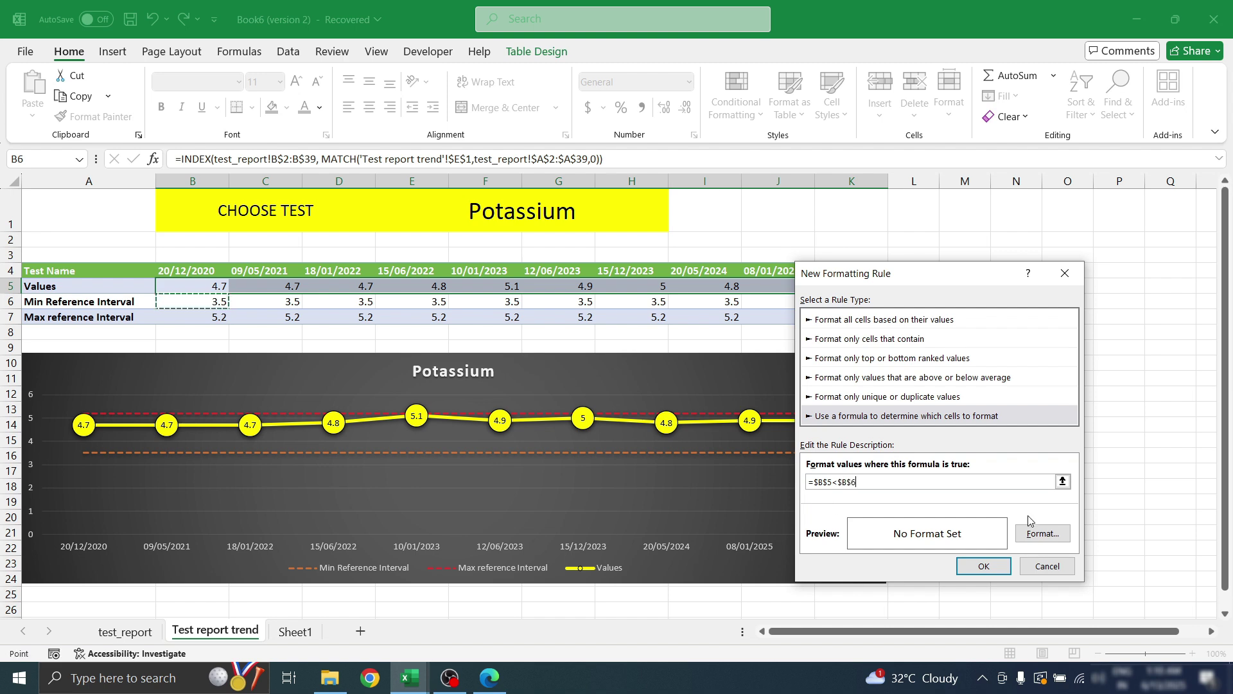
Give the new rule a light gold background fill and apply it to the Values row
{"action": "left_click", "coordinate": [1039, 535]}
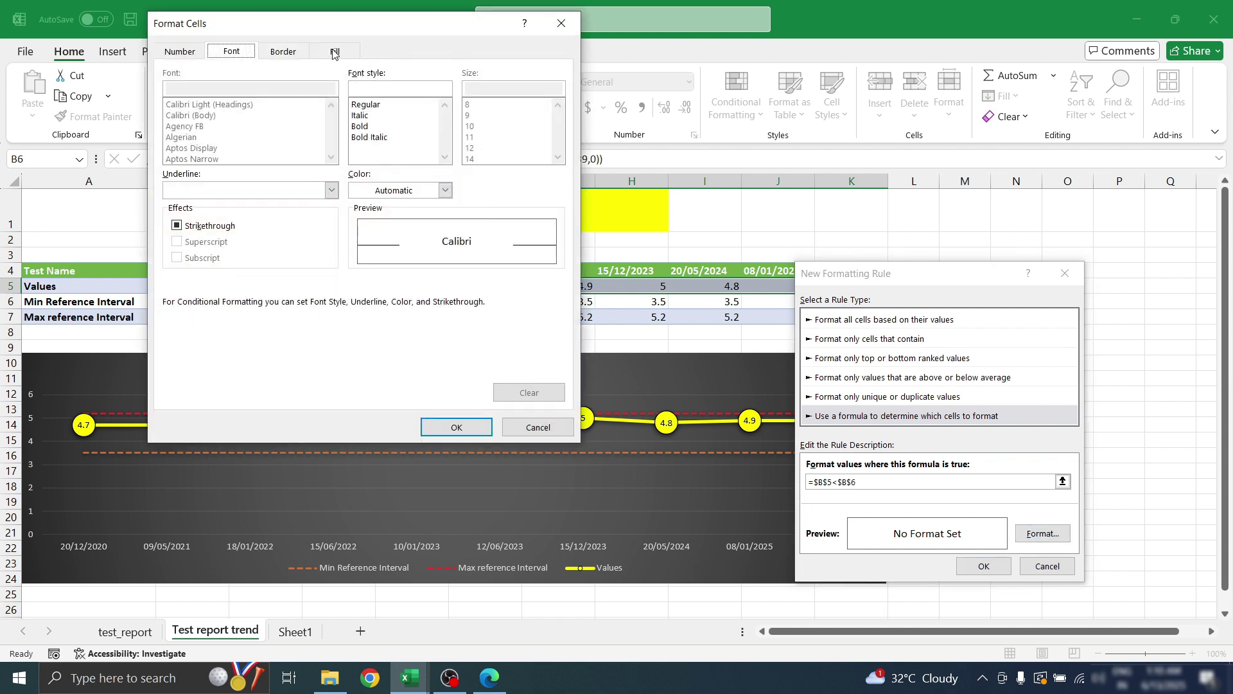
{"action": "left_click", "coordinate": [337, 52]}
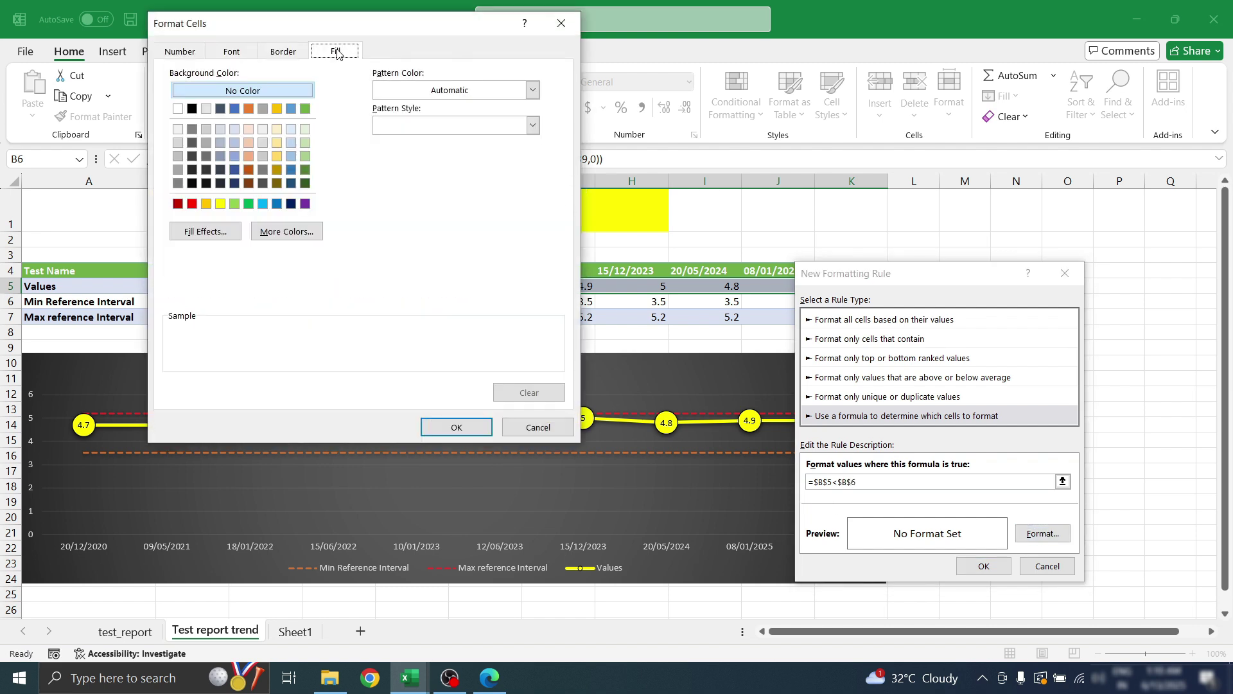
{"action": "left_click", "coordinate": [276, 158]}
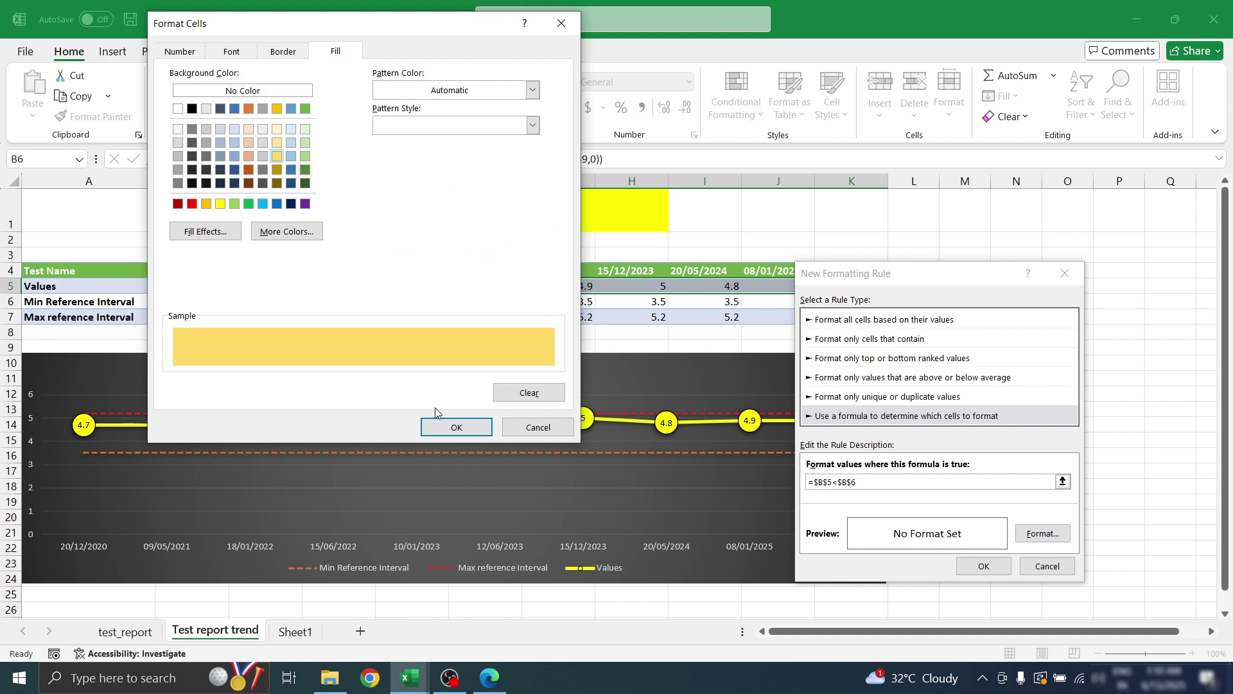
{"action": "left_click", "coordinate": [456, 427]}
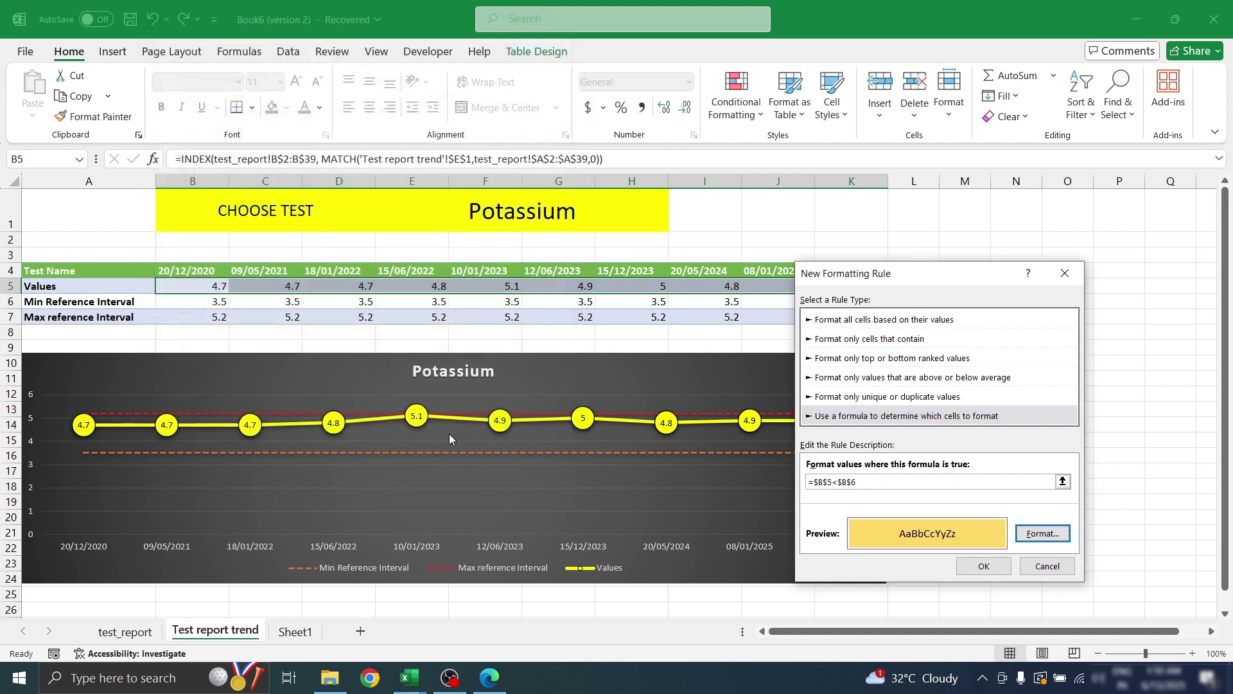
{"action": "left_click", "coordinate": [985, 566]}
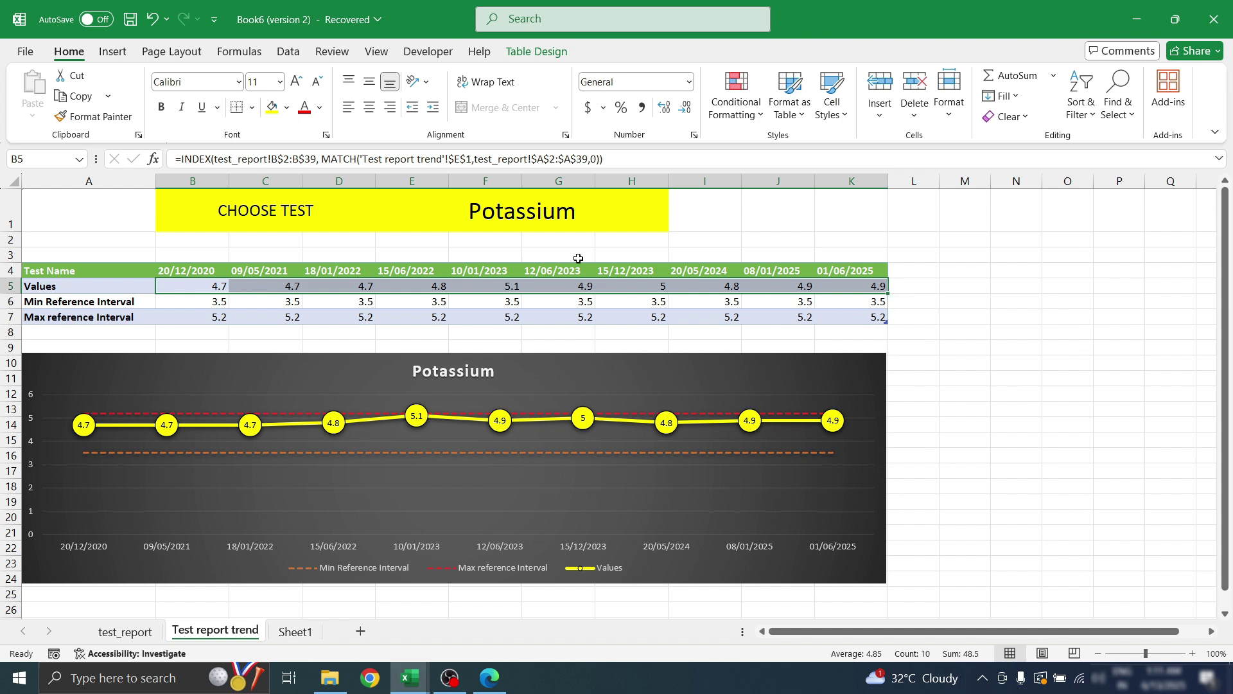
Choose pH in cell E1 and check the 15/06/2022 and 10/01/2023 Values against their reference intervals
{"action": "left_click", "coordinate": [751, 102]}
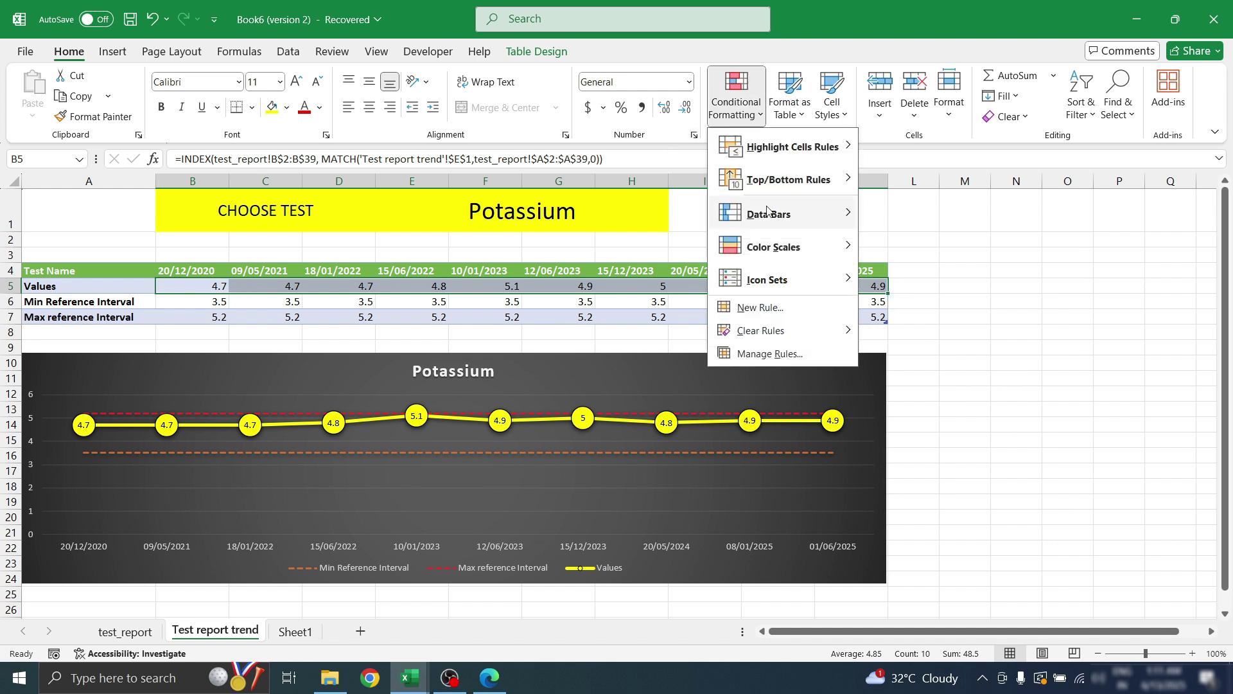
{"action": "left_click", "coordinate": [477, 210]}
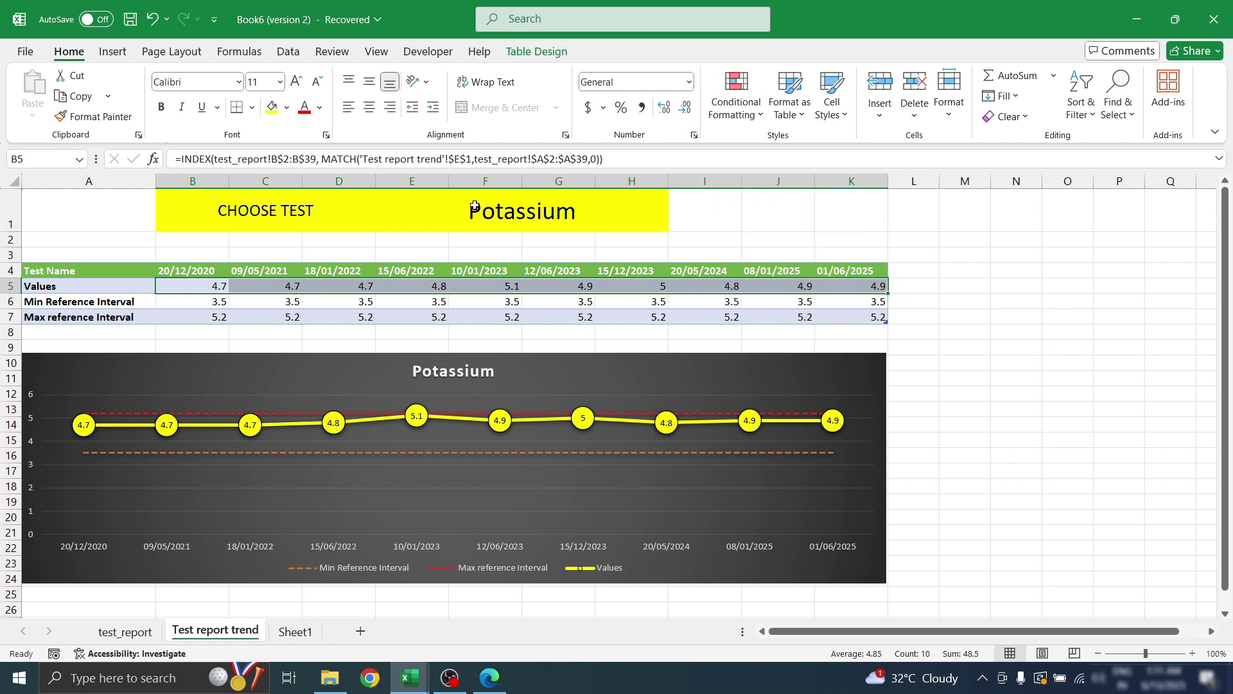
{"action": "left_click", "coordinate": [597, 207]}
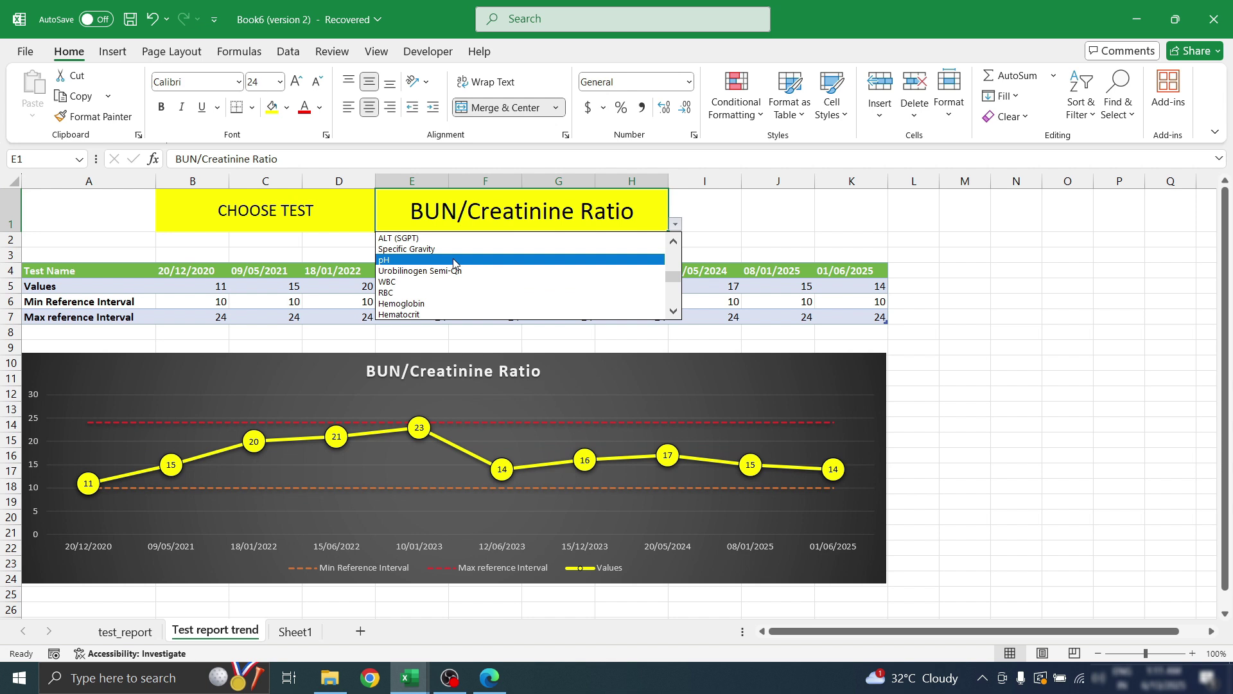
{"action": "left_click", "coordinate": [453, 260]}
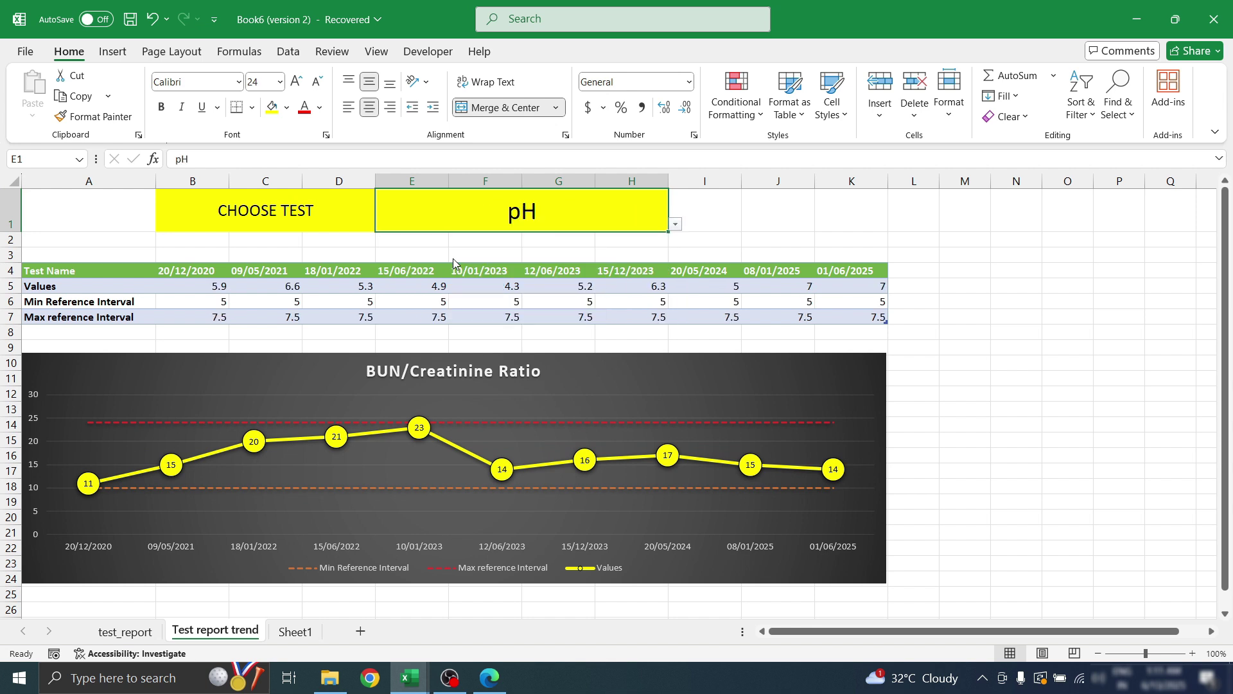
{"action": "left_click", "coordinate": [503, 289]}
{"action": "left_click", "coordinate": [493, 313]}
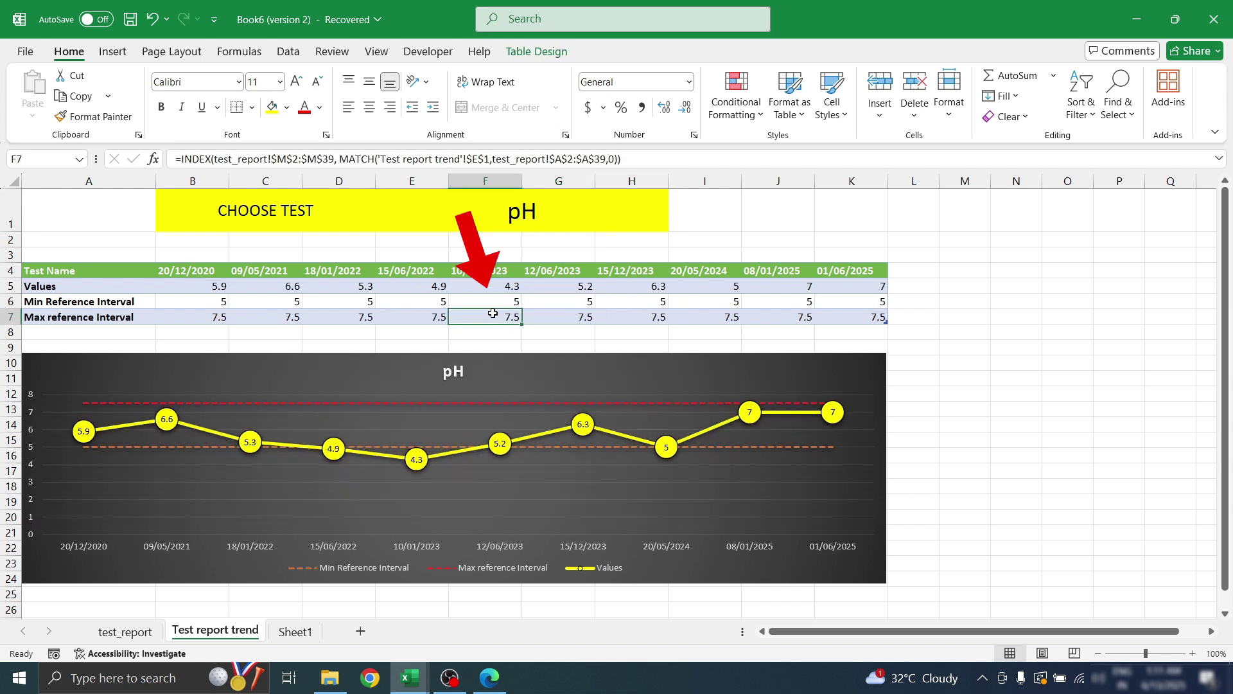
{"action": "left_click", "coordinate": [491, 301]}
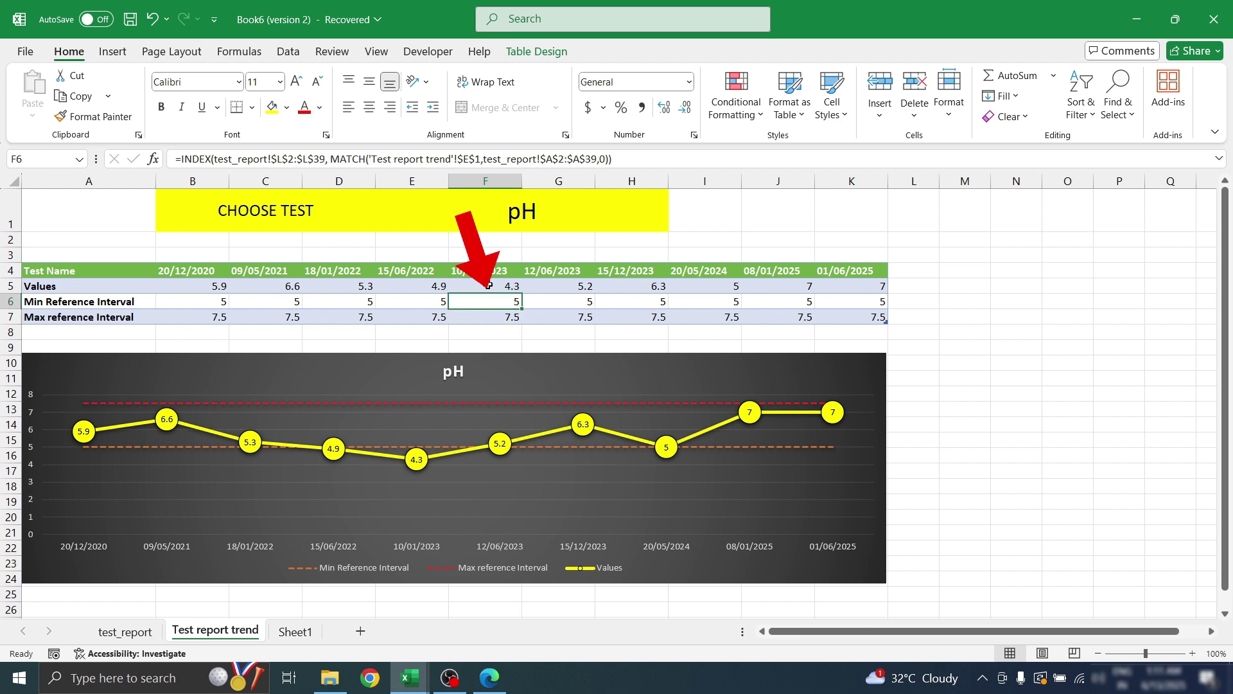
{"action": "left_click", "coordinate": [489, 284]}
{"action": "left_click", "coordinate": [424, 286]}
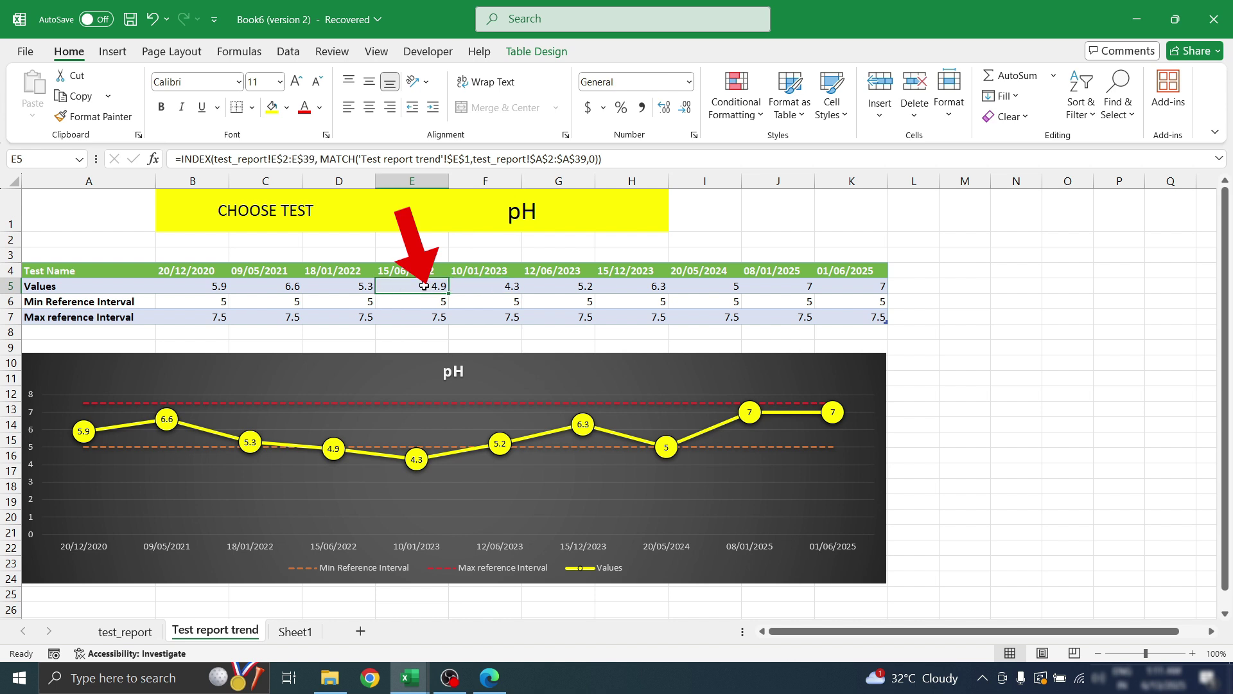
Edit the conditional formatting rule's formula to =B$5<$B$6 so its first reference has a relative column, and apply it
{"action": "left_click", "coordinate": [743, 122]}
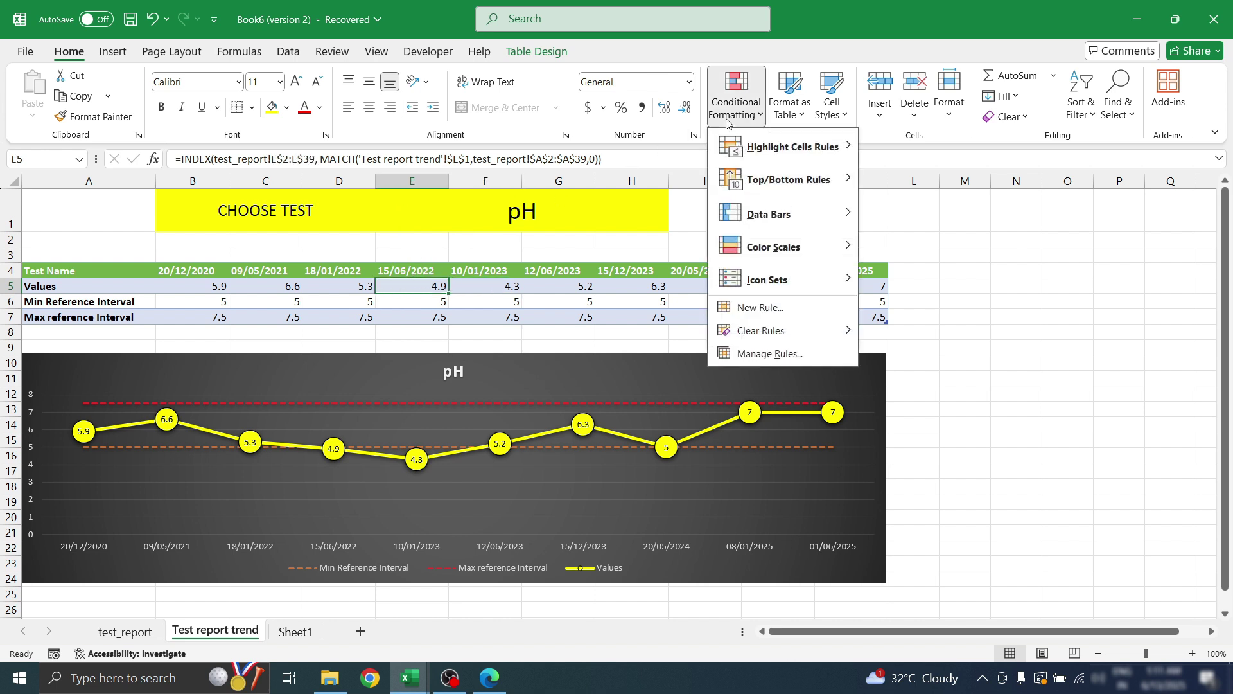
{"action": "left_click", "coordinate": [762, 352]}
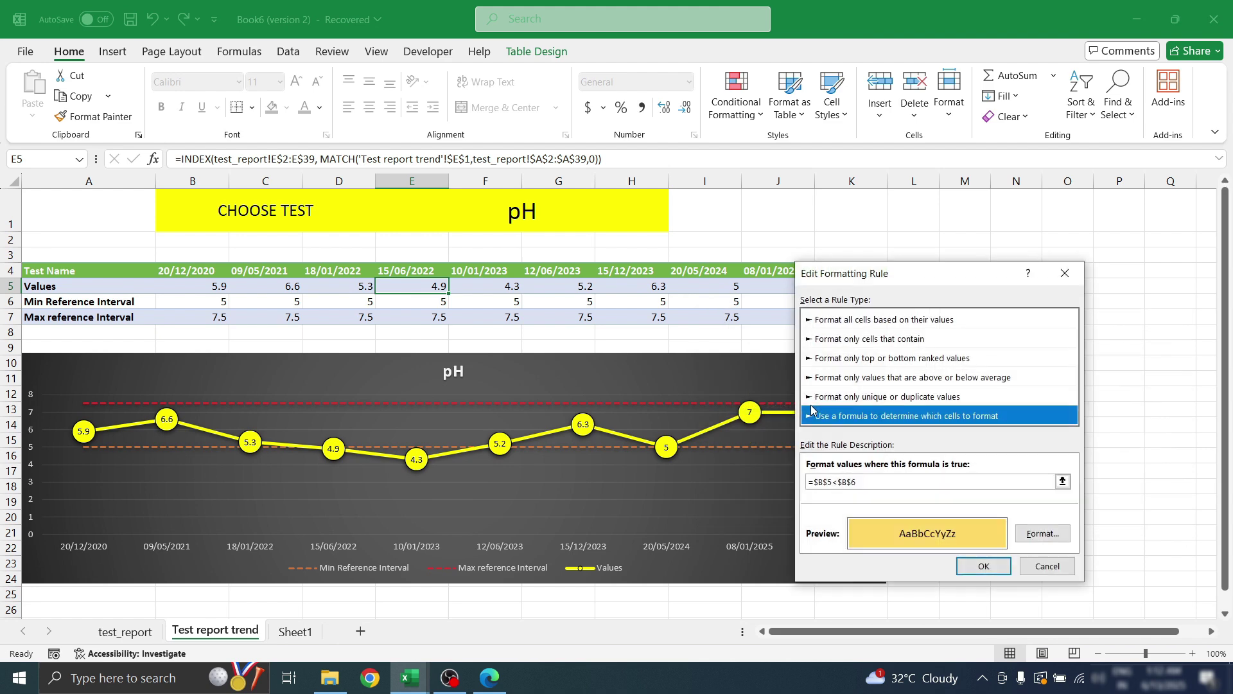
{"action": "left_click_drag", "start_coordinate": [913, 274], "coordinate": [869, 210]}
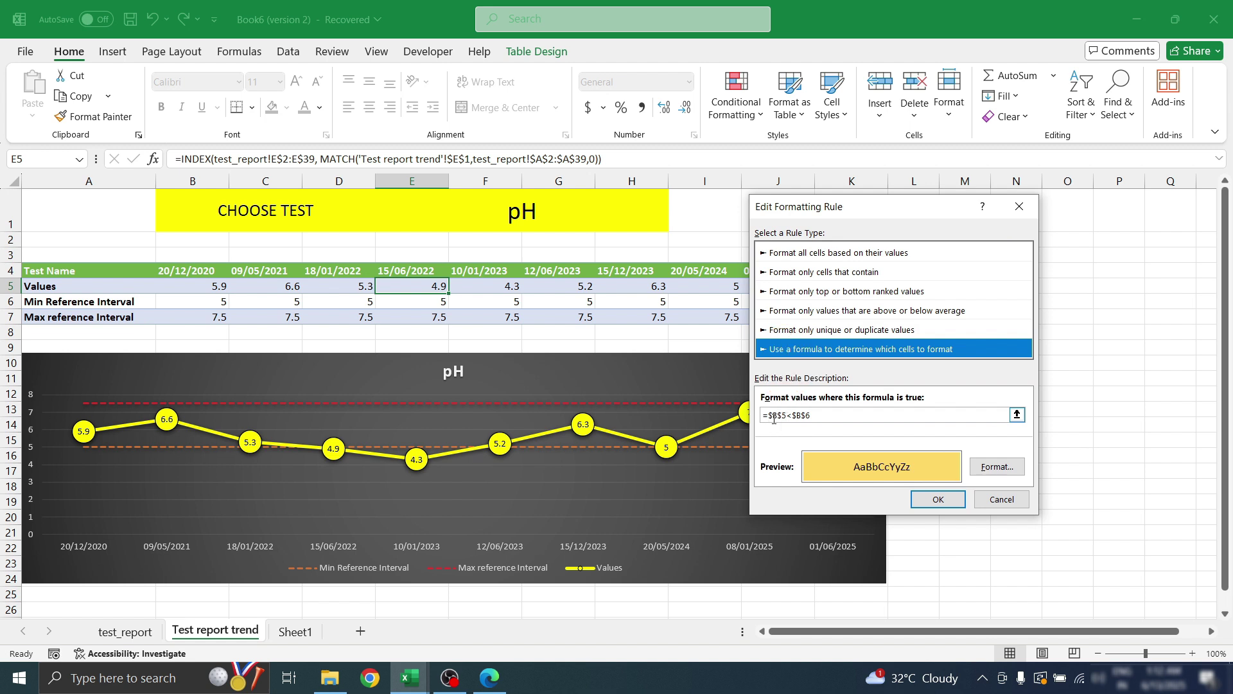
{"action": "left_click_drag", "start_coordinate": [773, 416], "coordinate": [768, 416]}
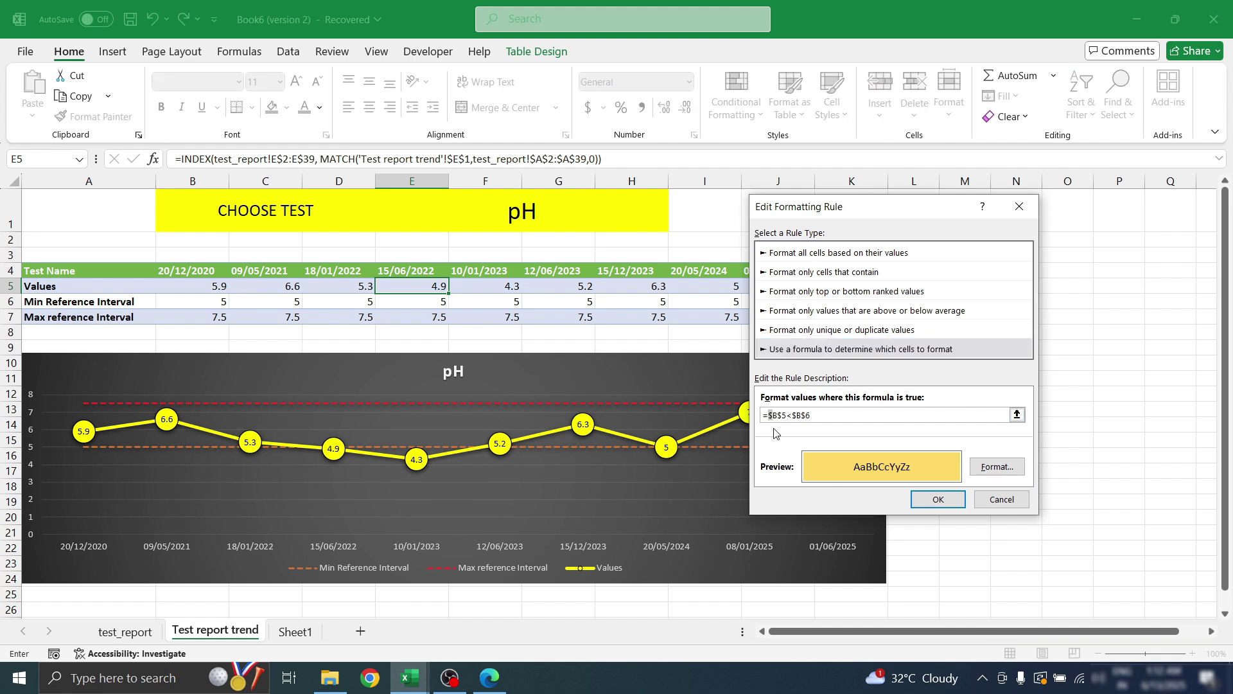
{"action": "key", "text": "Delete"}
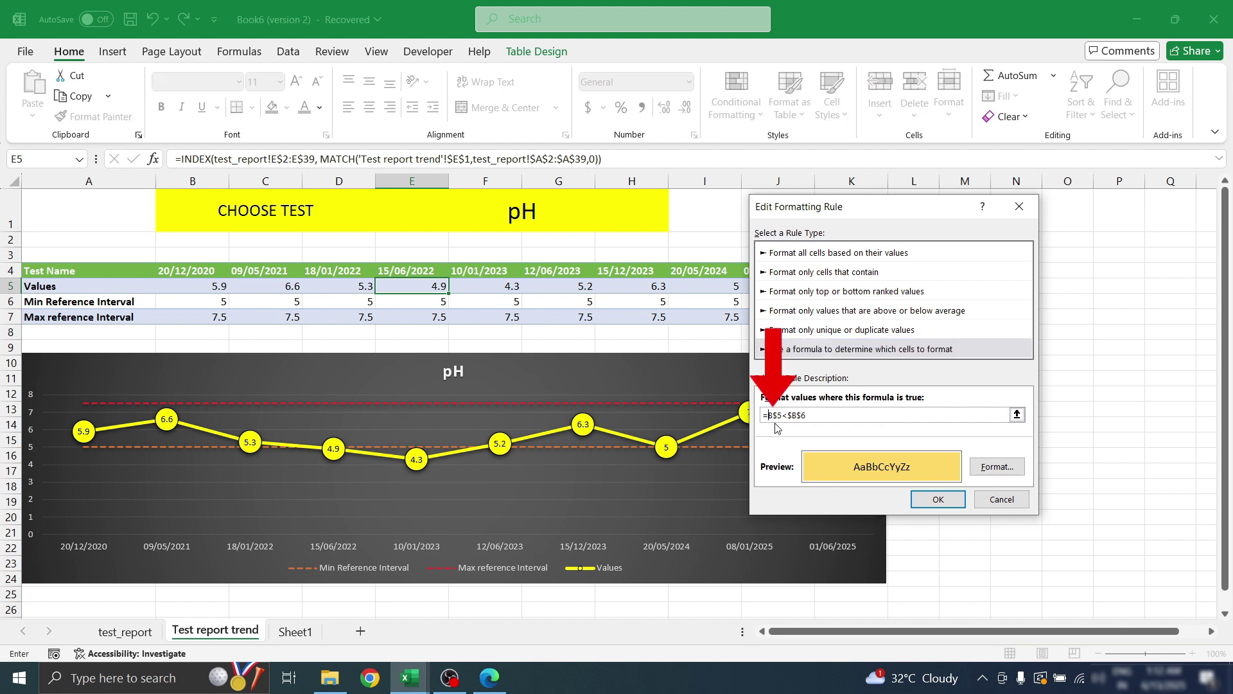
{"action": "left_click", "coordinate": [937, 500]}
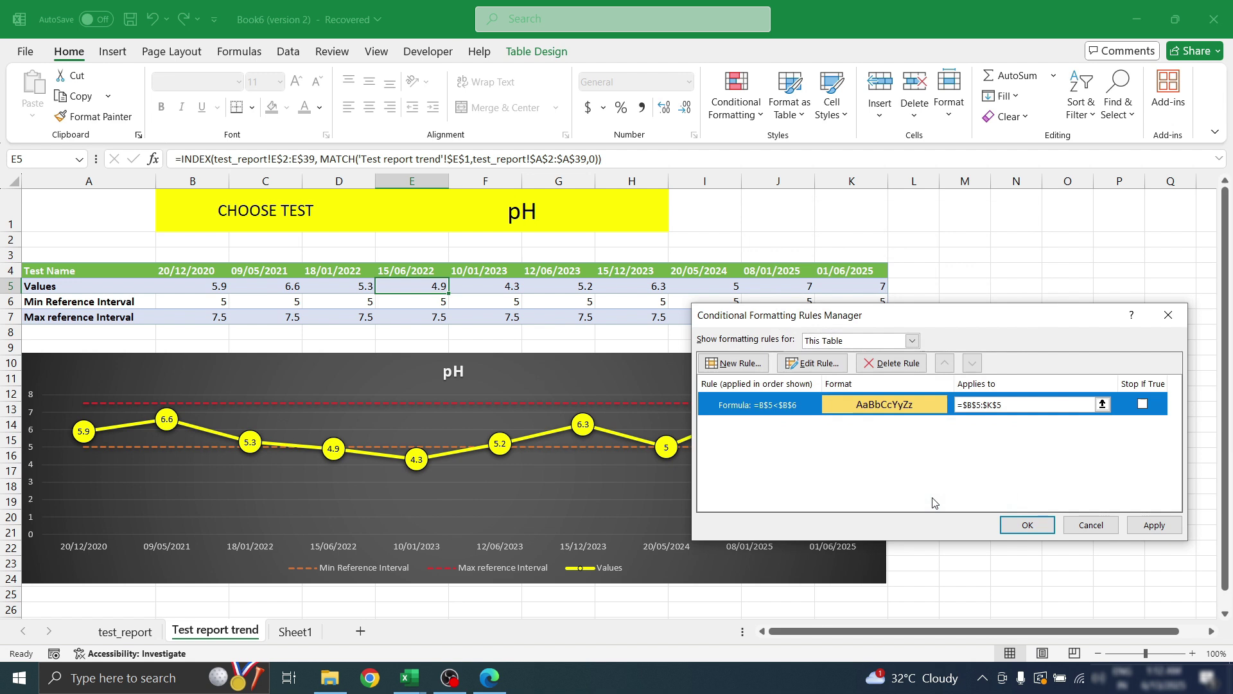
{"action": "left_click", "coordinate": [1150, 523]}
{"action": "left_click", "coordinate": [1028, 525]}
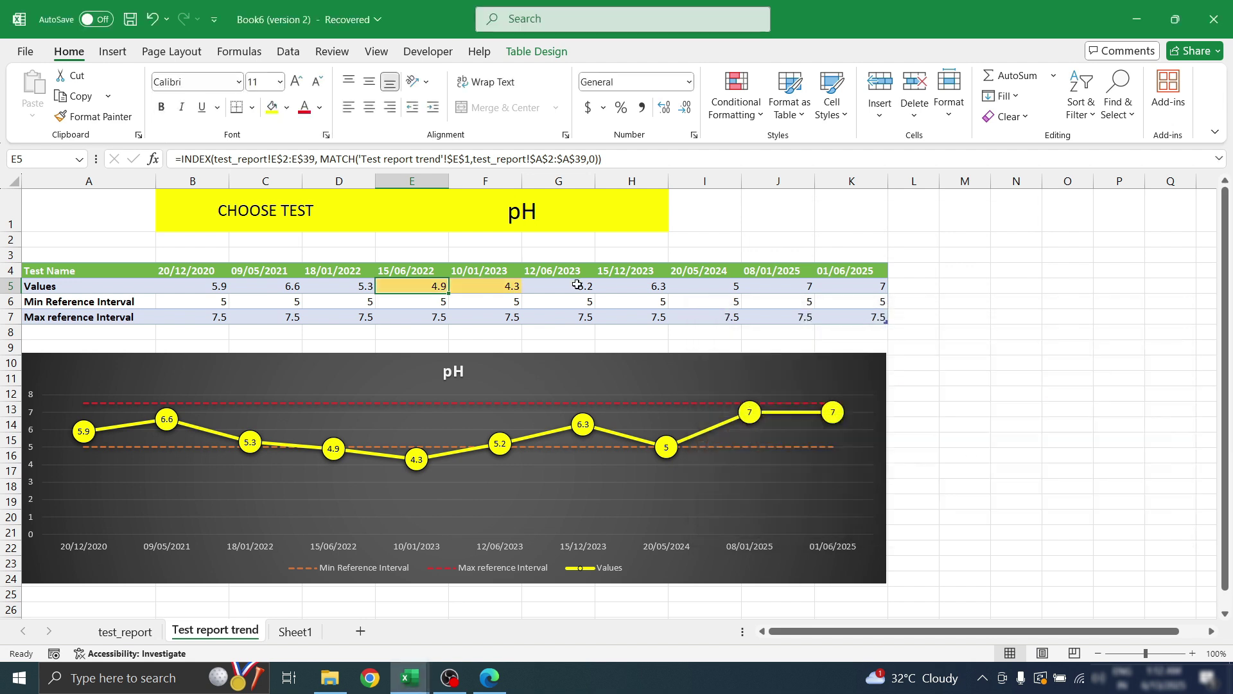
{"action": "left_click", "coordinate": [479, 287]}
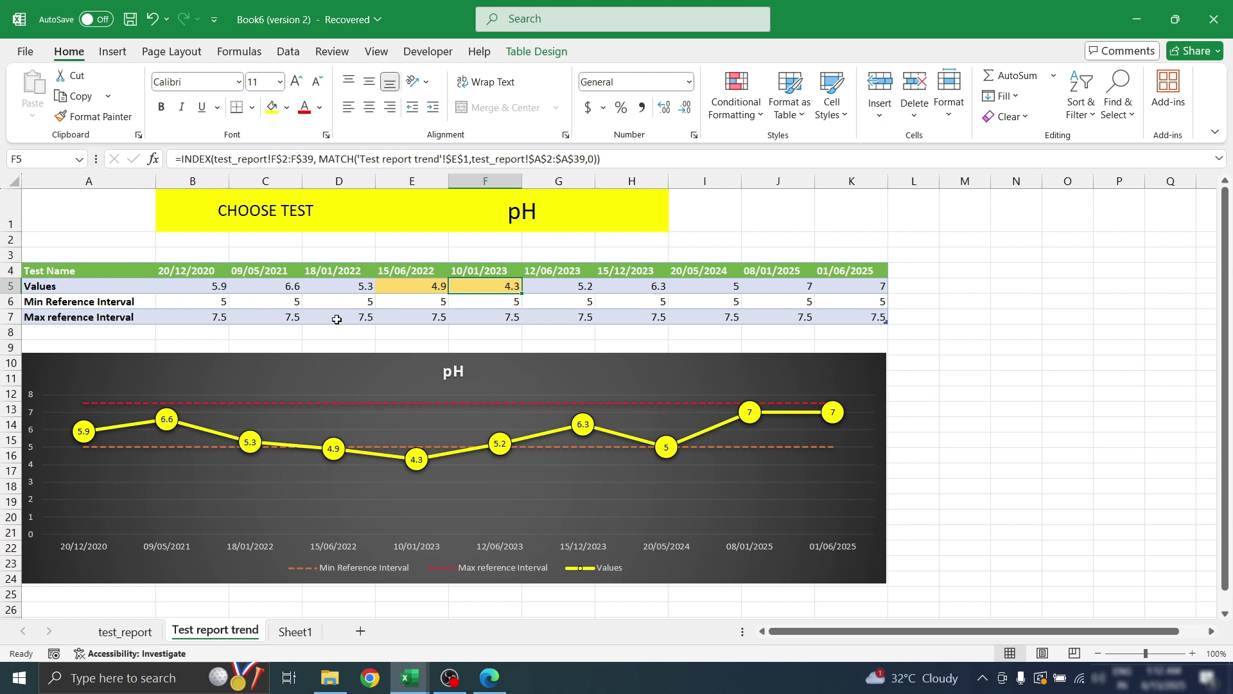
Choose Creatinine in cell E1 and inspect the Values that exceed the maximum reference interval
{"action": "left_click", "coordinate": [472, 224]}
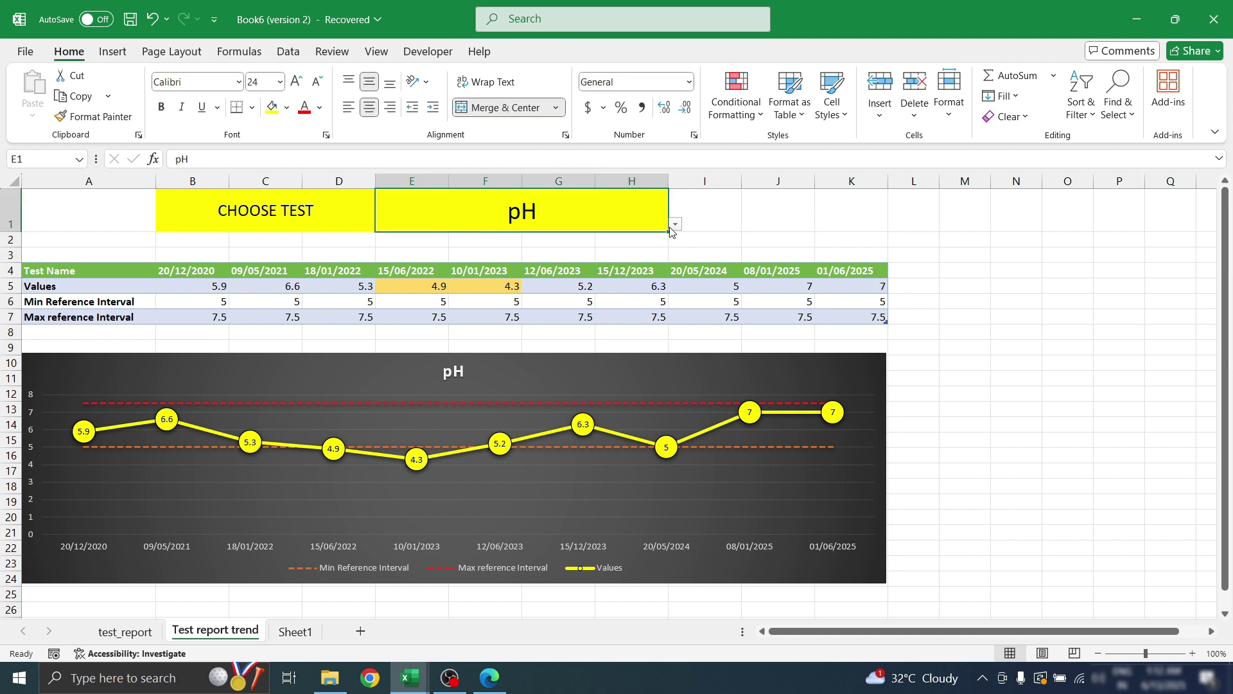
{"action": "left_click", "coordinate": [676, 224]}
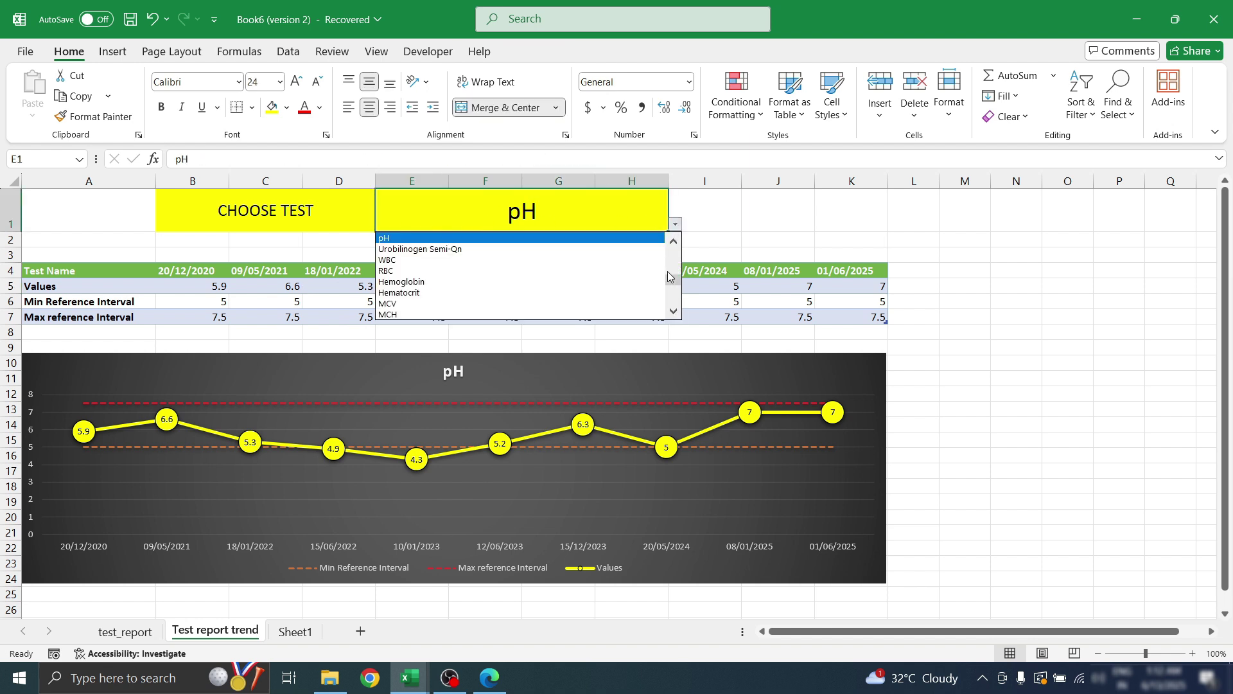
{"action": "left_click_drag", "start_coordinate": [668, 276], "coordinate": [666, 248]}
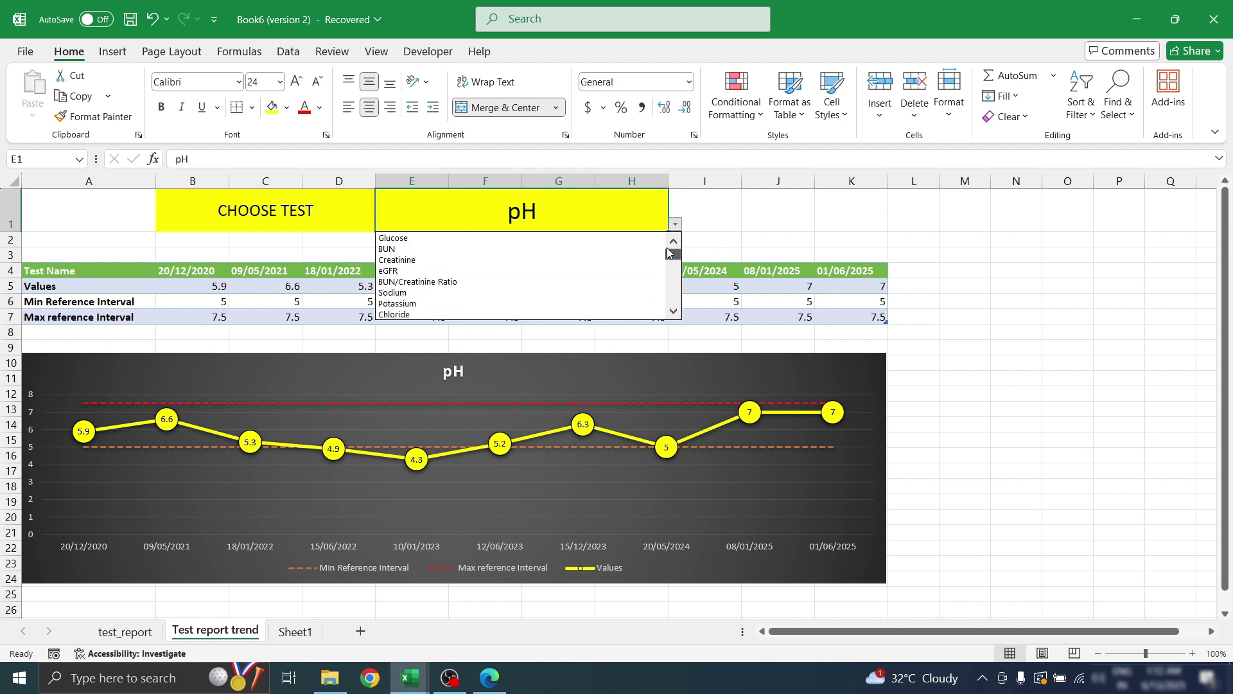
{"action": "left_click", "coordinate": [518, 259]}
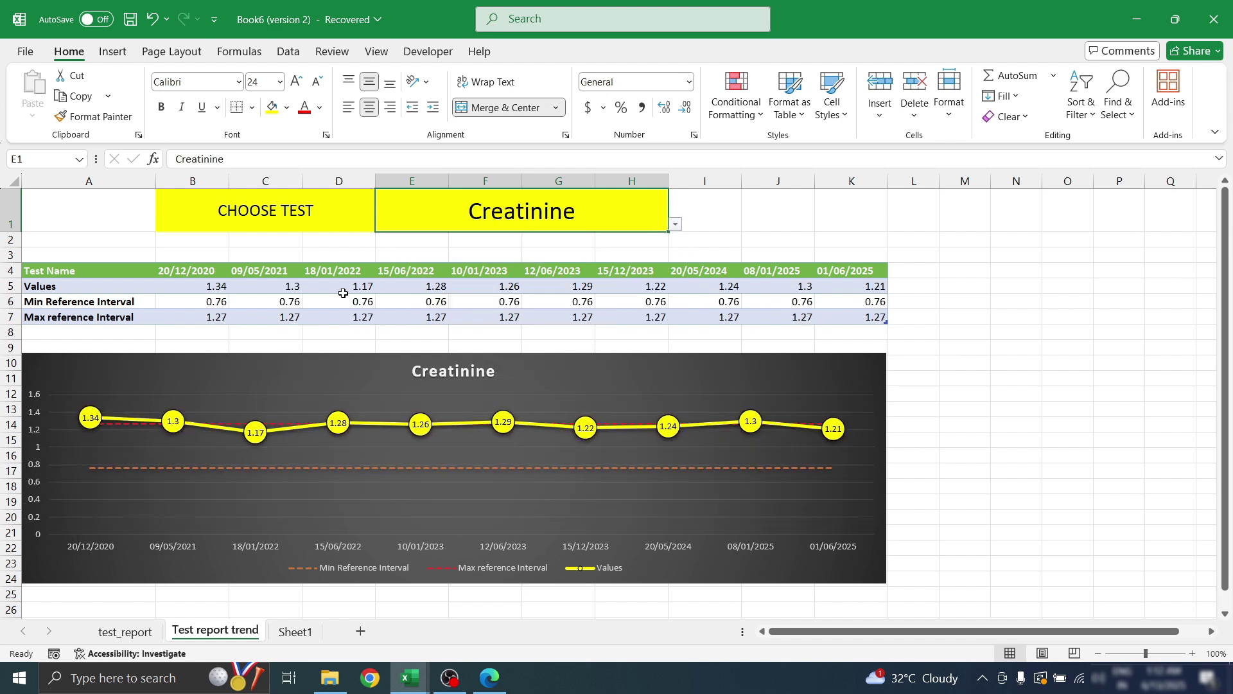
{"action": "left_click", "coordinate": [775, 287]}
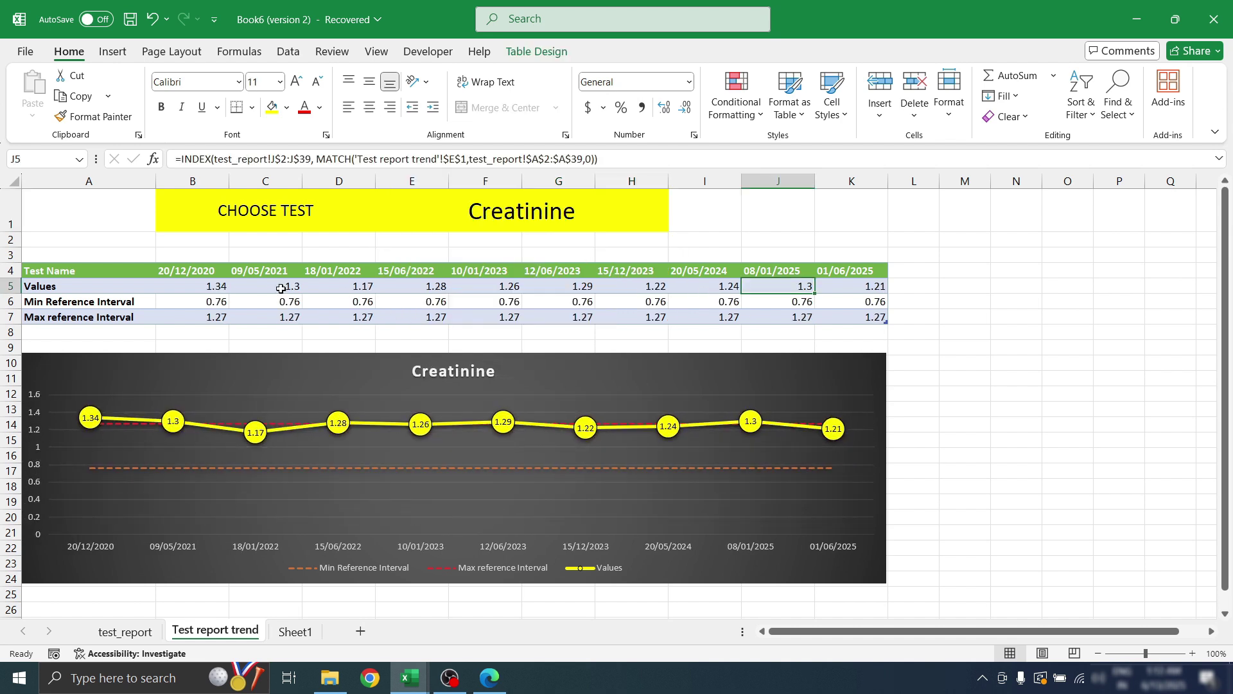
{"action": "left_click", "coordinate": [202, 286]}
{"action": "left_click", "coordinate": [275, 286]}
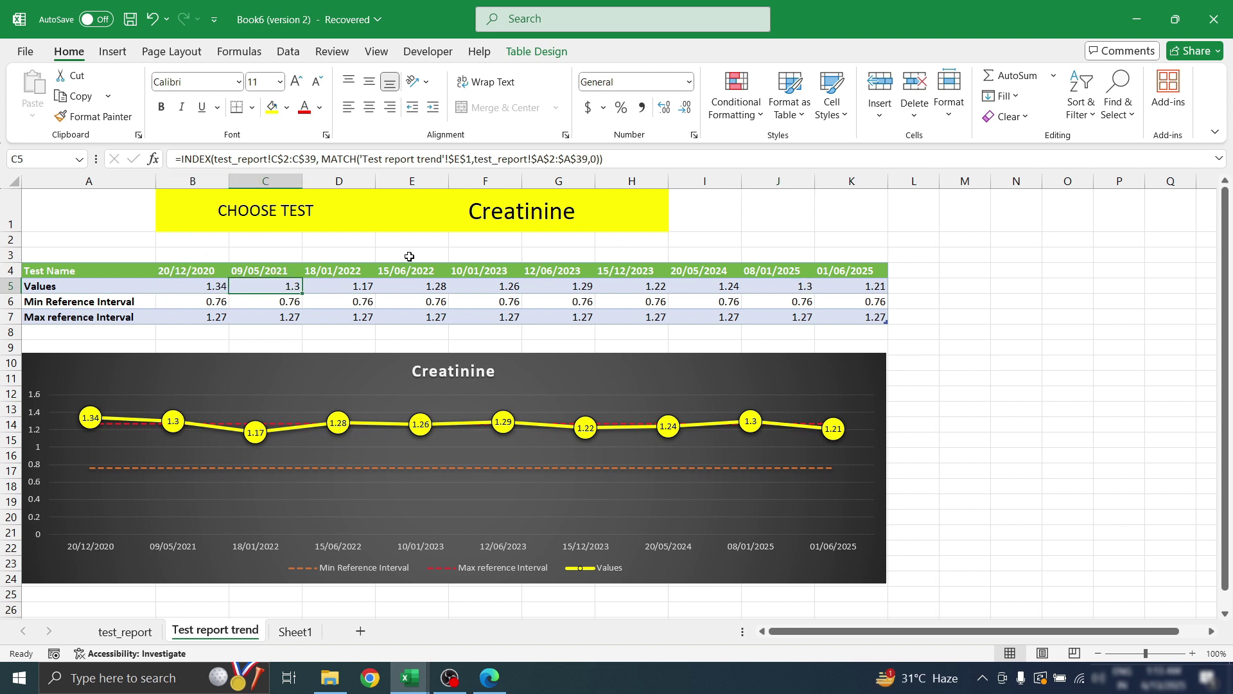
Create a new formula-based conditional formatting rule for Values cells B5:K5 with the formula =B$5>$B$7
{"action": "left_click_drag", "start_coordinate": [190, 287], "coordinate": [826, 284]}
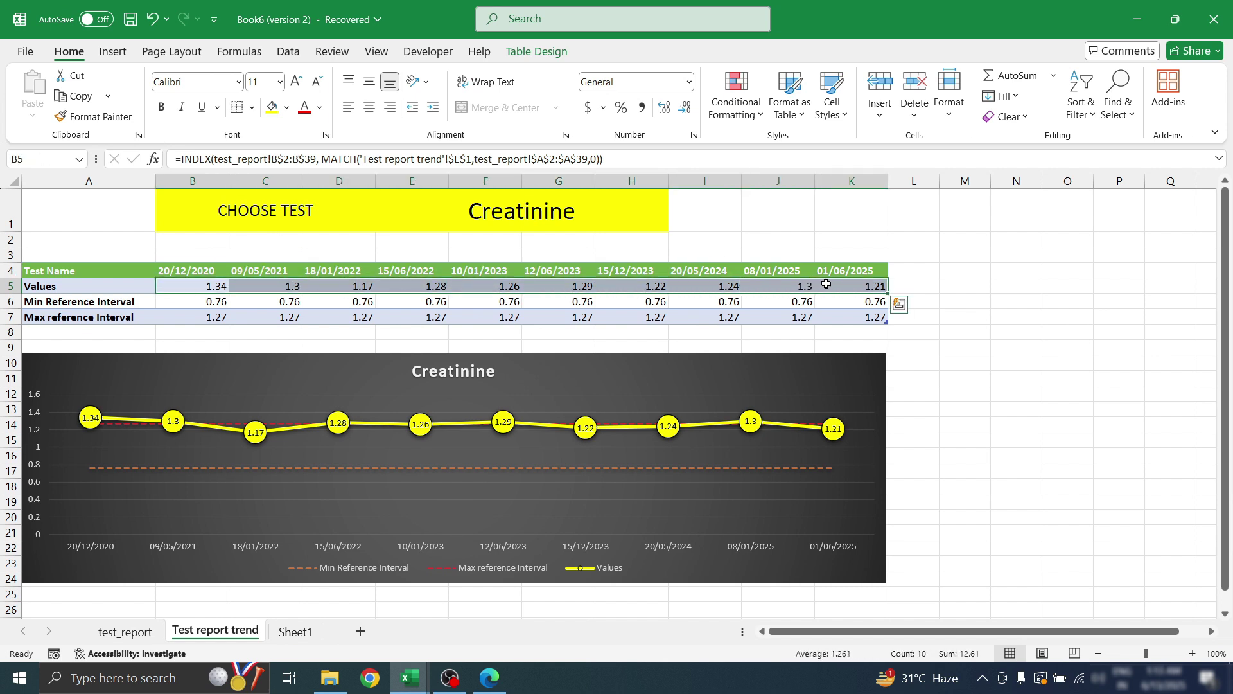
{"action": "left_click", "coordinate": [739, 121]}
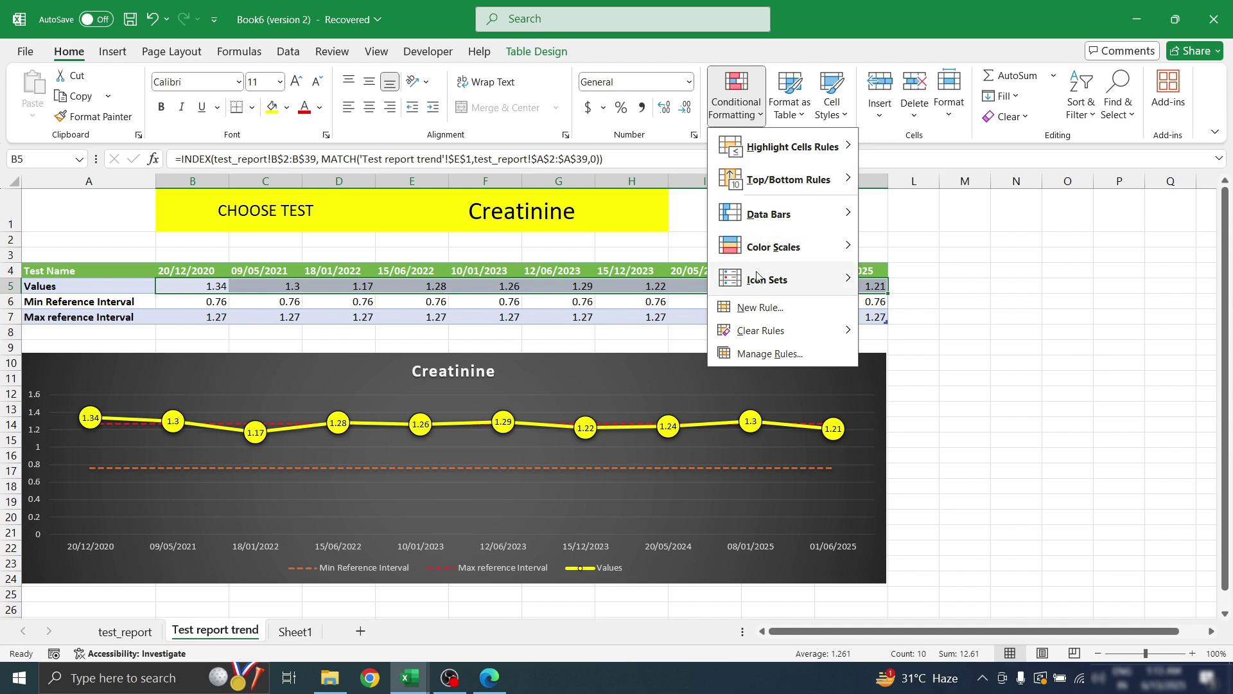
{"action": "left_click", "coordinate": [760, 307]}
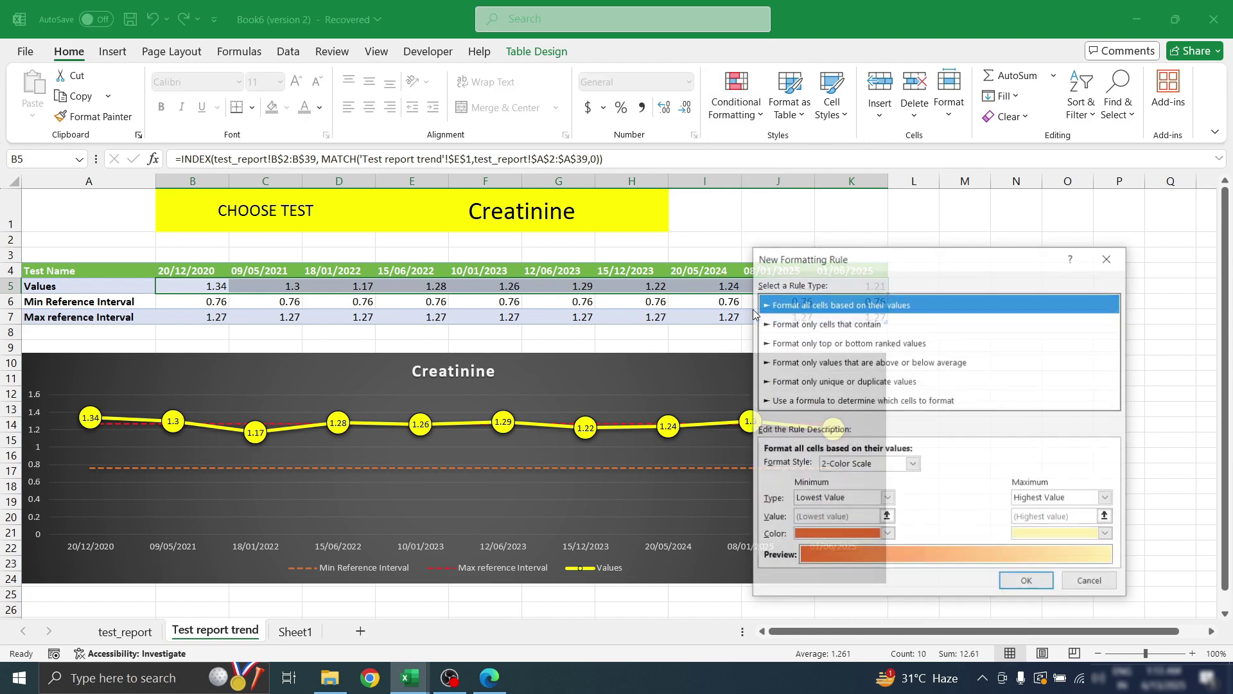
{"action": "left_click", "coordinate": [811, 404]}
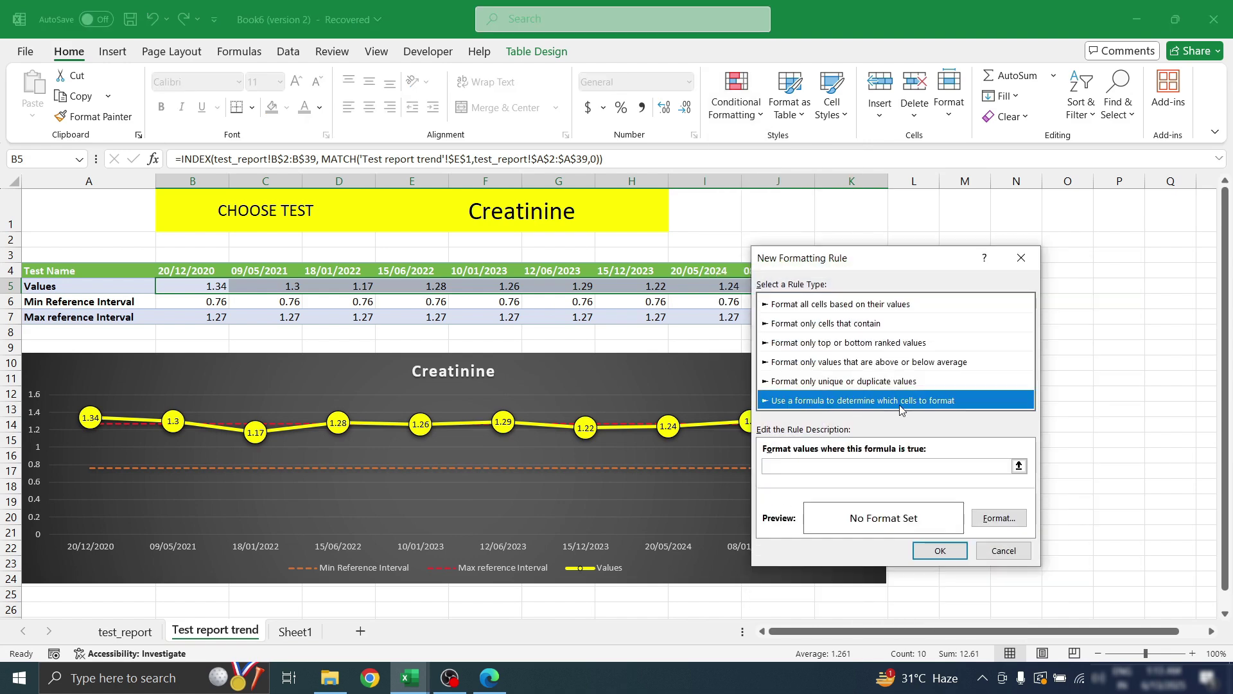
{"action": "left_click", "coordinate": [777, 465]}
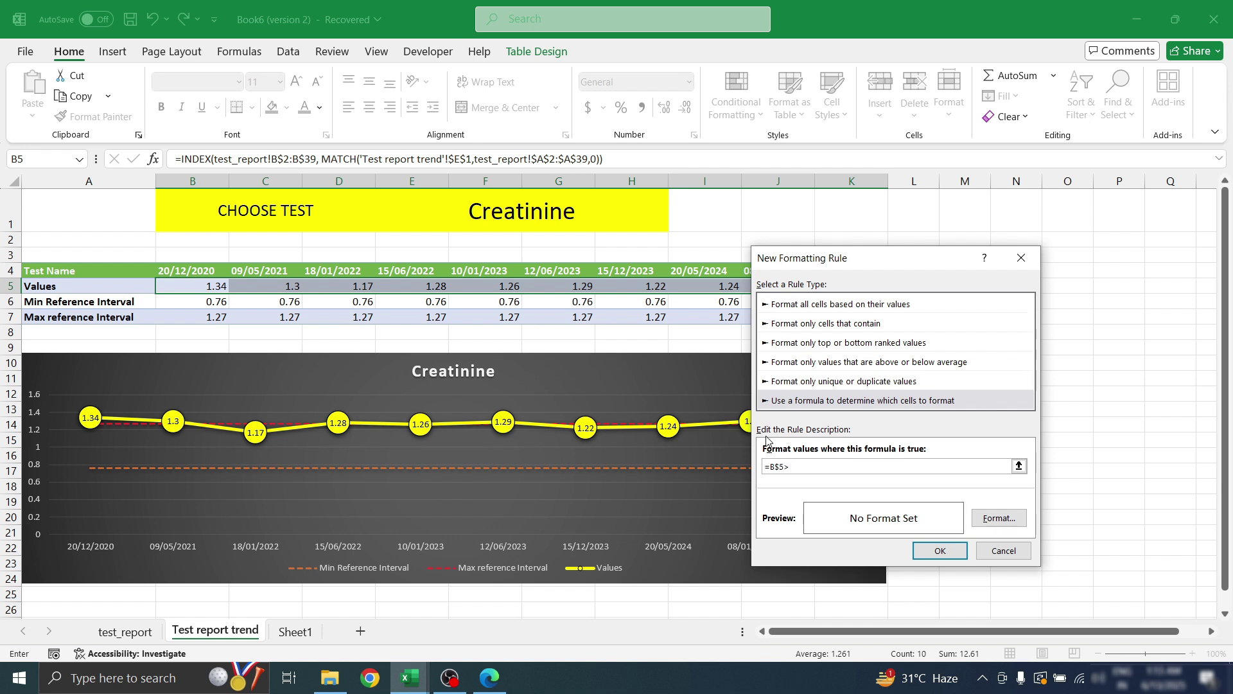
{"action": "left_click", "coordinate": [204, 322]}
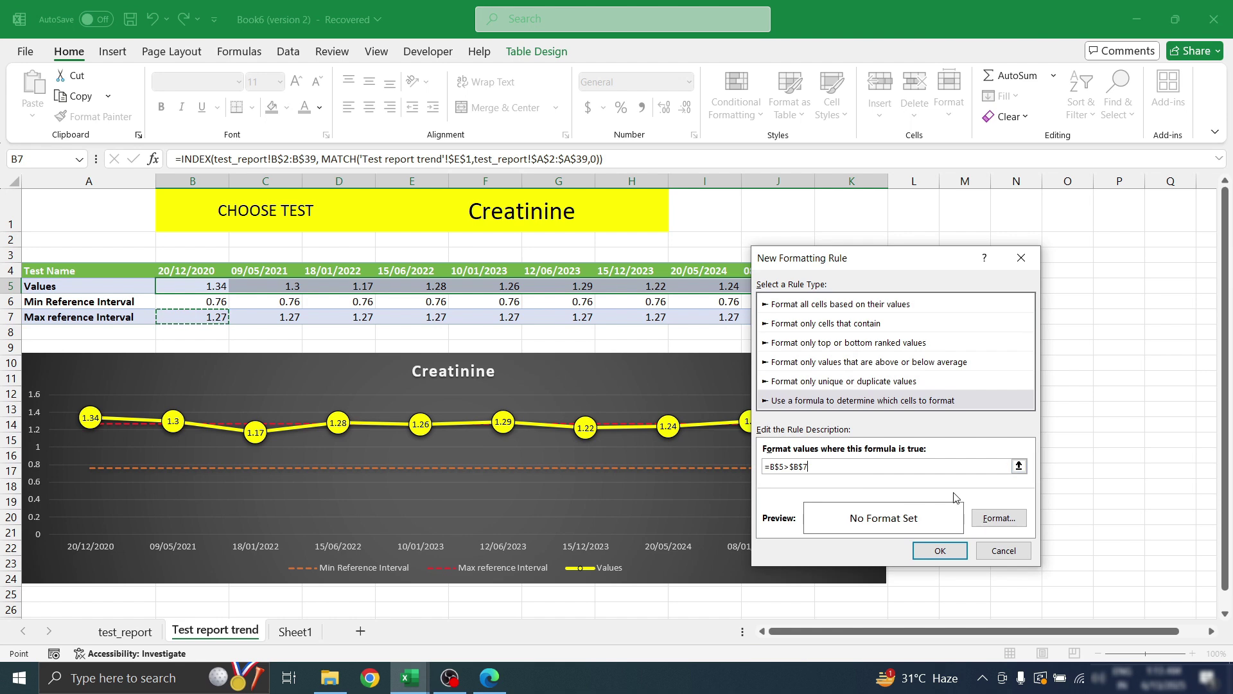
Give the new rule a red fill and bold white font, then apply it and check the highlighted Creatinine Values
{"action": "left_click", "coordinate": [999, 518]}
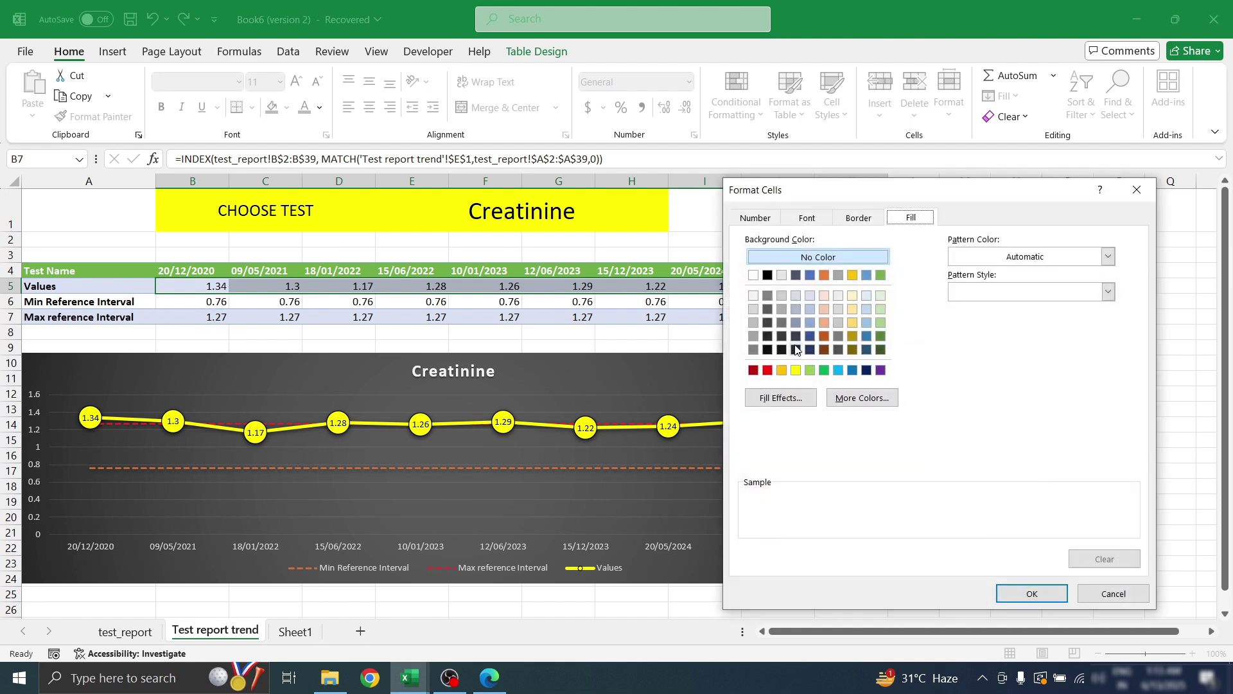
{"action": "left_click", "coordinate": [770, 374]}
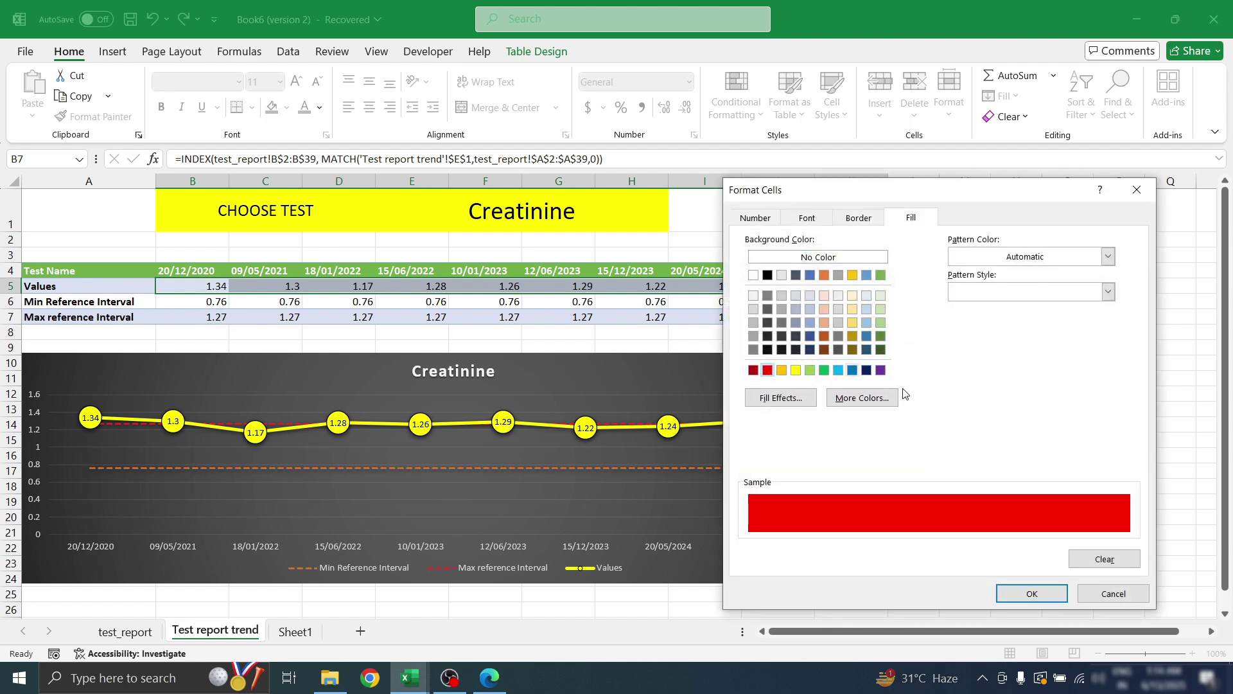
{"action": "left_click", "coordinate": [808, 219]}
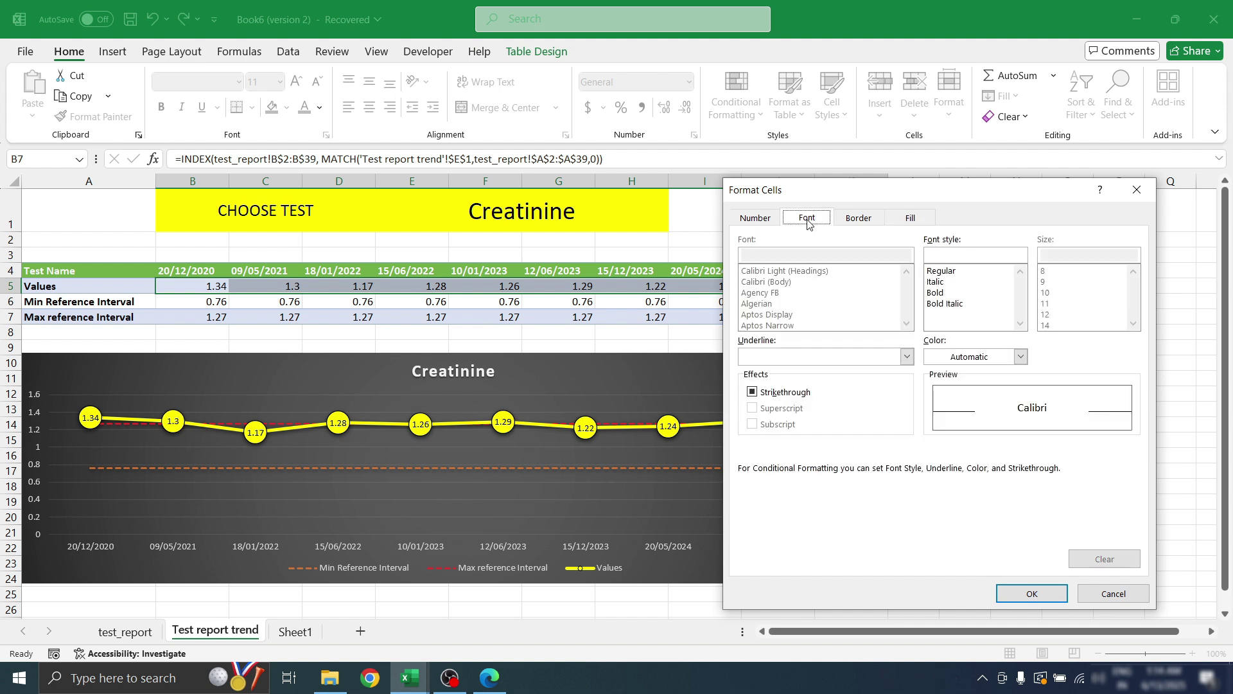
{"action": "left_click", "coordinate": [937, 293]}
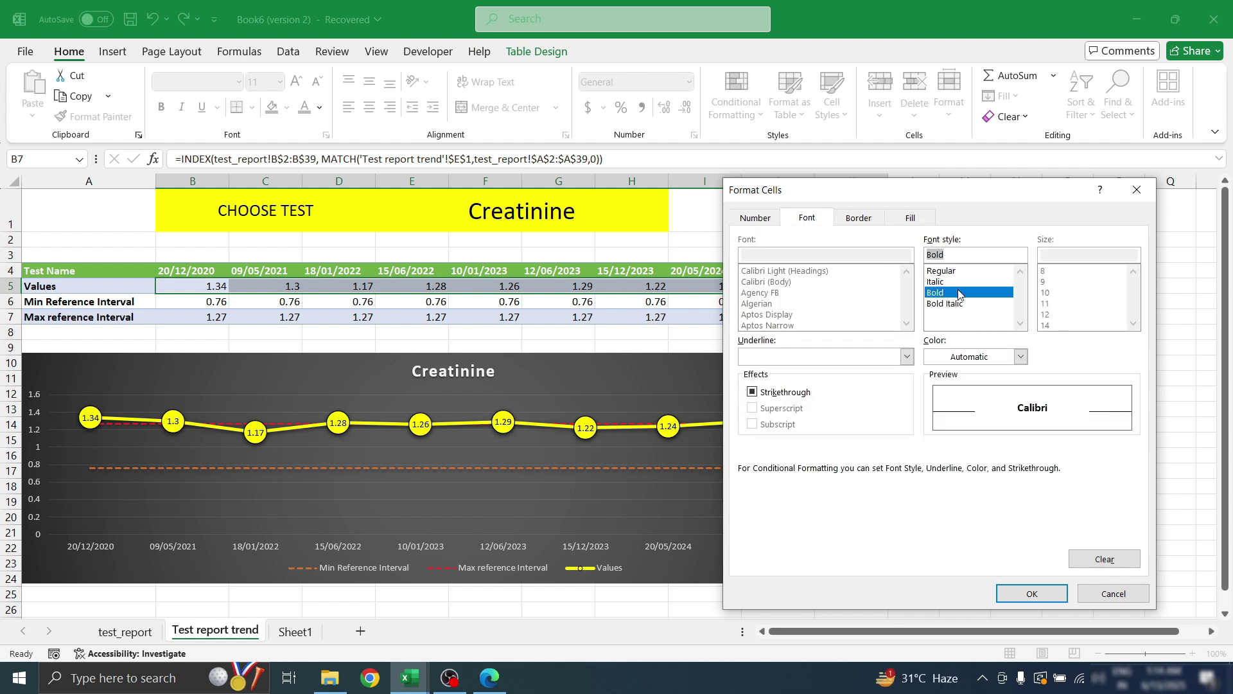
{"action": "left_click", "coordinate": [1021, 356]}
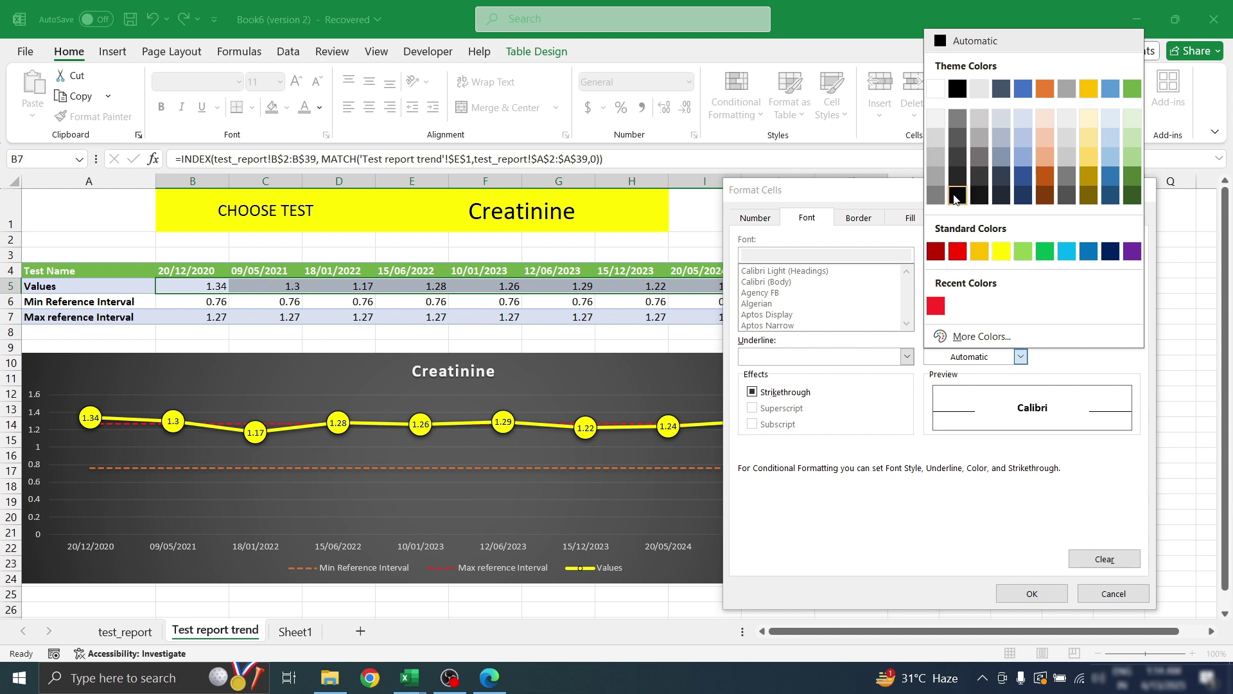
{"action": "left_click", "coordinate": [938, 95]}
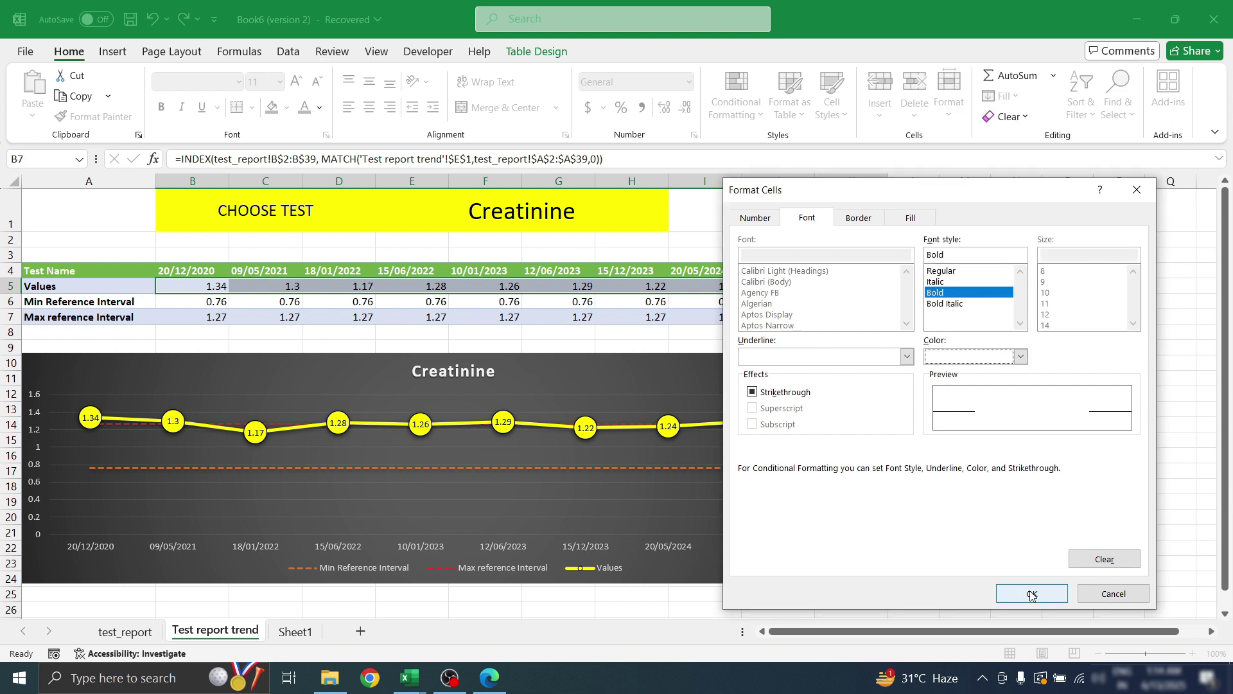
{"action": "left_click", "coordinate": [1032, 594]}
{"action": "left_click", "coordinate": [941, 549]}
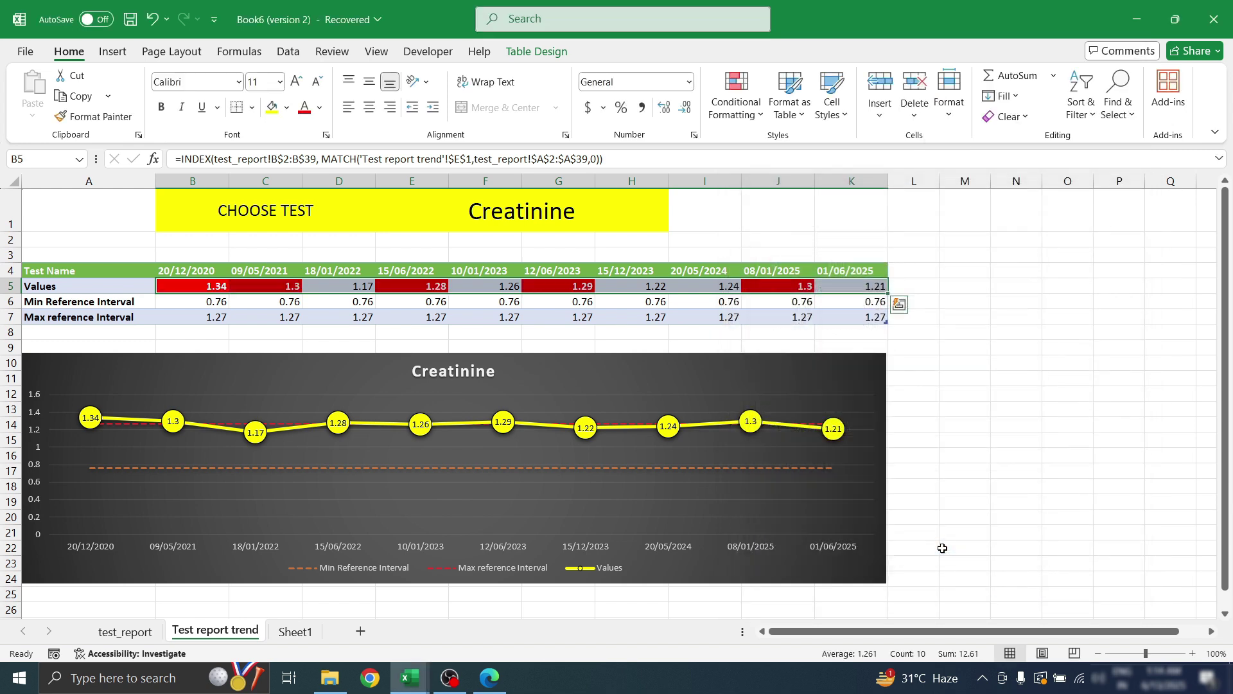
{"action": "left_click", "coordinate": [416, 300]}
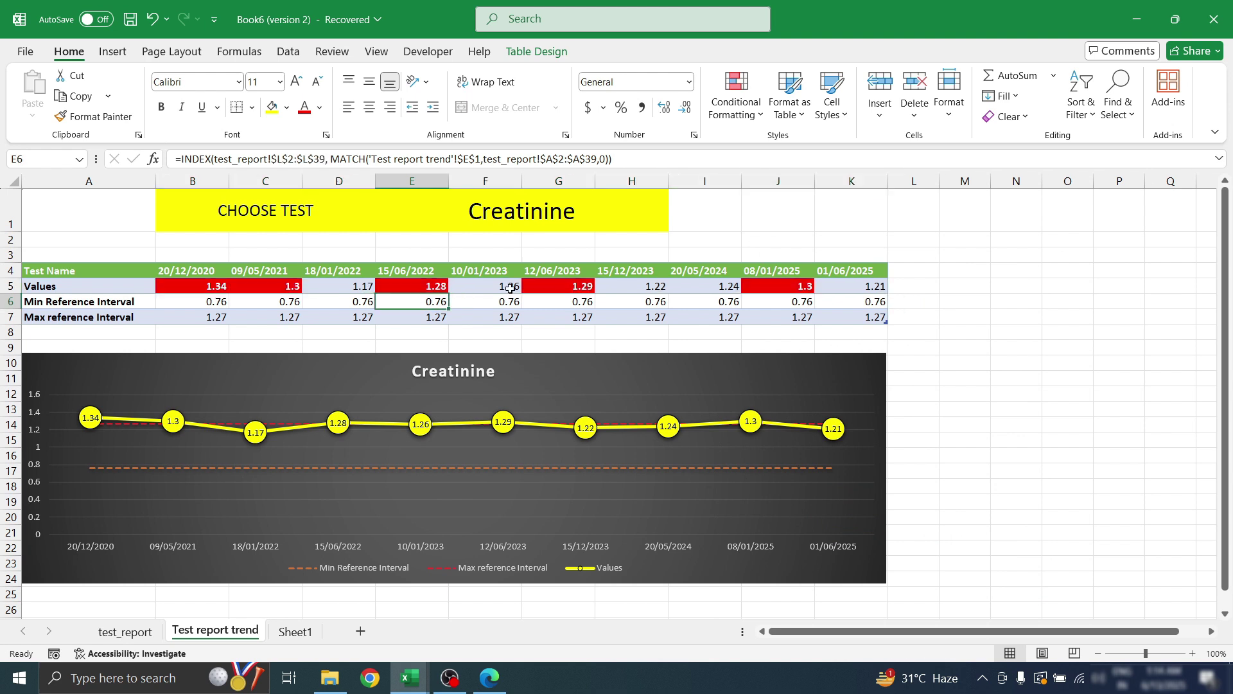
{"action": "left_click", "coordinate": [555, 287]}
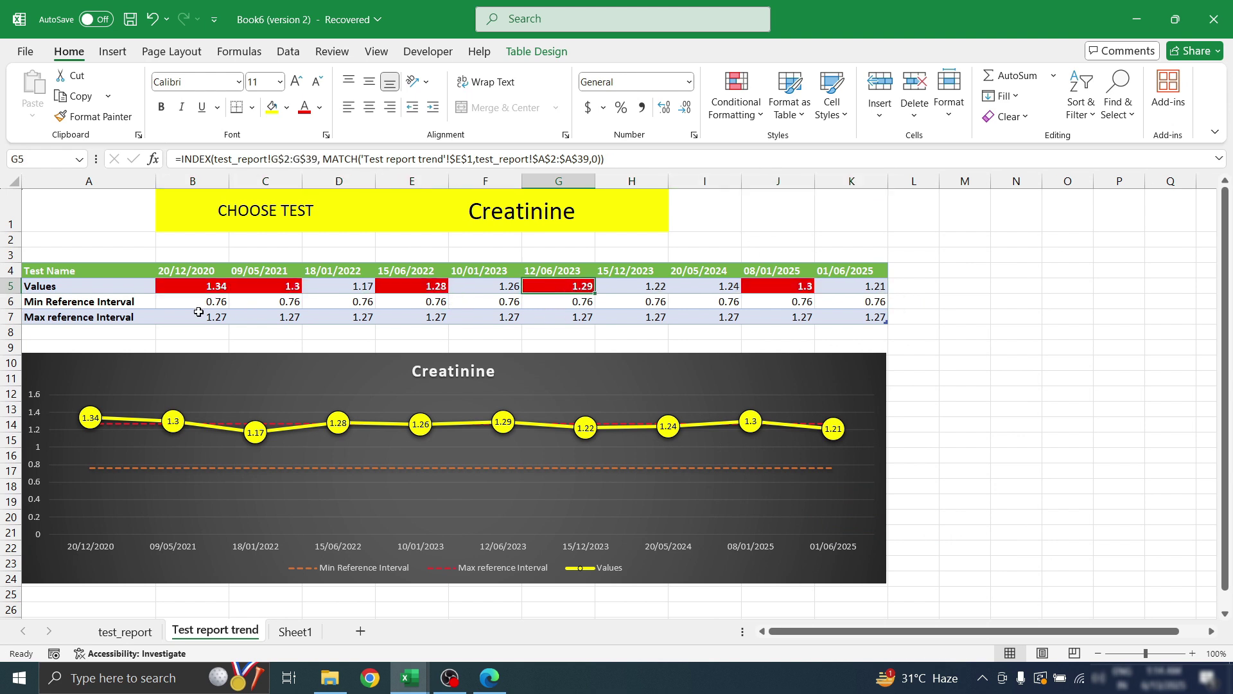
Choose Potassium, Protein Total and AST (SGOT) in turn in cell E1 and check their Values against the reference intervals
{"action": "left_click", "coordinate": [488, 215]}
{"action": "left_click", "coordinate": [675, 224]}
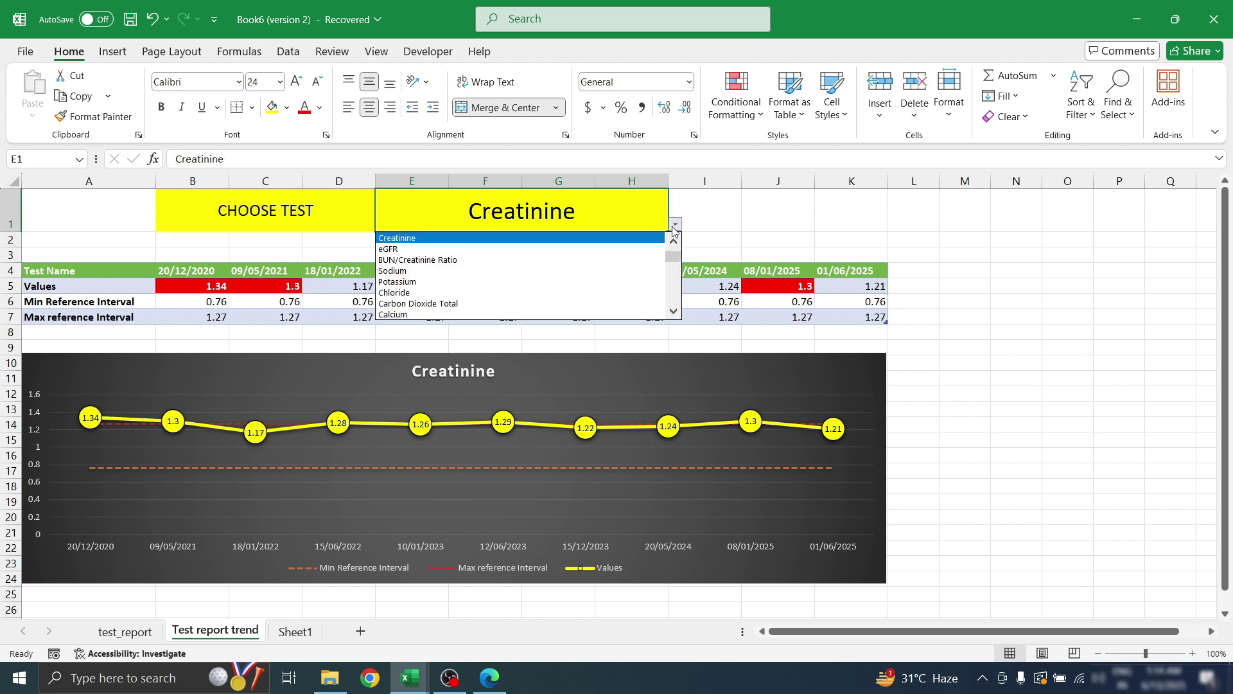
{"action": "left_click", "coordinate": [475, 282]}
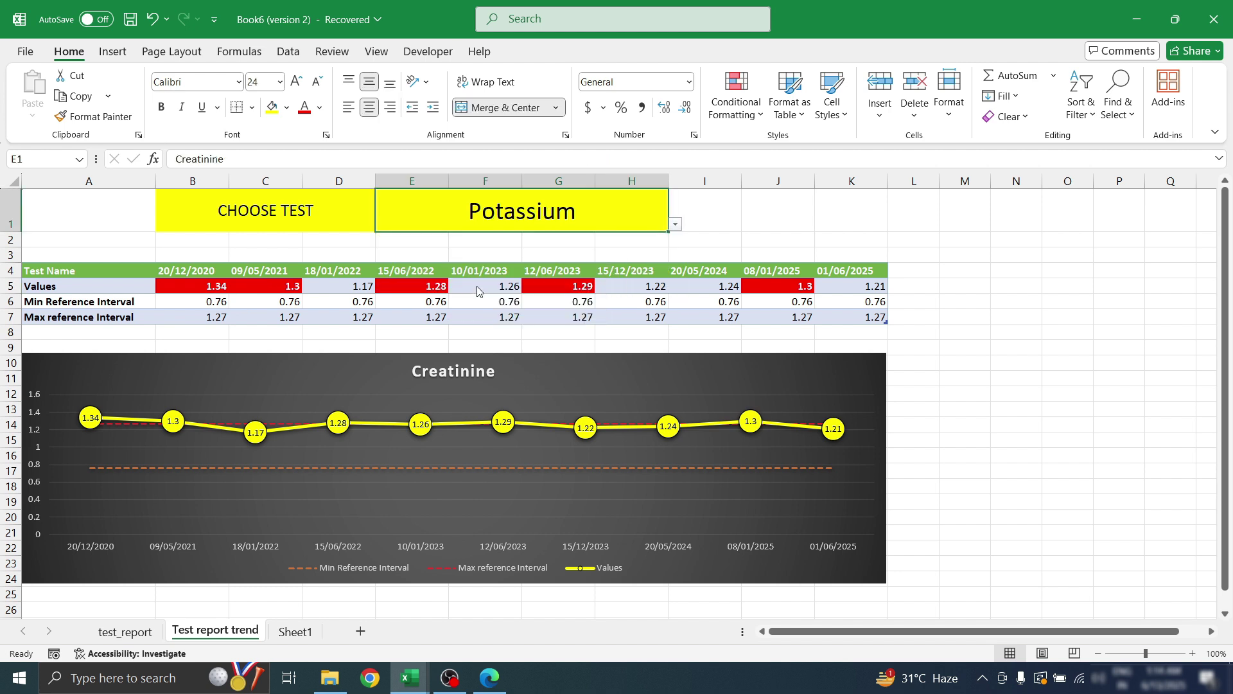
{"action": "left_click", "coordinate": [675, 224]}
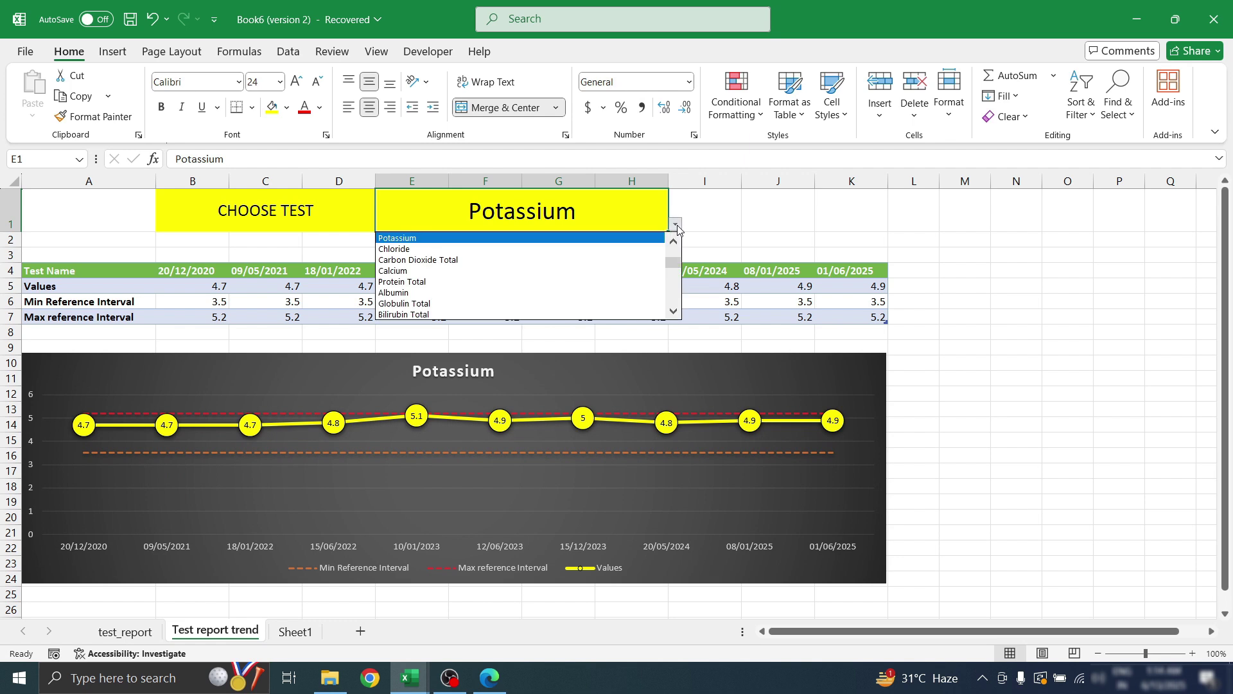
{"action": "left_click", "coordinate": [470, 281]}
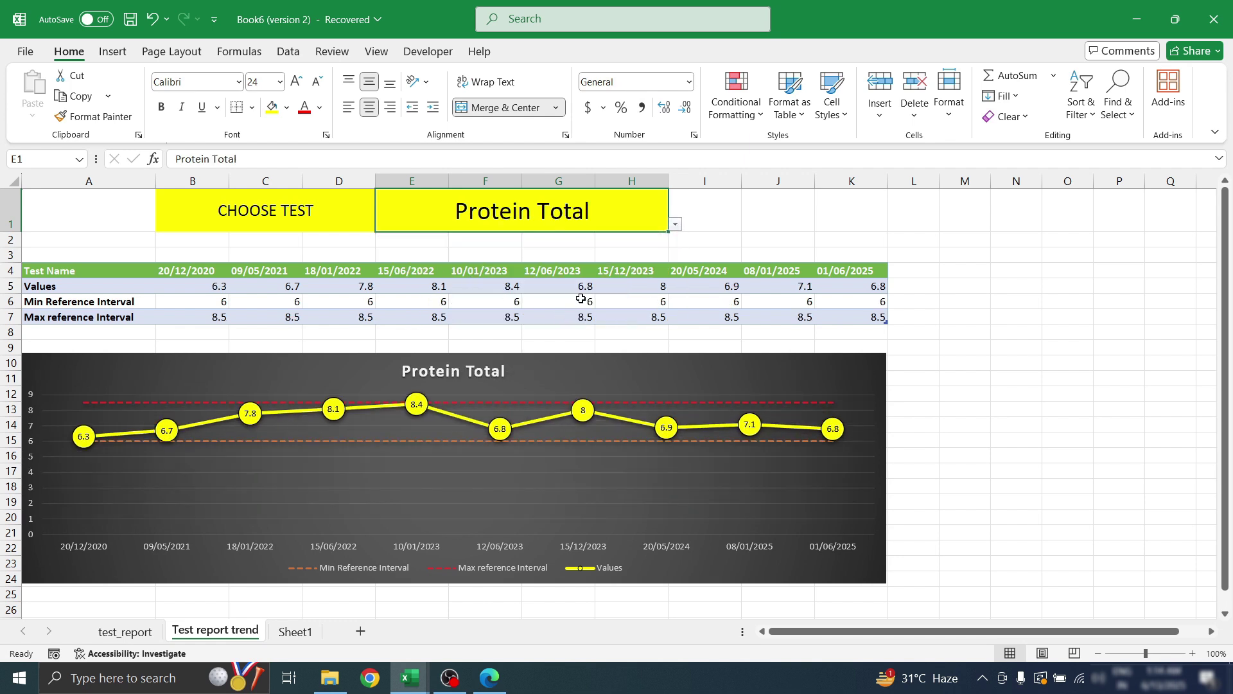
{"action": "left_click", "coordinate": [675, 224]}
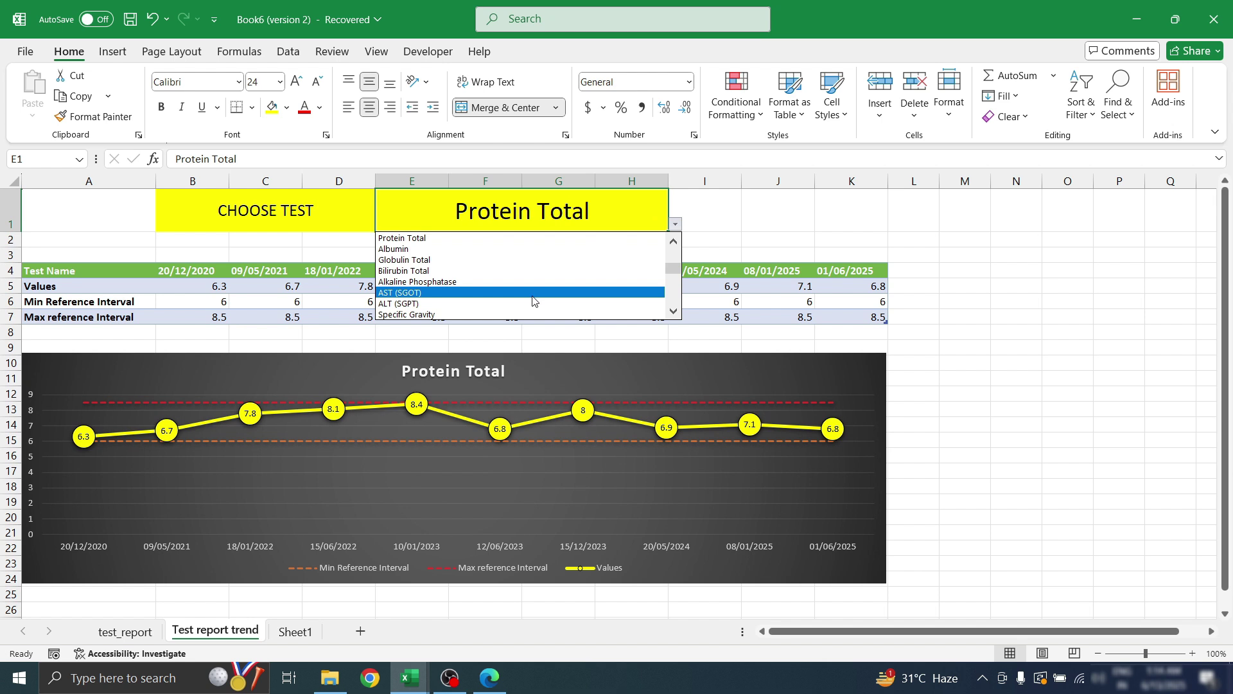
{"action": "left_click", "coordinate": [533, 293]}
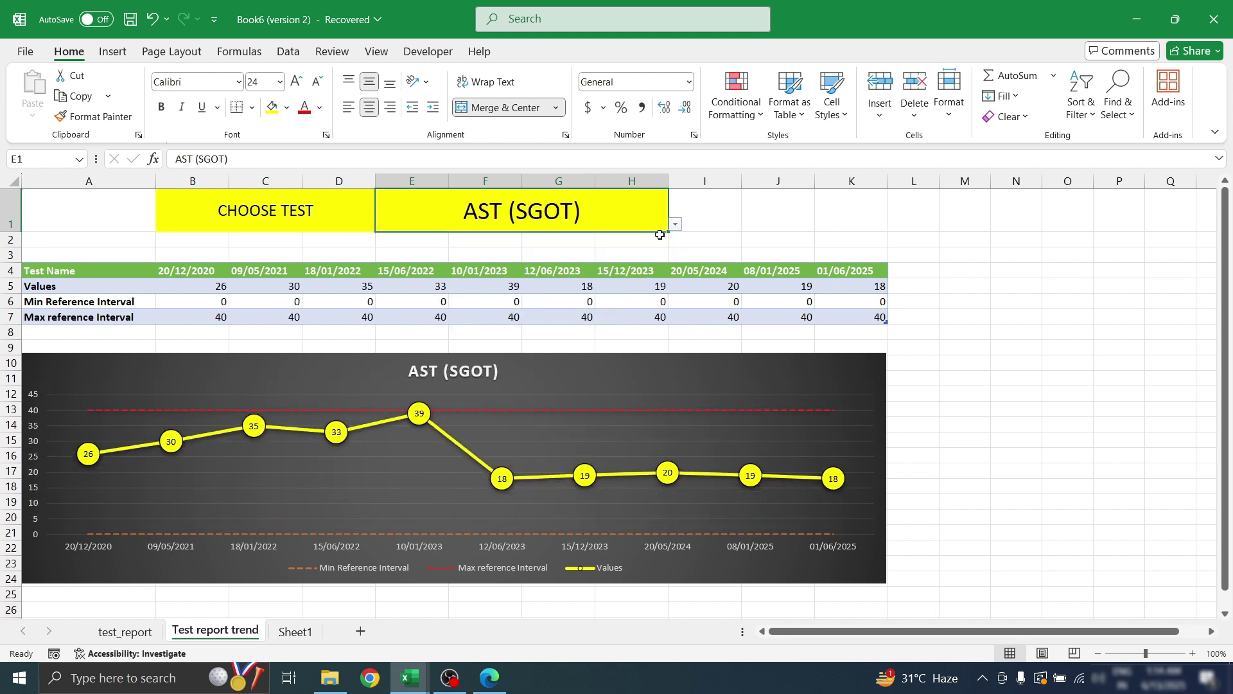
Choose RBC and Hemoglobin in turn in cell E1 and check which Values are highlighted as below the minimum reference interval
{"action": "left_click", "coordinate": [675, 223]}
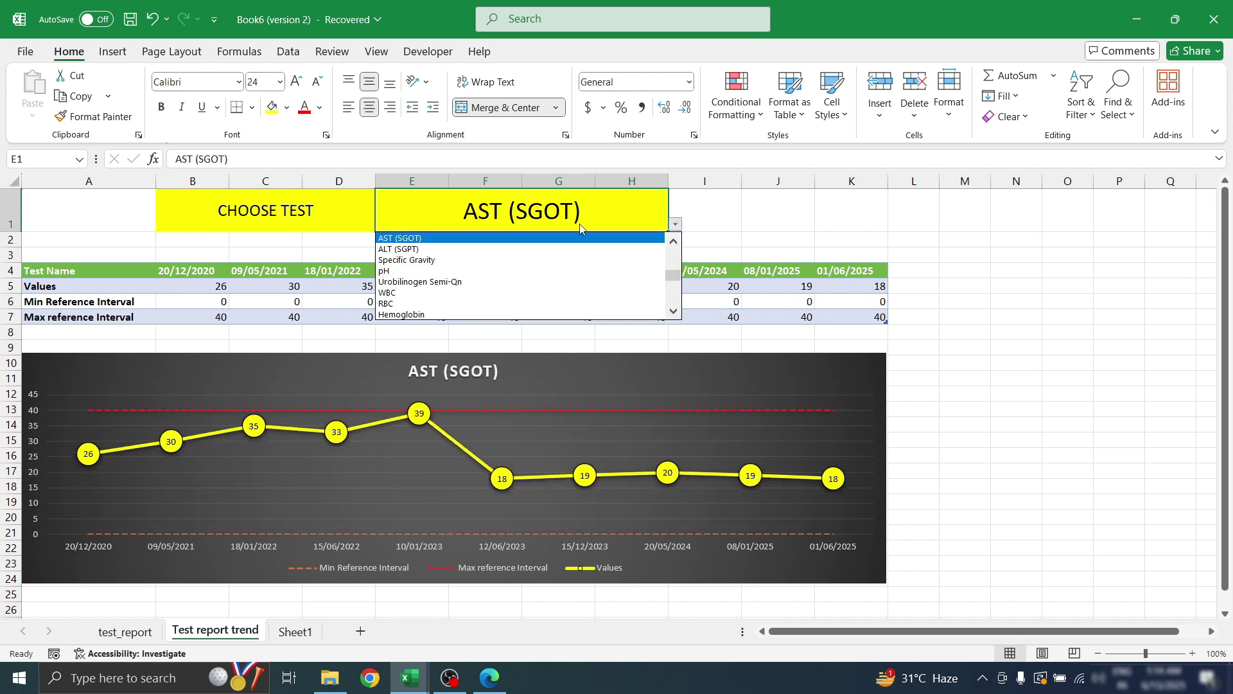
{"action": "left_click", "coordinate": [439, 305]}
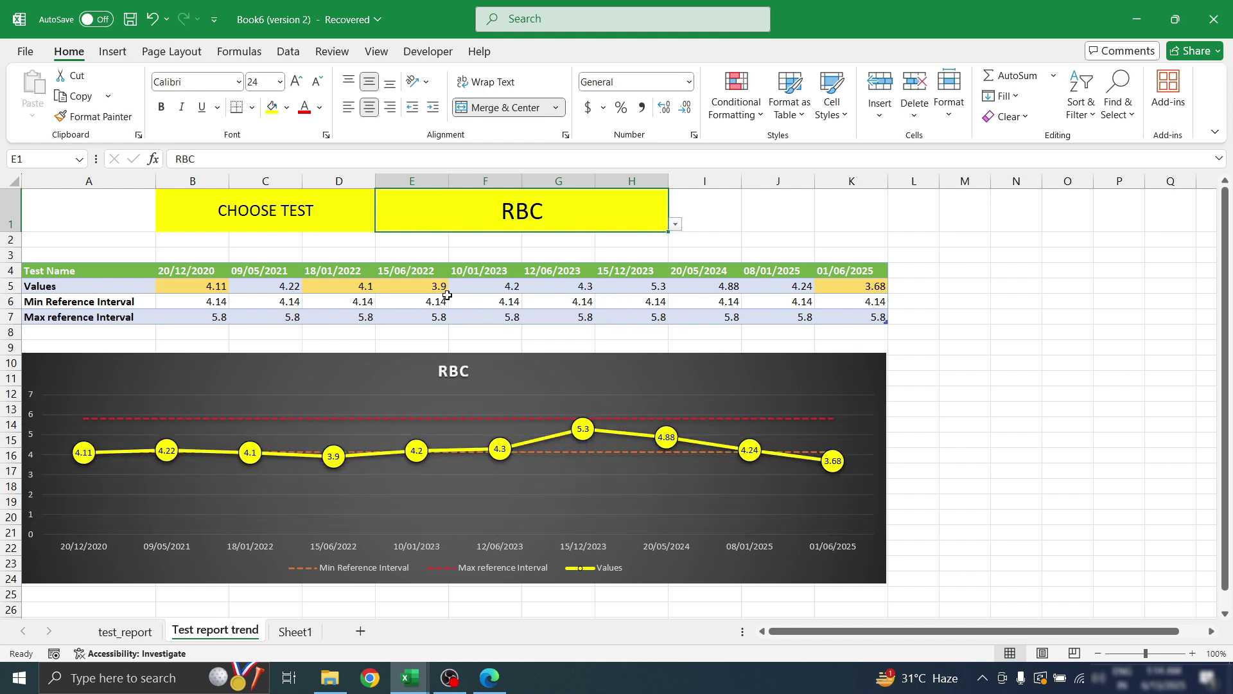
{"action": "left_click", "coordinate": [403, 284]}
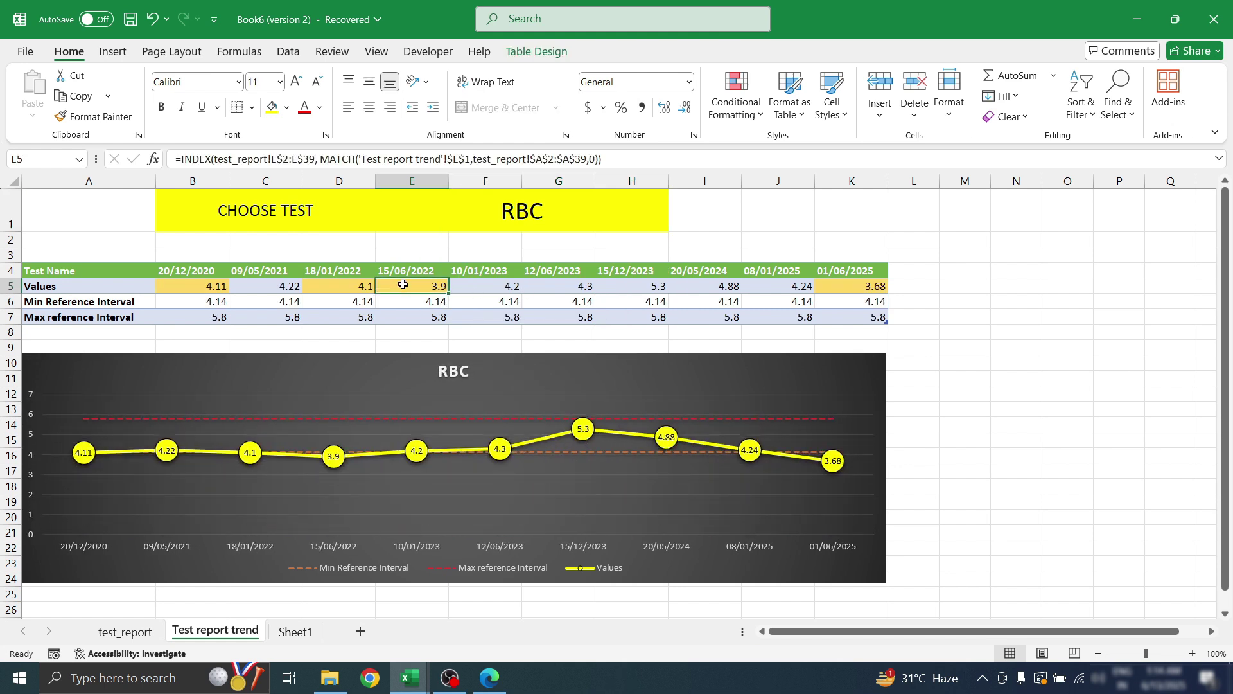
{"action": "left_click", "coordinate": [598, 210]}
{"action": "left_click", "coordinate": [675, 223]}
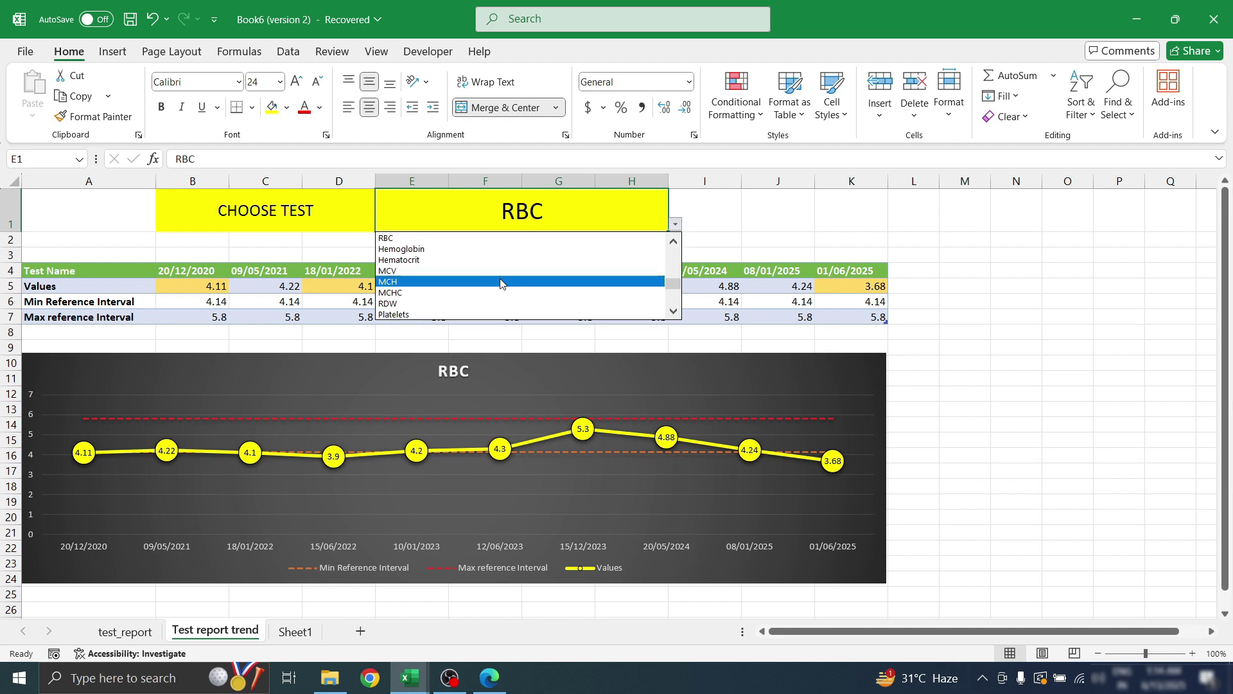
{"action": "left_click", "coordinate": [463, 248]}
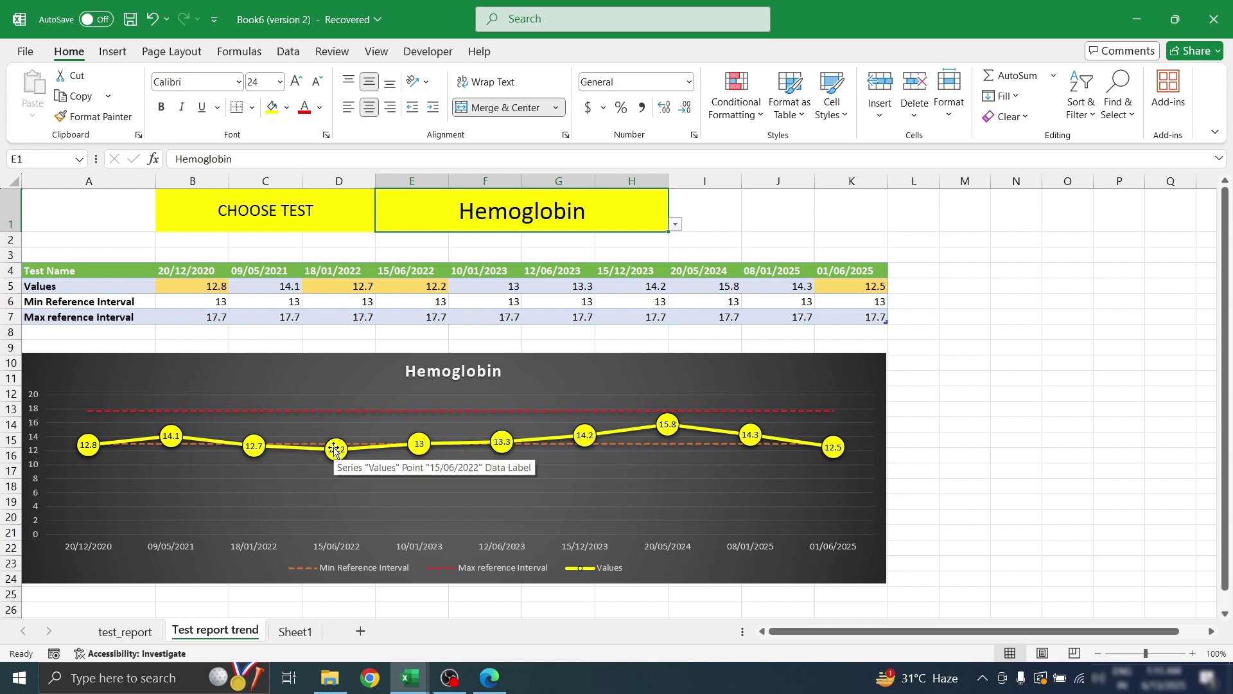
Choose Cholesterol Total in cell E1, check its Values against the maximum reference interval, and save the workbook
{"action": "key", "text": "alt+Down"}
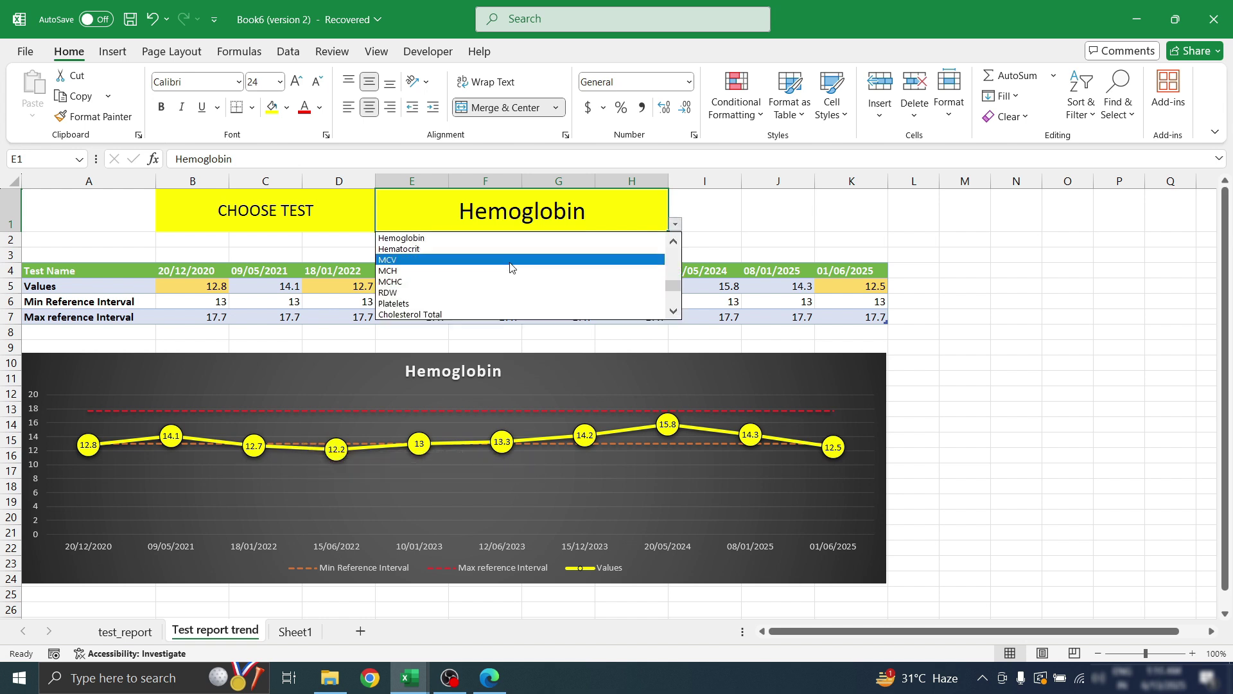
{"action": "left_click", "coordinate": [514, 314]}
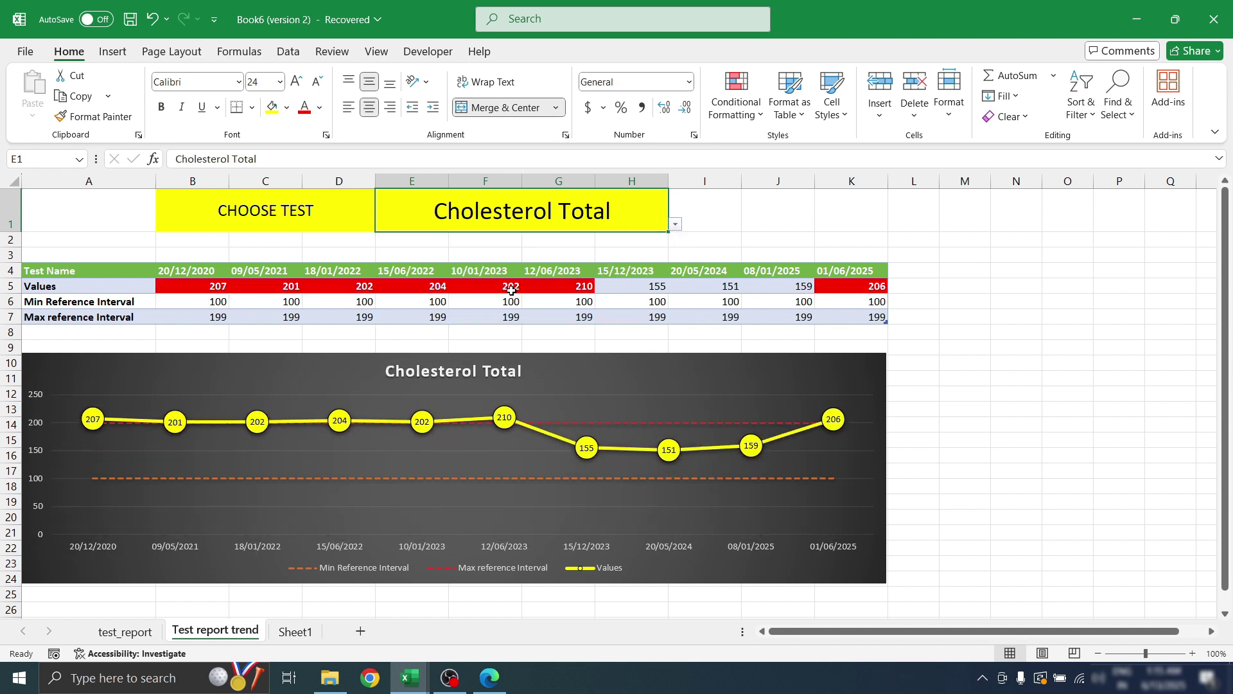
{"action": "mouse_move", "coordinate": [489, 424]}
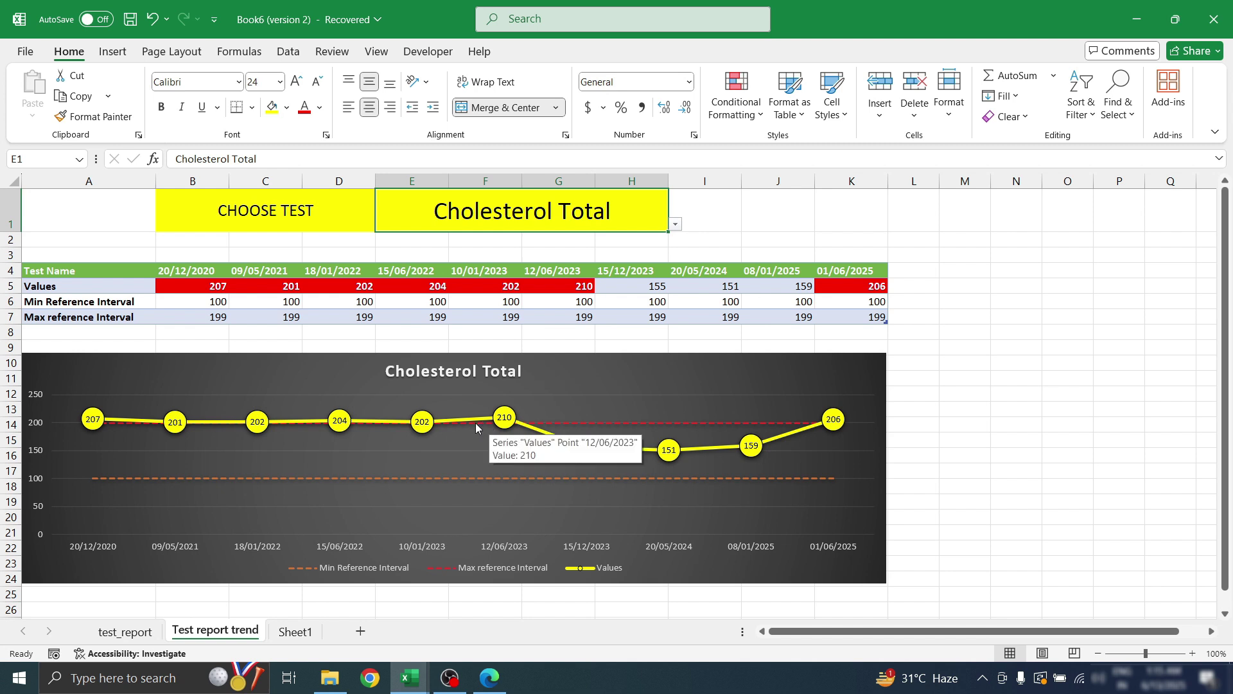
{"action": "left_click", "coordinate": [431, 284]}
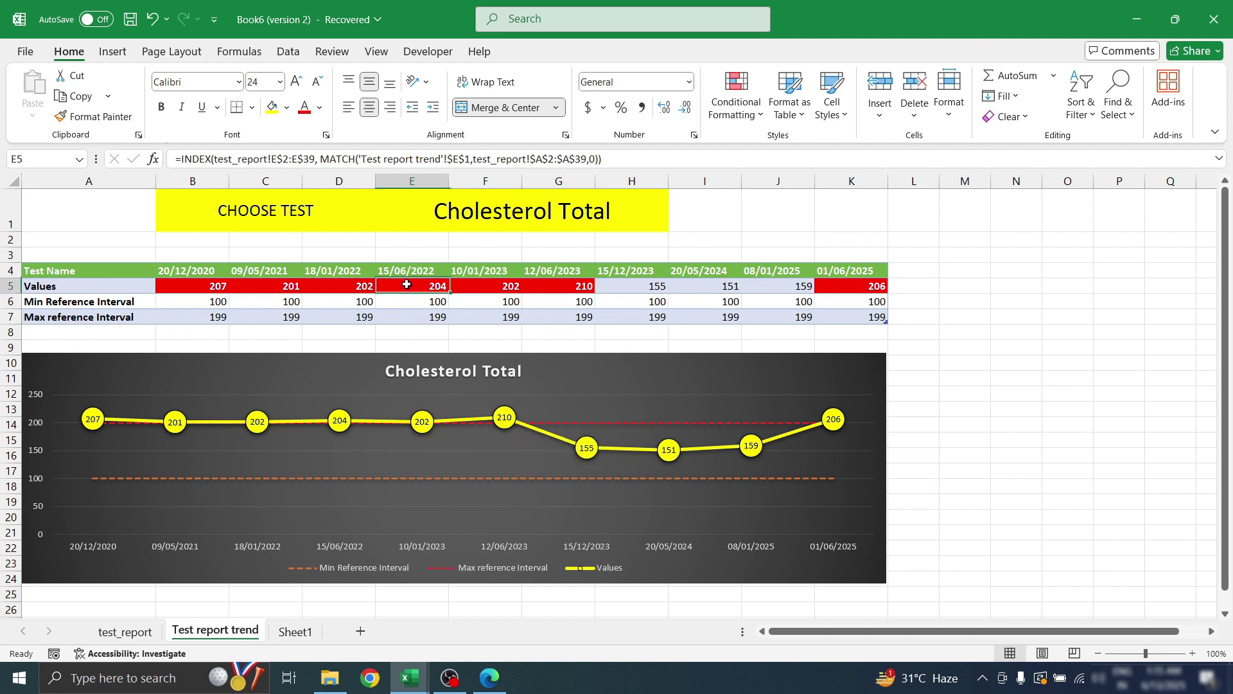
{"action": "left_click", "coordinate": [485, 285]}
{"action": "key", "text": "ctrl+s"}
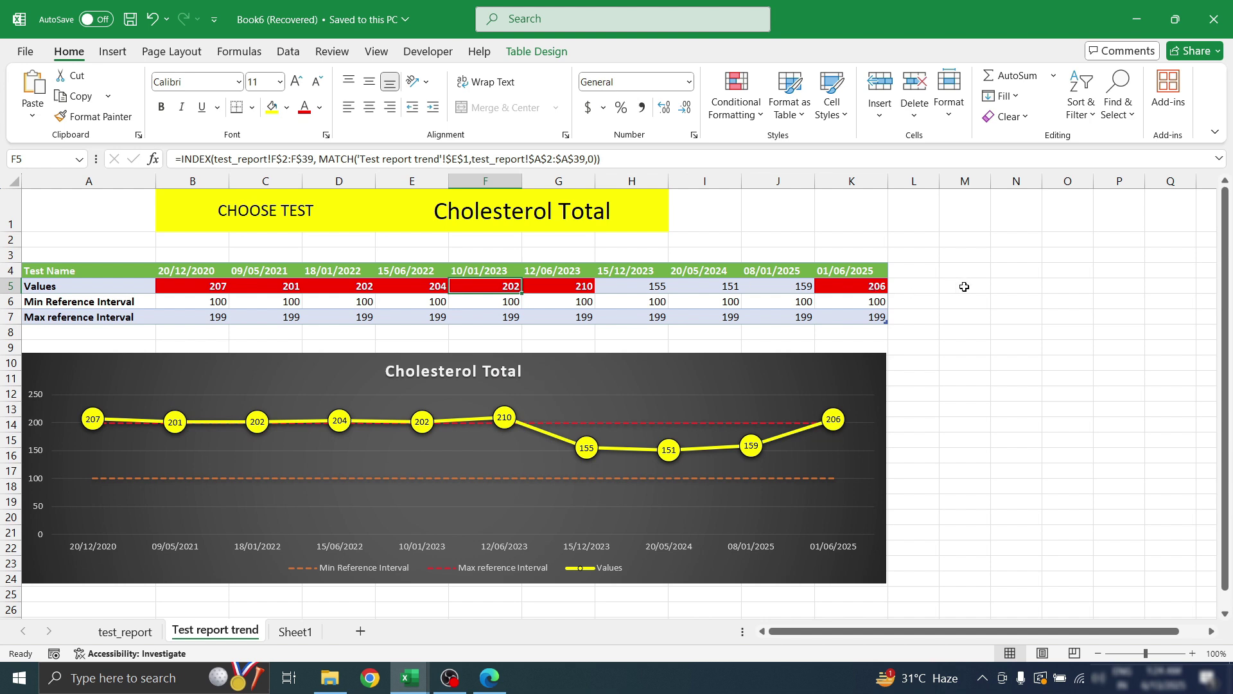
Fill cell M5 with red and cell M6 with orange as color key swatches beside the trend table
{"action": "left_click", "coordinate": [965, 287]}
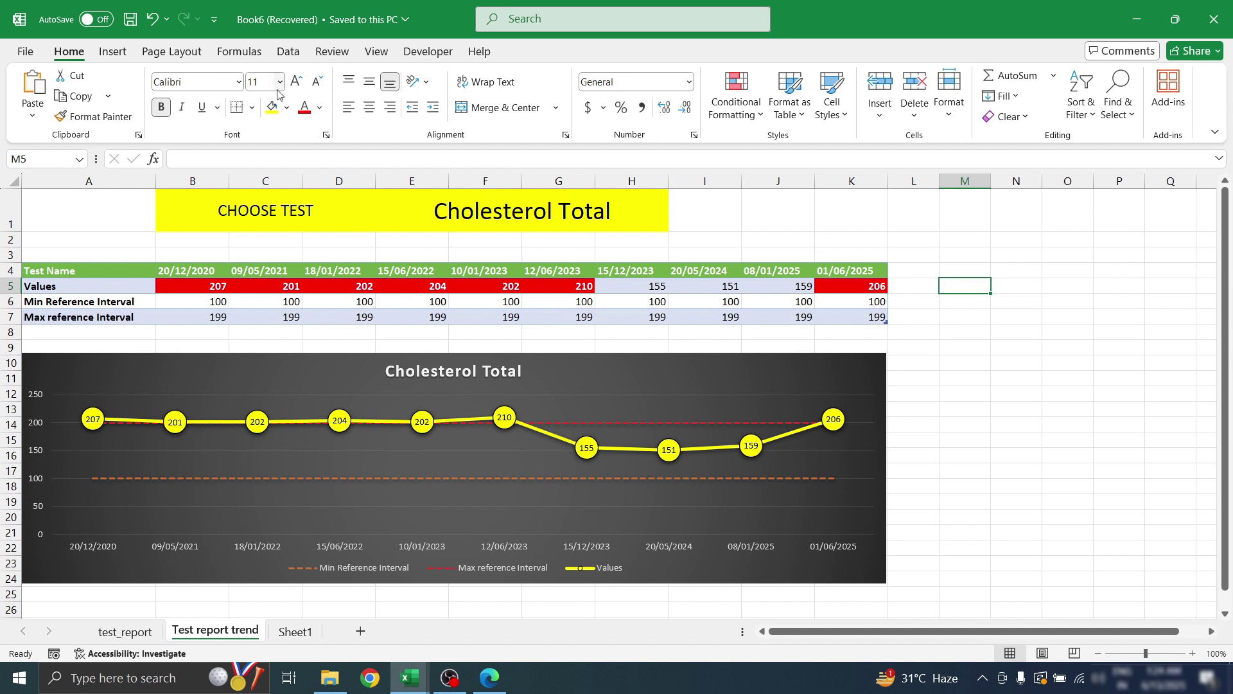
{"action": "left_click", "coordinate": [286, 110]}
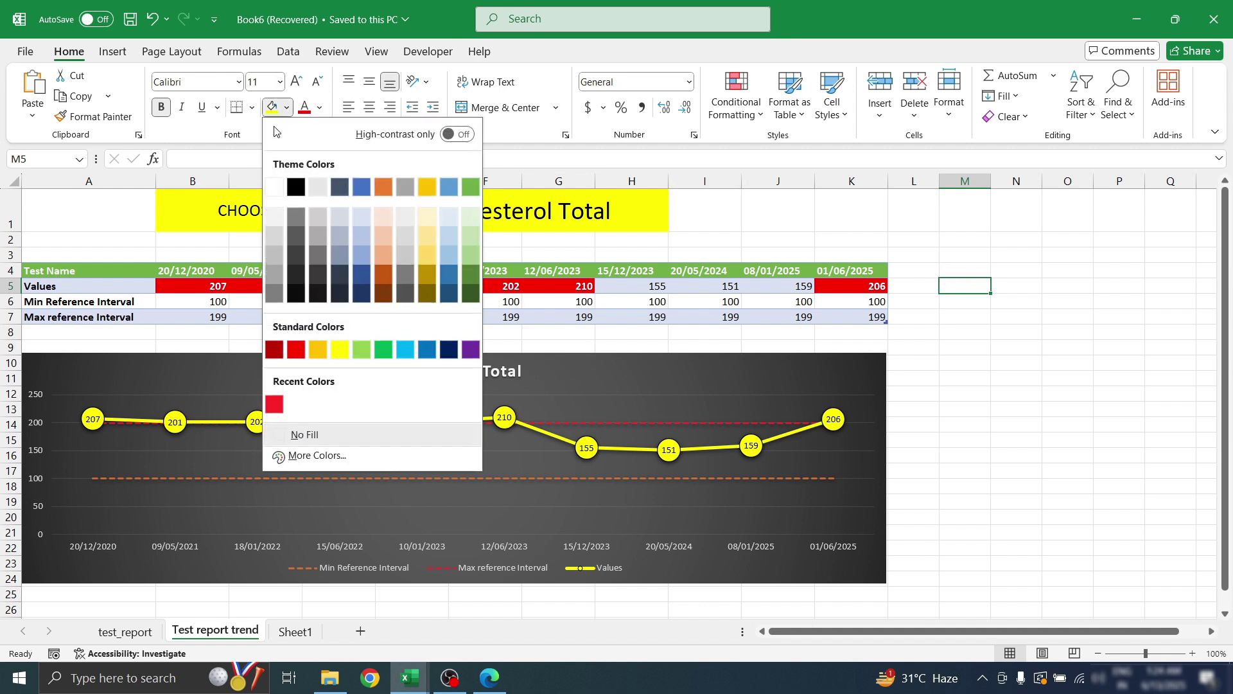
{"action": "left_click", "coordinate": [296, 347]}
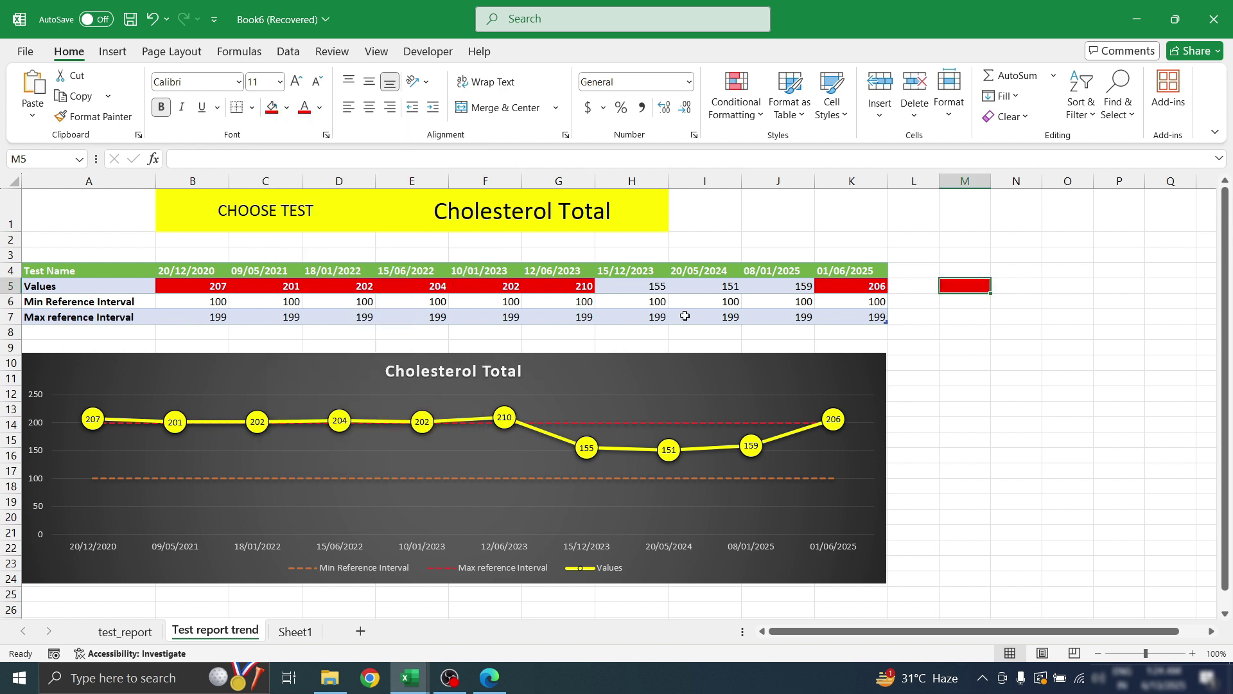
{"action": "key", "text": "Return"}
{"action": "left_click", "coordinate": [286, 109]}
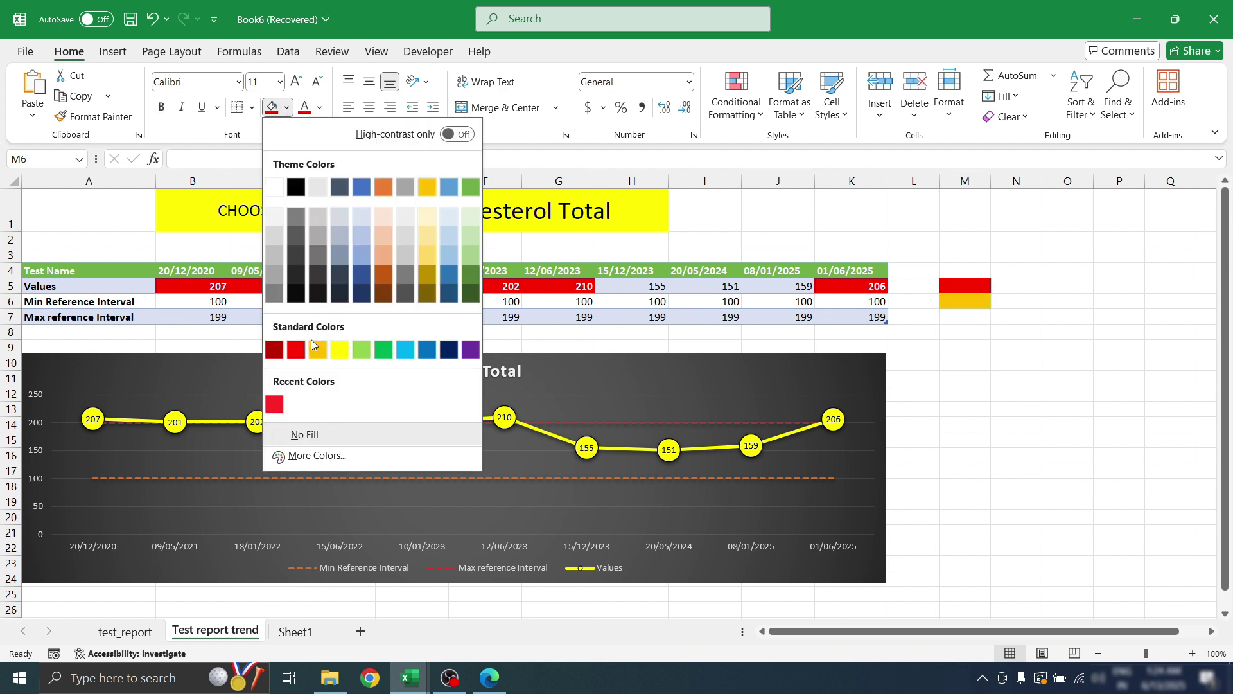
{"action": "left_click", "coordinate": [314, 351]}
Merge and center N5:O5 beside the red swatch and enter the label High Value
{"action": "left_click", "coordinate": [1013, 288]}
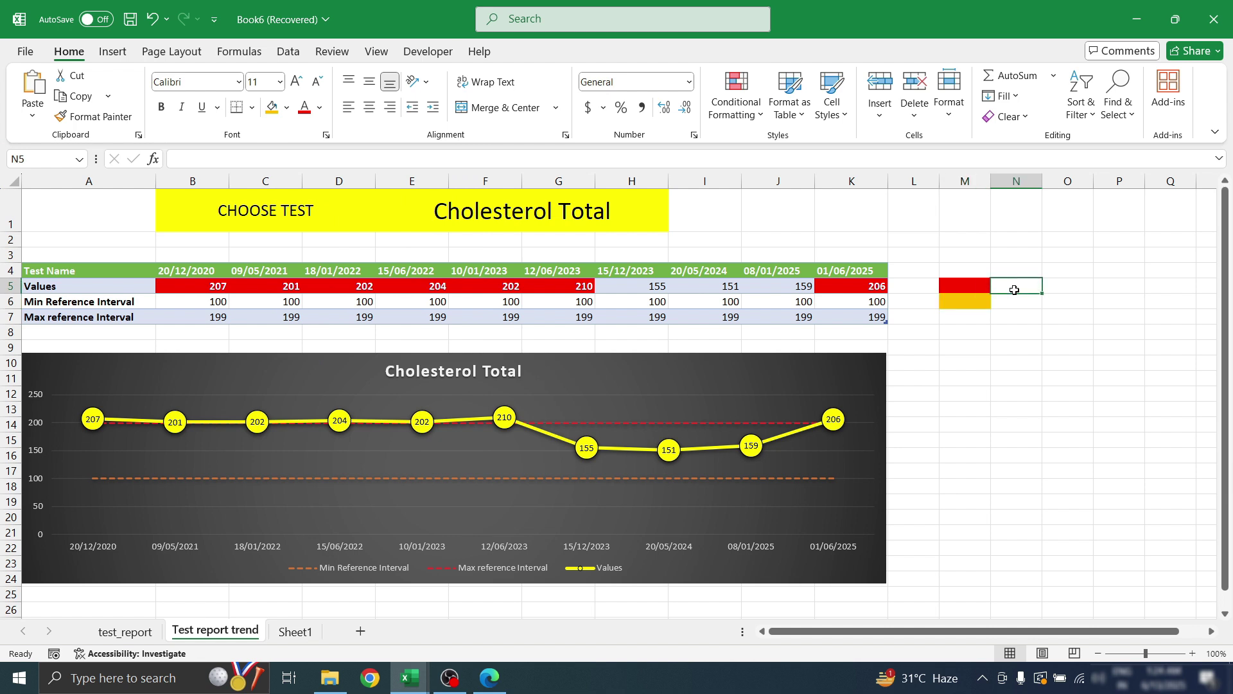
{"action": "left_click_drag", "start_coordinate": [1002, 284], "coordinate": [1057, 284]}
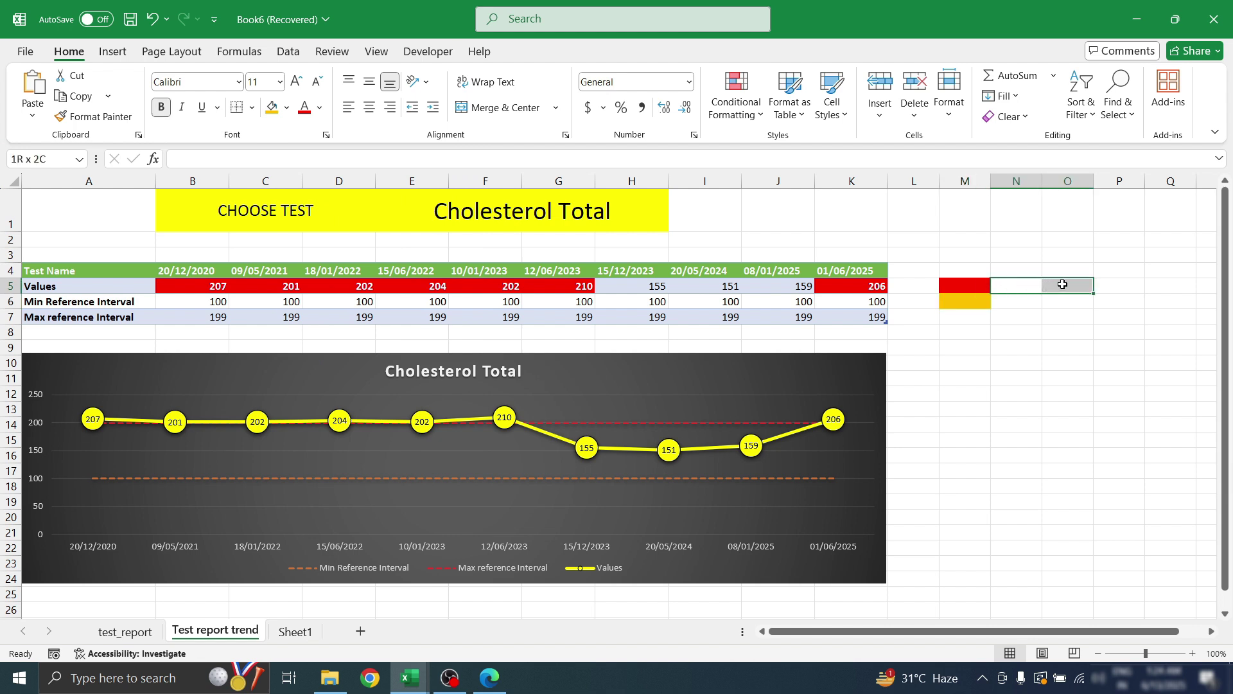
{"action": "left_click", "coordinate": [498, 108]}
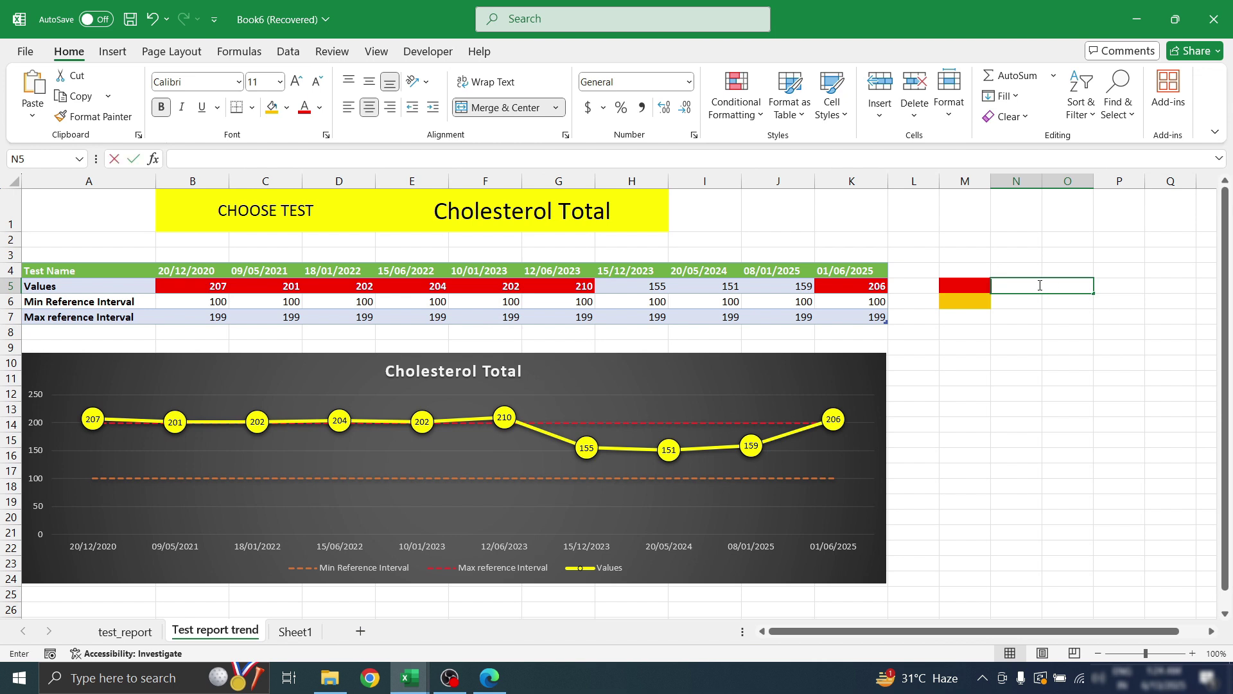
{"action": "type", "text": "High Val"}
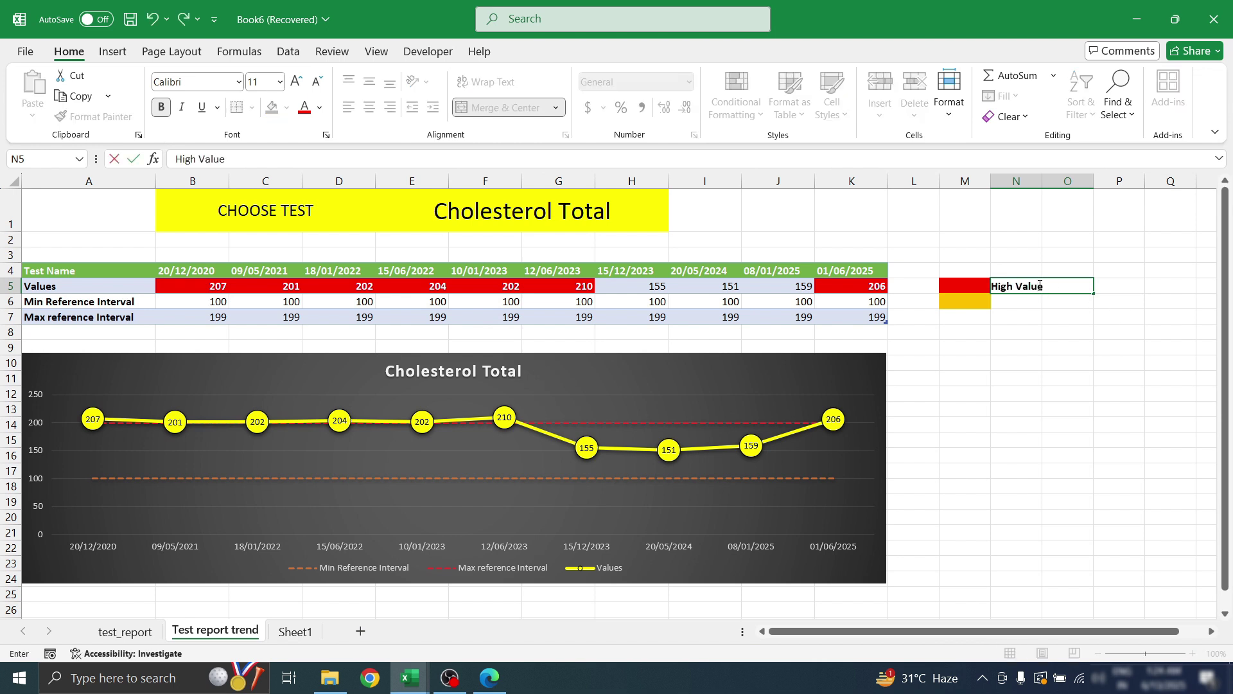
{"action": "type", "text": "ue"}
{"action": "left_click", "coordinate": [1017, 299]}
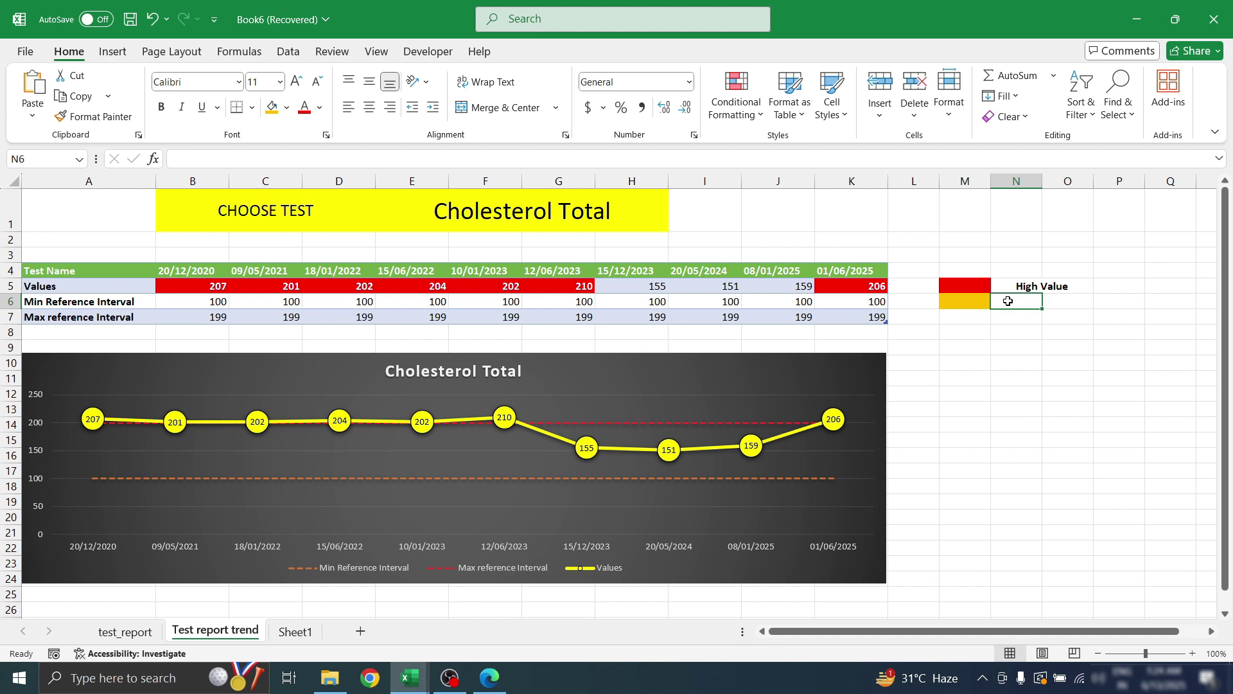
Merge and center N6:O6 beside the orange swatch and enter Low Value in bold
{"action": "left_click_drag", "start_coordinate": [1008, 300], "coordinate": [1065, 301]}
{"action": "left_click", "coordinate": [497, 108]}
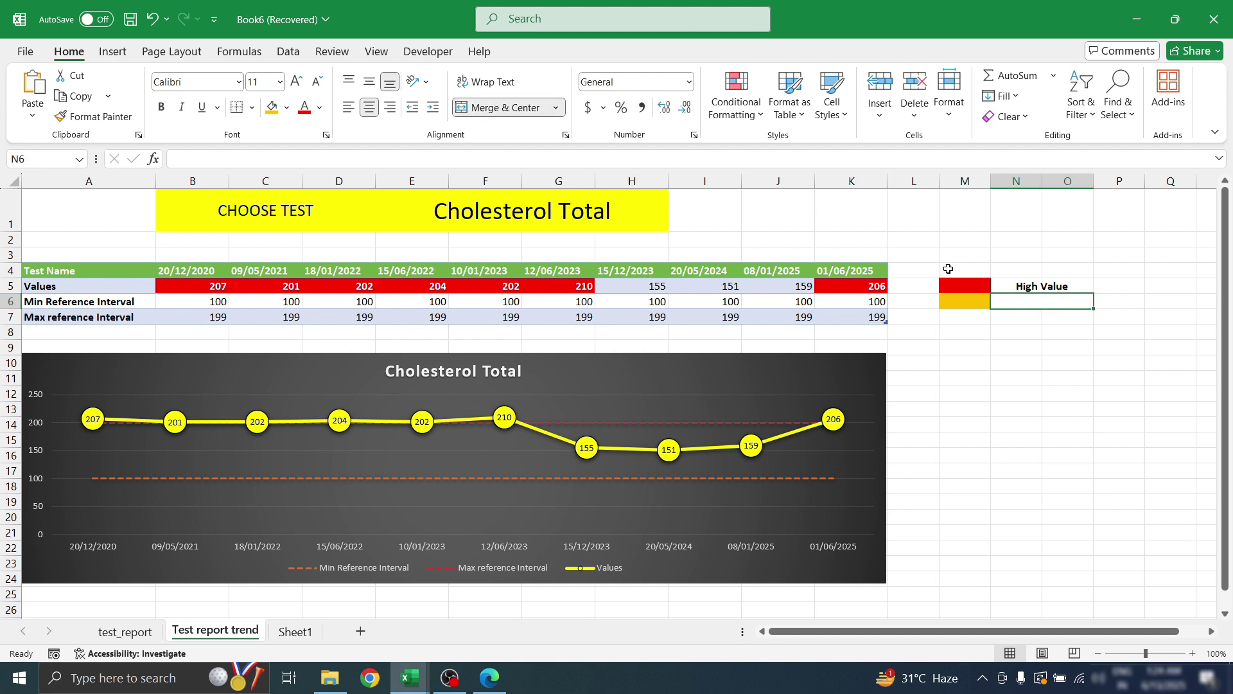
{"action": "type", "text": "Low Value"}
{"action": "key", "text": "ctrl+Return"}
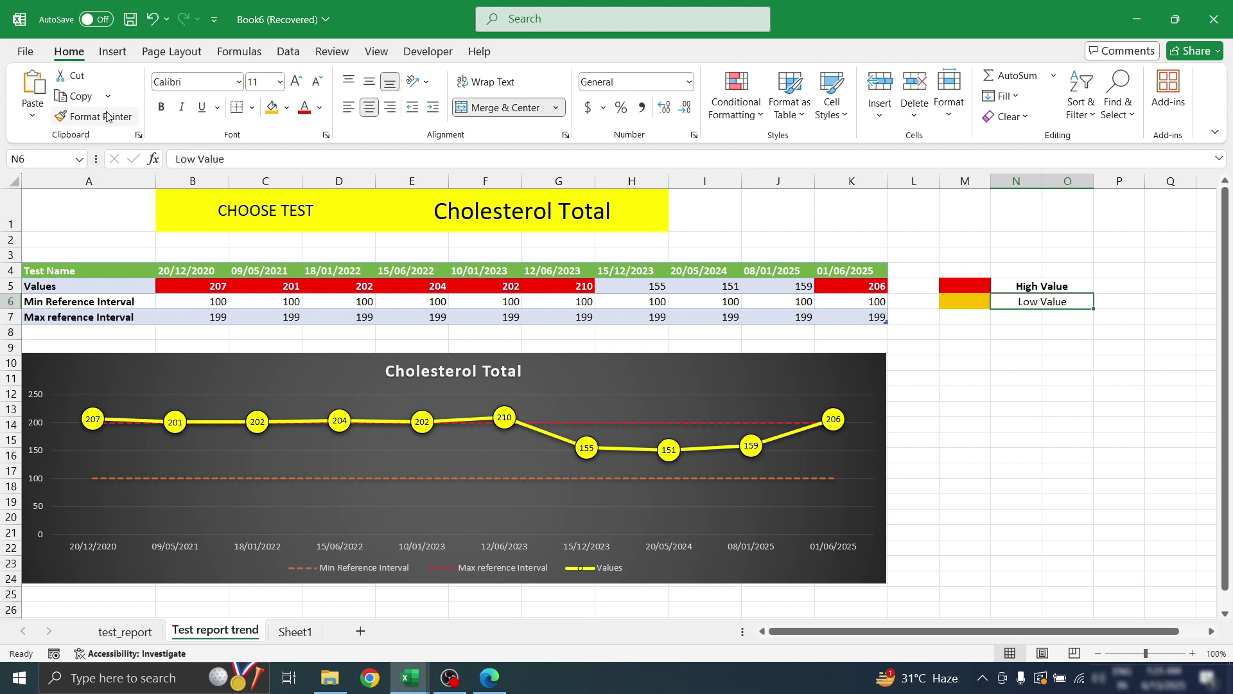
{"action": "left_click", "coordinate": [162, 107]}
{"action": "left_click", "coordinate": [1011, 342]}
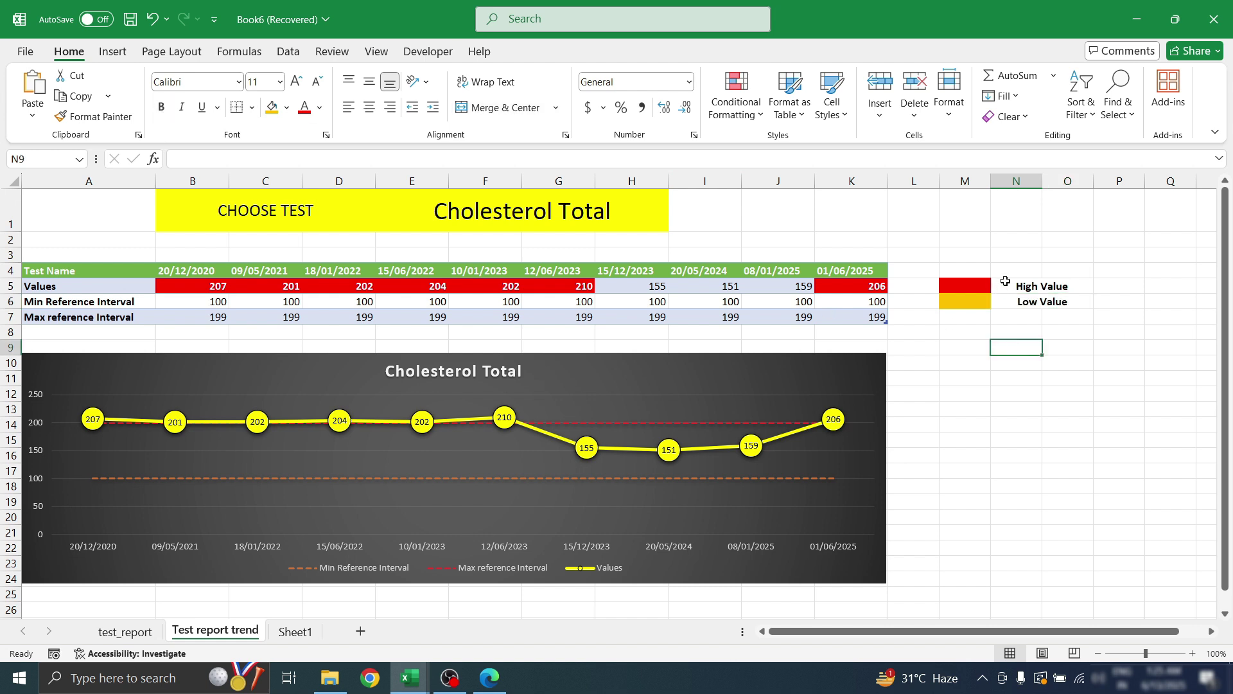
Left-align the High Value and Low Value labels of the color key
{"action": "left_click", "coordinate": [1005, 281]}
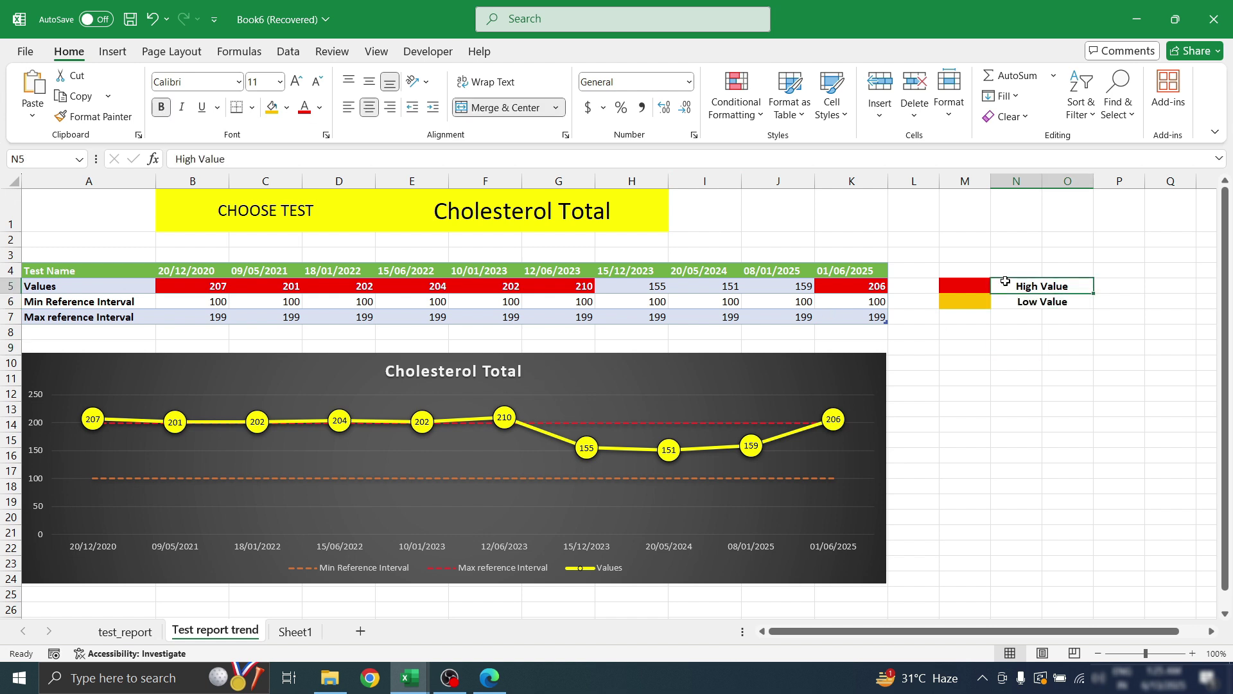
{"action": "left_click", "coordinate": [343, 111]}
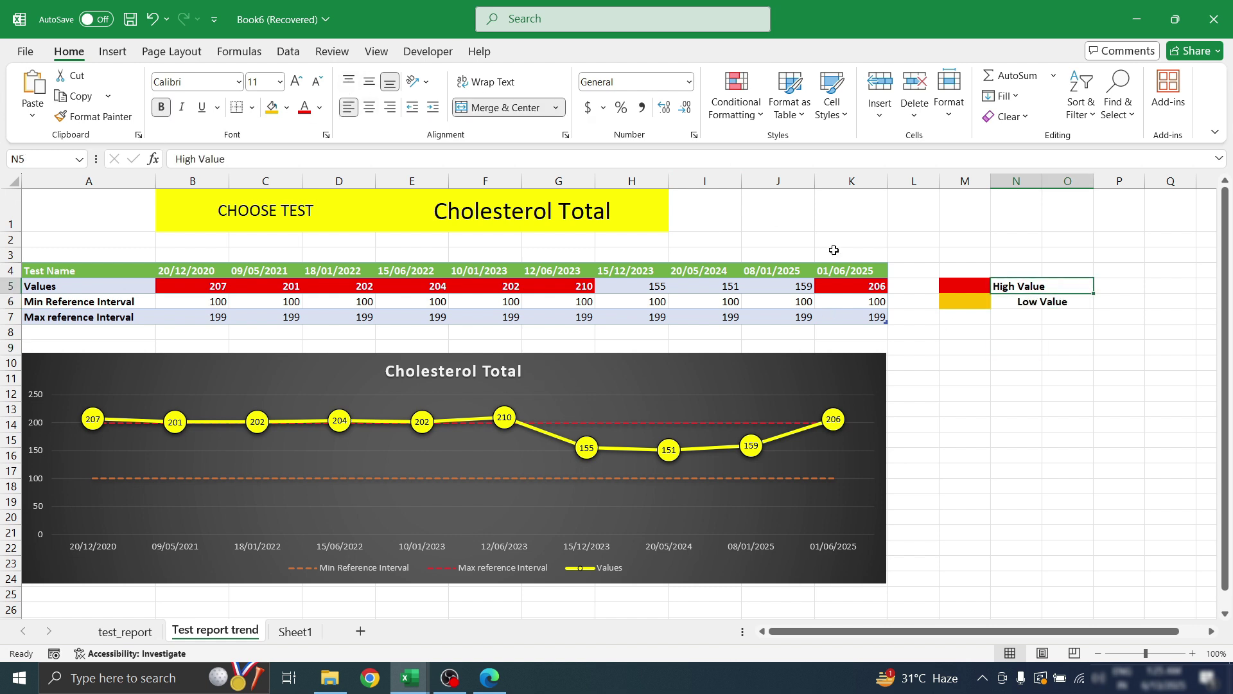
{"action": "left_click", "coordinate": [1004, 304]}
{"action": "left_click", "coordinate": [348, 106]}
Move the orange swatch and its Low Value label from row 6 down to row 7
{"action": "left_click_drag", "start_coordinate": [964, 301], "coordinate": [1005, 302]}
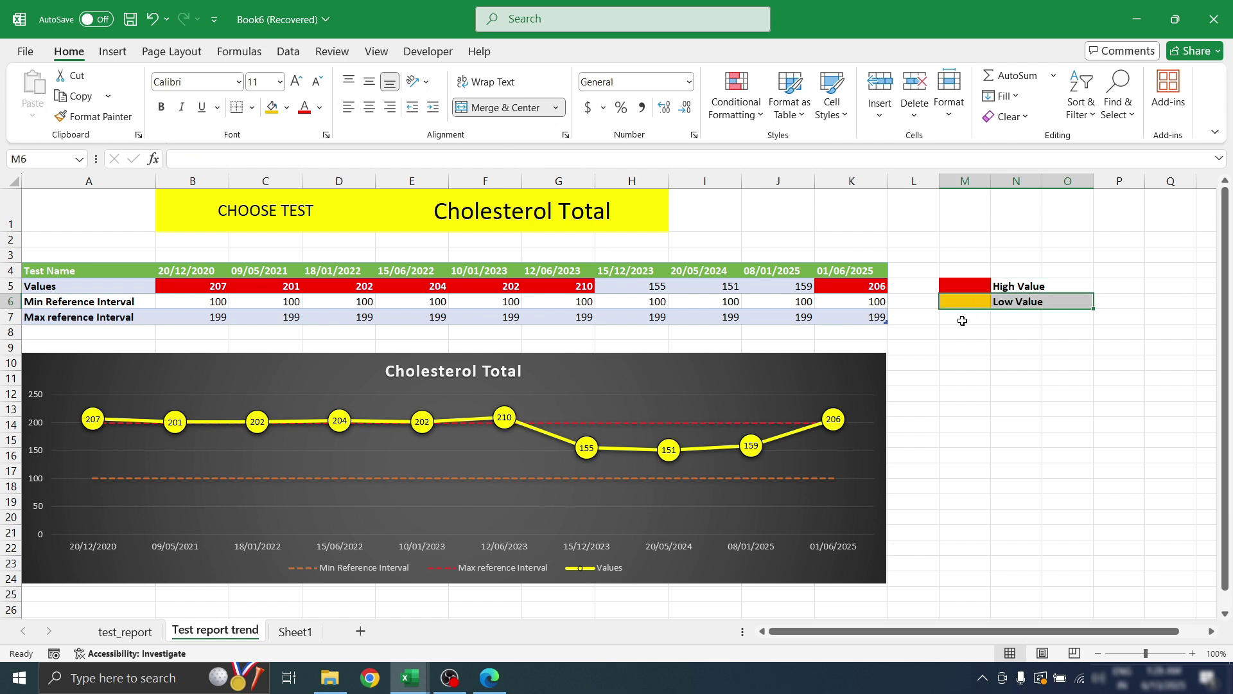
{"action": "left_click", "coordinate": [960, 306]}
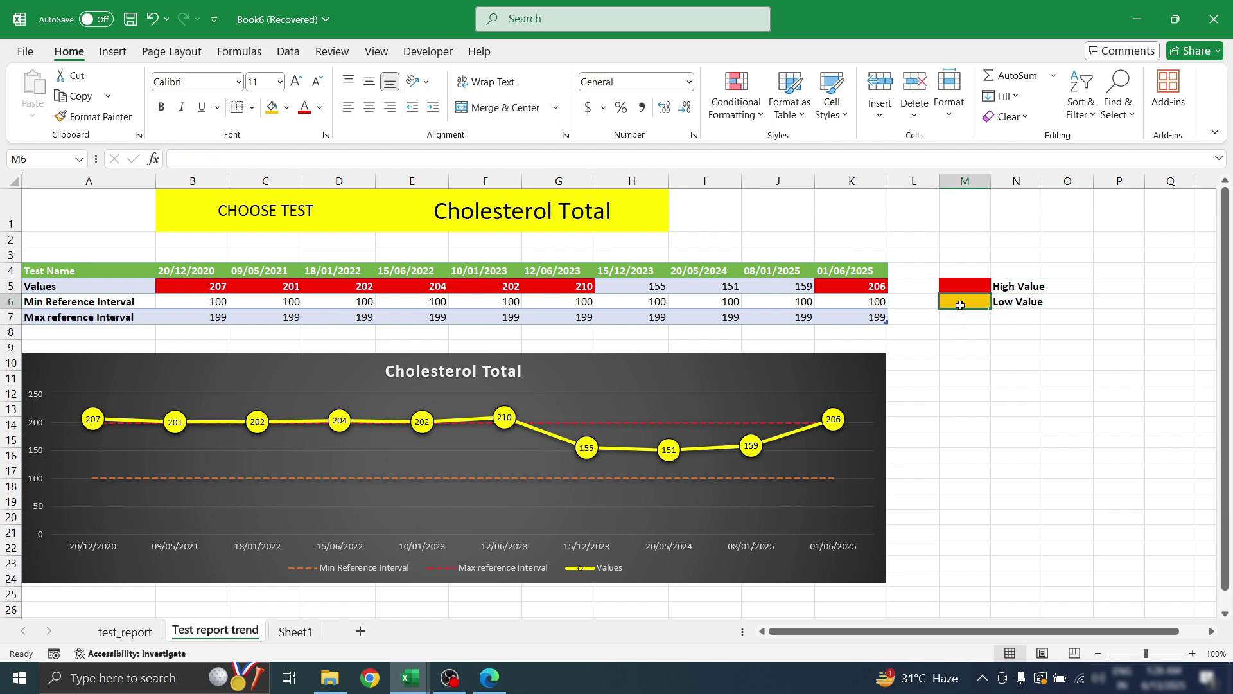
{"action": "mouse_move", "coordinate": [962, 304]}
{"action": "left_mouse_down"}
{"action": "mouse_move", "coordinate": [1048, 300]}
{"action": "mouse_move", "coordinate": [976, 314]}
{"action": "left_mouse_up"}
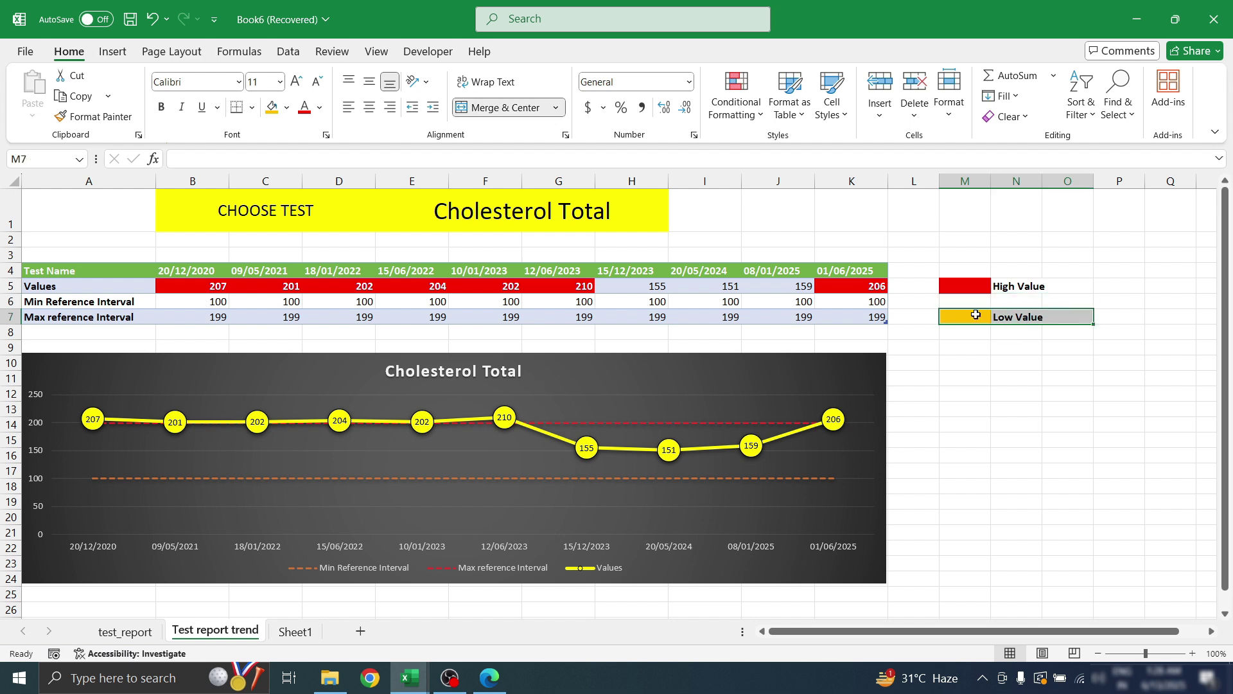
{"action": "left_click", "coordinate": [965, 347]}
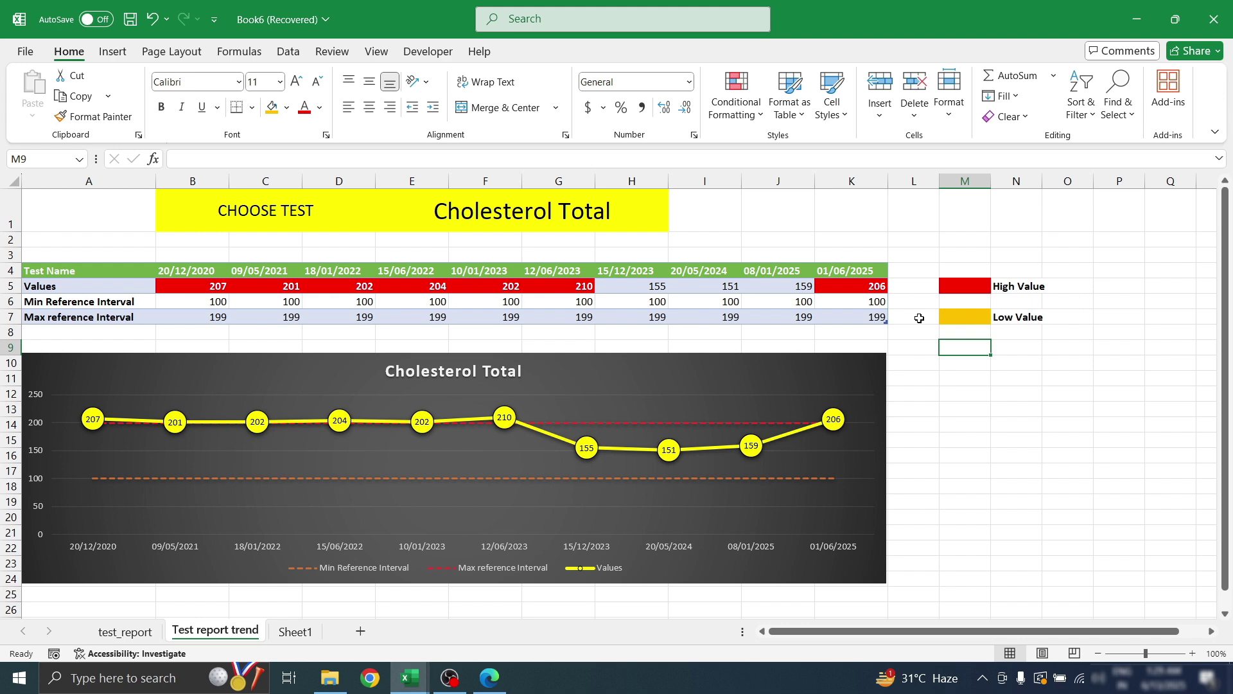
{"action": "left_click", "coordinate": [1036, 287]}
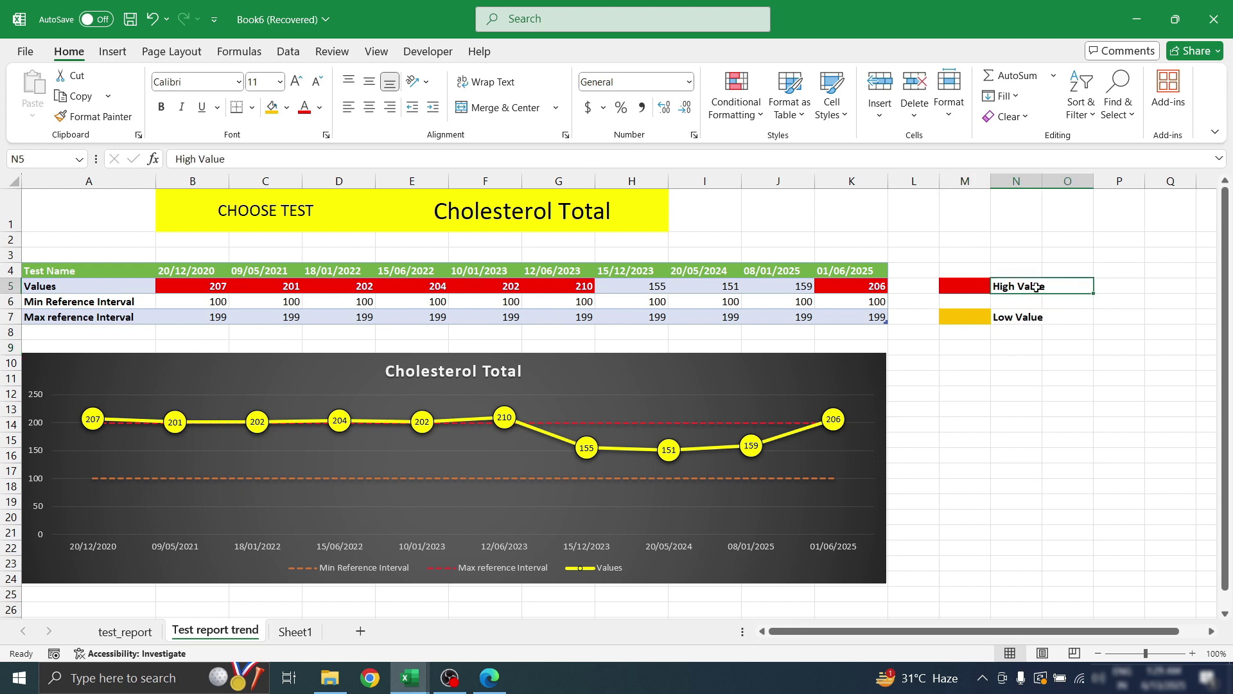
On Sheet1, change the header in L1 to Reference interval
{"action": "left_click", "coordinate": [289, 632]}
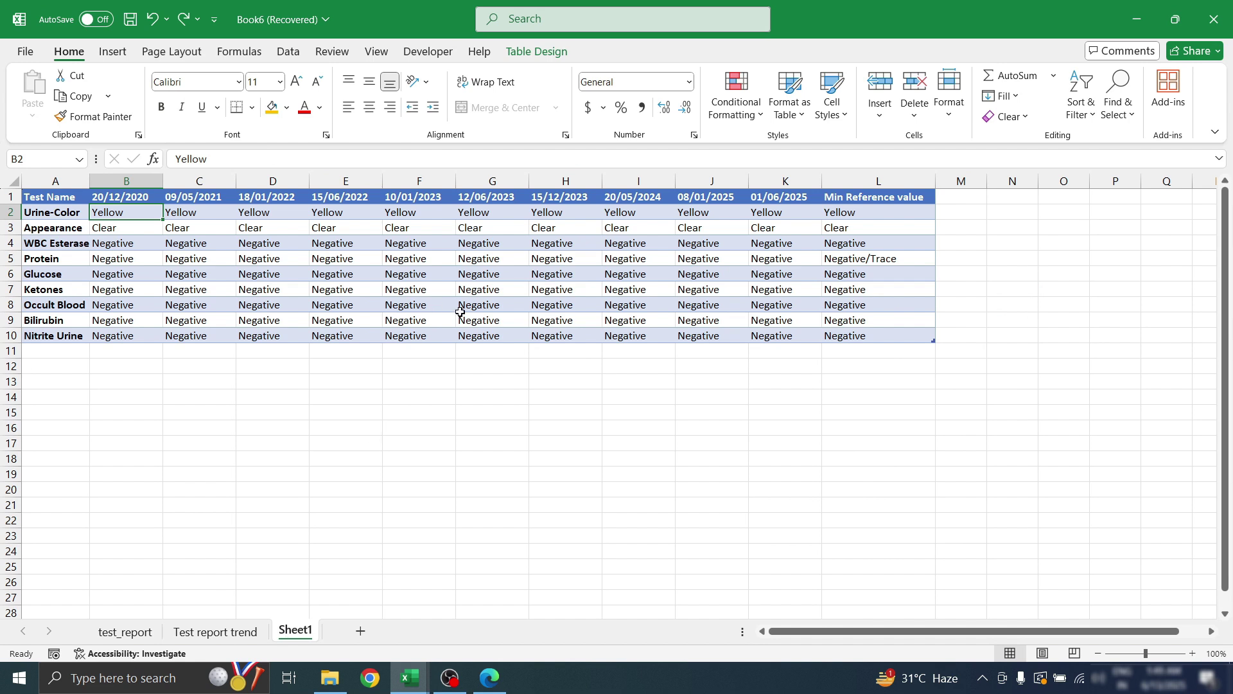
{"action": "left_click", "coordinate": [862, 181]}
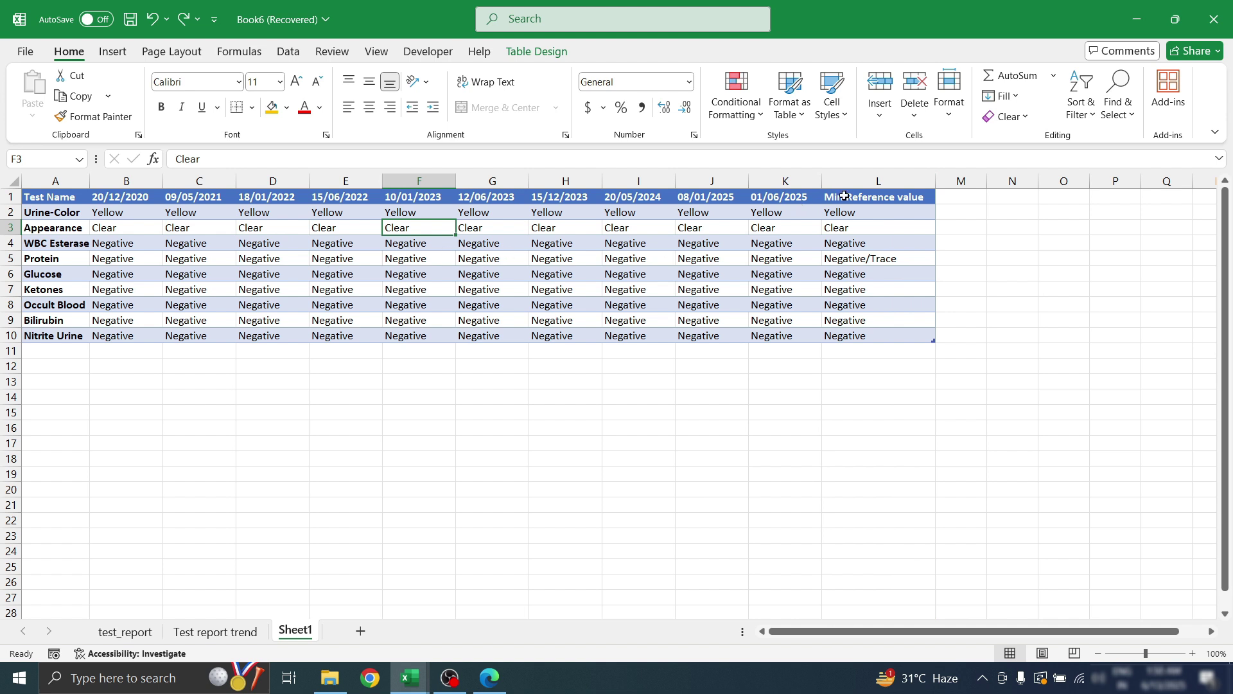
{"action": "left_click", "coordinate": [849, 182]}
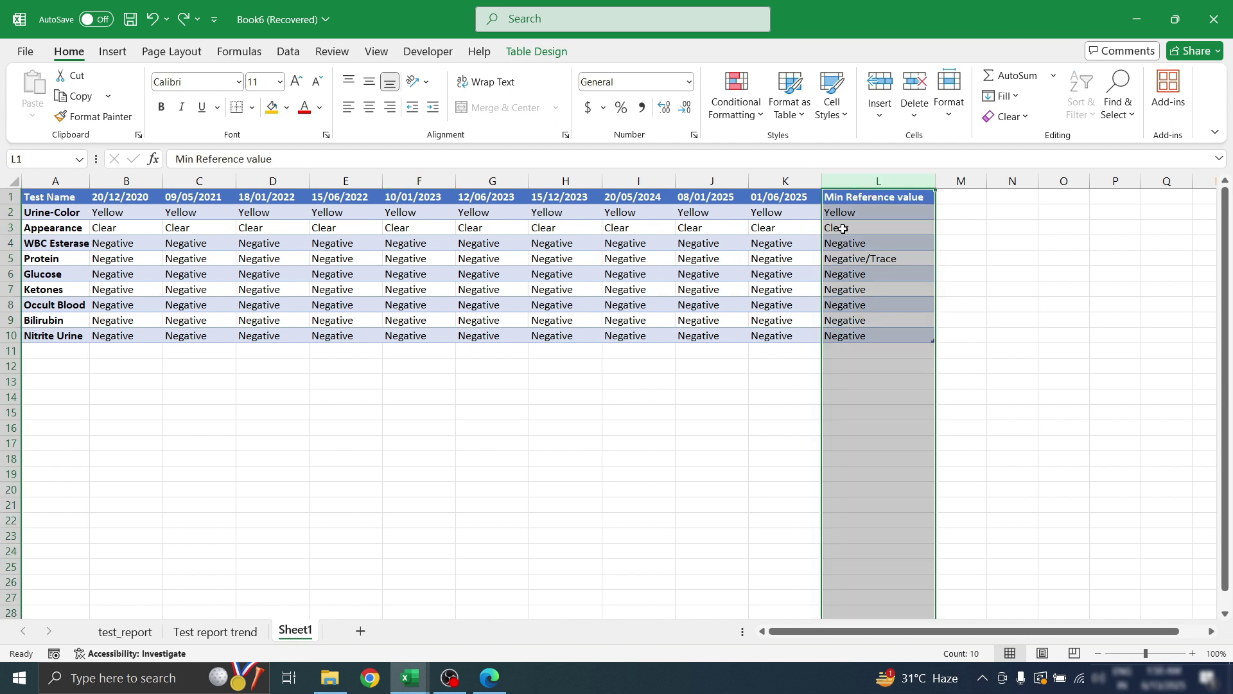
{"action": "left_click", "coordinate": [841, 200]}
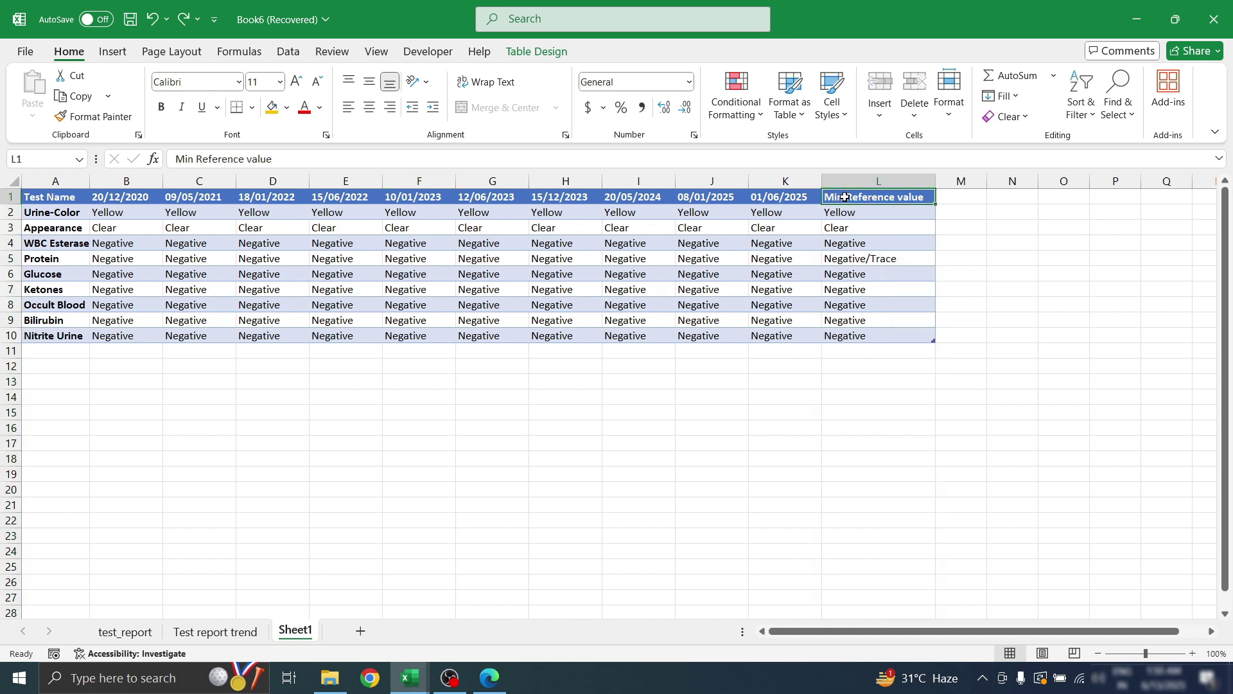
{"action": "double_click", "coordinate": [845, 198]}
{"action": "key", "text": "BackSpace"}
{"action": "key", "text": "BackSpace"}
{"action": "key", "text": "BackSpace"}
{"action": "key", "text": "BackSpace"}
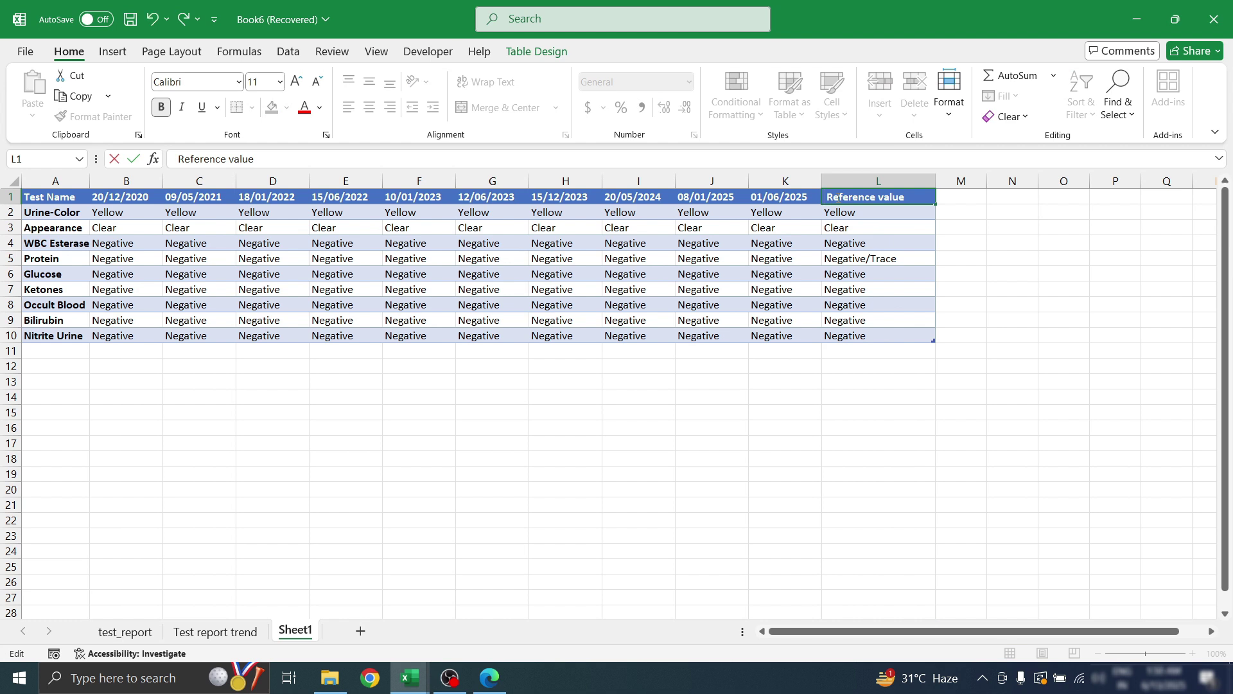
{"action": "key", "text": "BackSpace"}
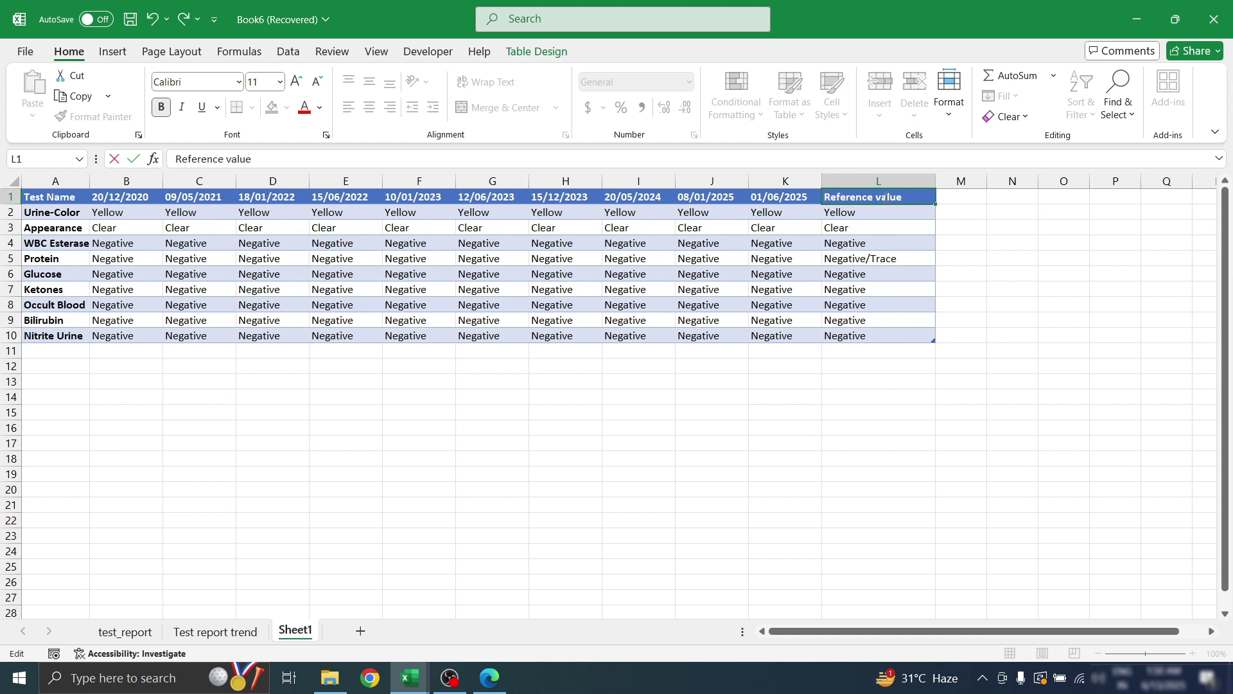
{"action": "double_click", "coordinate": [886, 198]}
{"action": "type", "text": "interval"}
{"action": "left_click", "coordinate": [761, 264]}
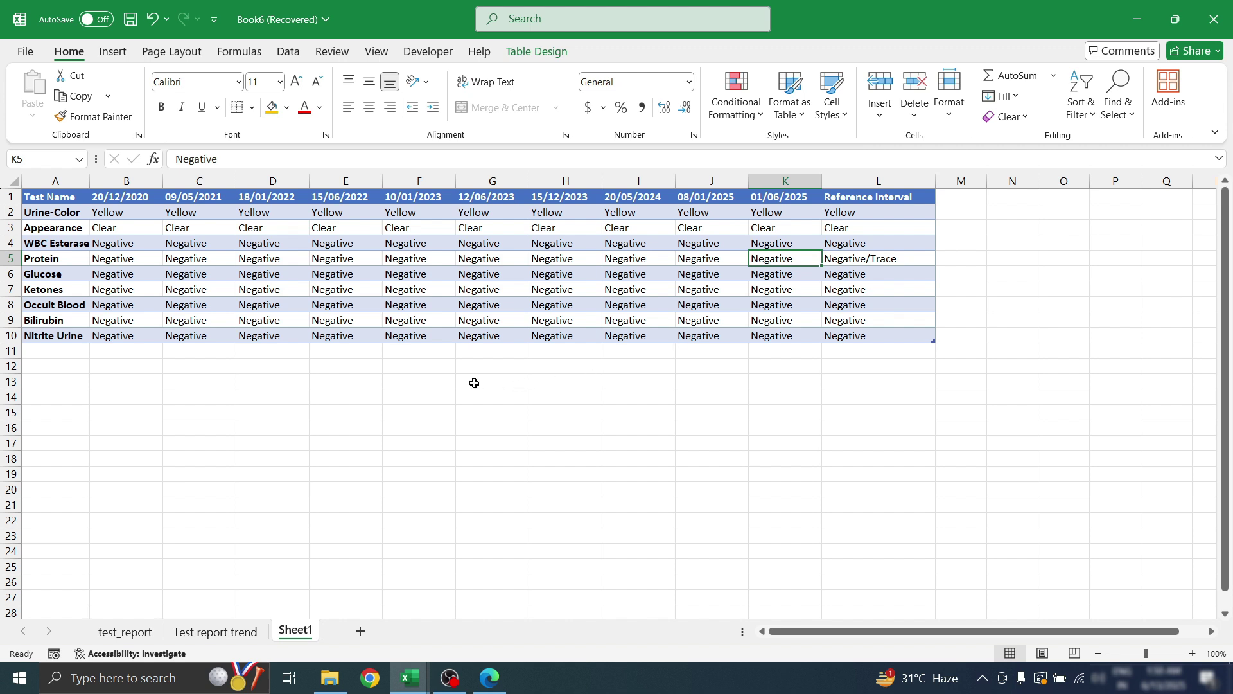
{"action": "left_click", "coordinate": [430, 392]}
{"action": "type", "text": "1"}
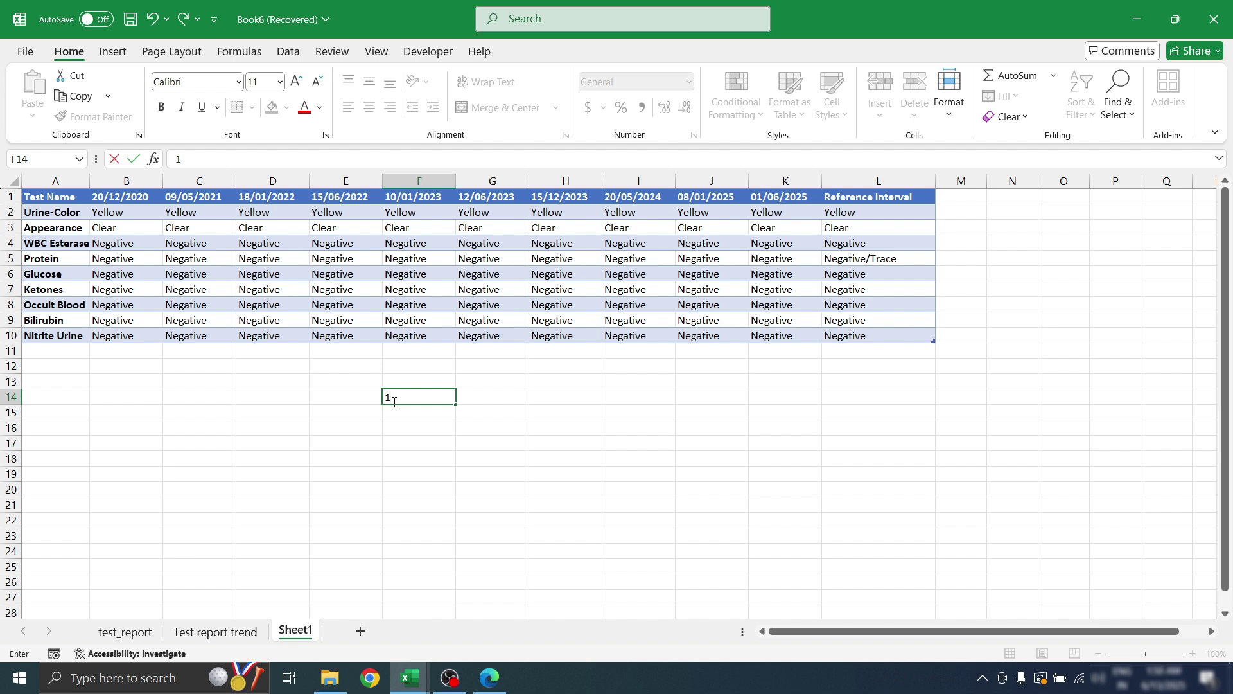
{"action": "key", "text": "BackSpace"}
{"action": "left_click", "coordinate": [388, 458]}
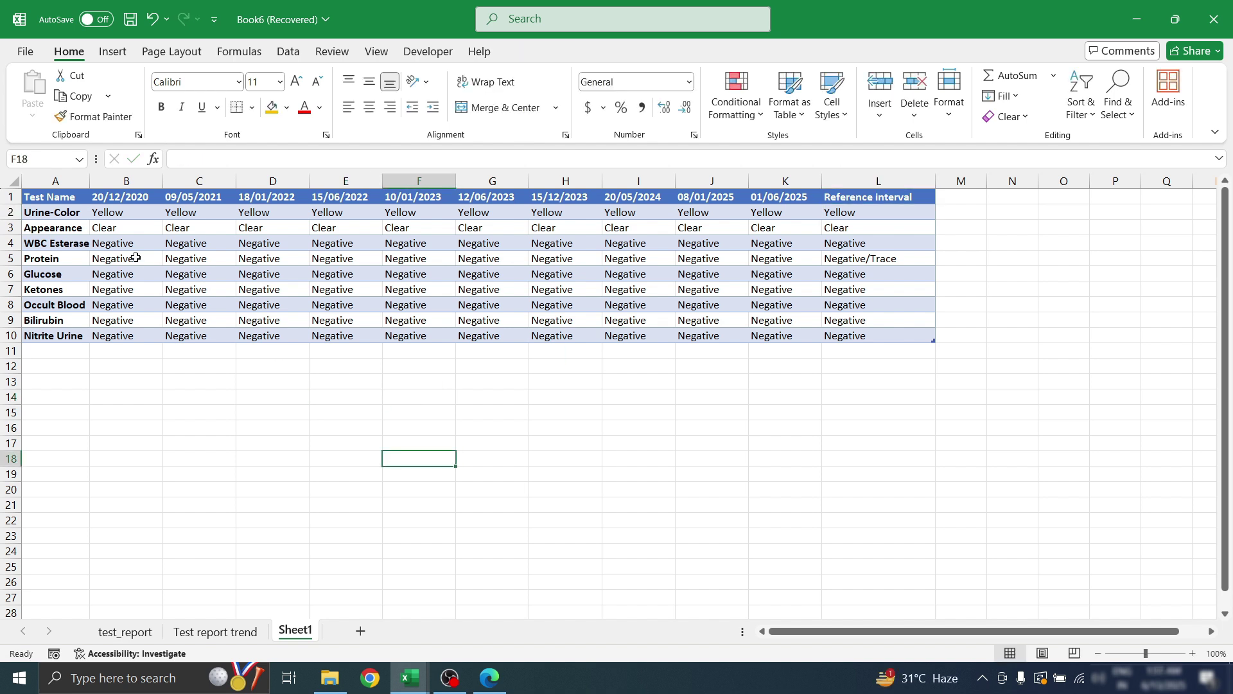
Start a new conditional formatting rule for the results in B2:K10 that uses a formula to determine which cells to format
{"action": "left_click", "coordinate": [101, 212]}
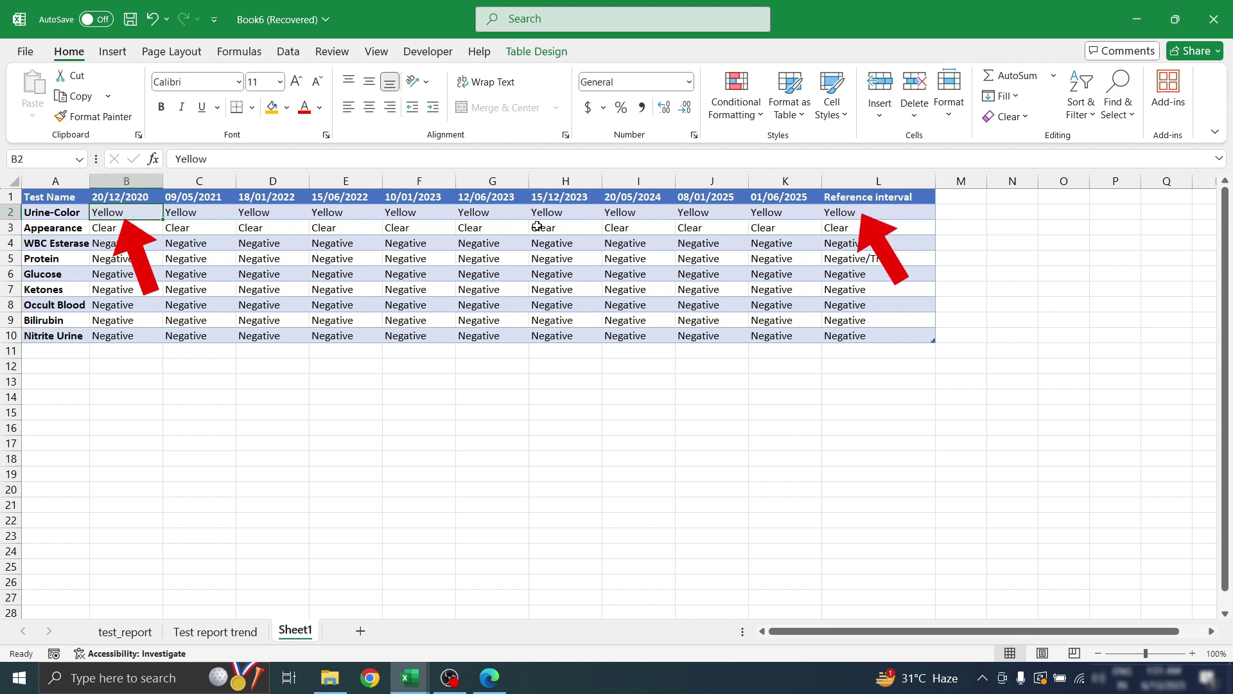
{"action": "left_click", "coordinate": [859, 214]}
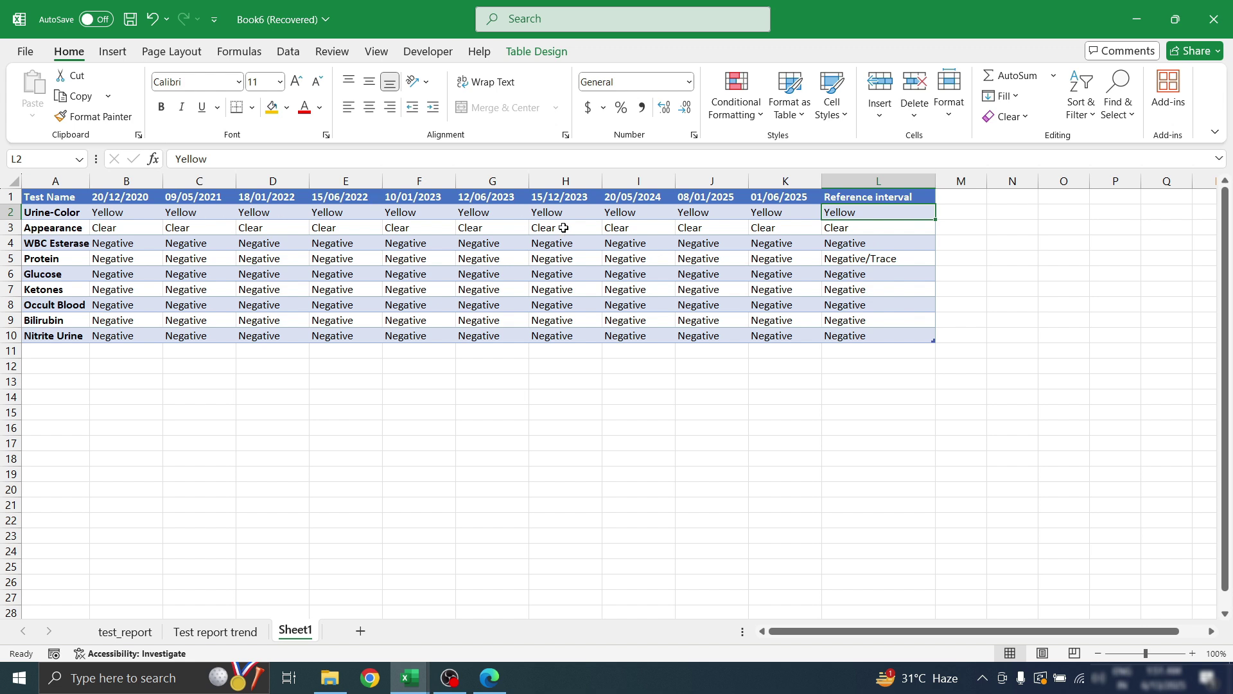
{"action": "left_click", "coordinate": [136, 212]}
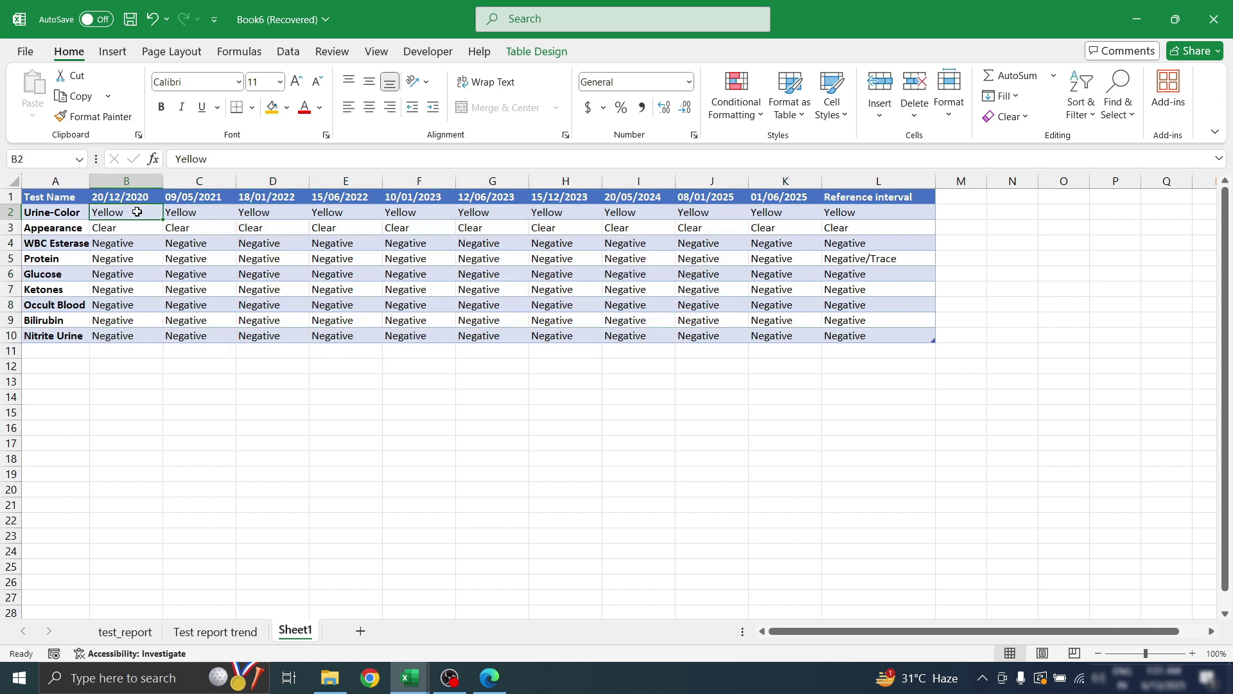
{"action": "left_click_drag", "start_coordinate": [137, 212], "coordinate": [778, 332]}
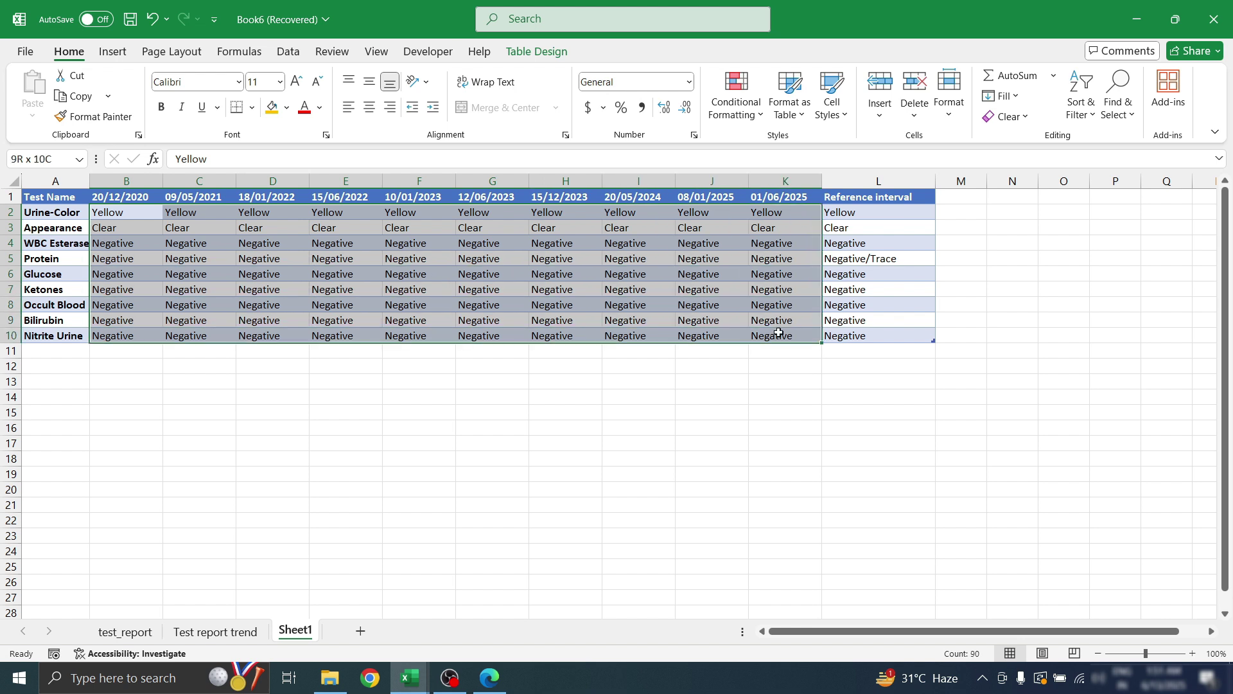
{"action": "left_click", "coordinate": [755, 120]}
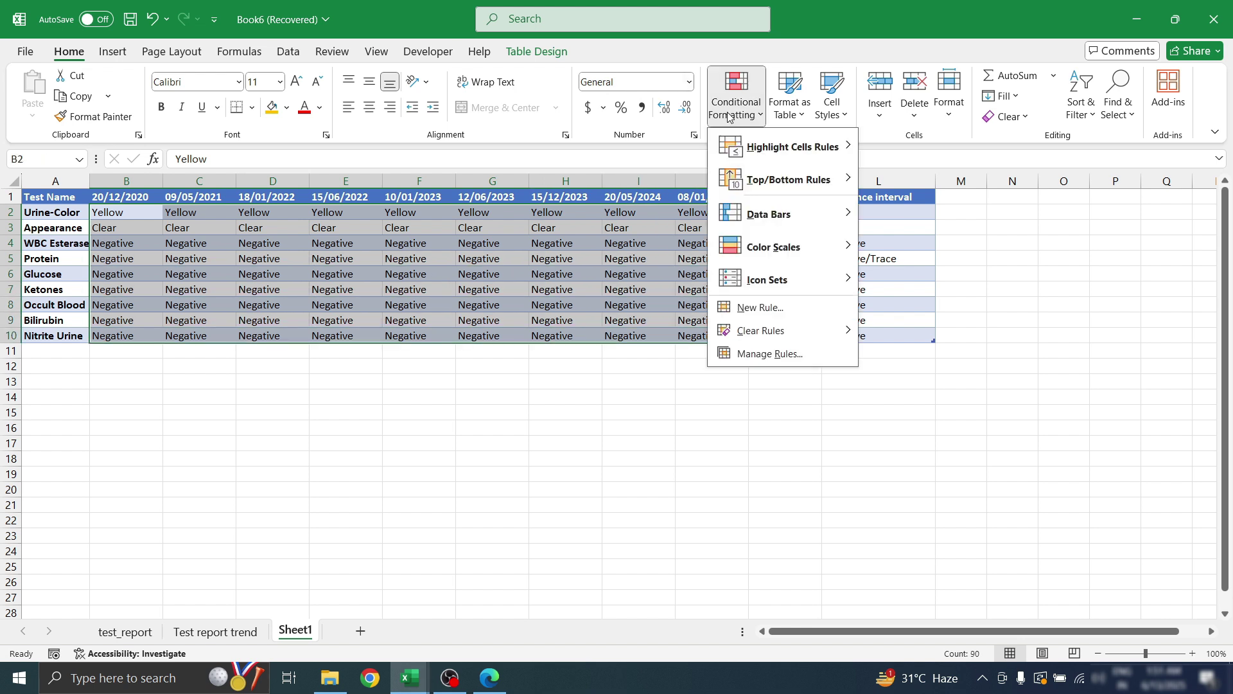
{"action": "left_click", "coordinate": [759, 307]}
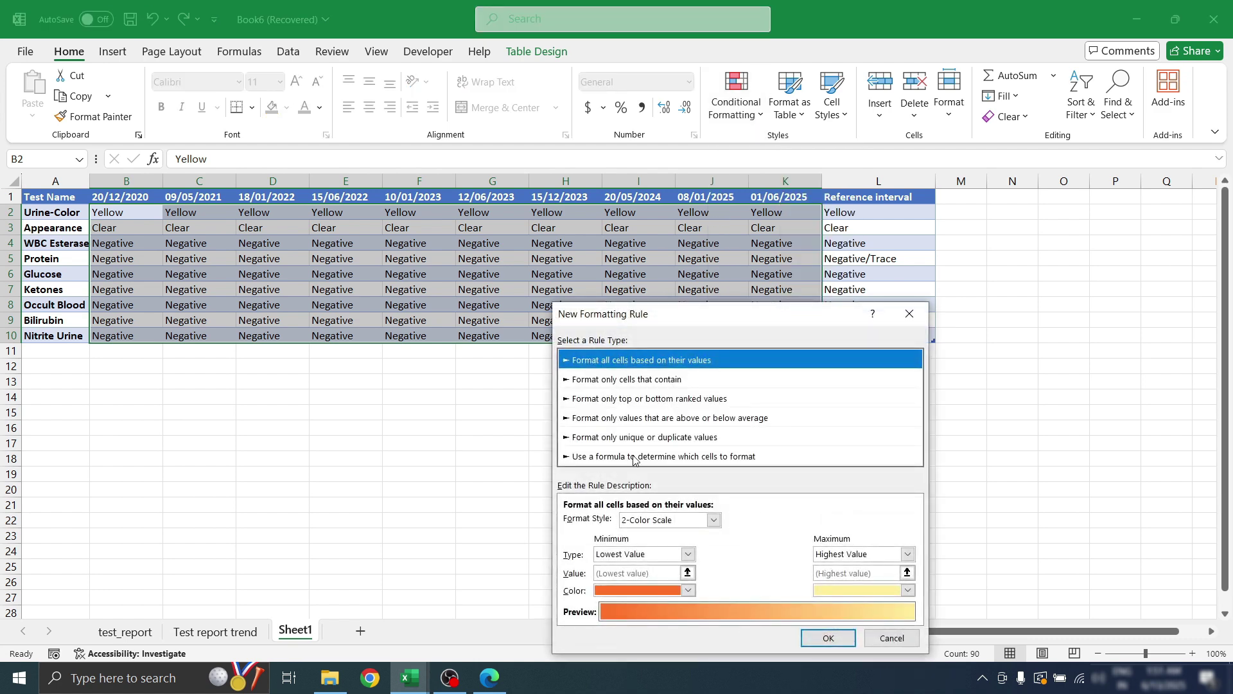
{"action": "left_click", "coordinate": [633, 456]}
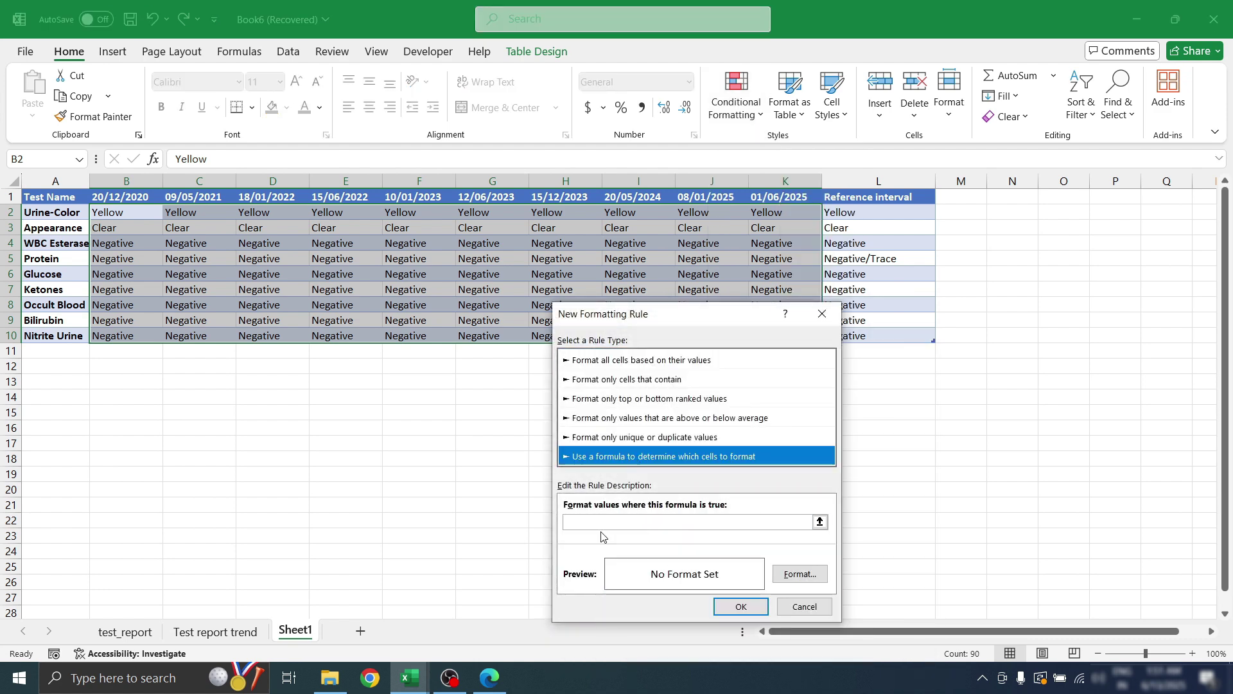
Enter the rule formula =ISNUMBER(SEARCH(B2,$L$2:$L$10)), with B2 as a fully relative reference
{"action": "left_click", "coordinate": [580, 520]}
{"action": "left_click", "coordinate": [580, 520]}
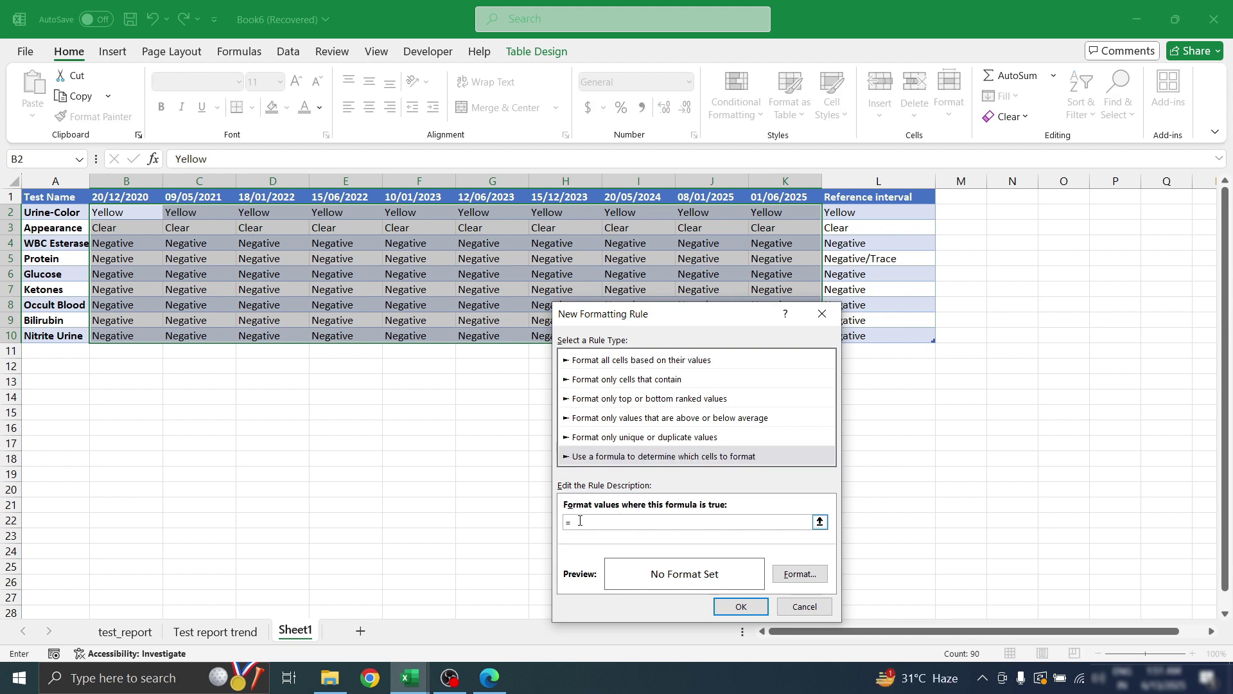
{"action": "type", "text": "=ISNUMBER(SEARCH("}
{"action": "left_click", "coordinate": [126, 214]}
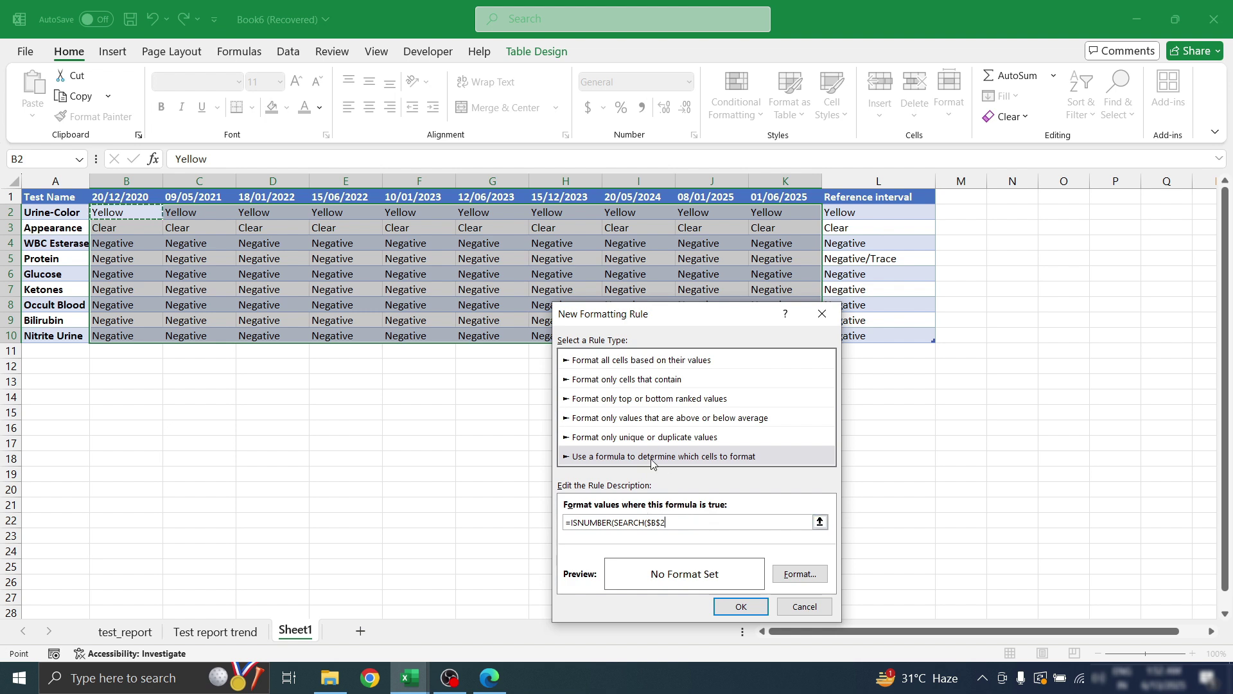
{"action": "key", "text": "Left"}
{"action": "key", "text": "Right"}
{"action": "key", "text": "F4"}
{"action": "key", "text": "F4"}
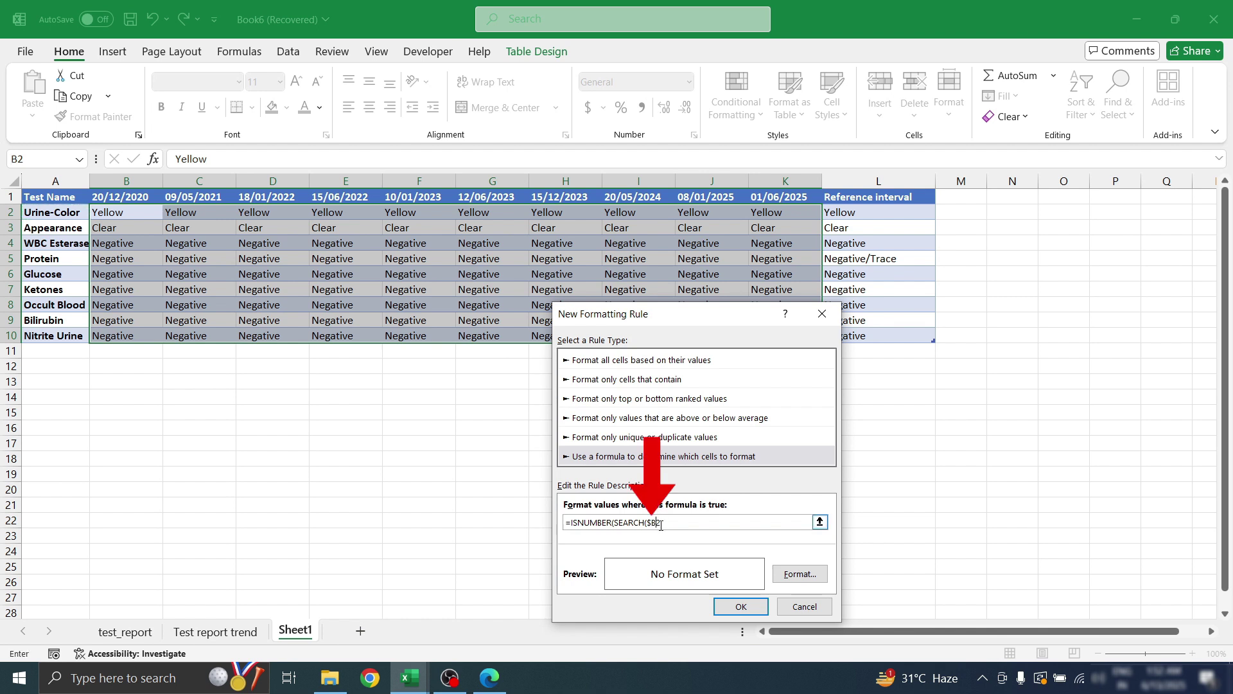
{"action": "left_click", "coordinate": [652, 525]}
{"action": "key", "text": "BackSpace"}
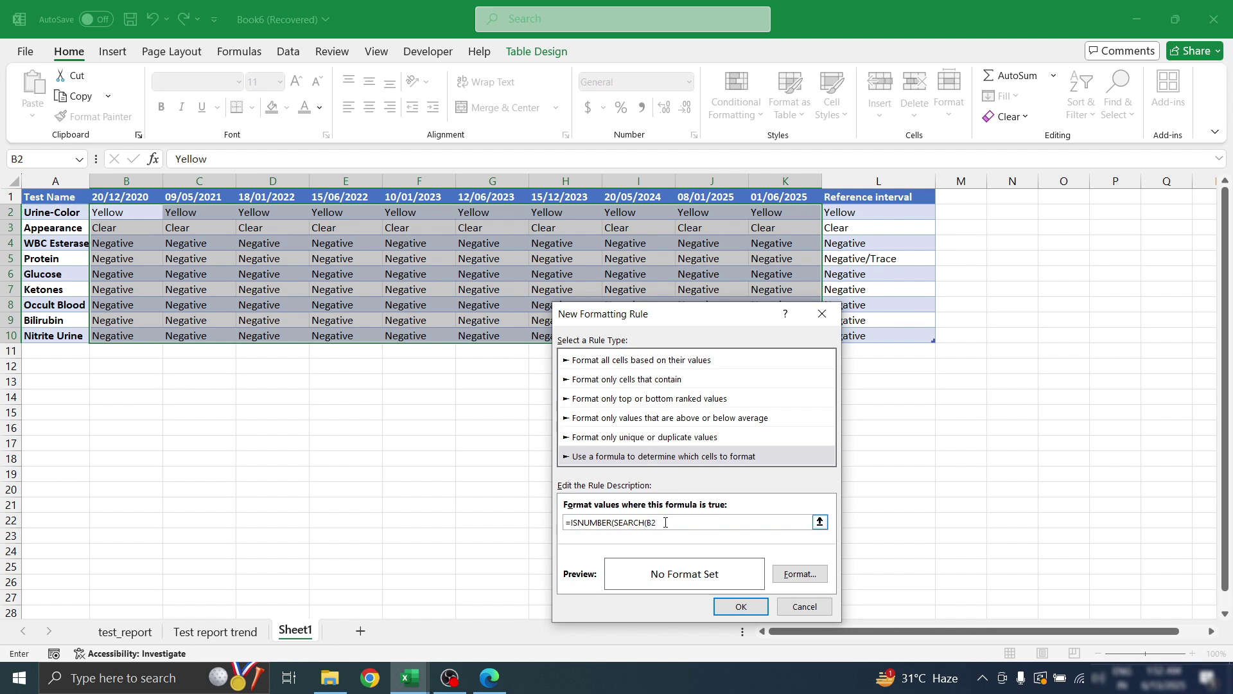
{"action": "type", "text": ","}
{"action": "left_click_drag", "start_coordinate": [851, 211], "coordinate": [877, 340]}
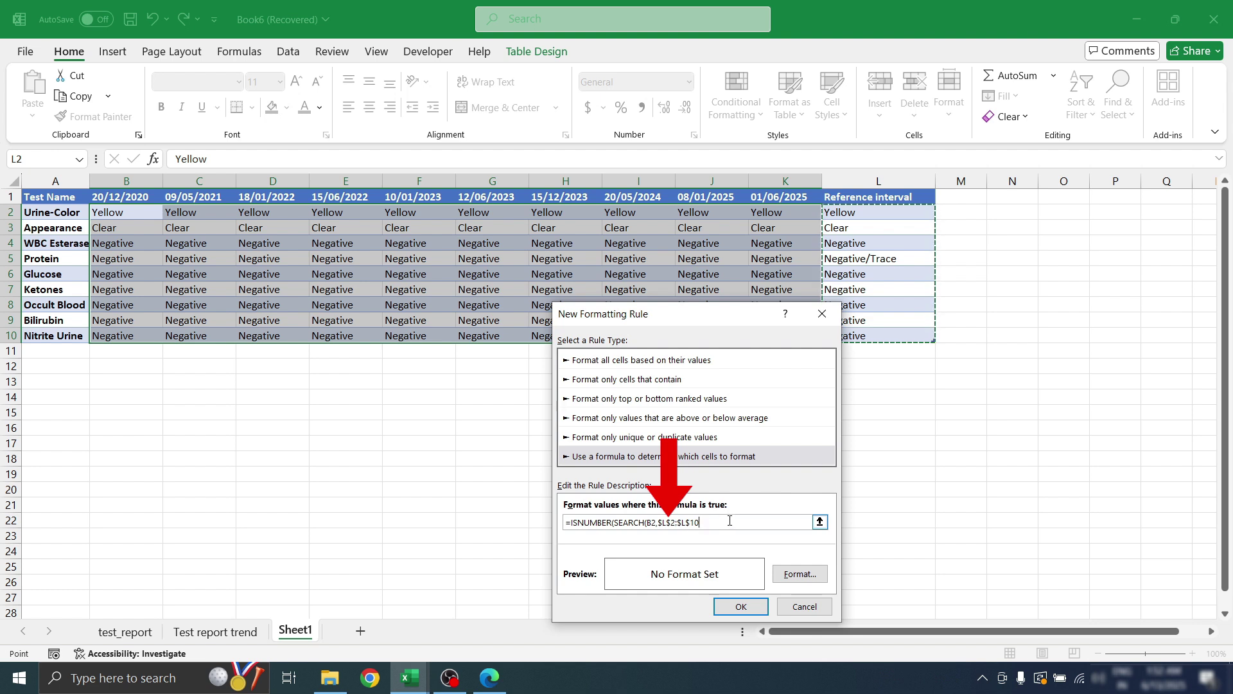
{"action": "type", "text": ")"}
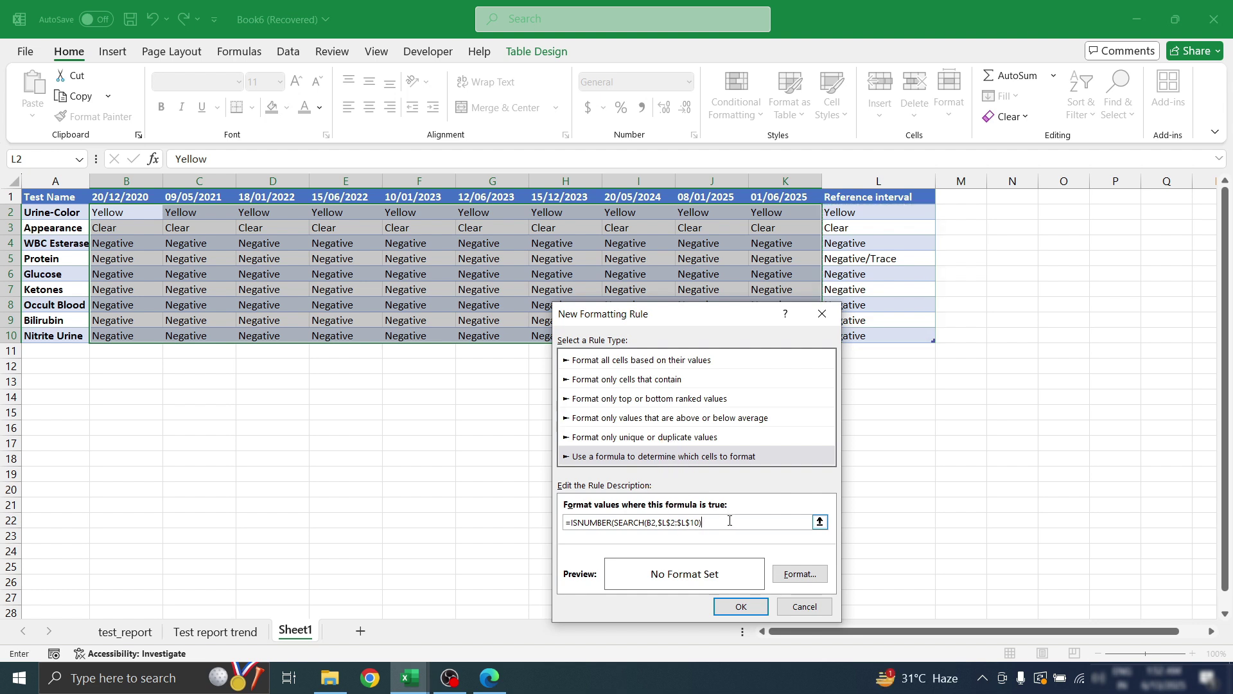
Give the rule a light green background fill and apply it to the selected results
{"action": "left_click", "coordinate": [800, 574]}
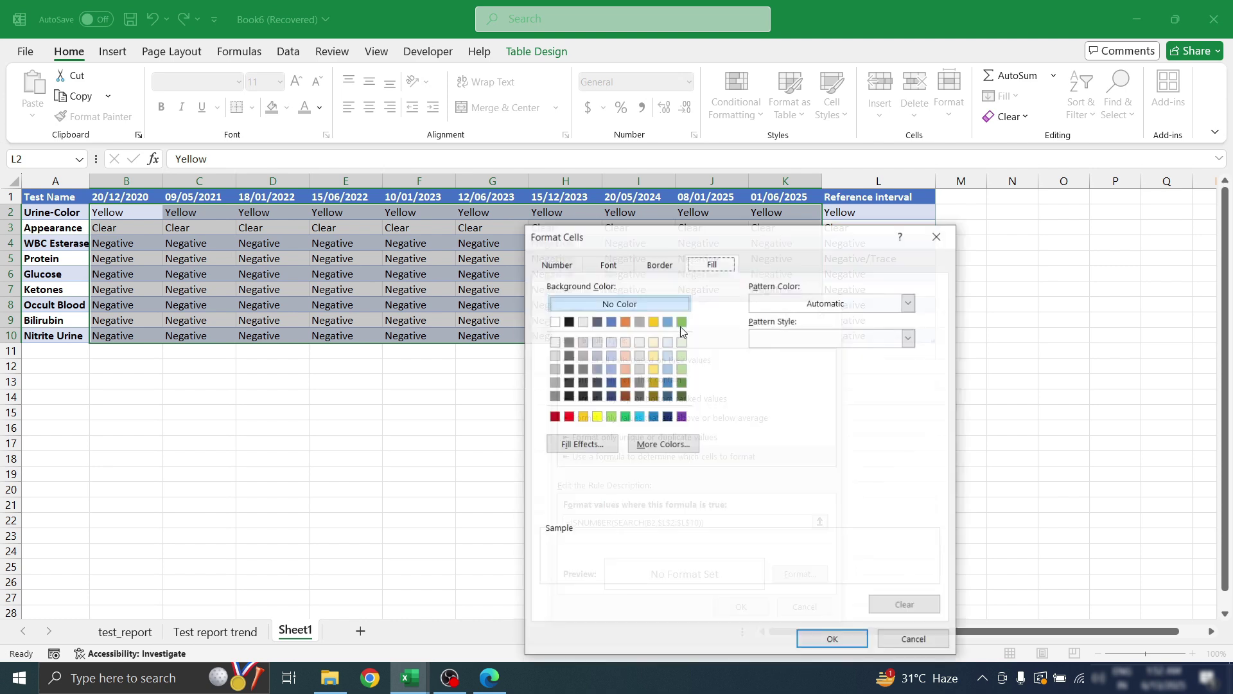
{"action": "left_click", "coordinate": [610, 417]}
{"action": "left_click", "coordinate": [830, 640]}
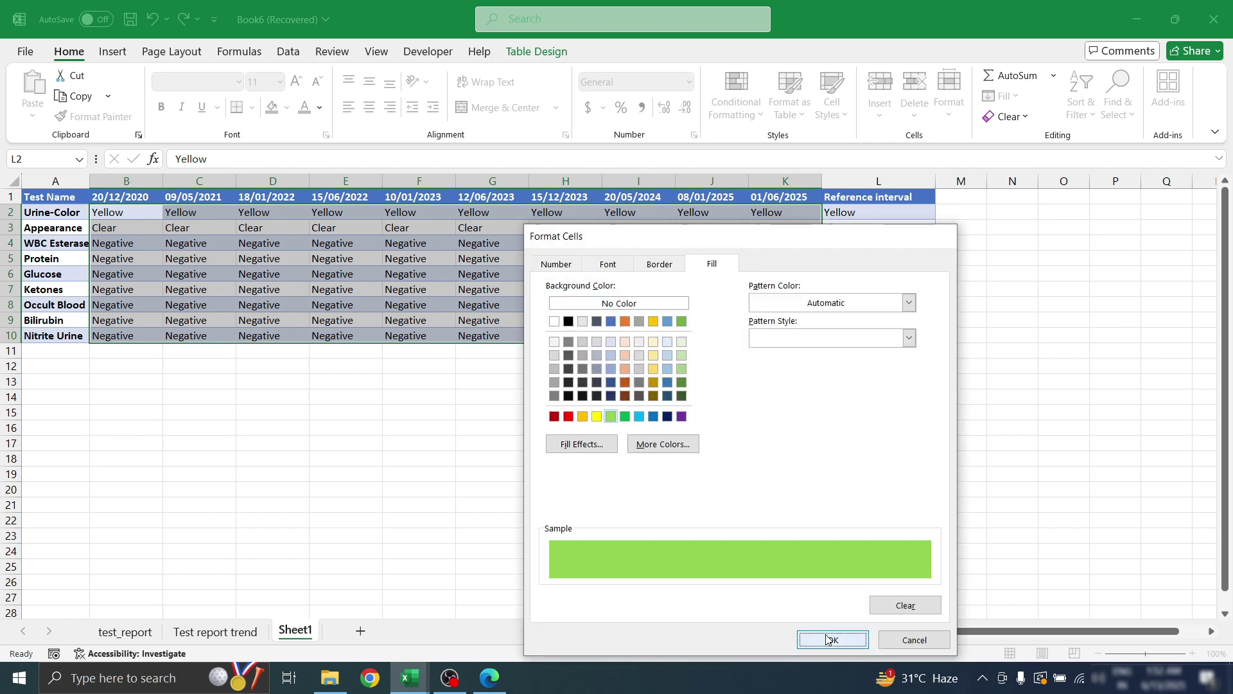
{"action": "left_click", "coordinate": [741, 607]}
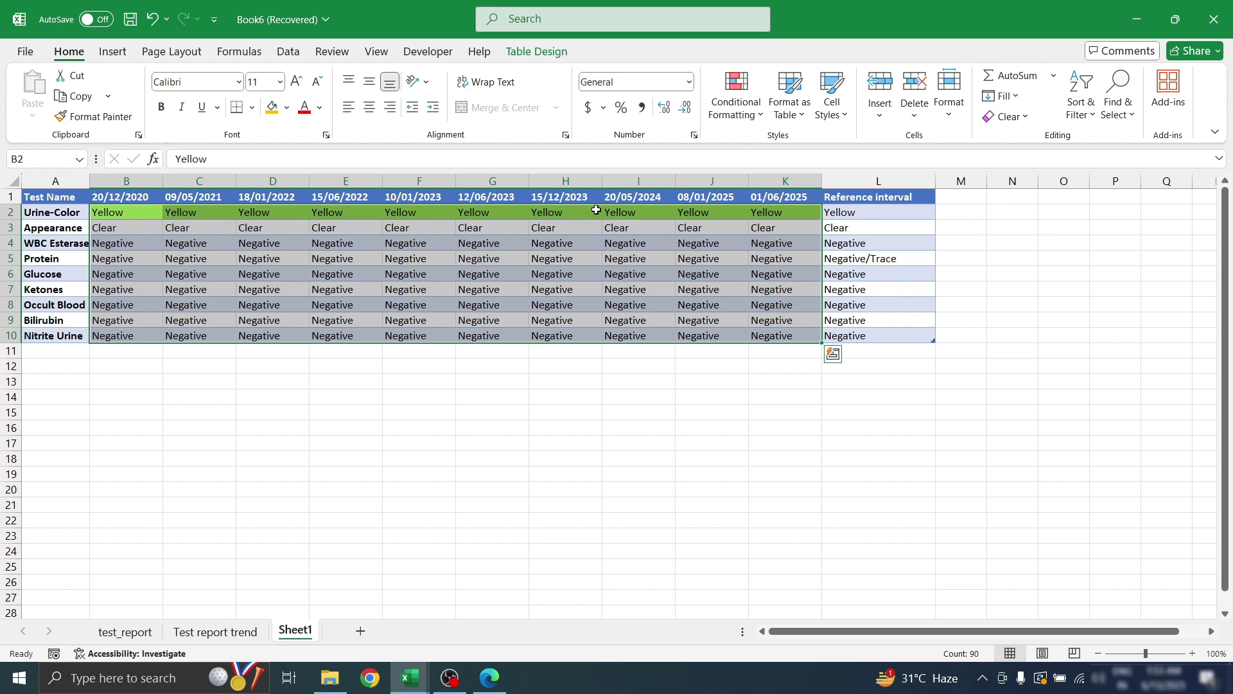
Edit the rule so its rows are relative, with the formula =ISNUMBER(SEARCH(B2,$L2:$L10)), and apply the change
{"action": "left_click", "coordinate": [730, 115]}
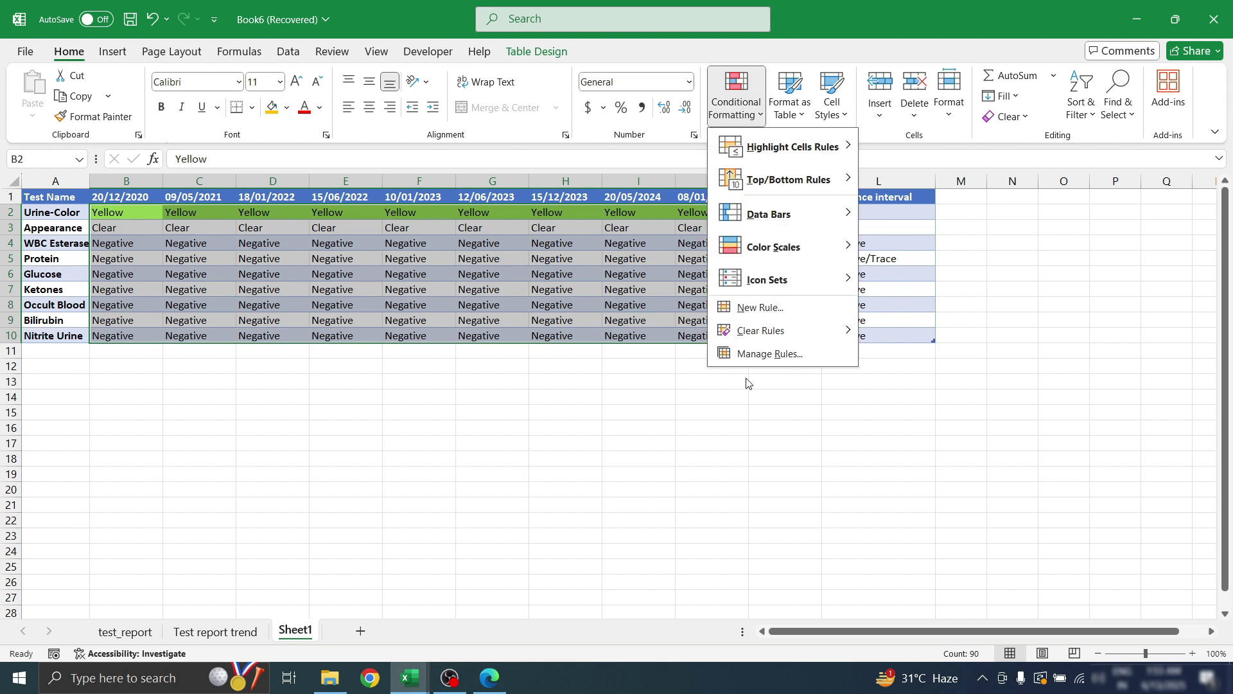
{"action": "left_click", "coordinate": [751, 352]}
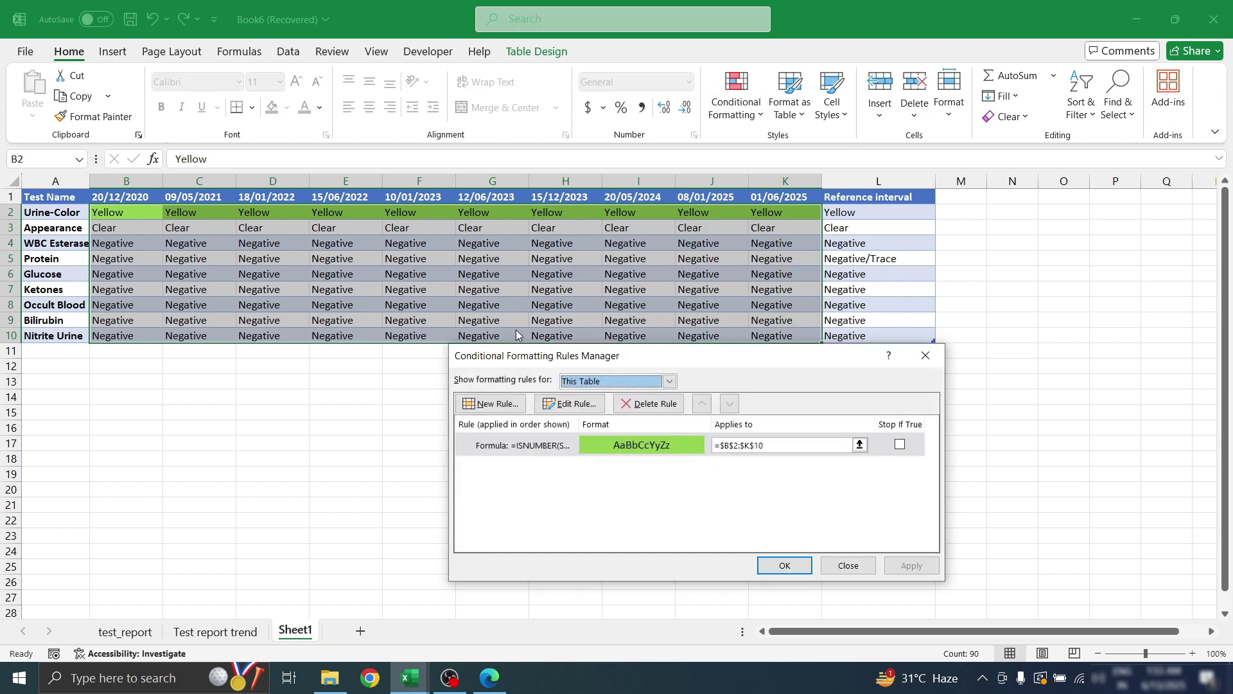
{"action": "double_click", "coordinate": [522, 444]}
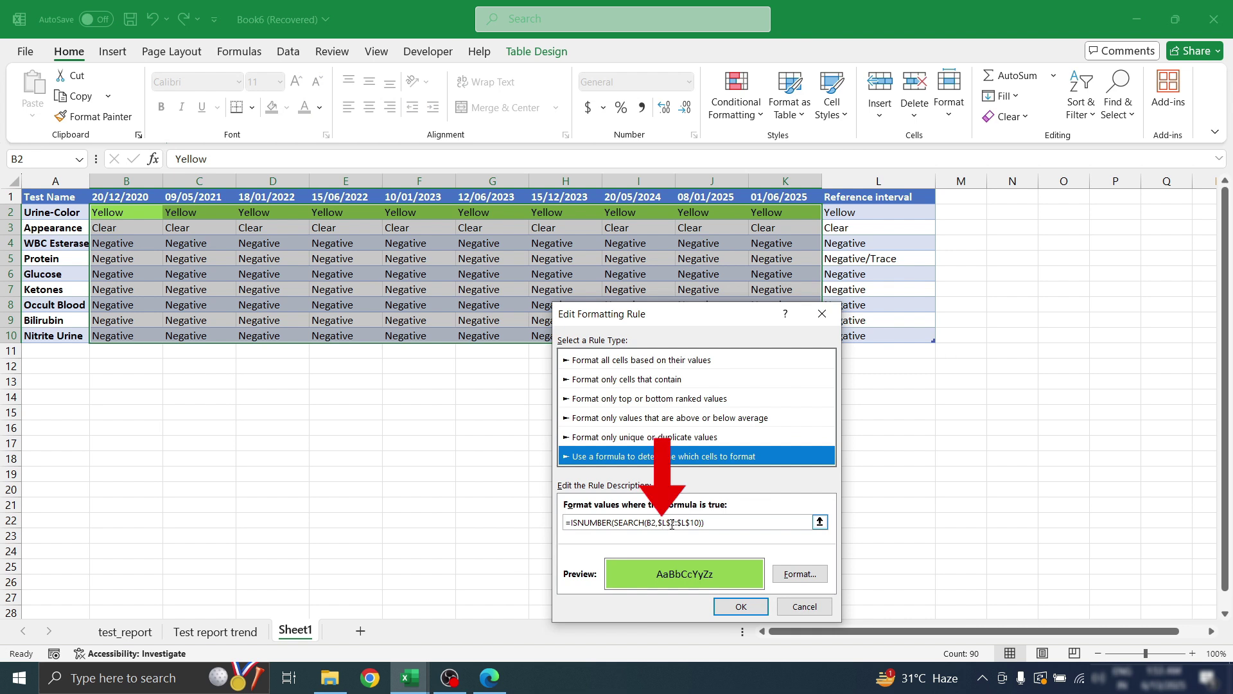
{"action": "left_click", "coordinate": [671, 524]}
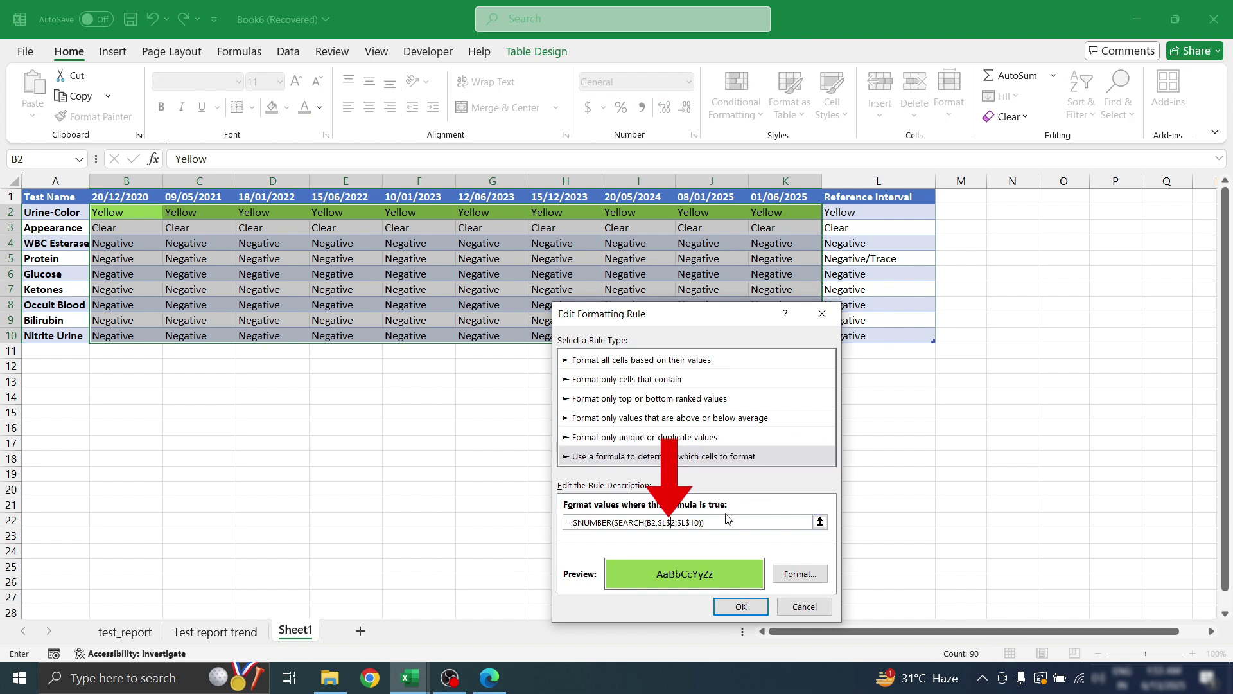
{"action": "key", "text": "BackSpace"}
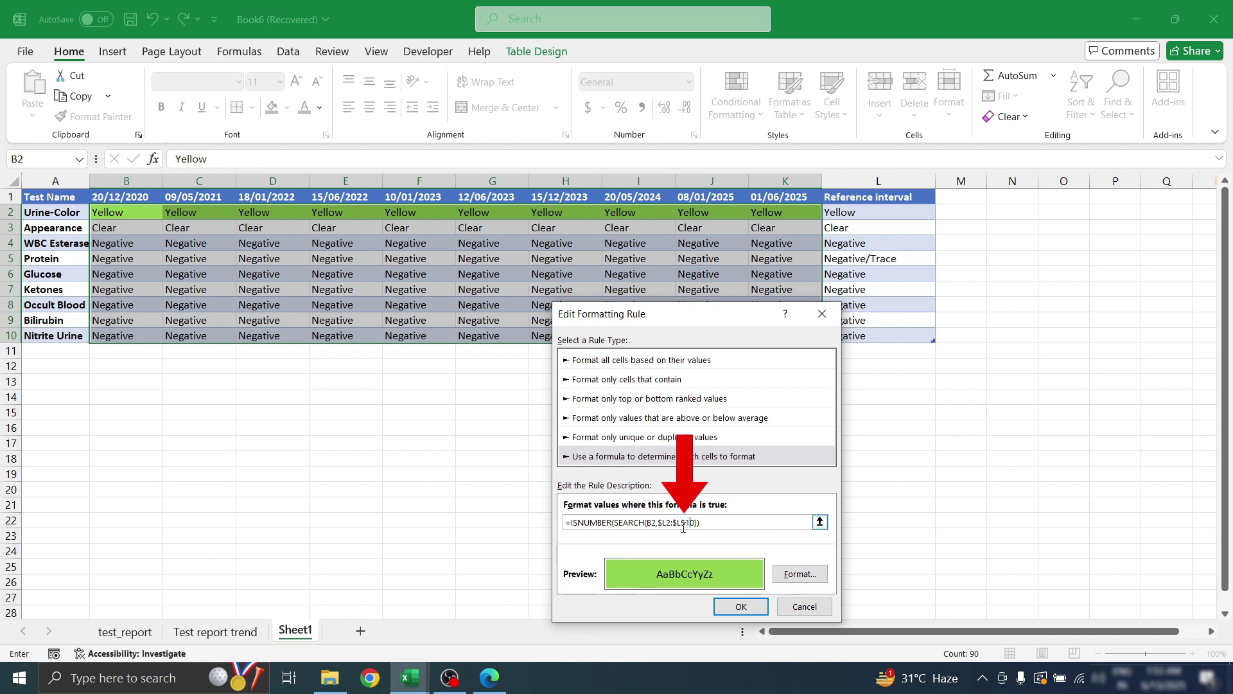
{"action": "key", "text": "BackSpace"}
{"action": "left_click", "coordinate": [741, 606]}
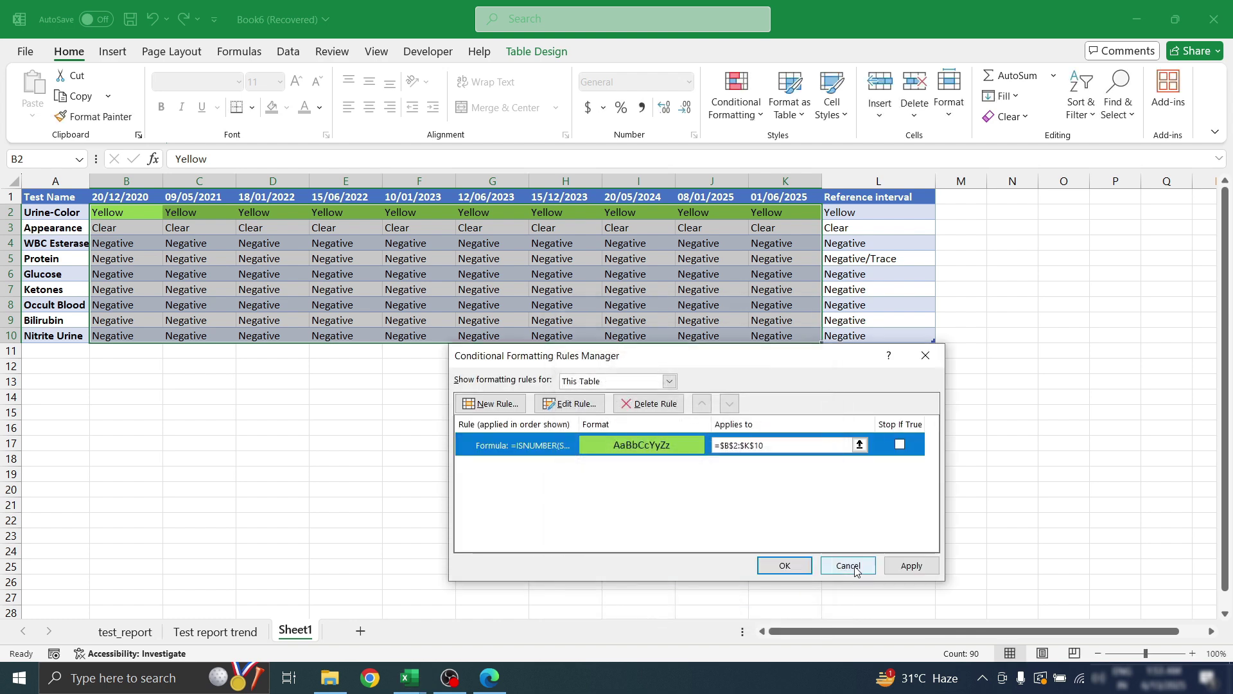
{"action": "left_click", "coordinate": [911, 566]}
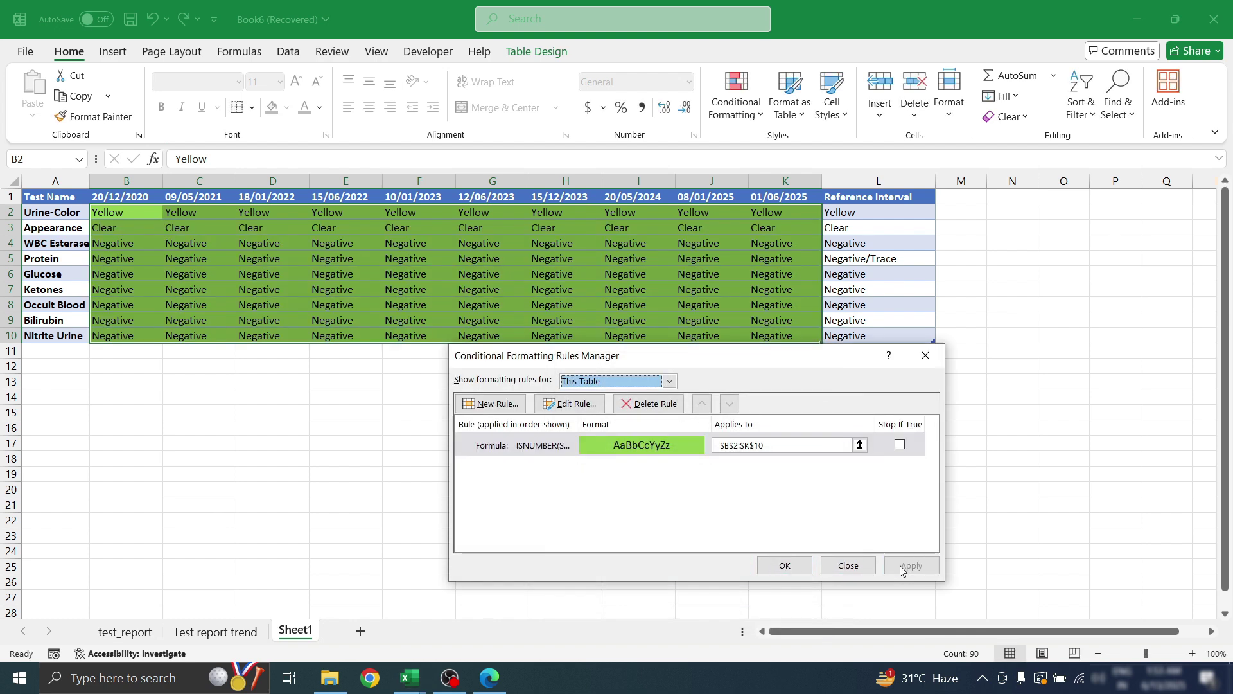
{"action": "left_click", "coordinate": [785, 565]}
Examine the highlighted results against the Reference interval column, including the Protein row's reference value
{"action": "left_click", "coordinate": [485, 293]}
{"action": "left_click", "coordinate": [396, 288]}
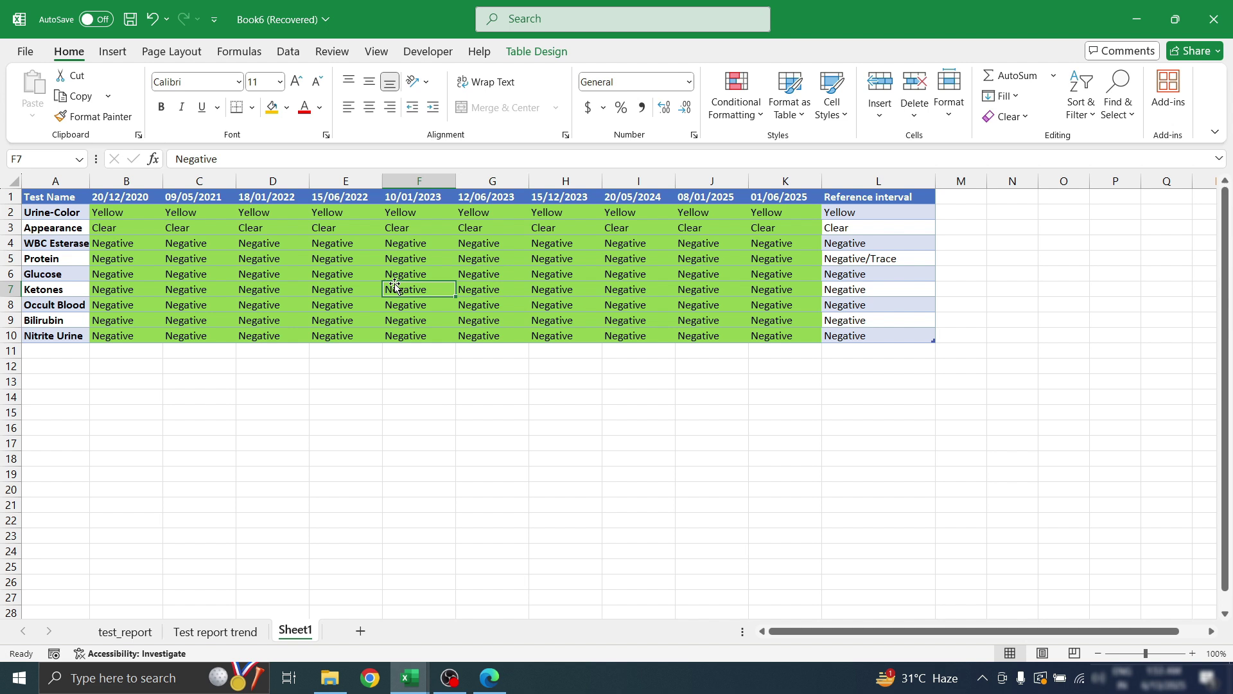
{"action": "left_click", "coordinate": [565, 236]}
{"action": "left_click", "coordinate": [879, 258]}
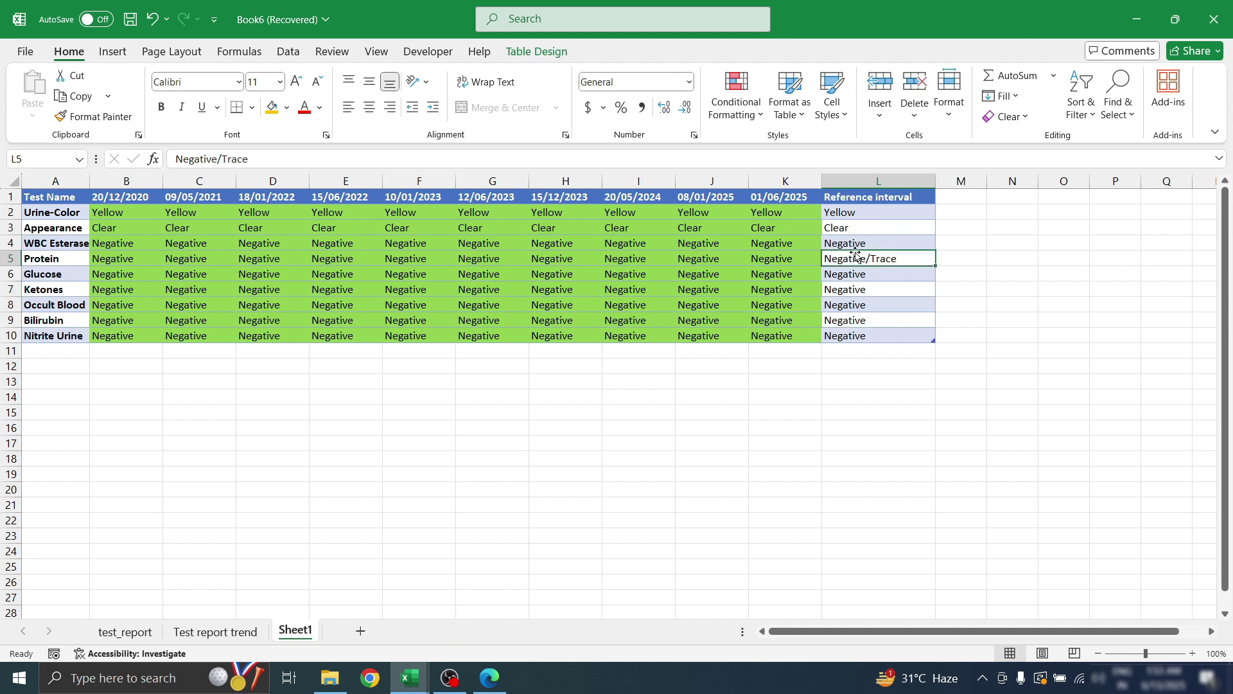
{"action": "left_click", "coordinate": [856, 243]}
{"action": "left_click", "coordinate": [586, 255]}
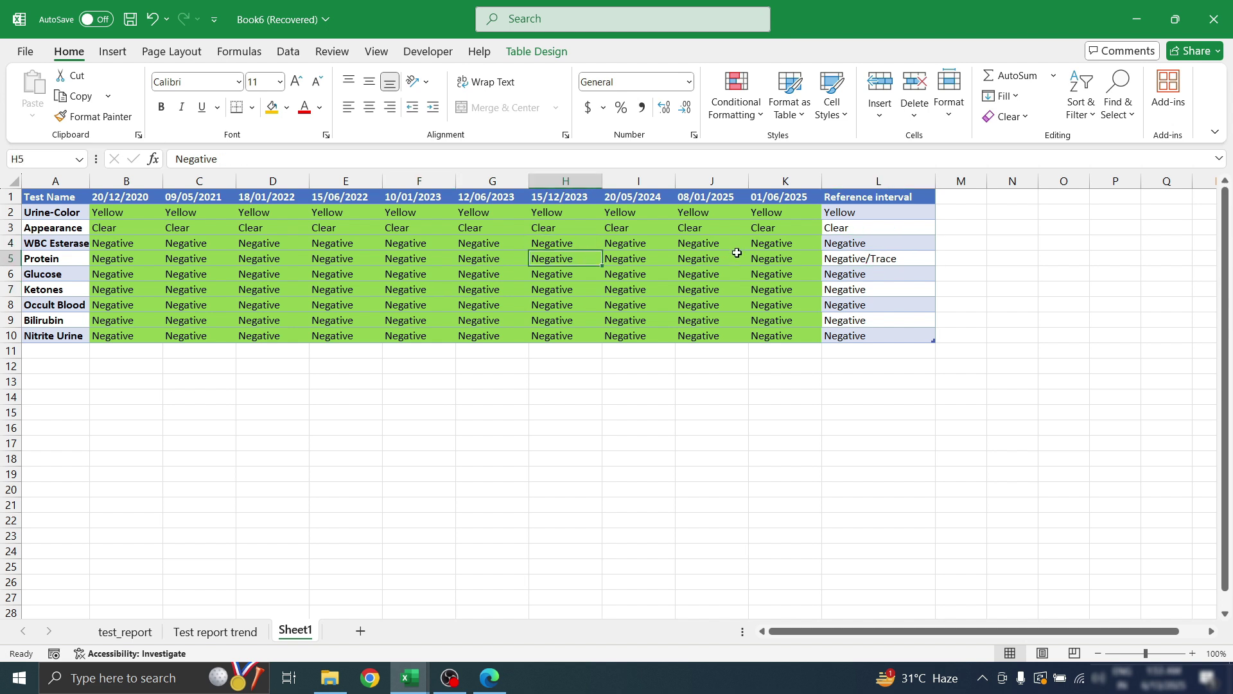
{"action": "left_click", "coordinate": [267, 289]}
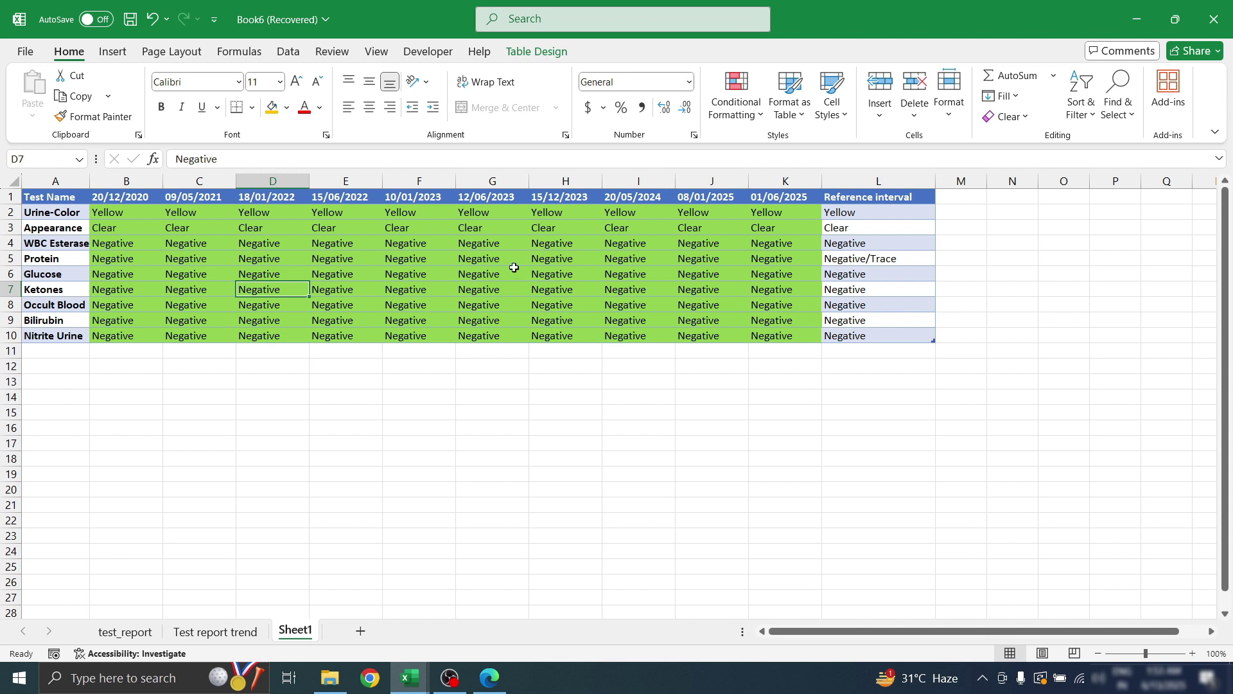
{"action": "left_click", "coordinate": [706, 243]}
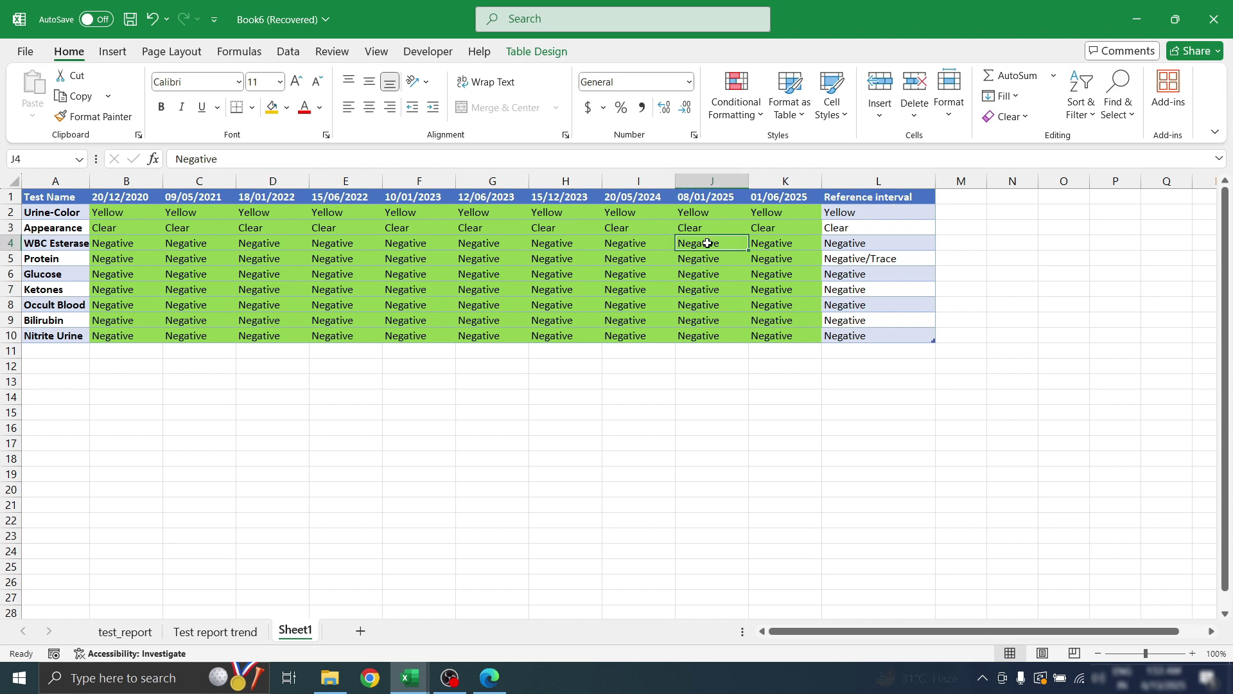
Change the Ketones result for 12/06/2023 in G7 to Positive to test the rule
{"action": "left_click", "coordinate": [493, 290]}
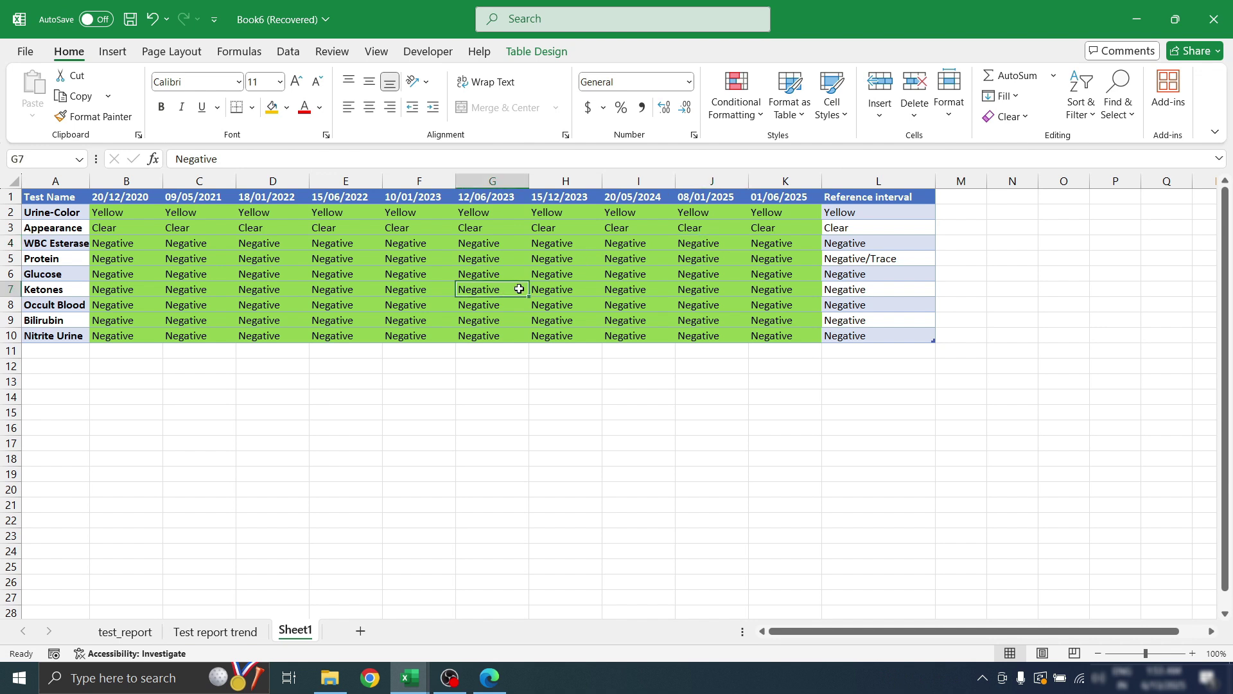
{"action": "double_click", "coordinate": [519, 289]}
{"action": "left_click_drag", "start_coordinate": [503, 289], "coordinate": [462, 290]}
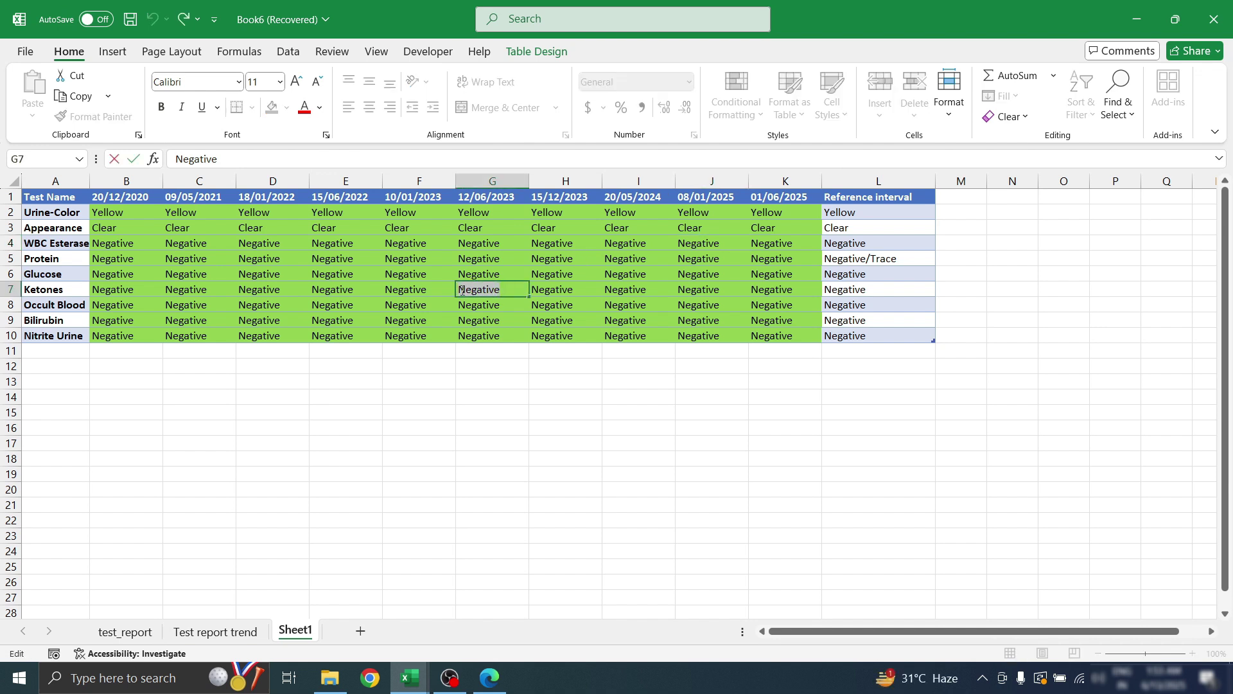
{"action": "type", "text": "Positive"}
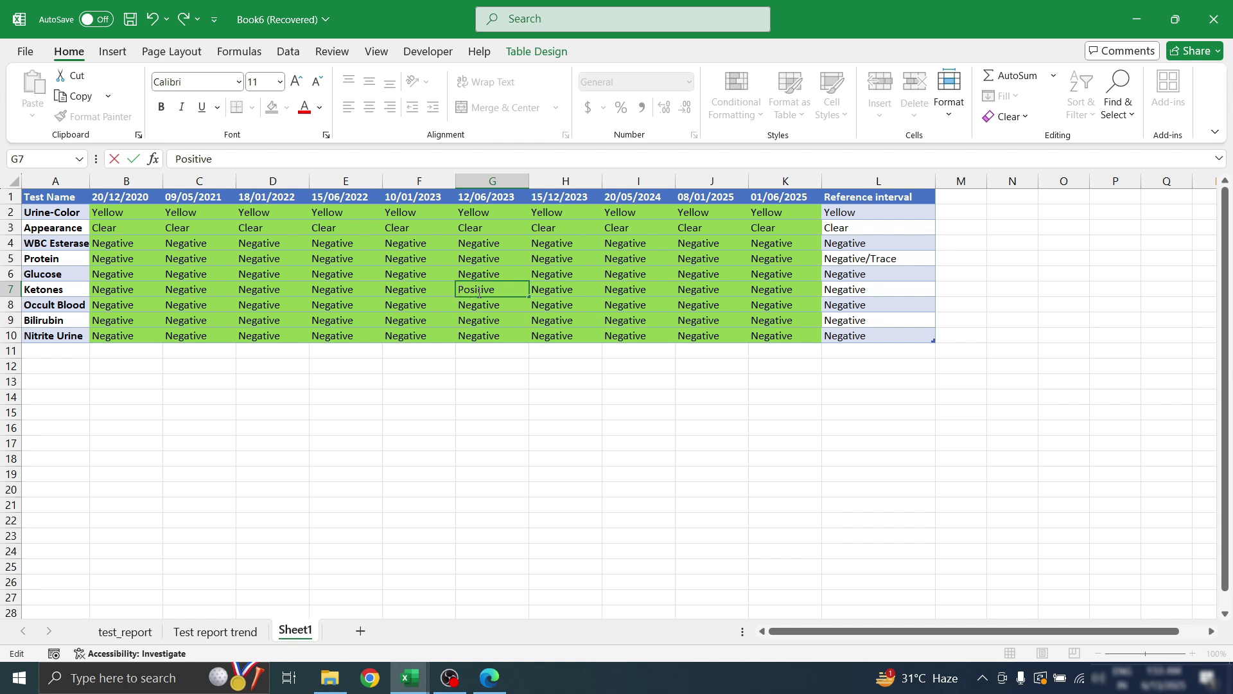
Change the Bilirubin results for 18/01/2022 in D9 and 08/01/2025 in J9 to Positive
{"action": "left_click", "coordinate": [288, 321]}
{"action": "double_click", "coordinate": [288, 322]}
{"action": "type", "text": "Positive"}
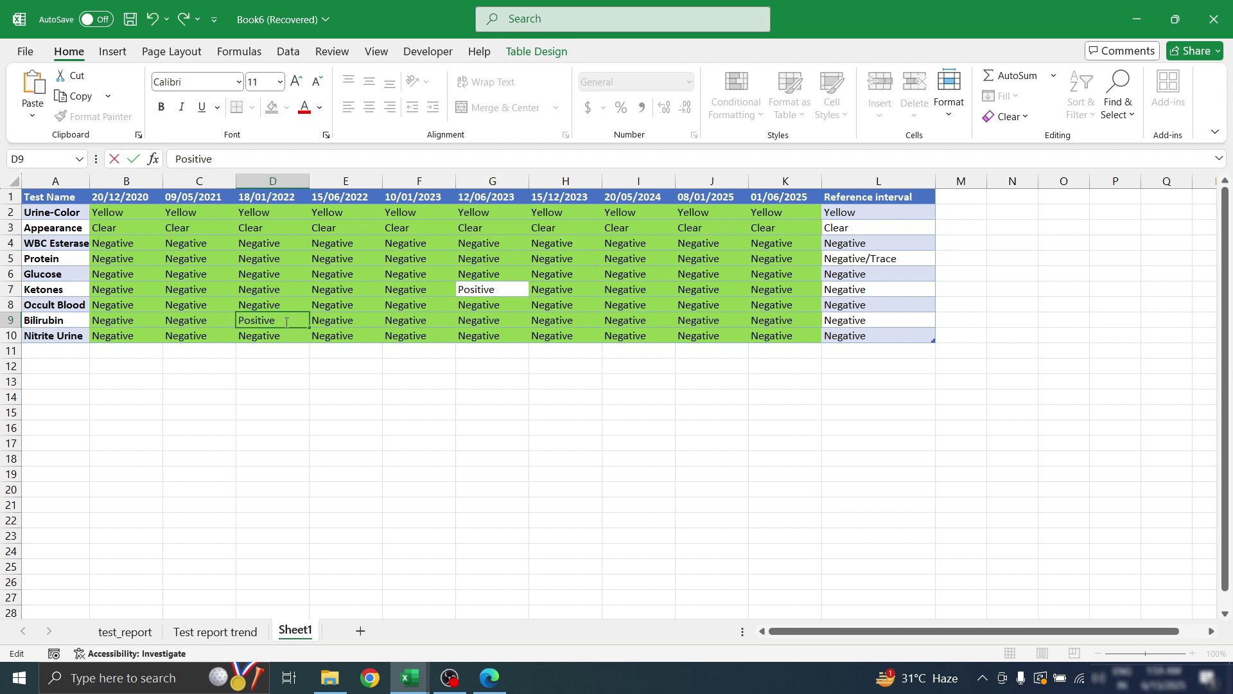
{"action": "left_click", "coordinate": [706, 320]}
{"action": "double_click", "coordinate": [706, 321]}
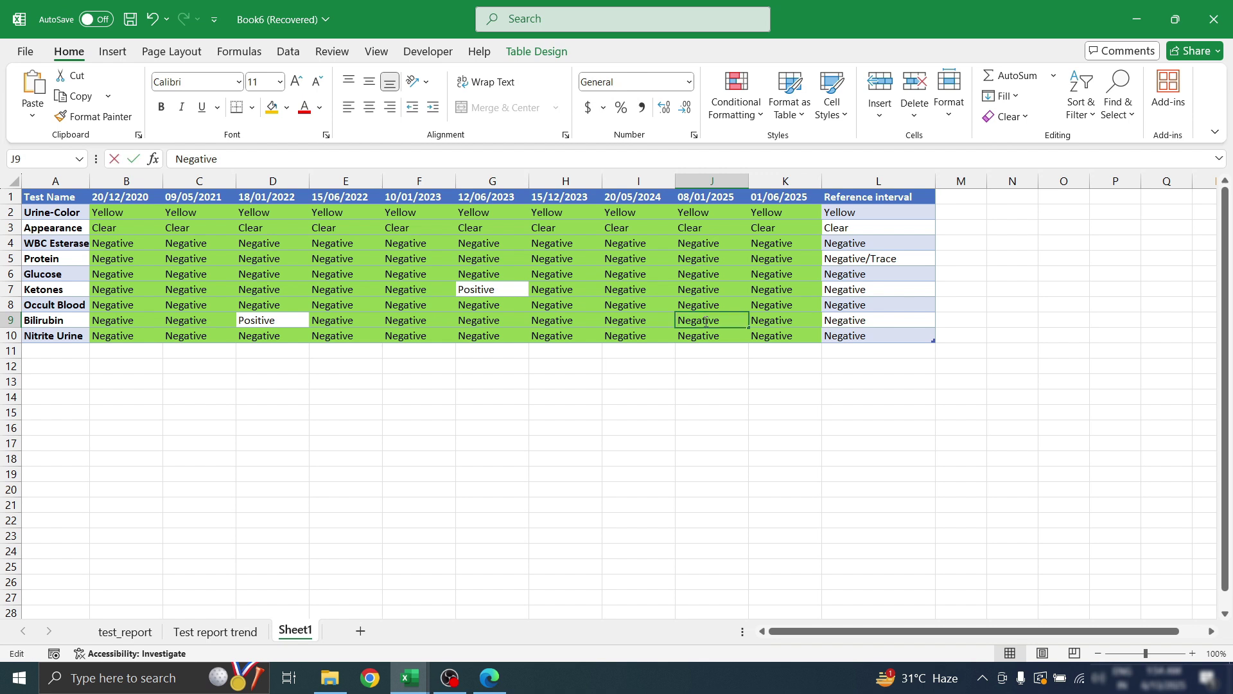
{"action": "type", "text": "Positive"}
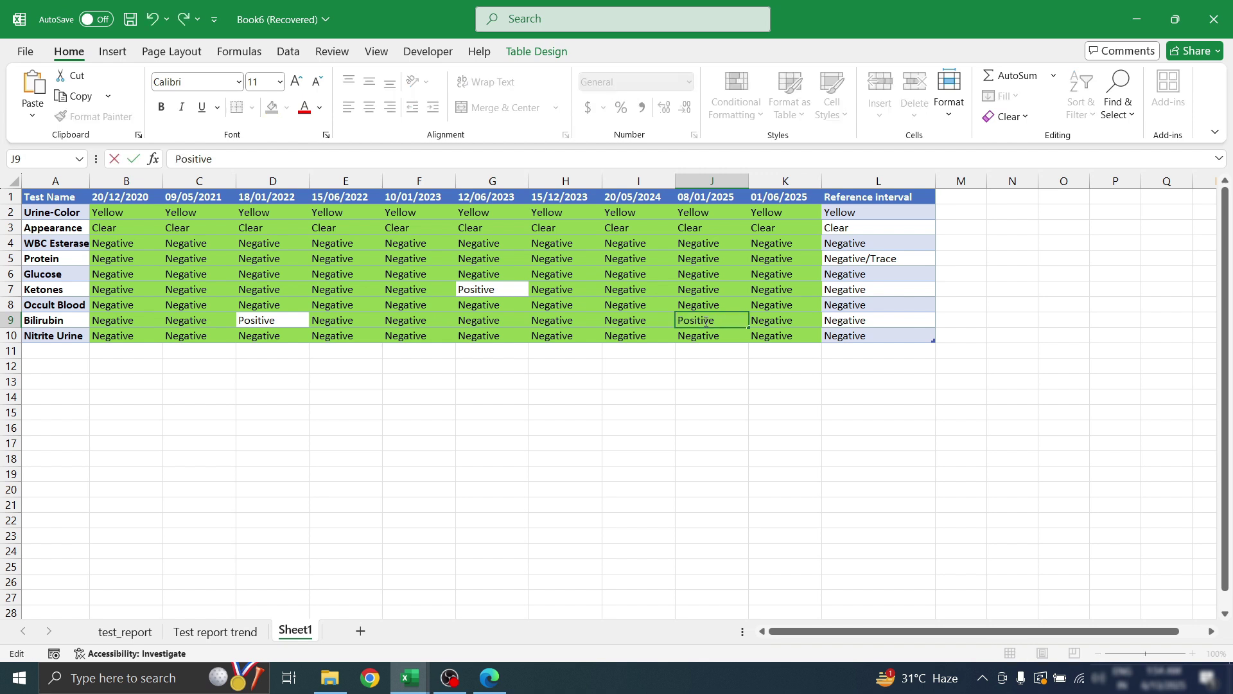
{"action": "left_click", "coordinate": [411, 264]}
{"action": "left_click", "coordinate": [716, 320]}
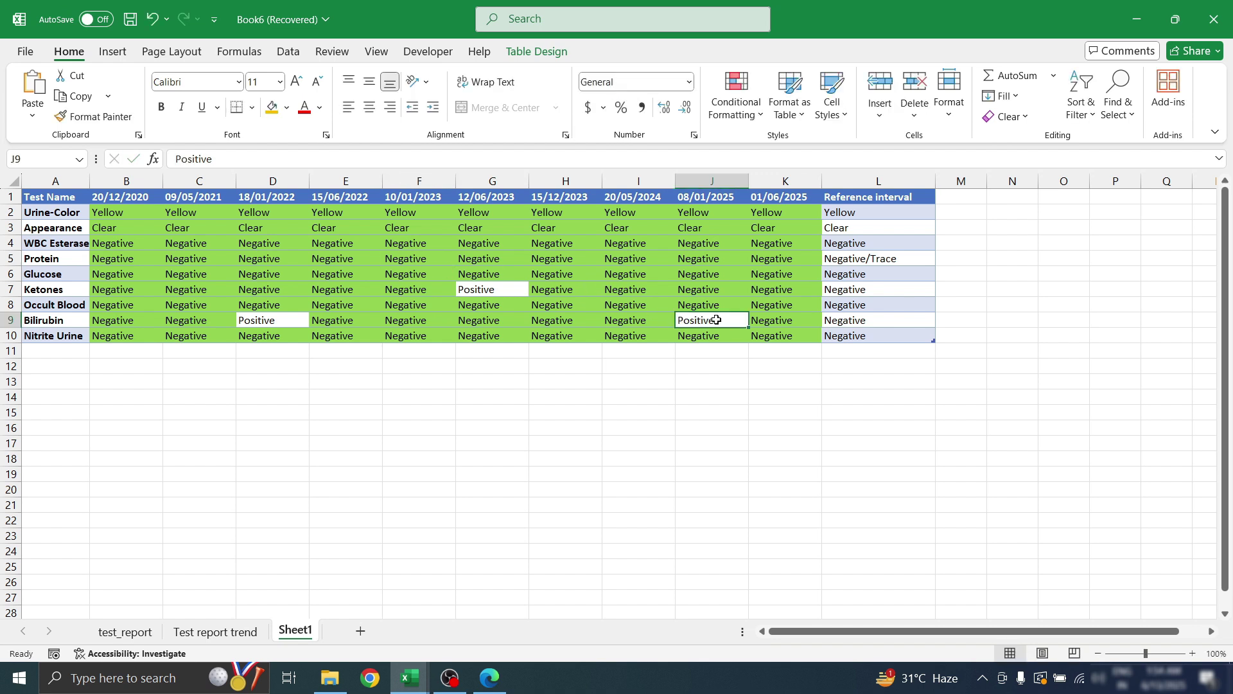
Start a formula-based conditional formatting rule for B2:K10 with the formula =NOT(ISNUMNER(SEARCH(B2,$L2)))
{"action": "left_click", "coordinate": [485, 292]}
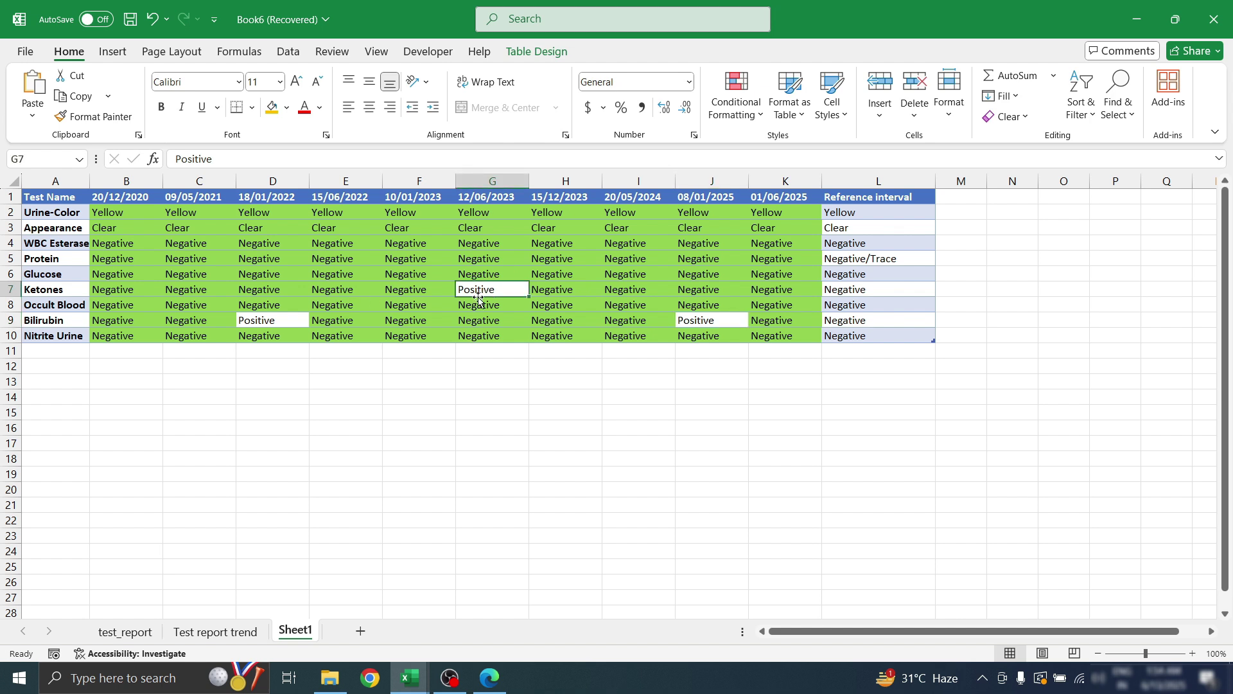
{"action": "left_click", "coordinate": [286, 316]}
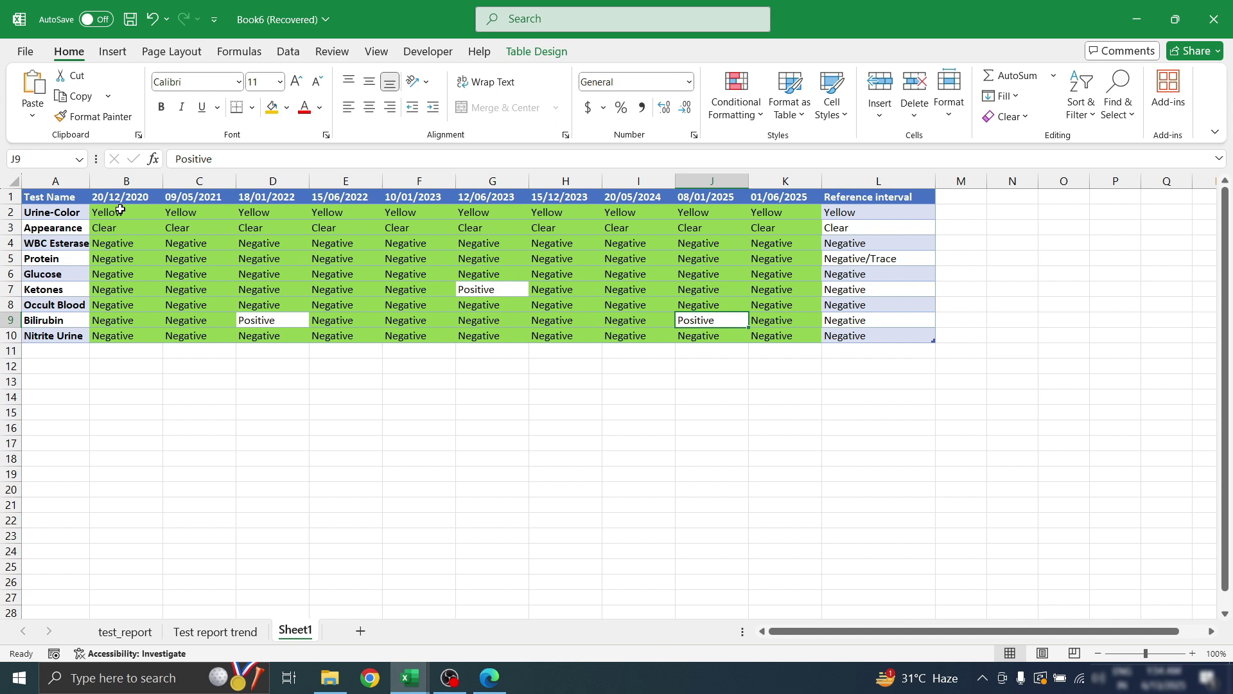
{"action": "left_click_drag", "start_coordinate": [120, 210], "coordinate": [799, 339]}
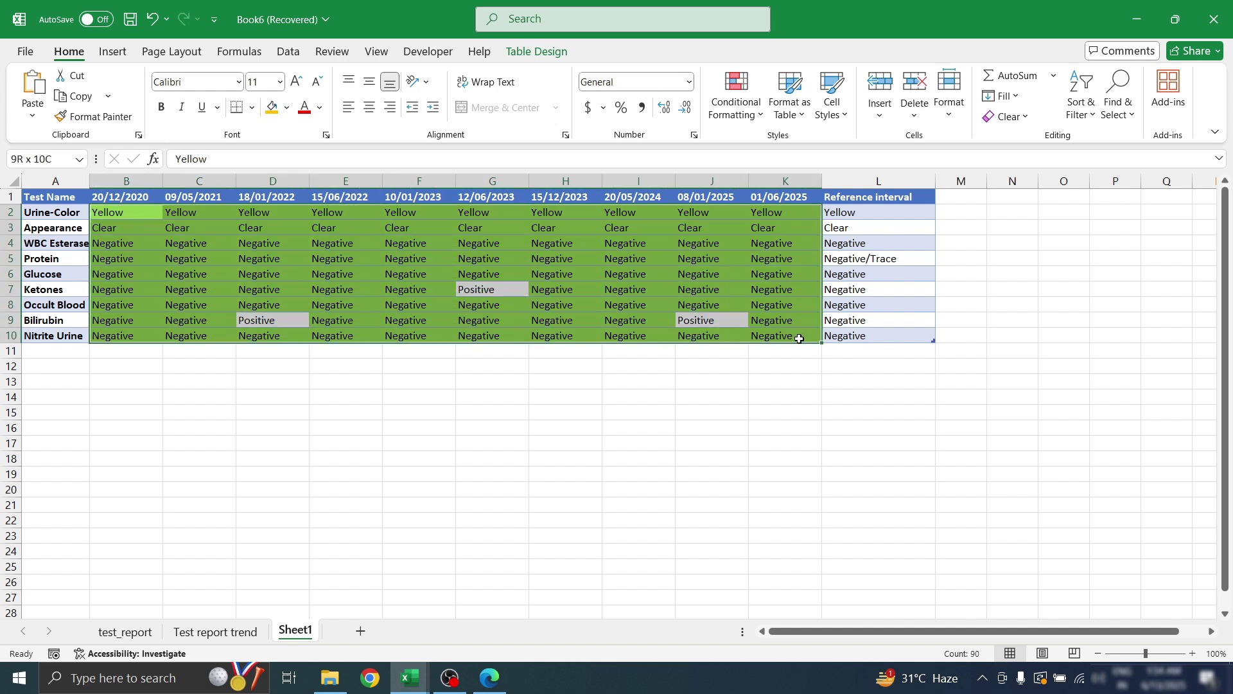
{"action": "left_click", "coordinate": [738, 113]}
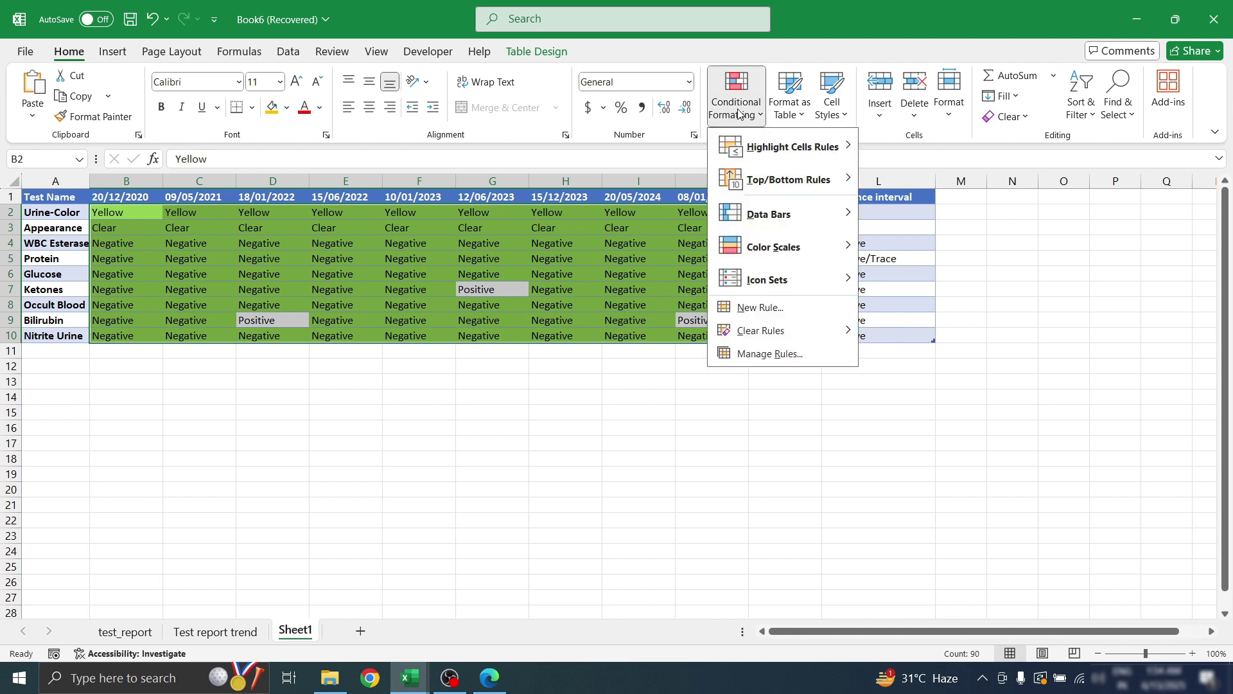
{"action": "left_click", "coordinate": [758, 307]}
{"action": "left_click", "coordinate": [562, 441]}
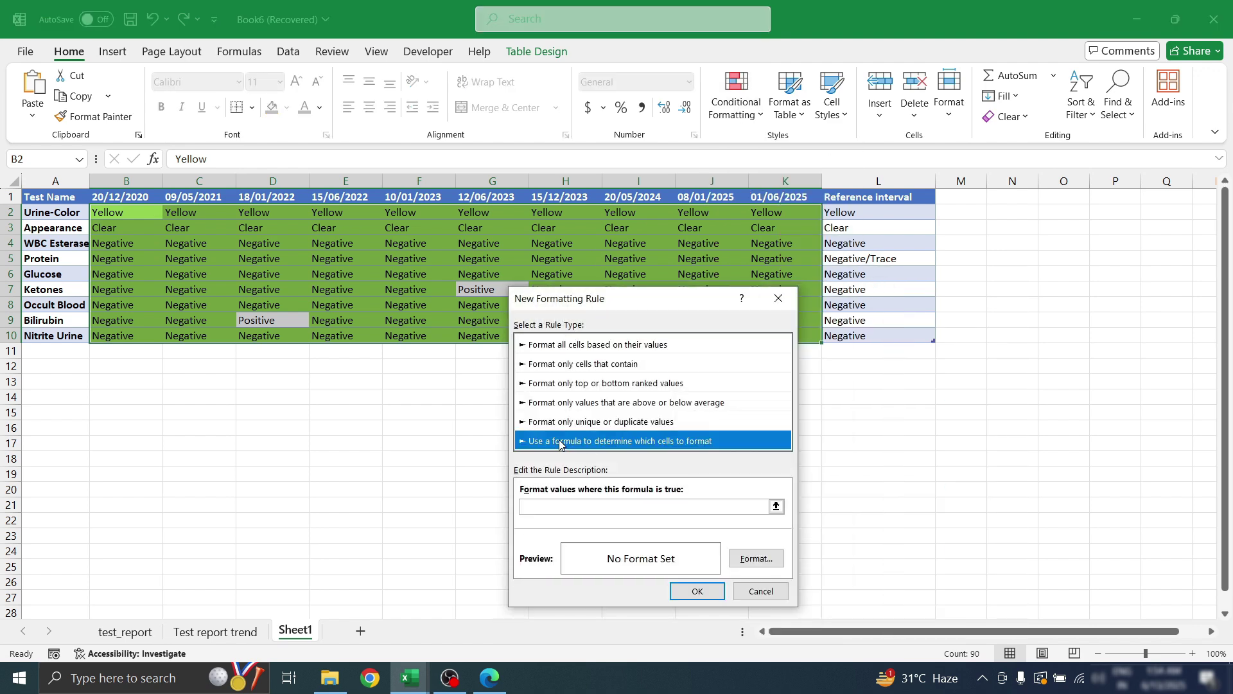
{"action": "left_click", "coordinate": [582, 510]}
{"action": "left_click", "coordinate": [554, 508]}
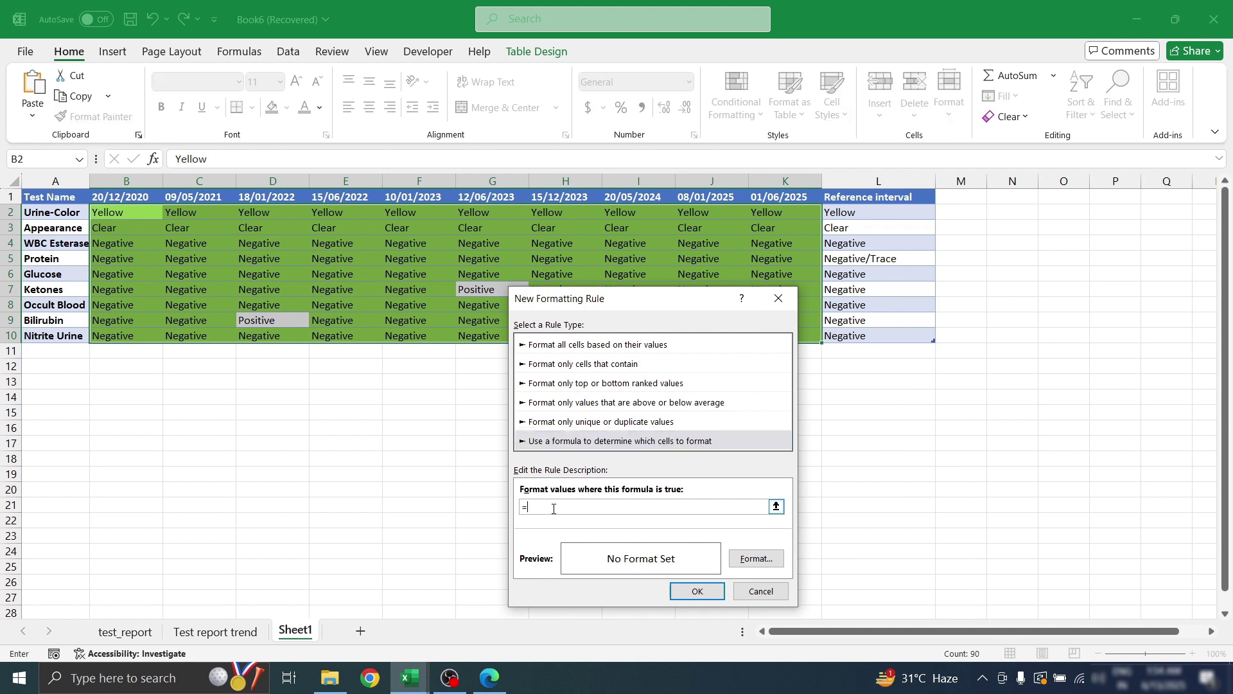
{"action": "type", "text": "=NOT(ISNUMNER(SEAR"}
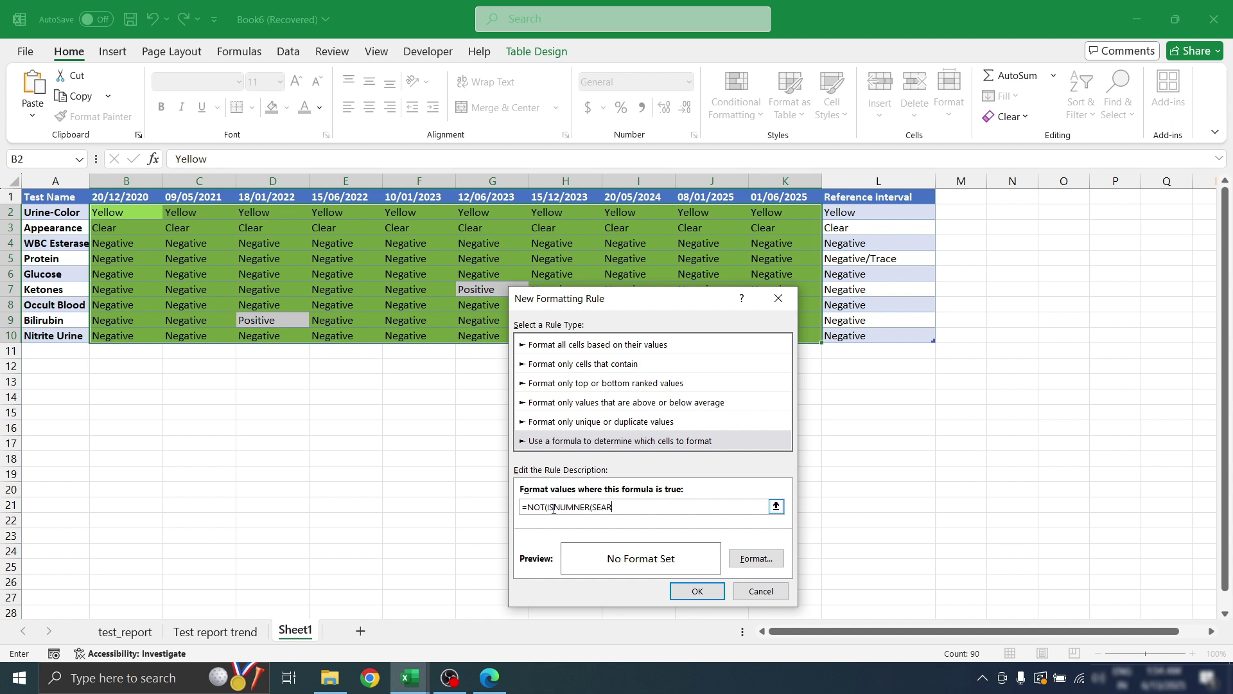
{"action": "type", "text": "CH"}
{"action": "type", "text": "("}
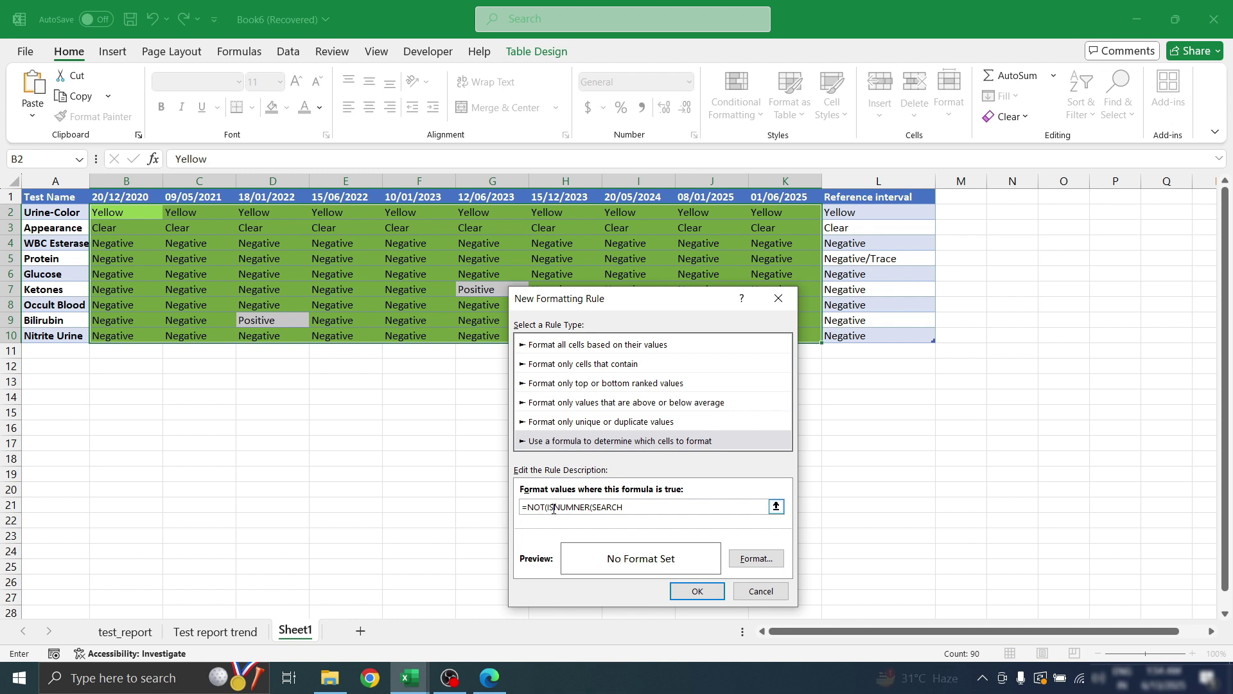
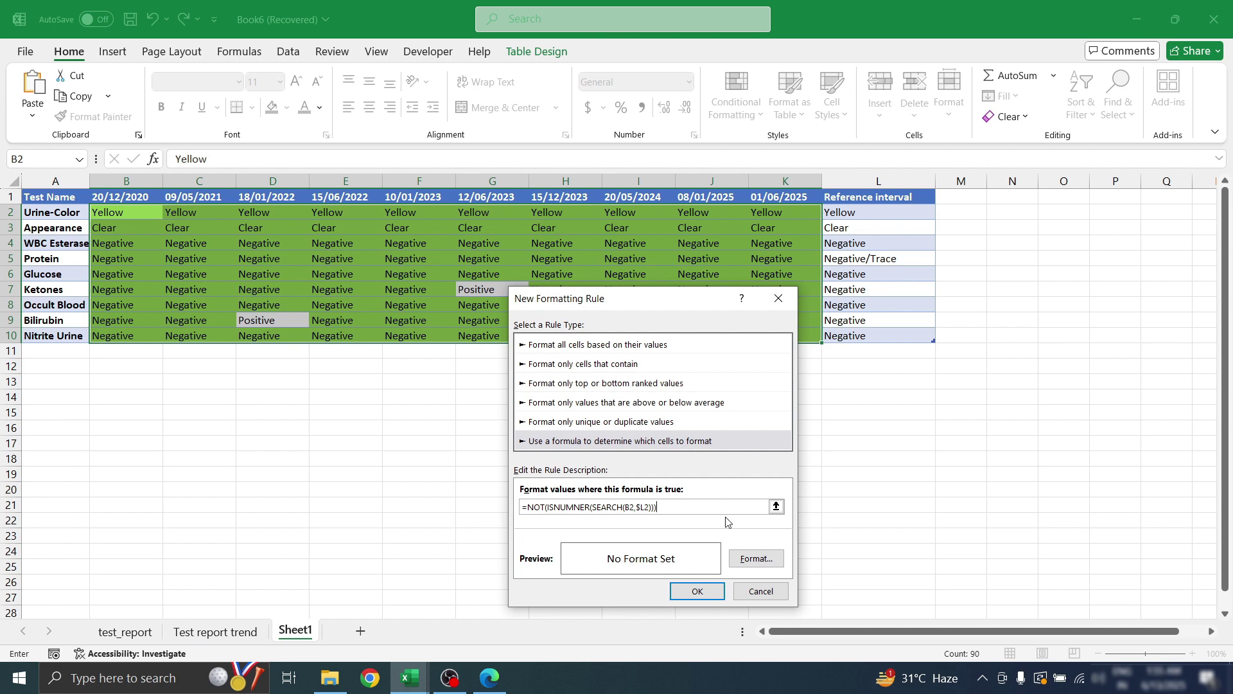
Give the new rule a red fill with white bold text and create it
{"action": "left_click", "coordinate": [756, 558]}
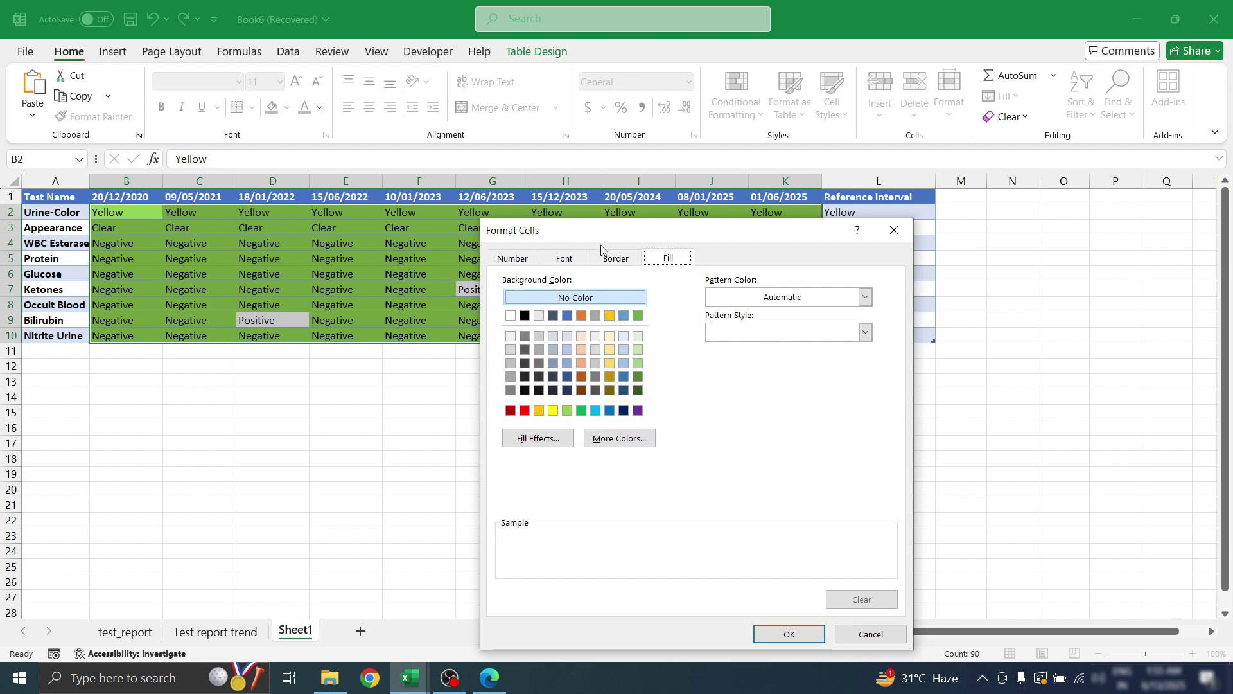
{"action": "left_click", "coordinate": [525, 410]}
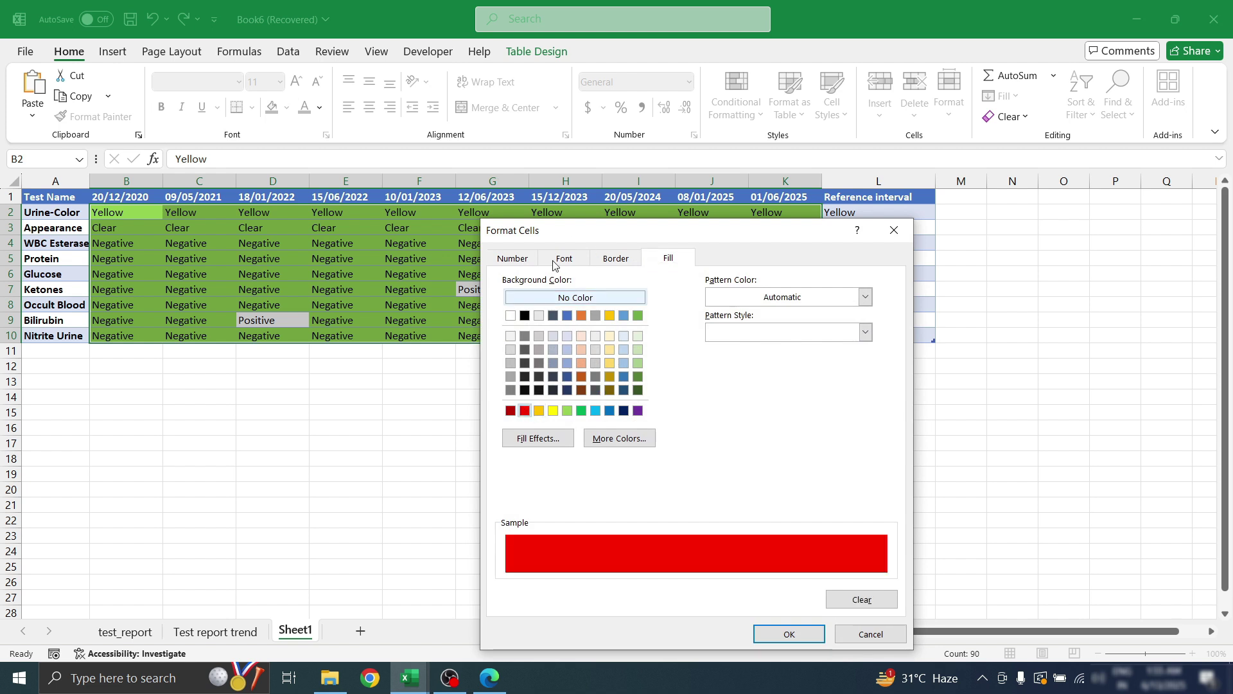
{"action": "left_click", "coordinate": [565, 258]}
{"action": "left_click", "coordinate": [777, 397]}
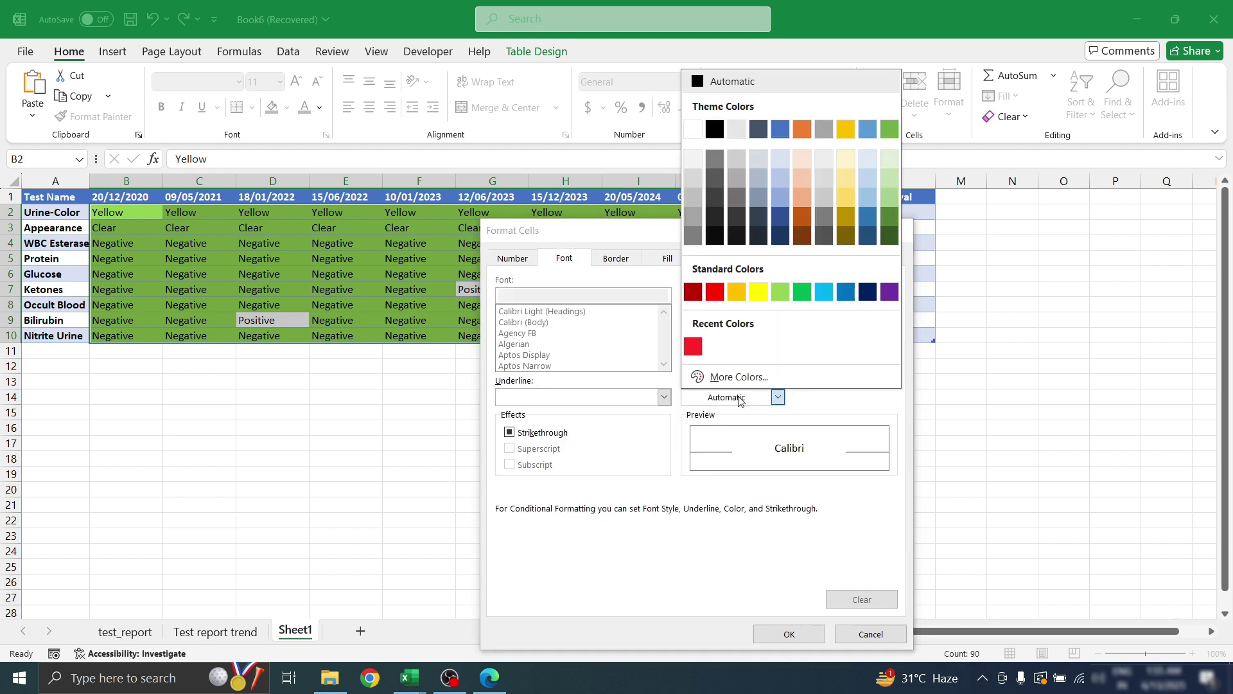
{"action": "left_click", "coordinate": [693, 128]}
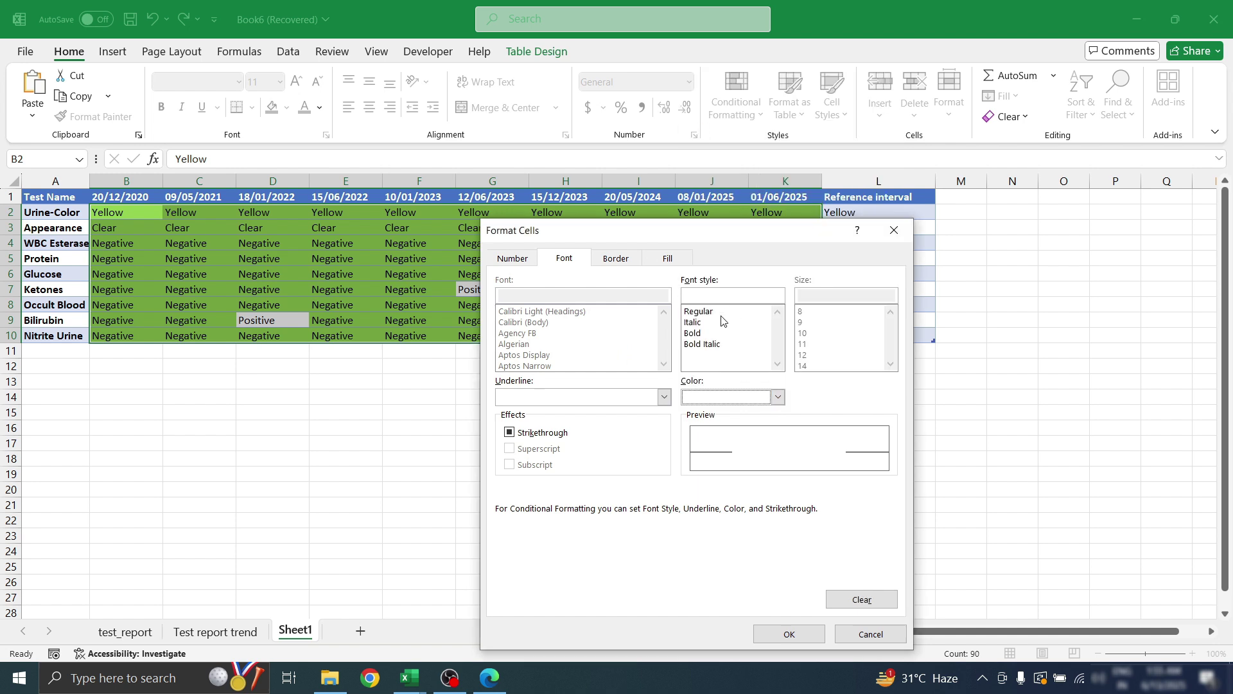
{"action": "left_click", "coordinate": [698, 333]}
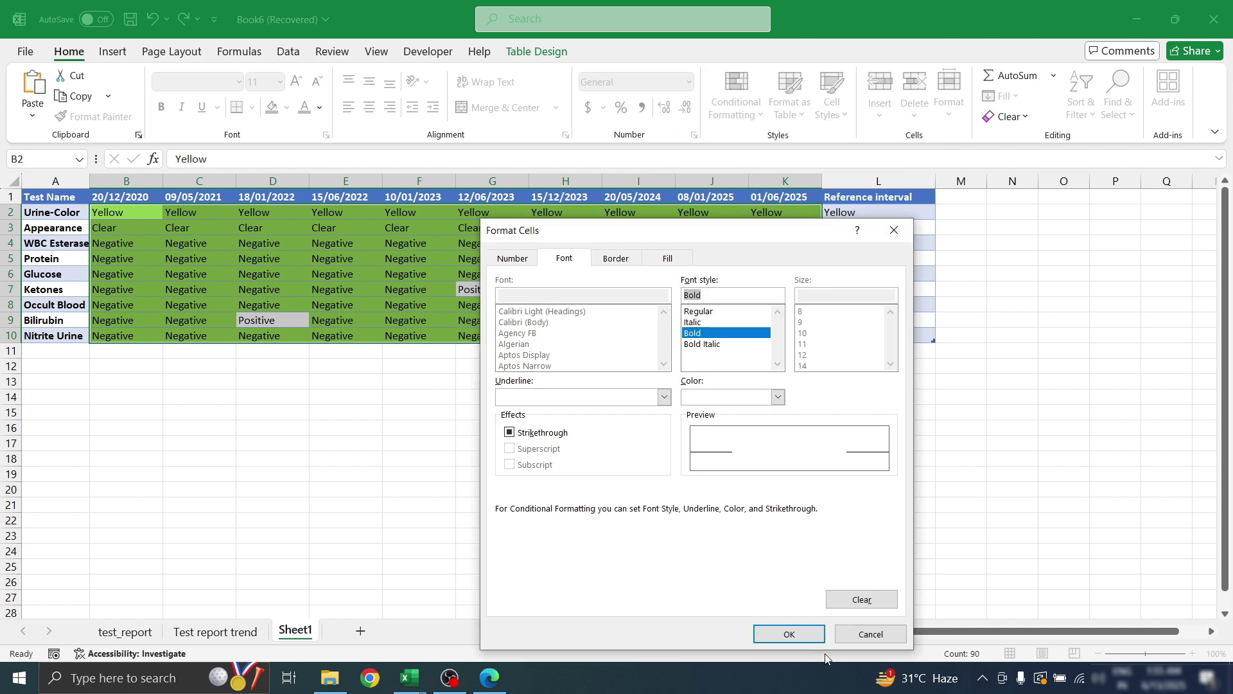
{"action": "left_click", "coordinate": [777, 634]}
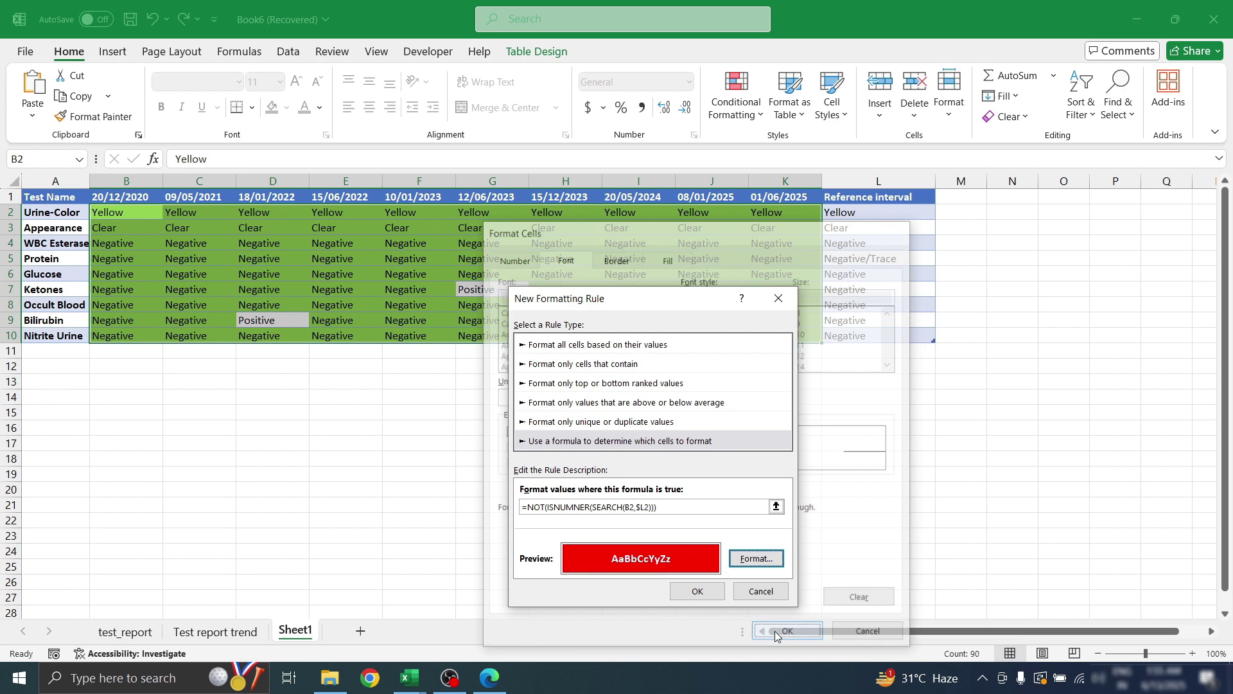
{"action": "left_click", "coordinate": [683, 589]}
{"action": "left_click", "coordinate": [565, 320]}
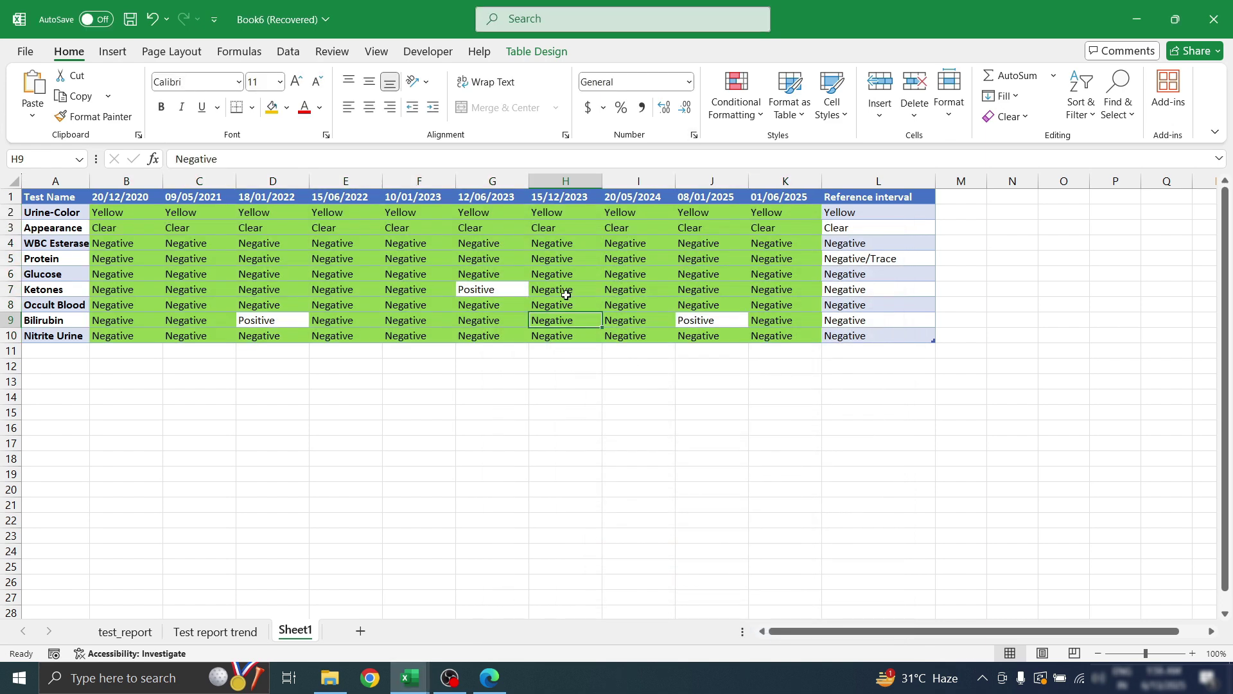
Correct the red rule's formula to =NOT(ISNUMBER(SEARCH(B2,$L2))) and apply the change
{"action": "left_click", "coordinate": [731, 106]}
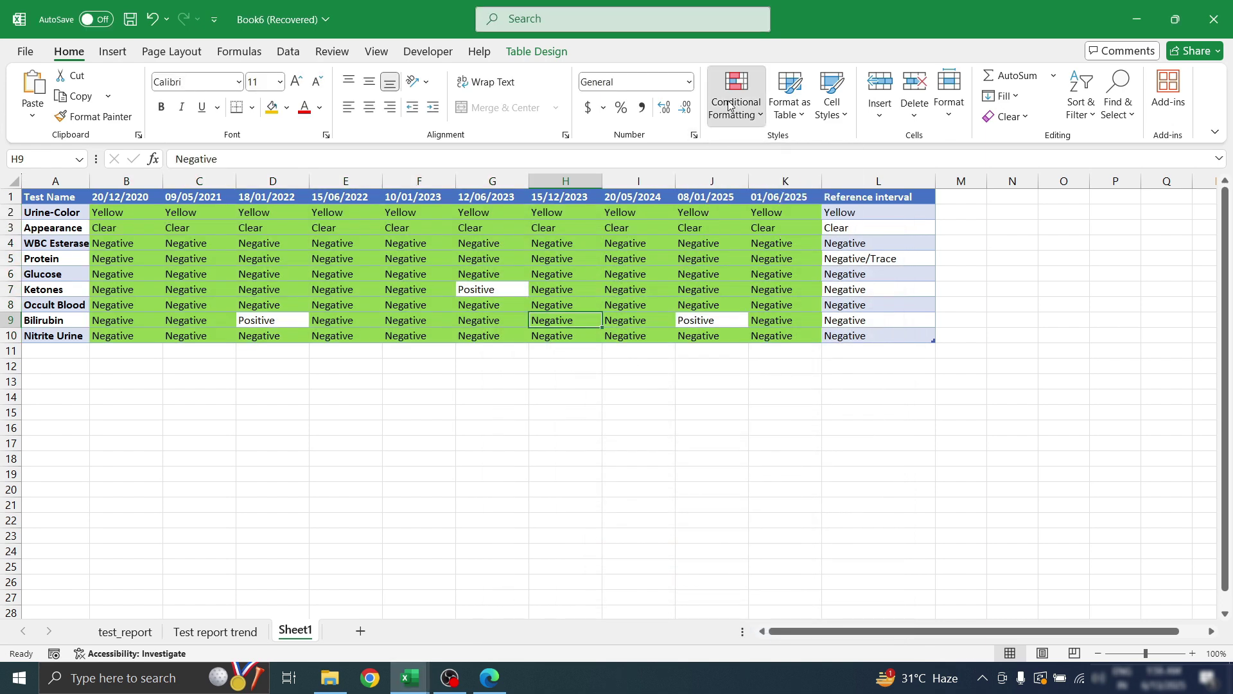
{"action": "left_click", "coordinate": [755, 354]}
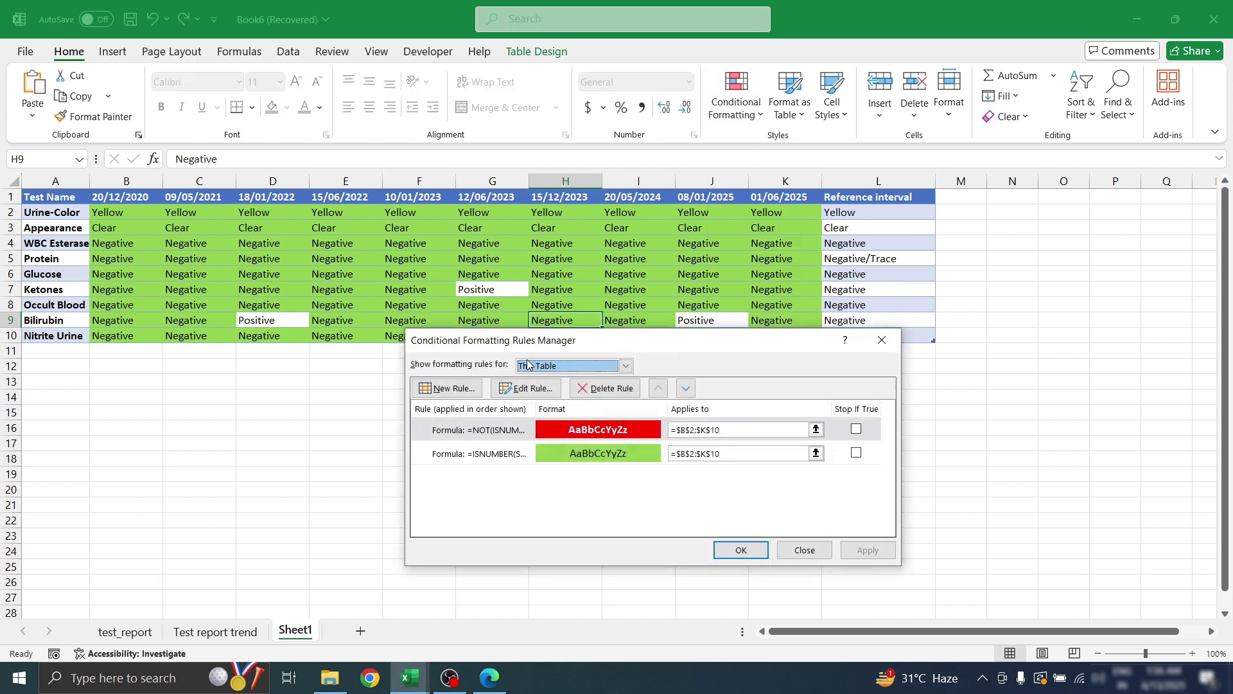
{"action": "double_click", "coordinate": [512, 435]}
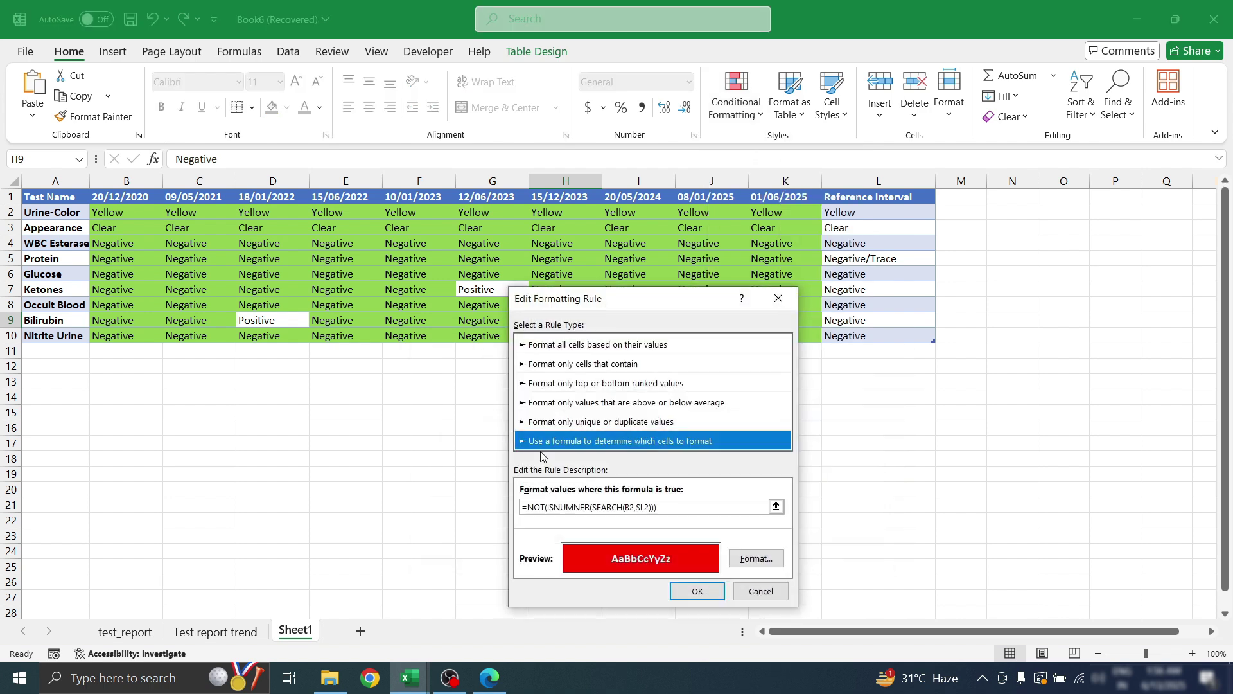
{"action": "left_click", "coordinate": [581, 508]}
{"action": "key", "text": "BackSpace"}
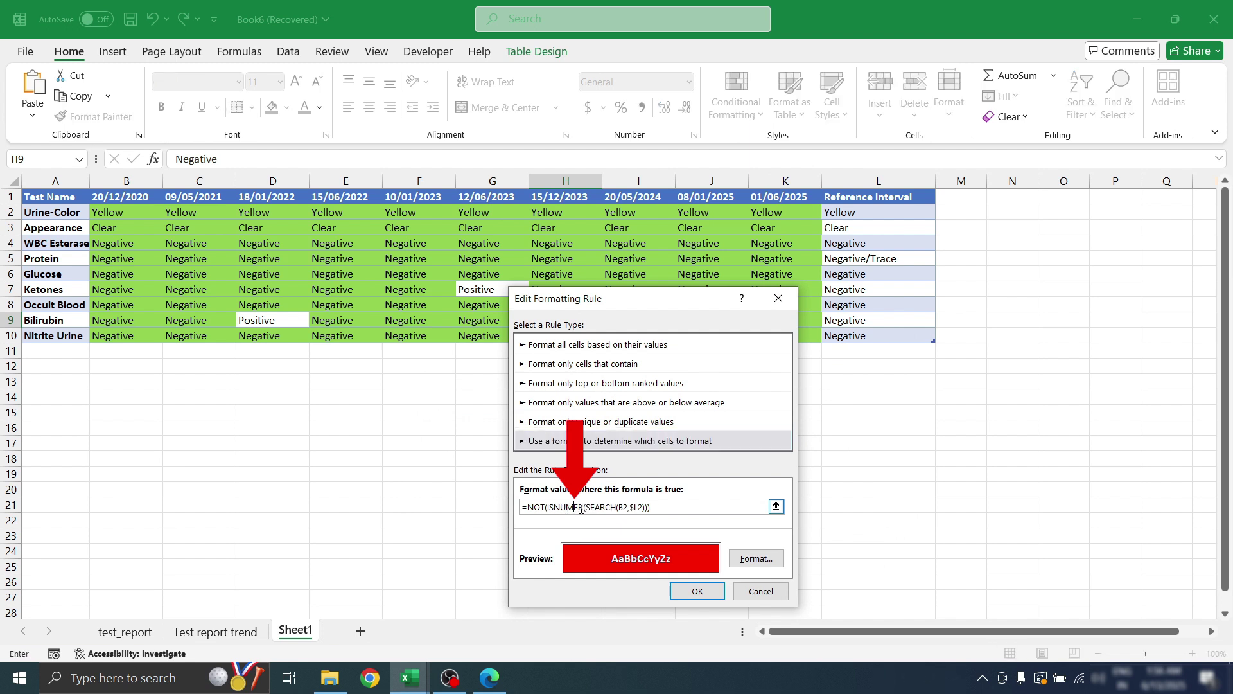
{"action": "type", "text": "B"}
{"action": "left_click", "coordinate": [697, 591]}
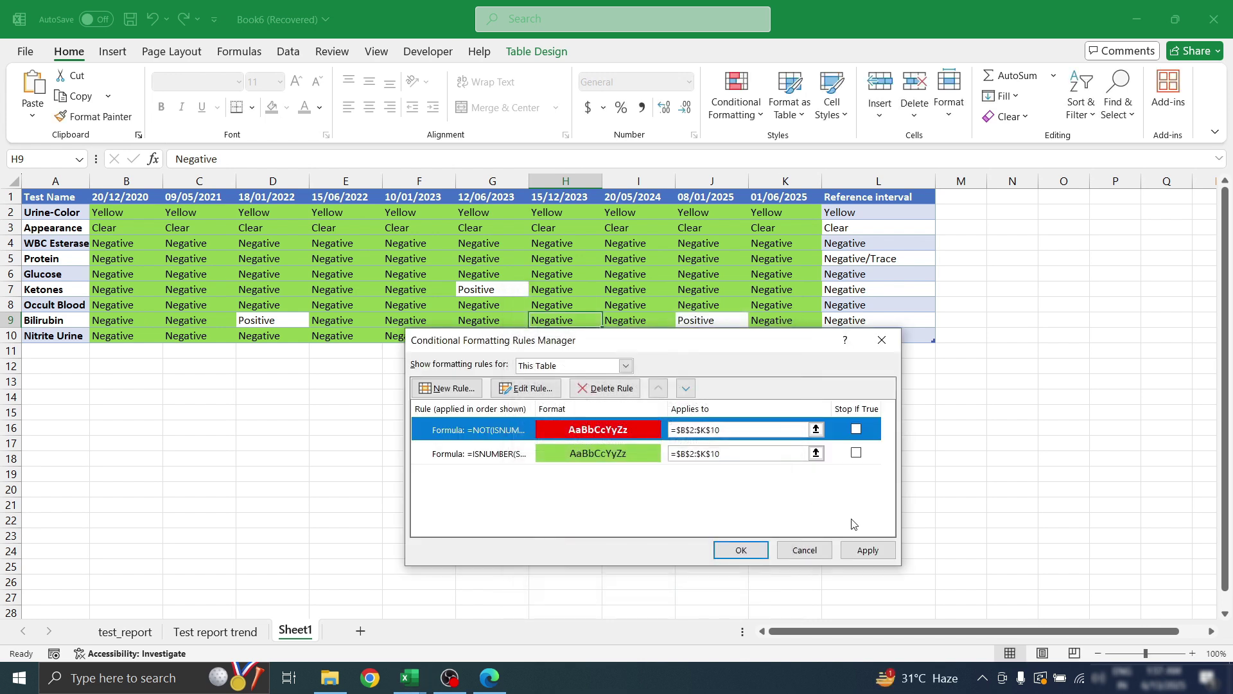
{"action": "left_click", "coordinate": [858, 549]}
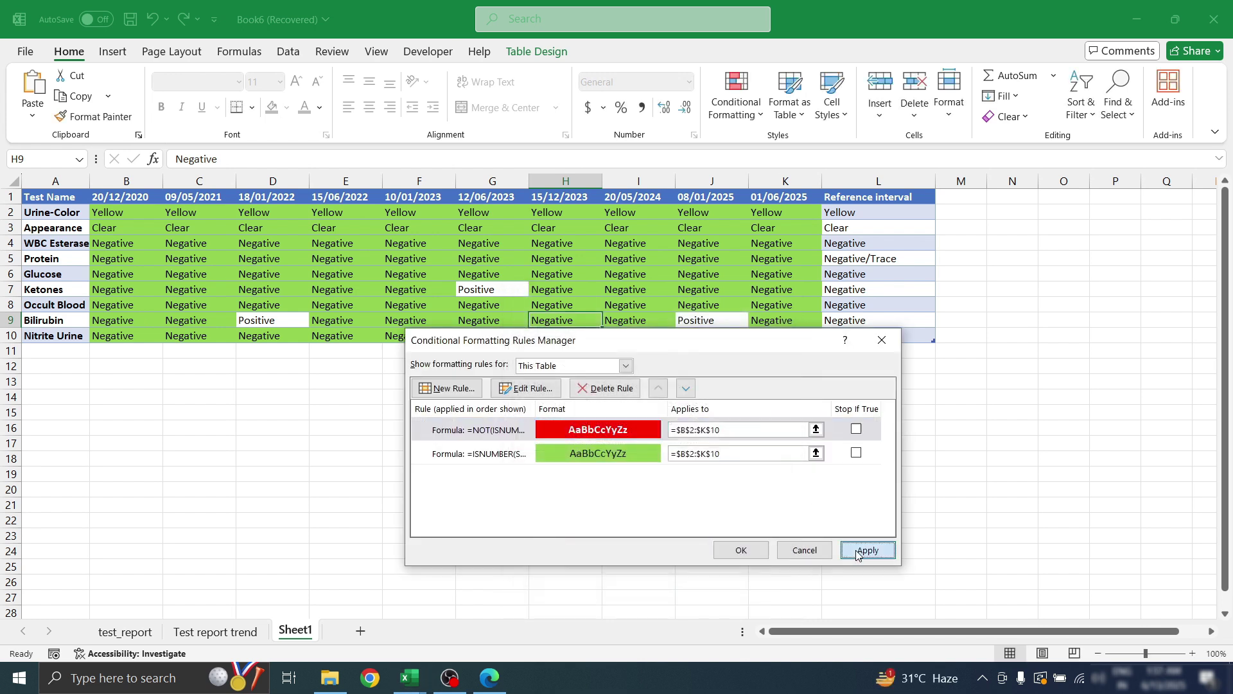
{"action": "left_click", "coordinate": [735, 549]}
{"action": "left_click", "coordinate": [489, 293]}
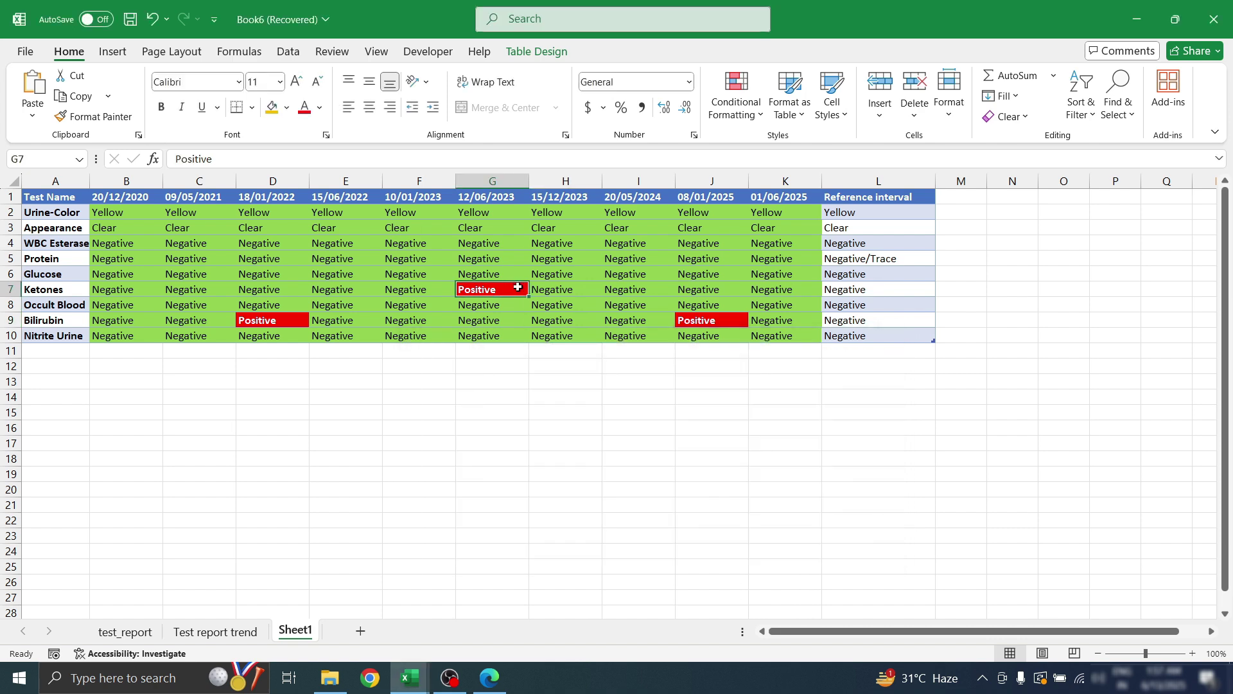
Change the Protein result for 10/01/2023 in F5 to Positive
{"action": "left_click", "coordinate": [434, 261]}
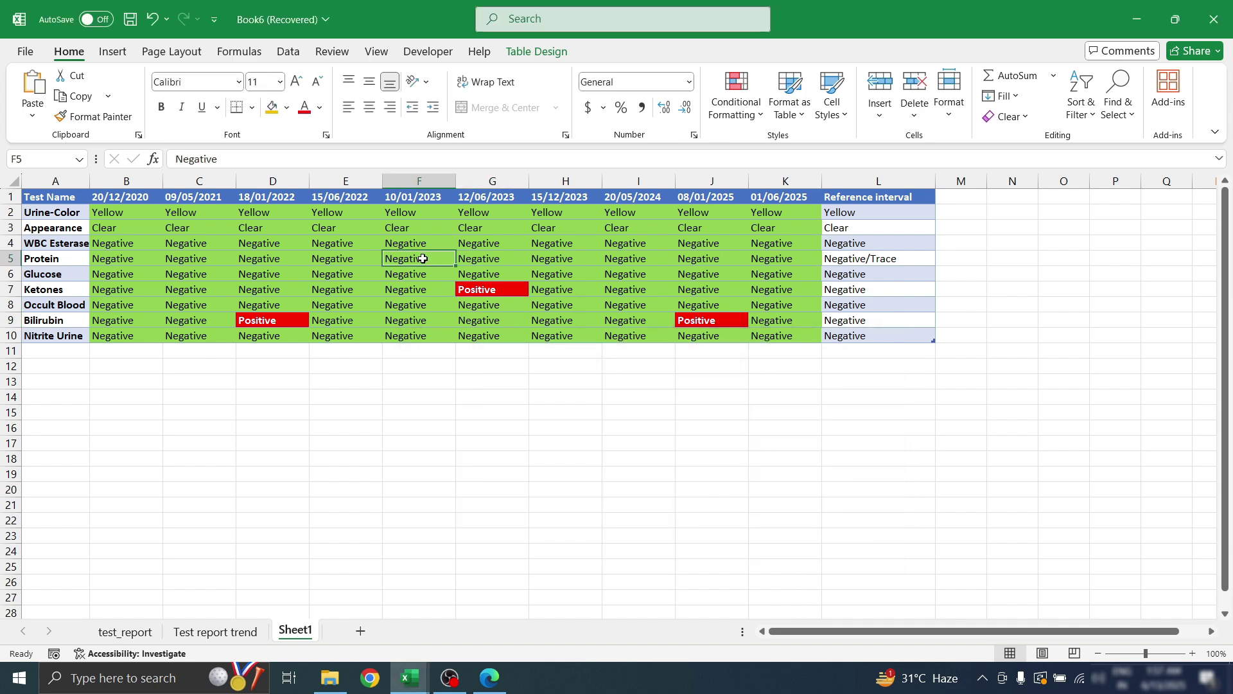
{"action": "double_click", "coordinate": [424, 259]}
{"action": "double_click", "coordinate": [423, 259]}
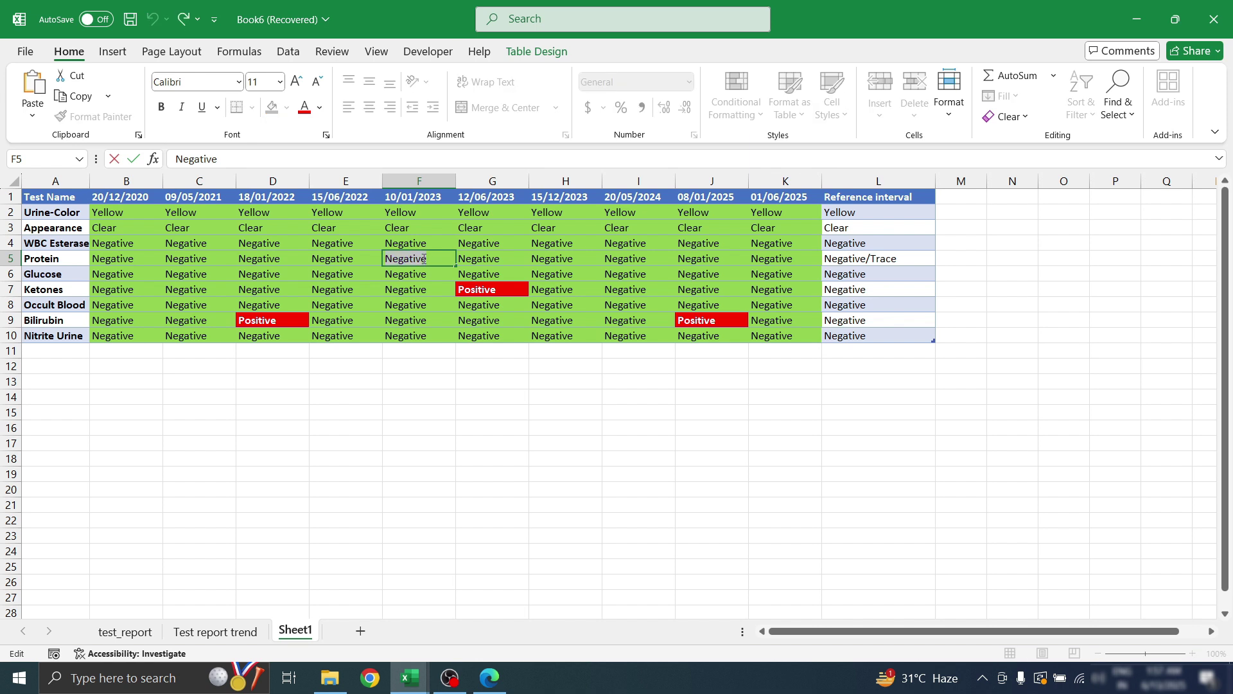
{"action": "type", "text": "Positive"}
{"action": "key", "text": "Return"}
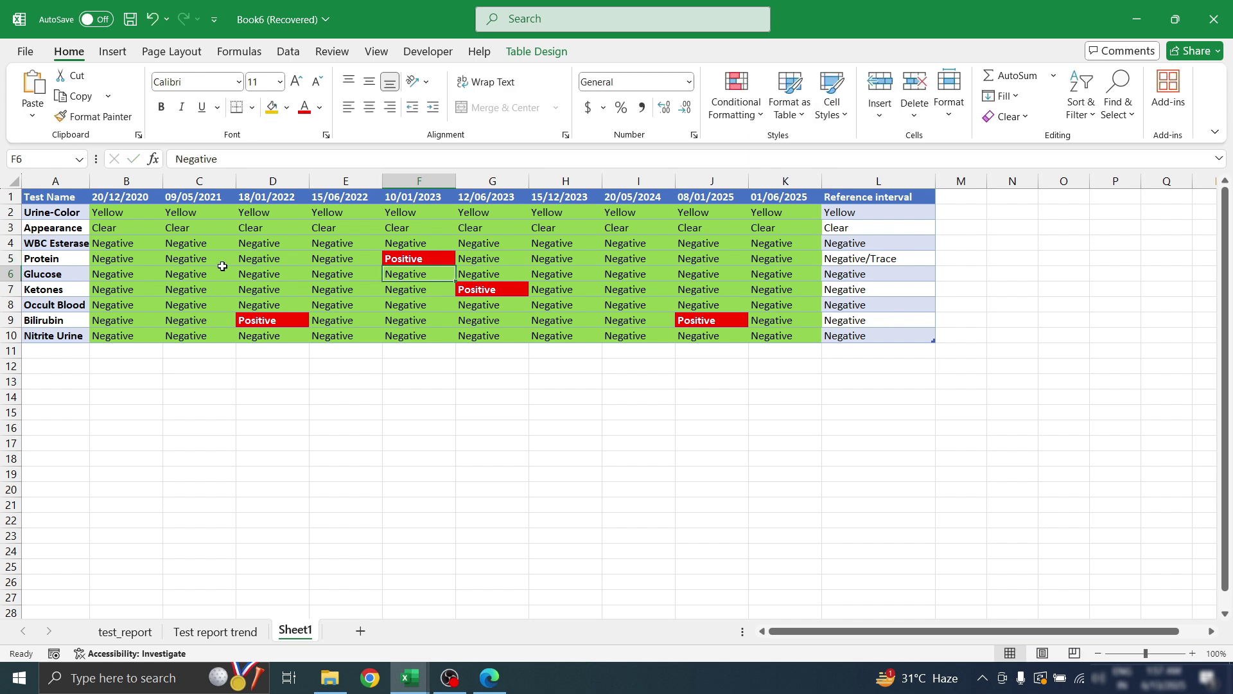
Change the Protein result for 20/05/2024 in I5 to Positive
{"action": "left_click", "coordinate": [185, 261]}
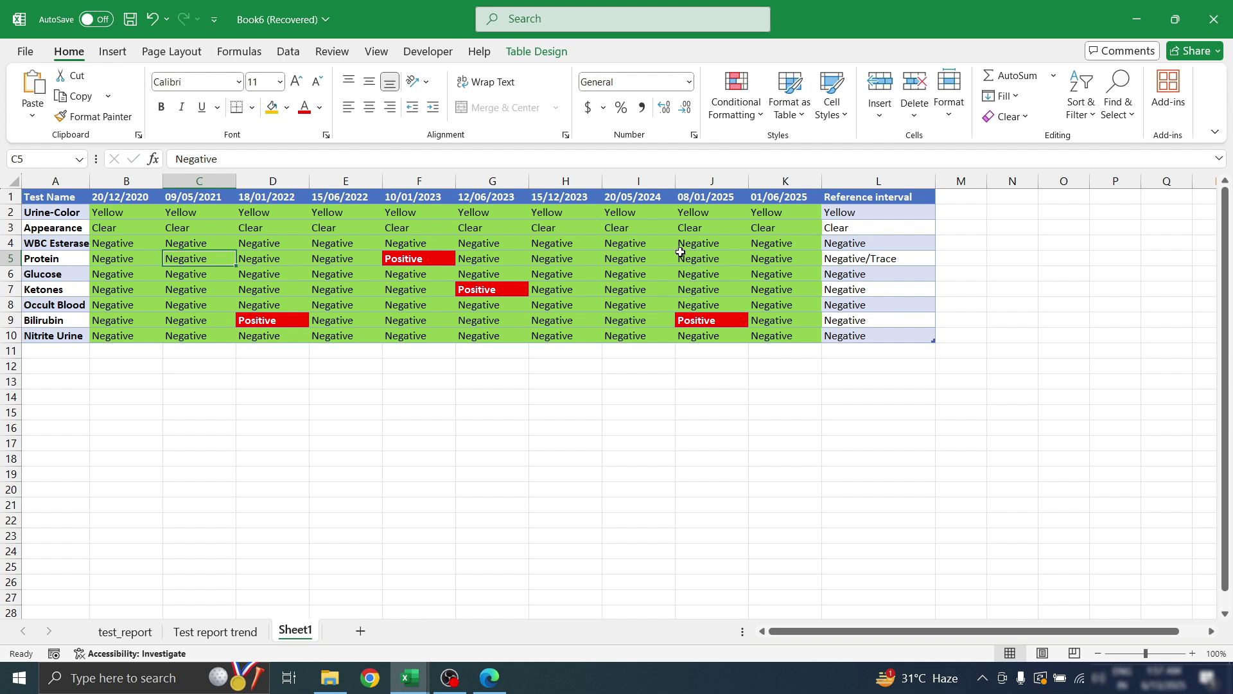
{"action": "left_click", "coordinate": [587, 350]}
{"action": "double_click", "coordinate": [628, 257]}
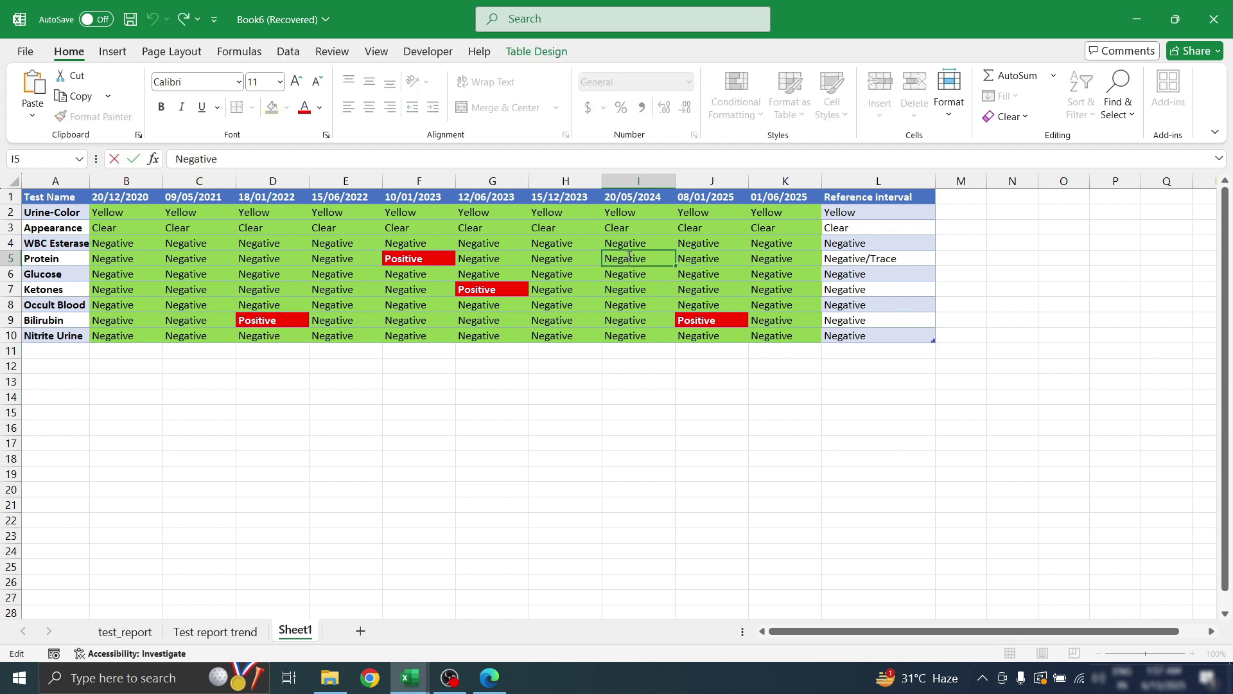
{"action": "key", "text": "BackSpace"}
{"action": "key", "text": "BackSpace"}
{"action": "key", "text": "BackSpace"}
{"action": "key", "text": "BackSpace"}
{"action": "key", "text": "Delete"}
{"action": "key", "text": "Delete"}
{"action": "key", "text": "Delete"}
{"action": "key", "text": "Delete"}
{"action": "type", "text": "Positive"}
{"action": "key", "text": "Return"}
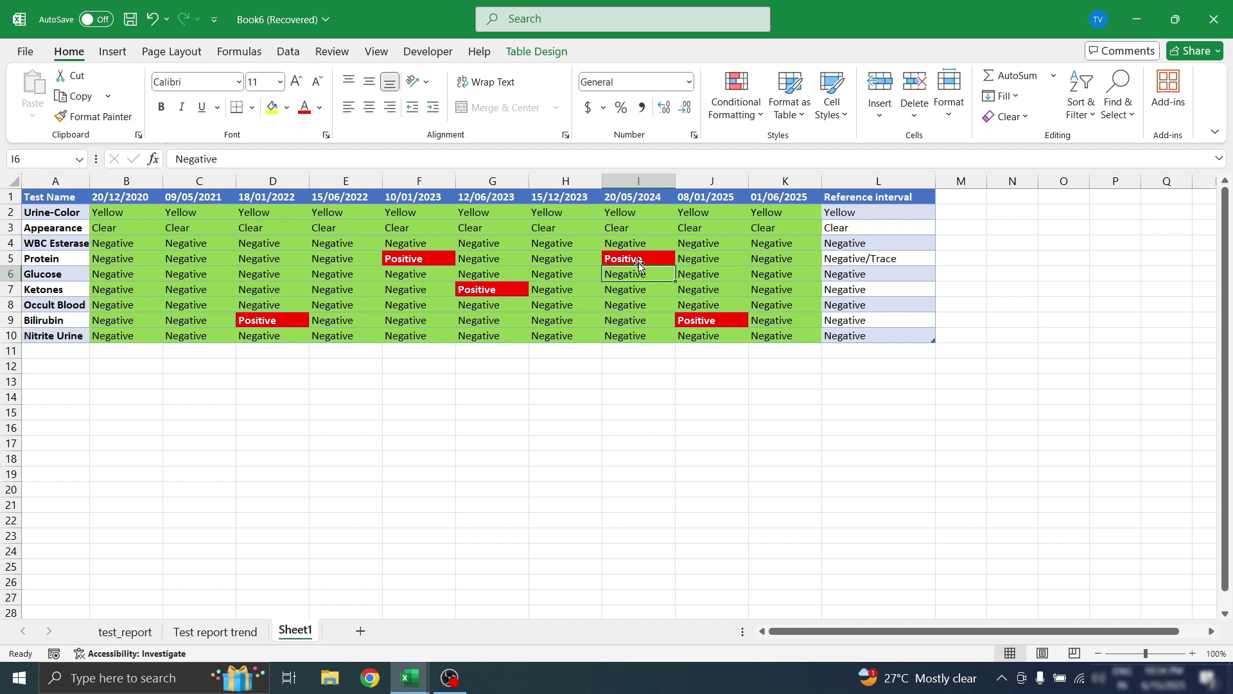
{"action": "left_click", "coordinate": [659, 257]}
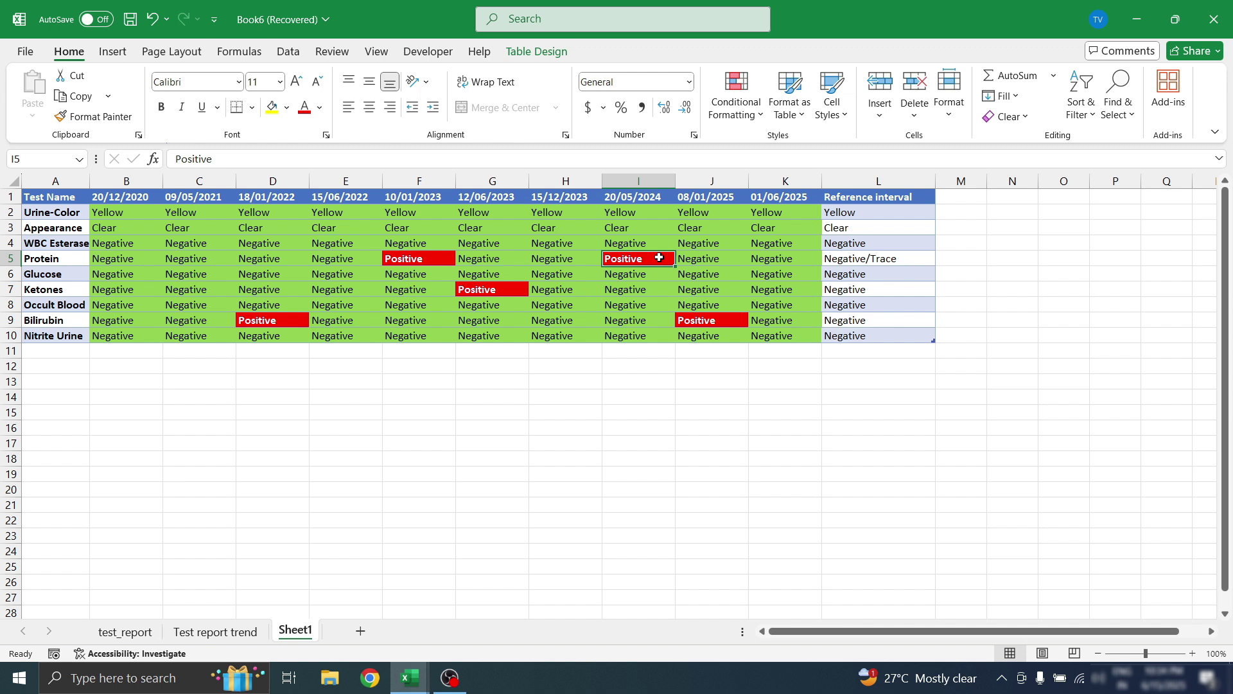
Delete the red NOT(ISNUMBER) formatting rule, keeping only the green matching rule, and apply the change
{"action": "left_click", "coordinate": [752, 113]}
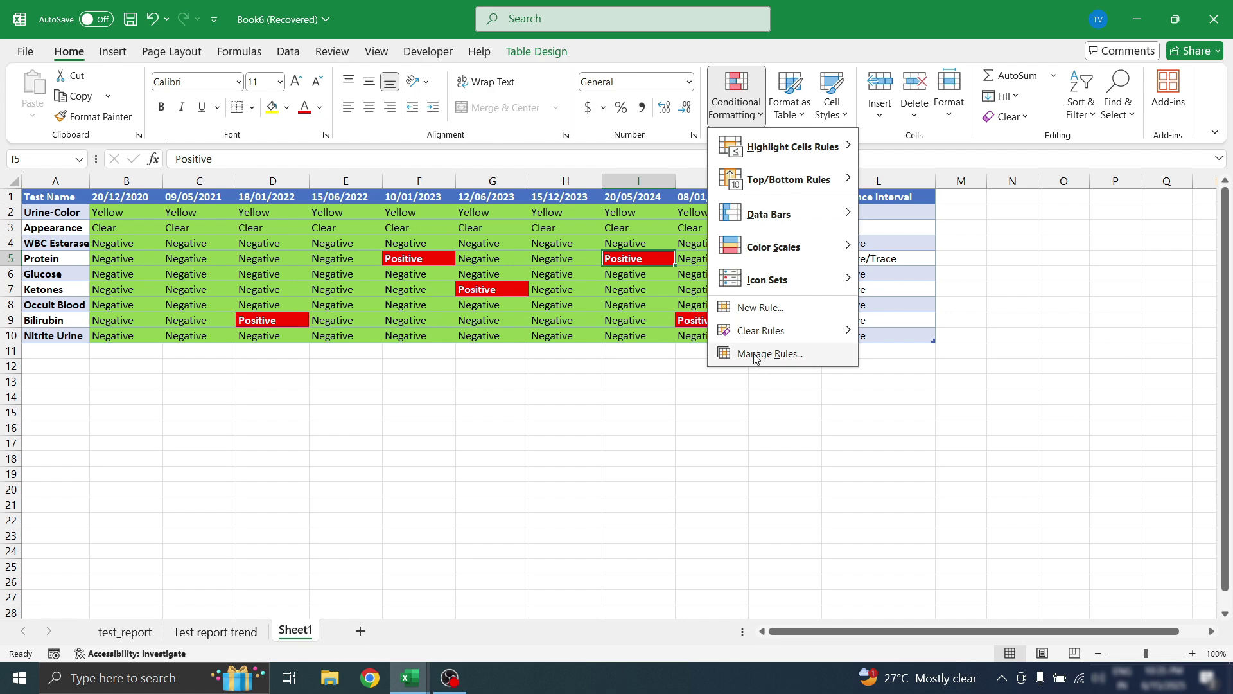
{"action": "left_click", "coordinate": [758, 354]}
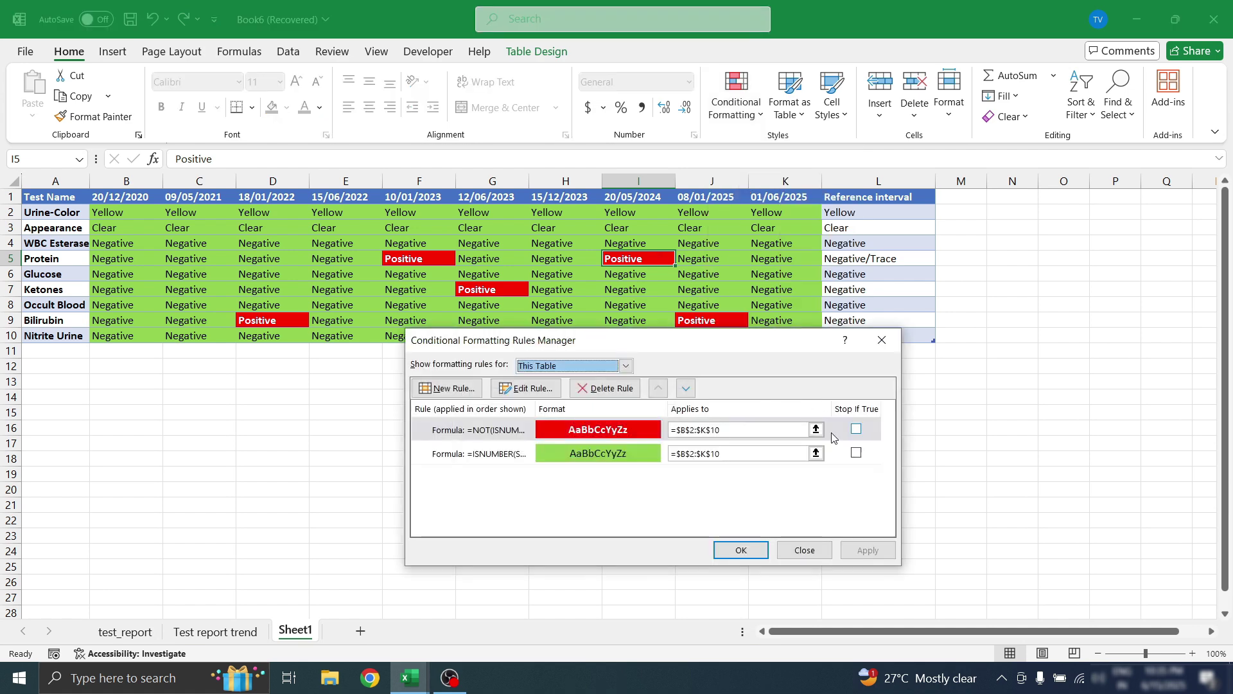
{"action": "left_click", "coordinate": [856, 429]}
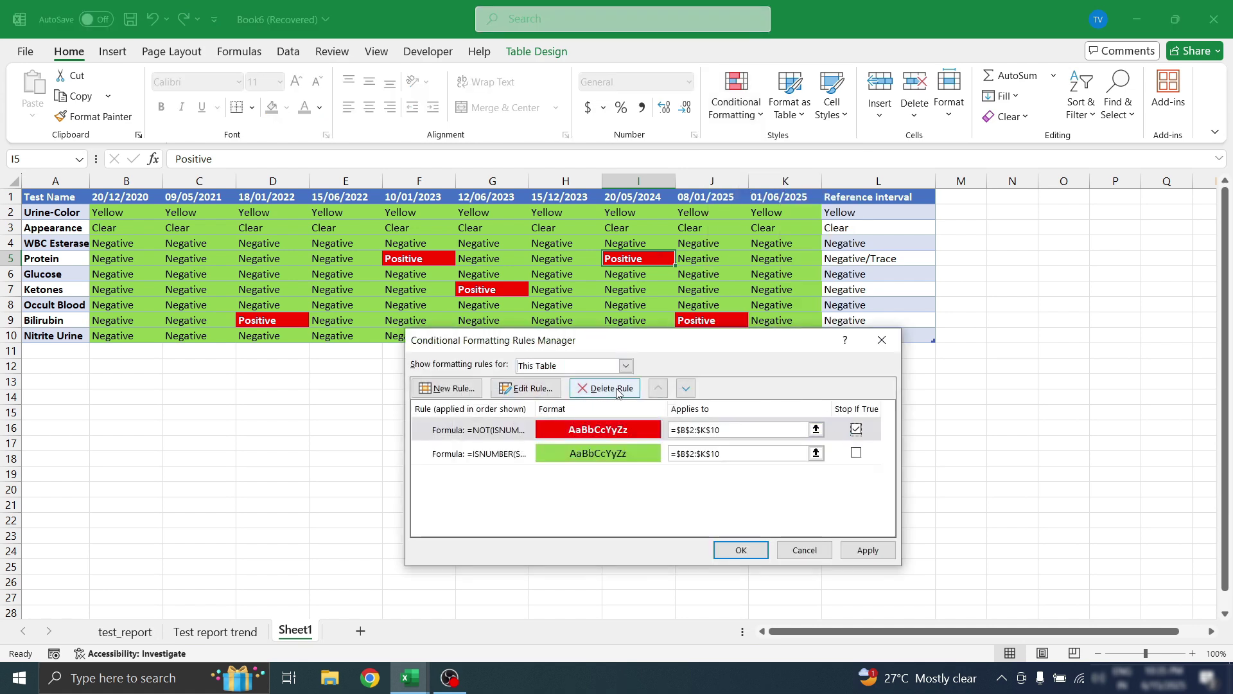
{"action": "left_click", "coordinate": [580, 389]}
{"action": "left_click", "coordinate": [862, 552]}
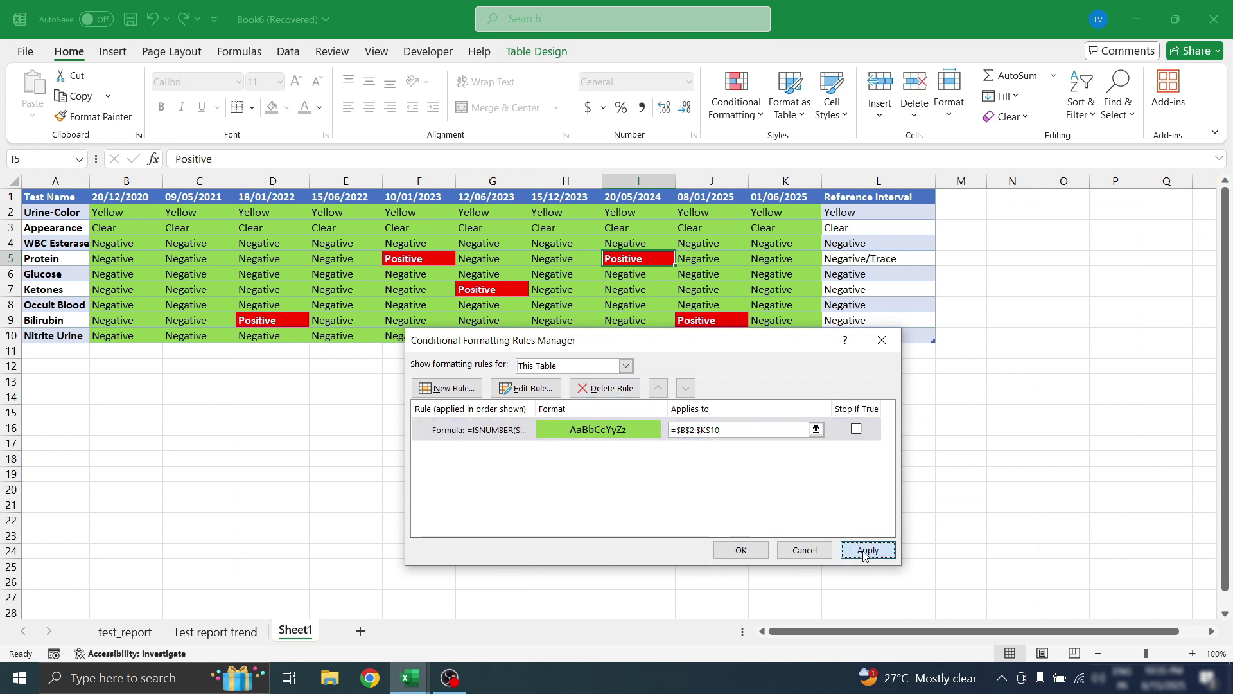
{"action": "left_click", "coordinate": [732, 551]}
Replace every Positive result on Sheet1 with Negative
{"action": "key", "text": "ctrl+h"}
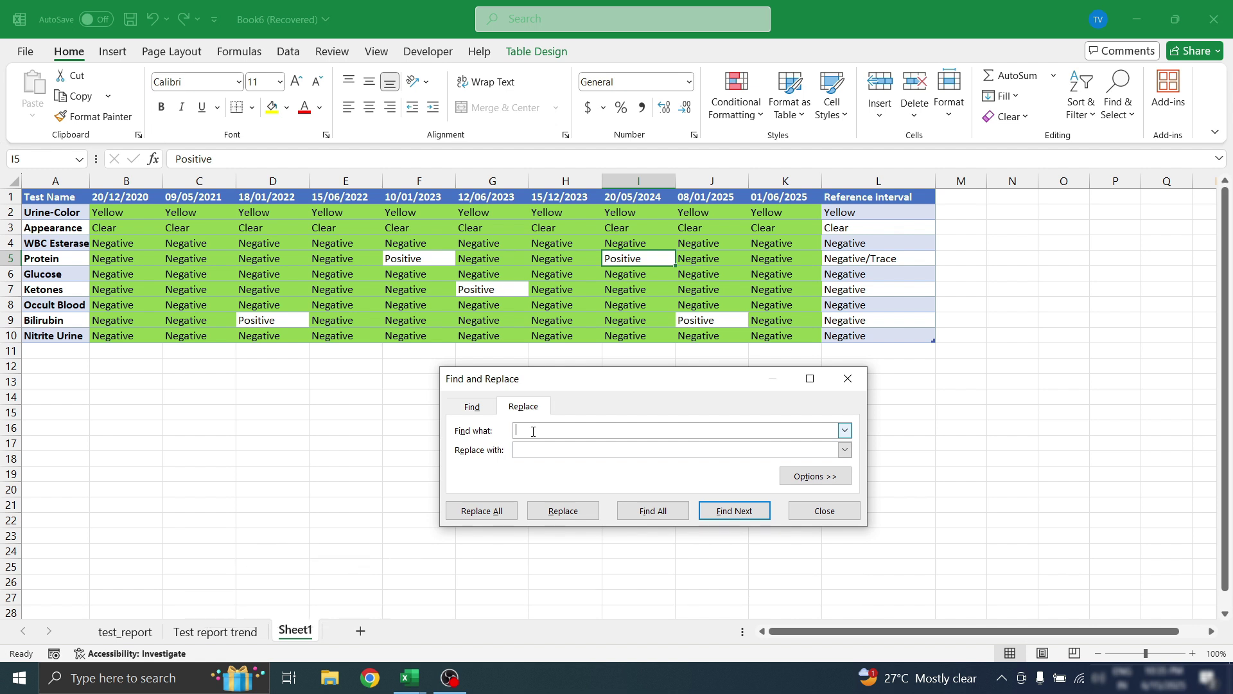
{"action": "type", "text": "Positive"}
{"action": "key", "text": "Tab"}
{"action": "type", "text": "Negative"}
{"action": "left_click", "coordinate": [482, 511]}
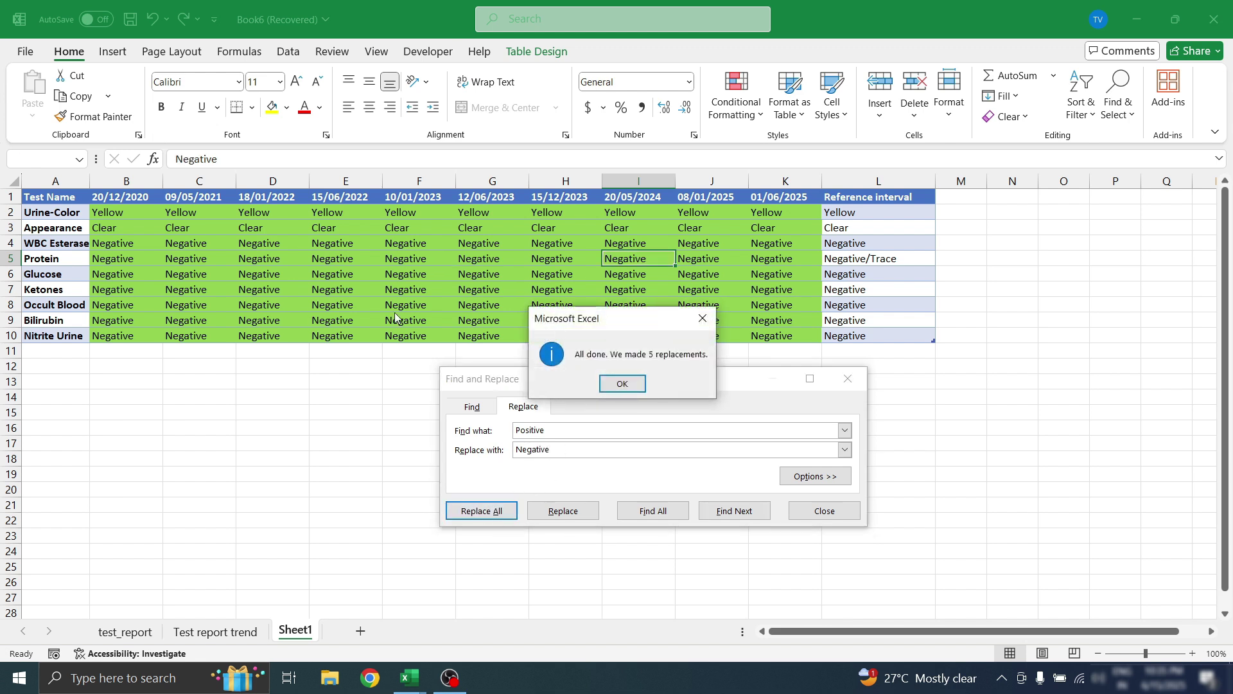
{"action": "left_click", "coordinate": [621, 384]}
{"action": "left_click", "coordinate": [840, 520]}
Copy the whole results table from Sheet1 and paste it at A26 of the Test report trend sheet, below the chart
{"action": "left_click", "coordinate": [50, 197]}
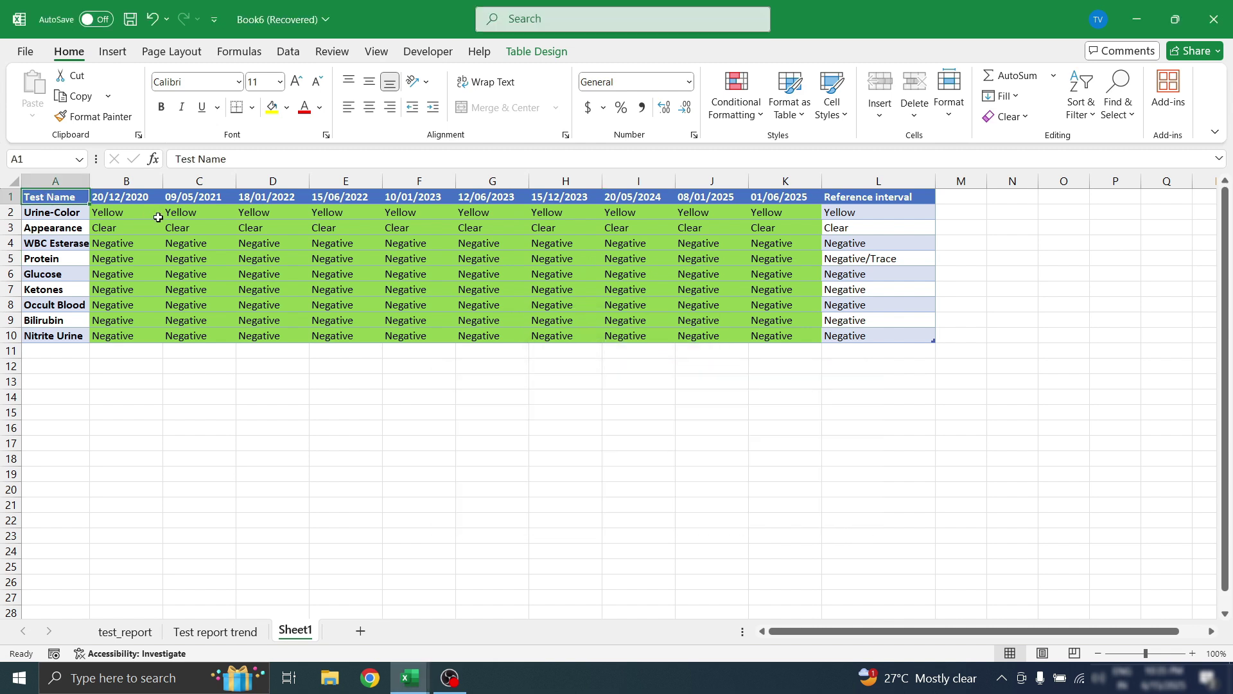
{"action": "key", "text": "ctrl+a"}
{"action": "key", "text": "ctrl+c"}
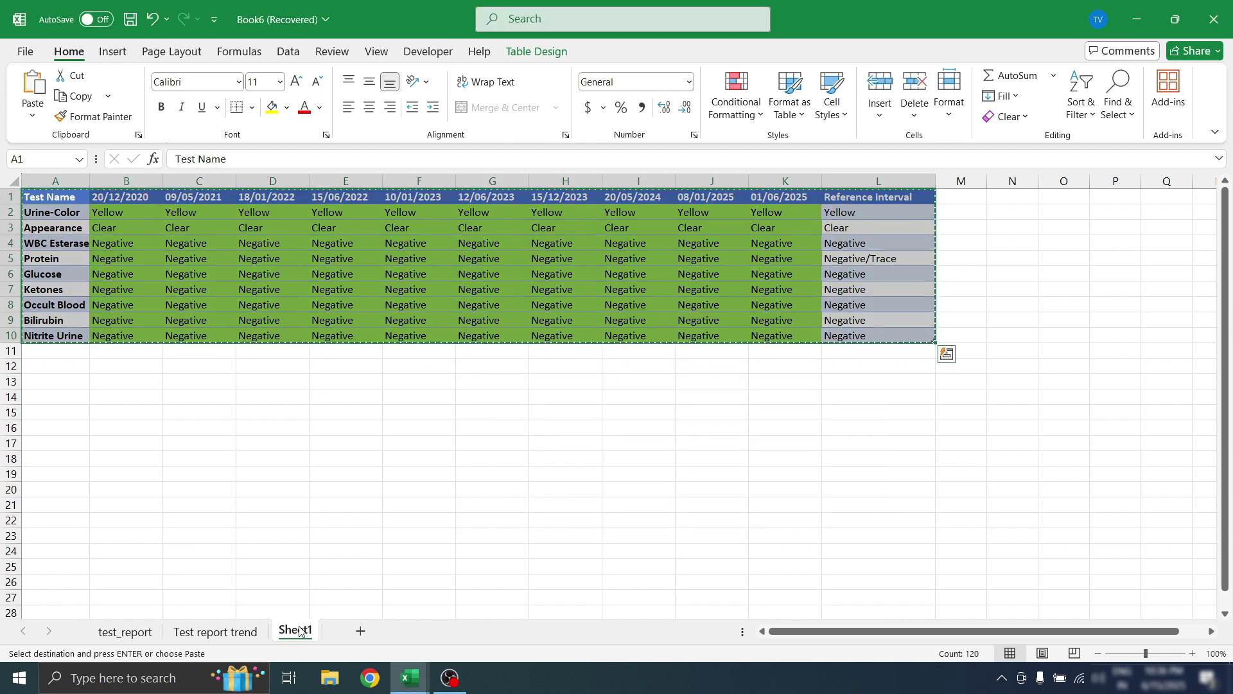
{"action": "left_click", "coordinate": [191, 639]}
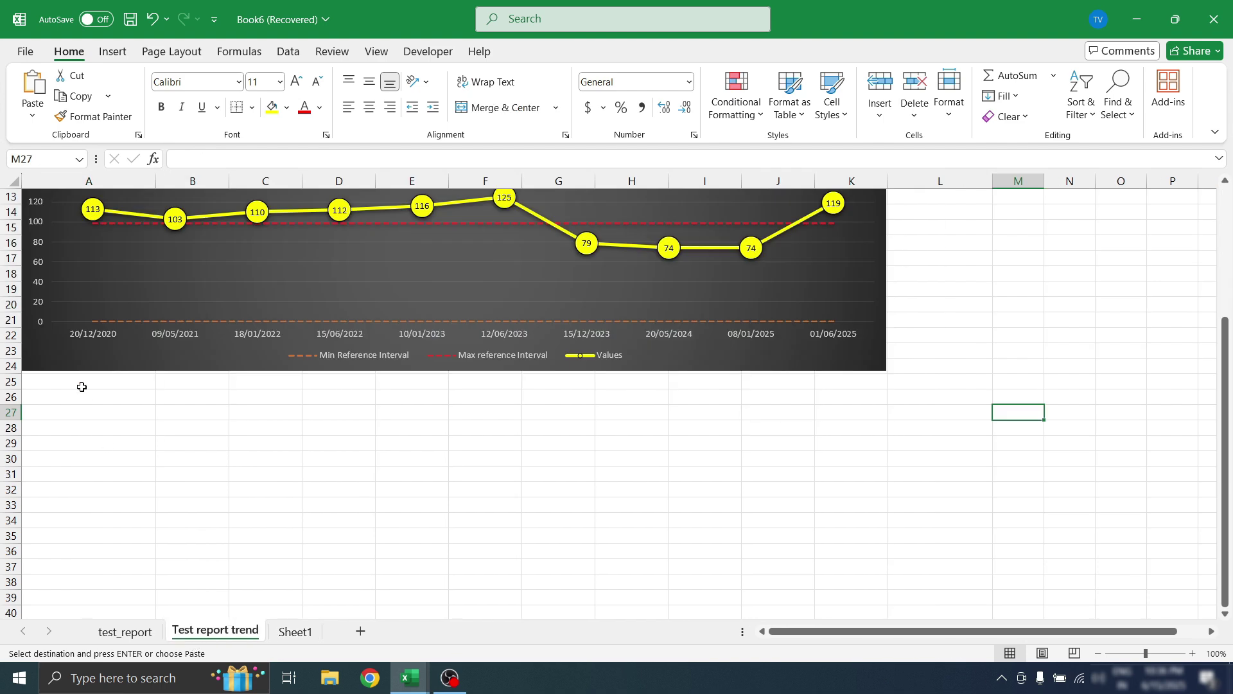
{"action": "left_click", "coordinate": [60, 398]}
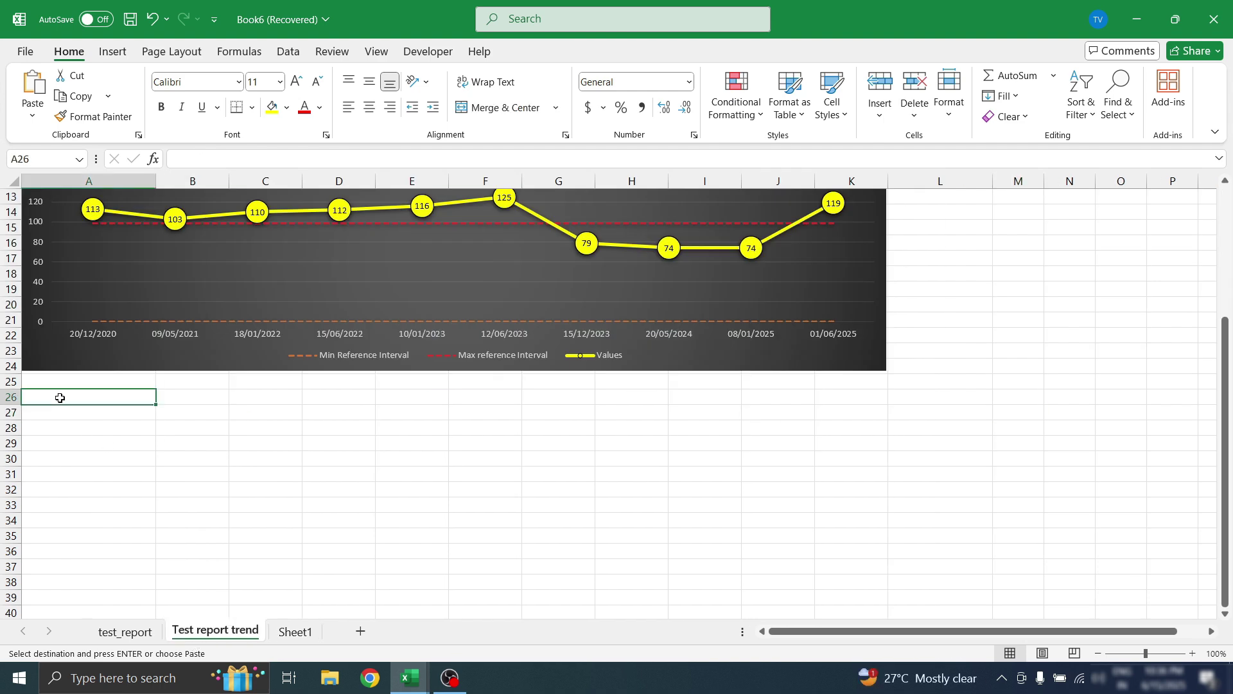
{"action": "key", "text": "ctrl+v"}
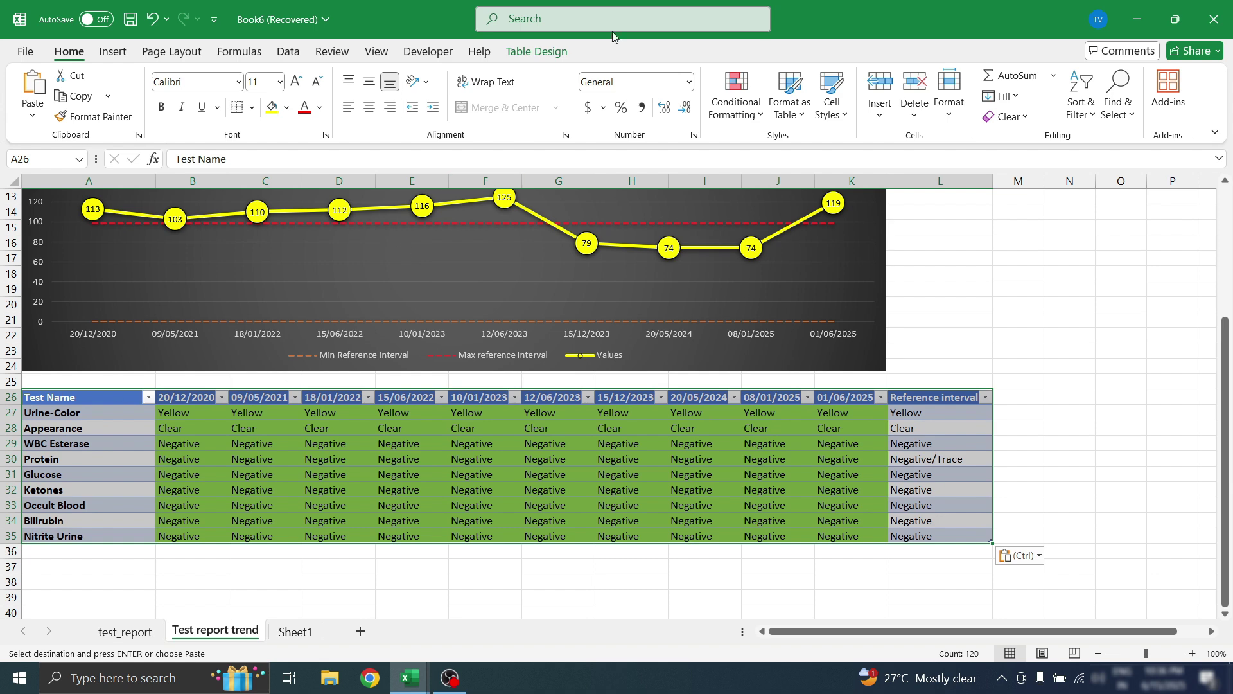
Turn off the filter buttons in the header row of the pasted table
{"action": "left_click", "coordinate": [544, 52]}
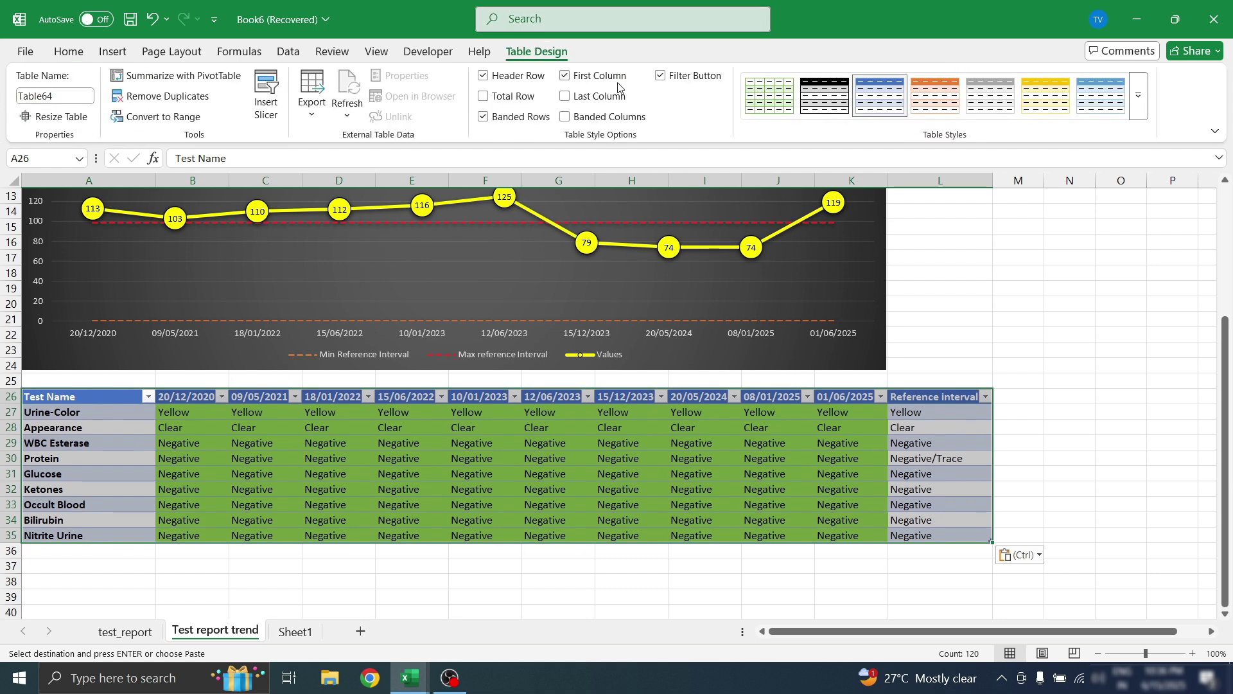
{"action": "left_click", "coordinate": [660, 75]}
{"action": "left_click", "coordinate": [620, 473]}
{"action": "scroll", "coordinate": [880, 441], "scroll_direction": "up", "scroll_amount": 4}
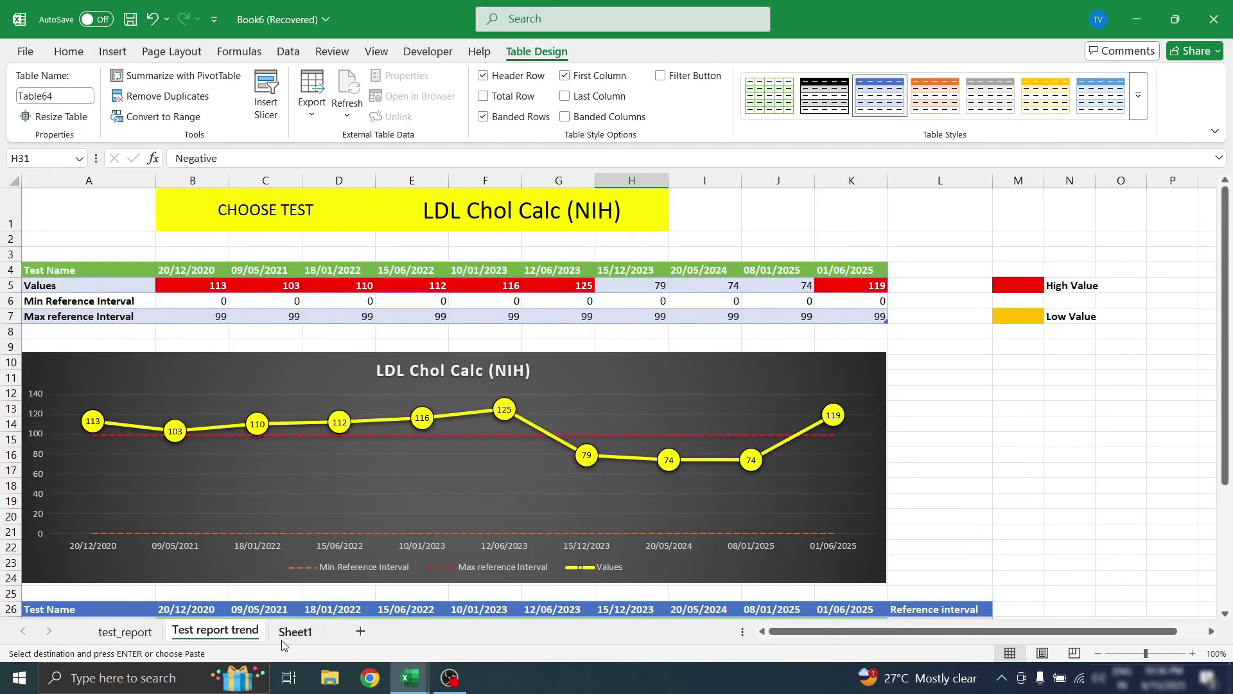
Delete Sheet1 from the workbook and confirm the deletion
{"action": "left_click", "coordinate": [297, 634]}
{"action": "right_click", "coordinate": [297, 634]}
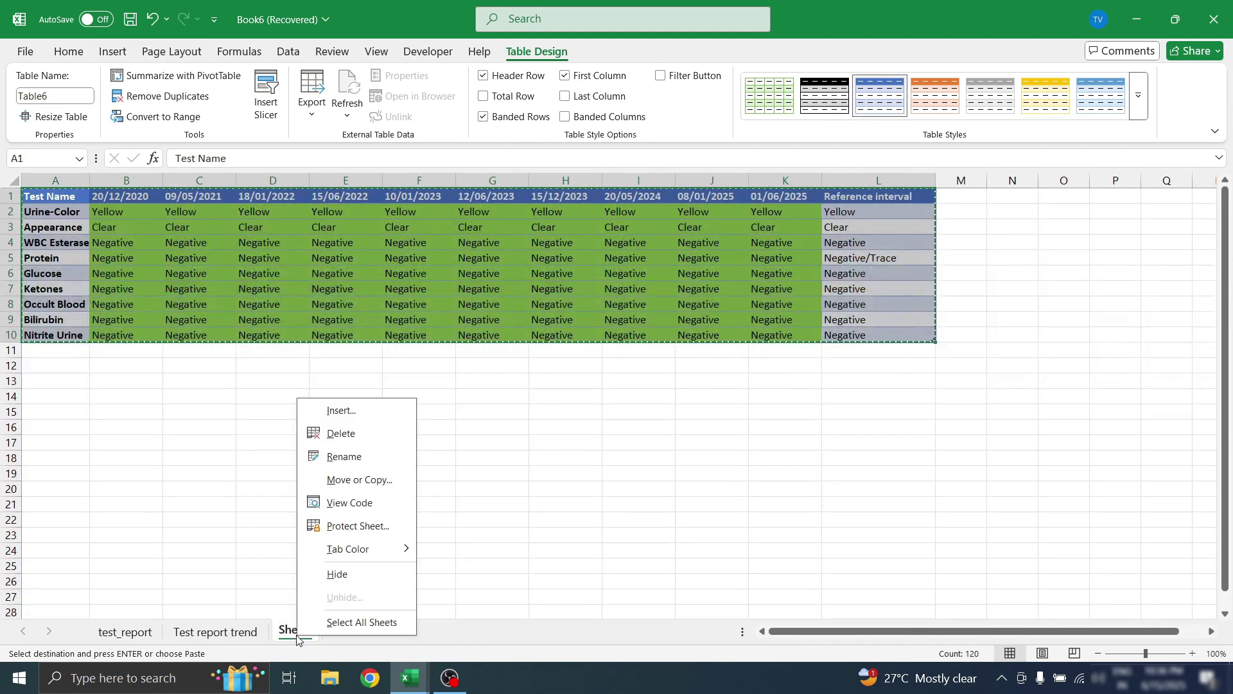
{"action": "left_click", "coordinate": [344, 434]}
{"action": "left_click", "coordinate": [586, 384]}
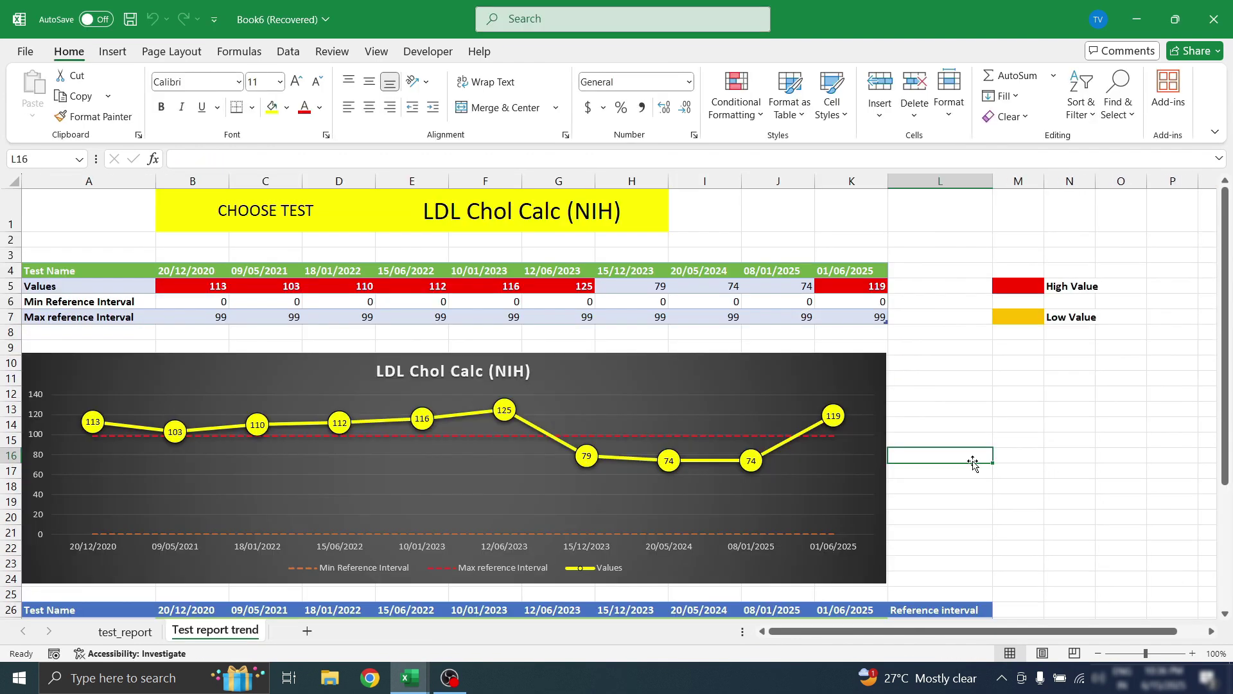
Set the line transparency of the chart's Max and Min Reference Interval series to 0%
{"action": "left_click", "coordinate": [553, 486]}
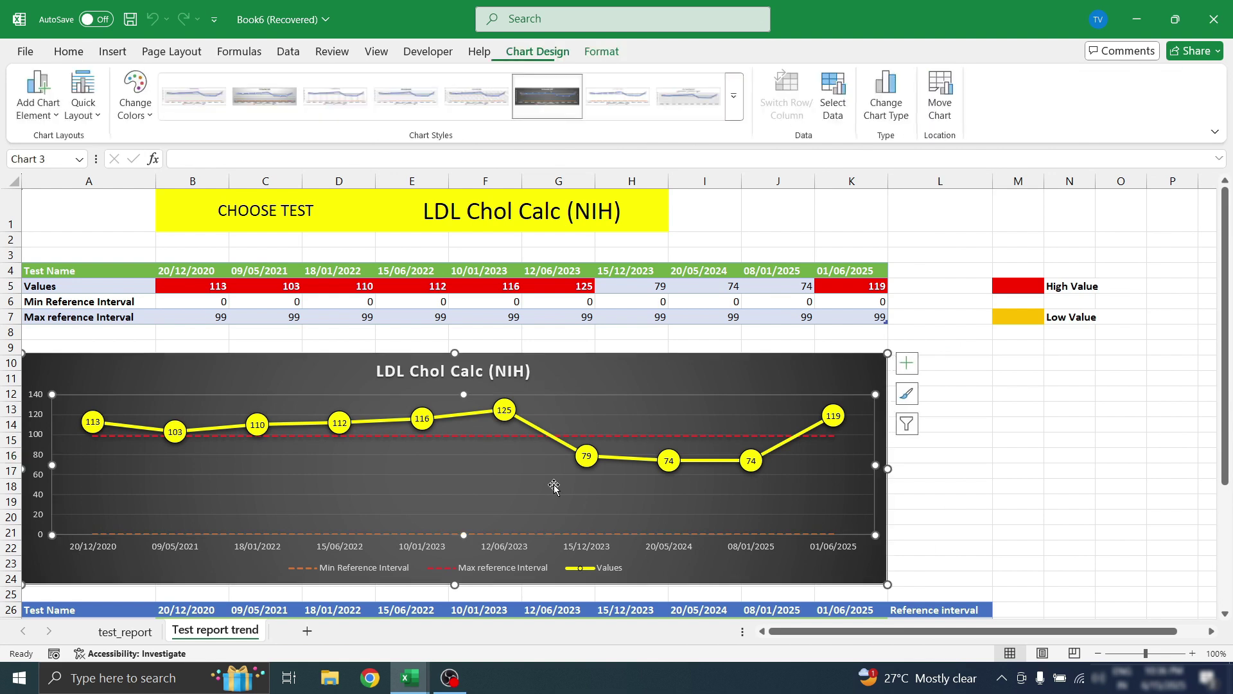
{"action": "double_click", "coordinate": [478, 436]}
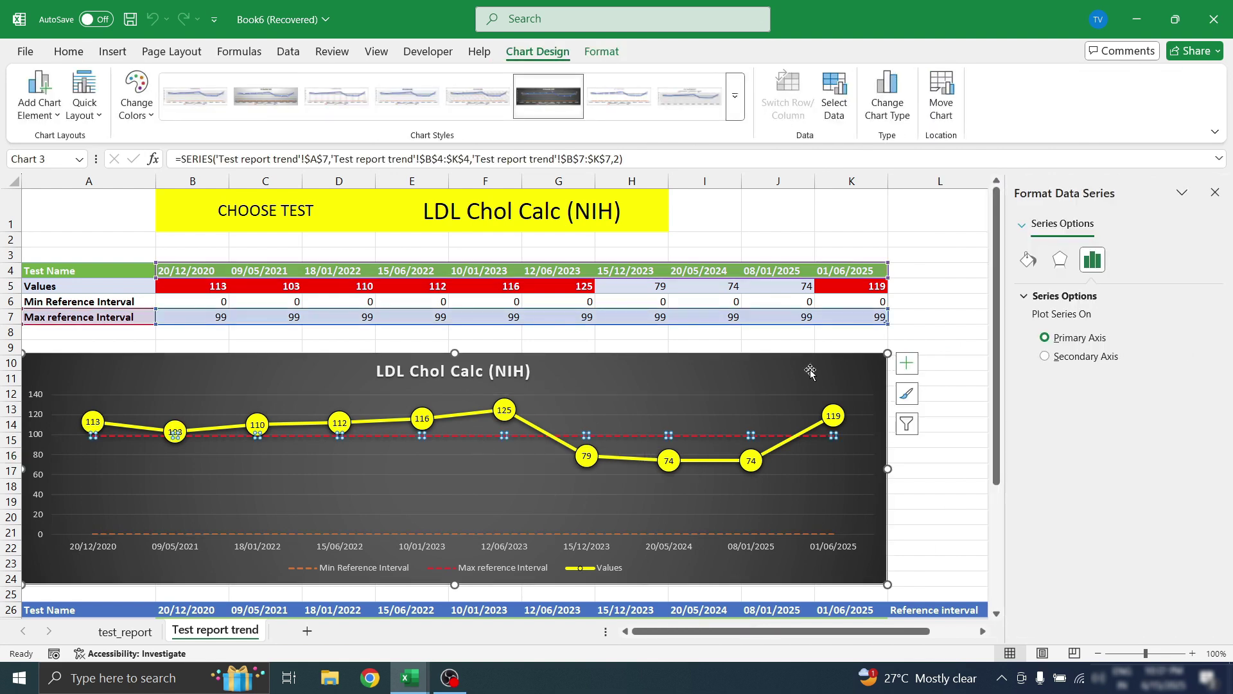
{"action": "left_click", "coordinate": [1027, 260]}
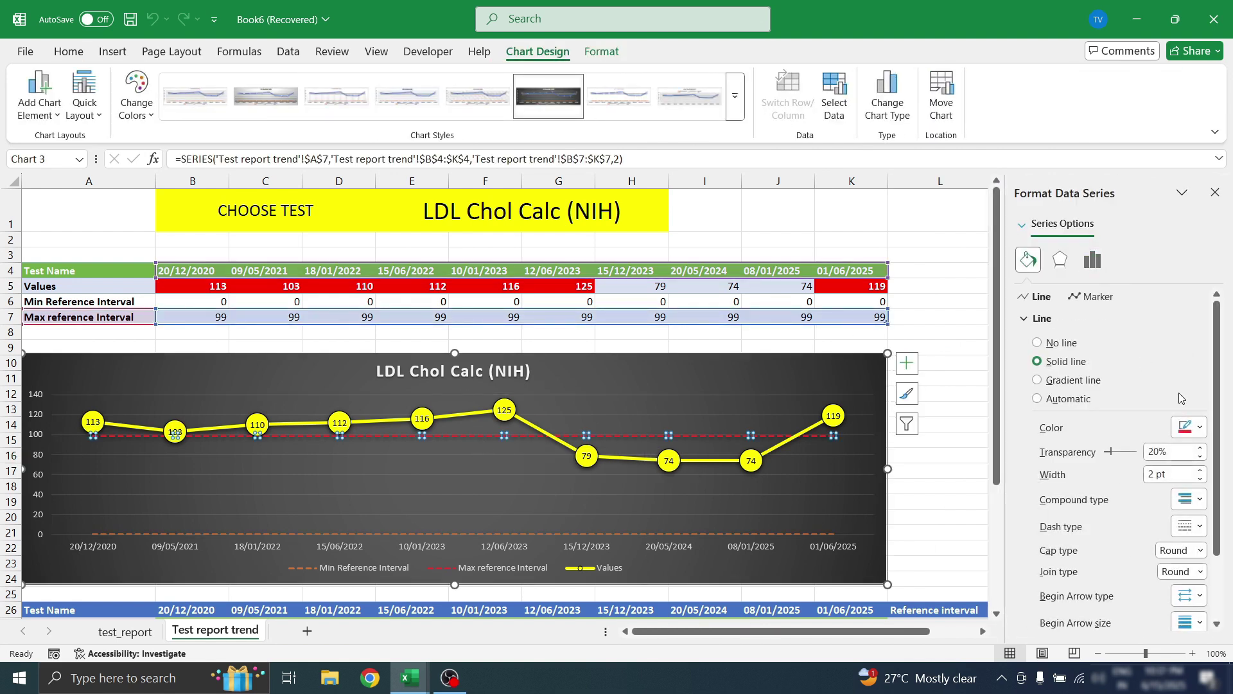
{"action": "left_click_drag", "start_coordinate": [1113, 456], "coordinate": [1085, 457]}
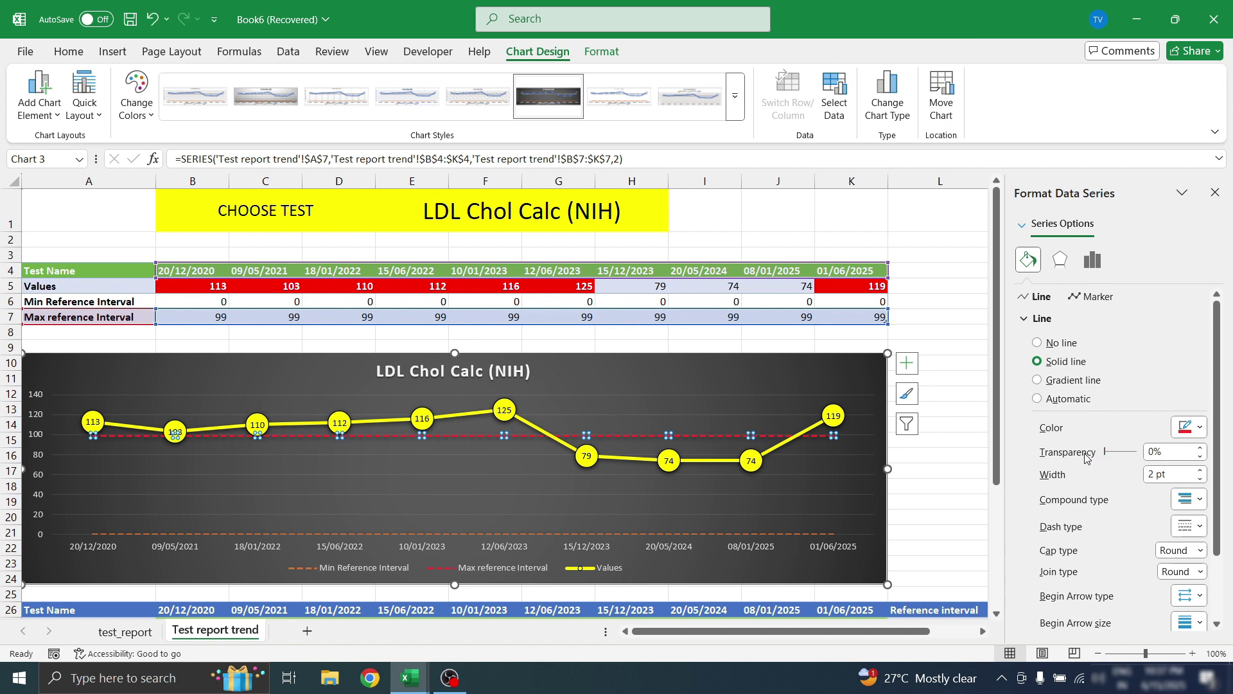
{"action": "left_click", "coordinate": [637, 533]}
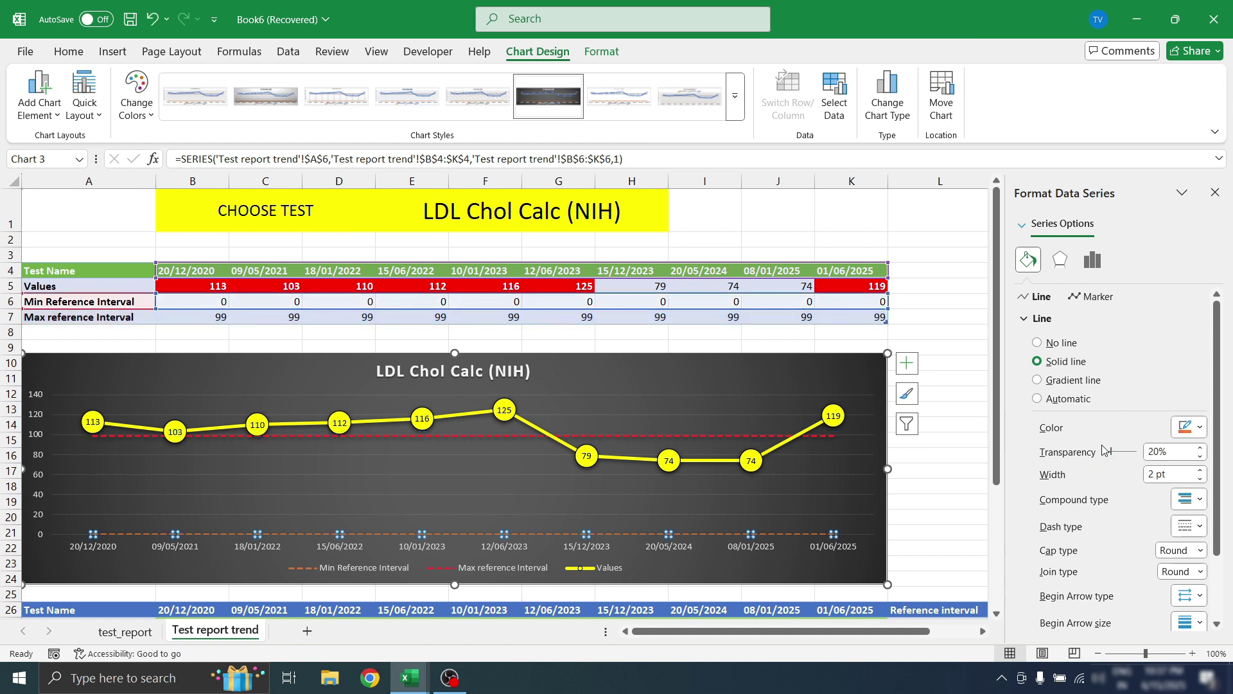
{"action": "left_click_drag", "start_coordinate": [1113, 456], "coordinate": [1063, 457]}
Make the chart's yellow Values series a smoothed line and close the series formatting options
{"action": "left_click", "coordinate": [529, 429]}
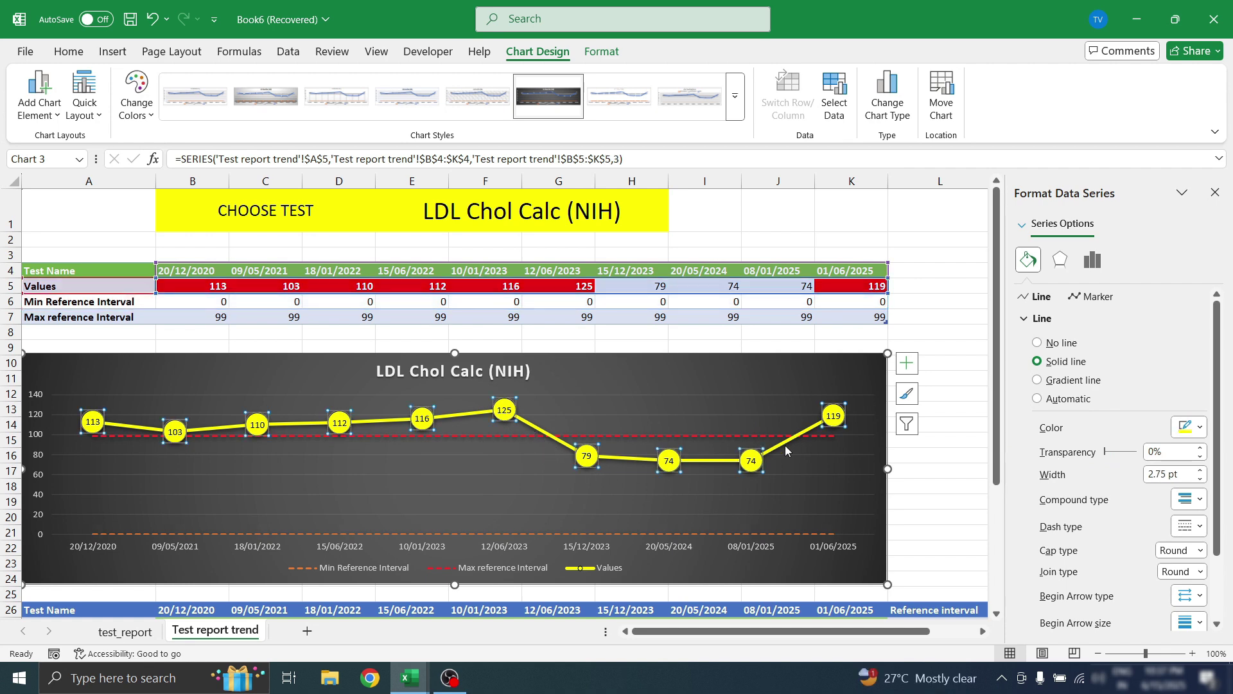
{"action": "scroll", "coordinate": [1050, 627], "scroll_direction": "down", "scroll_amount": 2}
{"action": "left_click", "coordinate": [1047, 617]}
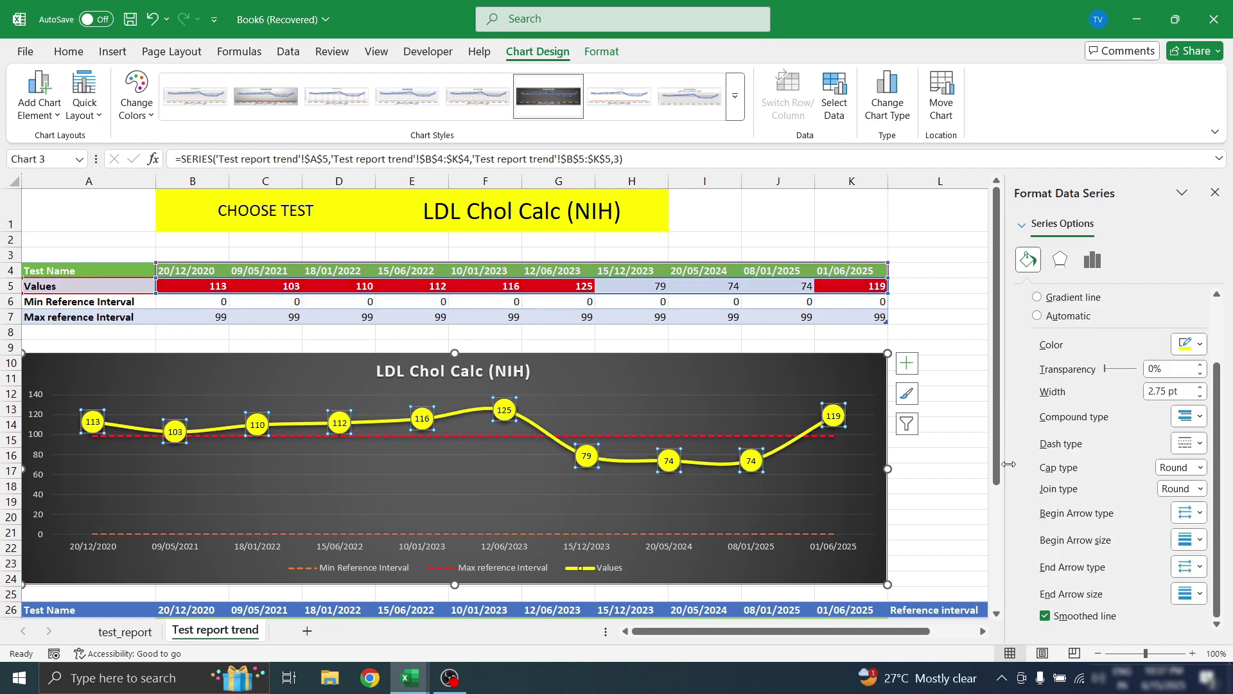
{"action": "left_click", "coordinate": [1215, 193]}
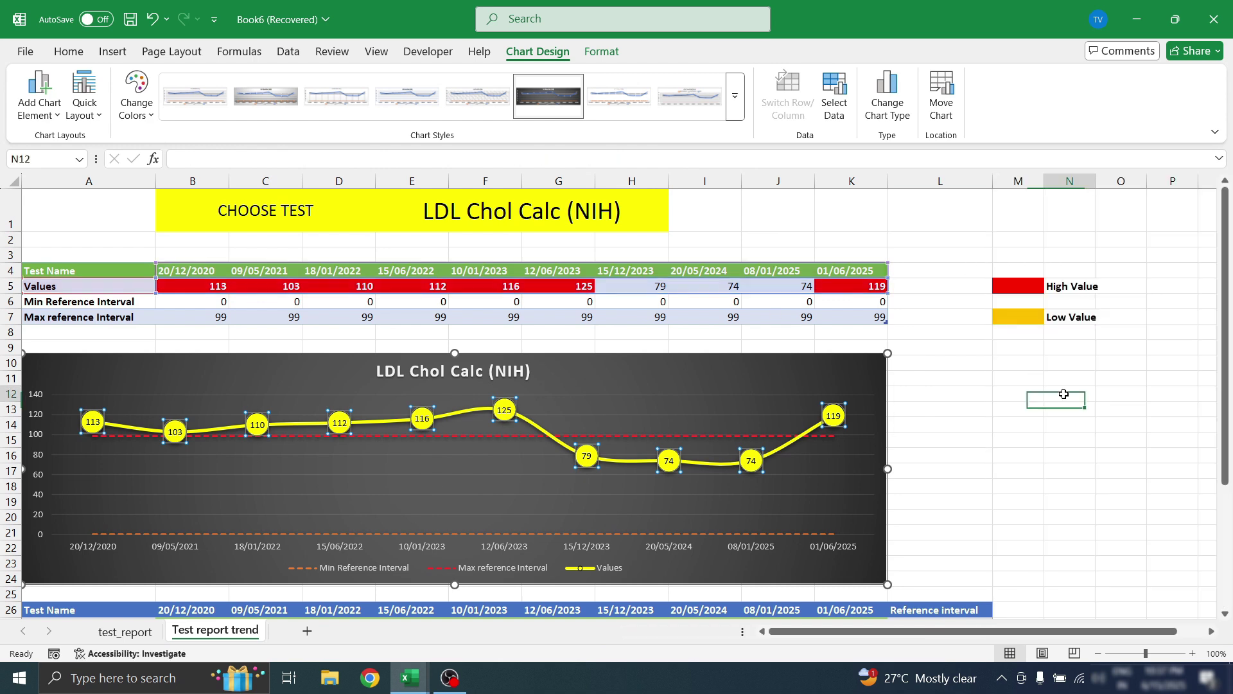
Make the CHOOSE TEST label in B1 bold and slightly reduce the height of row 1
{"action": "left_click", "coordinate": [312, 225]}
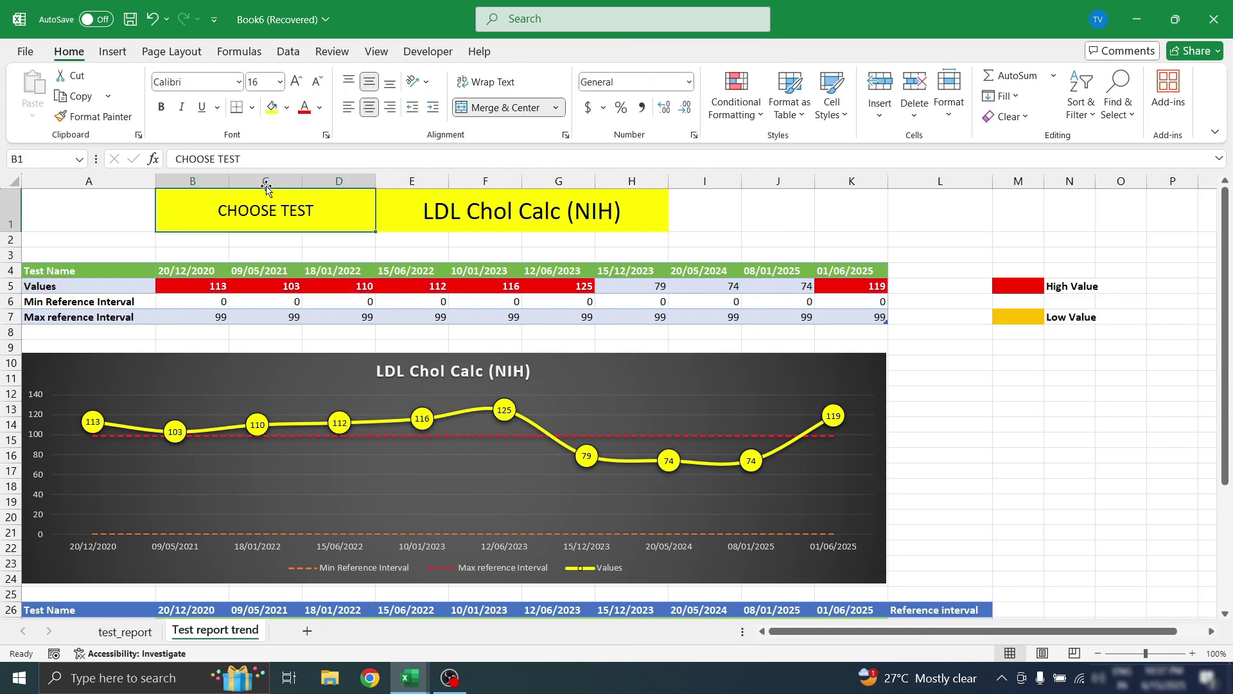
{"action": "left_click", "coordinate": [162, 107]}
{"action": "left_click_drag", "start_coordinate": [11, 232], "coordinate": [11, 221]}
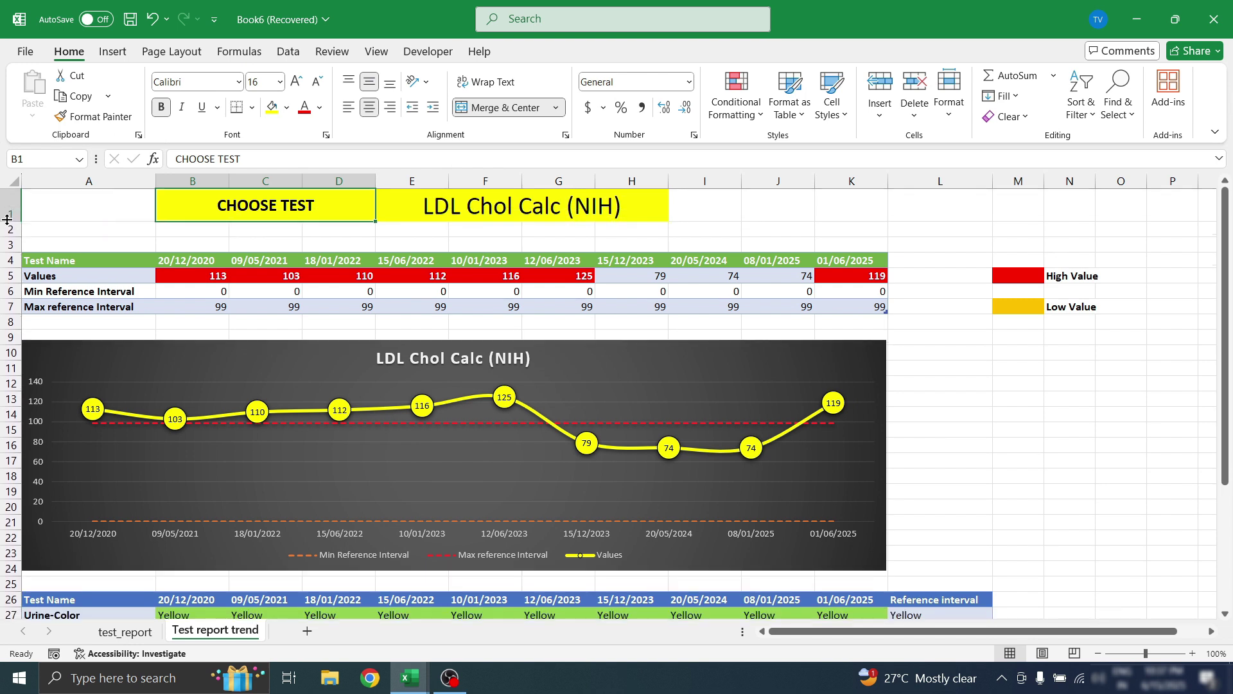
Reduce the selected test name in E1 to font size 22 and make it bold
{"action": "left_click", "coordinate": [468, 203]}
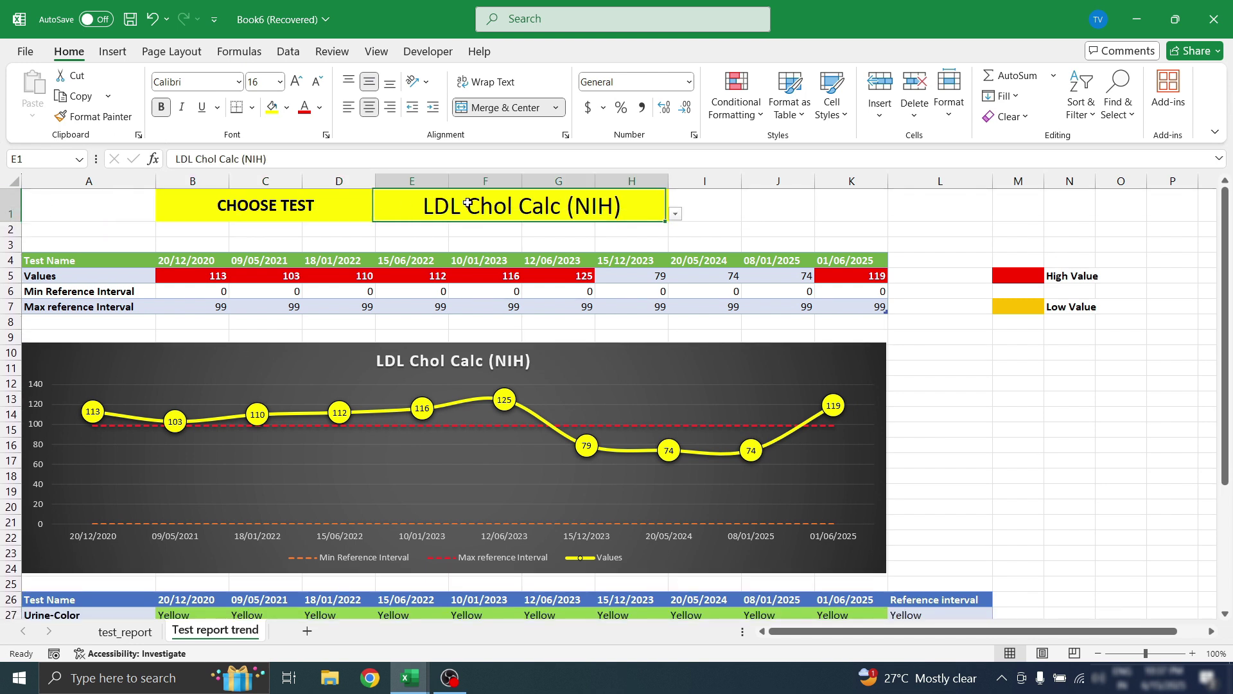
{"action": "left_click", "coordinate": [317, 82]}
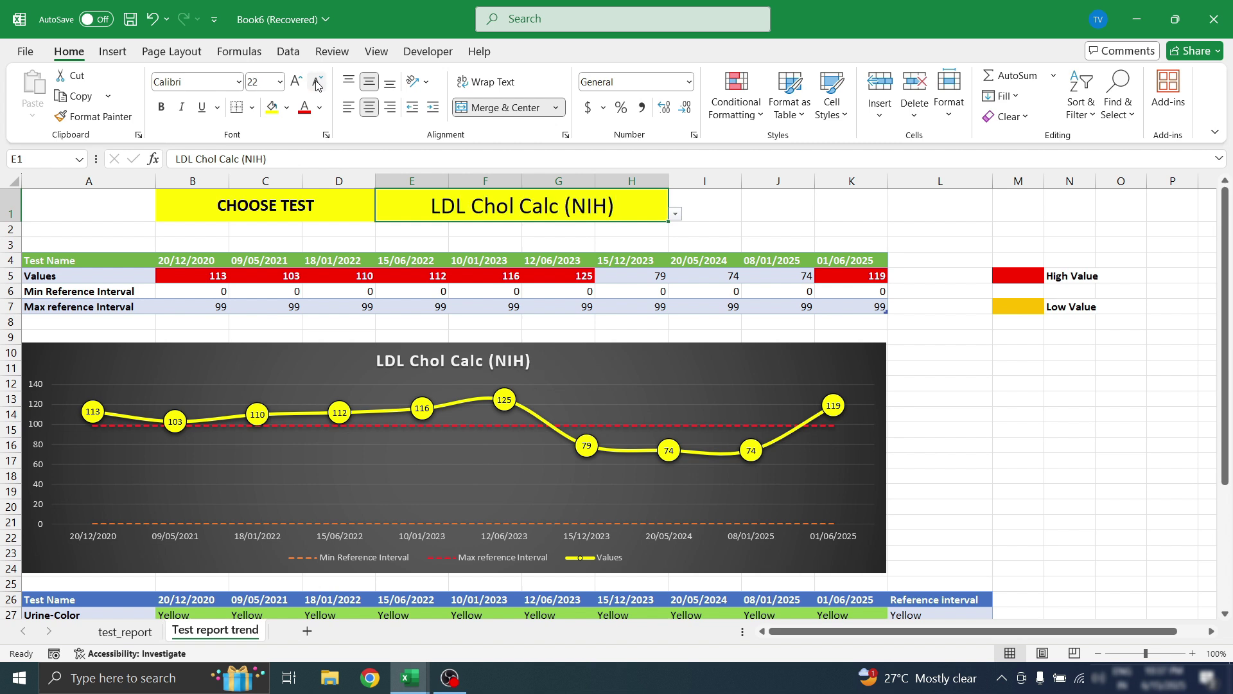
{"action": "left_click", "coordinate": [161, 106]}
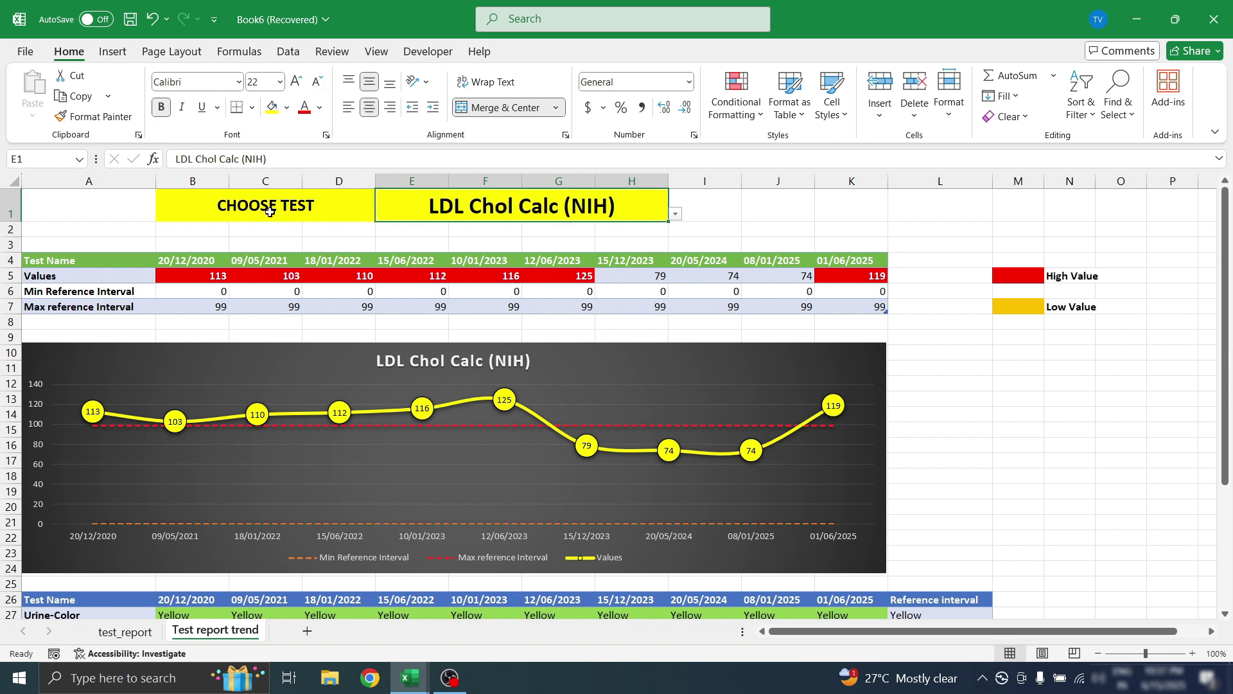
{"action": "left_click", "coordinate": [1019, 399]}
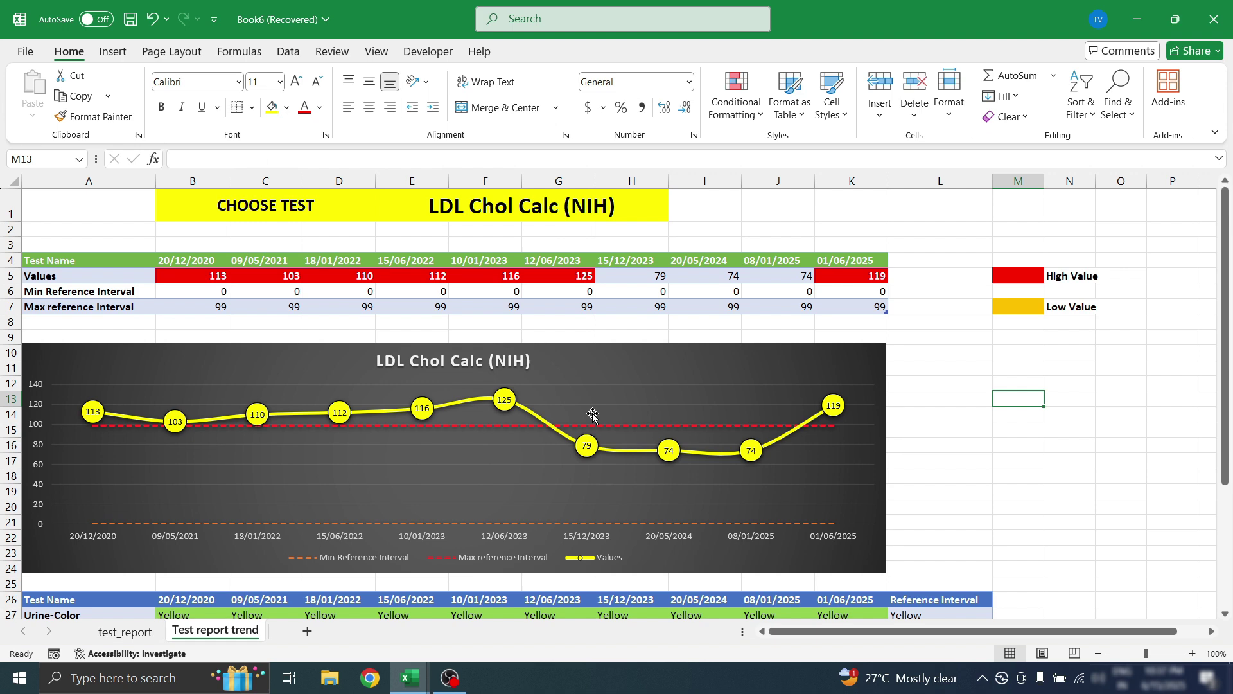
Try the test selector in E1 with Phosphorus, VLDL Cholesterol Cal and Vitamin D 25-Hydroxy in turn
{"action": "scroll", "coordinate": [592, 416], "scroll_direction": "down", "scroll_amount": 3}
{"action": "scroll", "coordinate": [557, 311], "scroll_direction": "up", "scroll_amount": 3}
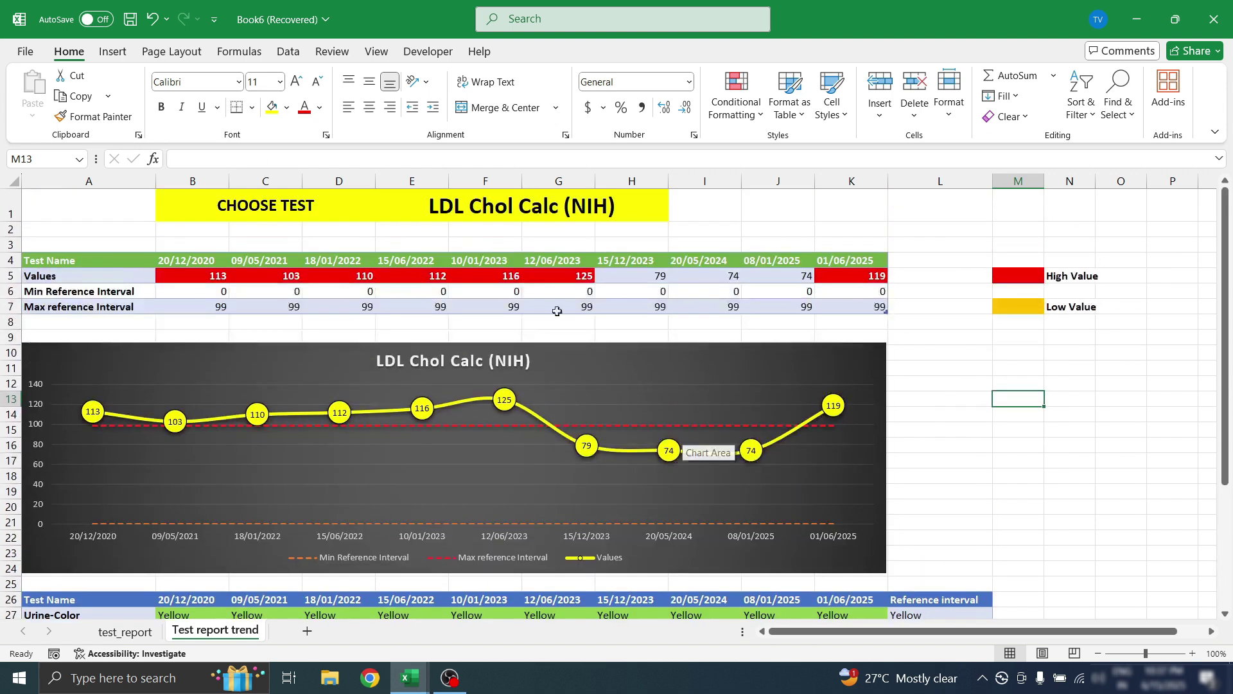
{"action": "left_click", "coordinate": [546, 204]}
{"action": "left_click", "coordinate": [675, 214]}
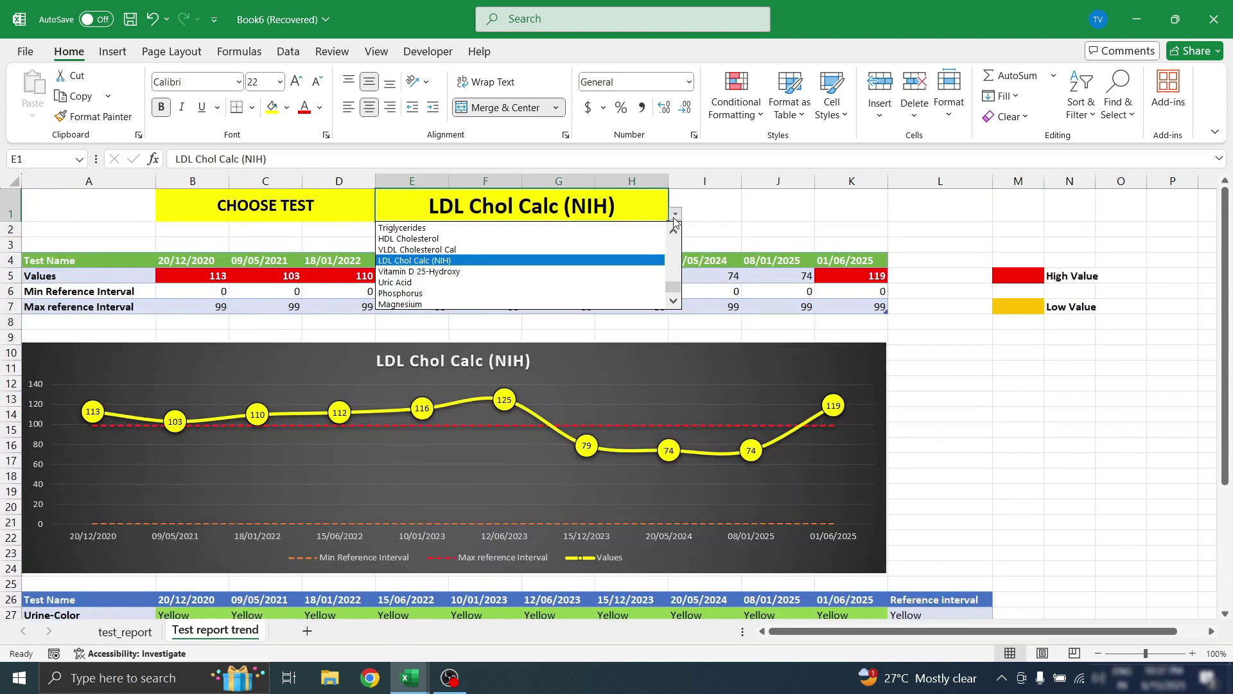
{"action": "left_click", "coordinate": [432, 294]}
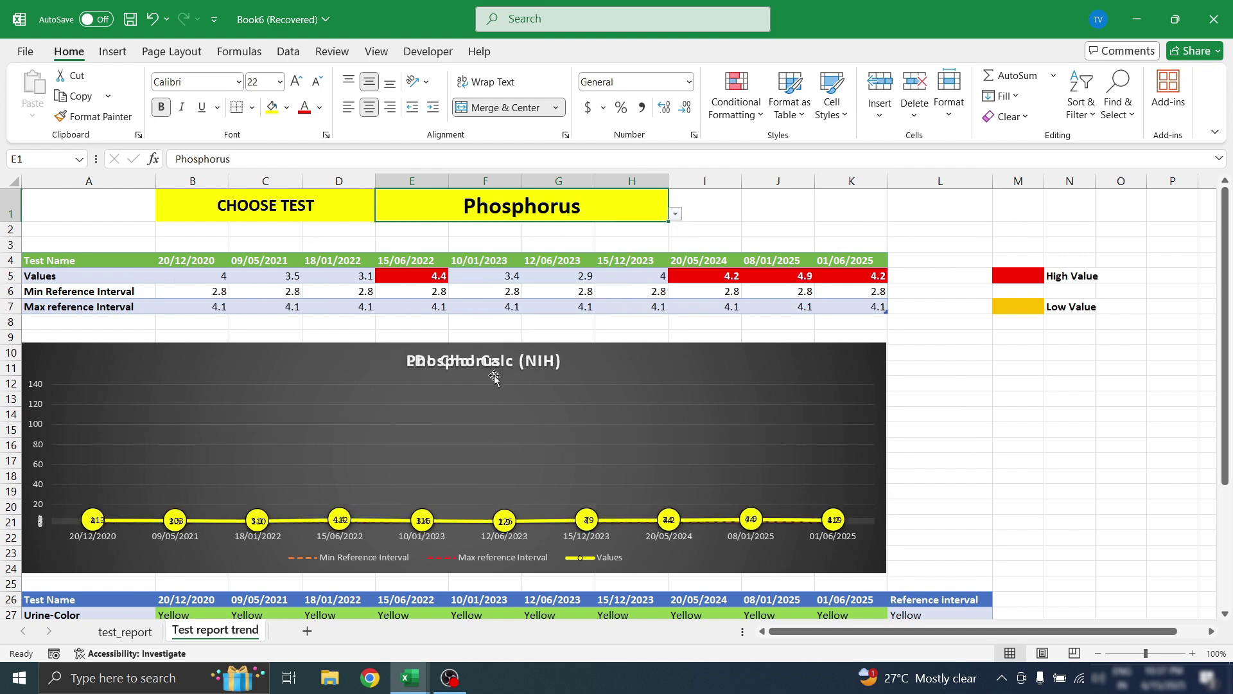
{"action": "left_click", "coordinate": [677, 214]}
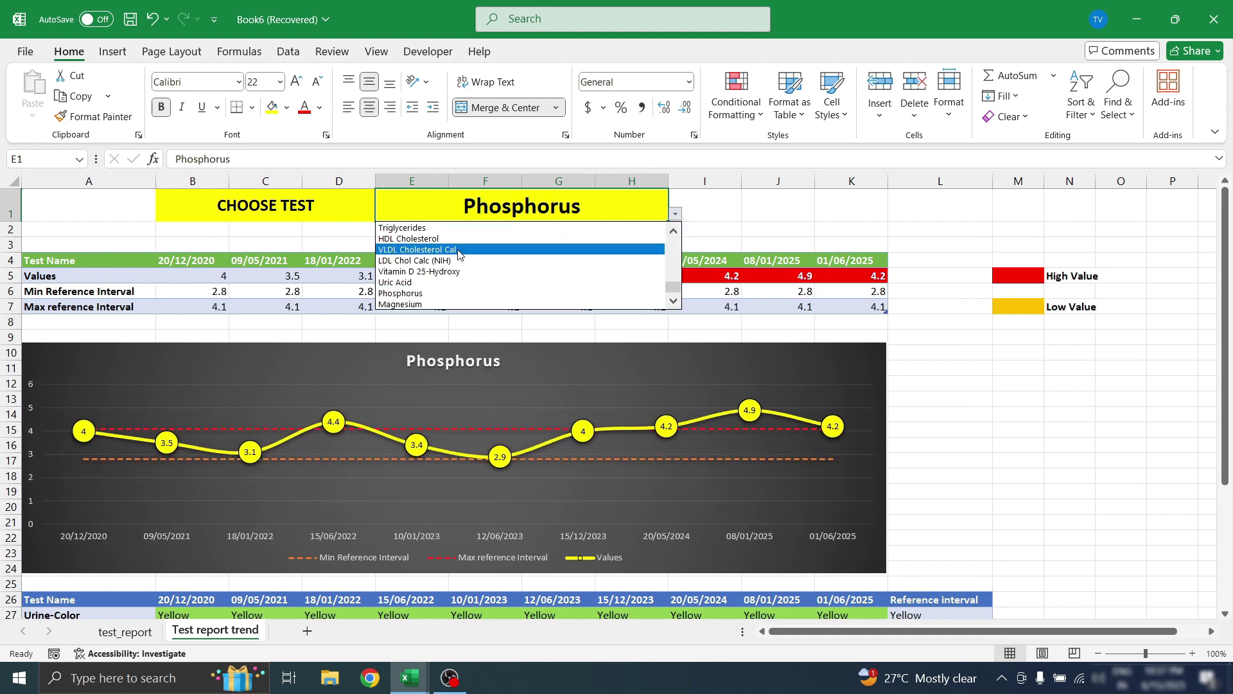
{"action": "left_click", "coordinate": [460, 251]}
{"action": "left_click", "coordinate": [675, 214]}
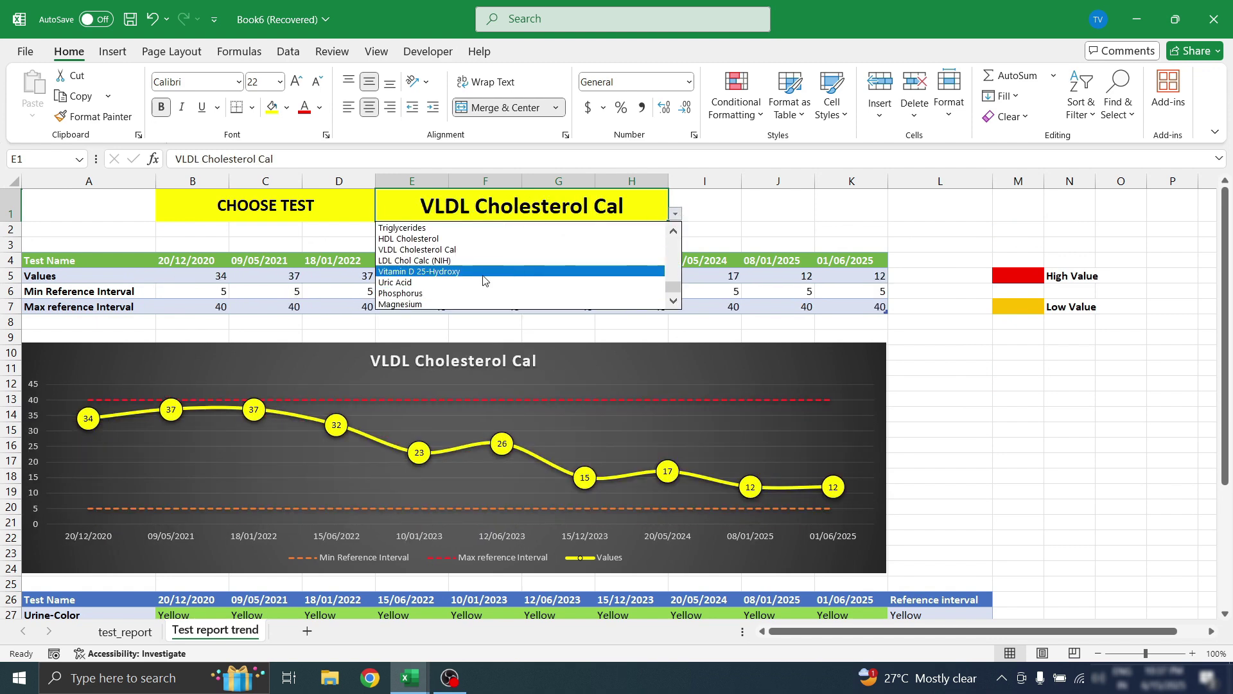
{"action": "left_click", "coordinate": [483, 275]}
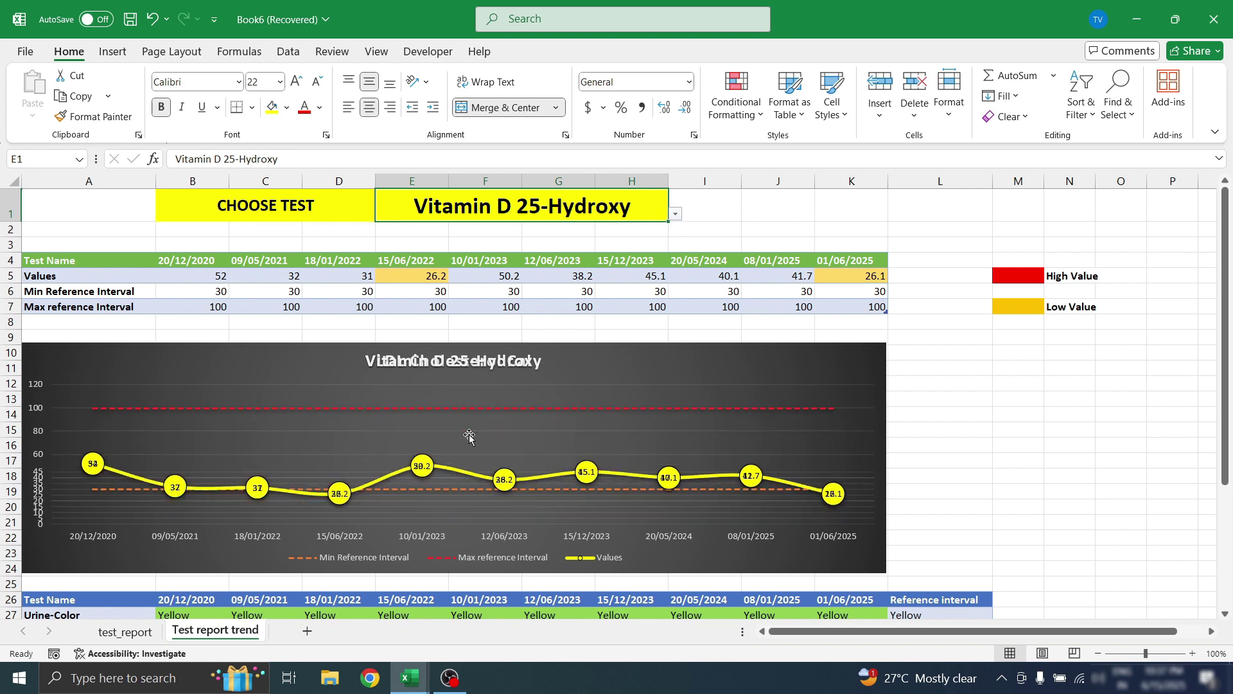
Review the results table below the chart and choose VLDL Cholesterol Cal as the test in E1
{"action": "scroll", "coordinate": [702, 480], "scroll_direction": "down", "scroll_amount": 3}
{"action": "scroll", "coordinate": [702, 480], "scroll_direction": "down", "scroll_amount": 2}
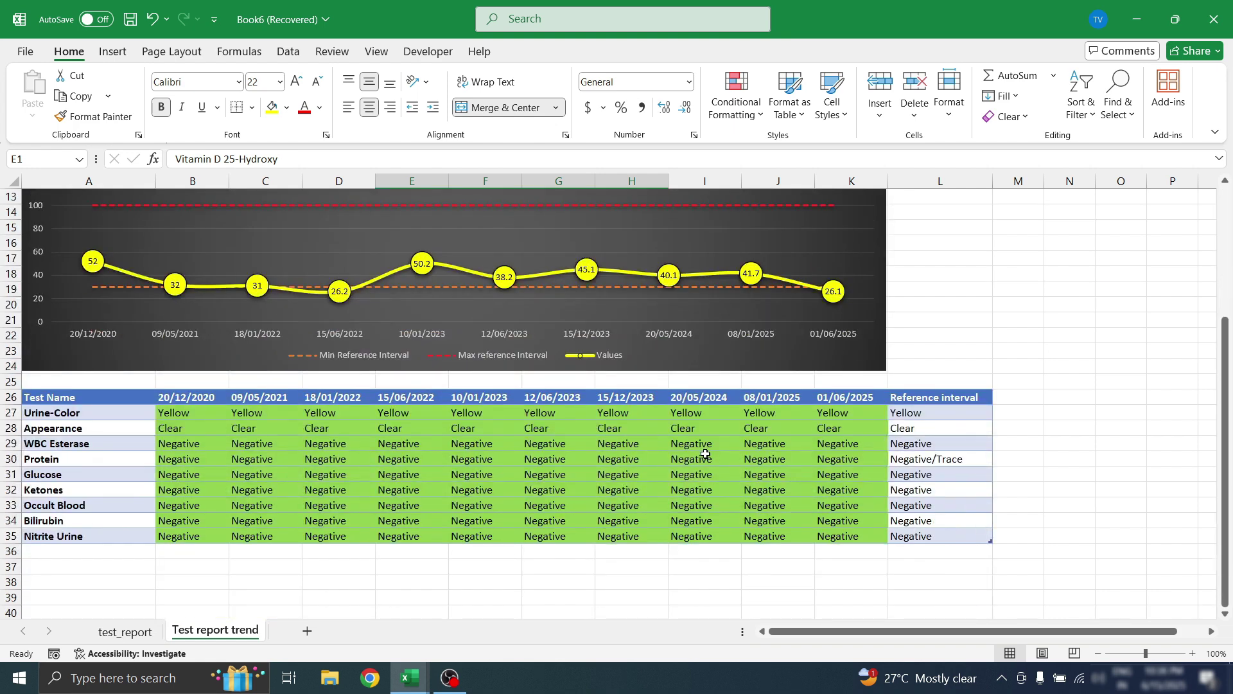
{"action": "scroll", "coordinate": [594, 454], "scroll_direction": "up", "scroll_amount": 4}
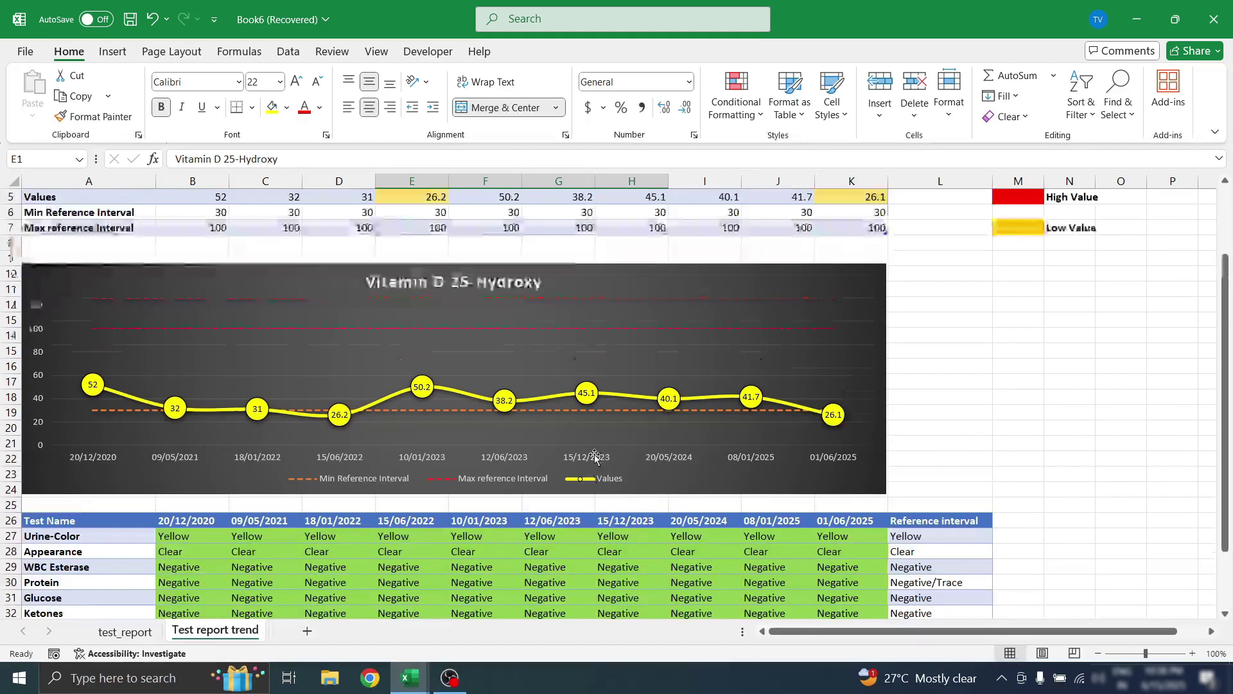
{"action": "left_click", "coordinate": [675, 213]}
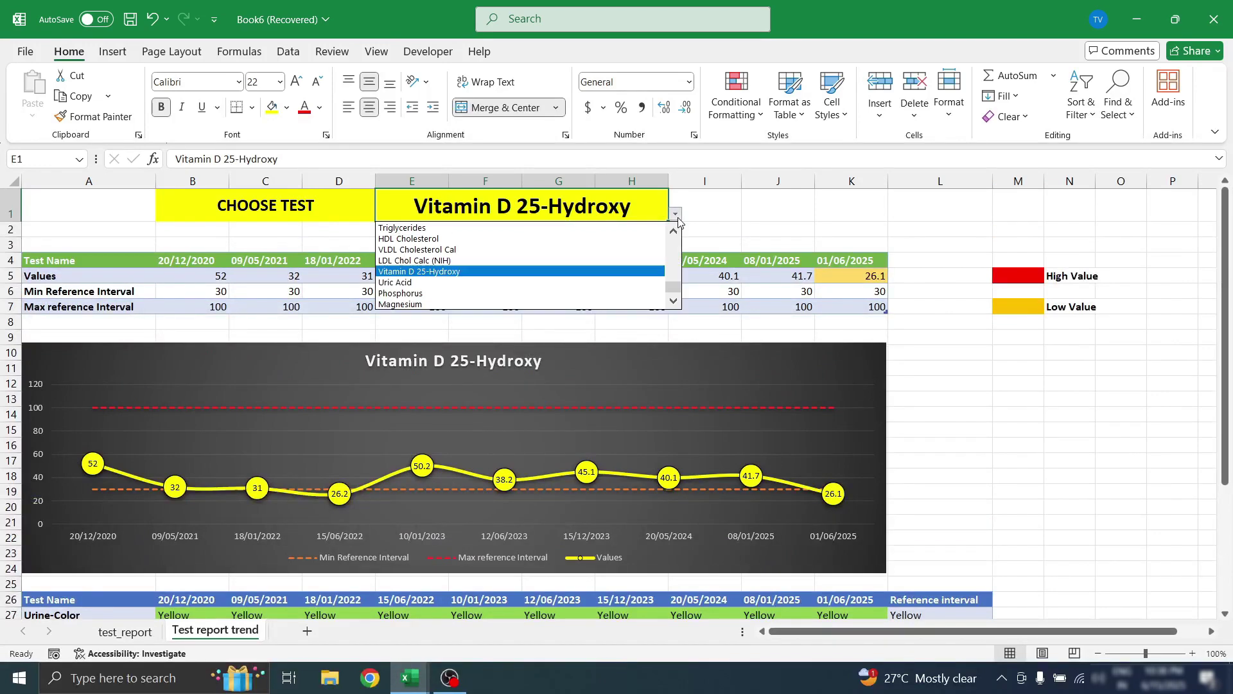
{"action": "left_click", "coordinate": [525, 249]}
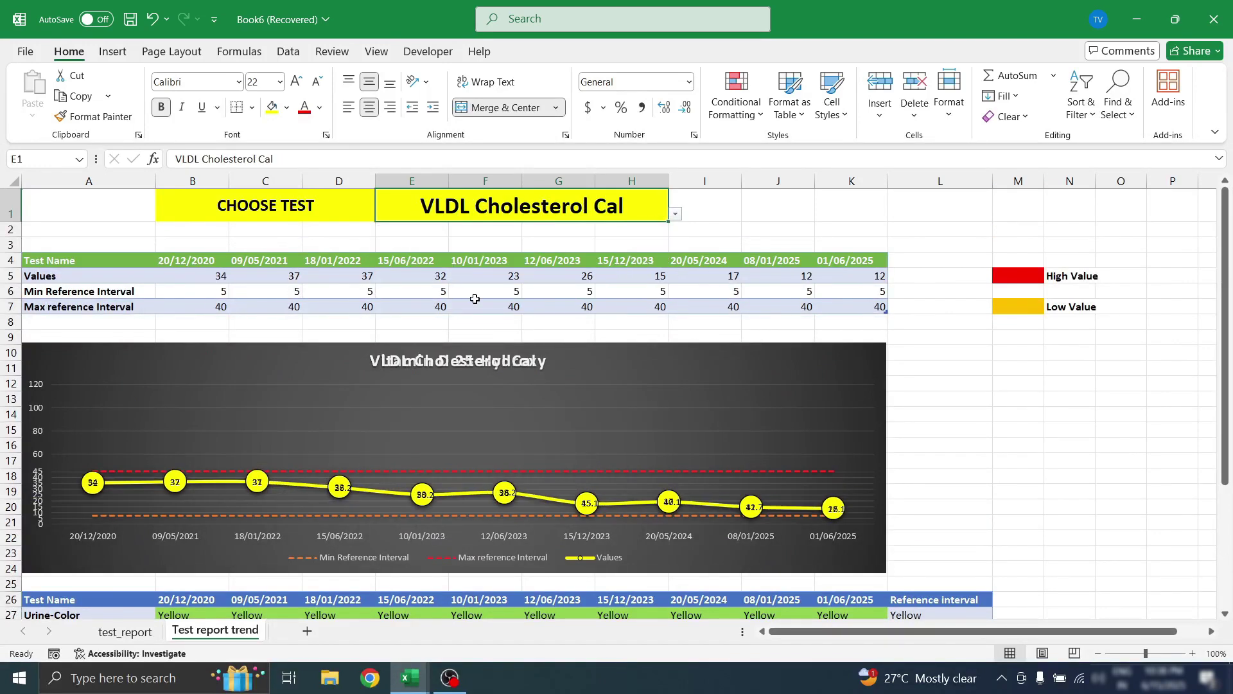
Check the Test Report sheet, then switch to the test practice final workbook and view its Data Trend and Test Report Data sheets
{"action": "key", "text": "ctrl+Page_Up"}
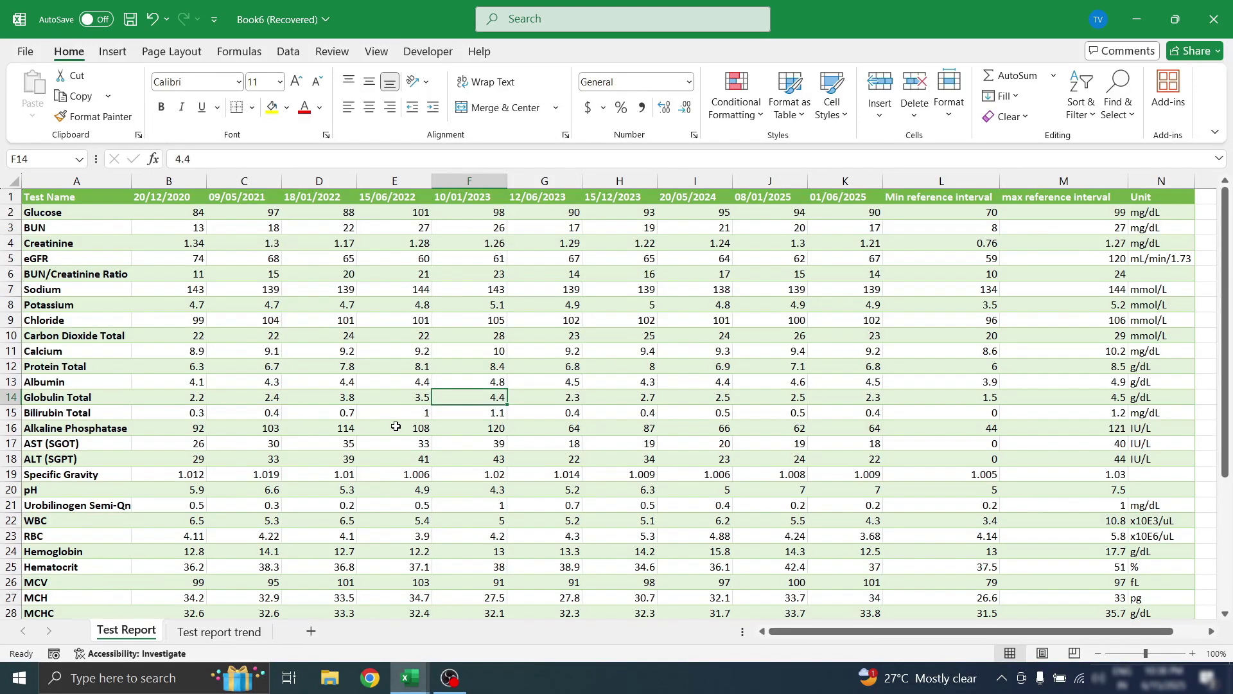
{"action": "left_click", "coordinate": [219, 632]}
{"action": "mouse_move", "coordinate": [412, 679]}
{"action": "left_click", "coordinate": [501, 607]}
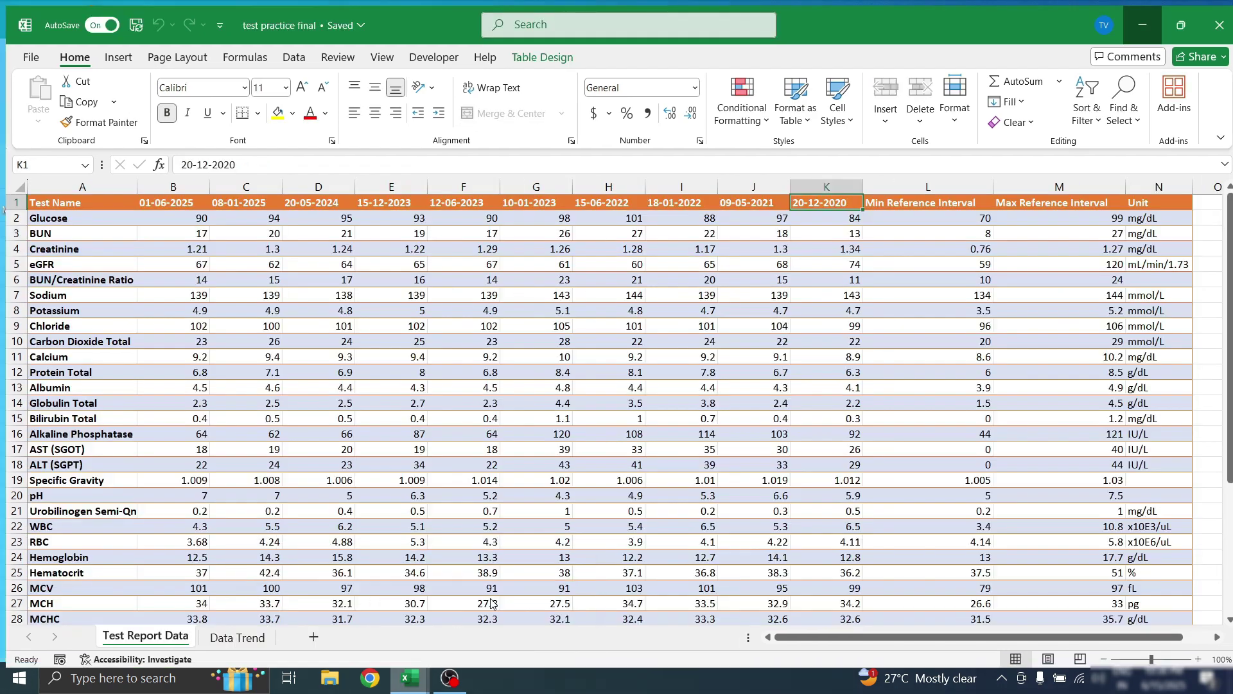
{"action": "left_click", "coordinate": [231, 631]}
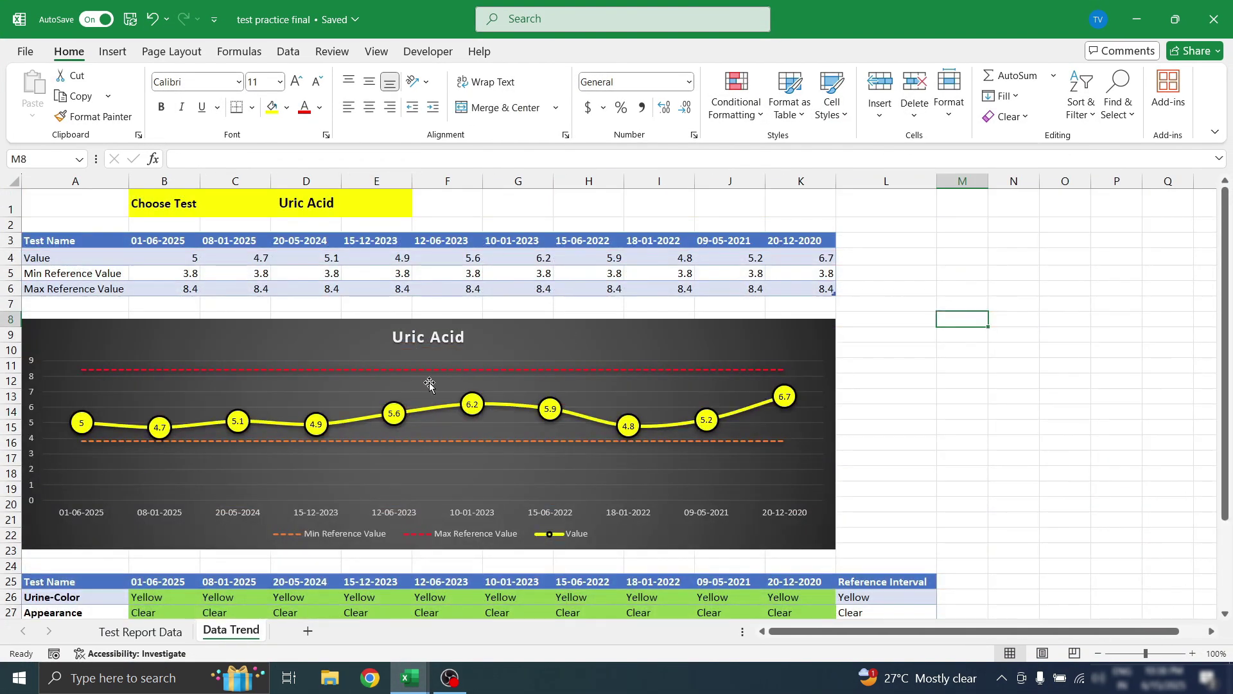
{"action": "left_click", "coordinate": [578, 328]}
{"action": "left_click", "coordinate": [136, 632]}
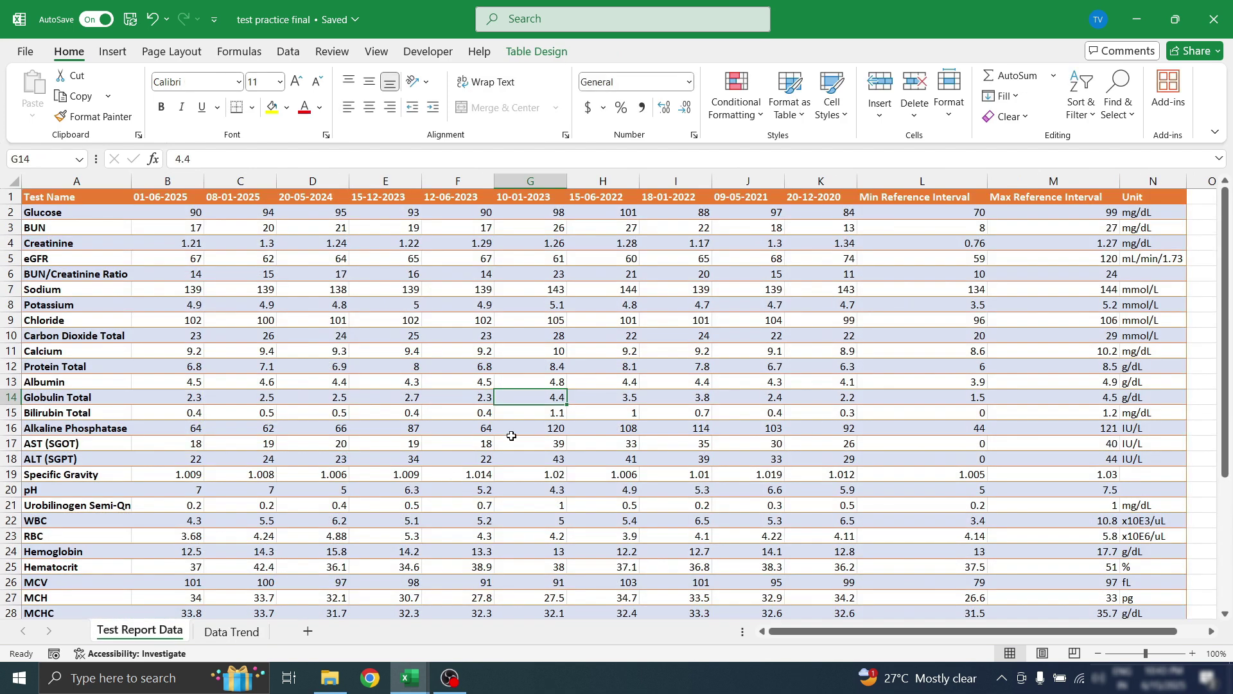
On the Data Trend sheet, choose Vitamin D 25-Hydroxy and then Phosphorus in the C1 test selector
{"action": "left_click", "coordinate": [232, 632]}
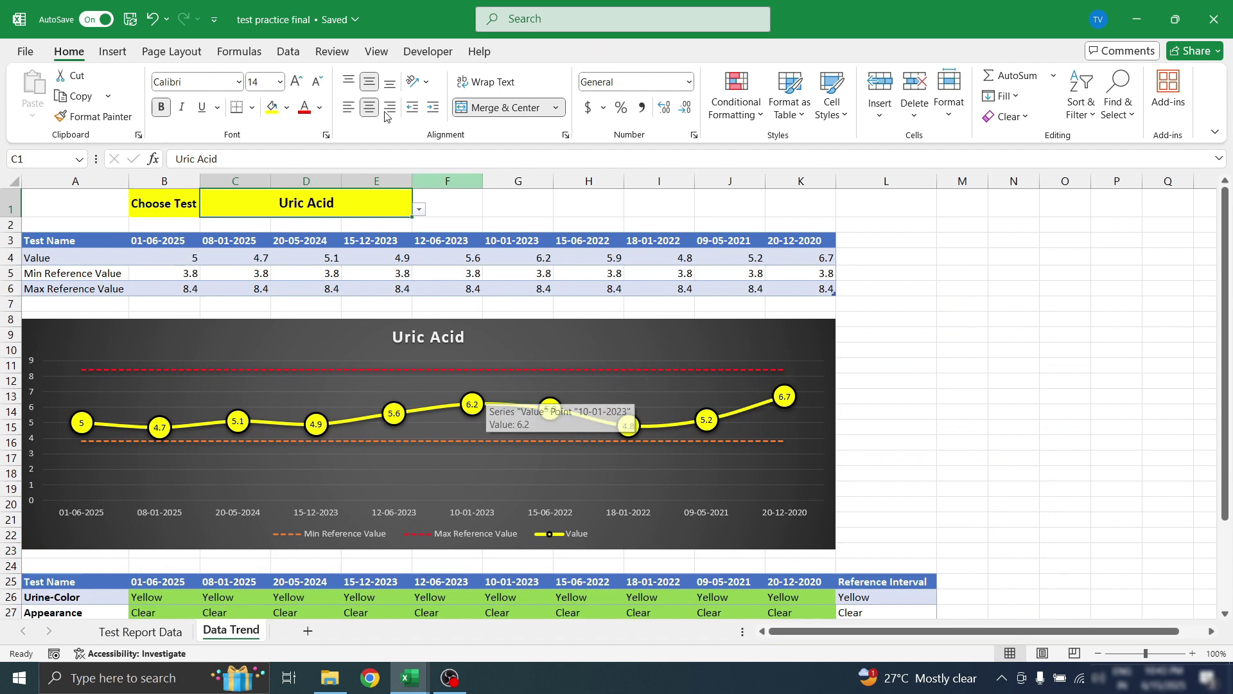
{"action": "left_click", "coordinate": [419, 209]}
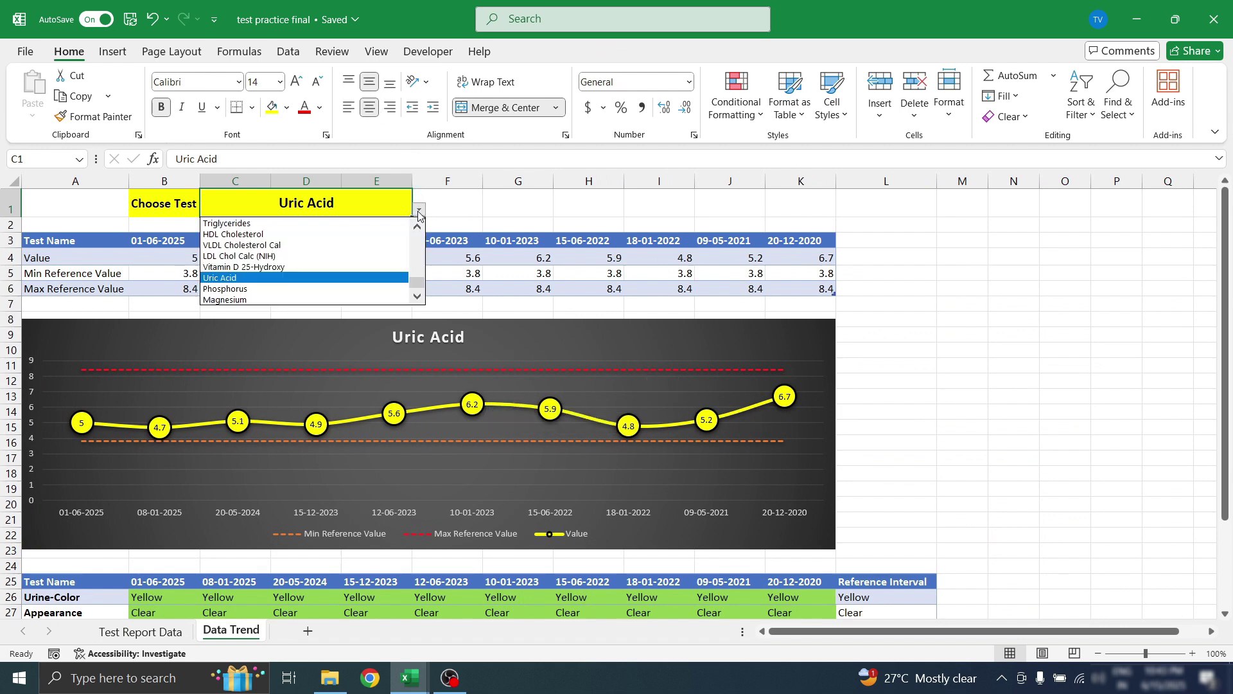
{"action": "left_click", "coordinate": [302, 267]}
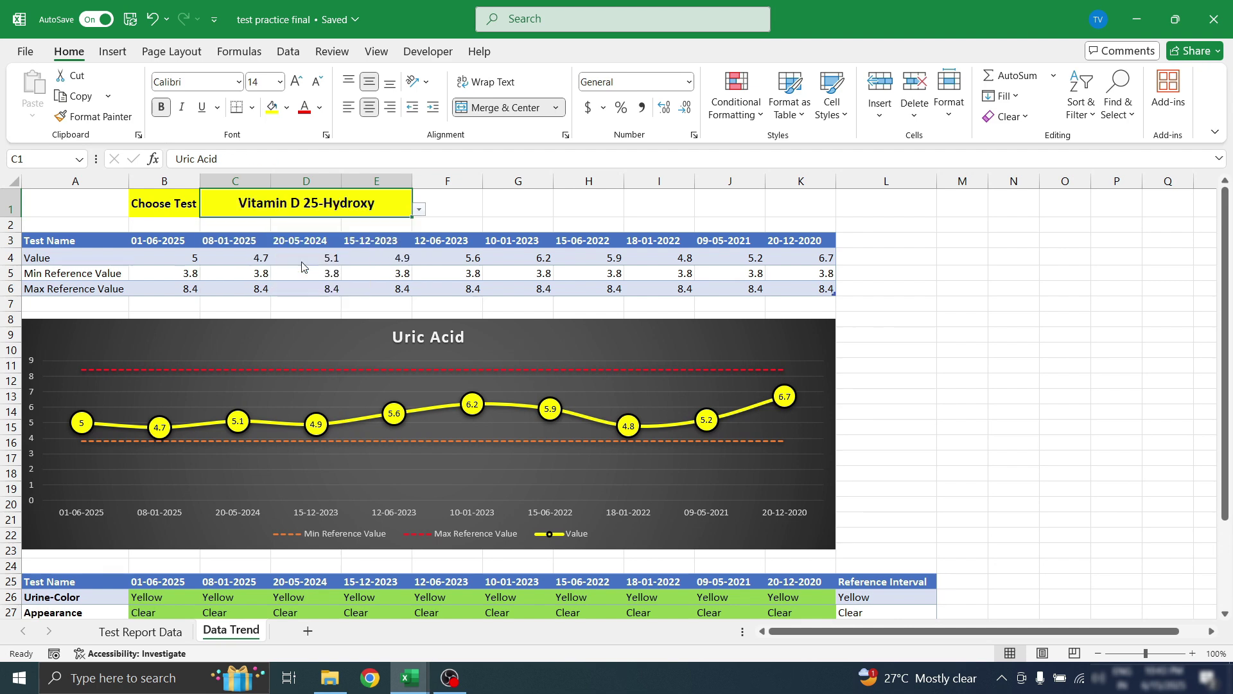
{"action": "left_click", "coordinate": [418, 208]}
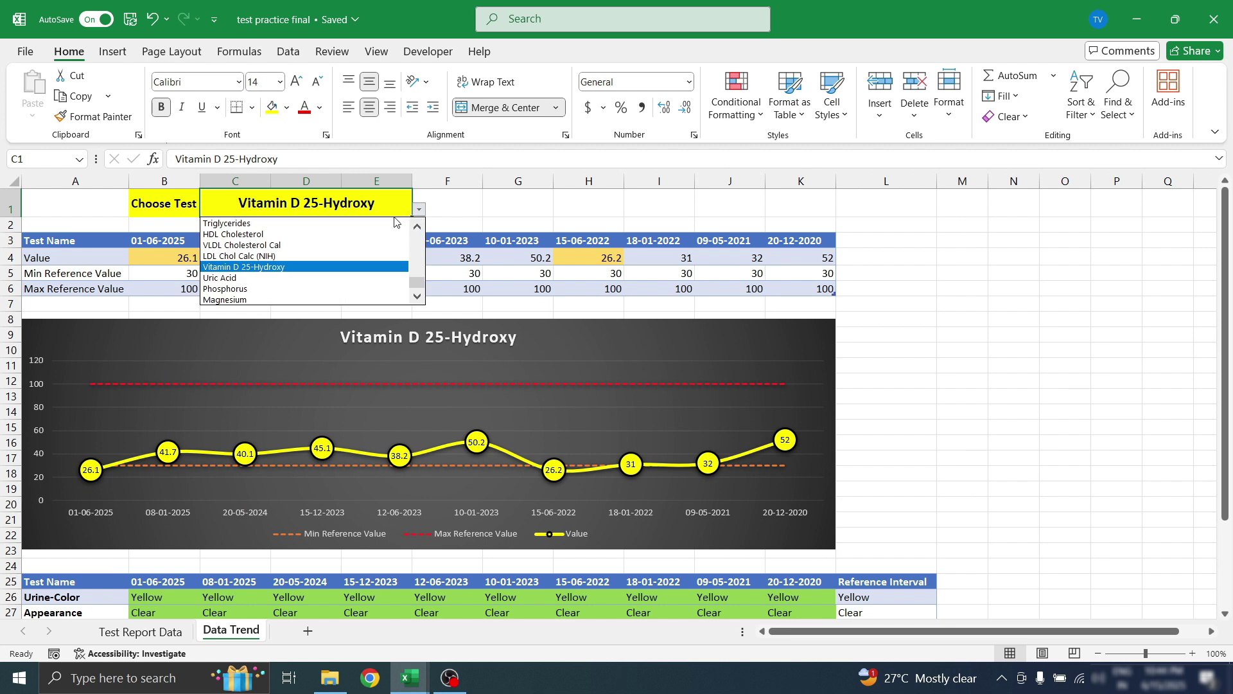
{"action": "left_click", "coordinate": [278, 289]}
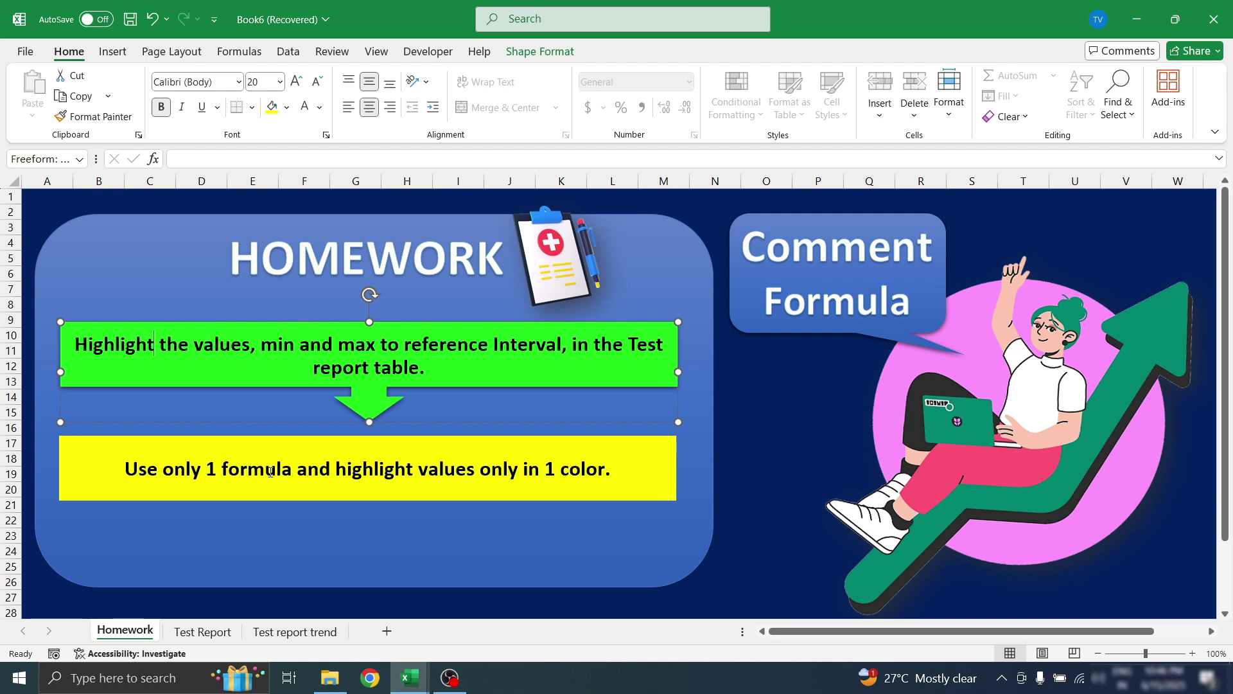
Examine the result values and reference intervals on Book6's Test Report sheet against the highlighting task on the Homework sheet
{"action": "left_click", "coordinate": [204, 633]}
{"action": "left_click", "coordinate": [560, 348]}
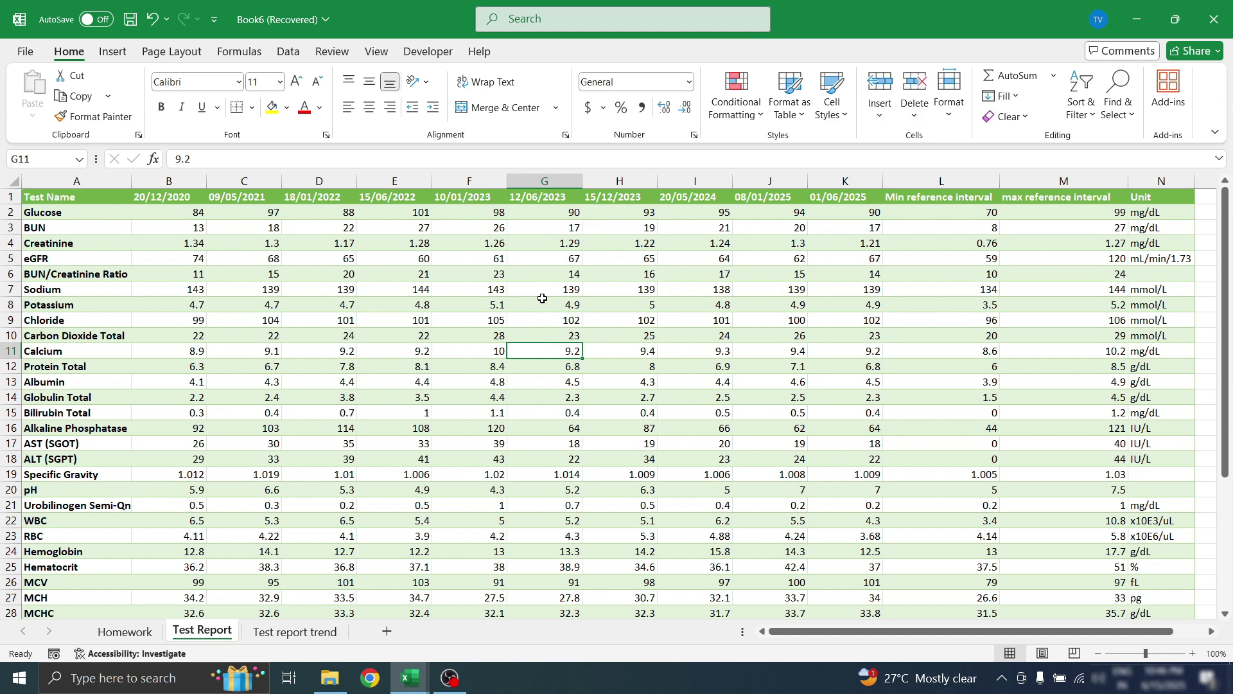
{"action": "left_click", "coordinate": [696, 277]}
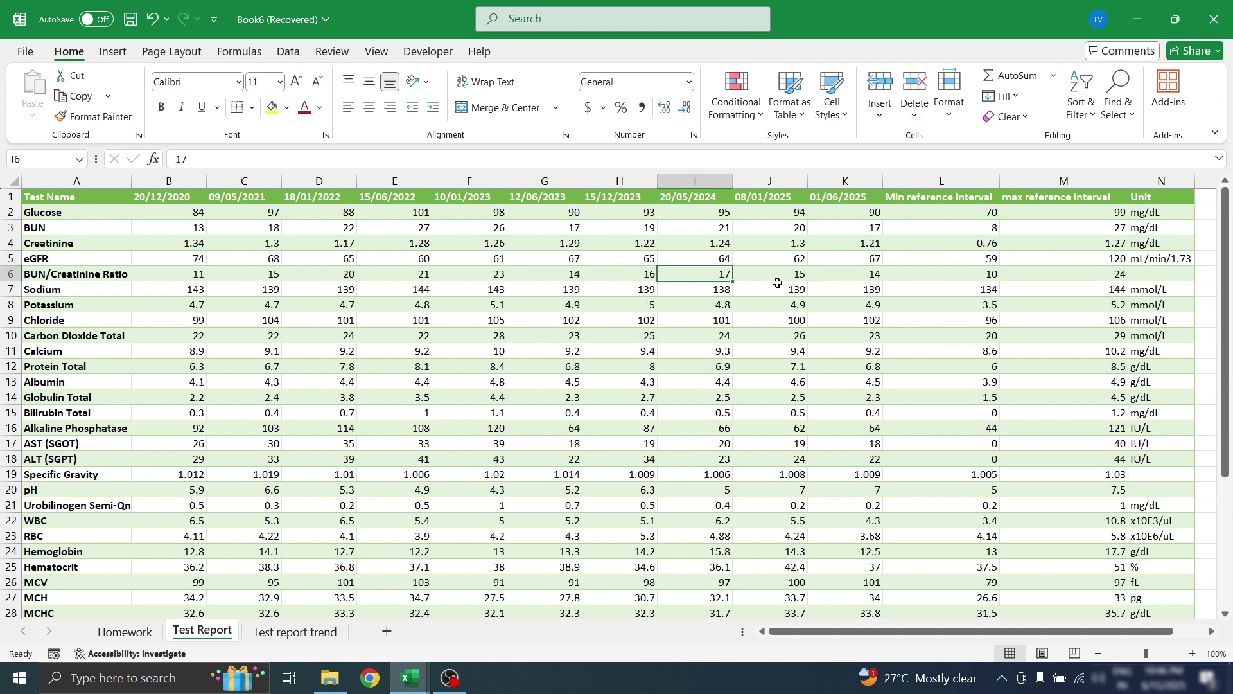
{"action": "left_click", "coordinate": [566, 322]}
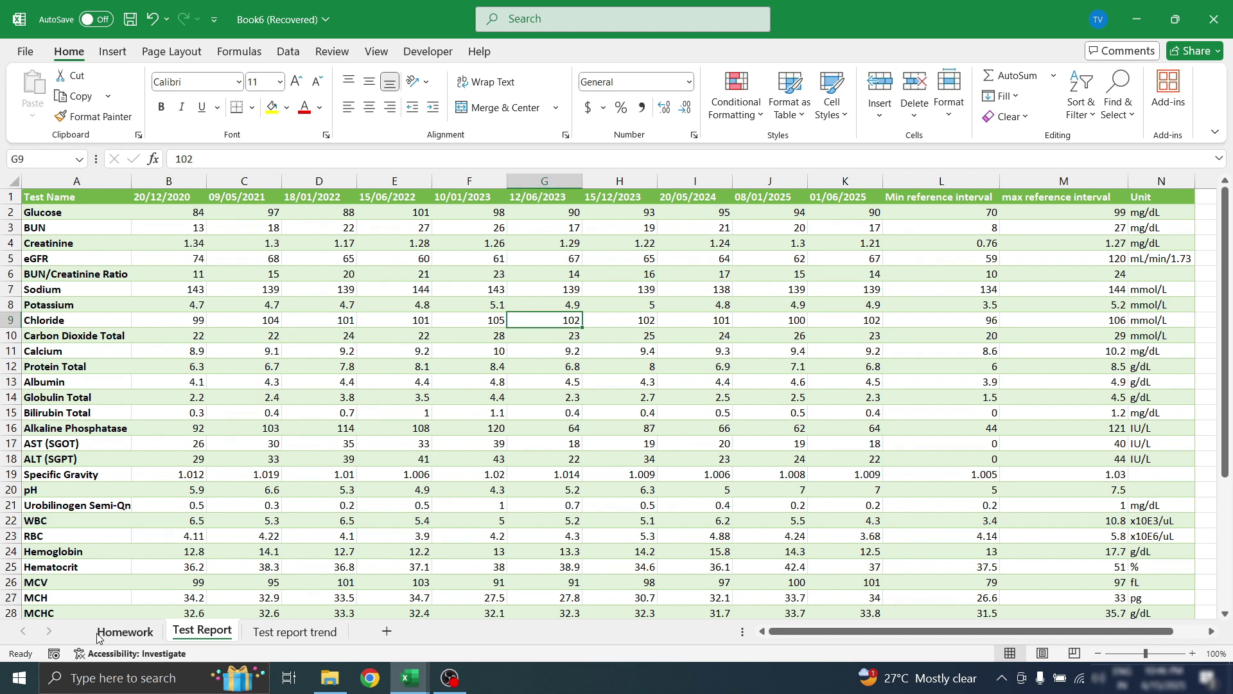
{"action": "left_click", "coordinate": [125, 631]}
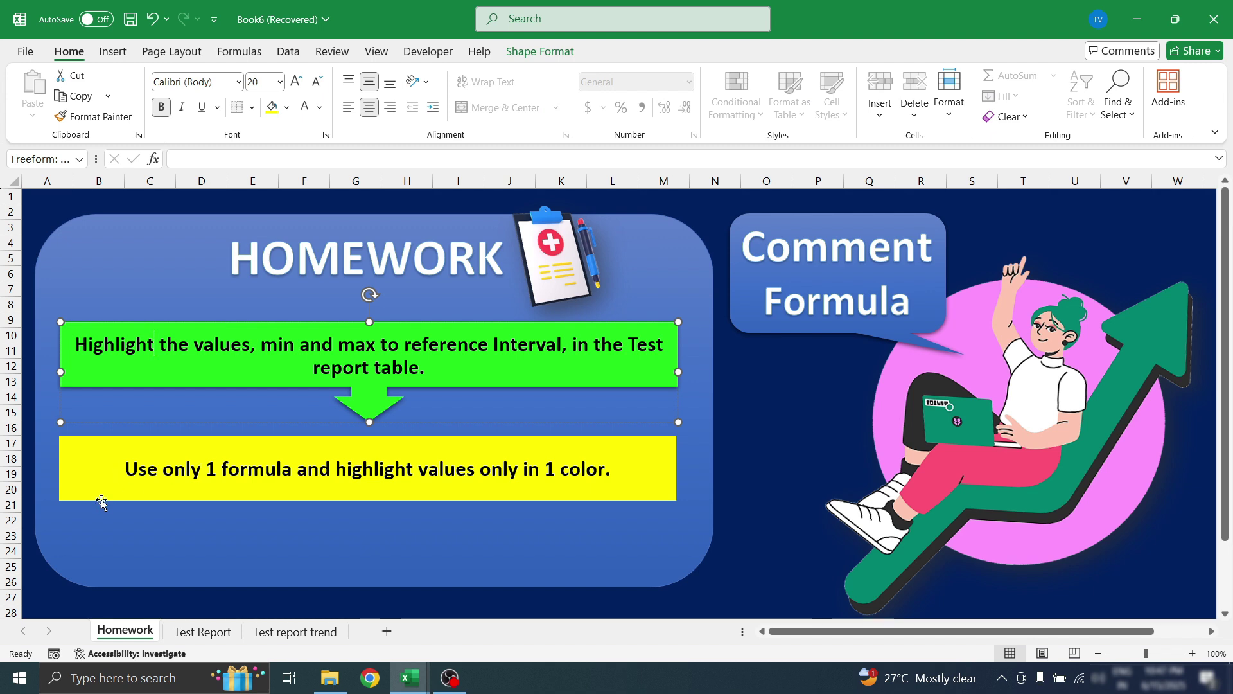
{"action": "left_click", "coordinate": [97, 495]}
{"action": "left_click", "coordinate": [197, 632]}
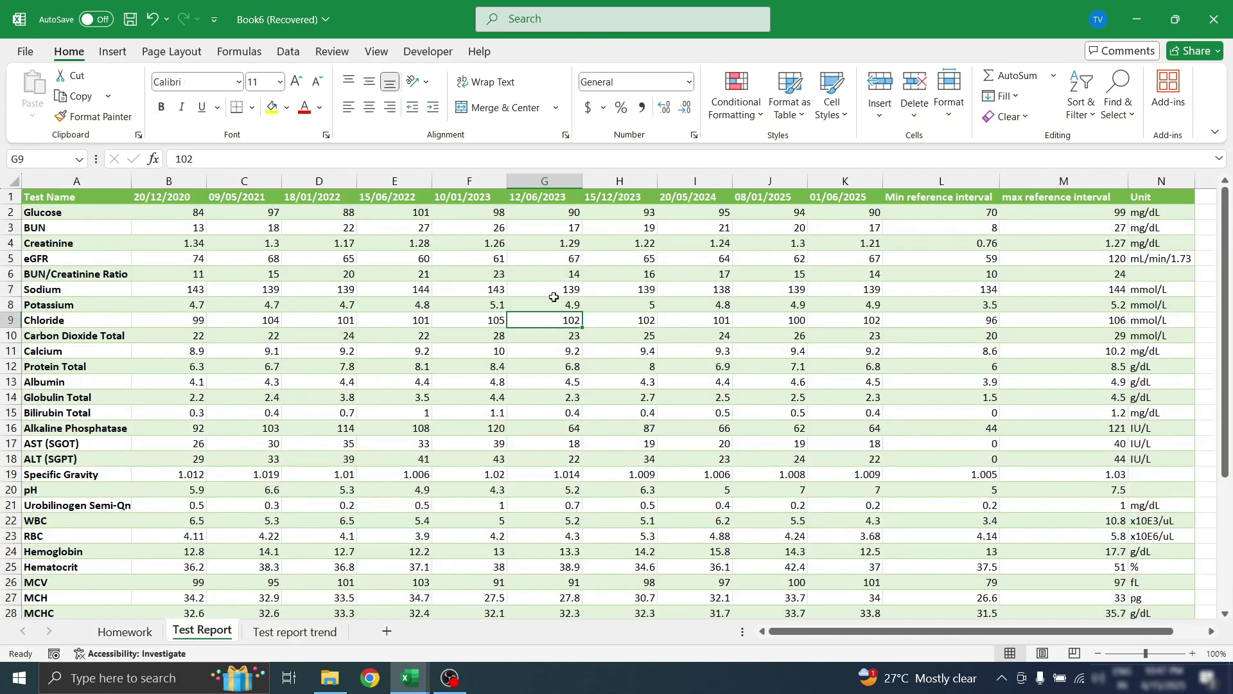
{"action": "left_click", "coordinate": [693, 246]}
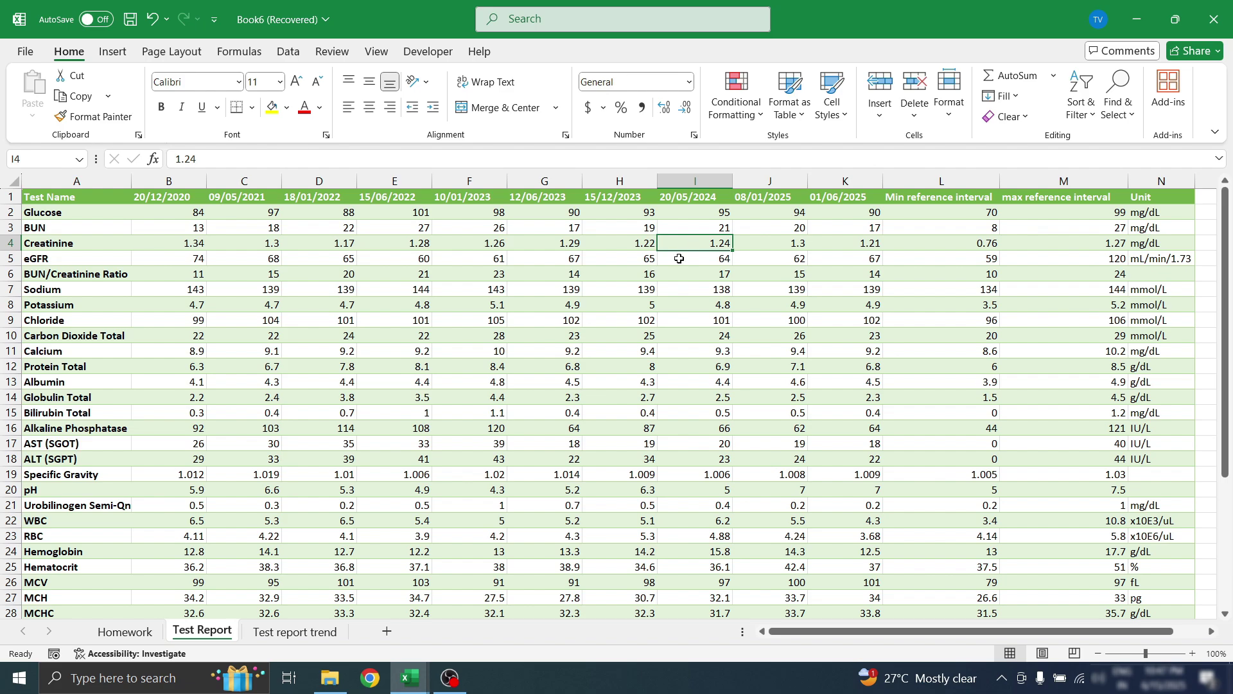
{"action": "left_click", "coordinate": [684, 293]}
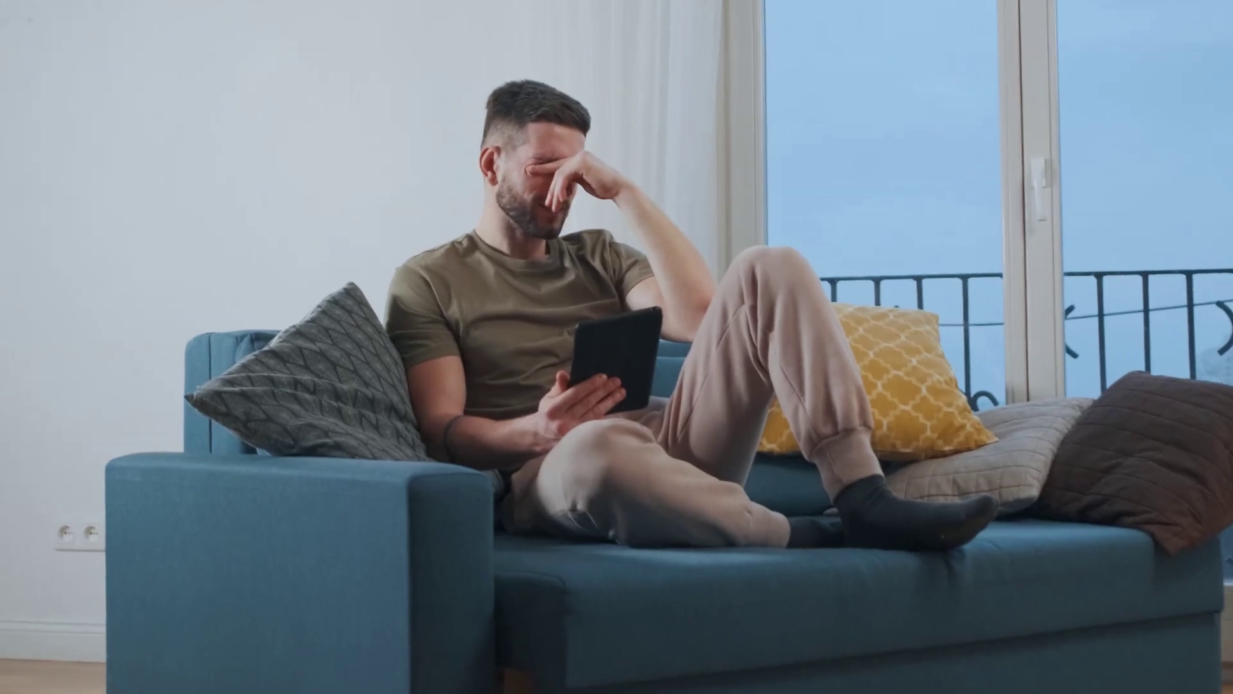